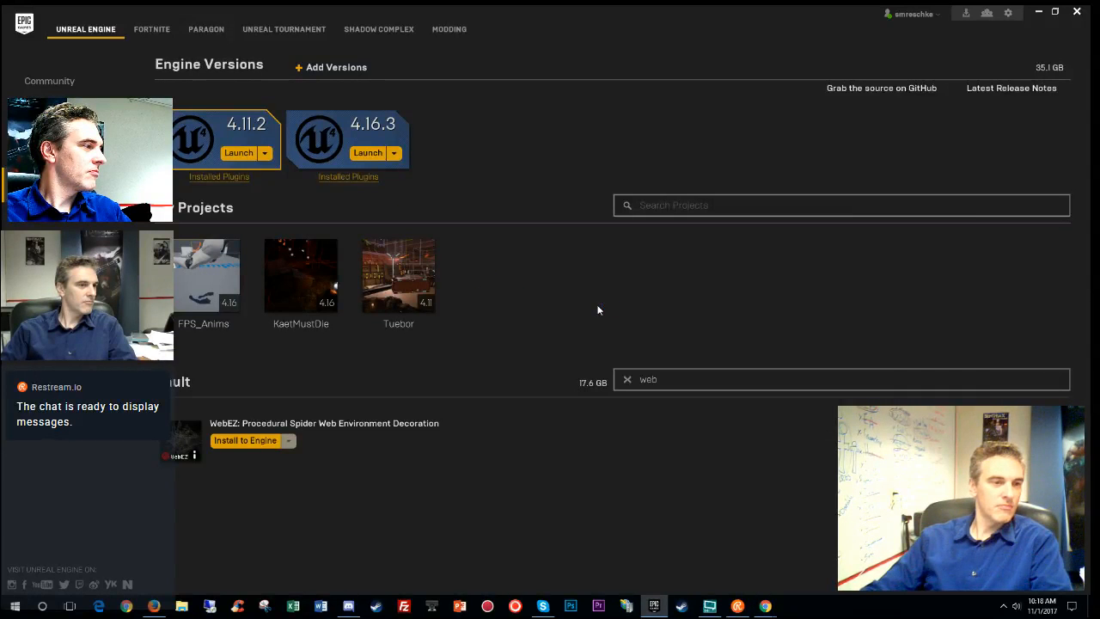
- Confirm WebEZ is already installed to the engine, then launch KaetMustDie and minimize the launcher
{"action": "left_click", "coordinate": [244, 442]}
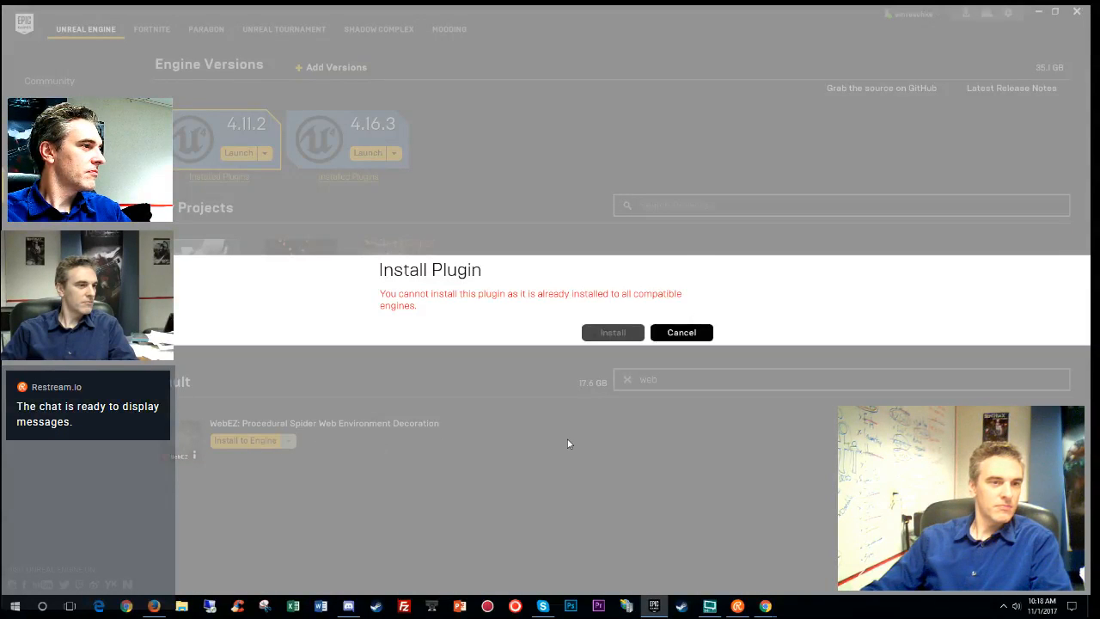
{"action": "left_click", "coordinate": [697, 336]}
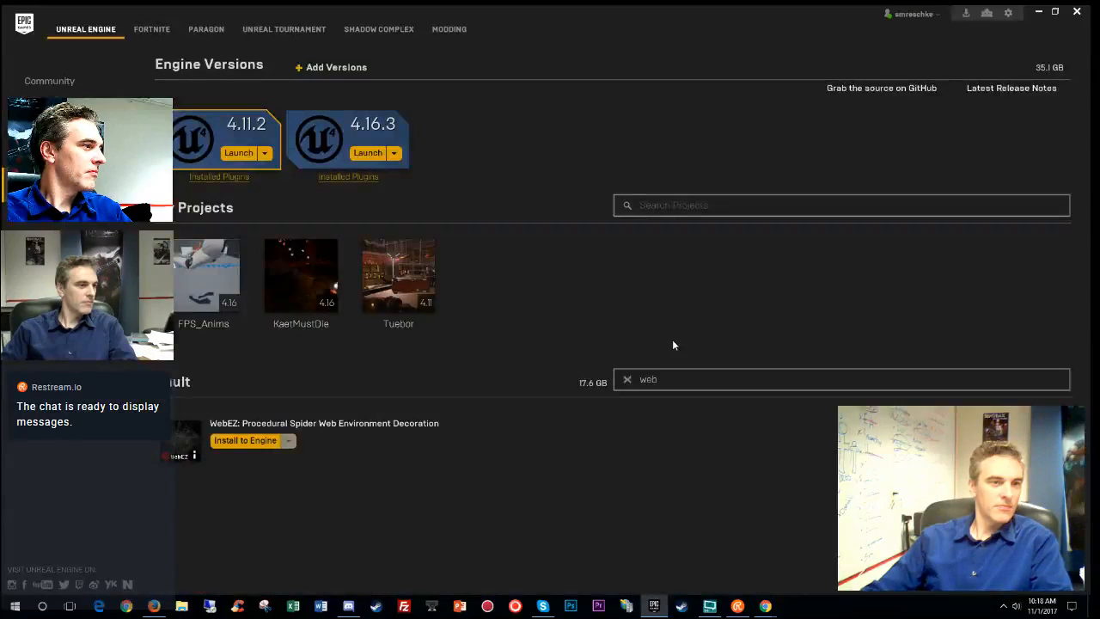
{"action": "double_click", "coordinate": [303, 277]}
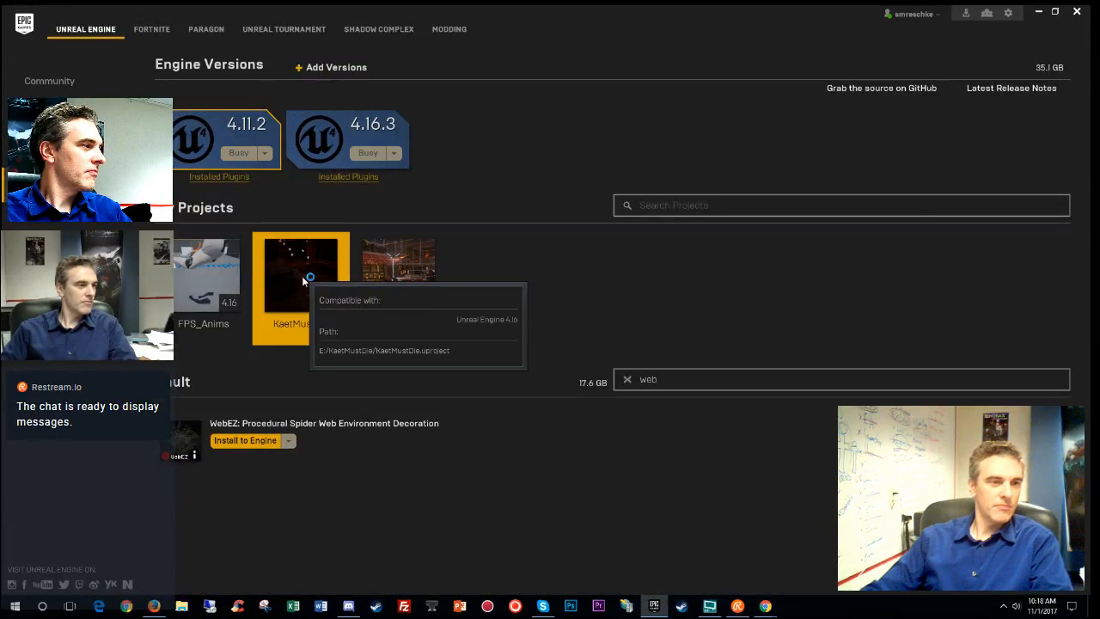
{"action": "left_click", "coordinate": [1039, 12]}
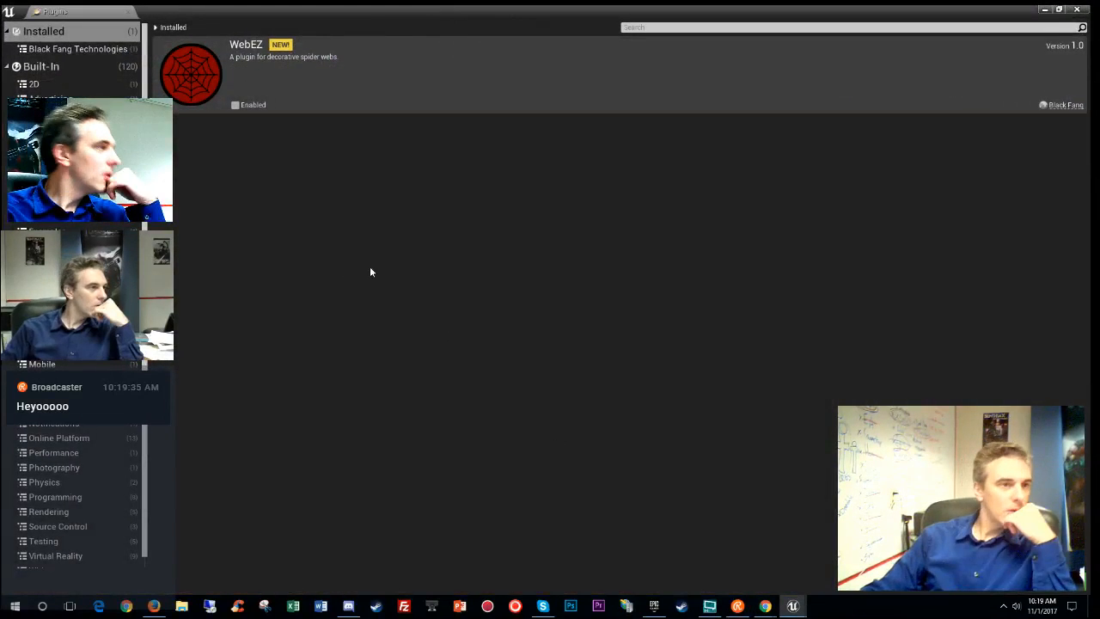
- Tick Enabled on the WebEZ plugin and leave the editor for the required restart
{"action": "left_click", "coordinate": [235, 105]}
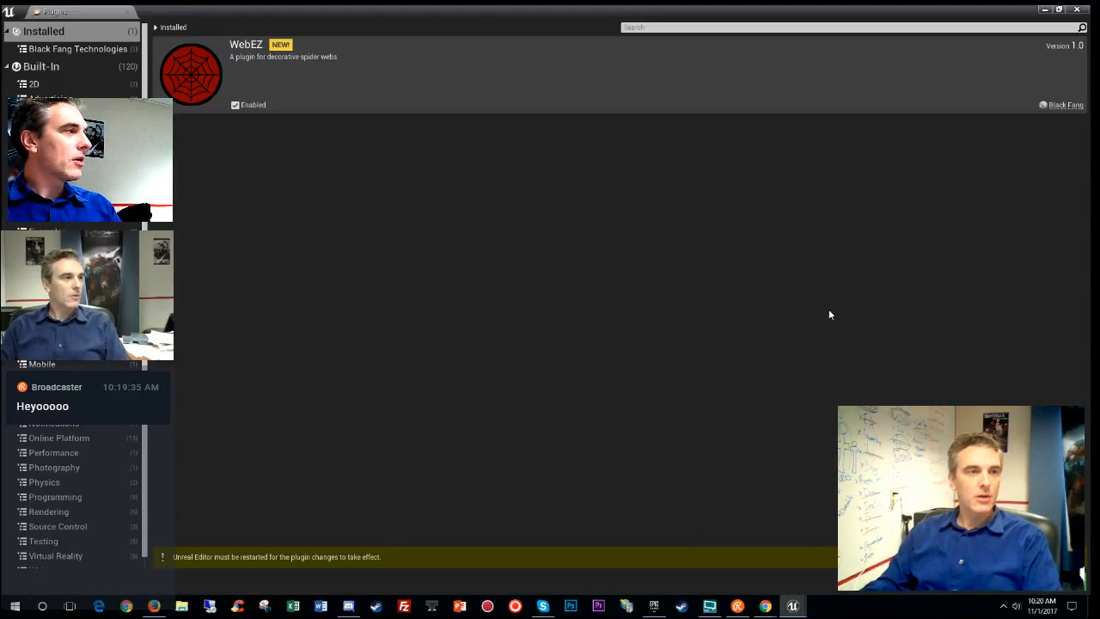
{"action": "key", "text": "super+d"}
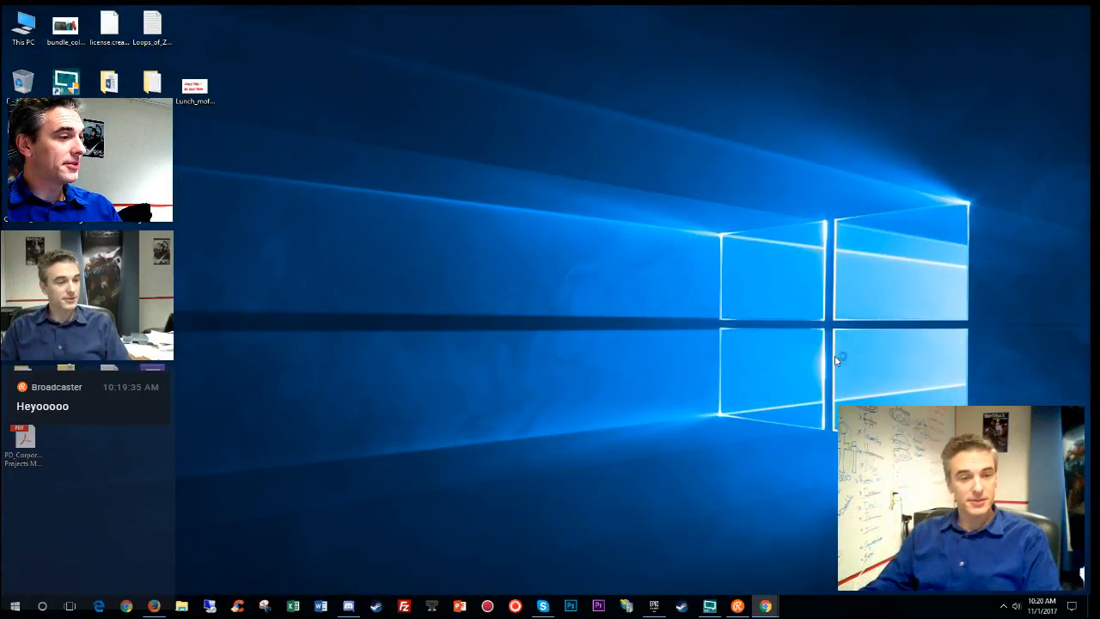
- Reconnect the Facebook account under Restream Chat's Accounts settings, then close the settings window
{"action": "left_click", "coordinate": [656, 606]}
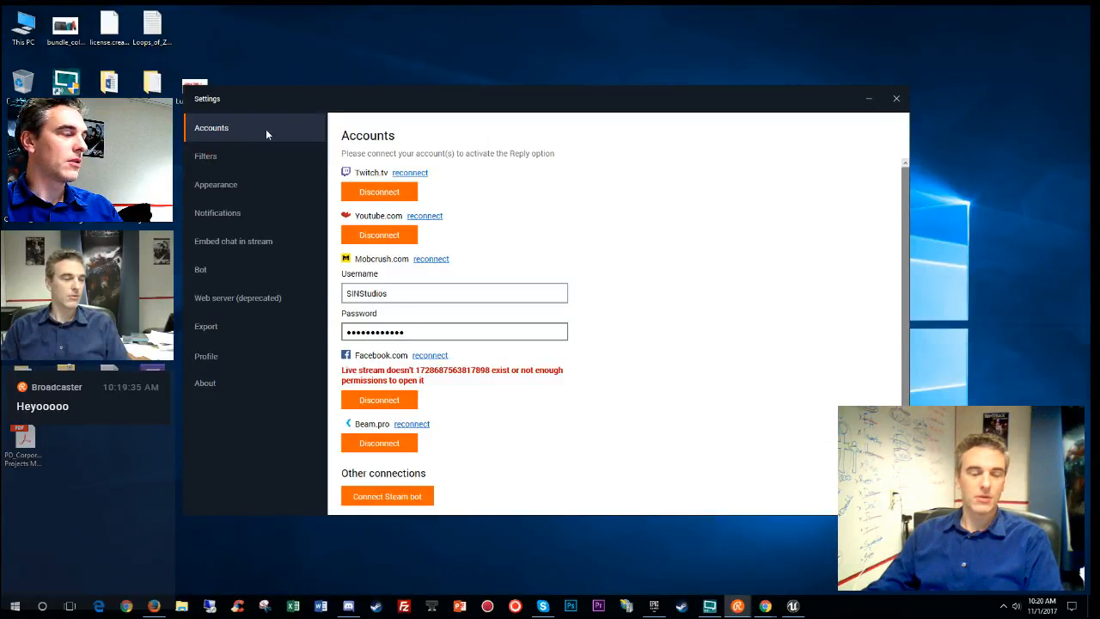
{"action": "left_click", "coordinate": [371, 400]}
{"action": "left_click", "coordinate": [378, 400]}
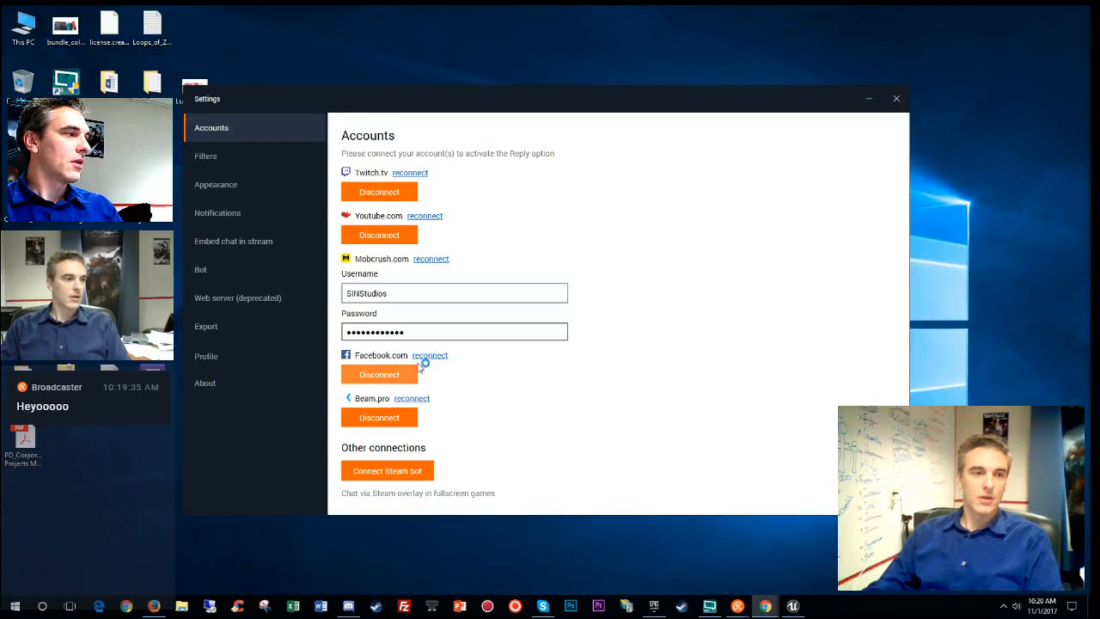
{"action": "left_click", "coordinate": [431, 356]}
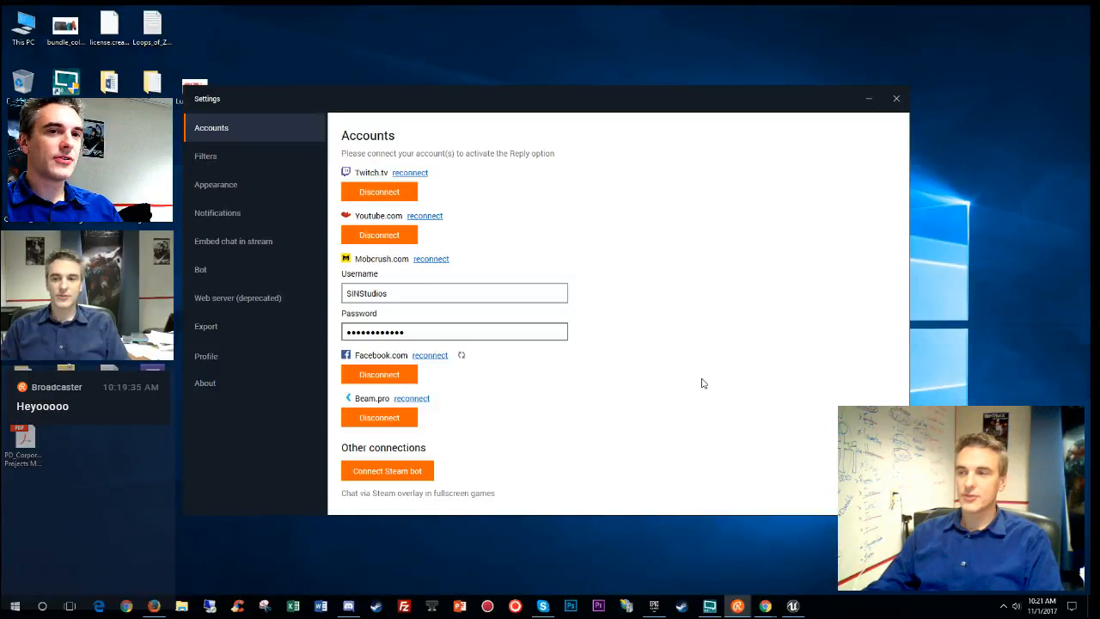
{"action": "left_click", "coordinate": [896, 98]}
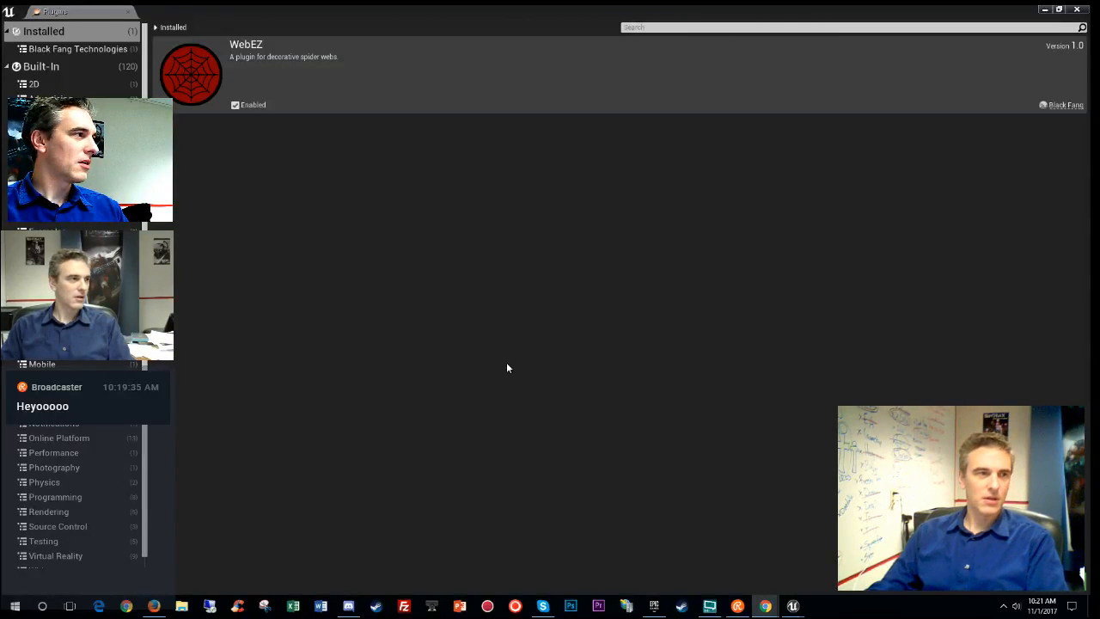
- Close the Plugins tab and search the Modes placeable classes for the web actor
{"action": "left_click", "coordinate": [129, 11]}
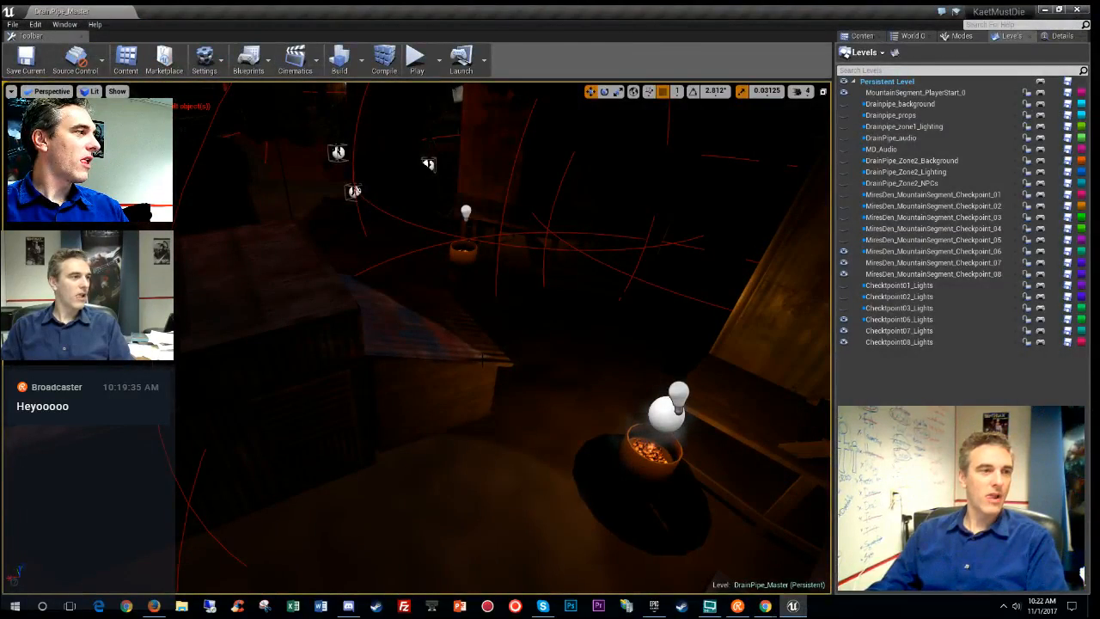
{"action": "left_click", "coordinate": [961, 37]}
{"action": "left_click", "coordinate": [924, 79]}
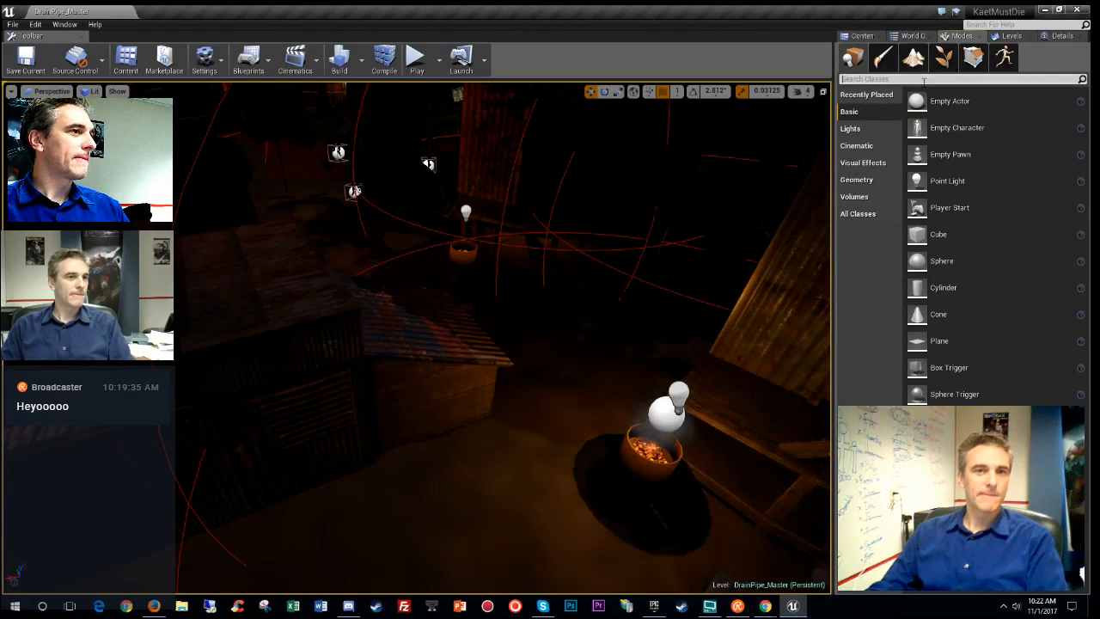
{"action": "type", "text": "wel"}
{"action": "key", "text": "BackSpace"}
{"action": "key", "text": "BackSpace"}
{"action": "key", "text": "BackSpace"}
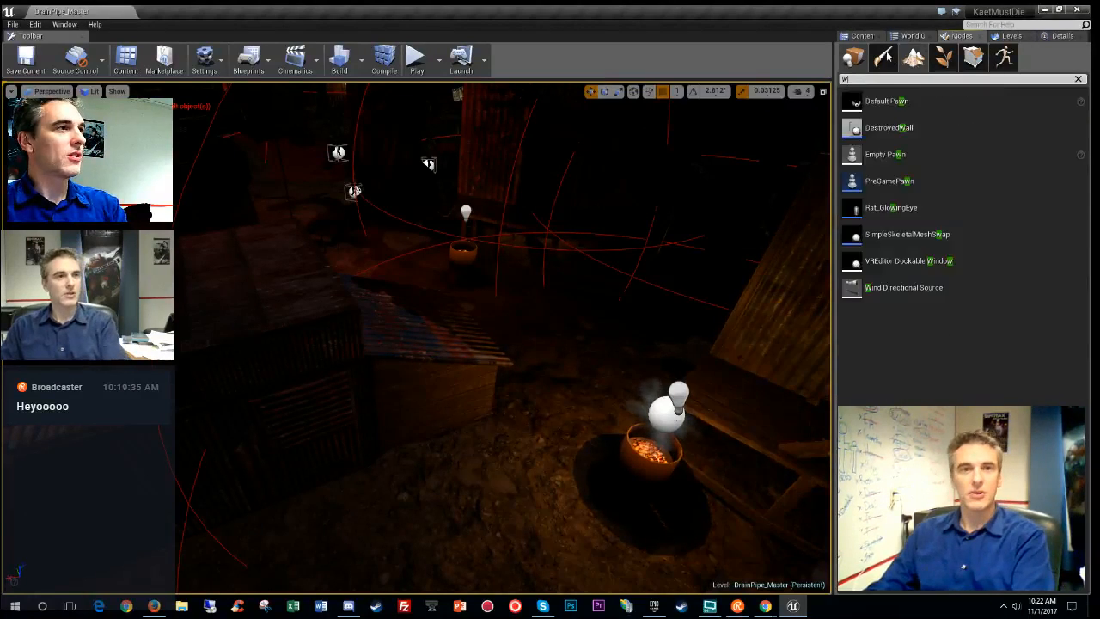
- Search the Content Browser for 'web', briefly trying the Blueprint Class filter, then return to the launcher
{"action": "left_click", "coordinate": [862, 36]}
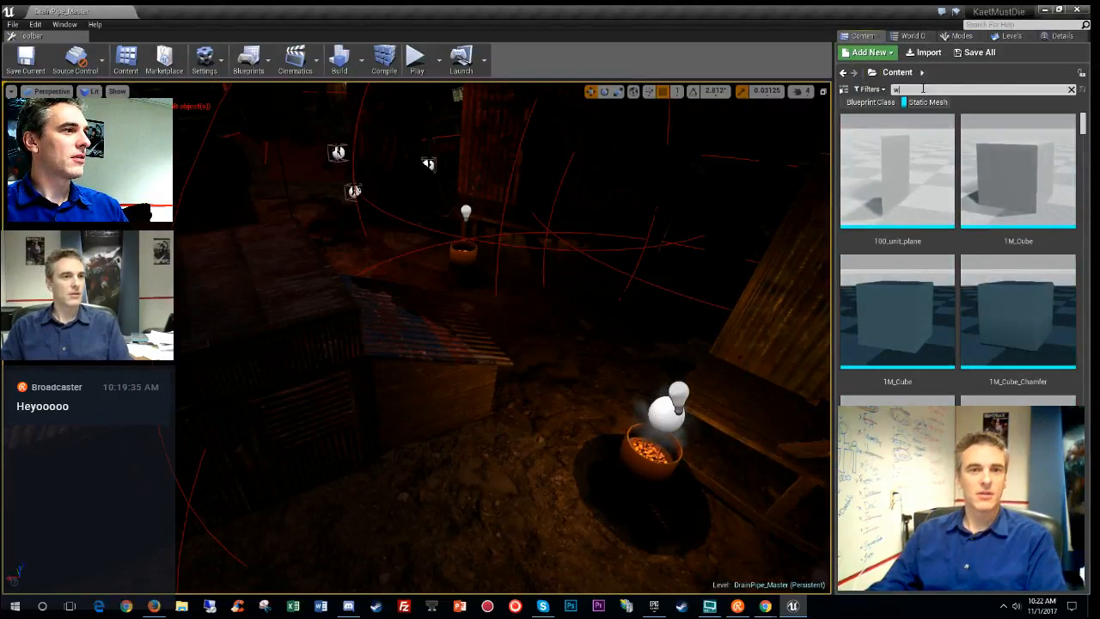
{"action": "left_click", "coordinate": [922, 89]}
{"action": "type", "text": "web"}
{"action": "left_click", "coordinate": [924, 52]}
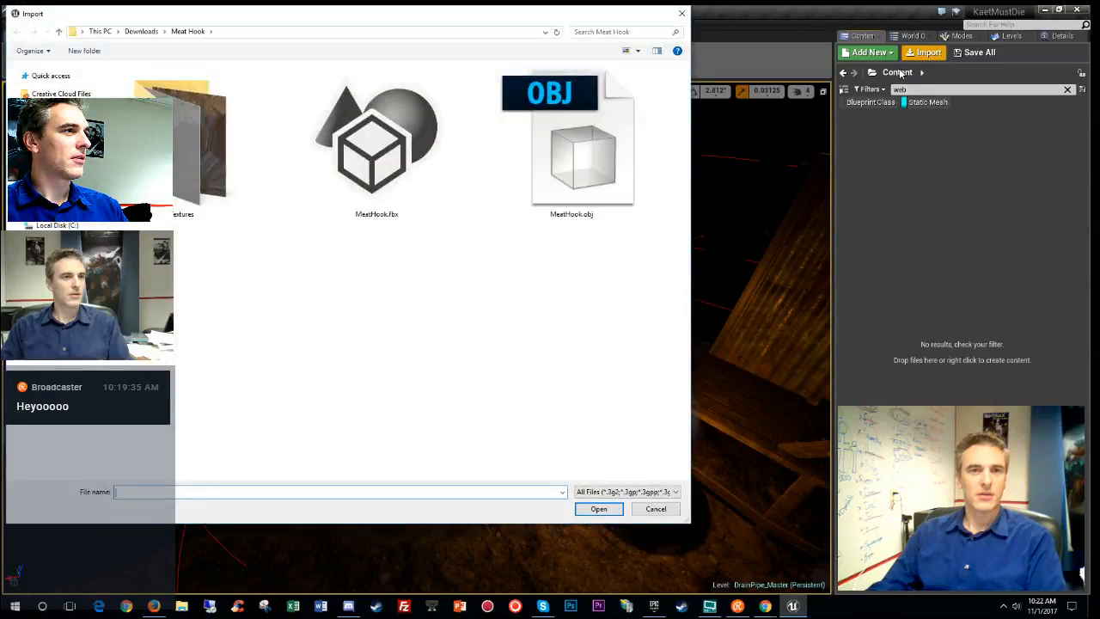
{"action": "left_click", "coordinate": [683, 14]}
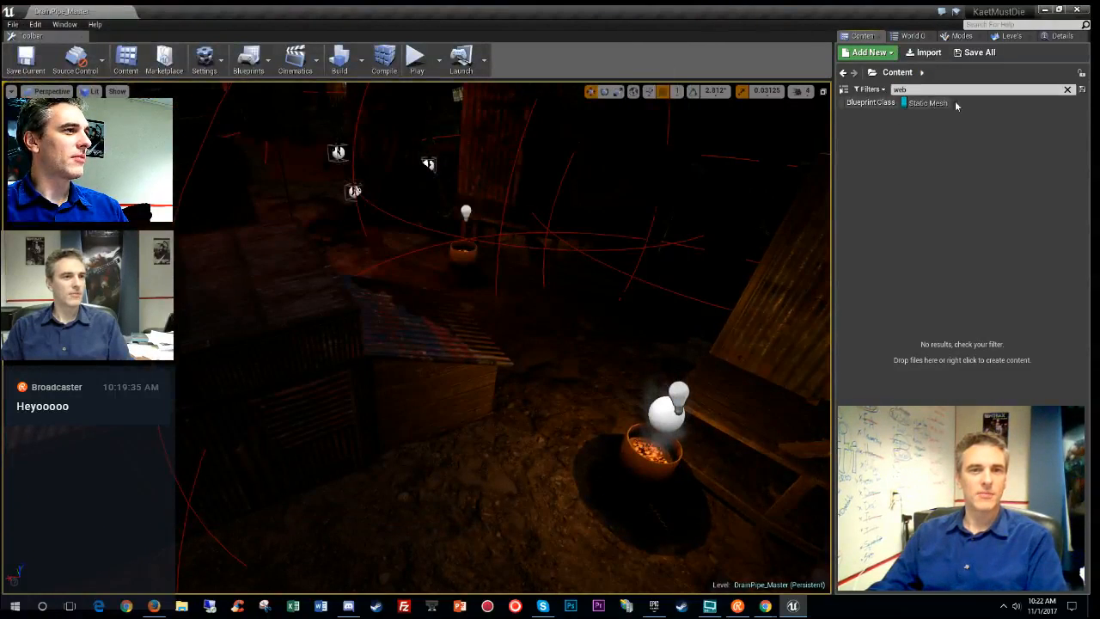
{"action": "left_click", "coordinate": [885, 105]}
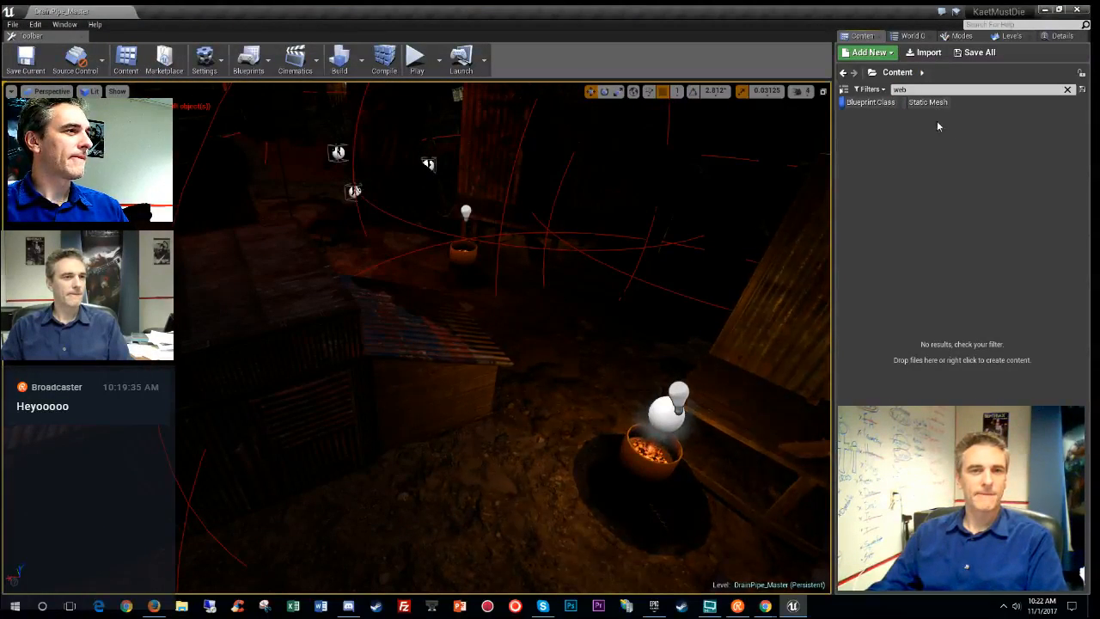
{"action": "left_click", "coordinate": [885, 105]}
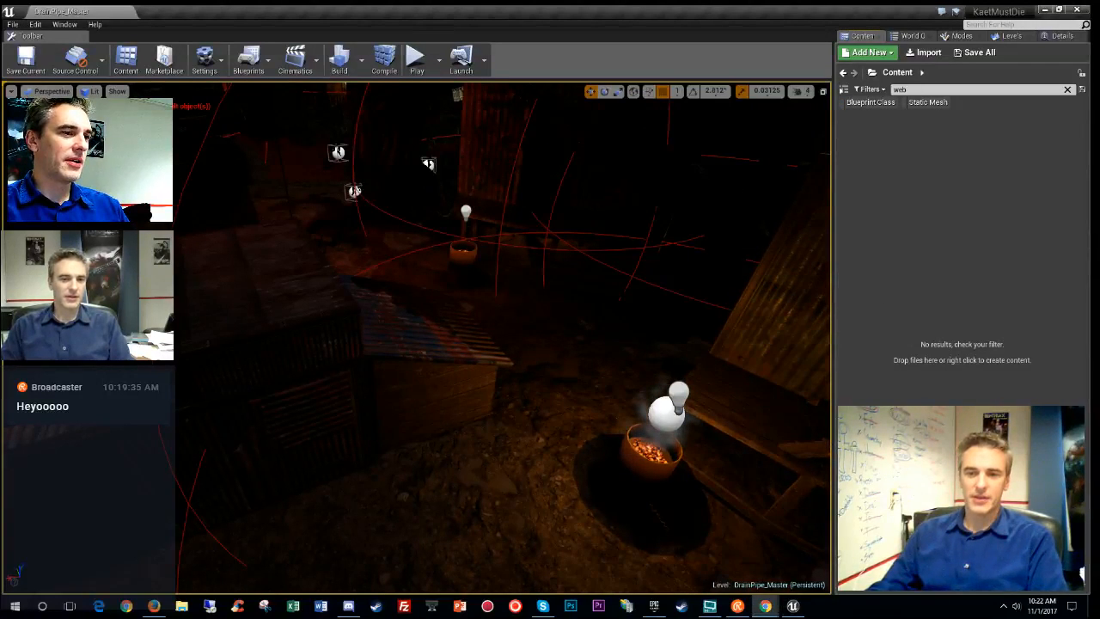
{"action": "left_click", "coordinate": [654, 606]}
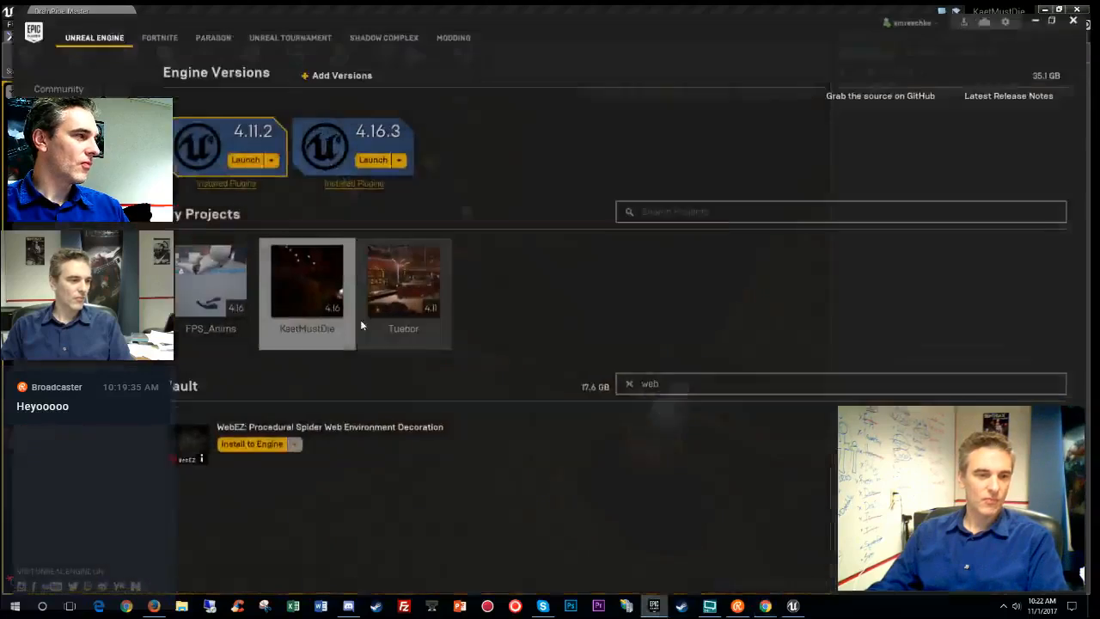
- Read the WebEZ page's details (3 Blueprints, 2 C++ classes, Windows only), then minimize the launcher
{"action": "left_click", "coordinate": [289, 439]}
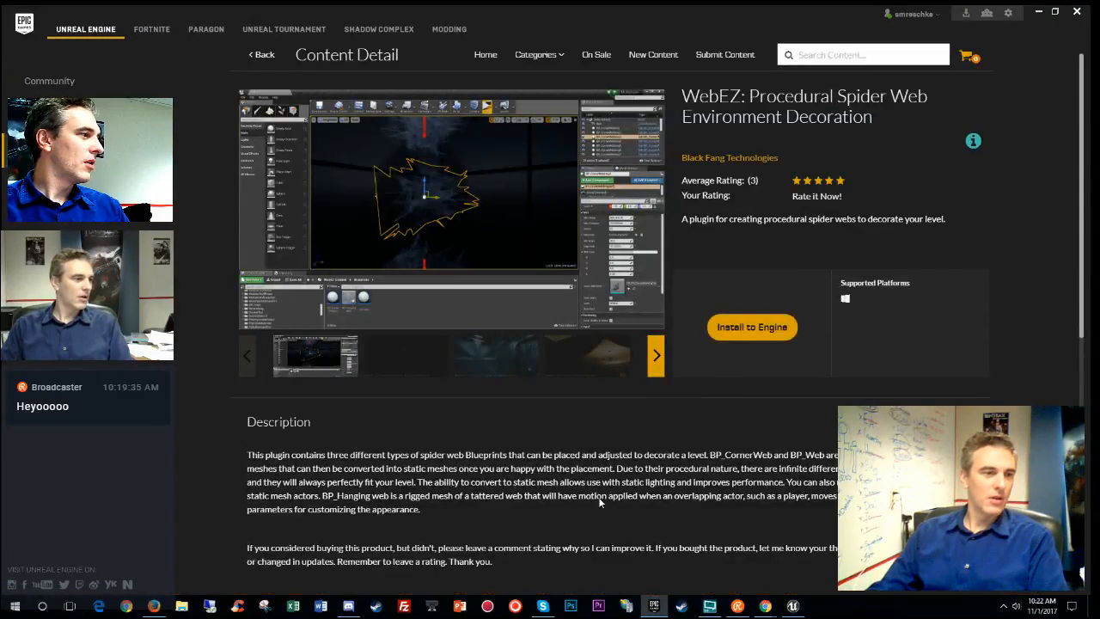
{"action": "scroll", "coordinate": [585, 488], "scroll_direction": "down", "scroll_amount": 3}
{"action": "scroll", "coordinate": [585, 488], "scroll_direction": "down", "scroll_amount": 3}
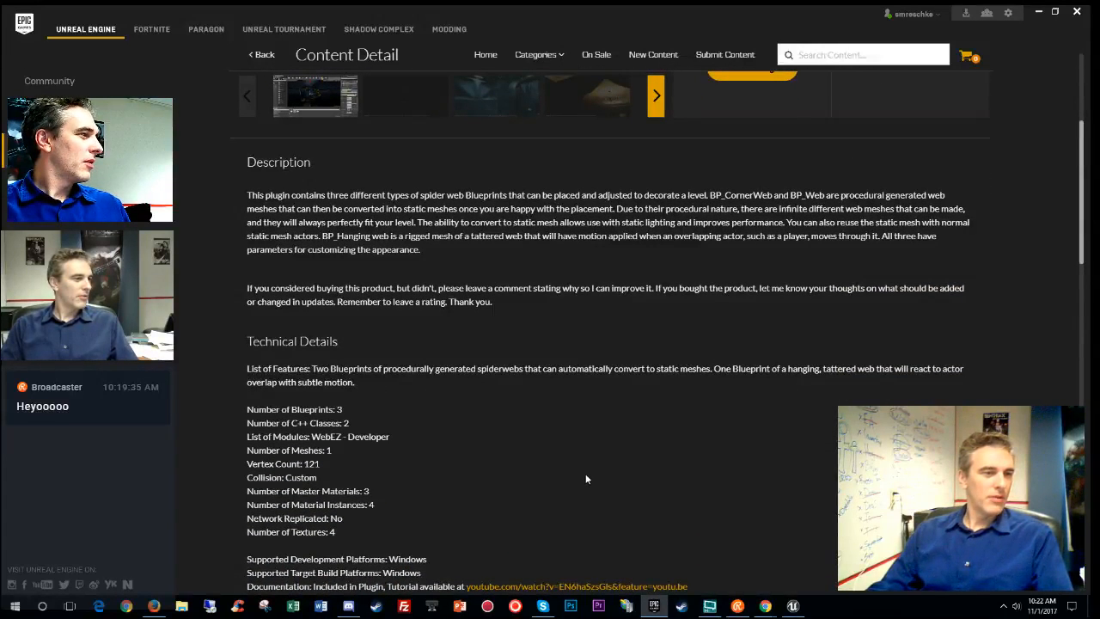
{"action": "left_click", "coordinate": [1036, 14]}
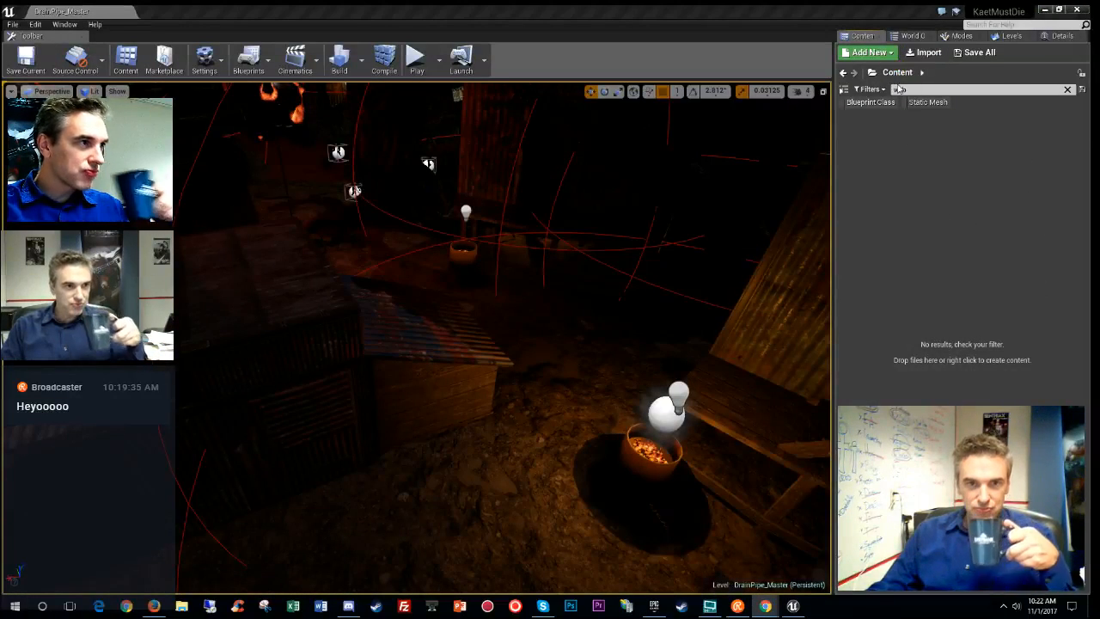
- Clear the 'web' search and browse all project folders in the Content Browser, then return to the launcher
{"action": "left_click", "coordinate": [1069, 89]}
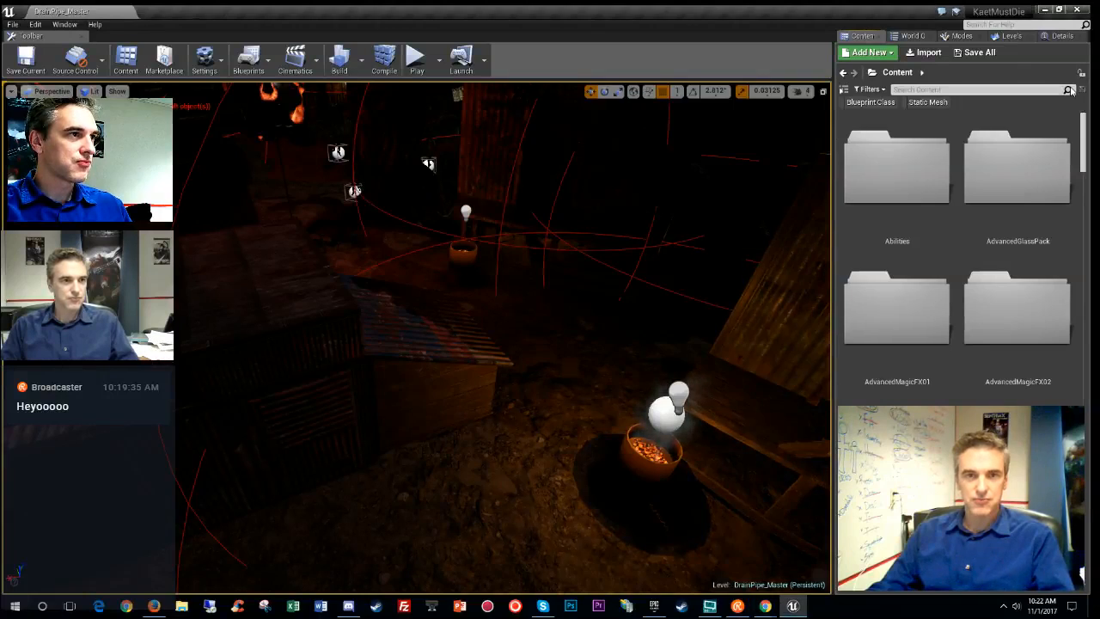
{"action": "left_click_drag", "start_coordinate": [1084, 139], "coordinate": [1081, 496]}
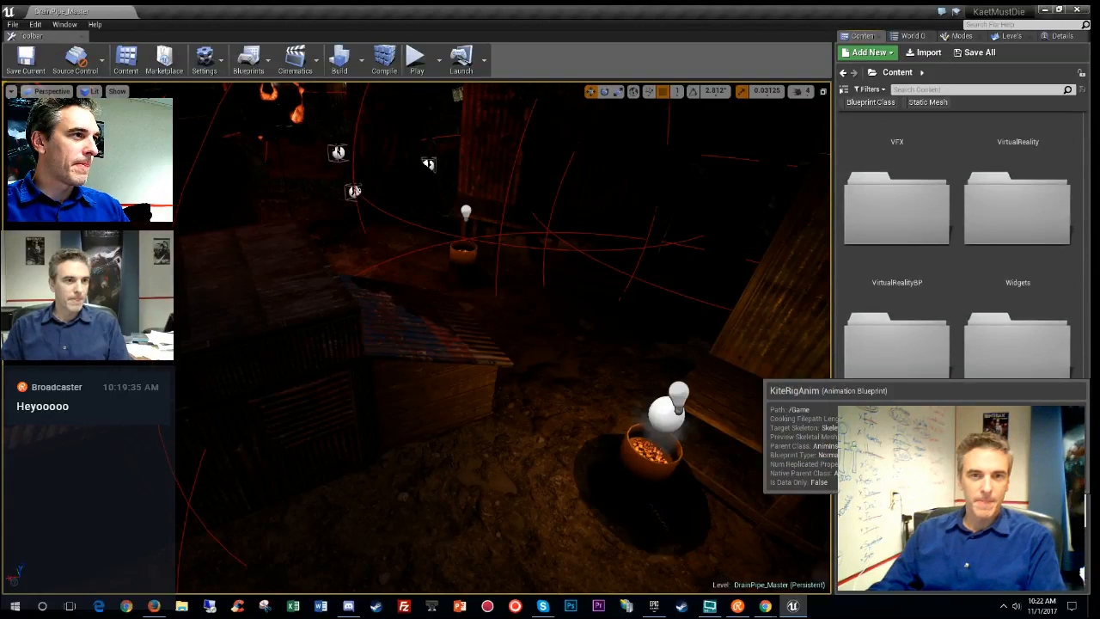
{"action": "scroll", "coordinate": [902, 498], "scroll_direction": "up", "scroll_amount": 5}
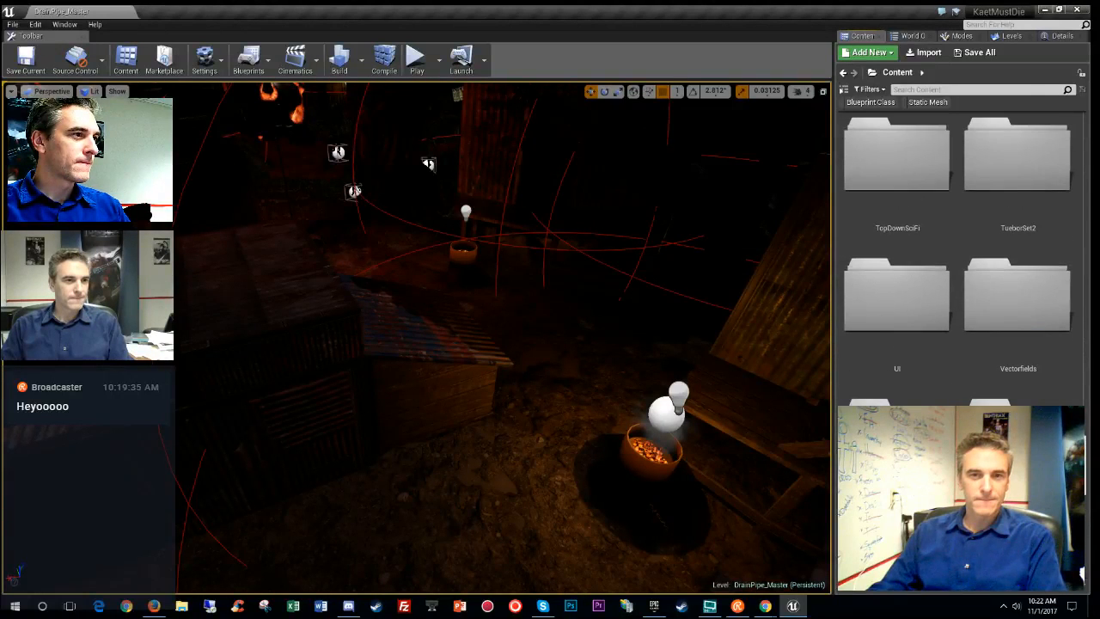
{"action": "scroll", "coordinate": [963, 301], "scroll_direction": "up", "scroll_amount": 3}
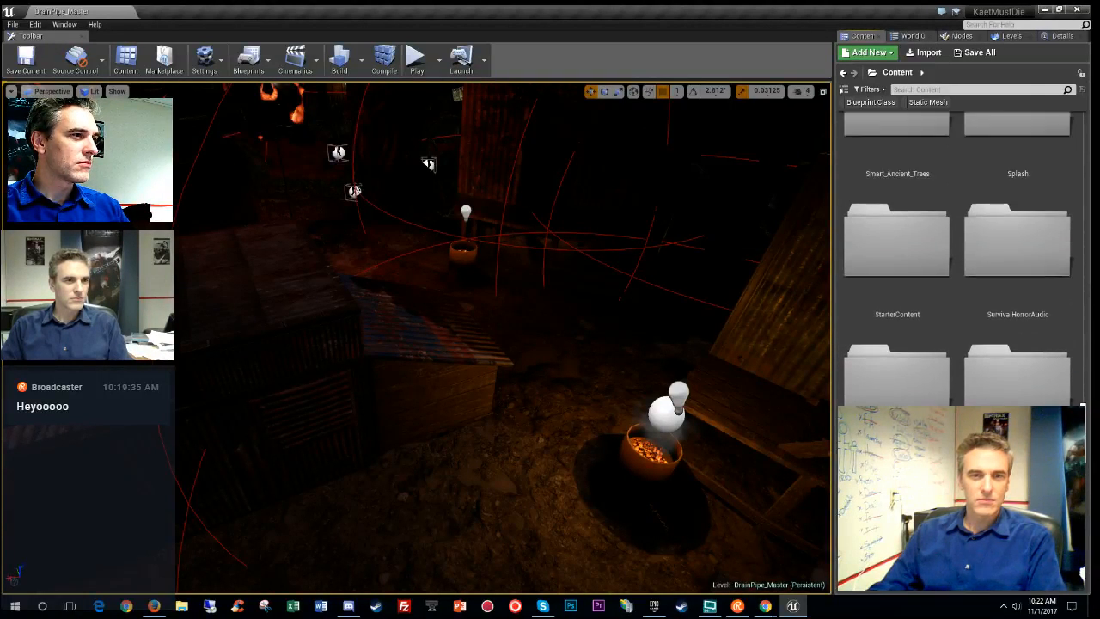
{"action": "scroll", "coordinate": [963, 301], "scroll_direction": "up", "scroll_amount": 3}
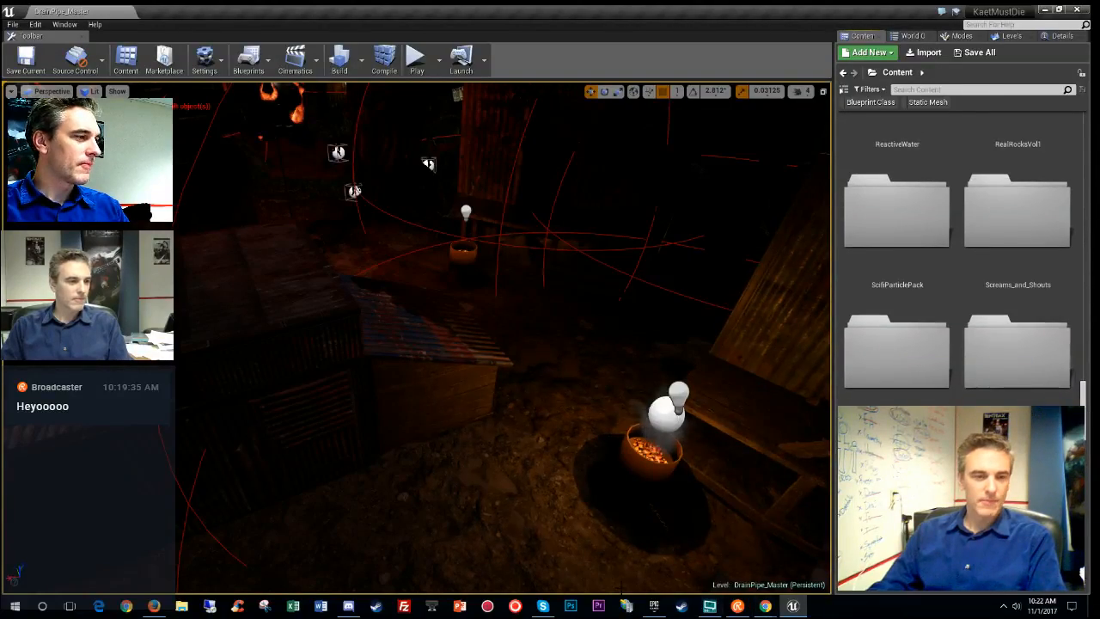
{"action": "left_click", "coordinate": [653, 606]}
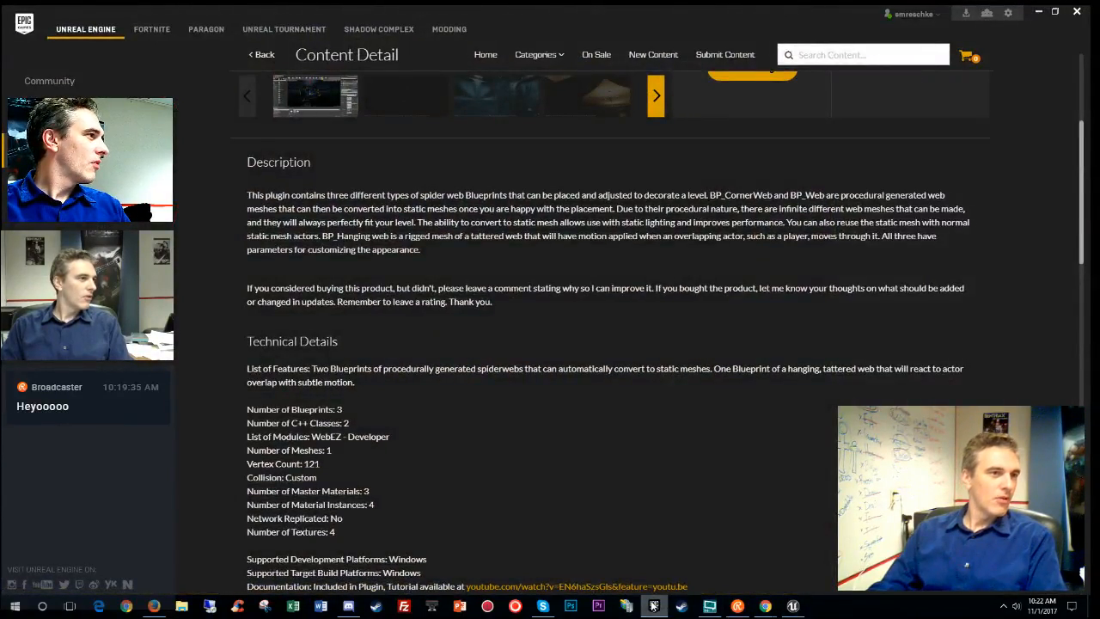
- Skim the WebEZ product page again, then minimize the launcher to reveal the editor
{"action": "scroll", "coordinate": [684, 402], "scroll_direction": "up", "scroll_amount": 3}
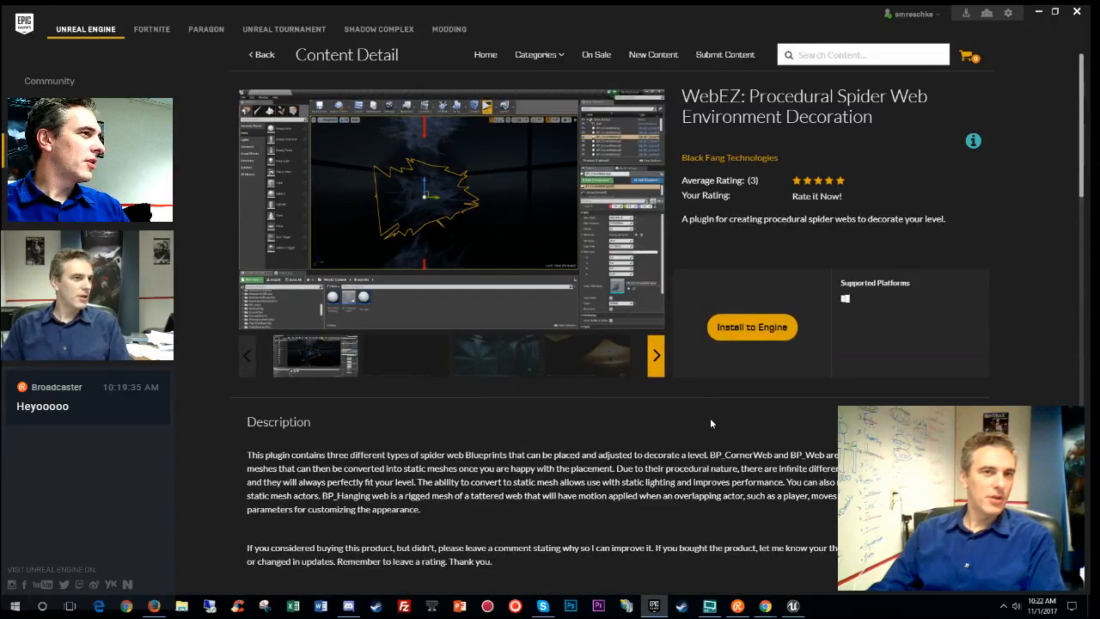
{"action": "scroll", "coordinate": [711, 423], "scroll_direction": "down", "scroll_amount": 4}
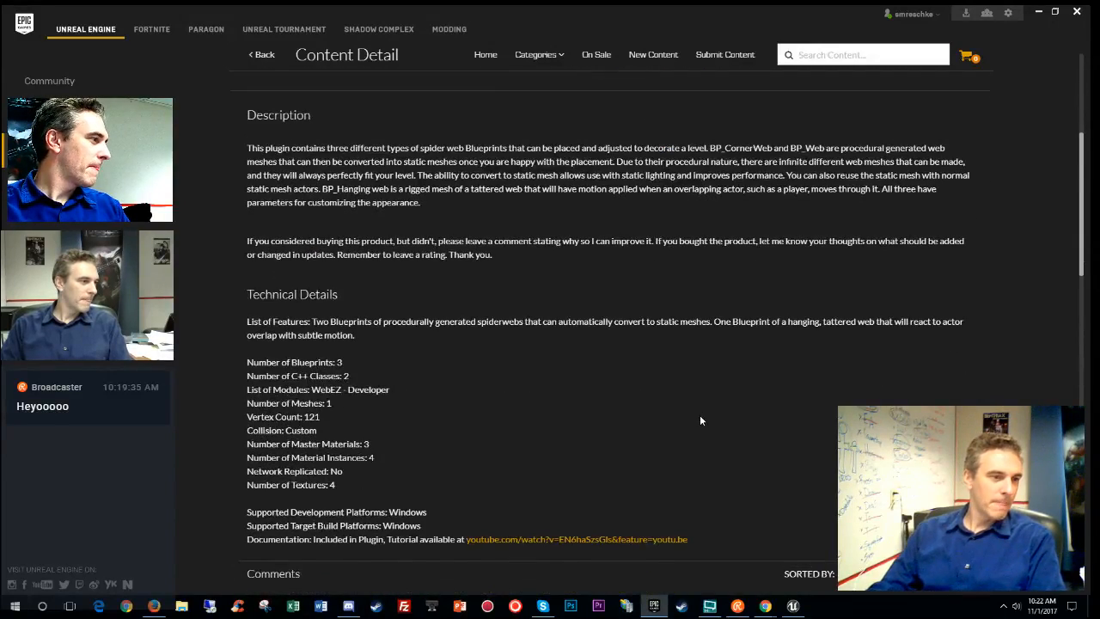
{"action": "scroll", "coordinate": [701, 421], "scroll_direction": "down", "scroll_amount": 3}
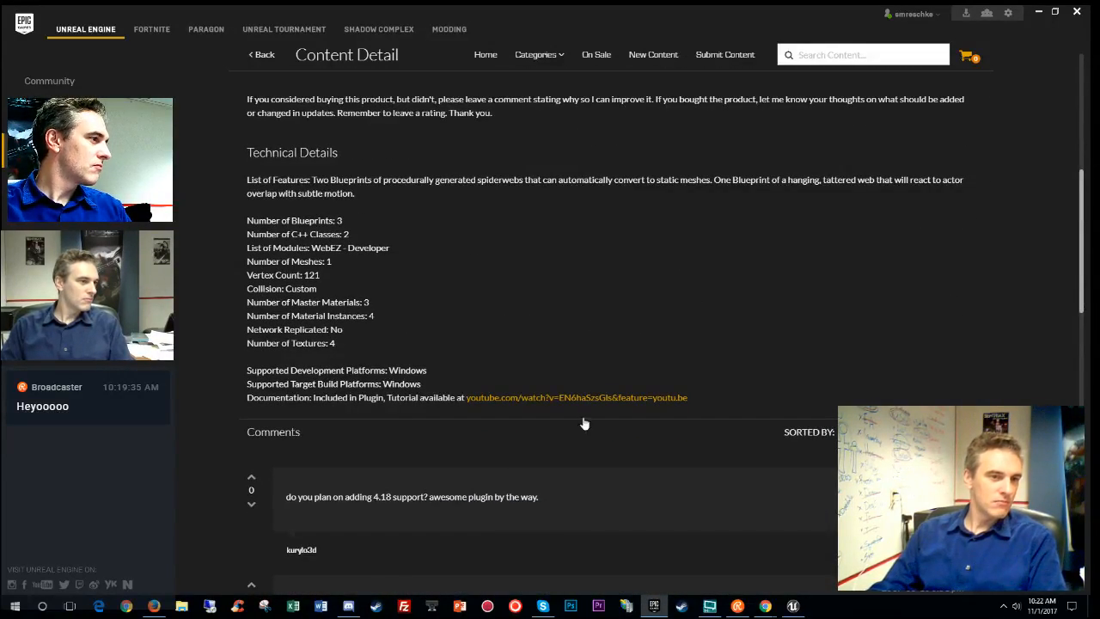
{"action": "left_click", "coordinate": [1038, 12]}
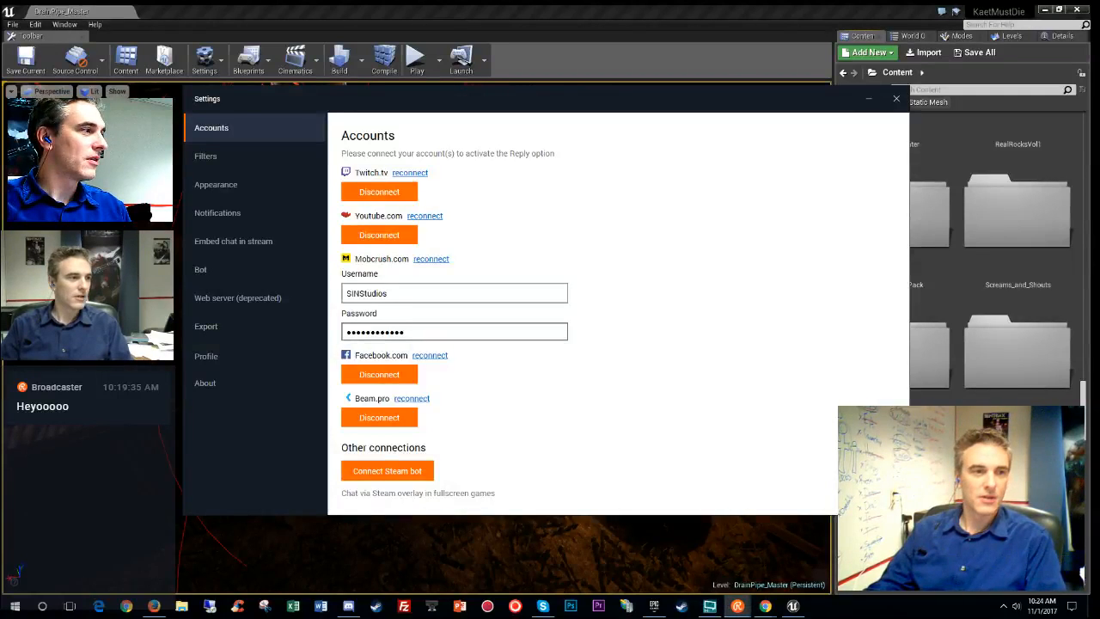
- Close the Restream settings, look around the level, and show the Levels panel's DrainPipe sublevels
{"action": "left_click", "coordinate": [897, 98]}
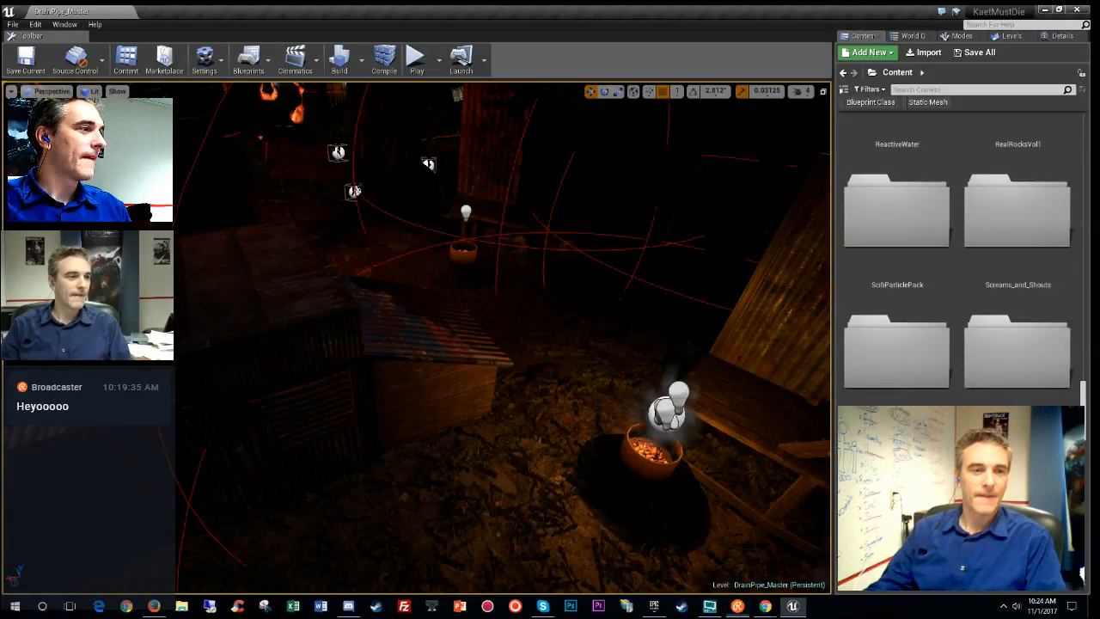
{"action": "right_click_drag", "start_coordinate": [502, 337], "coordinate": [488, 253]}
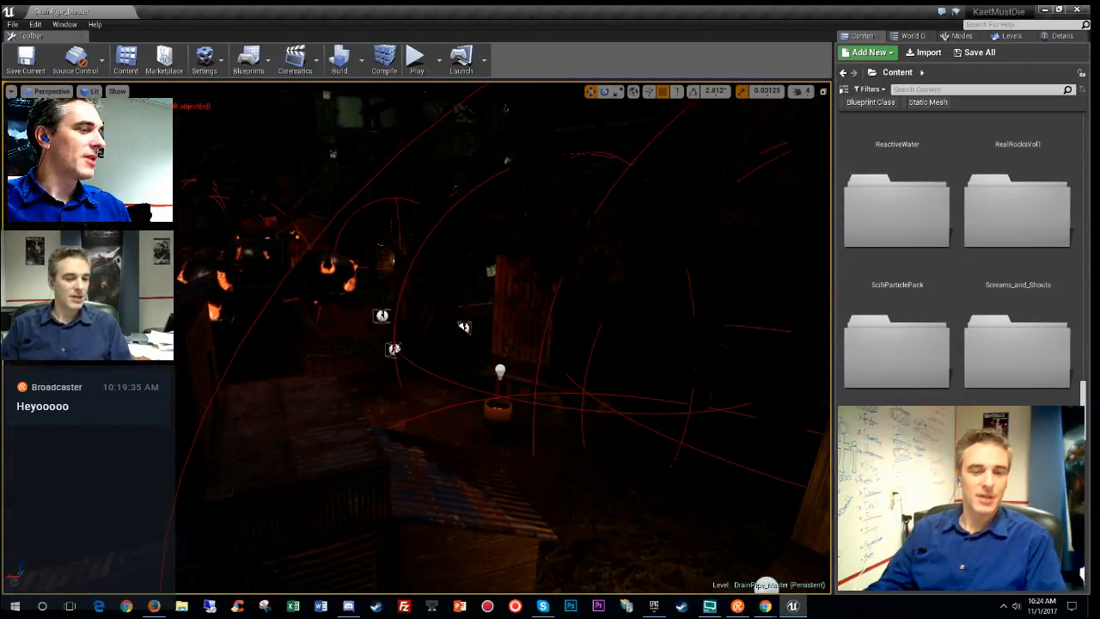
{"action": "left_click", "coordinate": [1005, 37]}
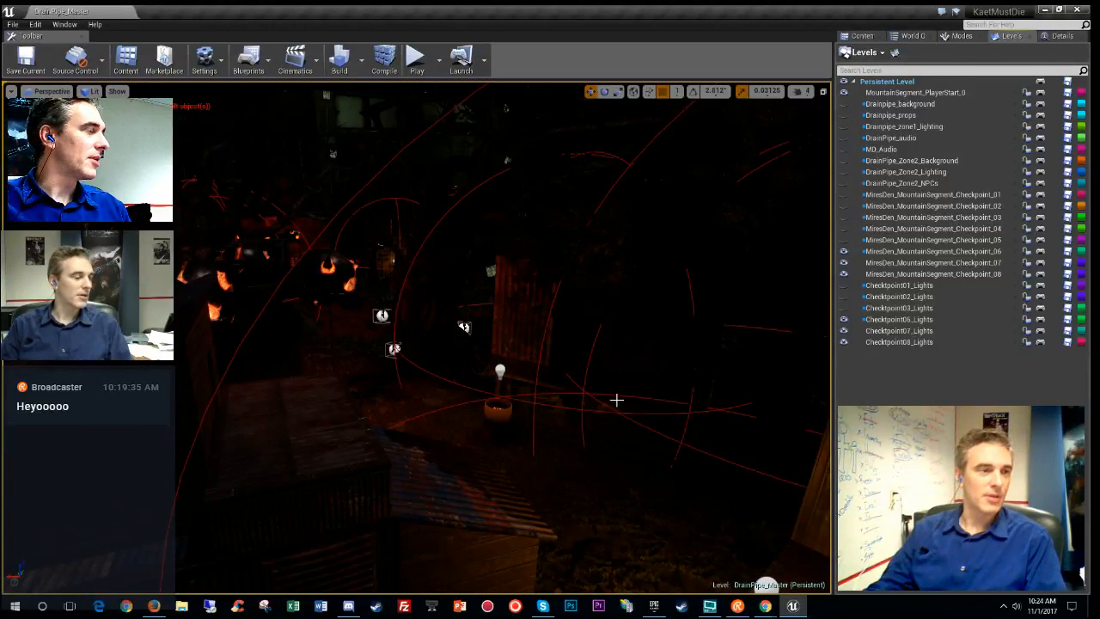
{"action": "right_click_drag", "start_coordinate": [617, 400], "coordinate": [503, 387]}
- Fly the viewport forward toward the dark building and over the red-lit lanterns
{"action": "key", "text": "w"}
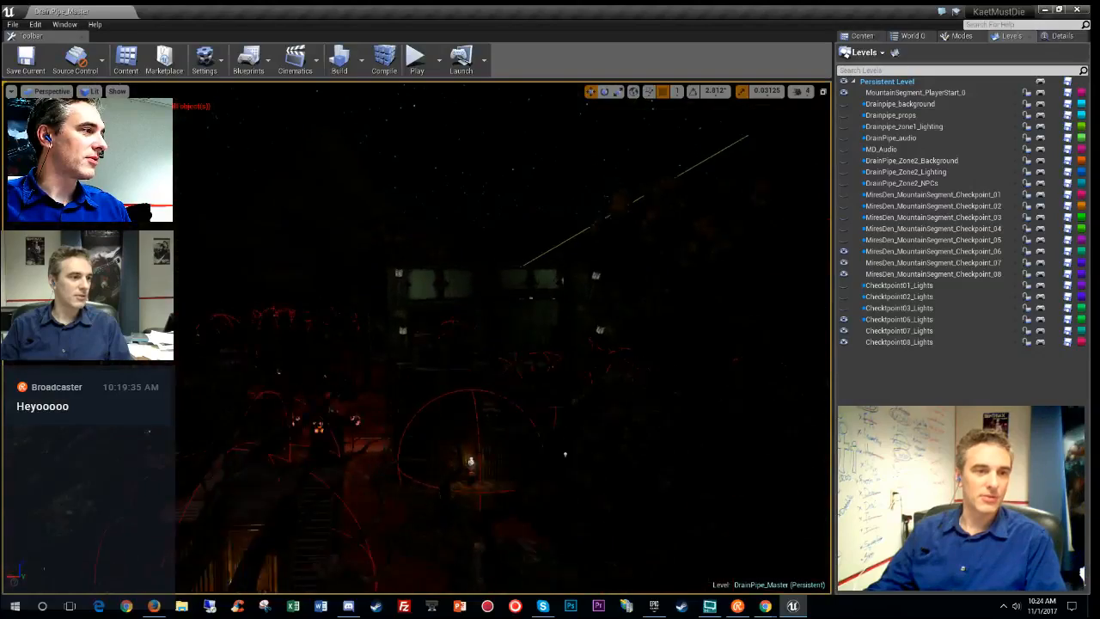
{"action": "key", "text": "w"}
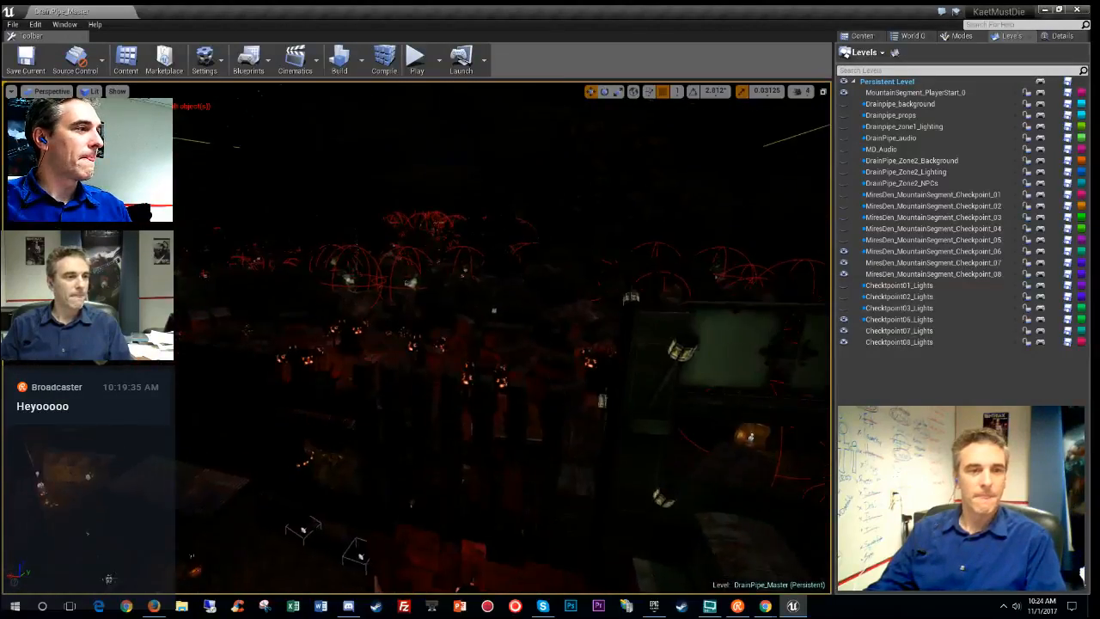
{"action": "key", "text": "w"}
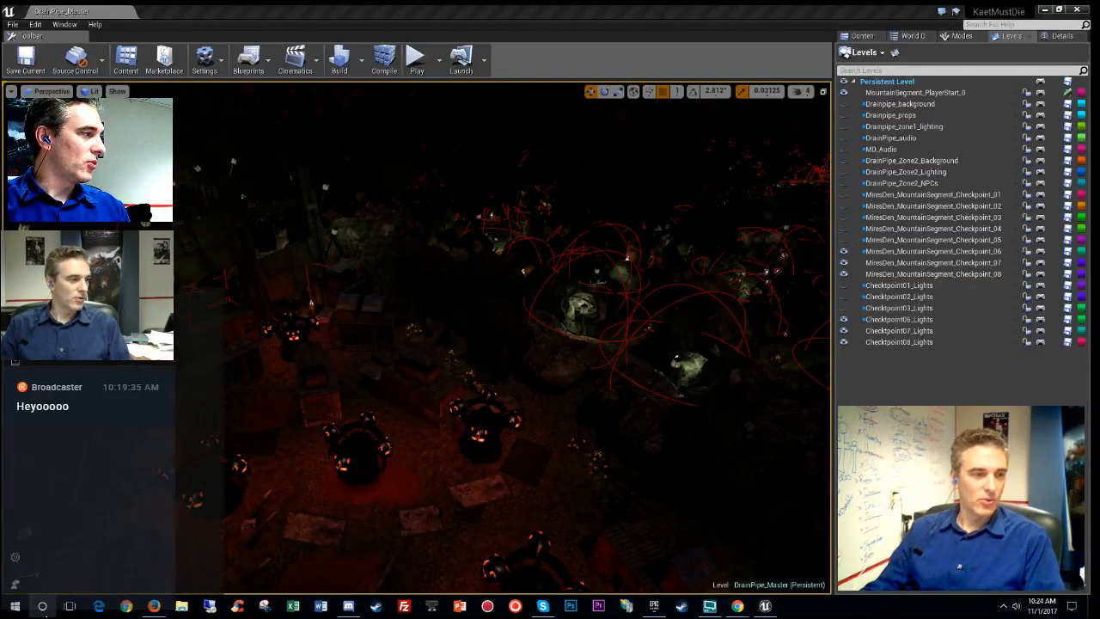
- Launch Restream Chat from a Windows search for 'restrea' and move its window off the centre
{"action": "type", "text": "restrea"}
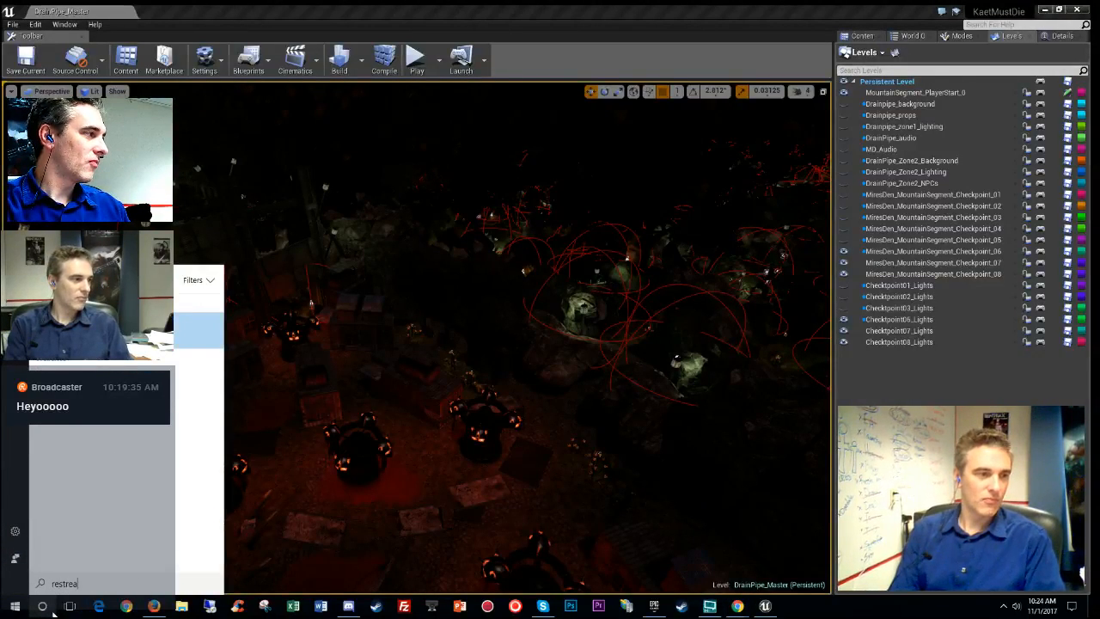
{"action": "key", "text": "Return"}
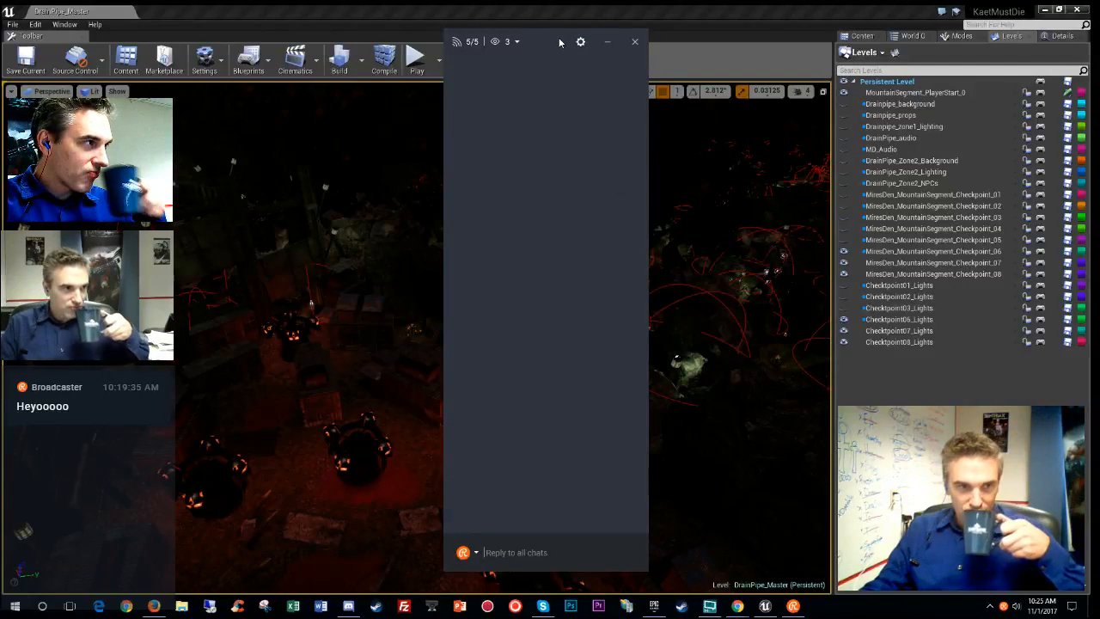
{"action": "left_click_drag", "start_coordinate": [550, 42], "coordinate": [1099, 67]}
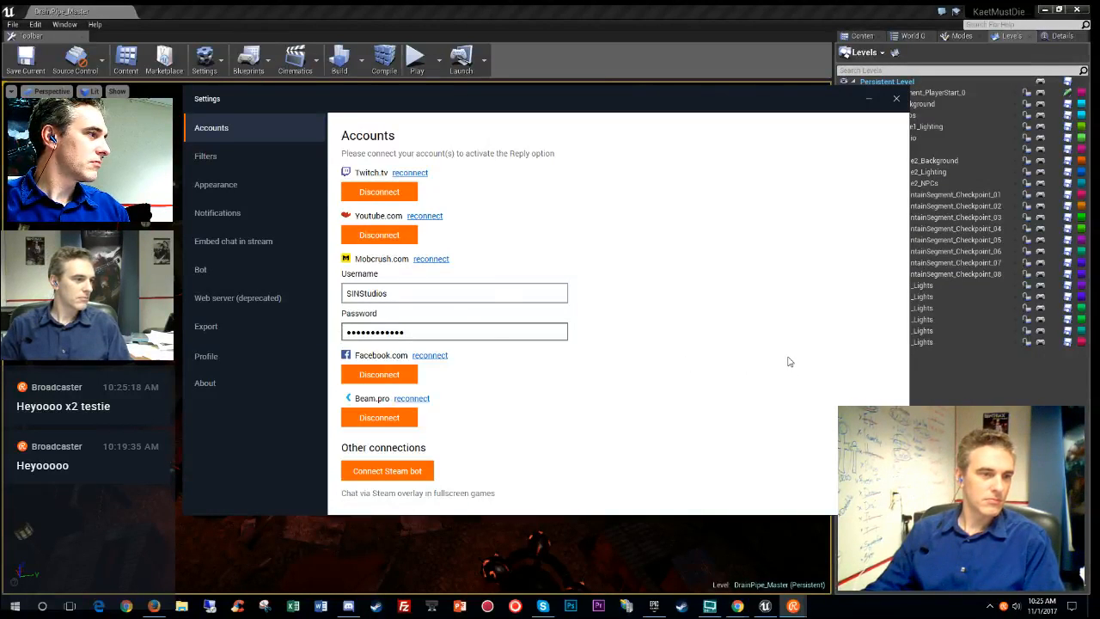
- Disconnect and reconnect Facebook in Restream Chat settings to reauthorize it, then close settings
{"action": "left_click", "coordinate": [897, 101]}
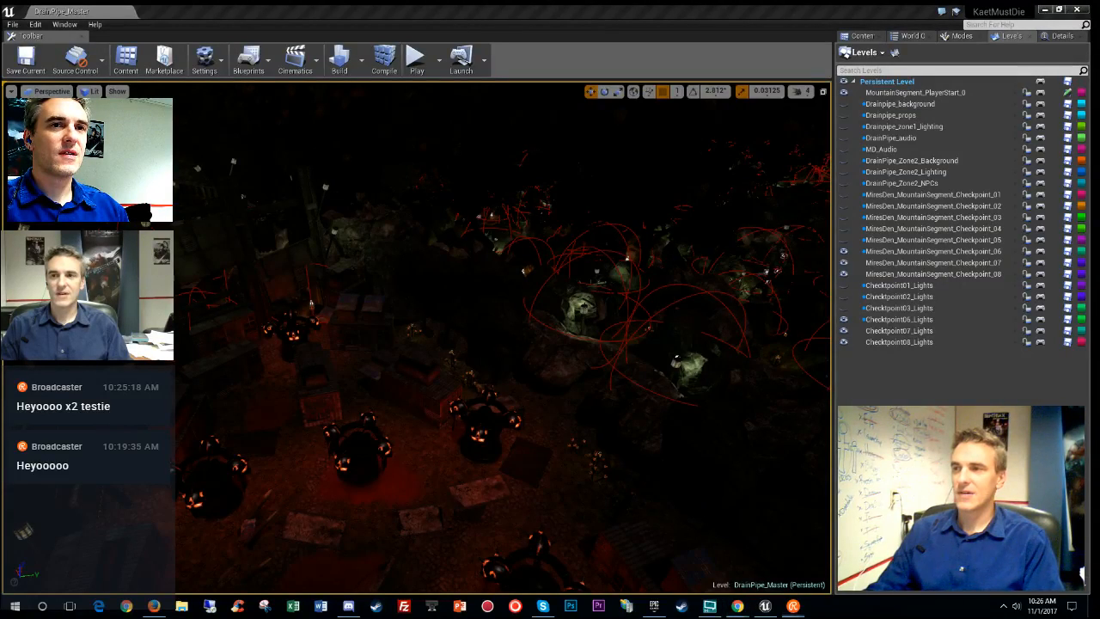
{"action": "left_click", "coordinate": [793, 606]}
{"action": "left_click", "coordinate": [379, 373]}
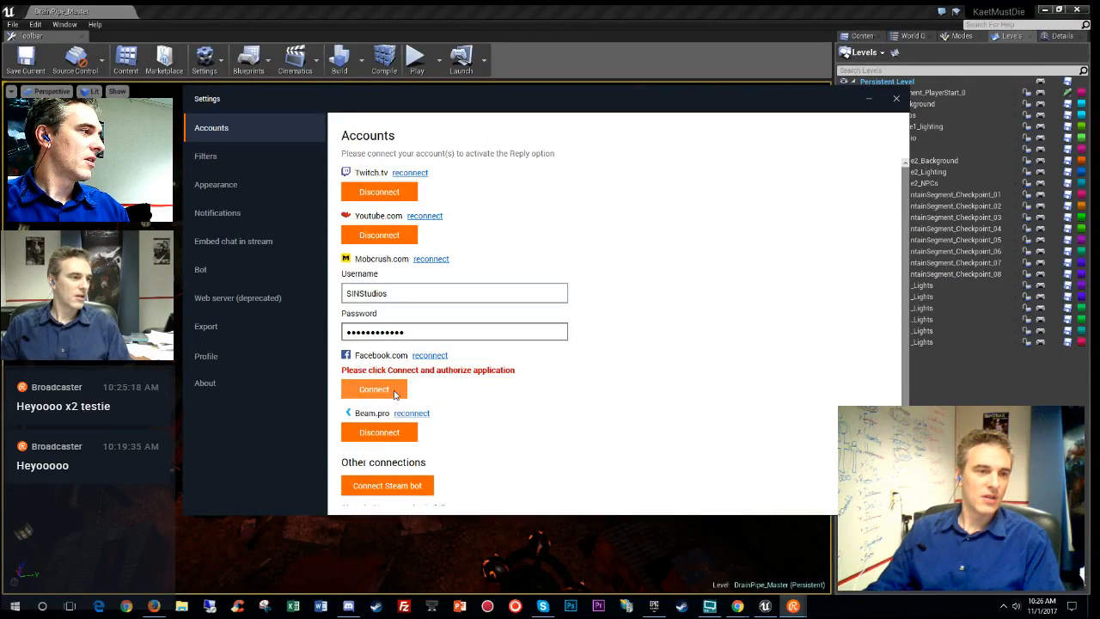
{"action": "left_click", "coordinate": [388, 390]}
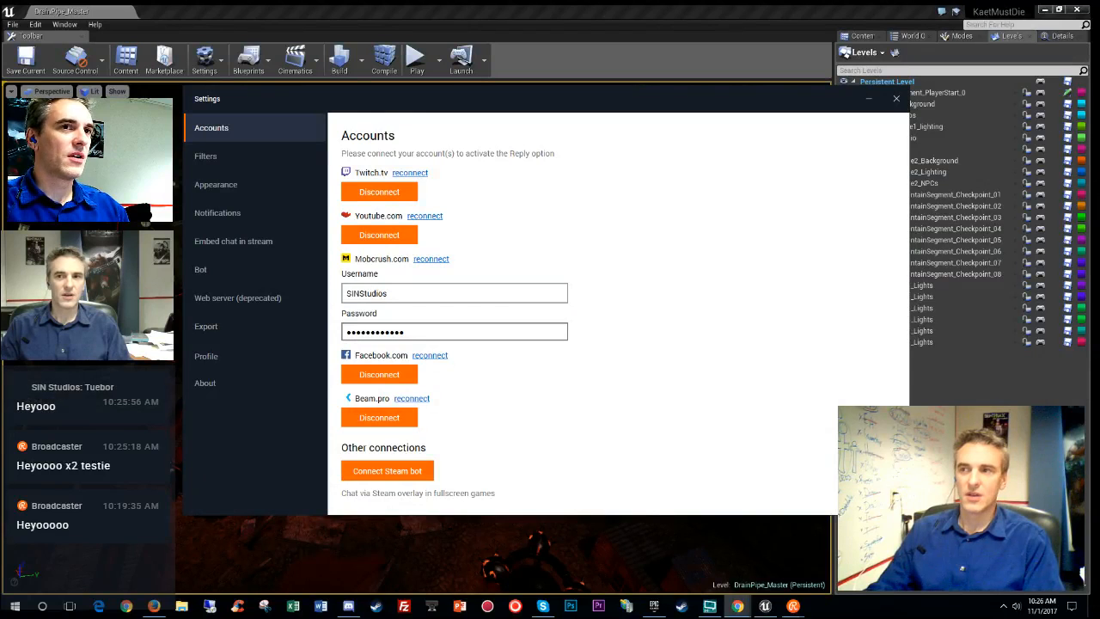
{"action": "left_click", "coordinate": [429, 356]}
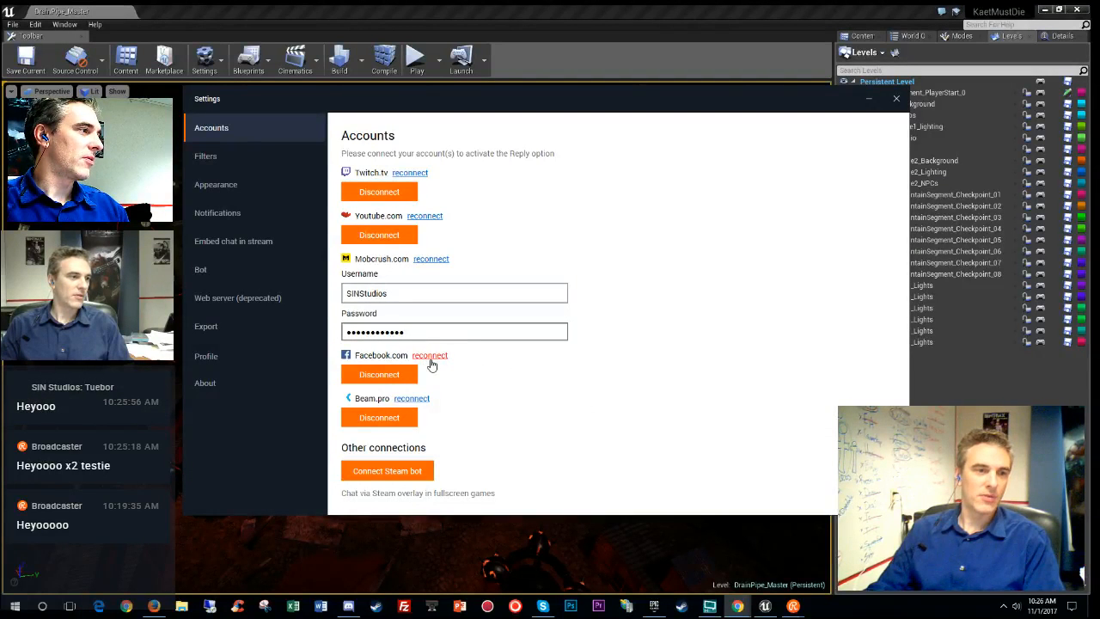
{"action": "left_click", "coordinate": [897, 101]}
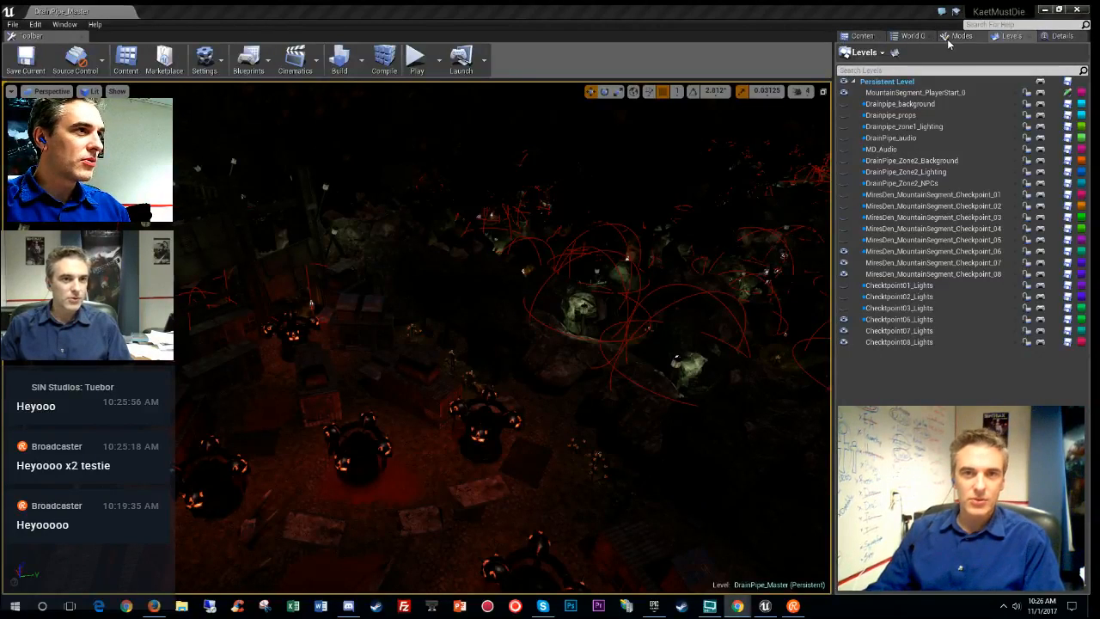
- Open the Content Browser with its folder tree shown, widening the browsing and tree panels
{"action": "left_click", "coordinate": [862, 36]}
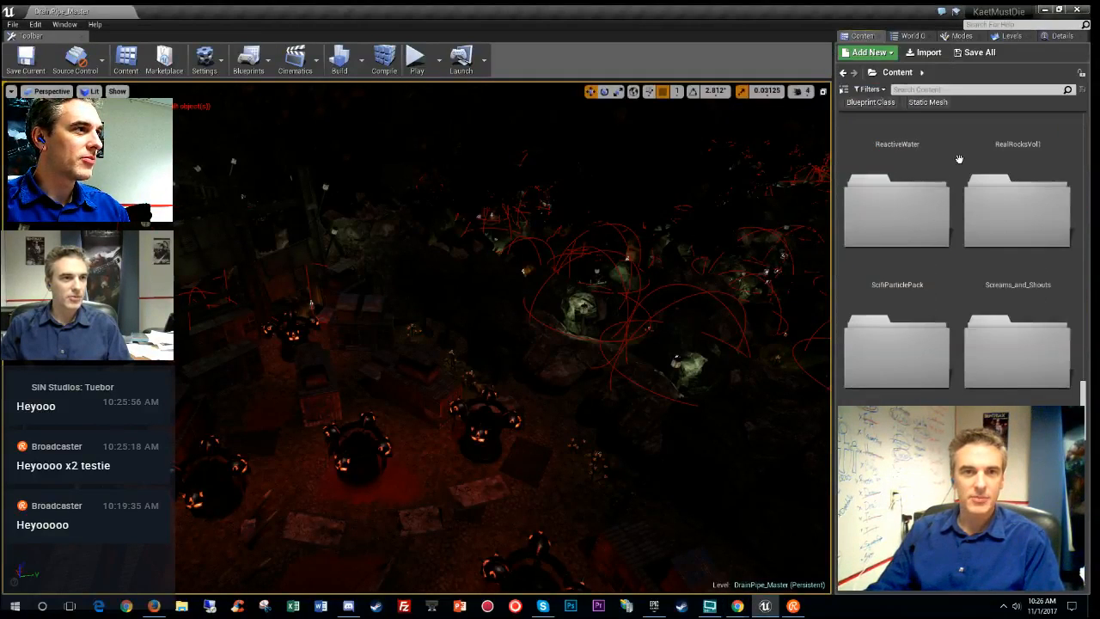
{"action": "left_click", "coordinate": [843, 89]}
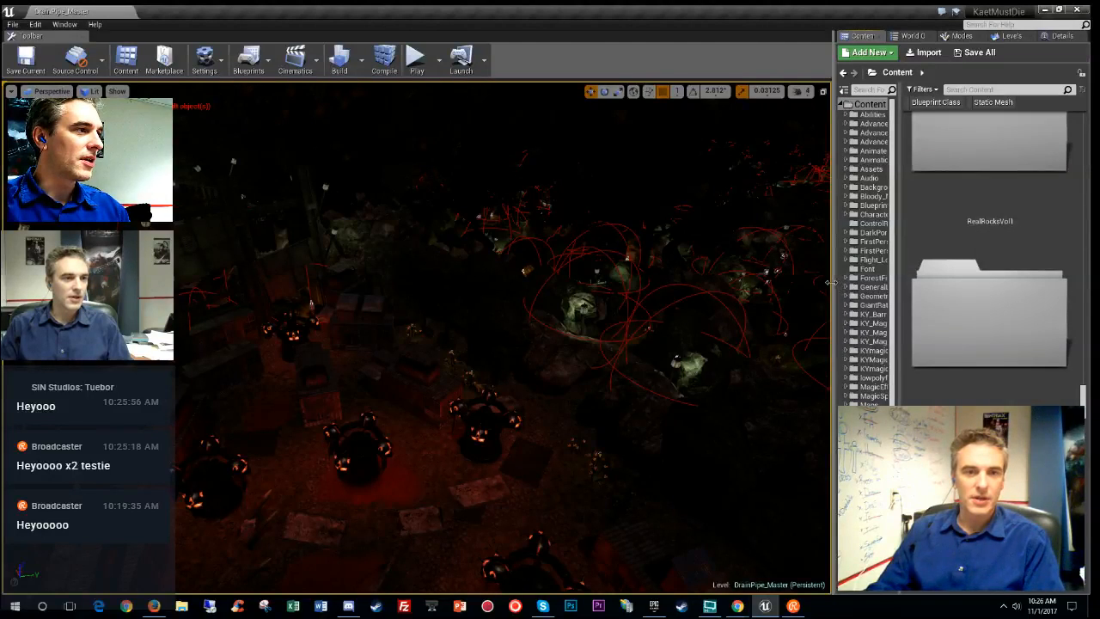
{"action": "left_click_drag", "start_coordinate": [831, 282], "coordinate": [710, 273]}
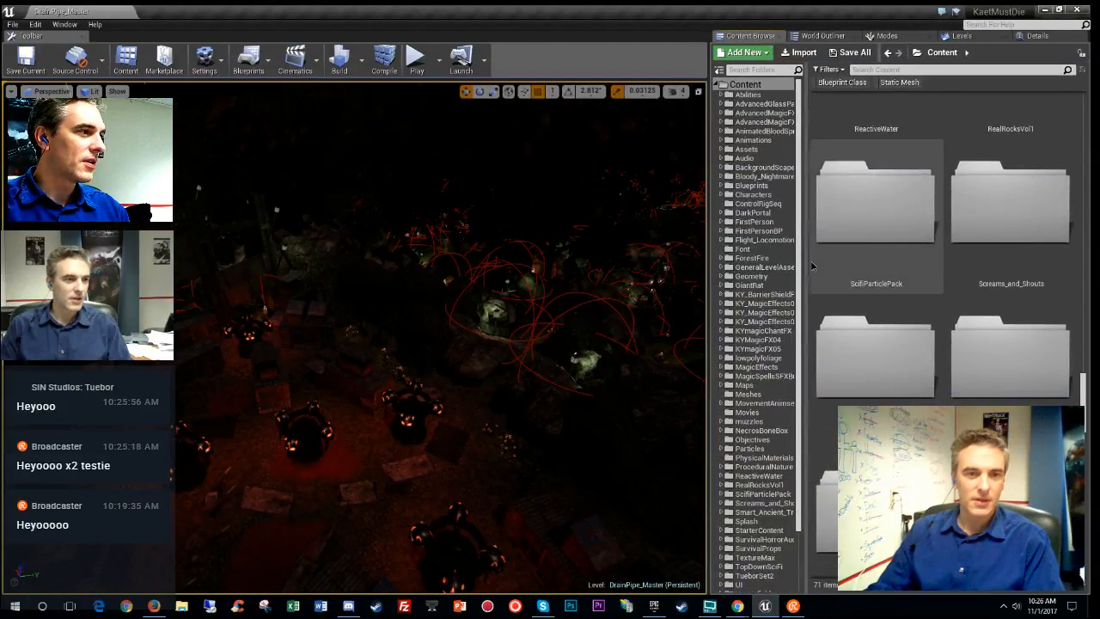
{"action": "left_click_drag", "start_coordinate": [802, 265], "coordinate": [853, 265]}
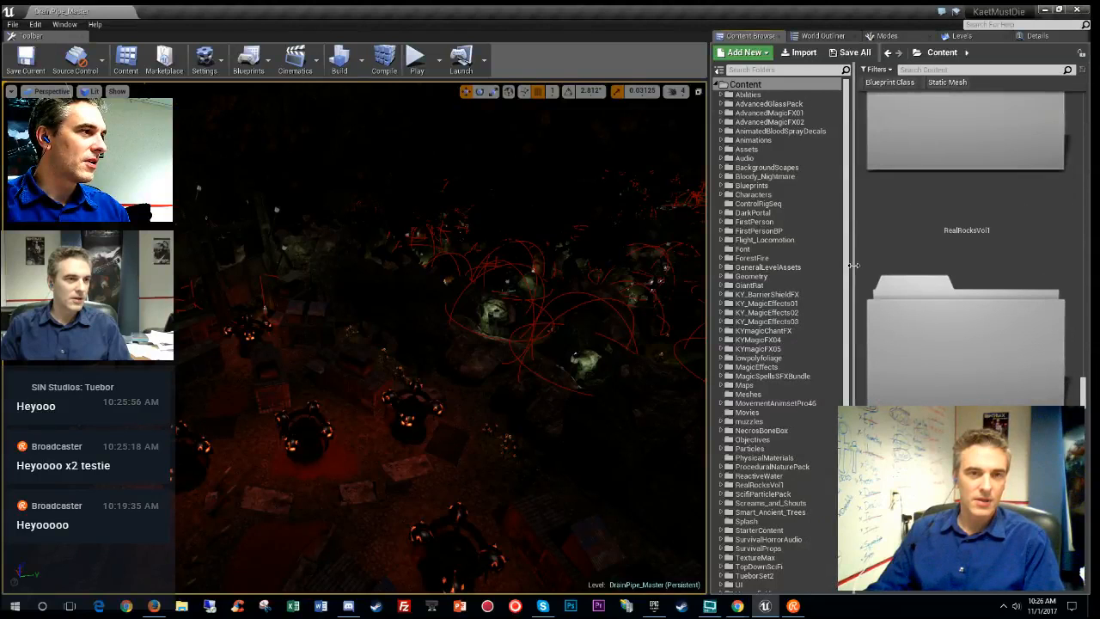
- Expand the Content folder's subfolders in the folder tree
{"action": "left_click", "coordinate": [721, 84]}
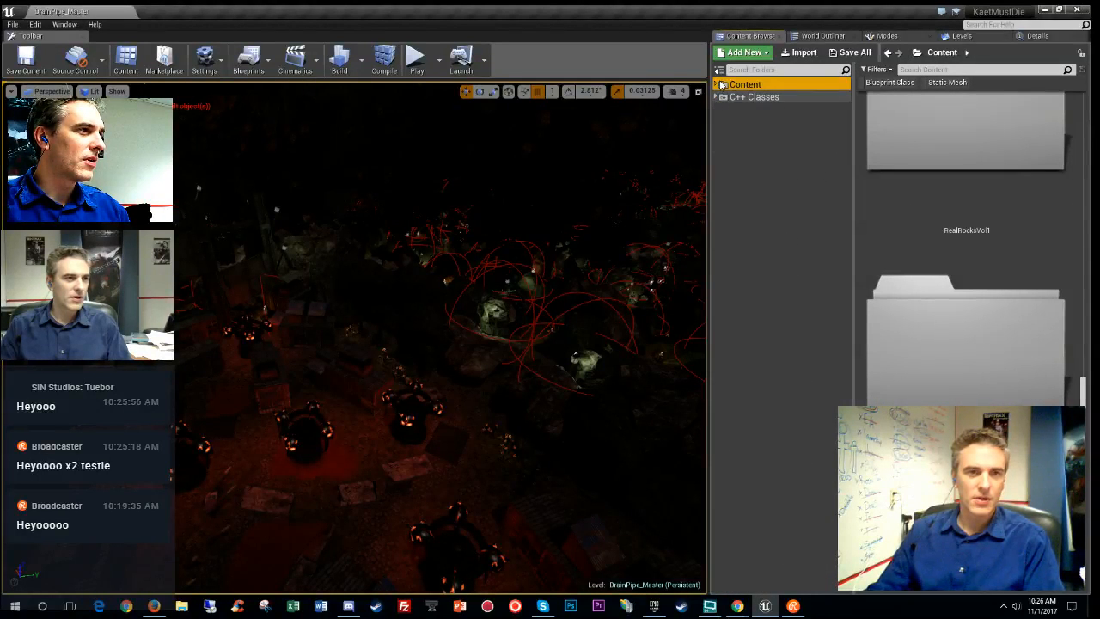
{"action": "left_click", "coordinate": [722, 84]}
{"action": "left_click", "coordinate": [720, 70]}
{"action": "left_click", "coordinate": [720, 72]}
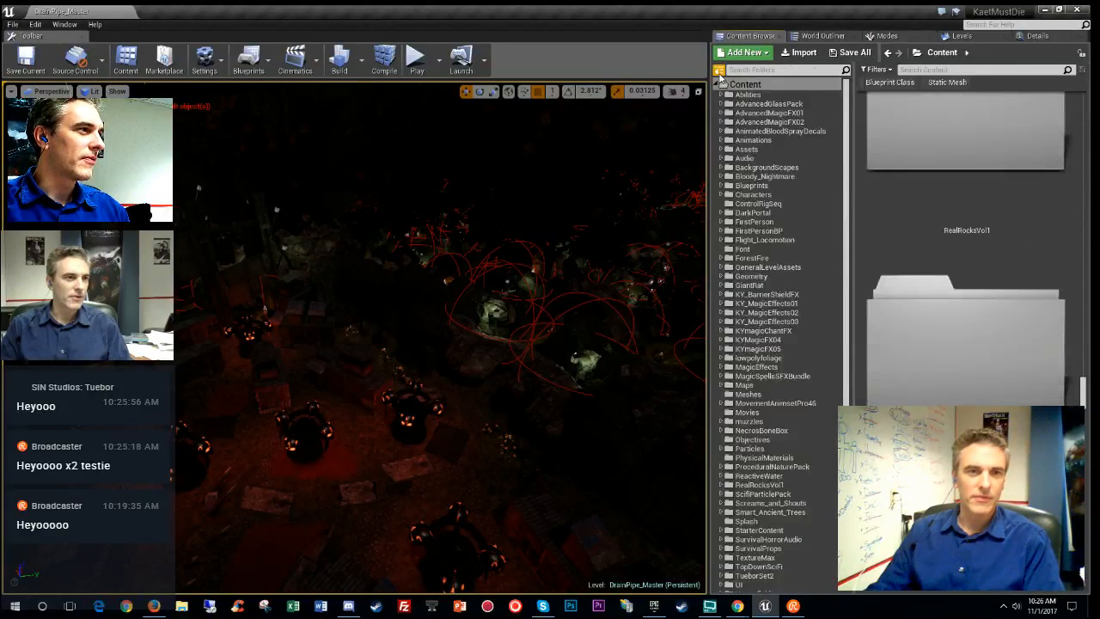
- Browse the Content folder options and the Edit and Window menus without choosing anything, then collapse Content
{"action": "right_click", "coordinate": [727, 86]}
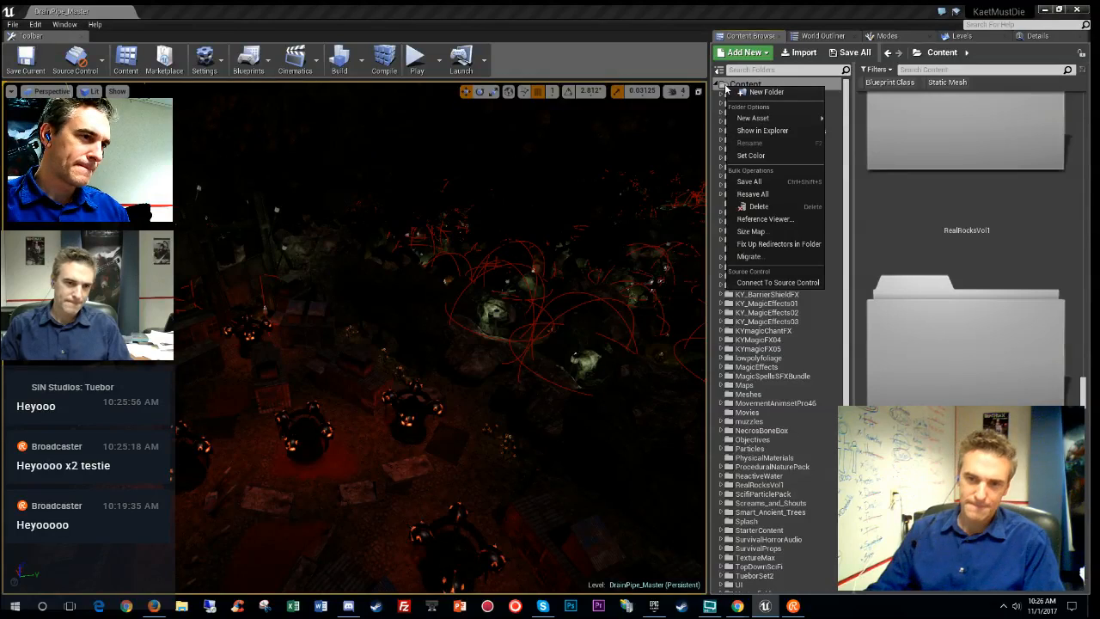
{"action": "left_click", "coordinate": [36, 25]}
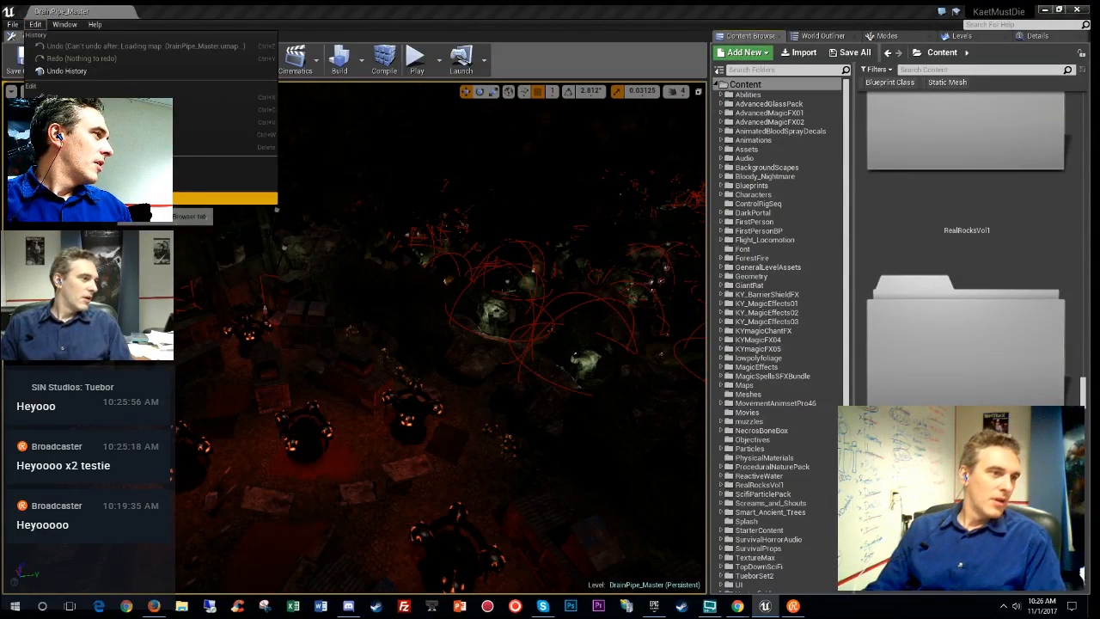
{"action": "left_click", "coordinate": [64, 24]}
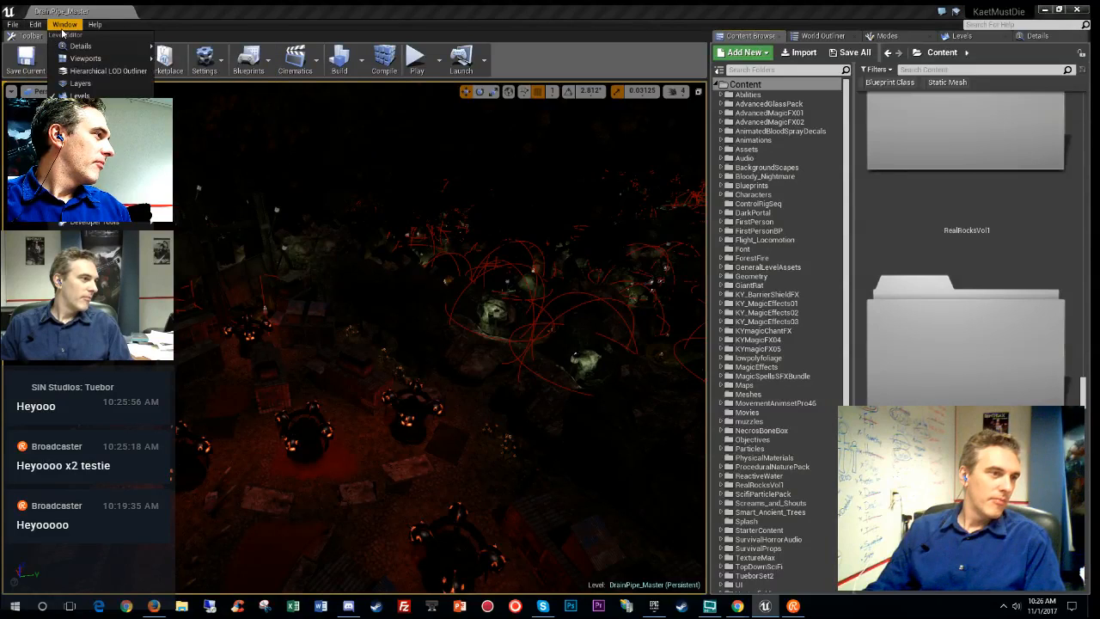
{"action": "mouse_move", "coordinate": [97, 210]}
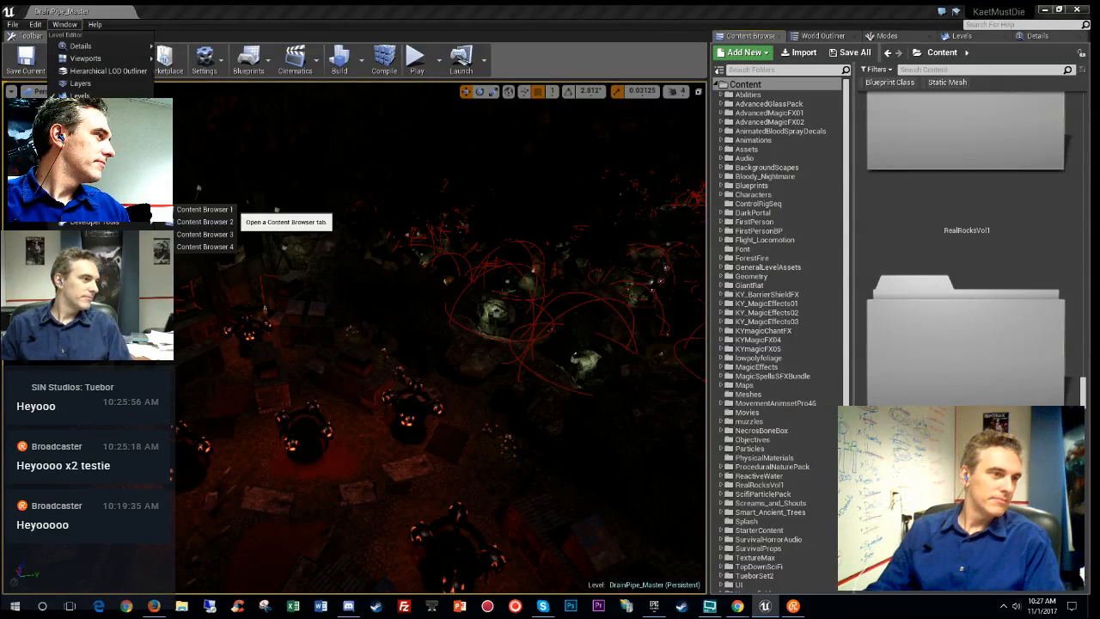
{"action": "mouse_move", "coordinate": [120, 226]}
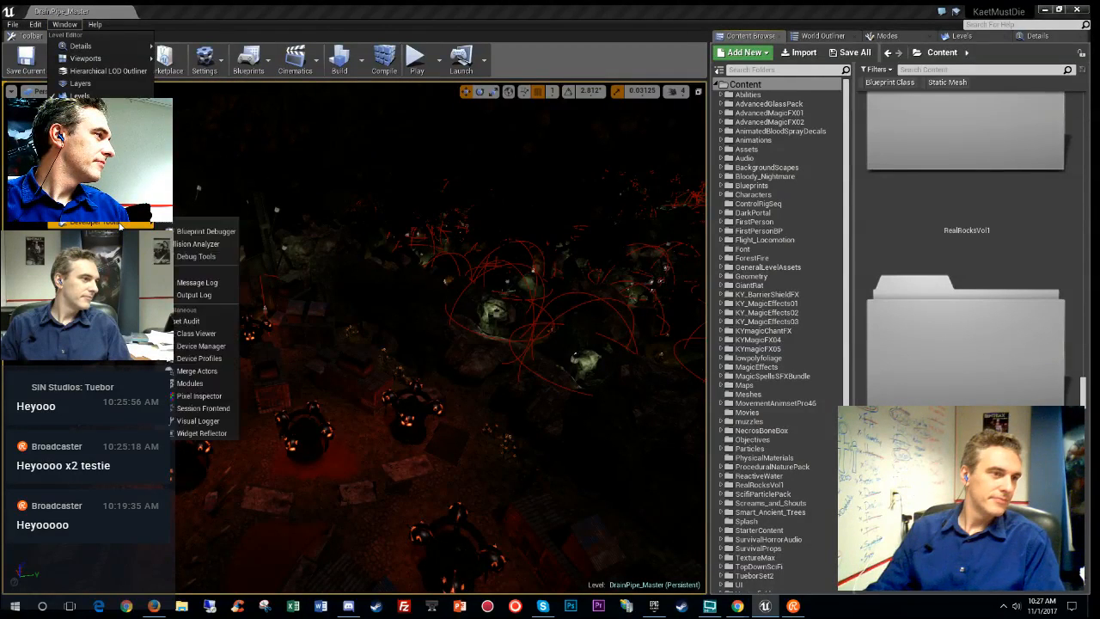
{"action": "left_click", "coordinate": [745, 86]}
{"action": "left_click", "coordinate": [721, 85]}
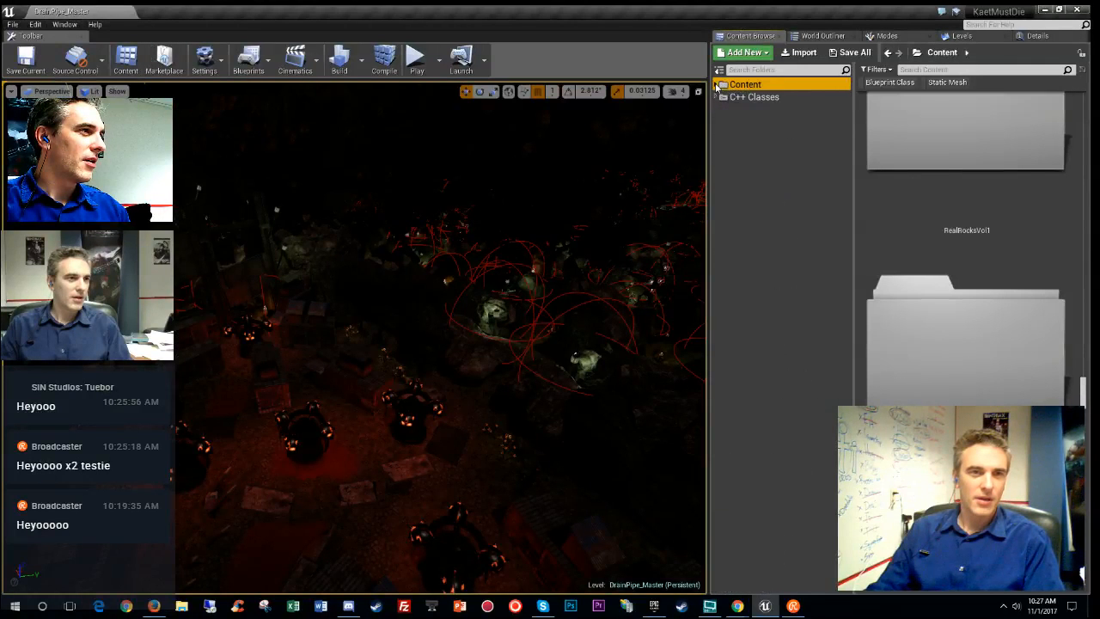
- Start a folder search and dismiss the project content folder's options
{"action": "left_click", "coordinate": [776, 70]}
{"action": "right_click", "coordinate": [816, 197]}
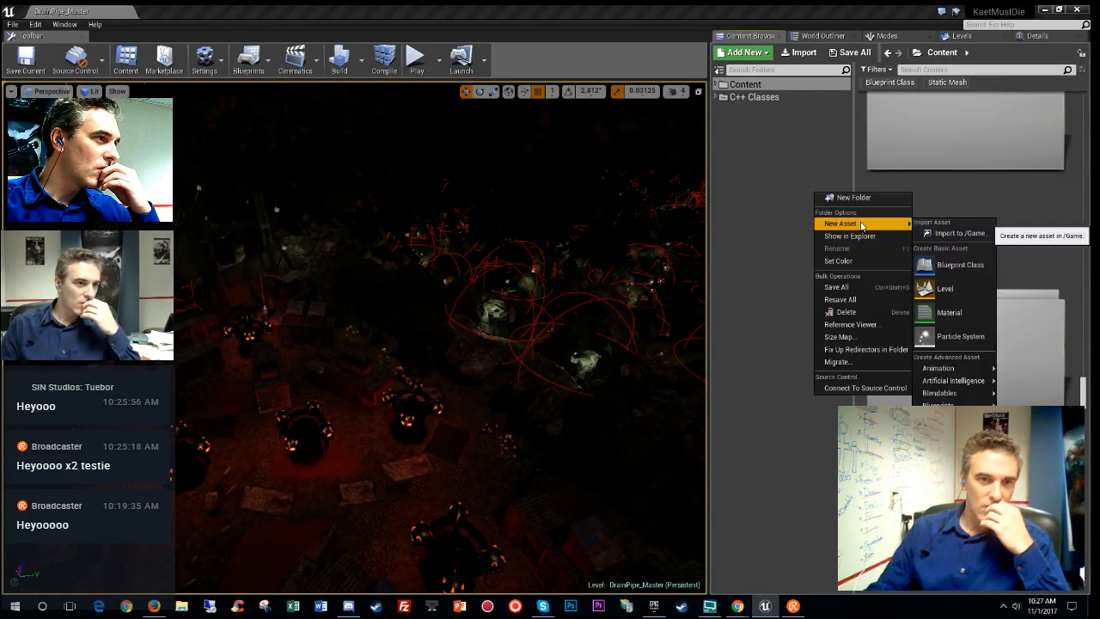
{"action": "left_click", "coordinate": [785, 167]}
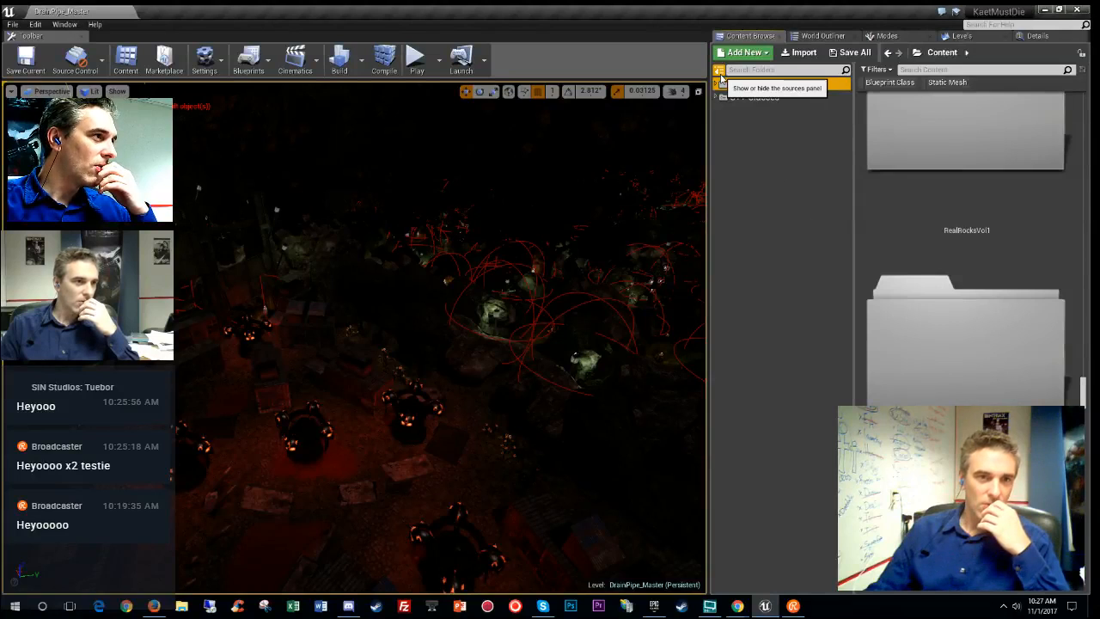
- Open Edit > Plugins to show the installed WebEZ 1.0 plugin
{"action": "left_click", "coordinate": [64, 24]}
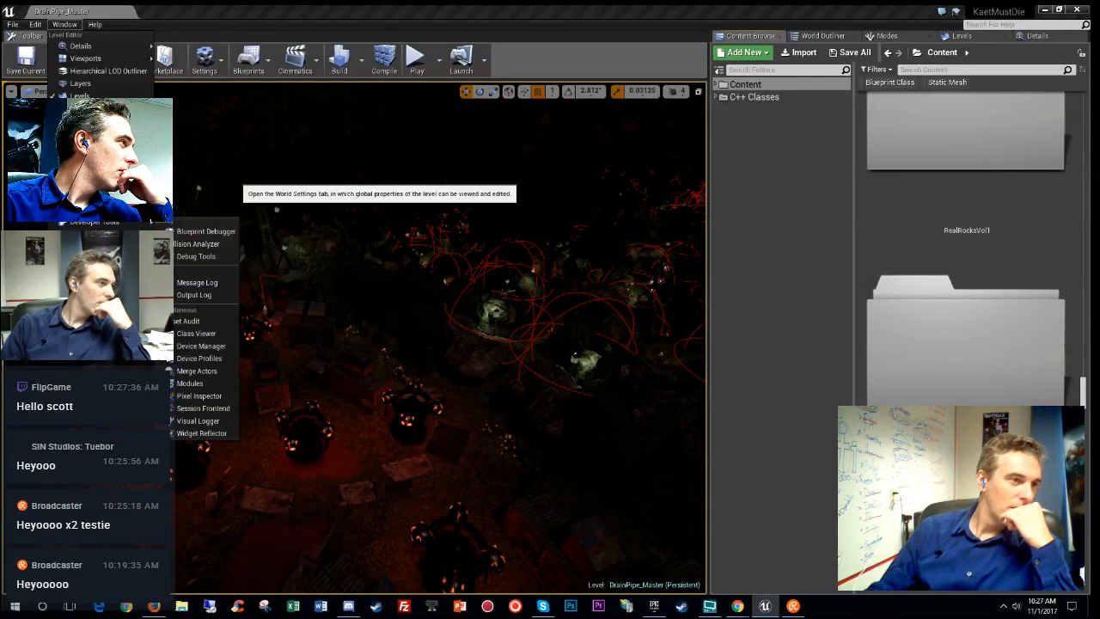
{"action": "mouse_move", "coordinate": [38, 31]}
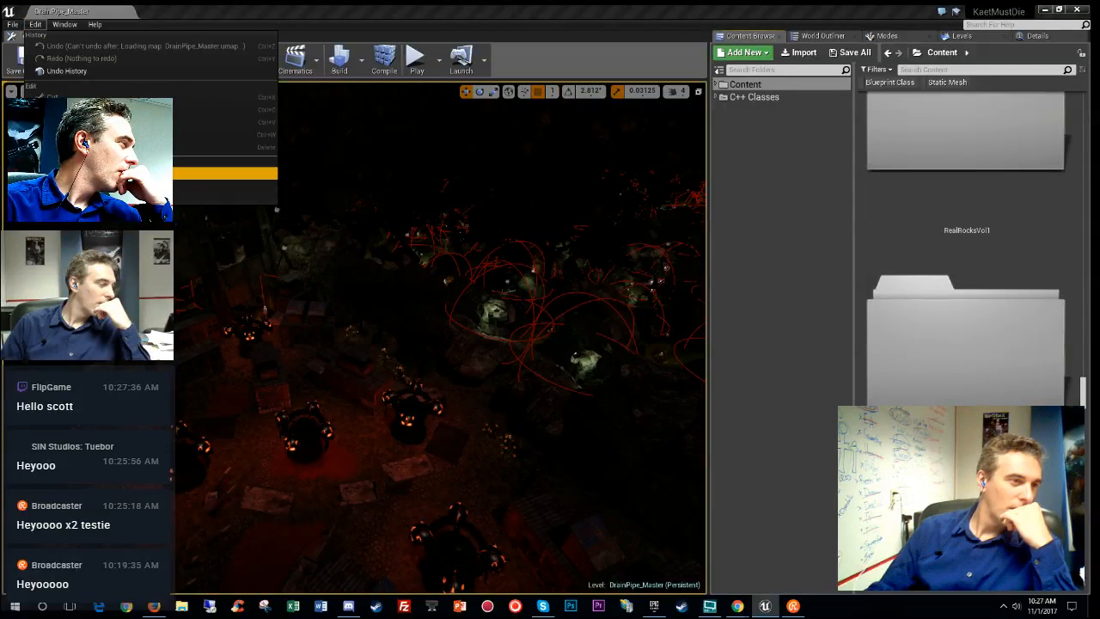
{"action": "left_click", "coordinate": [215, 197]}
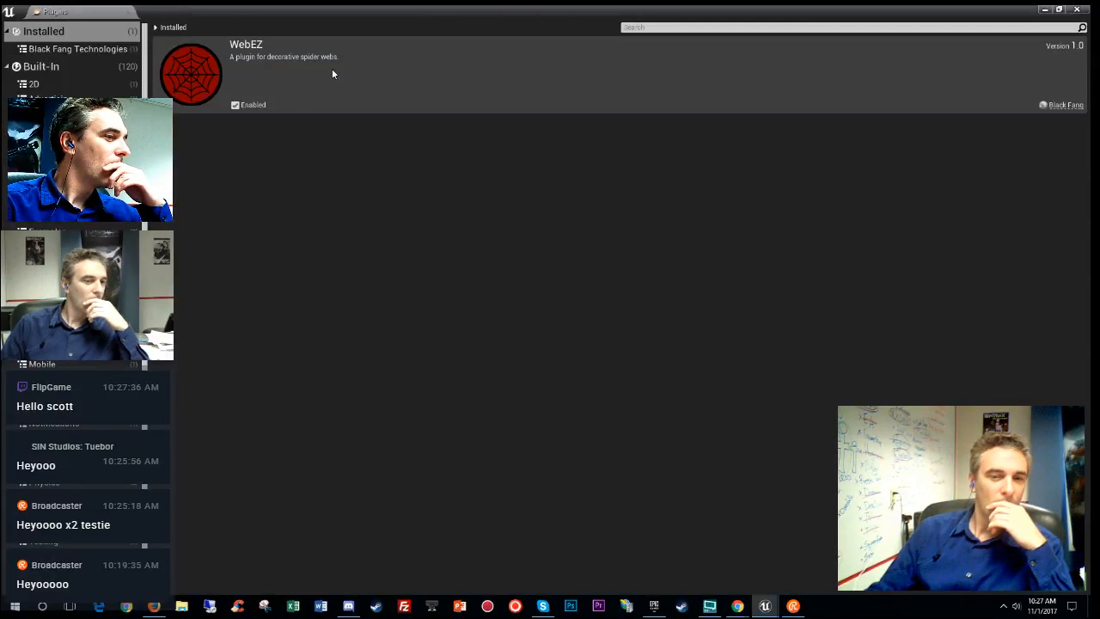
- Close the Plugins tab to return to the DrainPipe_Master level
{"action": "left_click", "coordinate": [128, 16]}
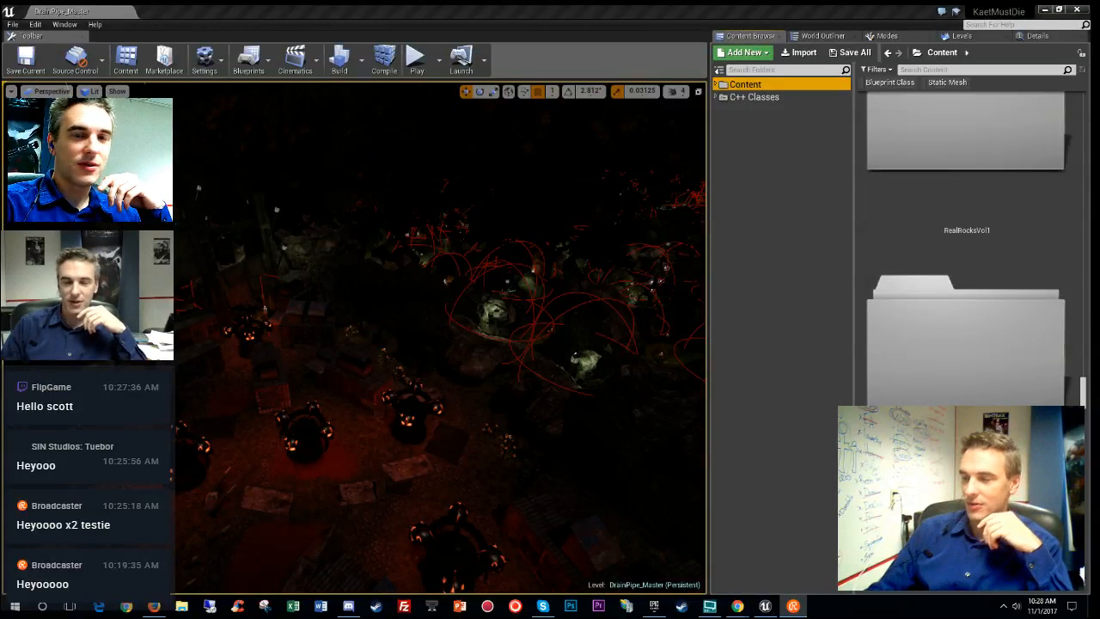
{"action": "left_click", "coordinate": [787, 166]}
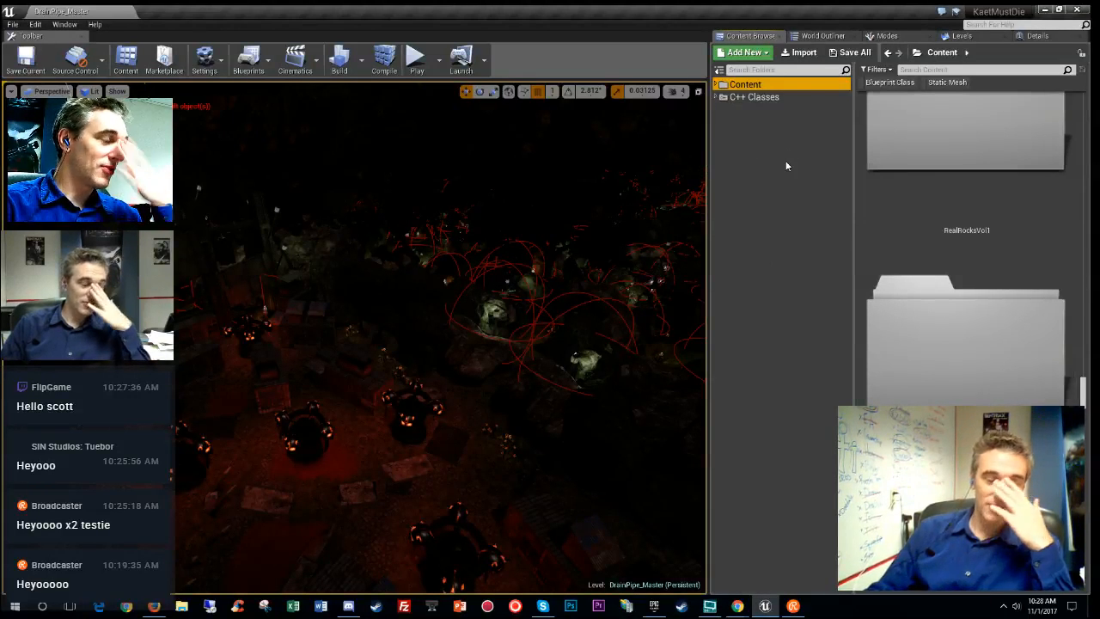
{"action": "right_click", "coordinate": [772, 210]}
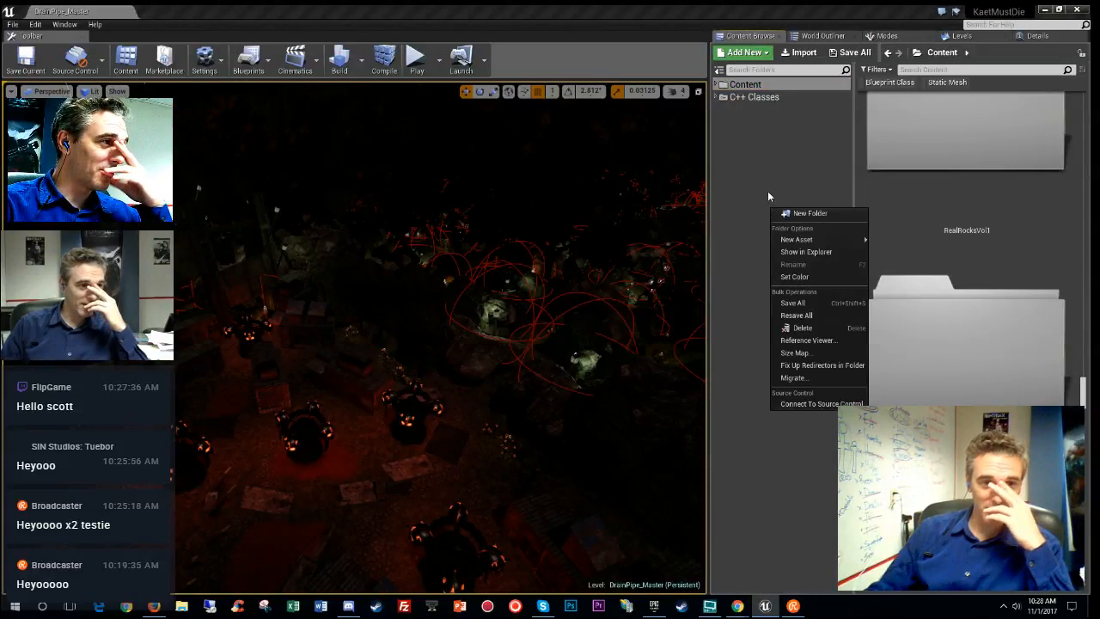
{"action": "mouse_move", "coordinate": [804, 241]}
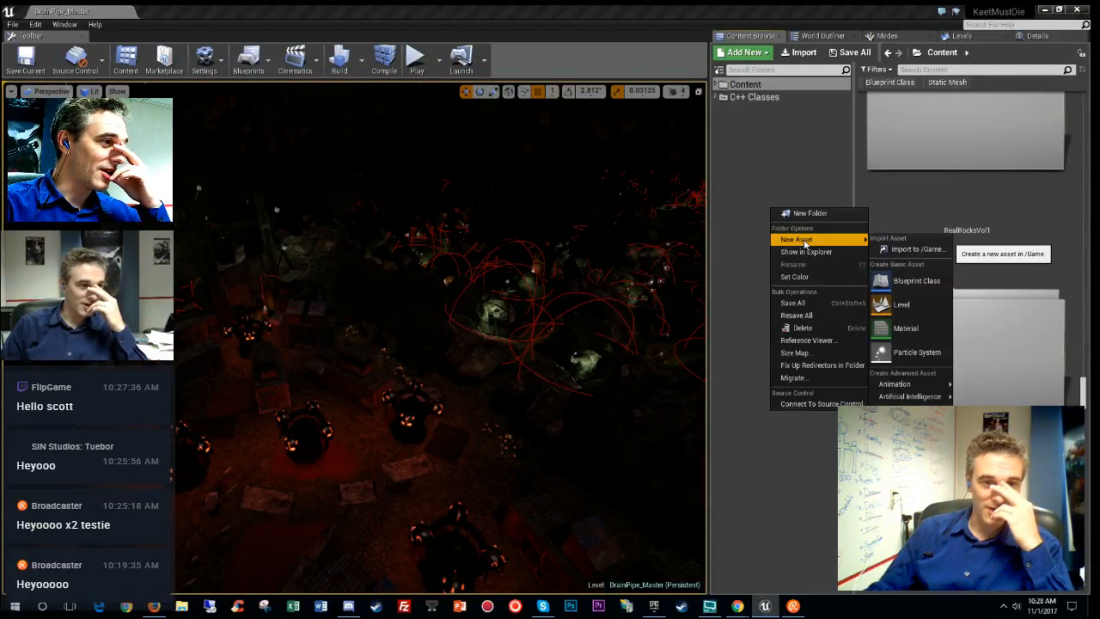
{"action": "left_click", "coordinate": [793, 142]}
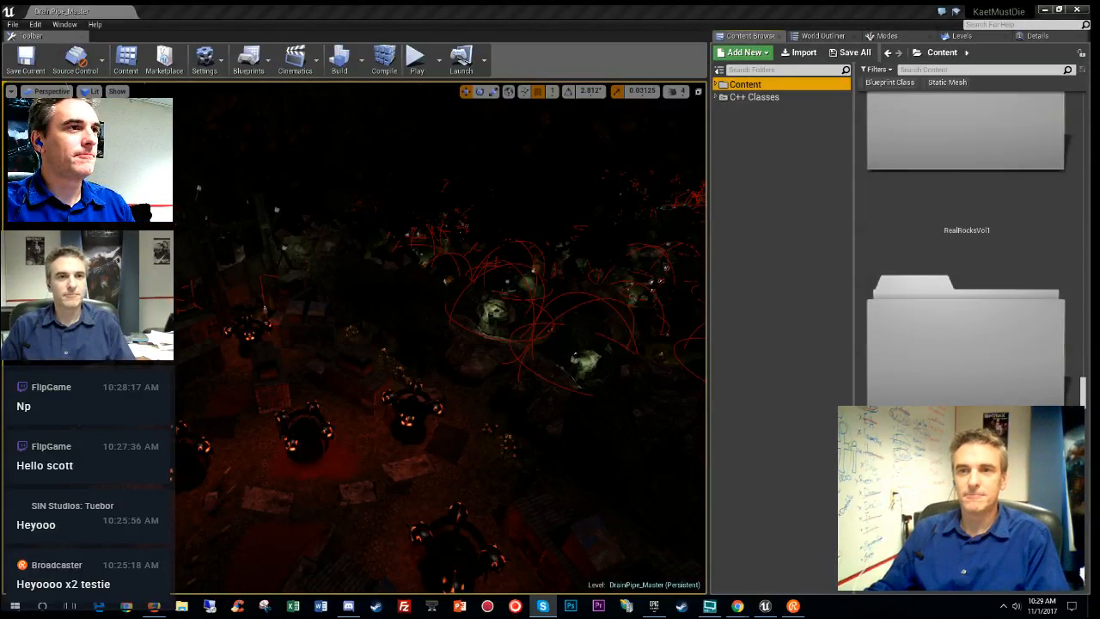
{"action": "left_click", "coordinate": [208, 69]}
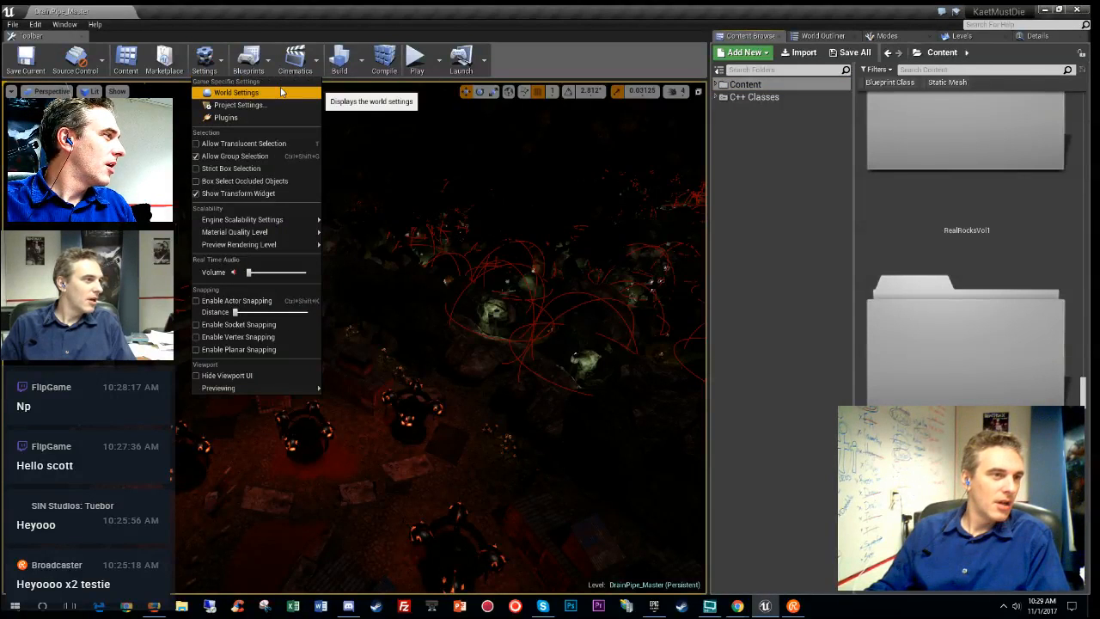
{"action": "left_click", "coordinate": [280, 116]}
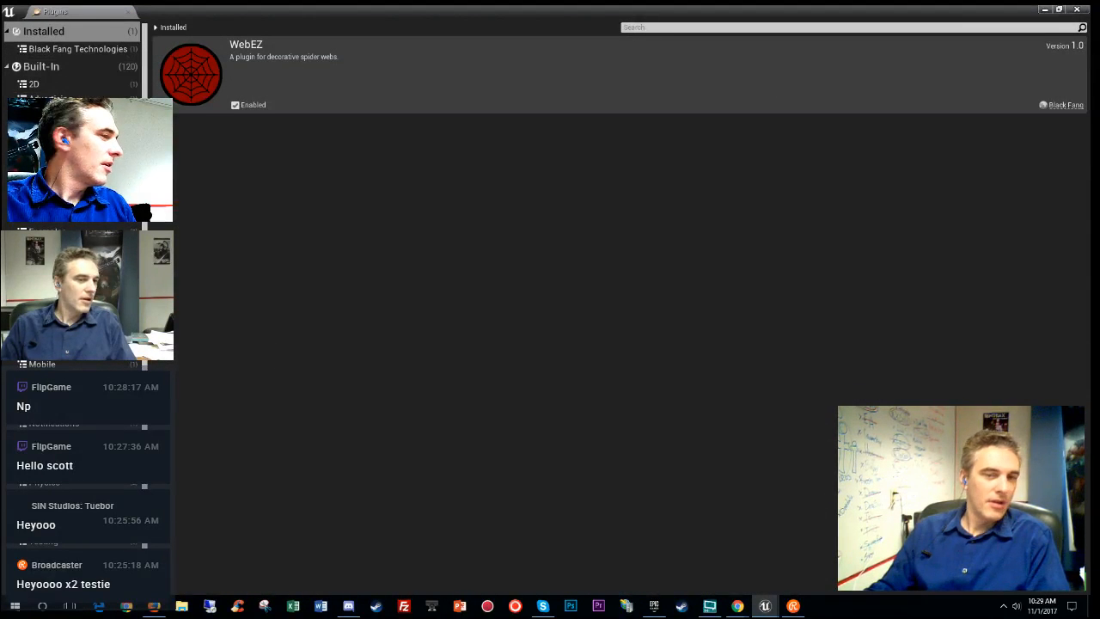
{"action": "left_click", "coordinate": [128, 15]}
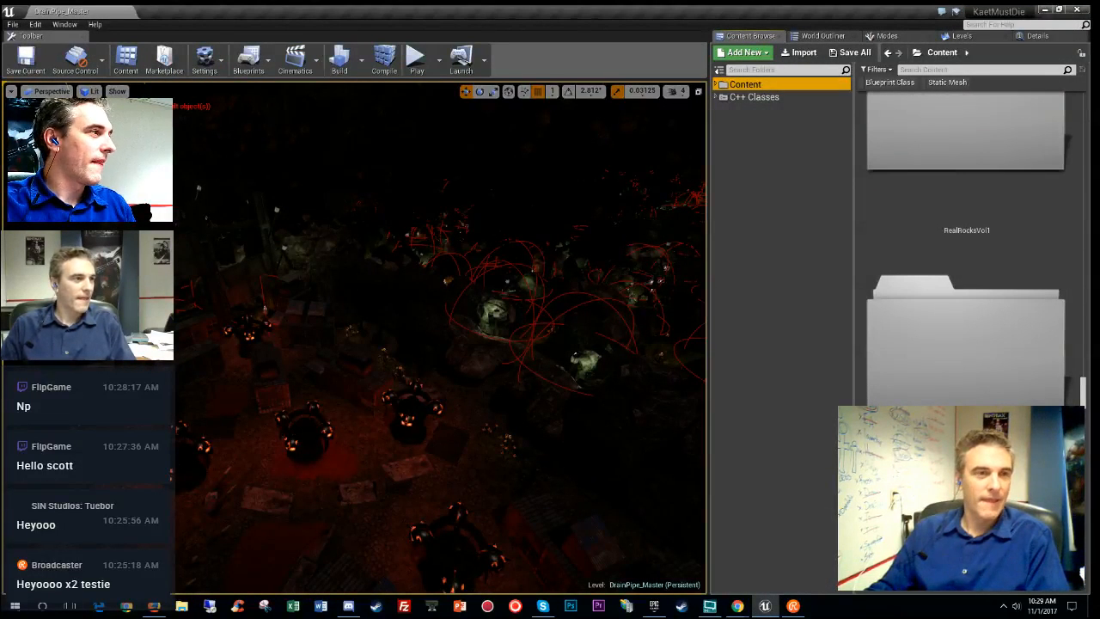
{"action": "left_click", "coordinate": [221, 72]}
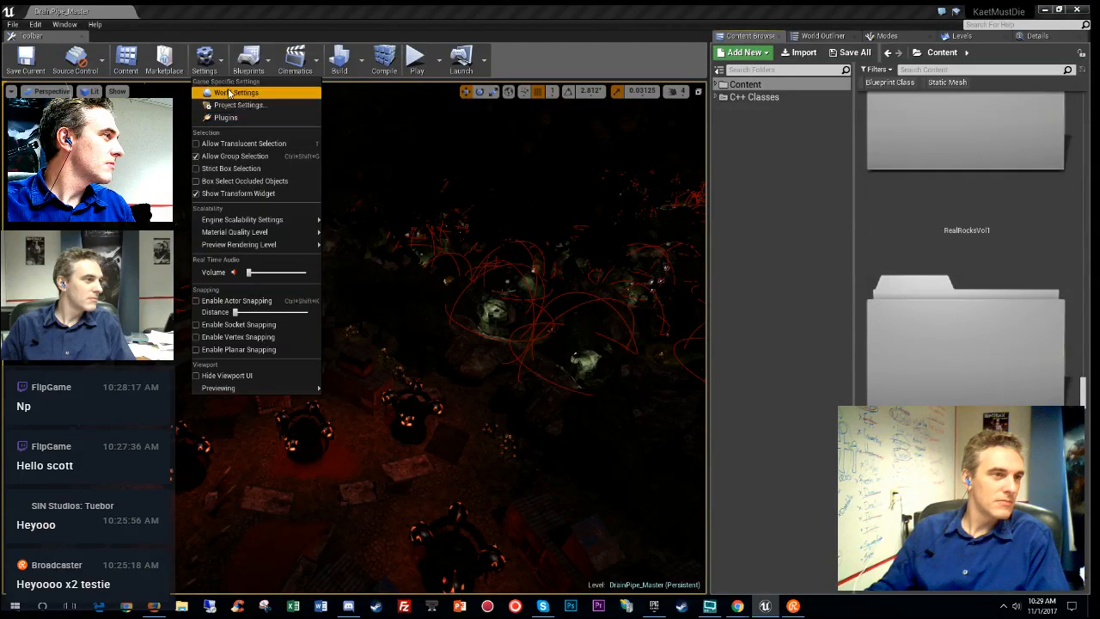
{"action": "left_click", "coordinate": [165, 72]}
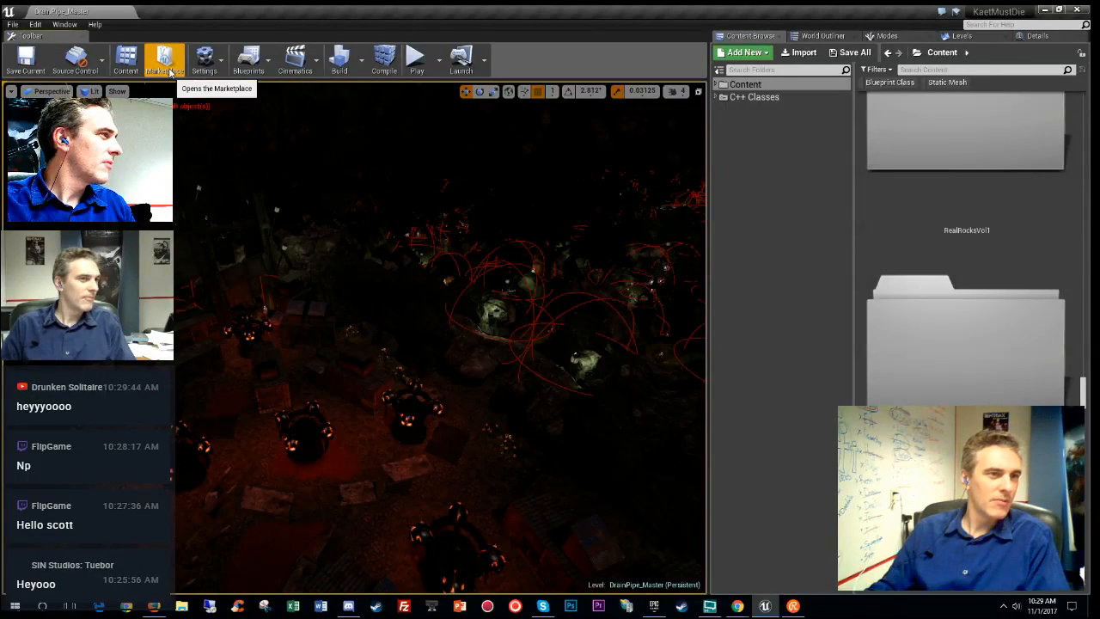
{"action": "left_click", "coordinate": [655, 608]}
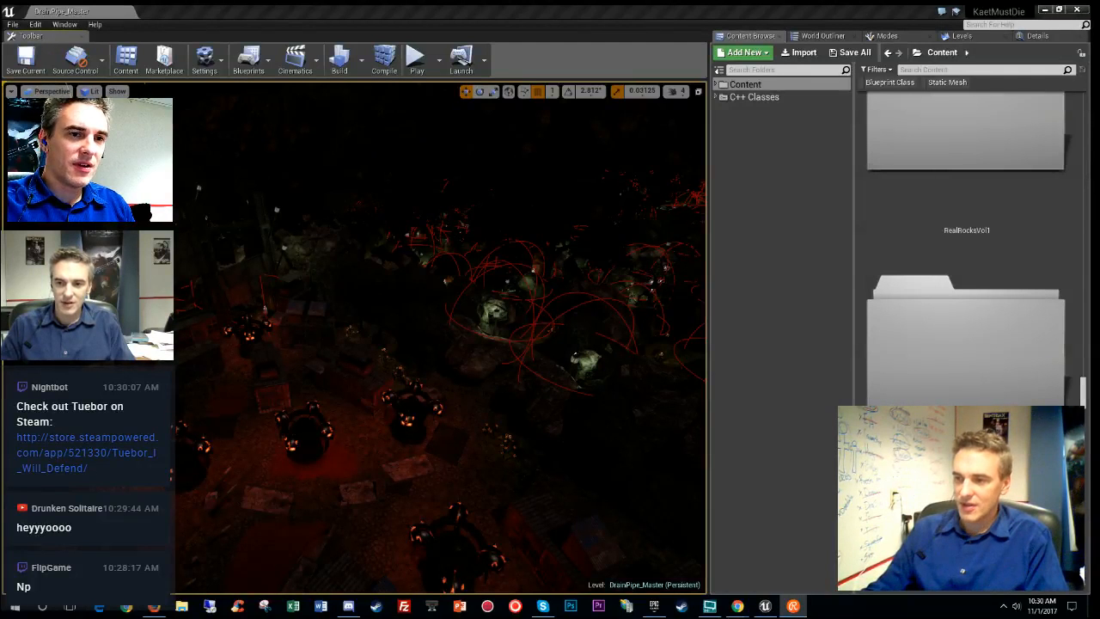
- Add a C++ Class asset filter on Content, then remove it via its chip's Remove option
{"action": "left_click", "coordinate": [800, 185]}
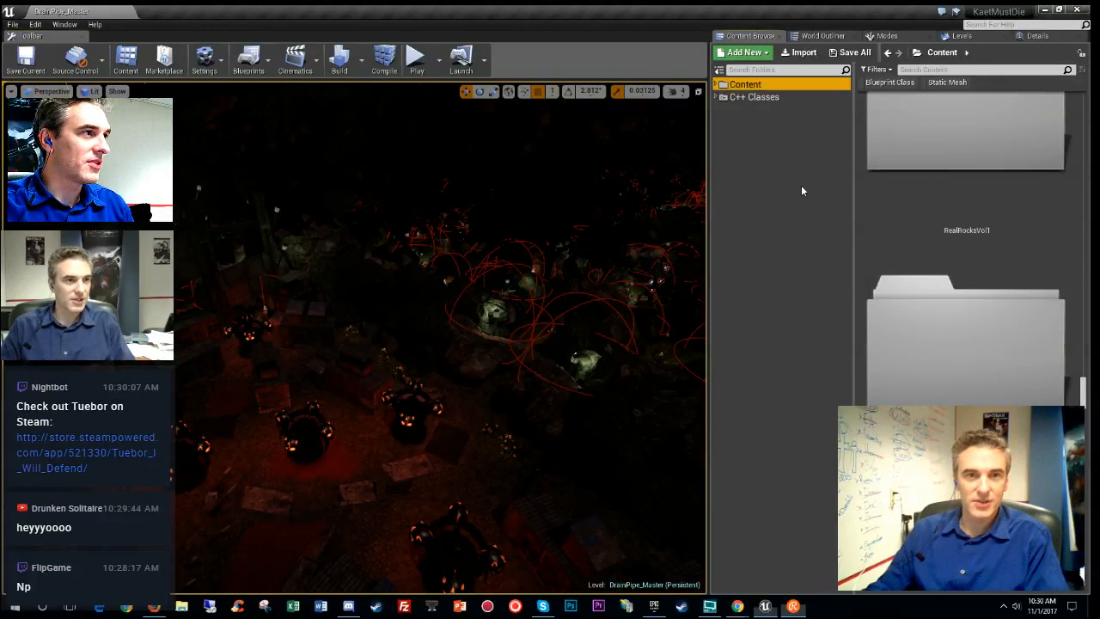
{"action": "left_click", "coordinate": [889, 70]}
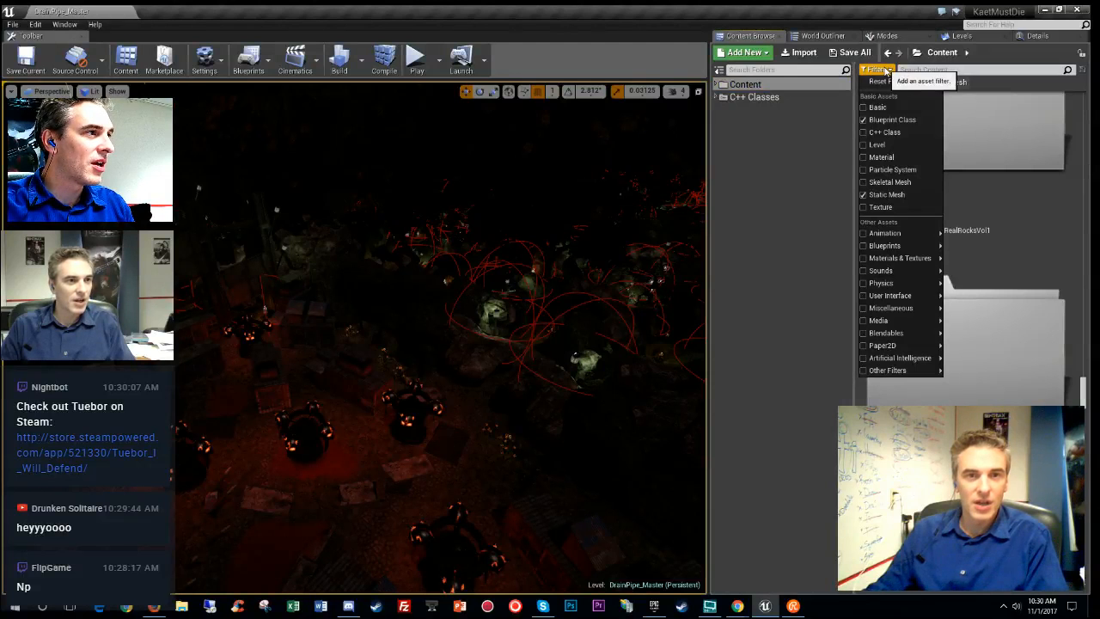
{"action": "left_click", "coordinate": [892, 132]}
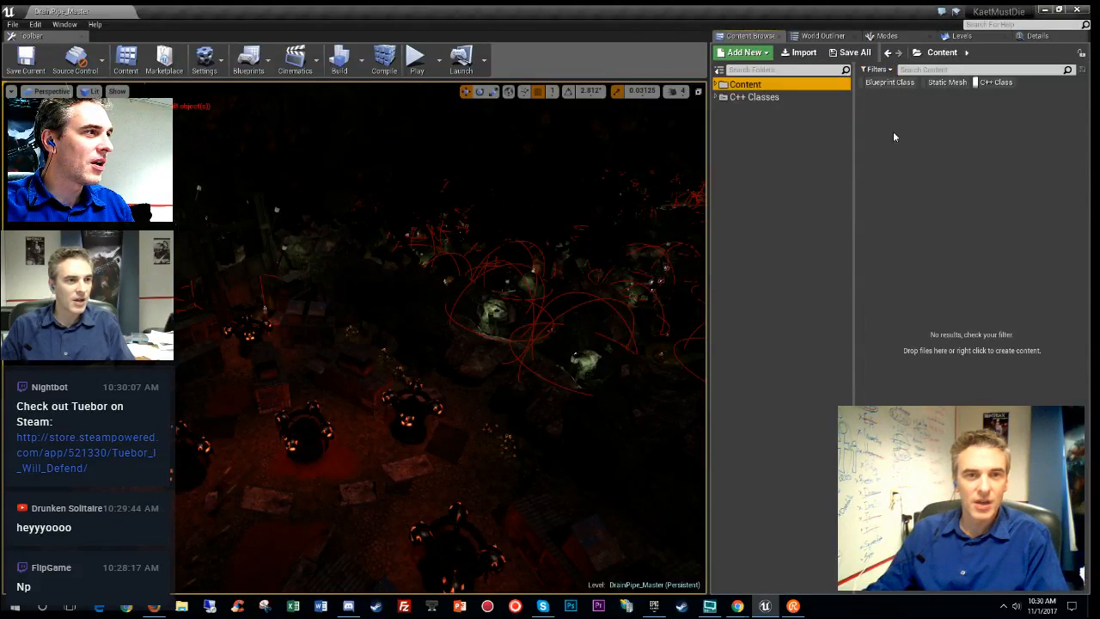
{"action": "left_click", "coordinate": [990, 83]}
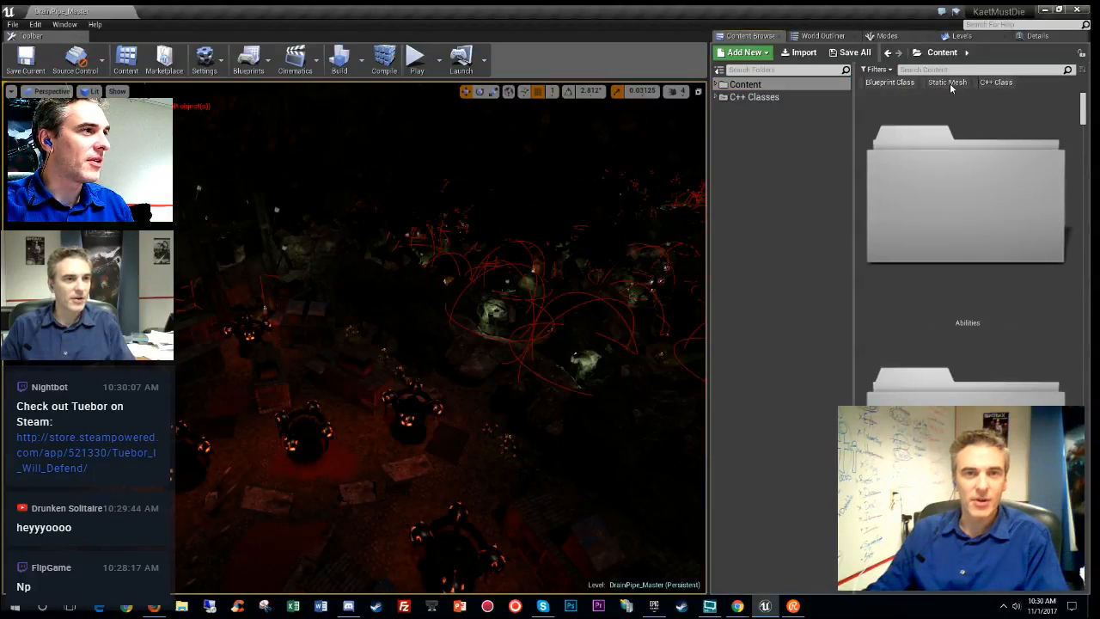
{"action": "right_click", "coordinate": [986, 83]}
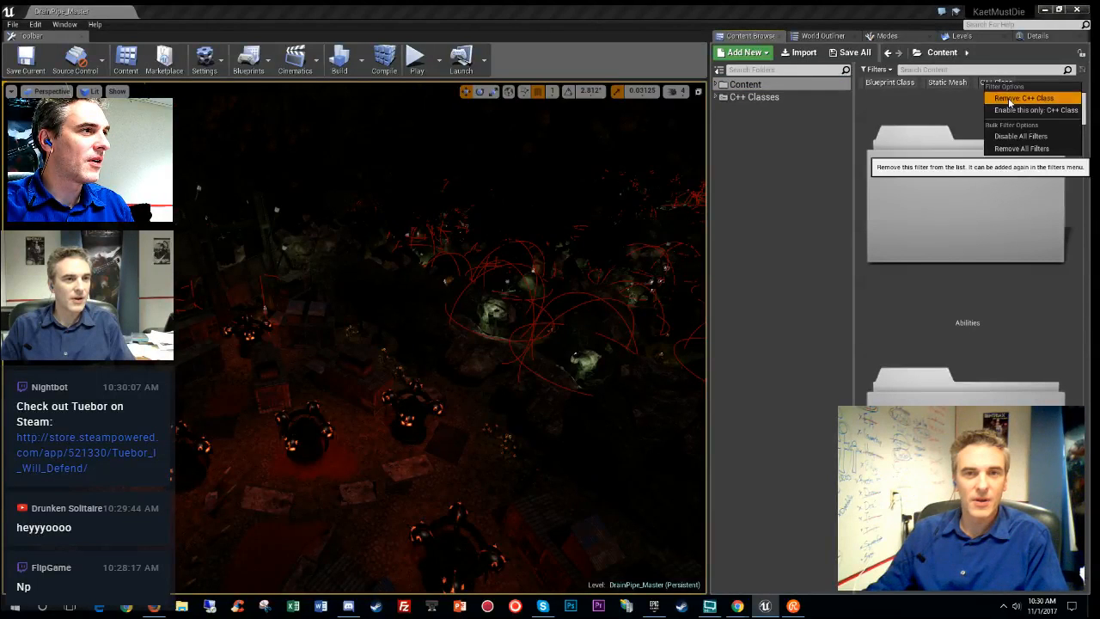
{"action": "left_click", "coordinate": [1019, 97]}
{"action": "left_click", "coordinate": [881, 70]}
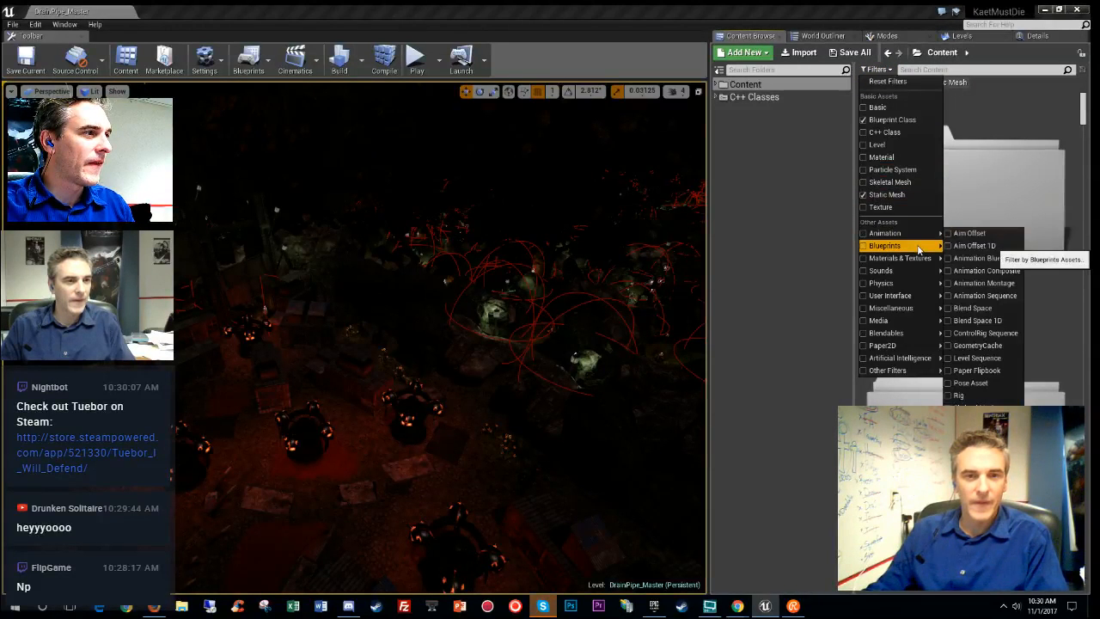
- Select the AdvancedMagicFX01 folder and Ctrl+scroll to shrink the Content Browser thumbnails
{"action": "mouse_move", "coordinate": [919, 249]}
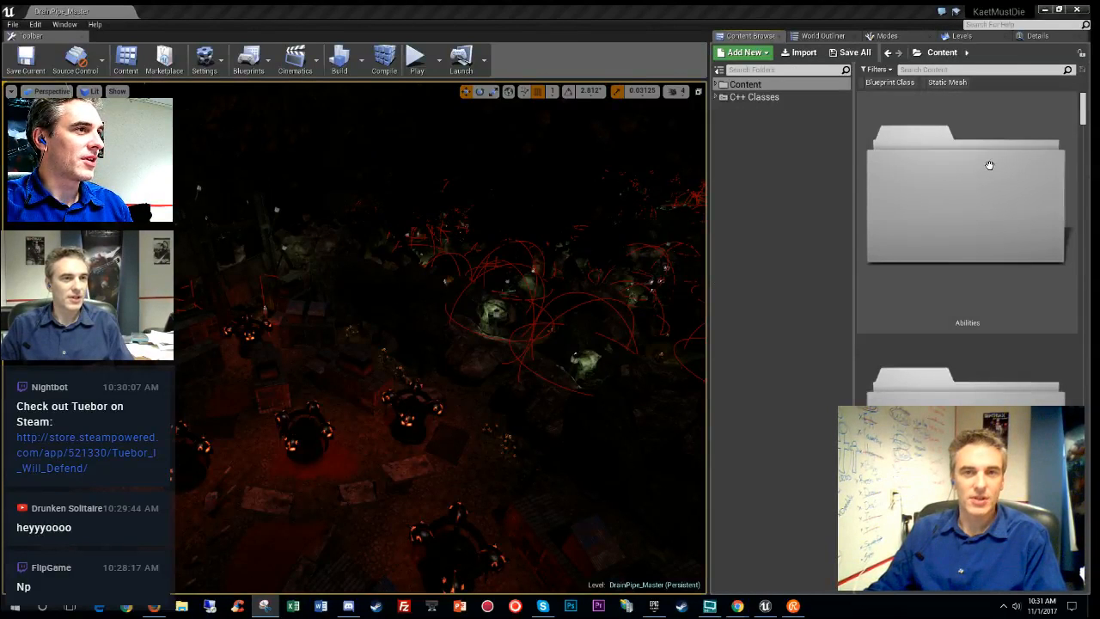
{"action": "scroll", "coordinate": [979, 184], "scroll_direction": "down", "scroll_amount": 2}
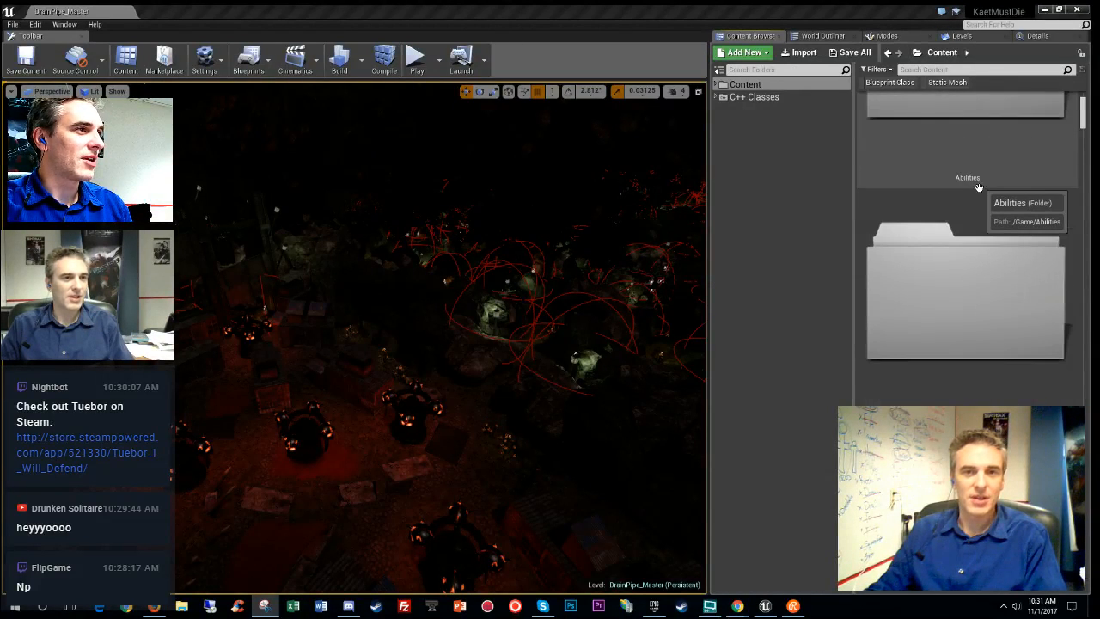
{"action": "scroll", "coordinate": [977, 189], "scroll_direction": "down", "scroll_amount": 4}
{"action": "left_click", "coordinate": [974, 170]}
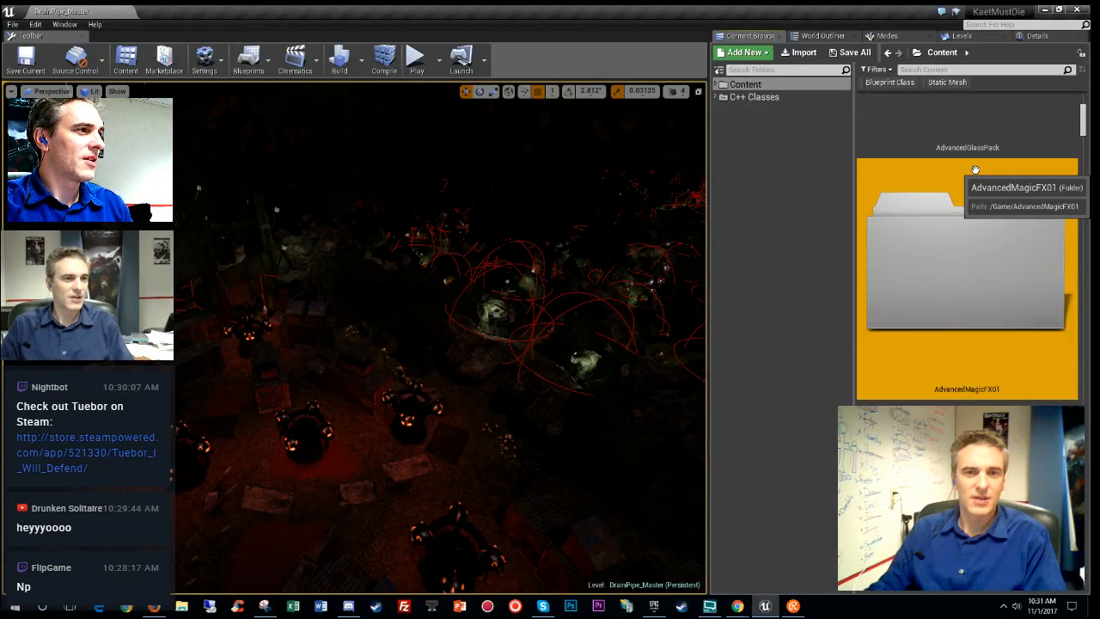
{"action": "scroll", "coordinate": [974, 169], "scroll_direction": "down", "scroll_amount": 4, "text": "ctrl"}
{"action": "scroll", "coordinate": [971, 173], "scroll_direction": "up", "scroll_amount": 2, "text": "ctrl"}
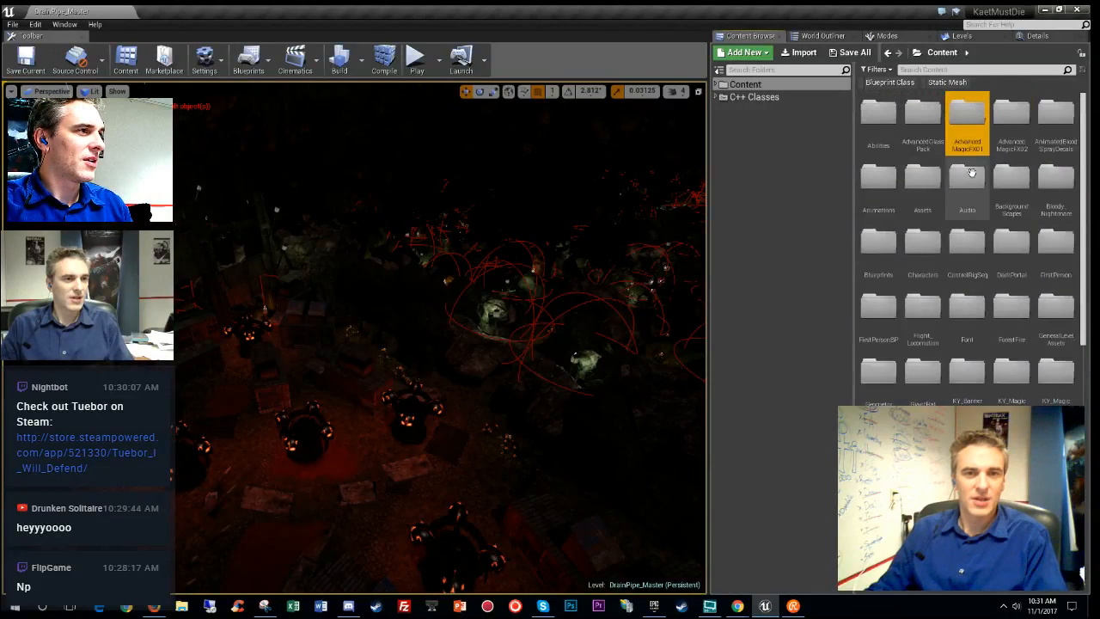
{"action": "scroll", "coordinate": [971, 174], "scroll_direction": "down", "scroll_amount": 1, "text": "ctrl"}
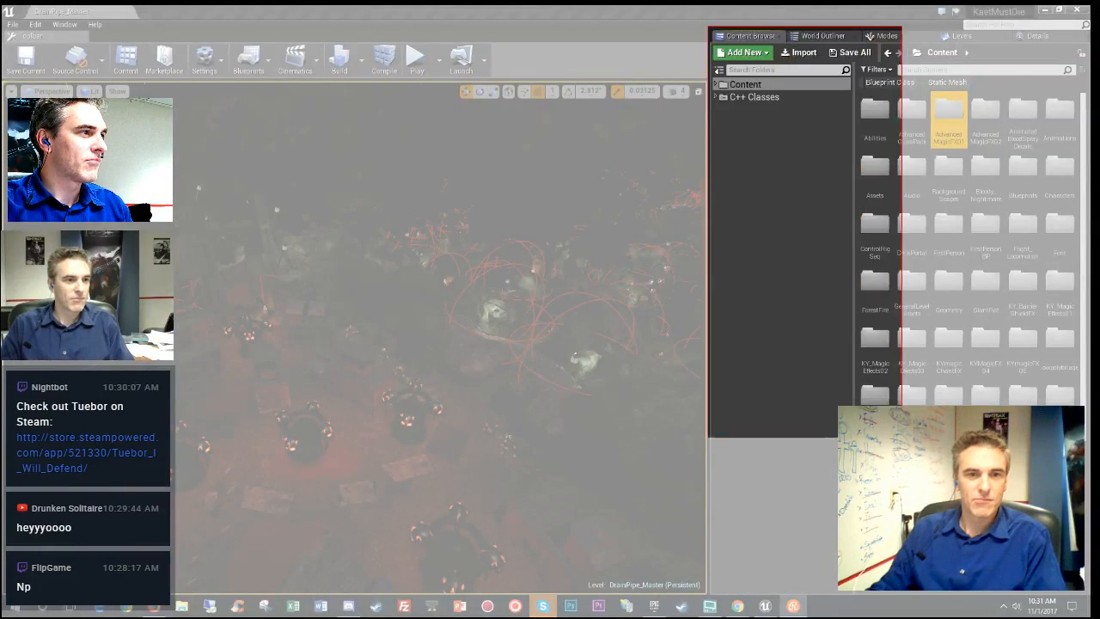
- Snip the Content Browser panel, save it as 'contentbrowser', and close Snipping Tool
{"action": "left_click_drag", "start_coordinate": [880, 590], "coordinate": [912, 595]}
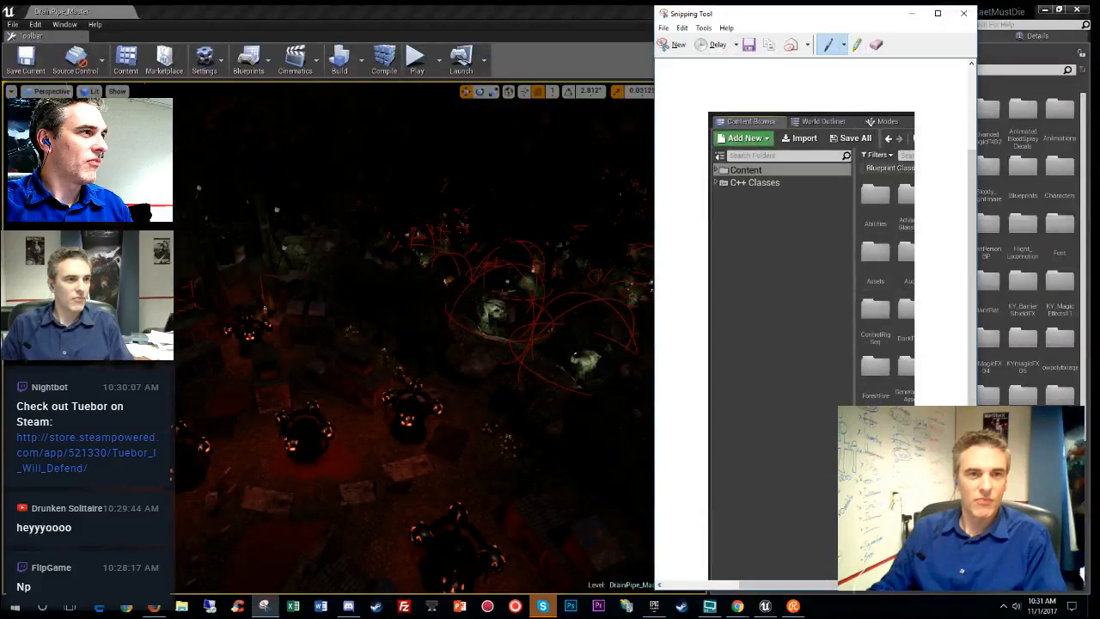
{"action": "left_click", "coordinate": [749, 45]}
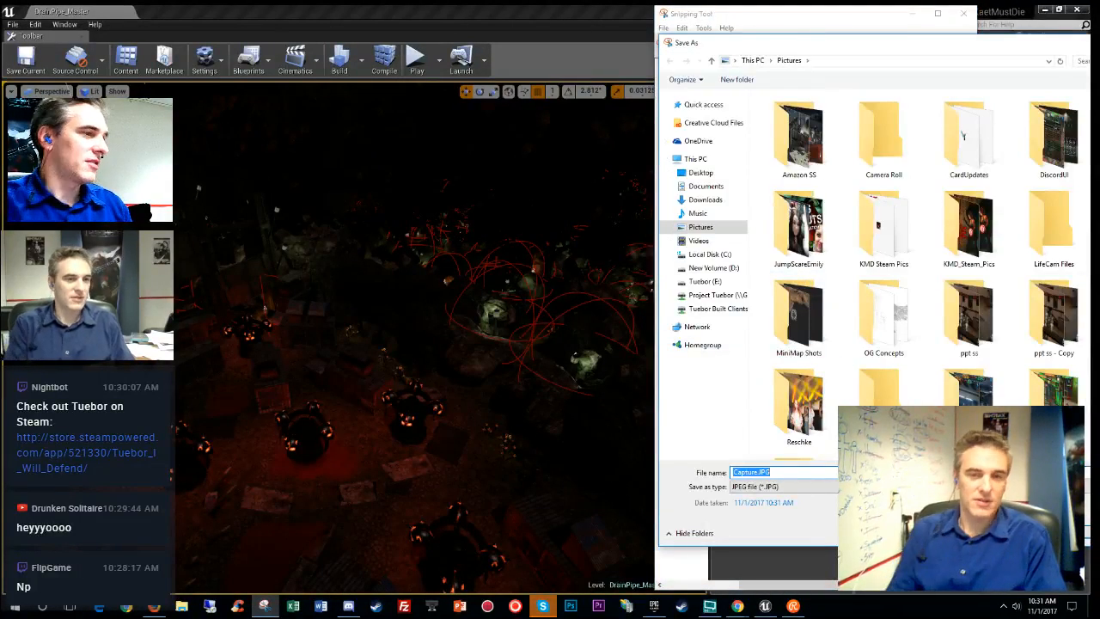
{"action": "type", "text": "contentbrowser"}
{"action": "key", "text": "Return"}
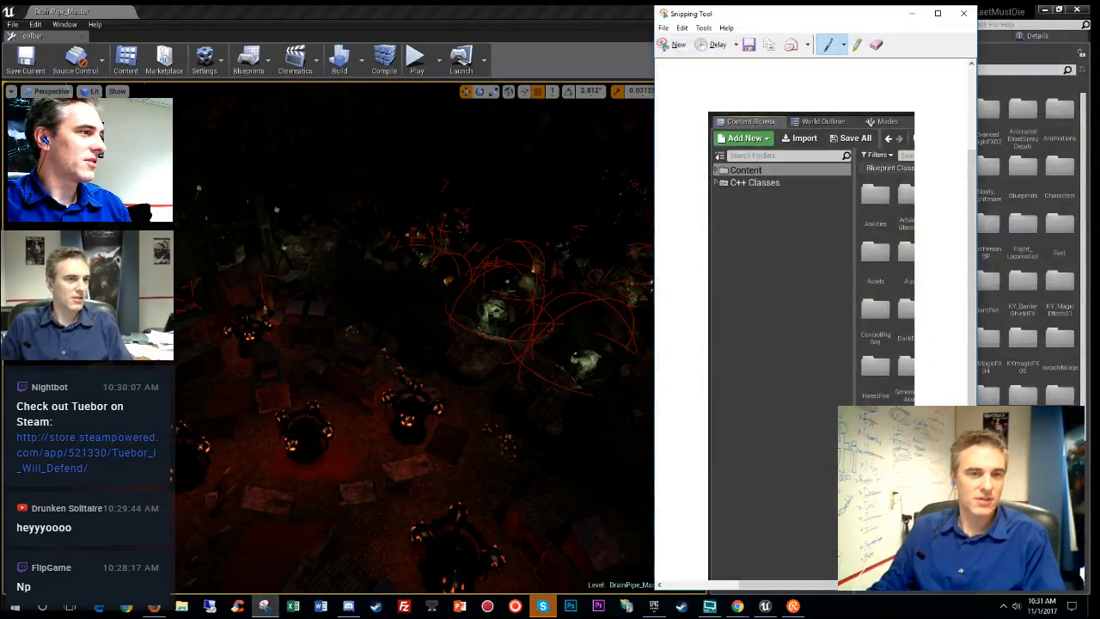
{"action": "left_click", "coordinate": [963, 13]}
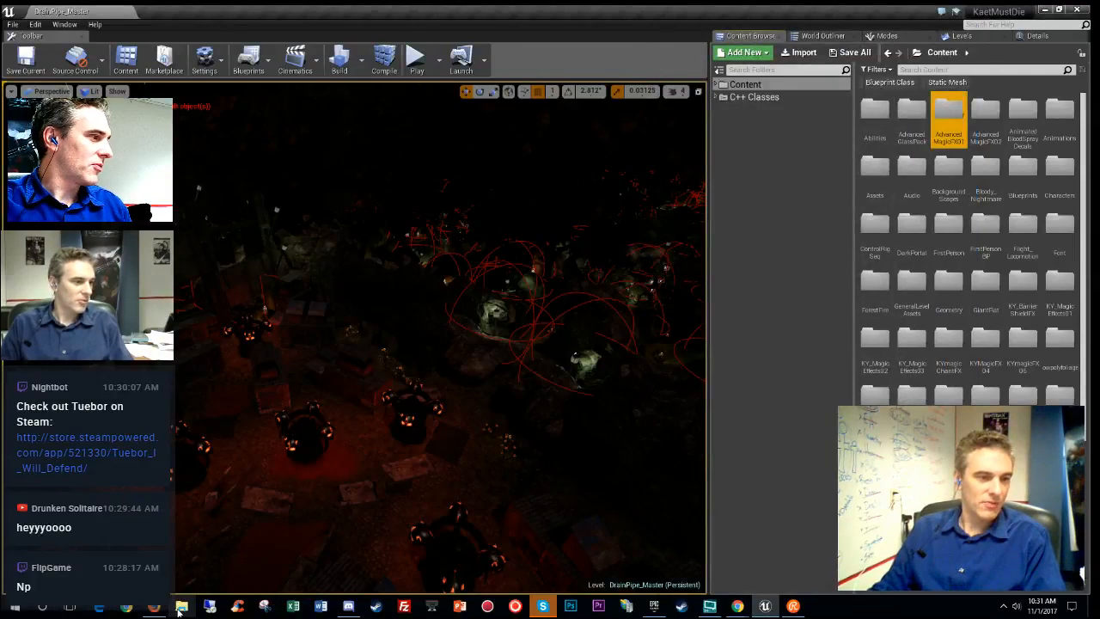
{"action": "left_click", "coordinate": [181, 605]}
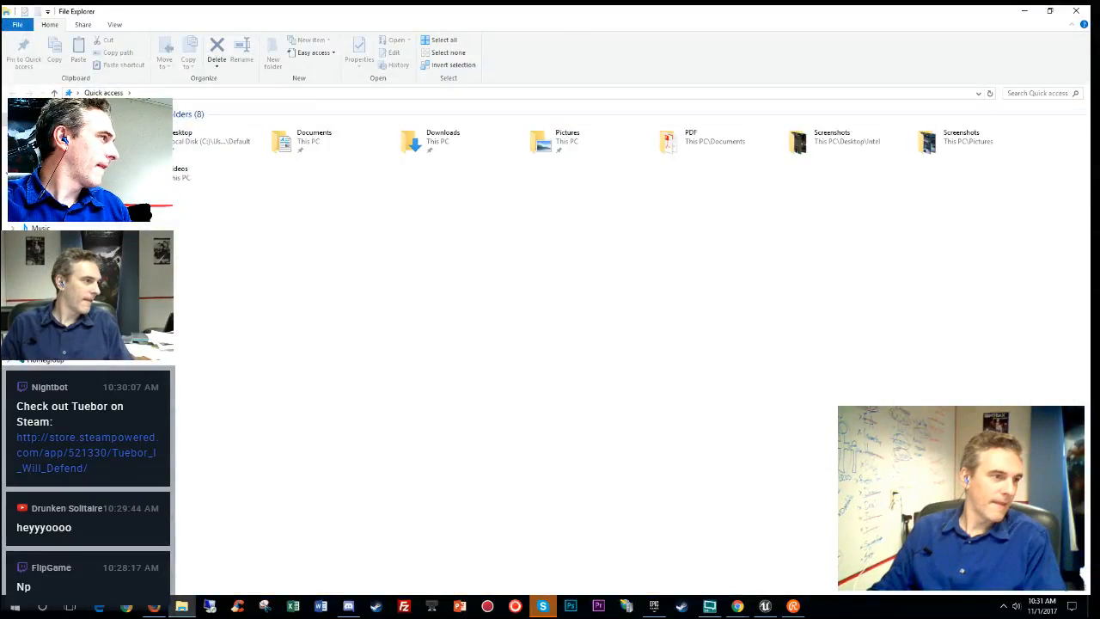
{"action": "double_click", "coordinate": [555, 140]}
{"action": "left_click_drag", "start_coordinate": [452, 10], "coordinate": [471, 24]}
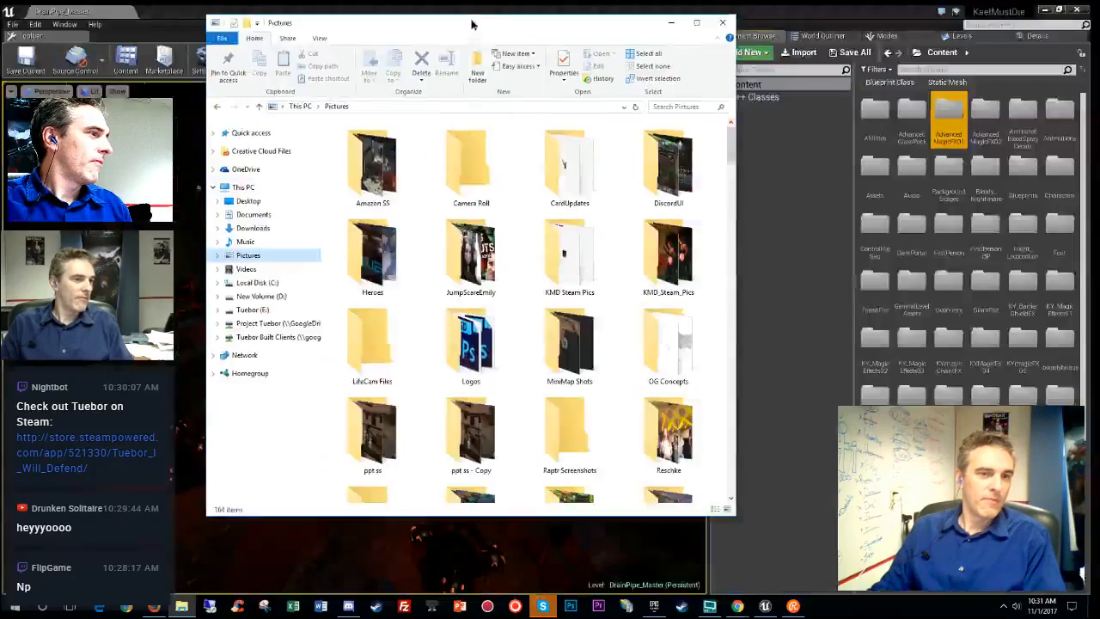
{"action": "left_click", "coordinate": [672, 23]}
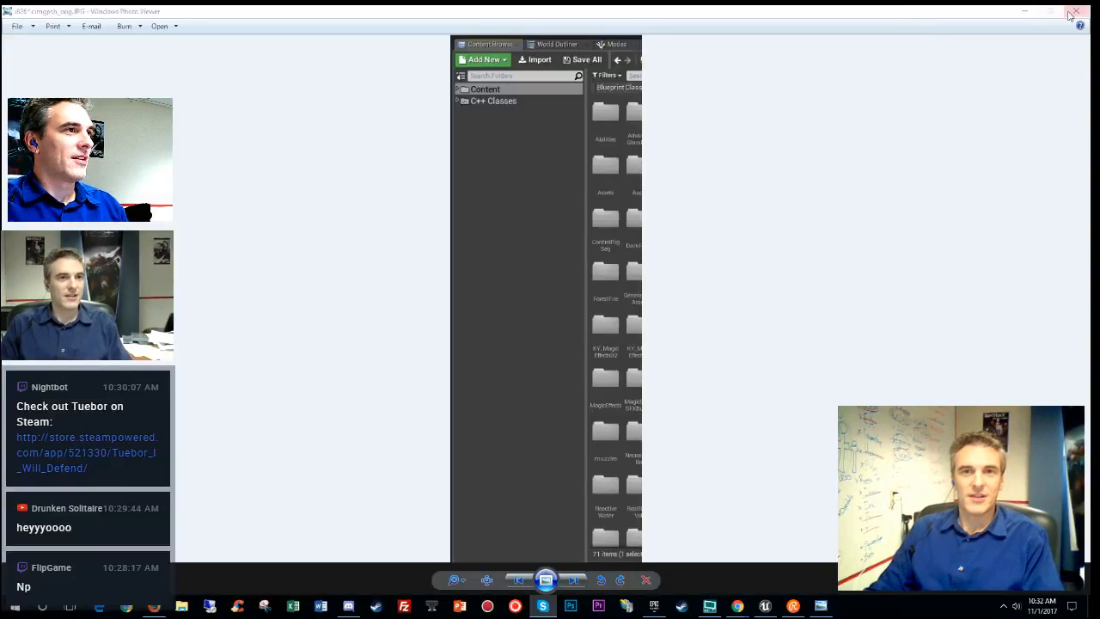
{"action": "left_click", "coordinate": [1075, 10]}
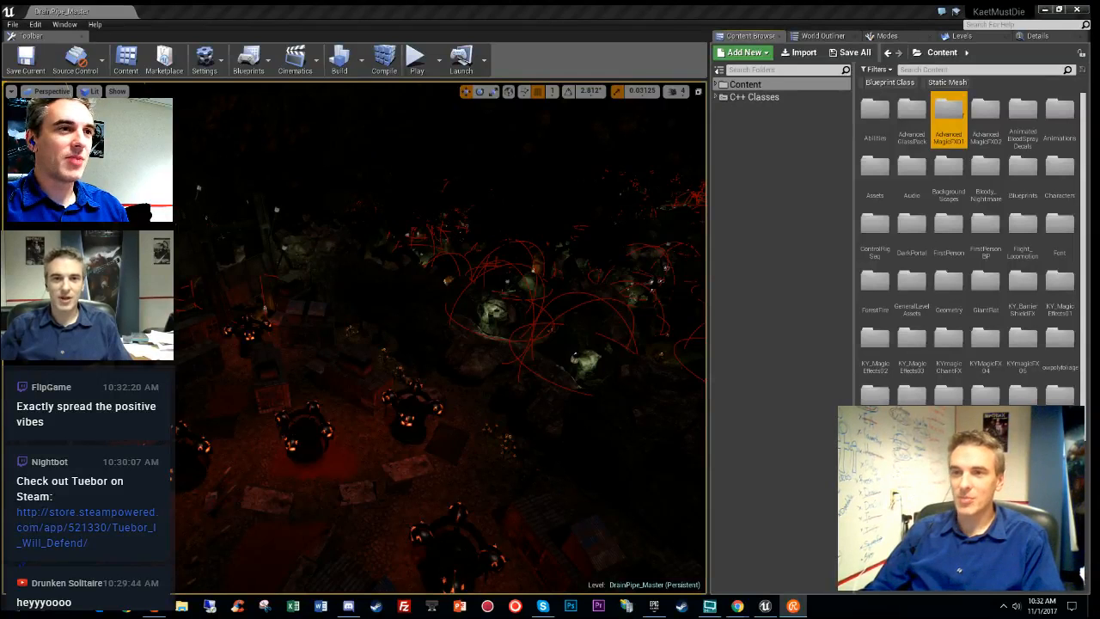
- Select the Content folder, dismiss its options, and open Edit > Editor Preferences
{"action": "left_click", "coordinate": [775, 301]}
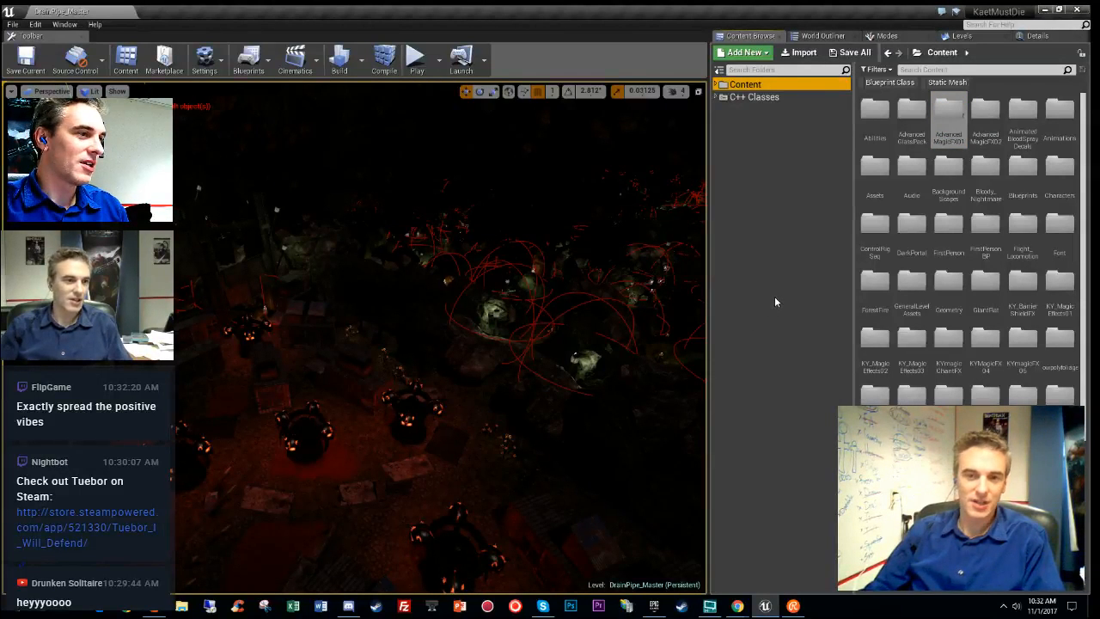
{"action": "right_click", "coordinate": [788, 228]}
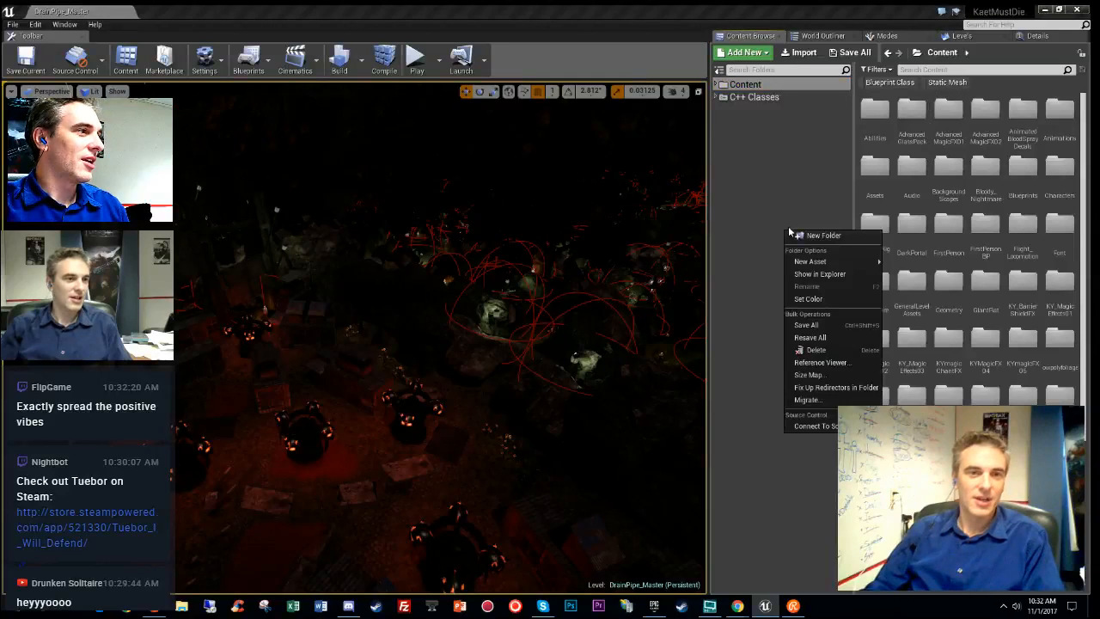
{"action": "left_click", "coordinate": [762, 171]}
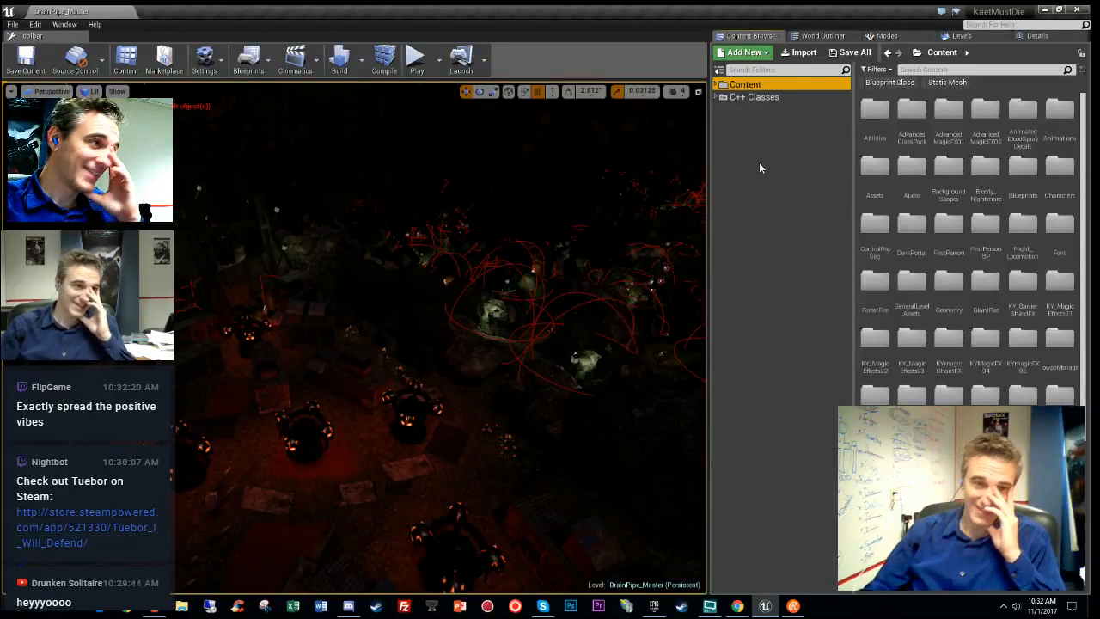
{"action": "left_click", "coordinate": [36, 25]}
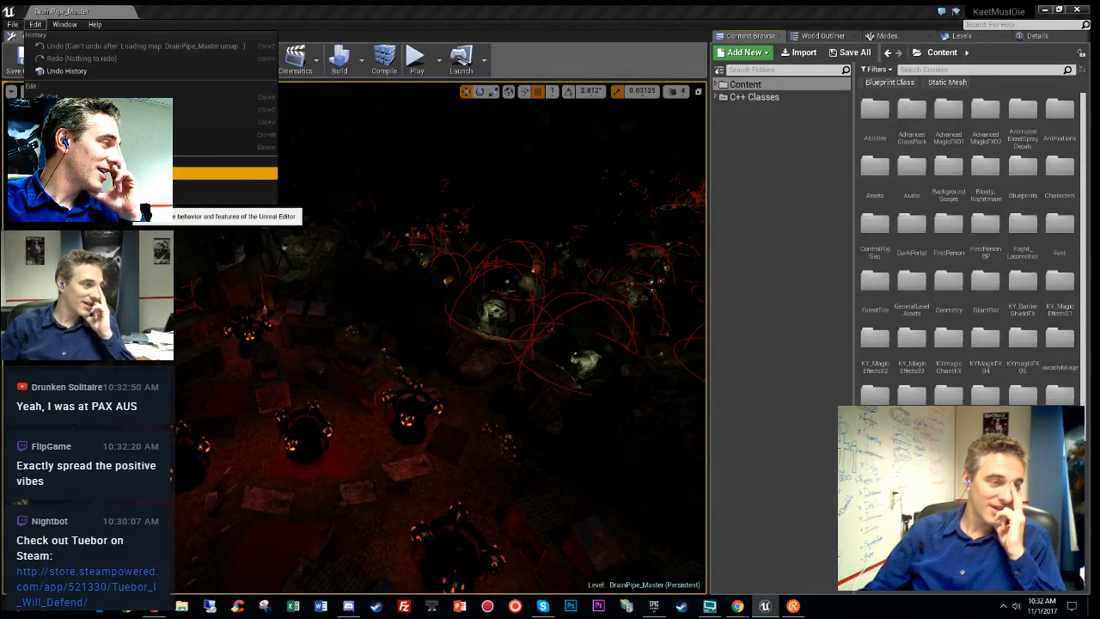
{"action": "left_click", "coordinate": [129, 173]}
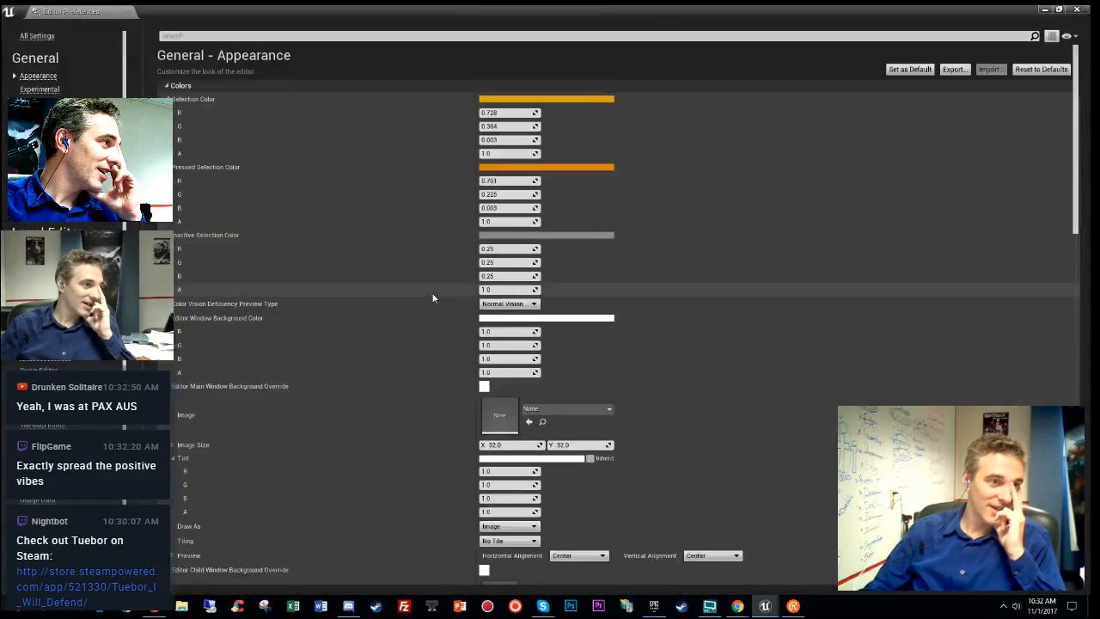
- Search the Editor Preferences for 'engin', then 'content', scroll the results, and close the tab
{"action": "left_click", "coordinate": [213, 36]}
{"action": "type", "text": "engine"}
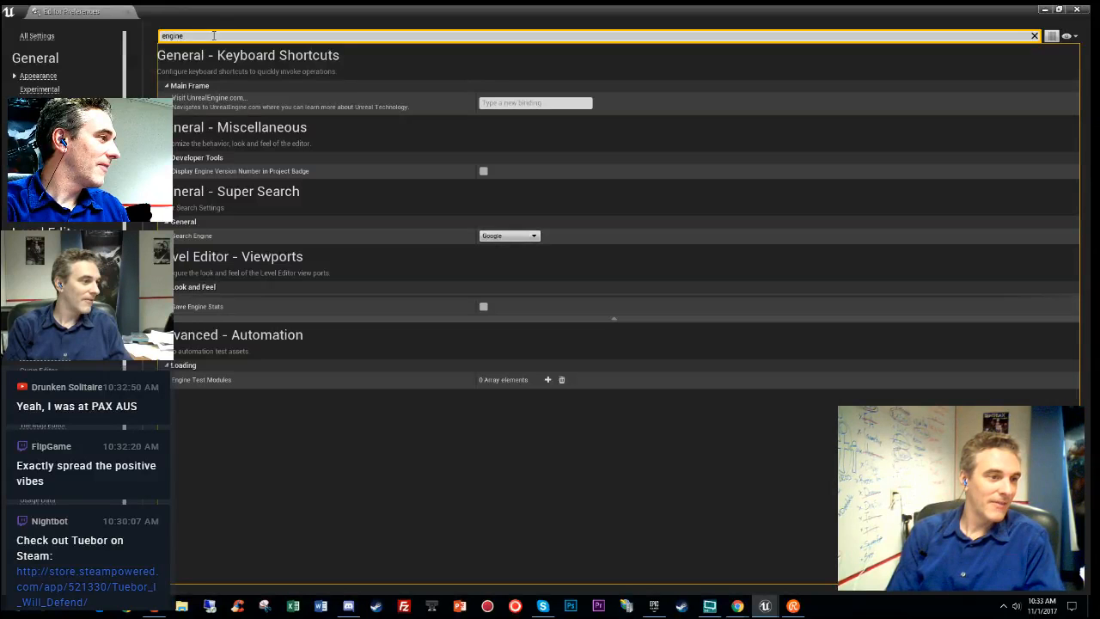
{"action": "key", "text": "Escape"}
{"action": "left_click", "coordinate": [214, 35]}
{"action": "type", "text": "content"}
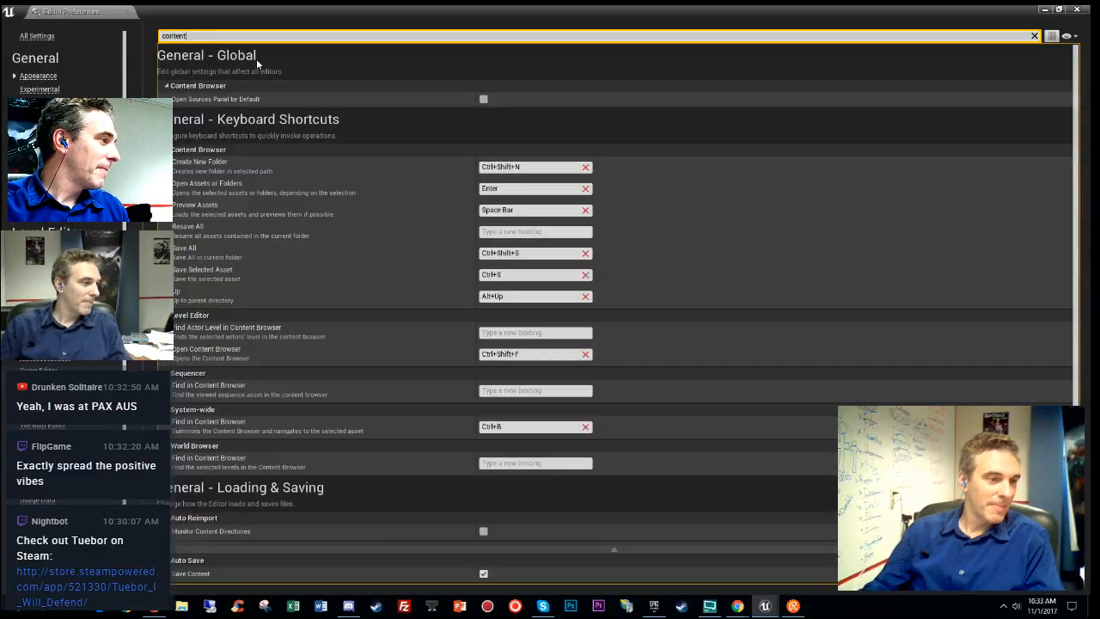
{"action": "scroll", "coordinate": [438, 284], "scroll_direction": "down", "scroll_amount": 2}
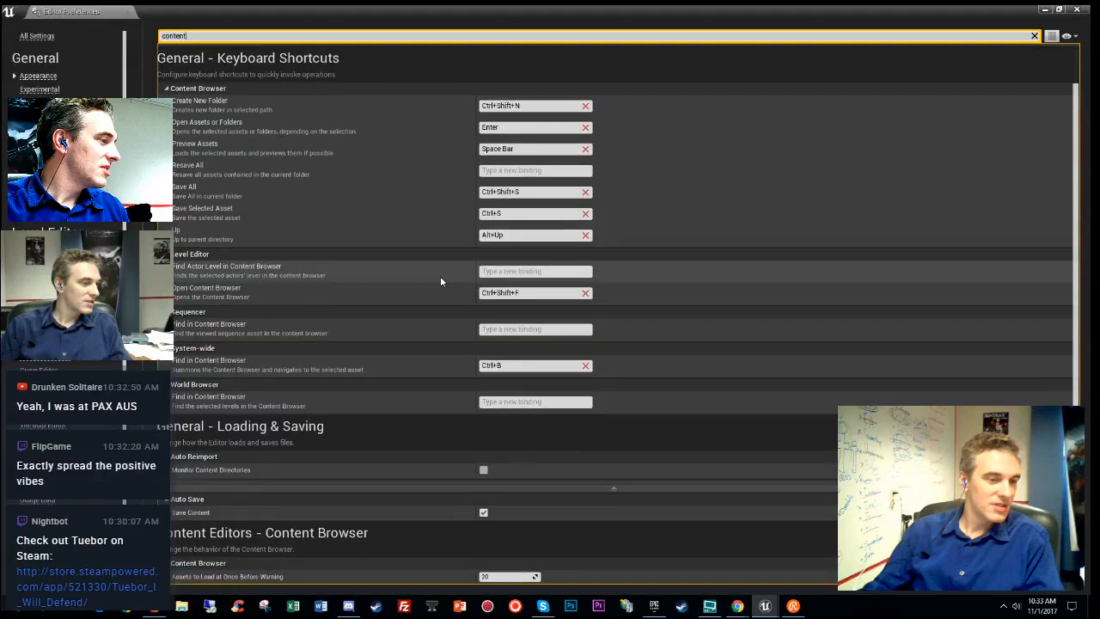
{"action": "left_click", "coordinate": [130, 11]}
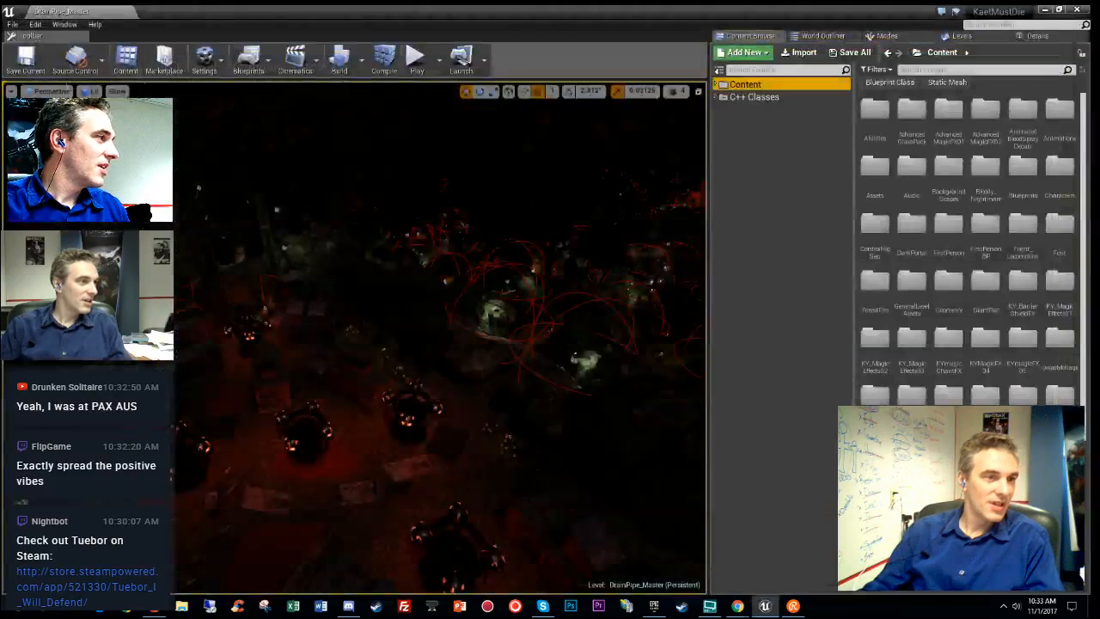
{"action": "right_click", "coordinate": [757, 164]}
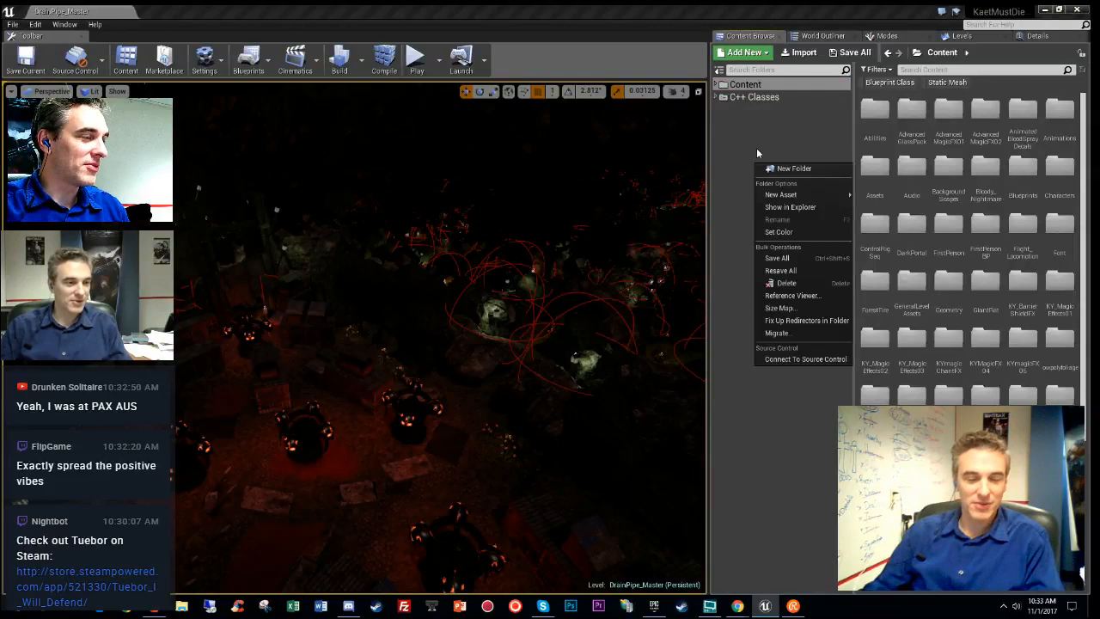
{"action": "left_click", "coordinate": [721, 71]}
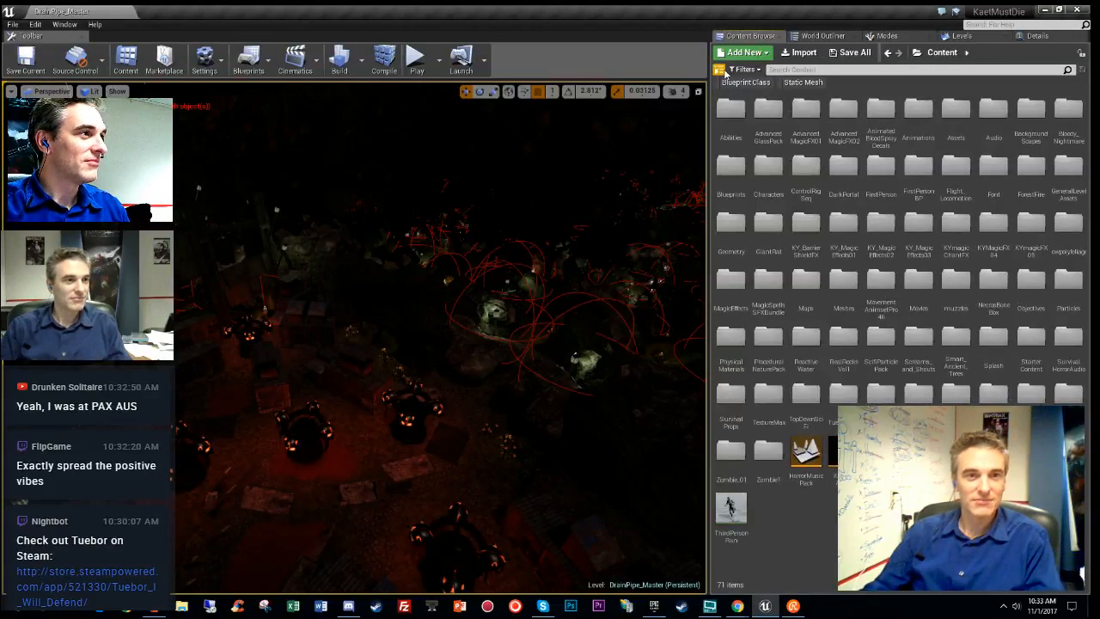
{"action": "left_click", "coordinate": [719, 70]}
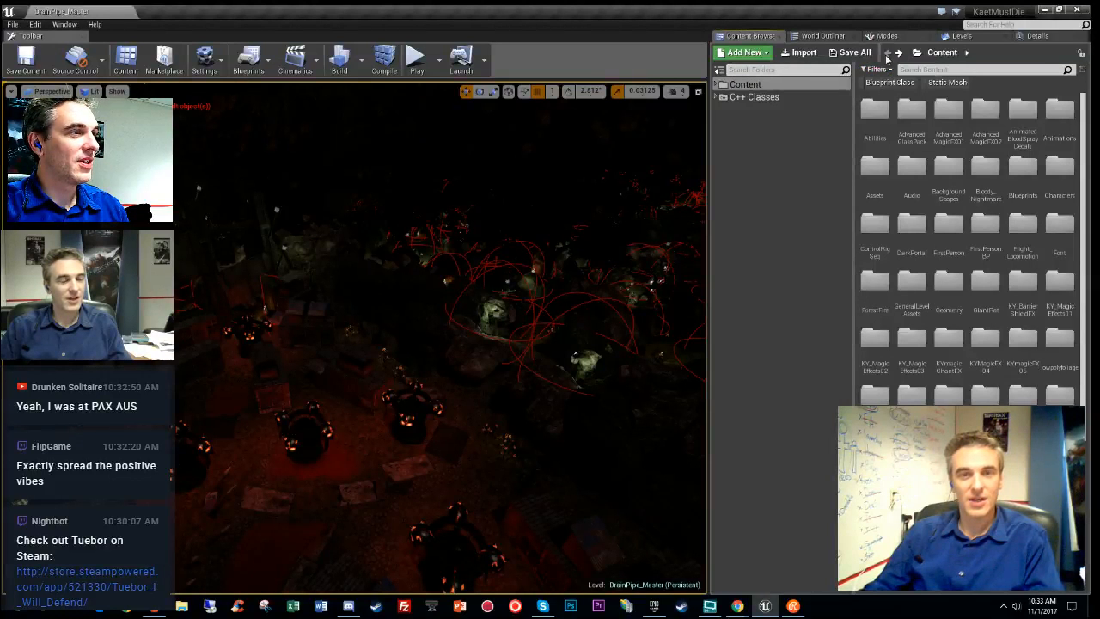
{"action": "left_click", "coordinate": [823, 206]}
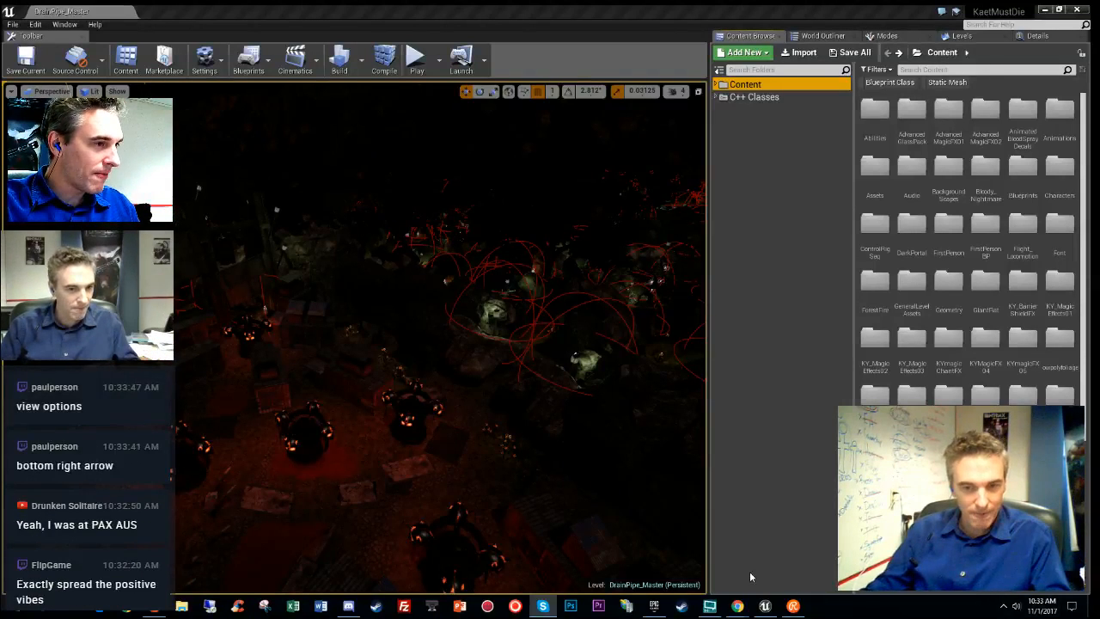
{"action": "left_click", "coordinate": [767, 509]}
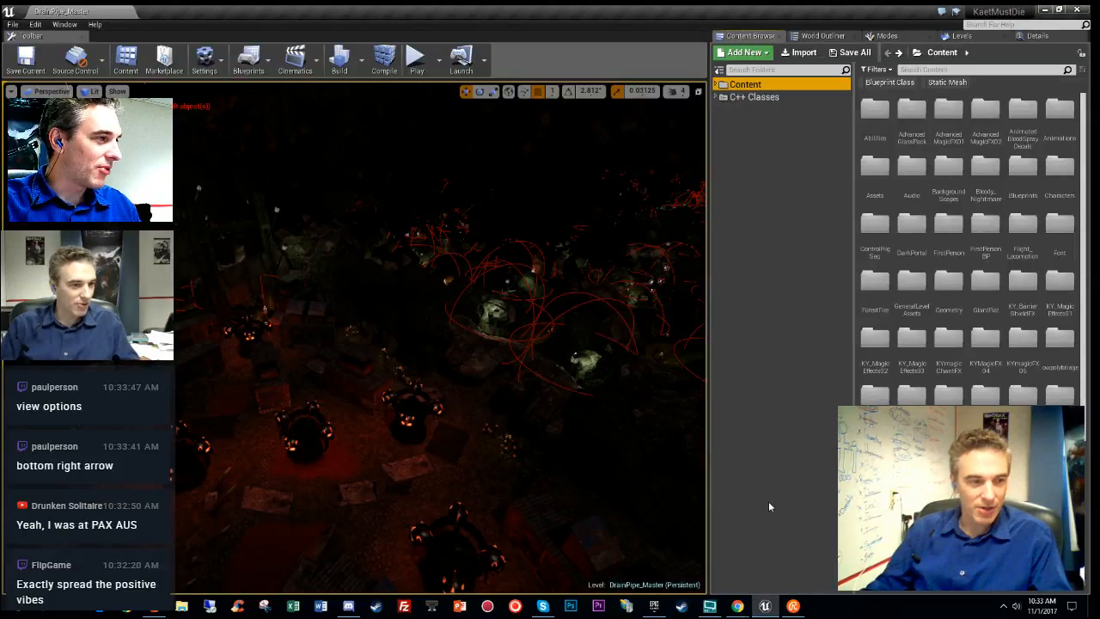
- Enable Show Engine/Plugin Content in View Options and open the WebEZ Content folder
{"action": "left_click", "coordinate": [1065, 593]}
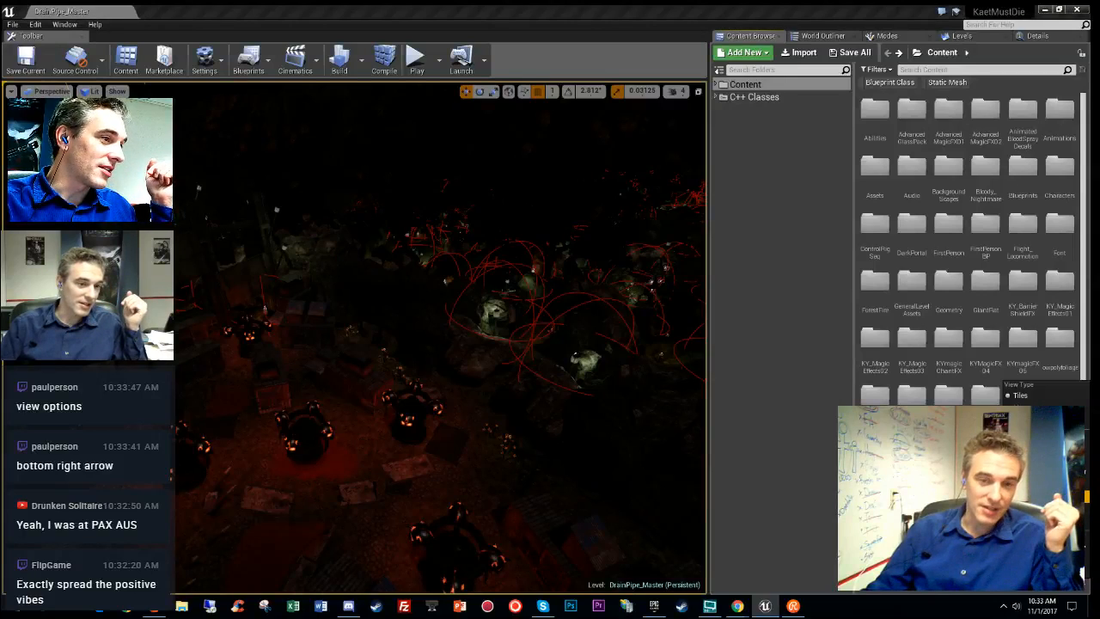
{"action": "left_click", "coordinate": [1044, 496]}
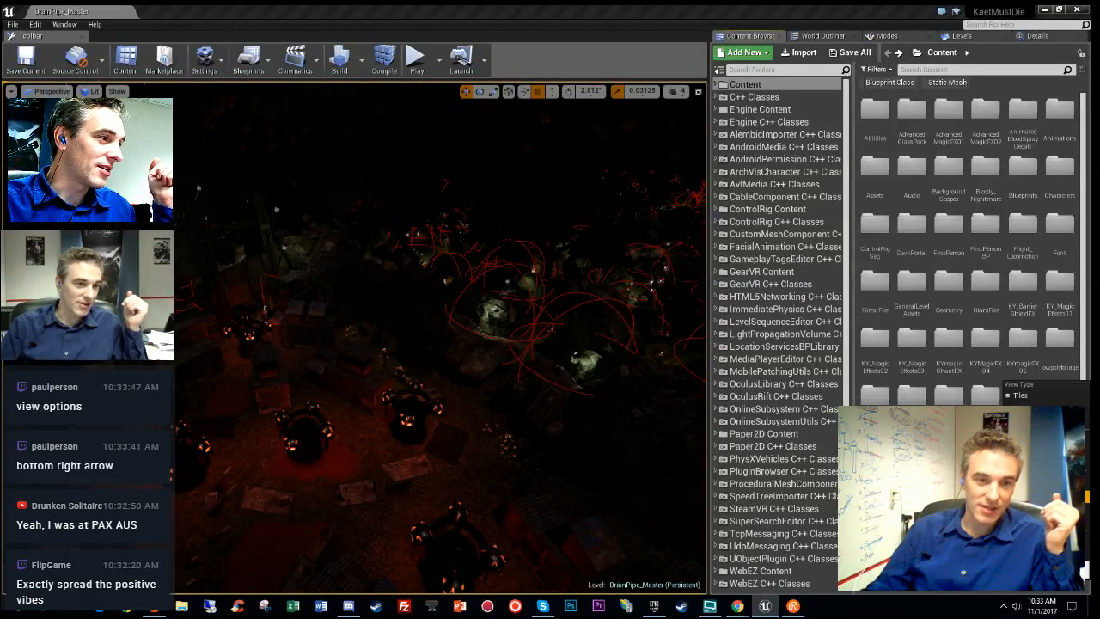
{"action": "left_click", "coordinate": [1078, 592]}
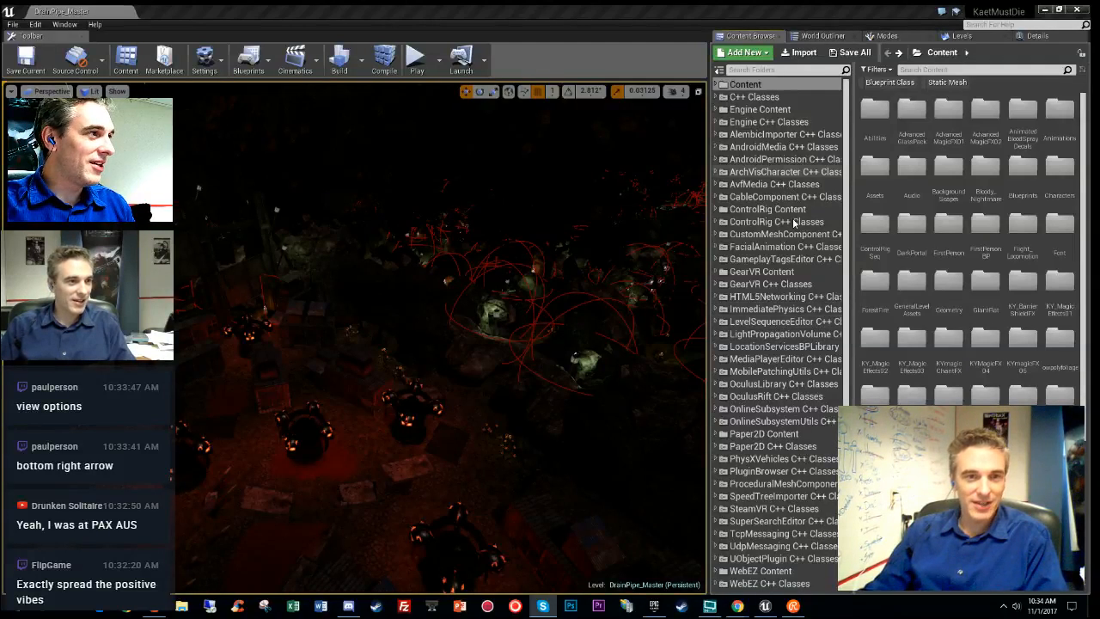
{"action": "scroll", "coordinate": [795, 255], "scroll_direction": "down", "scroll_amount": 1}
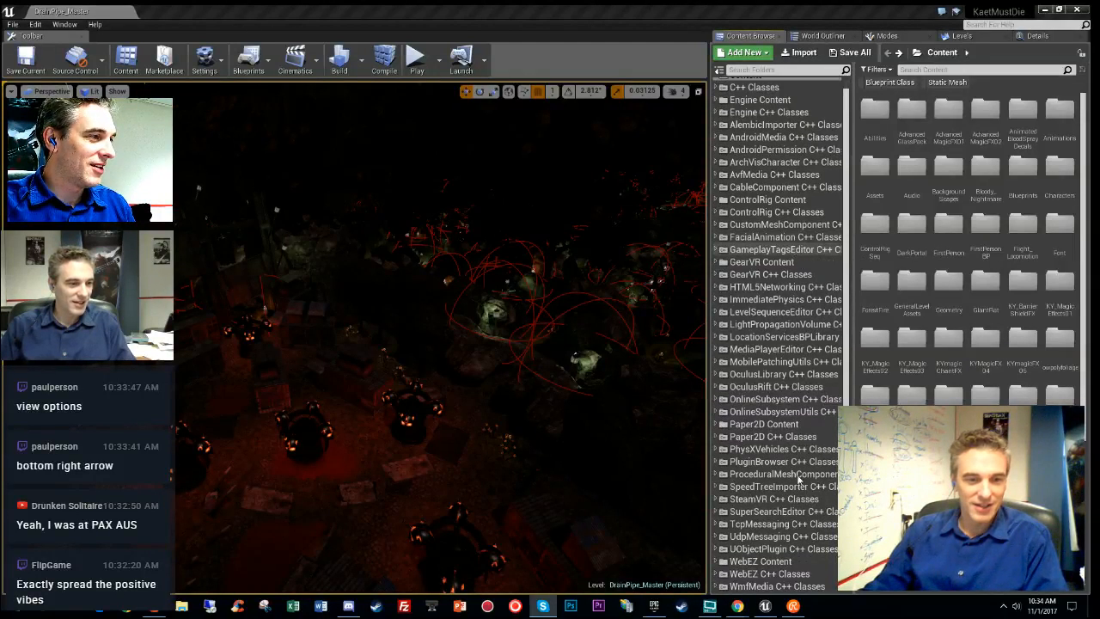
{"action": "left_click", "coordinate": [767, 562]}
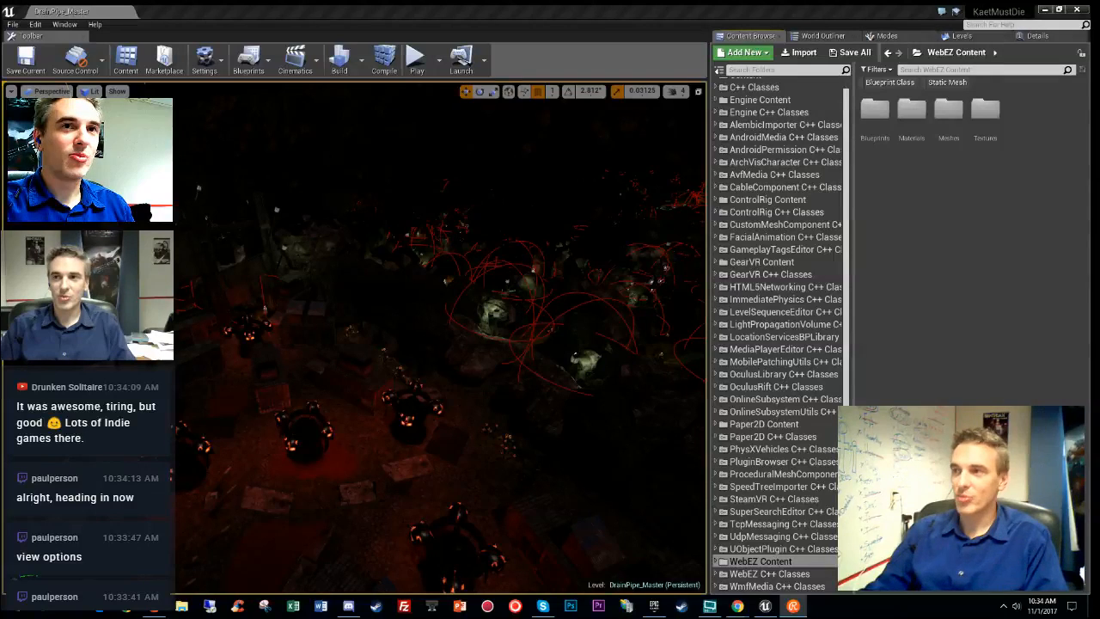
- Widen the folder tree and open WebEZ's Blueprints folder, which lists BP_CornerWebbing, BP_HangingWeb and BP_Web
{"action": "key", "text": "alt+Tab"}
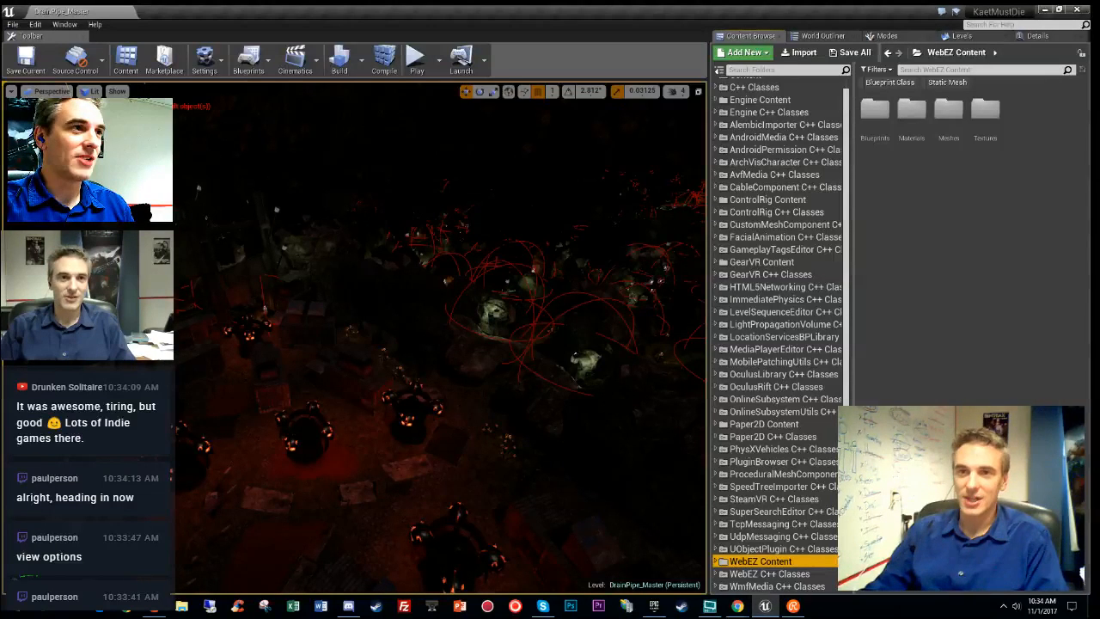
{"action": "key", "text": "alt+Tab"}
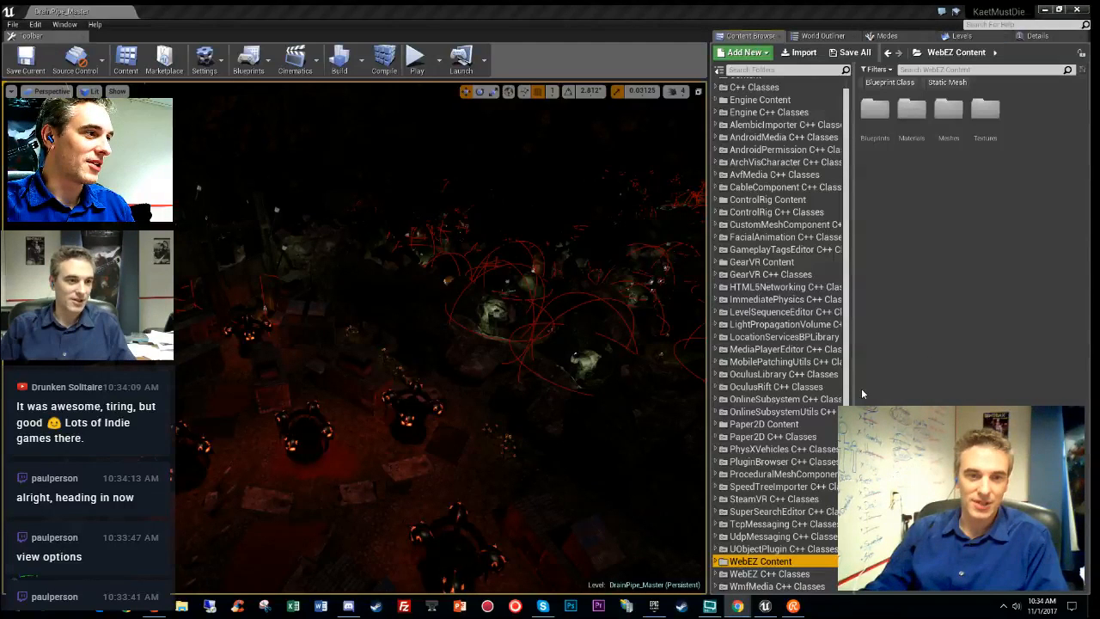
{"action": "left_click_drag", "start_coordinate": [854, 394], "coordinate": [899, 387]}
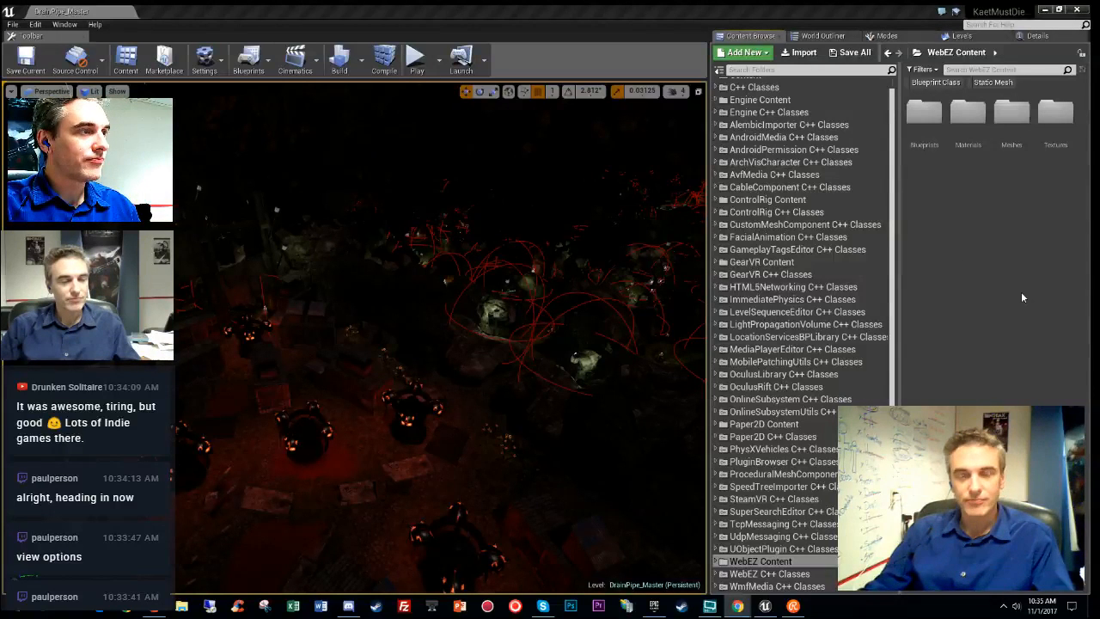
{"action": "double_click", "coordinate": [926, 120]}
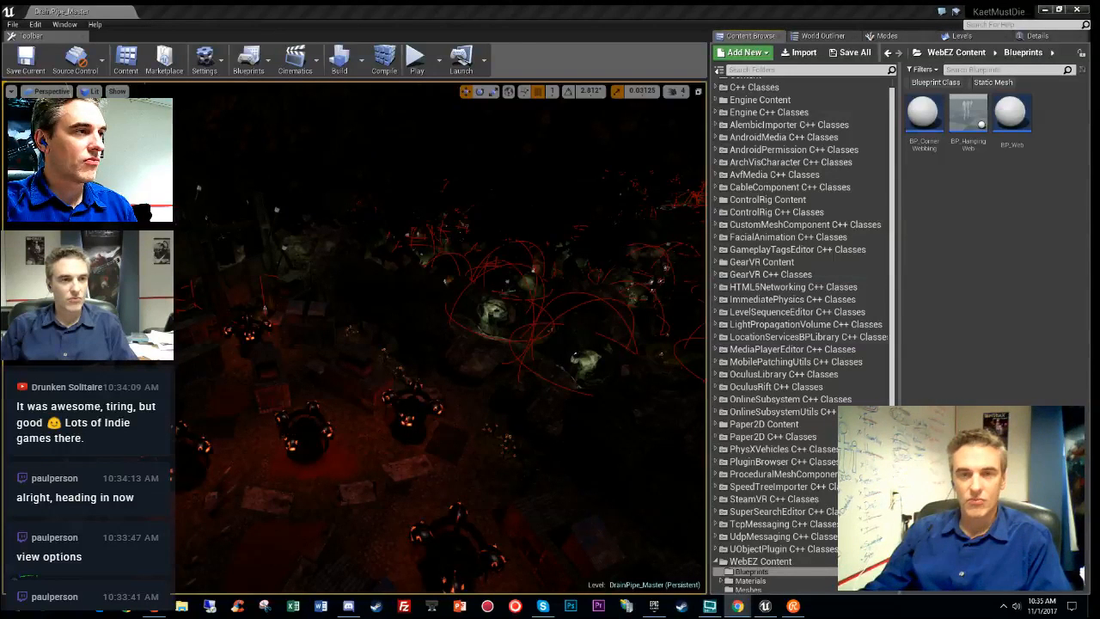
- Switch the viewport to Unlit with Alt+3, enlarge it, and fly to the rock corner by the boulder
{"action": "key", "text": "alt+3"}
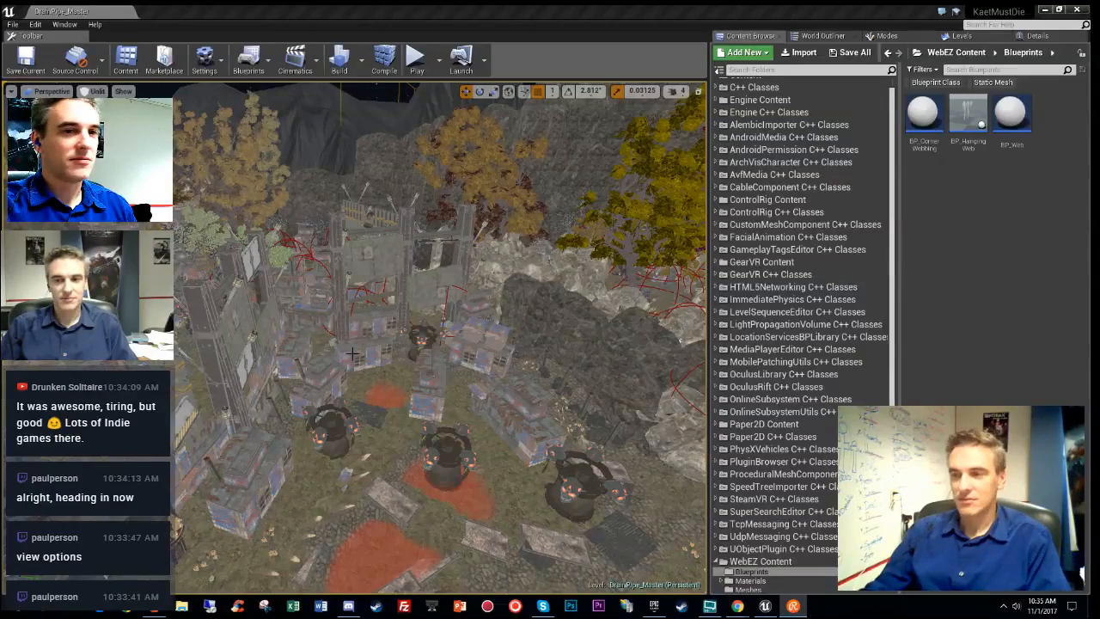
{"action": "mouse_move", "coordinate": [470, 336]}
{"action": "right_mouse_down"}
{"action": "mouse_move", "coordinate": [481, 352]}
{"action": "mouse_move", "coordinate": [464, 348]}
{"action": "mouse_move", "coordinate": [468, 361]}
{"action": "mouse_move", "coordinate": [455, 344]}
{"action": "mouse_move", "coordinate": [480, 342]}
{"action": "right_mouse_up"}
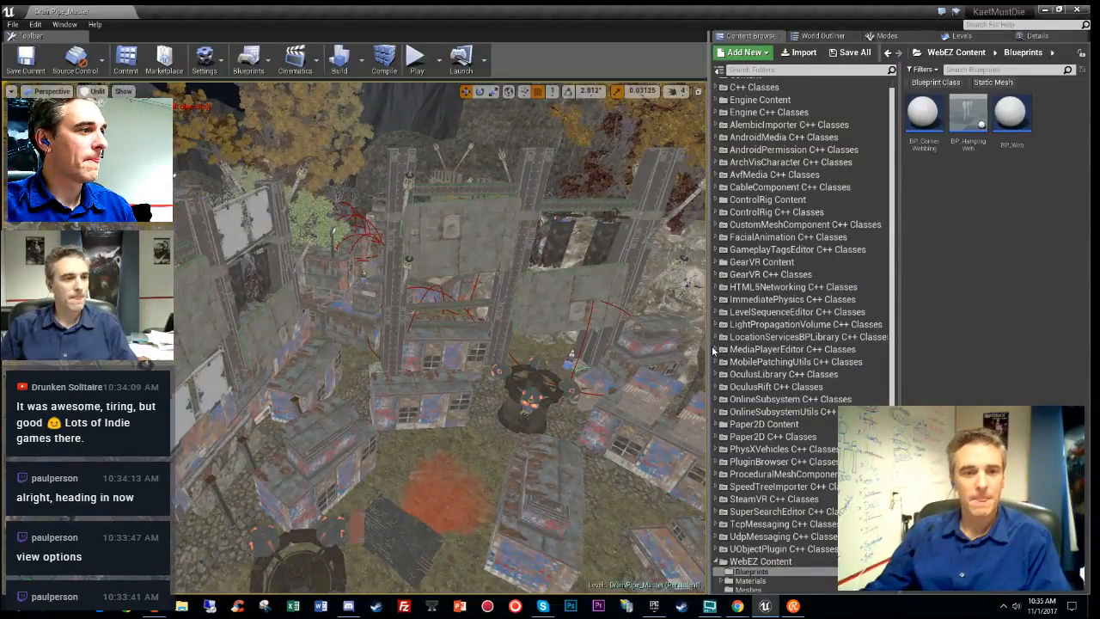
{"action": "left_click_drag", "start_coordinate": [707, 346], "coordinate": [779, 343]}
{"action": "scroll", "coordinate": [1009, 271], "scroll_direction": "up", "scroll_amount": 2, "text": "ctrl"}
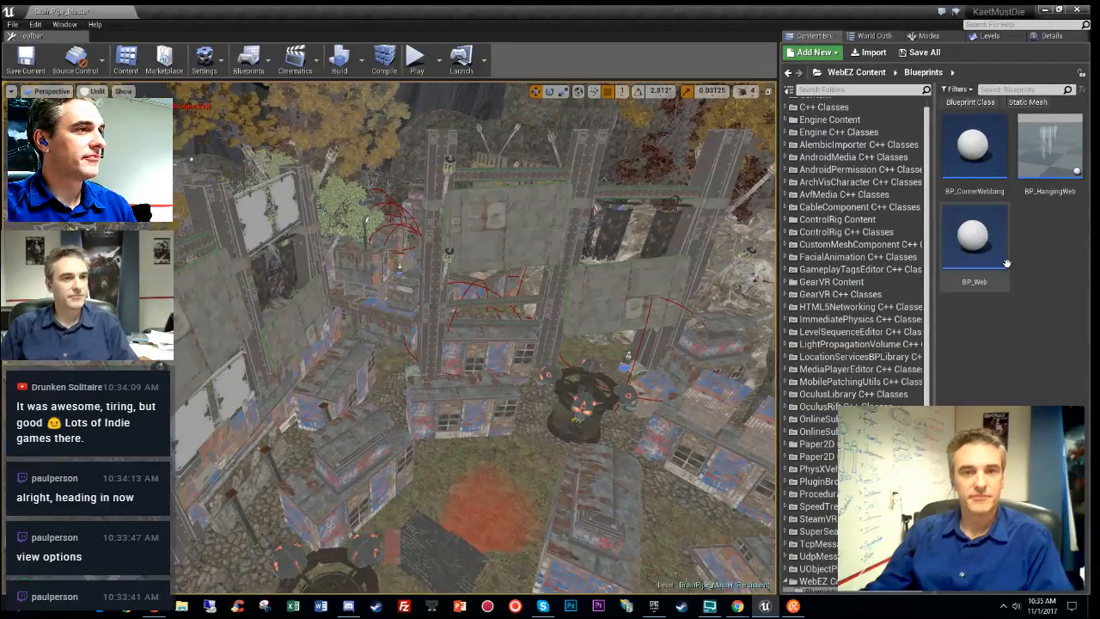
{"action": "right_click_drag", "start_coordinate": [563, 351], "coordinate": [288, 383]}
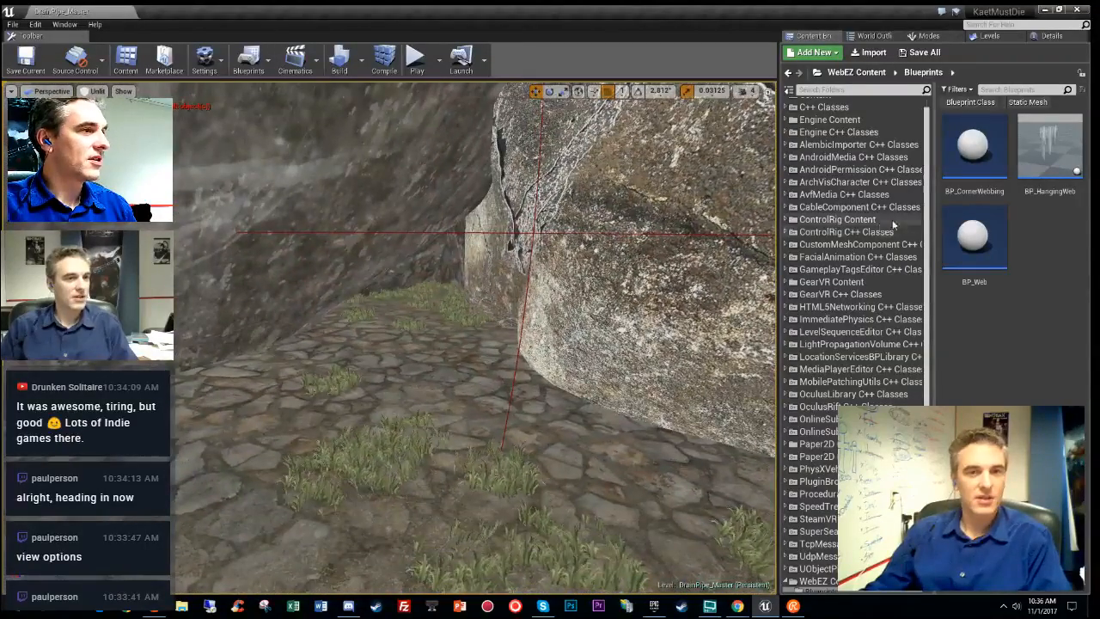
{"action": "left_click_drag", "start_coordinate": [969, 154], "coordinate": [464, 244]}
{"action": "left_click_drag", "start_coordinate": [498, 307], "coordinate": [498, 311]}
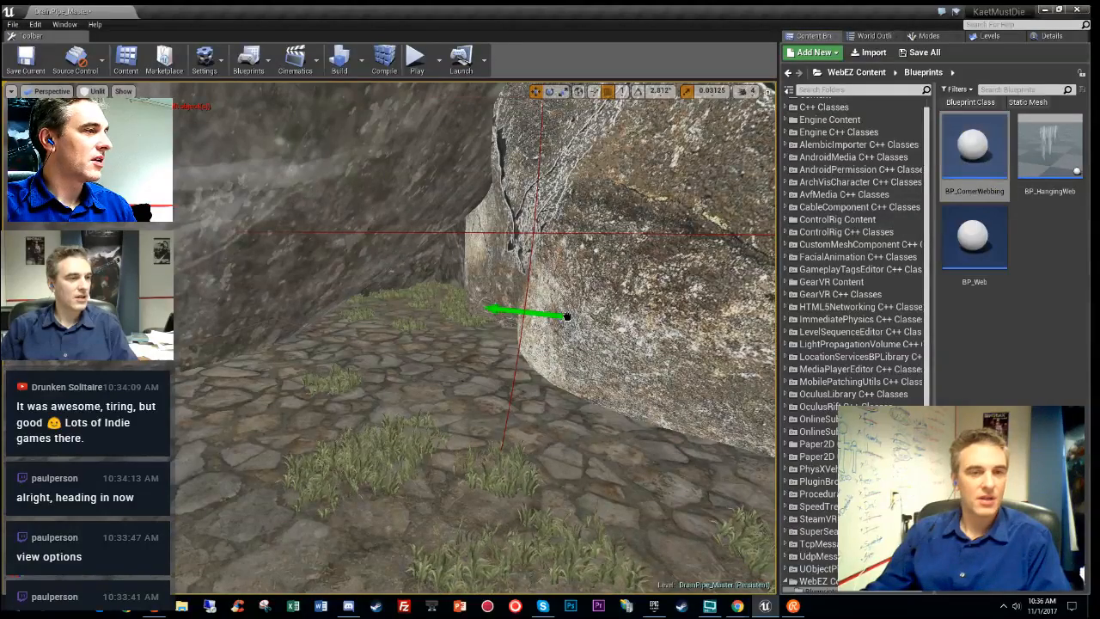
{"action": "mouse_move", "coordinate": [466, 404]}
{"action": "right_mouse_down"}
{"action": "mouse_move", "coordinate": [468, 443]}
{"action": "mouse_move", "coordinate": [486, 429]}
{"action": "mouse_move", "coordinate": [467, 404]}
{"action": "mouse_move", "coordinate": [455, 438]}
{"action": "mouse_move", "coordinate": [467, 404]}
{"action": "right_mouse_up"}
{"action": "key", "text": "g"}
{"action": "key", "text": "g"}
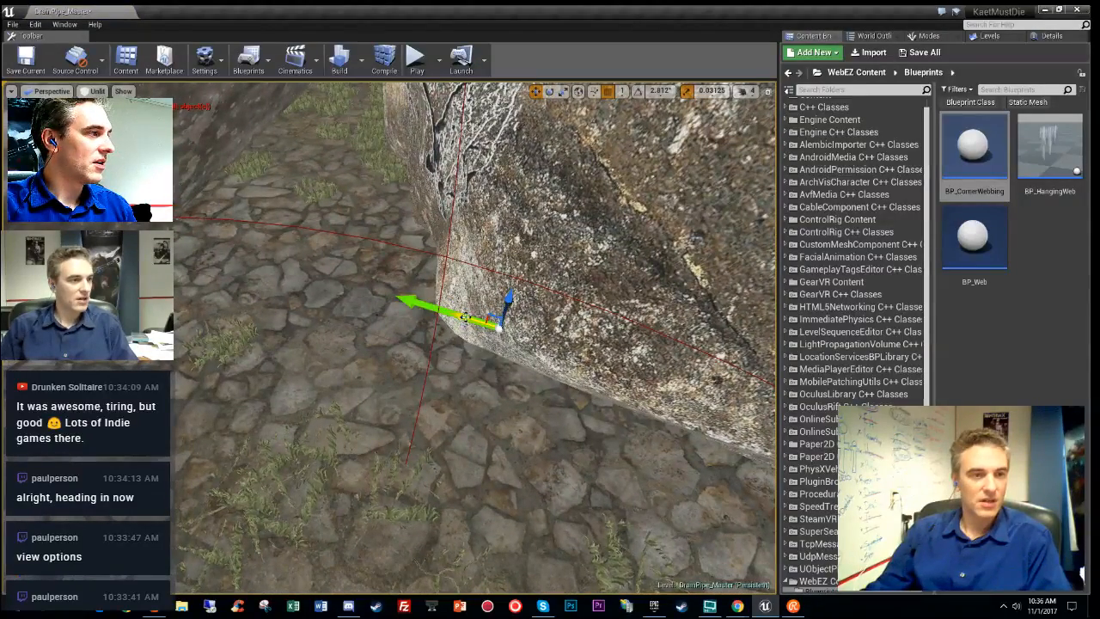
{"action": "left_click_drag", "start_coordinate": [464, 317], "coordinate": [263, 239]}
{"action": "key", "text": "e"}
{"action": "left_click_drag", "start_coordinate": [339, 296], "coordinate": [270, 306]}
{"action": "left_click", "coordinate": [1054, 40]}
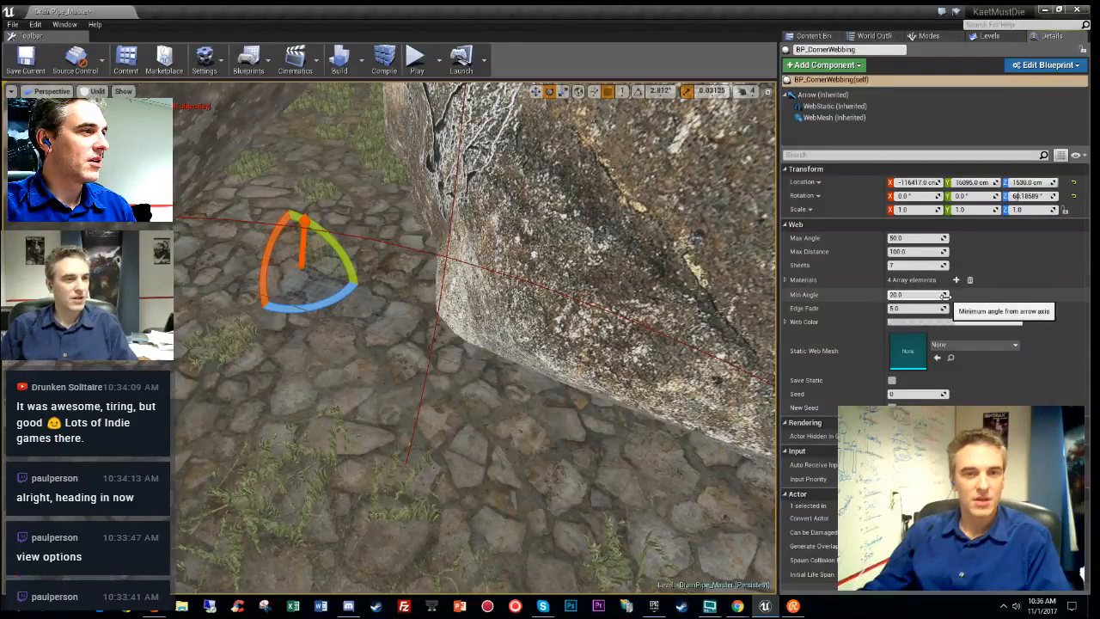
{"action": "left_click_drag", "start_coordinate": [914, 252], "coordinate": [999, 252]}
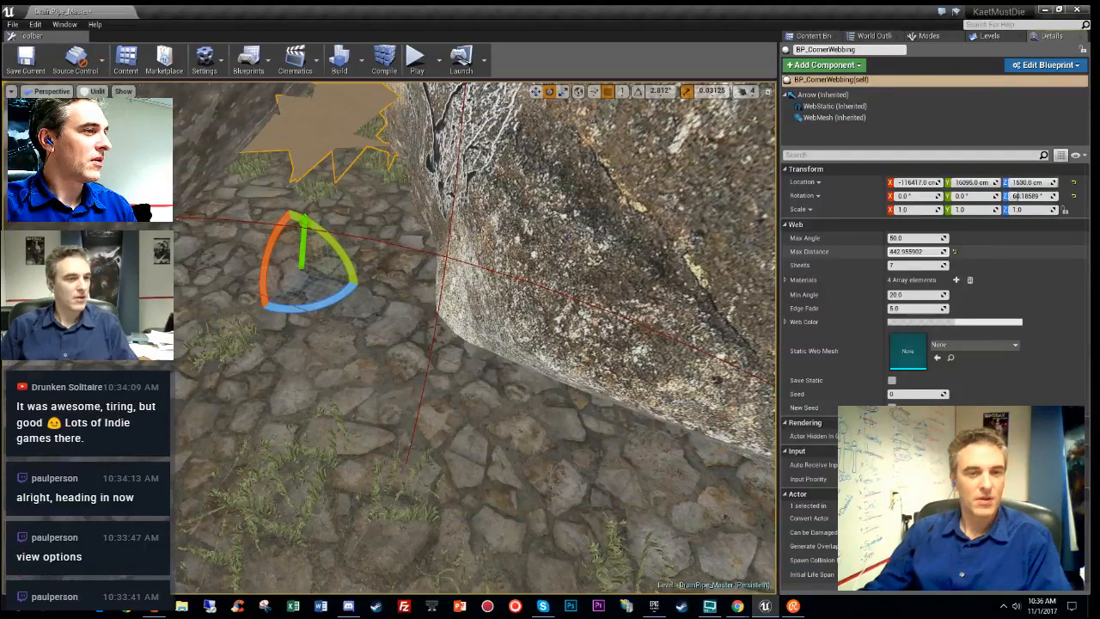
{"action": "right_click", "coordinate": [977, 350]}
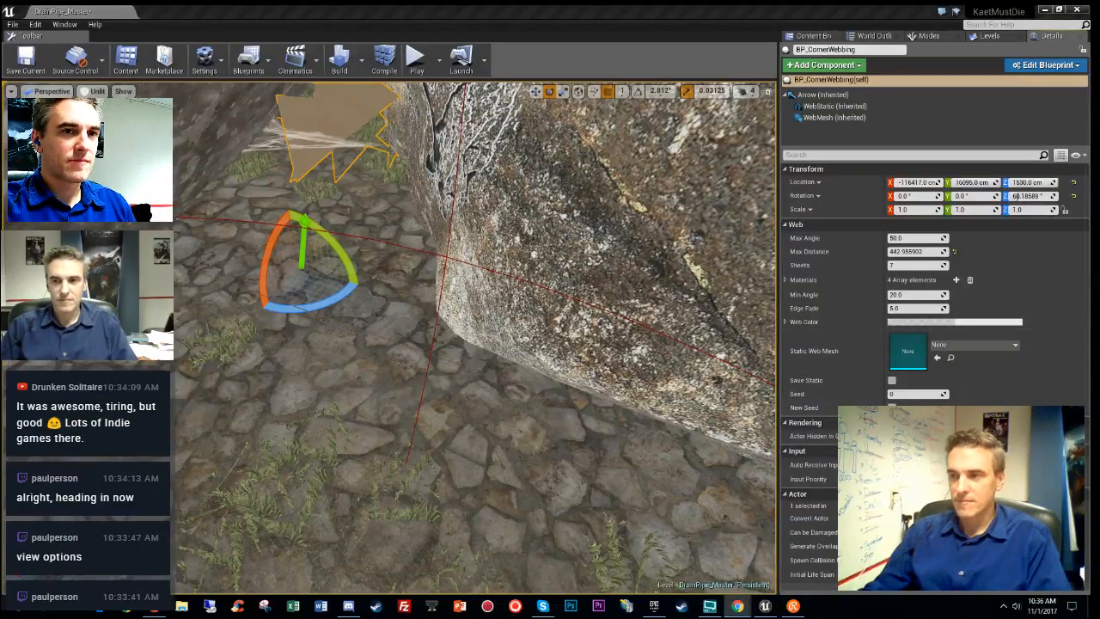
{"action": "right_click_drag", "start_coordinate": [533, 359], "coordinate": [524, 296]}
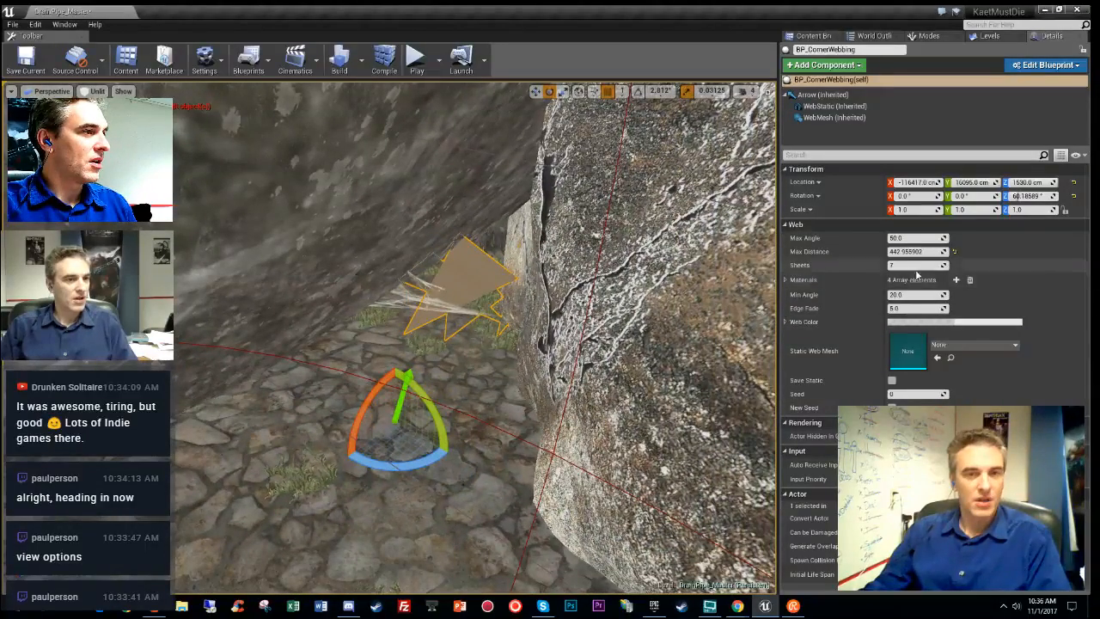
- Slide the corner webbing along Y, deeper into the gap beside the boulder
{"action": "right_click_drag", "start_coordinate": [471, 410], "coordinate": [451, 455]}
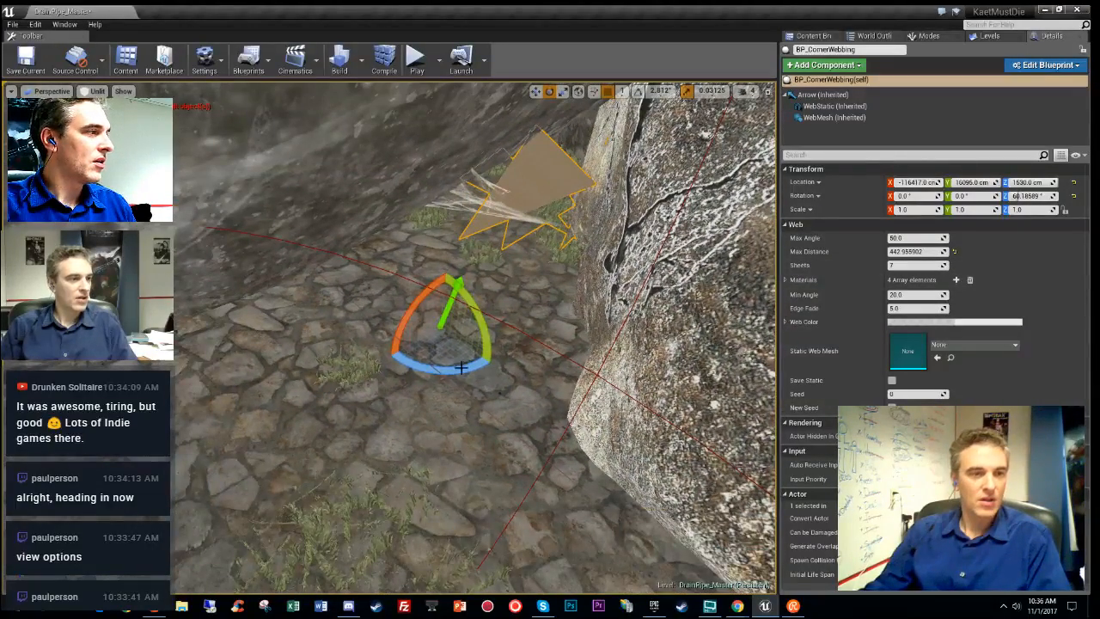
{"action": "key", "text": "w"}
{"action": "right_click_drag", "start_coordinate": [464, 318], "coordinate": [532, 325]}
{"action": "left_click_drag", "start_coordinate": [335, 248], "coordinate": [177, 327]}
{"action": "right_click_drag", "start_coordinate": [177, 326], "coordinate": [163, 353]}
{"action": "left_click_drag", "start_coordinate": [235, 316], "coordinate": [538, 439]}
- Nudge the webbing left into the corner and adjust its height off the floor
{"action": "right_click_drag", "start_coordinate": [539, 438], "coordinate": [539, 369]}
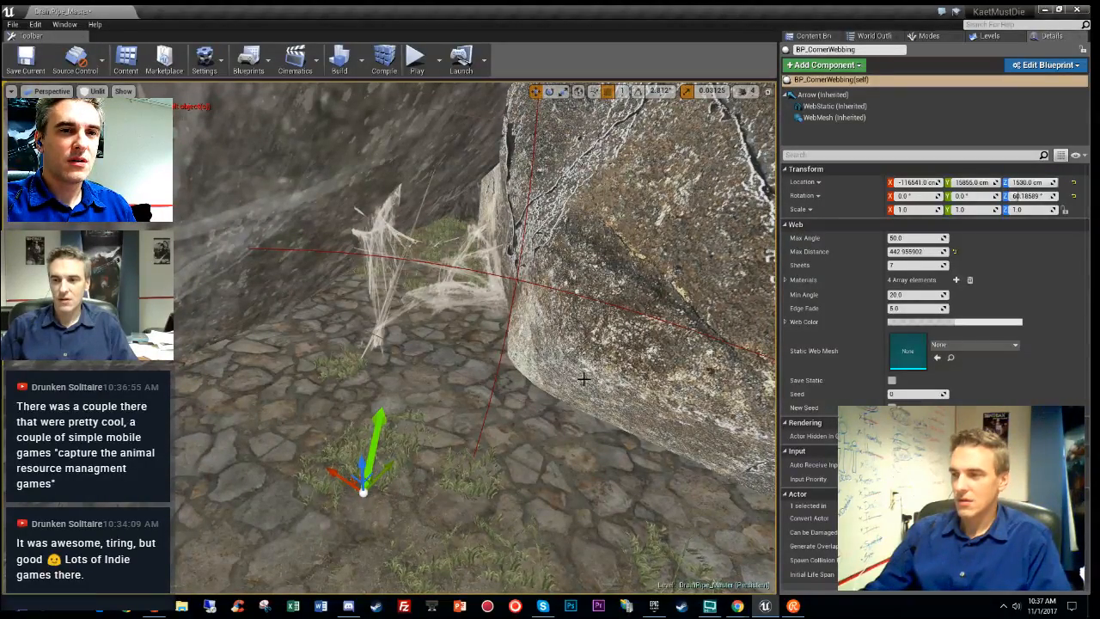
{"action": "right_click_drag", "start_coordinate": [539, 370], "coordinate": [531, 414]}
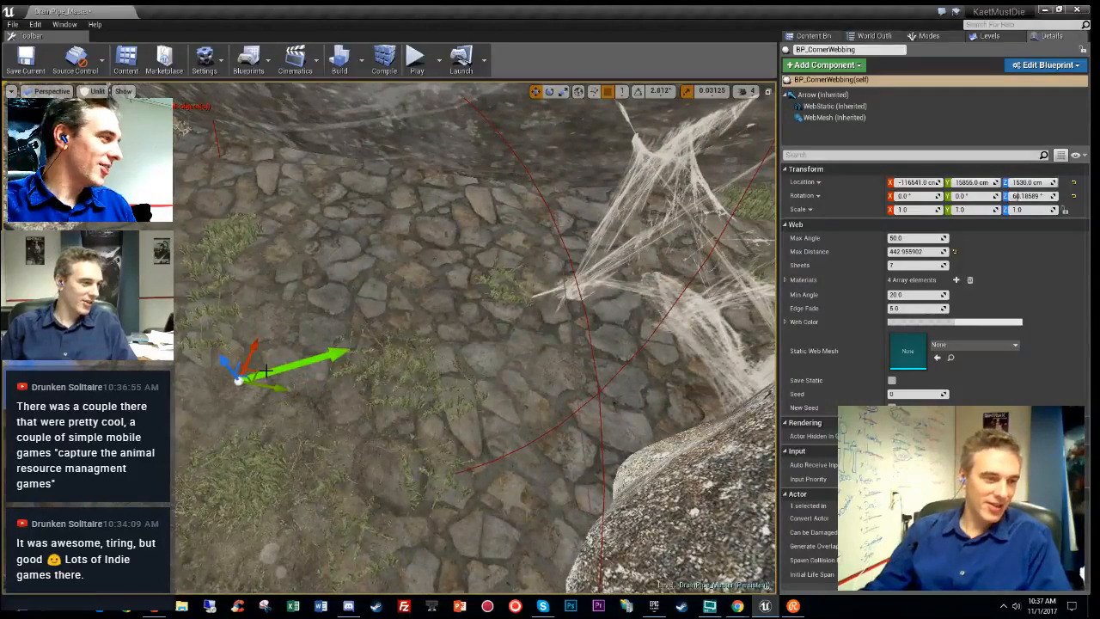
{"action": "left_click_drag", "start_coordinate": [260, 368], "coordinate": [161, 393]}
{"action": "right_click_drag", "start_coordinate": [162, 393], "coordinate": [266, 423]}
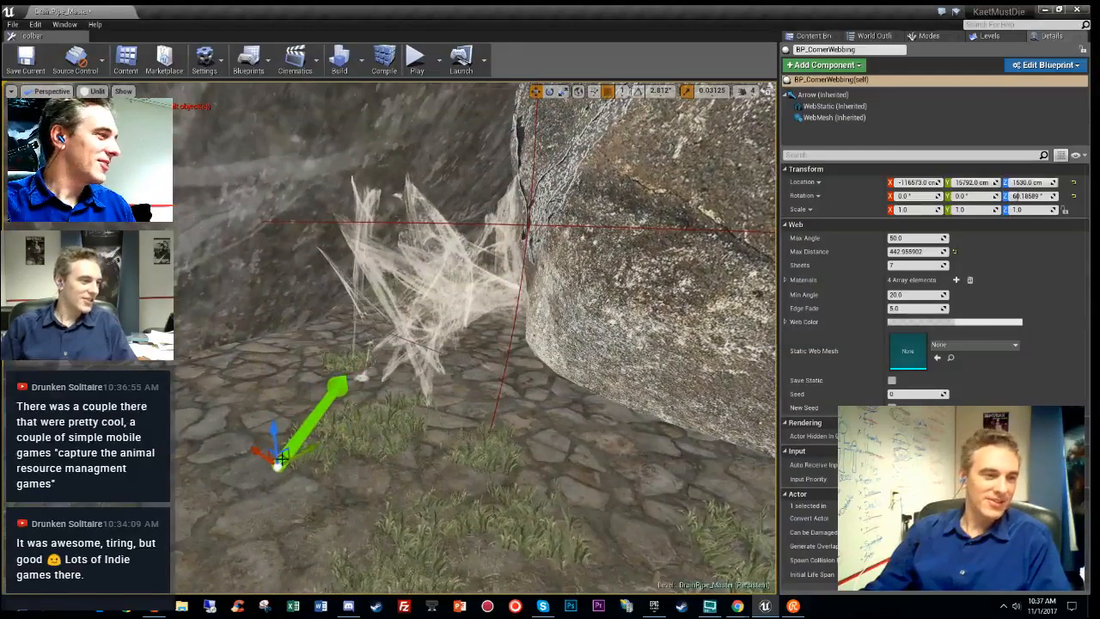
{"action": "left_click_drag", "start_coordinate": [273, 427], "coordinate": [244, 429]}
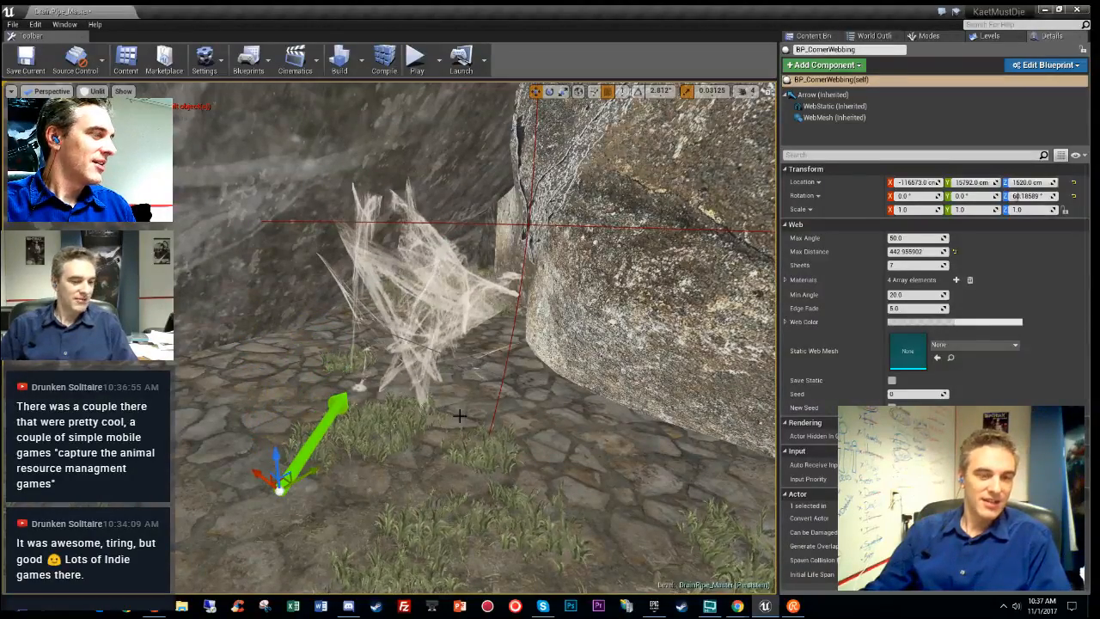
- Preview the web in Lit shading and game view, return to Unlit, and adjust Edge Fade
{"action": "key", "text": "alt+4"}
{"action": "right_click_drag", "start_coordinate": [430, 344], "coordinate": [318, 315]}
{"action": "key", "text": "g"}
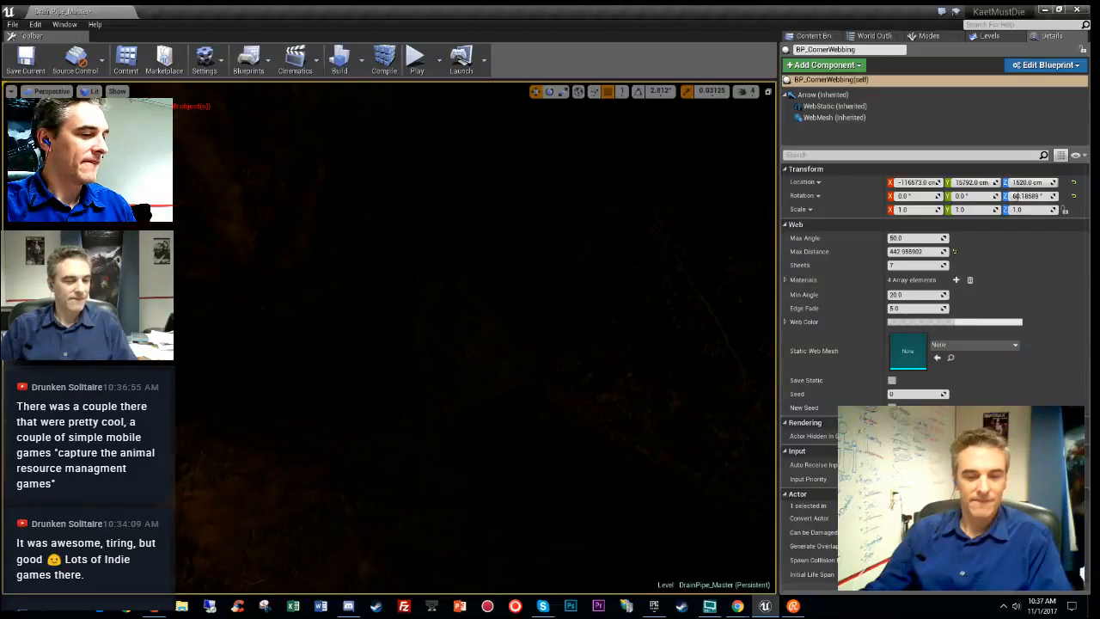
{"action": "key", "text": "alt+3"}
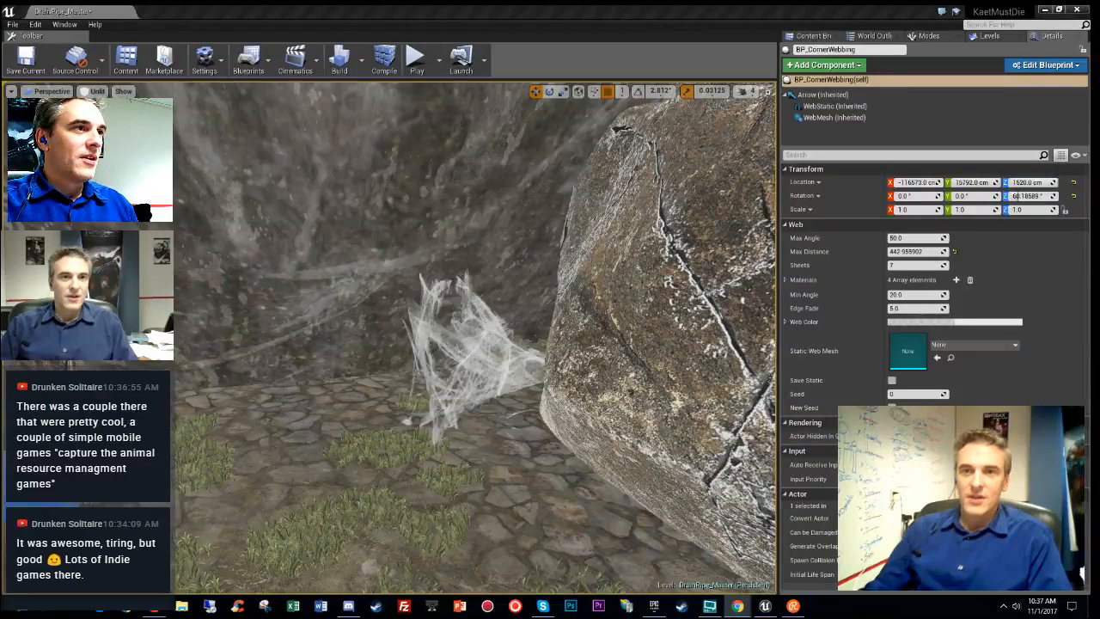
{"action": "right_click_drag", "start_coordinate": [439, 392], "coordinate": [504, 418]}
{"action": "key", "text": "w"}
{"action": "key", "text": "w"}
{"action": "key", "text": "s"}
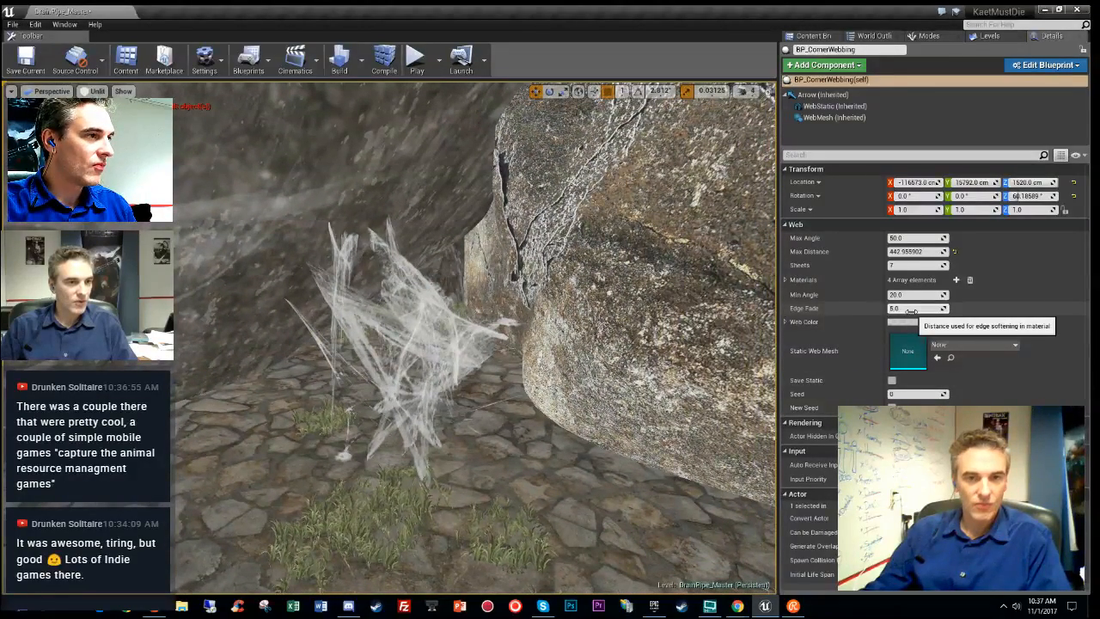
{"action": "left_click_drag", "start_coordinate": [915, 307], "coordinate": [980, 308]}
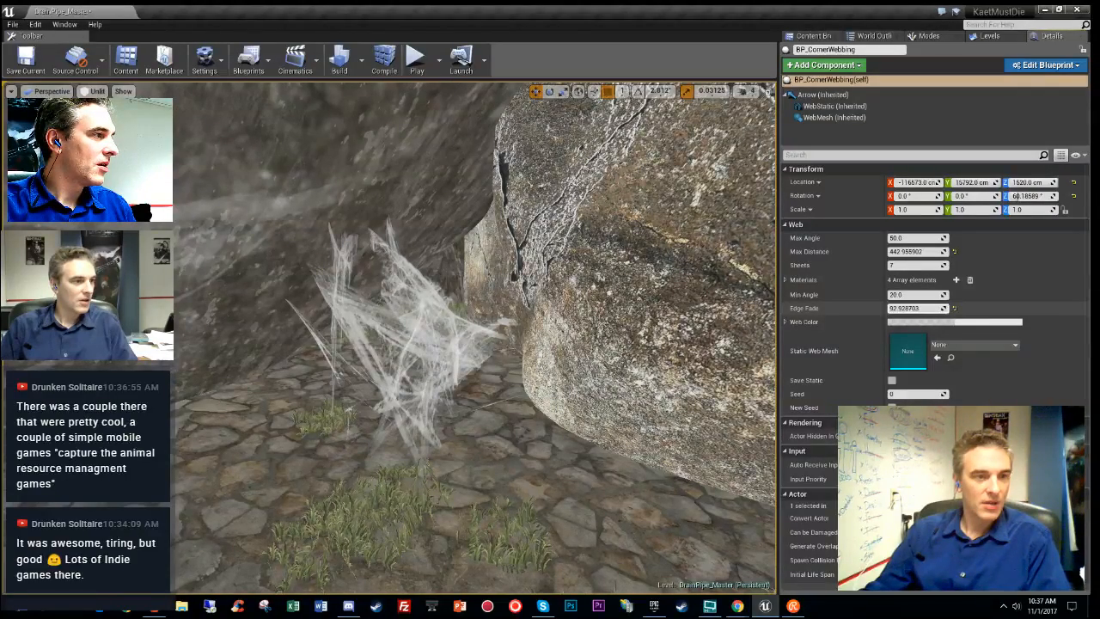
{"action": "left_click", "coordinate": [954, 308]}
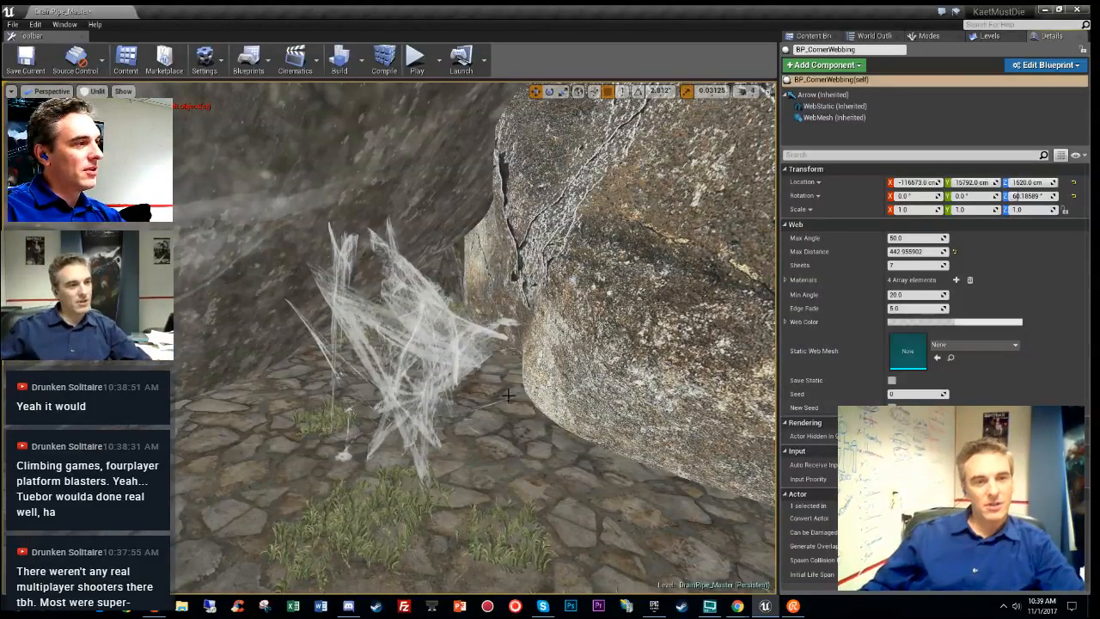
{"action": "right_click_drag", "start_coordinate": [508, 395], "coordinate": [535, 451]}
{"action": "left_click", "coordinate": [908, 209]}
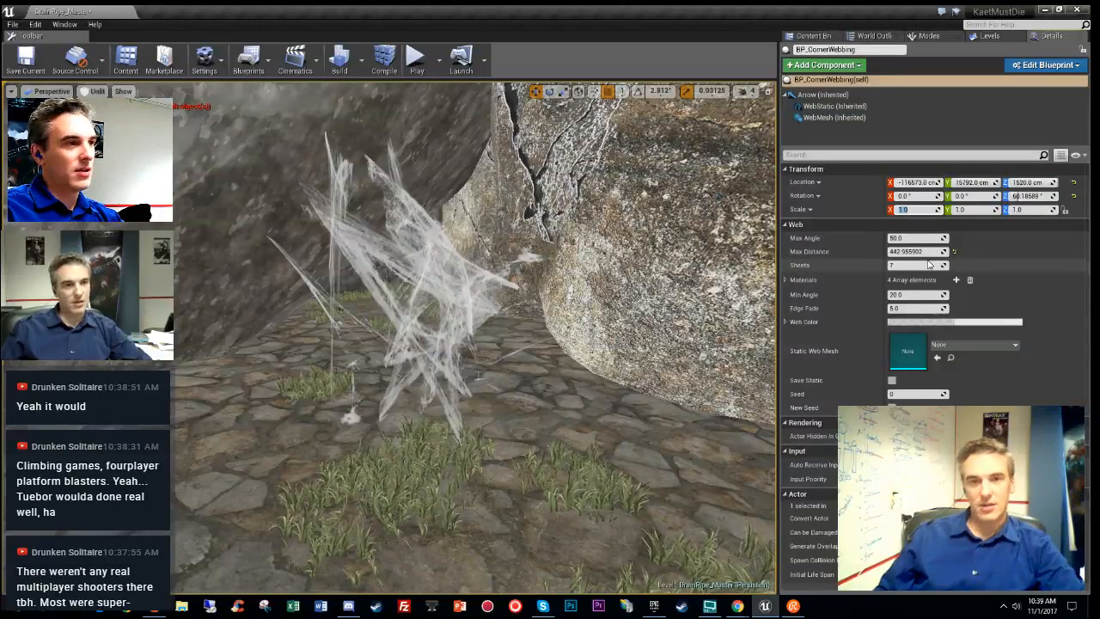
{"action": "type", "text": "5"}
{"action": "key", "text": "Return"}
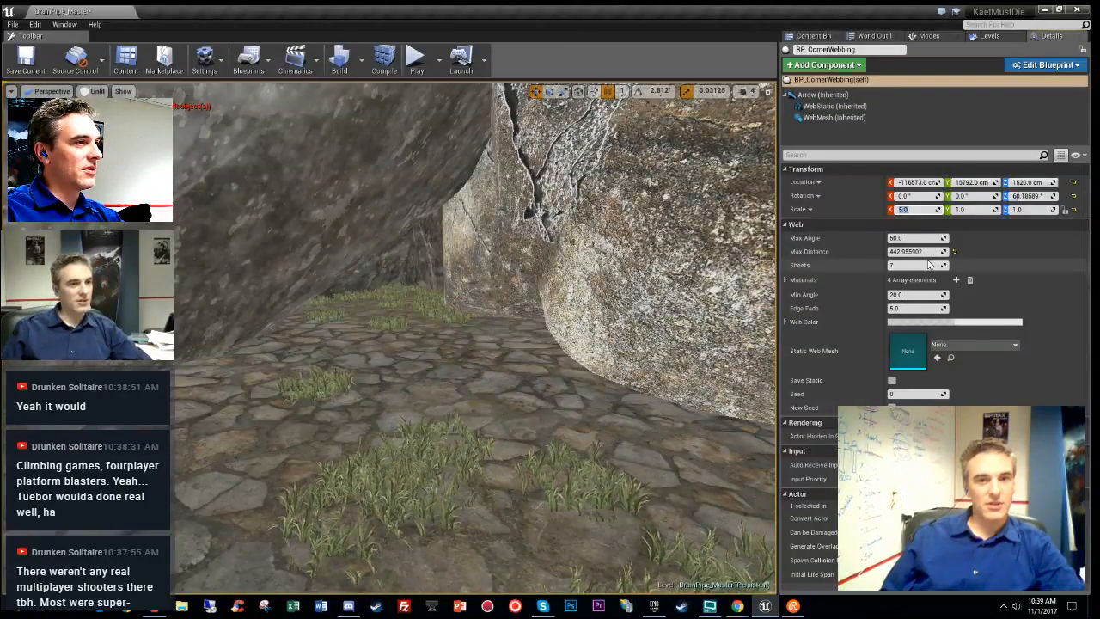
{"action": "key", "text": "Tab"}
{"action": "type", "text": "5"}
{"action": "key", "text": "Tab"}
{"action": "type", "text": "5"}
{"action": "key", "text": "Return"}
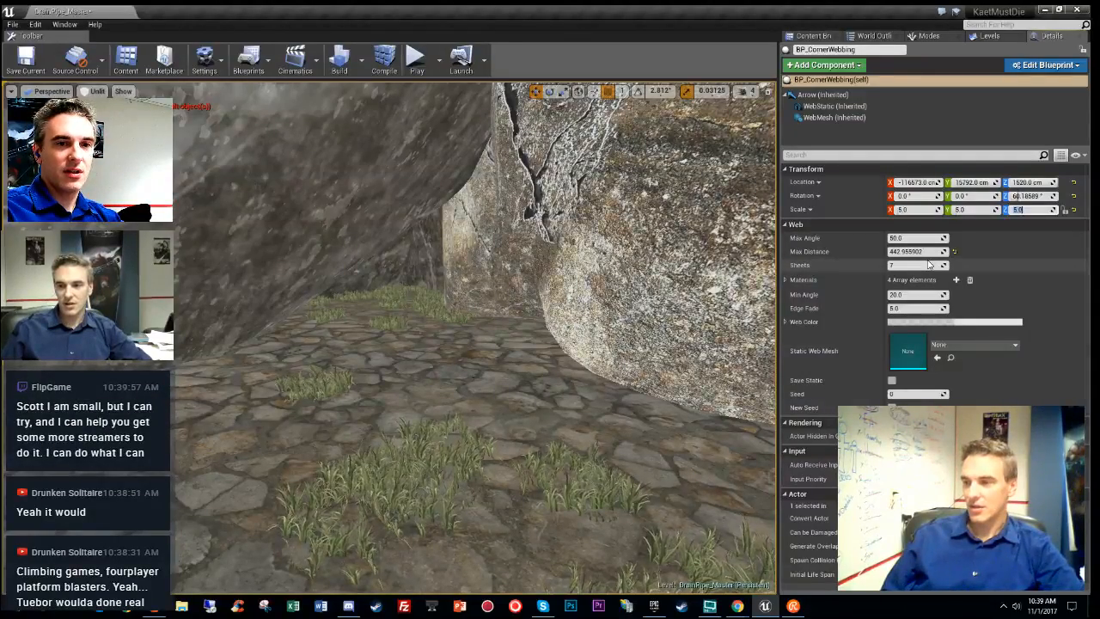
{"action": "type", "text": "1"}
{"action": "key", "text": "shift+Tab"}
{"action": "type", "text": "1"}
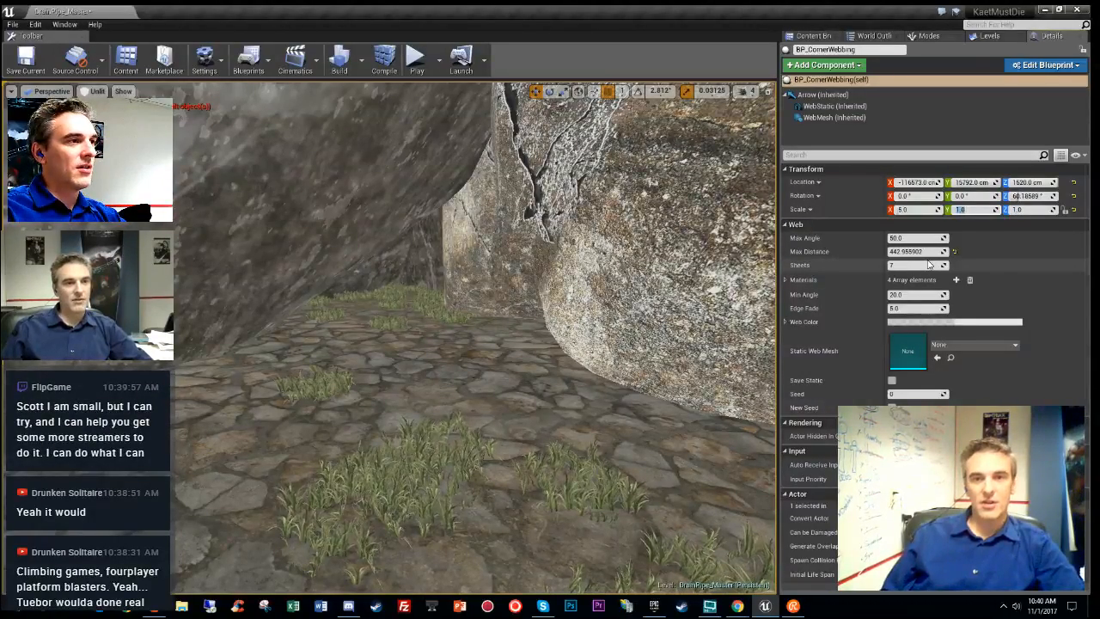
{"action": "key", "text": "shift+Tab"}
{"action": "type", "text": "1"}
{"action": "key", "text": "Return"}
{"action": "mouse_move", "coordinate": [482, 344]}
{"action": "right_mouse_down"}
{"action": "mouse_move", "coordinate": [558, 370]}
{"action": "mouse_move", "coordinate": [464, 429]}
{"action": "mouse_move", "coordinate": [452, 378]}
{"action": "mouse_move", "coordinate": [481, 343]}
{"action": "mouse_move", "coordinate": [601, 348]}
{"action": "mouse_move", "coordinate": [464, 404]}
{"action": "mouse_move", "coordinate": [447, 378]}
{"action": "mouse_move", "coordinate": [584, 361]}
{"action": "mouse_move", "coordinate": [482, 378]}
{"action": "right_mouse_up"}
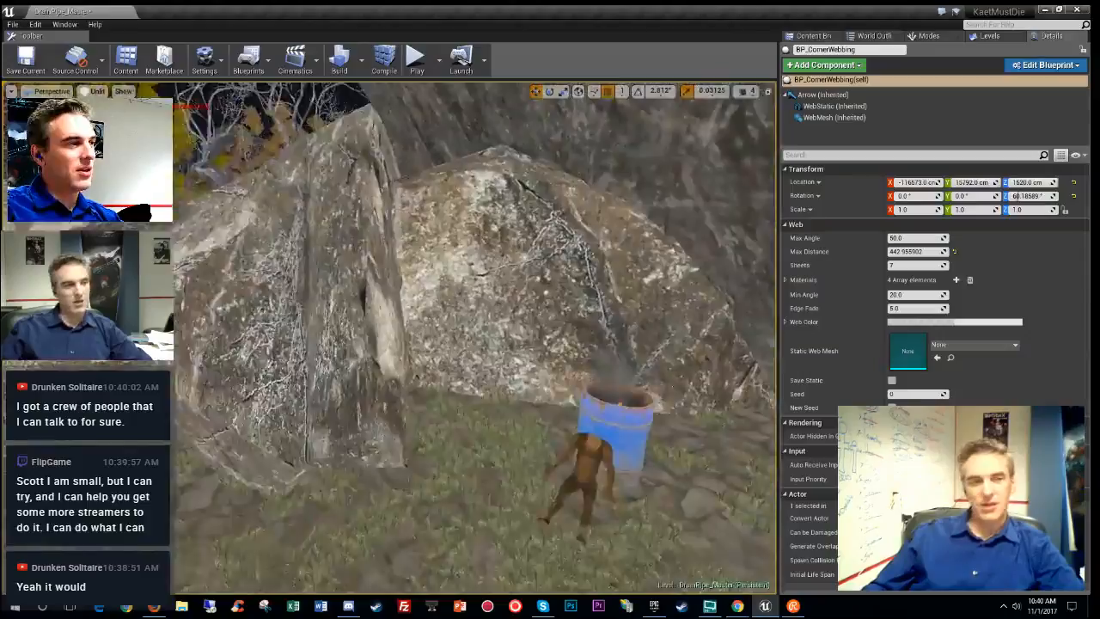
{"action": "right_click_drag", "start_coordinate": [481, 378], "coordinate": [550, 331]}
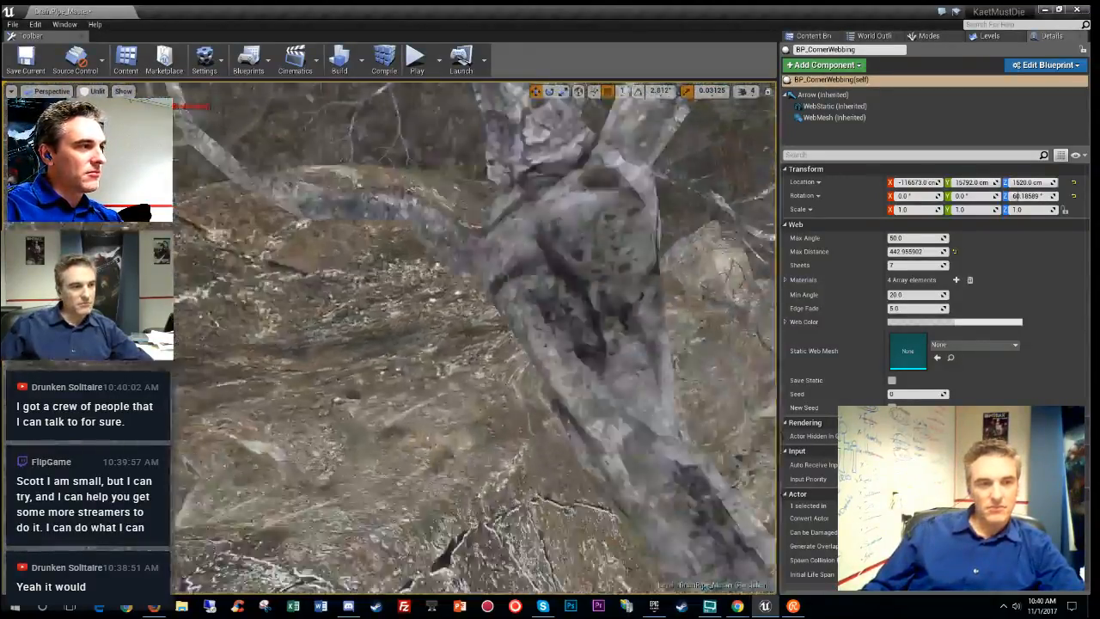
{"action": "right_click_drag", "start_coordinate": [550, 331], "coordinate": [283, 337]}
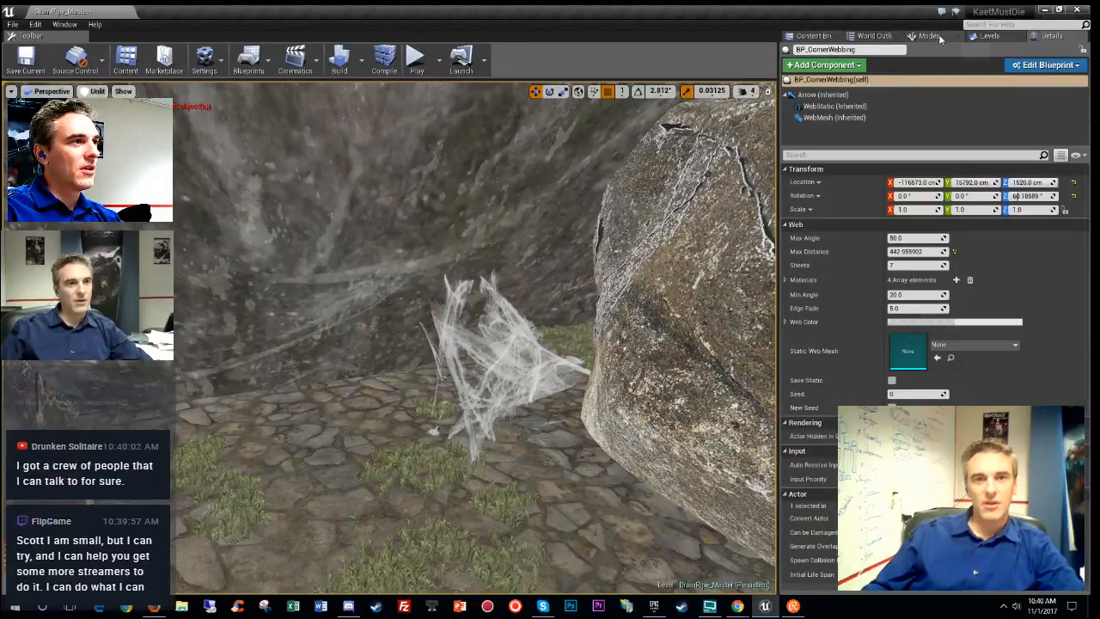
- Browse to BP_CornerWebbing in the Content Browser with Ctrl+B, then return to the editor
{"action": "key", "text": "ctrl+b"}
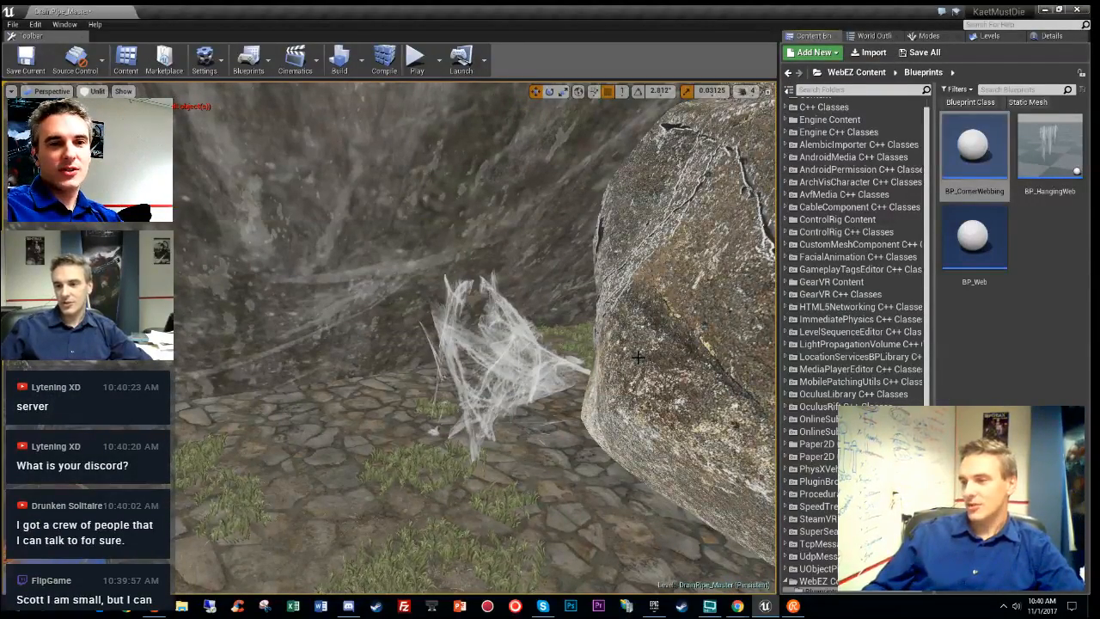
{"action": "left_click", "coordinate": [348, 606]}
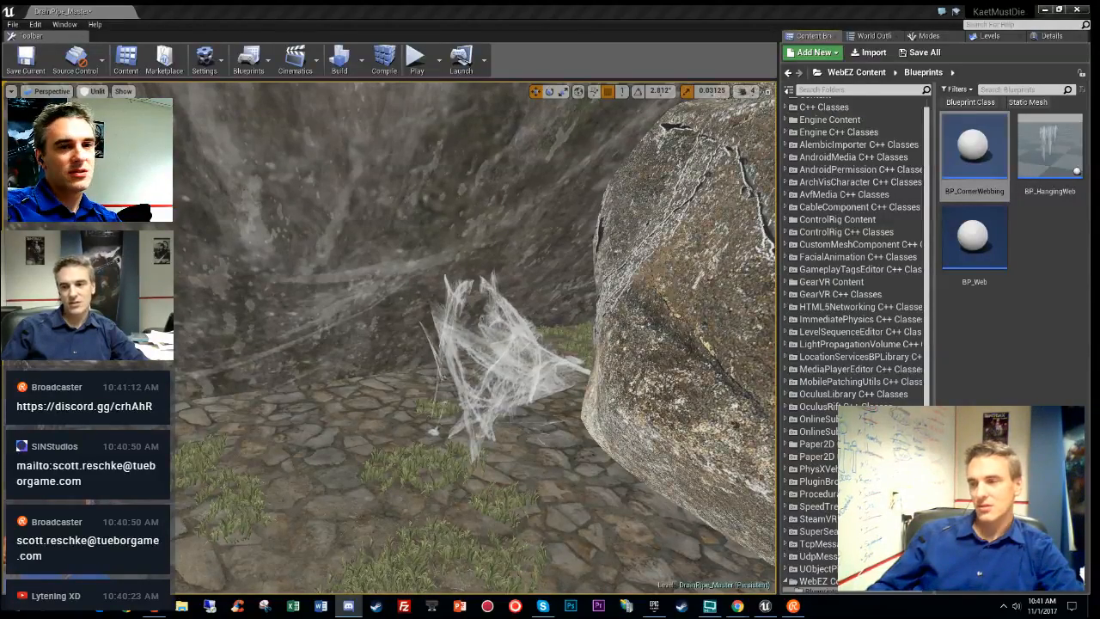
{"action": "key", "text": "alt+Tab"}
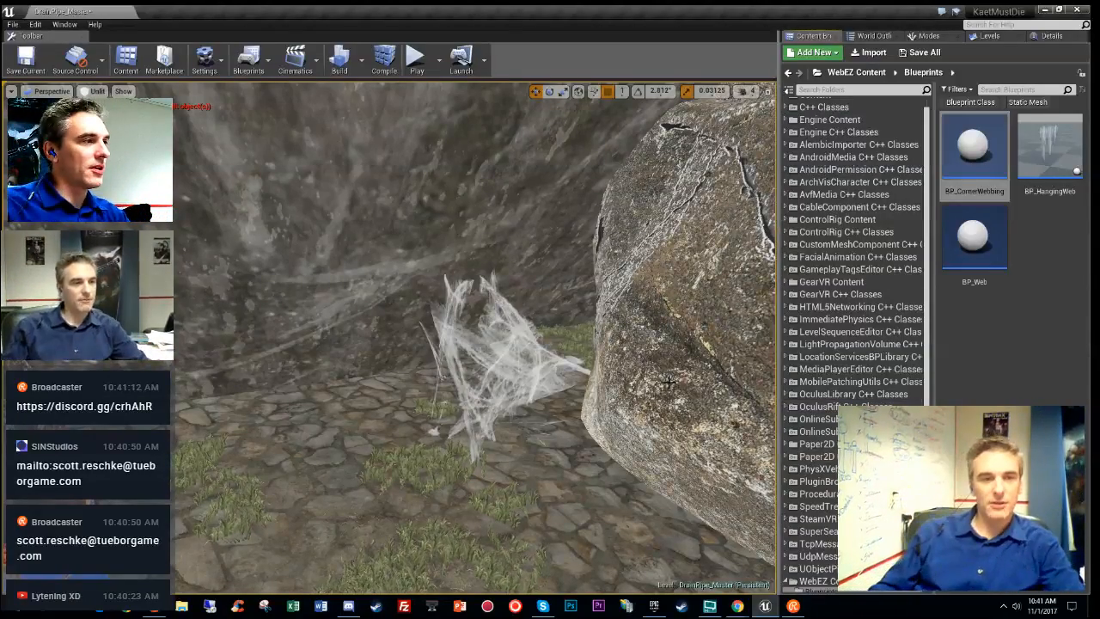
- Place a new BP_CornerWebbing in another wall corner and rotate it to face inward
{"action": "right_click_drag", "start_coordinate": [650, 362], "coordinate": [765, 370]}
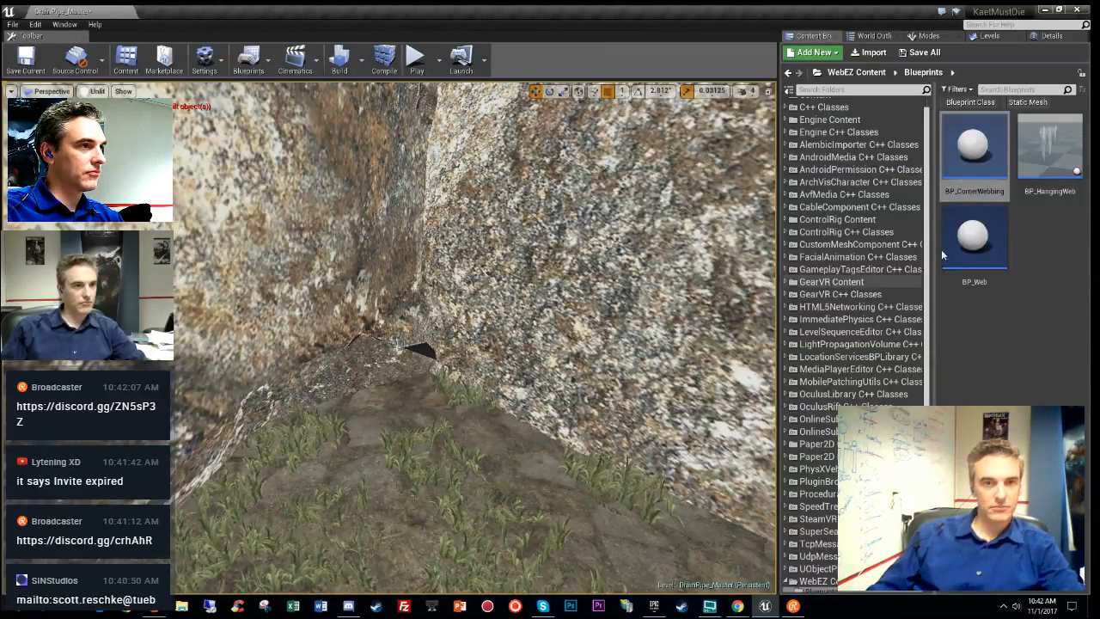
{"action": "left_click", "coordinate": [989, 159]}
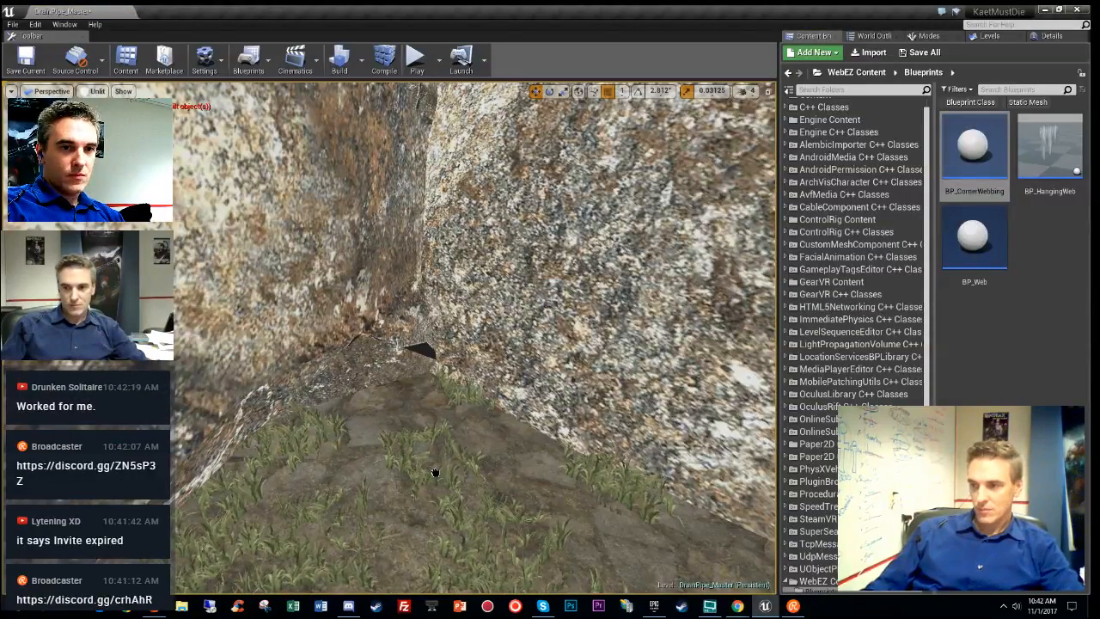
{"action": "left_click_drag", "start_coordinate": [379, 483], "coordinate": [438, 475]}
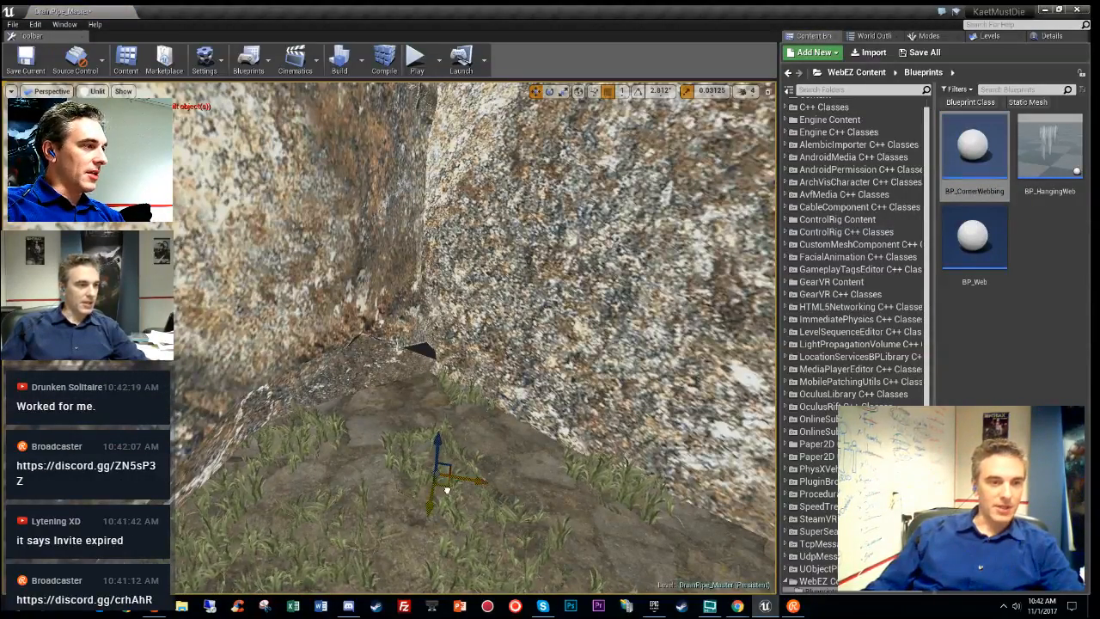
{"action": "left_click_drag", "start_coordinate": [428, 580], "coordinate": [418, 365]}
{"action": "key", "text": "e"}
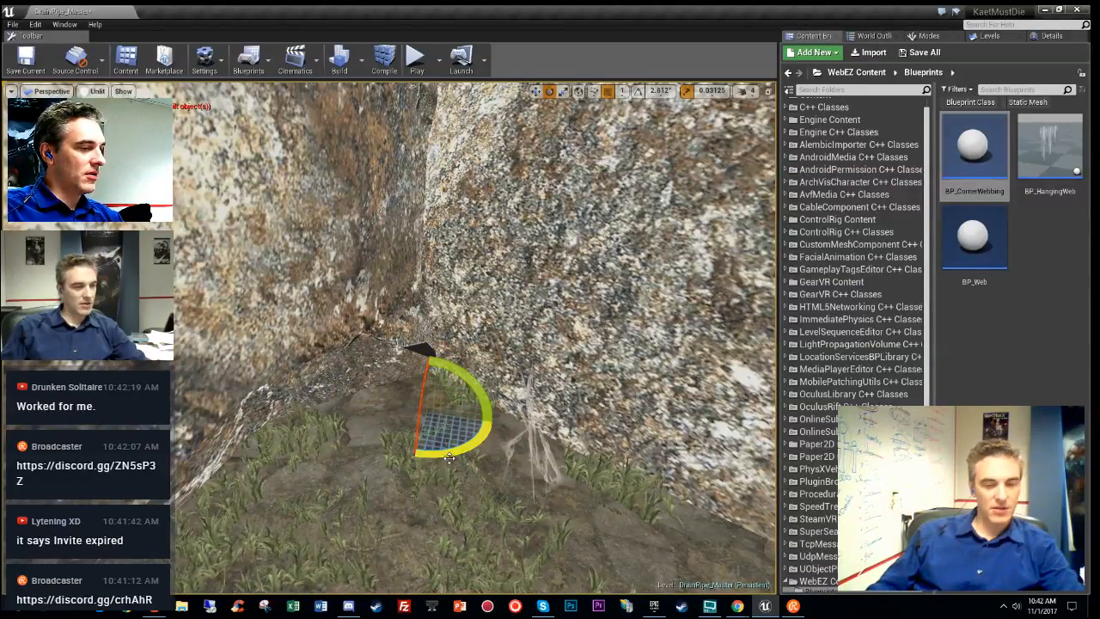
{"action": "left_click_drag", "start_coordinate": [459, 461], "coordinate": [386, 471]}
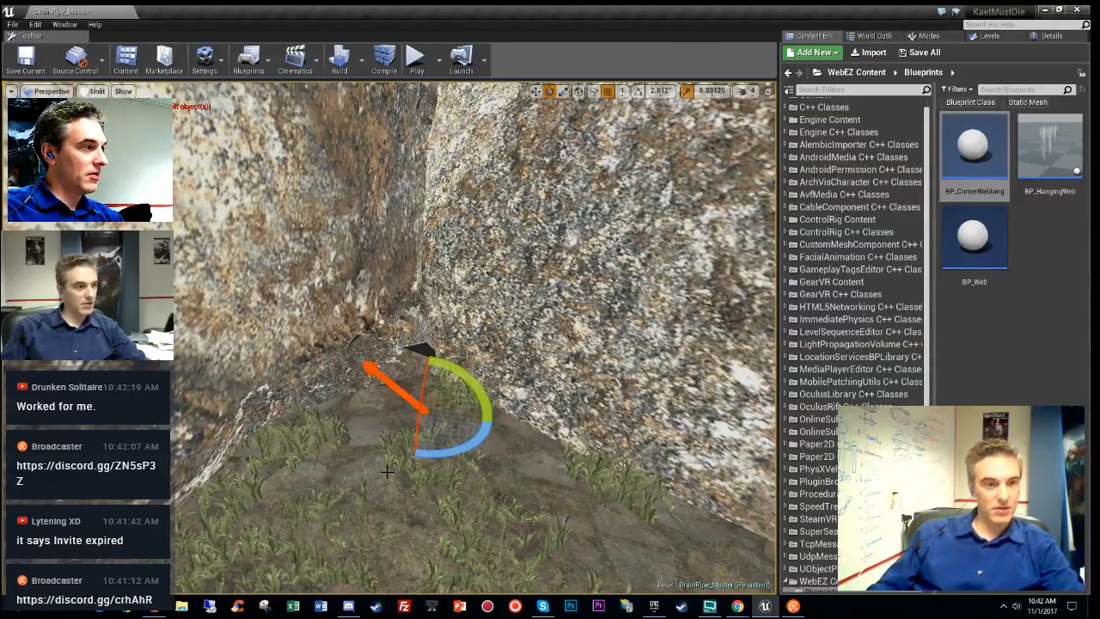
- Lower the new webbing down into the rocky corner above the barrel
{"action": "scroll", "coordinate": [449, 409], "scroll_direction": "down", "scroll_amount": 6}
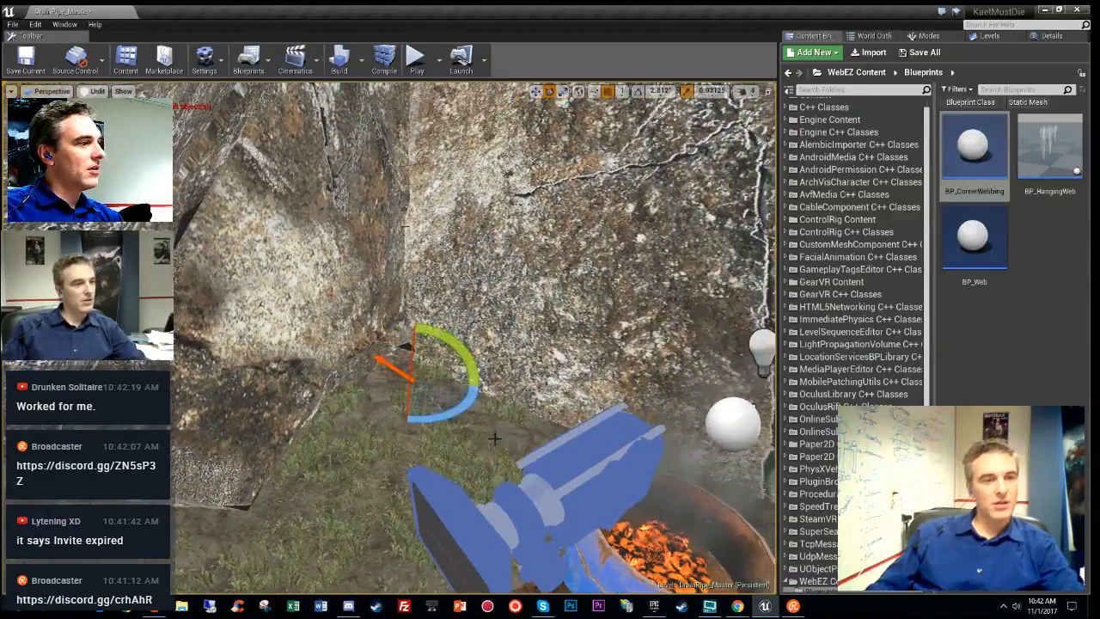
{"action": "key", "text": "w"}
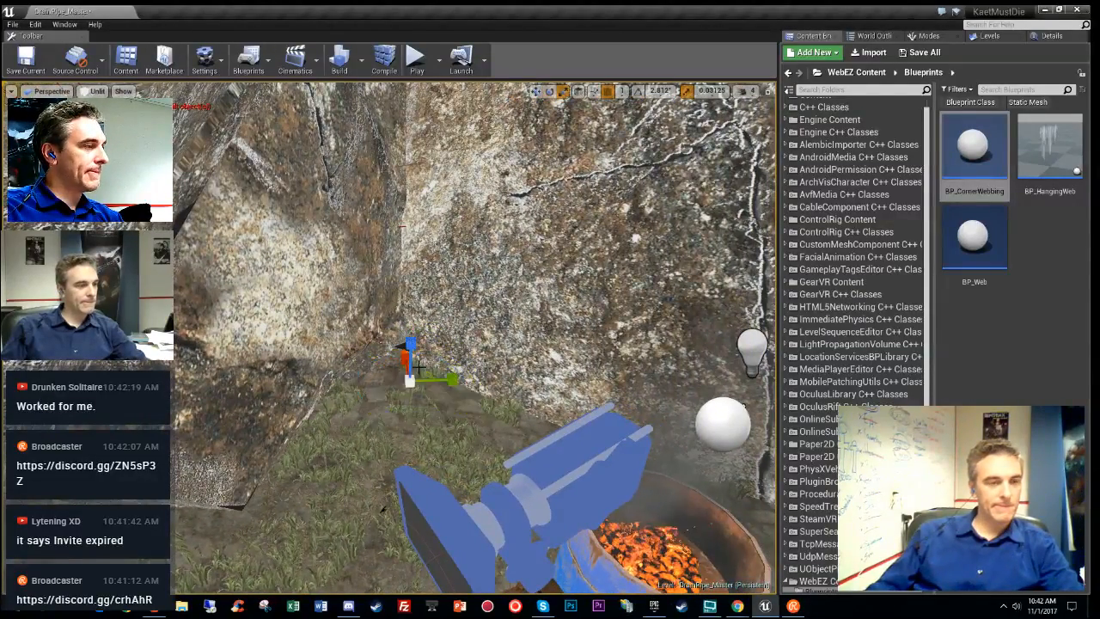
{"action": "right_click_drag", "start_coordinate": [534, 353], "coordinate": [531, 447]}
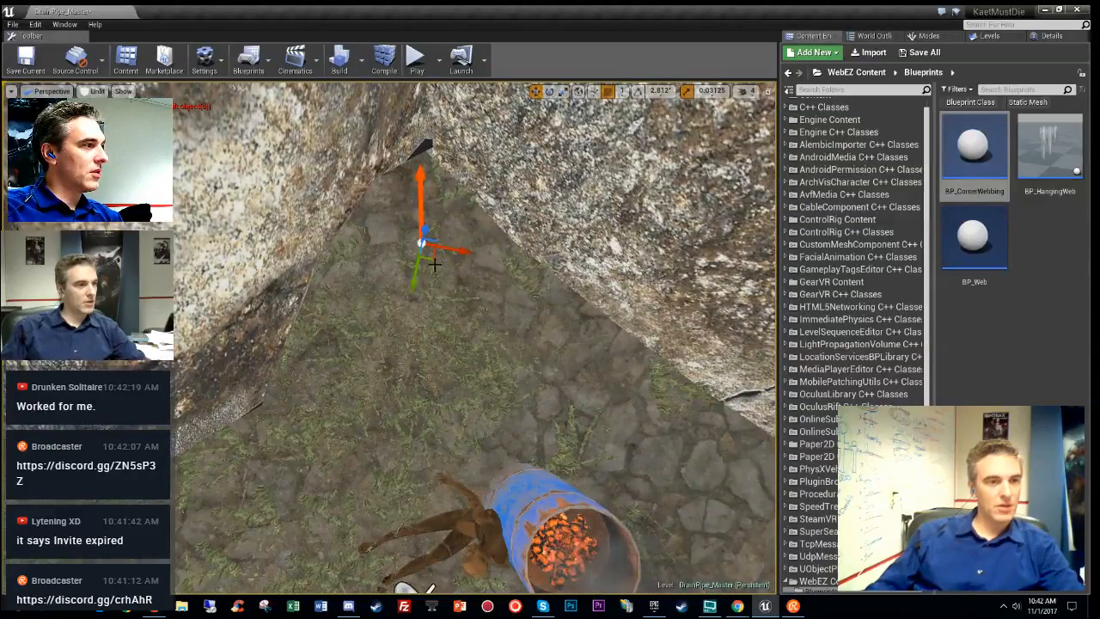
{"action": "left_click_drag", "start_coordinate": [432, 263], "coordinate": [443, 306]}
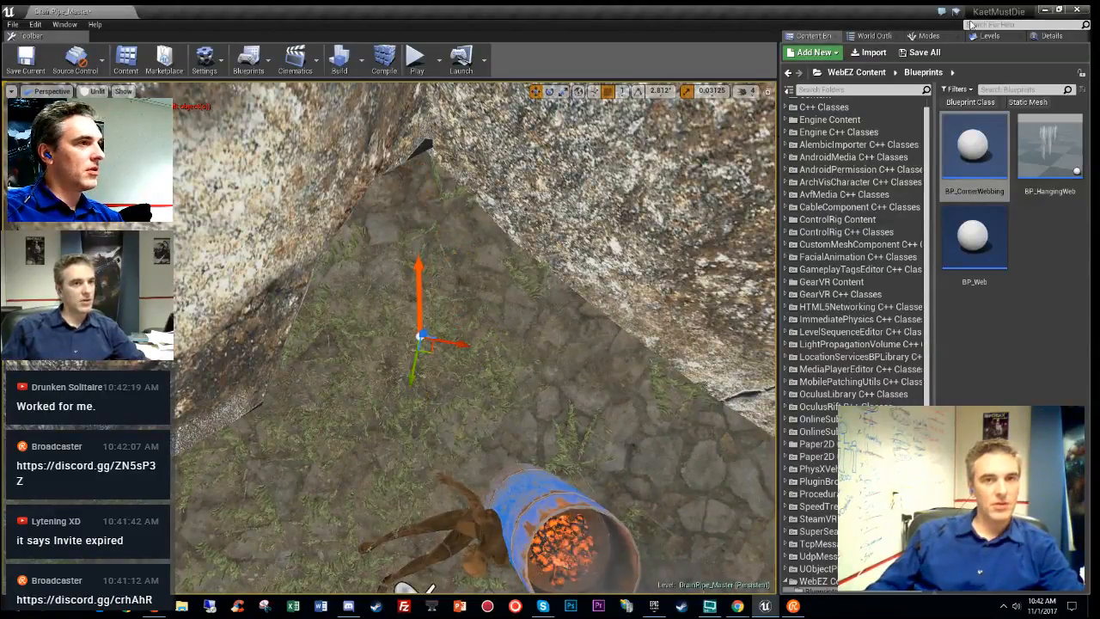
- Raise BP_CornerWebbing2's Max Distance through 200 and 300 to 400
{"action": "left_click", "coordinate": [1052, 35]}
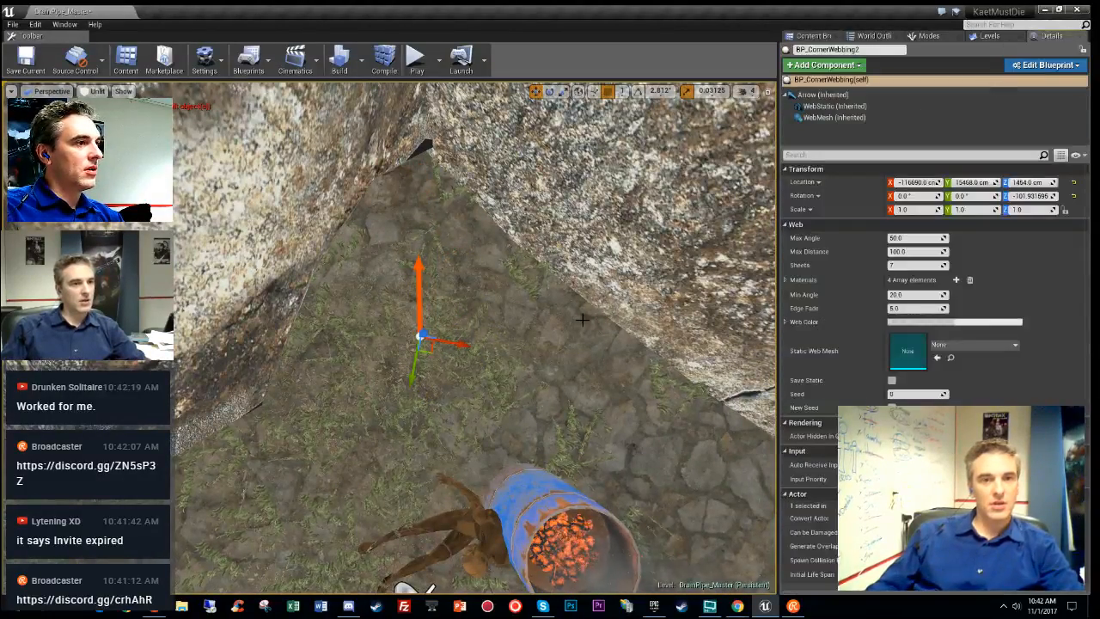
{"action": "left_click", "coordinate": [900, 251]}
{"action": "type", "text": "200"}
{"action": "key", "text": "Return"}
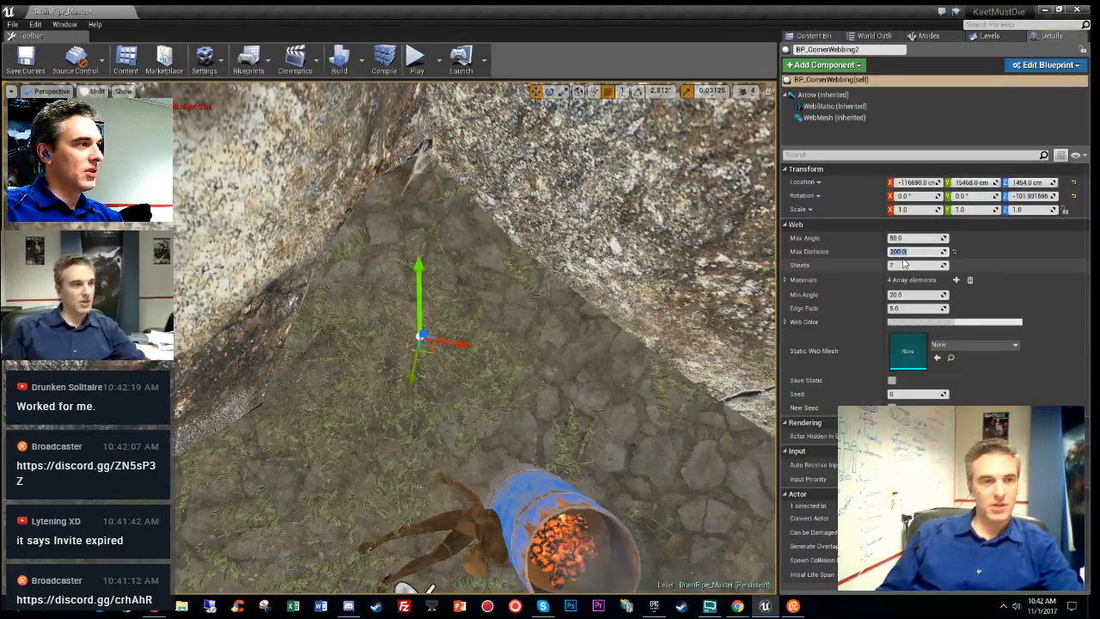
{"action": "type", "text": "300"}
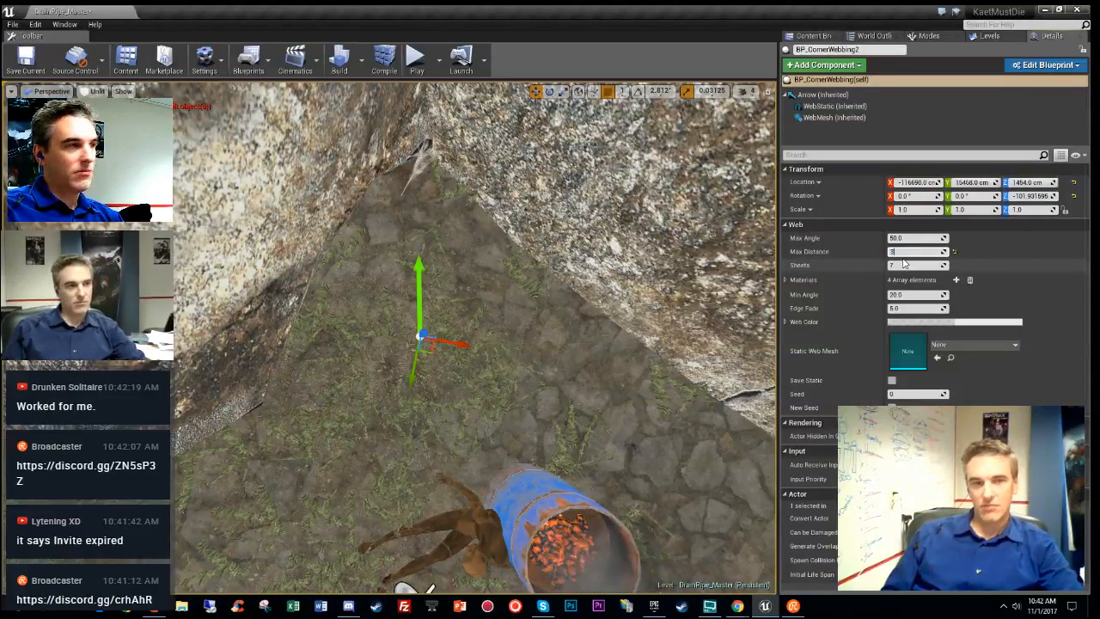
{"action": "key", "text": "Return"}
{"action": "type", "text": "400"}
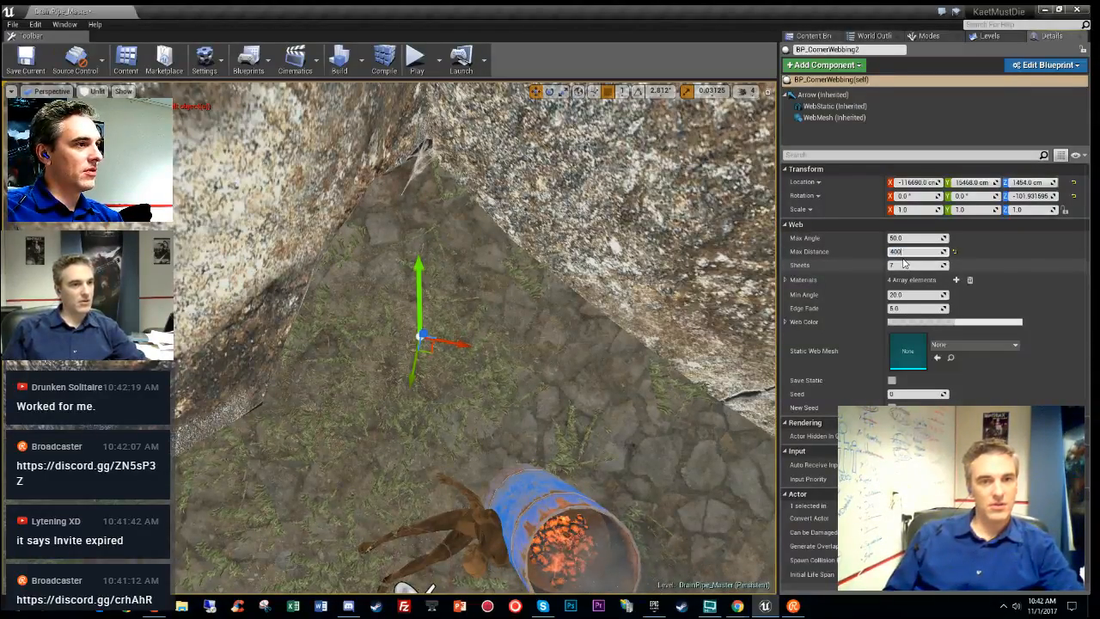
{"action": "key", "text": "Return"}
- Move BP_CornerWebbing2 into the rock corner and show editor helpers to check the web
{"action": "left_click_drag", "start_coordinate": [421, 336], "coordinate": [398, 584]}
{"action": "left_click_drag", "start_coordinate": [451, 560], "coordinate": [431, 545]}
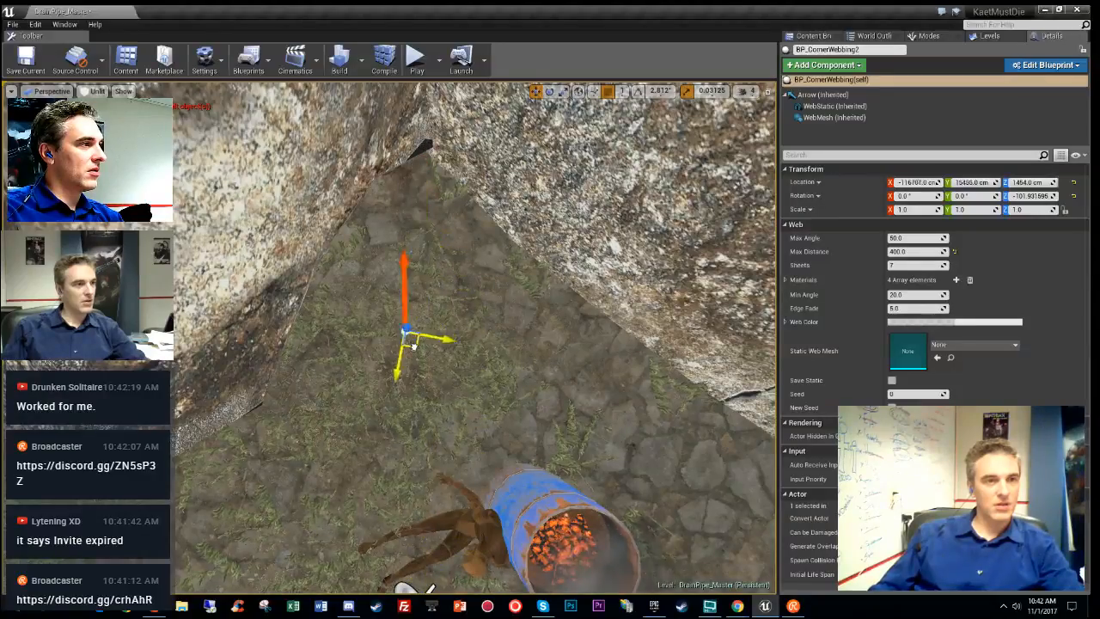
{"action": "left_click_drag", "start_coordinate": [413, 345], "coordinate": [417, 486]}
{"action": "right_click_drag", "start_coordinate": [423, 492], "coordinate": [387, 375]}
{"action": "key", "text": "g"}
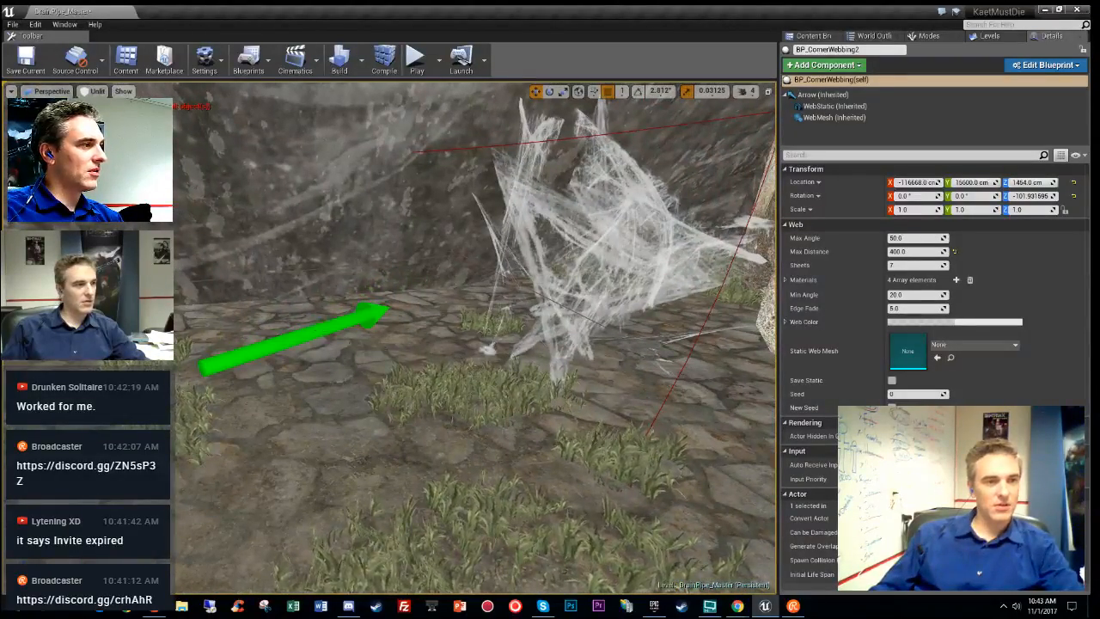
{"action": "left_click", "coordinate": [320, 330]}
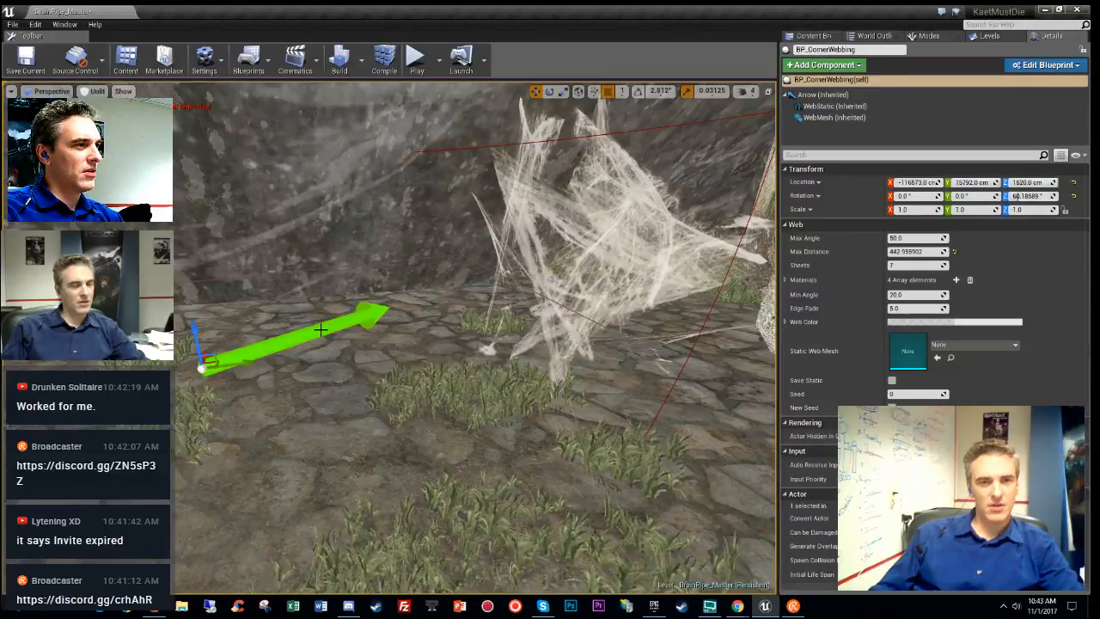
{"action": "right_click_drag", "start_coordinate": [475, 336], "coordinate": [656, 400]}
- Reselect BP_CornerWebbing2 and set its Max Distance to 500
{"action": "left_click", "coordinate": [523, 503]}
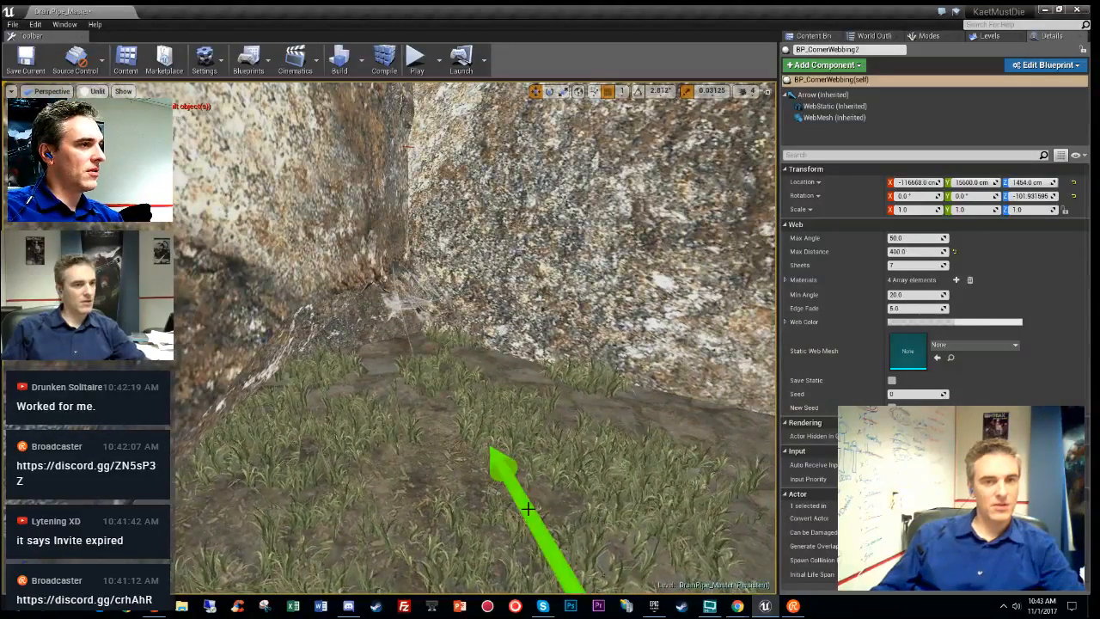
{"action": "left_click", "coordinate": [909, 252]}
{"action": "type", "text": "500"}
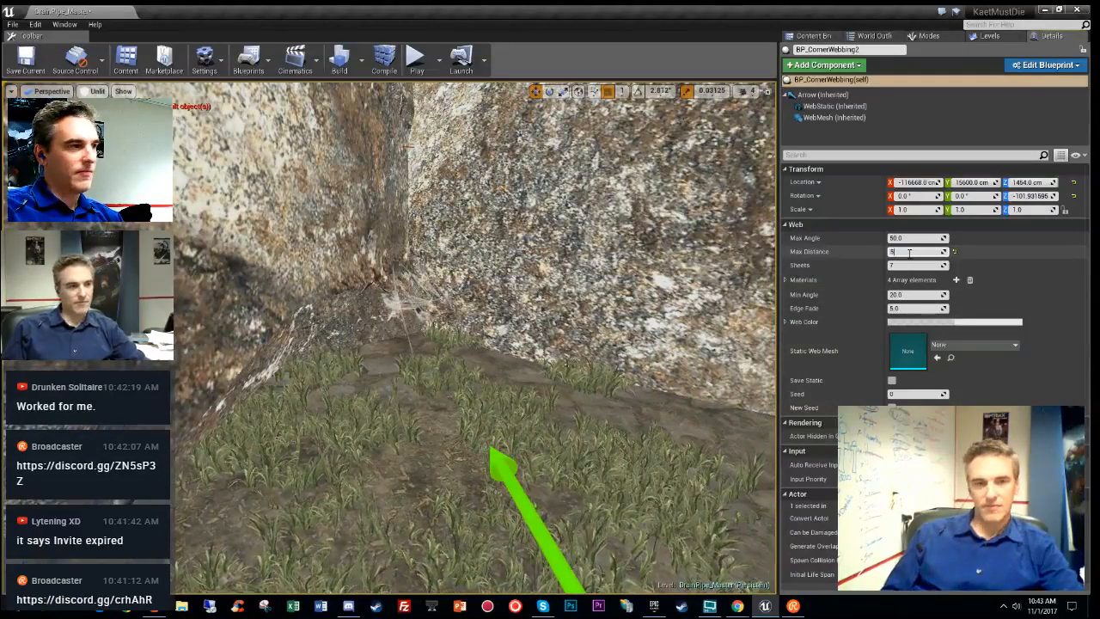
{"action": "key", "text": "Return"}
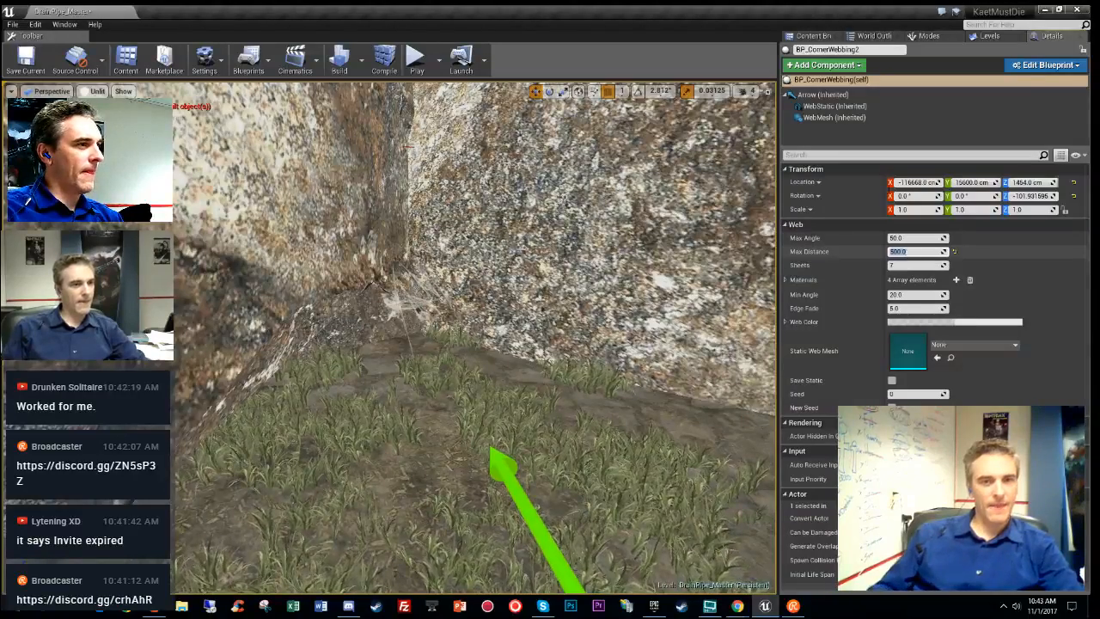
- Slide the web actor onto the rock wall and raise it to Y 15726, Z 1482
{"action": "right_click_drag", "start_coordinate": [602, 326], "coordinate": [435, 417]}
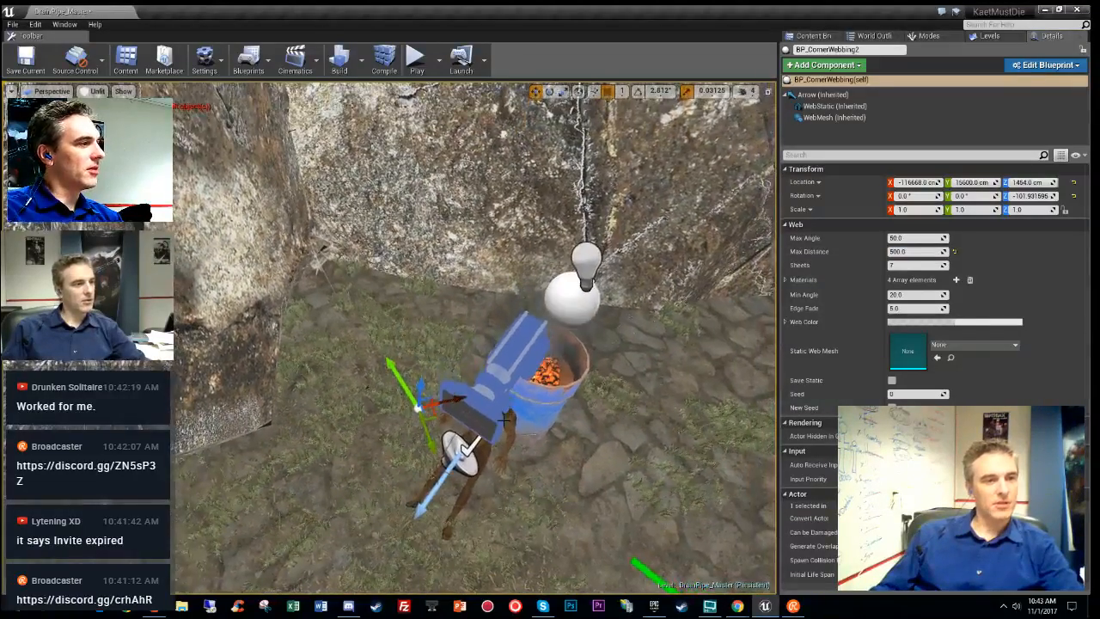
{"action": "left_click_drag", "start_coordinate": [438, 419], "coordinate": [502, 553]}
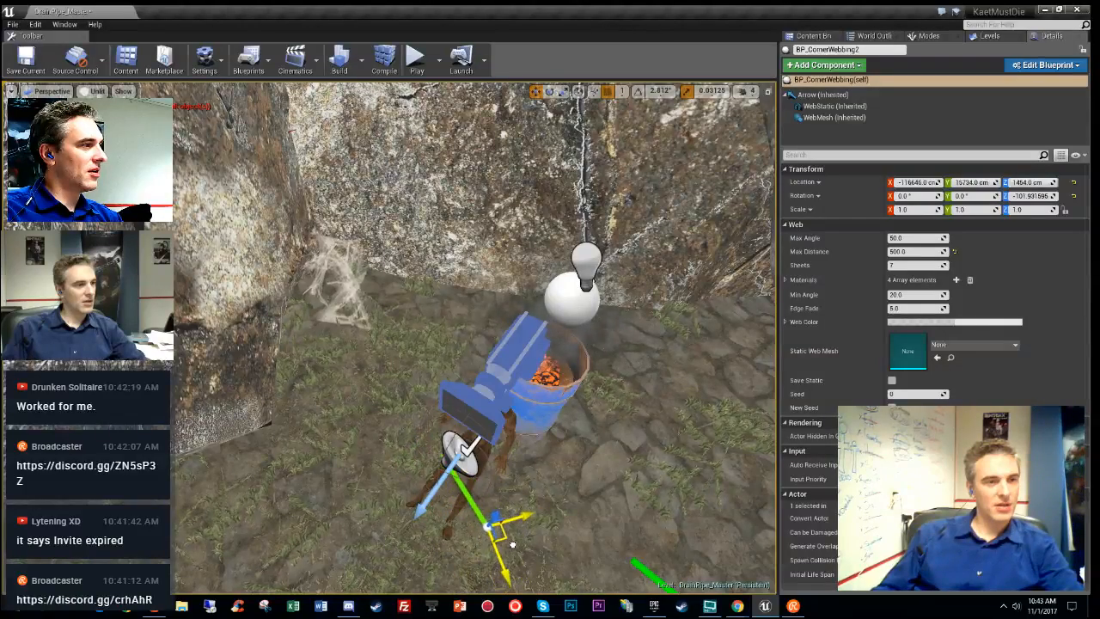
{"action": "right_click_drag", "start_coordinate": [504, 537], "coordinate": [416, 402]}
{"action": "mouse_move", "coordinate": [430, 414]}
{"action": "left_mouse_down"}
{"action": "mouse_move", "coordinate": [427, 360]}
{"action": "mouse_move", "coordinate": [422, 404]}
{"action": "left_mouse_up"}
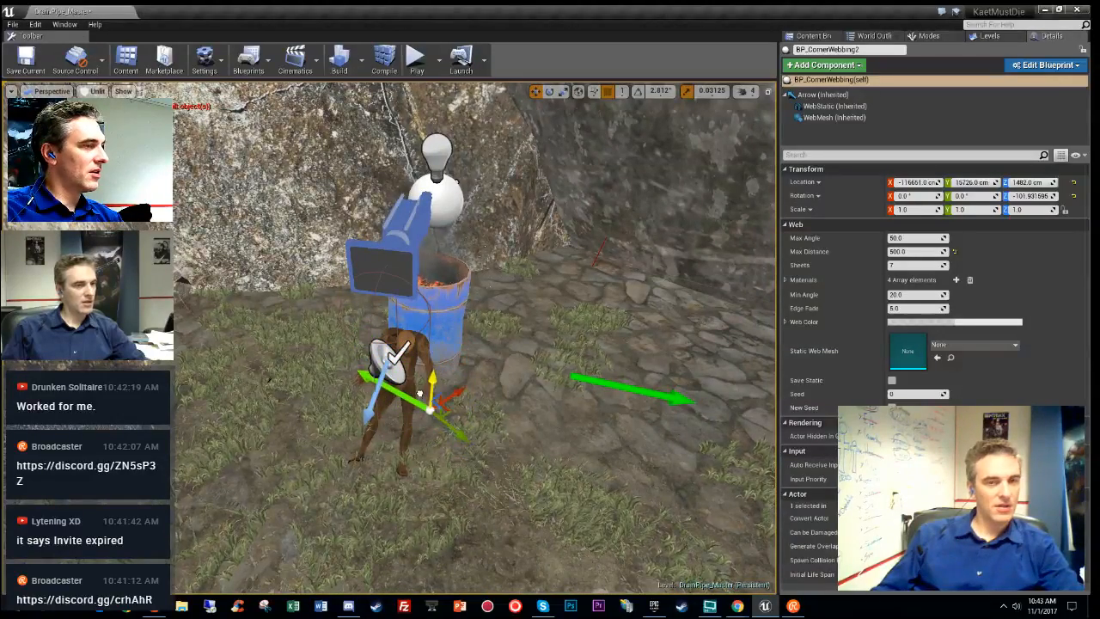
- Give BP_CornerWebbing2 20 sheets and inspect the denser web up close
{"action": "left_click", "coordinate": [922, 268]}
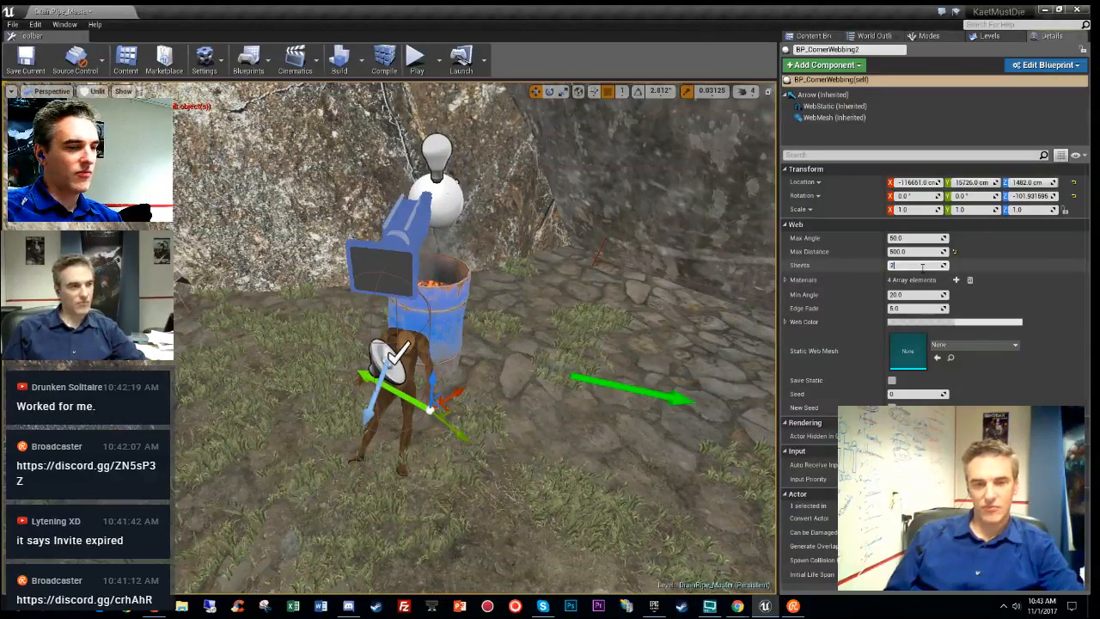
{"action": "type", "text": "20"}
{"action": "key", "text": "Return"}
{"action": "mouse_move", "coordinate": [601, 283]}
{"action": "right_mouse_down"}
{"action": "mouse_move", "coordinate": [481, 283]}
{"action": "mouse_move", "coordinate": [606, 296]}
{"action": "right_mouse_up"}
{"action": "key", "text": "w"}
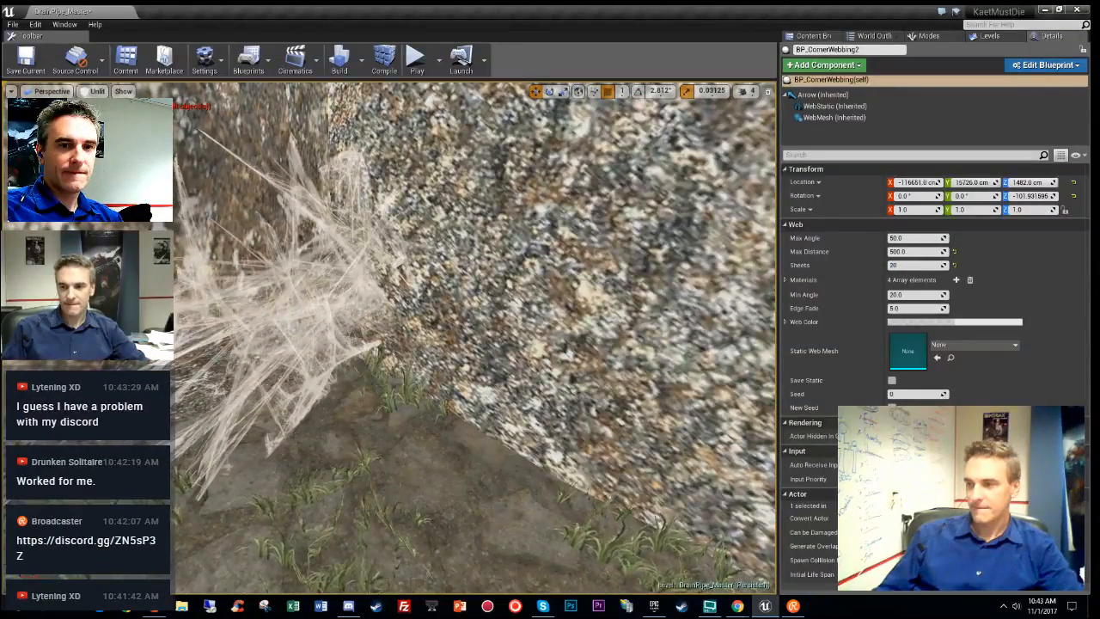
{"action": "key", "text": "s"}
{"action": "right_click_drag", "start_coordinate": [481, 335], "coordinate": [660, 421]}
{"action": "key", "text": "w"}
{"action": "key", "text": "w"}
{"action": "key", "text": "s"}
{"action": "key", "text": "s"}
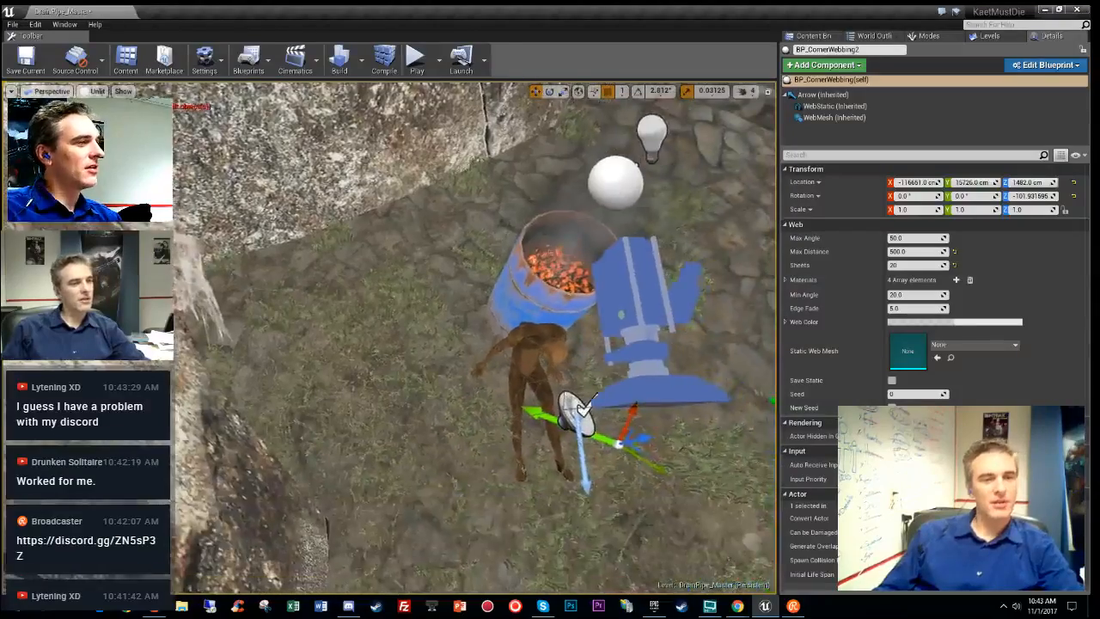
- Turn the web actor slightly and shift it along Y into the other rock corner
{"action": "key", "text": "e"}
{"action": "left_click_drag", "start_coordinate": [587, 492], "coordinate": [593, 495]}
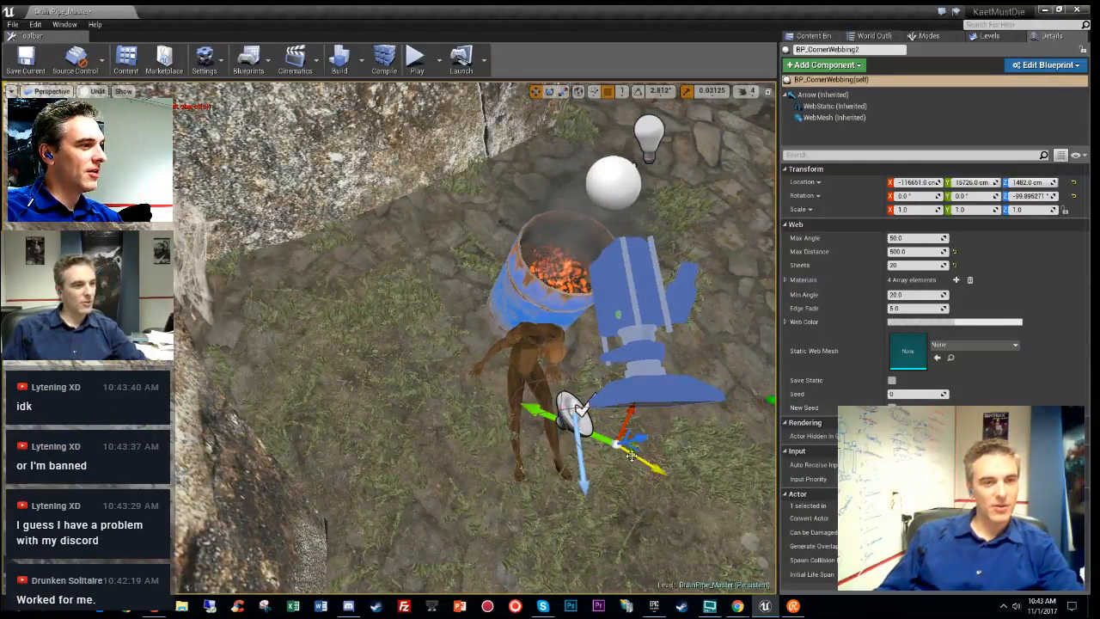
{"action": "left_click_drag", "start_coordinate": [709, 474], "coordinate": [752, 496]}
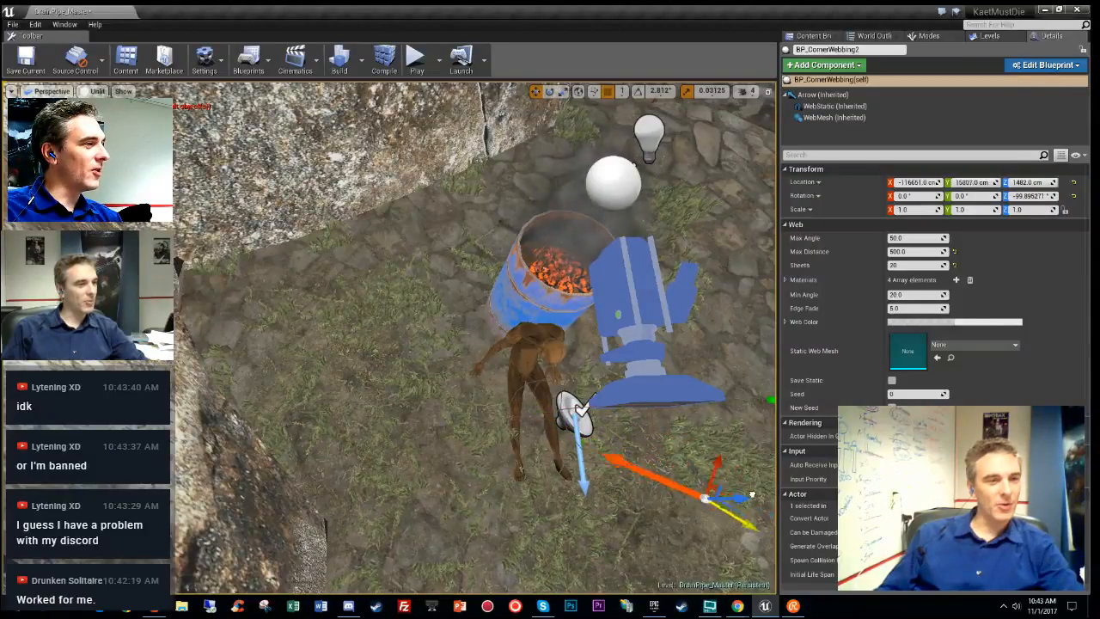
{"action": "left_click_drag", "start_coordinate": [389, 383], "coordinate": [564, 428]}
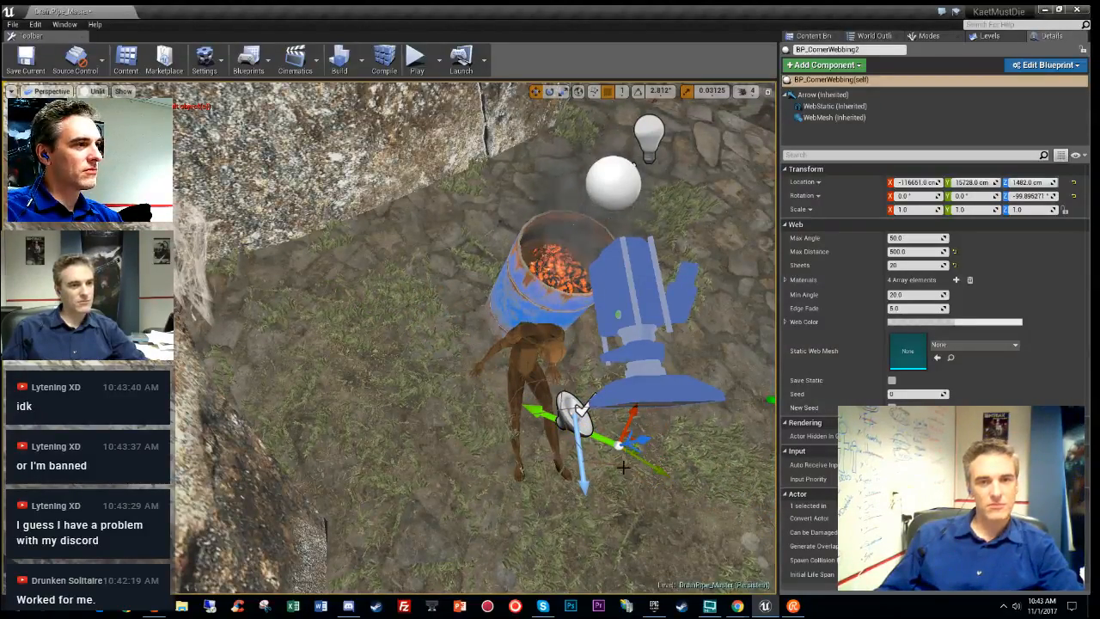
{"action": "right_click_drag", "start_coordinate": [623, 467], "coordinate": [374, 383]}
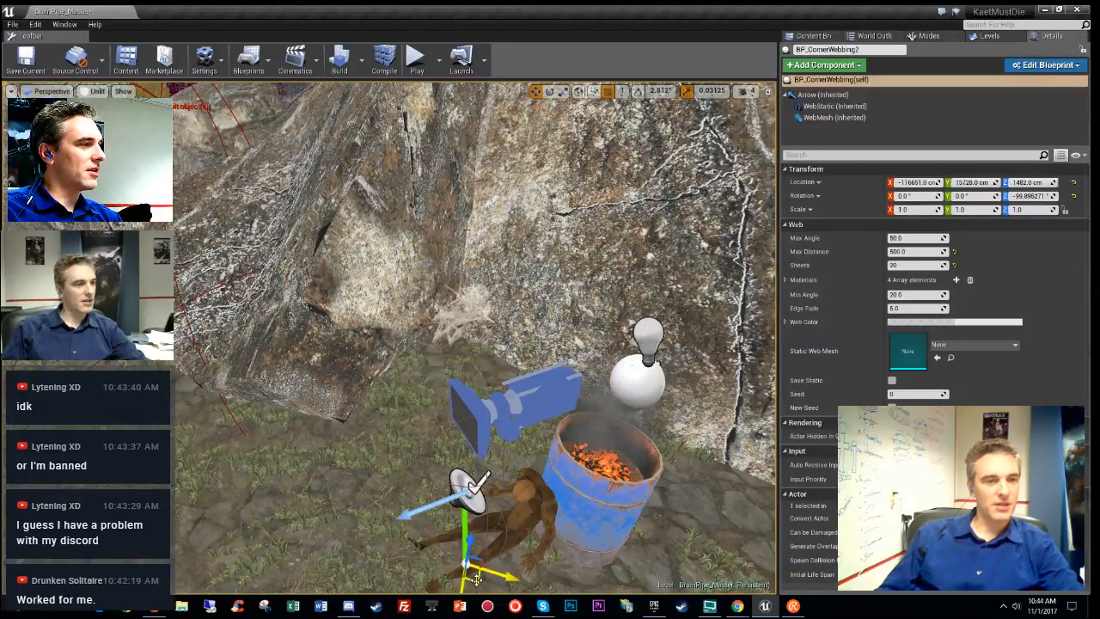
{"action": "left_click_drag", "start_coordinate": [187, 567], "coordinate": [21, 563]}
{"action": "right_click_drag", "start_coordinate": [370, 387], "coordinate": [472, 374]}
- Rotate the web to about -72° on Z to fill the corner, then view it lit
{"action": "key", "text": "e"}
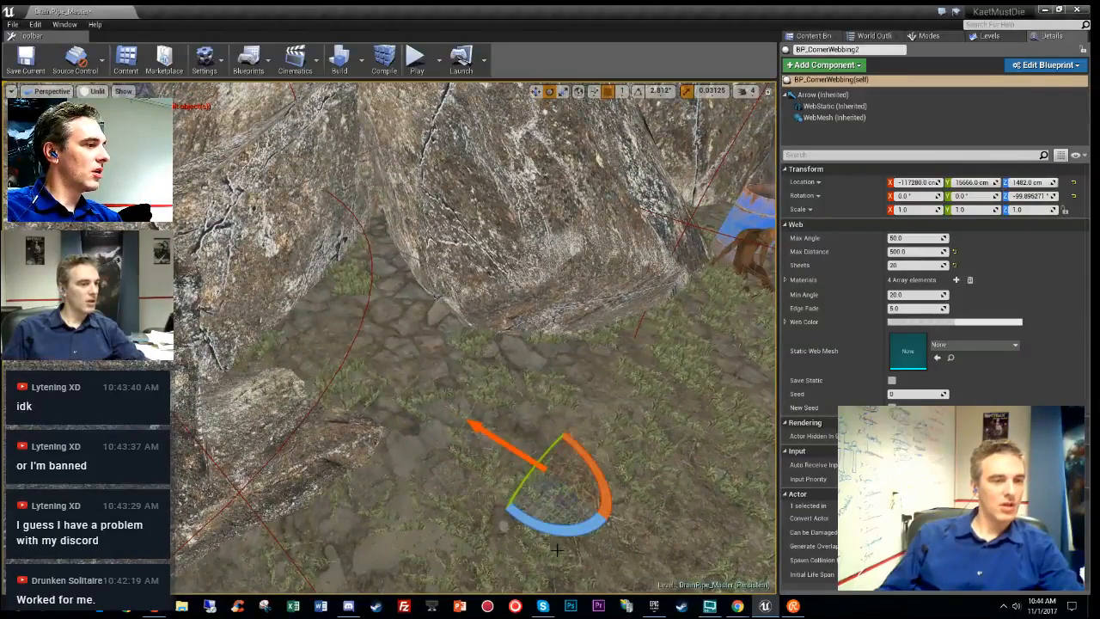
{"action": "left_click_drag", "start_coordinate": [559, 525], "coordinate": [541, 523]}
{"action": "mouse_move", "coordinate": [582, 436]}
{"action": "left_mouse_down"}
{"action": "mouse_move", "coordinate": [602, 436]}
{"action": "mouse_move", "coordinate": [583, 434]}
{"action": "left_mouse_up"}
{"action": "right_click_drag", "start_coordinate": [583, 435], "coordinate": [456, 370]}
{"action": "key", "text": "w"}
{"action": "key", "text": "w"}
{"action": "key", "text": "s"}
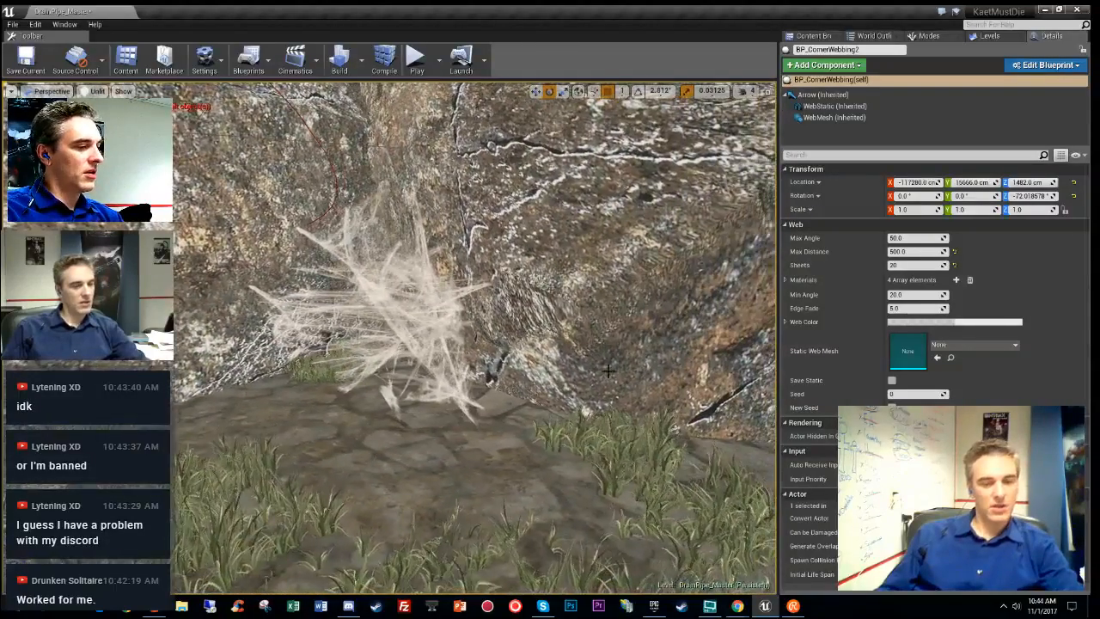
{"action": "key", "text": "alt+4"}
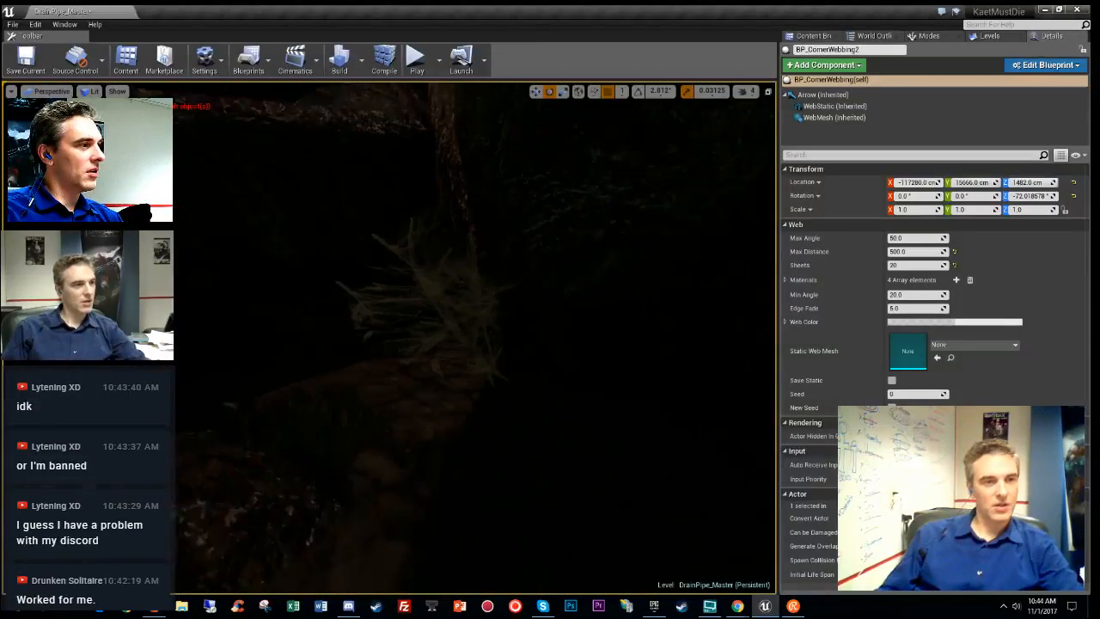
- Fly around the lit scene and nudge BP_CornerWebbing2's Z rotation to about -69.3°
{"action": "right_click_drag", "start_coordinate": [455, 370], "coordinate": [507, 391]}
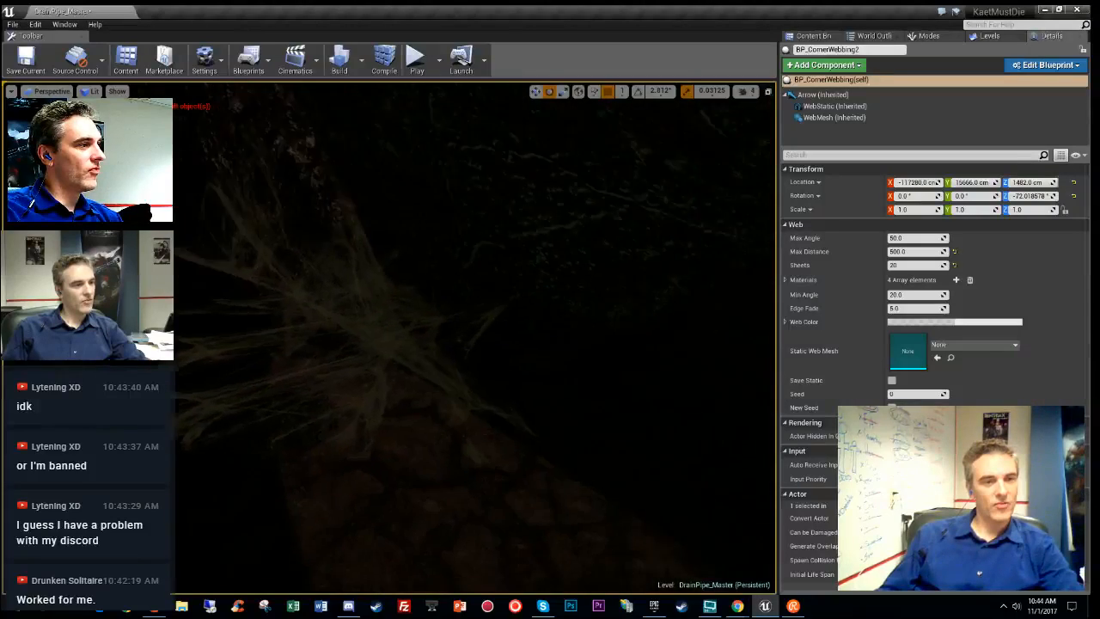
{"action": "right_click_drag", "start_coordinate": [482, 344], "coordinate": [258, 352]}
{"action": "key", "text": "w"}
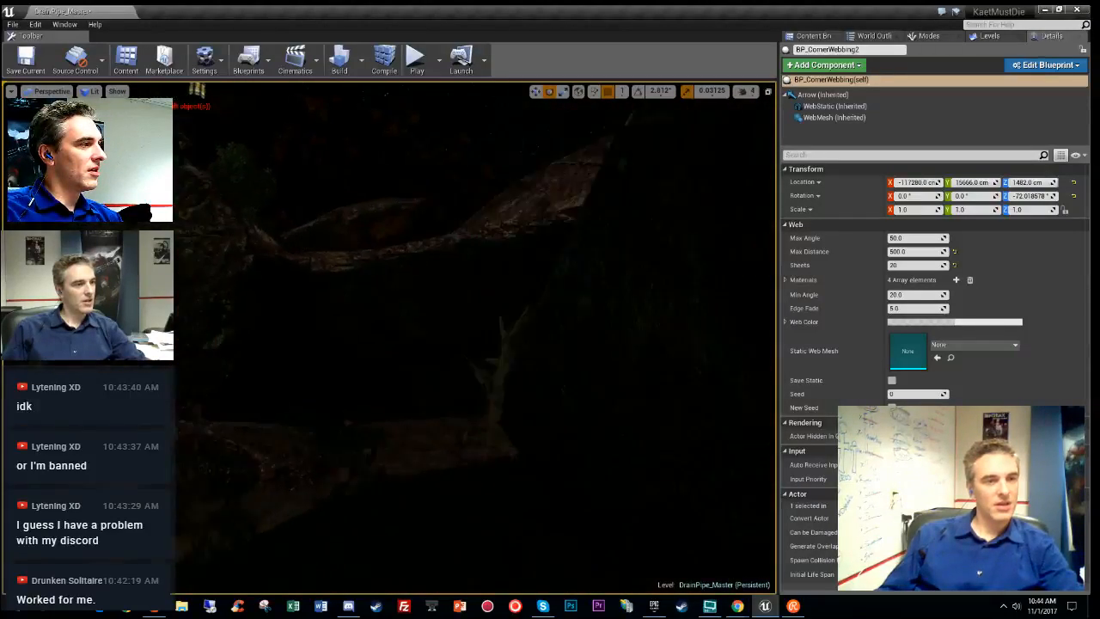
{"action": "right_click_drag", "start_coordinate": [387, 343], "coordinate": [399, 404]}
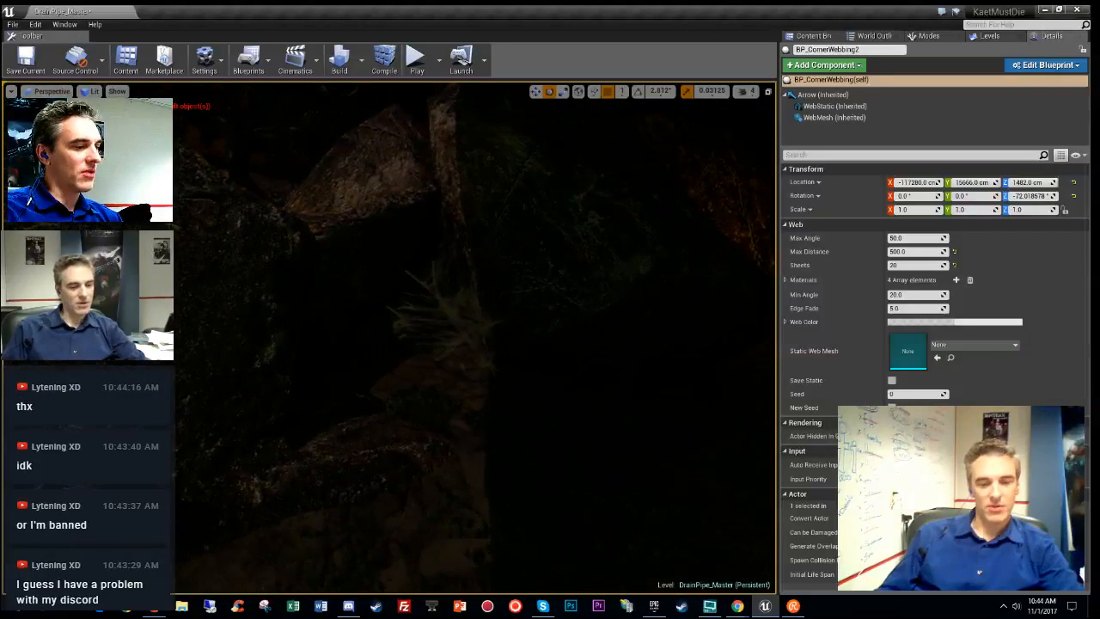
{"action": "right_click_drag", "start_coordinate": [399, 344], "coordinate": [499, 372]}
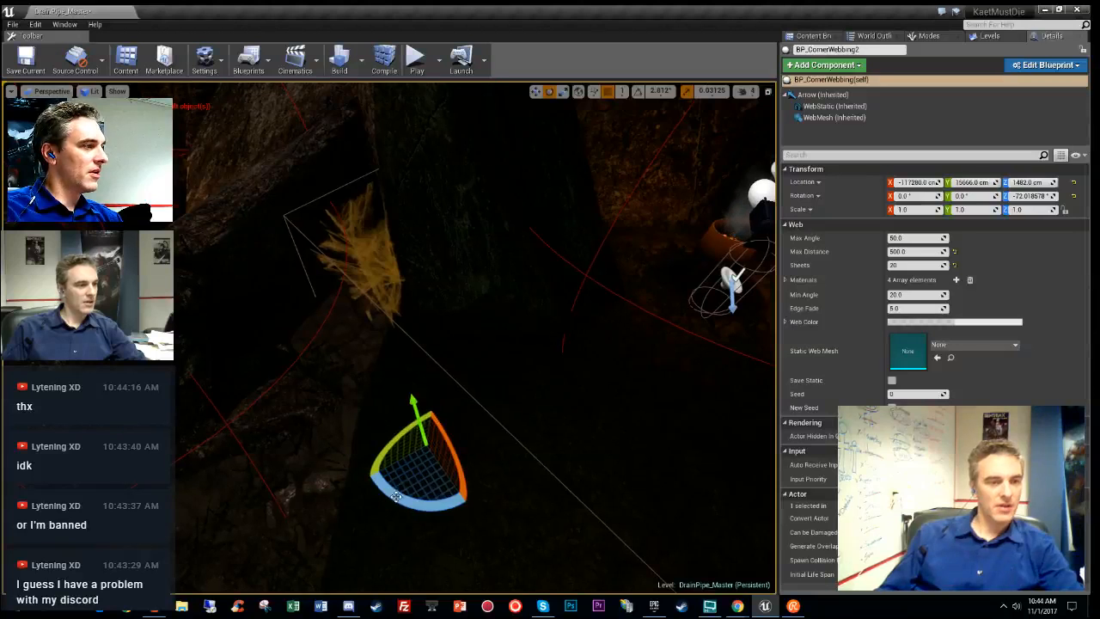
{"action": "mouse_move", "coordinate": [404, 503]}
{"action": "left_mouse_down"}
{"action": "mouse_move", "coordinate": [481, 400]}
{"action": "mouse_move", "coordinate": [483, 418]}
{"action": "mouse_move", "coordinate": [370, 478]}
{"action": "mouse_move", "coordinate": [394, 490]}
{"action": "left_mouse_up"}
{"action": "right_click_drag", "start_coordinate": [587, 393], "coordinate": [608, 368]}
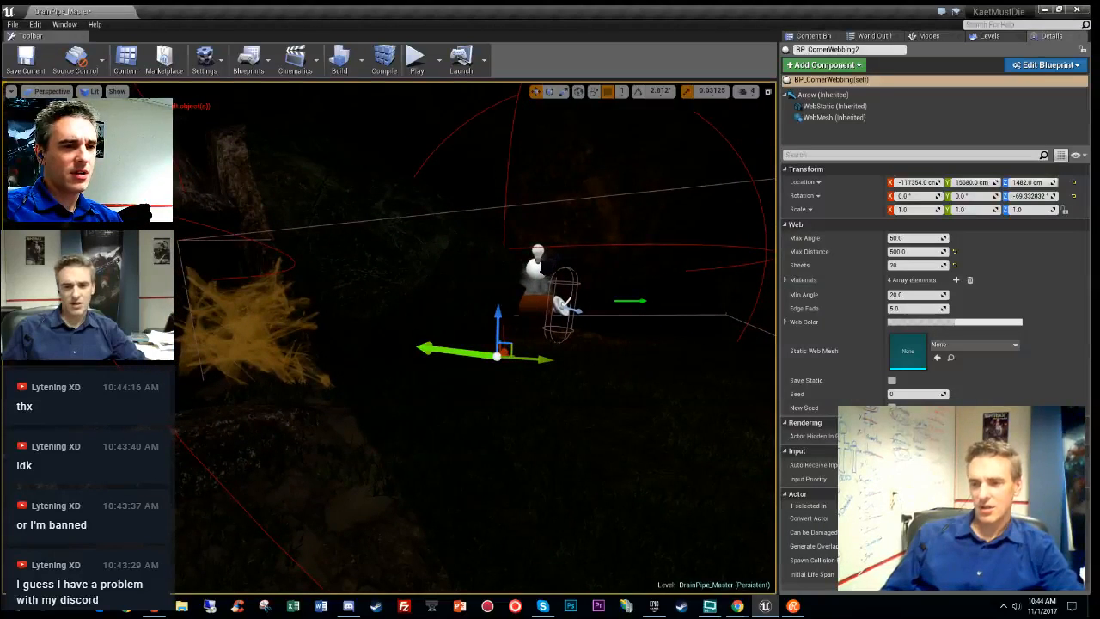
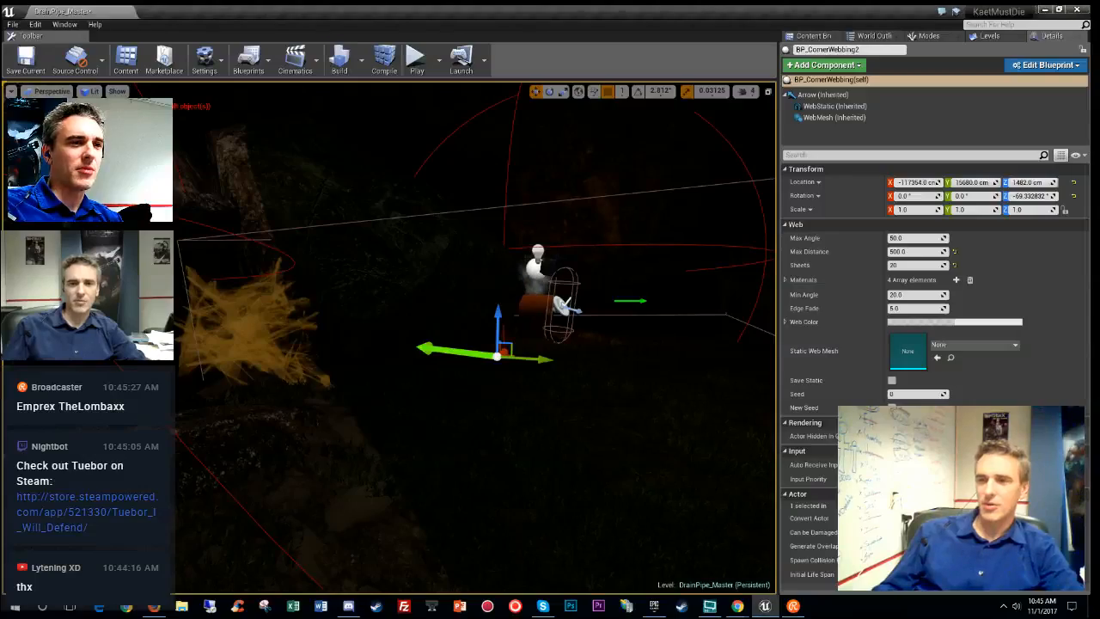
- Fly to the rocky corner holding the placed web and switch the viewport to Unlit (Alt+3)
{"action": "right_click_drag", "start_coordinate": [535, 399], "coordinate": [534, 399]}
{"action": "right_click_drag", "start_coordinate": [418, 582], "coordinate": [418, 582]}
{"action": "key", "text": "alt+3"}
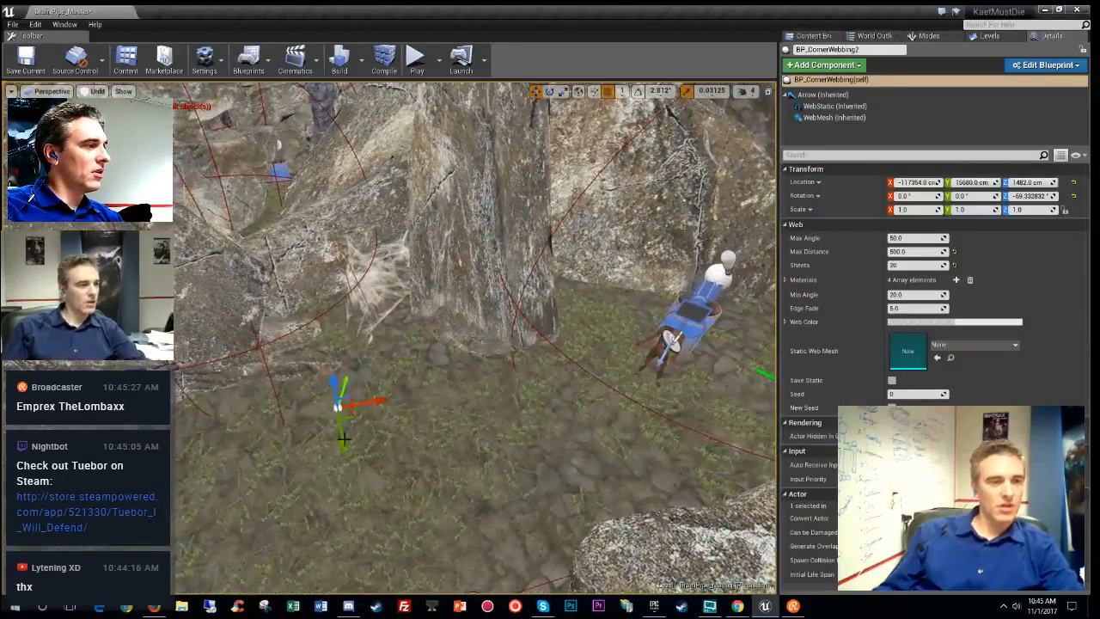
- Make MiresDen_MountainSegment_Checkpoint_06 the current level and move the selected corner web into it
{"action": "left_click", "coordinate": [985, 35]}
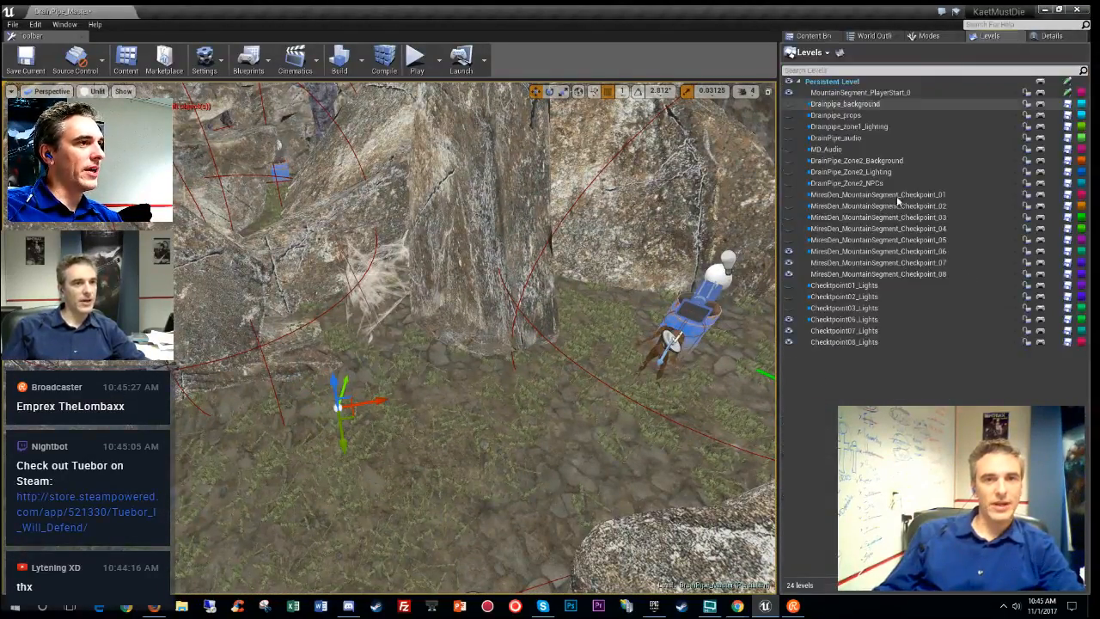
{"action": "double_click", "coordinate": [886, 251]}
{"action": "right_click_drag", "start_coordinate": [459, 395], "coordinate": [459, 395]}
{"action": "right_click", "coordinate": [452, 395]}
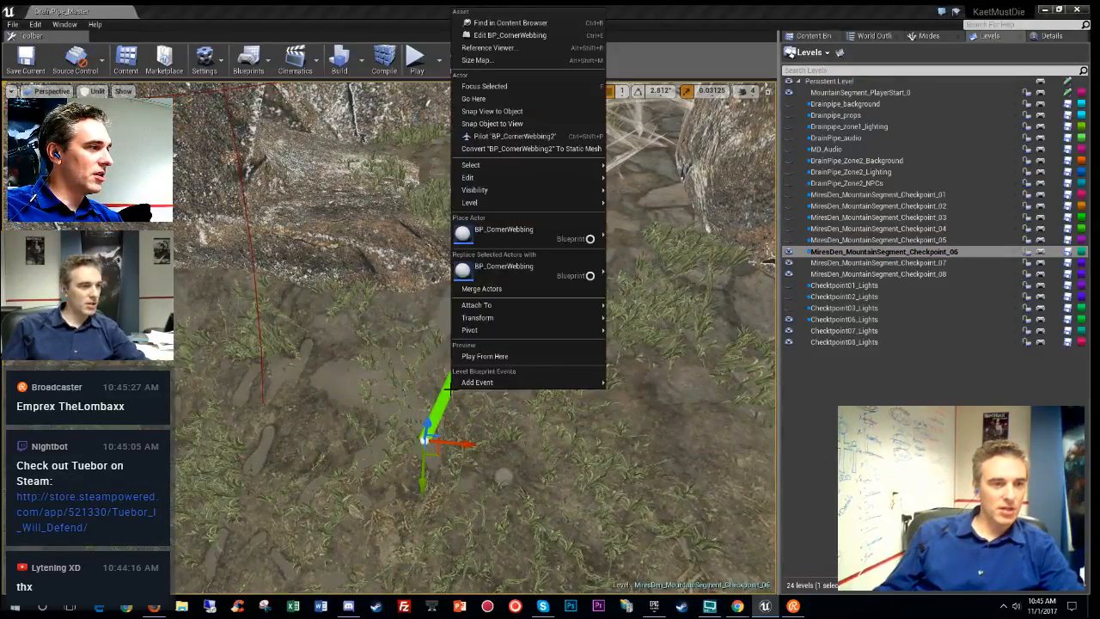
{"action": "mouse_move", "coordinate": [510, 208]}
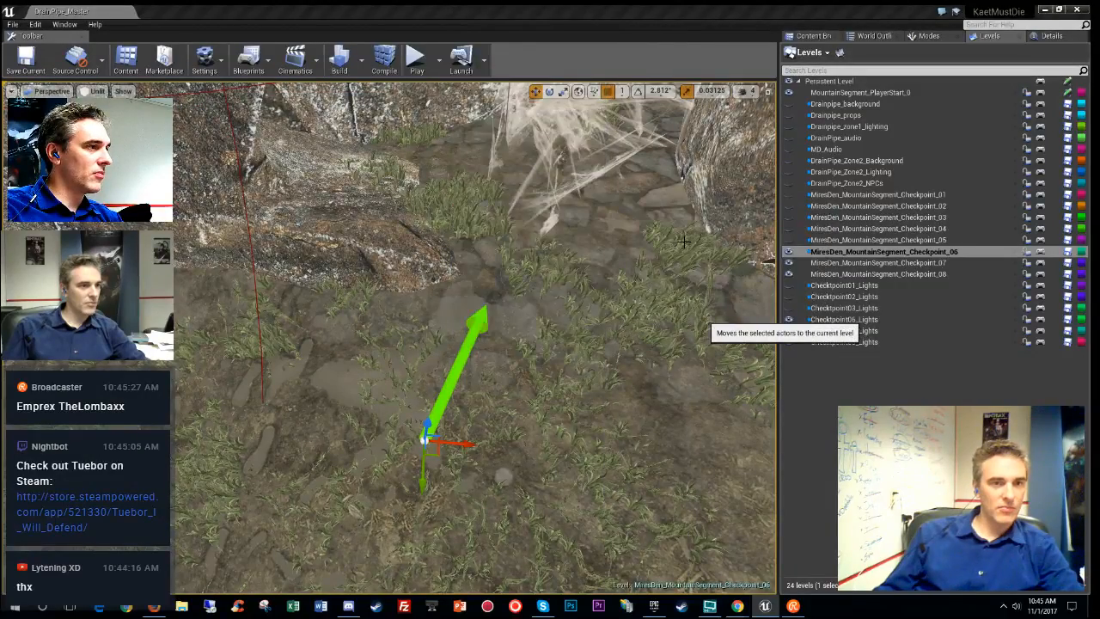
{"action": "left_click", "coordinate": [679, 229]}
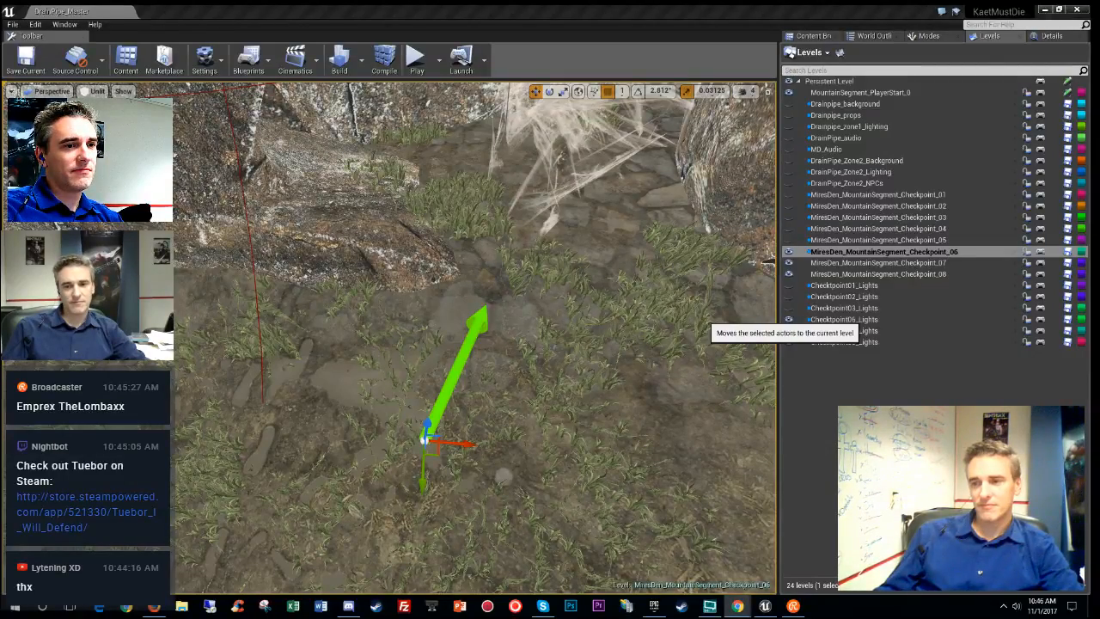
{"action": "left_click", "coordinate": [657, 319]}
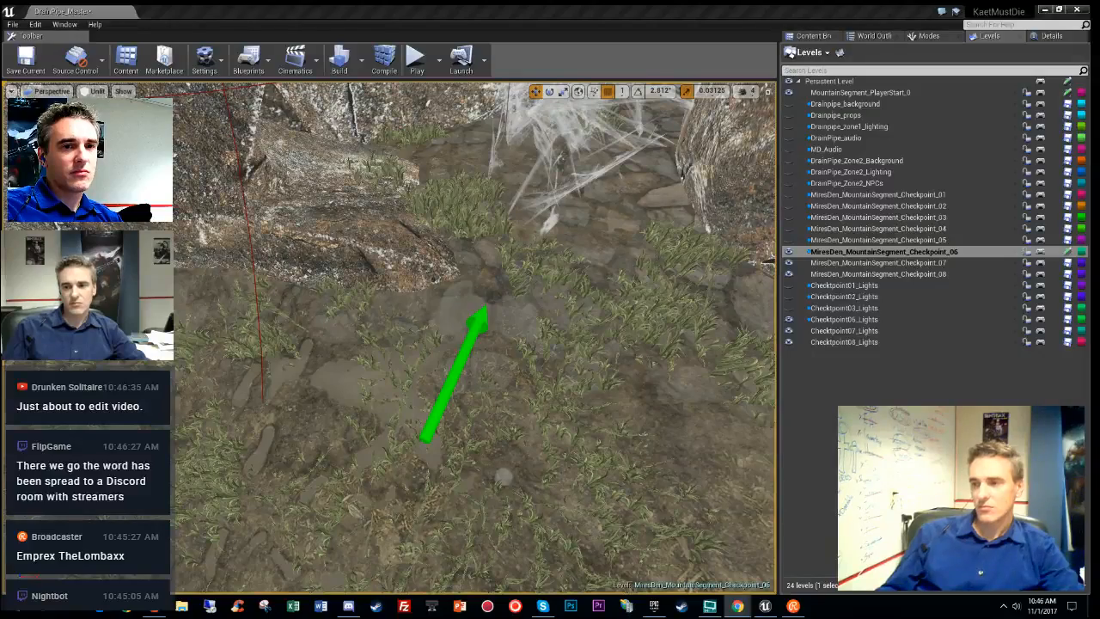
- Select the second corner web near the green arrow and move it to Checkpoint_06
{"action": "right_click_drag", "start_coordinate": [595, 319], "coordinate": [623, 273]}
{"action": "key", "text": "s"}
{"action": "key", "text": "w"}
{"action": "mouse_move", "coordinate": [427, 282]}
{"action": "right_mouse_down"}
{"action": "mouse_move", "coordinate": [427, 331]}
{"action": "mouse_move", "coordinate": [428, 282]}
{"action": "right_mouse_up"}
{"action": "left_click", "coordinate": [428, 282]}
{"action": "right_click", "coordinate": [423, 284]}
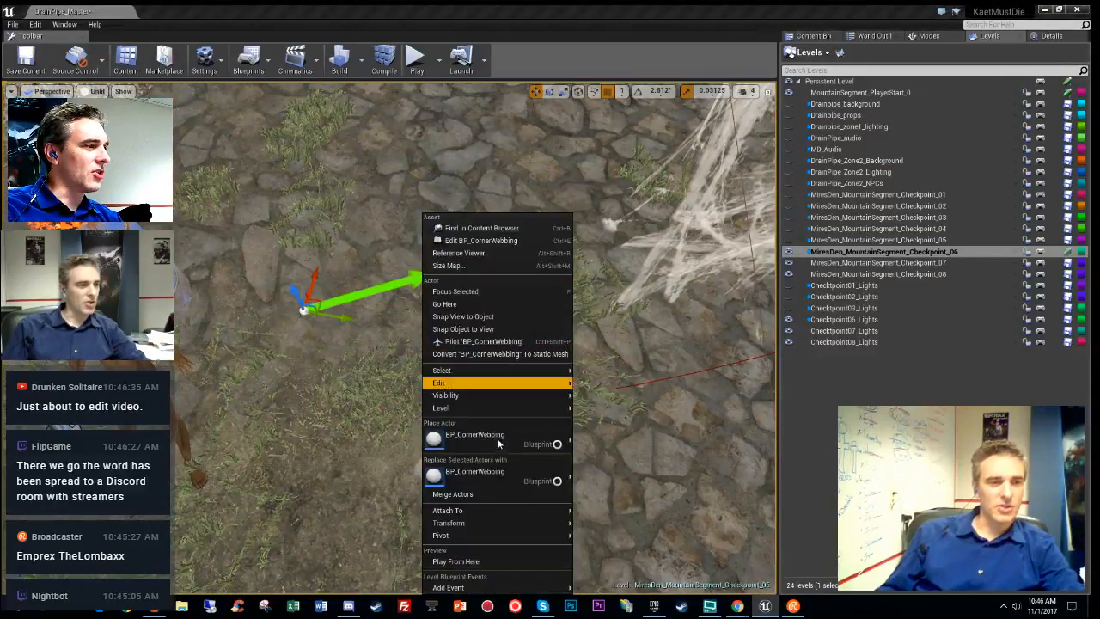
{"action": "mouse_move", "coordinate": [479, 408]}
{"action": "left_click", "coordinate": [618, 430]}
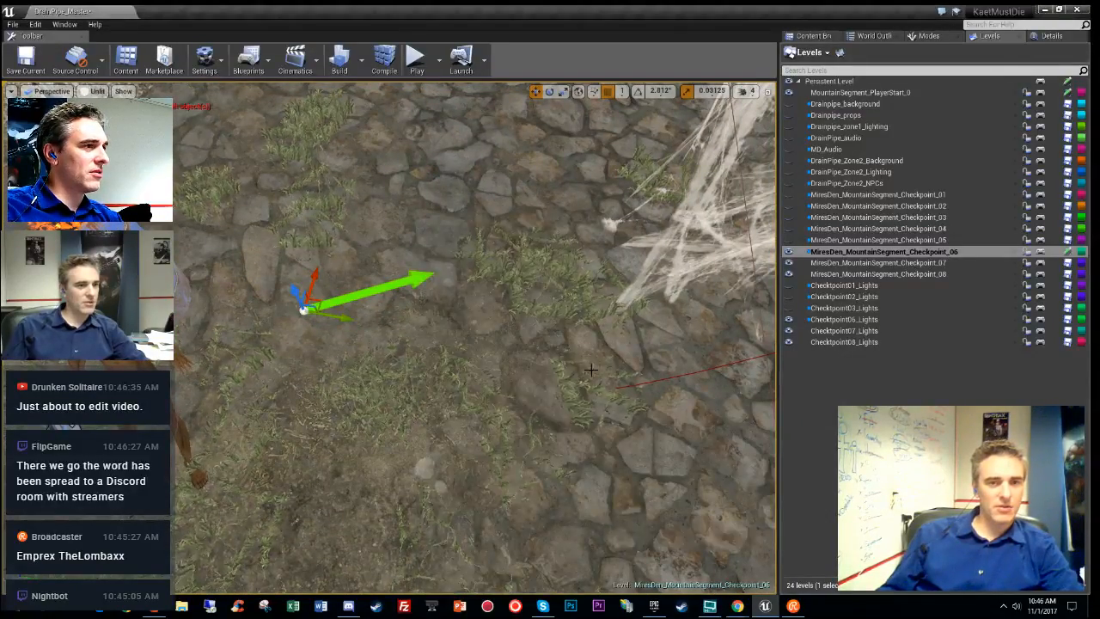
- Set the web's Sheets to 12 in Details
{"action": "right_click_drag", "start_coordinate": [618, 430], "coordinate": [473, 455]}
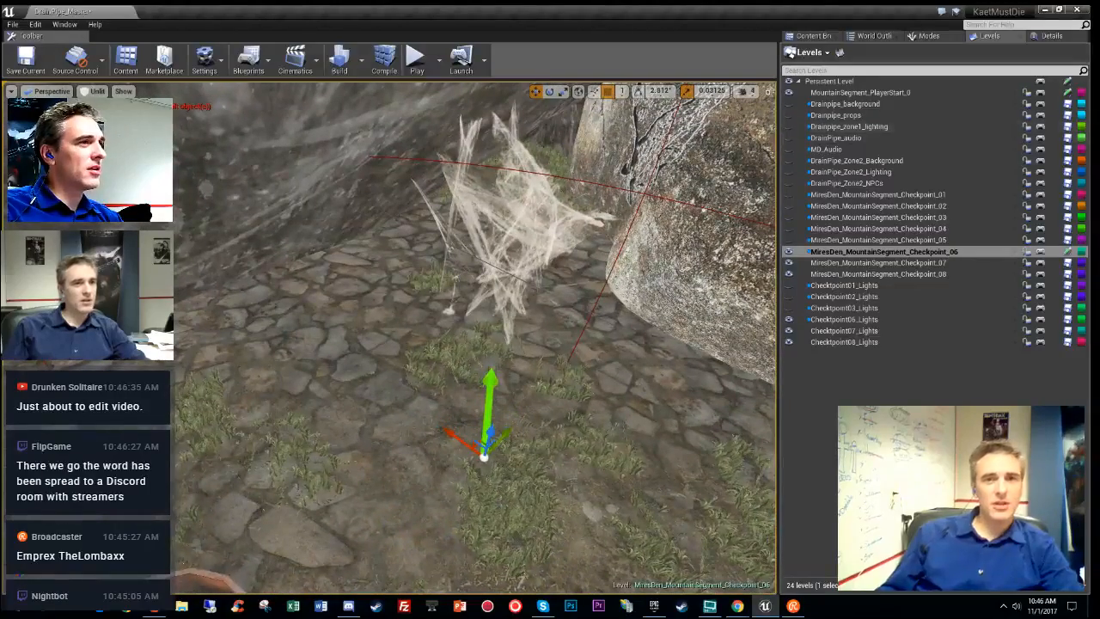
{"action": "left_click", "coordinate": [1050, 36]}
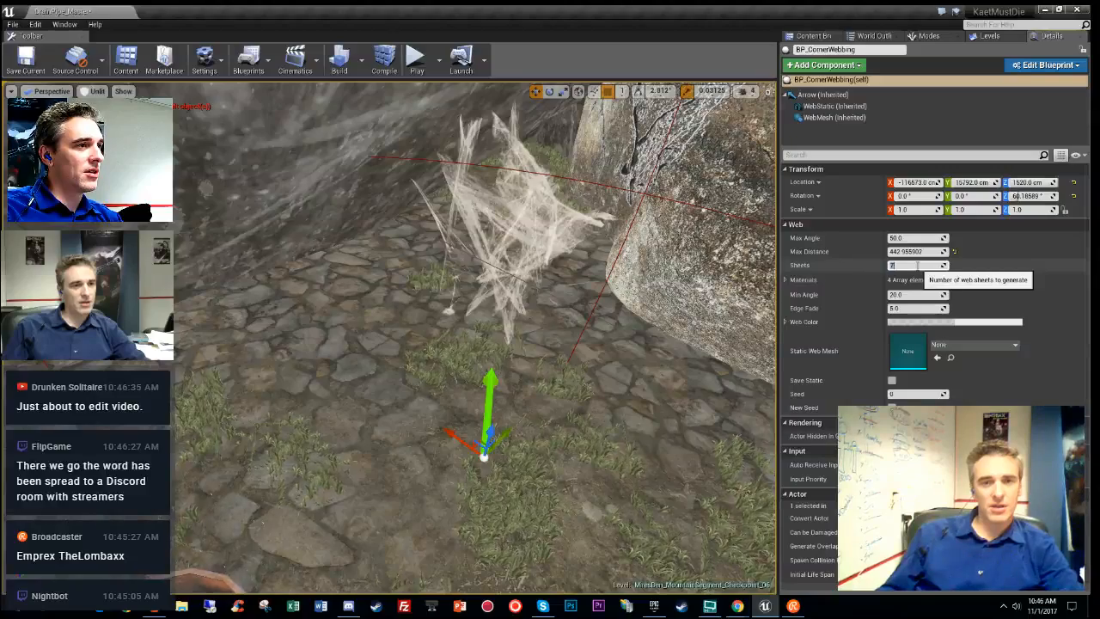
{"action": "type", "text": "12"}
{"action": "key", "text": "Return"}
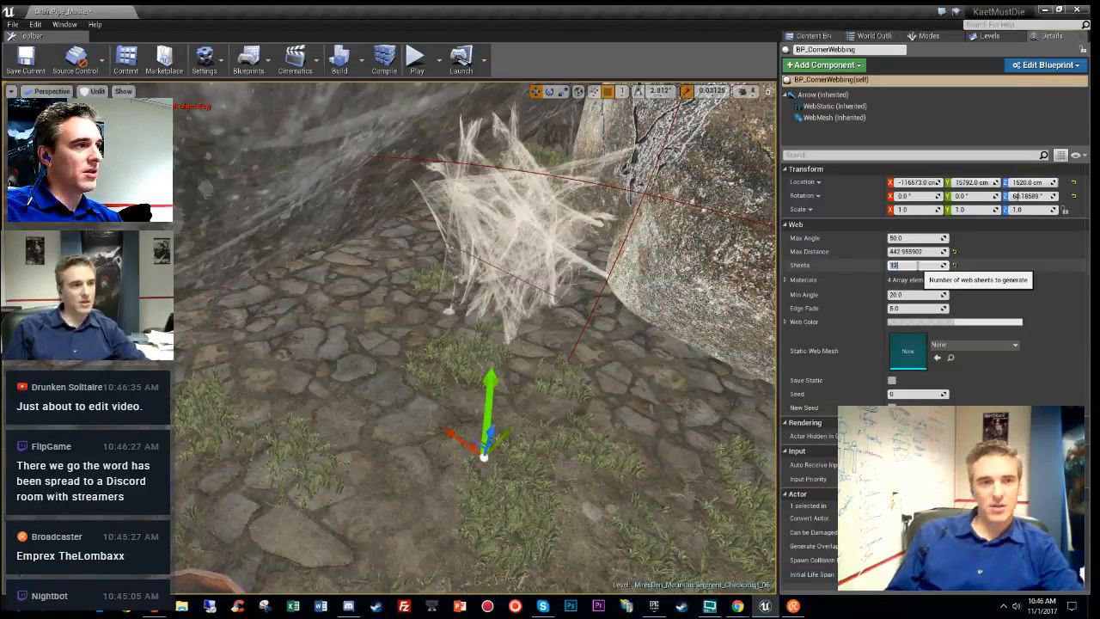
- Raise the web slightly along Z and fly in low to inspect it
{"action": "right_click_drag", "start_coordinate": [550, 289], "coordinate": [606, 215]}
{"action": "key", "text": "w"}
{"action": "key", "text": "s"}
{"action": "right_click_drag", "start_coordinate": [391, 362], "coordinate": [391, 421]}
{"action": "key", "text": "w"}
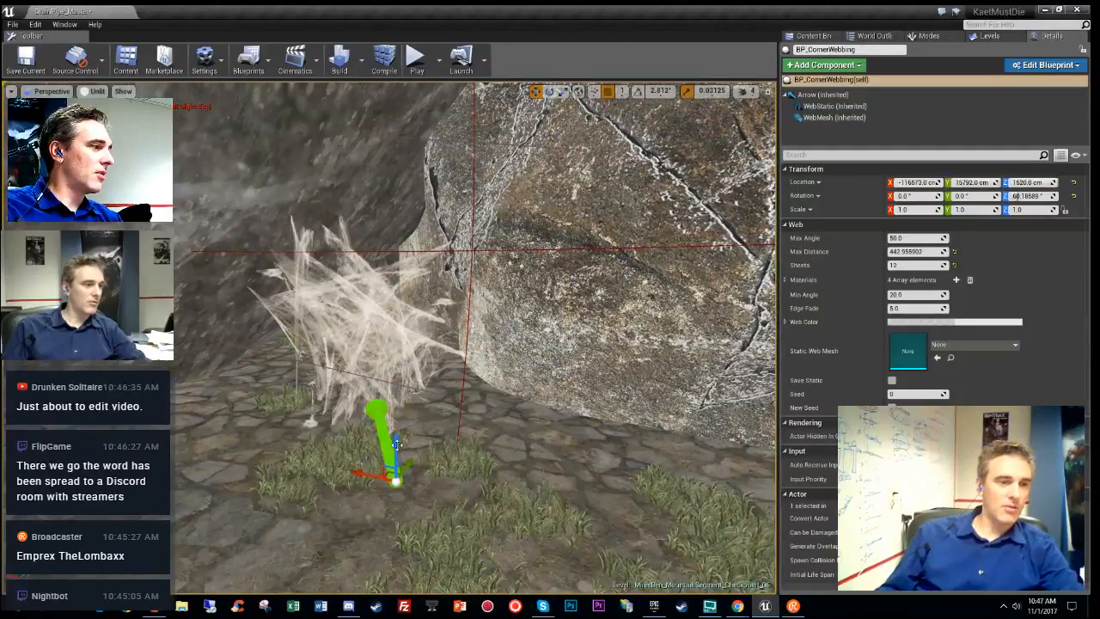
{"action": "left_click_drag", "start_coordinate": [393, 442], "coordinate": [392, 427]}
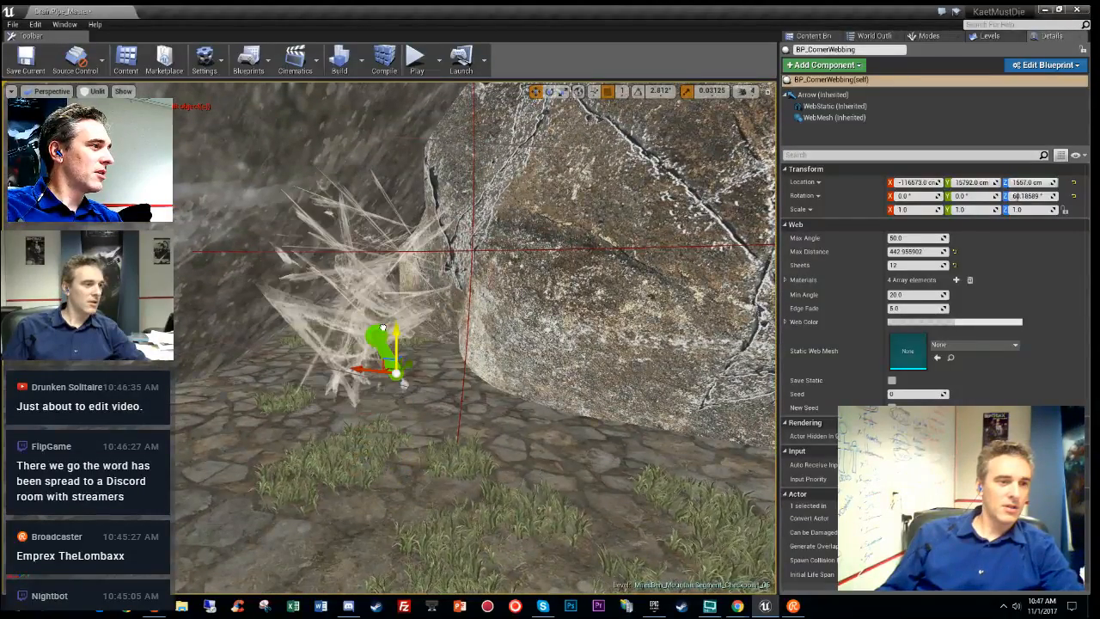
{"action": "key", "text": "w"}
{"action": "right_click_drag", "start_coordinate": [383, 327], "coordinate": [240, 395]}
{"action": "key", "text": "w"}
{"action": "key", "text": "w"}
{"action": "key", "text": "w"}
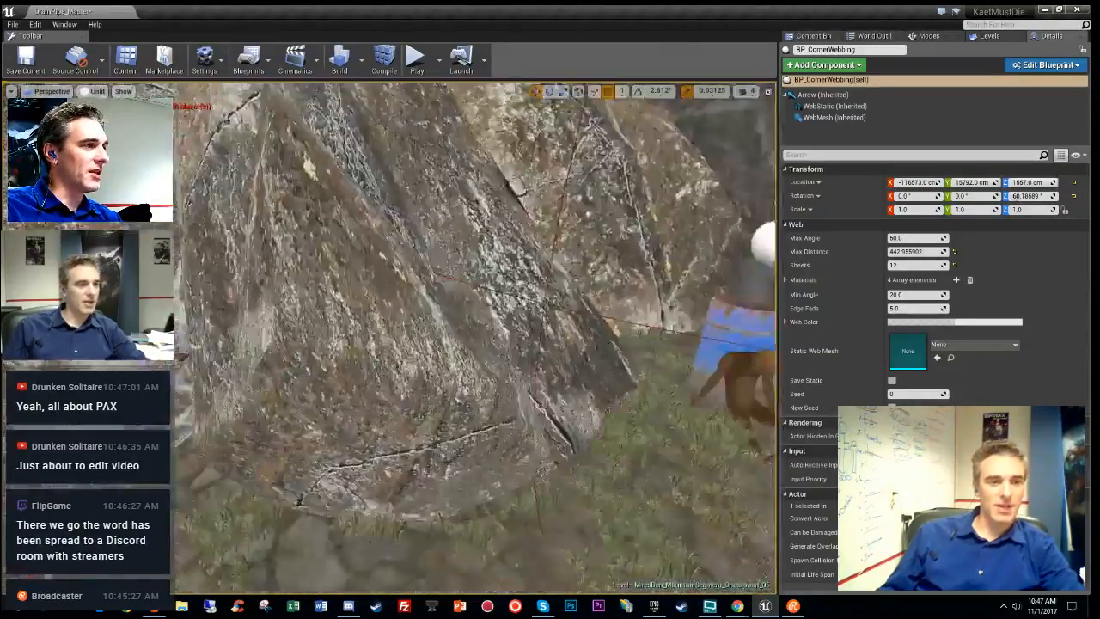
{"action": "right_click_drag", "start_coordinate": [343, 395], "coordinate": [258, 396]}
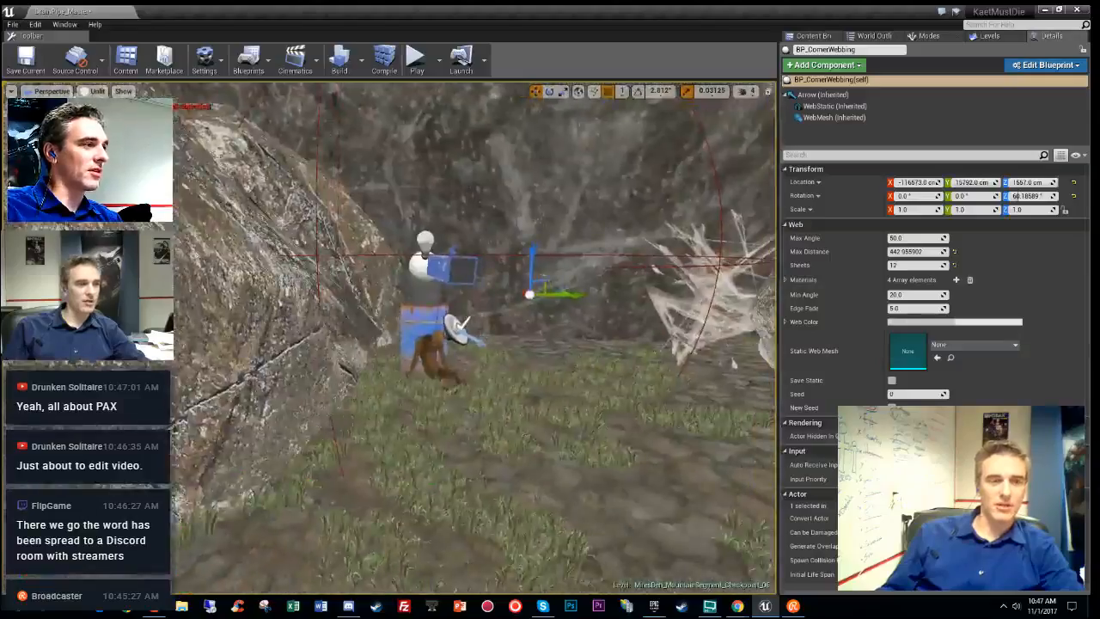
{"action": "right_click_drag", "start_coordinate": [474, 340], "coordinate": [516, 339]}
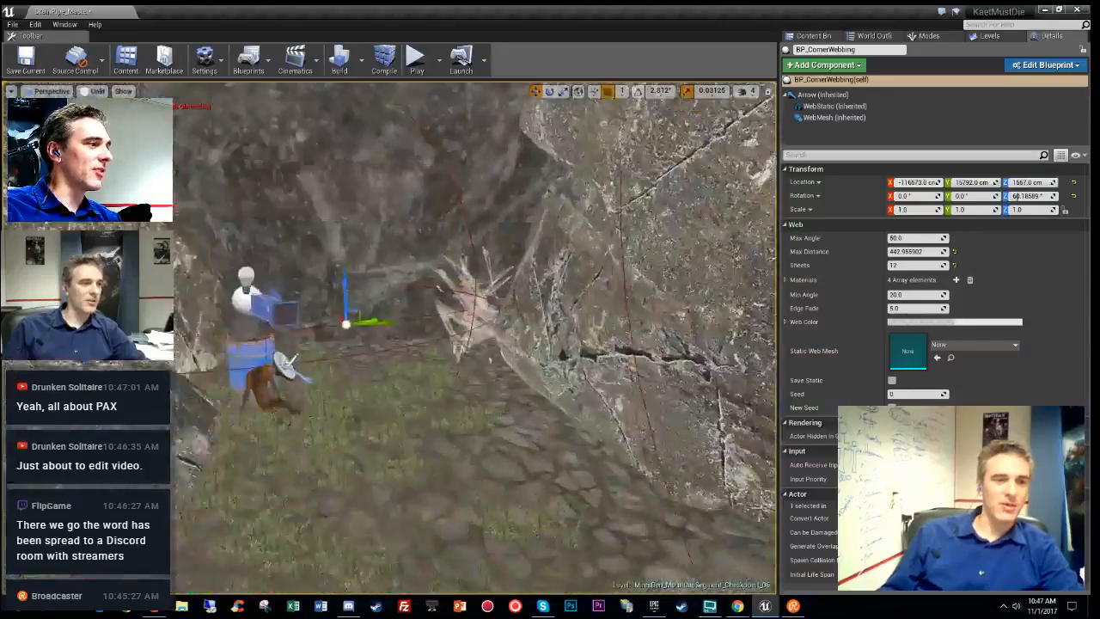
{"action": "right_click_drag", "start_coordinate": [474, 339], "coordinate": [299, 451]}
- Select the first corner web, slide it across the ground and raise it higher
{"action": "left_click", "coordinate": [381, 492]}
{"action": "mouse_move", "coordinate": [381, 492]}
{"action": "right_mouse_down"}
{"action": "mouse_move", "coordinate": [365, 537]}
{"action": "mouse_move", "coordinate": [386, 512]}
{"action": "right_mouse_up"}
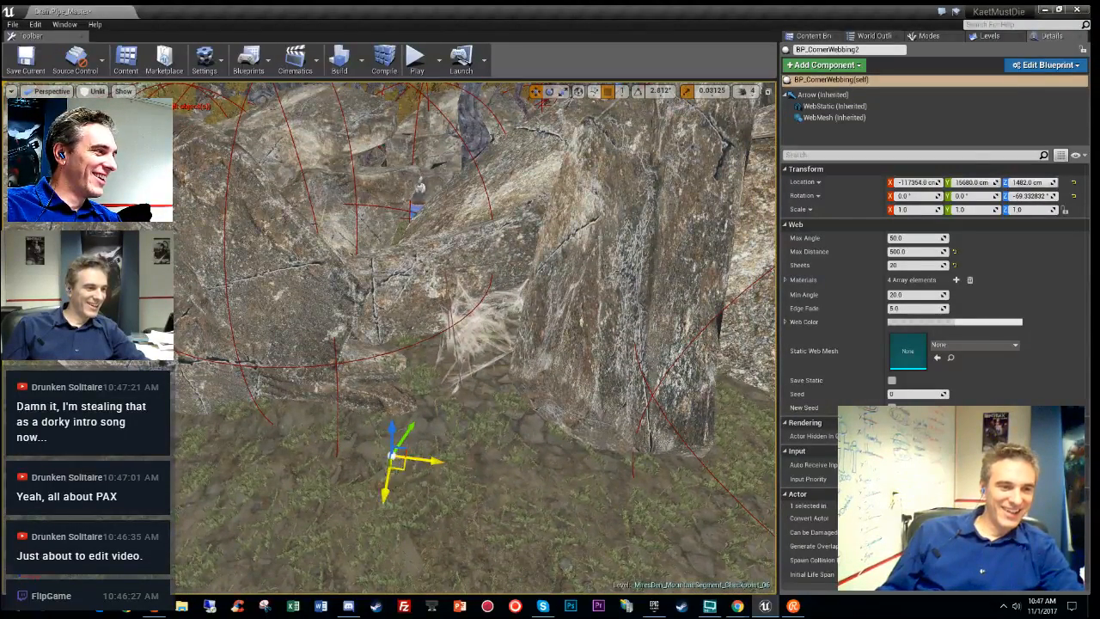
{"action": "left_click_drag", "start_coordinate": [397, 462], "coordinate": [363, 507]}
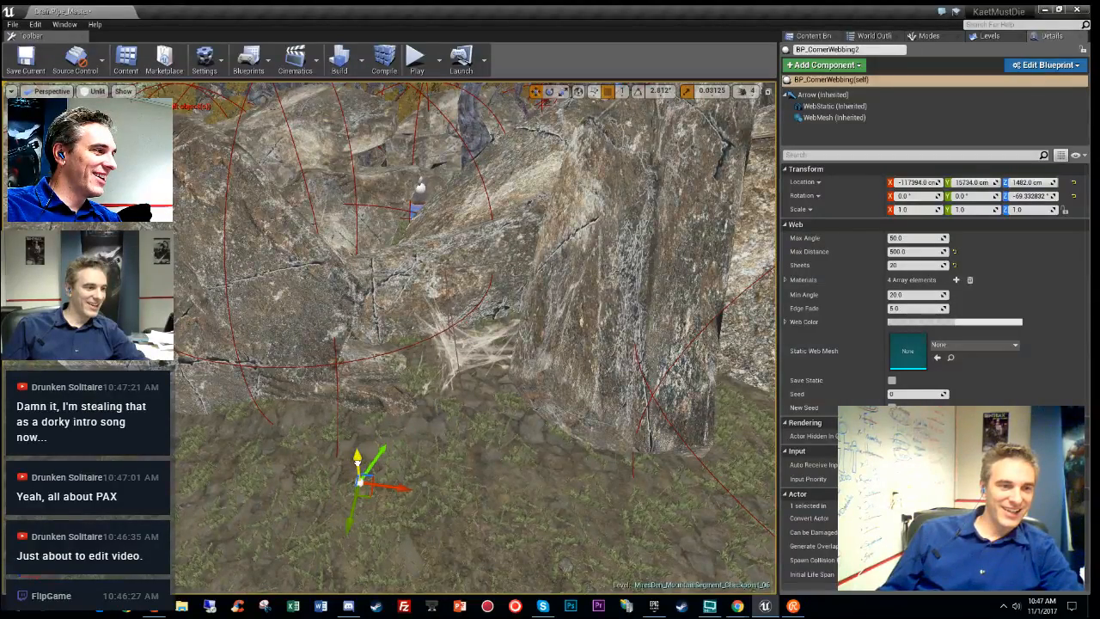
{"action": "left_click_drag", "start_coordinate": [357, 460], "coordinate": [352, 448]}
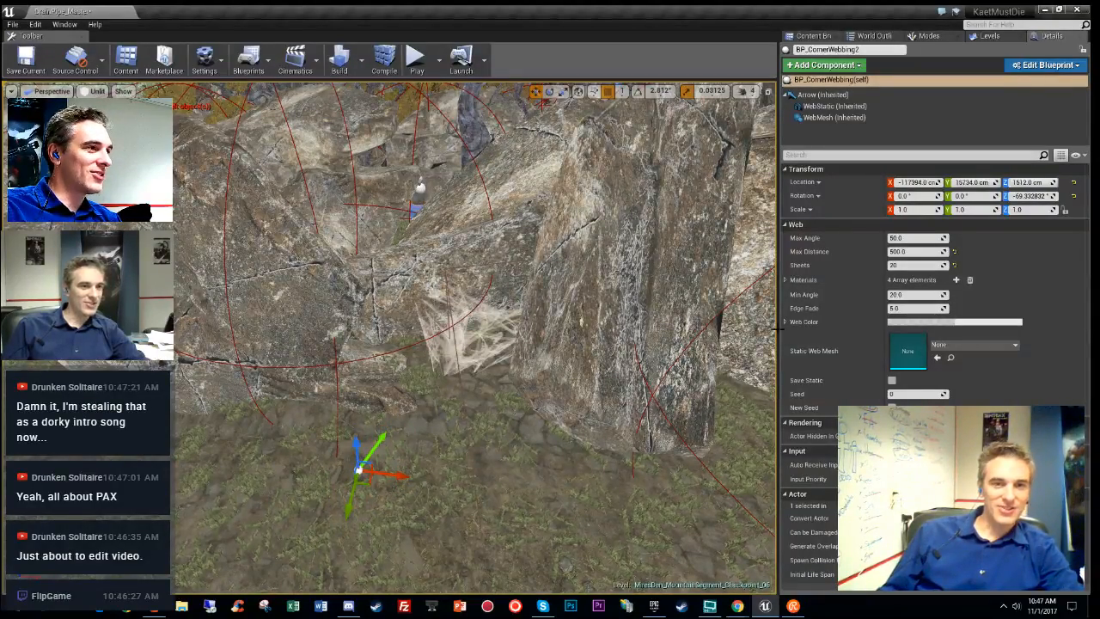
- Set the web's Sheets to 20
{"action": "left_click", "coordinate": [905, 266]}
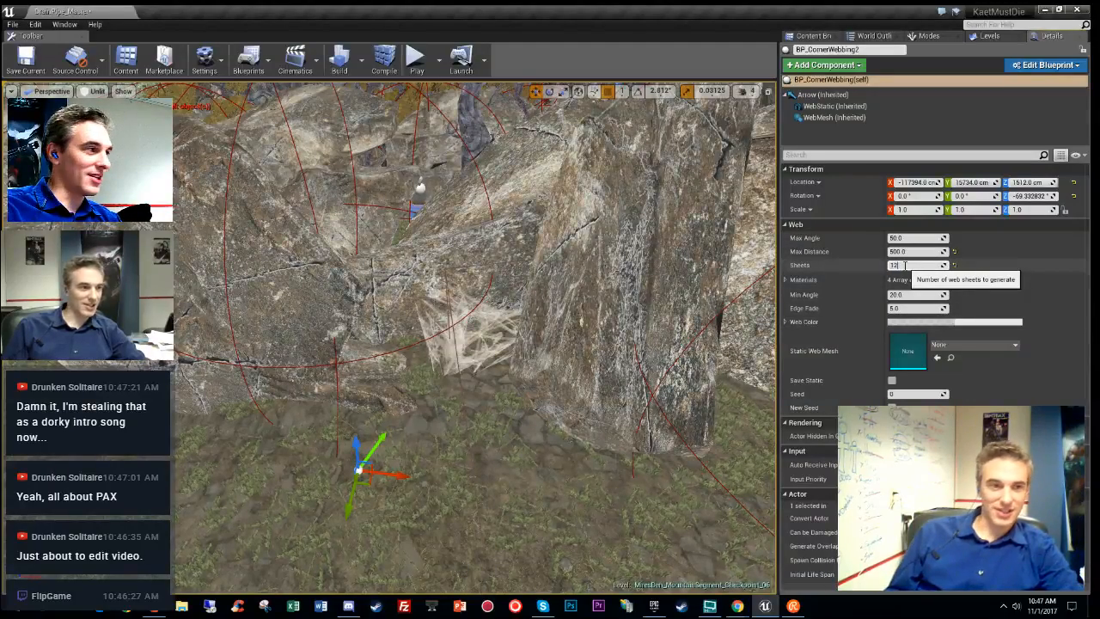
{"action": "type", "text": "12"}
{"action": "key", "text": "Return"}
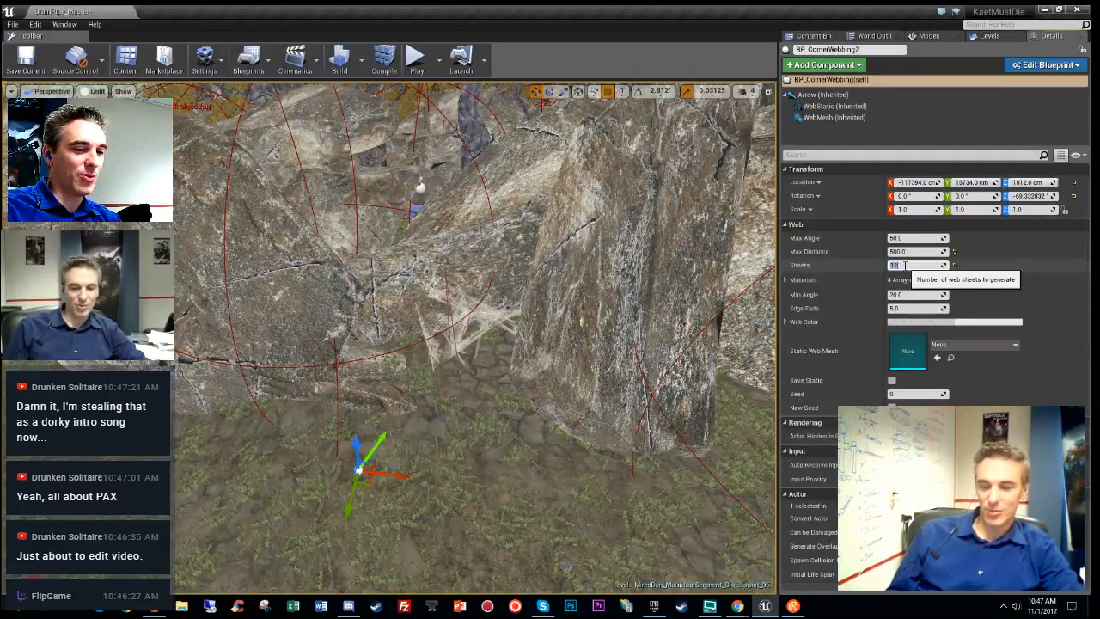
{"action": "type", "text": "20"}
{"action": "key", "text": "Return"}
{"action": "key", "text": "w"}
{"action": "right_click_drag", "start_coordinate": [636, 292], "coordinate": [507, 300]}
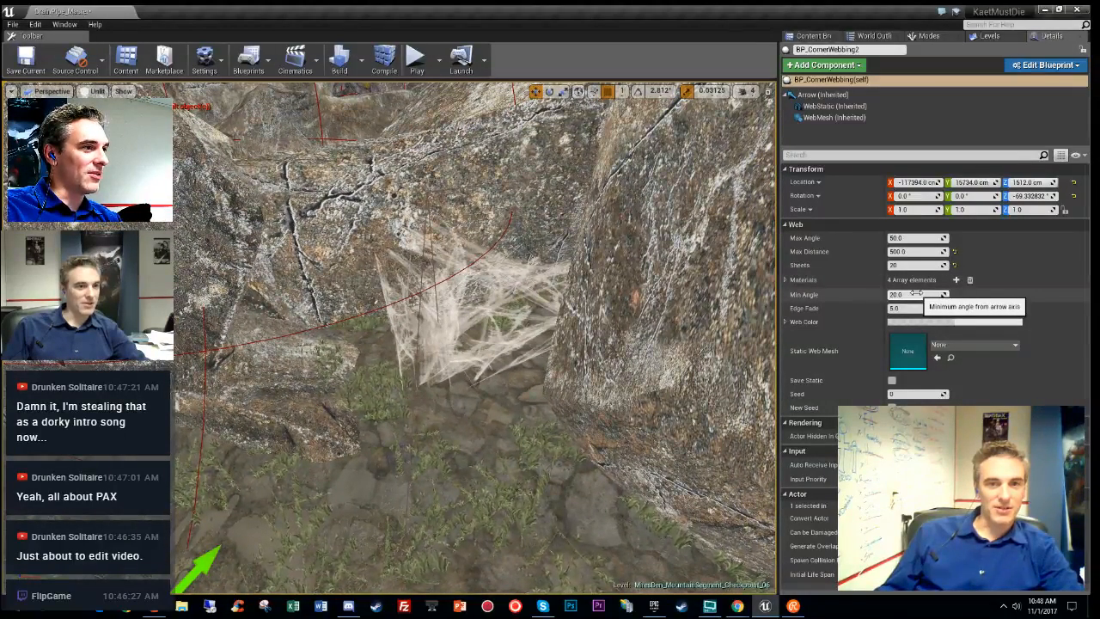
- Set the web's Min Angle to 90, trying 10 and 0 first, and inspect the wider web
{"action": "left_click", "coordinate": [916, 294]}
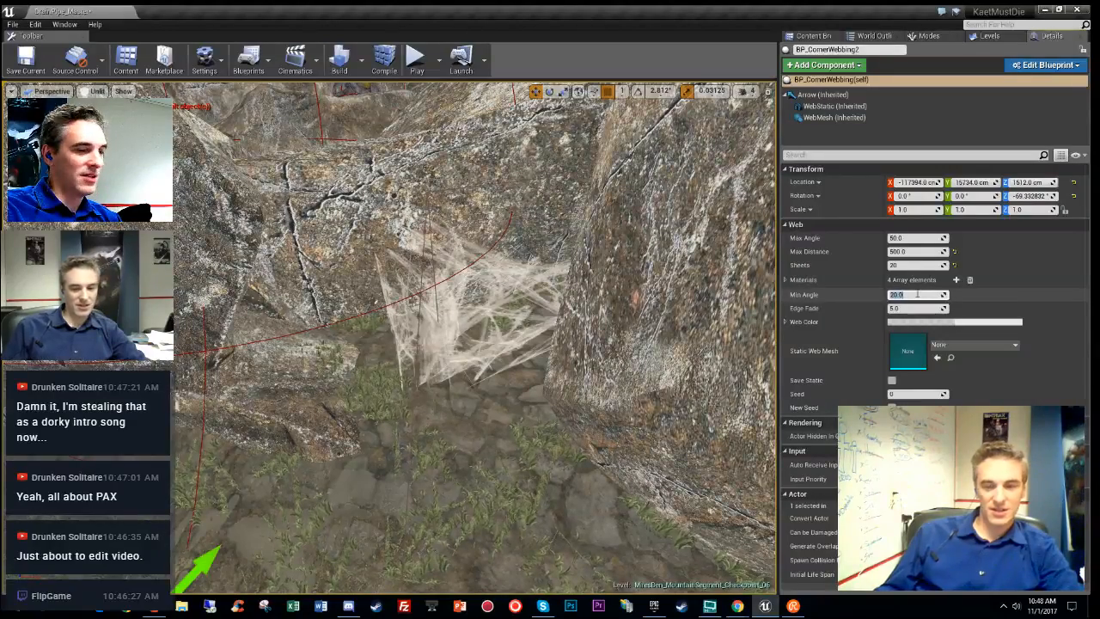
{"action": "type", "text": "10"}
{"action": "key", "text": "Return"}
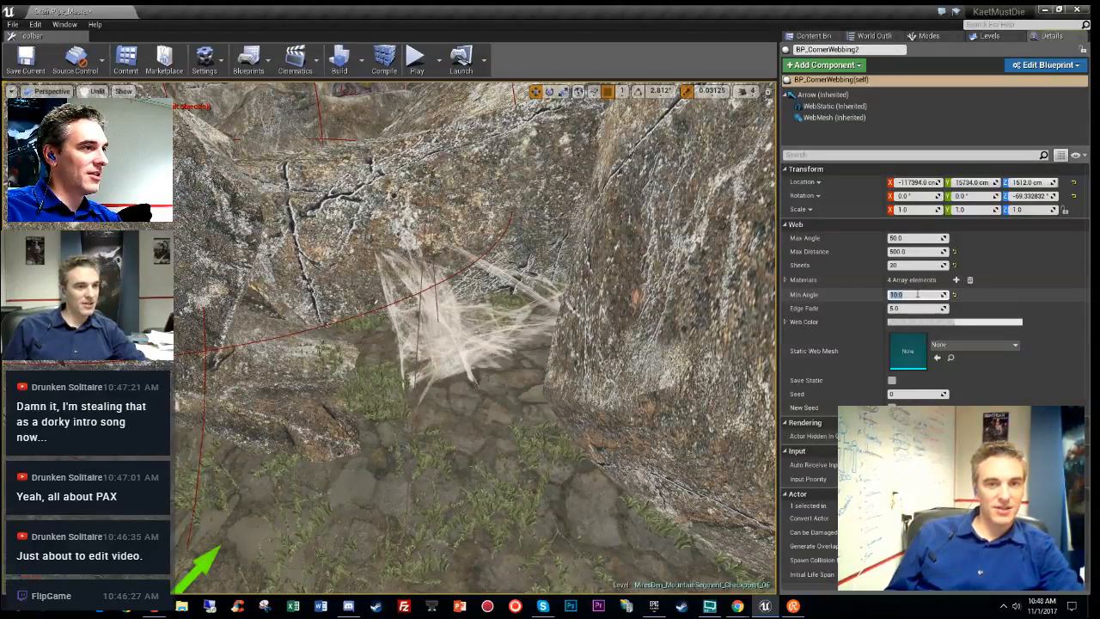
{"action": "type", "text": "0"}
{"action": "key", "text": "Return"}
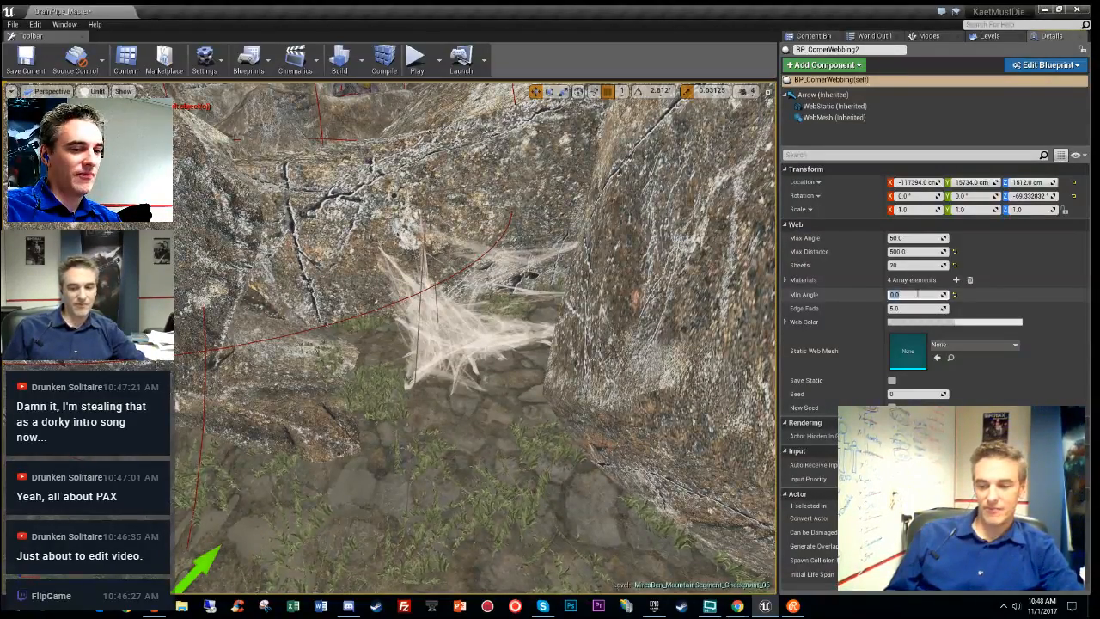
{"action": "type", "text": "90"}
{"action": "key", "text": "Return"}
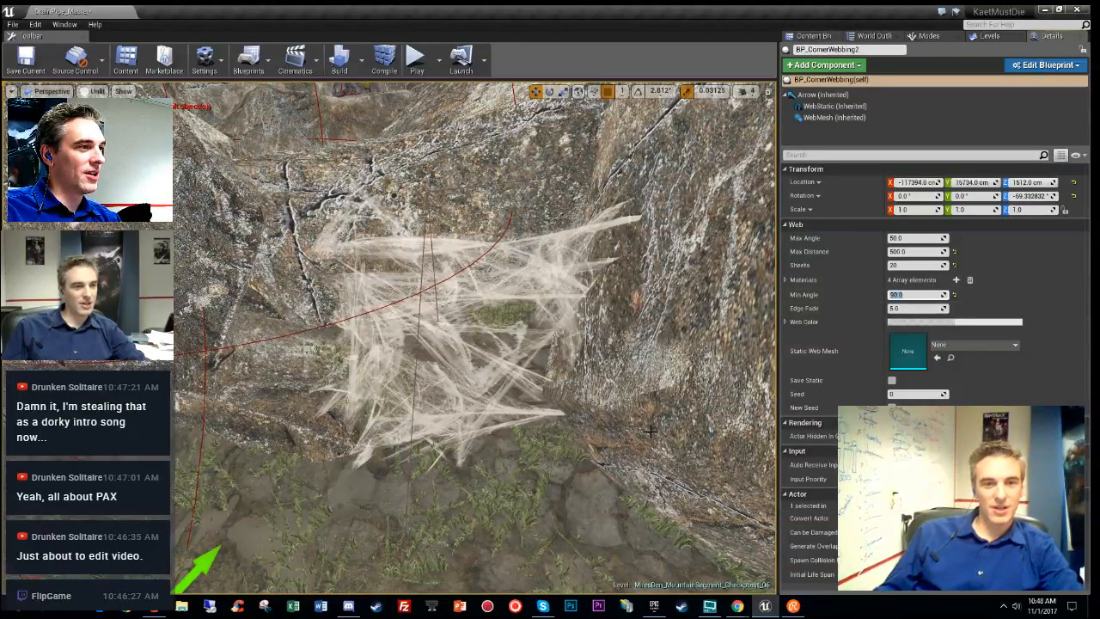
{"action": "right_click_drag", "start_coordinate": [648, 428], "coordinate": [486, 464]}
{"action": "key", "text": "alt+4"}
{"action": "key", "text": "g"}
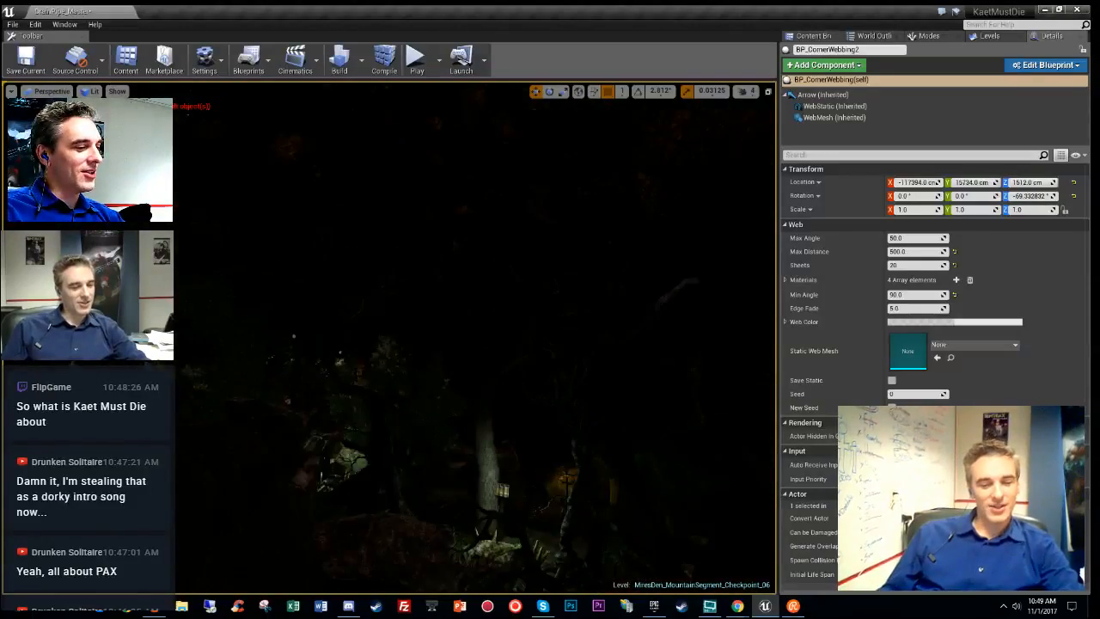
{"action": "key", "text": "alt+3"}
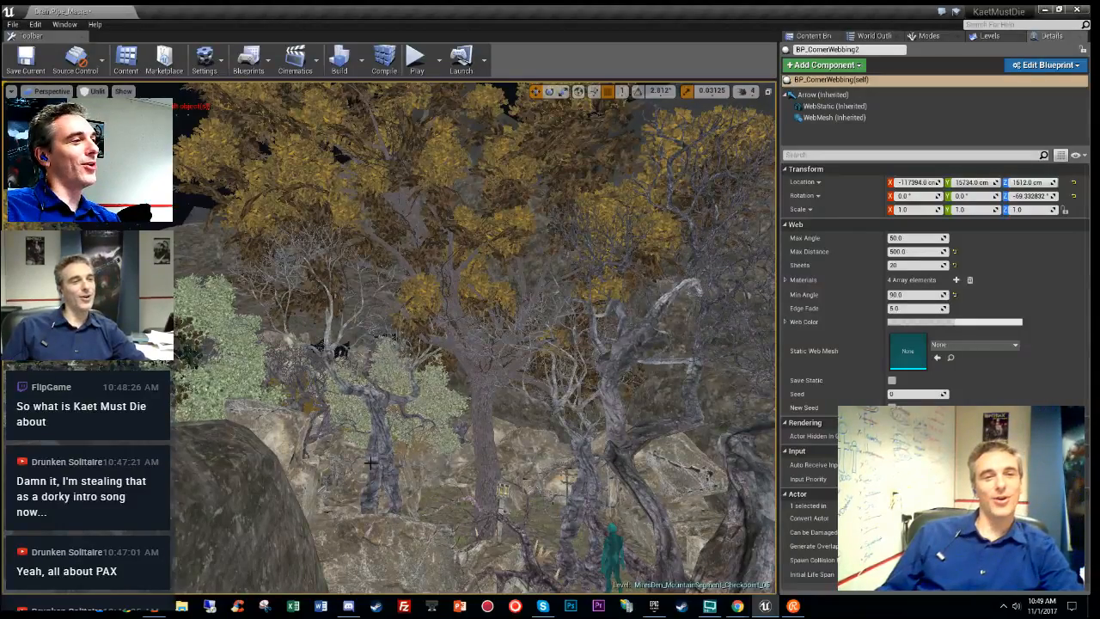
- Fly past the boulder and big tree toward the camp tent and switch to Lit (Alt+4)
{"action": "right_click_drag", "start_coordinate": [467, 418], "coordinate": [450, 429]}
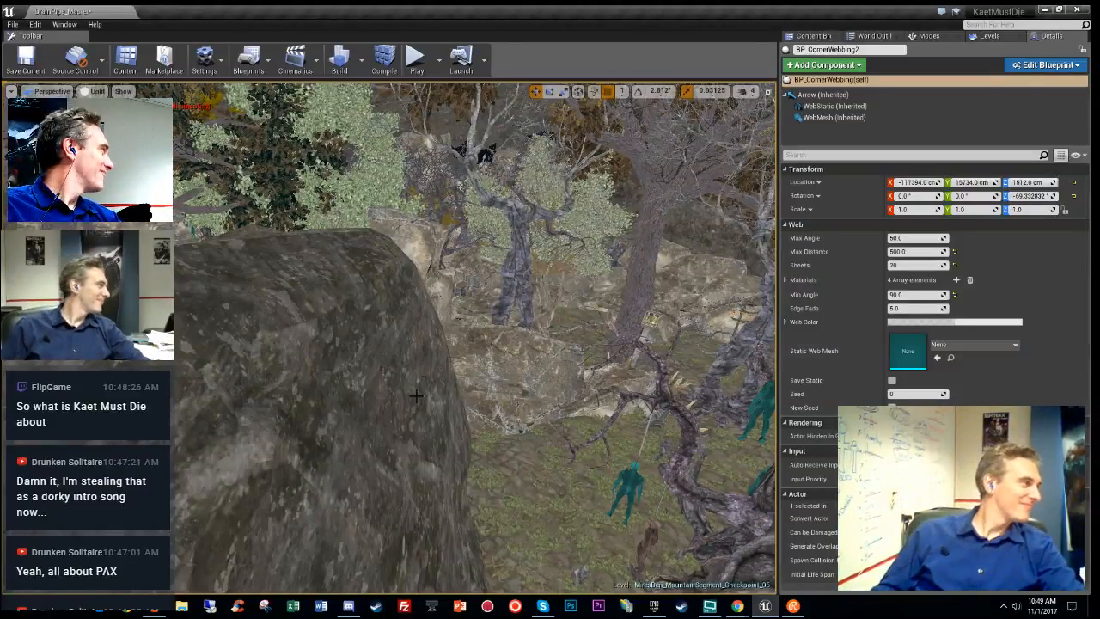
{"action": "key", "text": "w"}
{"action": "right_click_drag", "start_coordinate": [421, 361], "coordinate": [416, 371]}
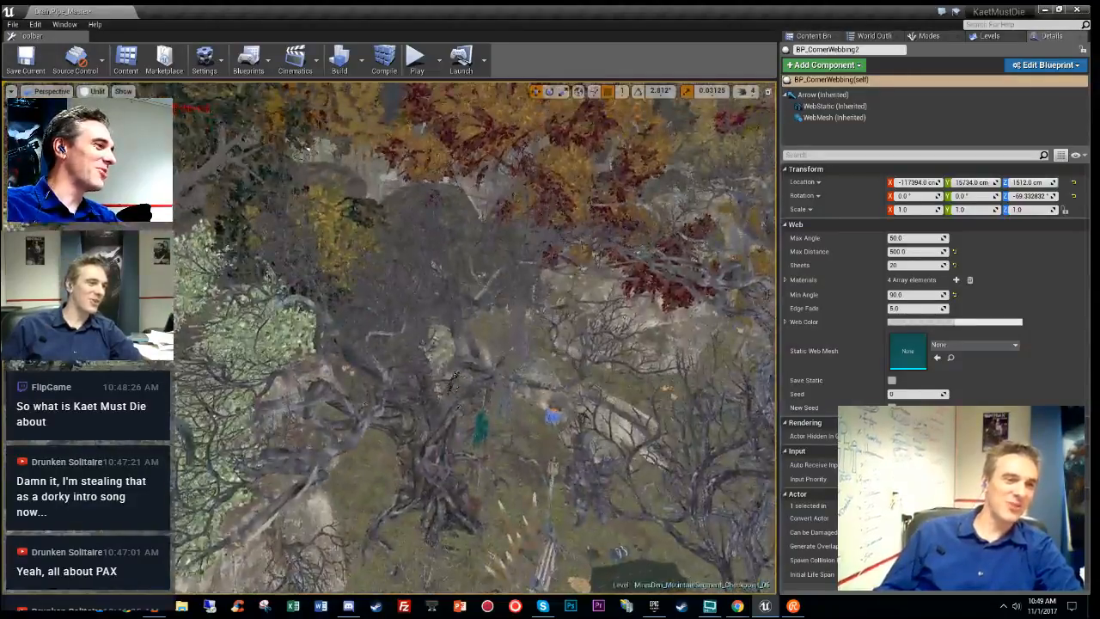
{"action": "right_click_drag", "start_coordinate": [476, 343], "coordinate": [497, 366]}
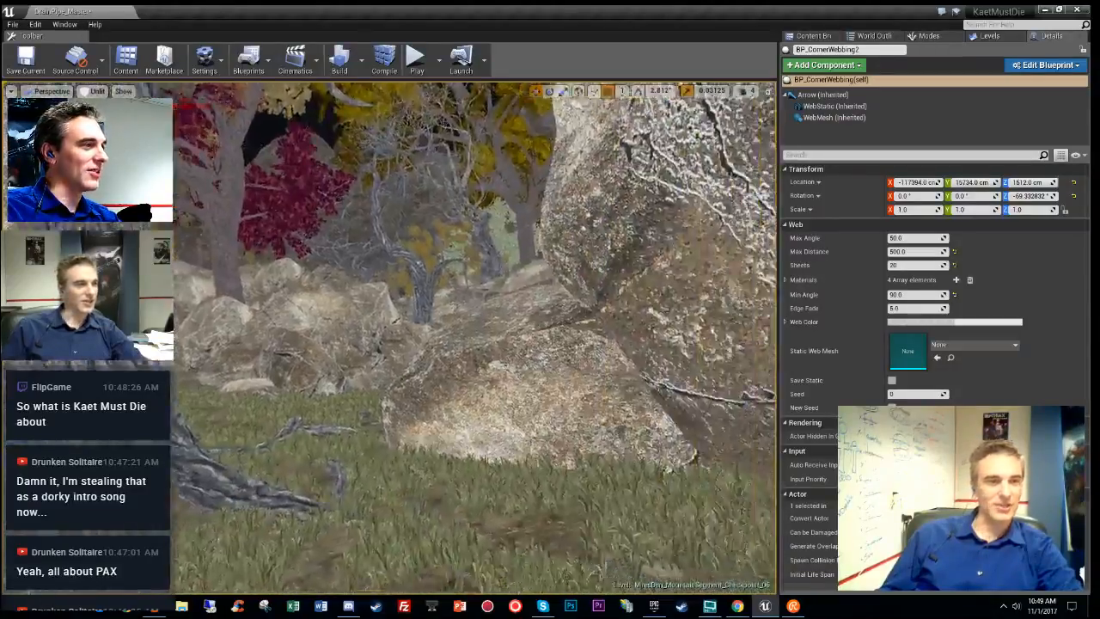
{"action": "right_click_drag", "start_coordinate": [497, 366], "coordinate": [505, 371]}
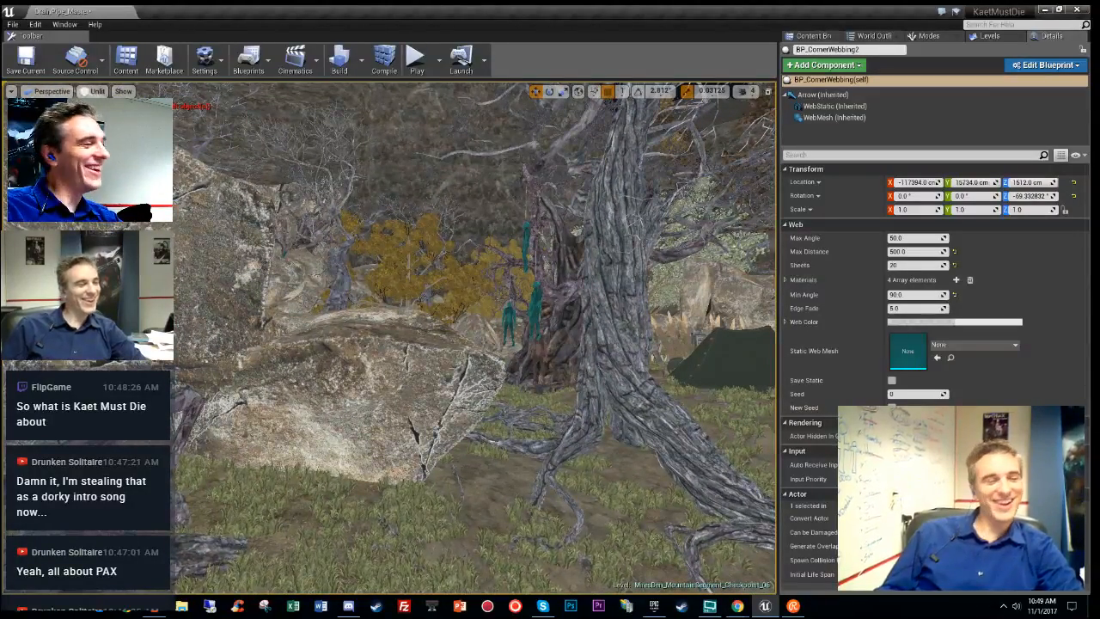
{"action": "right_click_drag", "start_coordinate": [505, 371], "coordinate": [452, 433]}
{"action": "key", "text": "alt+4"}
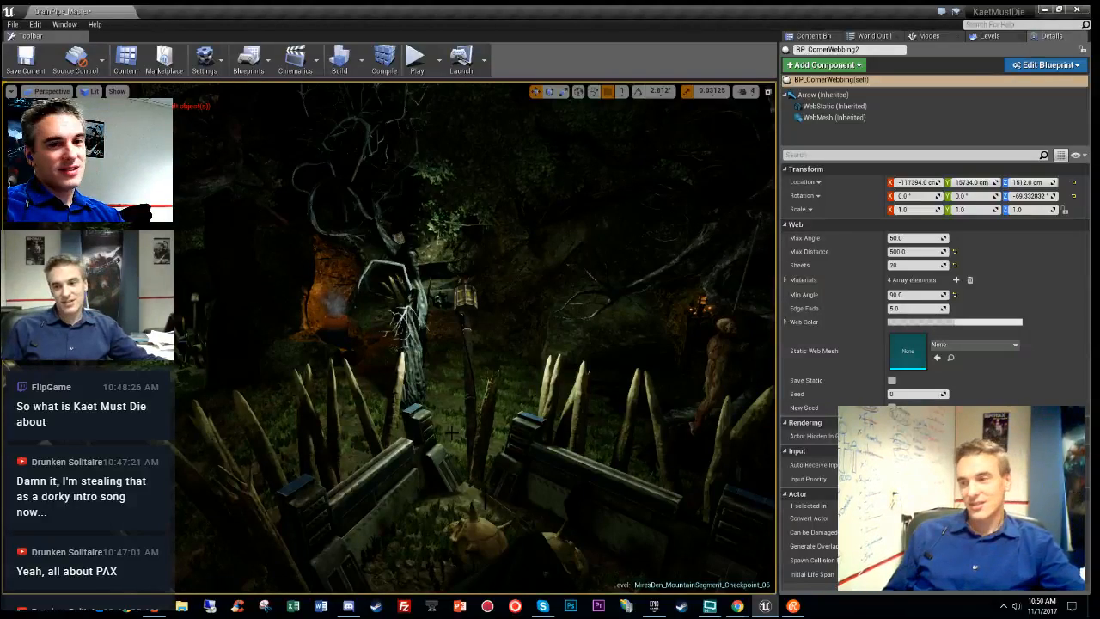
{"action": "right_click_drag", "start_coordinate": [452, 432], "coordinate": [375, 488]}
{"action": "key", "text": "w"}
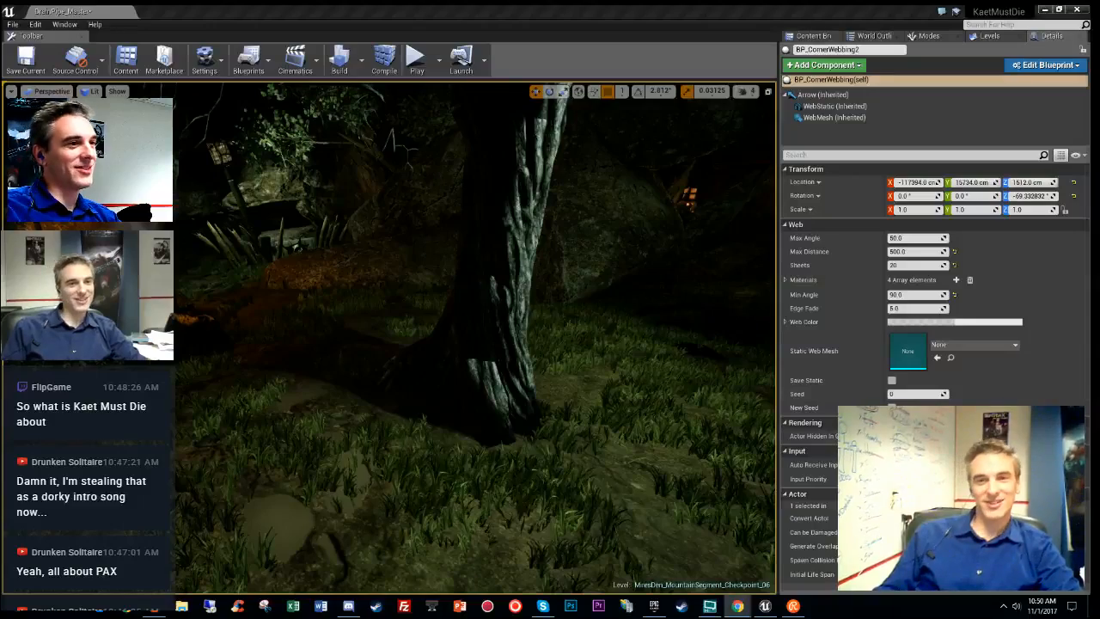
{"action": "key", "text": "w"}
{"action": "right_click_drag", "start_coordinate": [630, 360], "coordinate": [581, 326]}
{"action": "key", "text": "alt+3"}
{"action": "key", "text": "w"}
{"action": "key", "text": "alt+4"}
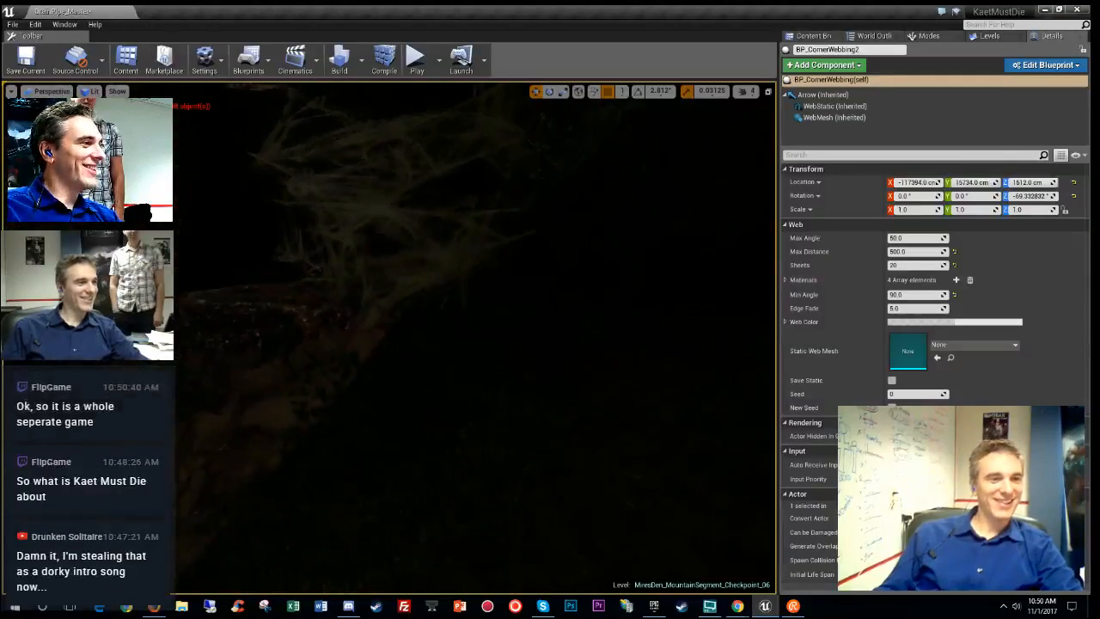
- Show the WebEZ Content Blueprints in the Content Browser, go unlit with F3 and orbit the web
{"action": "left_click", "coordinate": [813, 36]}
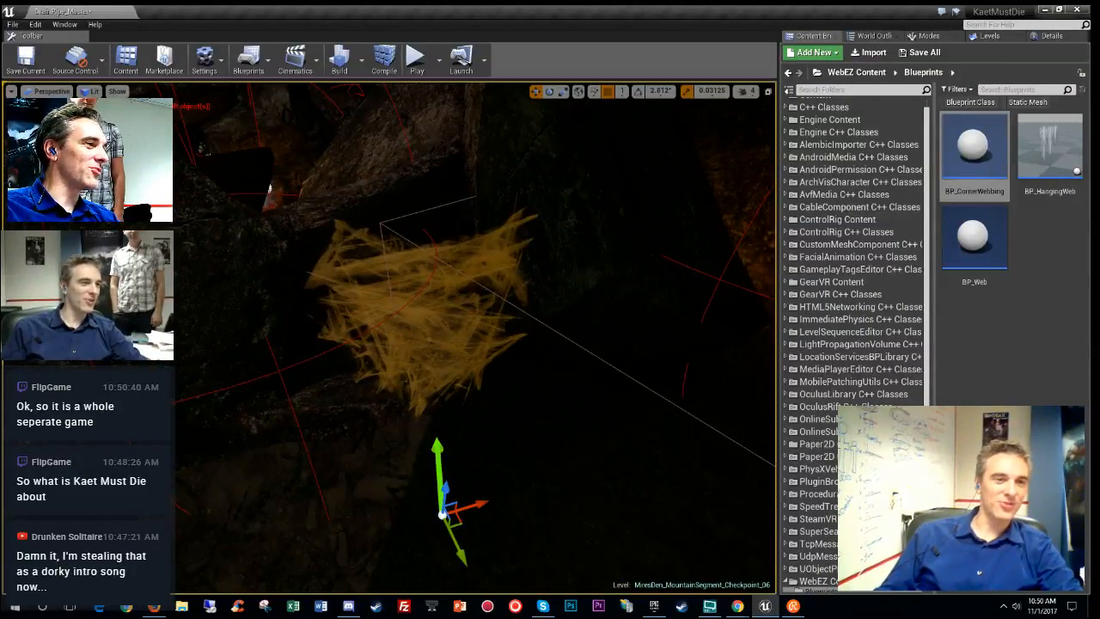
{"action": "key", "text": "F3"}
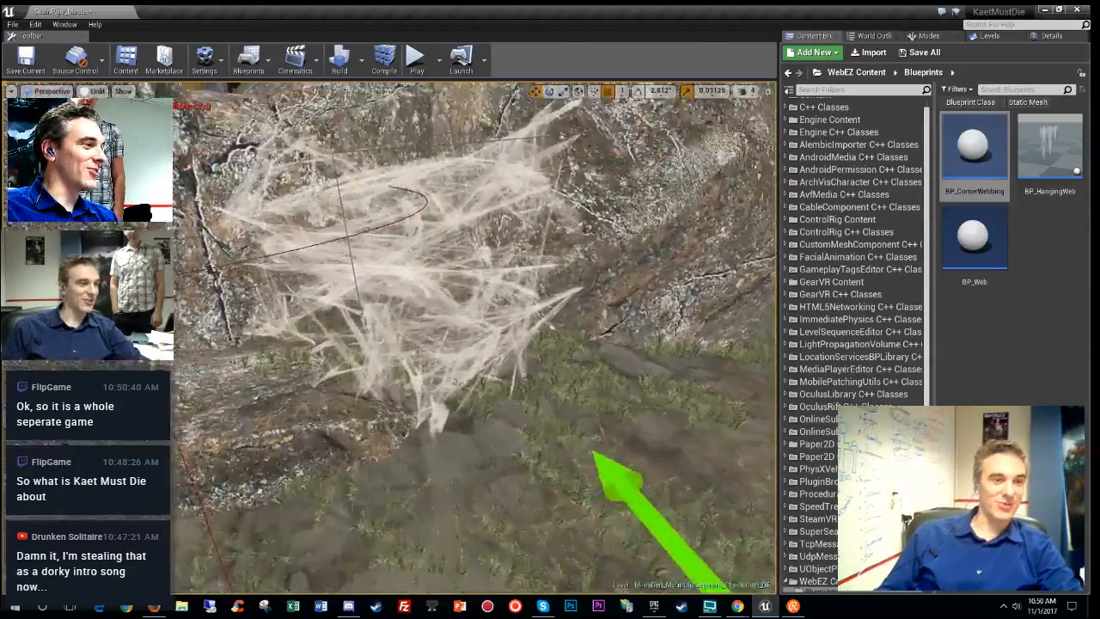
{"action": "mouse_move", "coordinate": [477, 340]}
{"action": "right_mouse_down"}
{"action": "mouse_move", "coordinate": [476, 288]}
{"action": "mouse_move", "coordinate": [490, 305]}
{"action": "mouse_move", "coordinate": [486, 357]}
{"action": "mouse_move", "coordinate": [494, 348]}
{"action": "right_mouse_up"}
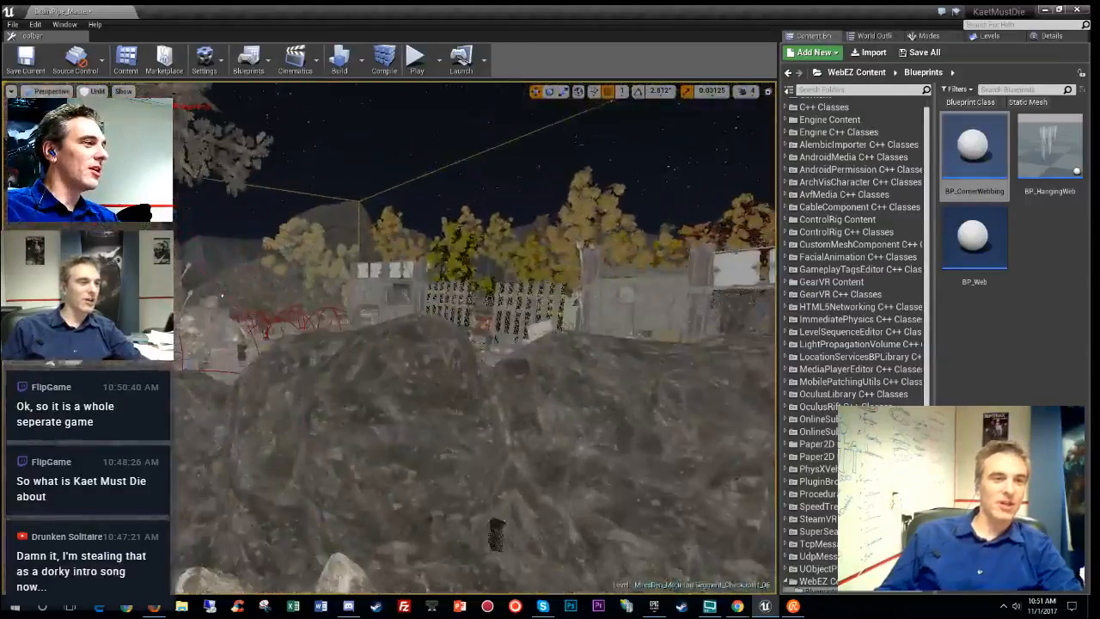
{"action": "key", "text": "w"}
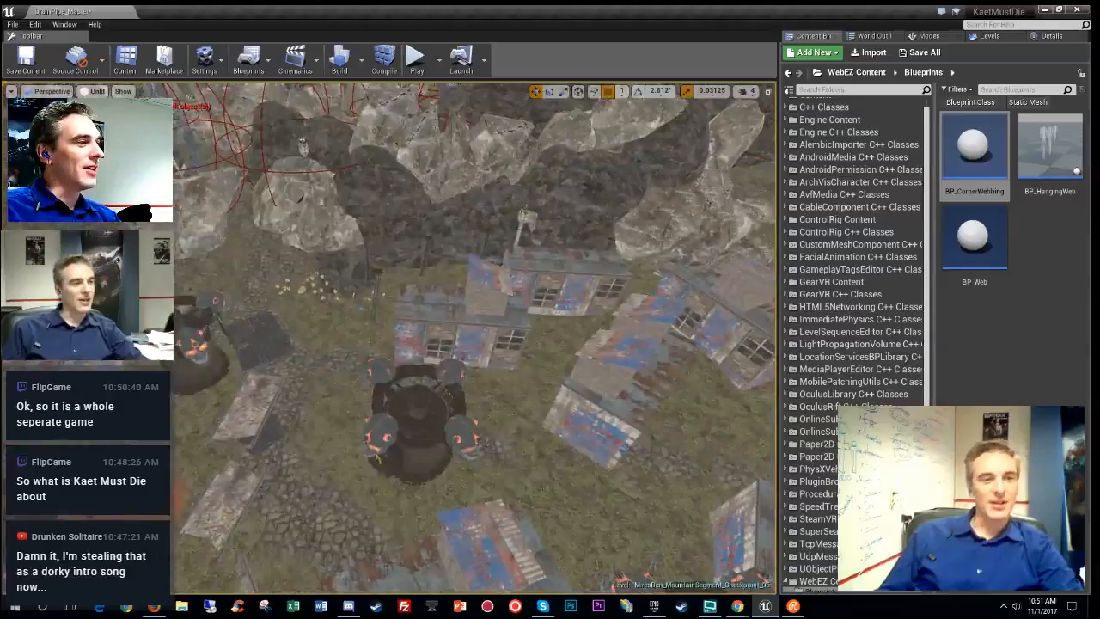
{"action": "right_click_drag", "start_coordinate": [475, 337], "coordinate": [538, 432]}
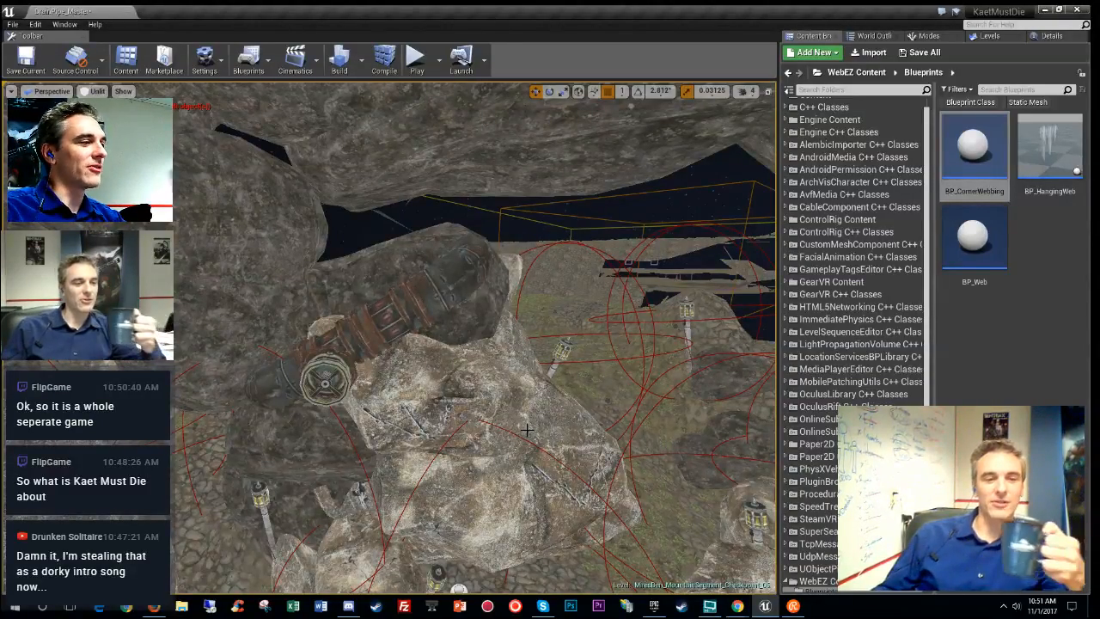
{"action": "mouse_move", "coordinate": [587, 409]}
{"action": "right_mouse_down"}
{"action": "mouse_move", "coordinate": [597, 481]}
{"action": "mouse_move", "coordinate": [601, 404]}
{"action": "mouse_move", "coordinate": [587, 404]}
{"action": "right_mouse_up"}
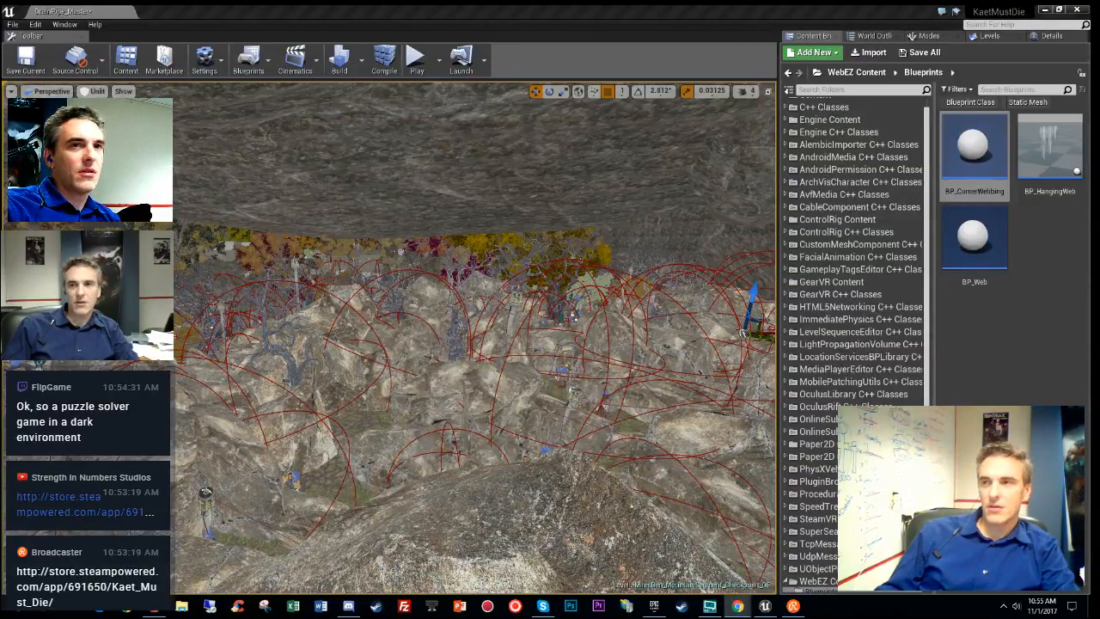
- Return to the editor, tilt the view down over the rocky terrain and show the 24-level list
{"action": "key", "text": "alt+Tab"}
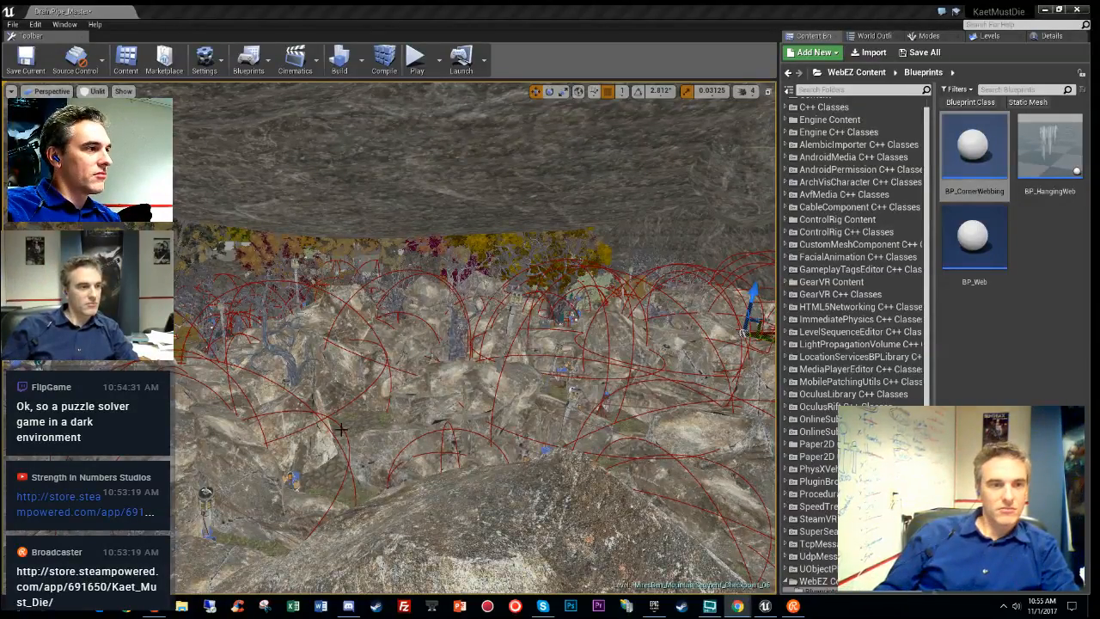
{"action": "right_click_drag", "start_coordinate": [742, 334], "coordinate": [589, 374]}
{"action": "left_click", "coordinate": [989, 36]}
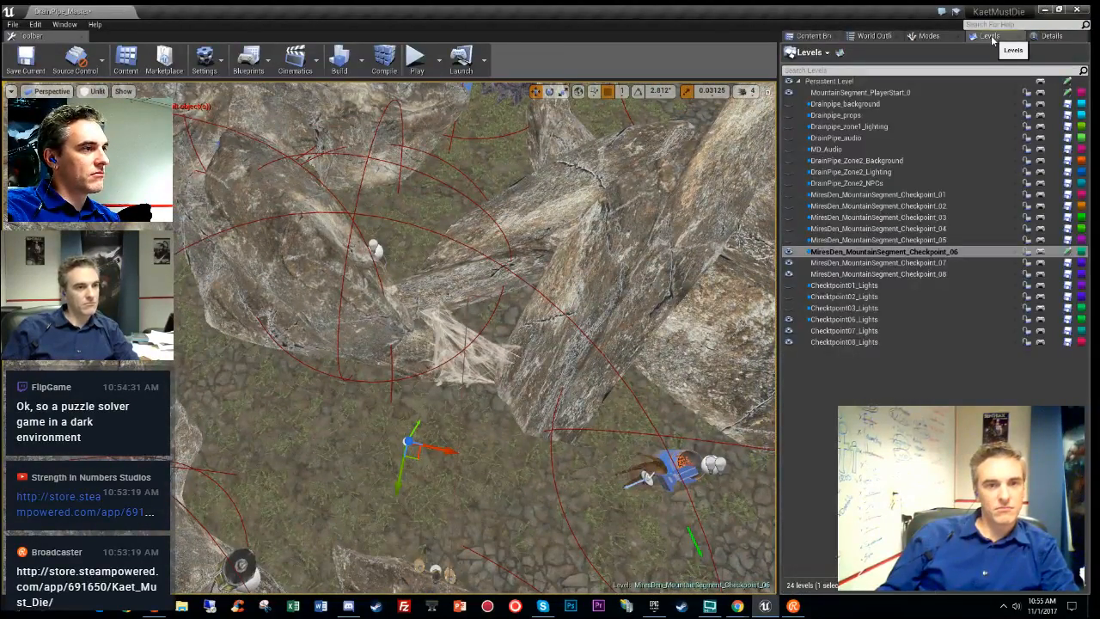
{"action": "right_click_drag", "start_coordinate": [703, 333], "coordinate": [511, 521]}
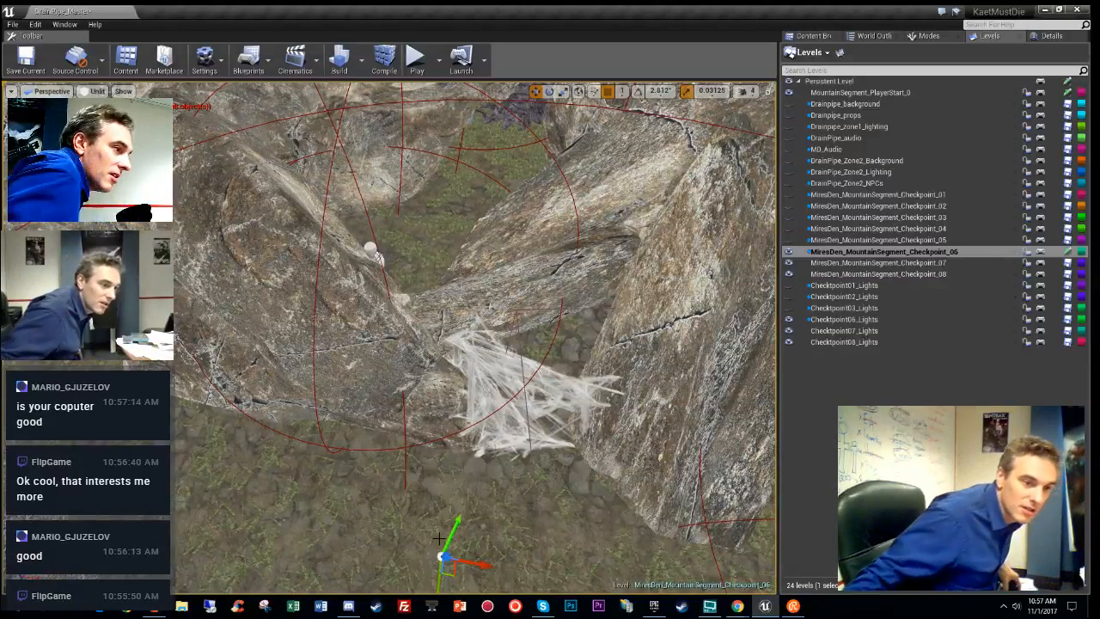
- Alt-drag a copy of the cobweb into the rock corner and lift the copy slightly on Z
{"action": "left_click_drag", "start_coordinate": [449, 569], "coordinate": [433, 281], "text": "alt"}
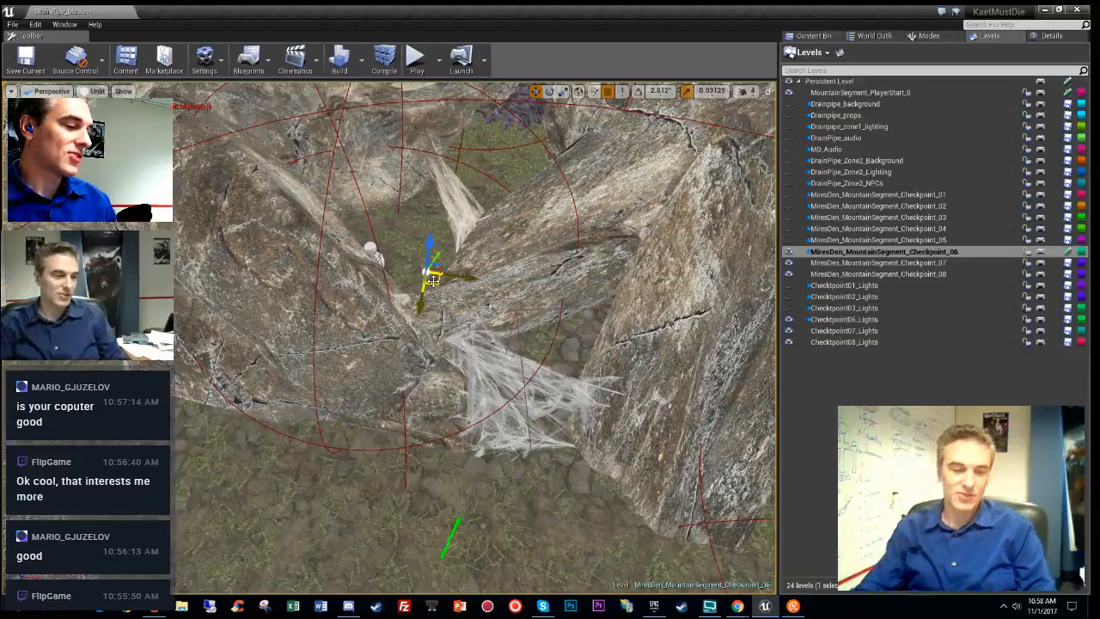
{"action": "right_click_drag", "start_coordinate": [596, 388], "coordinate": [533, 270]}
{"action": "mouse_move", "coordinate": [545, 273]}
{"action": "left_mouse_down"}
{"action": "mouse_move", "coordinate": [550, 199]}
{"action": "mouse_move", "coordinate": [551, 258]}
{"action": "left_mouse_up"}
{"action": "right_click_drag", "start_coordinate": [551, 258], "coordinate": [551, 258]}
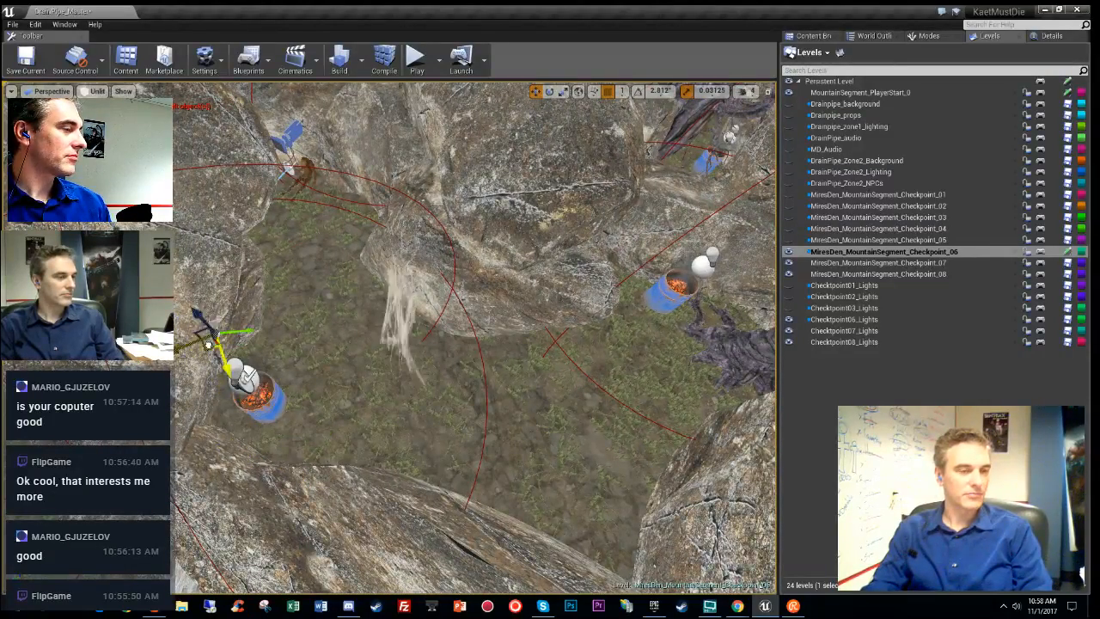
- Rotate the cobweb around its Z pivot to stretch across the corner differently
{"action": "key", "text": "e"}
{"action": "left_click_drag", "start_coordinate": [251, 413], "coordinate": [317, 397]}
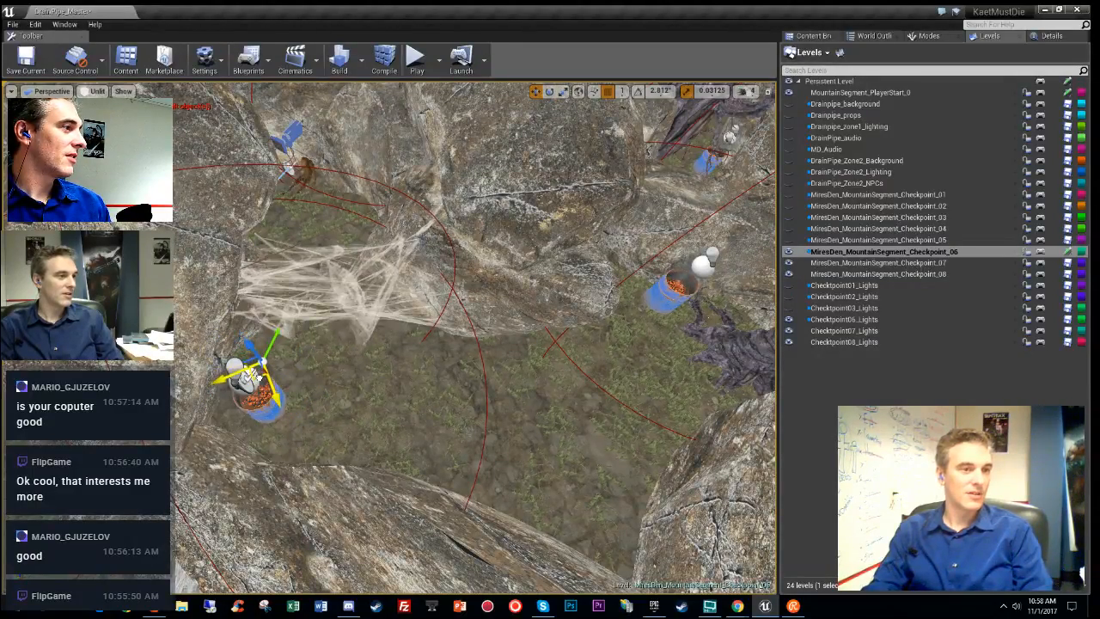
{"action": "right_click_drag", "start_coordinate": [258, 376], "coordinate": [326, 376]}
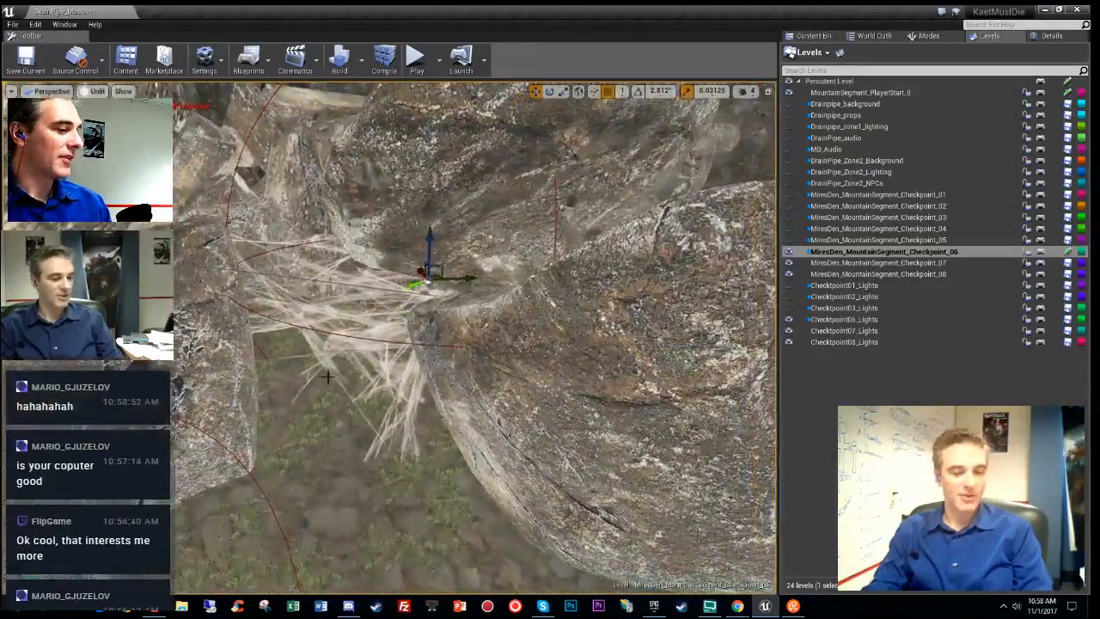
{"action": "key", "text": "alt+space"}
{"action": "right_click_drag", "start_coordinate": [267, 398], "coordinate": [301, 391]}
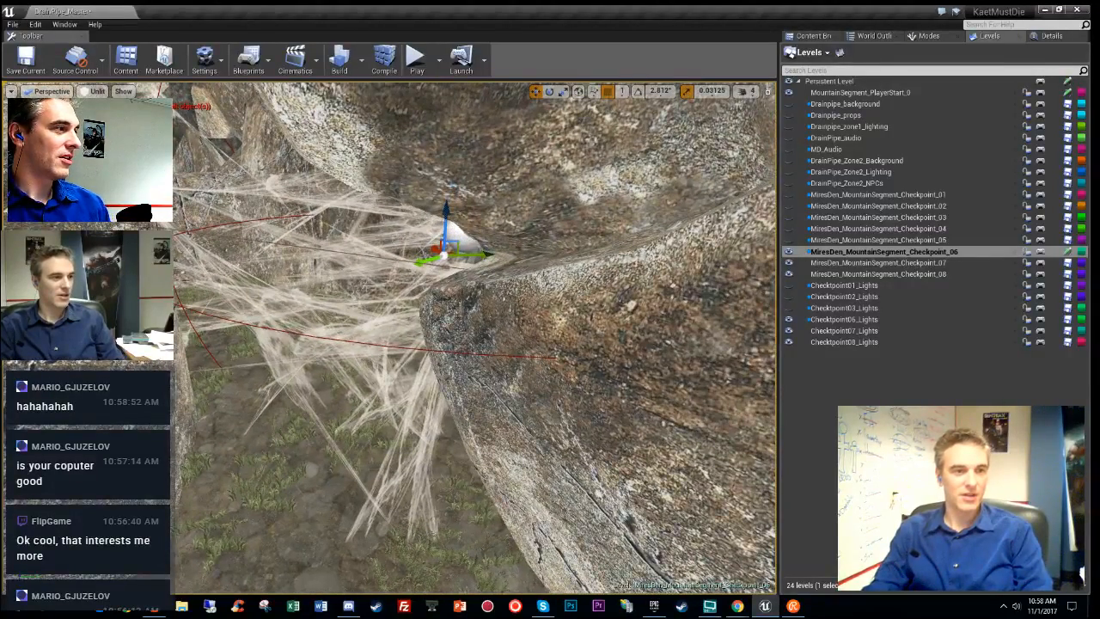
- Try a play test, then decline it because of the OptionsWidget compiler error
{"action": "key", "text": "alt+p"}
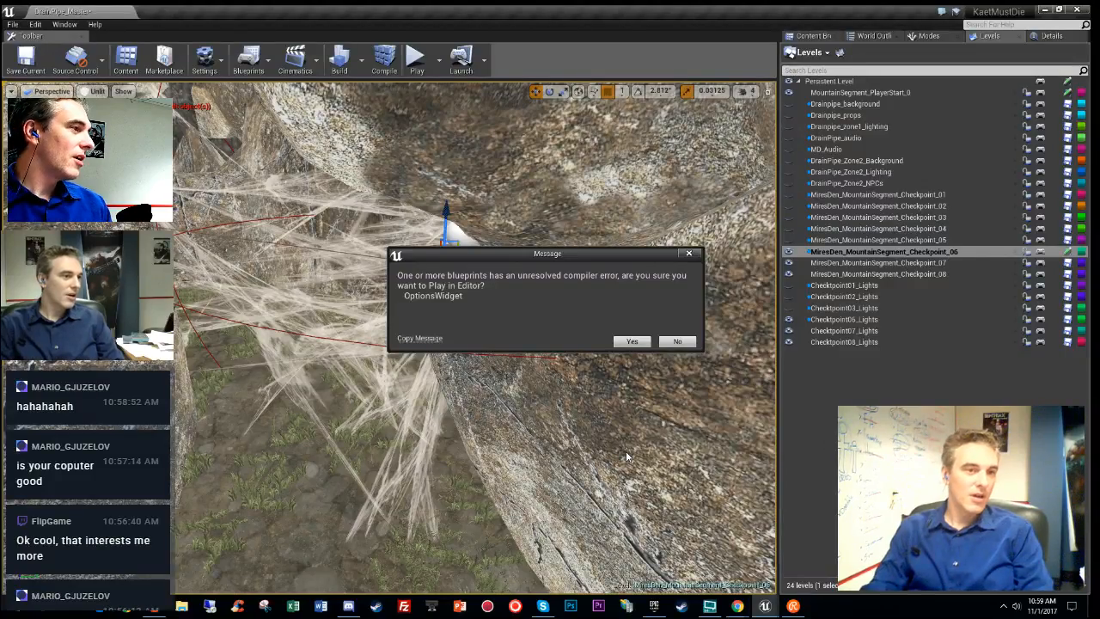
{"action": "left_click", "coordinate": [693, 343]}
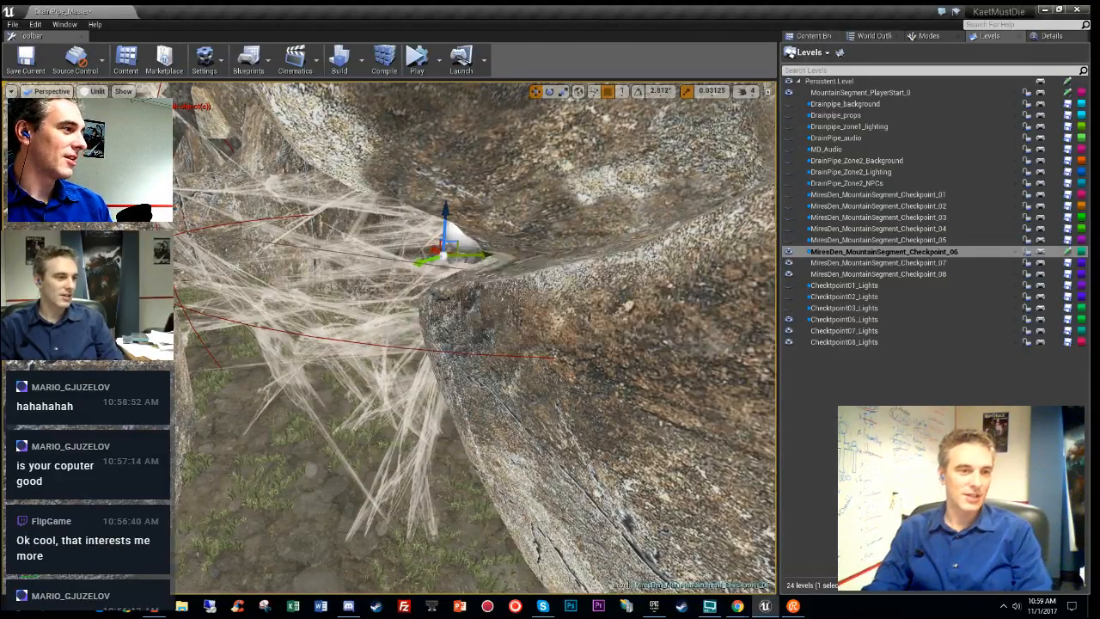
{"action": "right_click_drag", "start_coordinate": [692, 343], "coordinate": [726, 342]}
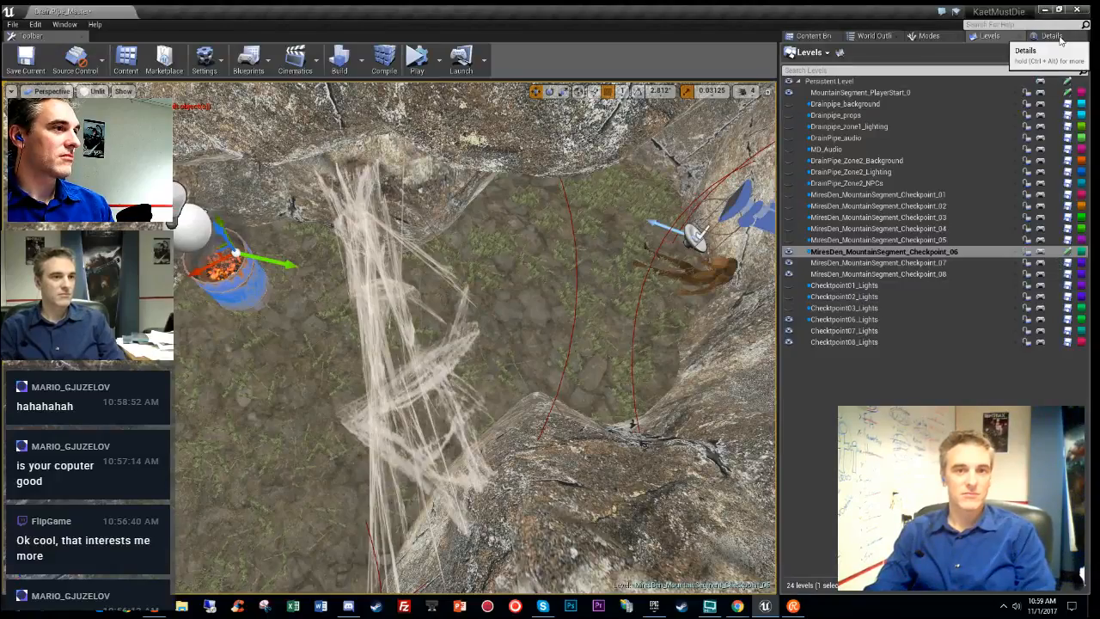
- Set the web's Min Angle to 360, trying 120, 90 and 180 along the way
{"action": "left_click", "coordinate": [1052, 36]}
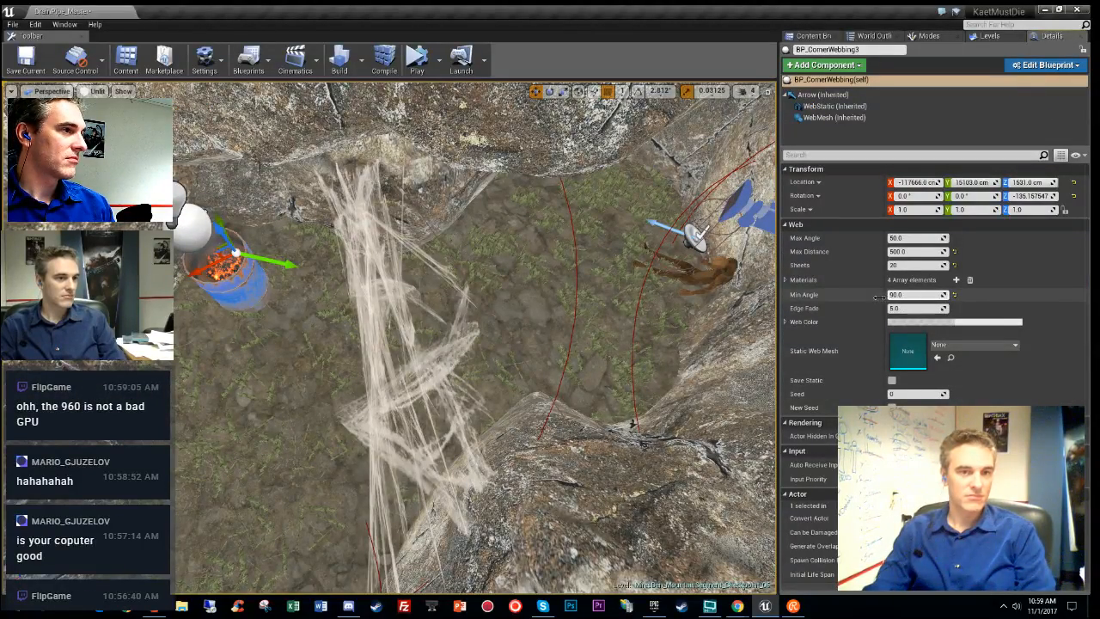
{"action": "left_click_drag", "start_coordinate": [904, 294], "coordinate": [945, 296]}
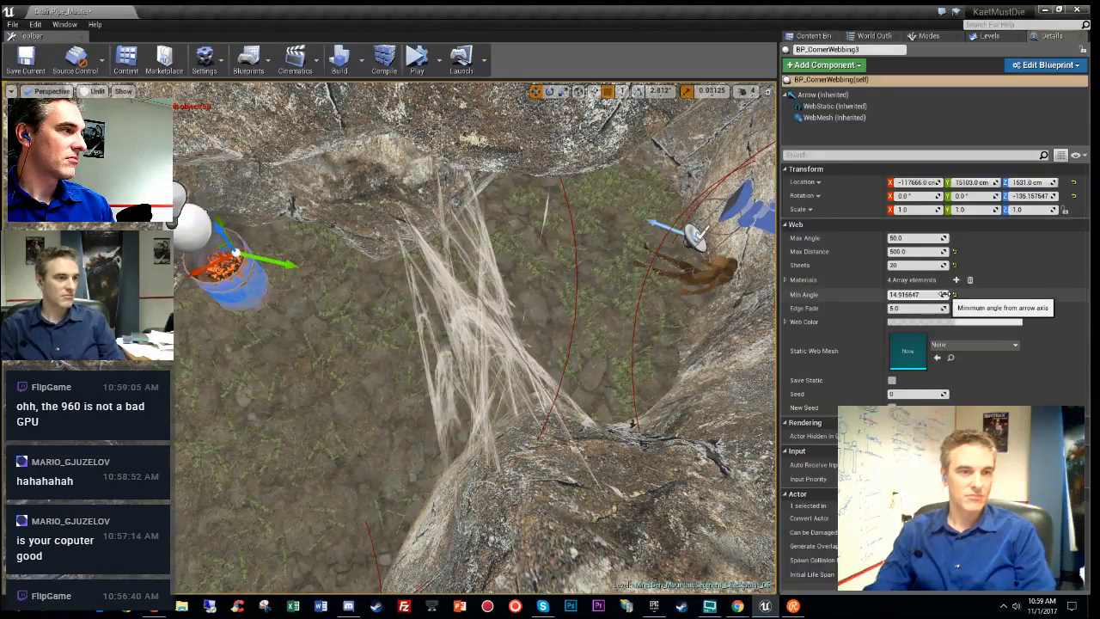
{"action": "left_click", "coordinate": [931, 295]}
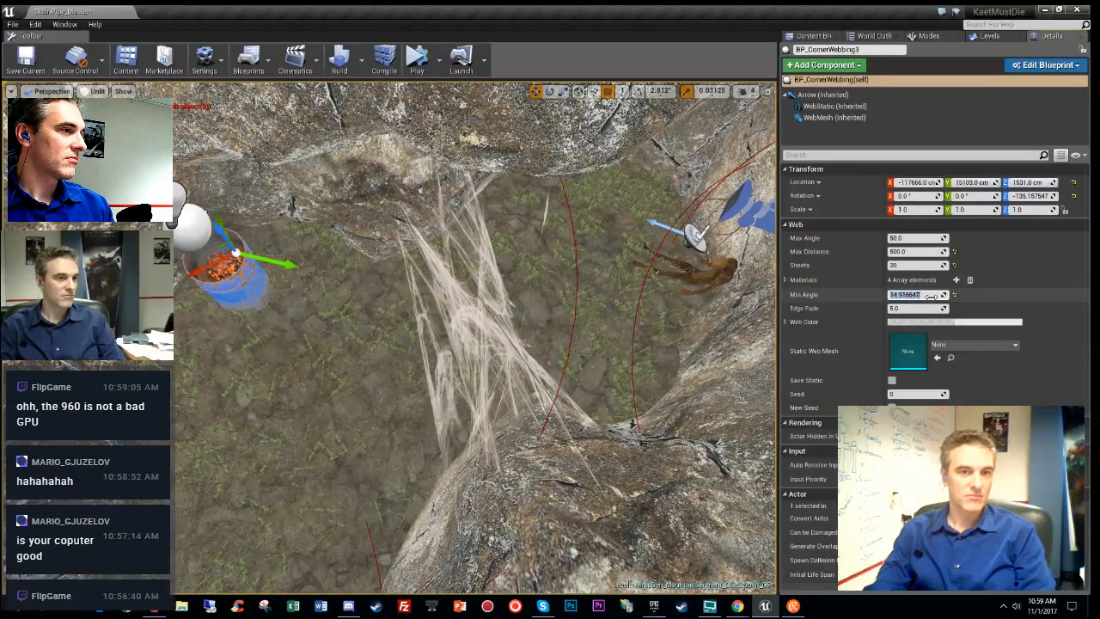
{"action": "type", "text": "1"}
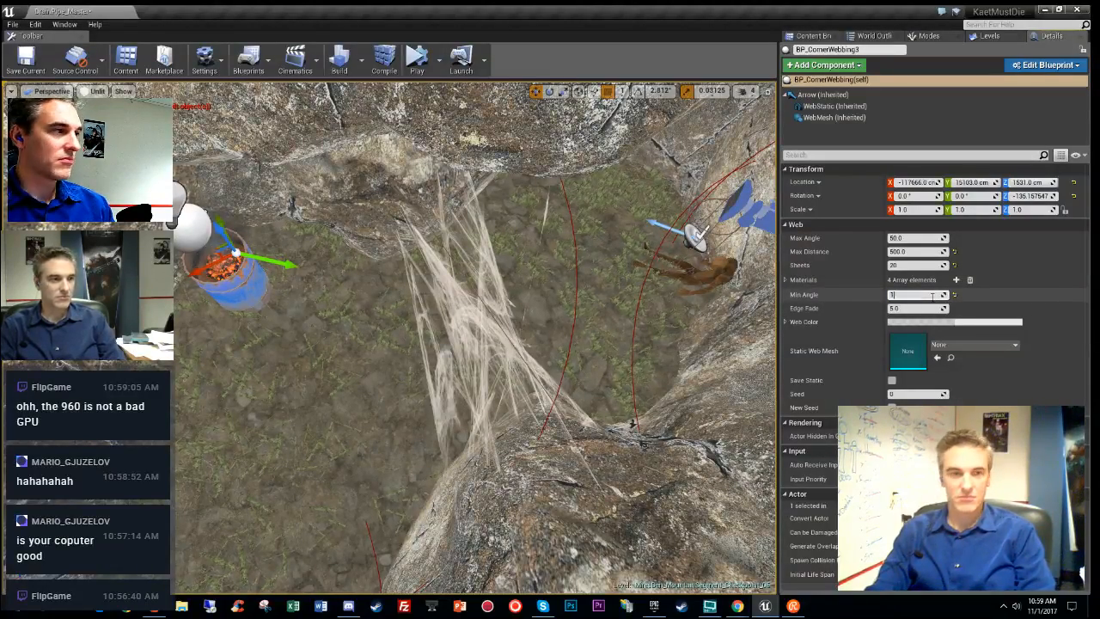
{"action": "type", "text": "20"}
{"action": "key", "text": "Return"}
{"action": "type", "text": "90"}
{"action": "key", "text": "Return"}
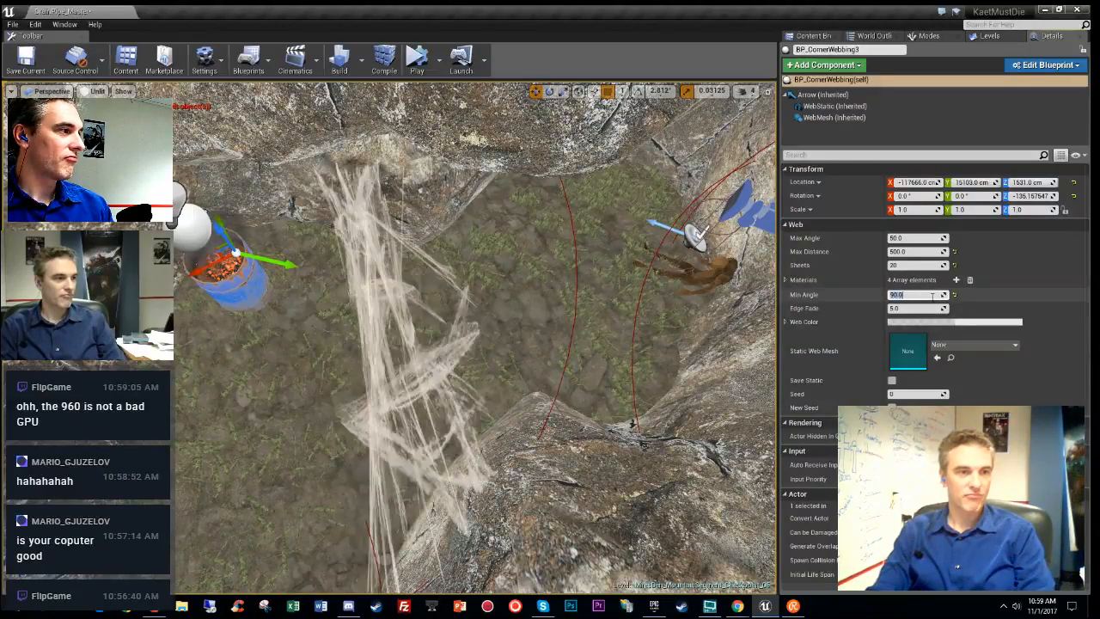
{"action": "type", "text": "180"}
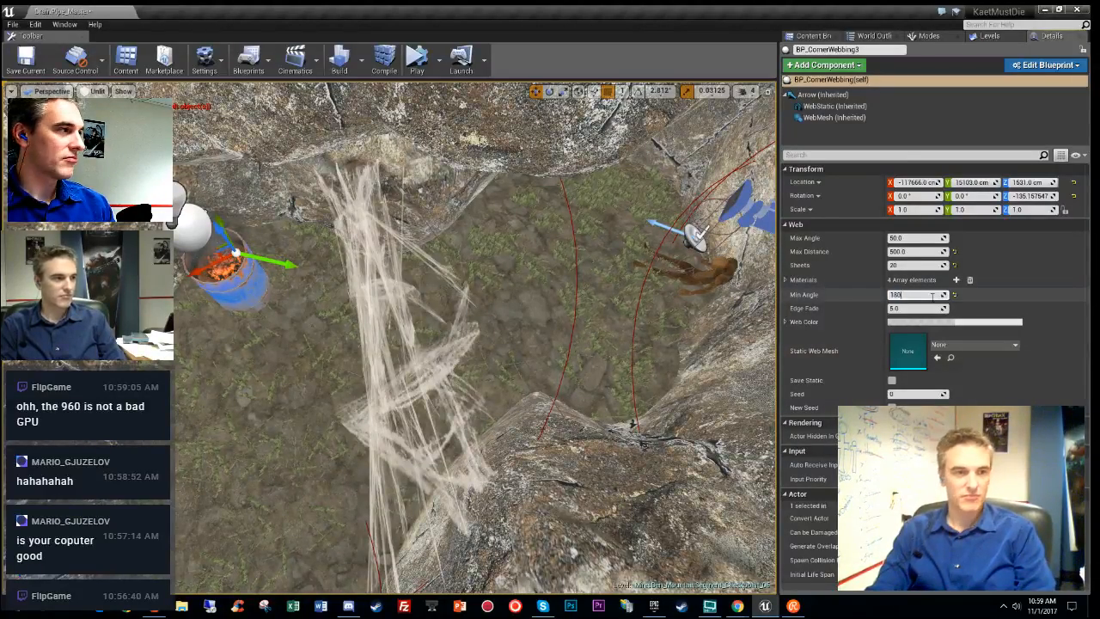
{"action": "key", "text": "Return"}
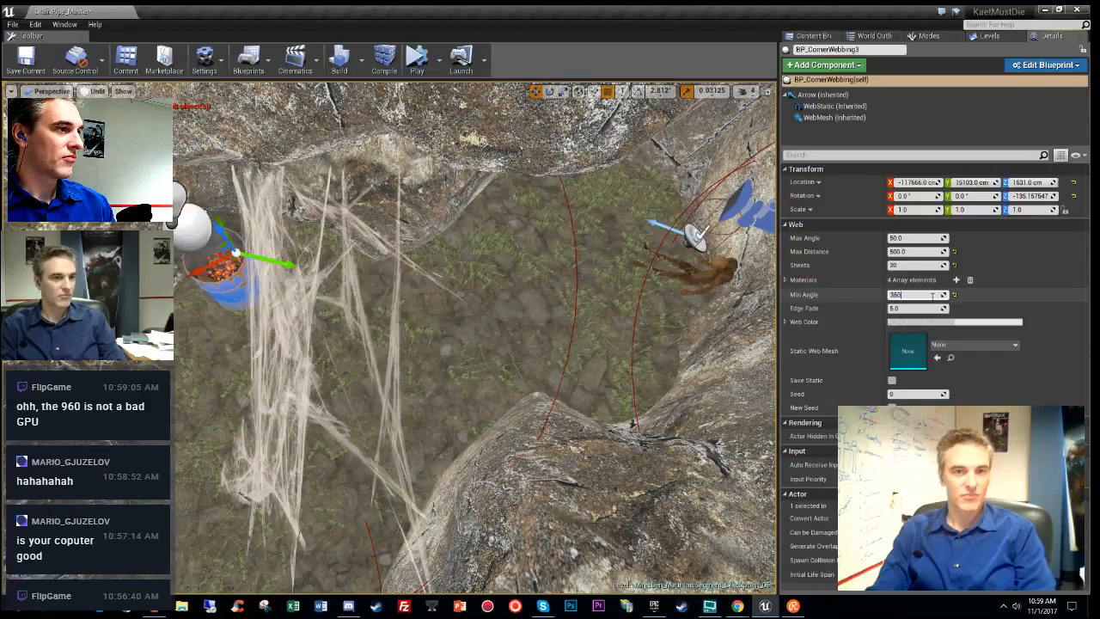
{"action": "type", "text": "360"}
{"action": "key", "text": "Return"}
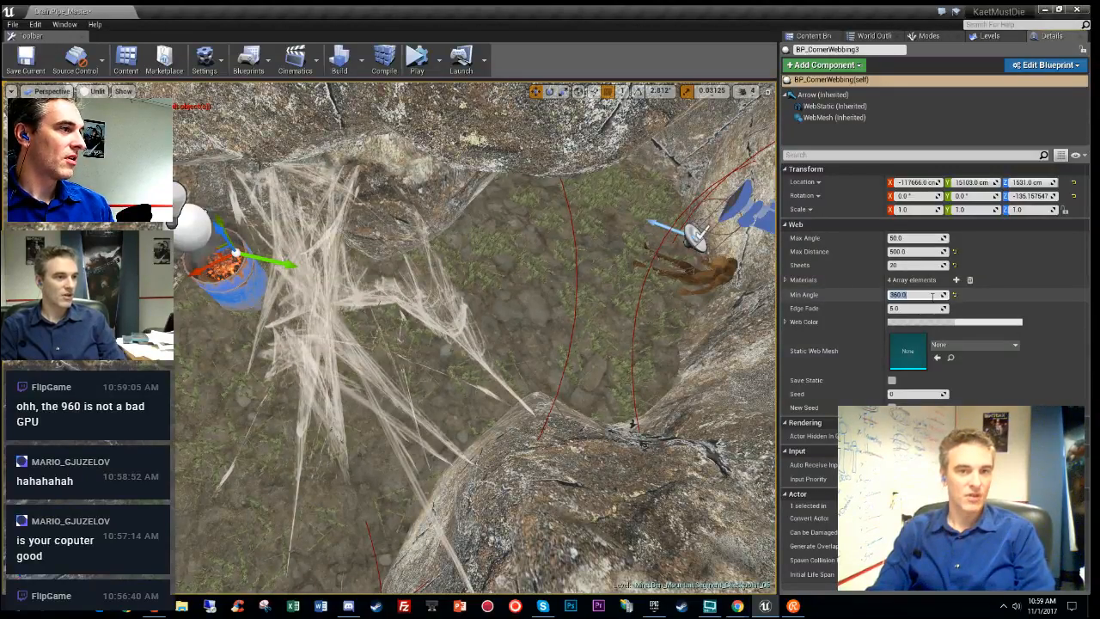
- Move the cobweb up and to the right so its strands fill the corner
{"action": "right_click_drag", "start_coordinate": [532, 331], "coordinate": [312, 485]}
{"action": "left_click_drag", "start_coordinate": [332, 489], "coordinate": [415, 423]}
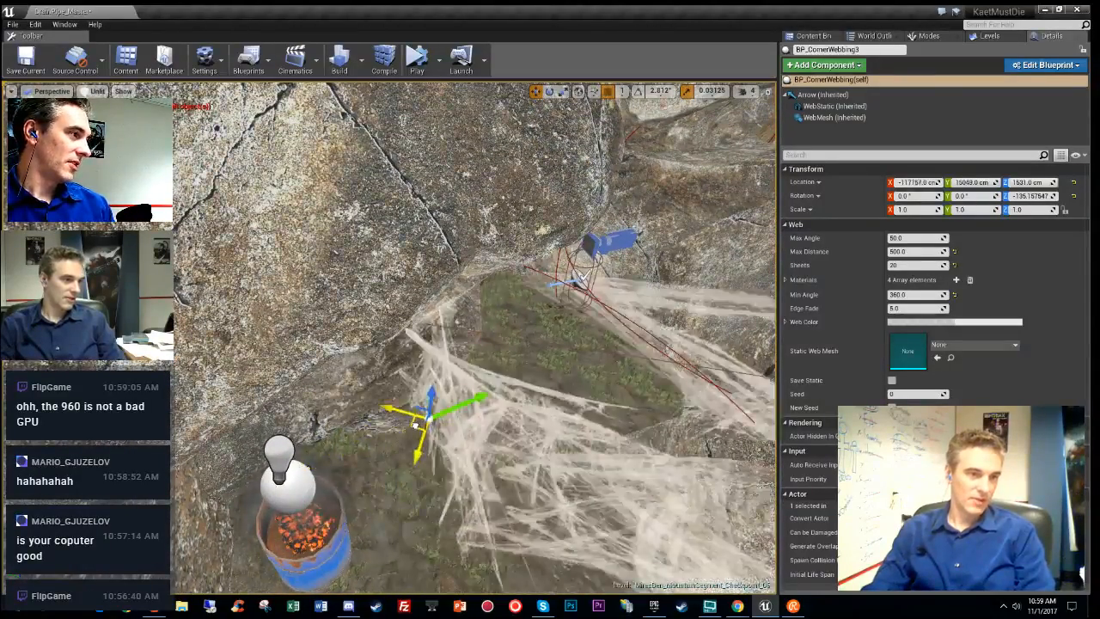
{"action": "right_click_drag", "start_coordinate": [422, 412], "coordinate": [507, 413]}
{"action": "key", "text": "alt+4"}
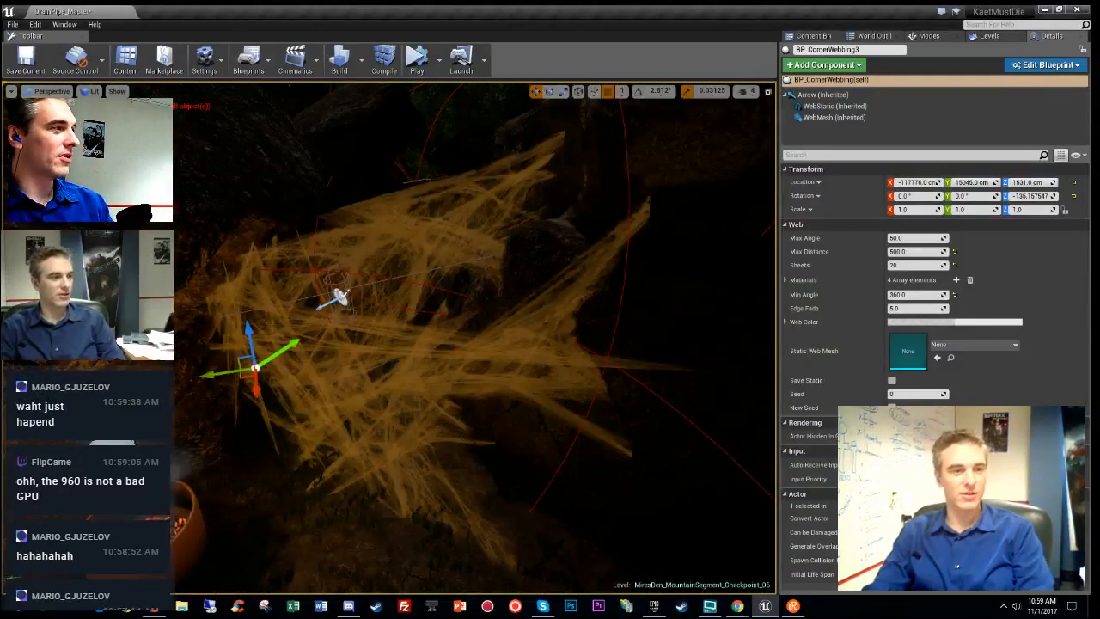
{"action": "mouse_move", "coordinate": [477, 344]}
{"action": "right_mouse_down"}
{"action": "mouse_move", "coordinate": [520, 370]}
{"action": "mouse_move", "coordinate": [486, 356]}
{"action": "right_mouse_up"}
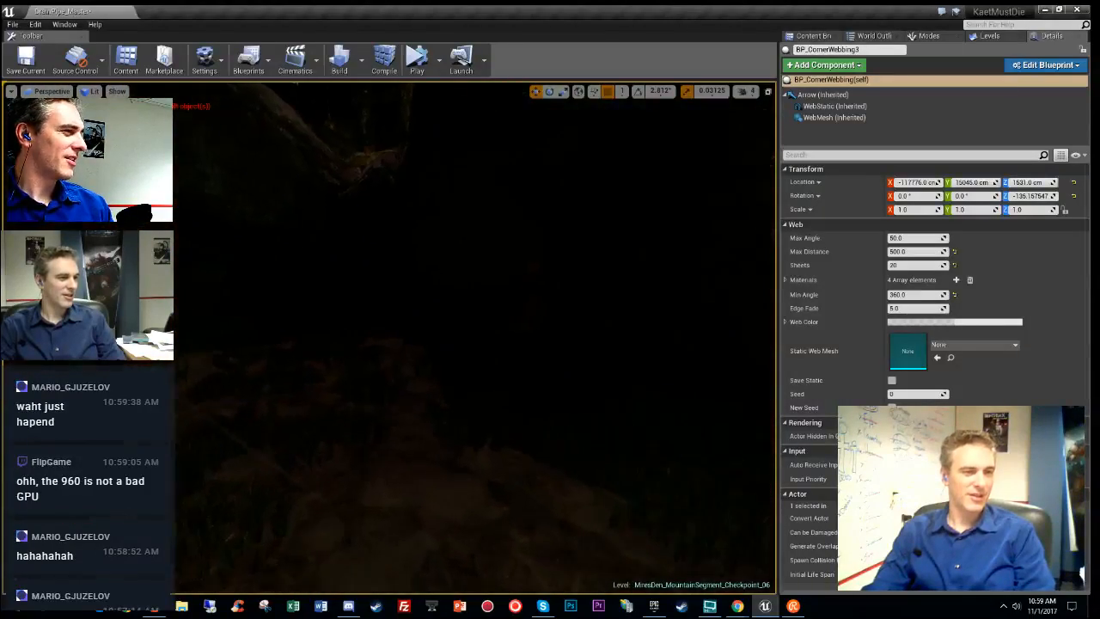
{"action": "mouse_move", "coordinate": [486, 357]}
{"action": "right_mouse_down"}
{"action": "mouse_move", "coordinate": [511, 331]}
{"action": "mouse_move", "coordinate": [507, 353]}
{"action": "mouse_move", "coordinate": [477, 352]}
{"action": "mouse_move", "coordinate": [525, 368]}
{"action": "mouse_move", "coordinate": [468, 357]}
{"action": "right_mouse_up"}
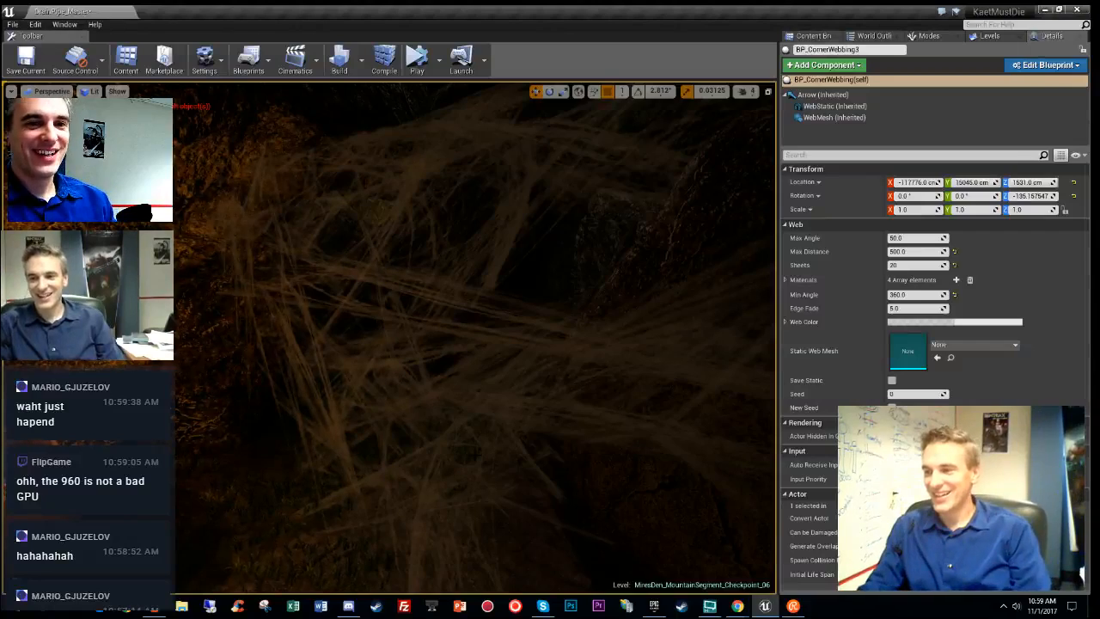
{"action": "right_click_drag", "start_coordinate": [468, 356], "coordinate": [564, 325]}
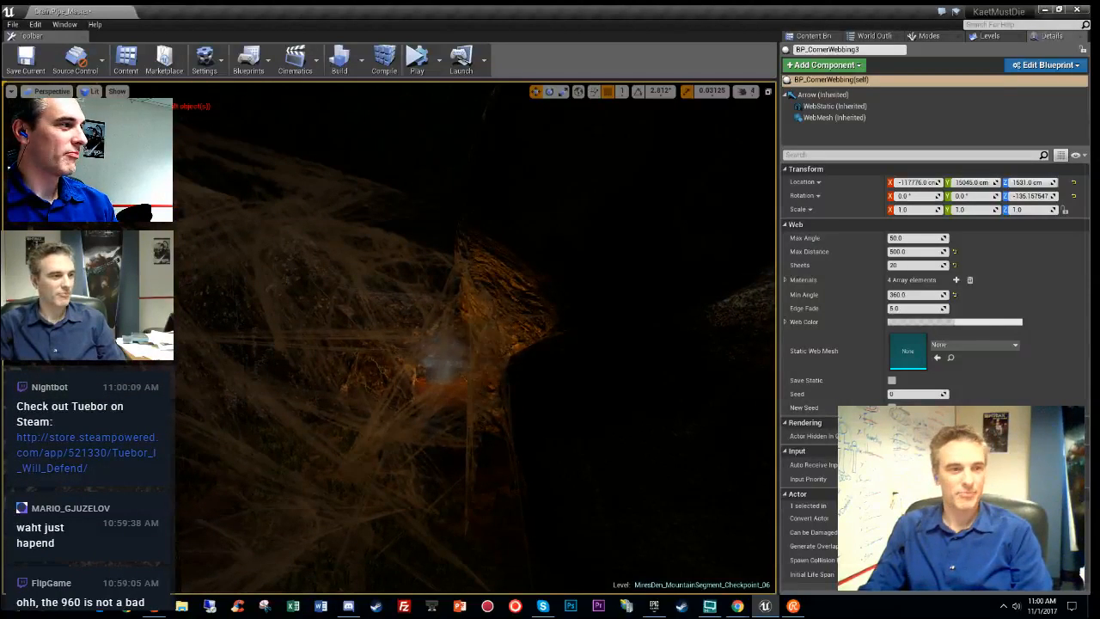
{"action": "right_click_drag", "start_coordinate": [564, 324], "coordinate": [559, 319]}
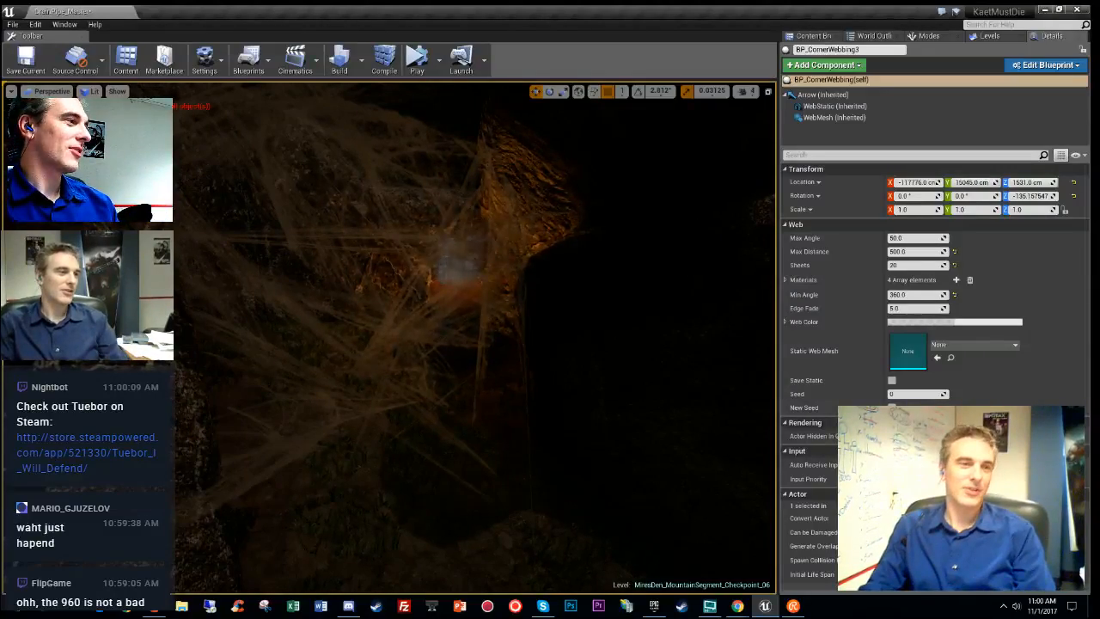
{"action": "right_click_drag", "start_coordinate": [559, 320], "coordinate": [598, 321]}
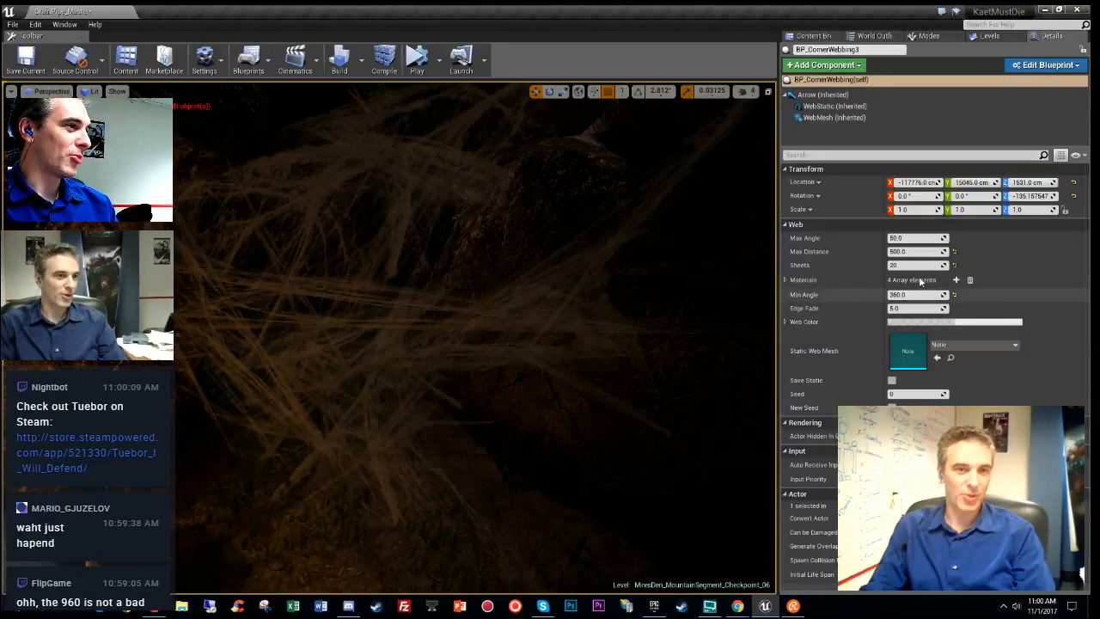
{"action": "right_click_drag", "start_coordinate": [550, 326], "coordinate": [481, 268]}
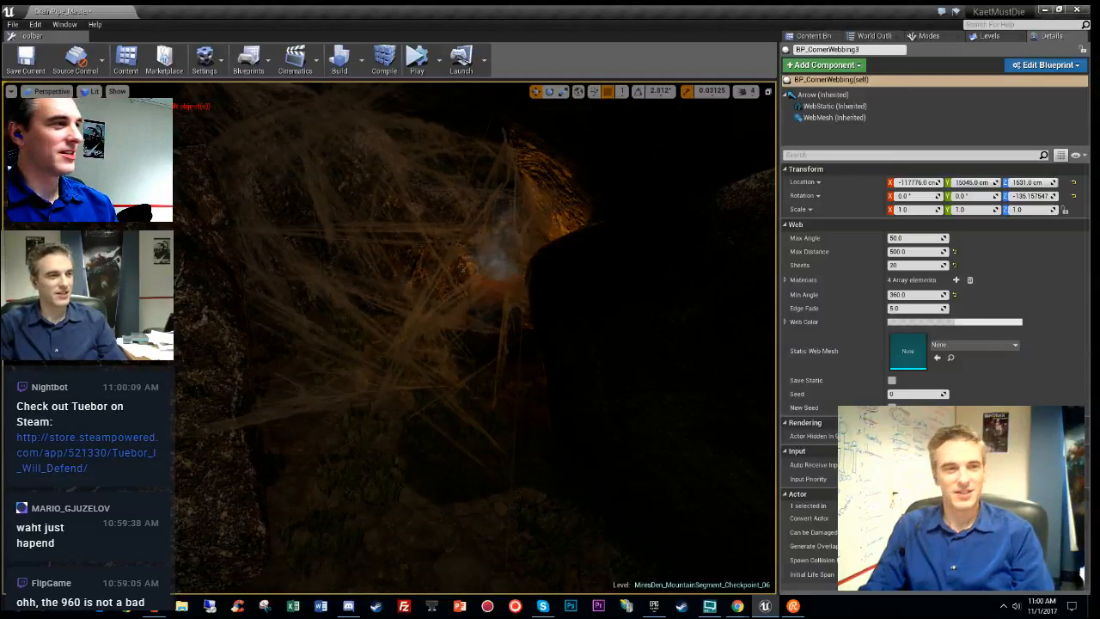
{"action": "mouse_move", "coordinate": [481, 268]}
{"action": "right_mouse_down"}
{"action": "mouse_move", "coordinate": [468, 257]}
{"action": "mouse_move", "coordinate": [478, 282]}
{"action": "mouse_move", "coordinate": [464, 279]}
{"action": "right_mouse_up"}
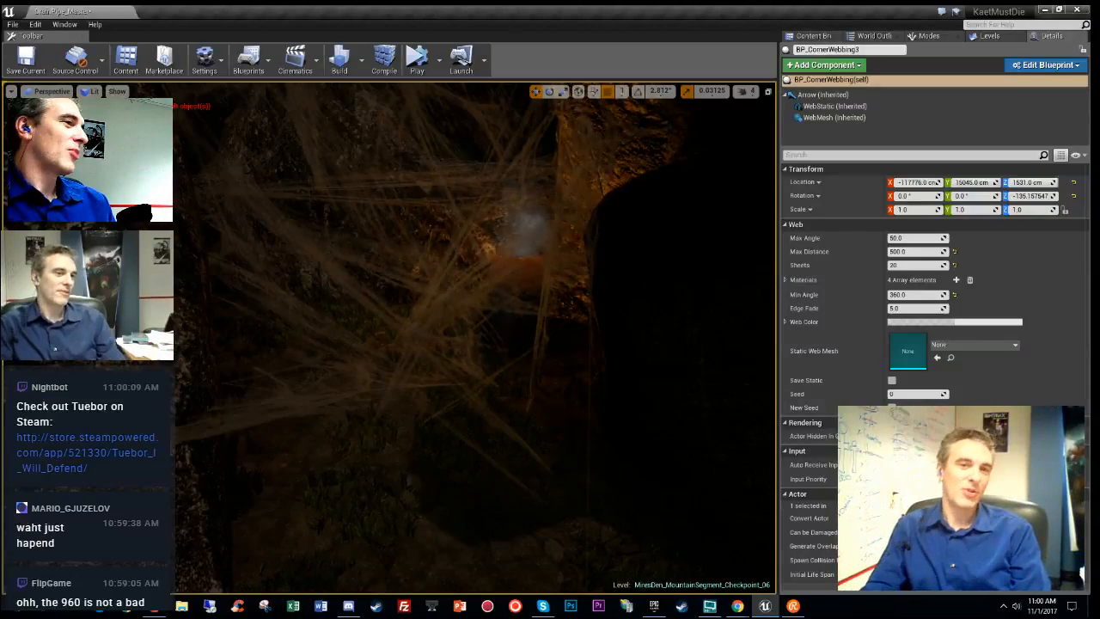
{"action": "key", "text": "w"}
{"action": "mouse_move", "coordinate": [465, 279]}
{"action": "right_mouse_down"}
{"action": "mouse_move", "coordinate": [516, 287]}
{"action": "mouse_move", "coordinate": [448, 284]}
{"action": "right_mouse_up"}
- Make Checkpoint06_Lights the current level, then fly around the pot, cobwebs and dark rocks
{"action": "left_click", "coordinate": [986, 37]}
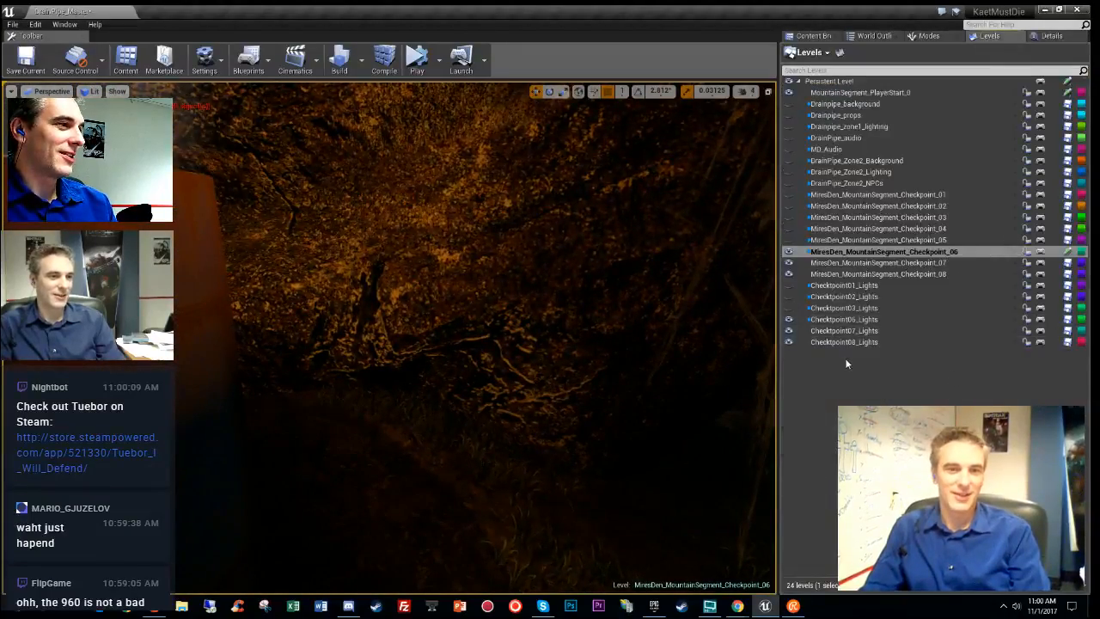
{"action": "double_click", "coordinate": [847, 320]}
{"action": "key", "text": "s"}
{"action": "right_click_drag", "start_coordinate": [516, 301], "coordinate": [422, 319]}
{"action": "key", "text": "s"}
{"action": "right_click_drag", "start_coordinate": [475, 337], "coordinate": [406, 315]}
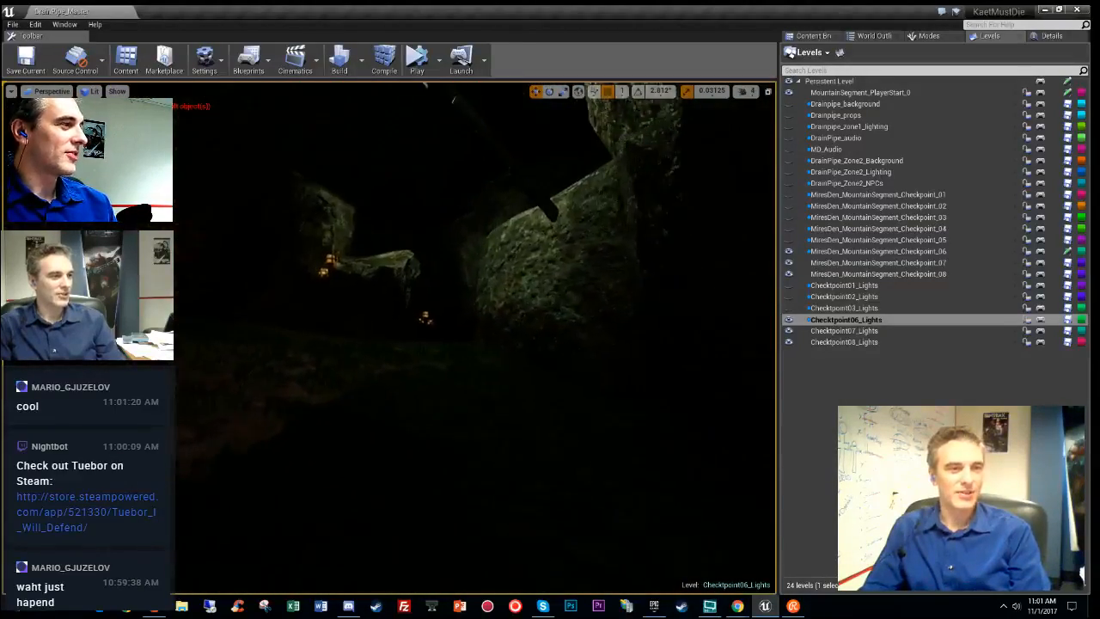
{"action": "right_click_drag", "start_coordinate": [406, 315], "coordinate": [383, 325]}
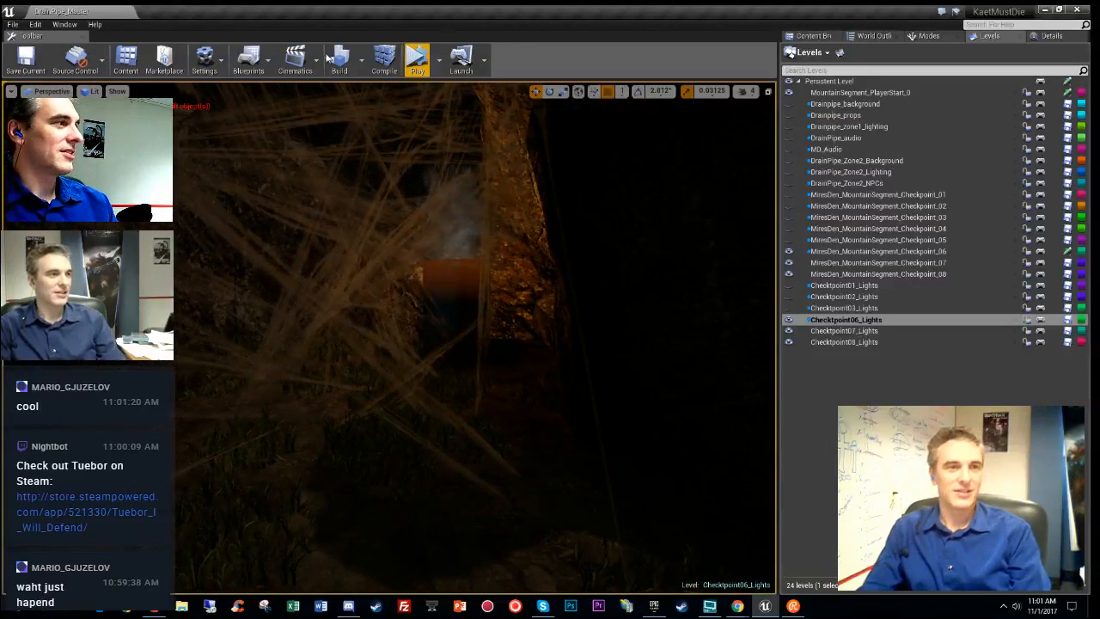
- Save the modified level packages via File > Save, then frame the smoking pot between boulders
{"action": "left_click", "coordinate": [13, 24]}
{"action": "left_click", "coordinate": [39, 70]}
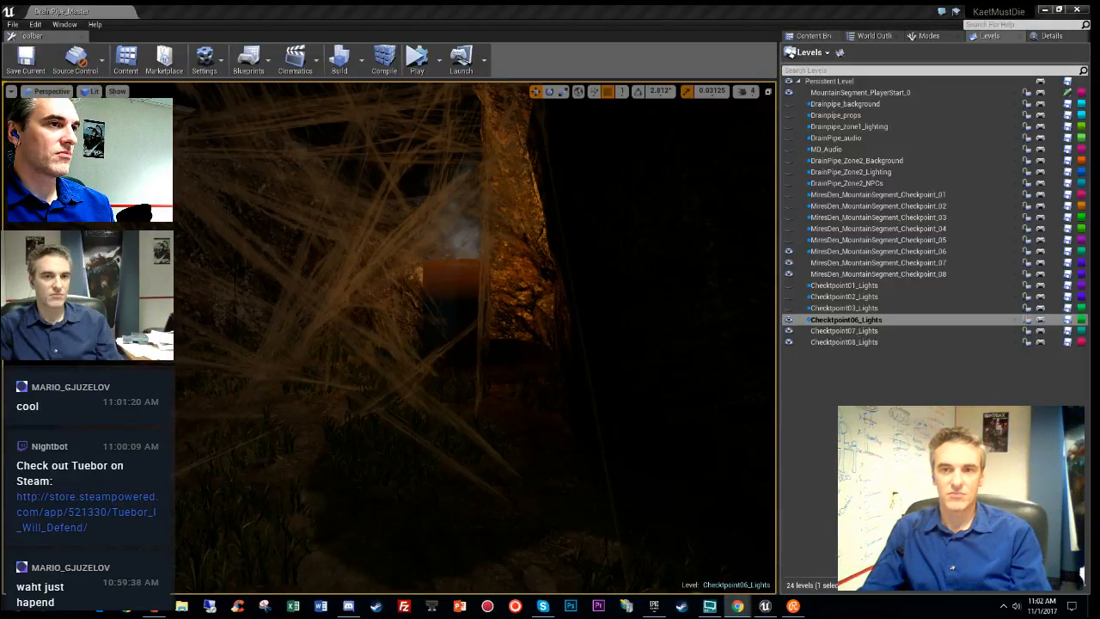
{"action": "right_click_drag", "start_coordinate": [395, 294], "coordinate": [396, 294]}
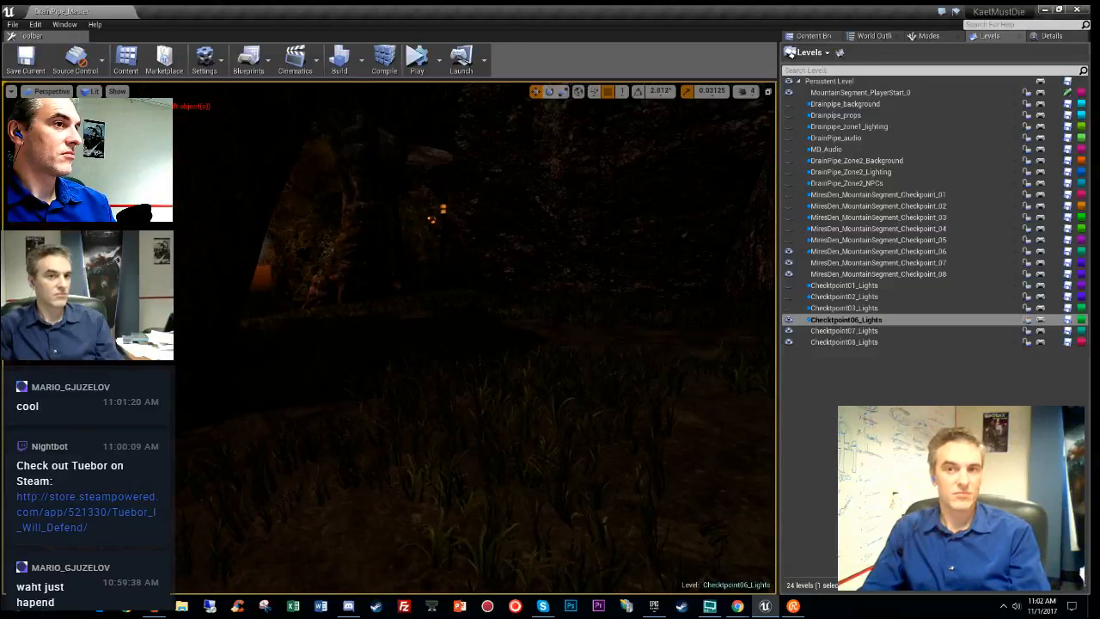
{"action": "right_click_drag", "start_coordinate": [395, 294], "coordinate": [396, 294]}
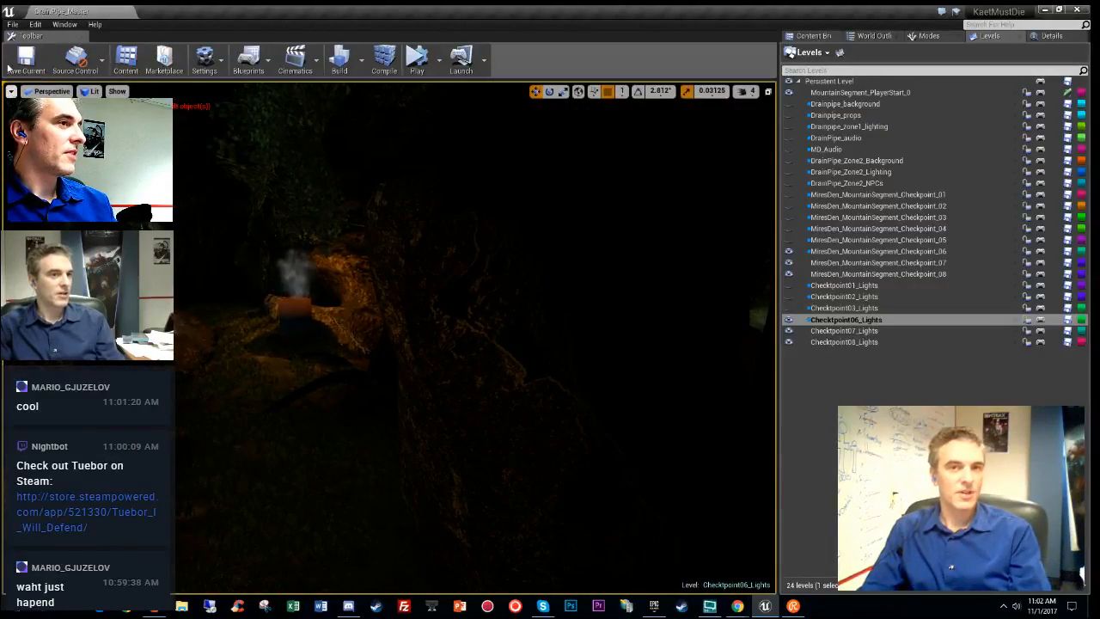
{"action": "right_click_drag", "start_coordinate": [395, 294], "coordinate": [395, 294]}
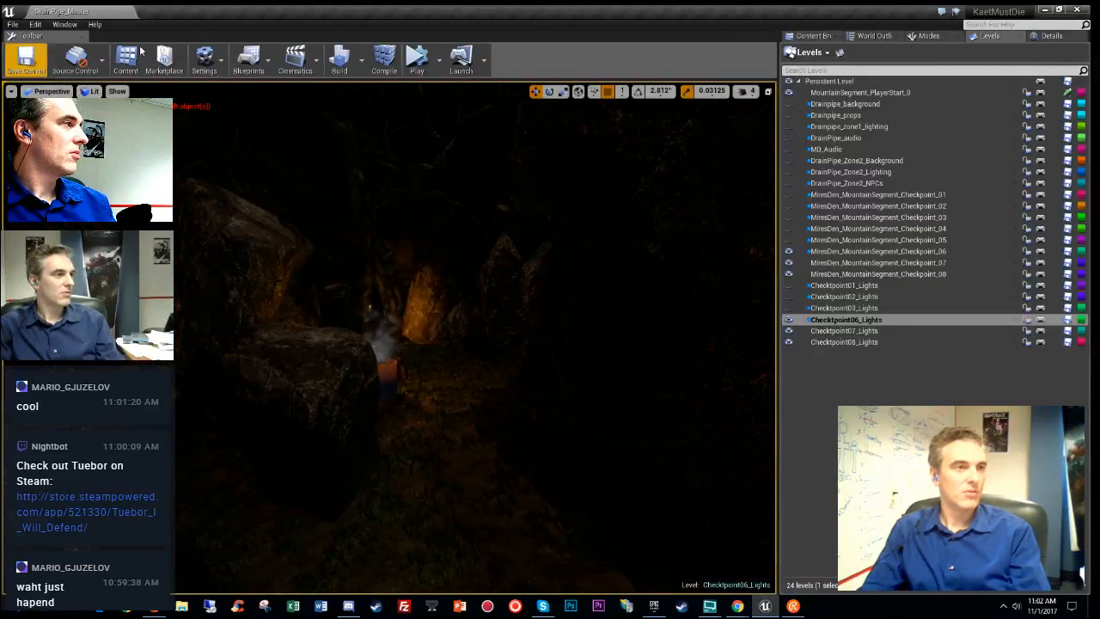
- Run Build Lighting Only for all levels and confirm the Rebuild Lighting warning
{"action": "left_click", "coordinate": [360, 61]}
{"action": "mouse_move", "coordinate": [435, 105]}
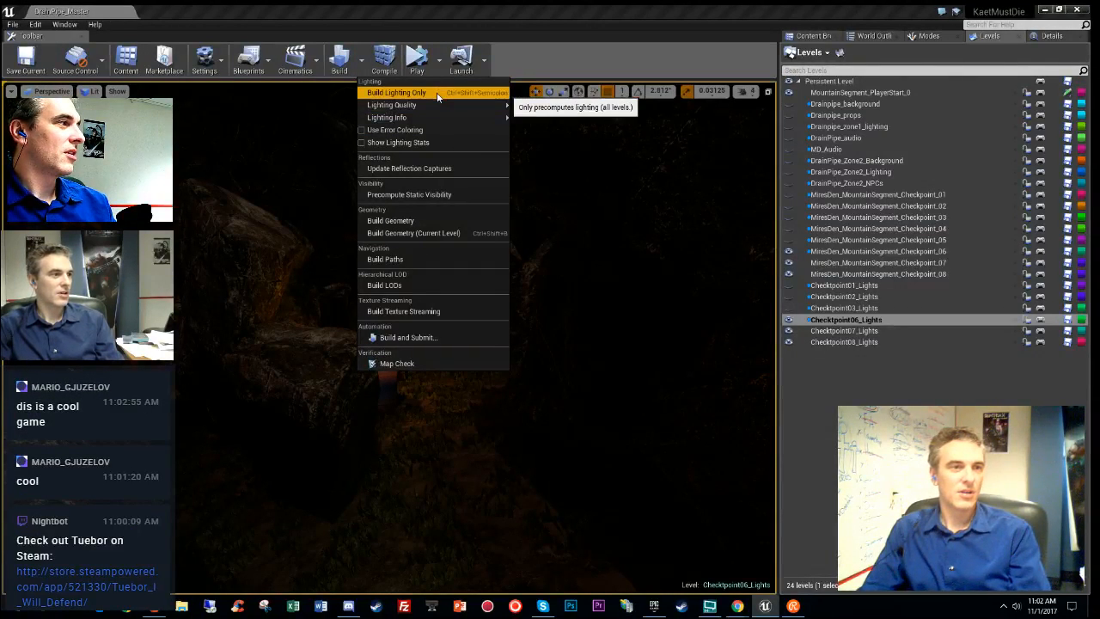
{"action": "left_click", "coordinate": [438, 94]}
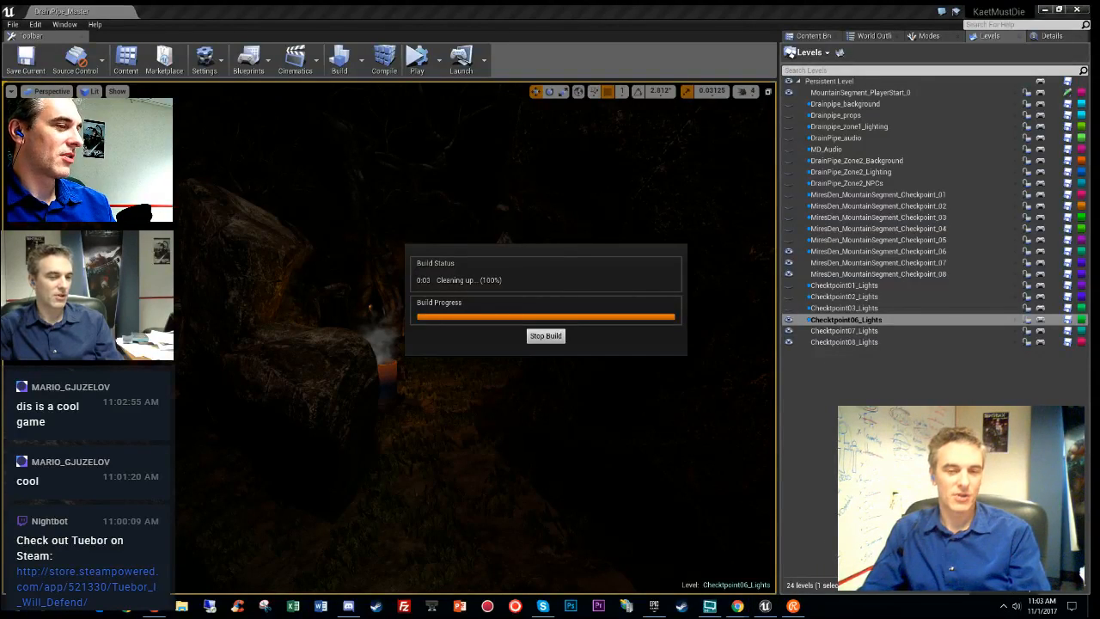
{"action": "left_click", "coordinate": [686, 401]}
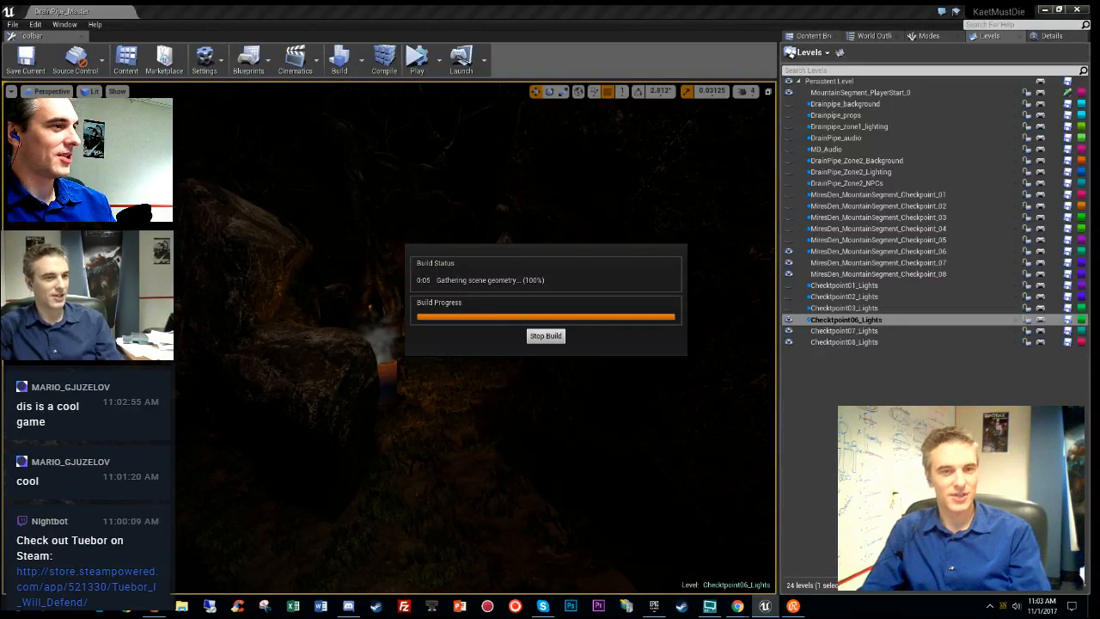
- Show the Swarm Agent status window and Task Manager's CPU performance graphs
{"action": "double_click", "coordinate": [1002, 608]}
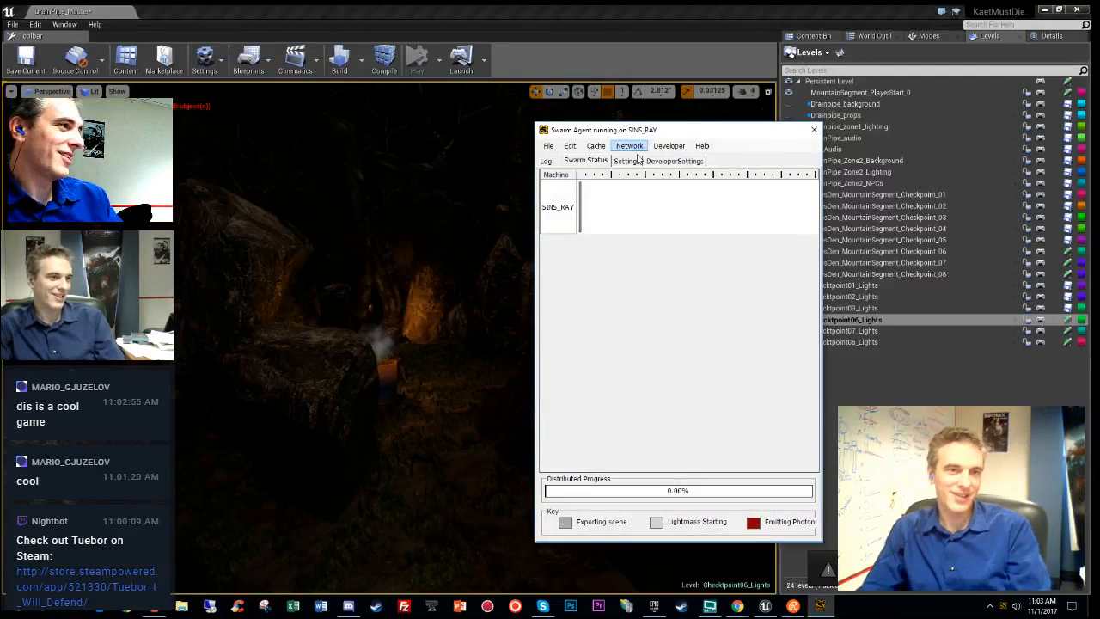
{"action": "right_click", "coordinate": [879, 606]}
{"action": "left_click", "coordinate": [914, 552]}
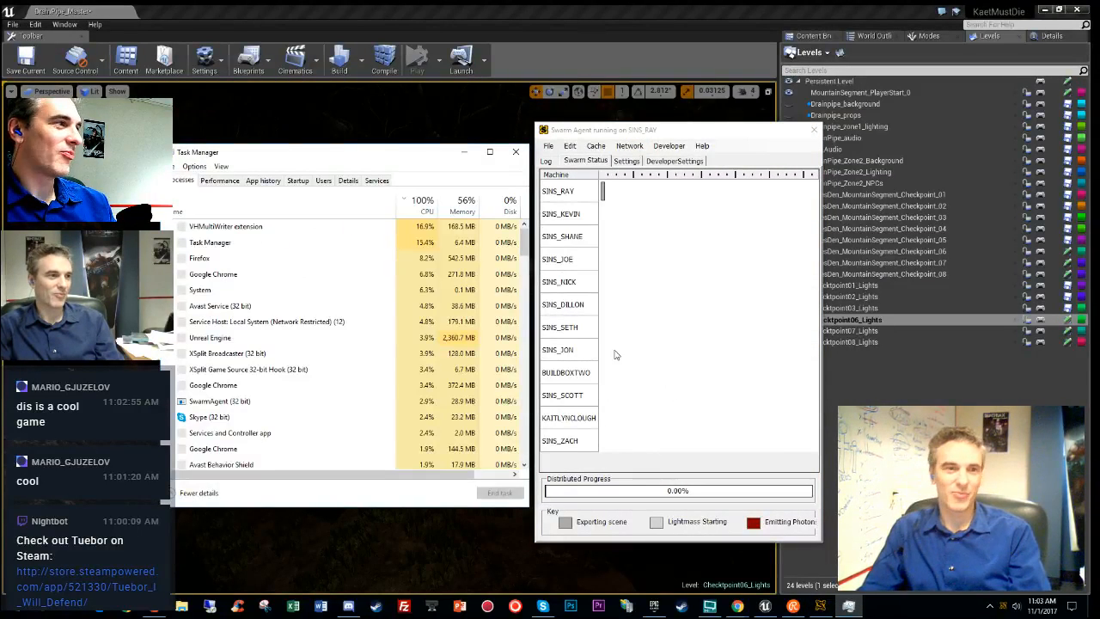
{"action": "left_click", "coordinate": [225, 181]}
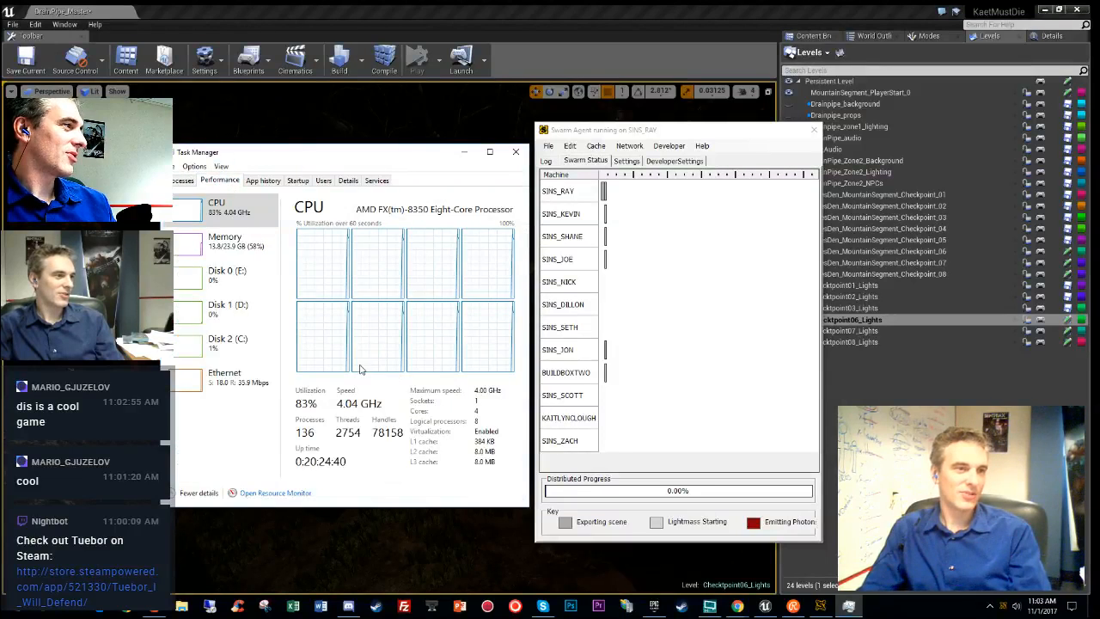
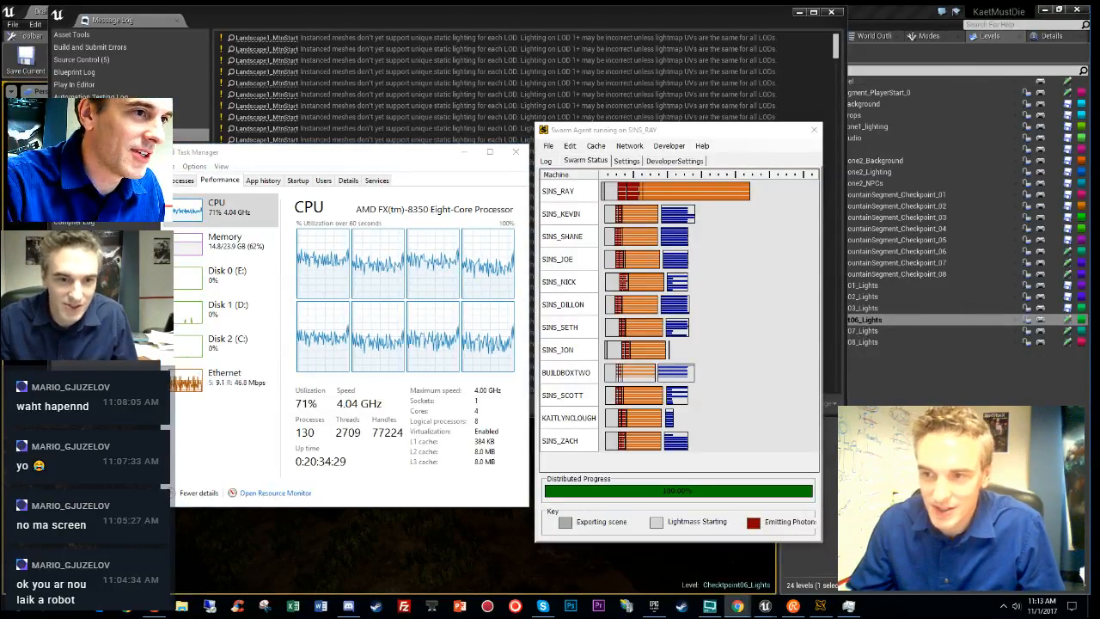
- Close the Swarm Agent, Task Manager and Message Log windows once lighting reaches 100%
{"action": "left_click", "coordinate": [814, 130]}
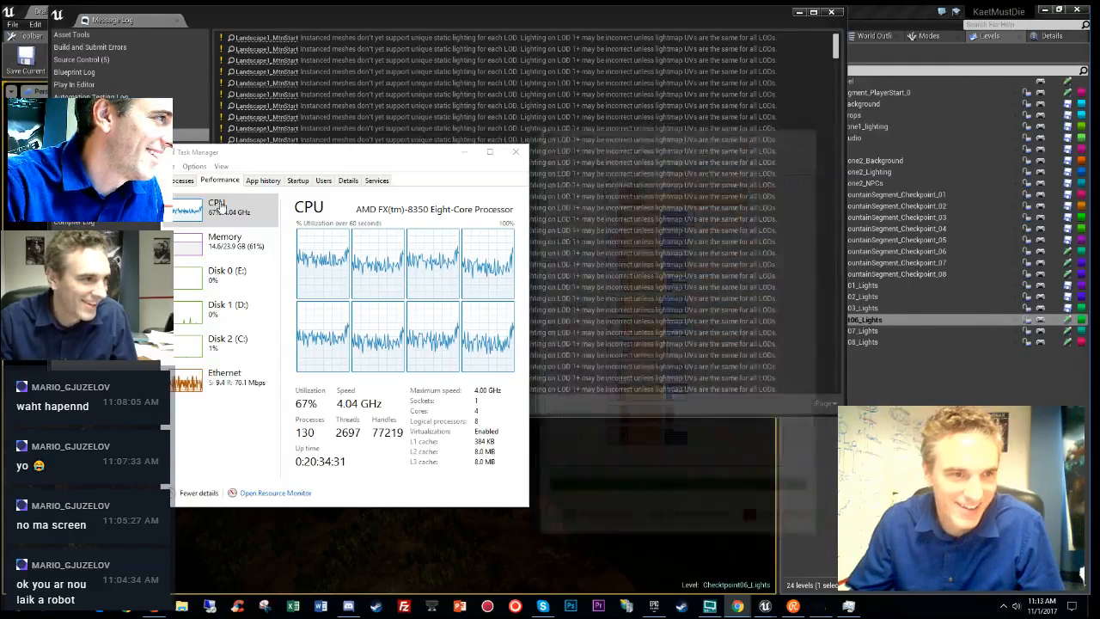
{"action": "left_click", "coordinate": [516, 152]}
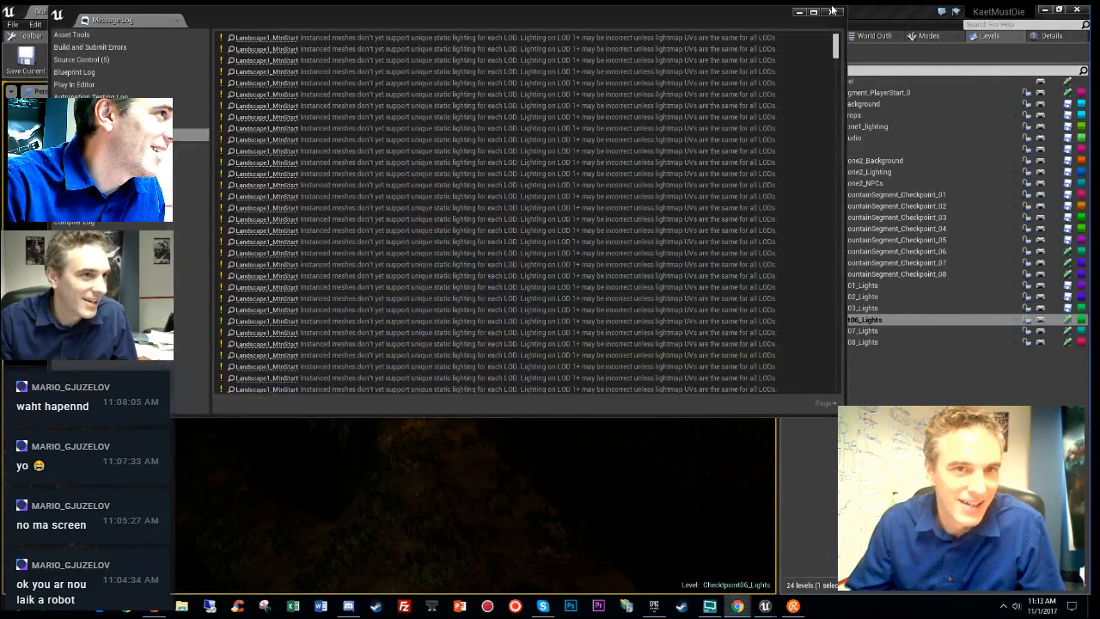
{"action": "left_click", "coordinate": [831, 12]}
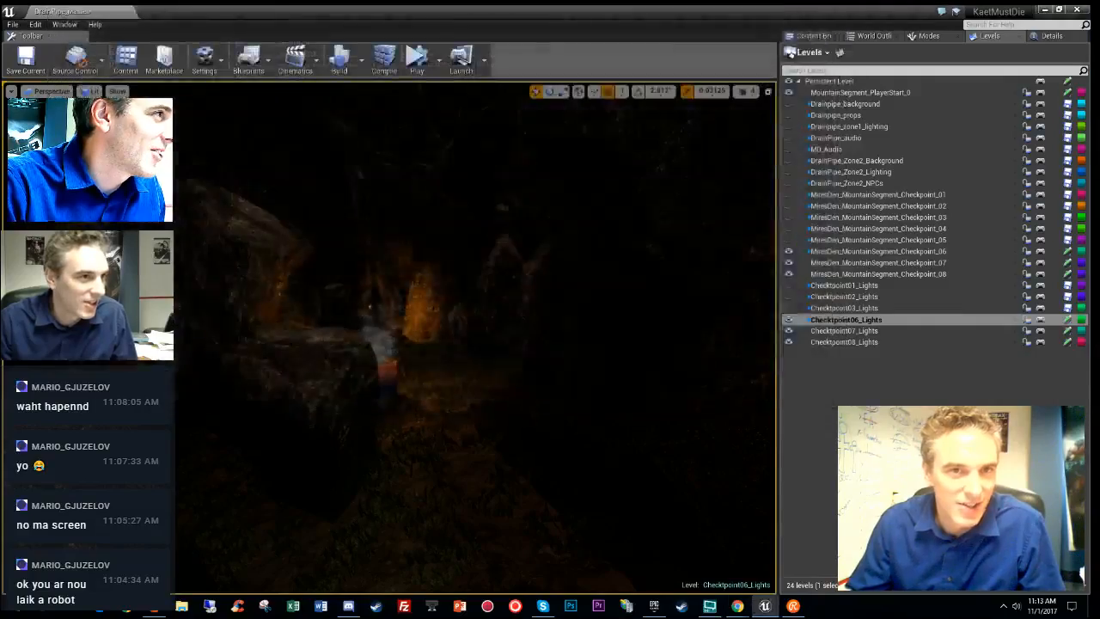
- Fly the camera through the cave past the lantern posts, down to the rocks and fire pot
{"action": "key", "text": "w"}
{"action": "right_click_drag", "start_coordinate": [475, 339], "coordinate": [455, 301]}
{"action": "key", "text": "w"}
{"action": "key", "text": "w"}
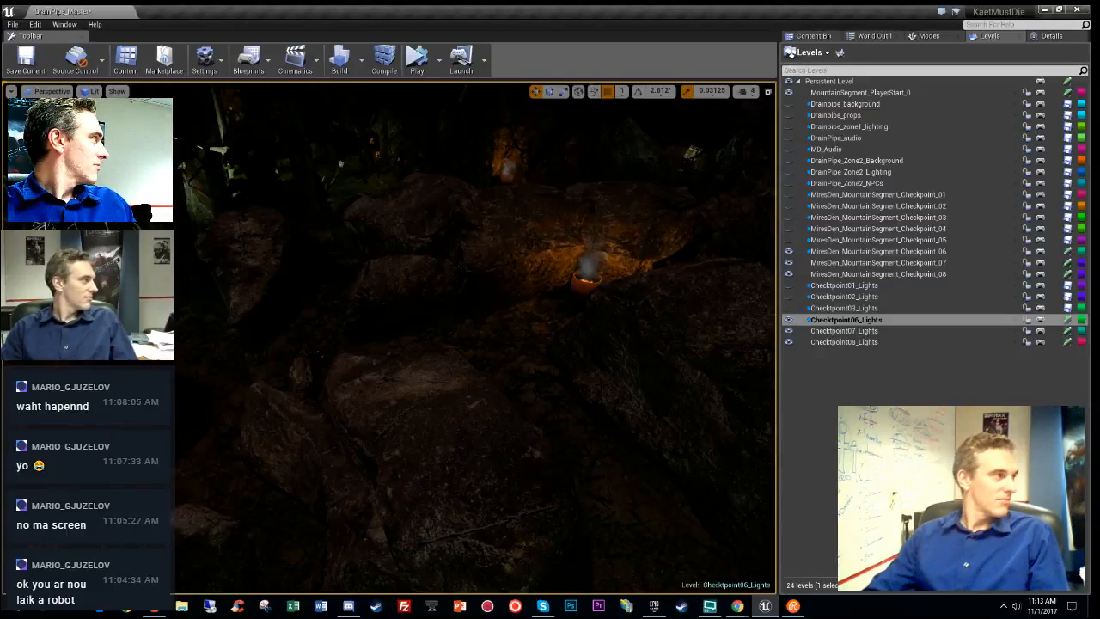
{"action": "right_click_drag", "start_coordinate": [475, 338], "coordinate": [539, 301]}
{"action": "right_click_drag", "start_coordinate": [476, 337], "coordinate": [211, 402]}
- Save every DrainPipe level with File > Save All Levels, checking Task Manager during the save
{"action": "left_click", "coordinate": [13, 24]}
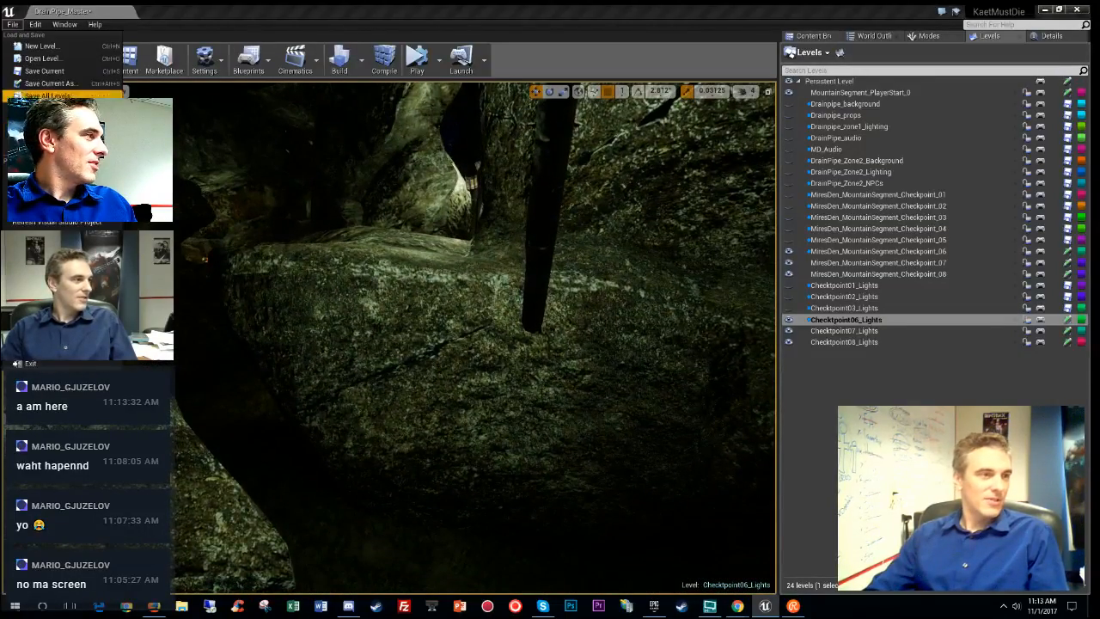
{"action": "left_click", "coordinate": [47, 96]}
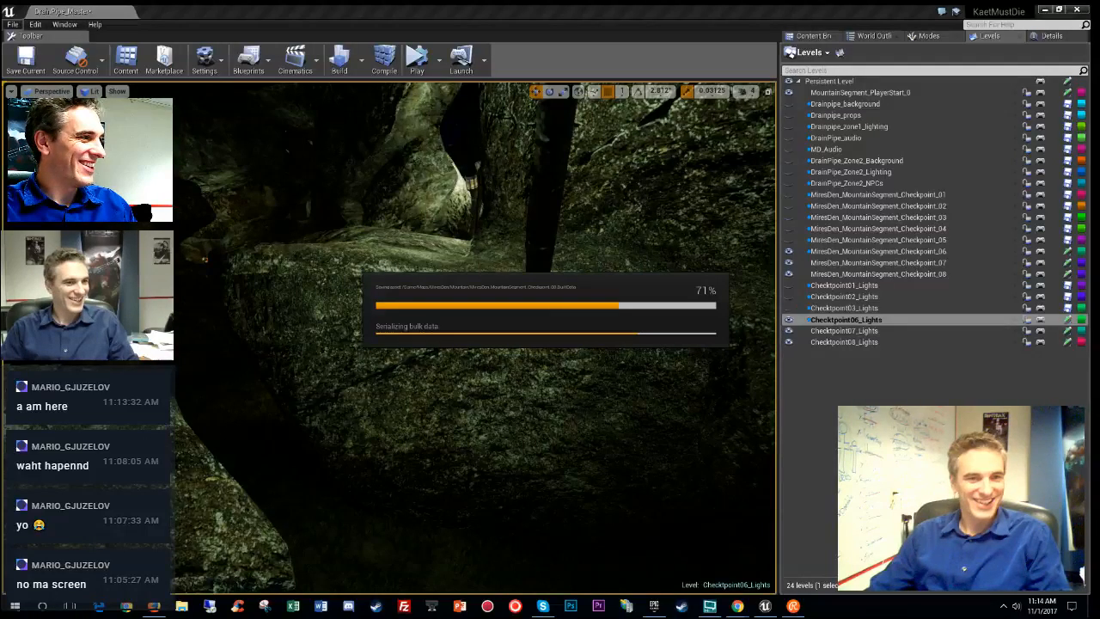
{"action": "right_click", "coordinate": [879, 613]}
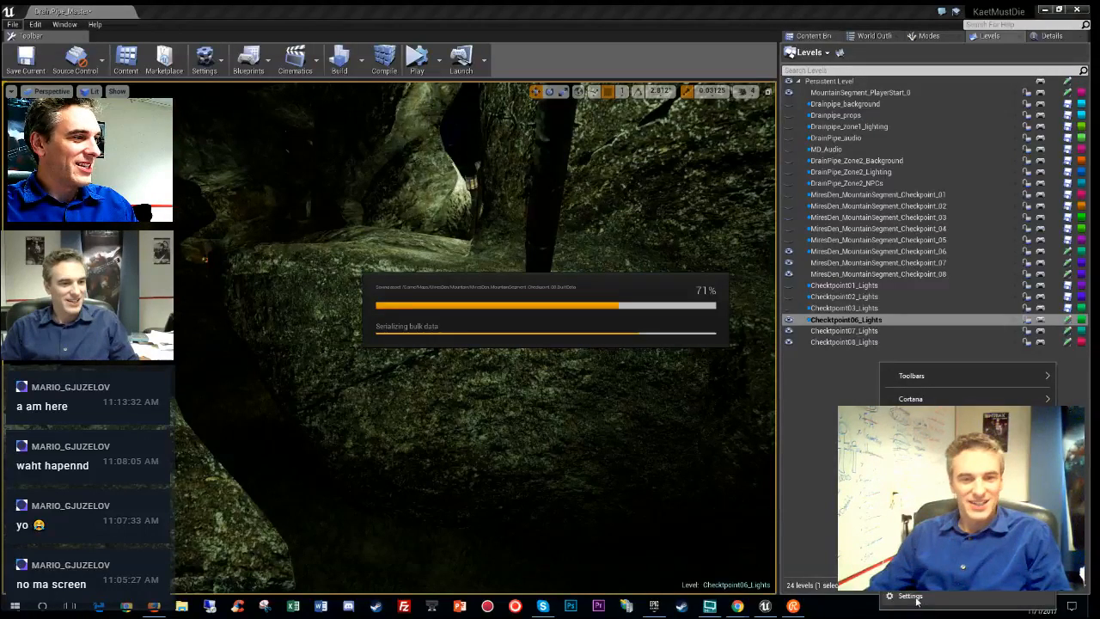
{"action": "left_click", "coordinate": [920, 548]}
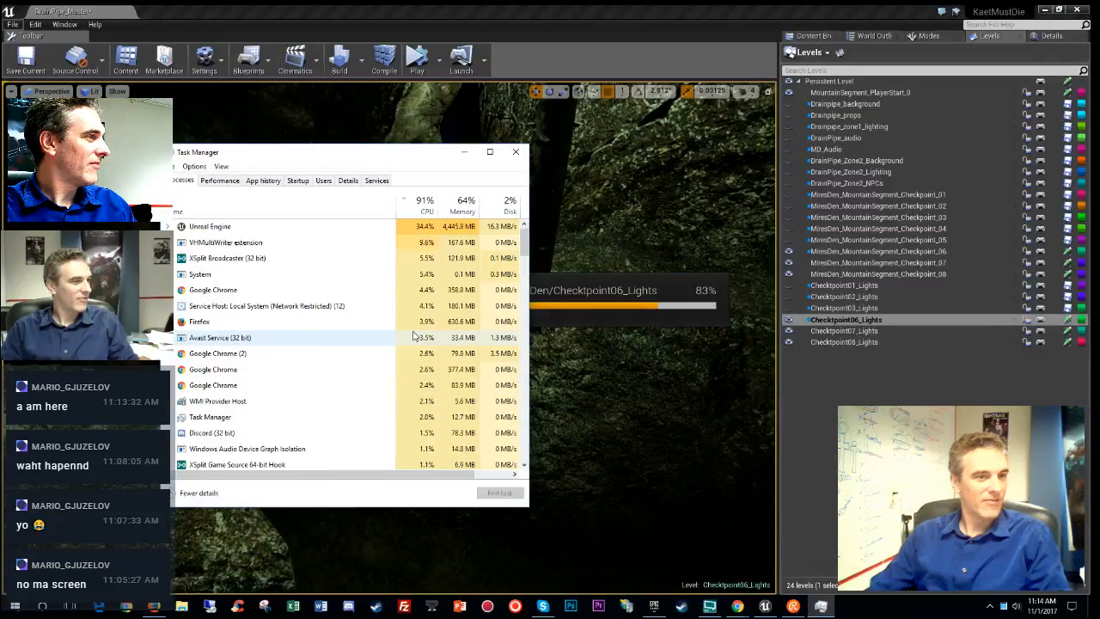
{"action": "left_click", "coordinate": [515, 151]}
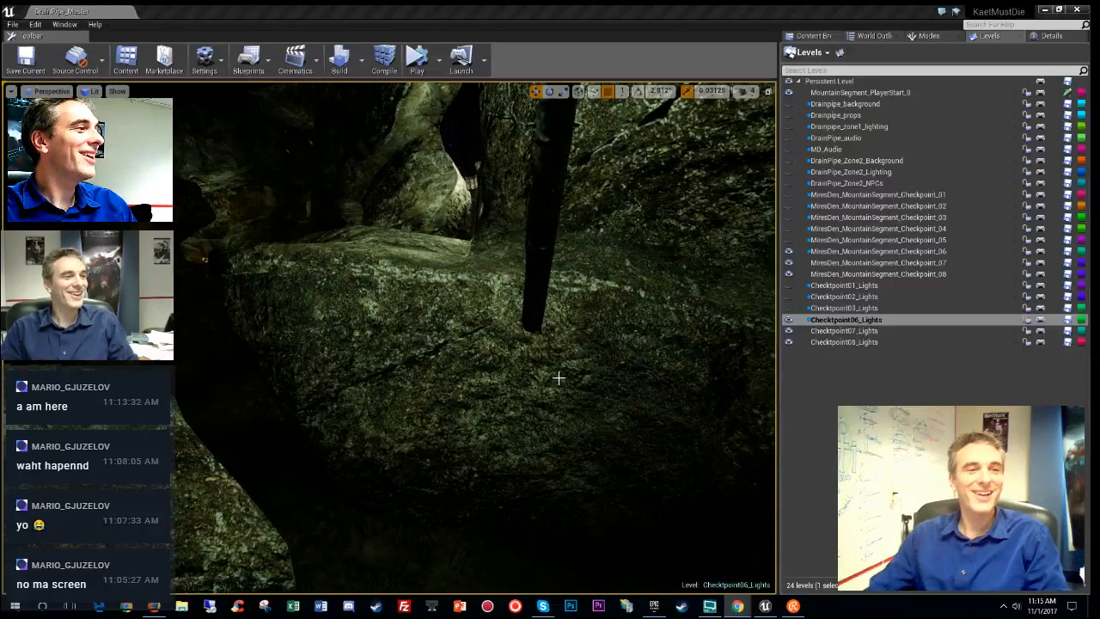
- Inspect the dark cave rock in unlit and then lit shading
{"action": "right_click_drag", "start_coordinate": [514, 380], "coordinate": [714, 385]}
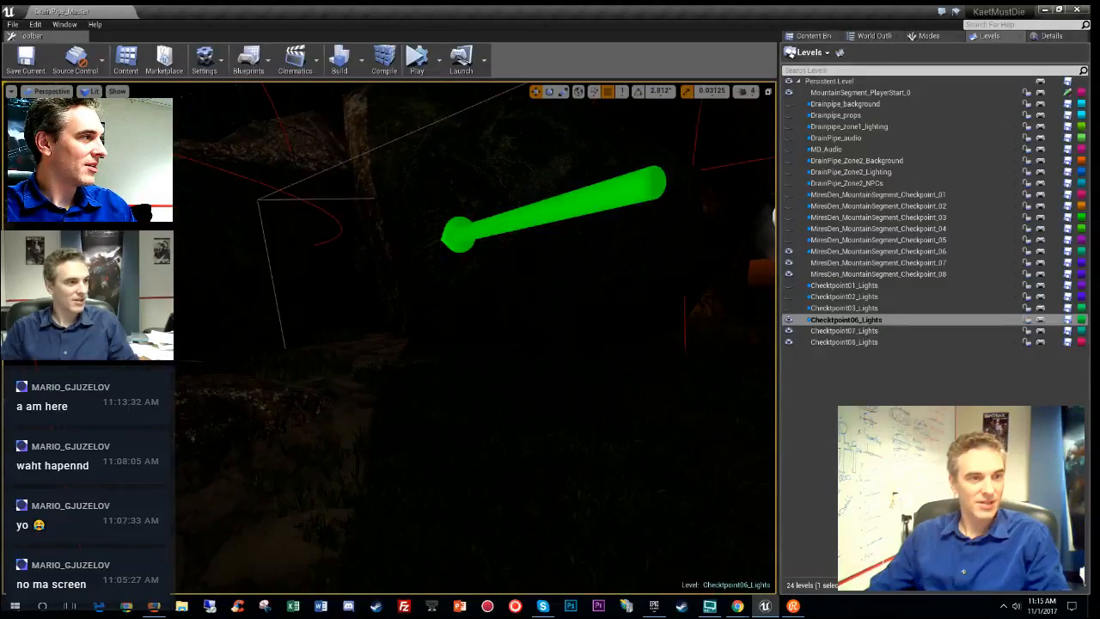
{"action": "key", "text": "alt+3"}
{"action": "right_click_drag", "start_coordinate": [713, 385], "coordinate": [579, 387]}
{"action": "key", "text": "alt+4"}
- Raise and lower the light above the foliage, then view the cobblestones unlit
{"action": "left_click", "coordinate": [547, 408]}
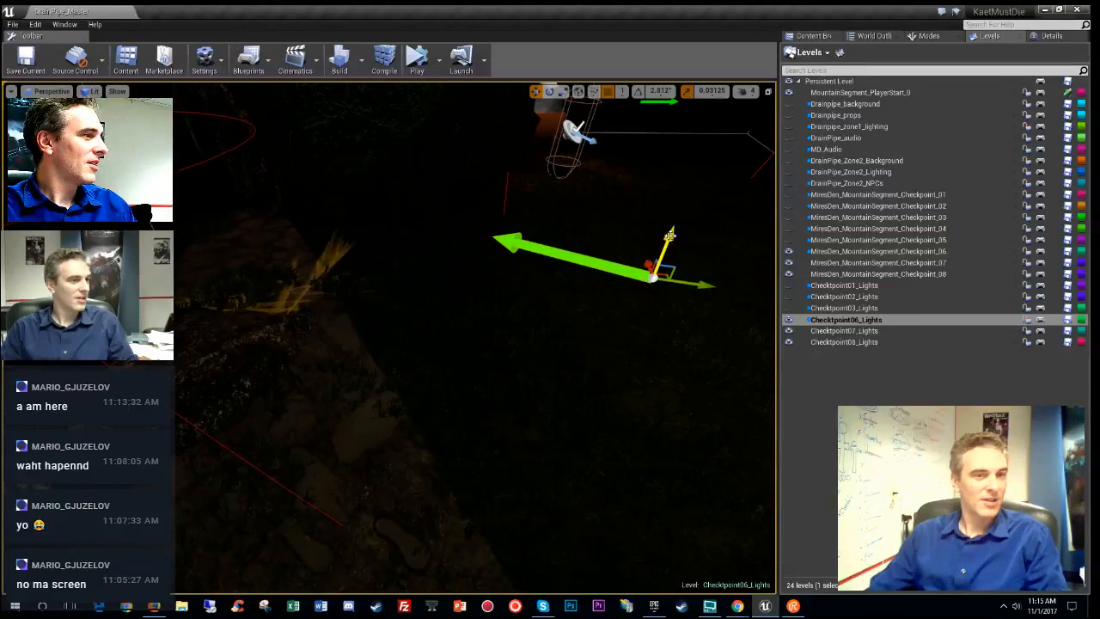
{"action": "mouse_move", "coordinate": [669, 235]}
{"action": "left_mouse_down"}
{"action": "mouse_move", "coordinate": [668, 164]}
{"action": "mouse_move", "coordinate": [671, 298]}
{"action": "mouse_move", "coordinate": [663, 245]}
{"action": "left_mouse_up"}
{"action": "right_click_drag", "start_coordinate": [666, 241], "coordinate": [425, 421]}
{"action": "key", "text": "Delete"}
{"action": "key", "text": "alt+3"}
{"action": "mouse_move", "coordinate": [324, 391]}
{"action": "right_mouse_down"}
{"action": "mouse_move", "coordinate": [320, 429]}
{"action": "mouse_move", "coordinate": [323, 391]}
{"action": "right_mouse_up"}
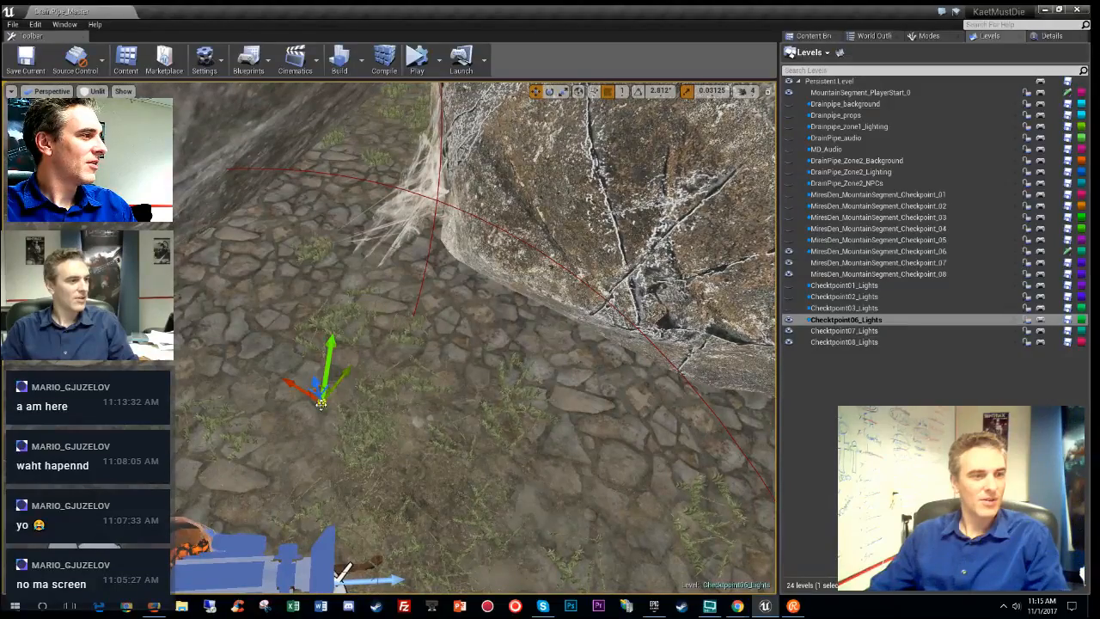
- Rotate BP_CornerWebbing about its vertical axis and bake it into SM_BP_CornerWebbing_263 via Save Static
{"action": "key", "text": "e"}
{"action": "left_click_drag", "start_coordinate": [343, 454], "coordinate": [296, 458]}
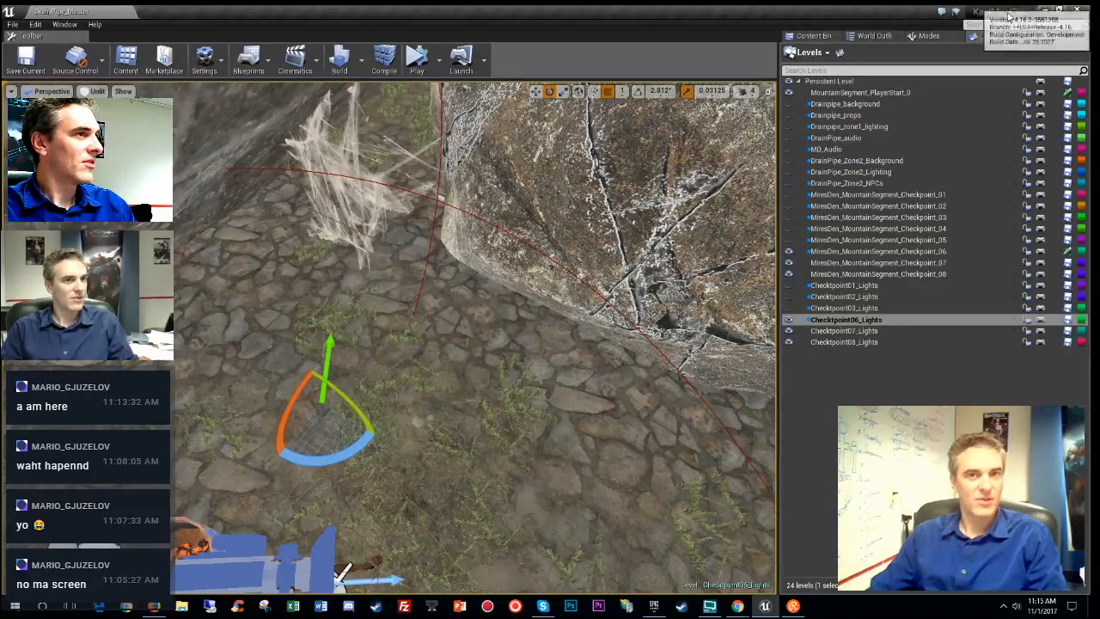
{"action": "left_click", "coordinate": [1052, 35]}
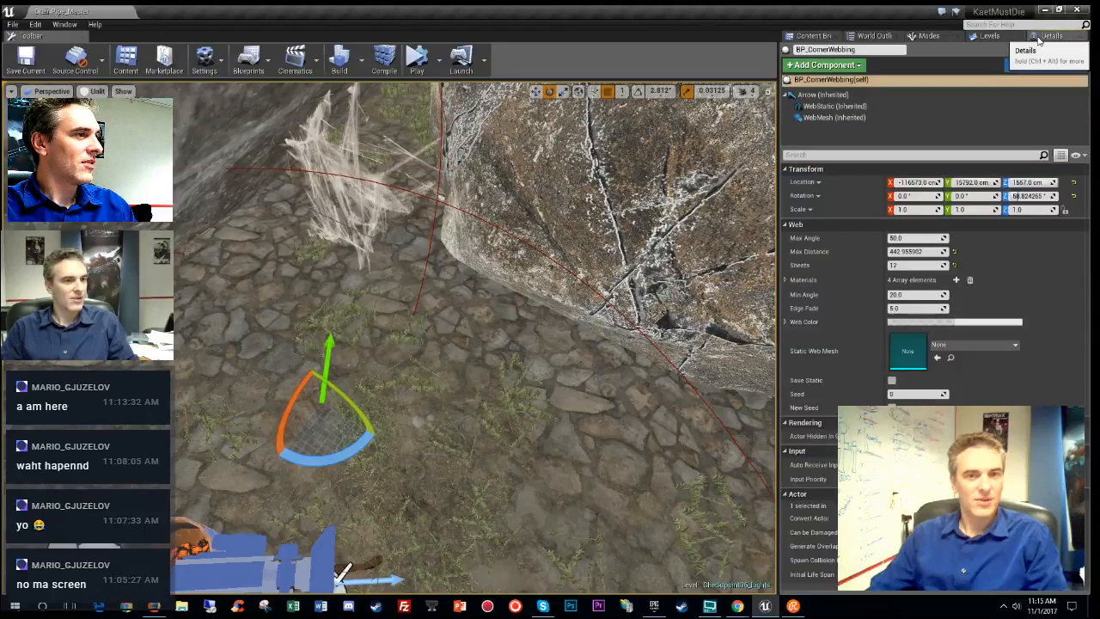
{"action": "left_click", "coordinate": [891, 381]}
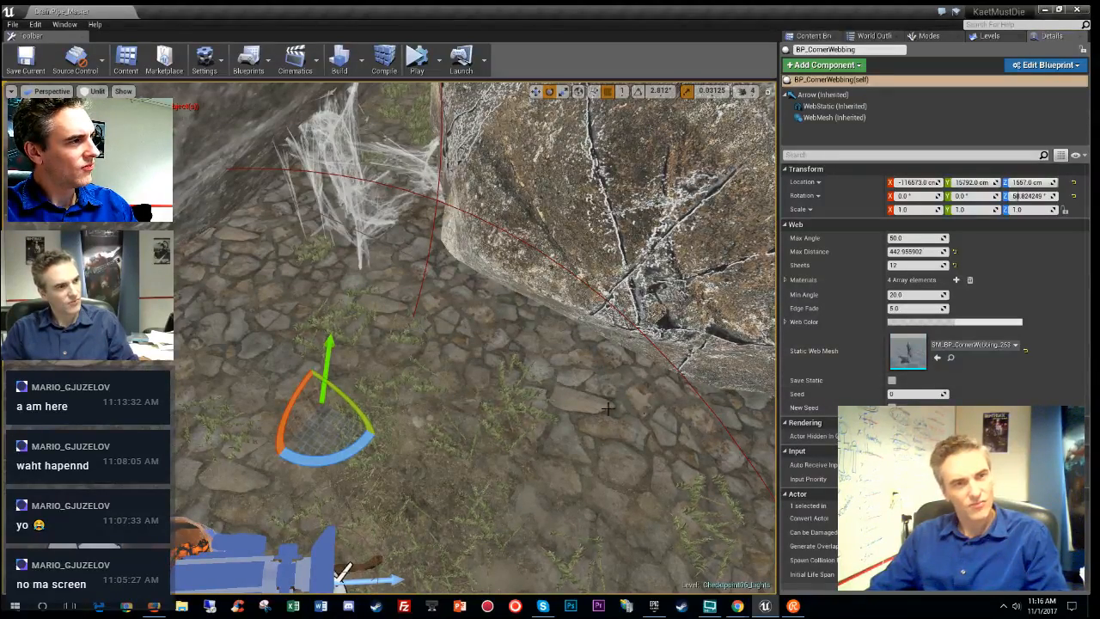
{"action": "right_click_drag", "start_coordinate": [608, 408], "coordinate": [606, 344]}
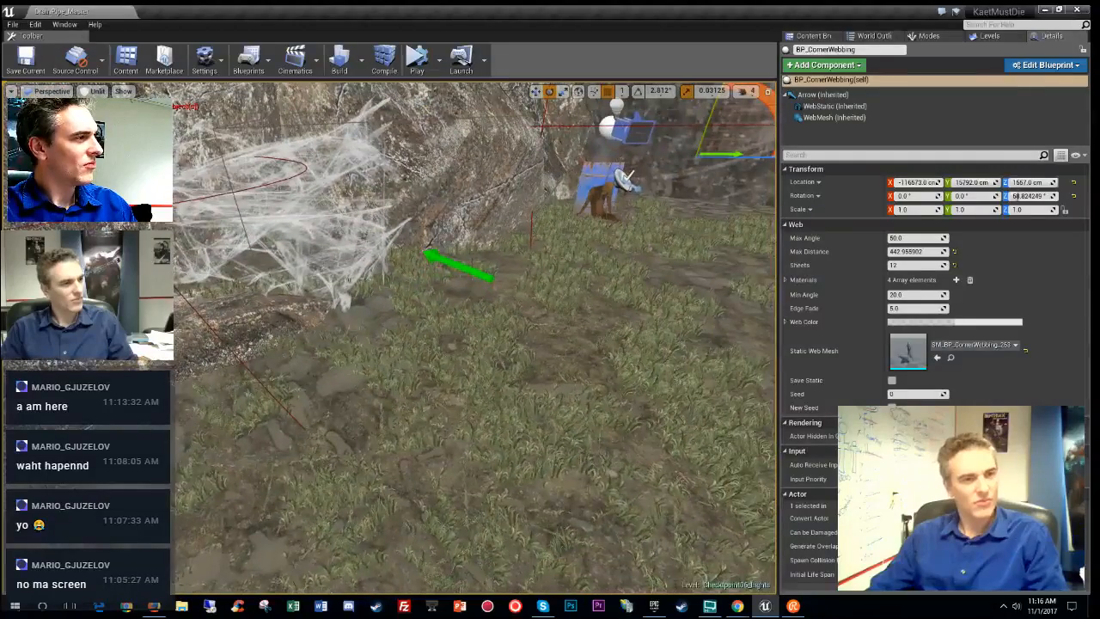
- Select the BP_CornerWebbing2 cobweb and look across the surrounding rocks and webs
{"action": "left_click", "coordinate": [460, 265]}
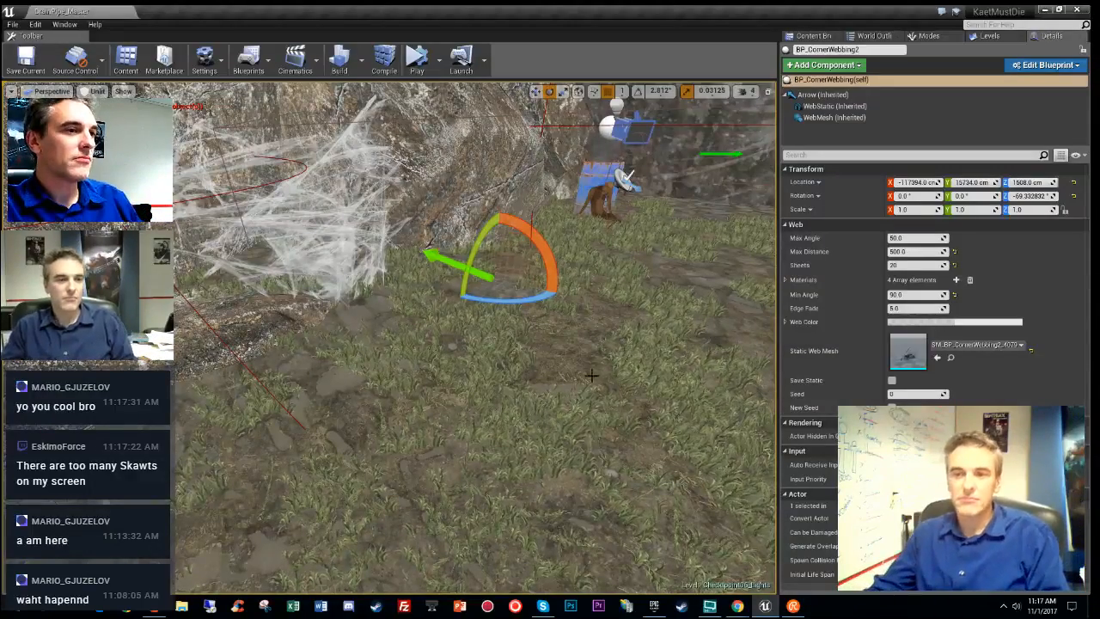
{"action": "right_click_drag", "start_coordinate": [536, 391], "coordinate": [387, 354]}
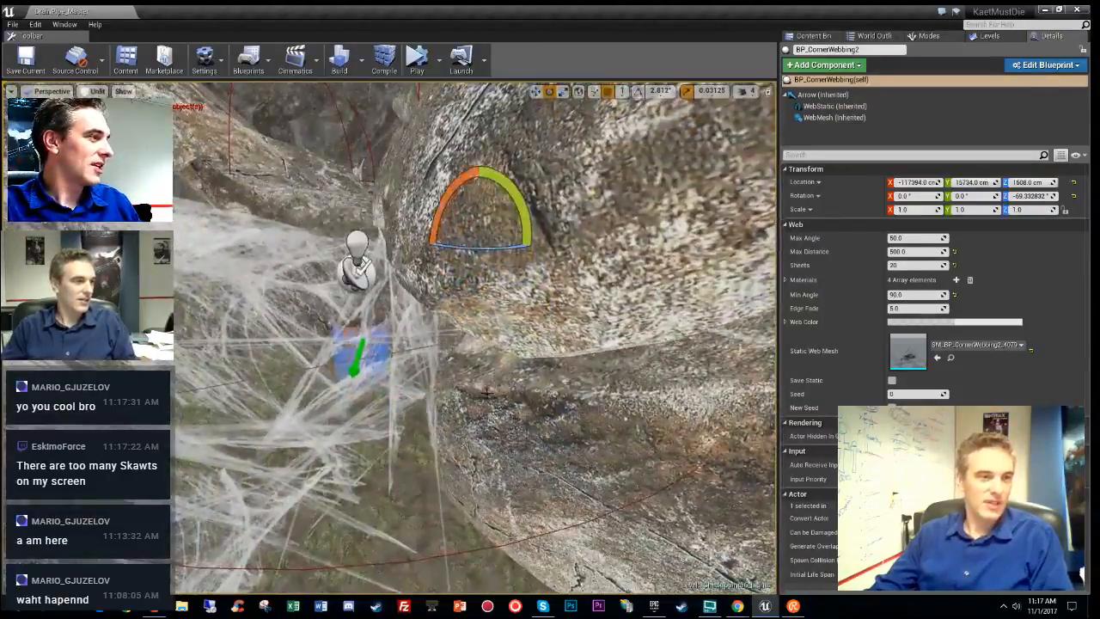
{"action": "left_click", "coordinate": [353, 369]}
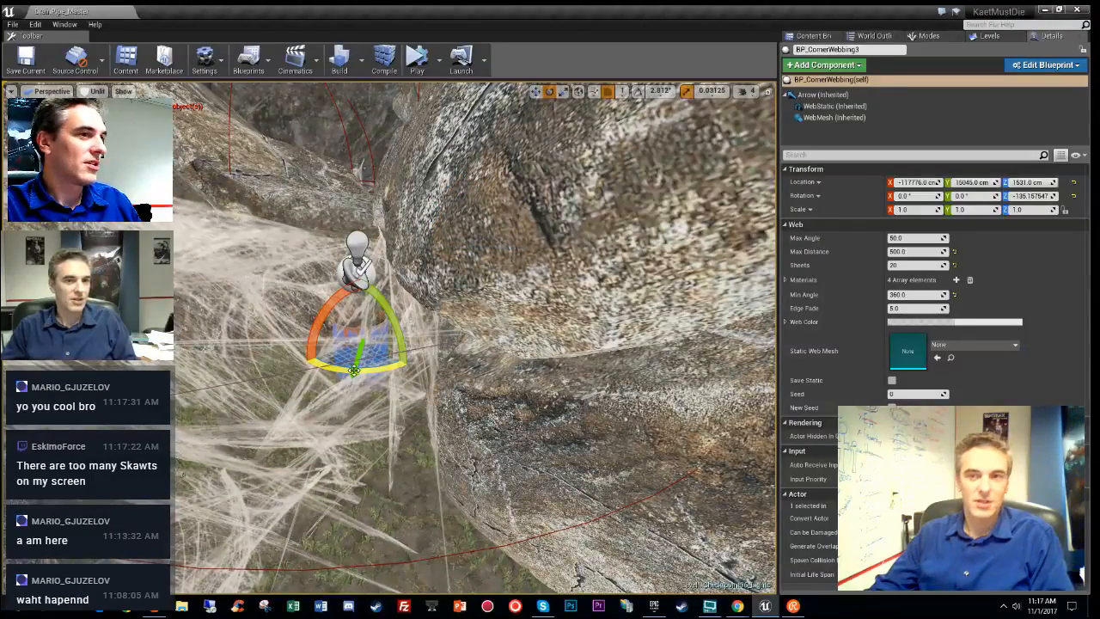
{"action": "right_click_drag", "start_coordinate": [359, 371], "coordinate": [438, 352]}
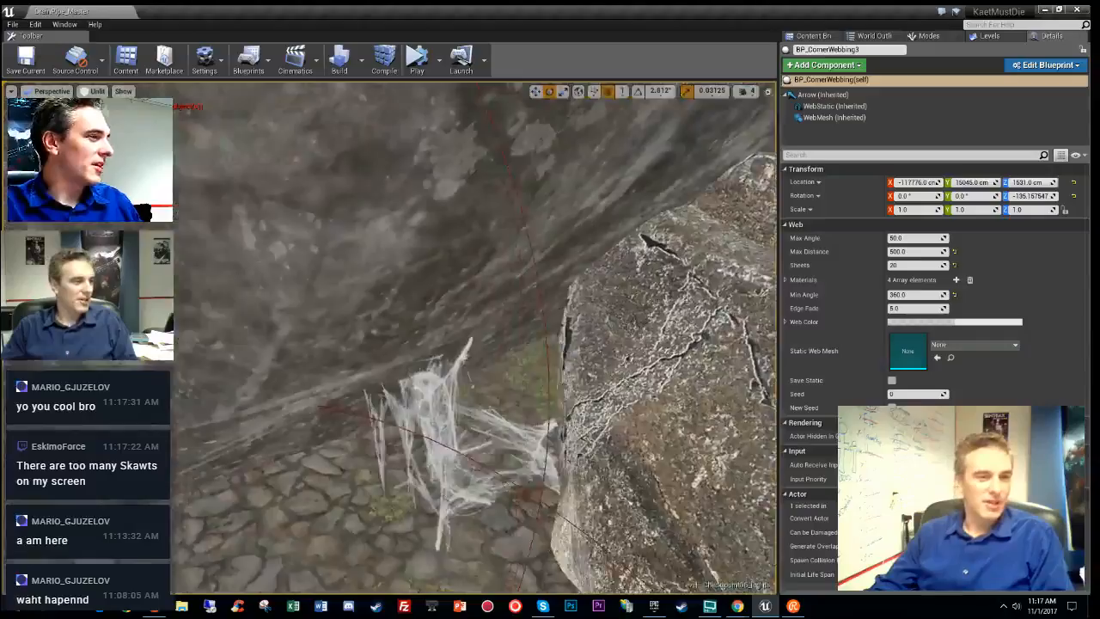
{"action": "right_click_drag", "start_coordinate": [474, 344], "coordinate": [343, 323]}
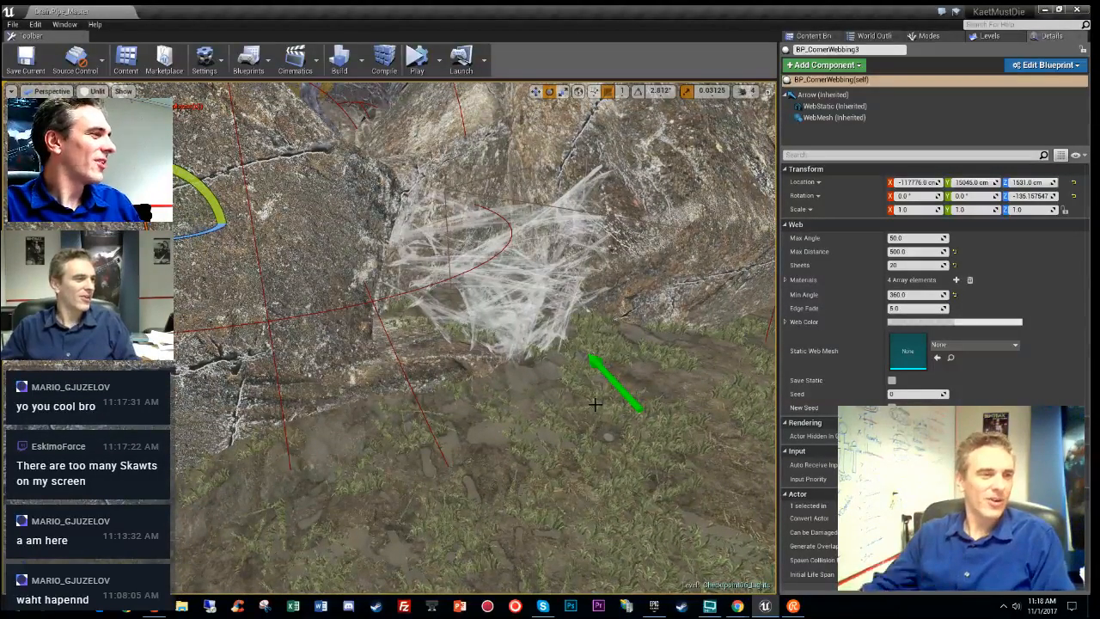
{"action": "right_click_drag", "start_coordinate": [594, 404], "coordinate": [567, 405]}
{"action": "right_click_drag", "start_coordinate": [473, 336], "coordinate": [391, 383]}
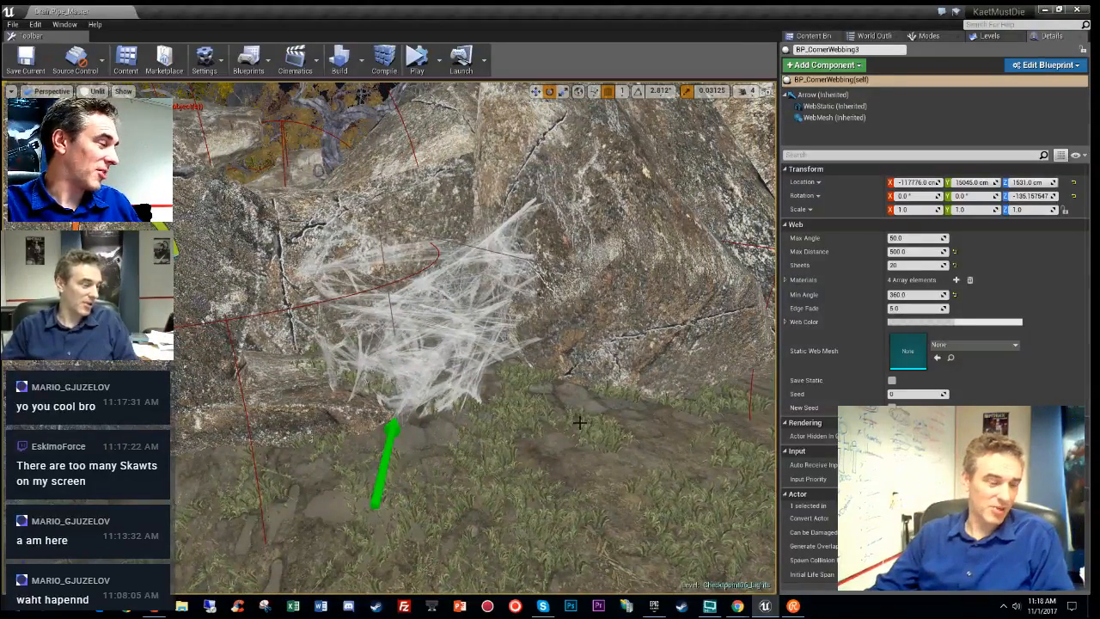
{"action": "right_click_drag", "start_coordinate": [542, 441], "coordinate": [507, 404]}
{"action": "right_click_drag", "start_coordinate": [532, 439], "coordinate": [532, 420]}
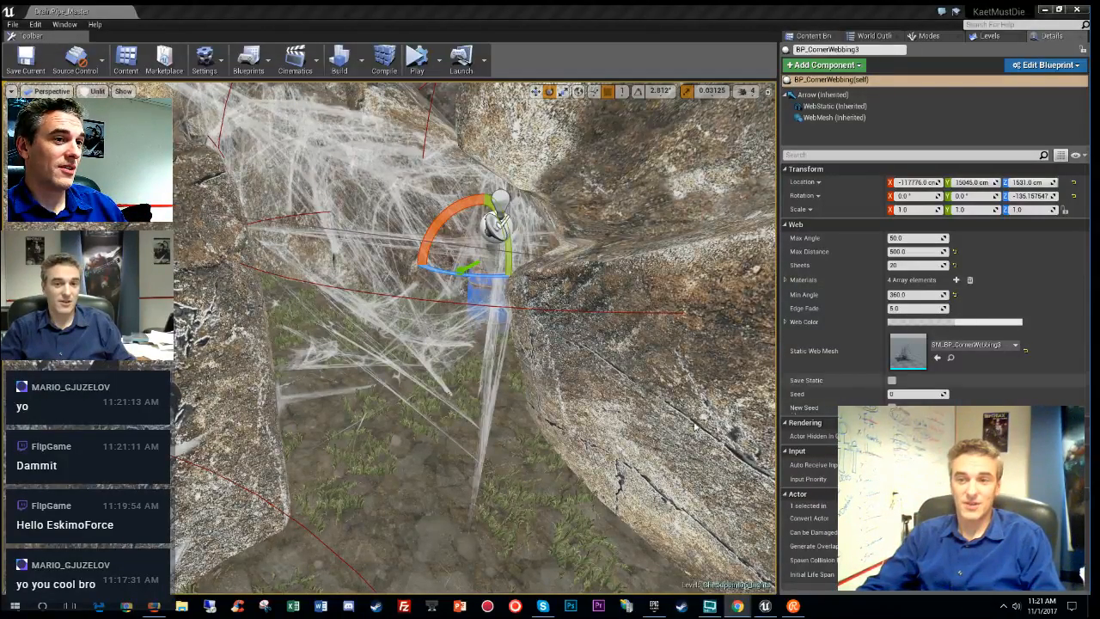
{"action": "right_click_drag", "start_coordinate": [474, 338], "coordinate": [412, 333]}
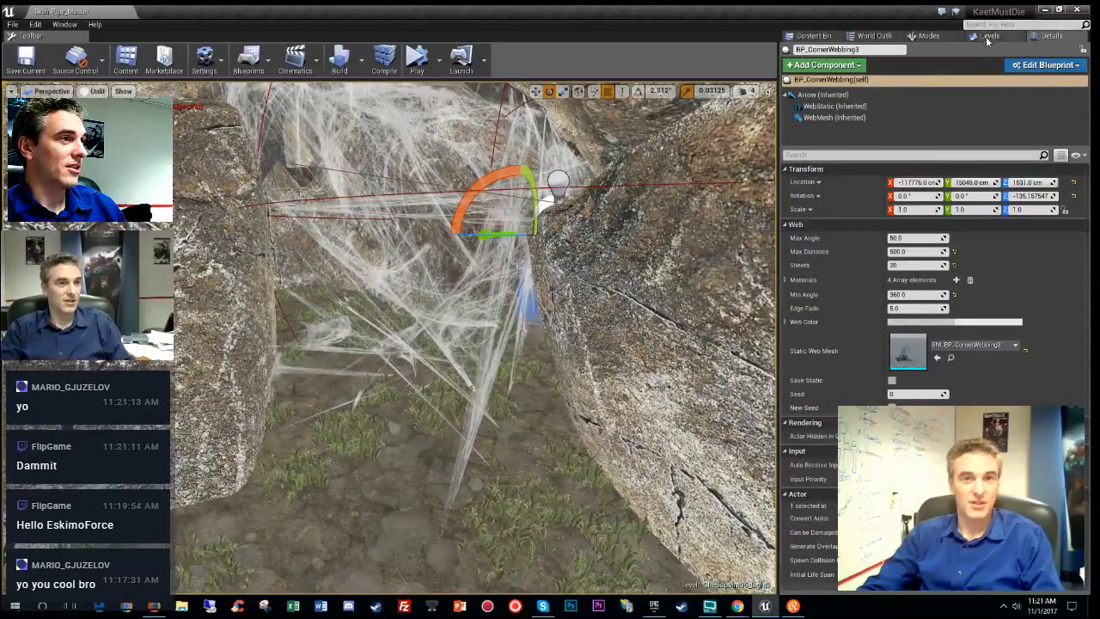
- Save the current level with File > Save Current, then close the editor to get the Save Content prompt
{"action": "left_click", "coordinate": [986, 37]}
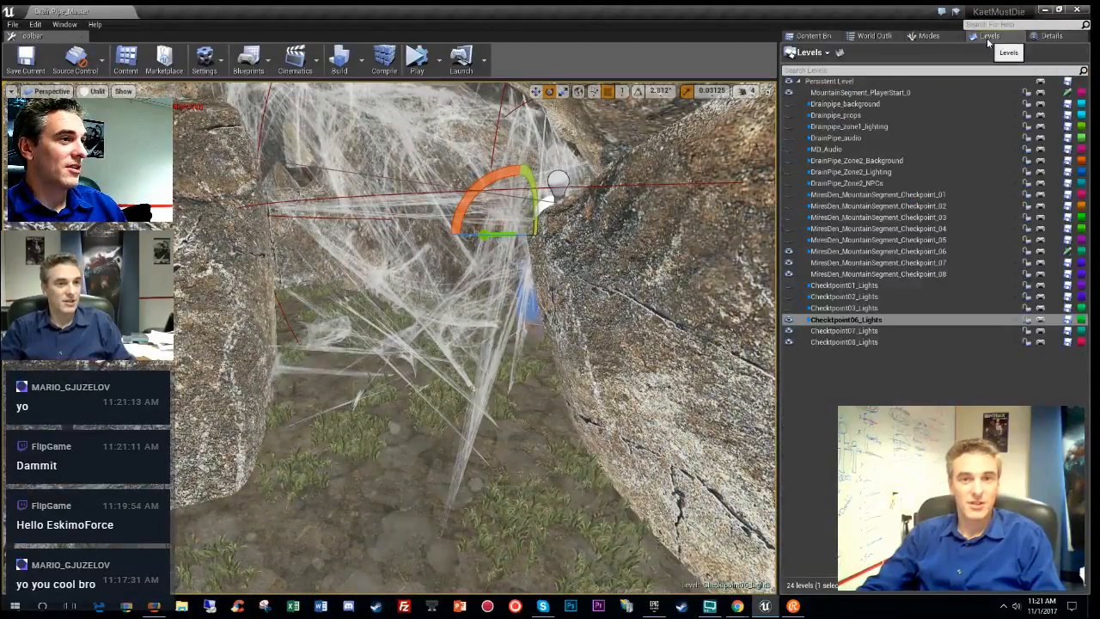
{"action": "left_click", "coordinate": [12, 24]}
{"action": "left_click", "coordinate": [43, 70]}
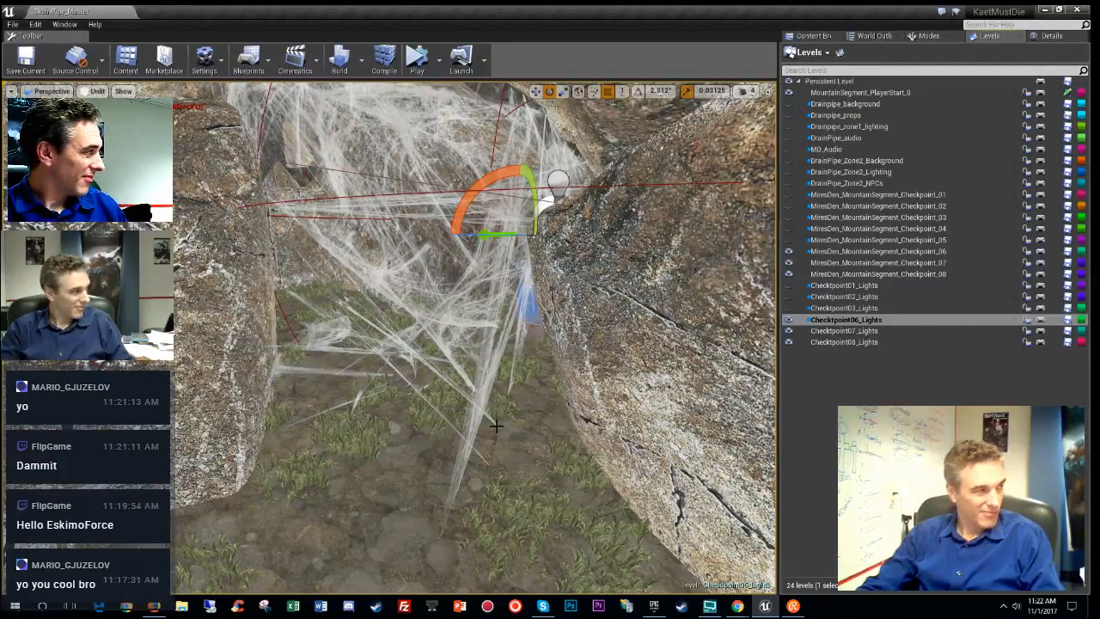
{"action": "left_click", "coordinate": [1077, 10]}
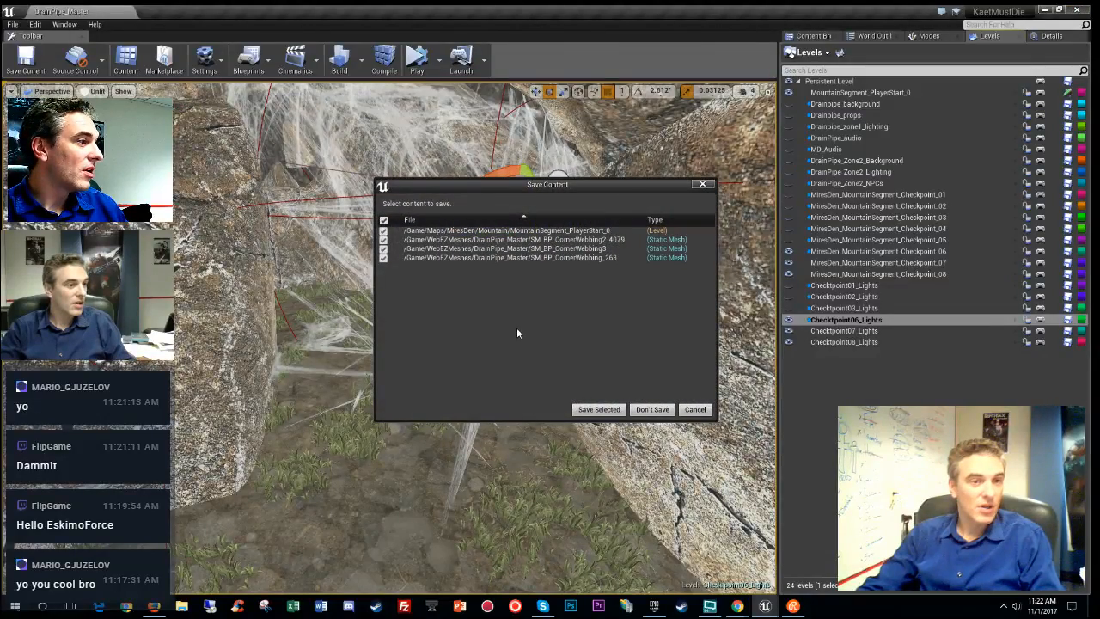
- Save the MountainSegment_PlayerStart_0 level and the SM_BP_CornerWebbing meshes with Save Selected
{"action": "left_click", "coordinate": [593, 409]}
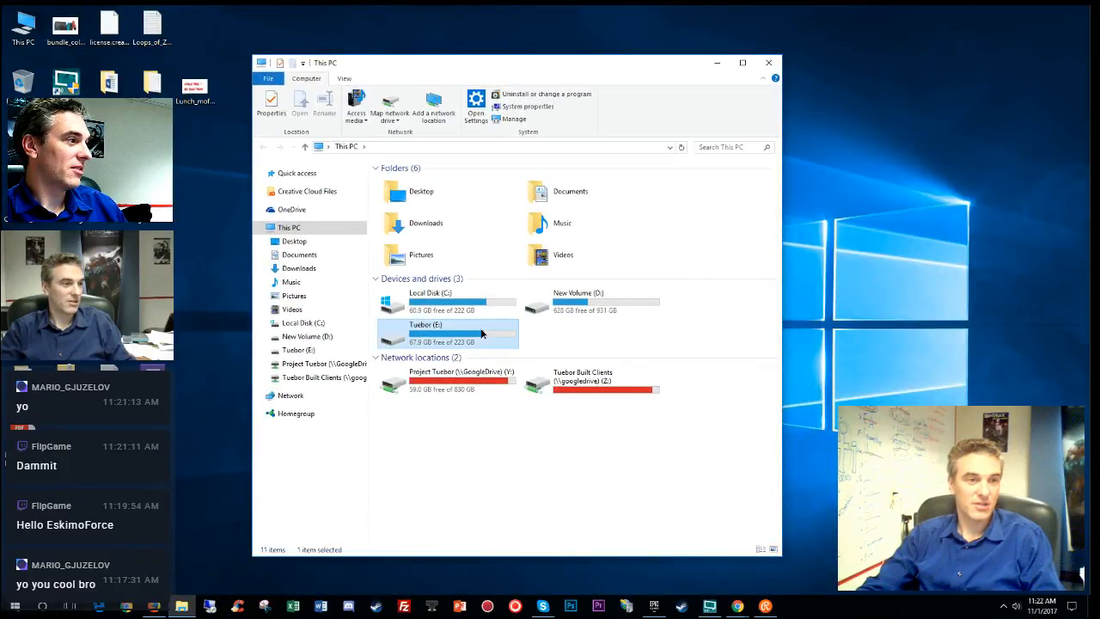
- Run SVN Update on the KaetMustDie folder on the Tuebor (E:) drive
{"action": "double_click", "coordinate": [434, 333]}
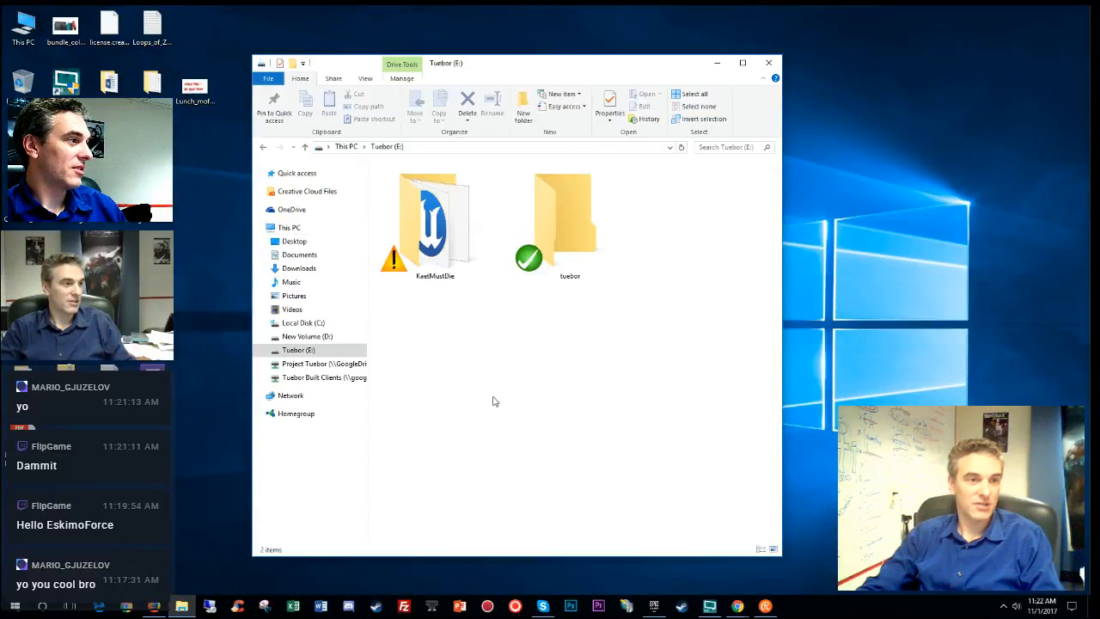
{"action": "left_click", "coordinate": [440, 237]}
{"action": "right_click", "coordinate": [443, 239]}
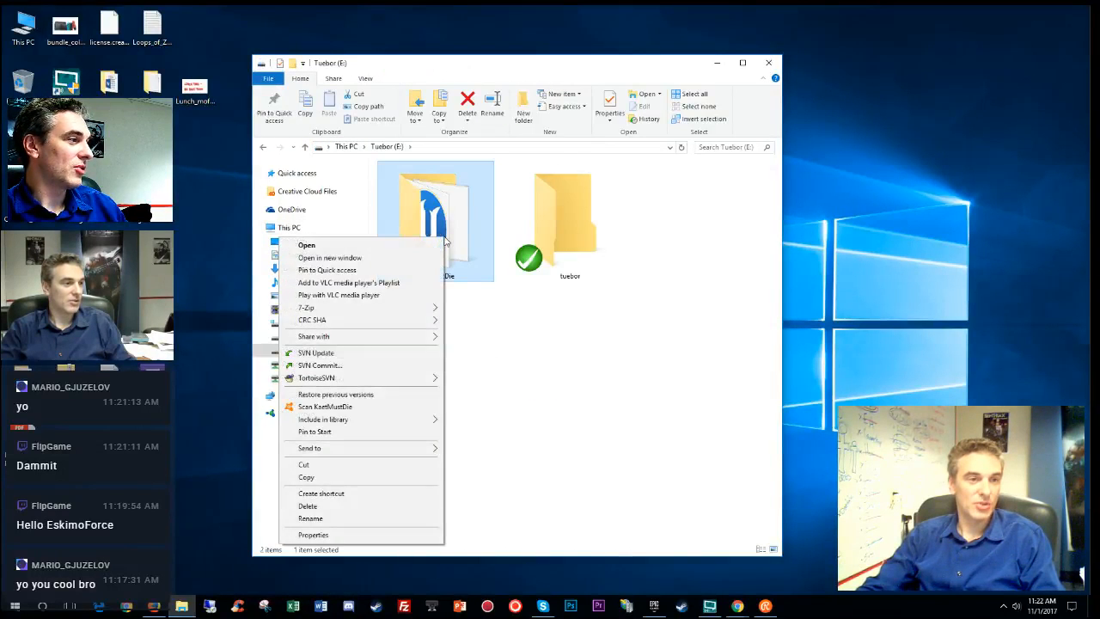
{"action": "left_click", "coordinate": [344, 353]}
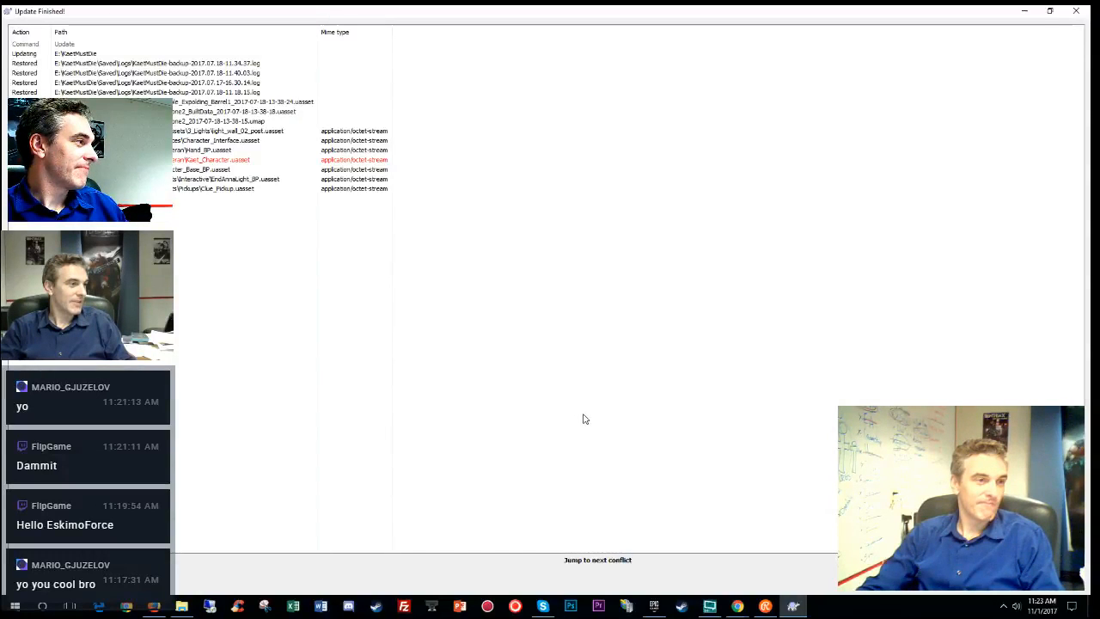
- Resolve the Kaet_Character.uasset conflict using 'theirs' and close the Update Finished window
{"action": "right_click", "coordinate": [268, 162]}
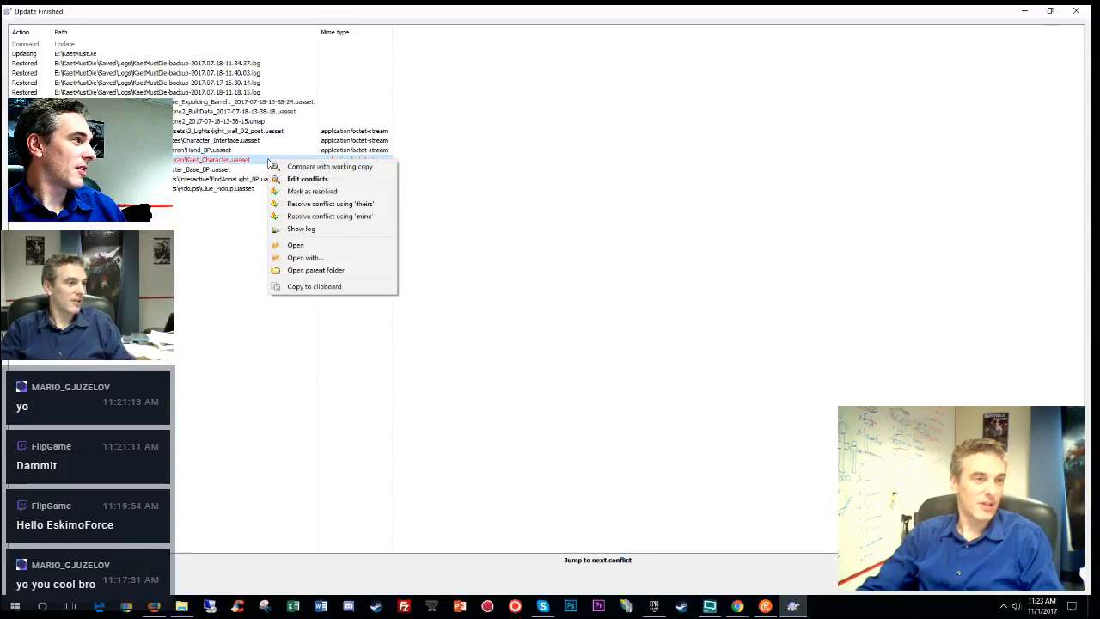
{"action": "left_click", "coordinate": [377, 207]}
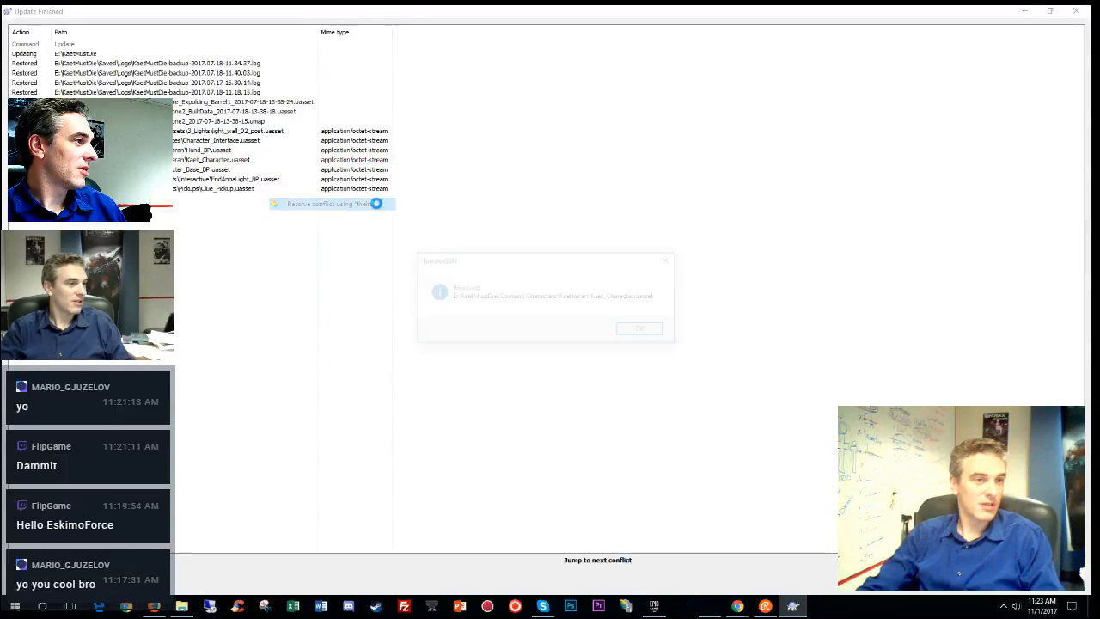
{"action": "left_click", "coordinate": [644, 330]}
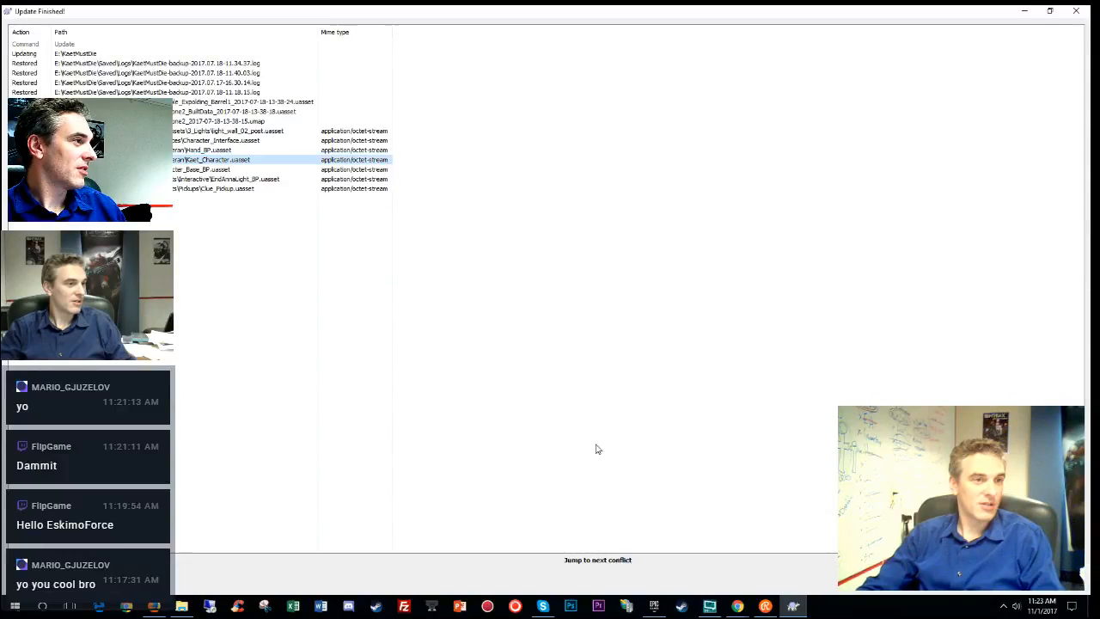
{"action": "left_click", "coordinate": [1000, 580]}
- Open the updated KaetMustDie project folder in File Explorer
{"action": "left_click", "coordinate": [461, 345]}
{"action": "left_click", "coordinate": [455, 237]}
{"action": "double_click", "coordinate": [456, 242]}
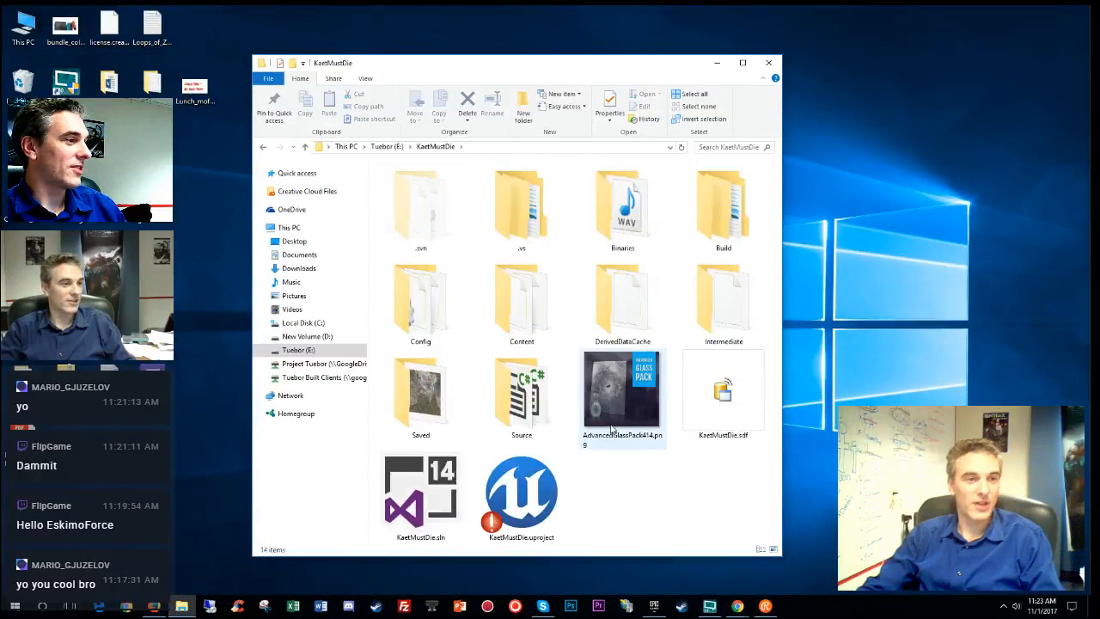
- Select KaetMustDie.uproject and close the KaetMustDie Explorer window
{"action": "left_click", "coordinate": [522, 494]}
{"action": "left_click", "coordinate": [767, 63]}
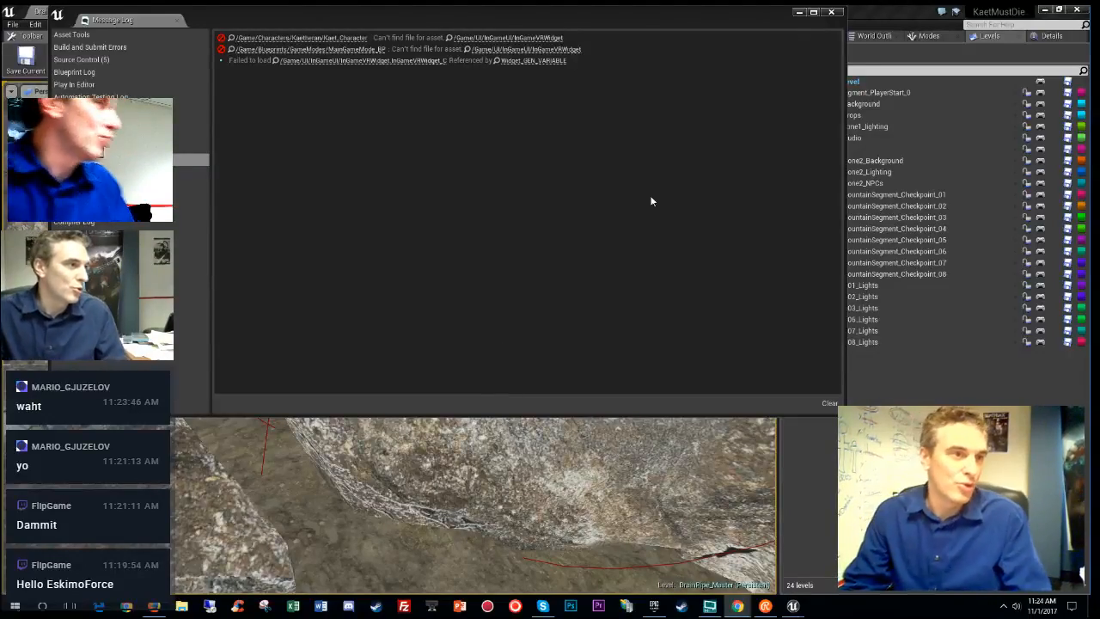
- Close the message log, show the EndAnnaLight_BP actor's Details, and fly down beside the pump
{"action": "left_click", "coordinate": [831, 12]}
{"action": "mouse_move", "coordinate": [472, 344]}
{"action": "right_mouse_down"}
{"action": "mouse_move", "coordinate": [499, 339]}
{"action": "mouse_move", "coordinate": [524, 369]}
{"action": "mouse_move", "coordinate": [533, 357]}
{"action": "mouse_move", "coordinate": [550, 388]}
{"action": "mouse_move", "coordinate": [471, 358]}
{"action": "right_mouse_up"}
{"action": "left_click", "coordinate": [420, 553]}
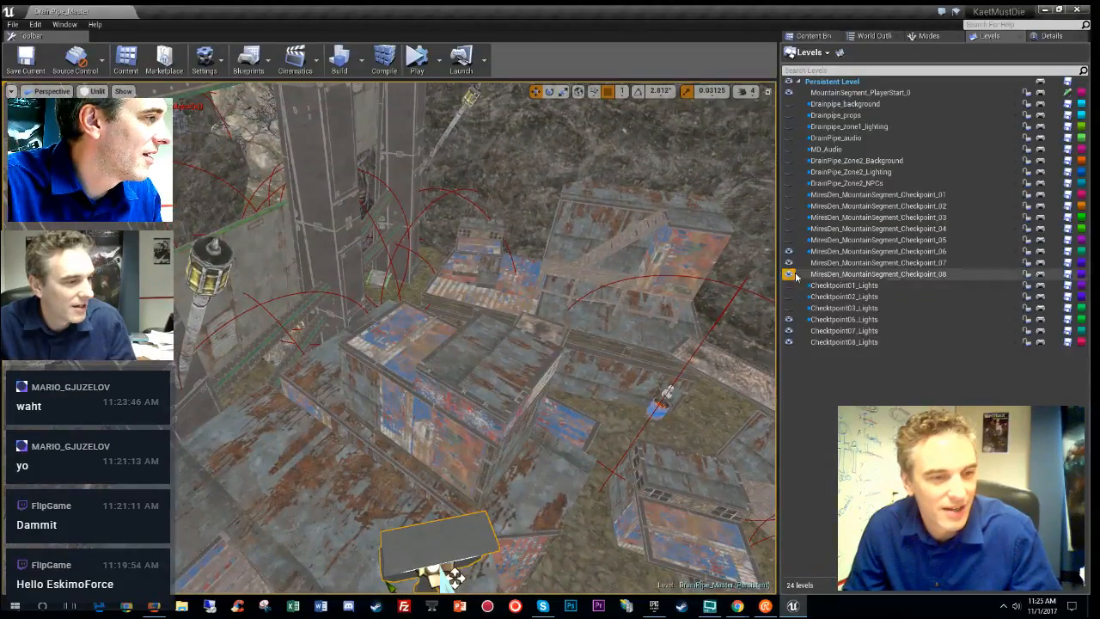
{"action": "left_click", "coordinate": [1053, 36]}
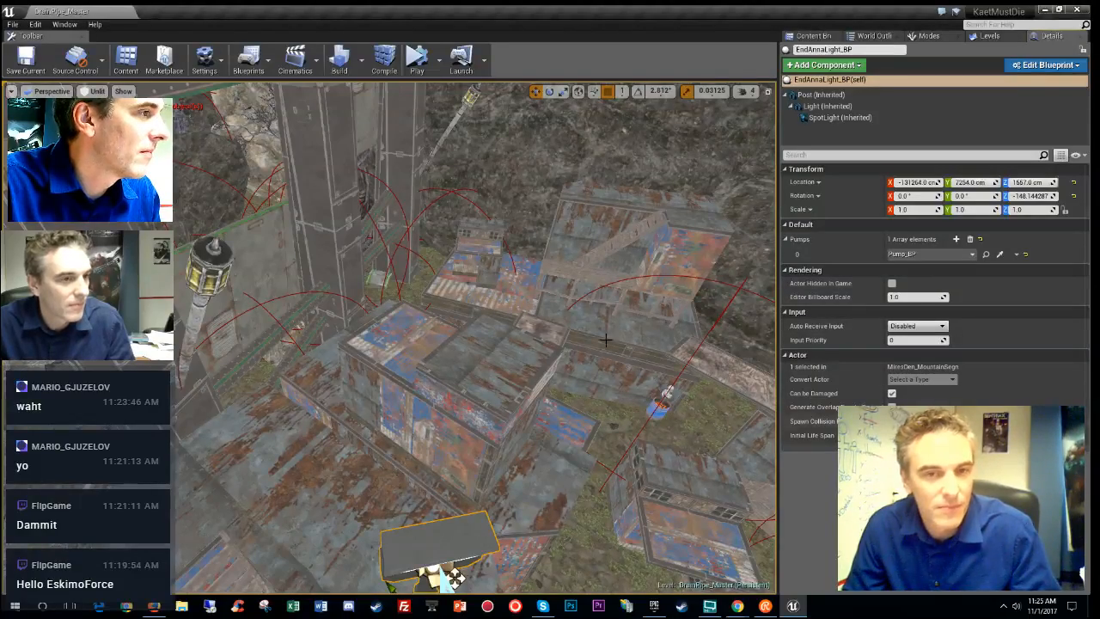
{"action": "right_click_drag", "start_coordinate": [477, 344], "coordinate": [515, 342]}
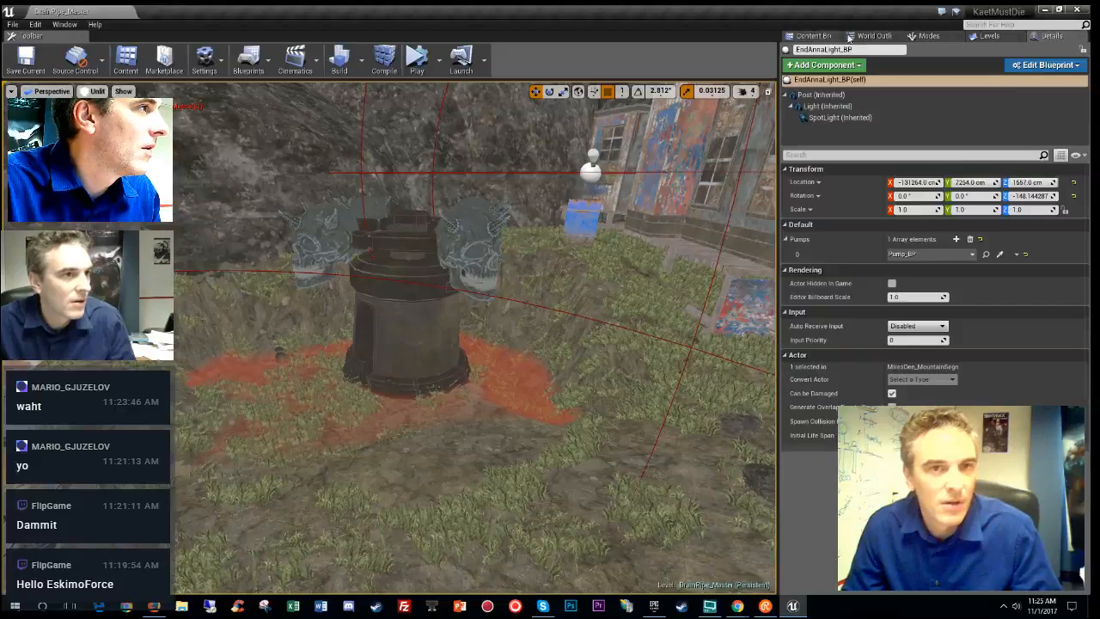
{"action": "left_click", "coordinate": [816, 36]}
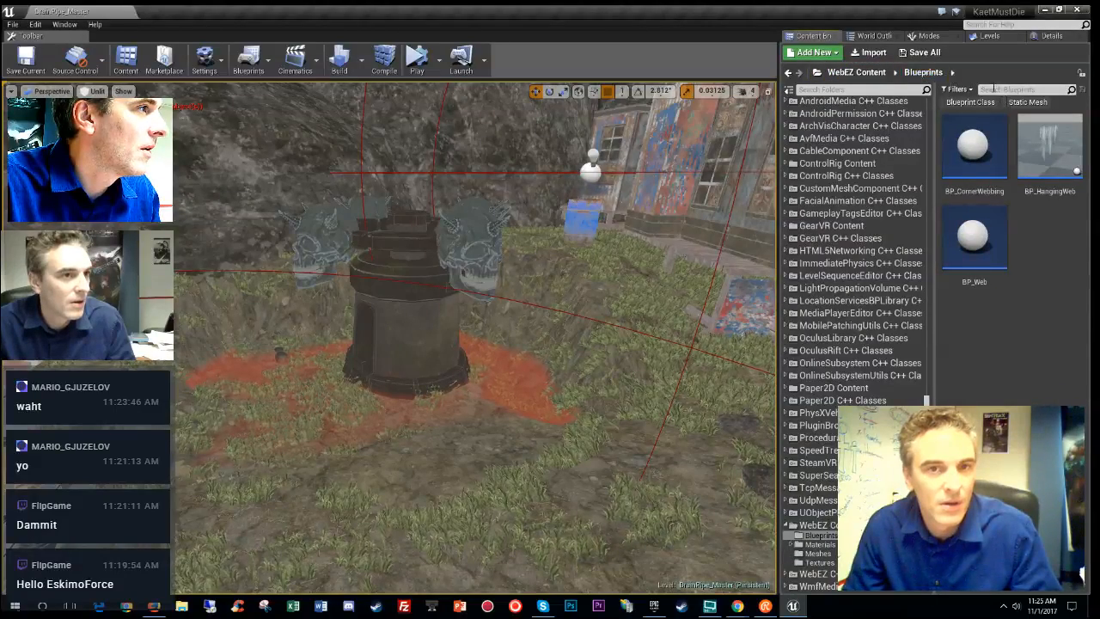
- Search the Content root for 'kaet_c', filter to Blueprint Class, and open Kaet_Character
{"action": "scroll", "coordinate": [866, 281], "scroll_direction": "up", "scroll_amount": 10}
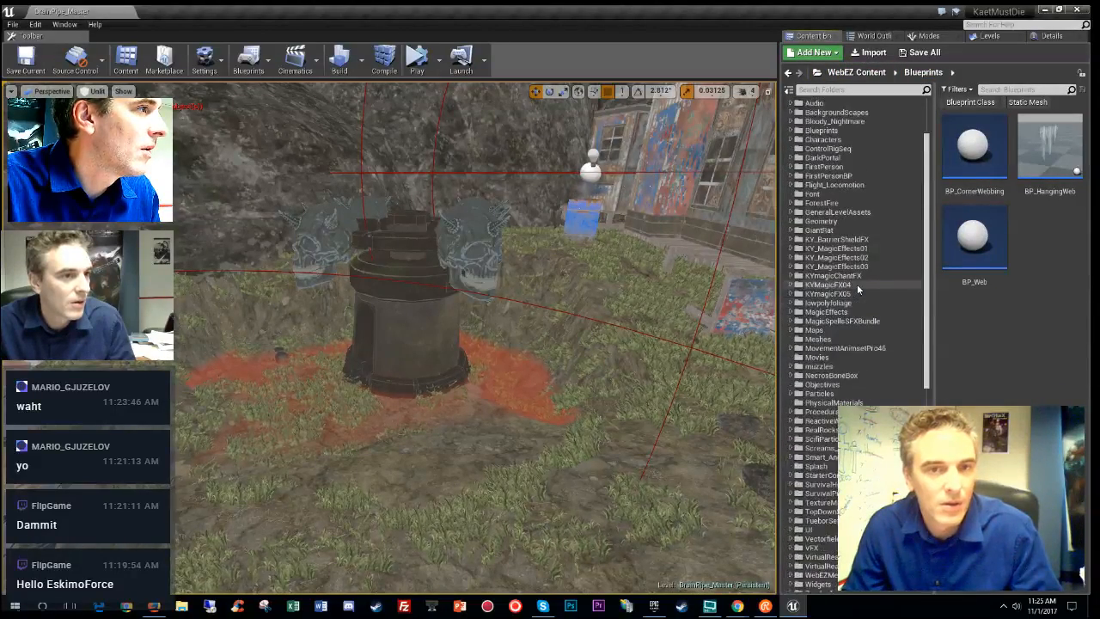
{"action": "scroll", "coordinate": [853, 279], "scroll_direction": "up", "scroll_amount": 3}
{"action": "left_click", "coordinate": [814, 104]}
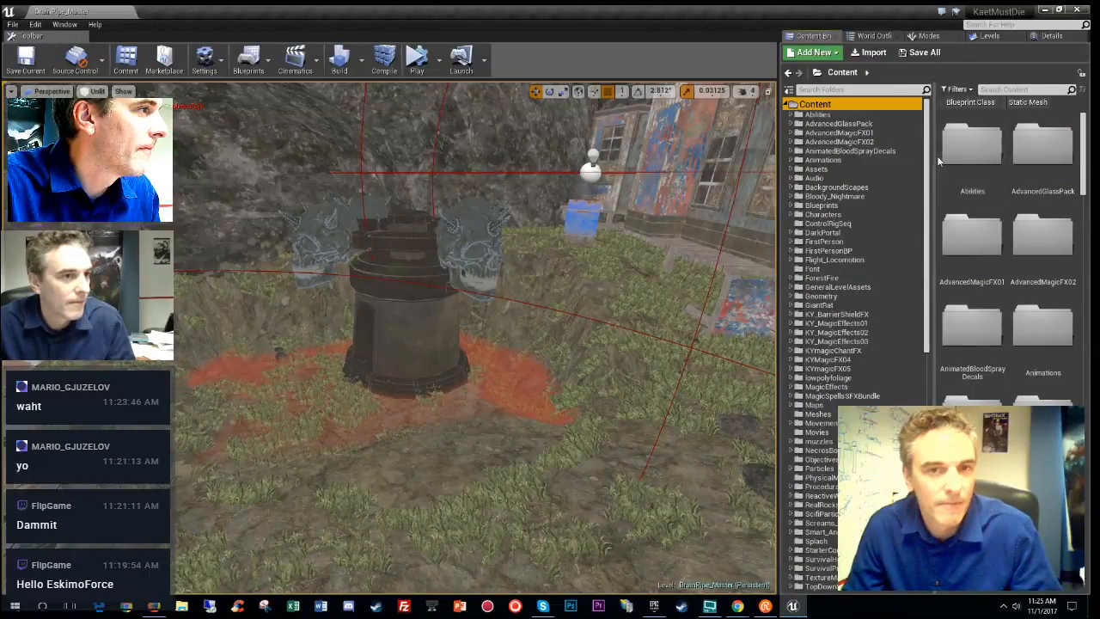
{"action": "left_click_drag", "start_coordinate": [937, 161], "coordinate": [898, 155]}
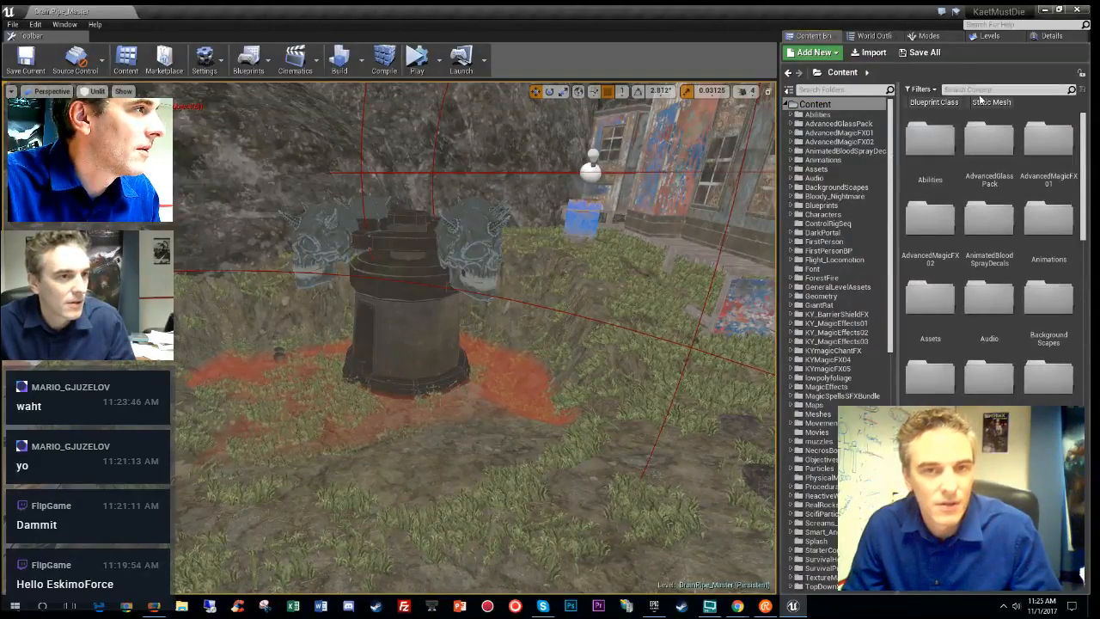
{"action": "type", "text": "kae"}
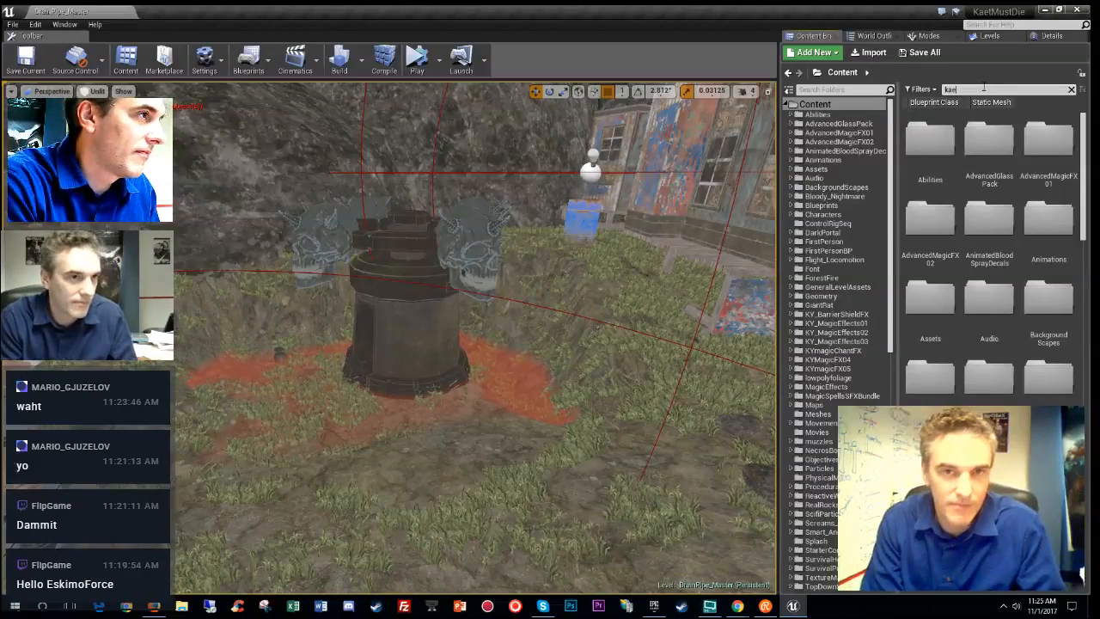
{"action": "type", "text": "t_c"}
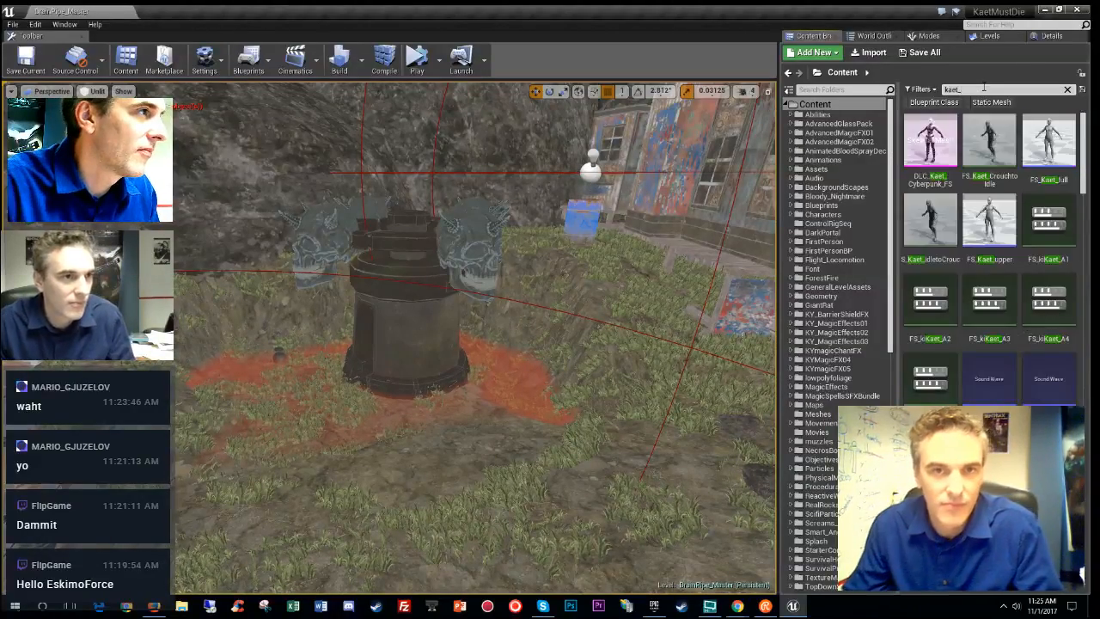
{"action": "left_click", "coordinate": [955, 103]}
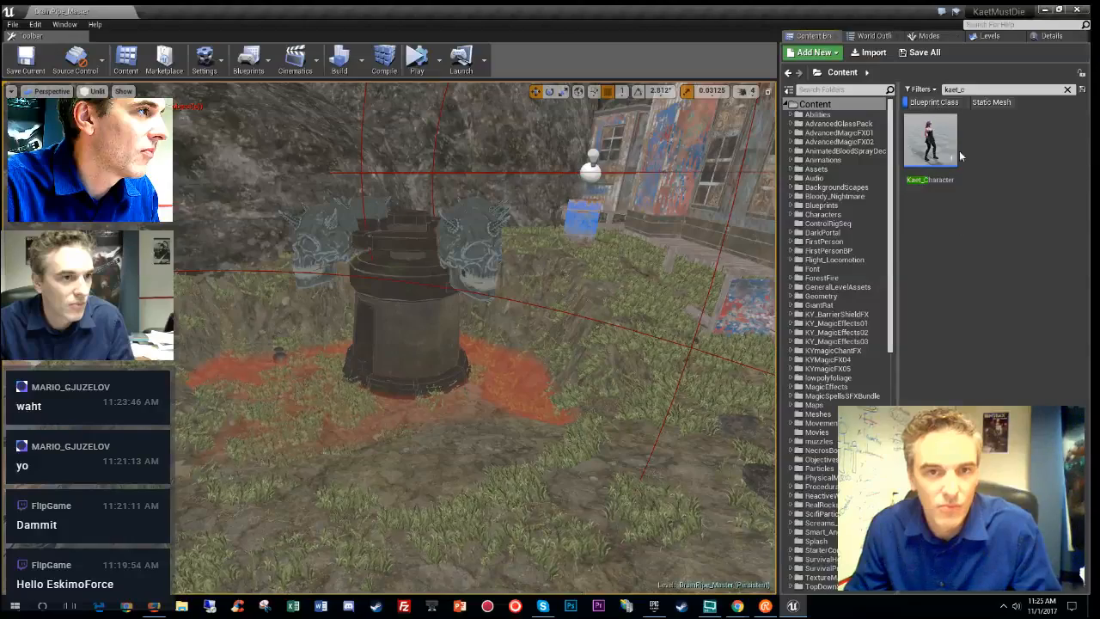
{"action": "left_click", "coordinate": [943, 141]}
{"action": "double_click", "coordinate": [943, 141]}
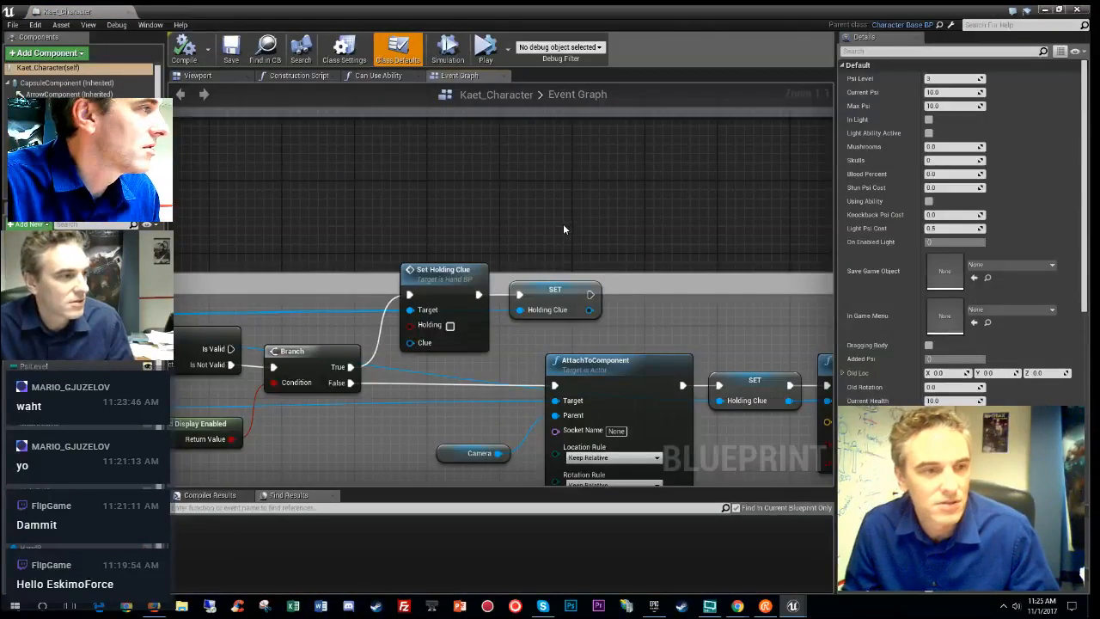
- Filter the Class Defaults by 'step', then 'ang', to check Walkable Floor Angle 50.0
{"action": "left_click", "coordinate": [890, 51]}
{"action": "type", "text": "ste"}
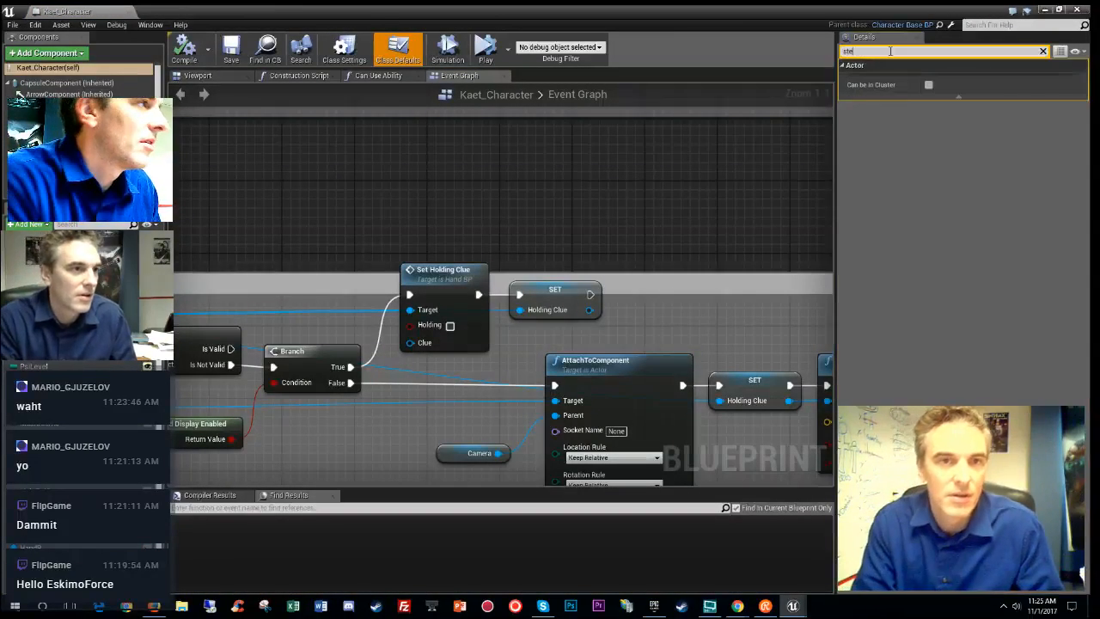
{"action": "key", "text": "BackSpace"}
{"action": "key", "text": "BackSpace"}
{"action": "key", "text": "BackSpace"}
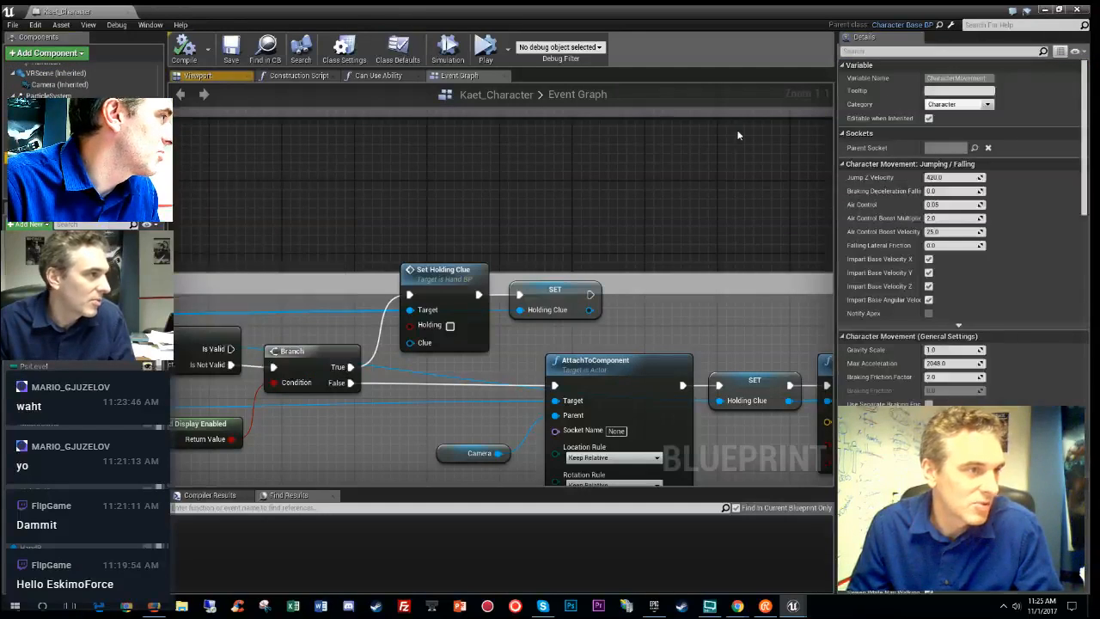
{"action": "type", "text": "step"}
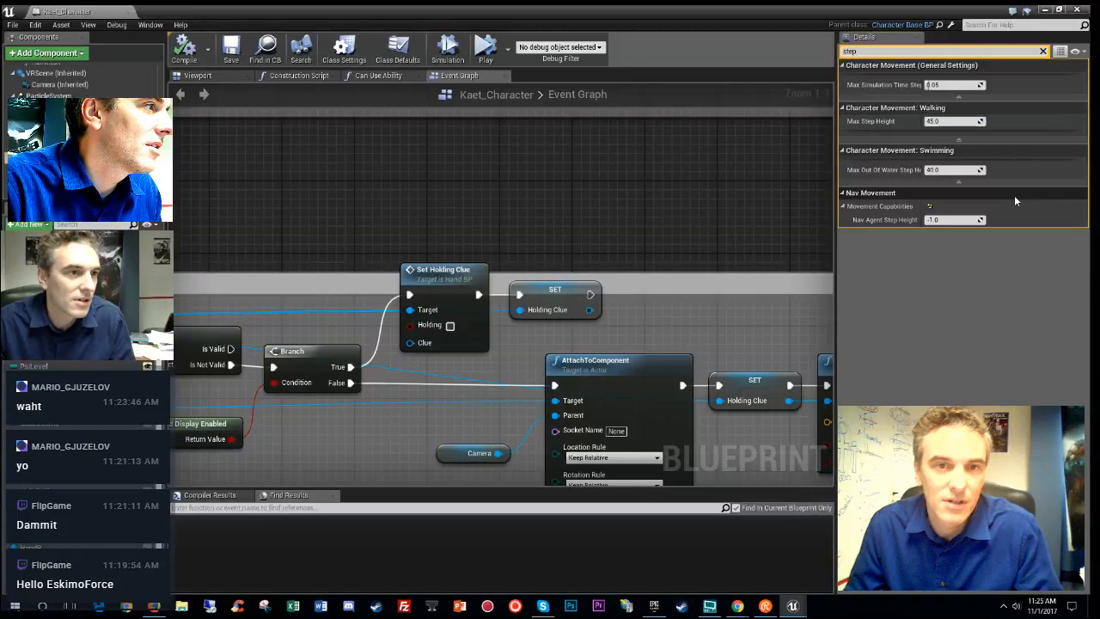
{"action": "key", "text": "Escape"}
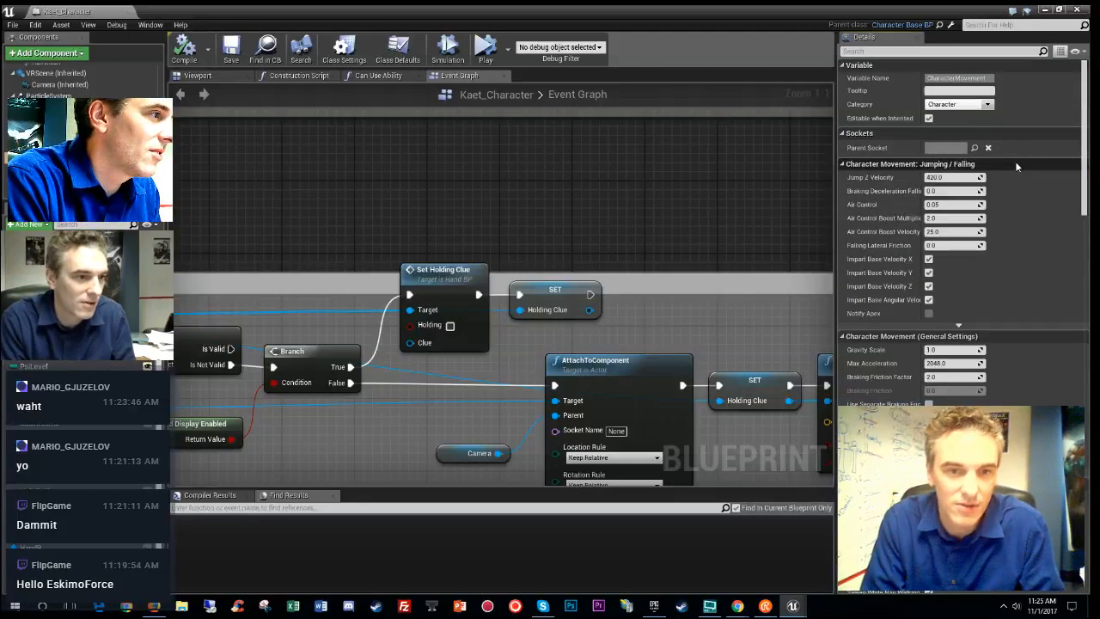
{"action": "type", "text": "ang"}
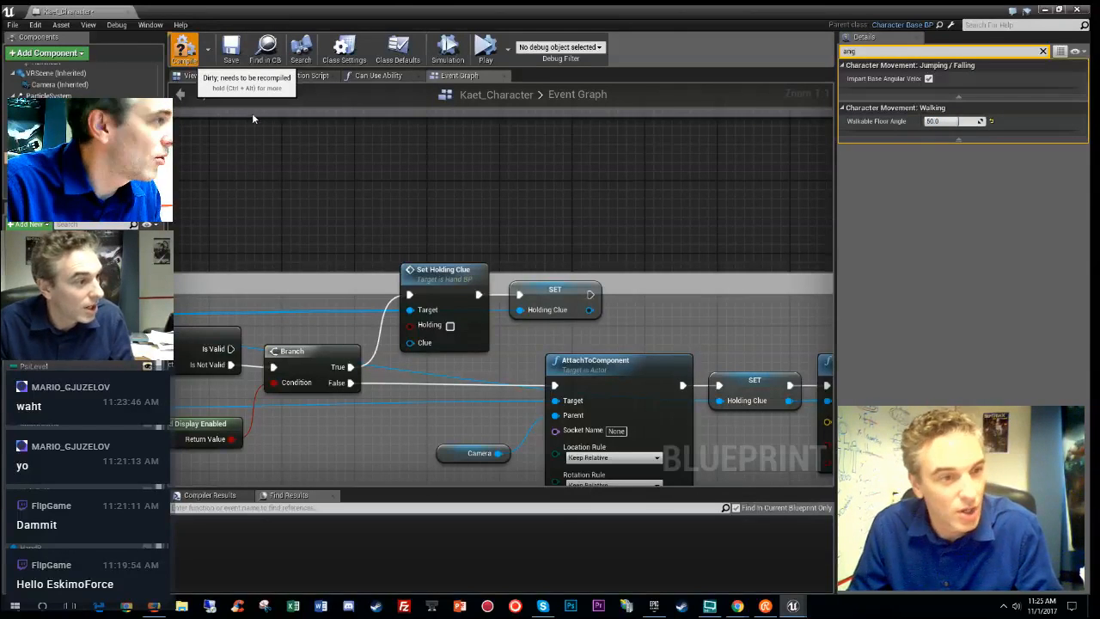
- Compile and save Kaet_Character, then close its blueprint editor
{"action": "left_click", "coordinate": [233, 60]}
{"action": "left_click", "coordinate": [232, 59]}
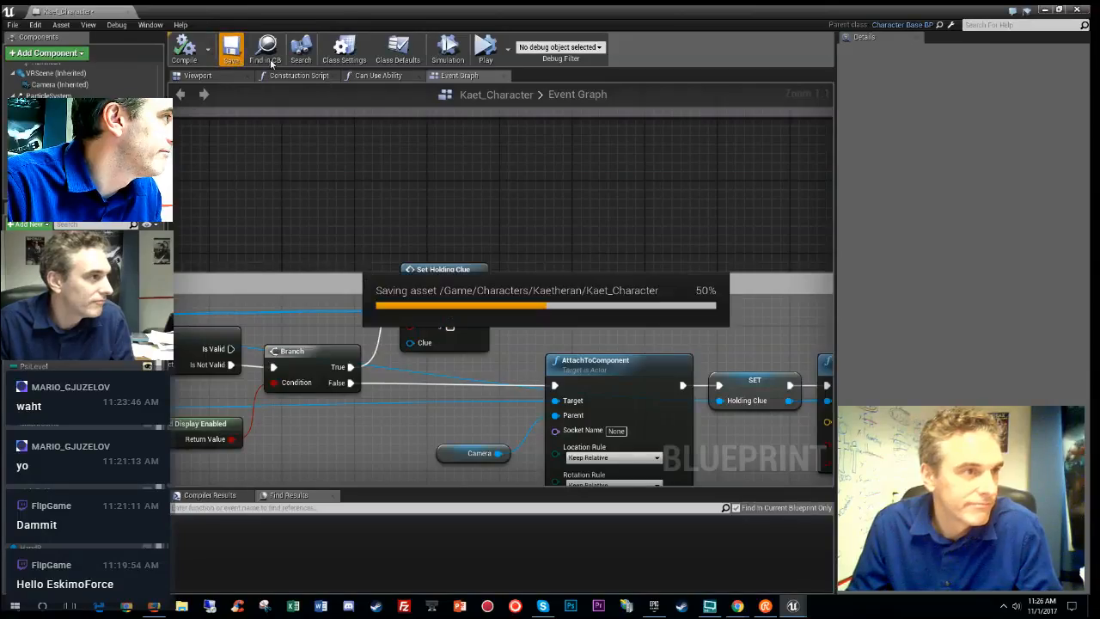
{"action": "left_click", "coordinate": [127, 12]}
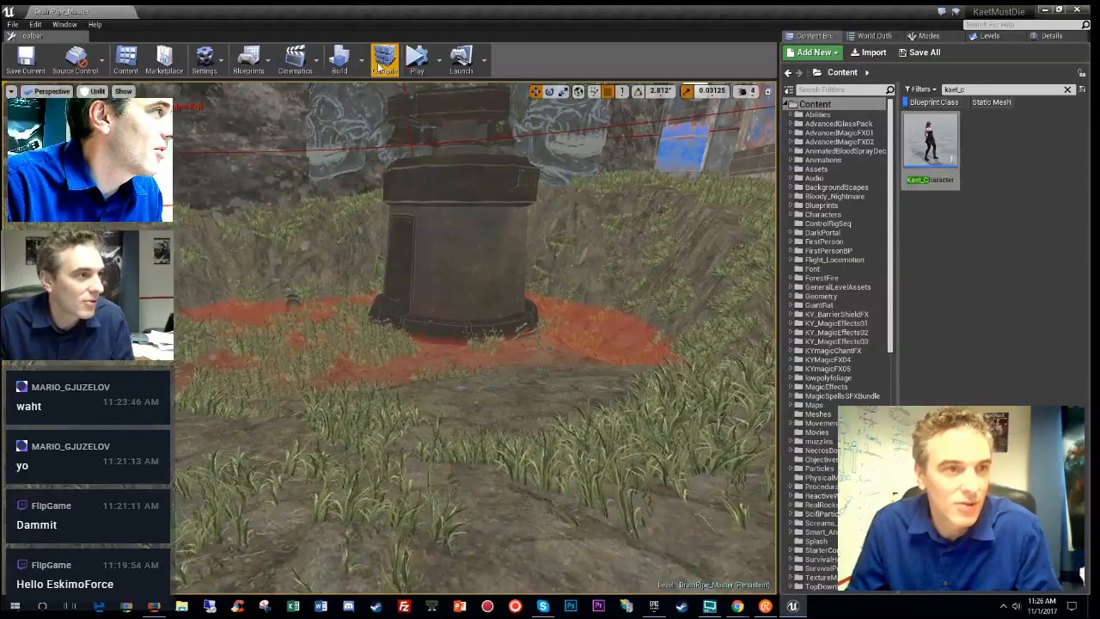
- Play the level in the Selected Viewport despite compile errors and start a New Game
{"action": "left_click", "coordinate": [440, 74]}
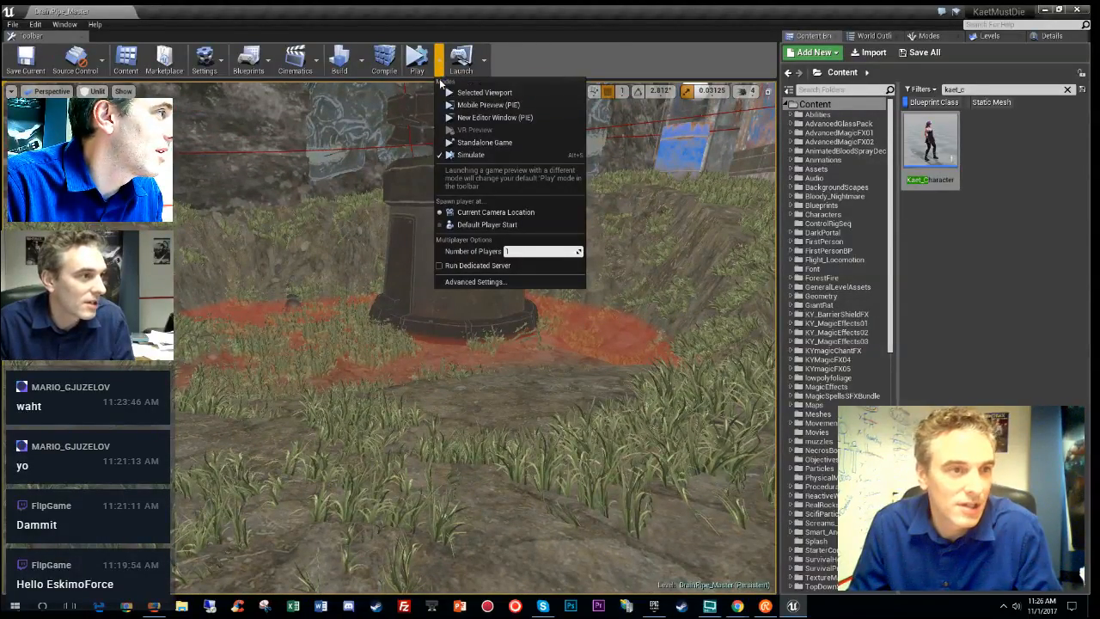
{"action": "left_click", "coordinate": [497, 92]}
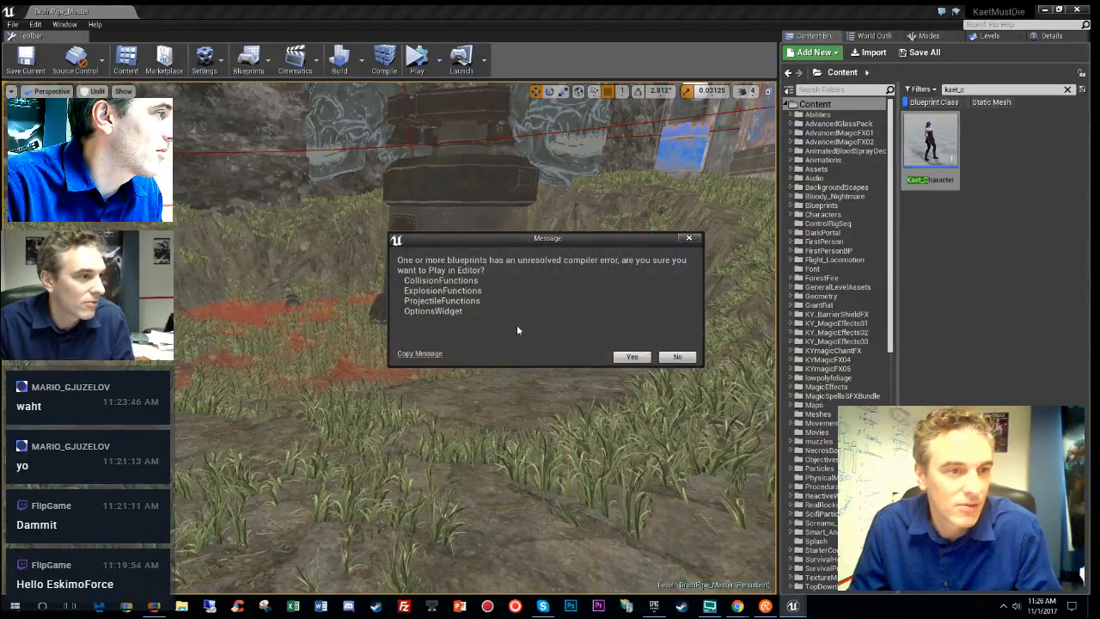
{"action": "left_click", "coordinate": [632, 356]}
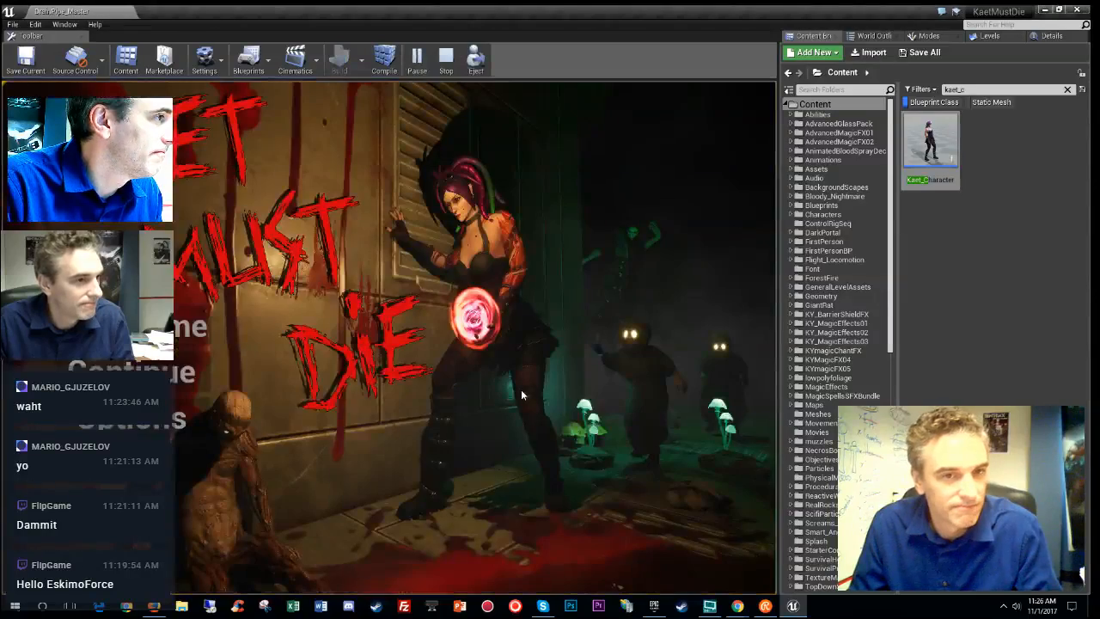
{"action": "left_click", "coordinate": [324, 343]}
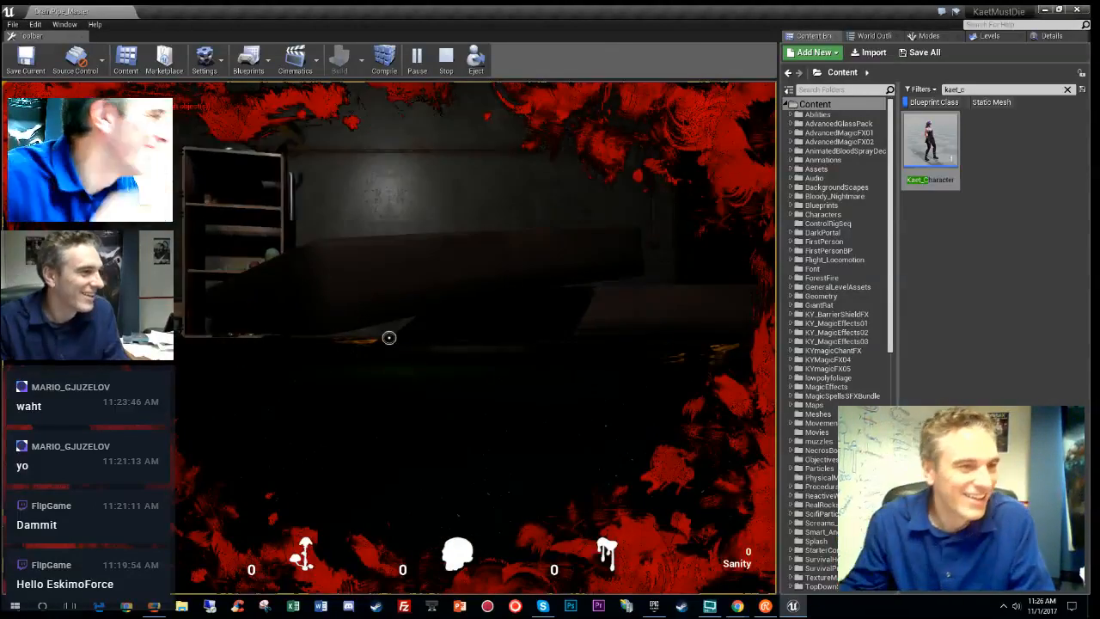
- Stop play-in-editor and fly the view up over the level to the foliage tree
{"action": "key", "text": "Escape"}
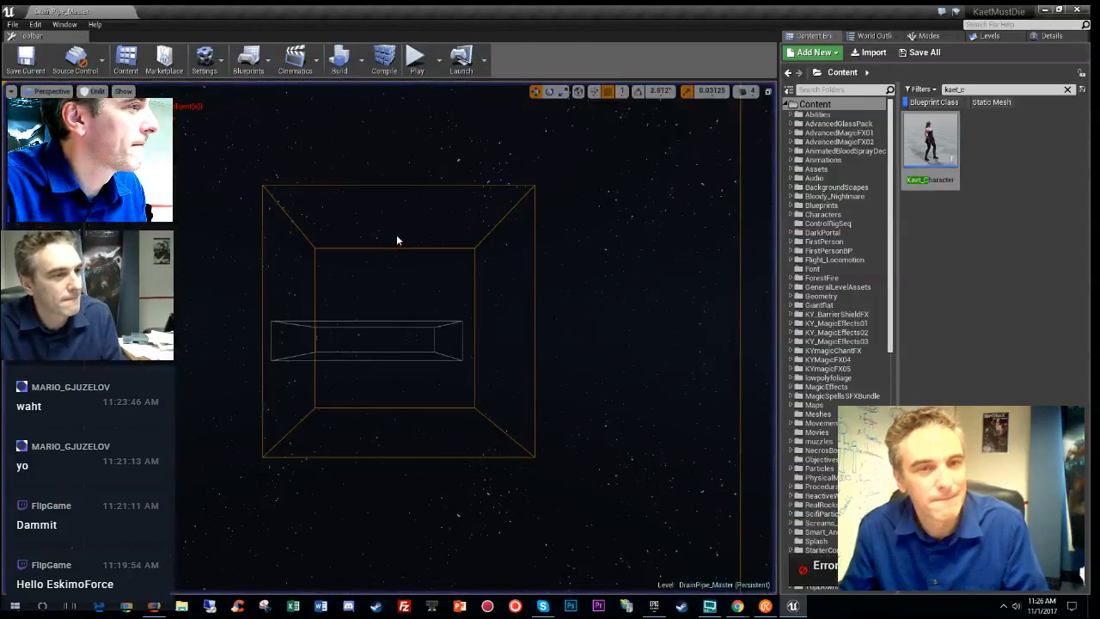
{"action": "right_click_drag", "start_coordinate": [396, 235], "coordinate": [345, 248]}
{"action": "key", "text": "w"}
{"action": "key", "text": "e"}
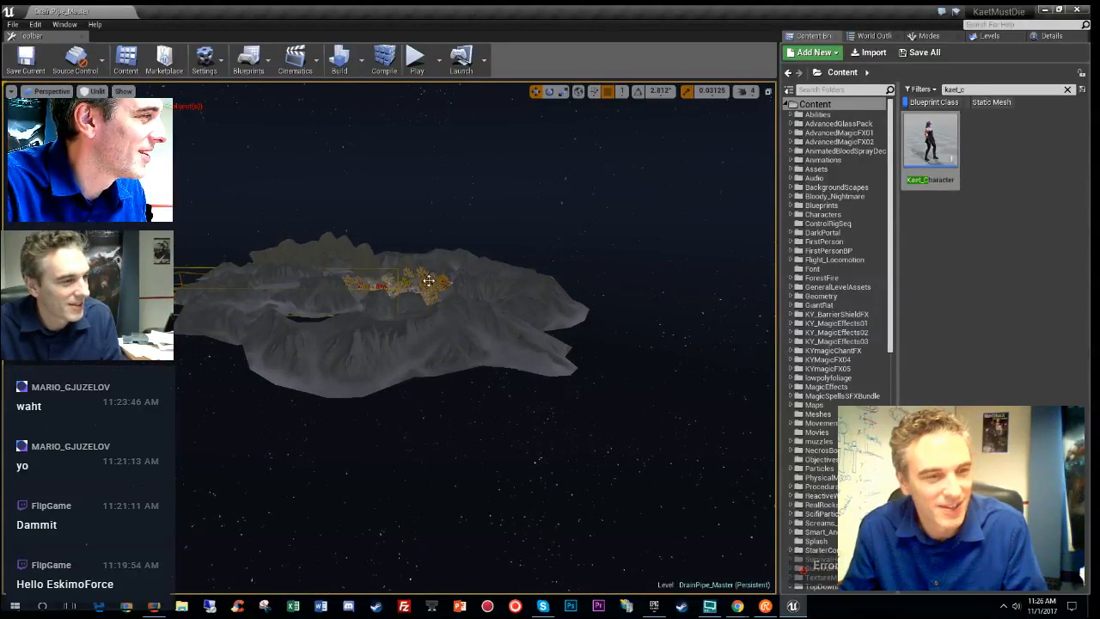
{"action": "key", "text": "f"}
- Fly over the terrain to the wooden shacks and show the placeable basic actors
{"action": "right_click_drag", "start_coordinate": [401, 276], "coordinate": [327, 258]}
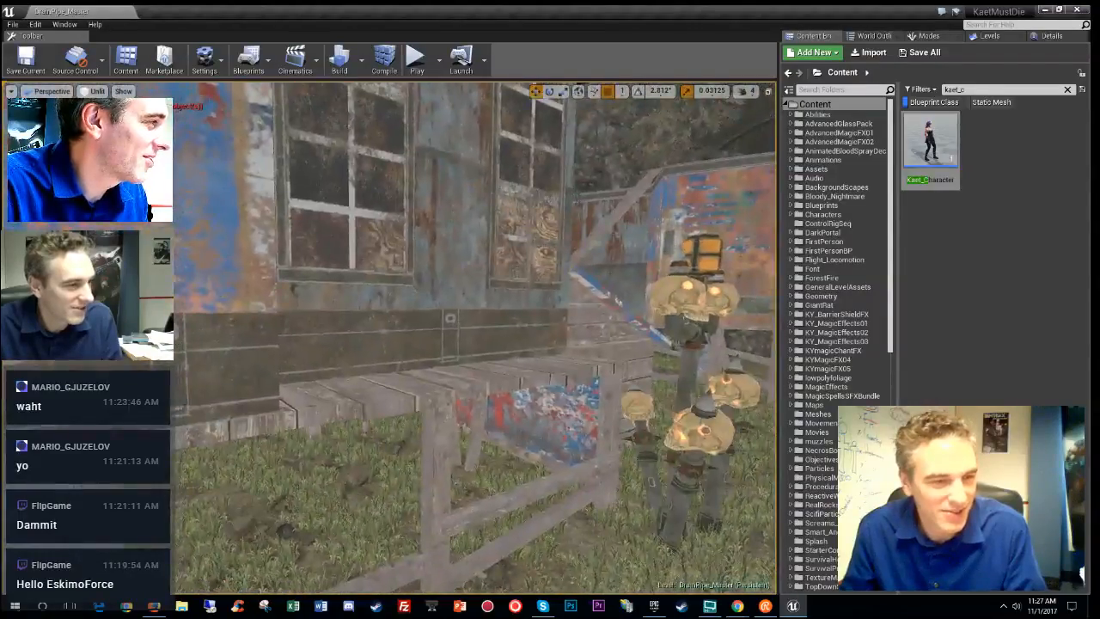
{"action": "right_click_drag", "start_coordinate": [475, 338], "coordinate": [327, 338]}
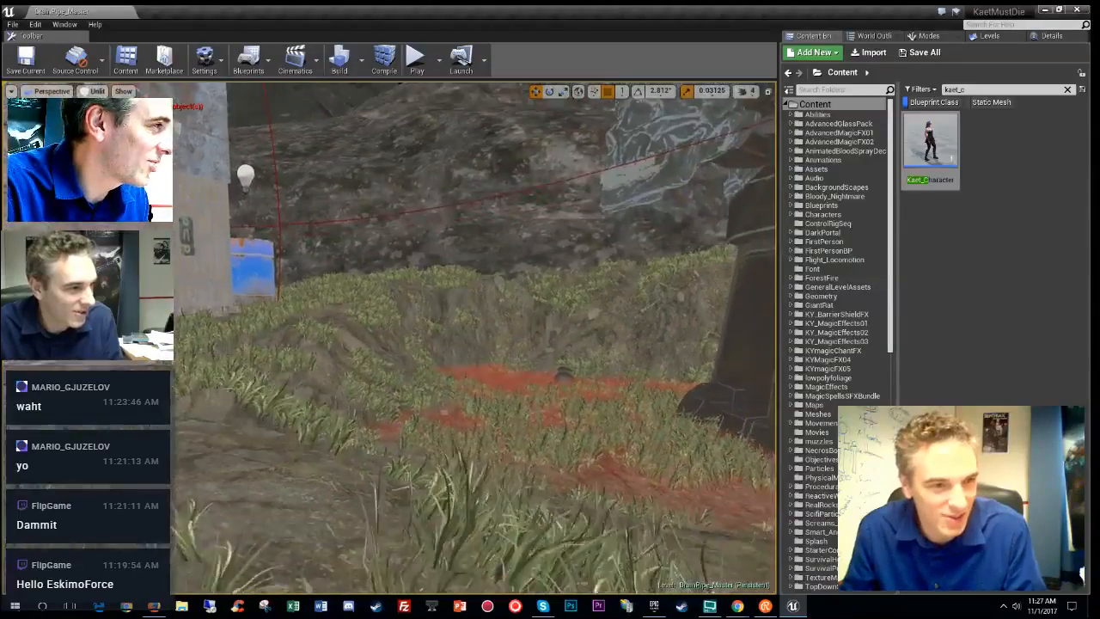
{"action": "right_click_drag", "start_coordinate": [475, 337], "coordinate": [731, 338]}
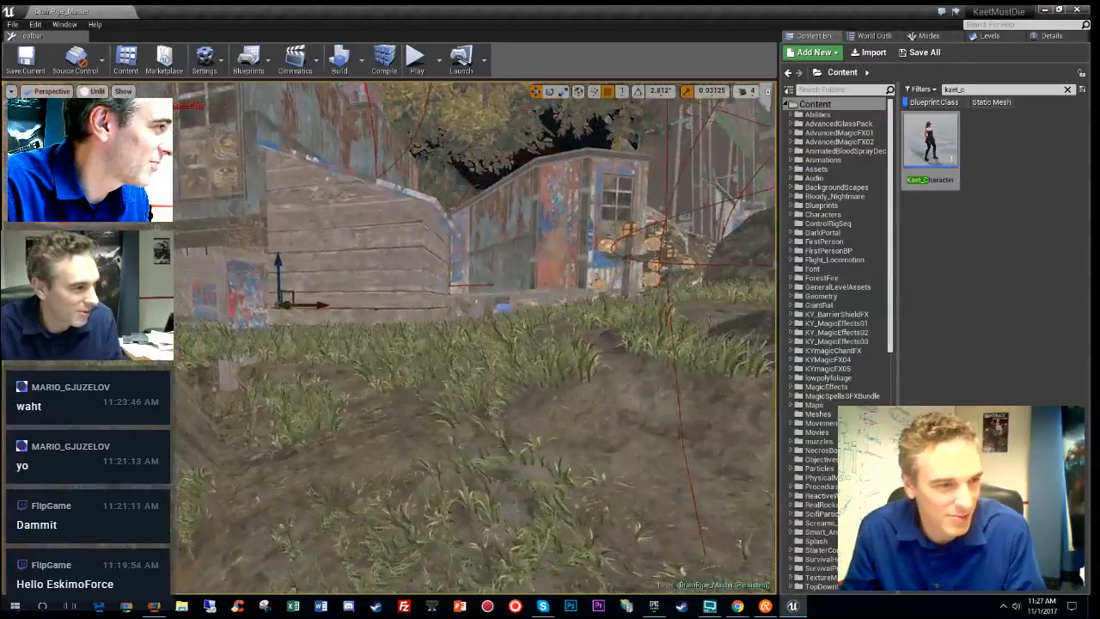
{"action": "key", "text": "s"}
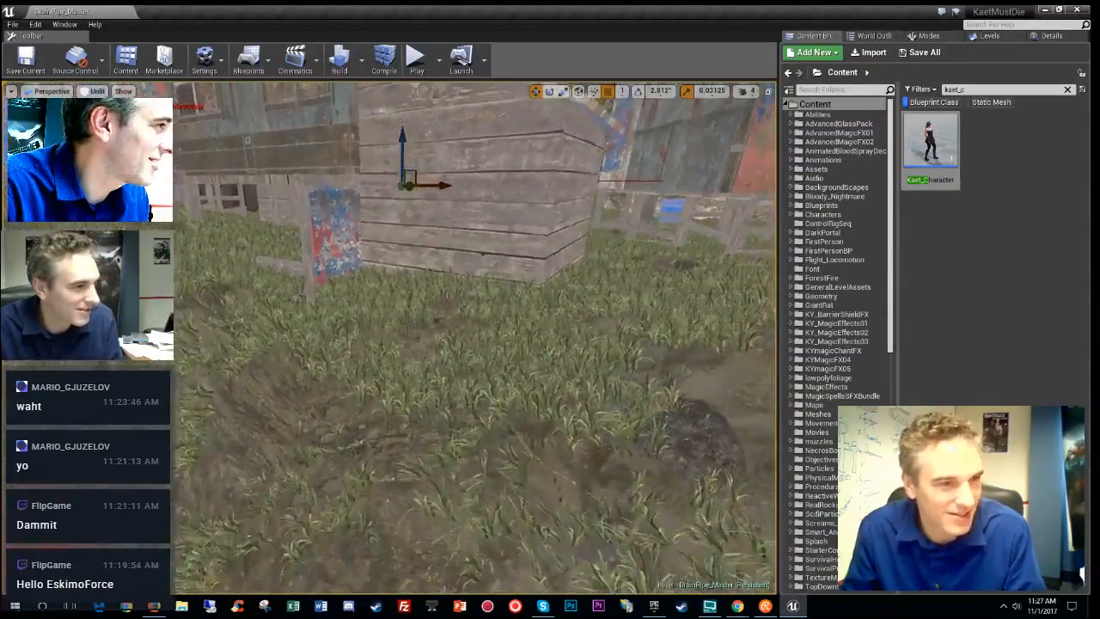
{"action": "left_click", "coordinate": [928, 36]}
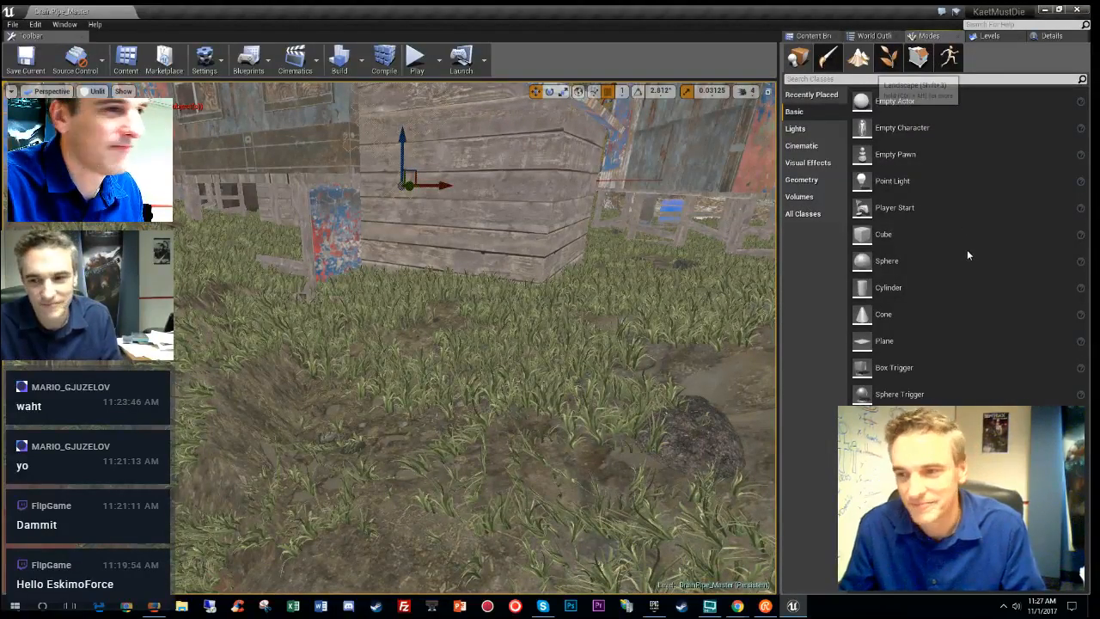
- Flatten the ground in front of the shed with the Landscape Sculpt Flatten tool
{"action": "left_click", "coordinate": [857, 57]}
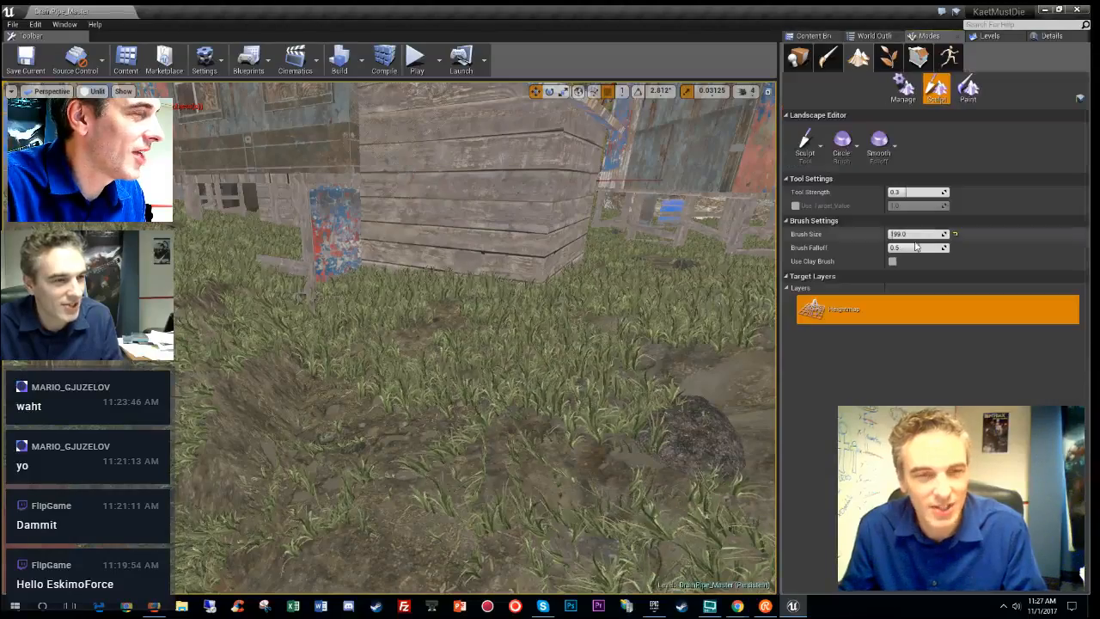
{"action": "left_click", "coordinate": [818, 154]}
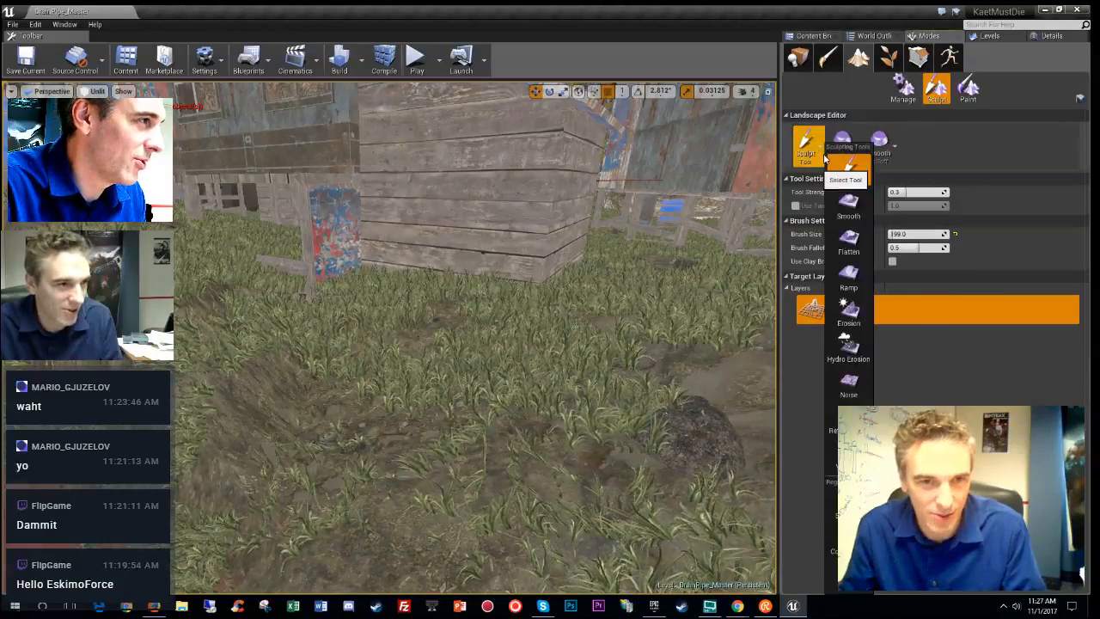
{"action": "left_click", "coordinate": [849, 242]}
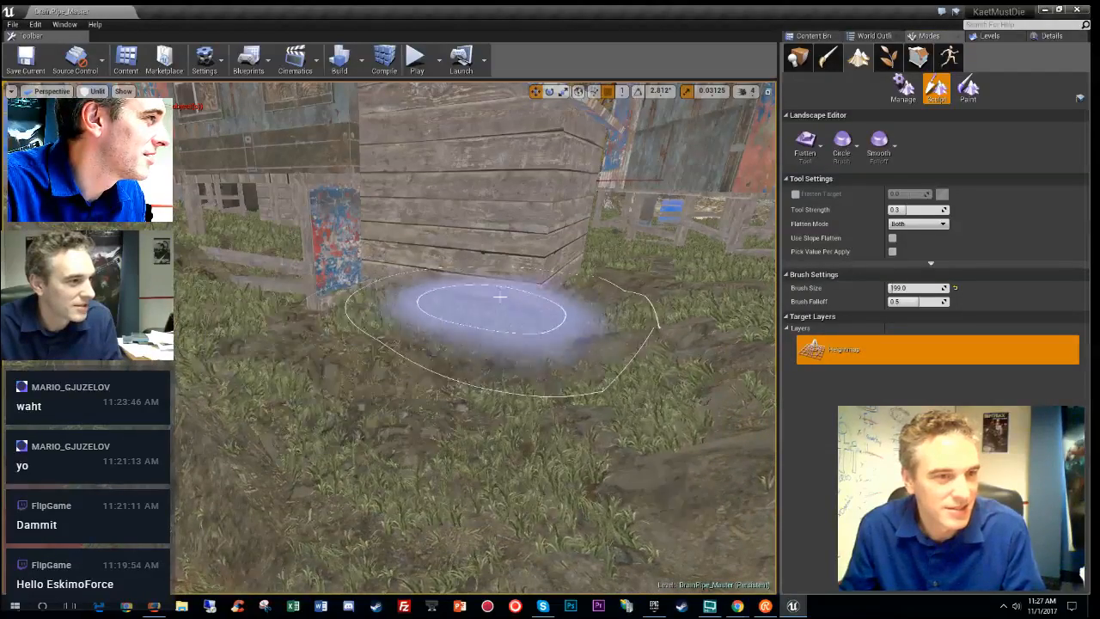
{"action": "mouse_move", "coordinate": [500, 296]}
{"action": "left_mouse_down"}
{"action": "mouse_move", "coordinate": [579, 346]}
{"action": "mouse_move", "coordinate": [637, 413]}
{"action": "mouse_move", "coordinate": [295, 339]}
{"action": "left_mouse_up"}
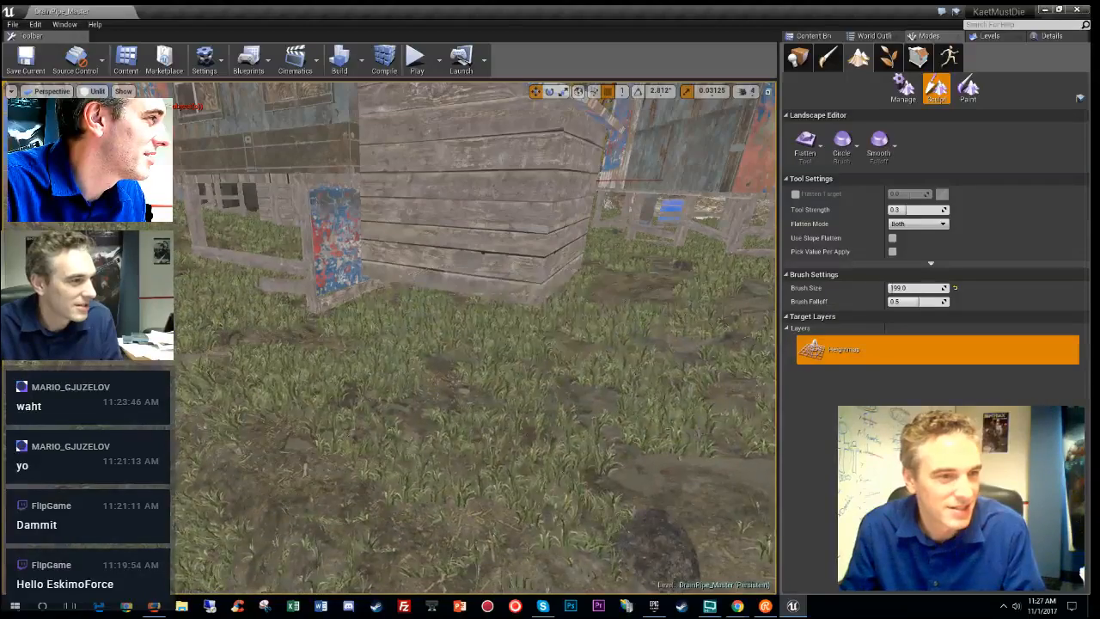
- Fly around the shed to inspect the flattened grass, then return to Place mode
{"action": "right_click_drag", "start_coordinate": [481, 344], "coordinate": [618, 299]}
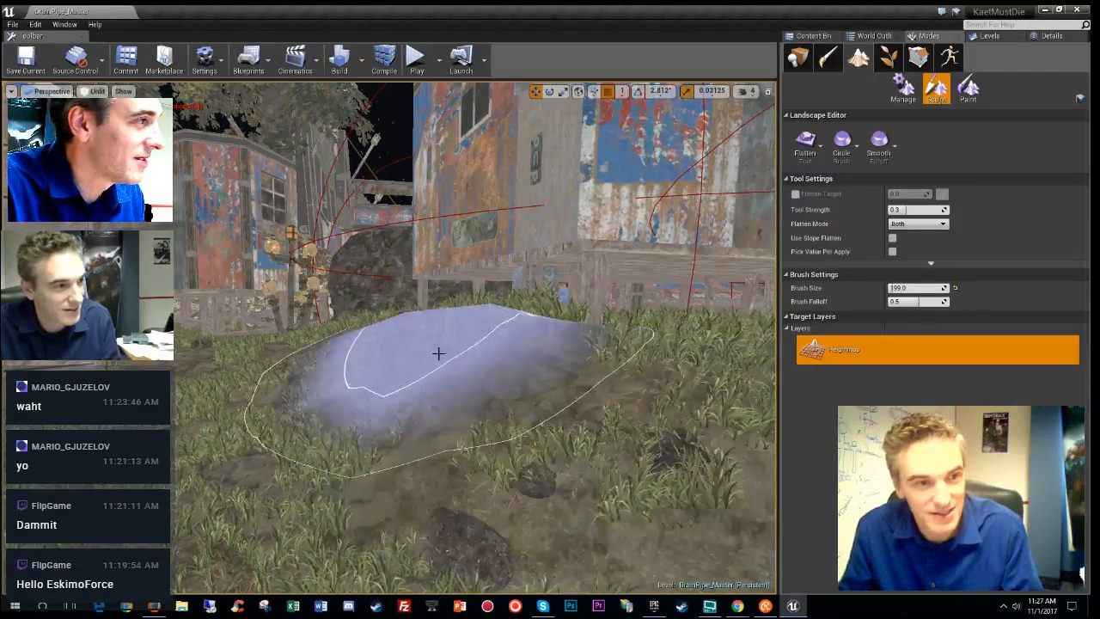
{"action": "mouse_move", "coordinate": [438, 354]}
{"action": "right_mouse_down"}
{"action": "mouse_move", "coordinate": [554, 352]}
{"action": "mouse_move", "coordinate": [488, 372]}
{"action": "right_mouse_up"}
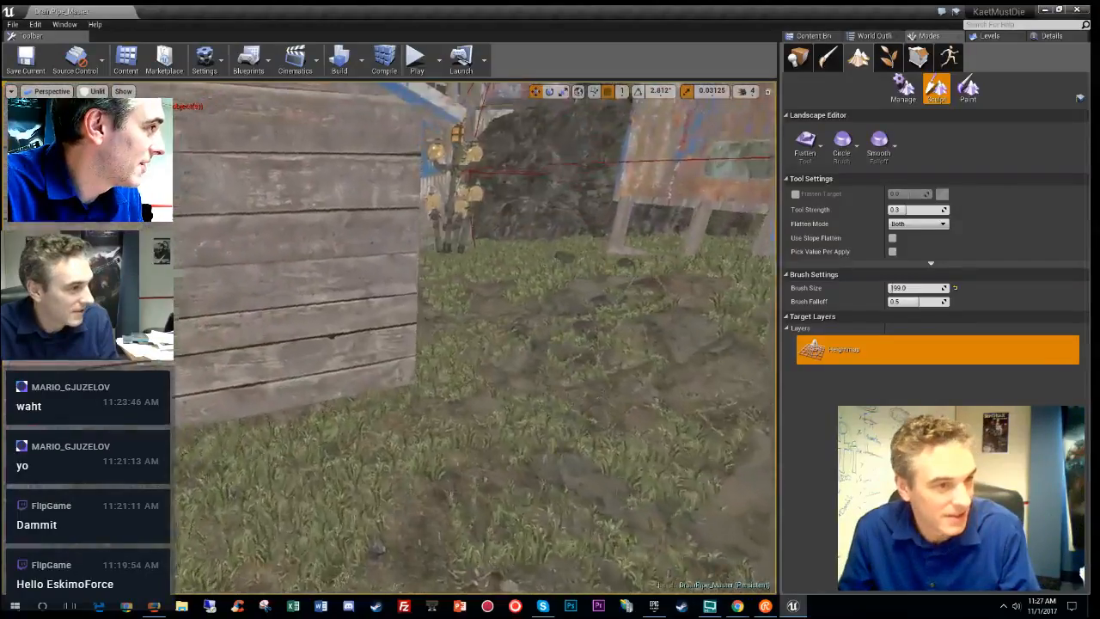
{"action": "right_click_drag", "start_coordinate": [481, 352], "coordinate": [412, 340]}
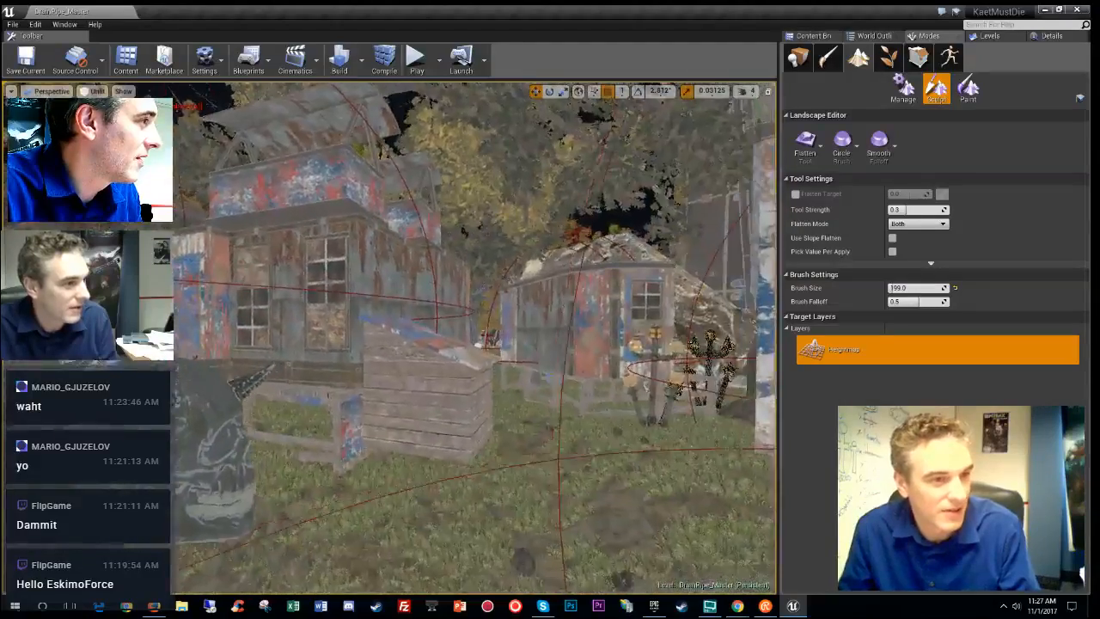
{"action": "right_click_drag", "start_coordinate": [475, 344], "coordinate": [434, 346]}
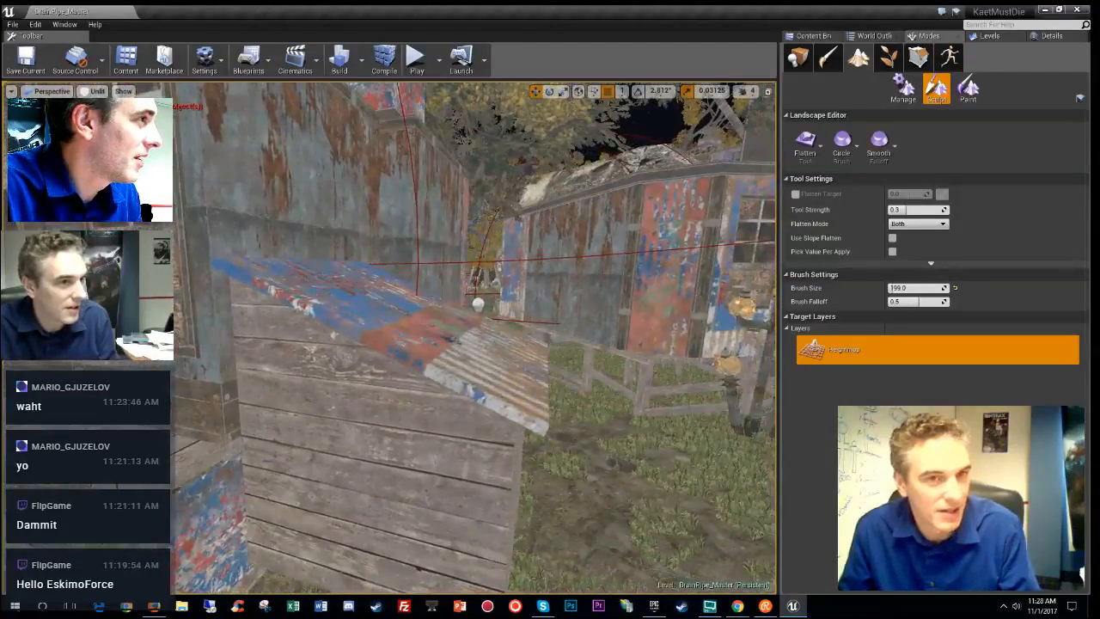
{"action": "left_click", "coordinate": [795, 64]}
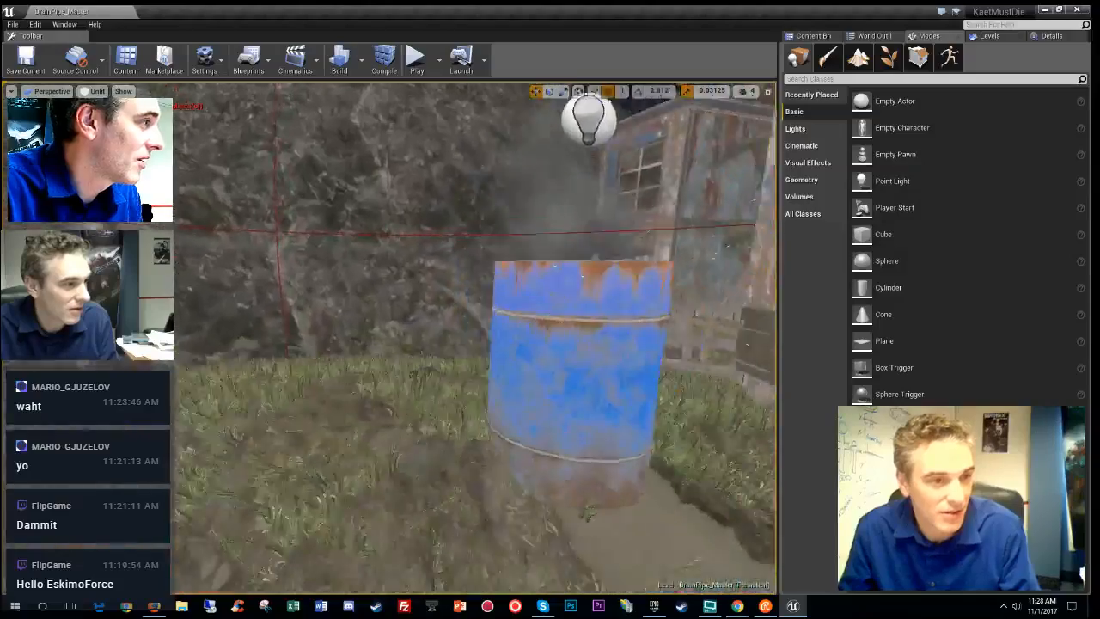
- Drag the blue fire barrel and its lights across the ground beside the shack
{"action": "right_click_drag", "start_coordinate": [453, 454], "coordinate": [453, 454]}
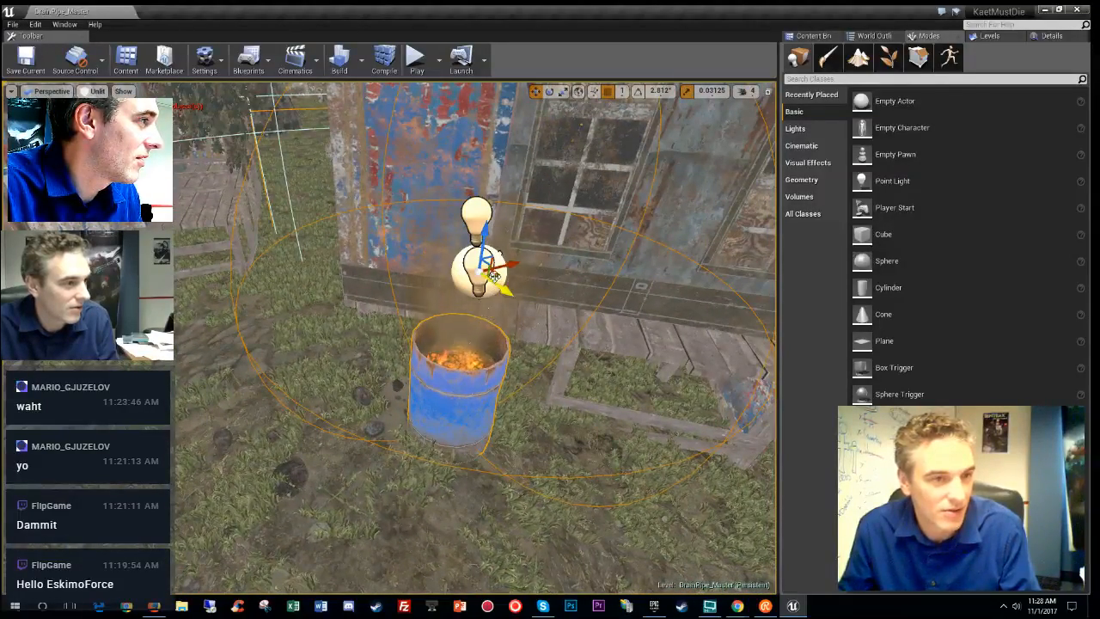
{"action": "left_click_drag", "start_coordinate": [499, 274], "coordinate": [336, 325]}
{"action": "mouse_move", "coordinate": [336, 324]}
{"action": "right_mouse_down"}
{"action": "mouse_move", "coordinate": [516, 318]}
{"action": "mouse_move", "coordinate": [464, 335]}
{"action": "mouse_move", "coordinate": [481, 331]}
{"action": "mouse_move", "coordinate": [460, 327]}
{"action": "mouse_move", "coordinate": [379, 211]}
{"action": "right_mouse_up"}
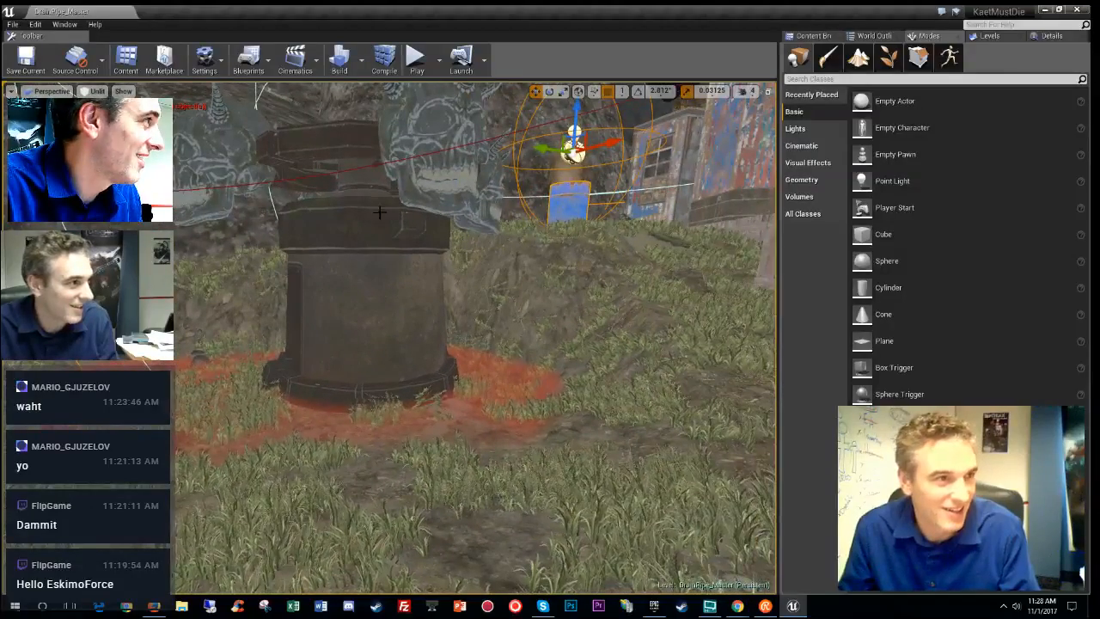
{"action": "left_click", "coordinate": [214, 67]}
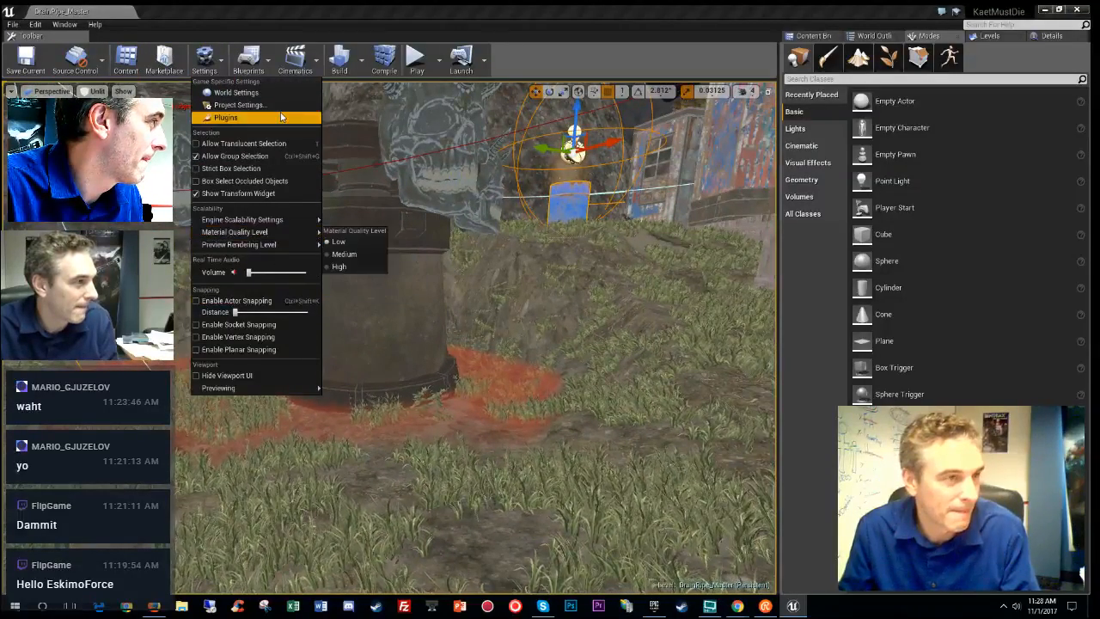
- Open MainGameMode_BP from World Settings and wire its Branch False output to SpawnActor Kaet Character
{"action": "left_click", "coordinate": [235, 93]}
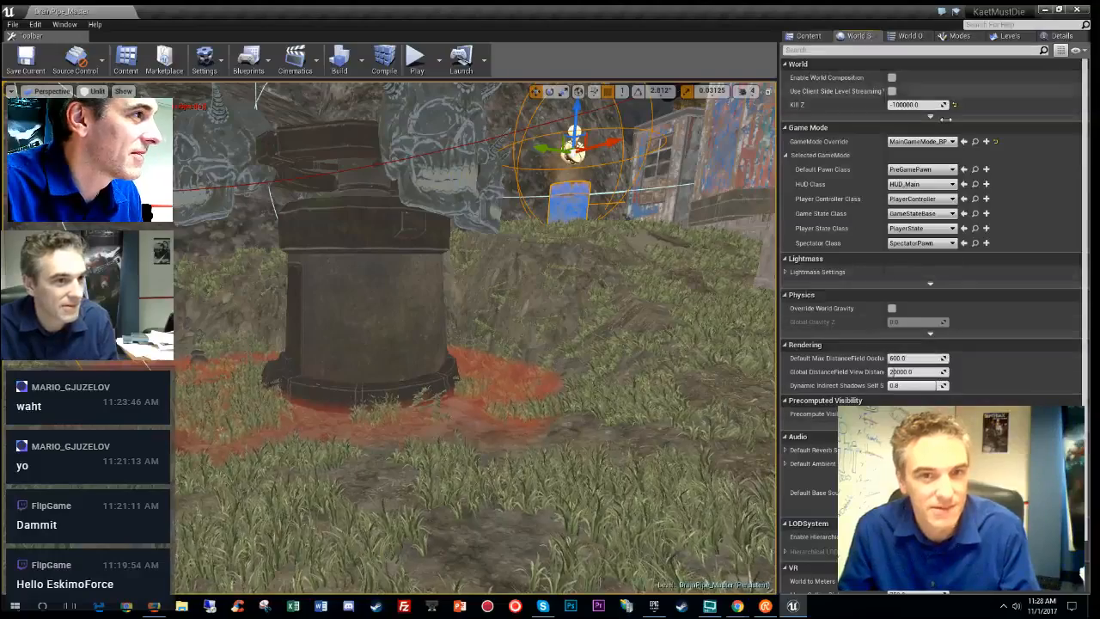
{"action": "left_click", "coordinate": [975, 141]}
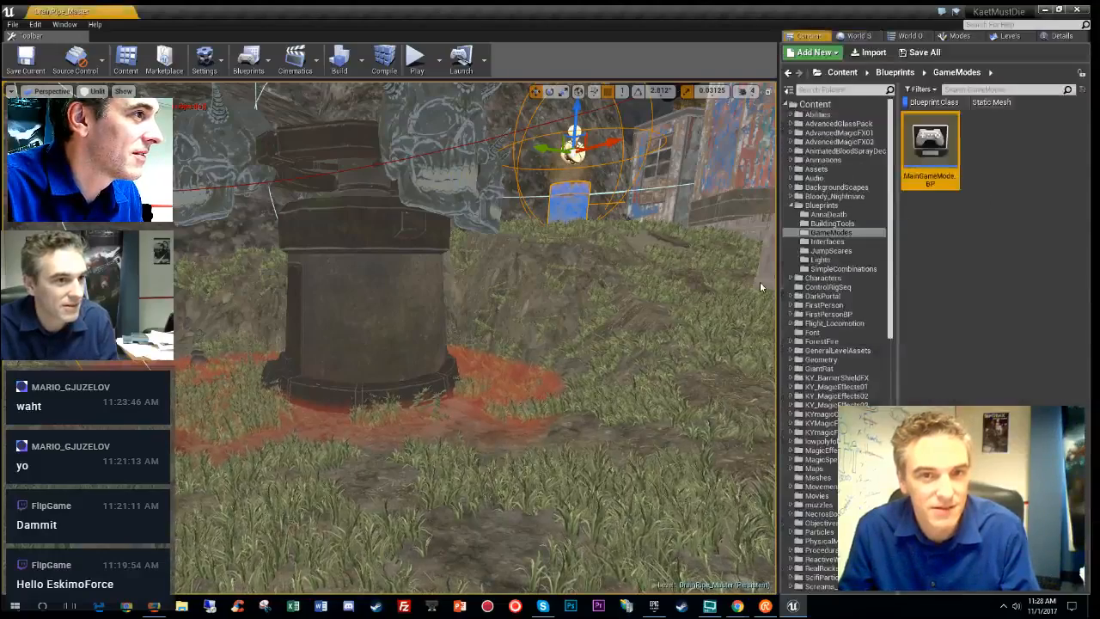
{"action": "double_click", "coordinate": [928, 145]}
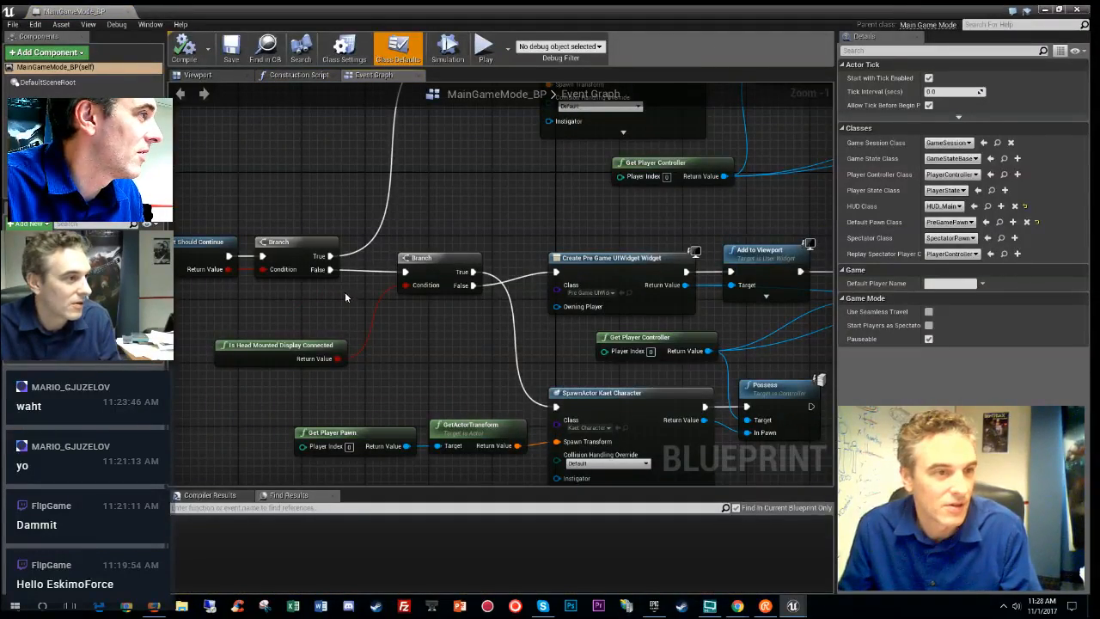
{"action": "left_click_drag", "start_coordinate": [329, 269], "coordinate": [556, 407]}
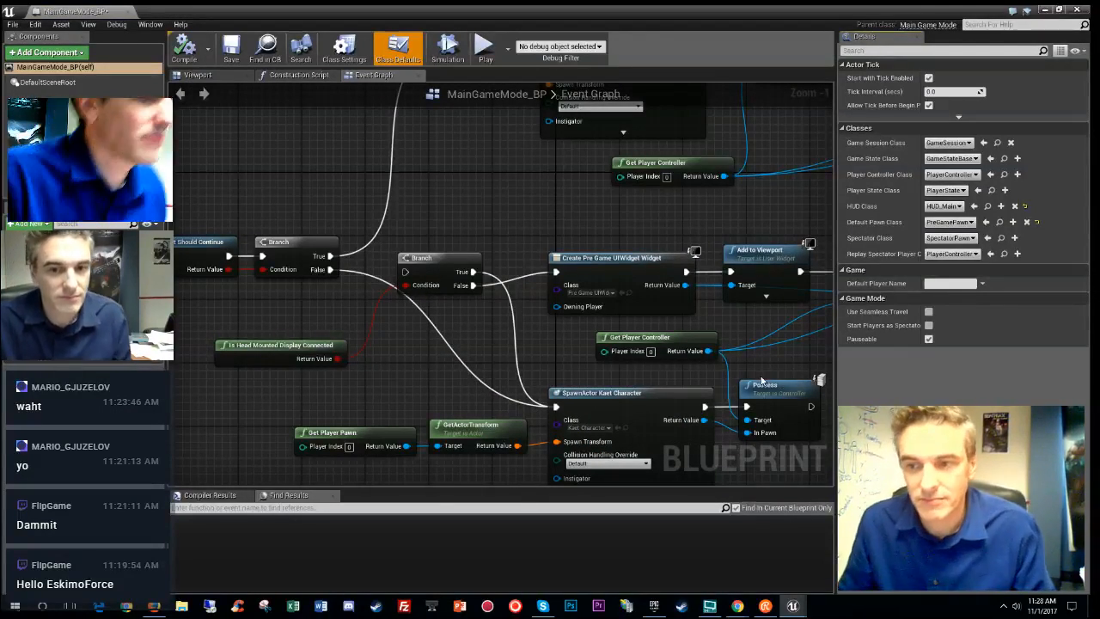
- Return to the DrainPipe_Master level viewport with the Play options dropdown shown
{"action": "left_click", "coordinate": [127, 11]}
{"action": "right_click_drag", "start_coordinate": [547, 359], "coordinate": [358, 128]}
{"action": "left_click", "coordinate": [439, 59]}
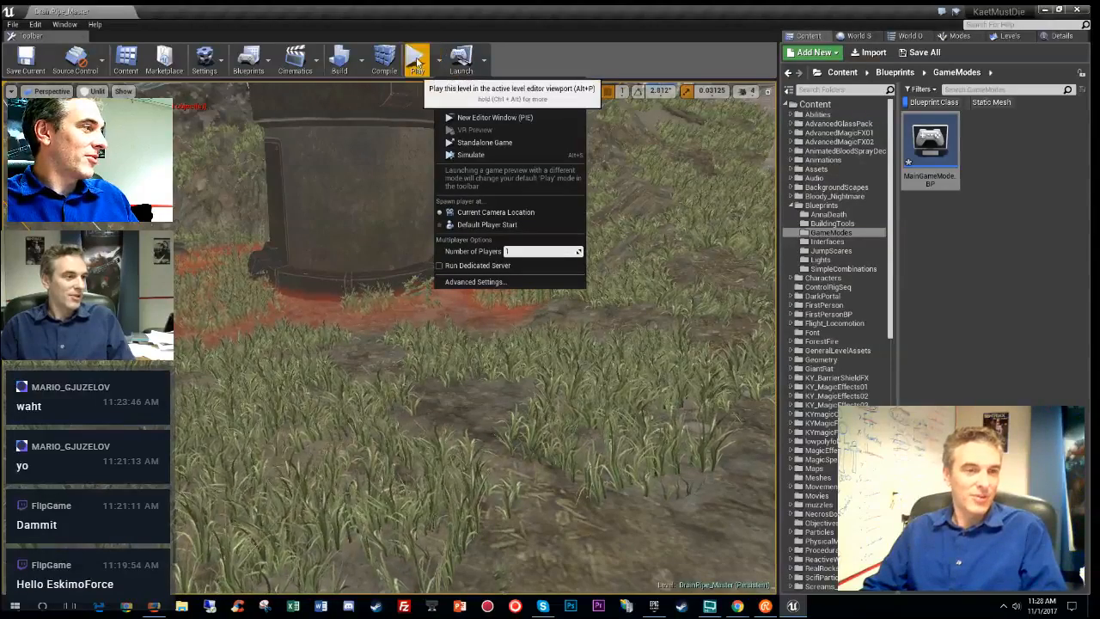
- Play-test the DrainPipe_Master level in the editor, then stop the session with Esc
{"action": "left_click", "coordinate": [416, 60]}
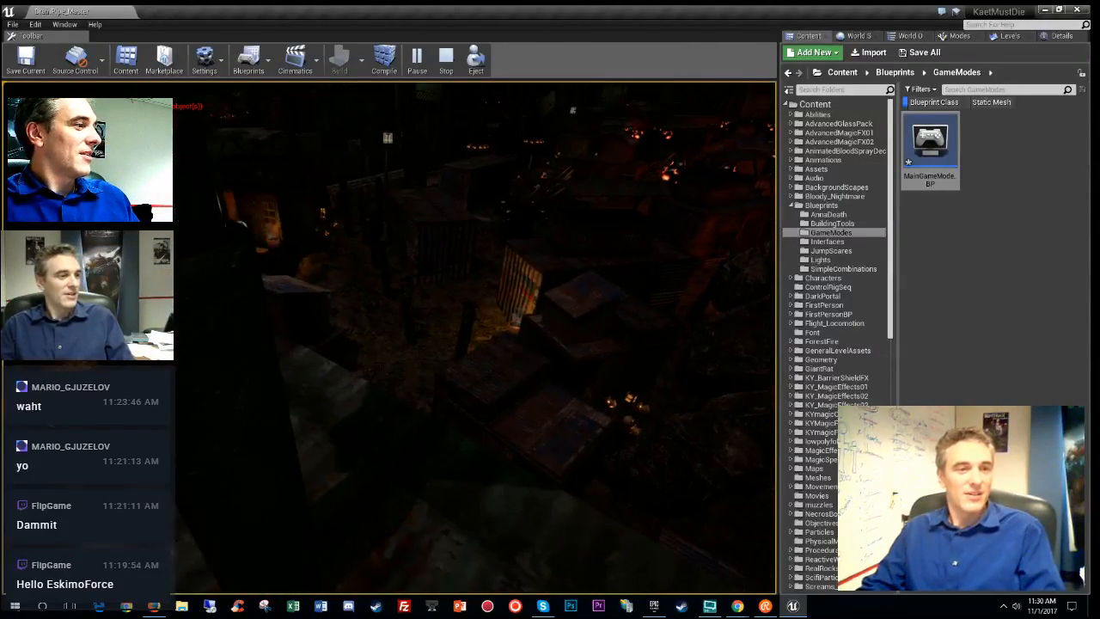
{"action": "key", "text": "Escape"}
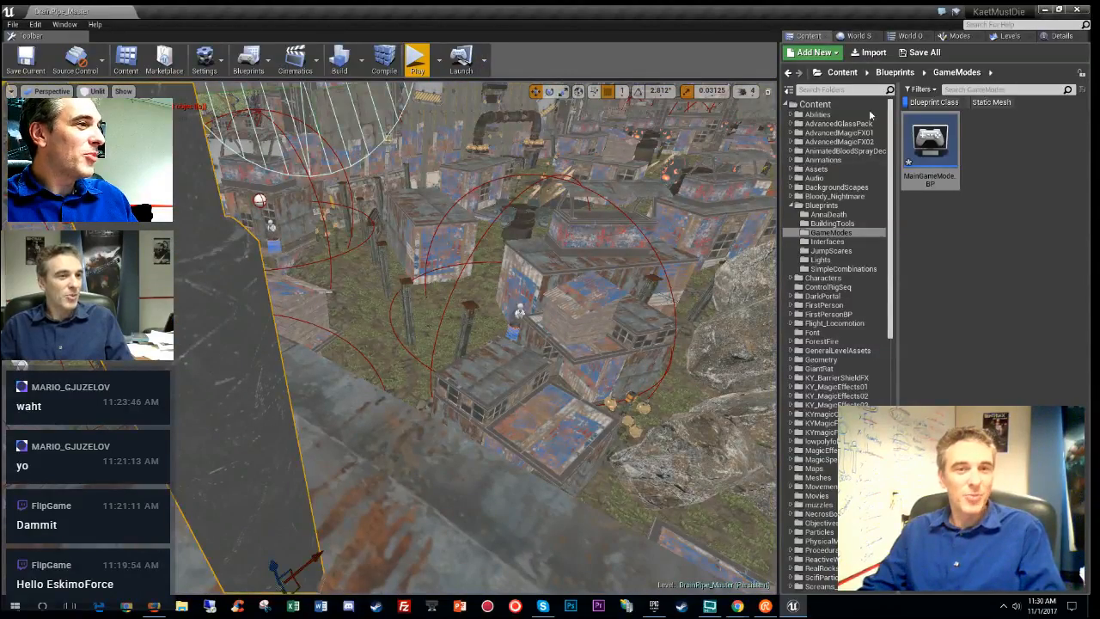
- Select EndAnnaLight_BP's spotlight component and raise its Attenuation Radius from 2500 to 5000
{"action": "left_click", "coordinate": [1059, 36]}
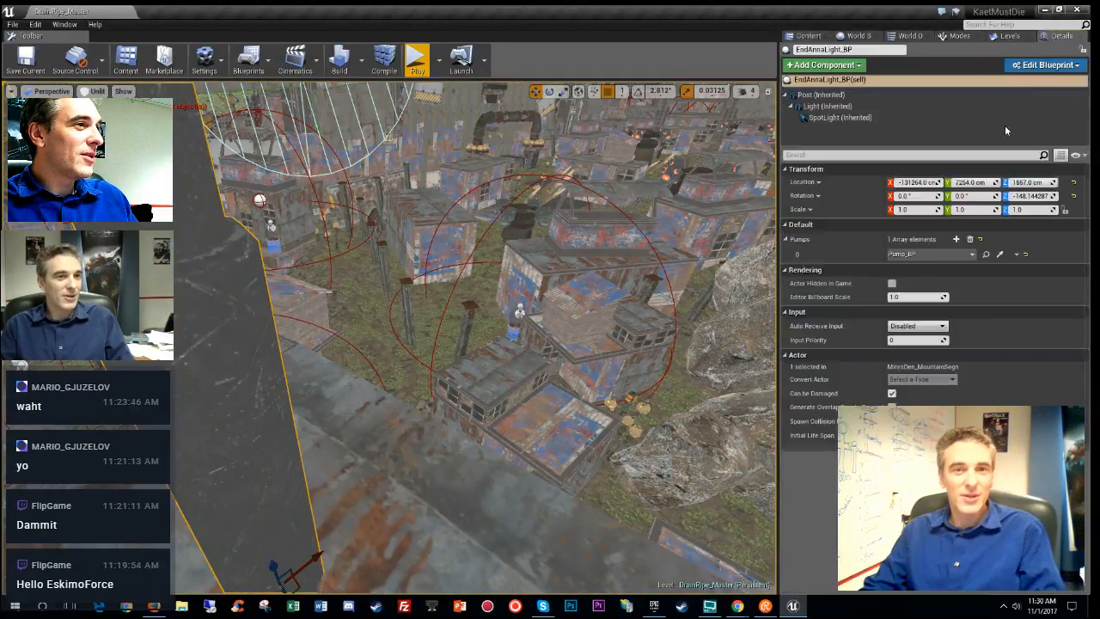
{"action": "left_click", "coordinate": [859, 118]}
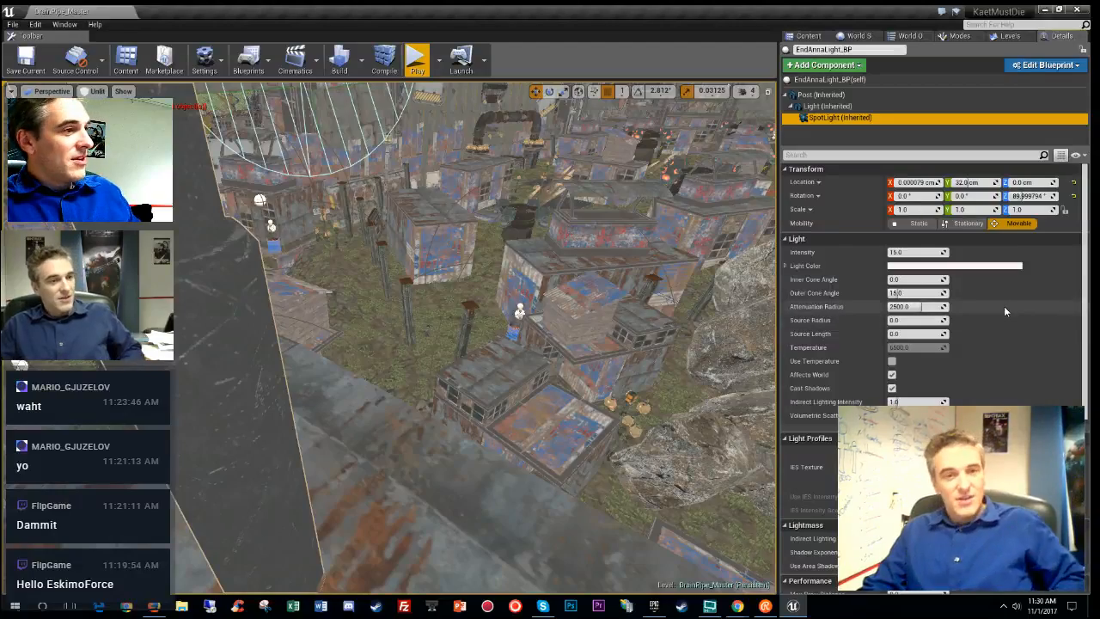
{"action": "right_click_drag", "start_coordinate": [715, 333], "coordinate": [715, 332]}
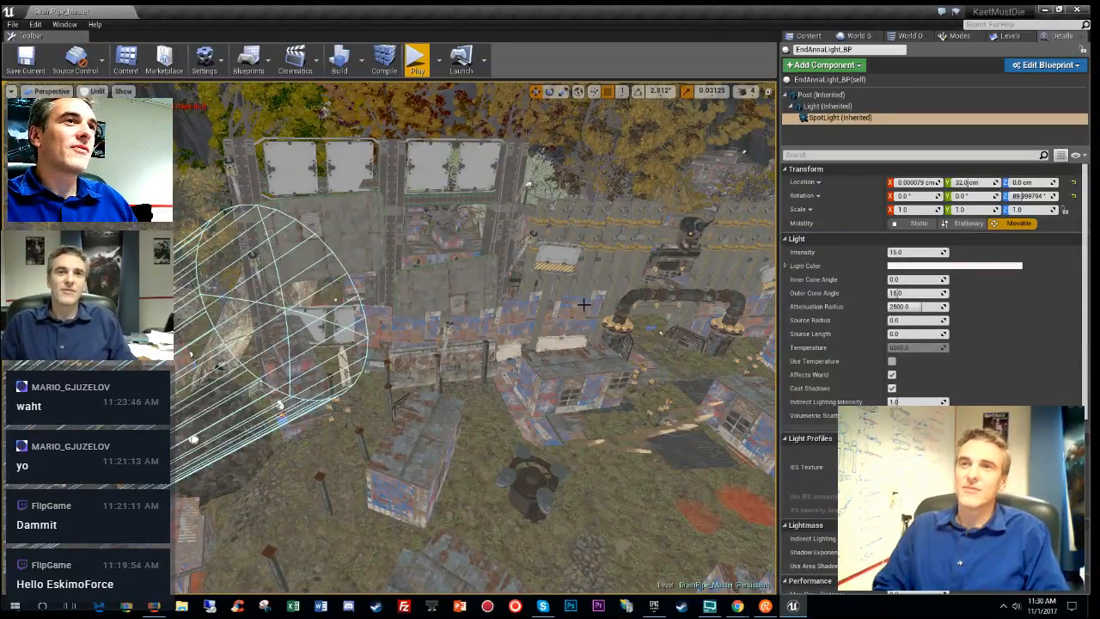
{"action": "right_click_drag", "start_coordinate": [616, 339], "coordinate": [617, 339]}
{"action": "right_click_drag", "start_coordinate": [742, 333], "coordinate": [742, 334]}
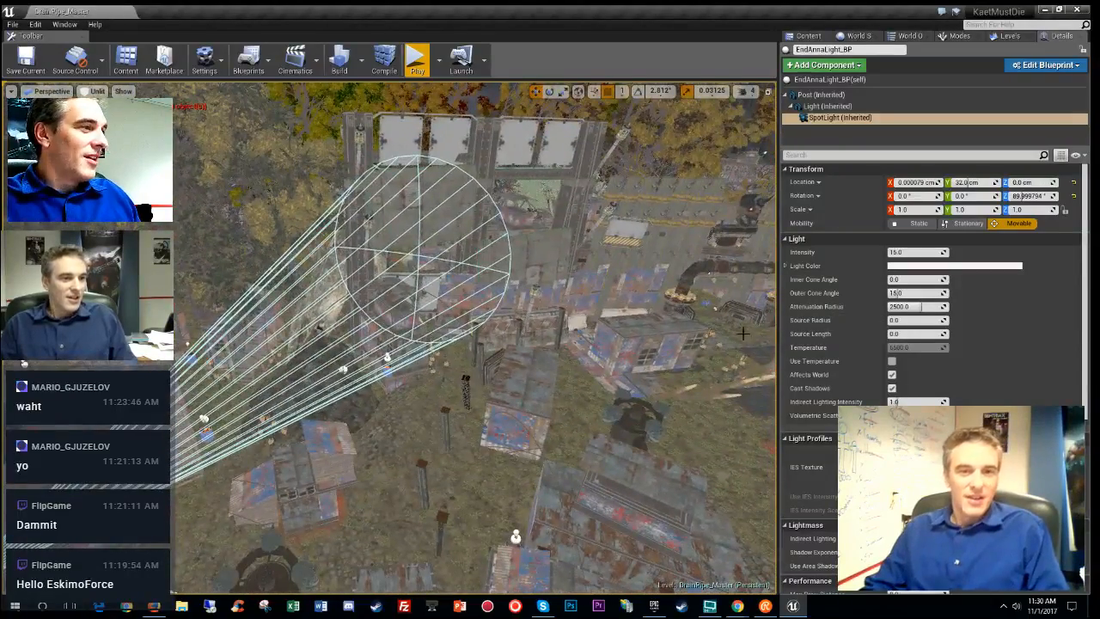
{"action": "left_click", "coordinate": [918, 307]}
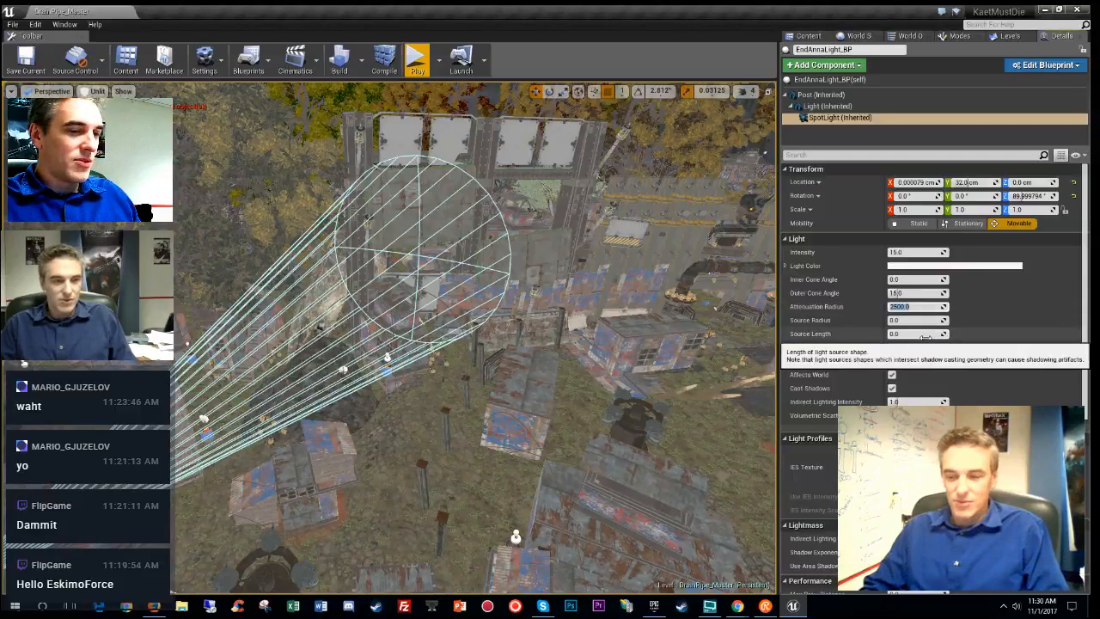
{"action": "key", "text": "Return"}
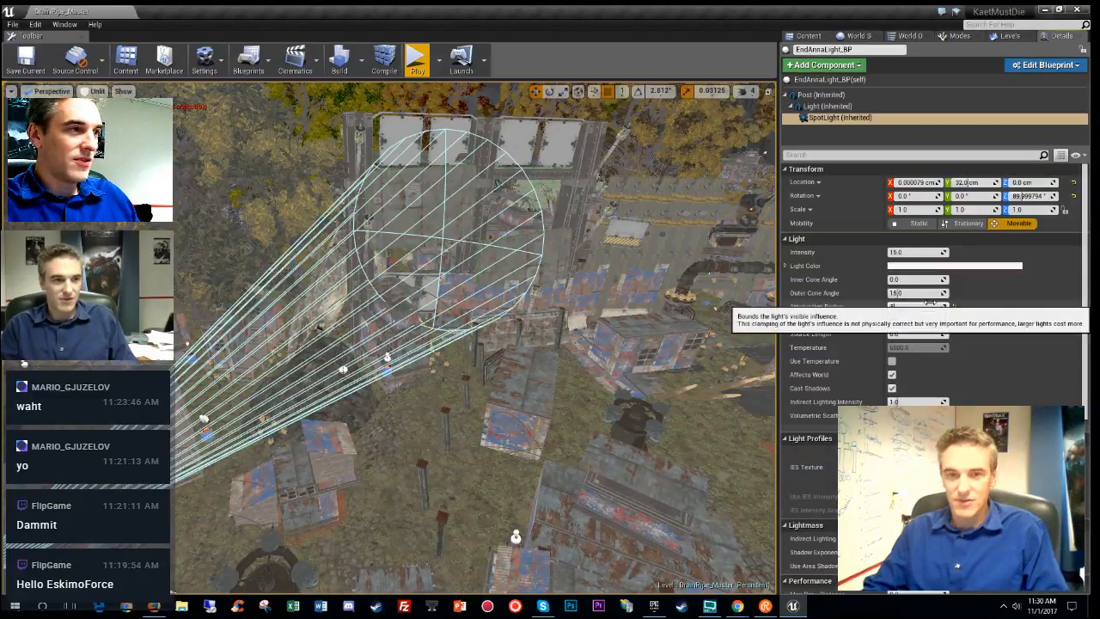
{"action": "left_click", "coordinate": [930, 302]}
{"action": "type", "text": "5000"}
{"action": "key", "text": "Return"}
{"action": "right_click_drag", "start_coordinate": [550, 266], "coordinate": [446, 101]}
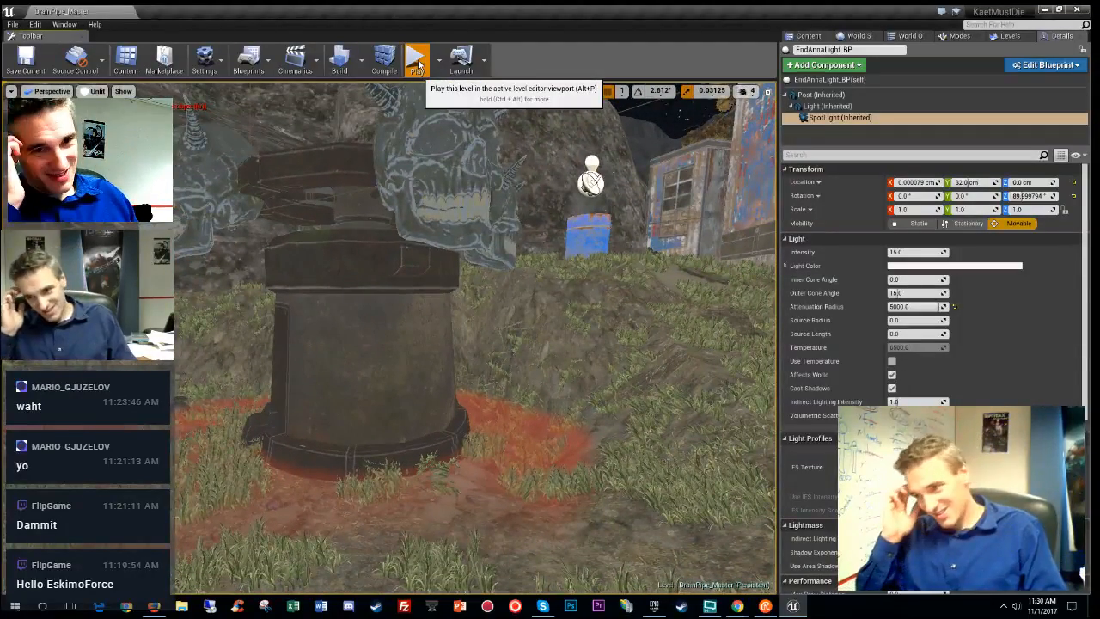
- Play-test the level past the shed, walkways and metal roofs toward the lit yard, then stop
{"action": "left_click", "coordinate": [416, 62]}
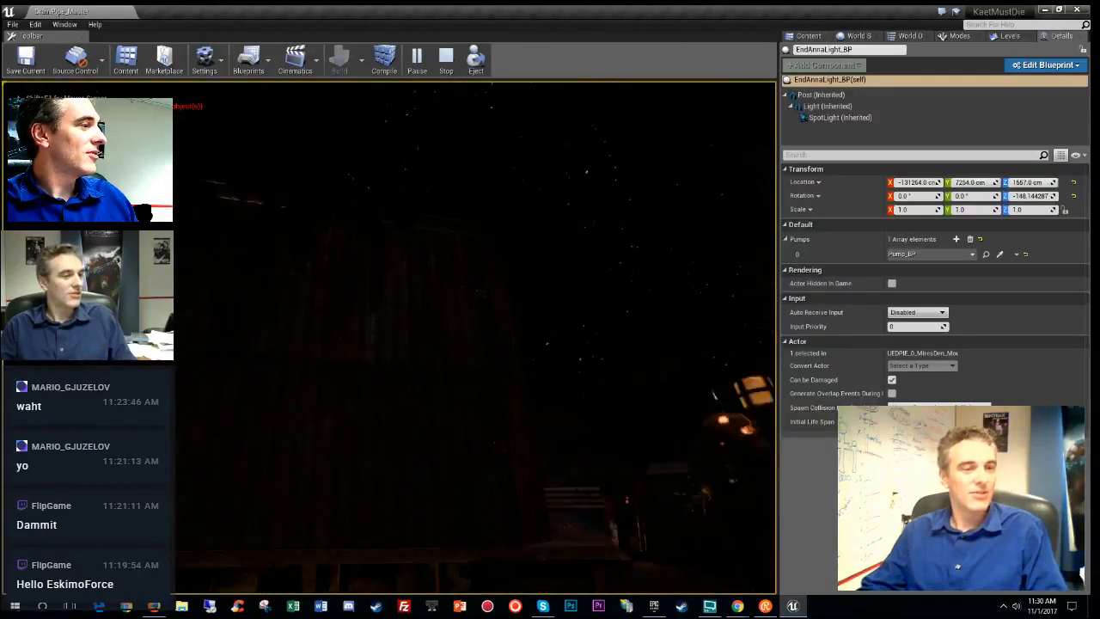
{"action": "key", "text": "w"}
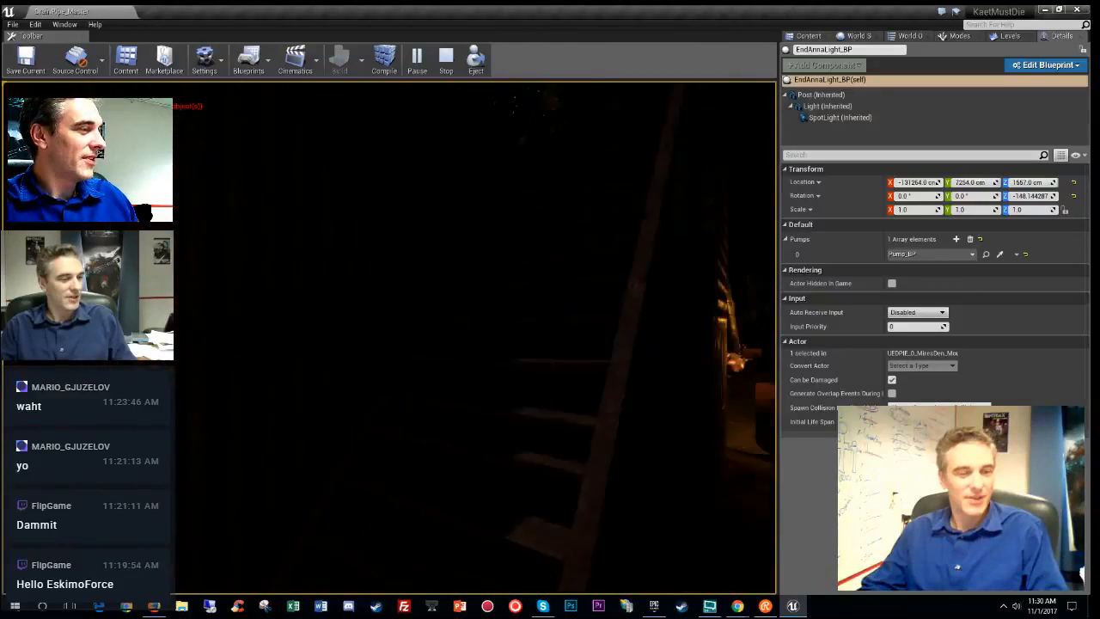
{"action": "key", "text": "w"}
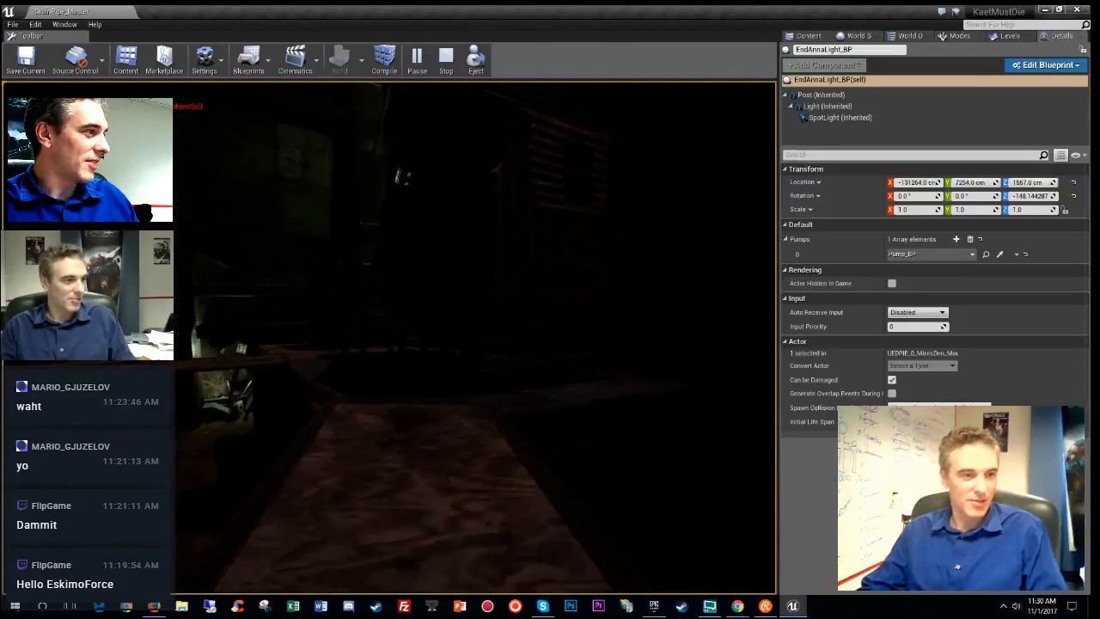
{"action": "key", "text": "w"}
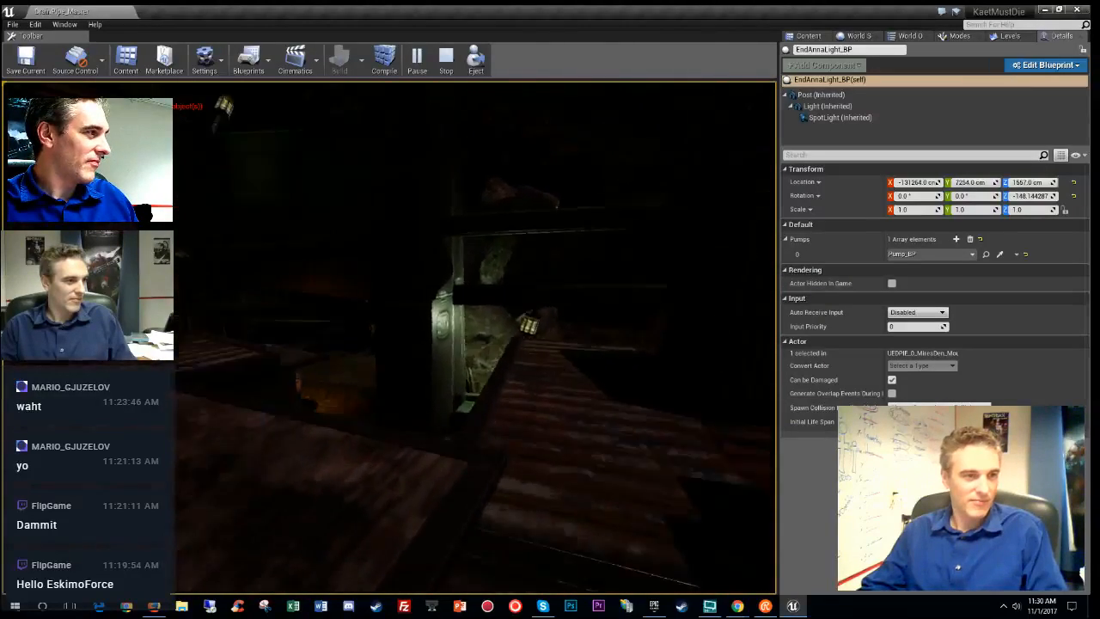
{"action": "key", "text": "w"}
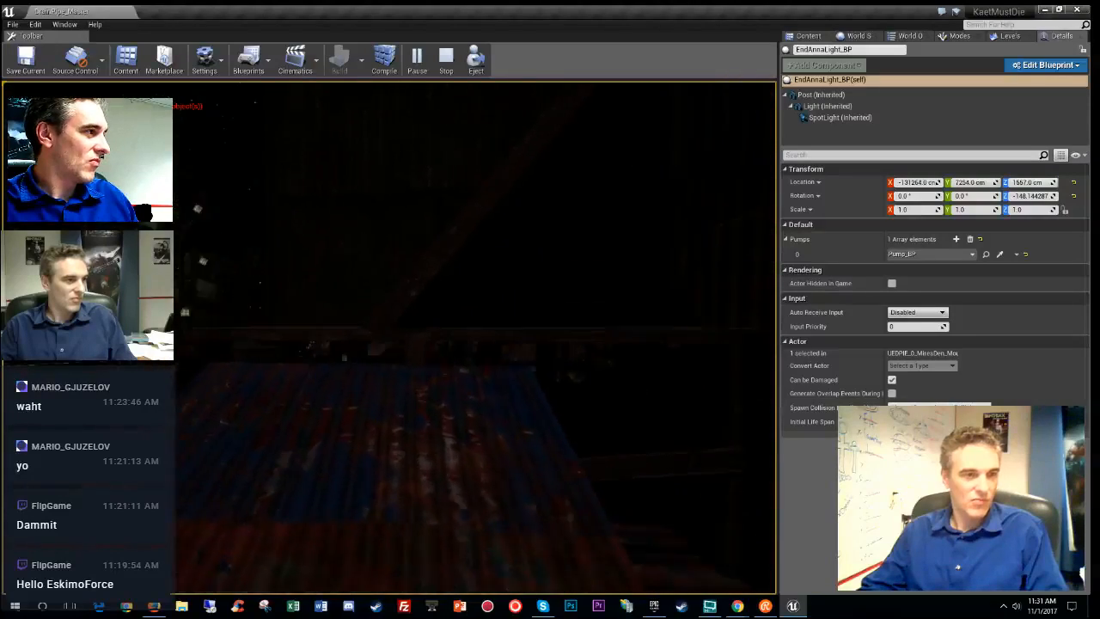
{"action": "key", "text": "w"}
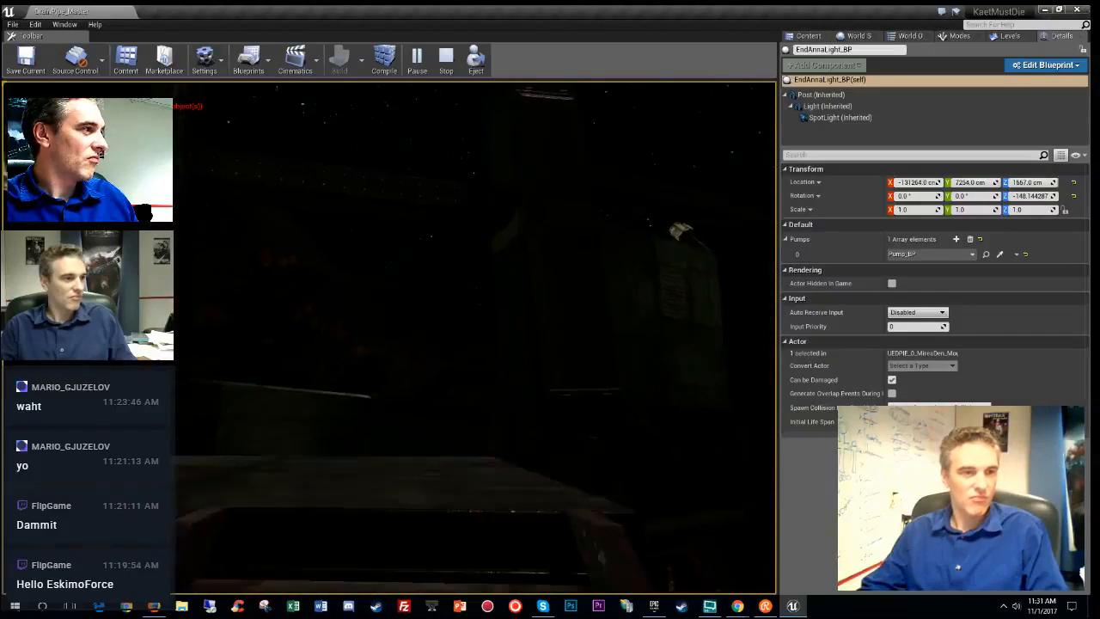
{"action": "key", "text": "w"}
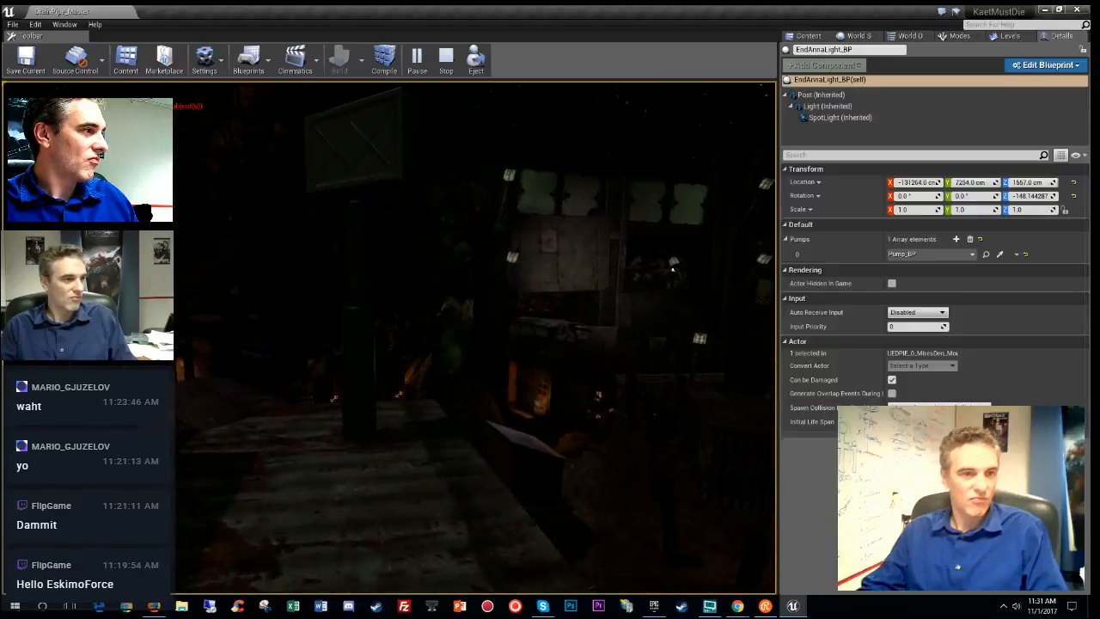
{"action": "key", "text": "w"}
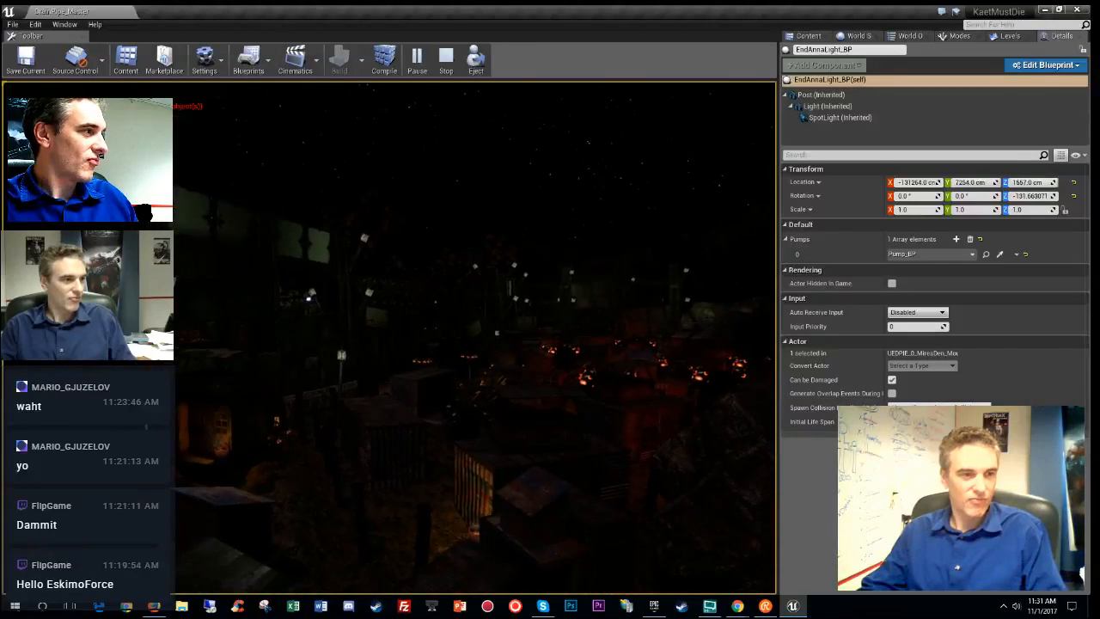
{"action": "key", "text": "Escape"}
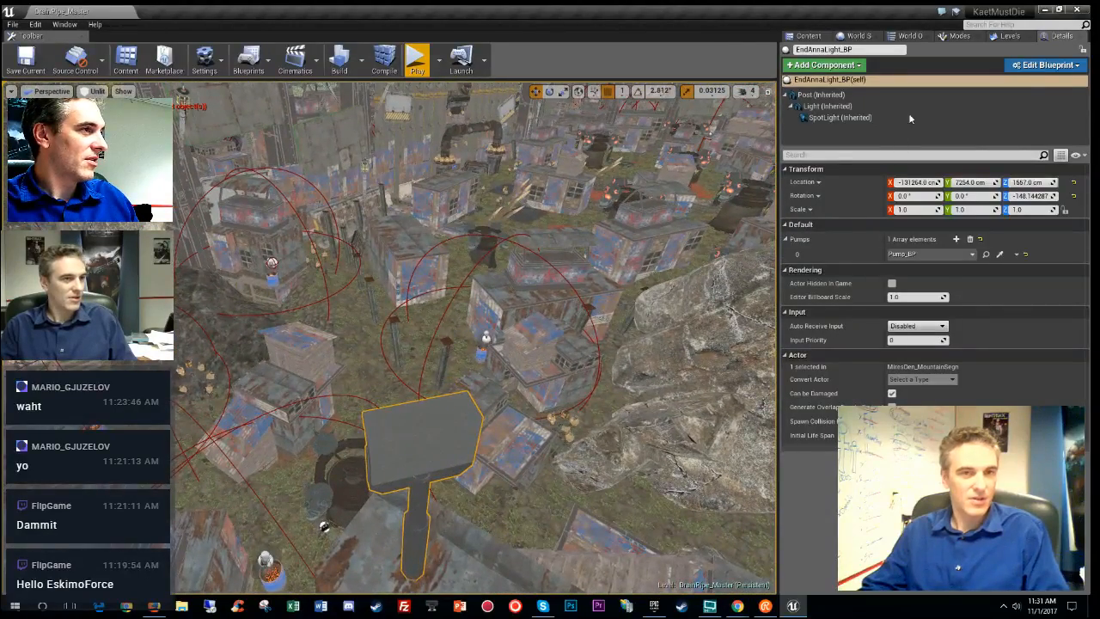
- Reselect the EndAnnaLight_BP spotlight component and increase its Attenuation Radius to 7500
{"action": "left_click", "coordinate": [910, 118]}
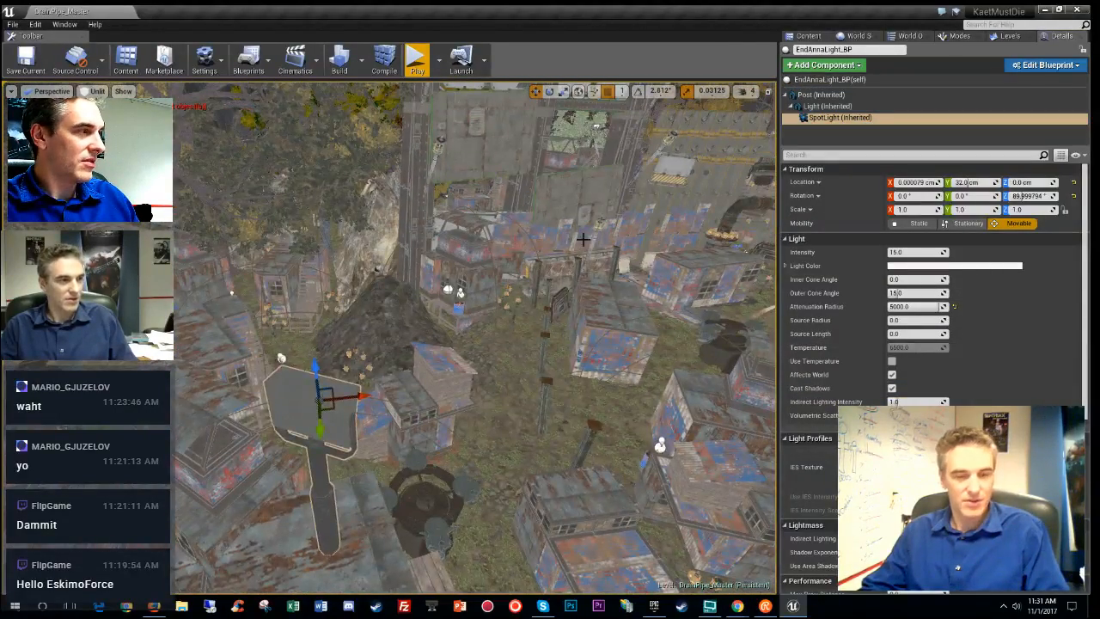
{"action": "key", "text": "g"}
{"action": "right_click_drag", "start_coordinate": [474, 337], "coordinate": [473, 270]}
{"action": "left_click", "coordinate": [483, 352]}
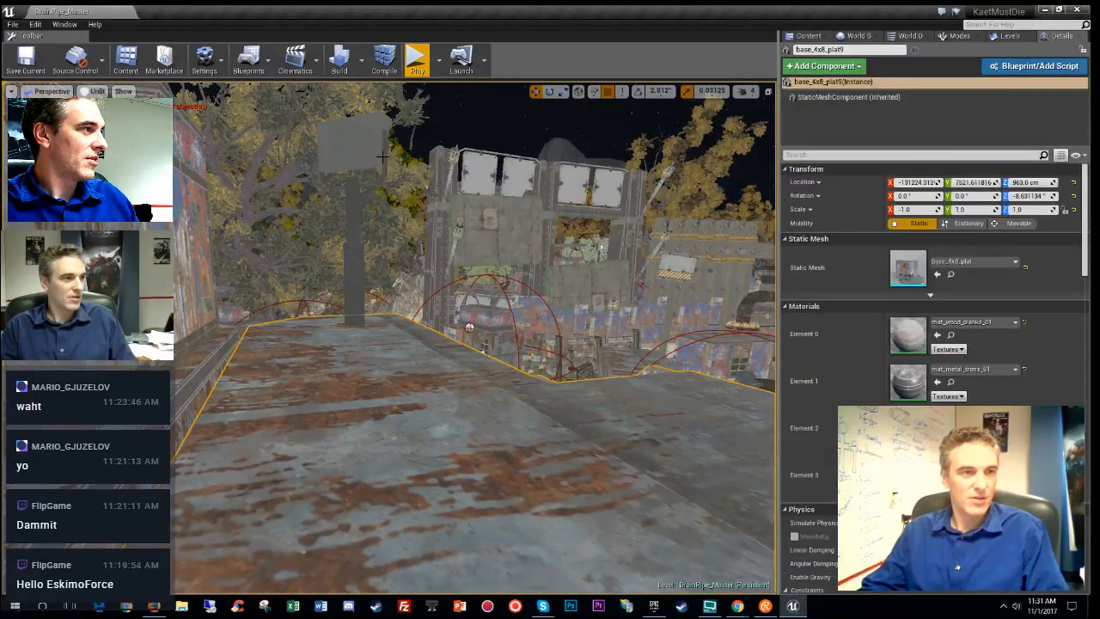
{"action": "left_click", "coordinate": [371, 160]}
{"action": "right_click_drag", "start_coordinate": [371, 160], "coordinate": [430, 224]}
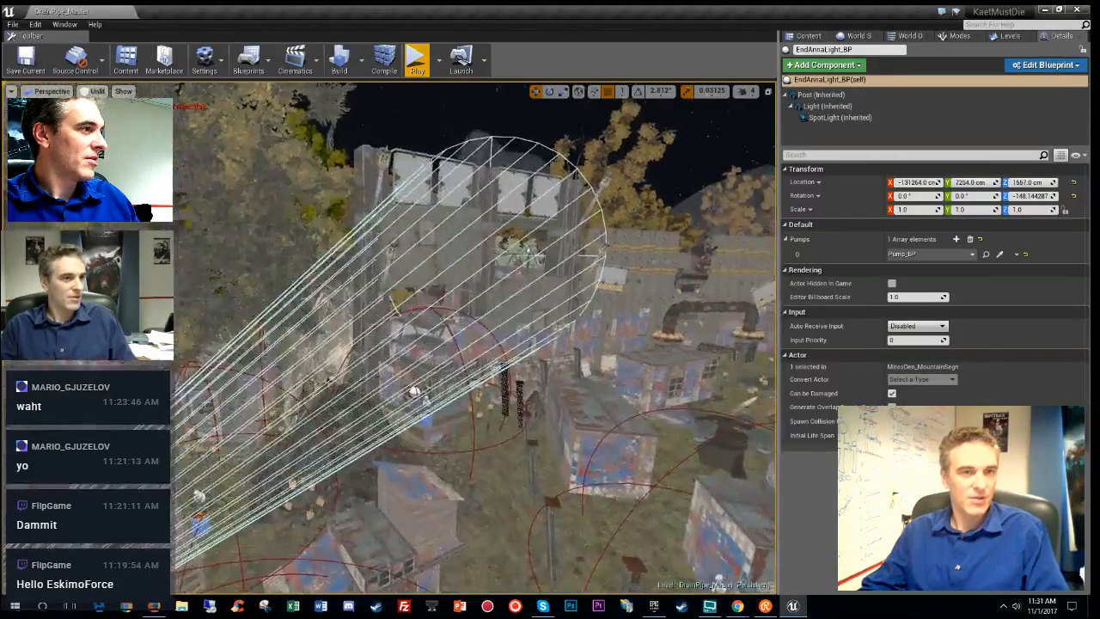
{"action": "left_click", "coordinate": [885, 119]}
{"action": "right_click_drag", "start_coordinate": [473, 344], "coordinate": [584, 416]}
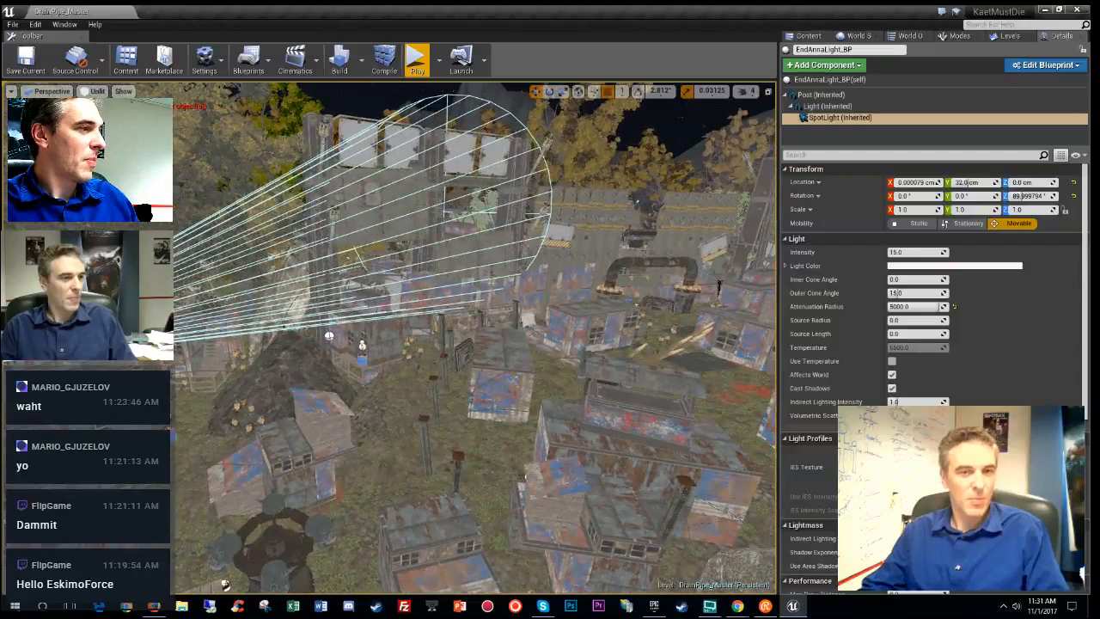
{"action": "left_click", "coordinate": [918, 306]}
{"action": "type", "text": "75"}
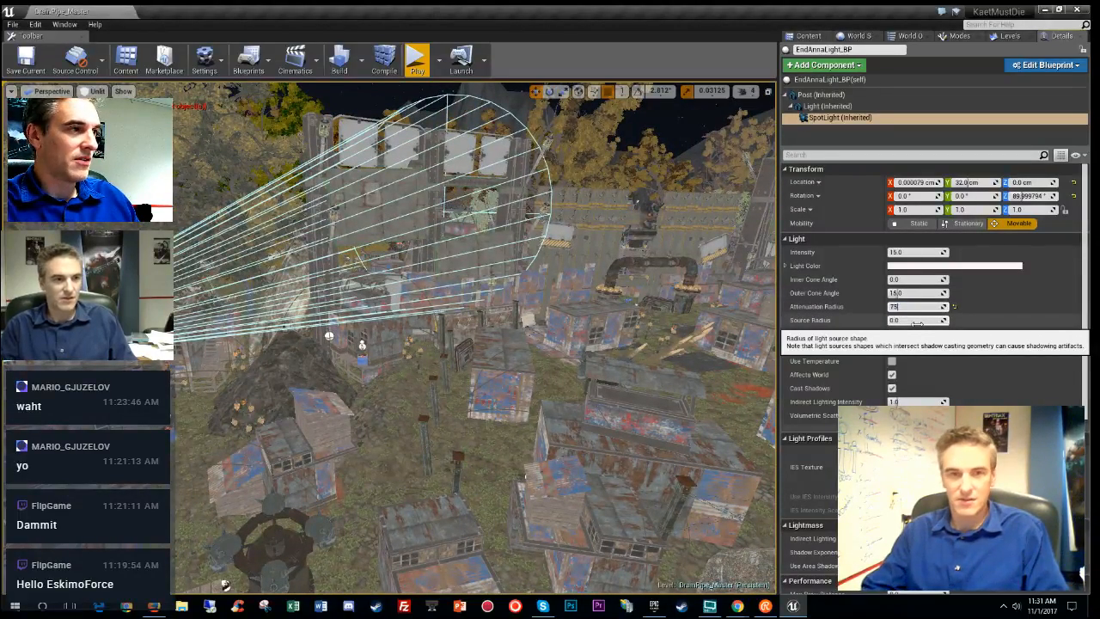
{"action": "type", "text": "00"}
{"action": "key", "text": "Return"}
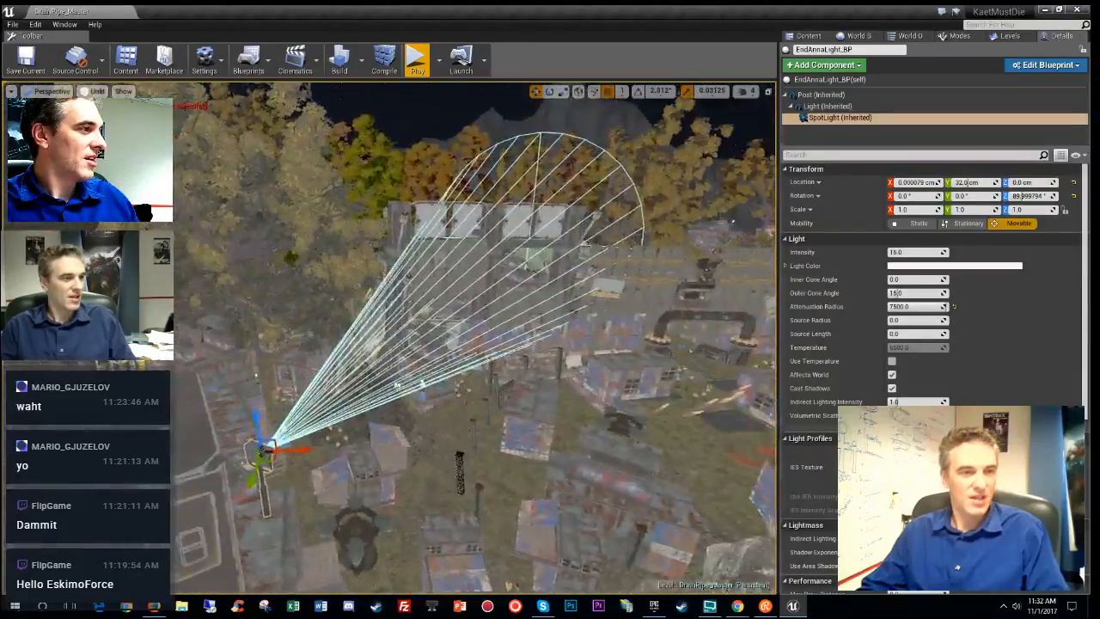
- Narrow the spotlight's outer cone angle to 10.0 and fly the view down beside the round stone structure
{"action": "left_click", "coordinate": [909, 293]}
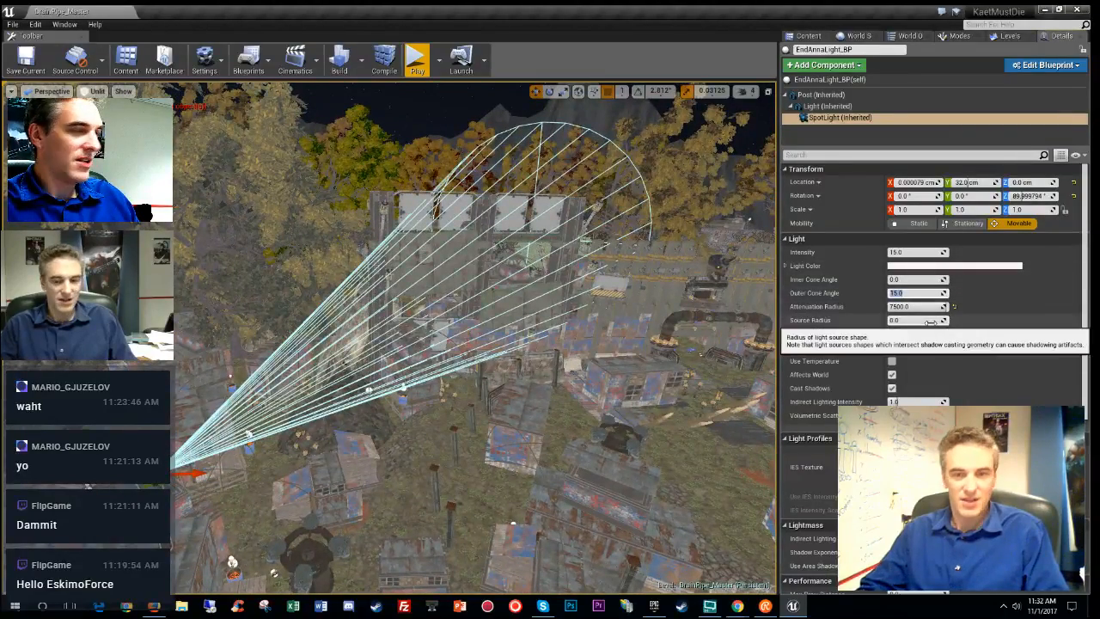
{"action": "key", "text": "Return"}
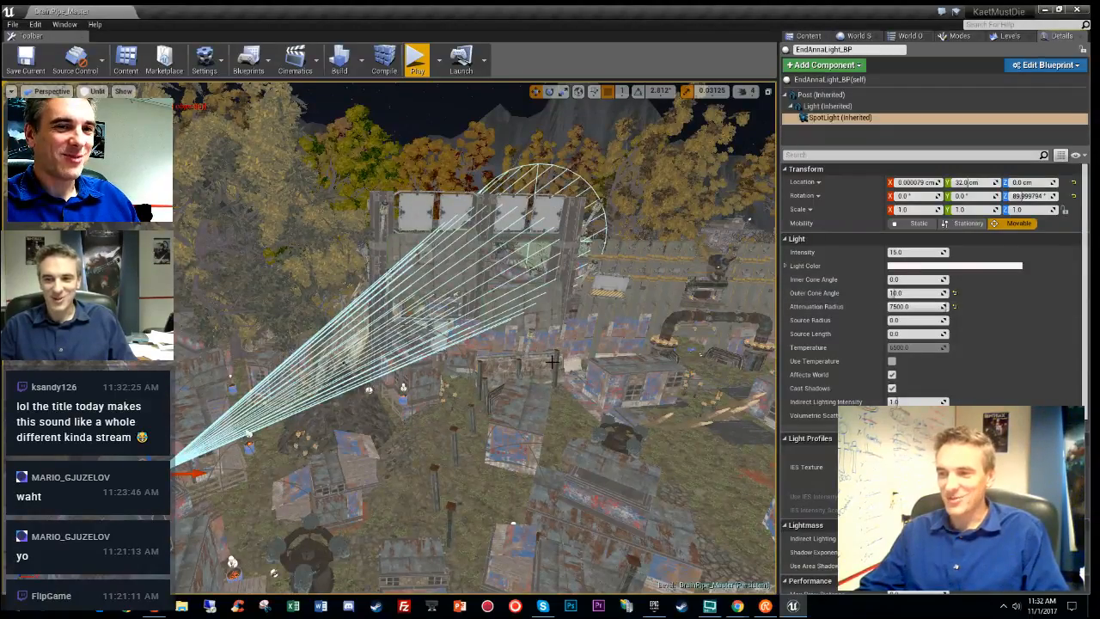
{"action": "key", "text": "w"}
{"action": "right_click_drag", "start_coordinate": [477, 338], "coordinate": [503, 347]}
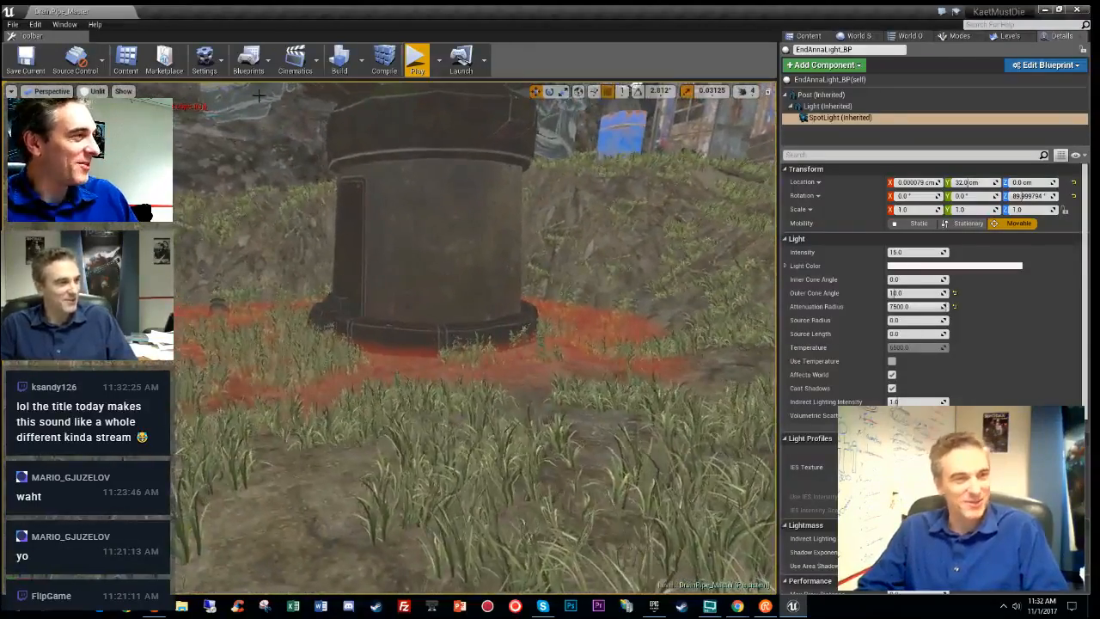
- Play-test the level past the huts, up the wooden stairs and along the walkways, then stop
{"action": "left_click", "coordinate": [417, 72]}
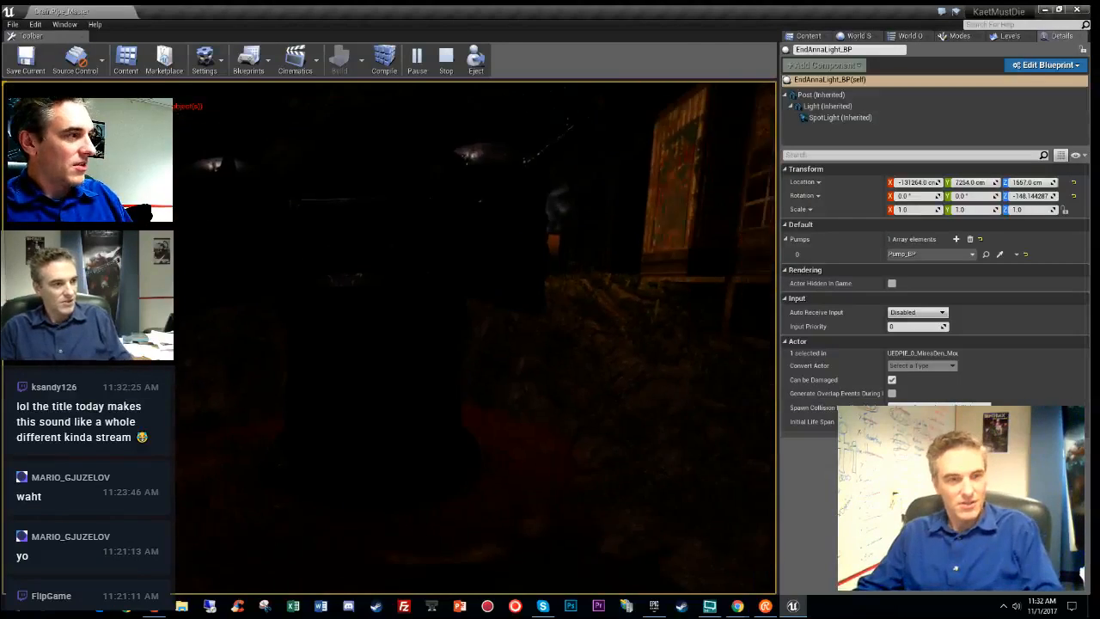
{"action": "key", "text": "w"}
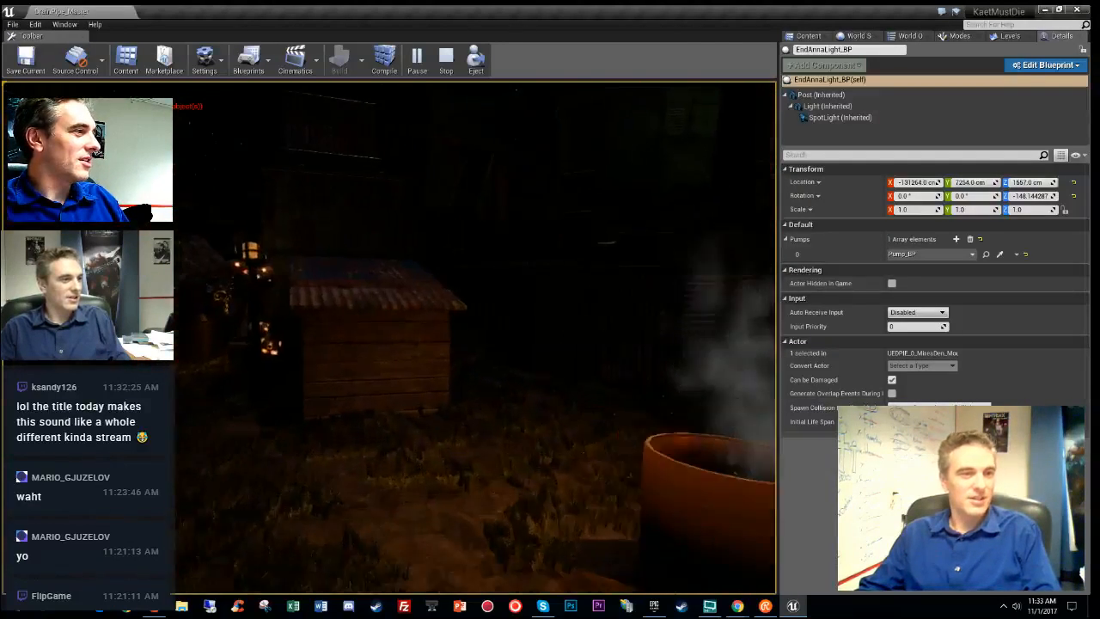
{"action": "key", "text": "w"}
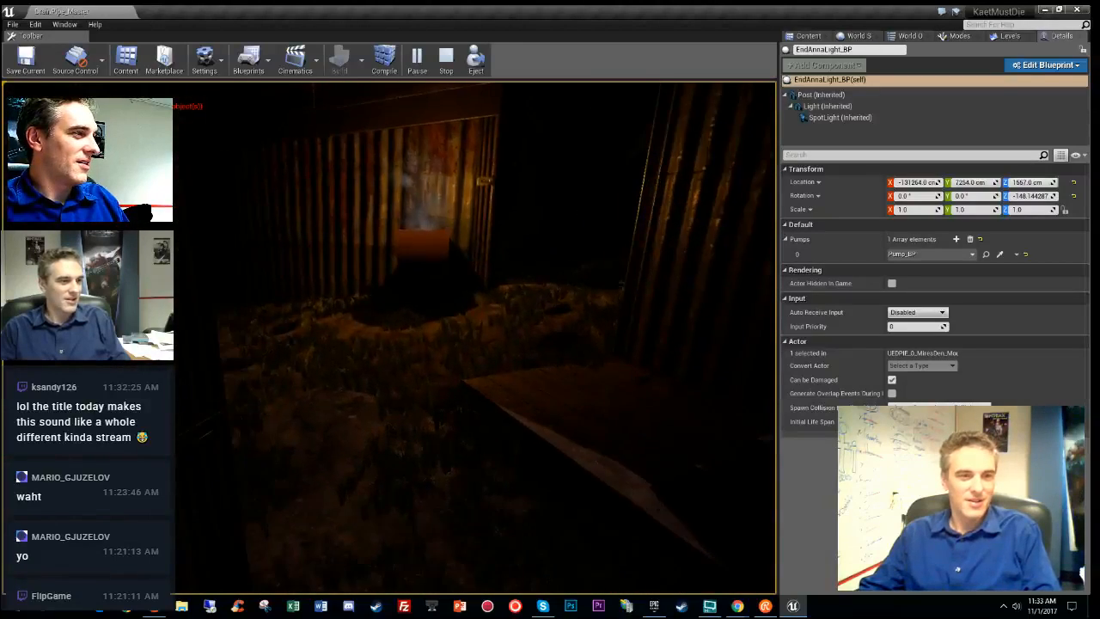
{"action": "key", "text": "w"}
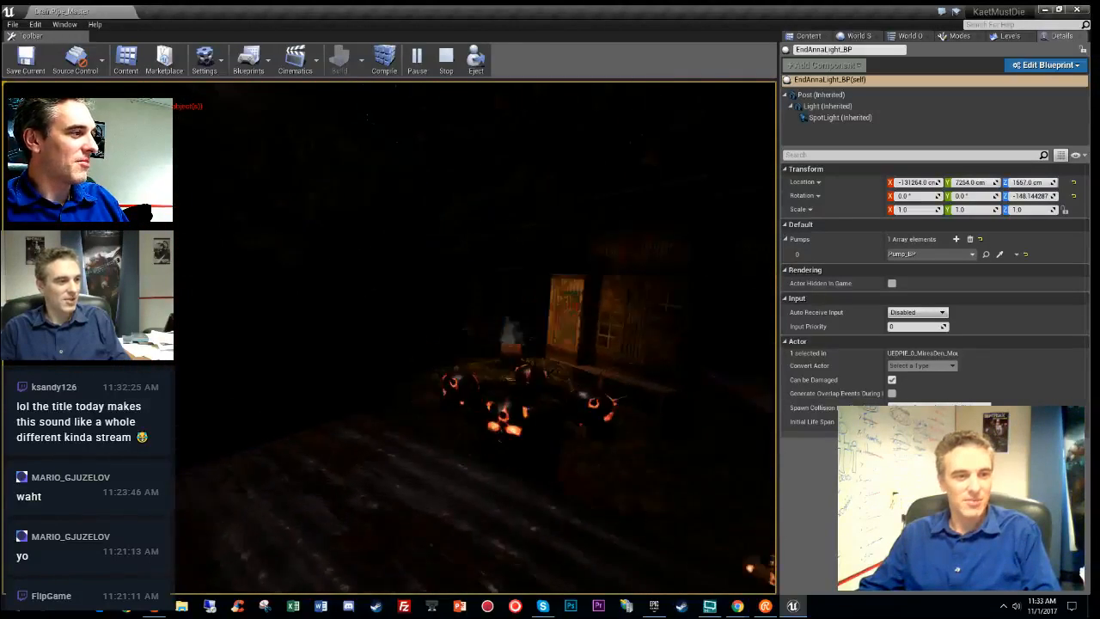
{"action": "key", "text": "w"}
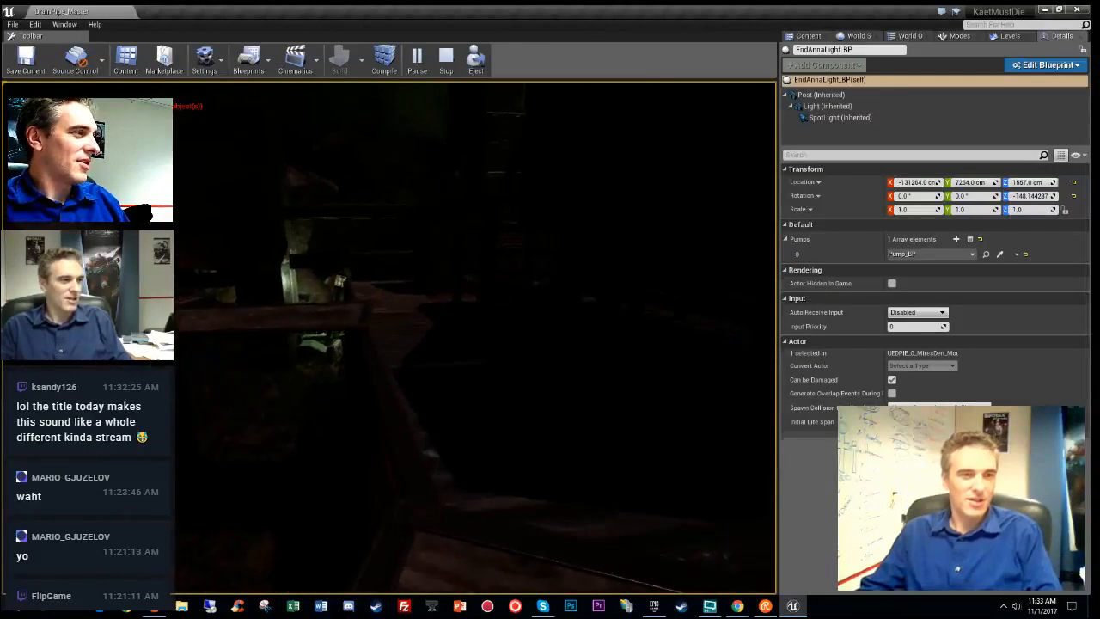
{"action": "key", "text": "w"}
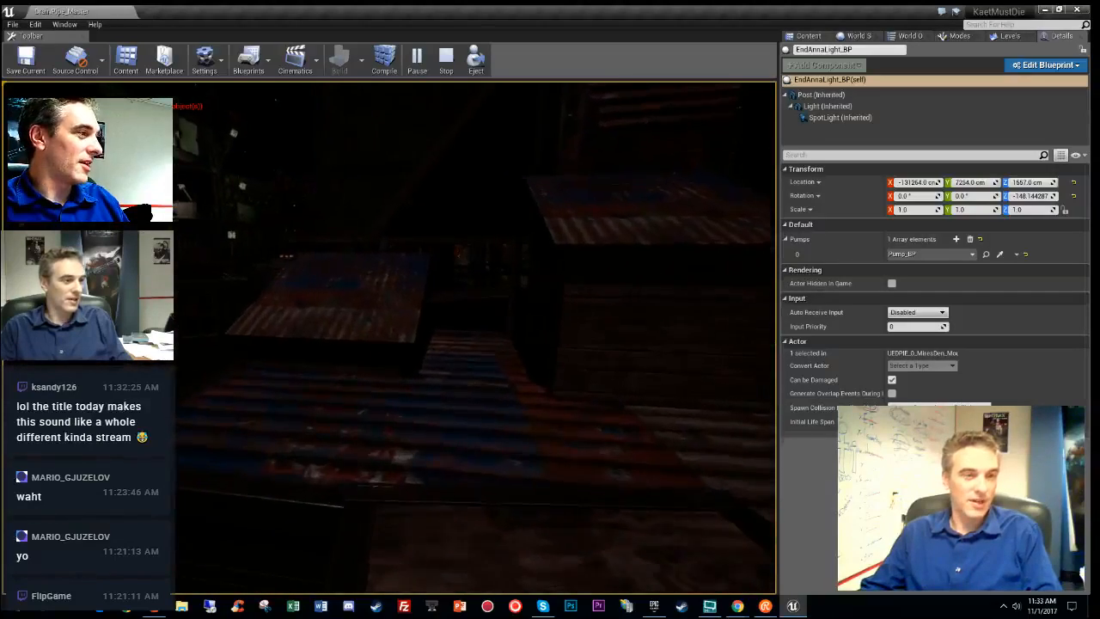
{"action": "key", "text": "w"}
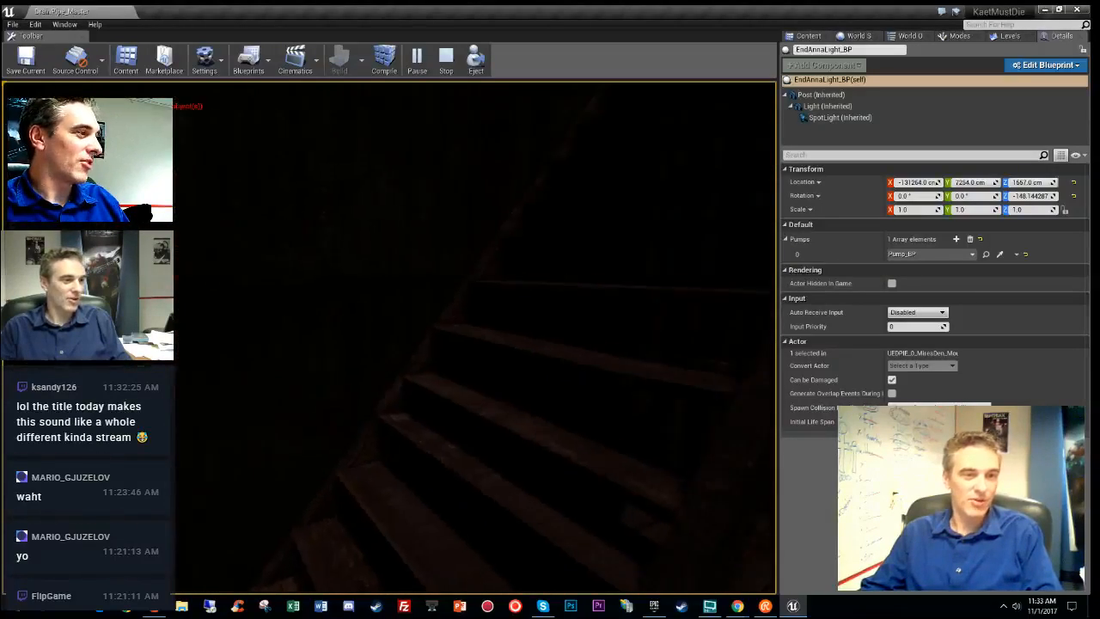
{"action": "key", "text": "w"}
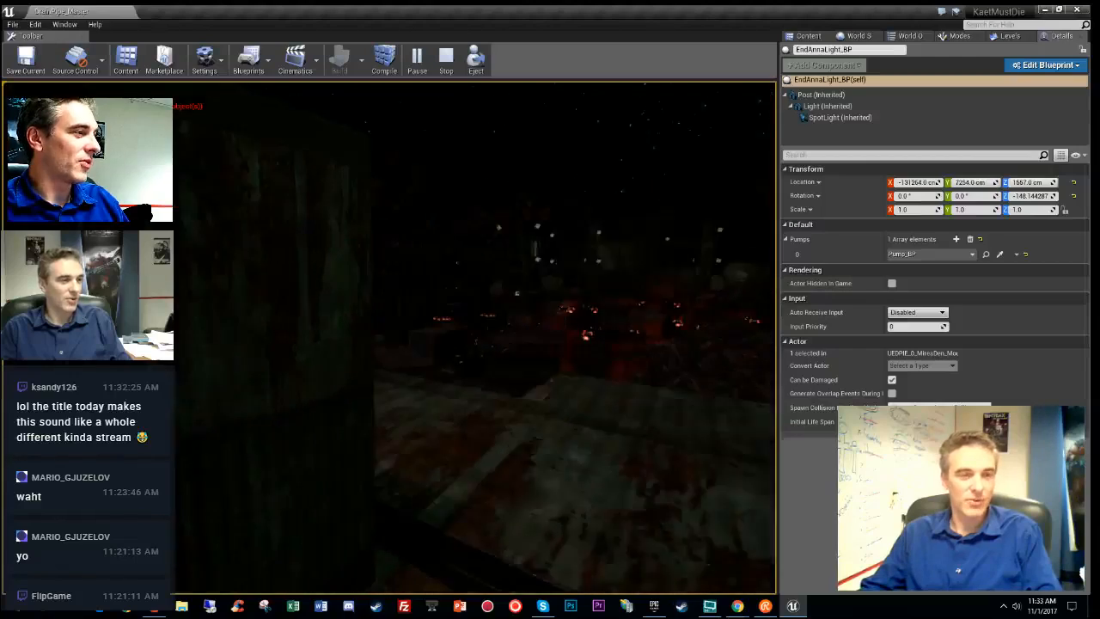
{"action": "key", "text": "w"}
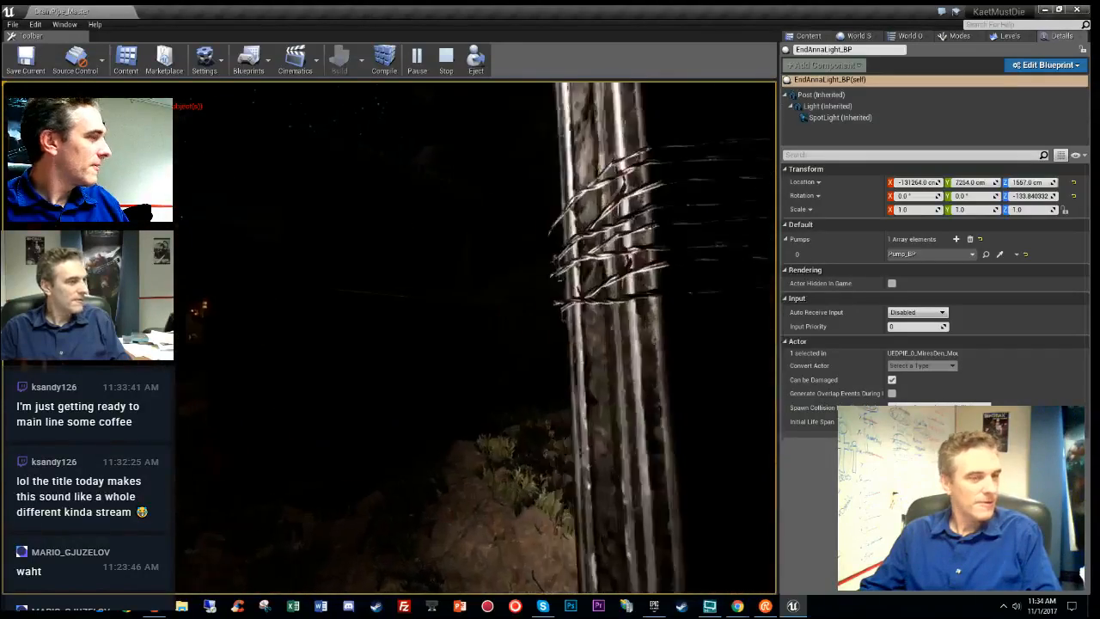
{"action": "key", "text": "w"}
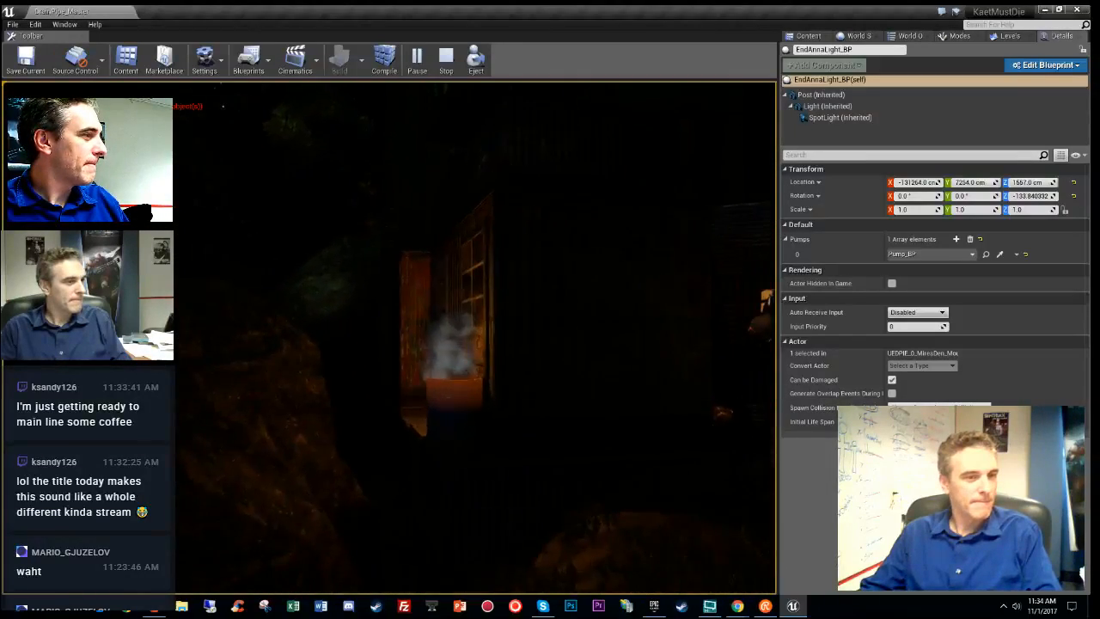
{"action": "key", "text": "w"}
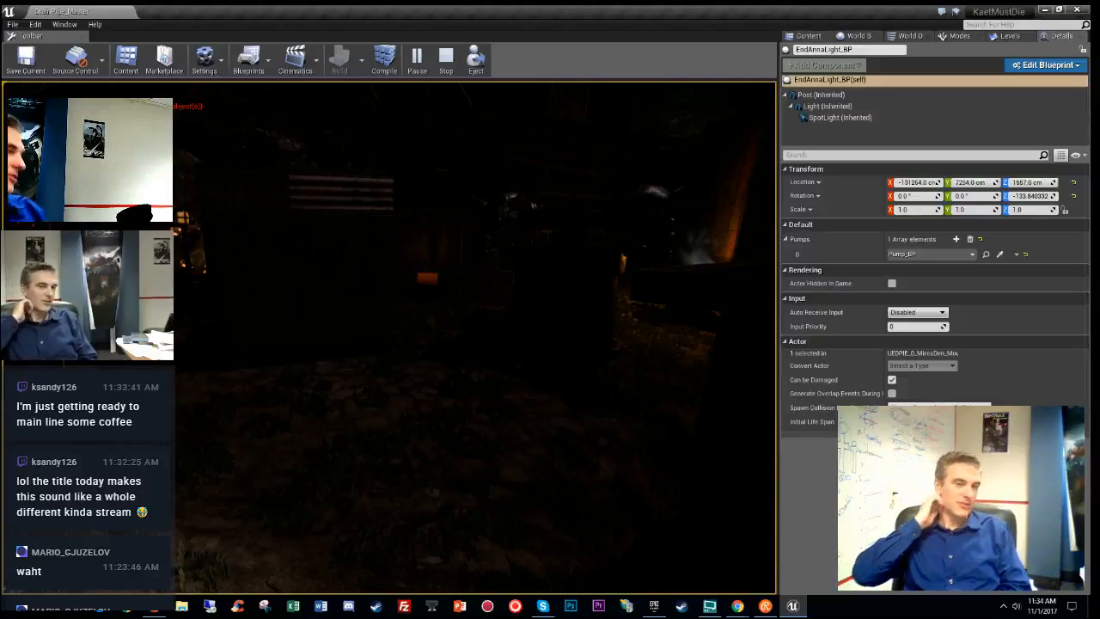
{"action": "key", "text": "w"}
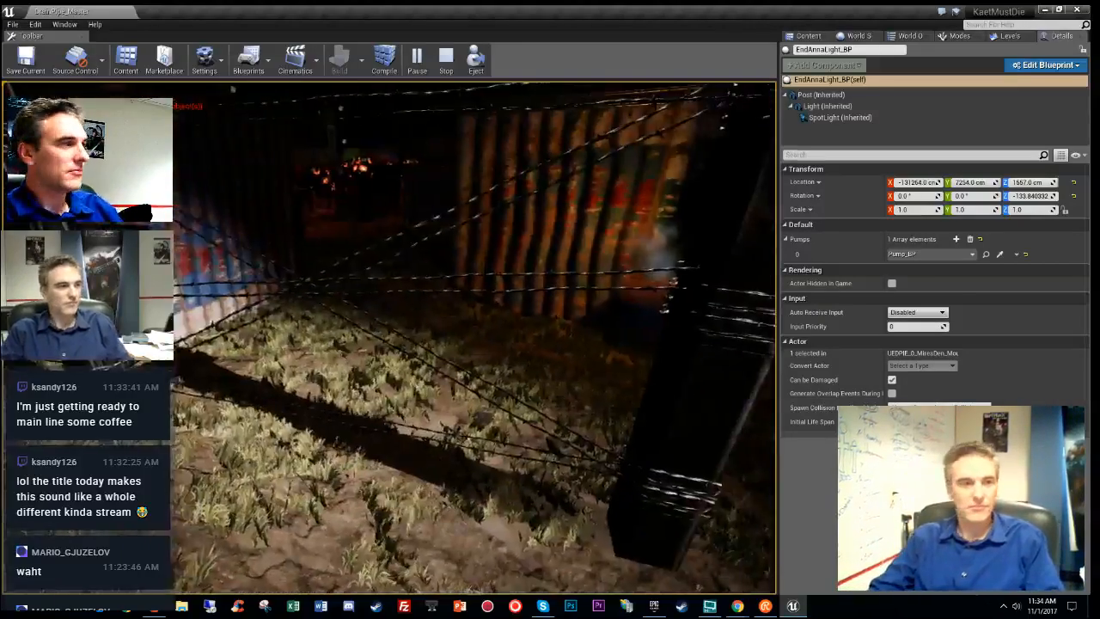
{"action": "key", "text": "Escape"}
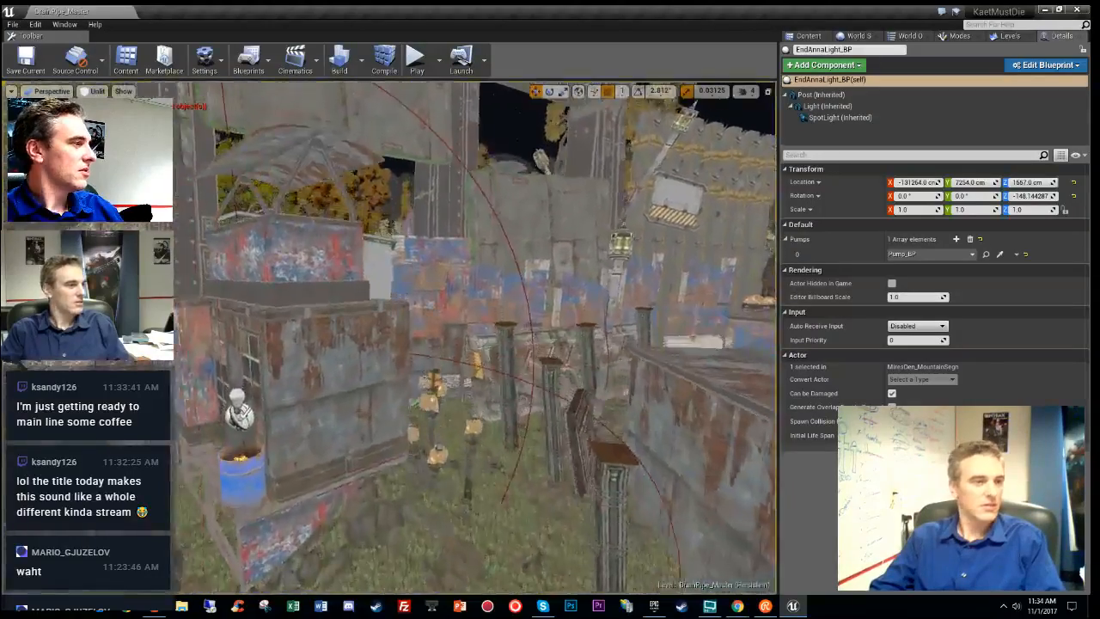
- Orbit to the skull-post group beside the large rock and select the single post MD_SkullPost_698
{"action": "right_click_drag", "start_coordinate": [474, 337], "coordinate": [304, 341]}
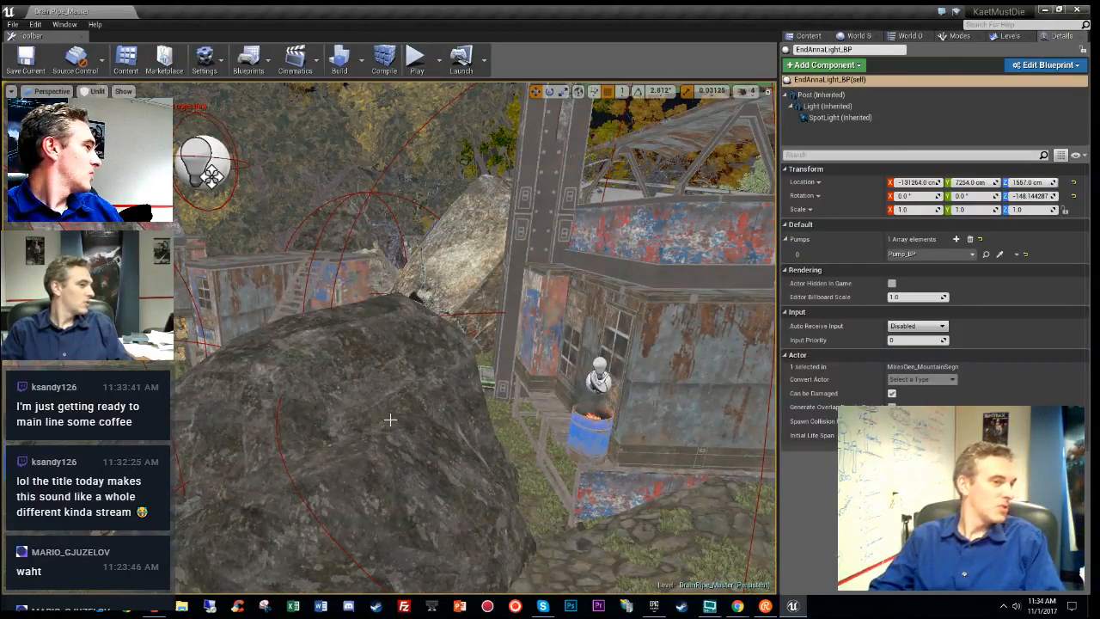
{"action": "mouse_move", "coordinate": [391, 419]}
{"action": "right_mouse_down"}
{"action": "mouse_move", "coordinate": [418, 483]}
{"action": "mouse_move", "coordinate": [352, 464]}
{"action": "mouse_move", "coordinate": [378, 378]}
{"action": "mouse_move", "coordinate": [464, 370]}
{"action": "mouse_move", "coordinate": [429, 387]}
{"action": "mouse_move", "coordinate": [438, 382]}
{"action": "right_mouse_up"}
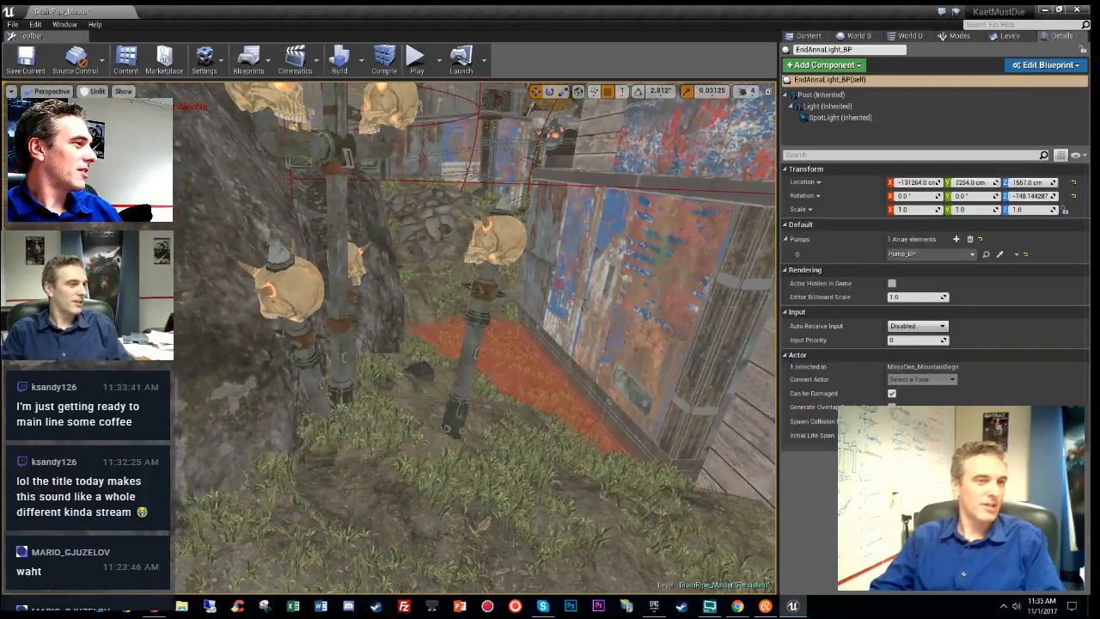
{"action": "left_click", "coordinate": [467, 388]}
{"action": "right_click_drag", "start_coordinate": [416, 424], "coordinate": [335, 395]}
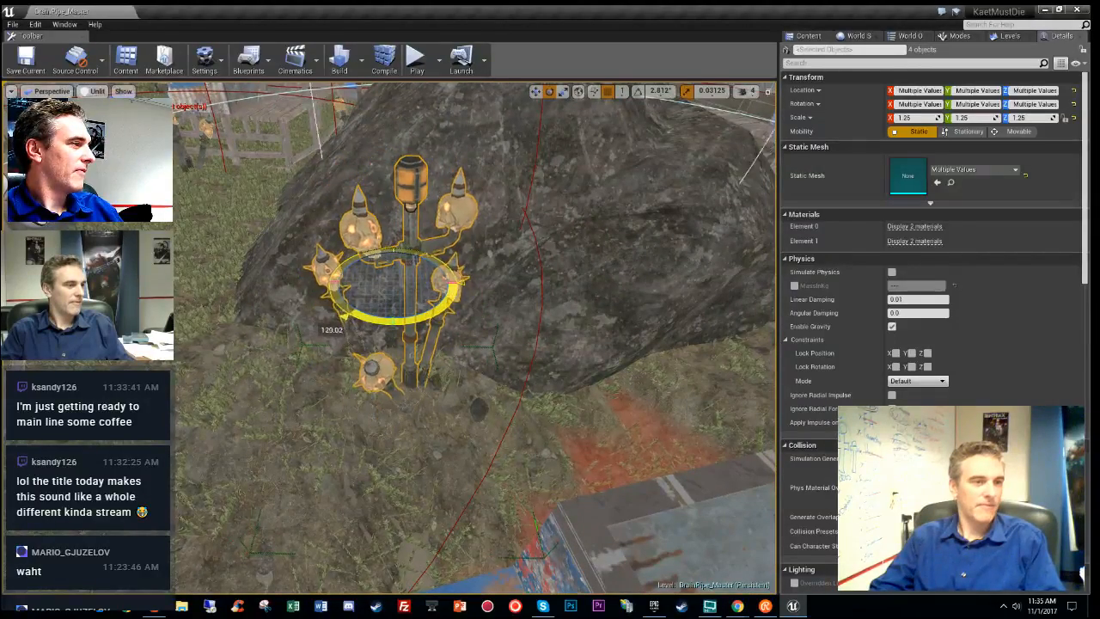
{"action": "mouse_move", "coordinate": [387, 344]}
{"action": "right_mouse_down"}
{"action": "mouse_move", "coordinate": [378, 275]}
{"action": "mouse_move", "coordinate": [378, 327]}
{"action": "right_mouse_up"}
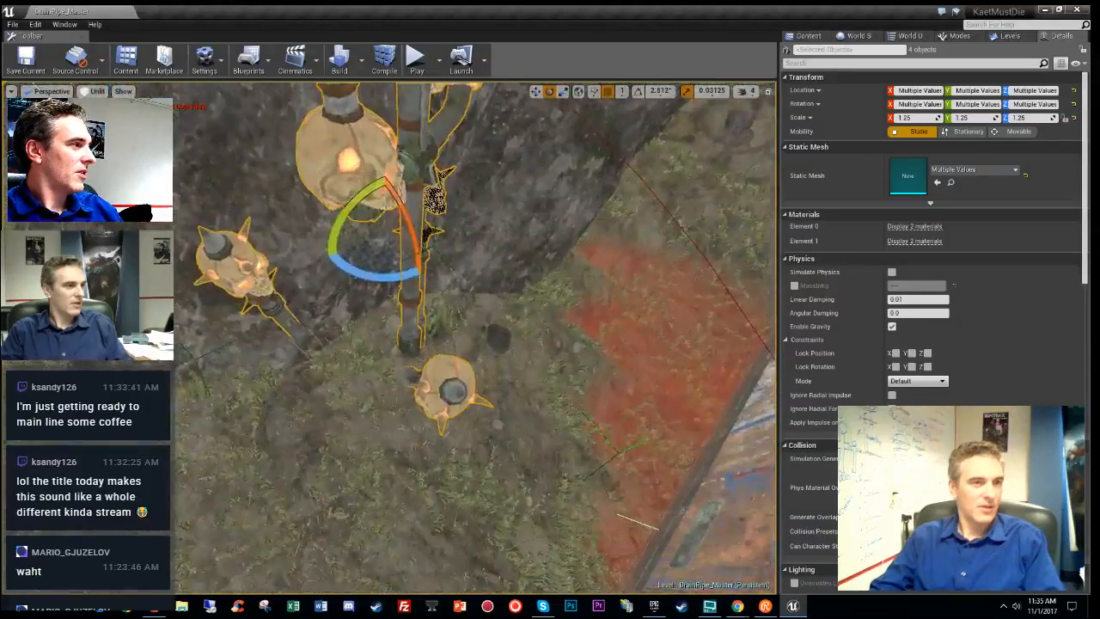
{"action": "right_click_drag", "start_coordinate": [403, 234], "coordinate": [343, 297]}
{"action": "left_click", "coordinate": [408, 296]}
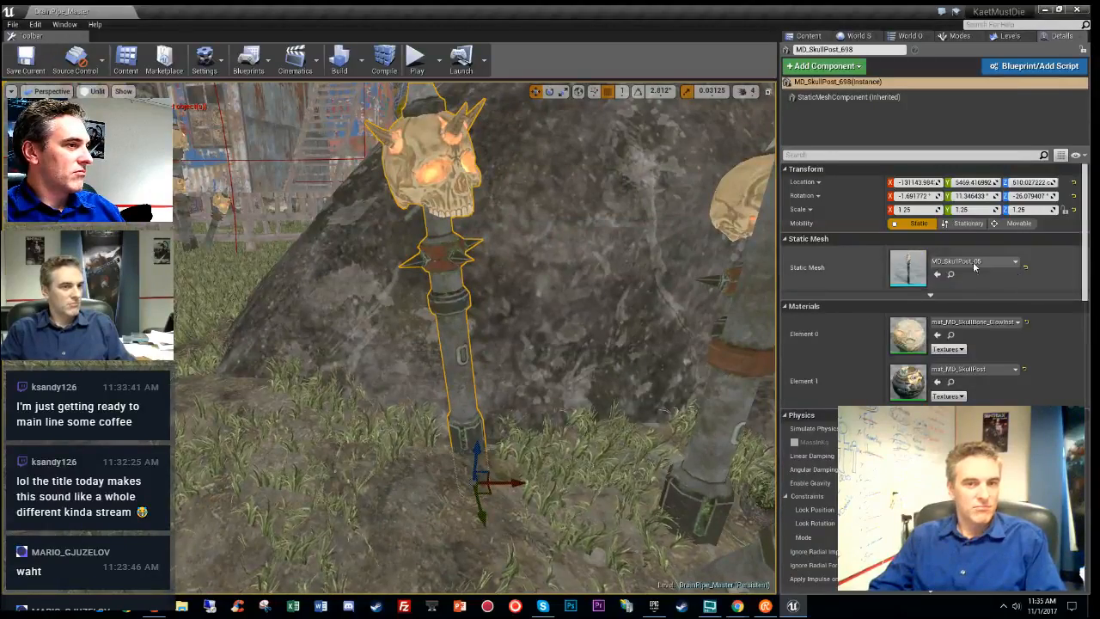
- Add a Hierarchical Instanced Static Mesh component to the skull post and set its mobility to Static
{"action": "left_click", "coordinate": [1017, 265]}
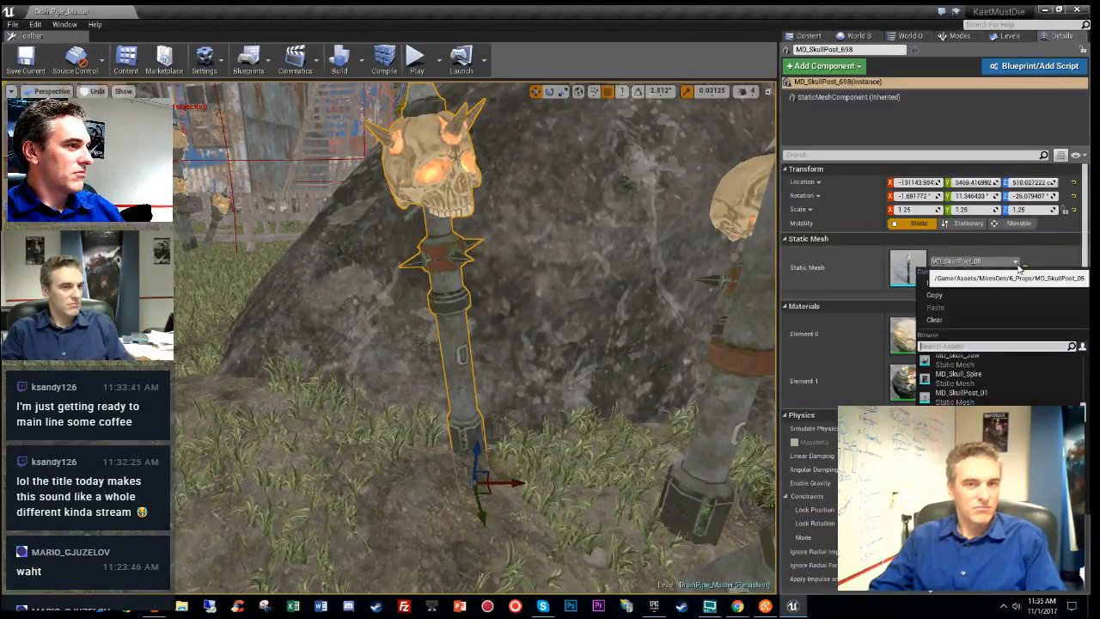
{"action": "left_click", "coordinate": [1017, 265]}
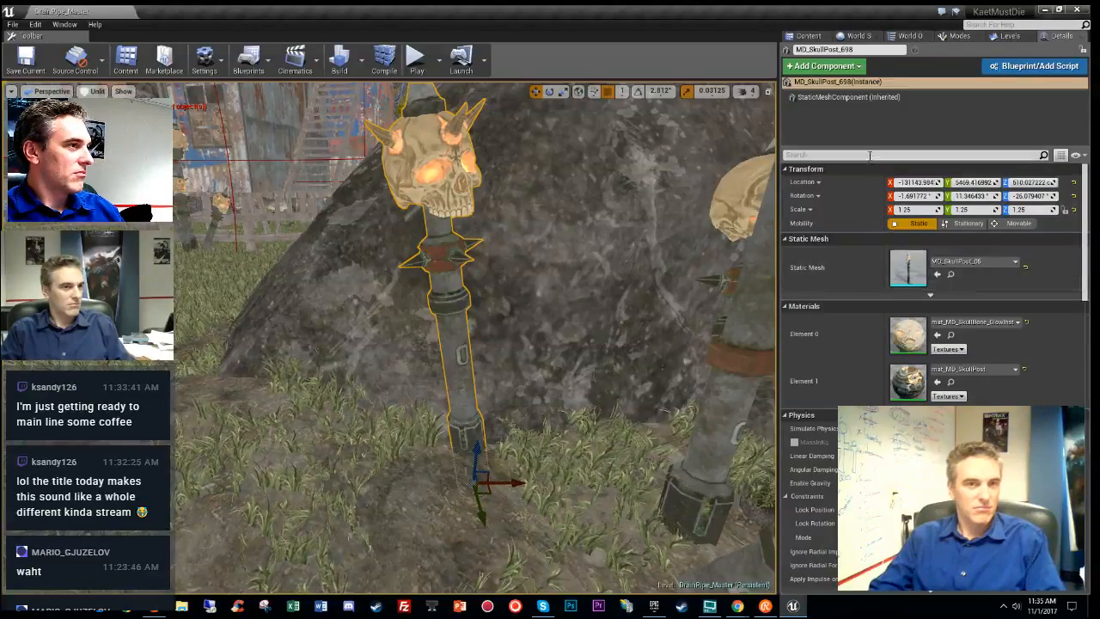
{"action": "left_click", "coordinate": [846, 67]}
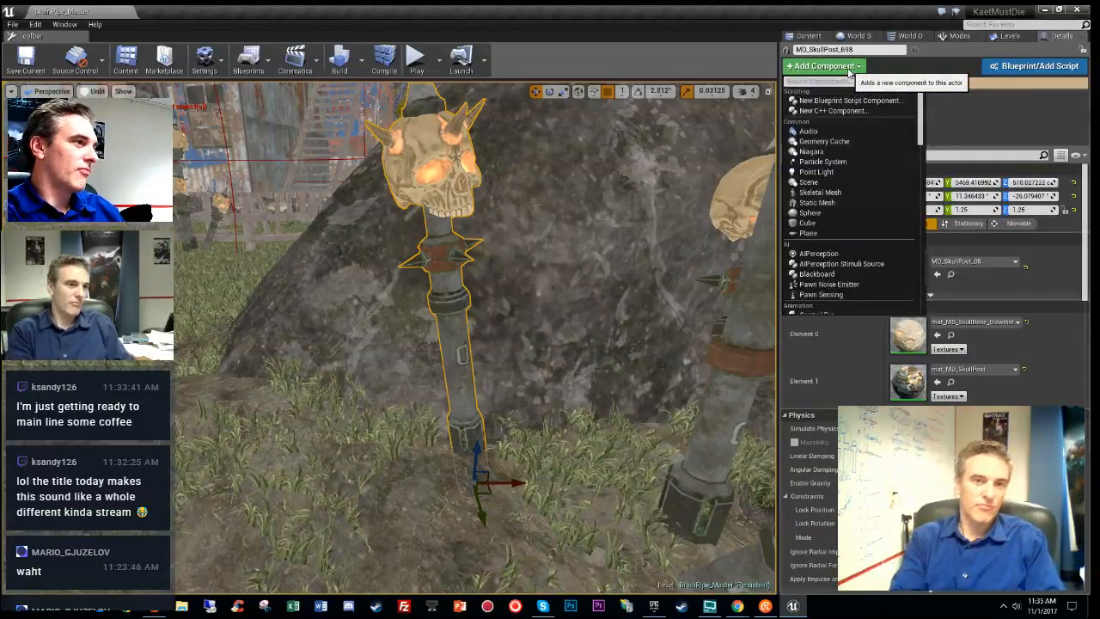
{"action": "type", "text": "instan"}
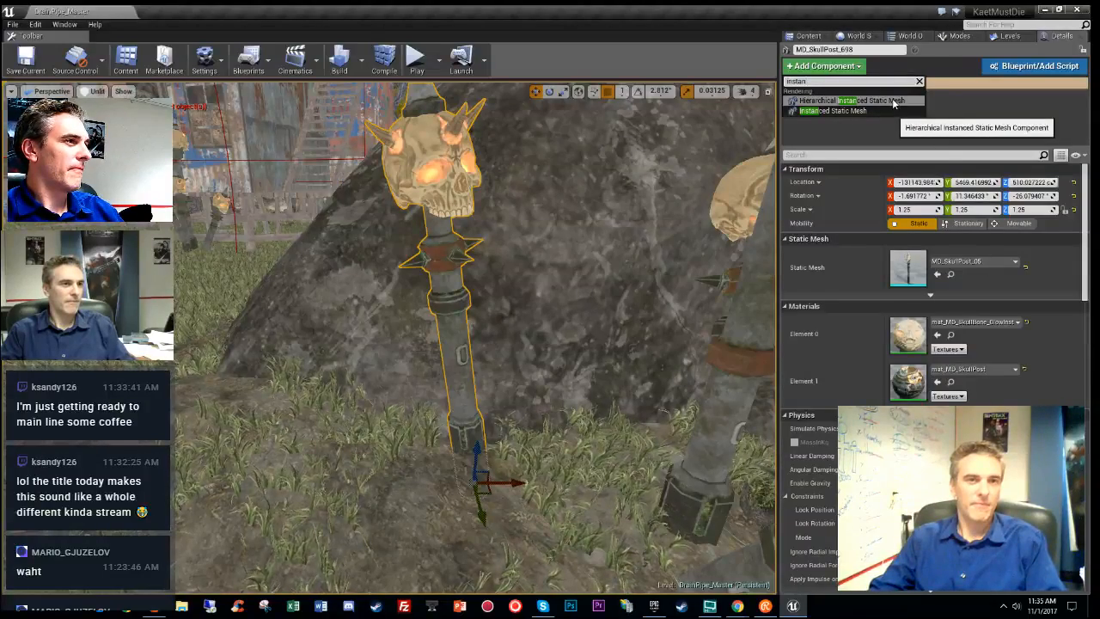
{"action": "left_click", "coordinate": [893, 101]}
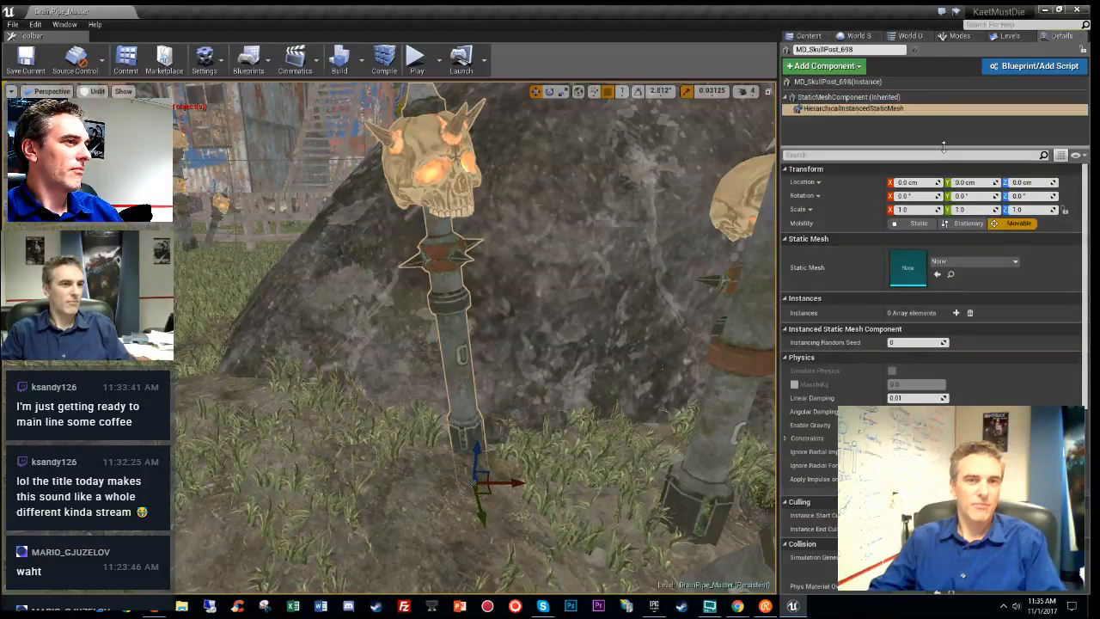
{"action": "left_click", "coordinate": [996, 260]}
{"action": "left_click", "coordinate": [996, 260]}
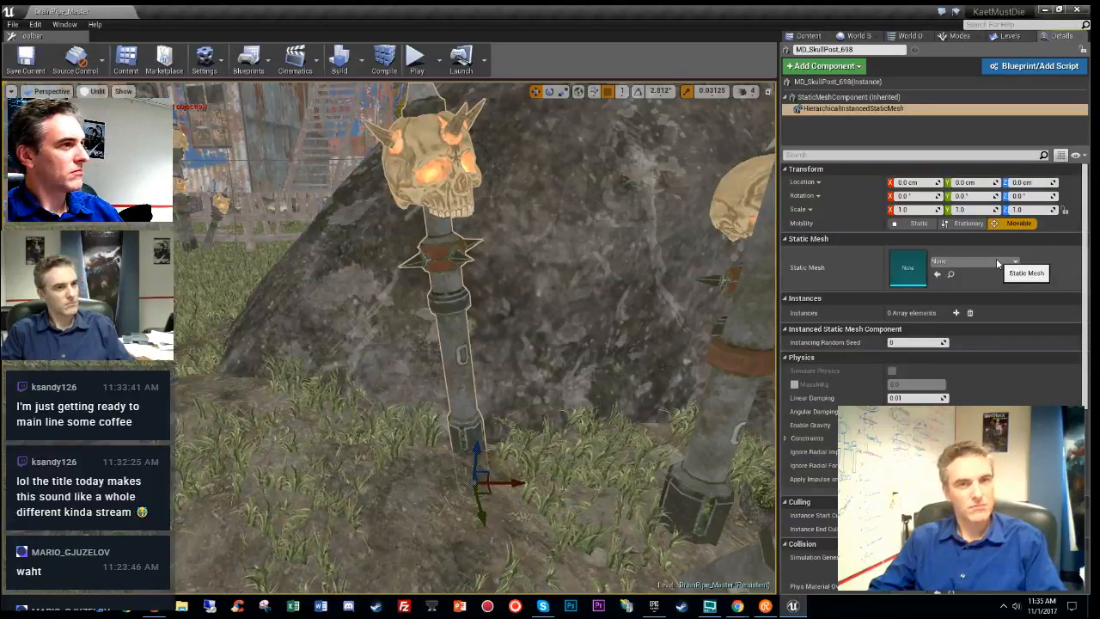
{"action": "left_click", "coordinate": [931, 224]}
- Look up the mesh asset used by the skull post's original mesh component
{"action": "left_click", "coordinate": [872, 98]}
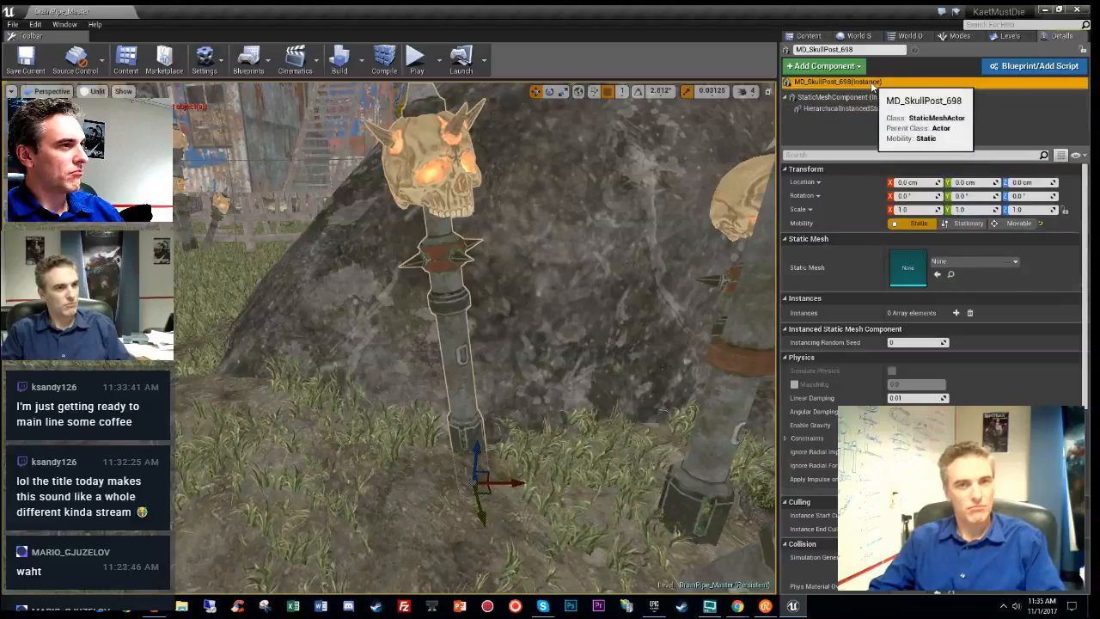
{"action": "left_click", "coordinate": [843, 109]}
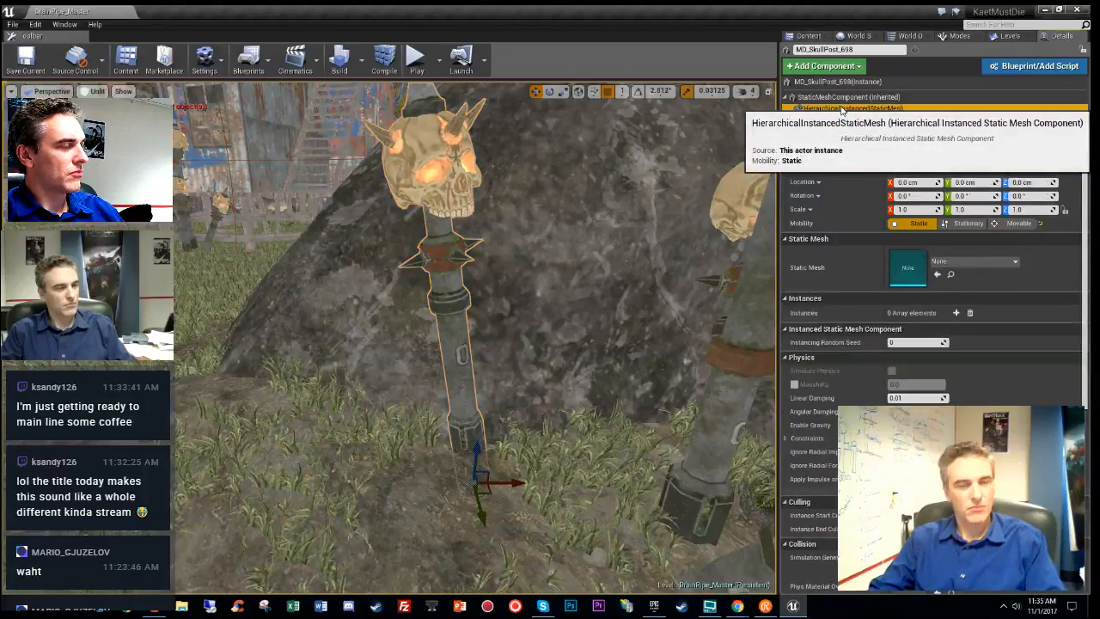
{"action": "left_click", "coordinate": [991, 262]}
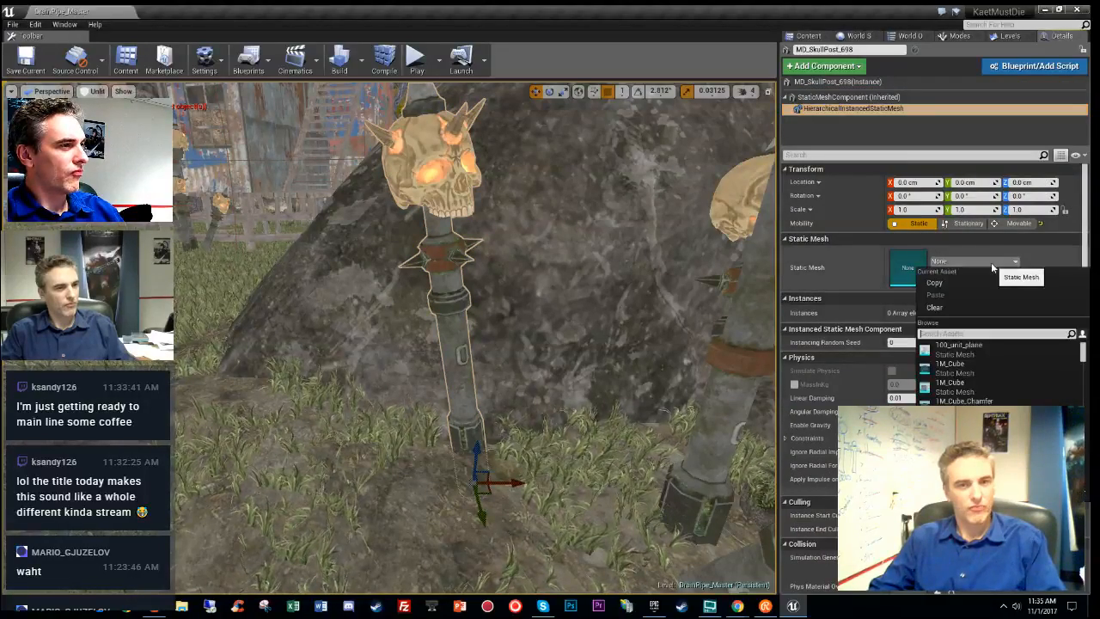
{"action": "left_click", "coordinate": [991, 262]}
{"action": "left_click", "coordinate": [811, 83]}
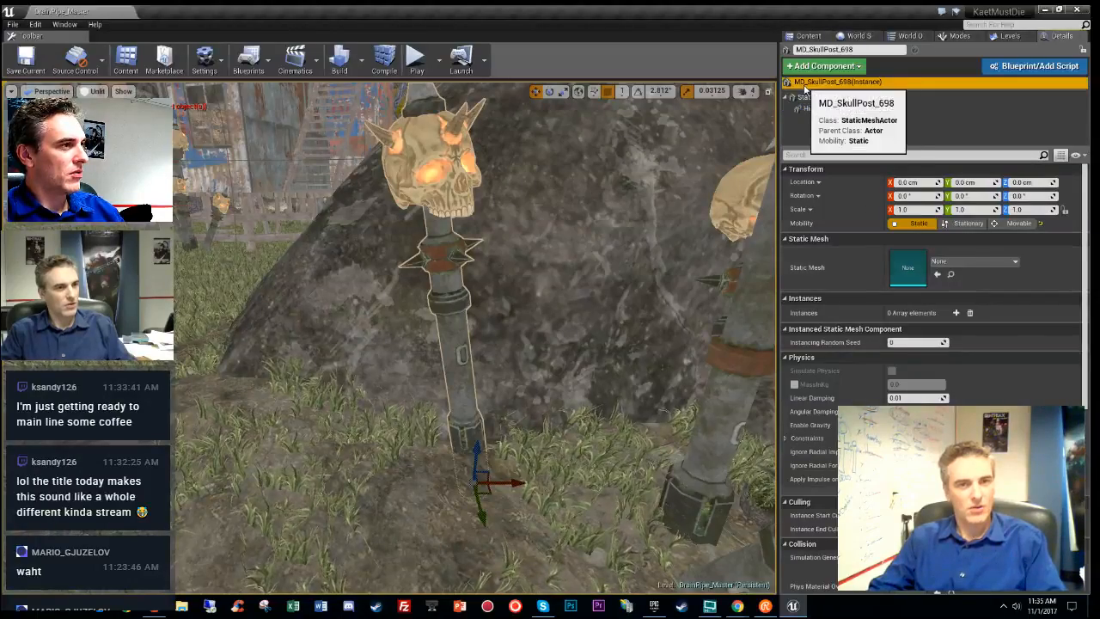
{"action": "left_click", "coordinate": [951, 273]}
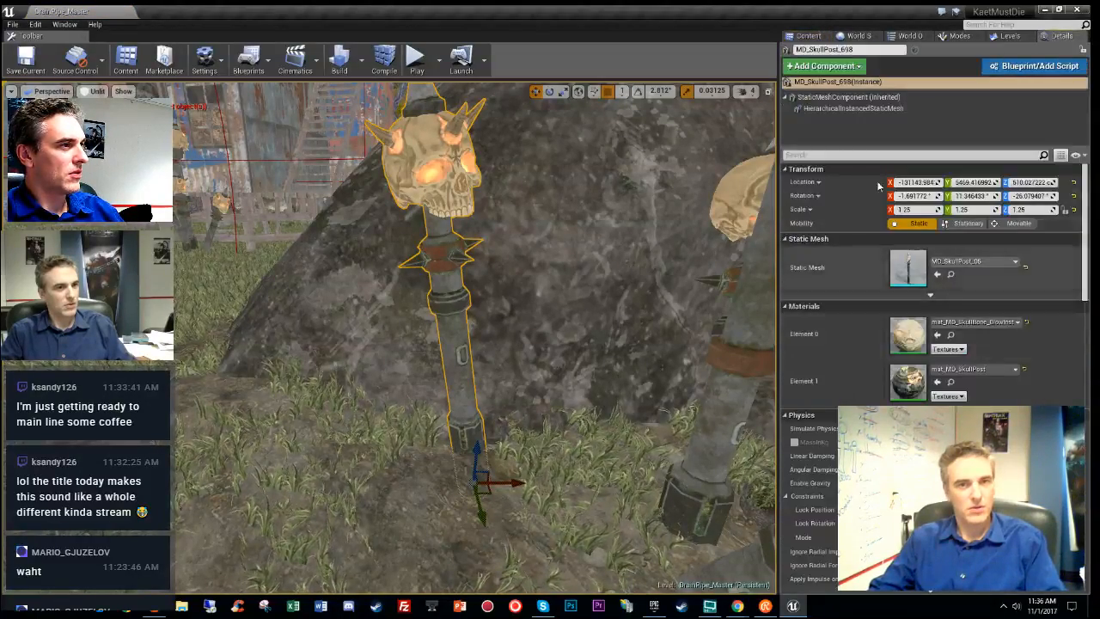
{"action": "left_click", "coordinate": [849, 109]}
- Search 'md_skull' and assign MD_SkullPost_05 as the instanced component's static mesh
{"action": "left_click", "coordinate": [974, 262]}
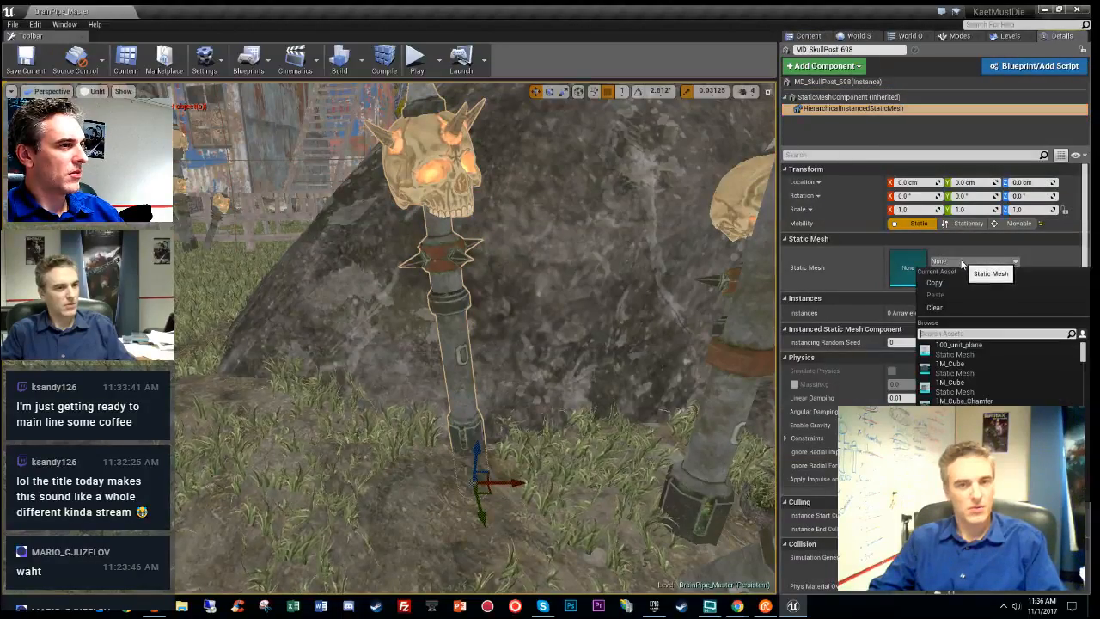
{"action": "type", "text": "md"}
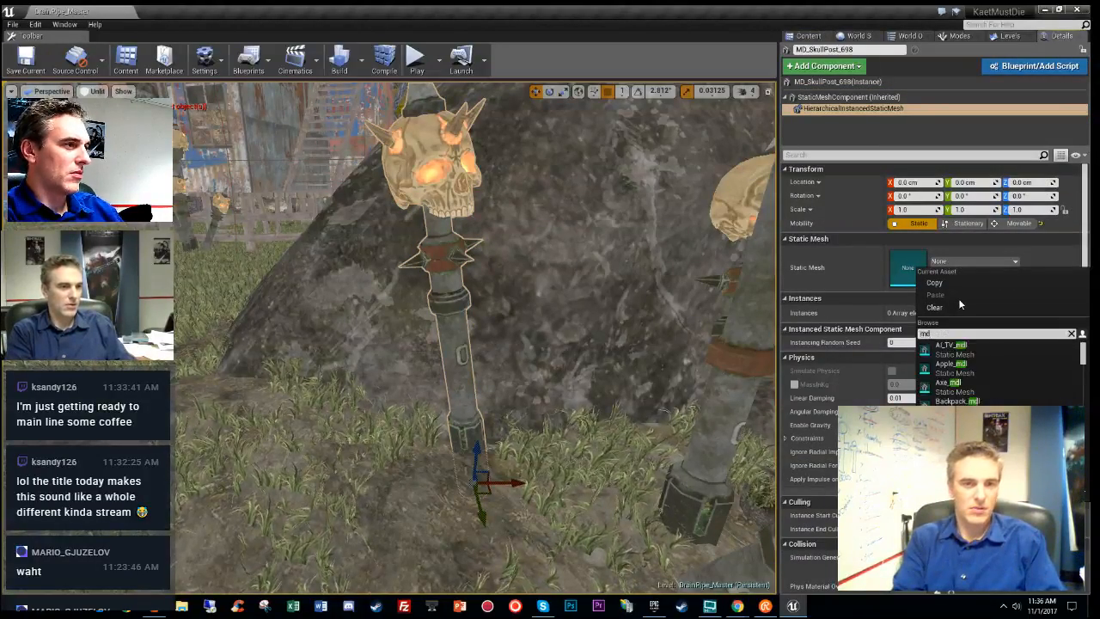
{"action": "type", "text": "_"}
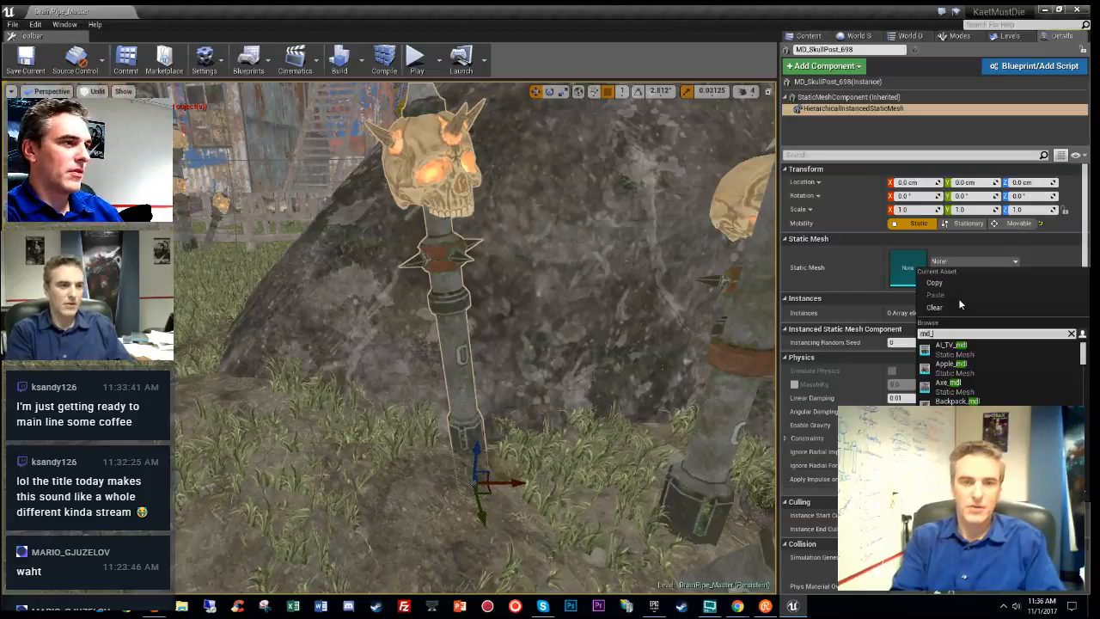
{"action": "type", "text": "skull"}
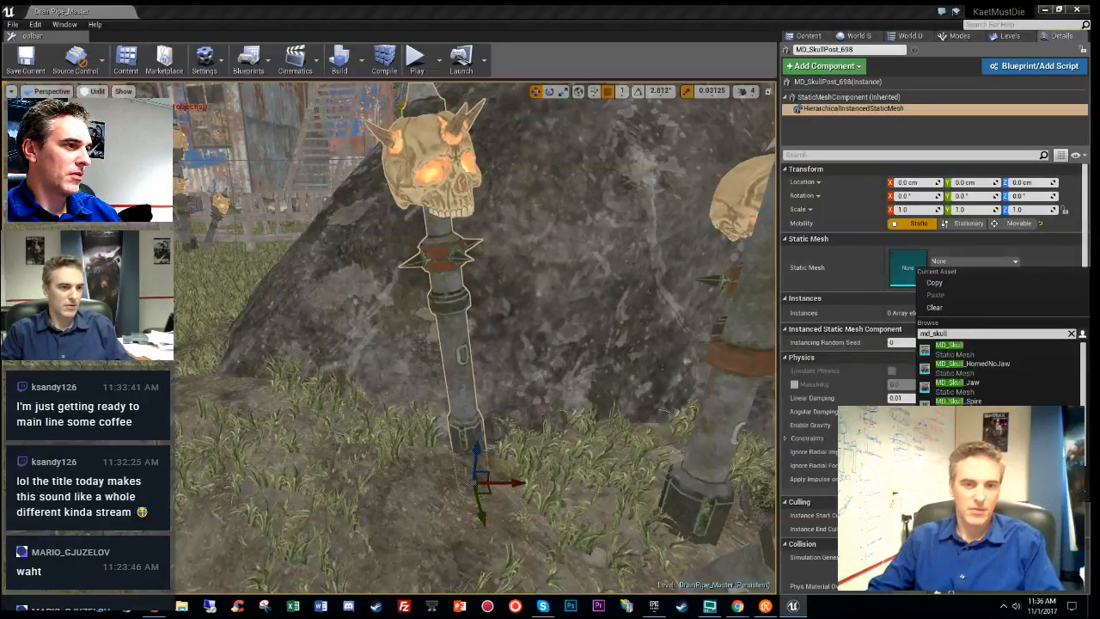
{"action": "left_click", "coordinate": [812, 36]}
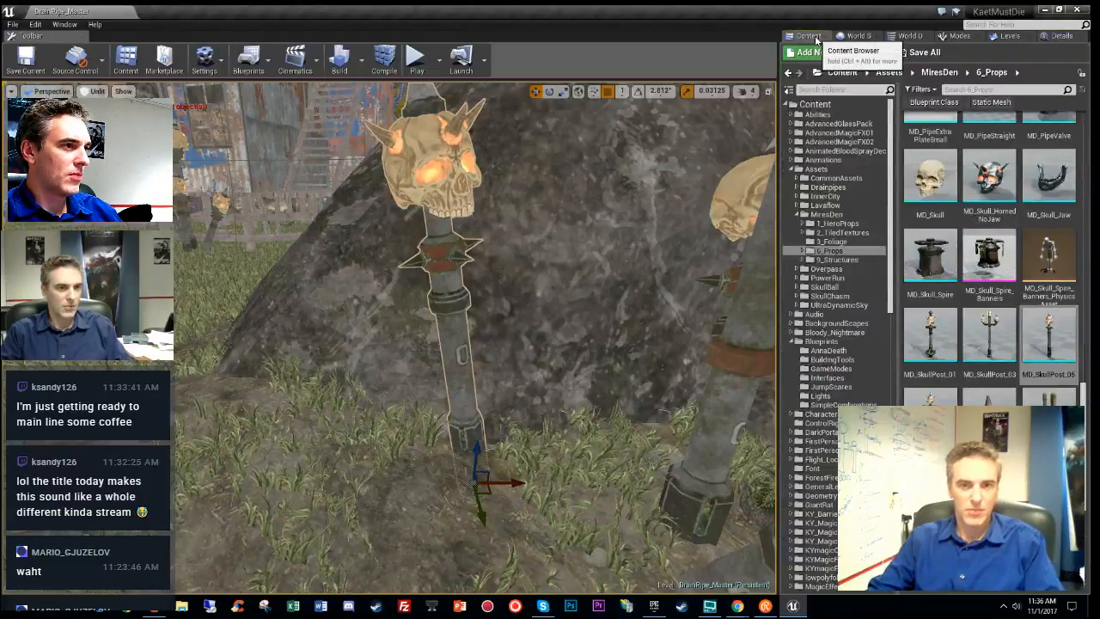
{"action": "left_click", "coordinate": [1062, 36]}
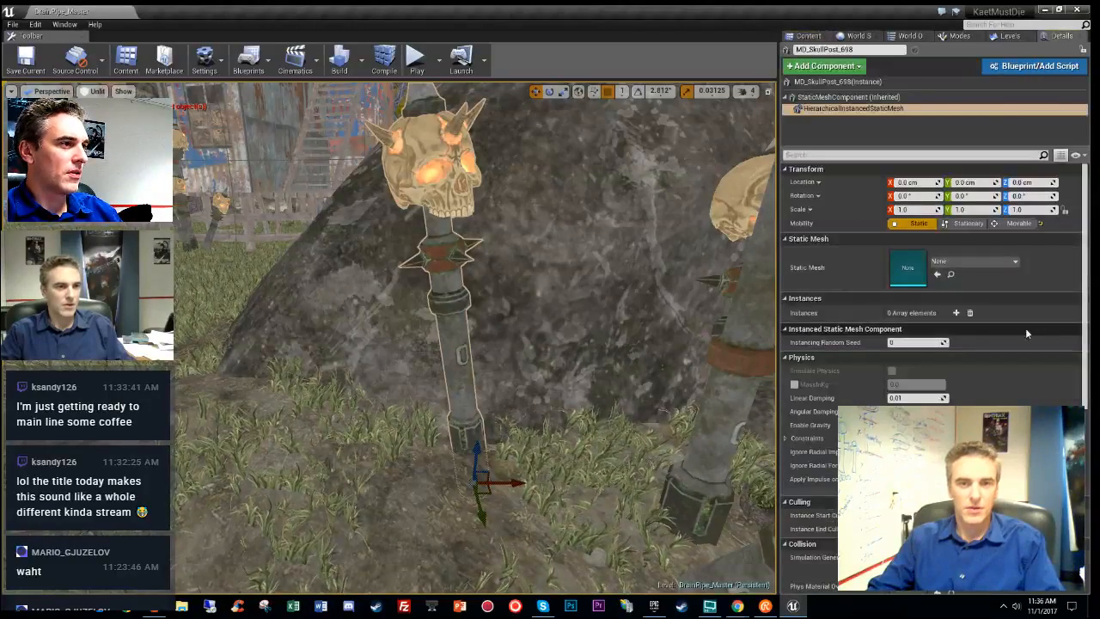
{"action": "left_click", "coordinate": [988, 264]}
{"action": "type", "text": "md_sku"}
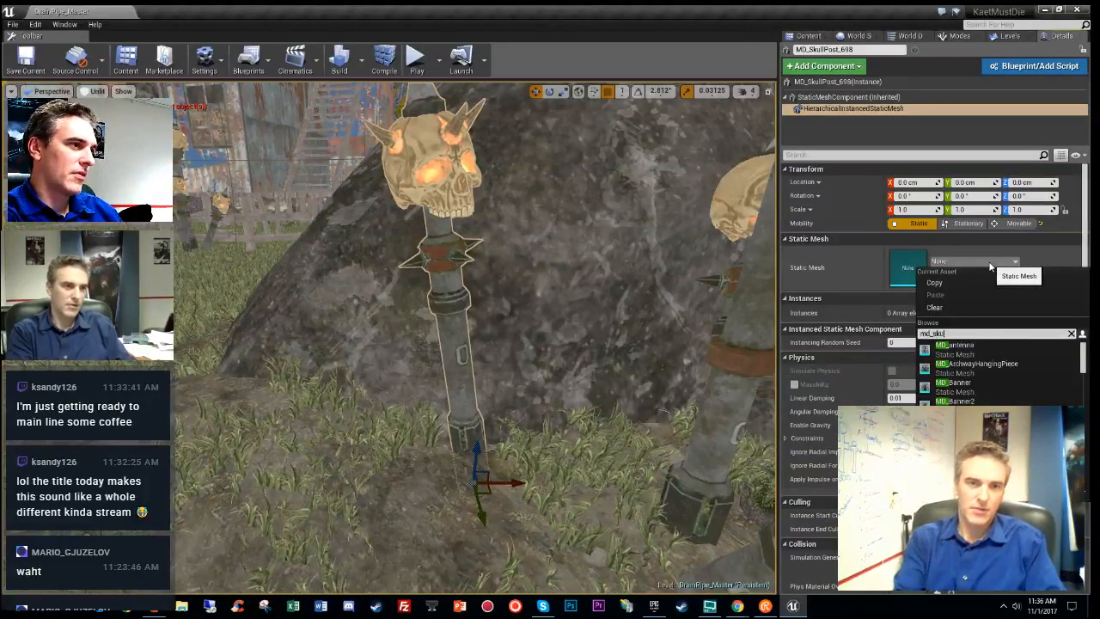
{"action": "type", "text": "llpost"}
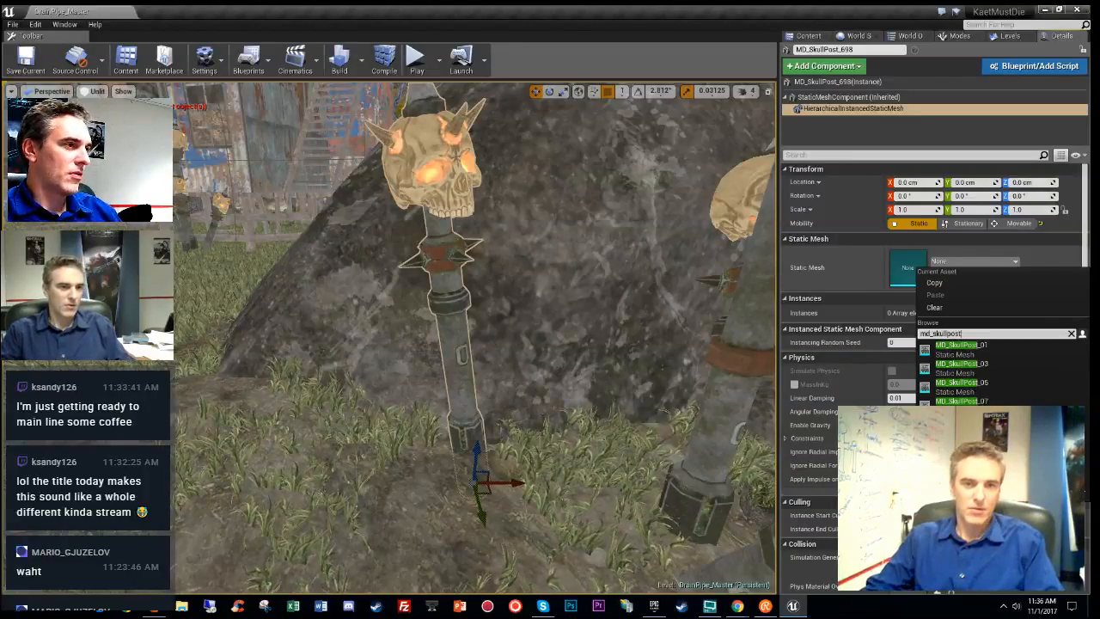
{"action": "left_click", "coordinate": [993, 394]}
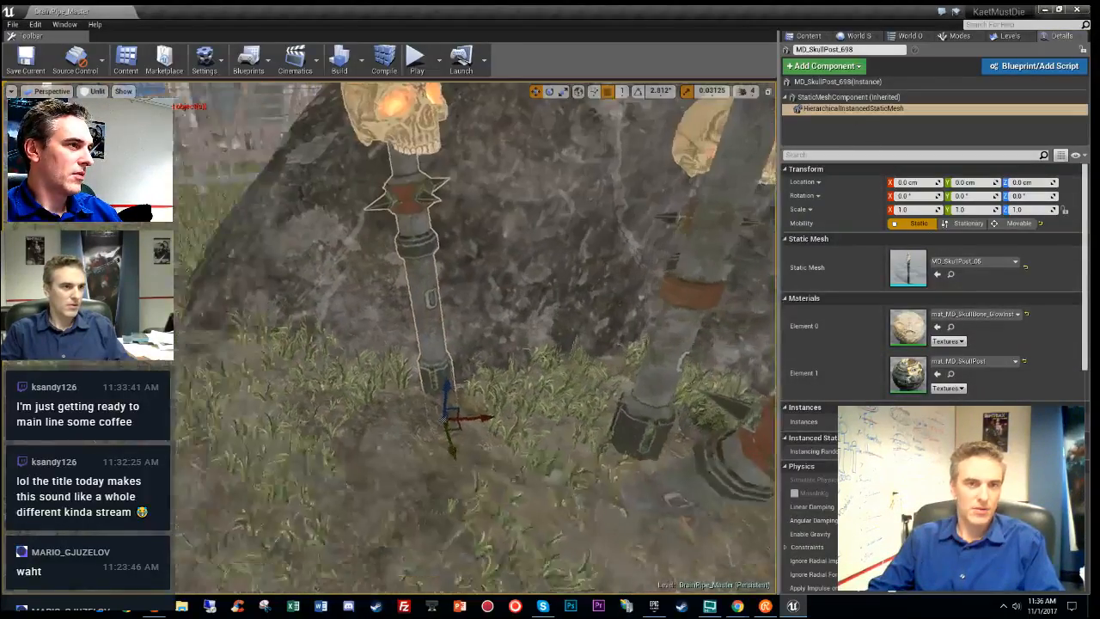
- Shift the instanced mesh component to the left of the post and raise it upward
{"action": "right_click_drag", "start_coordinate": [453, 376], "coordinate": [453, 444]}
{"action": "left_click_drag", "start_coordinate": [453, 377], "coordinate": [285, 406]}
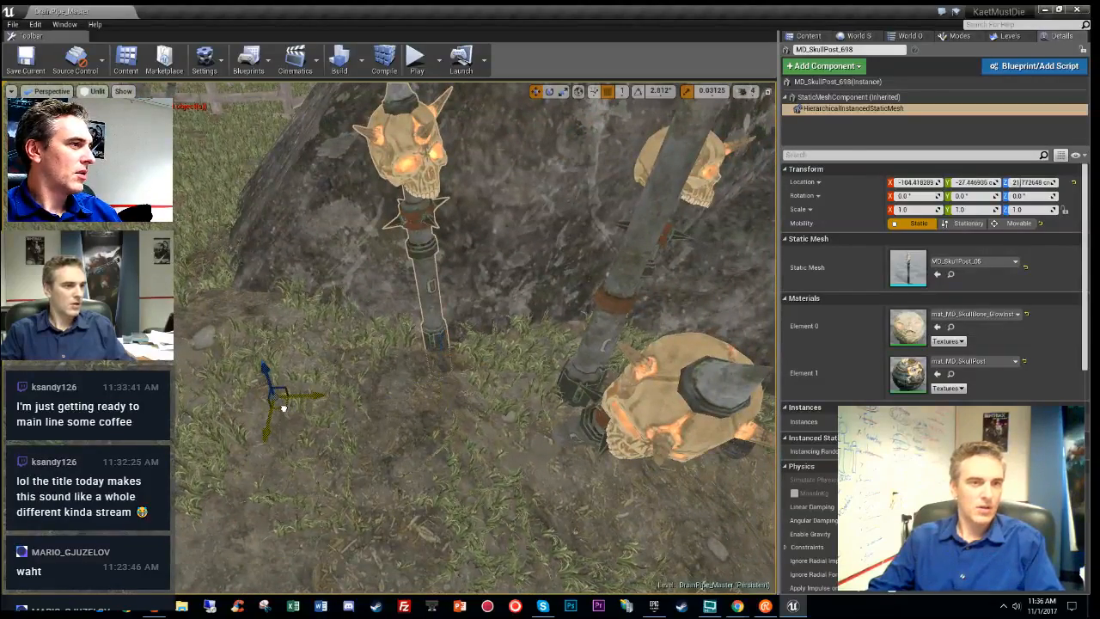
{"action": "left_click", "coordinate": [857, 81]}
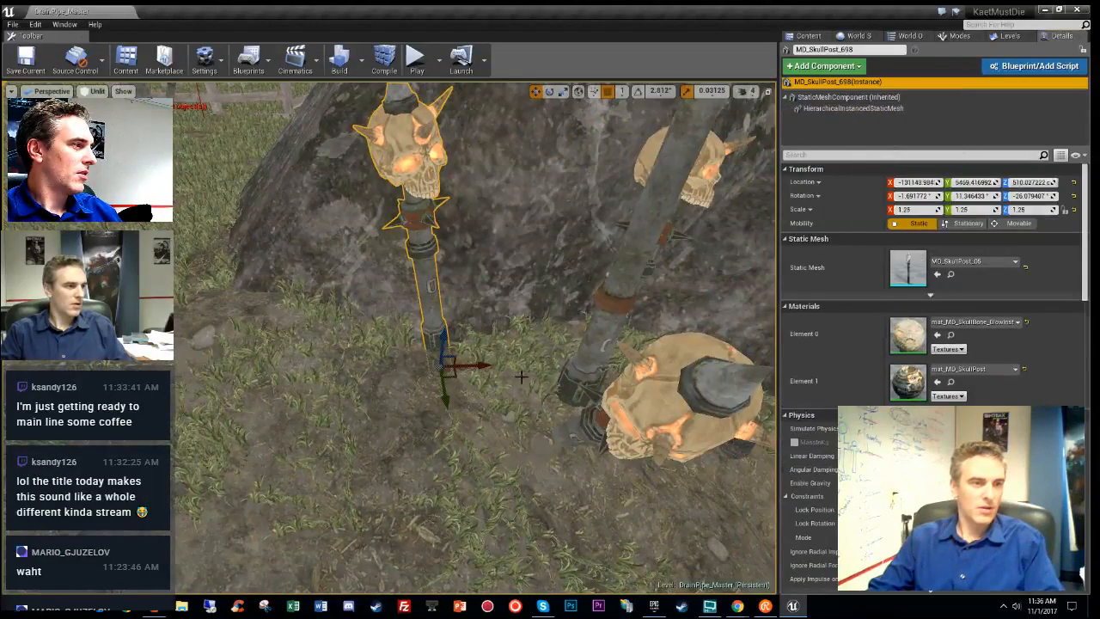
{"action": "left_click", "coordinate": [842, 109]}
{"action": "right_click_drag", "start_coordinate": [507, 404], "coordinate": [481, 304]}
{"action": "key", "text": "s"}
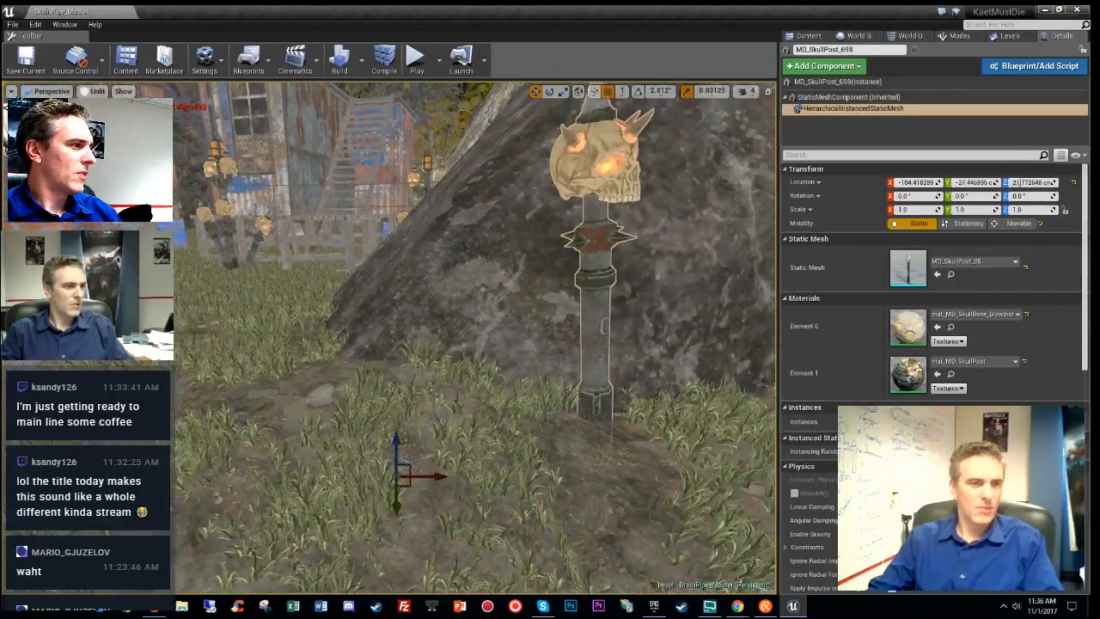
{"action": "left_click_drag", "start_coordinate": [398, 436], "coordinate": [380, 365]}
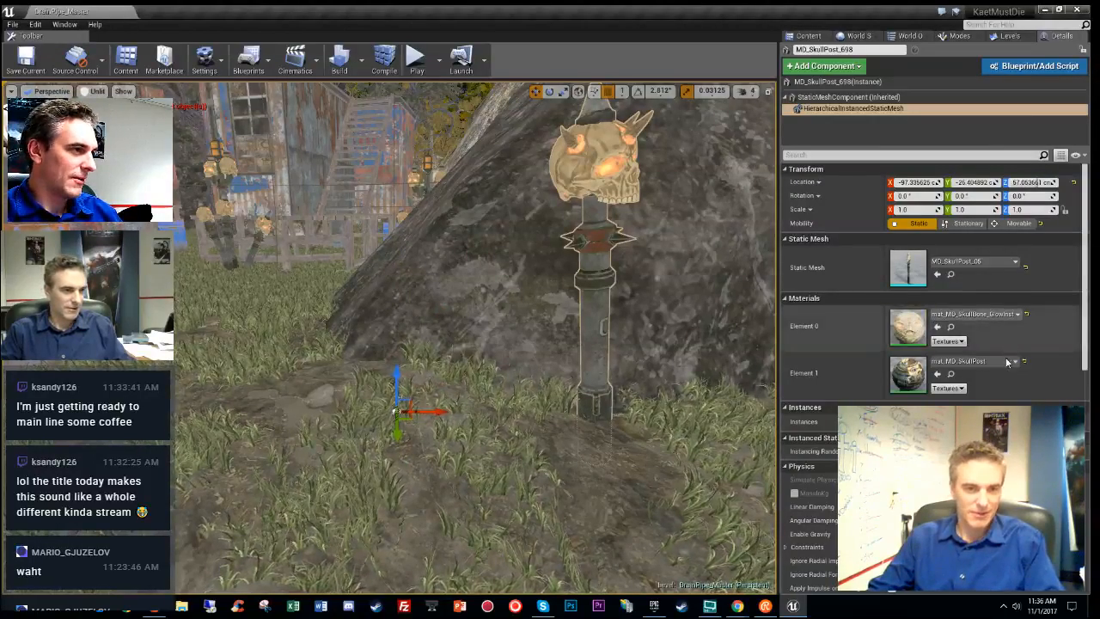
- Add one instance to the component and orbit around the rock to inspect both posts
{"action": "scroll", "coordinate": [1007, 340], "scroll_direction": "down", "scroll_amount": 3}
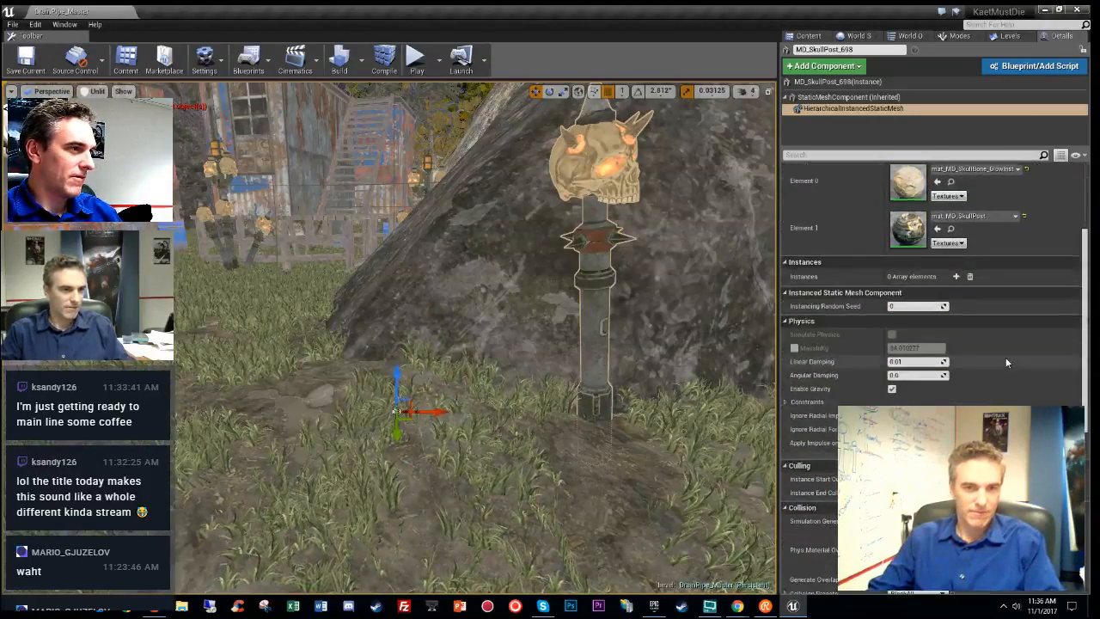
{"action": "left_click", "coordinate": [954, 276]}
{"action": "right_click_drag", "start_coordinate": [653, 343], "coordinate": [679, 267]}
{"action": "right_click_drag", "start_coordinate": [482, 335], "coordinate": [477, 404]}
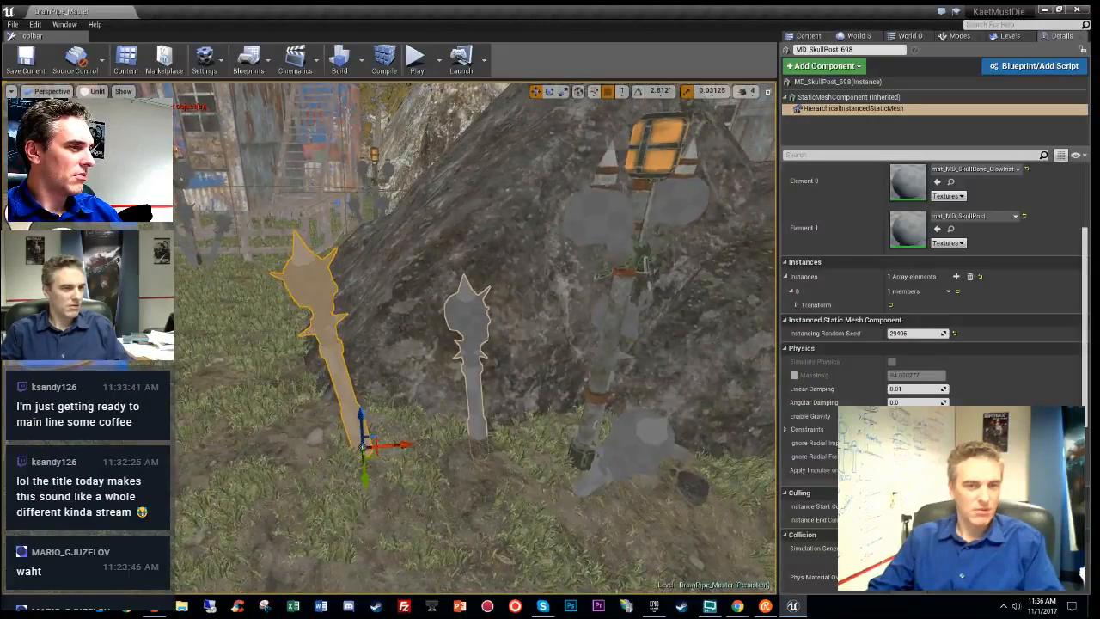
{"action": "right_click_drag", "start_coordinate": [477, 344], "coordinate": [491, 296]}
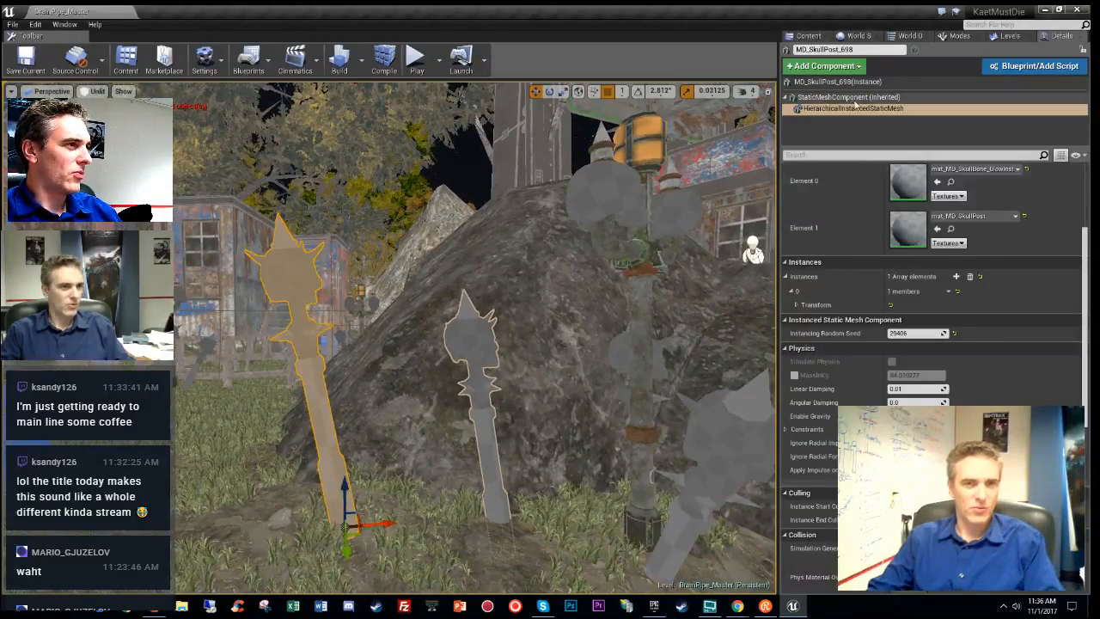
{"action": "scroll", "coordinate": [947, 308], "scroll_direction": "up", "scroll_amount": 4}
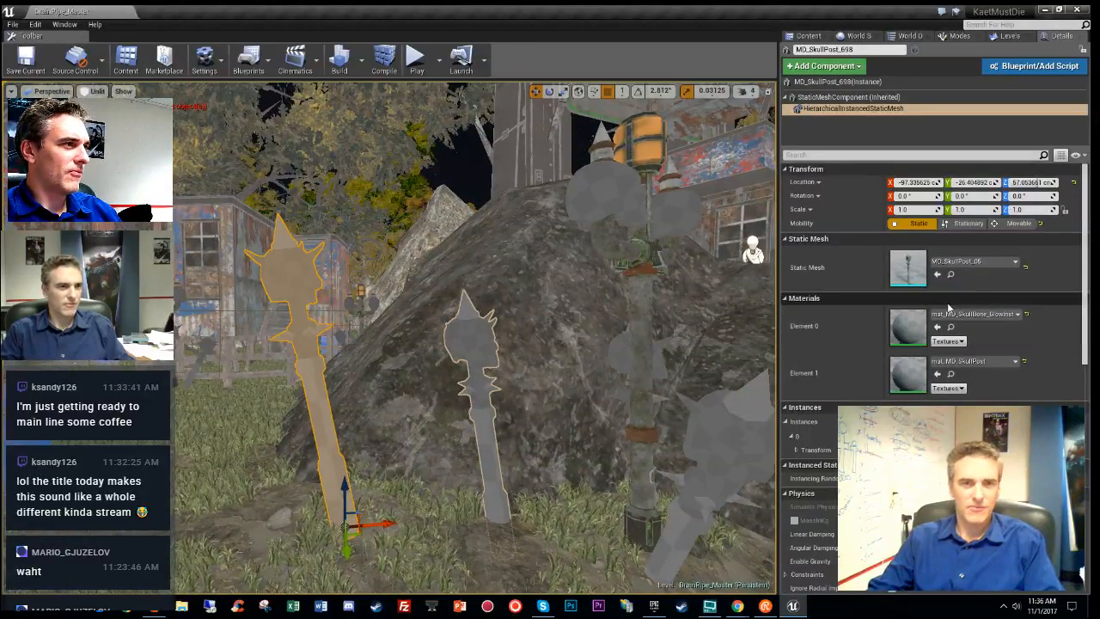
{"action": "mouse_move", "coordinate": [623, 215]}
{"action": "right_mouse_down"}
{"action": "mouse_move", "coordinate": [636, 215]}
{"action": "mouse_move", "coordinate": [623, 215]}
{"action": "right_mouse_up"}
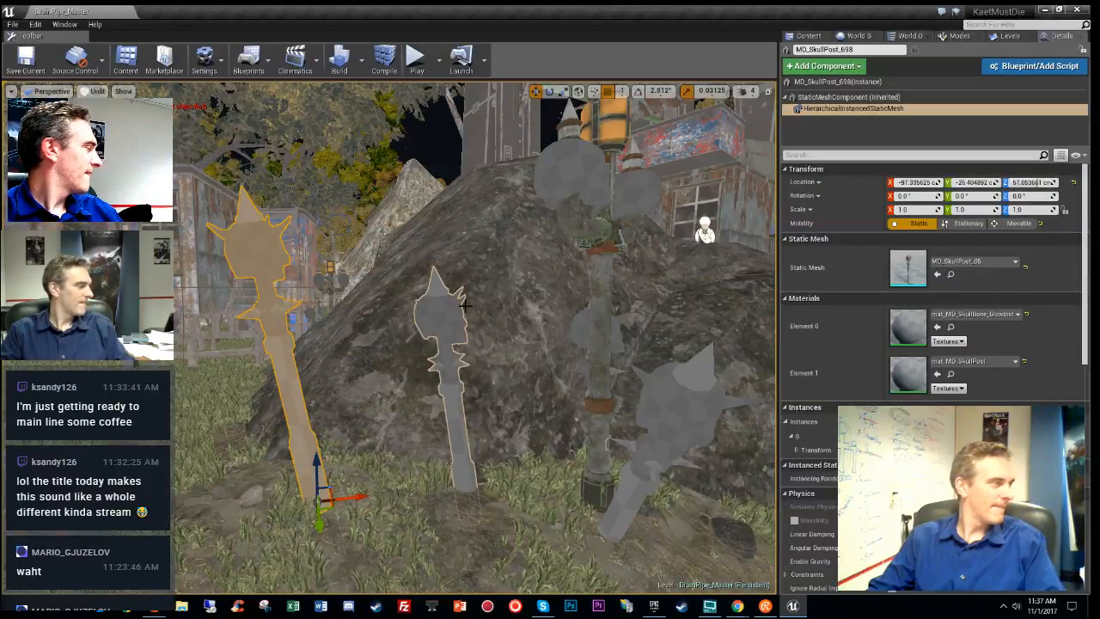
{"action": "right_click_drag", "start_coordinate": [464, 364], "coordinate": [464, 333]}
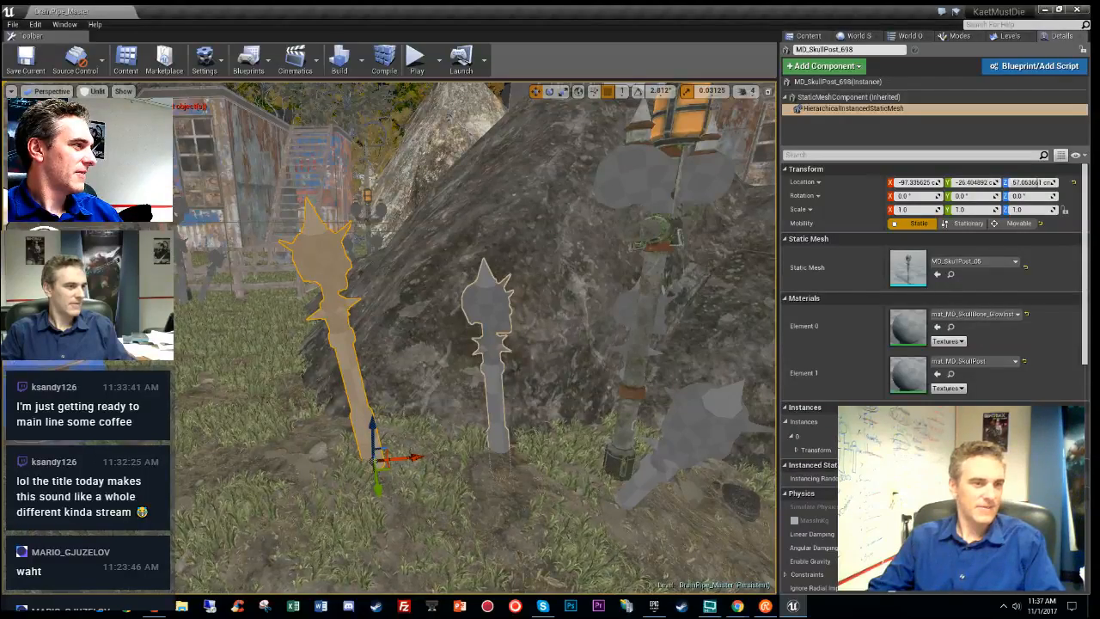
{"action": "left_click", "coordinate": [492, 343]}
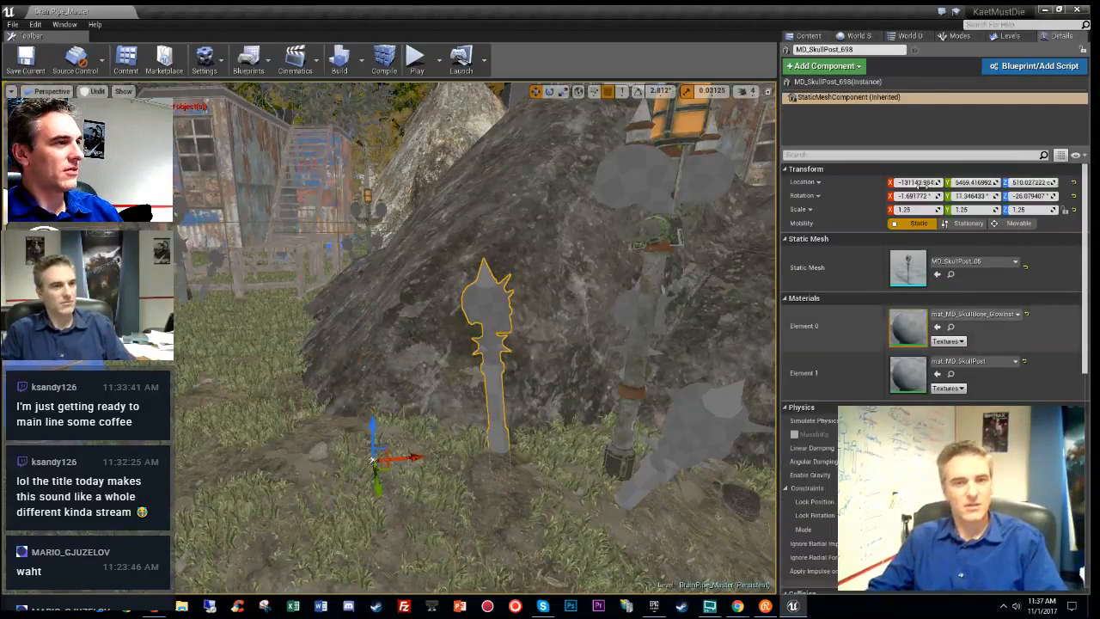
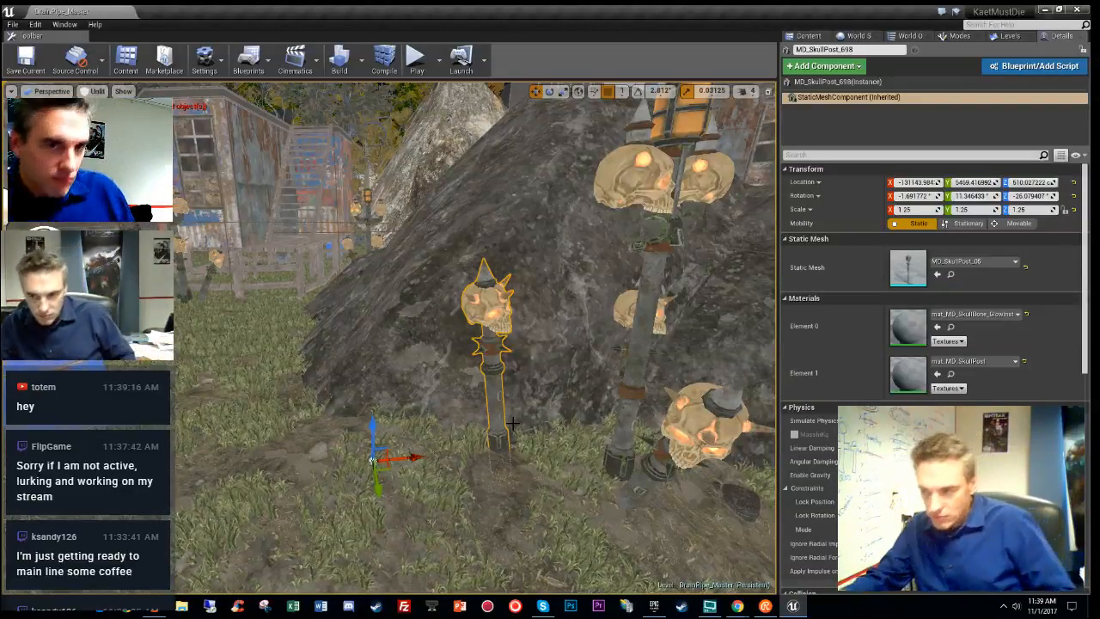
- Fly from the skull posts over the shacks and select the BP_CornerWebbing3 cobweb beside the coal barrel
{"action": "right_click_drag", "start_coordinate": [412, 401], "coordinate": [369, 473]}
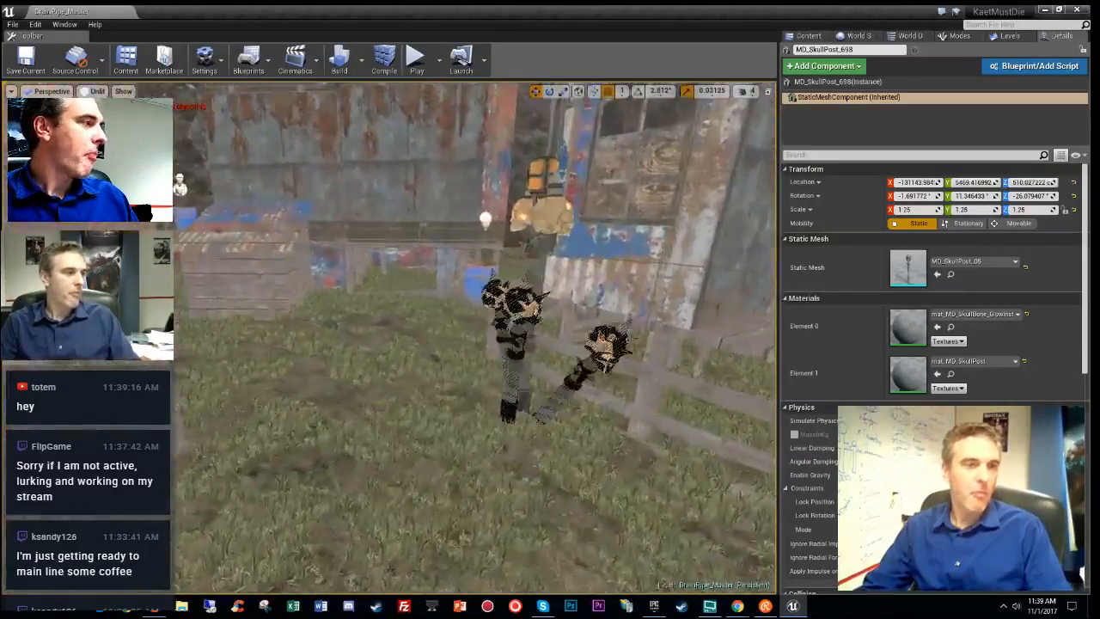
{"action": "right_click_drag", "start_coordinate": [477, 344], "coordinate": [233, 352]}
{"action": "right_click_drag", "start_coordinate": [477, 344], "coordinate": [417, 426]}
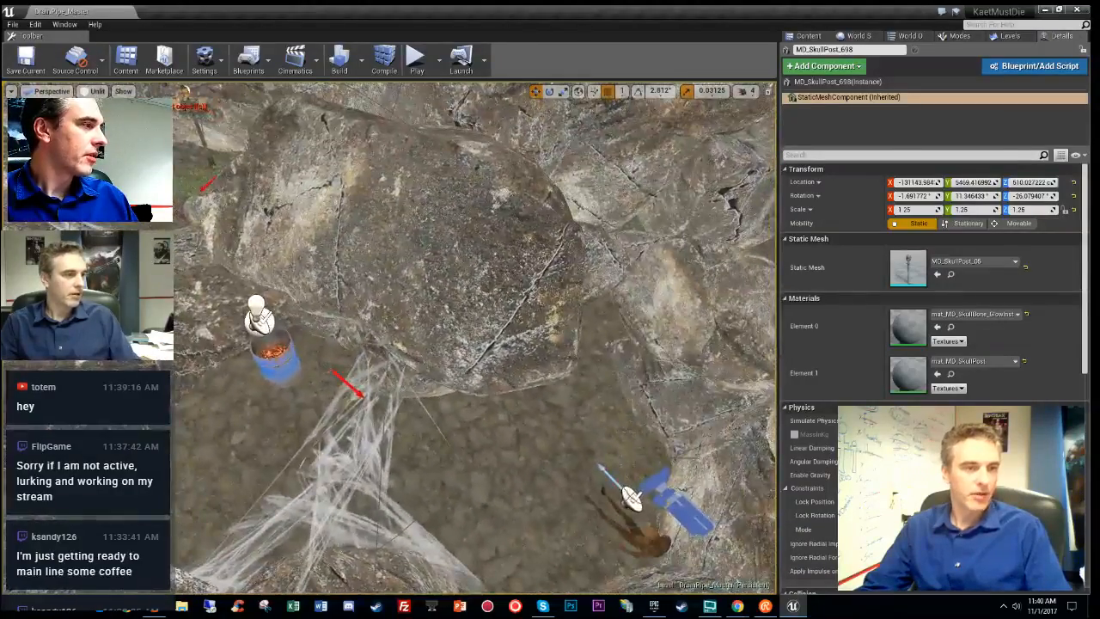
{"action": "left_click", "coordinate": [351, 387]}
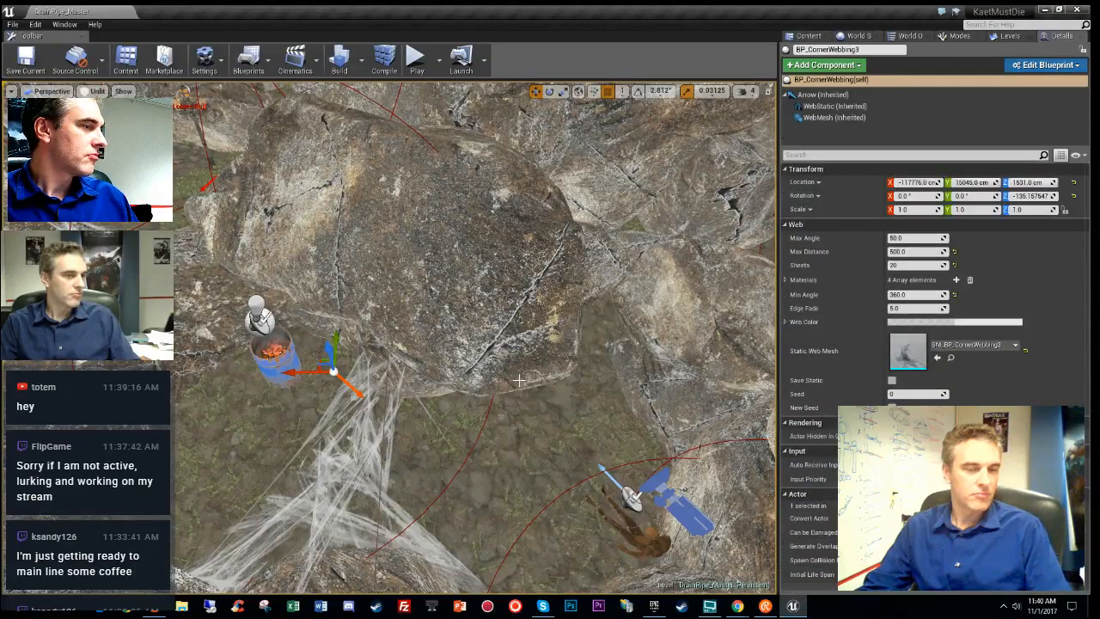
- Frame the cobweb and make MiresDen_MountainSegment_Checkpoint_06 the current level
{"action": "key", "text": "f"}
{"action": "left_click", "coordinate": [1007, 36]}
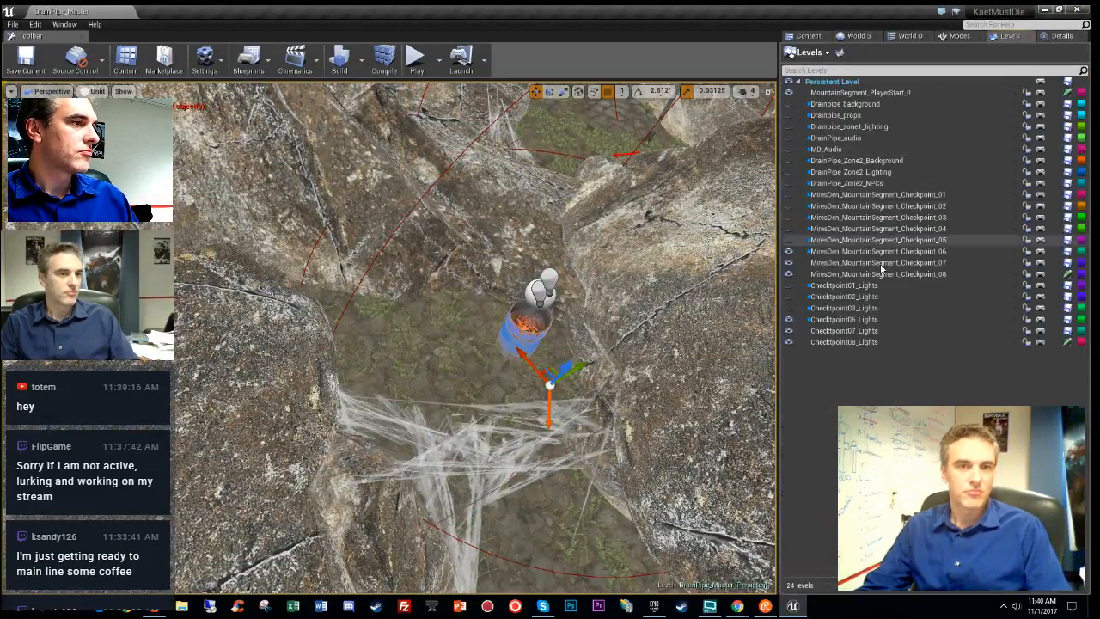
{"action": "double_click", "coordinate": [876, 251]}
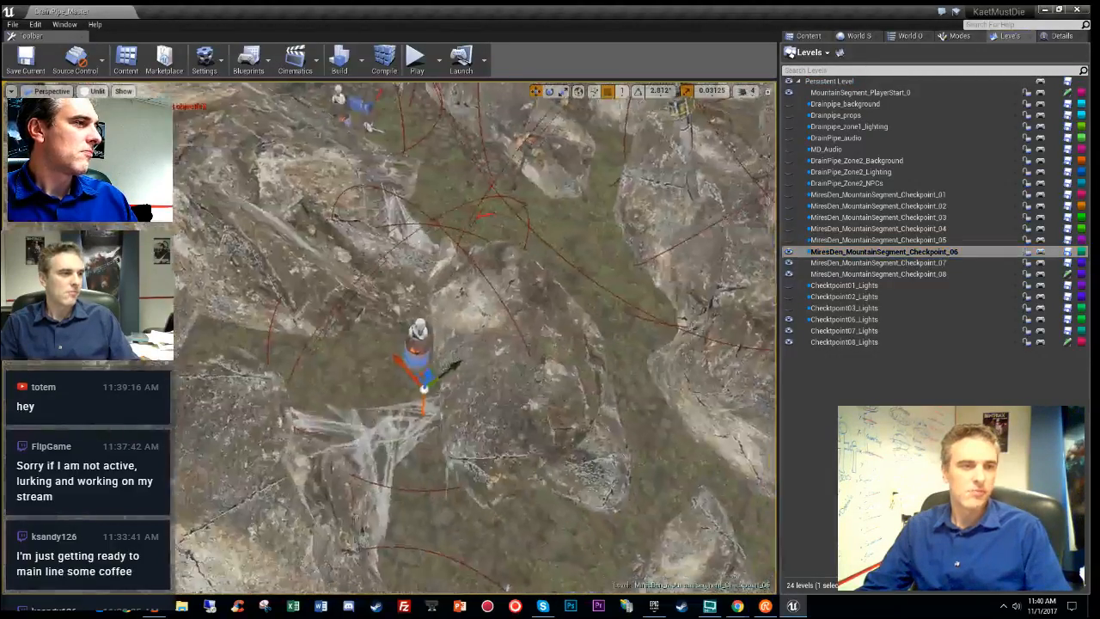
- Move the cobweb up into the gap between the rocks
{"action": "right_click_drag", "start_coordinate": [417, 461], "coordinate": [428, 468]}
{"action": "key", "text": "w"}
{"action": "right_click_drag", "start_coordinate": [482, 359], "coordinate": [586, 367]}
{"action": "key", "text": "w"}
{"action": "key", "text": "s"}
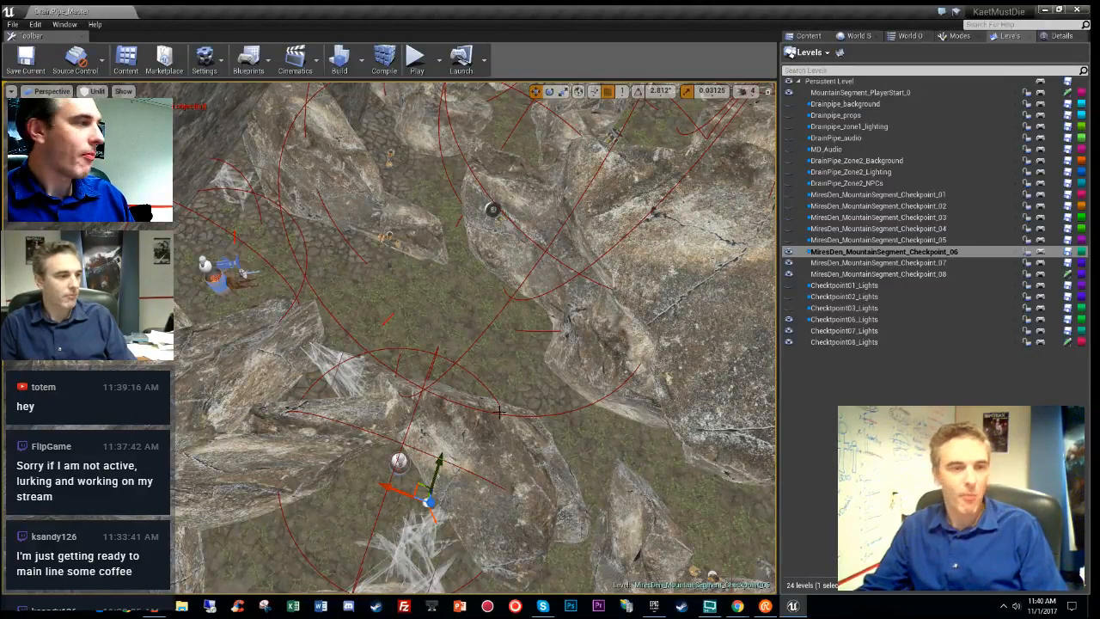
{"action": "left_click_drag", "start_coordinate": [419, 484], "coordinate": [451, 247]}
{"action": "right_click_drag", "start_coordinate": [449, 292], "coordinate": [207, 404]}
{"action": "left_click_drag", "start_coordinate": [246, 383], "coordinate": [459, 231]}
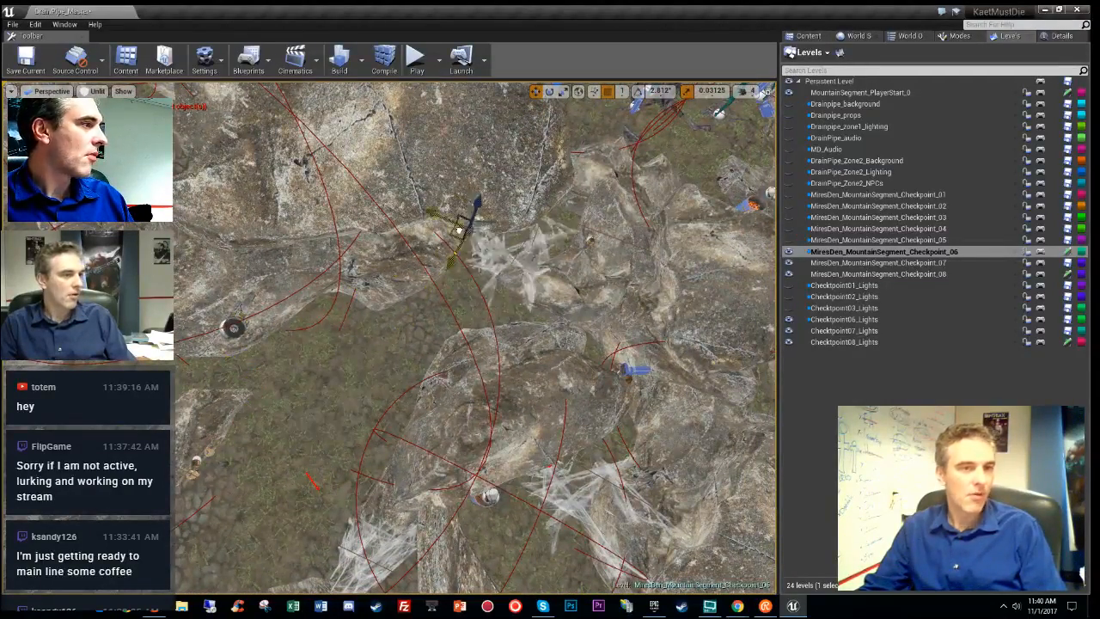
{"action": "right_click_drag", "start_coordinate": [510, 227], "coordinate": [604, 306]}
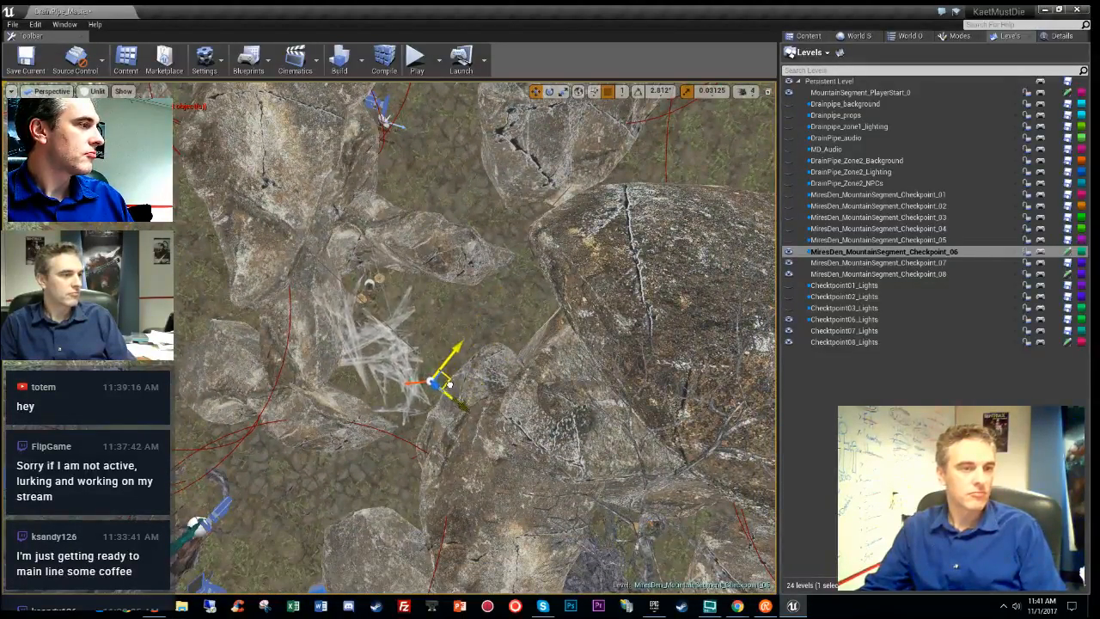
- Rotate the cobweb about 27° across the rock gap and fly in to inspect it
{"action": "key", "text": "e"}
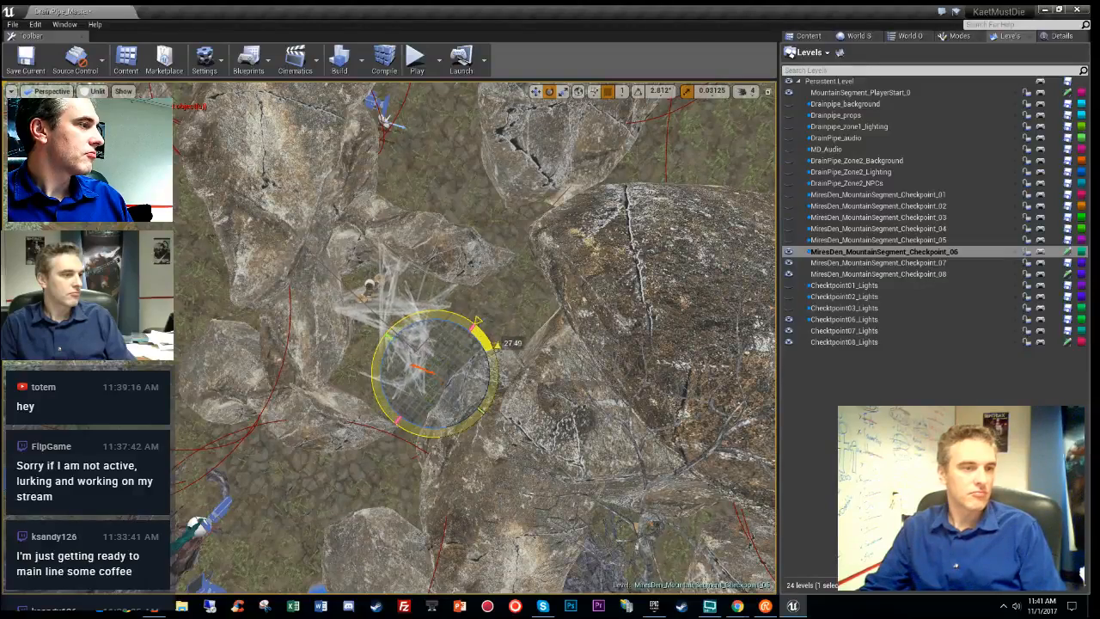
{"action": "key", "text": "w"}
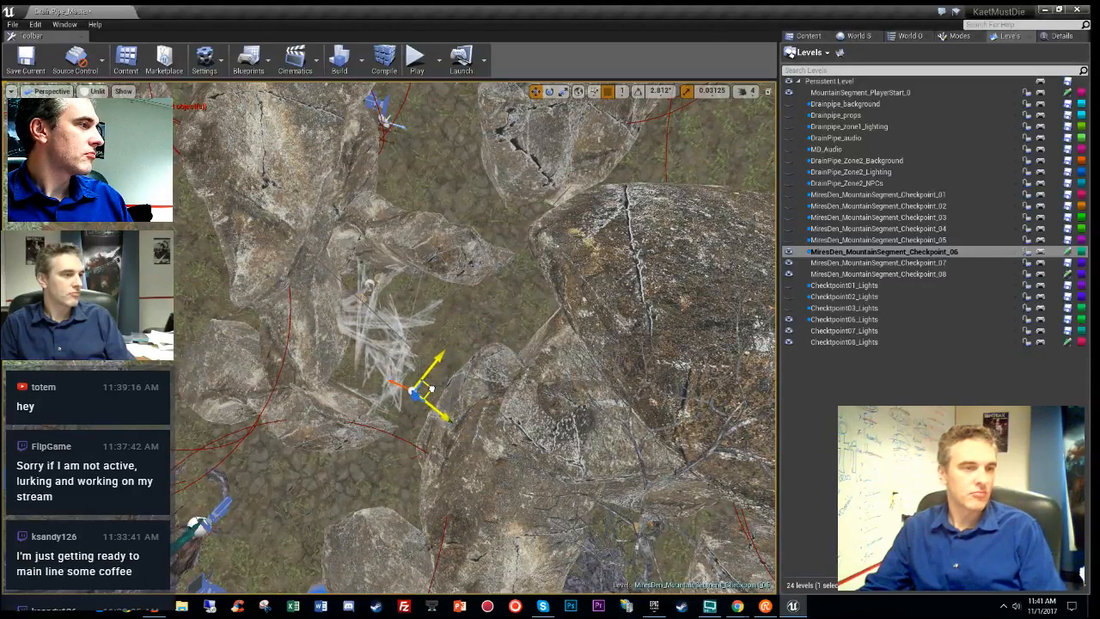
{"action": "mouse_move", "coordinate": [477, 344]}
{"action": "right_mouse_down"}
{"action": "mouse_move", "coordinate": [473, 292]}
{"action": "mouse_move", "coordinate": [494, 284]}
{"action": "mouse_move", "coordinate": [515, 300]}
{"action": "mouse_move", "coordinate": [520, 258]}
{"action": "mouse_move", "coordinate": [472, 318]}
{"action": "mouse_move", "coordinate": [446, 331]}
{"action": "mouse_move", "coordinate": [481, 352]}
{"action": "mouse_move", "coordinate": [486, 340]}
{"action": "right_mouse_up"}
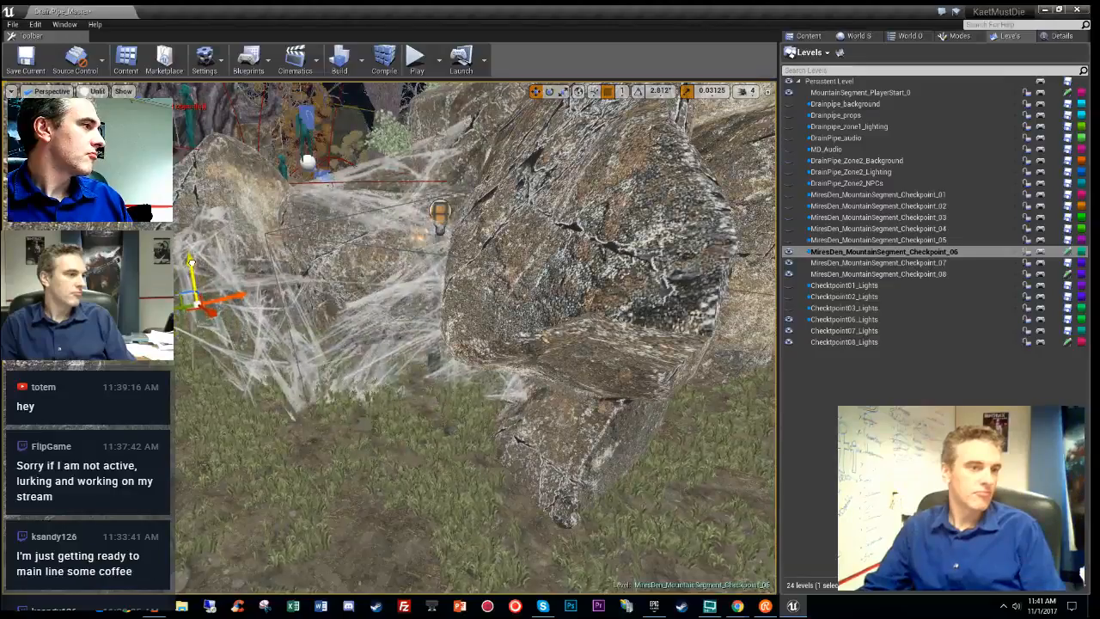
{"action": "mouse_move", "coordinate": [271, 304]}
{"action": "right_mouse_down"}
{"action": "mouse_move", "coordinate": [284, 300]}
{"action": "mouse_move", "coordinate": [240, 305]}
{"action": "mouse_move", "coordinate": [257, 310]}
{"action": "right_mouse_up"}
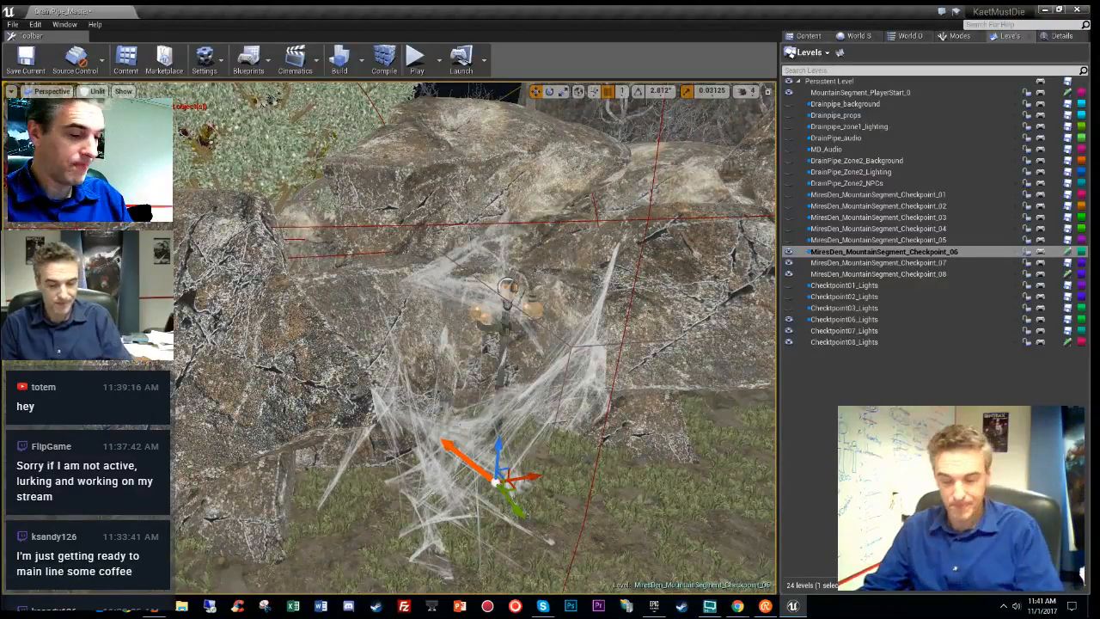
- Delete the cobweb covering the lamp post and fly over the rocks to the village rooftops
{"action": "key", "text": "Delete"}
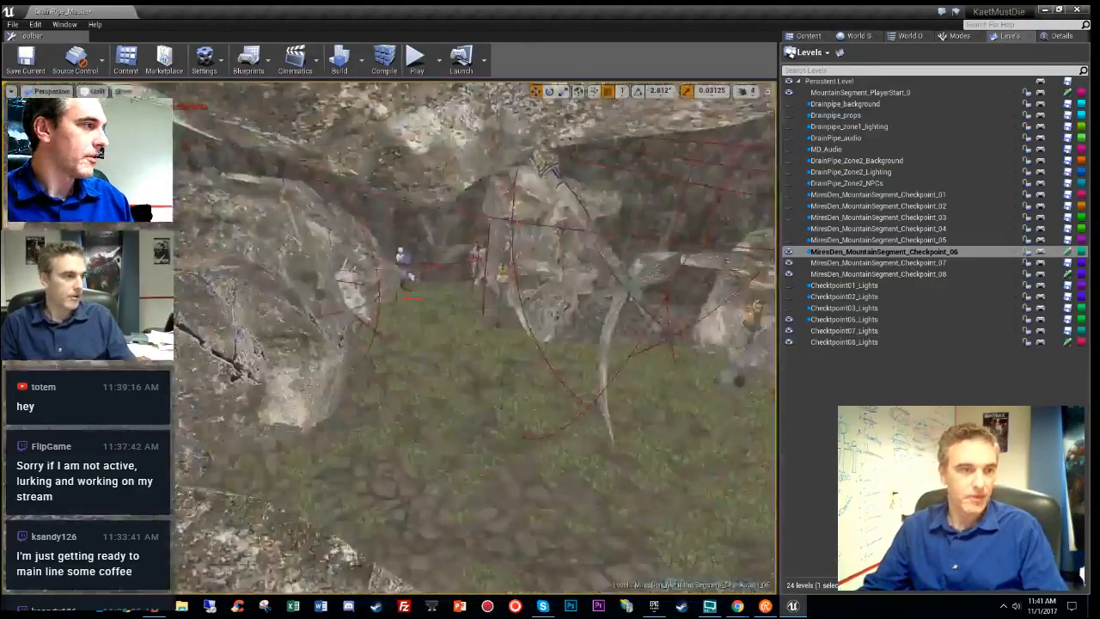
{"action": "right_click_drag", "start_coordinate": [477, 338], "coordinate": [434, 340]}
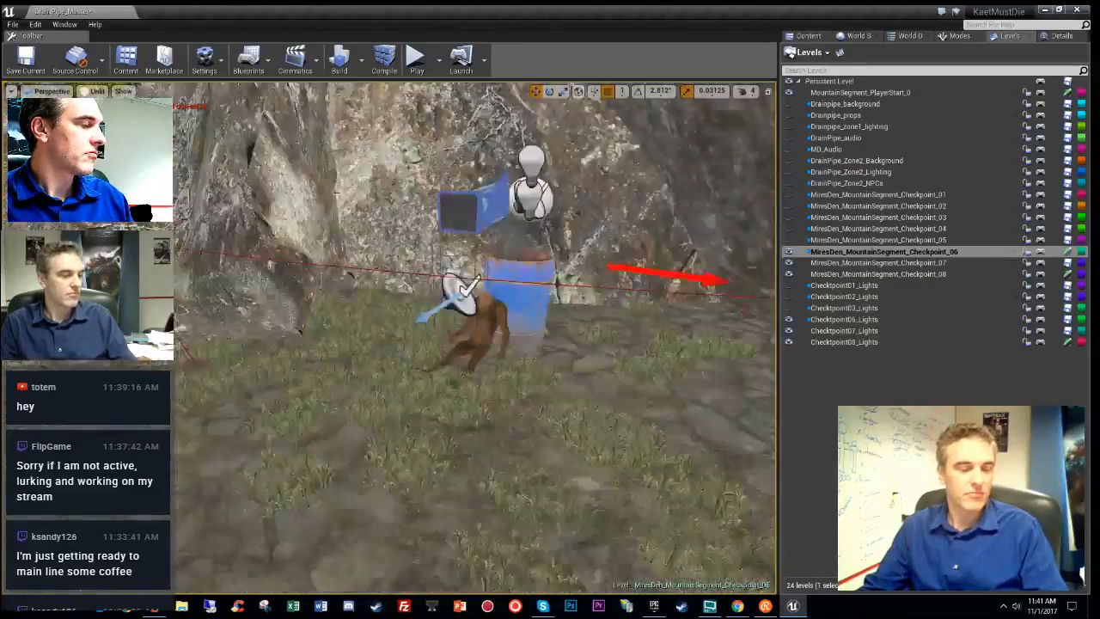
{"action": "right_click_drag", "start_coordinate": [477, 338], "coordinate": [413, 340]}
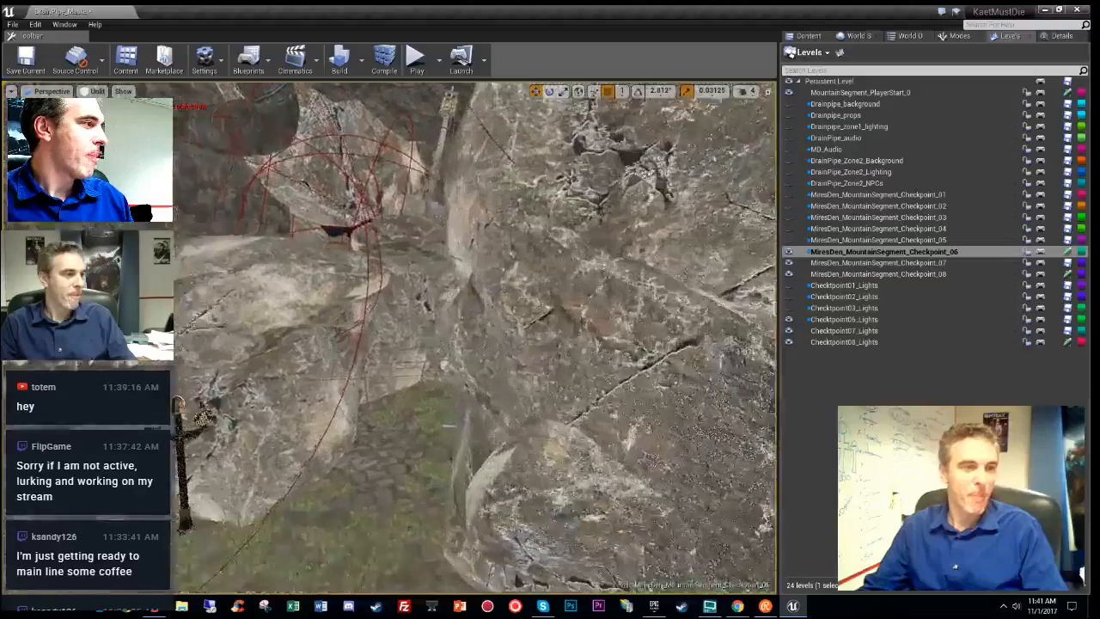
{"action": "right_click_drag", "start_coordinate": [413, 340], "coordinate": [300, 393]}
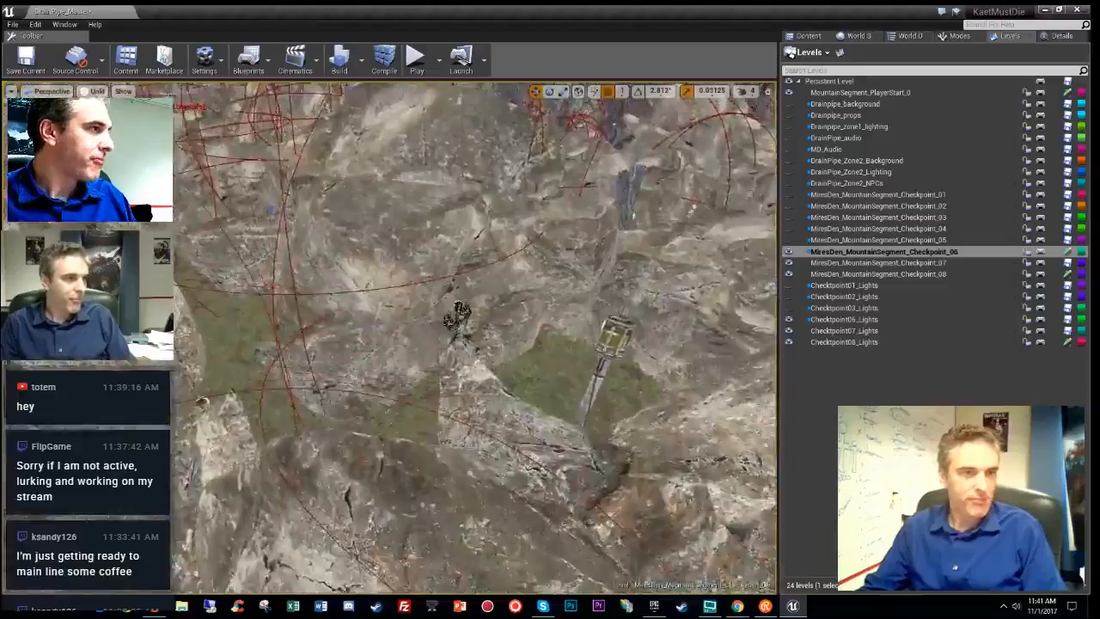
{"action": "right_click_drag", "start_coordinate": [476, 337], "coordinate": [476, 301]}
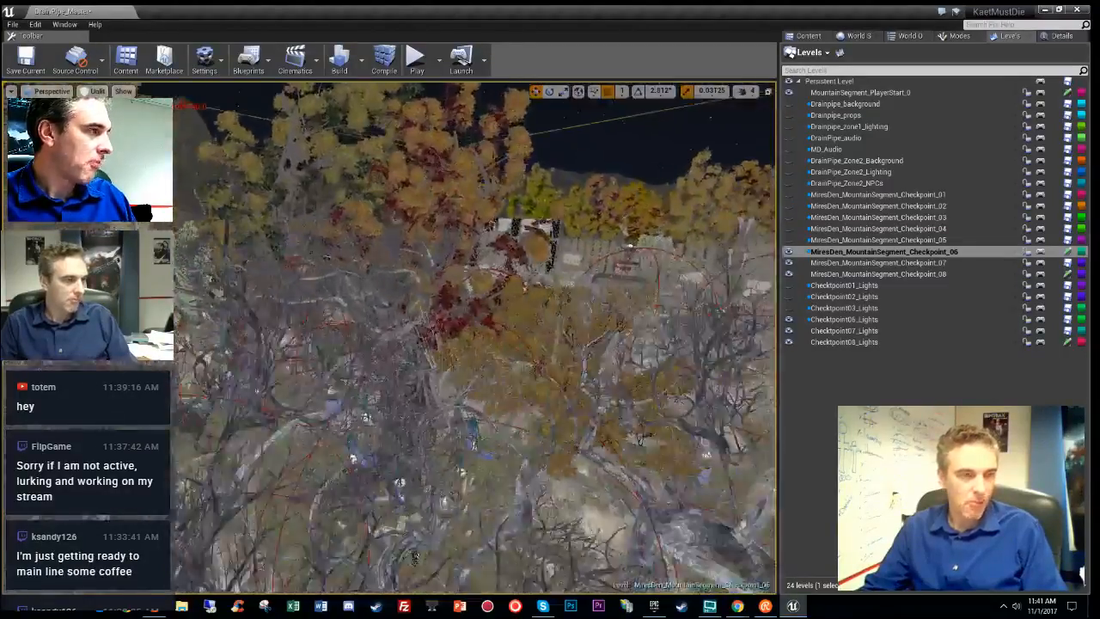
{"action": "mouse_move", "coordinate": [476, 300]}
{"action": "right_mouse_down"}
{"action": "mouse_move", "coordinate": [476, 288]}
{"action": "mouse_move", "coordinate": [476, 327]}
{"action": "mouse_move", "coordinate": [476, 308]}
{"action": "right_mouse_up"}
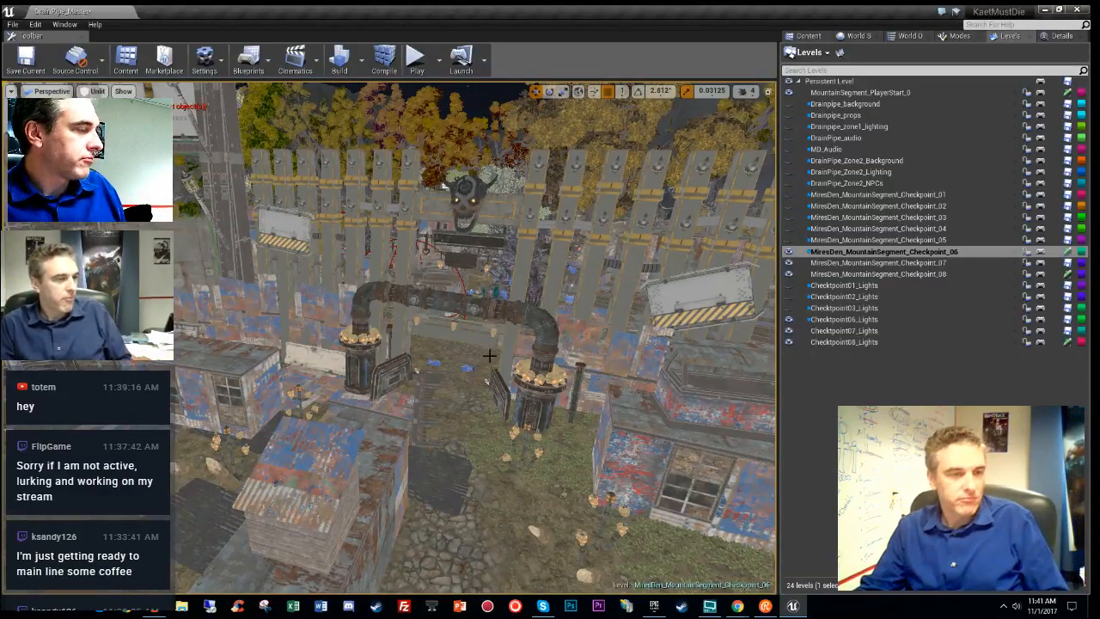
{"action": "right_click_drag", "start_coordinate": [488, 354], "coordinate": [488, 323]}
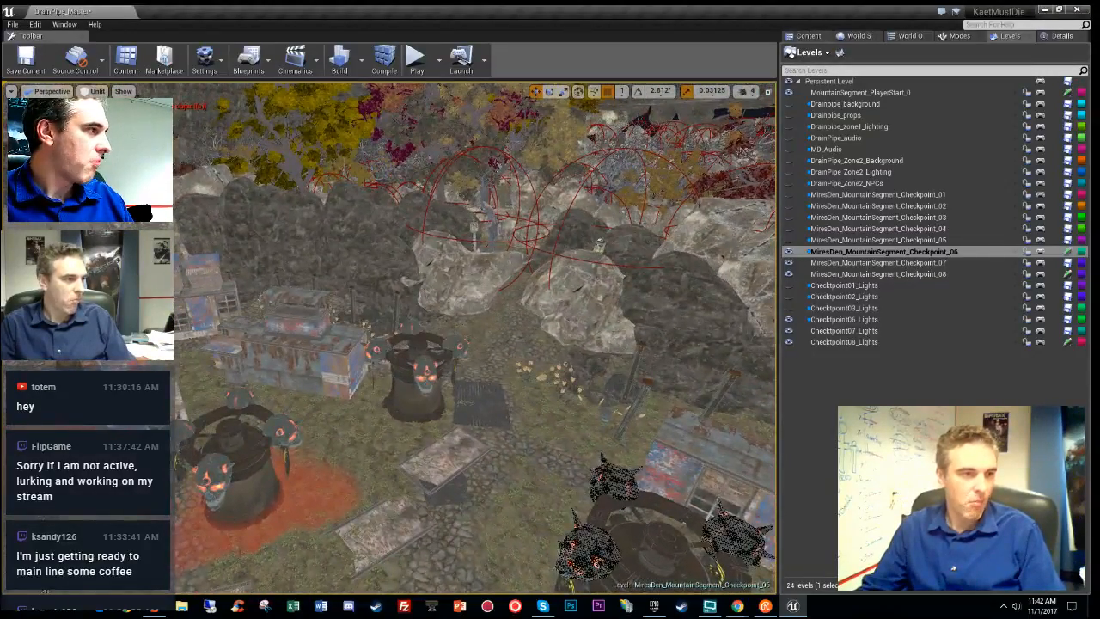
- Preview the lit scene and Stationary Light Overlap, return to Unlit, and select the skull tower
{"action": "key", "text": "alt+4"}
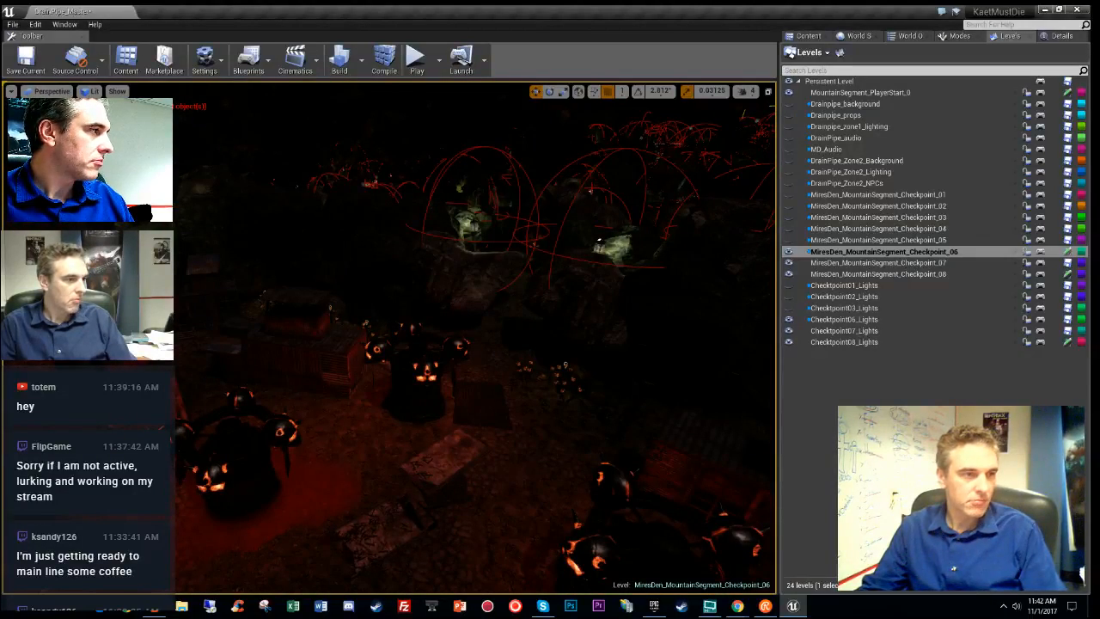
{"action": "right_click_drag", "start_coordinate": [532, 395], "coordinate": [645, 443]}
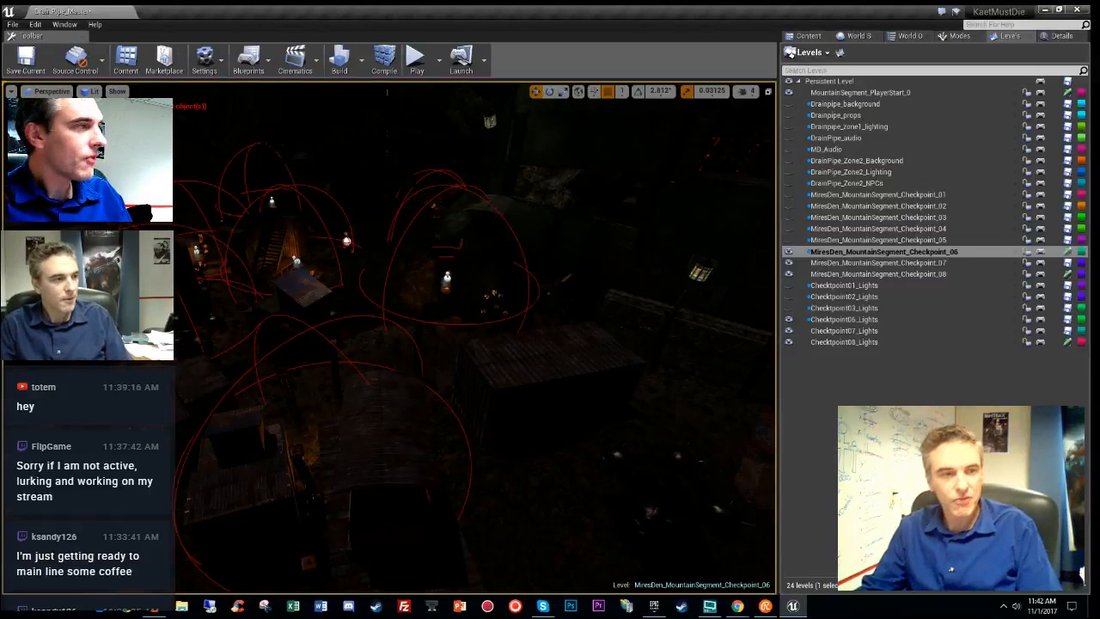
{"action": "right_click_drag", "start_coordinate": [475, 337], "coordinate": [501, 423]}
{"action": "key", "text": "alt+3"}
{"action": "key", "text": "alt+9"}
{"action": "key", "text": "alt+3"}
{"action": "left_click", "coordinate": [501, 423]}
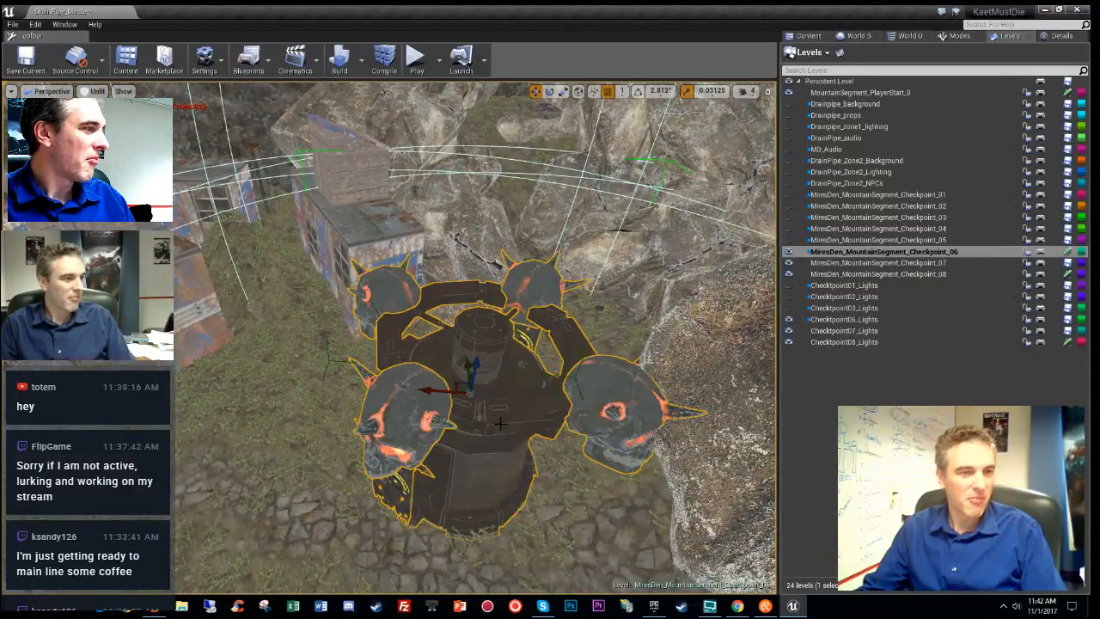
- Check the skull tower's Size Map (11 assets, 32.1 MB), close it, and reopen its actions
{"action": "right_click", "coordinate": [501, 423]}
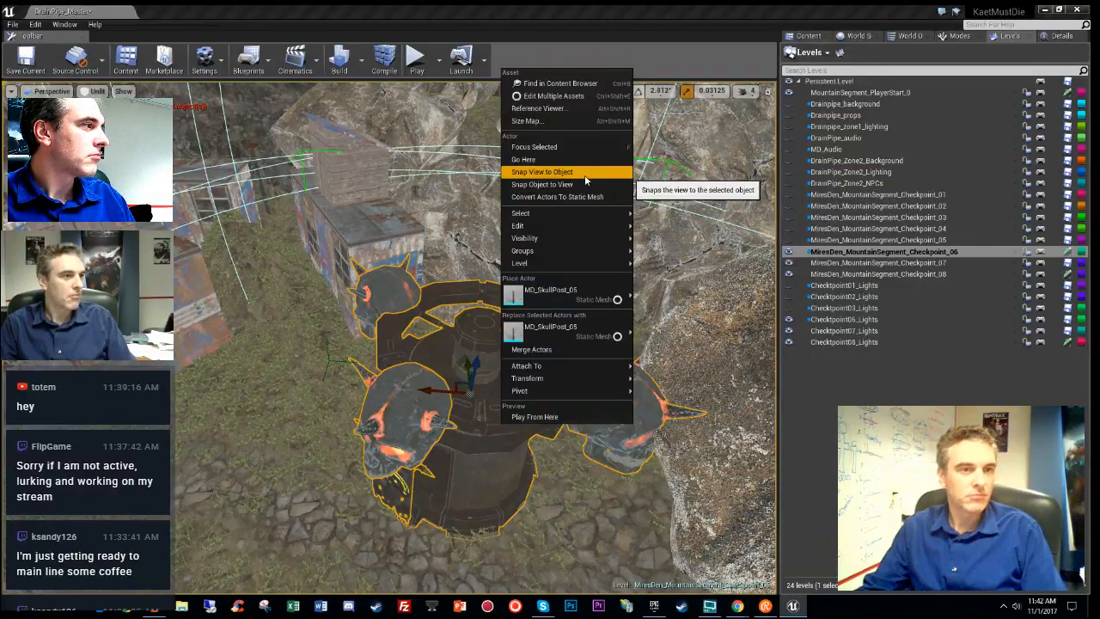
{"action": "left_click", "coordinate": [591, 120]}
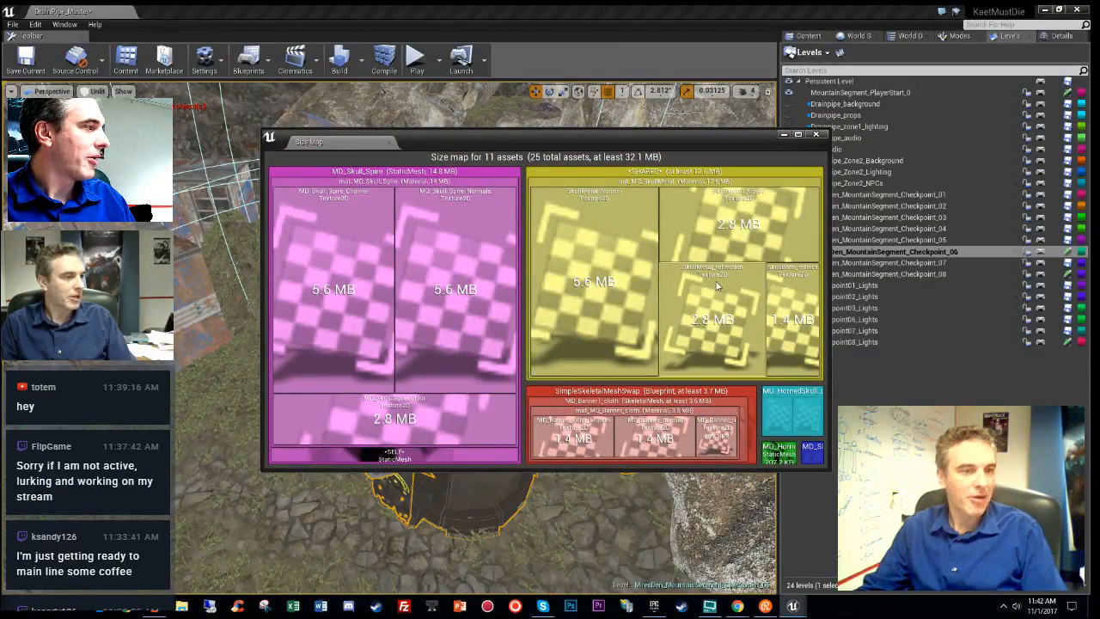
{"action": "left_click", "coordinate": [815, 134]}
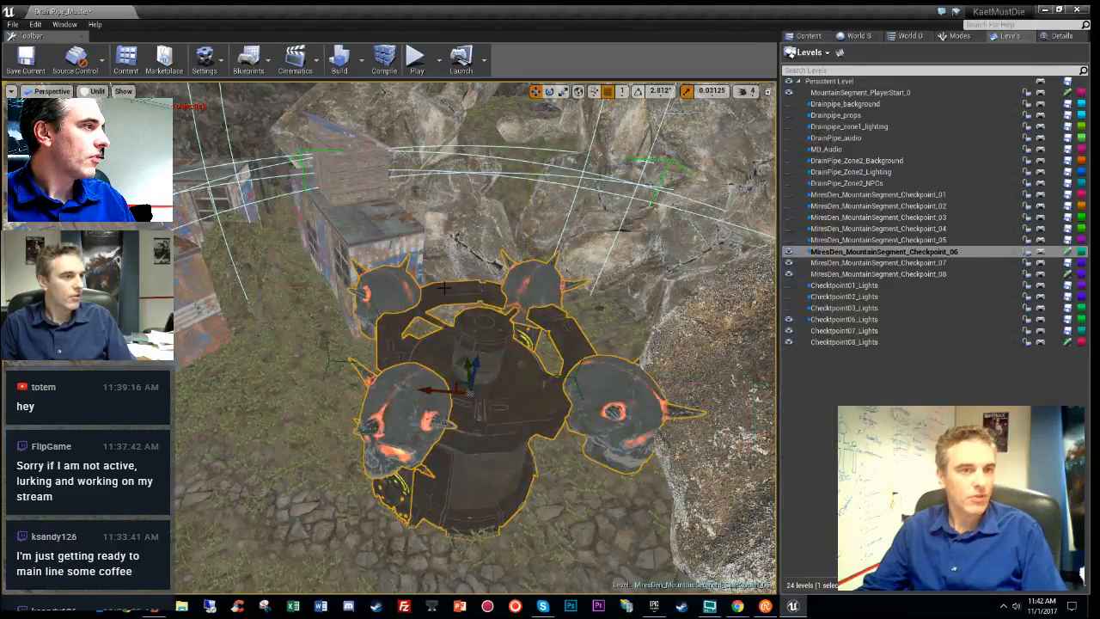
{"action": "right_click", "coordinate": [472, 331]}
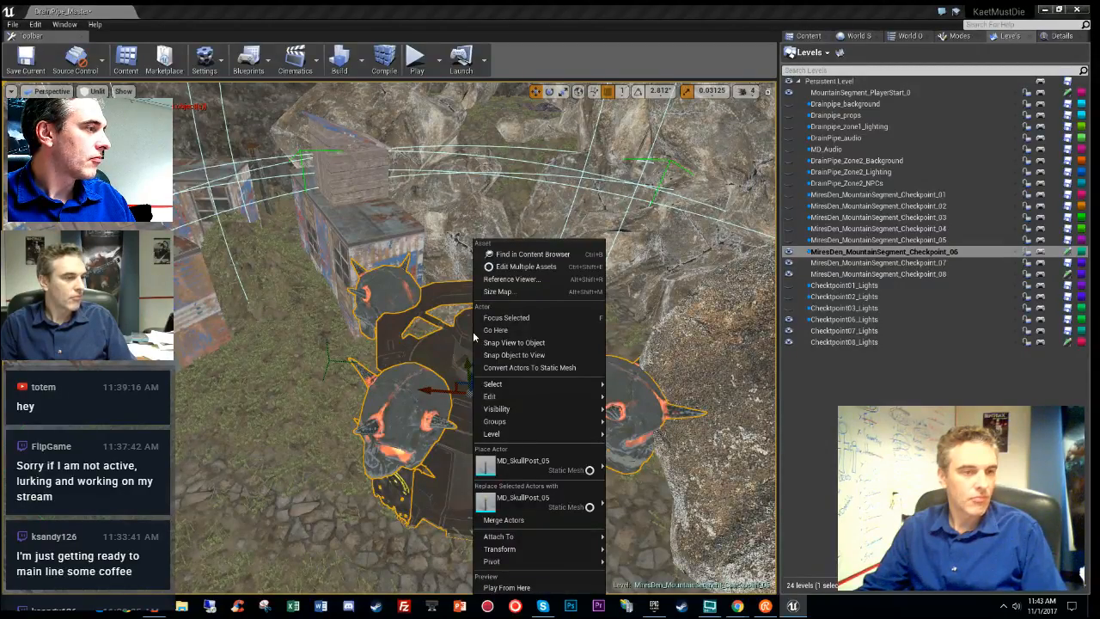
- Fly the camera from the village over the trees to the rocky cliffs by the lamp post
{"action": "right_click_drag", "start_coordinate": [685, 345], "coordinate": [709, 276]}
{"action": "key", "text": "w"}
{"action": "key", "text": "w"}
{"action": "key", "text": "e"}
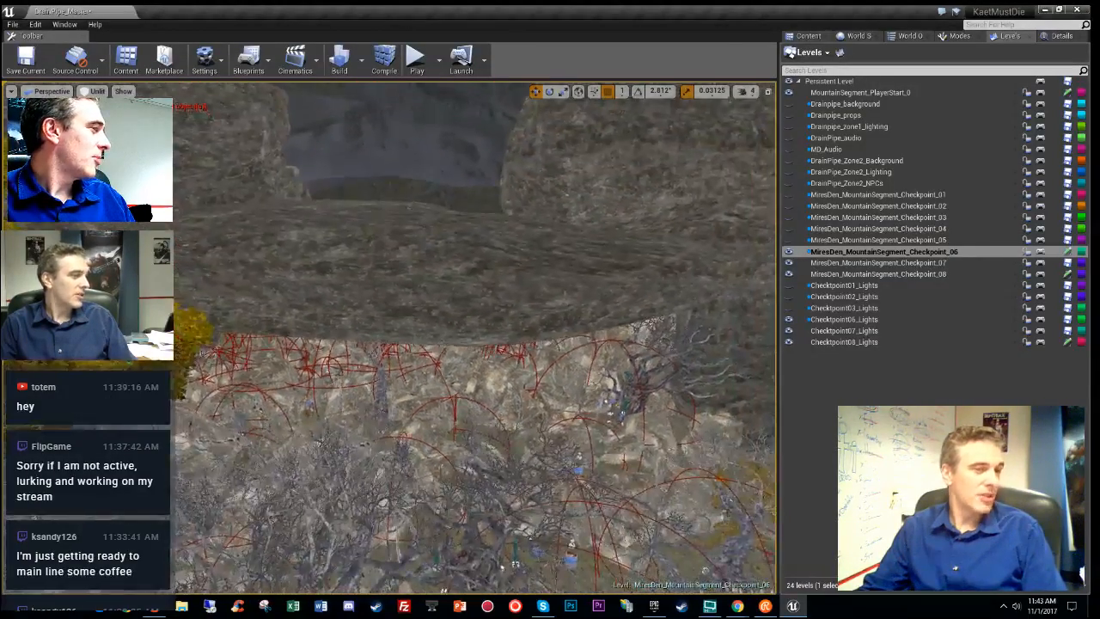
{"action": "mouse_move", "coordinate": [477, 338]}
{"action": "right_mouse_down"}
{"action": "mouse_move", "coordinate": [507, 344]}
{"action": "mouse_move", "coordinate": [507, 331]}
{"action": "mouse_move", "coordinate": [503, 348]}
{"action": "mouse_move", "coordinate": [481, 340]}
{"action": "right_mouse_up"}
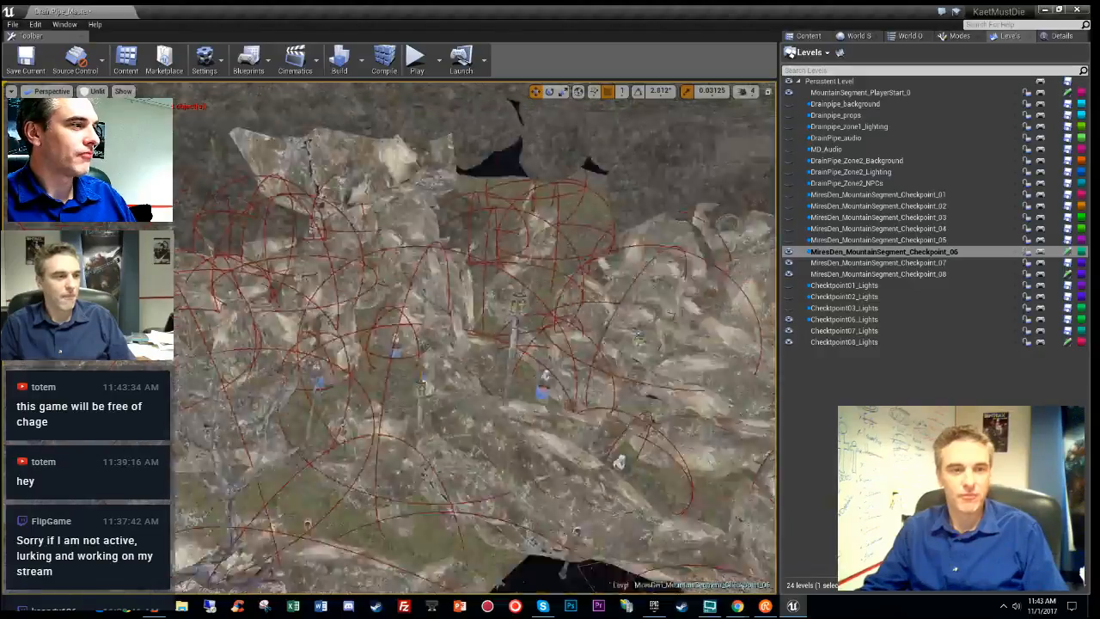
{"action": "right_click_drag", "start_coordinate": [475, 338], "coordinate": [481, 310]}
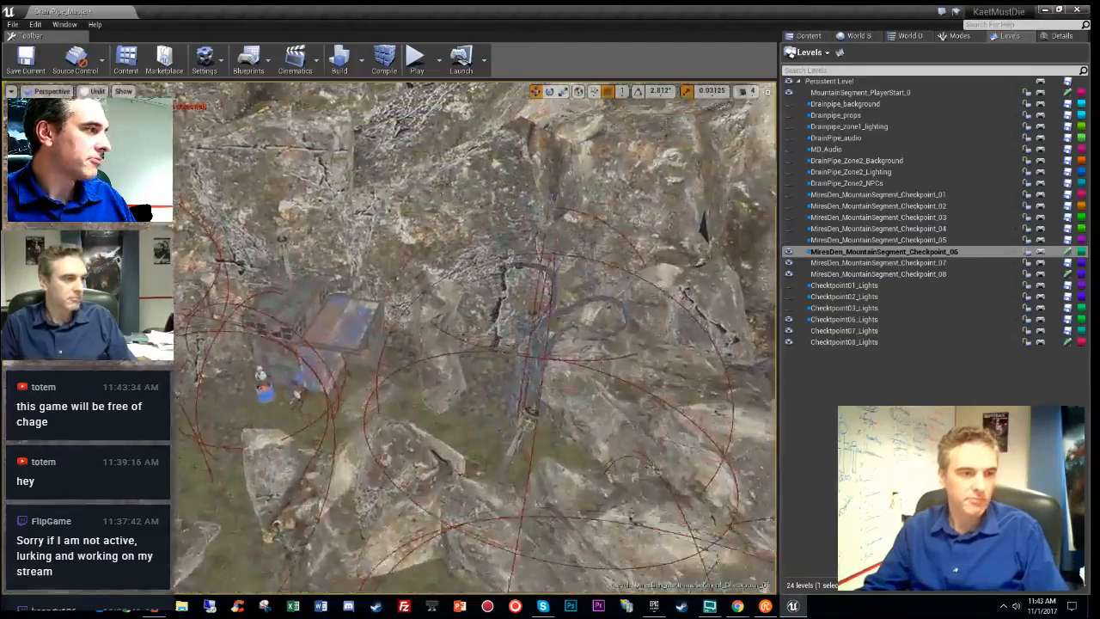
{"action": "right_click_drag", "start_coordinate": [477, 338], "coordinate": [571, 258]}
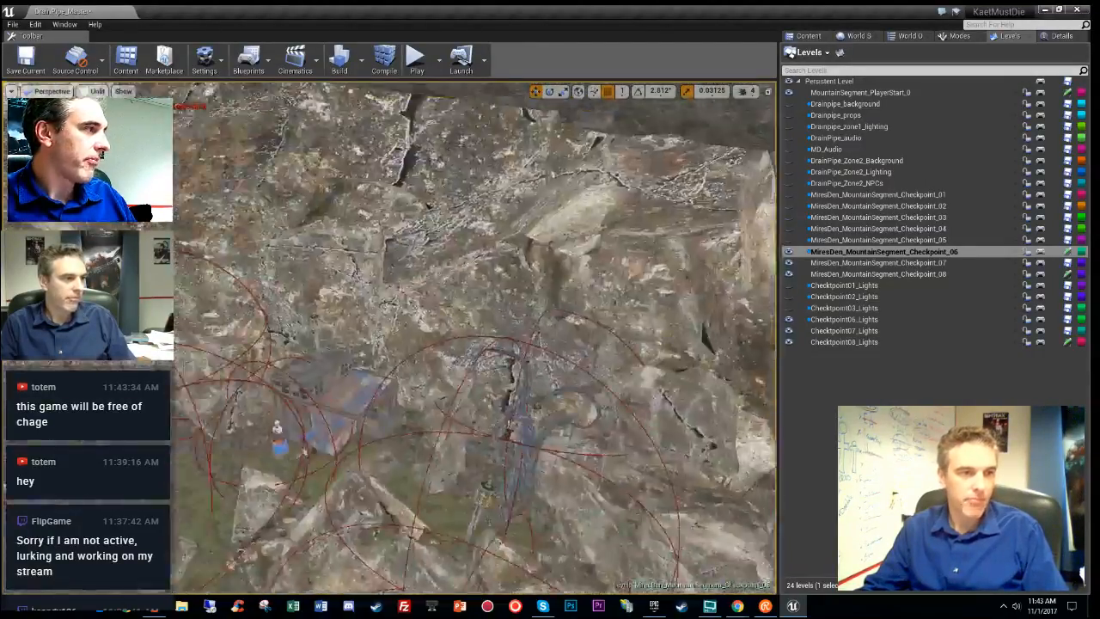
{"action": "right_click_drag", "start_coordinate": [477, 338], "coordinate": [369, 335]}
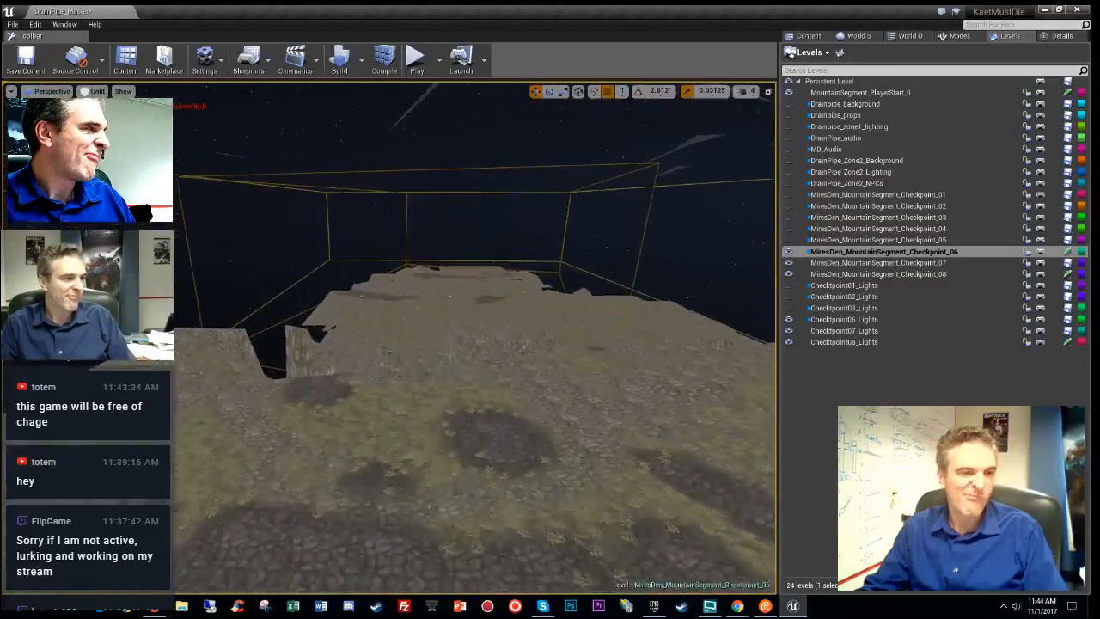
{"action": "key", "text": "s"}
{"action": "right_click_drag", "start_coordinate": [474, 337], "coordinate": [469, 365]}
{"action": "key", "text": "w"}
{"action": "key", "text": "w"}
{"action": "key", "text": "w"}
{"action": "right_click_drag", "start_coordinate": [595, 311], "coordinate": [494, 311]}
- Select several cliff rocks one by one to check their names in Details
{"action": "left_click", "coordinate": [404, 389]}
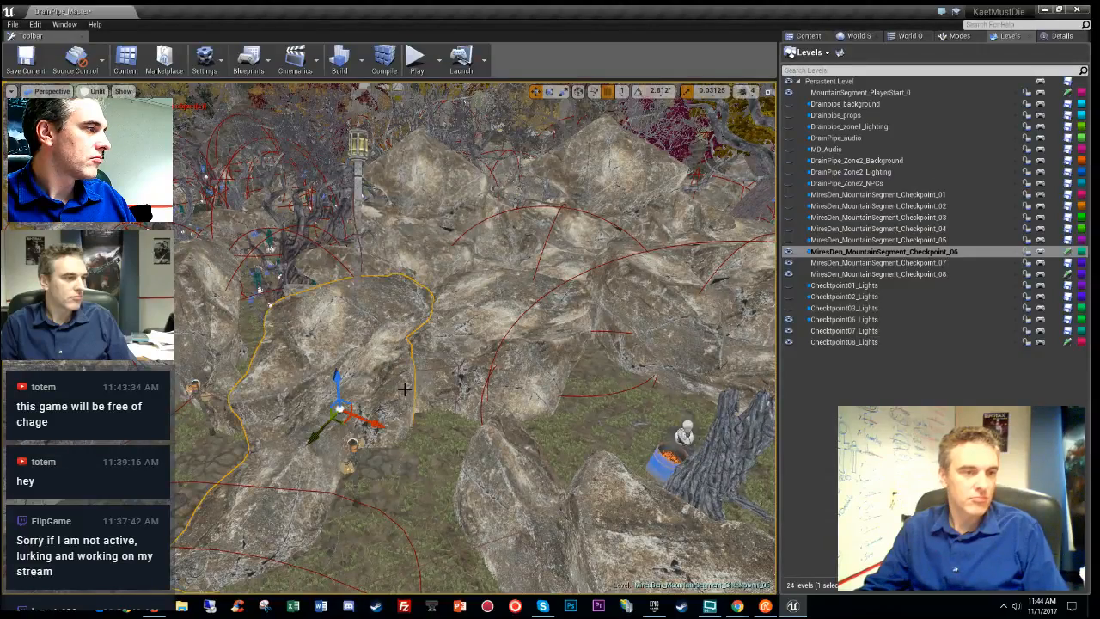
{"action": "left_click", "coordinate": [1055, 36]}
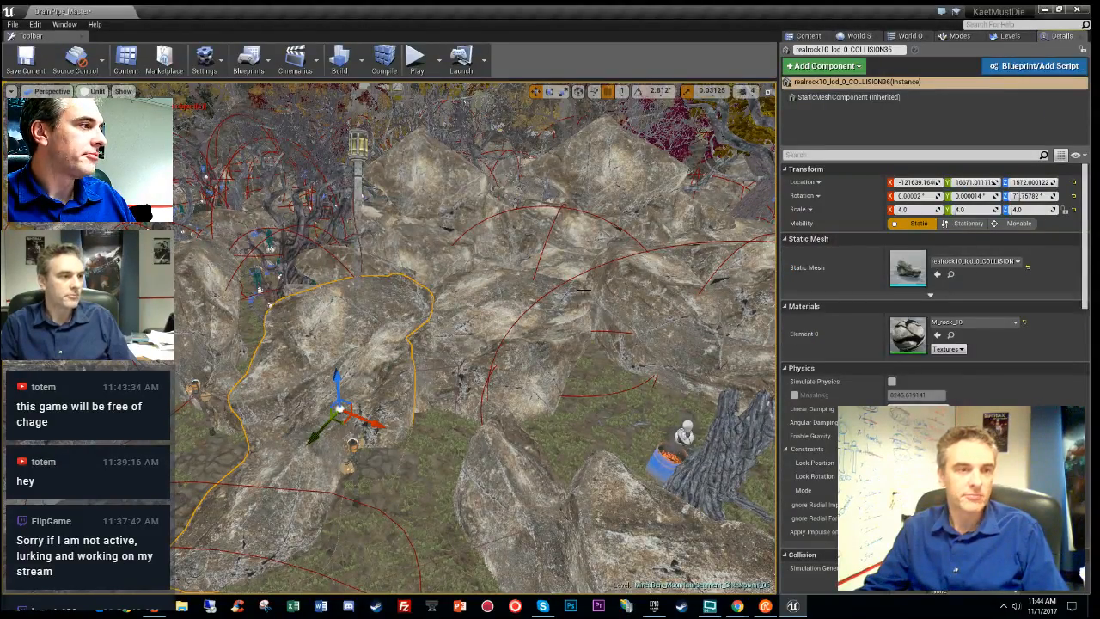
{"action": "left_click", "coordinate": [506, 338]}
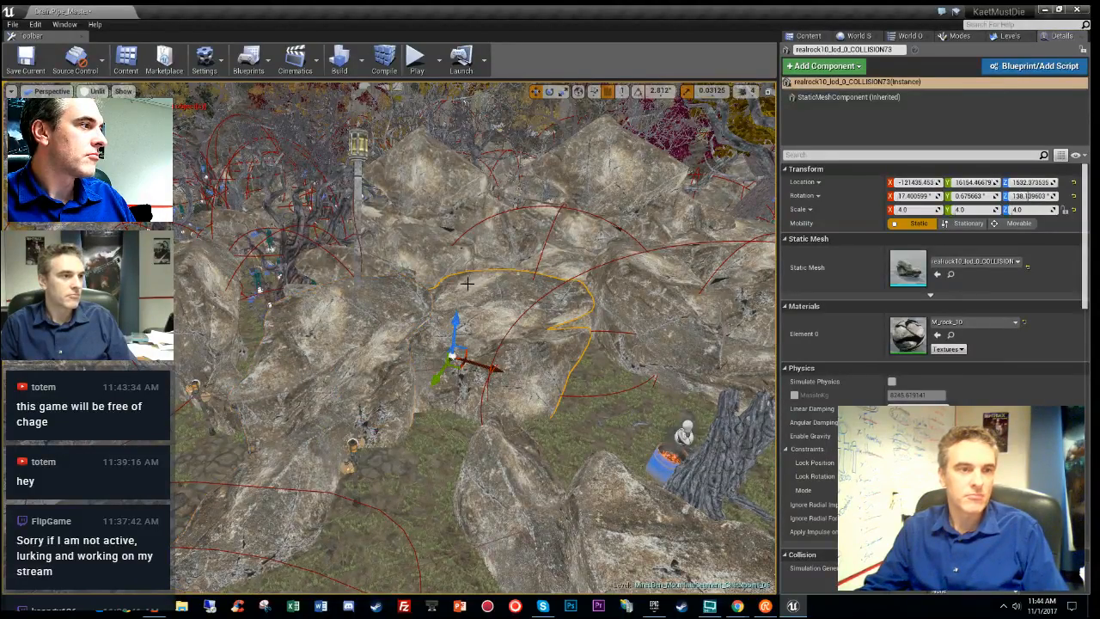
{"action": "left_click", "coordinate": [418, 227]}
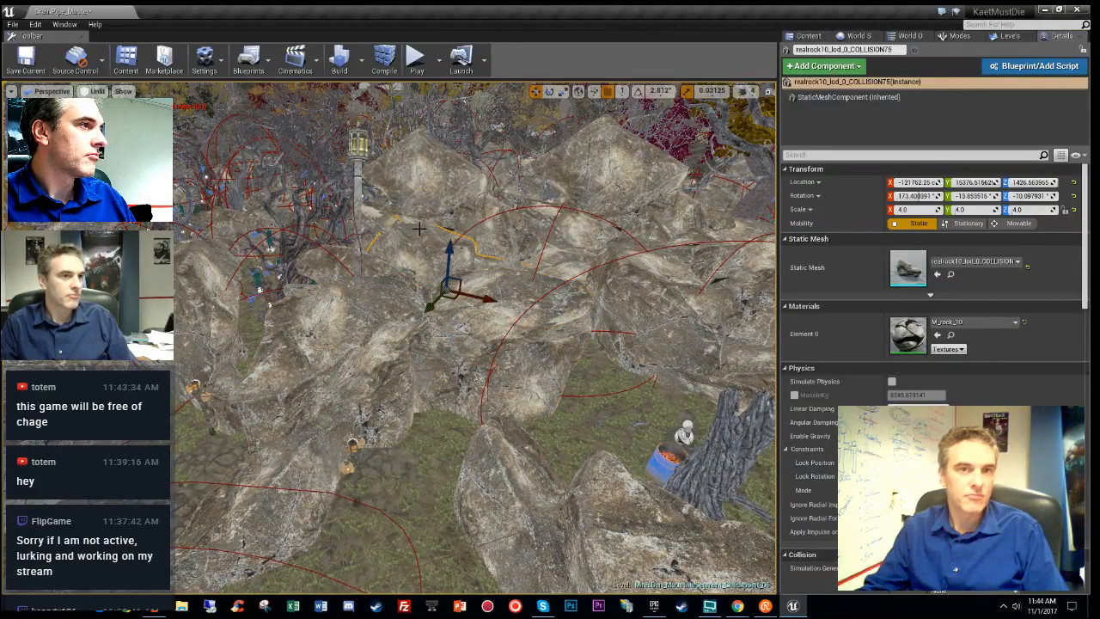
{"action": "left_click", "coordinate": [570, 183]}
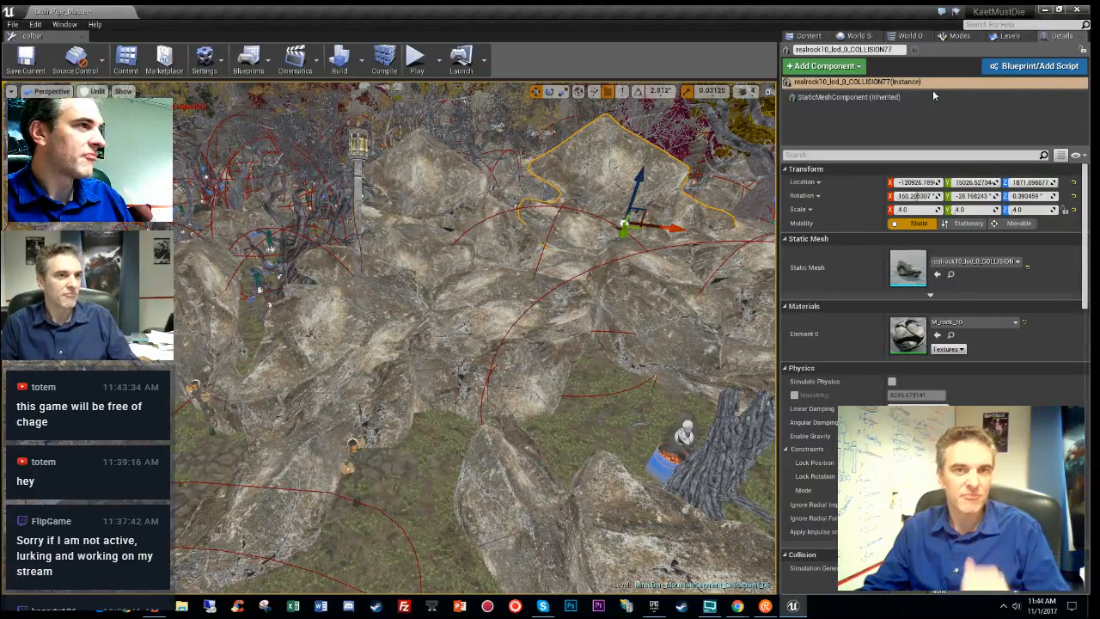
- Filter the World Outliner by 'realrock10_lod_0' and select all matching rock actors
{"action": "left_click", "coordinate": [902, 37]}
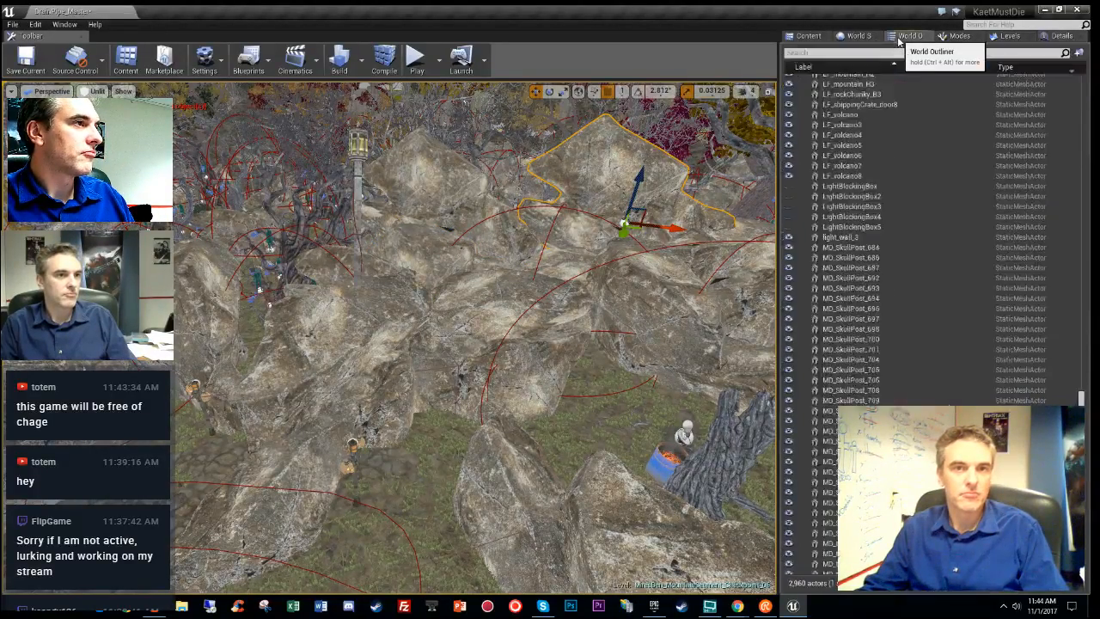
{"action": "left_click", "coordinate": [842, 52]}
{"action": "type", "text": "tral"}
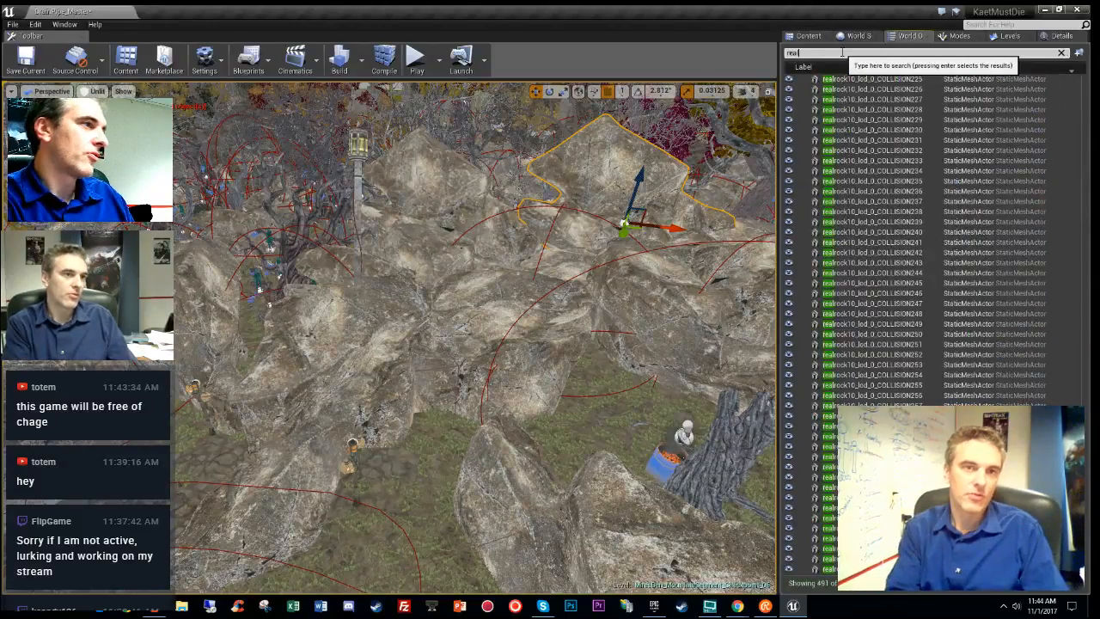
{"action": "type", "text": "rock10_"}
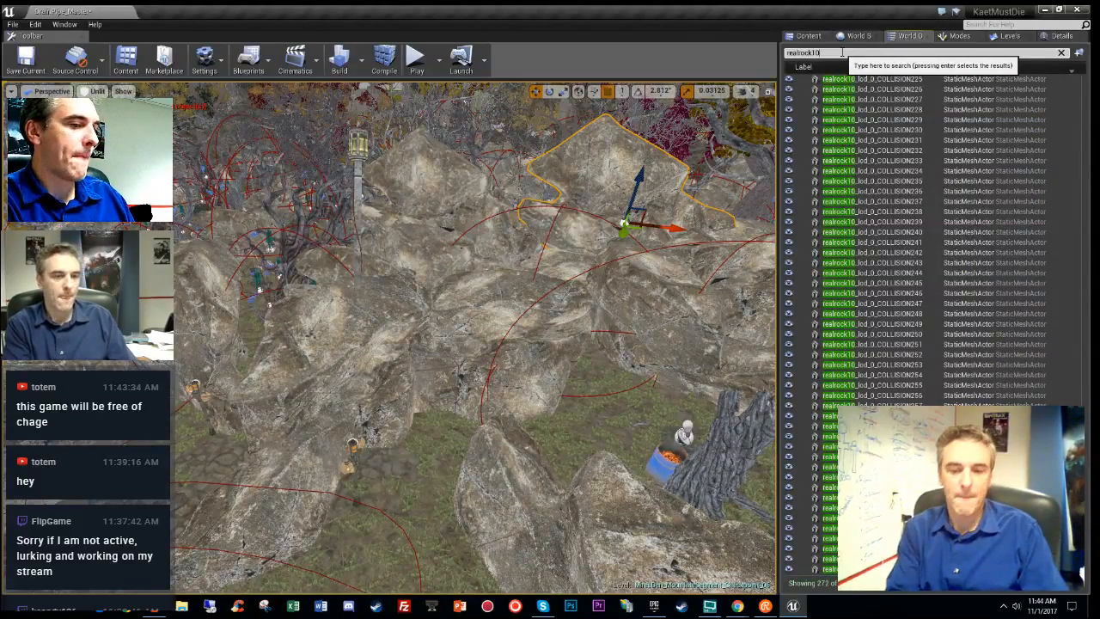
{"action": "type", "text": "lod_"}
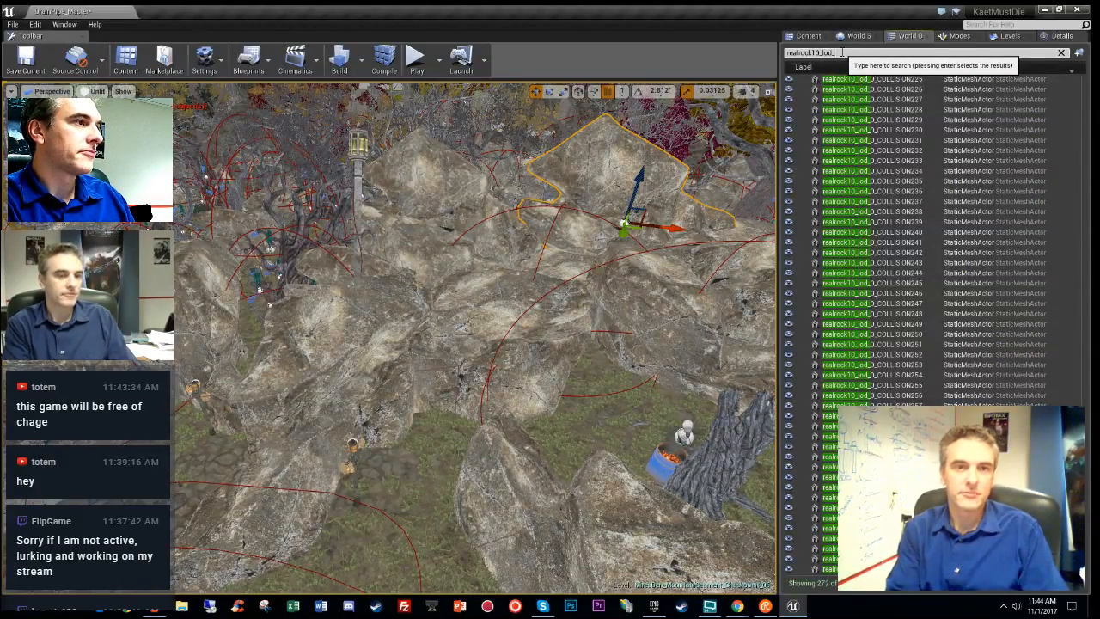
{"action": "type", "text": "0"}
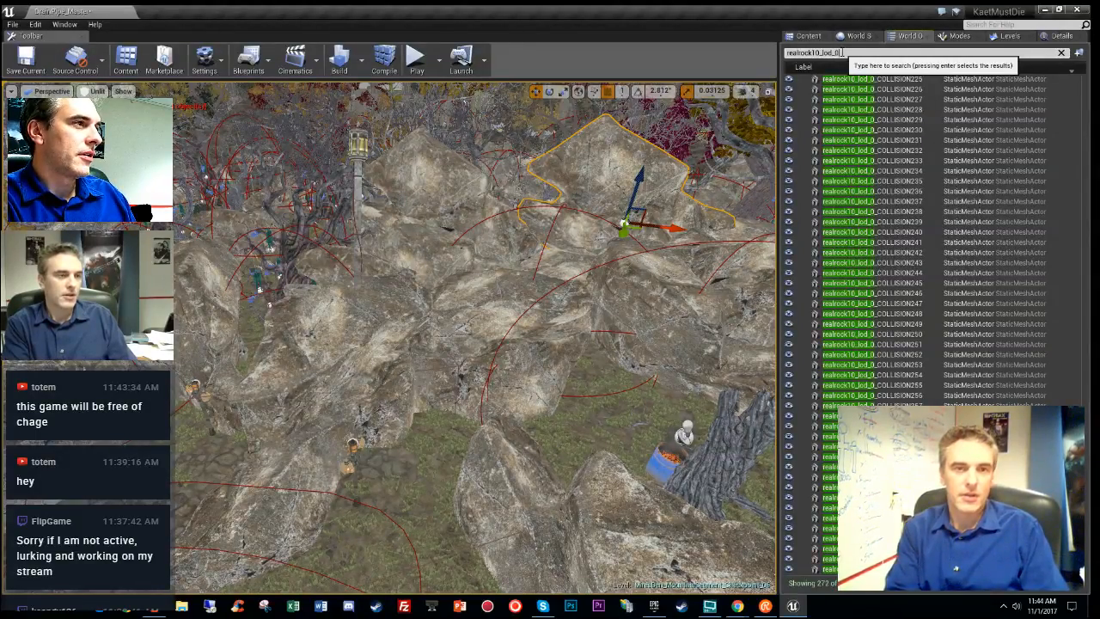
{"action": "right_click_drag", "start_coordinate": [593, 258], "coordinate": [421, 327]}
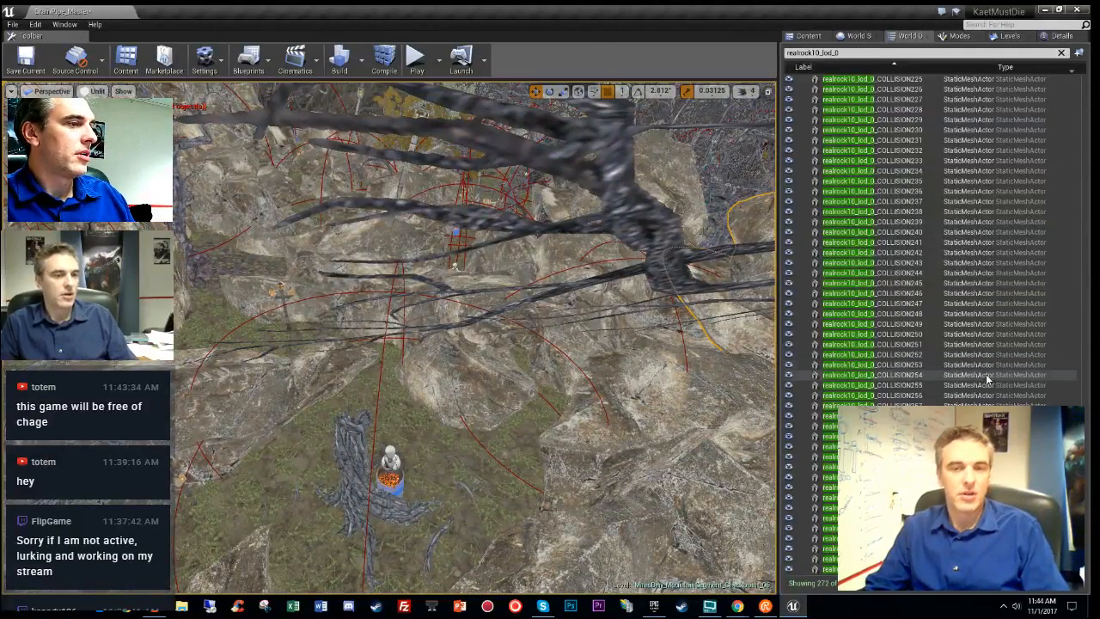
{"action": "scroll", "coordinate": [966, 378], "scroll_direction": "up", "scroll_amount": 5}
{"action": "left_click", "coordinate": [849, 52]}
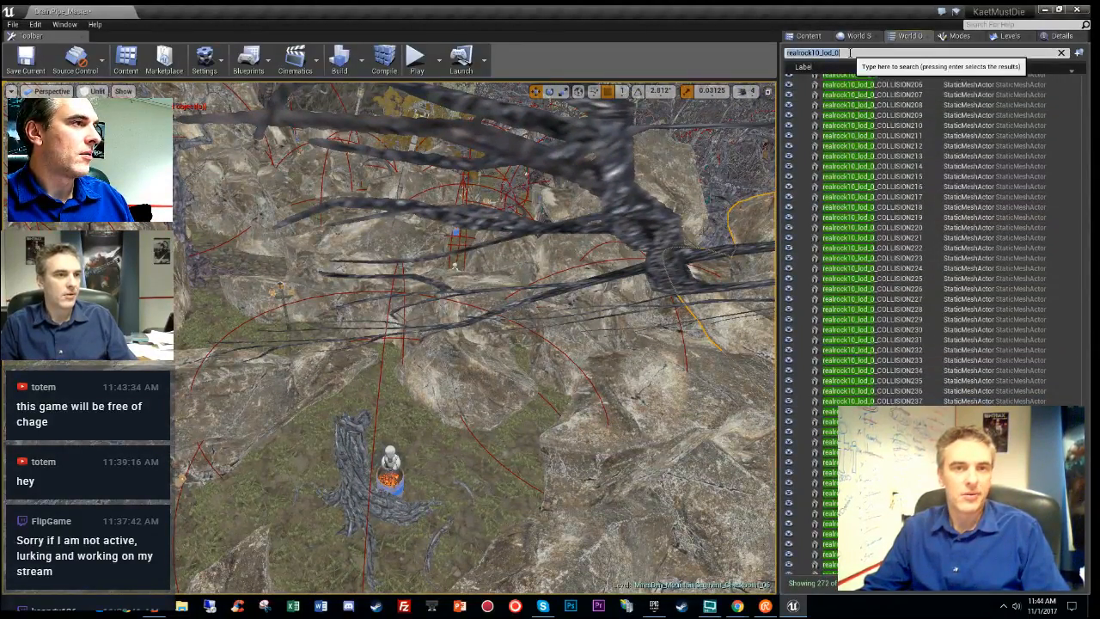
{"action": "left_click", "coordinate": [851, 52]}
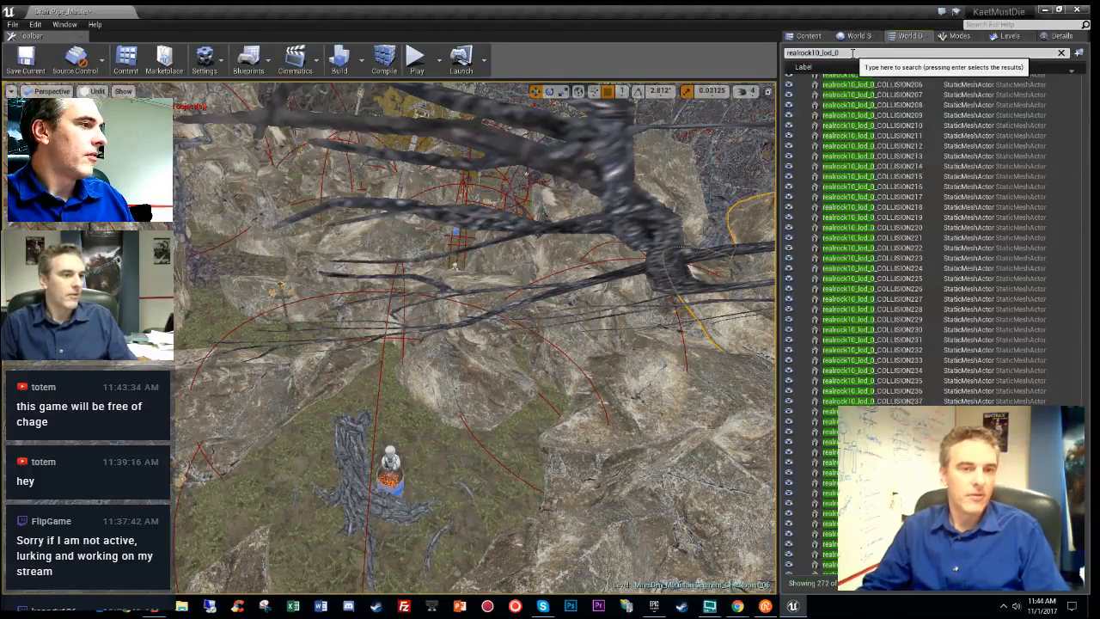
{"action": "key", "text": "Return"}
- Frame the selected realrock10_lod_0 rocks and fly over them to inspect
{"action": "key", "text": "f"}
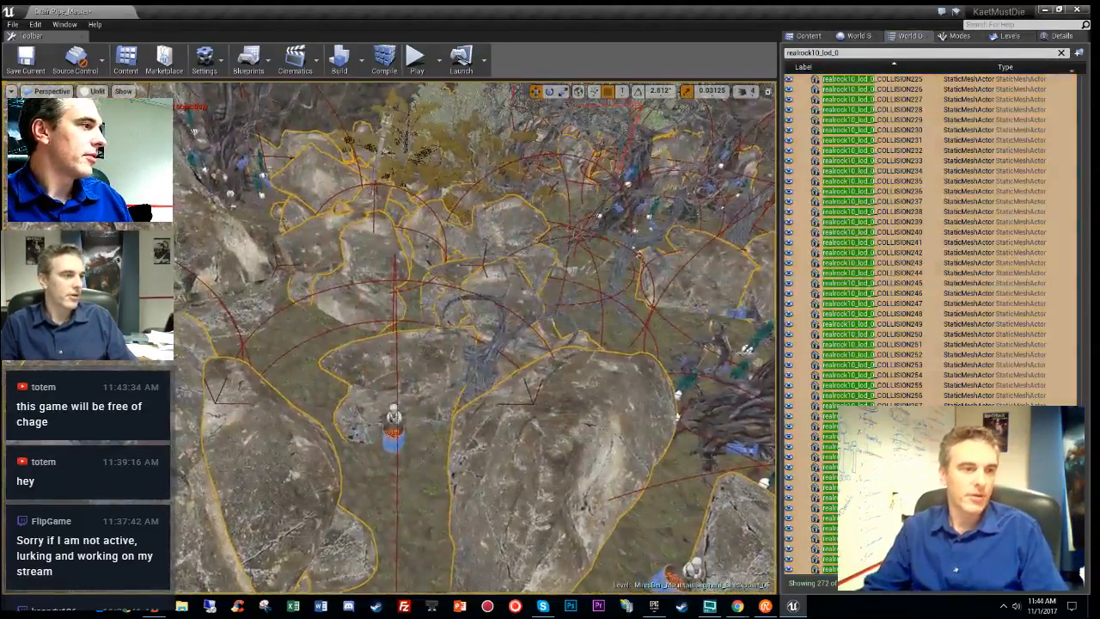
{"action": "right_click_drag", "start_coordinate": [477, 335], "coordinate": [473, 305]}
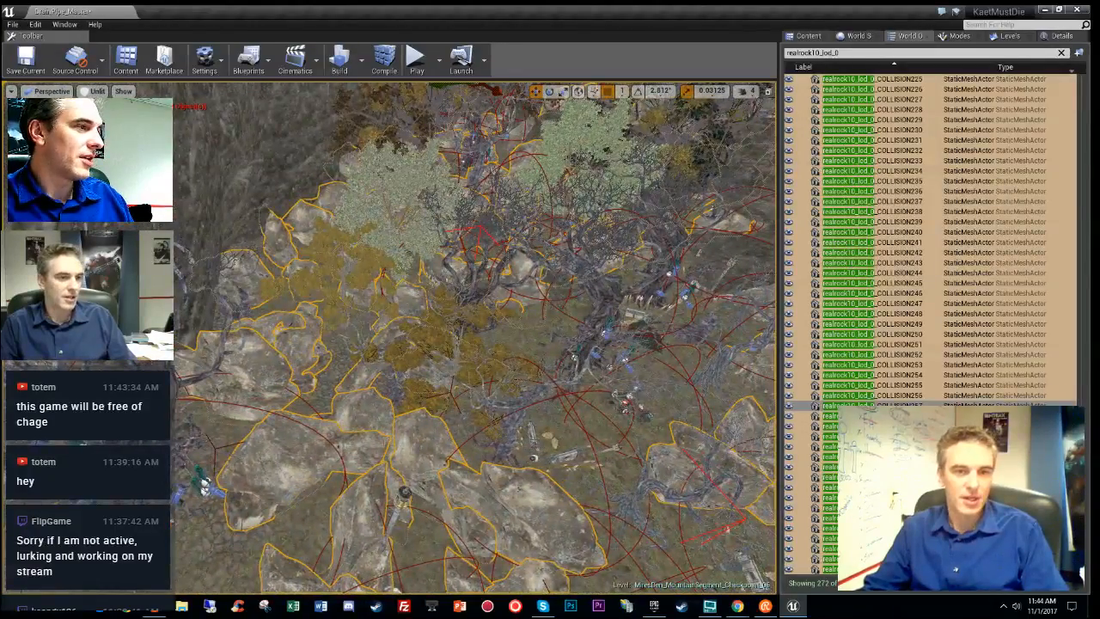
{"action": "scroll", "coordinate": [860, 404], "scroll_direction": "up", "scroll_amount": 7}
{"action": "scroll", "coordinate": [945, 258], "scroll_direction": "up", "scroll_amount": 20}
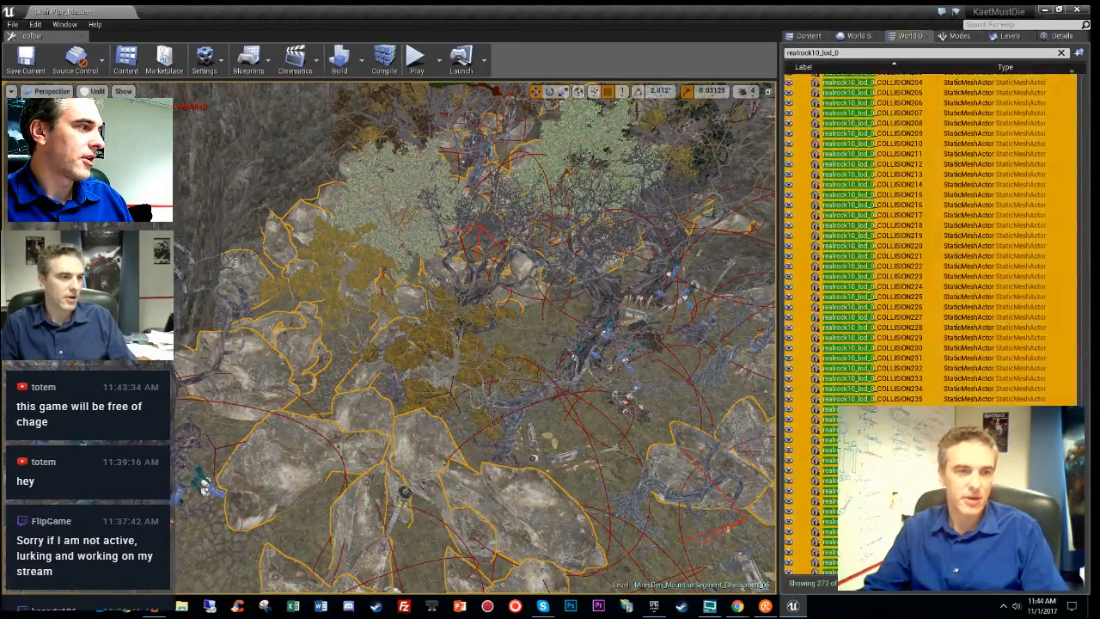
{"action": "scroll", "coordinate": [1049, 164], "scroll_direction": "down", "scroll_amount": 13}
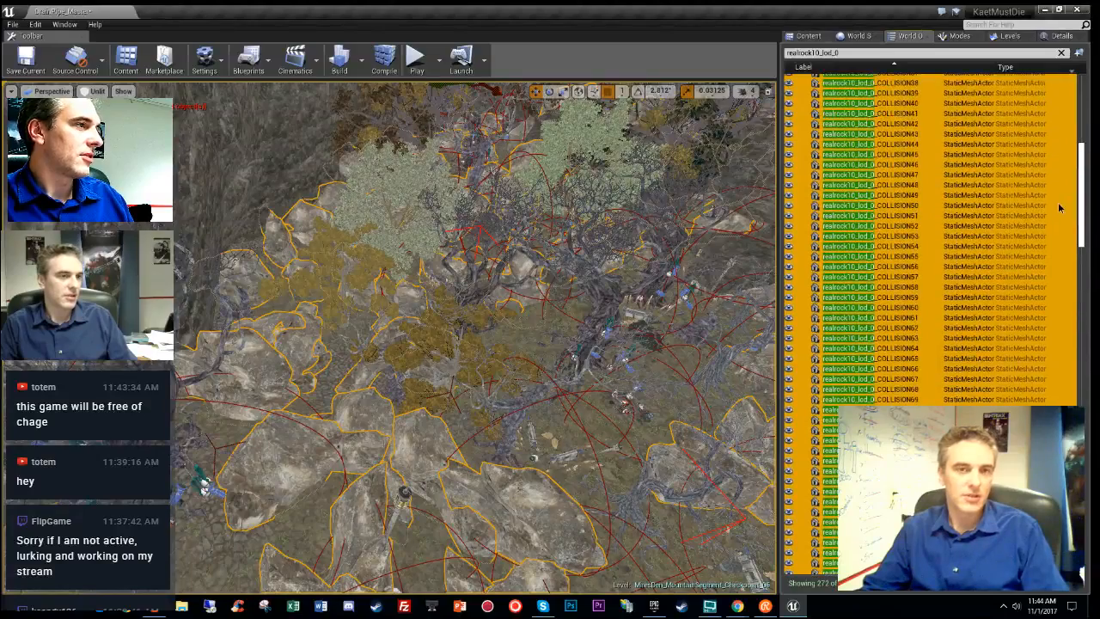
{"action": "scroll", "coordinate": [1058, 215], "scroll_direction": "down", "scroll_amount": 20}
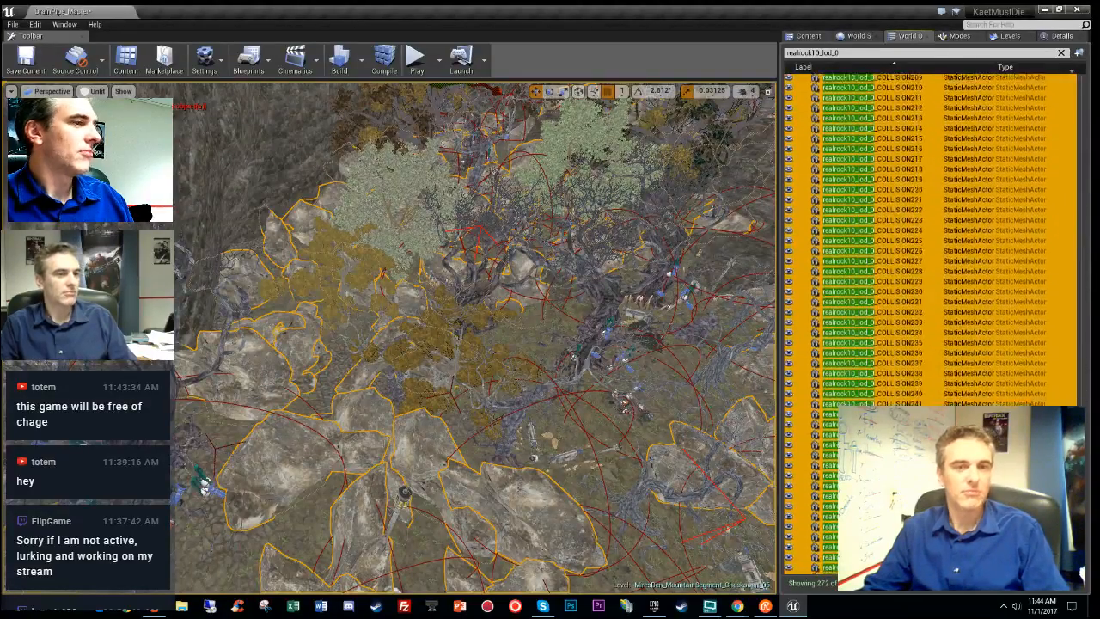
{"action": "scroll", "coordinate": [945, 241], "scroll_direction": "down", "scroll_amount": 1}
{"action": "right_click_drag", "start_coordinate": [439, 414], "coordinate": [581, 346]}
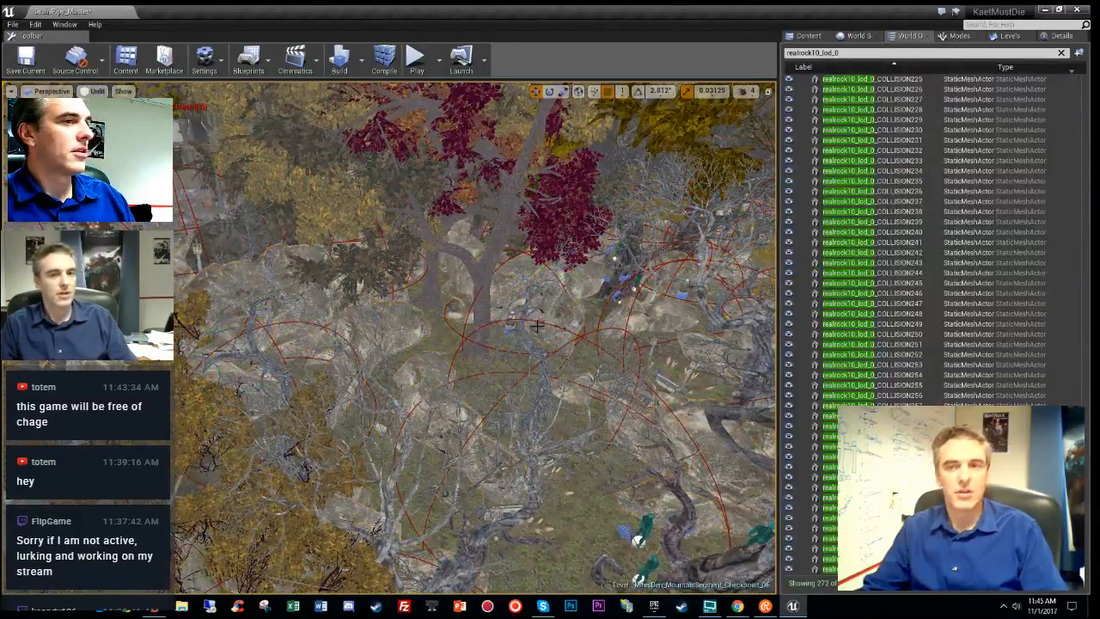
- Fly over to the village shacks and select the skull-topped Pump_BP pillar
{"action": "right_click_drag", "start_coordinate": [551, 433], "coordinate": [568, 399]}
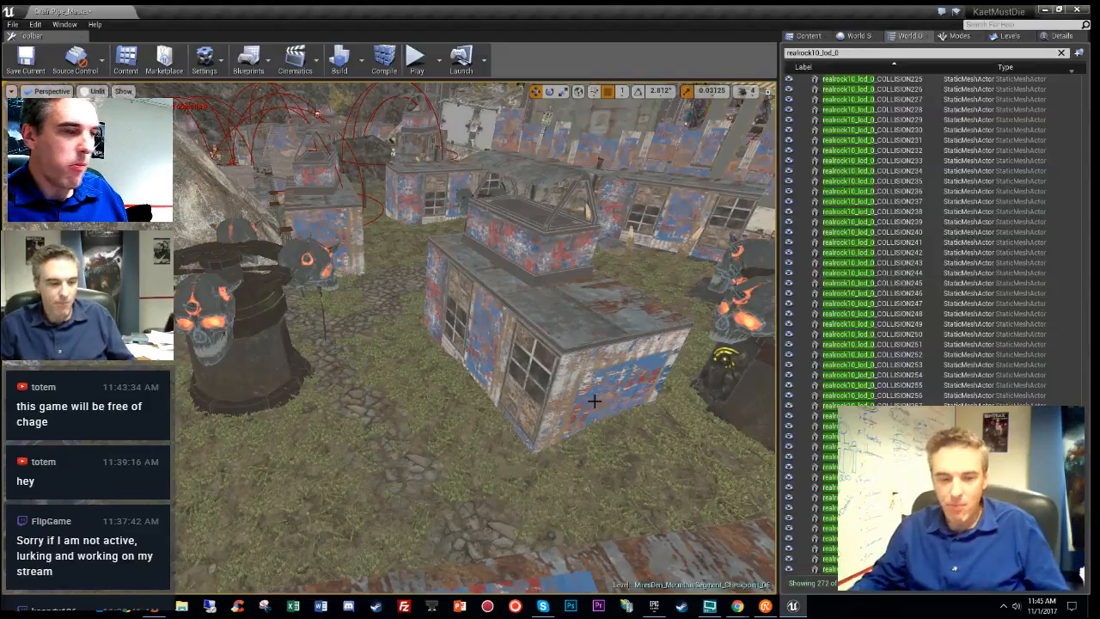
{"action": "right_click_drag", "start_coordinate": [474, 335], "coordinate": [275, 339]}
{"action": "left_click", "coordinate": [563, 266]}
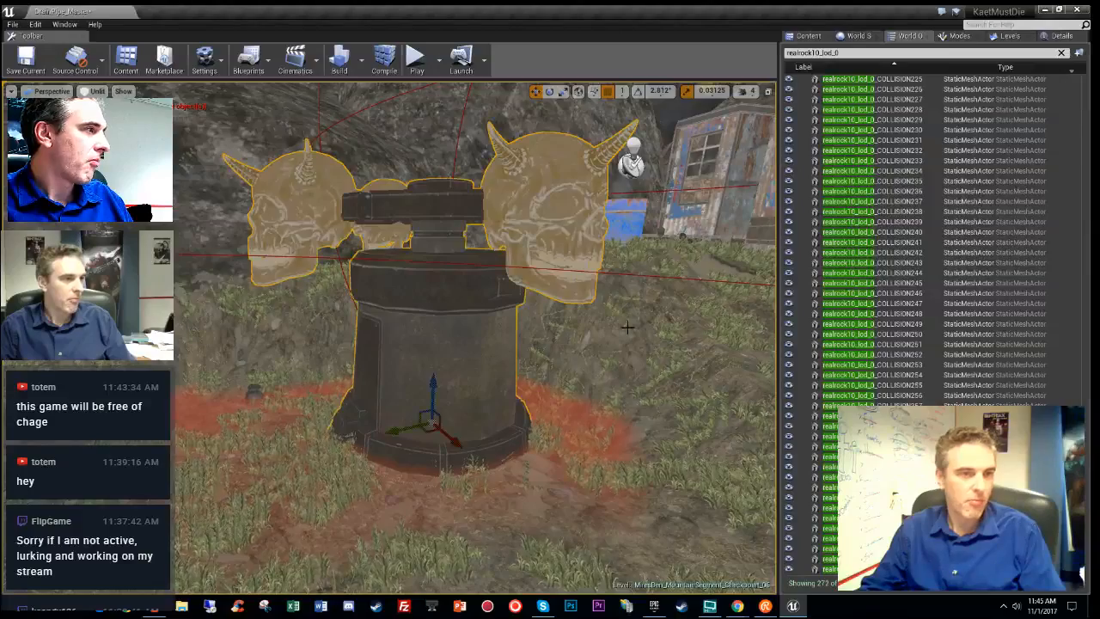
- Show Pump_BP's details and fly from the pump in among the shacks
{"action": "left_click", "coordinate": [1060, 35]}
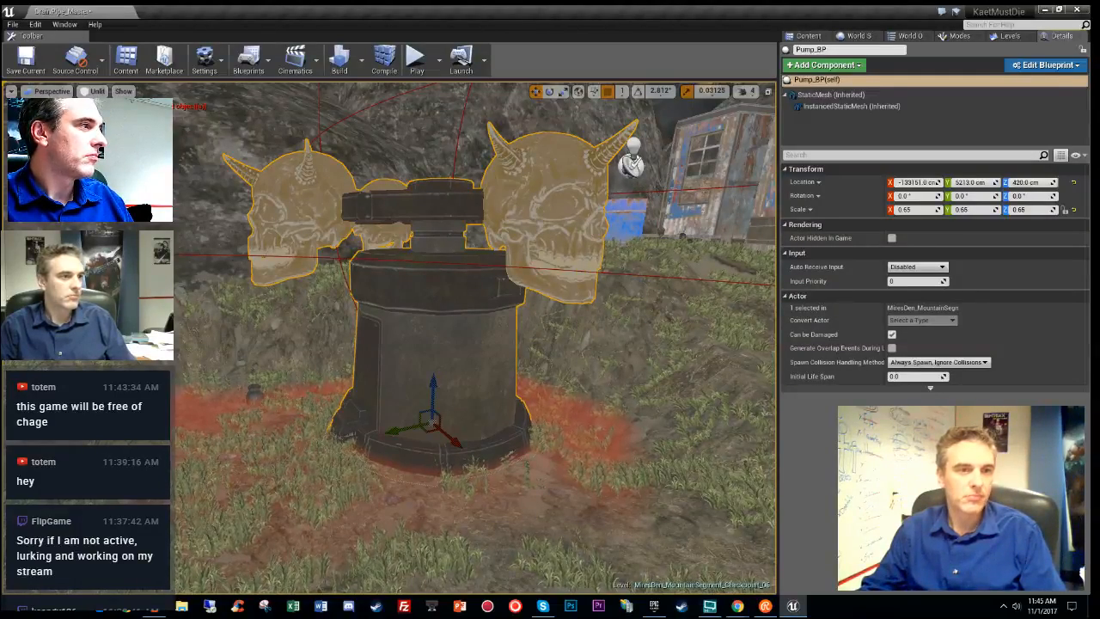
{"action": "right_click_drag", "start_coordinate": [541, 438], "coordinate": [578, 385]}
{"action": "key", "text": "s"}
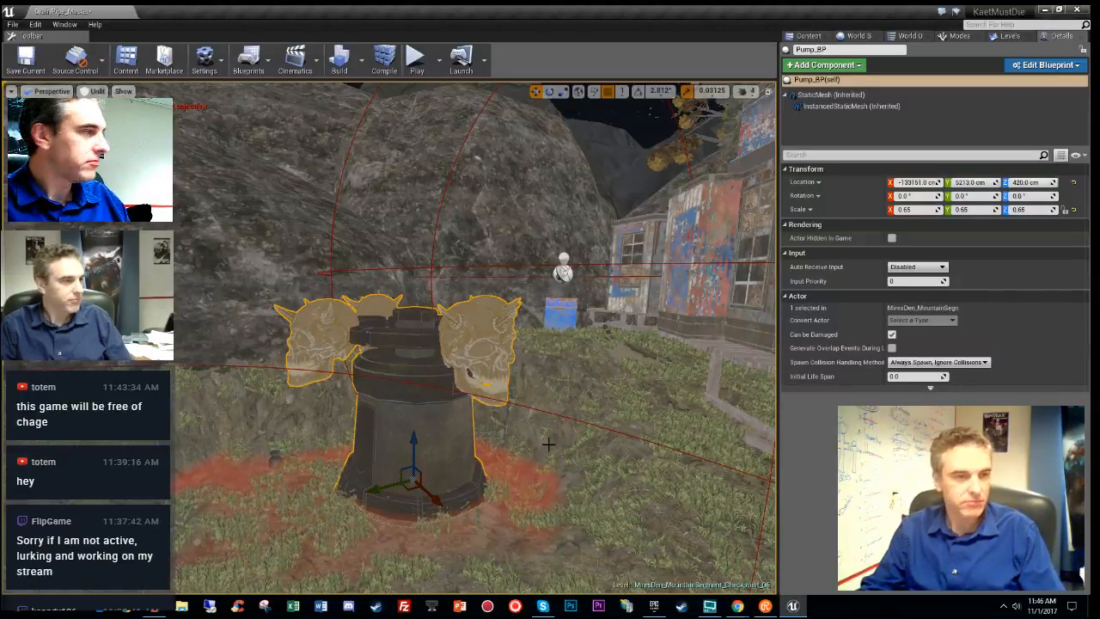
{"action": "right_click_drag", "start_coordinate": [470, 373], "coordinate": [318, 359]}
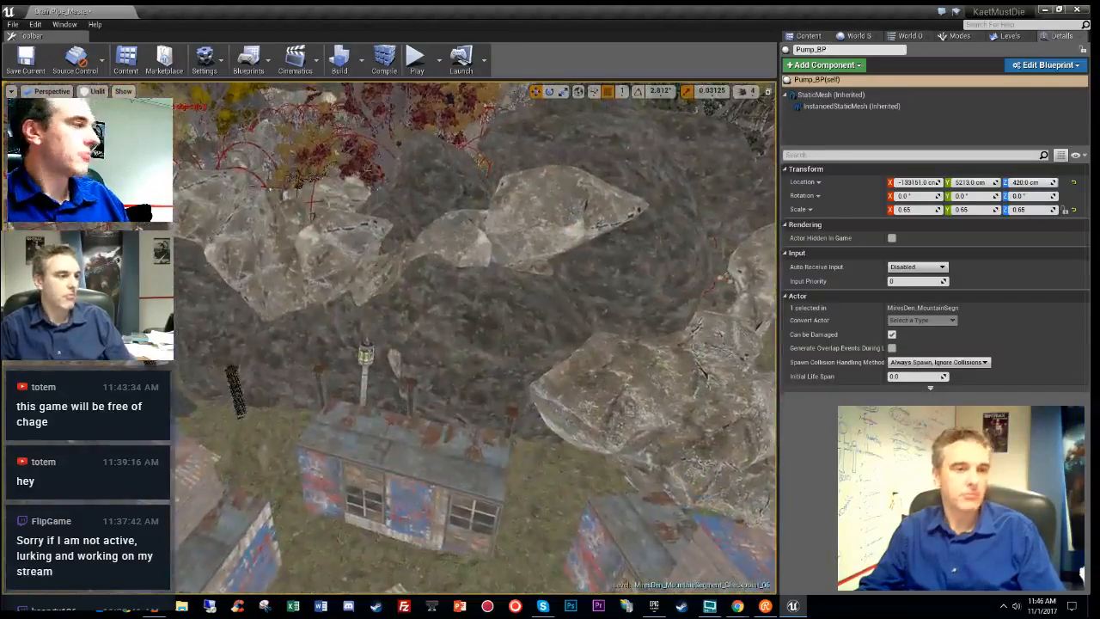
{"action": "right_click_drag", "start_coordinate": [387, 344], "coordinate": [327, 341]}
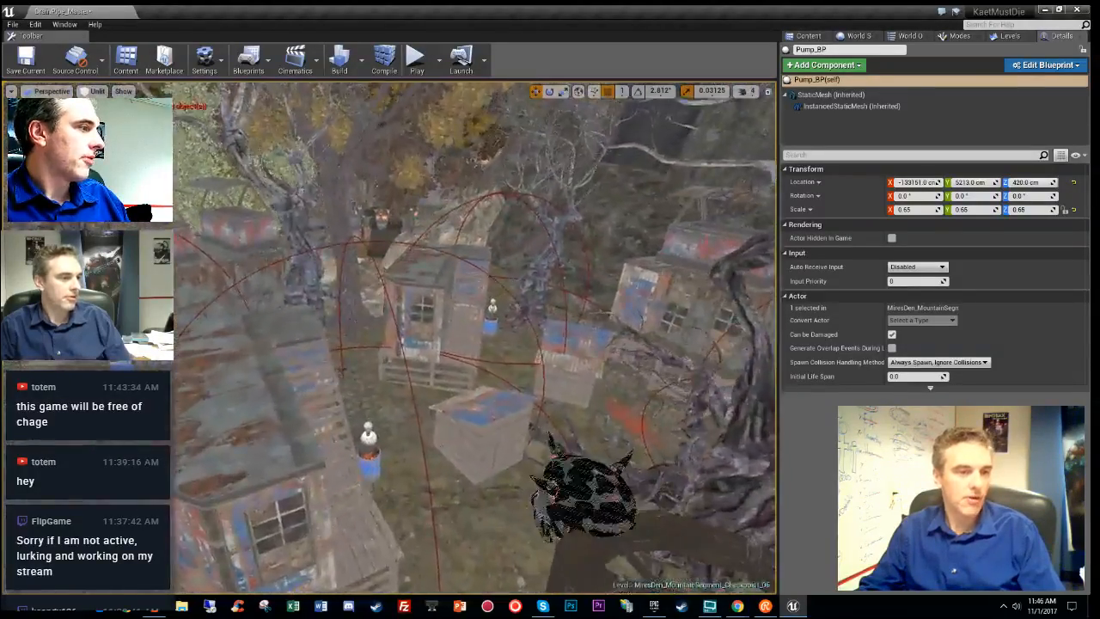
{"action": "mouse_move", "coordinate": [476, 336]}
{"action": "right_mouse_down"}
{"action": "mouse_move", "coordinate": [525, 378]}
{"action": "mouse_move", "coordinate": [512, 364]}
{"action": "mouse_move", "coordinate": [505, 378]}
{"action": "right_mouse_up"}
{"action": "key", "text": "w"}
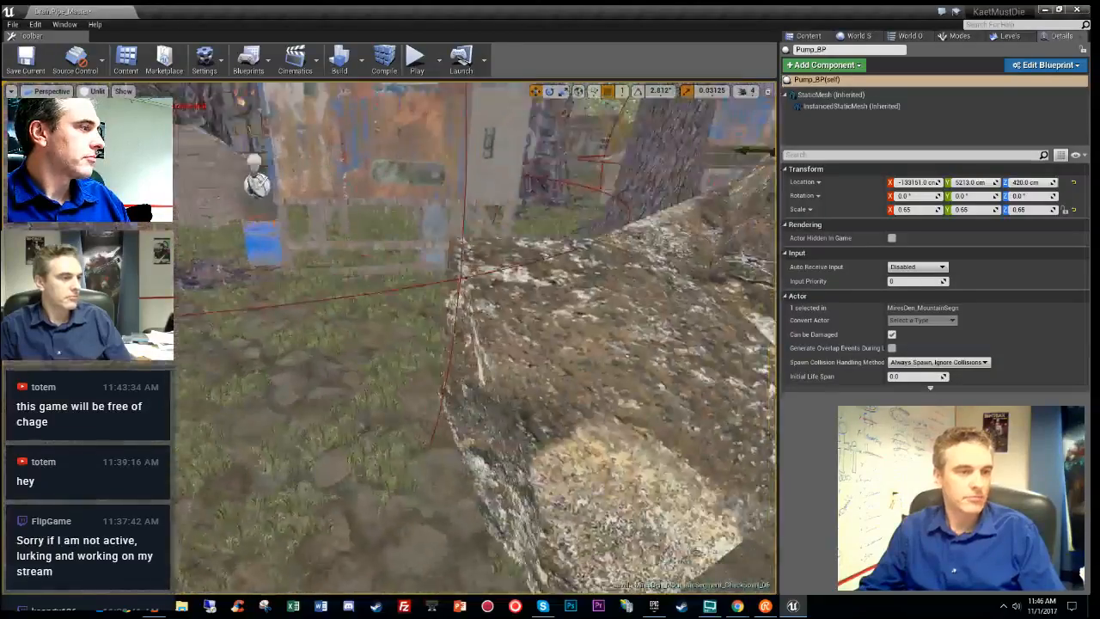
- Toggle between Lit and Unlit views, ending in the Stationary Light Overlap view
{"action": "key", "text": "alt+4"}
{"action": "key", "text": "alt+3"}
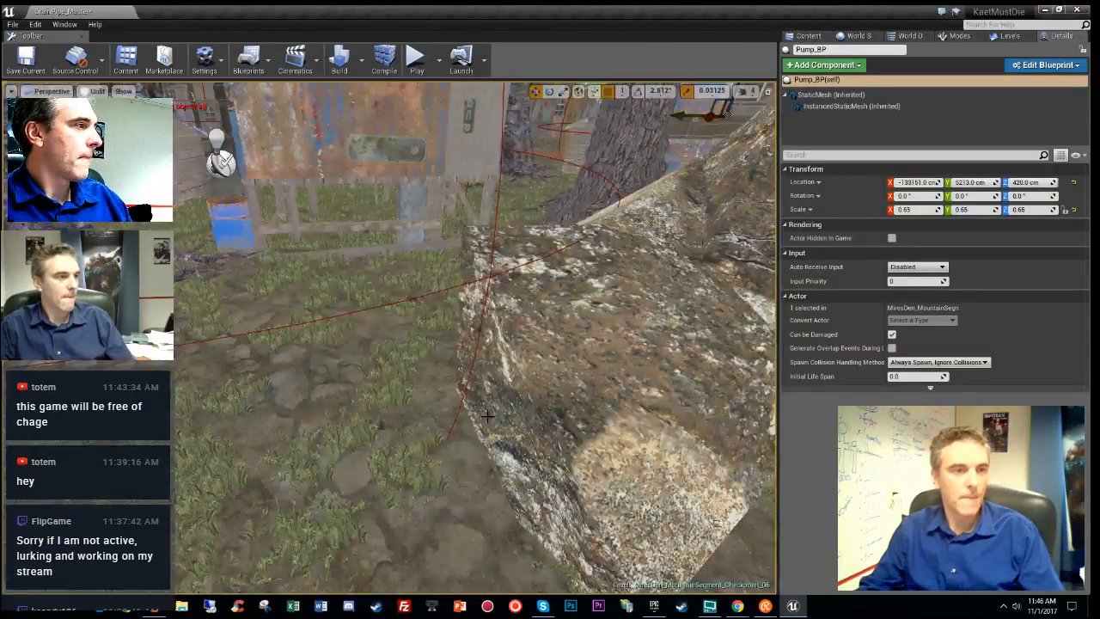
{"action": "right_click_drag", "start_coordinate": [481, 410], "coordinate": [515, 369]}
{"action": "key", "text": "w"}
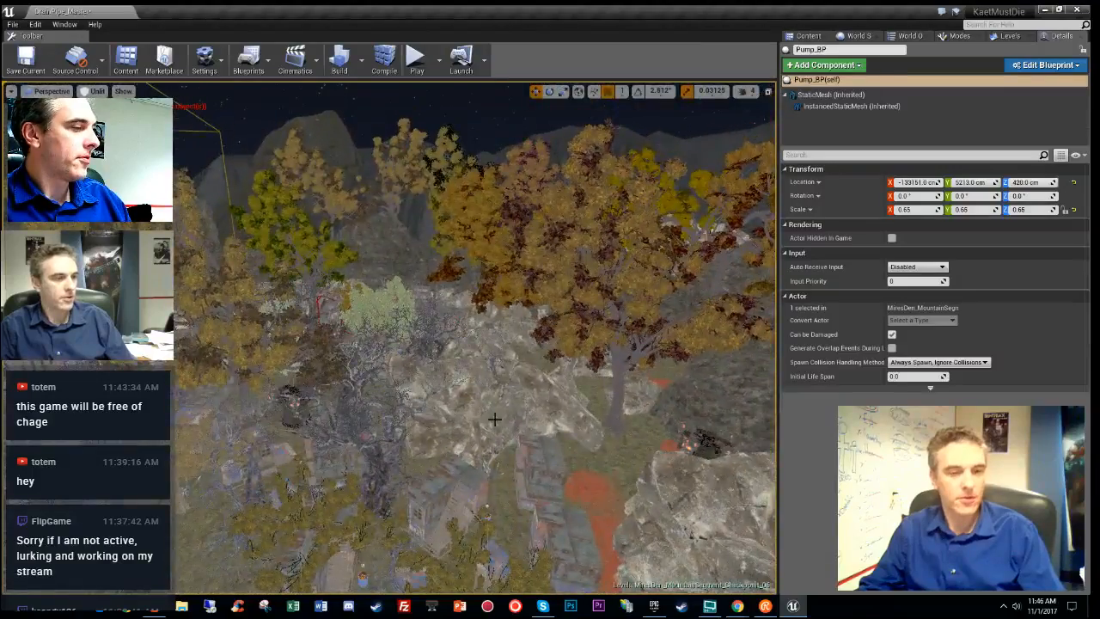
{"action": "key", "text": "alt+9"}
{"action": "key", "text": "alt+3"}
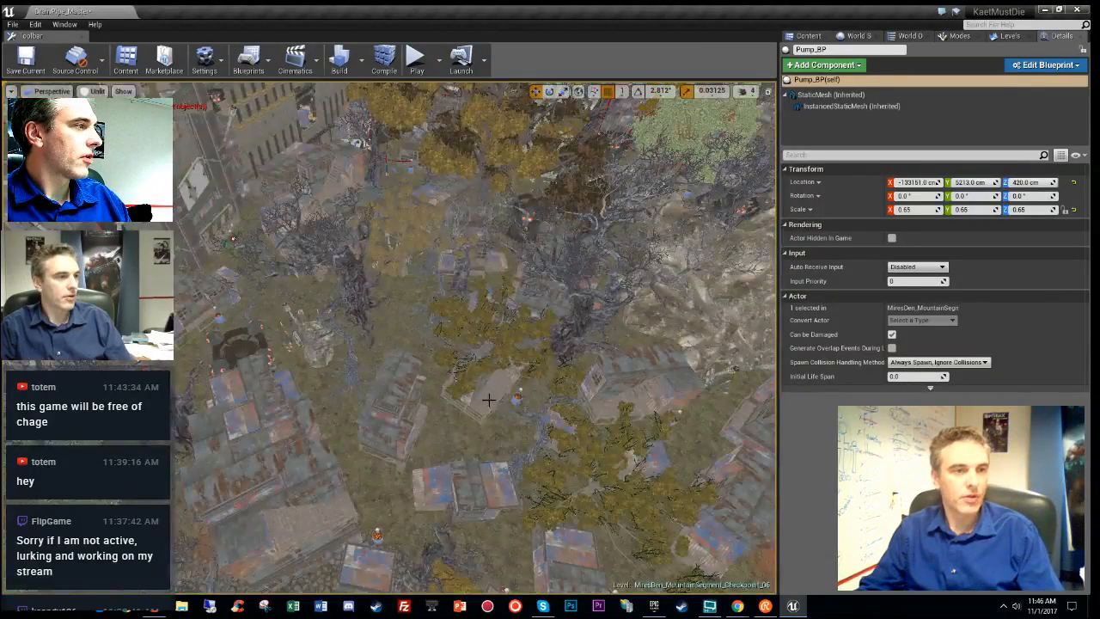
{"action": "key", "text": "alt+9"}
- Switch to Lit view, find the stray point light among the fire barrels, and delete it
{"action": "left_click", "coordinate": [1012, 36]}
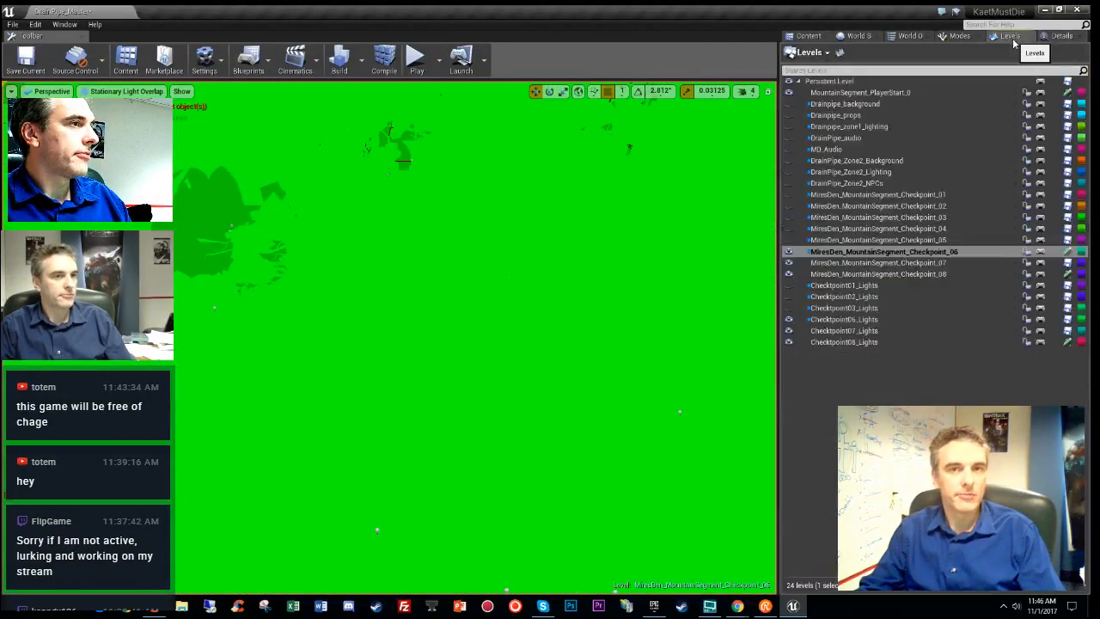
{"action": "key", "text": "alt+3"}
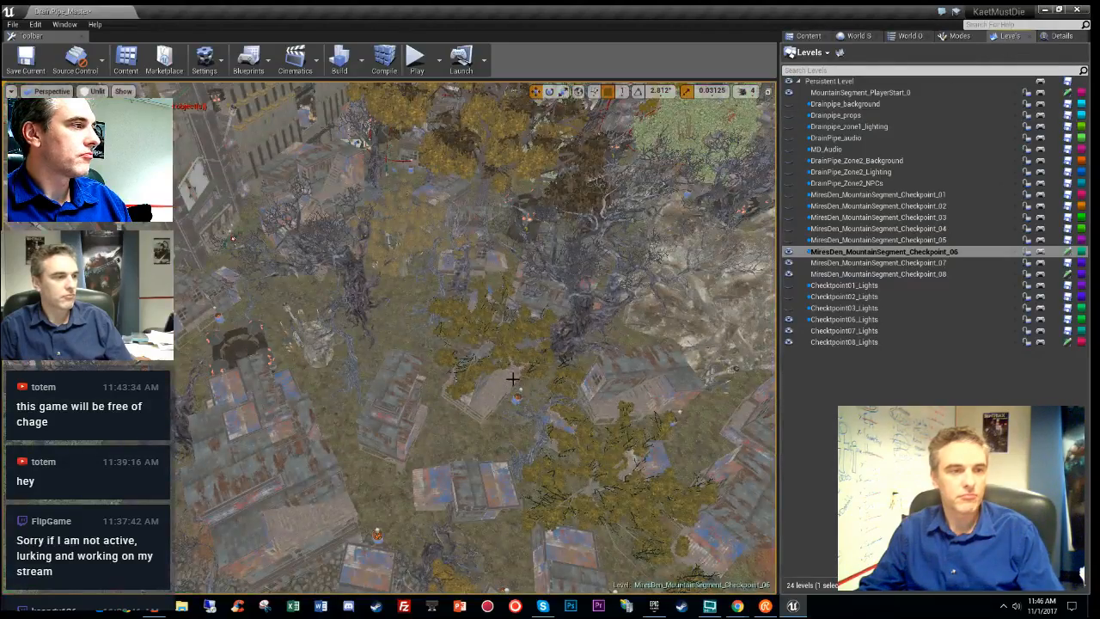
{"action": "key", "text": "alt+4"}
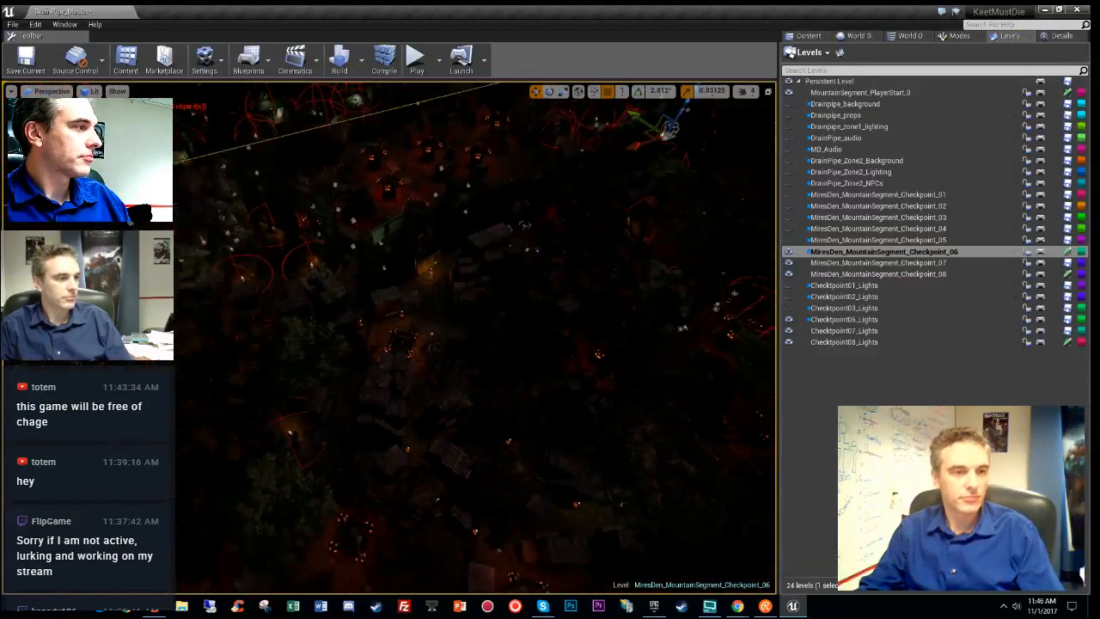
{"action": "right_click_drag", "start_coordinate": [474, 336], "coordinate": [672, 441]}
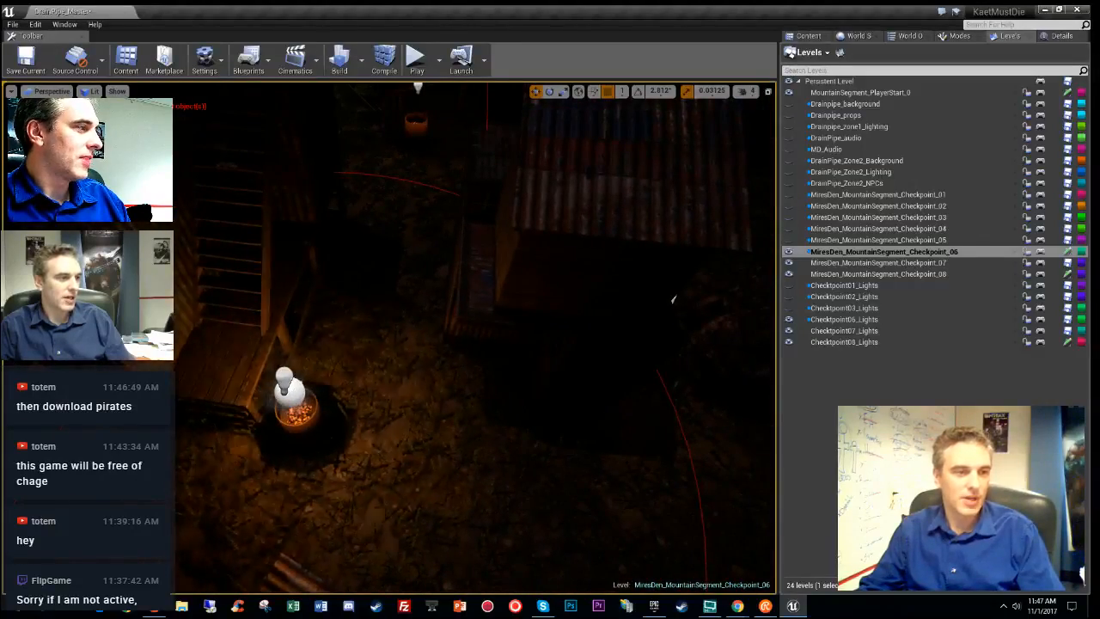
{"action": "left_click", "coordinate": [290, 391]}
{"action": "right_click_drag", "start_coordinate": [290, 391], "coordinate": [293, 409]}
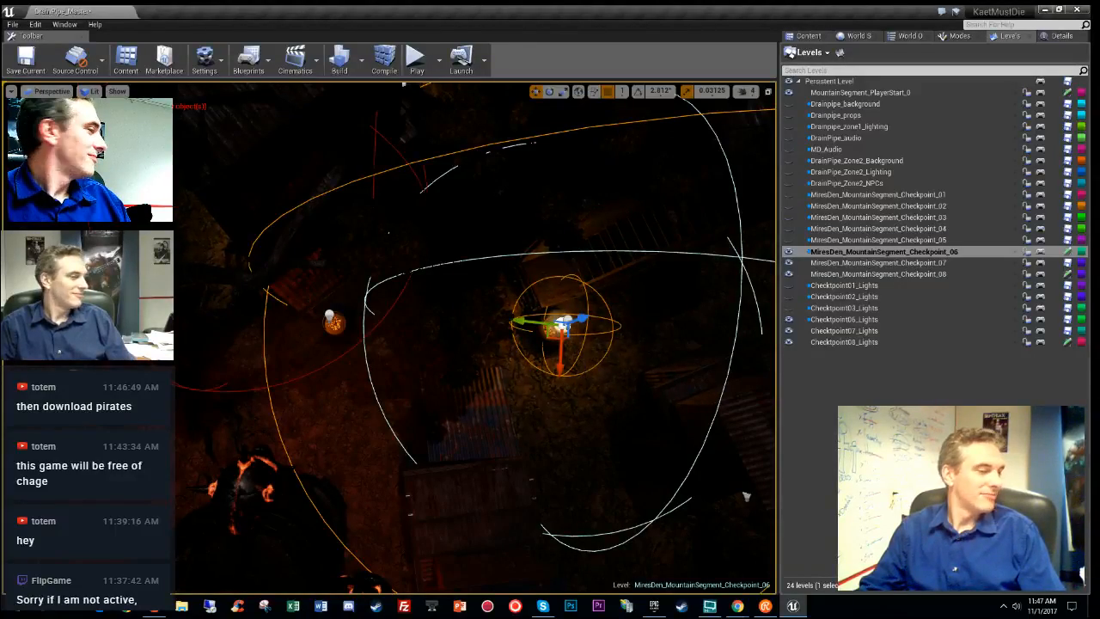
{"action": "right_click_drag", "start_coordinate": [293, 409], "coordinate": [320, 404]}
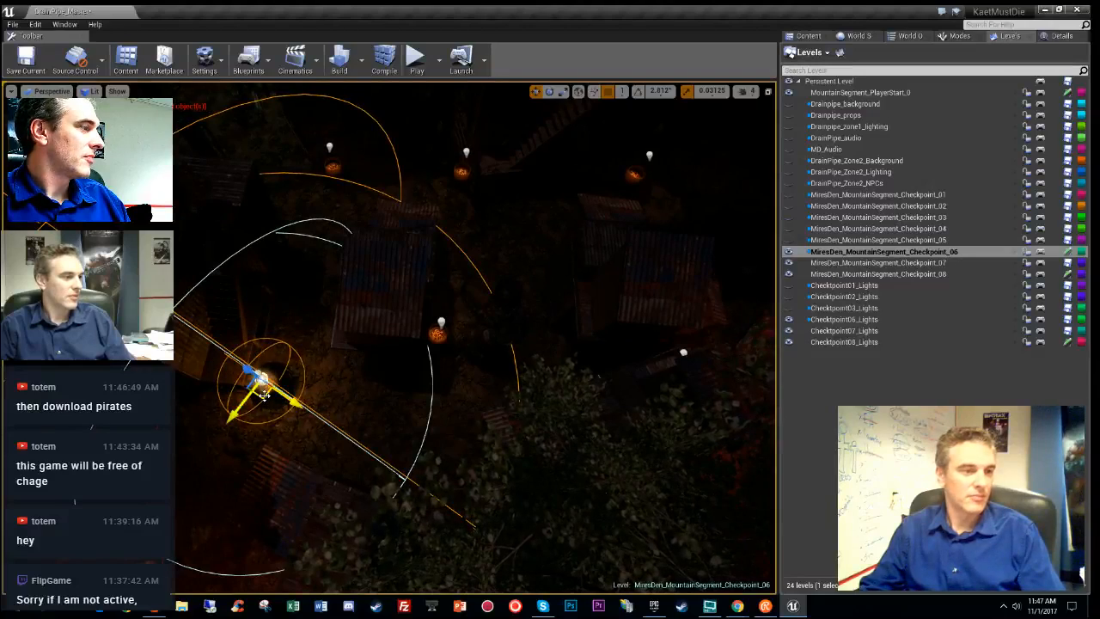
{"action": "left_click_drag", "start_coordinate": [265, 396], "coordinate": [342, 269]}
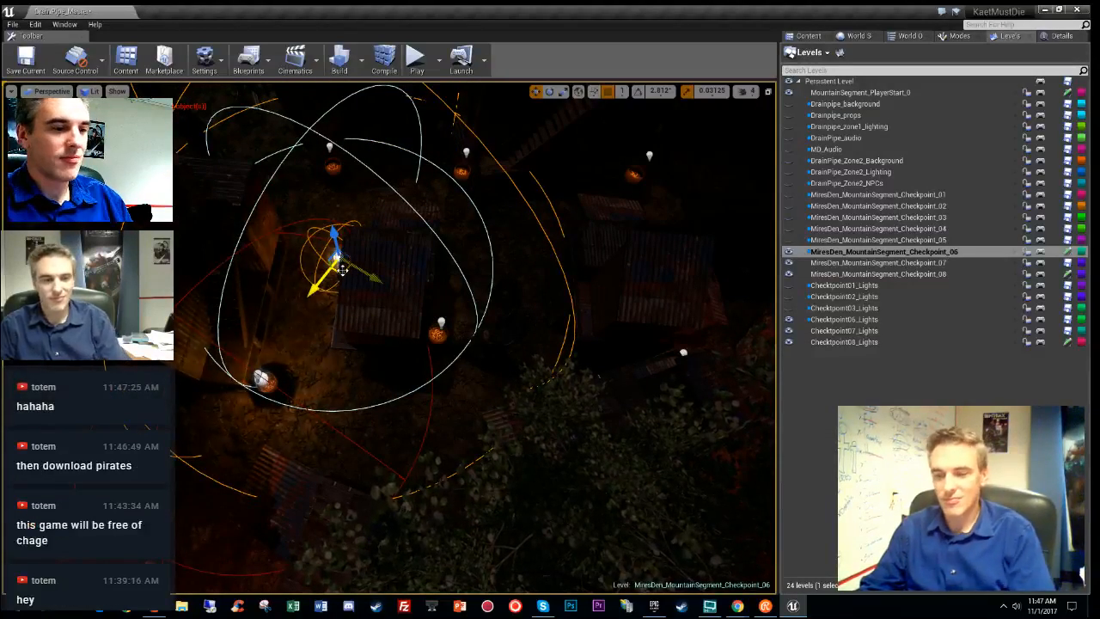
{"action": "key", "text": "Delete"}
- Make Checkpoint08_Lights the current level and frame the centre fire-barrel light
{"action": "double_click", "coordinate": [845, 343]}
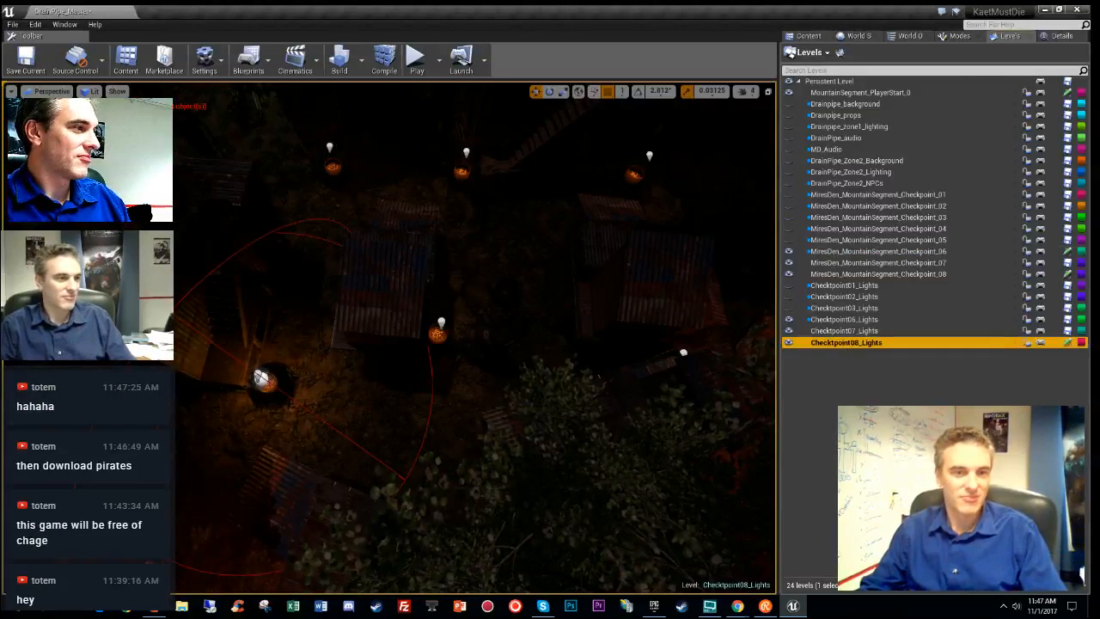
{"action": "right_click_drag", "start_coordinate": [516, 343], "coordinate": [490, 313]}
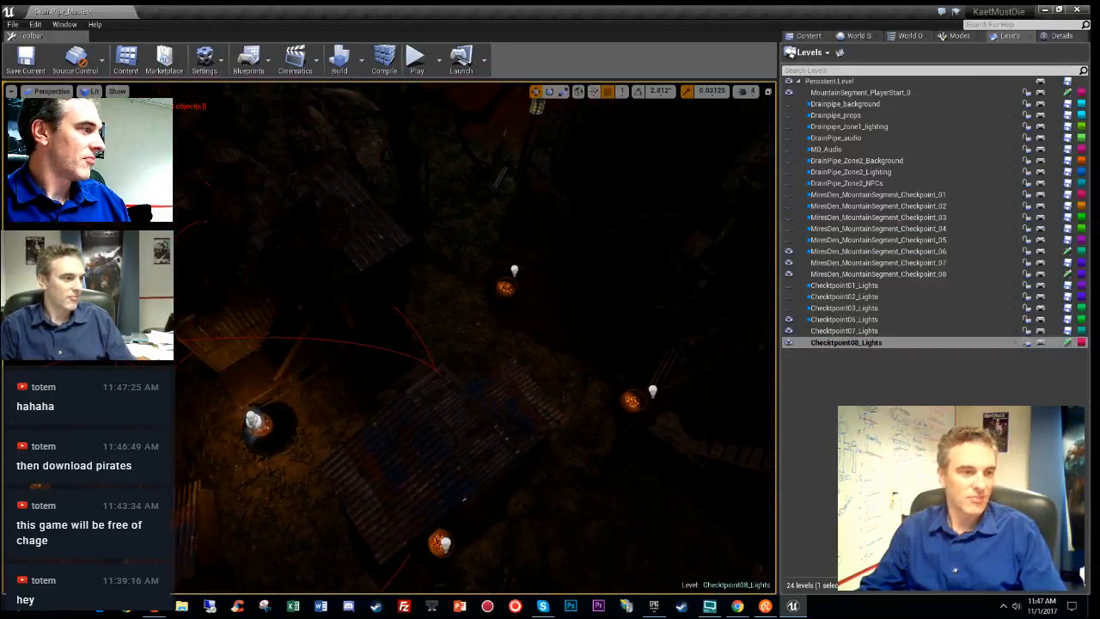
{"action": "left_click", "coordinate": [254, 420]}
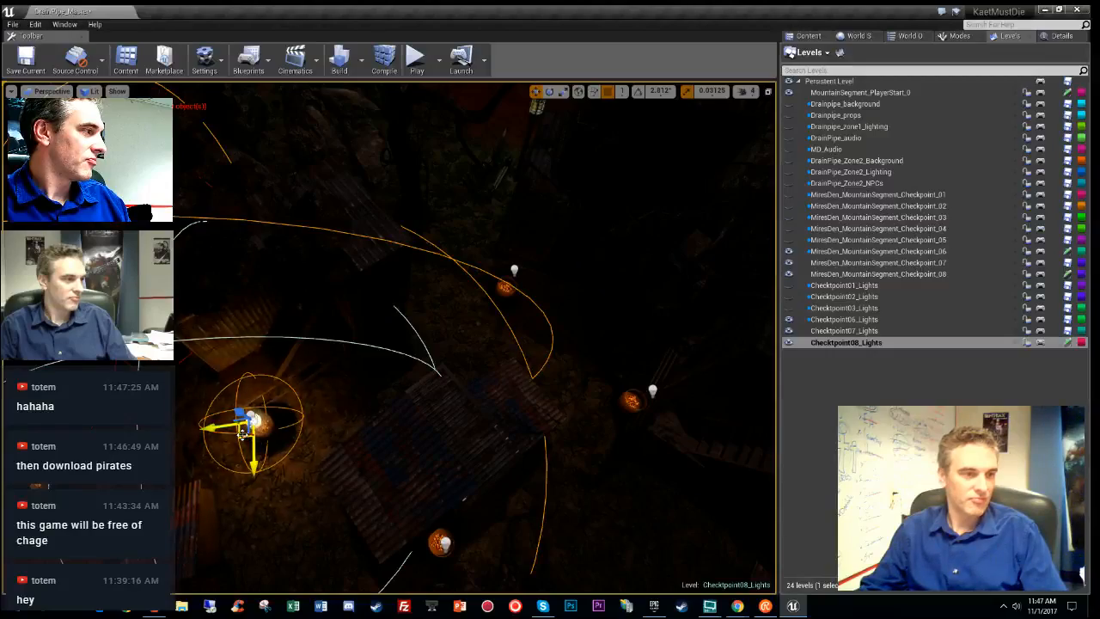
{"action": "left_click", "coordinate": [505, 286]}
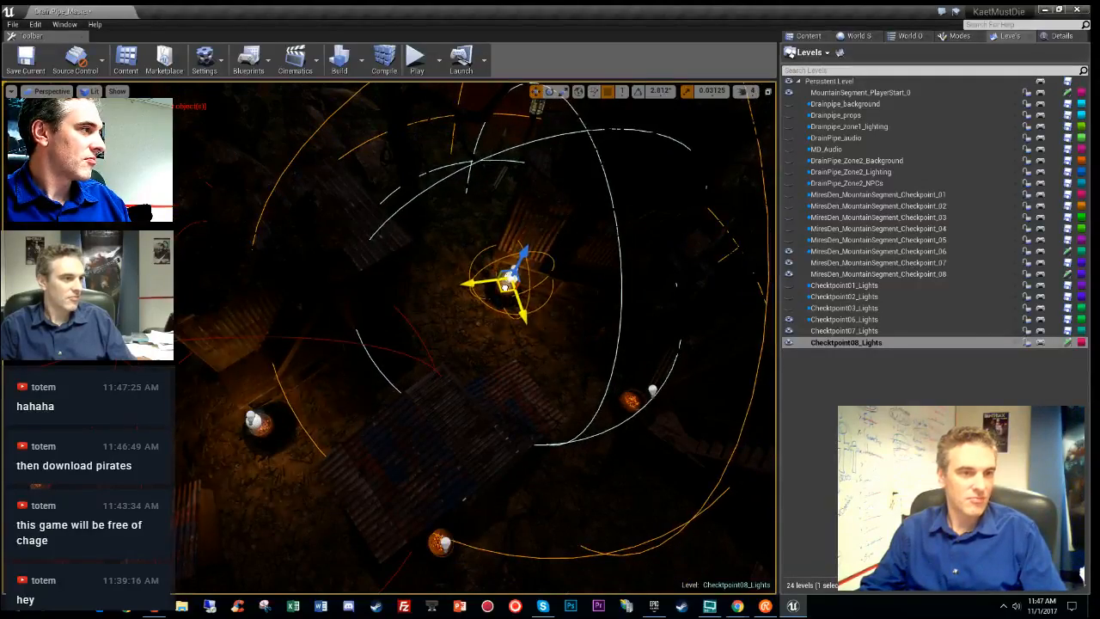
{"action": "key", "text": "f"}
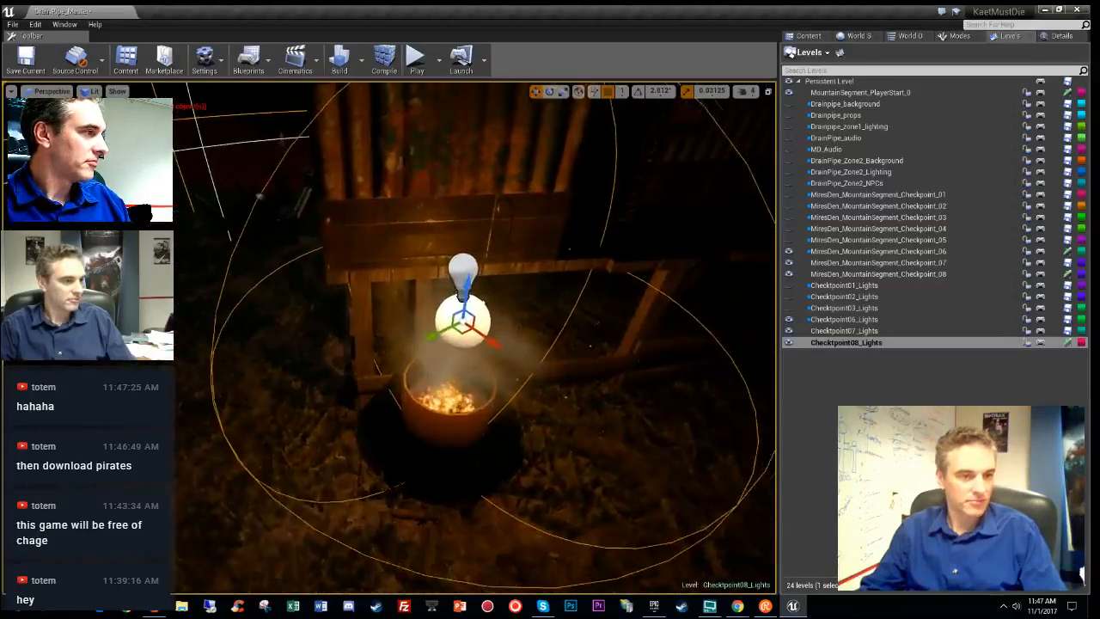
- Inspect the light over its fire barrel close up in the Unlit view
{"action": "key", "text": "w"}
{"action": "right_click_drag", "start_coordinate": [505, 286], "coordinate": [584, 299]}
{"action": "key", "text": "s"}
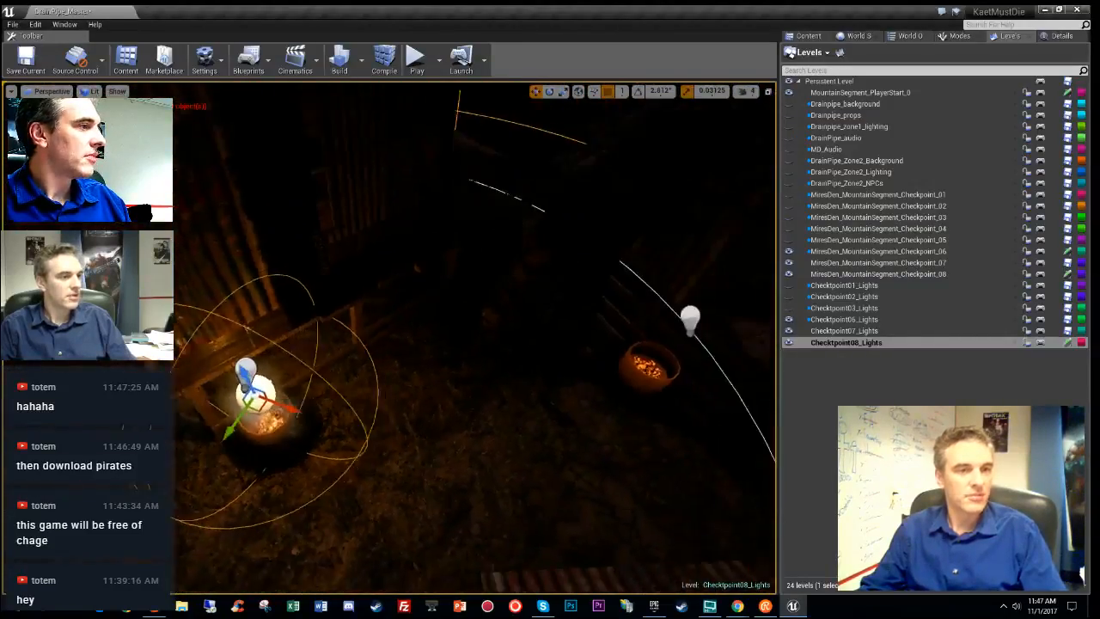
{"action": "right_click_drag", "start_coordinate": [460, 371], "coordinate": [593, 370]}
{"action": "key", "text": "s"}
{"action": "key", "text": "alt+9"}
{"action": "key", "text": "alt+3"}
{"action": "key", "text": "s"}
{"action": "key", "text": "s"}
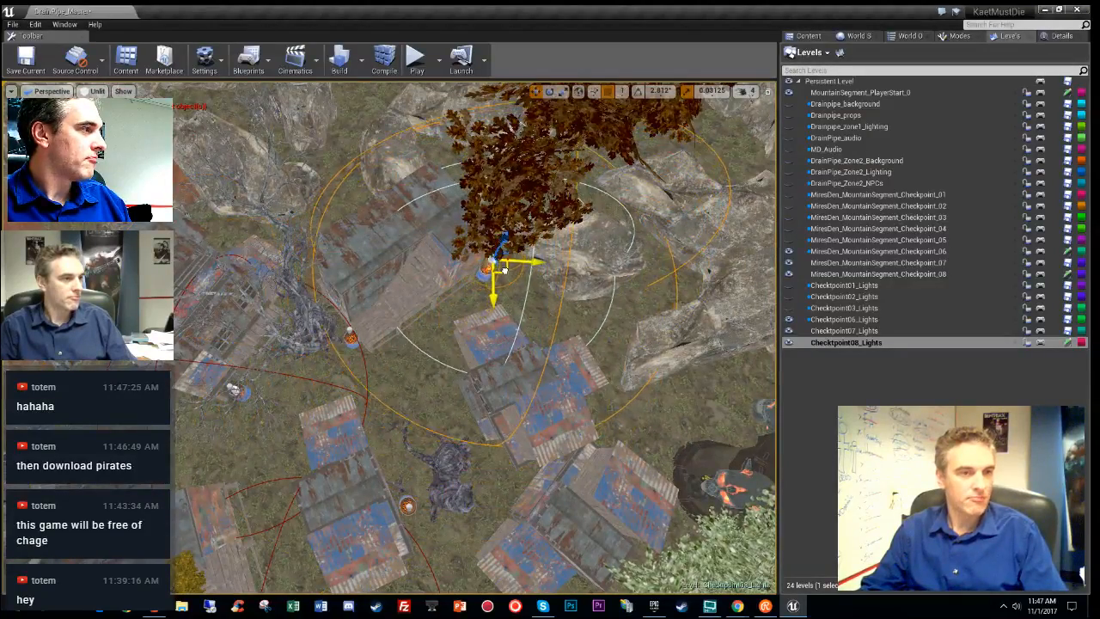
{"action": "right_click_drag", "start_coordinate": [497, 288], "coordinate": [455, 279]}
{"action": "key", "text": "w"}
{"action": "key", "text": "w"}
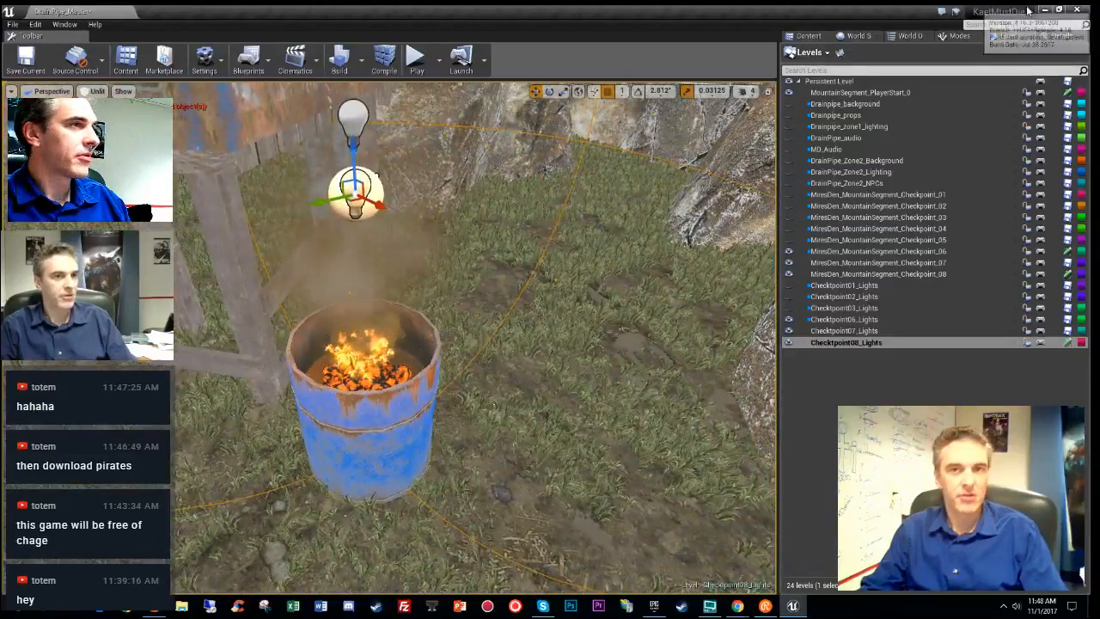
- Change PointLightAreaActor135's Max Time from 420 to 600 in Details, leaving Min Time at 120
{"action": "left_click", "coordinate": [1058, 35]}
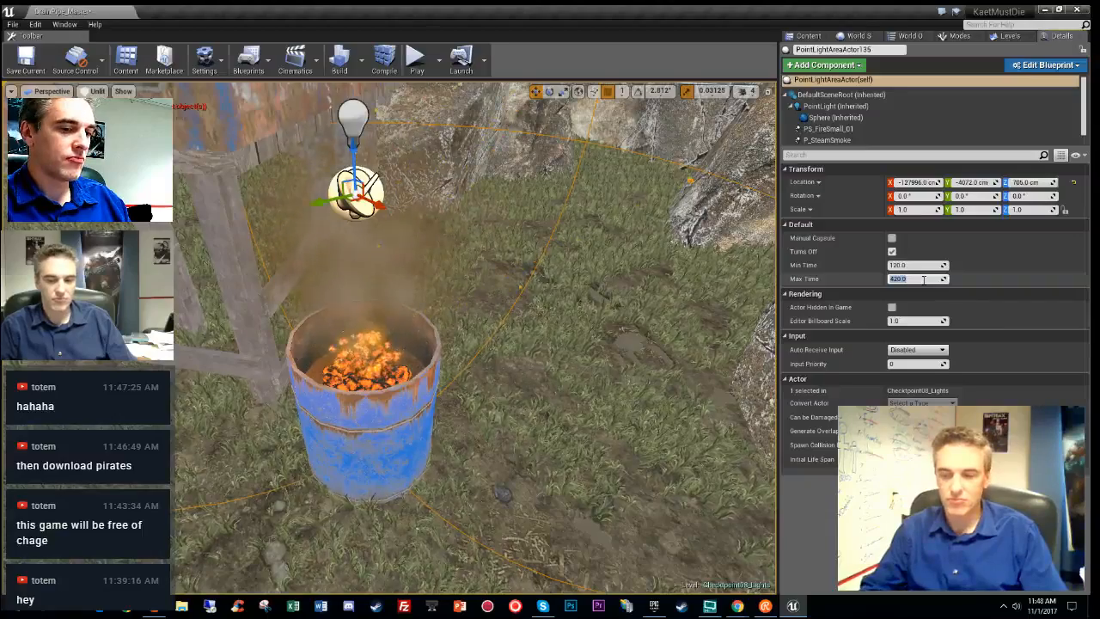
{"action": "type", "text": "600"}
{"action": "key", "text": "Return"}
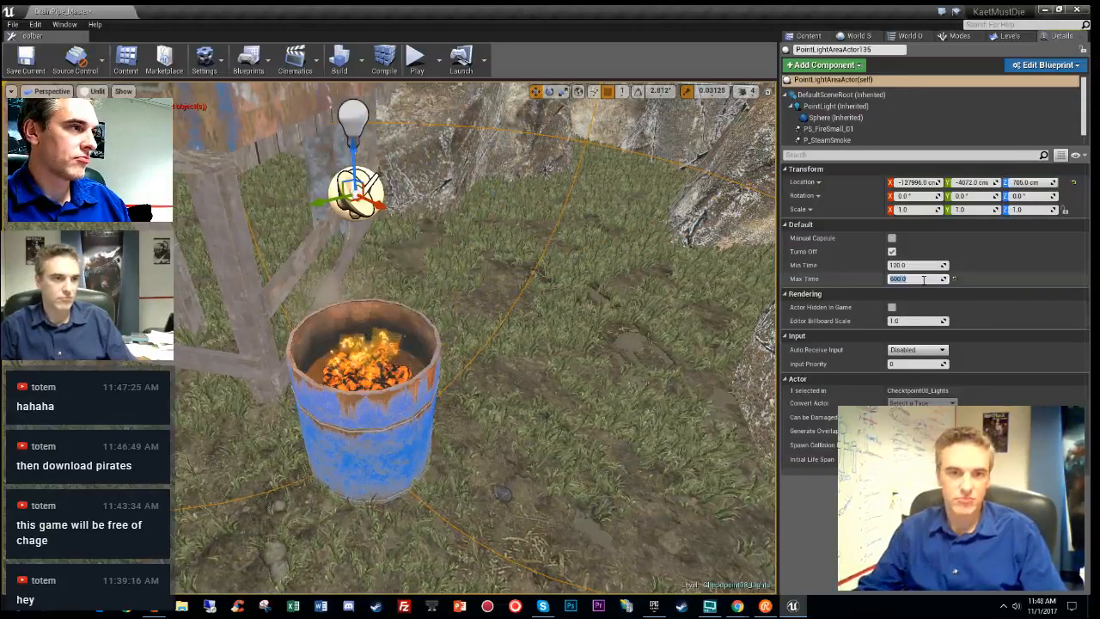
{"action": "left_click", "coordinate": [916, 267]}
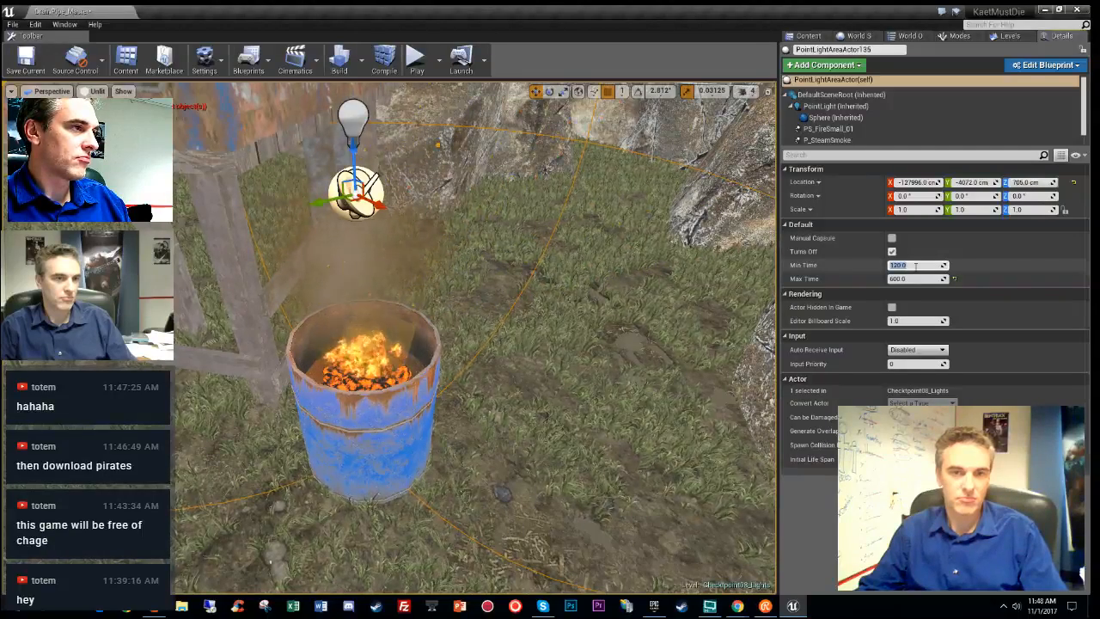
{"action": "right_click_drag", "start_coordinate": [543, 376], "coordinate": [543, 376]}
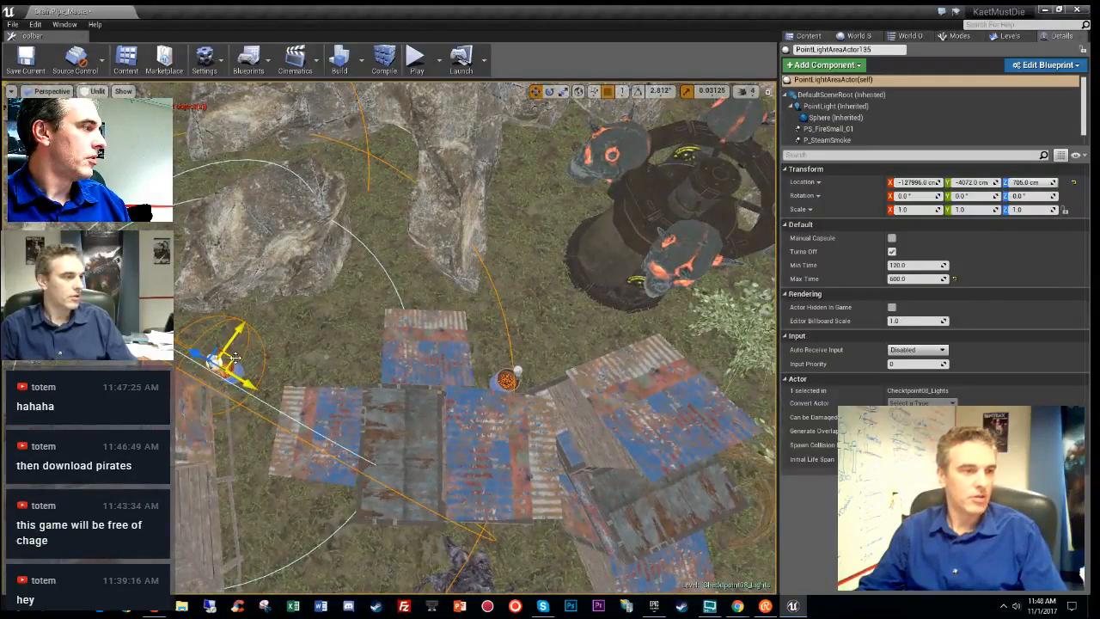
- Move PointLightAreaActor136 down-left onto its rooftop barrel and check it in Unlit view
{"action": "left_click", "coordinate": [468, 320]}
{"action": "left_click_drag", "start_coordinate": [544, 358], "coordinate": [528, 375]}
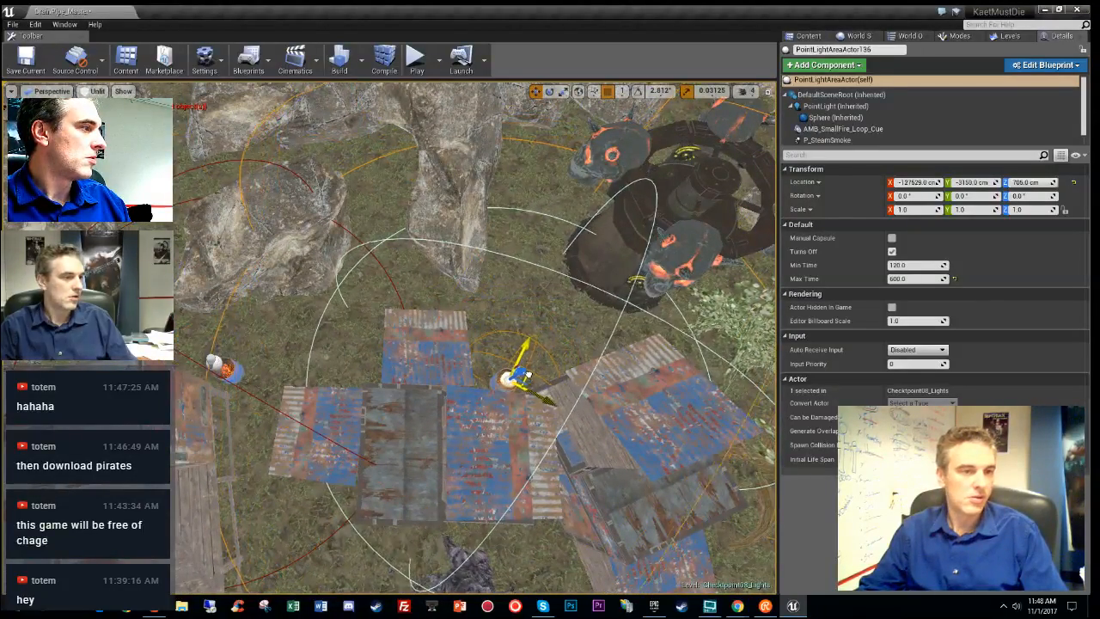
{"action": "key", "text": "f"}
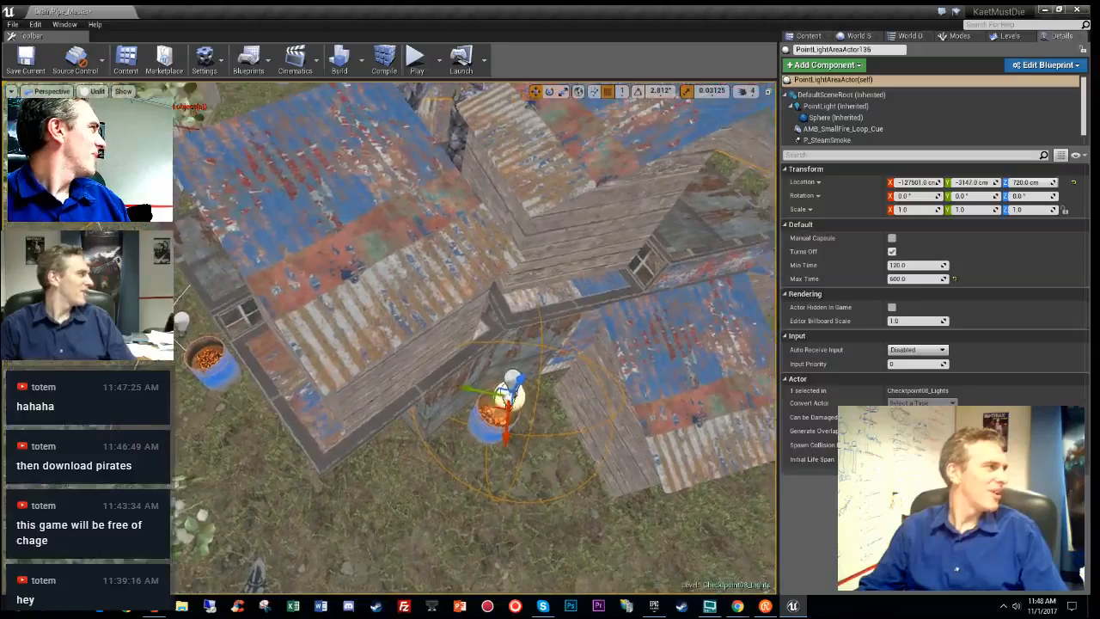
{"action": "right_click_drag", "start_coordinate": [475, 344], "coordinate": [480, 335]}
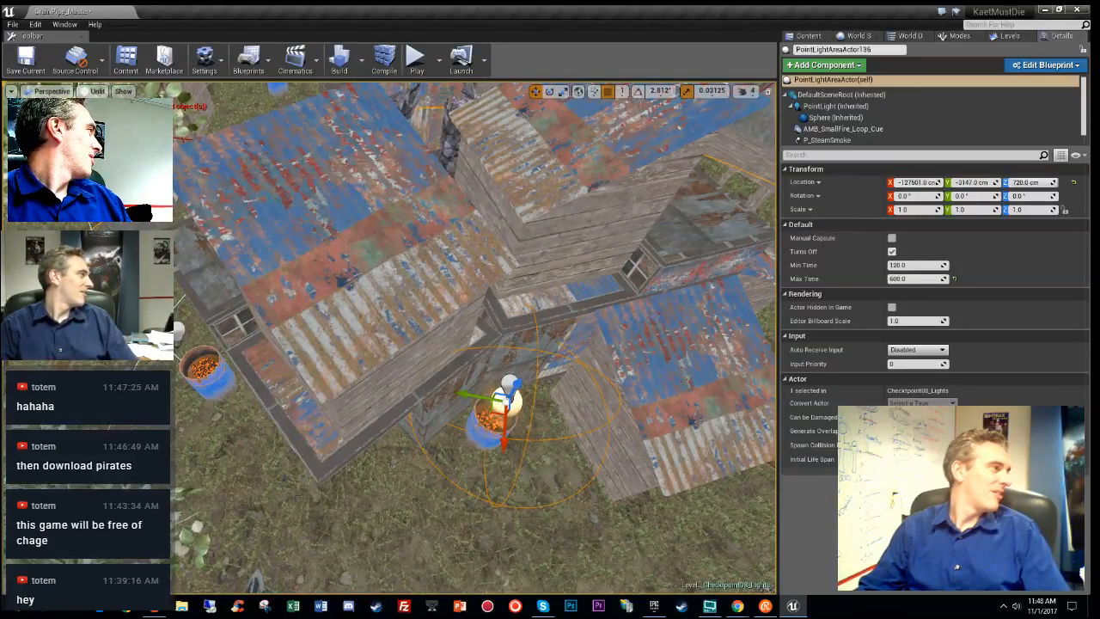
{"action": "right_click_drag", "start_coordinate": [507, 398], "coordinate": [511, 228]}
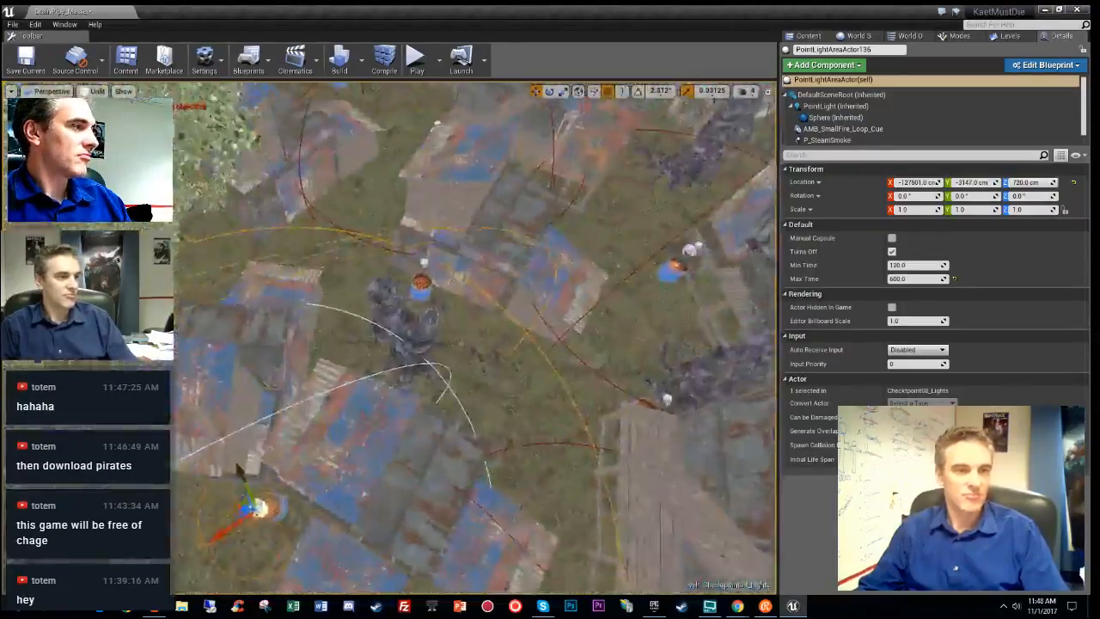
{"action": "right_click_drag", "start_coordinate": [238, 468], "coordinate": [240, 429]}
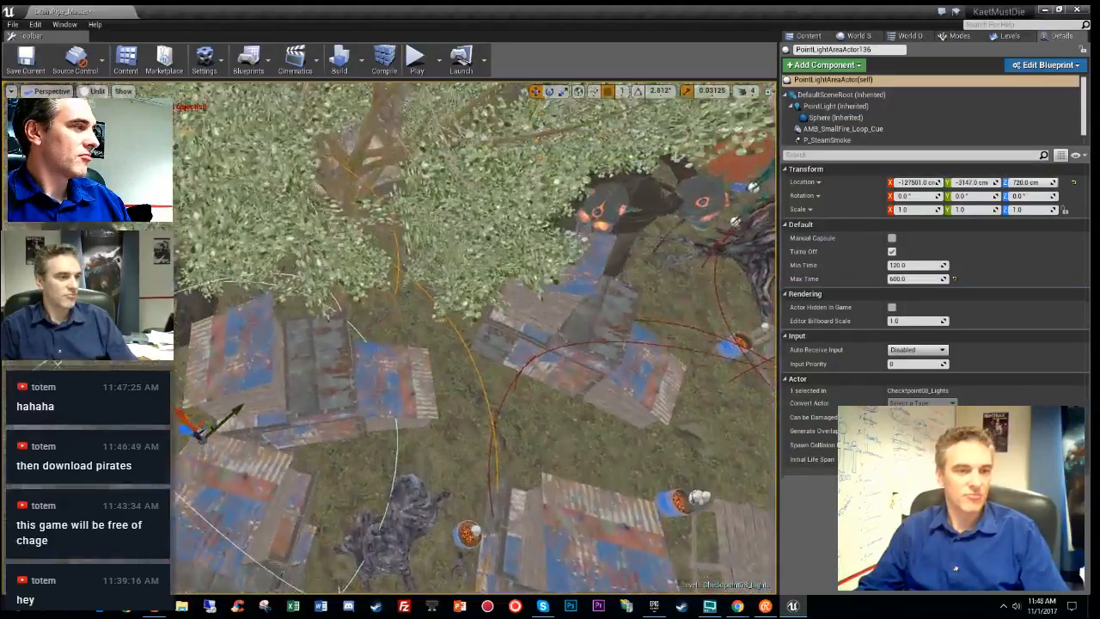
{"action": "key", "text": "alt+3"}
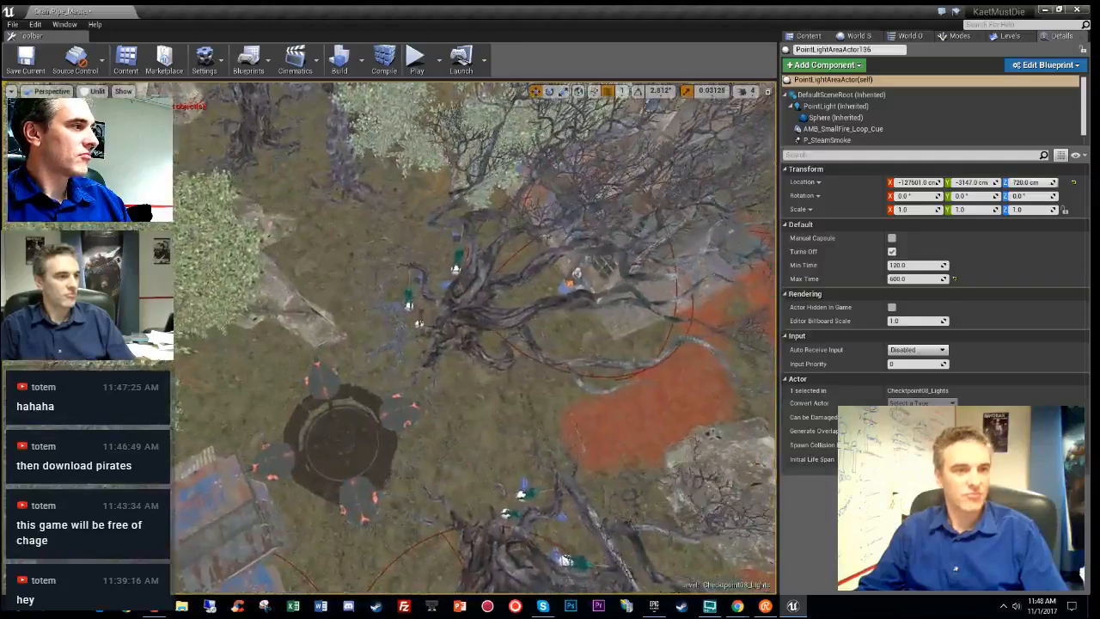
{"action": "right_click_drag", "start_coordinate": [605, 344], "coordinate": [675, 370]}
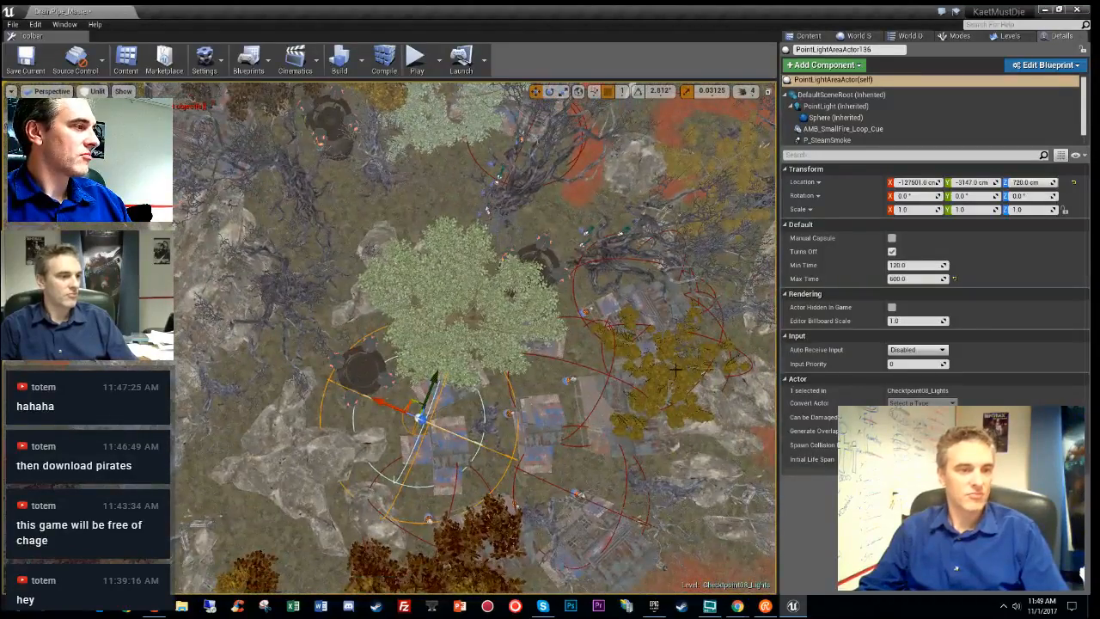
- Move PointLightAreaActor137 up onto the burning barrel beside the shack
{"action": "left_click", "coordinate": [505, 153]}
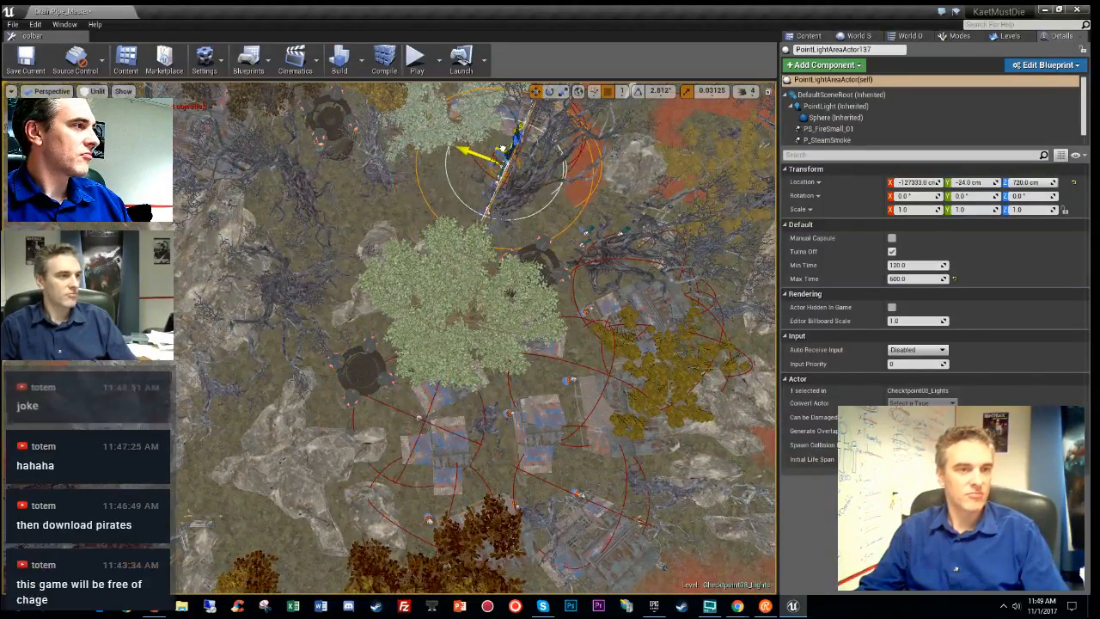
{"action": "key", "text": "f"}
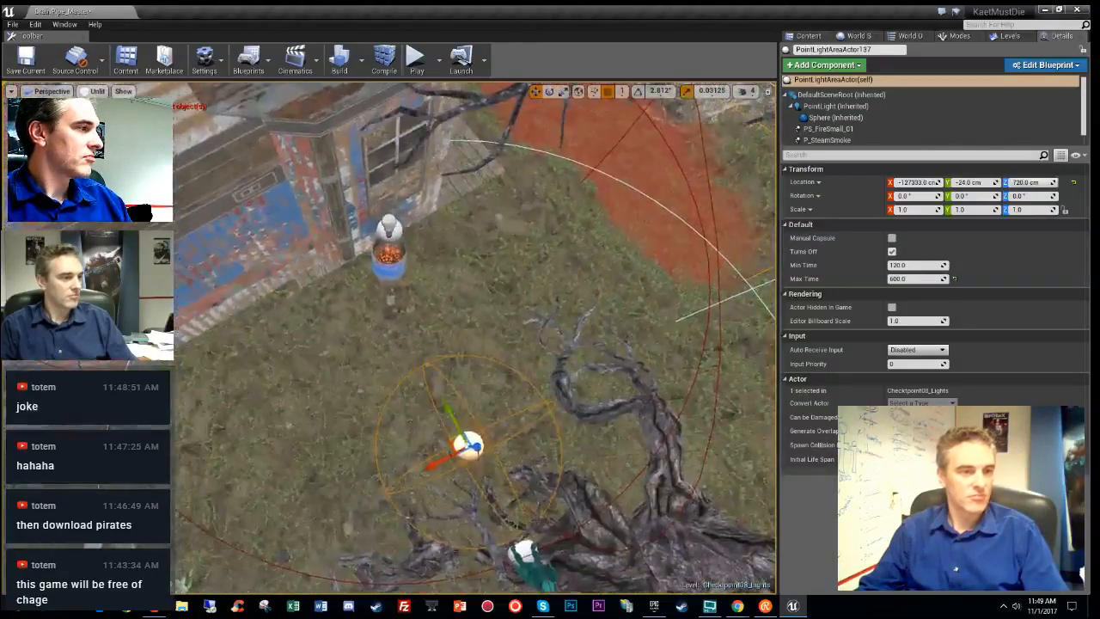
{"action": "left_click_drag", "start_coordinate": [447, 435], "coordinate": [378, 242]}
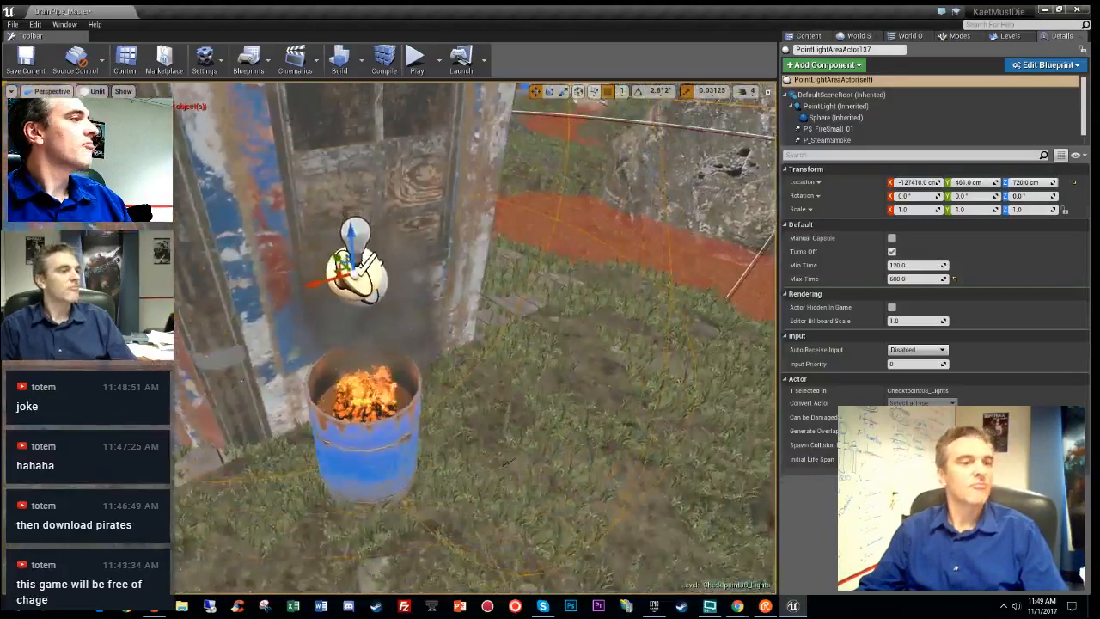
{"action": "scroll", "coordinate": [475, 339], "scroll_direction": "up", "scroll_amount": 3}
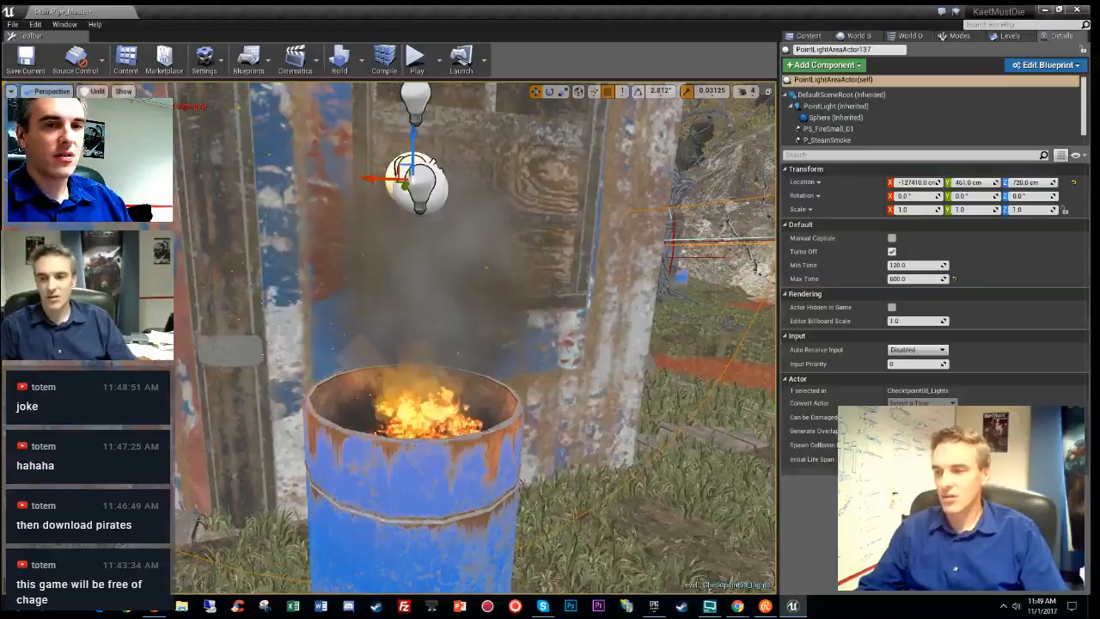
{"action": "key", "text": "s"}
{"action": "right_click_drag", "start_coordinate": [474, 338], "coordinate": [286, 380]}
- Preview the area in Lit then Unlit view and select CoalBarrel57
{"action": "key", "text": "alt+4"}
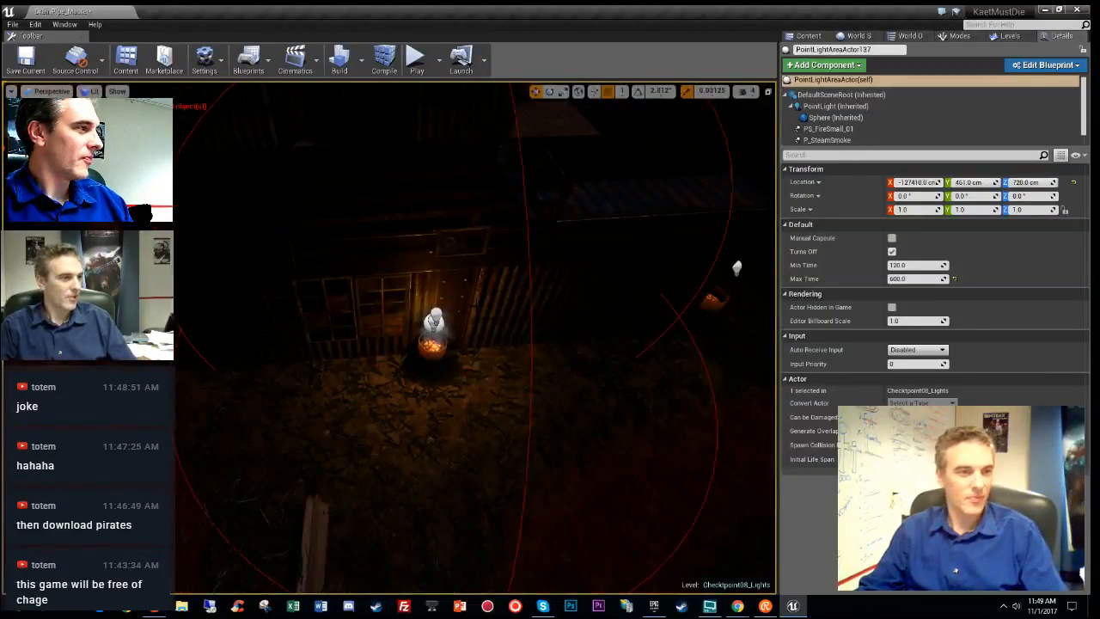
{"action": "key", "text": "alt+3"}
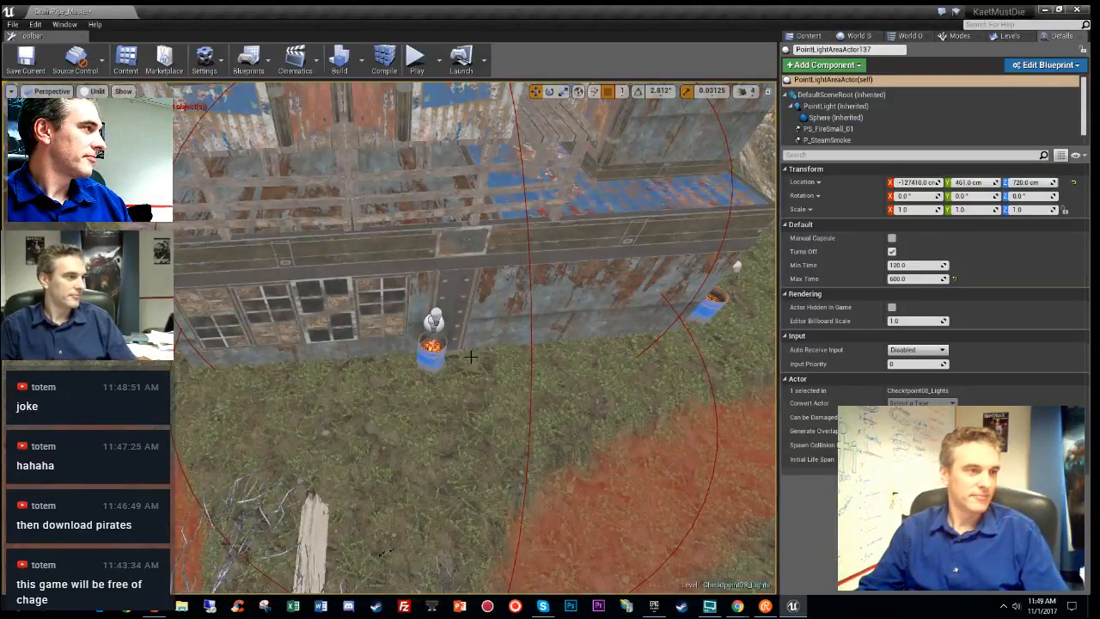
{"action": "left_click", "coordinate": [438, 355]}
{"action": "right_click_drag", "start_coordinate": [439, 355], "coordinate": [412, 339]}
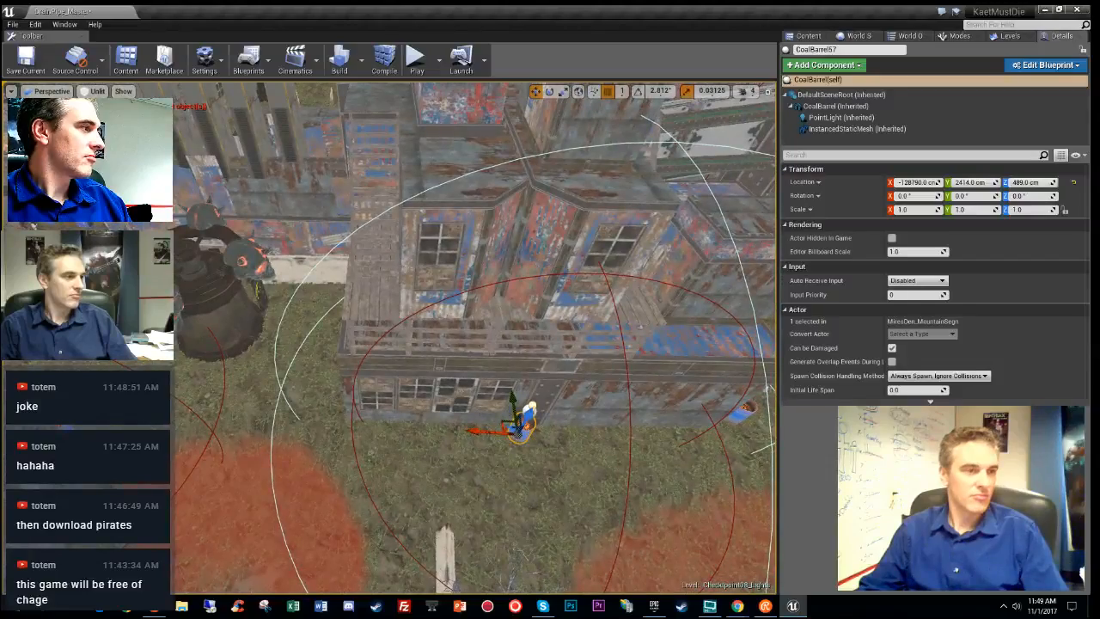
- Shift the coal barrel and its fire light left together, then select the next barrel and its light
{"action": "left_click", "coordinate": [528, 410], "text": "ctrl"}
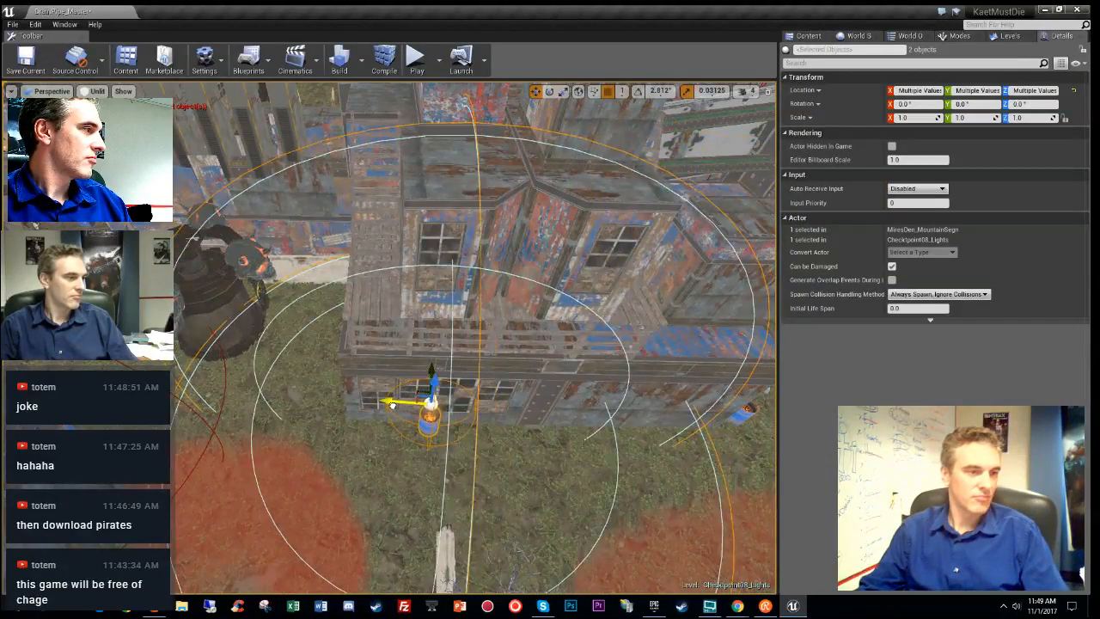
{"action": "left_click_drag", "start_coordinate": [391, 404], "coordinate": [372, 405]}
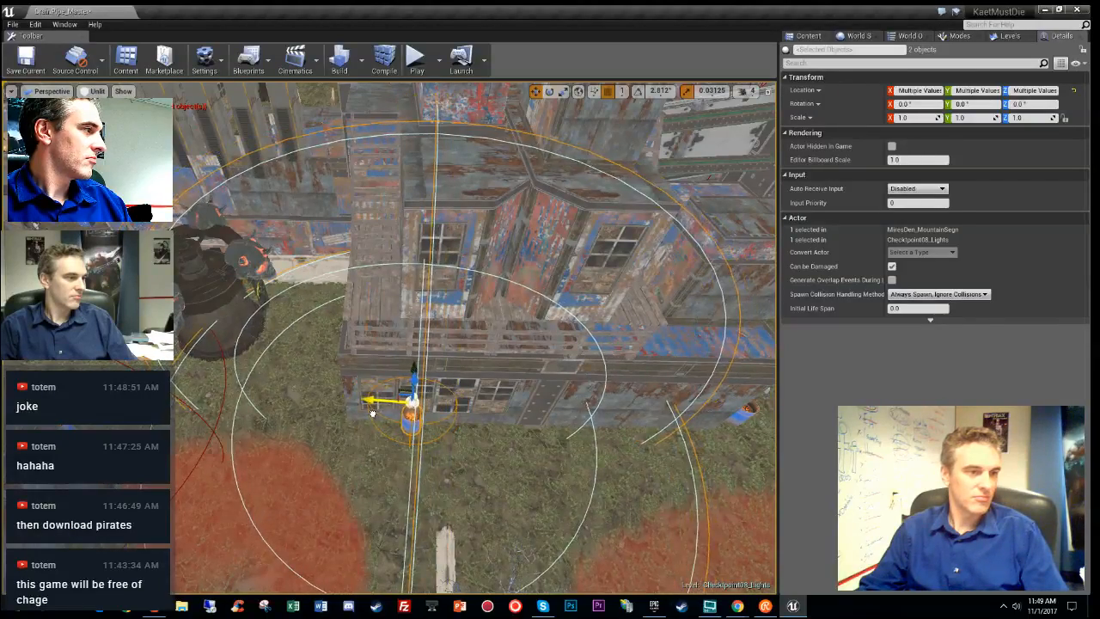
{"action": "right_click_drag", "start_coordinate": [372, 404], "coordinate": [295, 387]}
{"action": "left_click", "coordinate": [294, 387]}
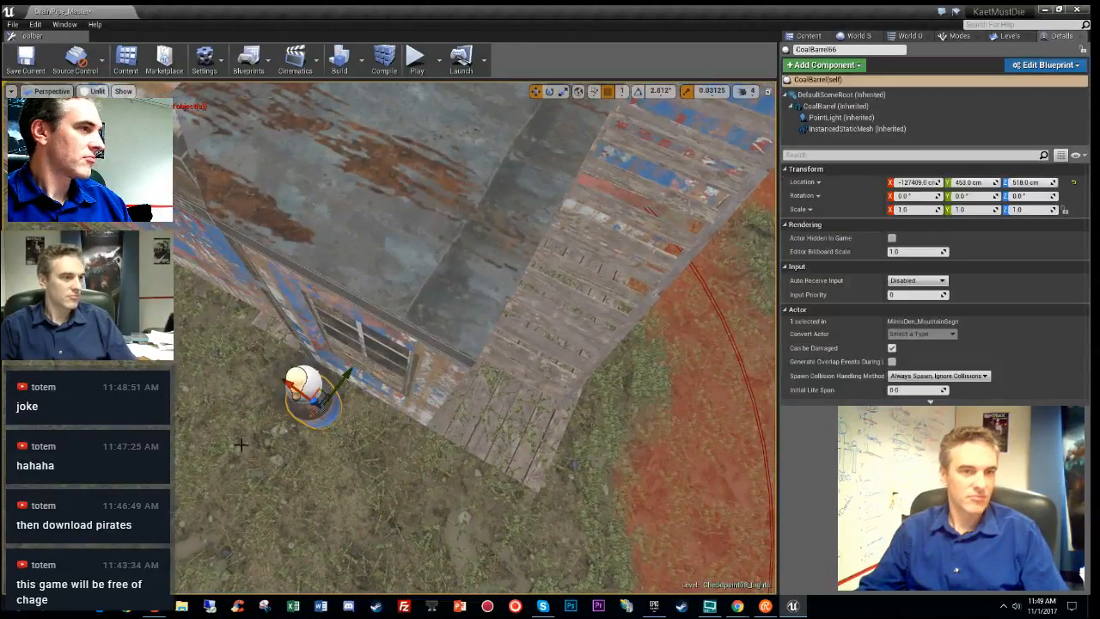
{"action": "left_click", "coordinate": [304, 379]}
{"action": "right_click_drag", "start_coordinate": [304, 379], "coordinate": [213, 425]}
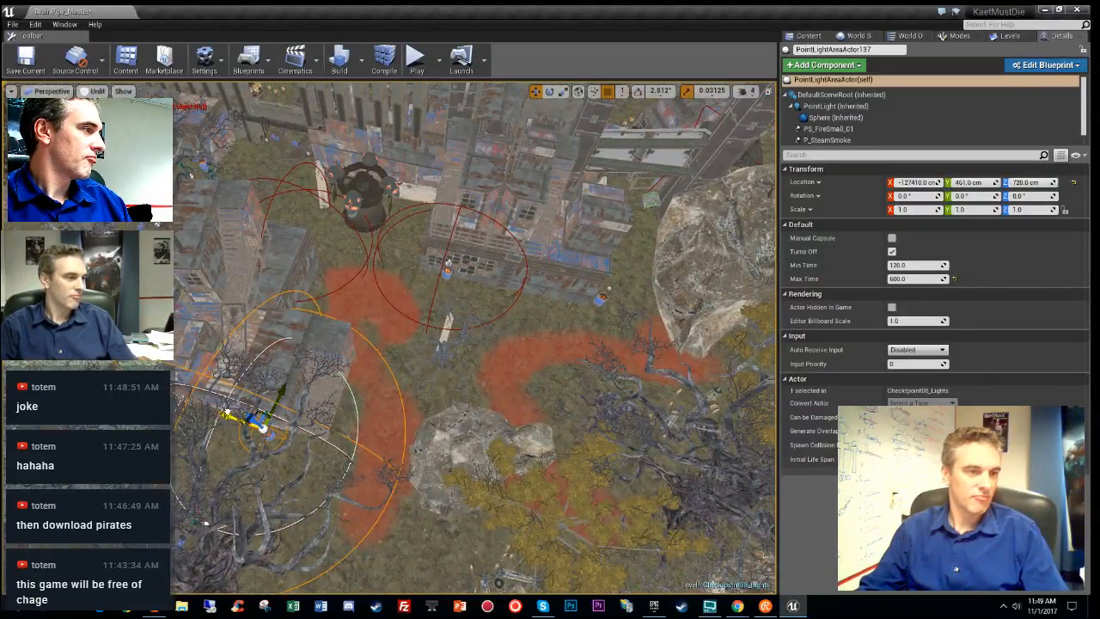
- Alt-drag a copy of the fire light onto the right-hand barrel, lower it just above, then switch to the Epic Games Launcher
{"action": "left_click_drag", "start_coordinate": [225, 413], "coordinate": [596, 279], "text": "alt"}
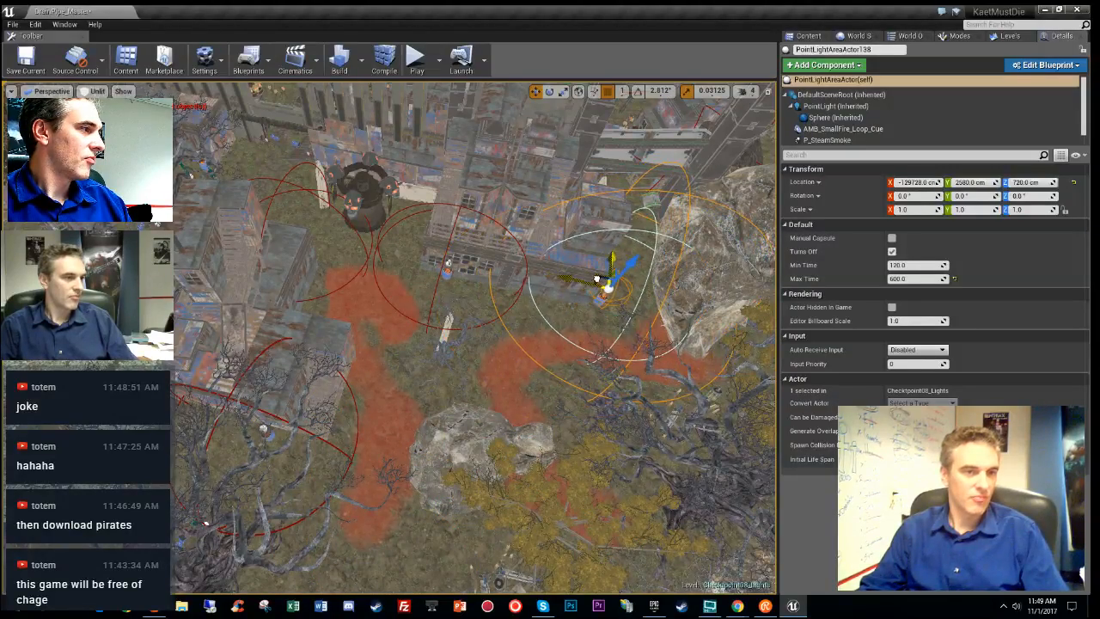
{"action": "right_click_drag", "start_coordinate": [541, 337], "coordinate": [662, 305]}
{"action": "key", "text": "w"}
{"action": "key", "text": "w"}
{"action": "mouse_move", "coordinate": [497, 249]}
{"action": "right_mouse_down"}
{"action": "mouse_move", "coordinate": [494, 215]}
{"action": "mouse_move", "coordinate": [498, 249]}
{"action": "right_mouse_up"}
{"action": "key", "text": "s"}
{"action": "left_click_drag", "start_coordinate": [396, 299], "coordinate": [394, 340]}
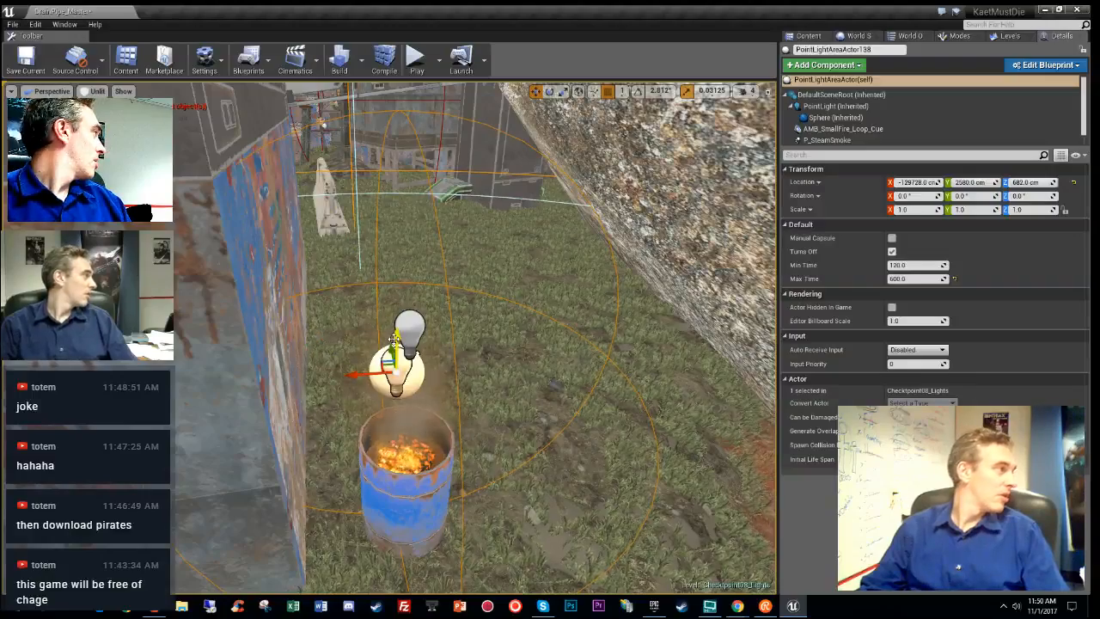
{"action": "left_click", "coordinate": [653, 605]}
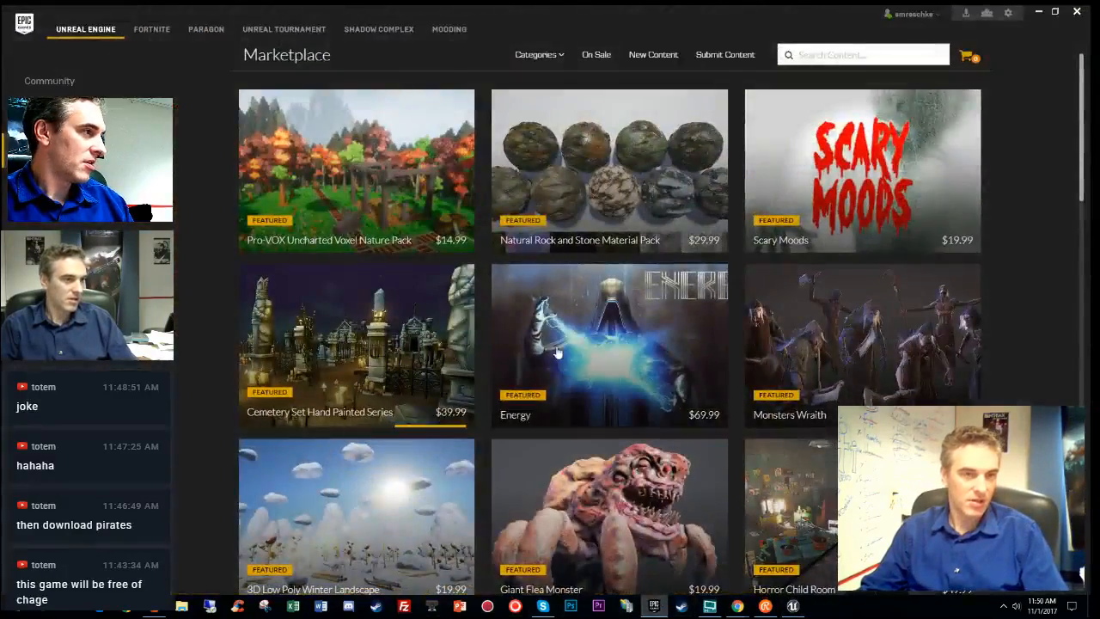
- Search the Marketplace for 'Instance tool' and open its product page
{"action": "left_click", "coordinate": [77, 184]}
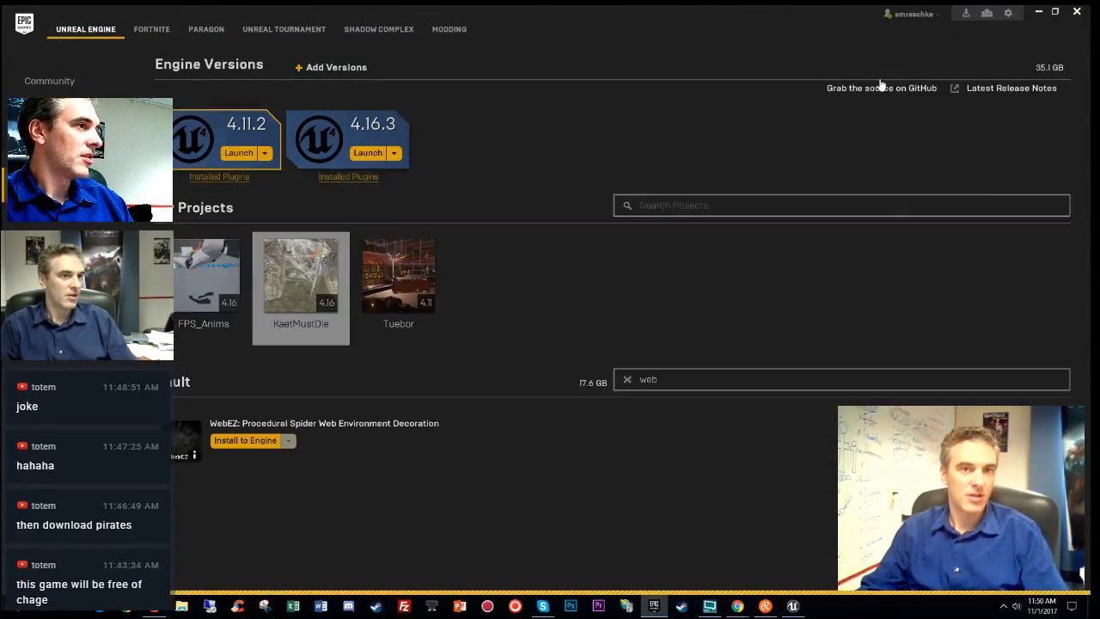
{"action": "left_click", "coordinate": [103, 150]}
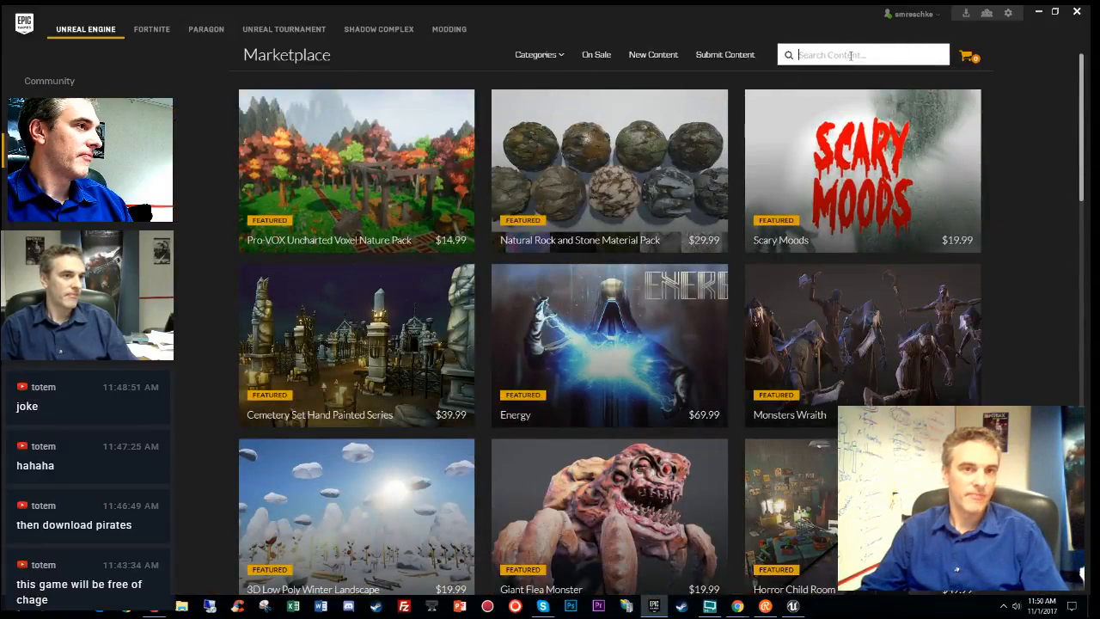
{"action": "type", "text": "Instance to"}
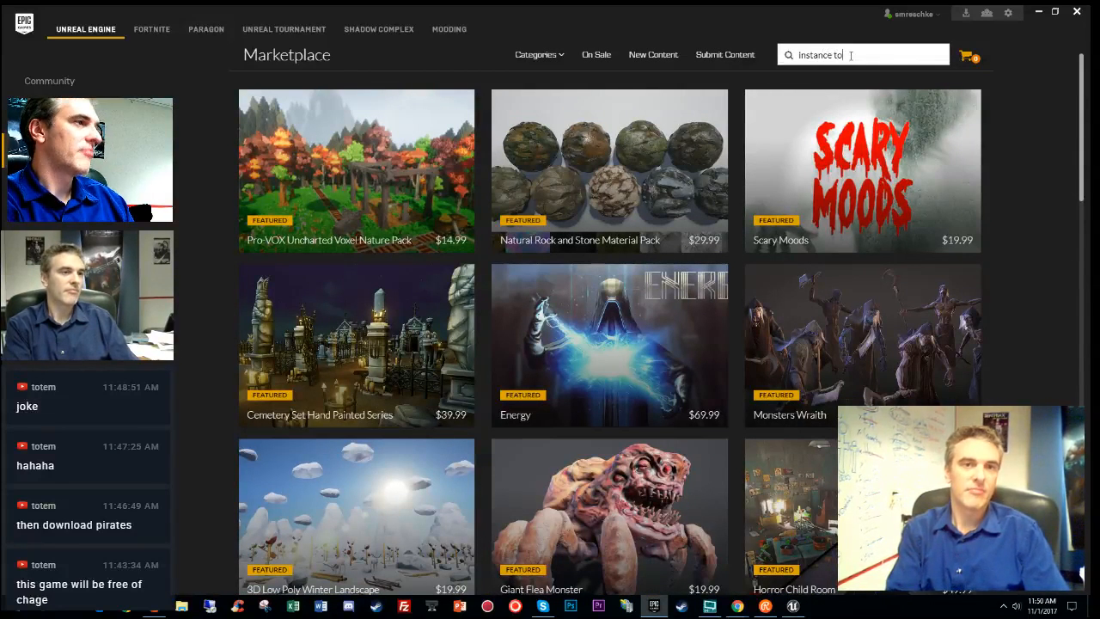
{"action": "type", "text": "ol"}
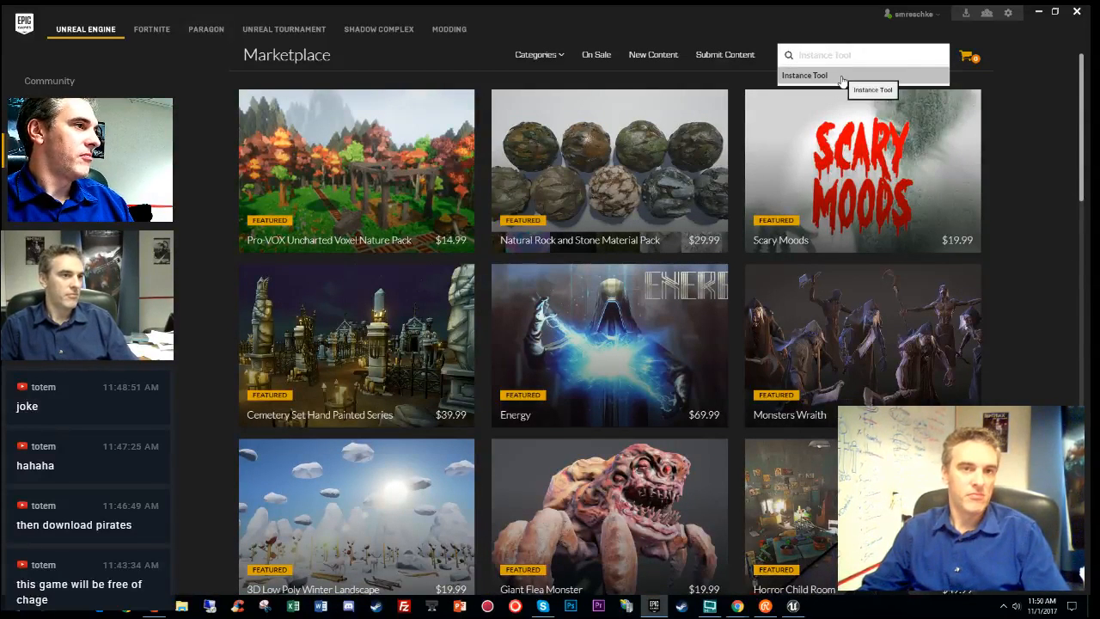
{"action": "left_click", "coordinate": [841, 78]}
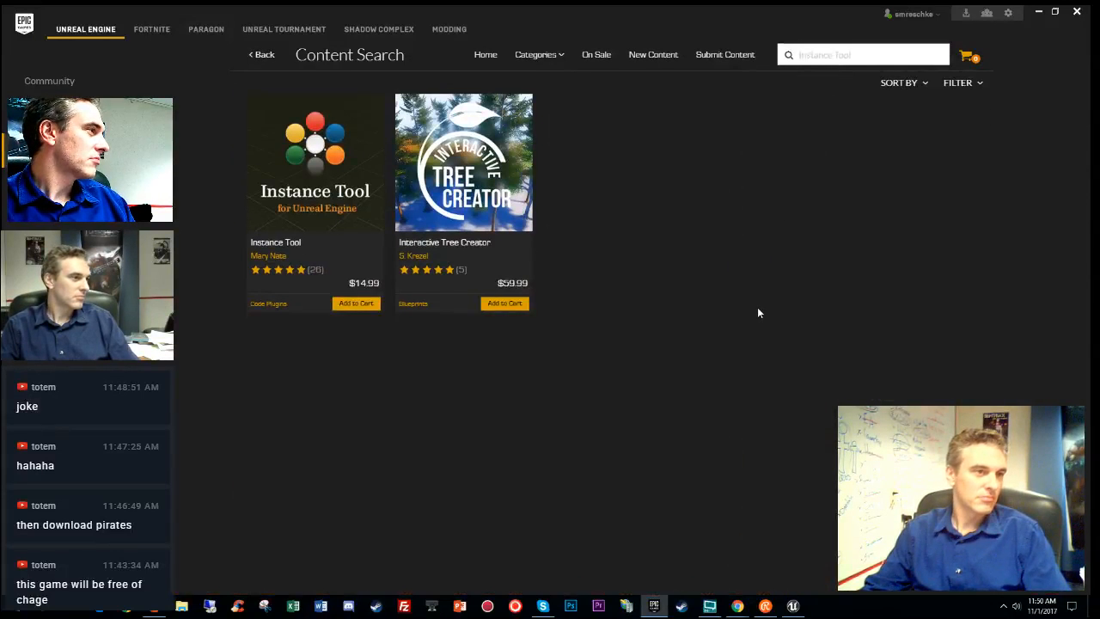
{"action": "left_click", "coordinate": [344, 176]}
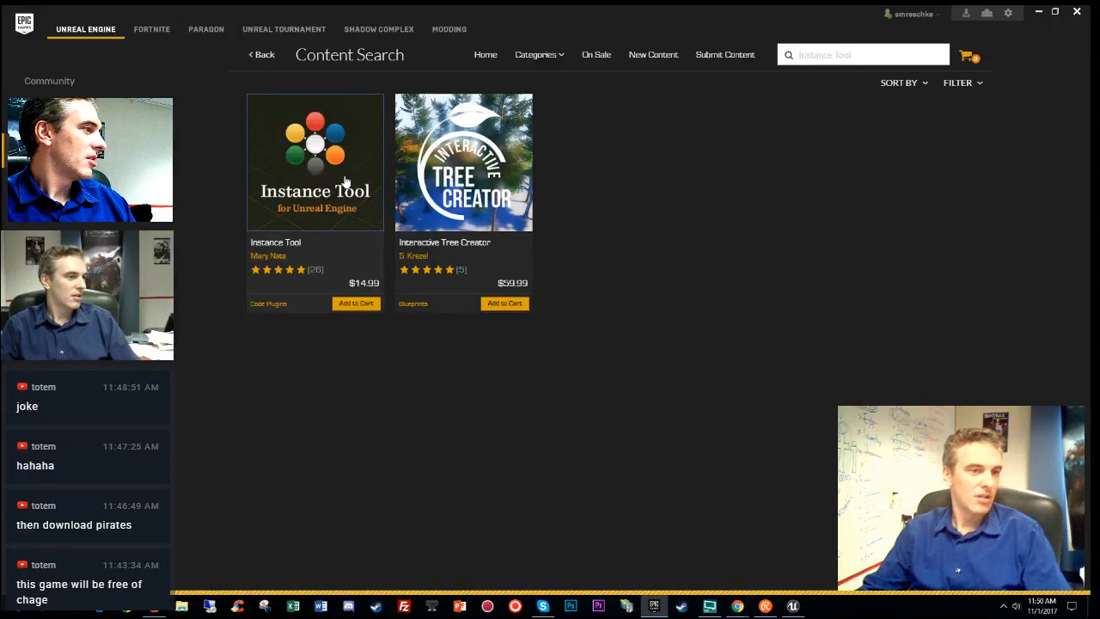
- Buy Instance Tool for USD 14.99 and return to Unreal Engine Editor
{"action": "left_click", "coordinate": [765, 311]}
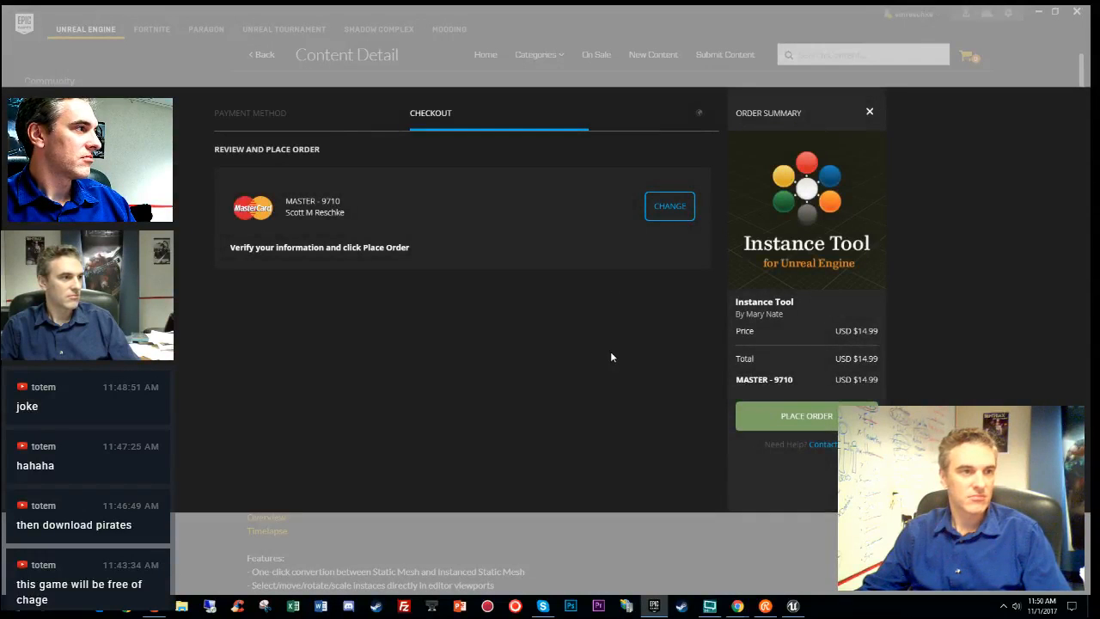
{"action": "left_click", "coordinate": [808, 418]}
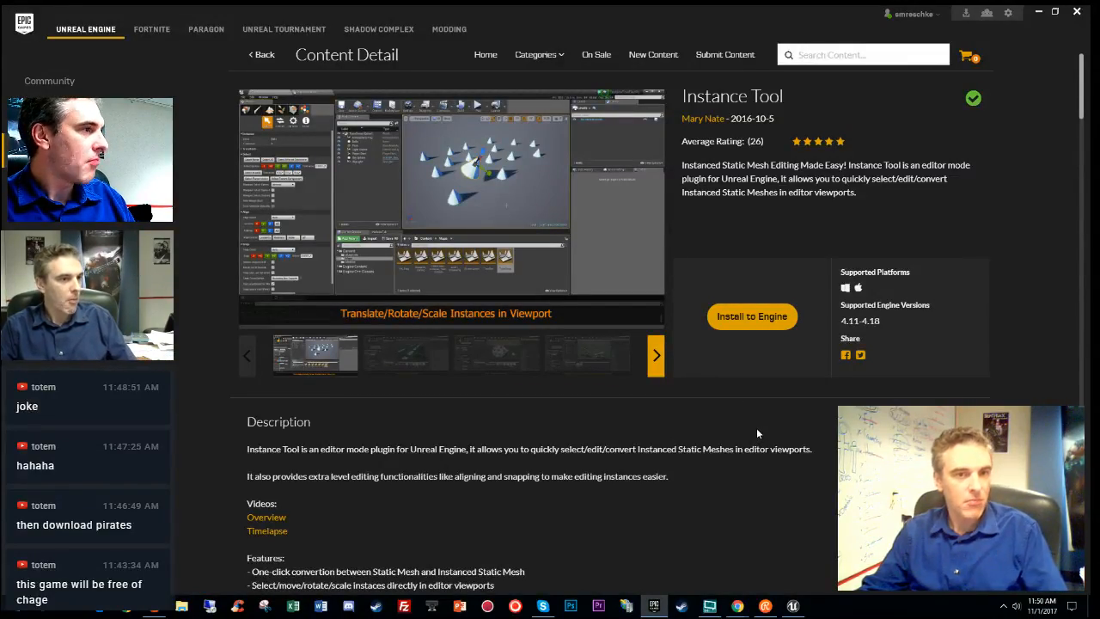
{"action": "left_click", "coordinate": [1038, 12]}
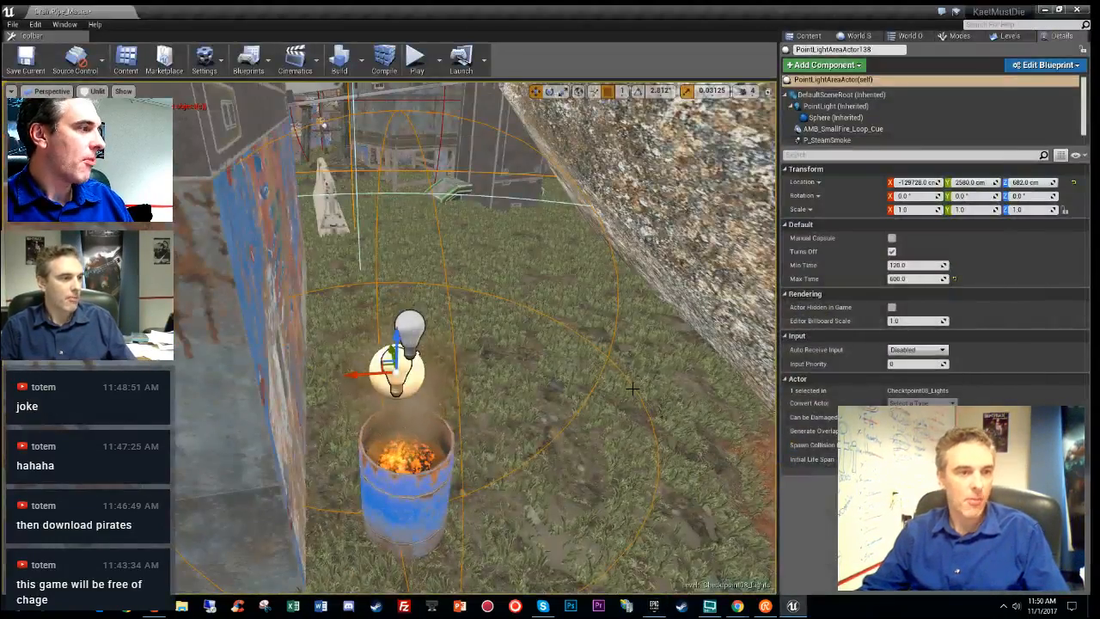
- From an overhead view, delete the large tree cluster and several green trees in the checkpoint
{"action": "right_click_drag", "start_coordinate": [430, 301], "coordinate": [430, 429]}
{"action": "right_click_drag", "start_coordinate": [430, 343], "coordinate": [413, 374]}
{"action": "mouse_move", "coordinate": [568, 283]}
{"action": "right_mouse_down"}
{"action": "mouse_move", "coordinate": [610, 297]}
{"action": "mouse_move", "coordinate": [568, 283]}
{"action": "right_mouse_up"}
{"action": "left_click", "coordinate": [549, 258]}
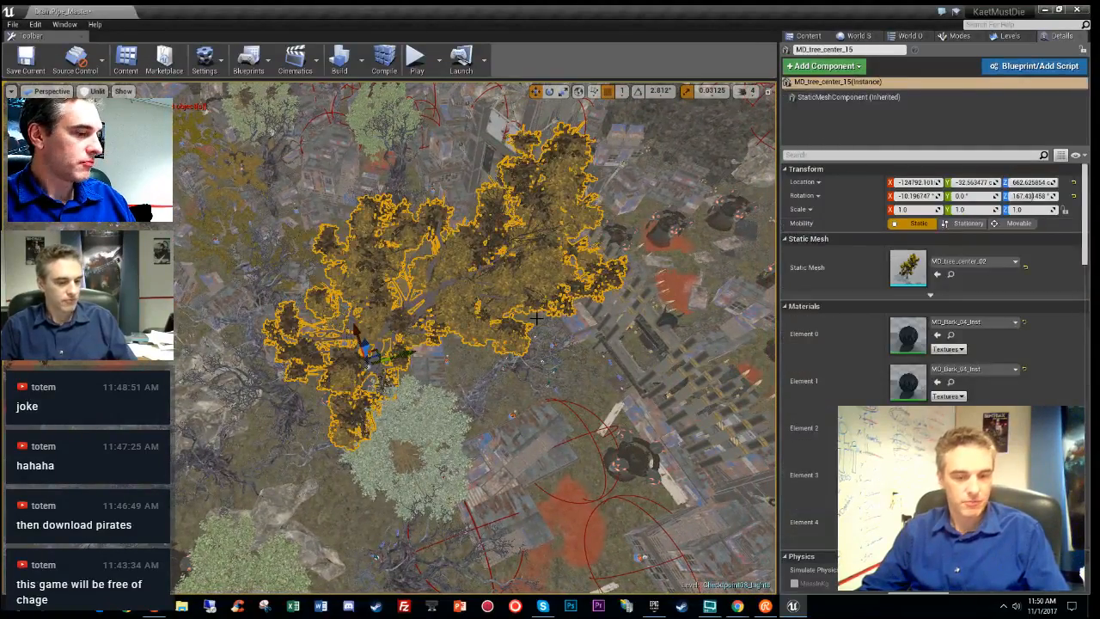
{"action": "key", "text": "Delete"}
{"action": "left_click", "coordinate": [381, 130]}
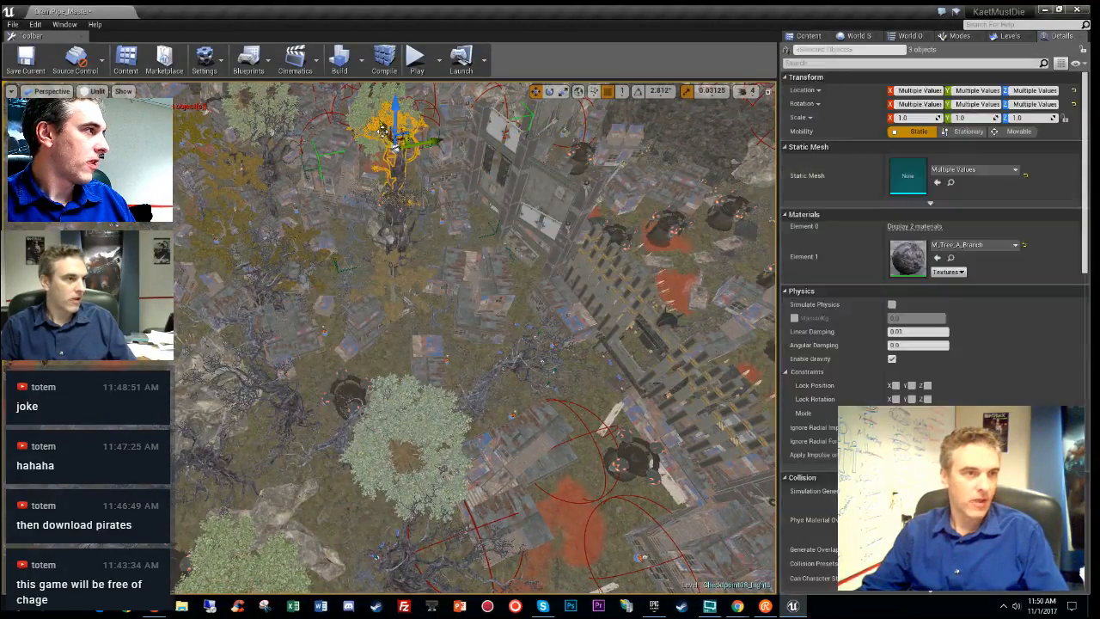
{"action": "key", "text": "Delete"}
{"action": "left_click", "coordinate": [372, 112]}
{"action": "key", "text": "Delete"}
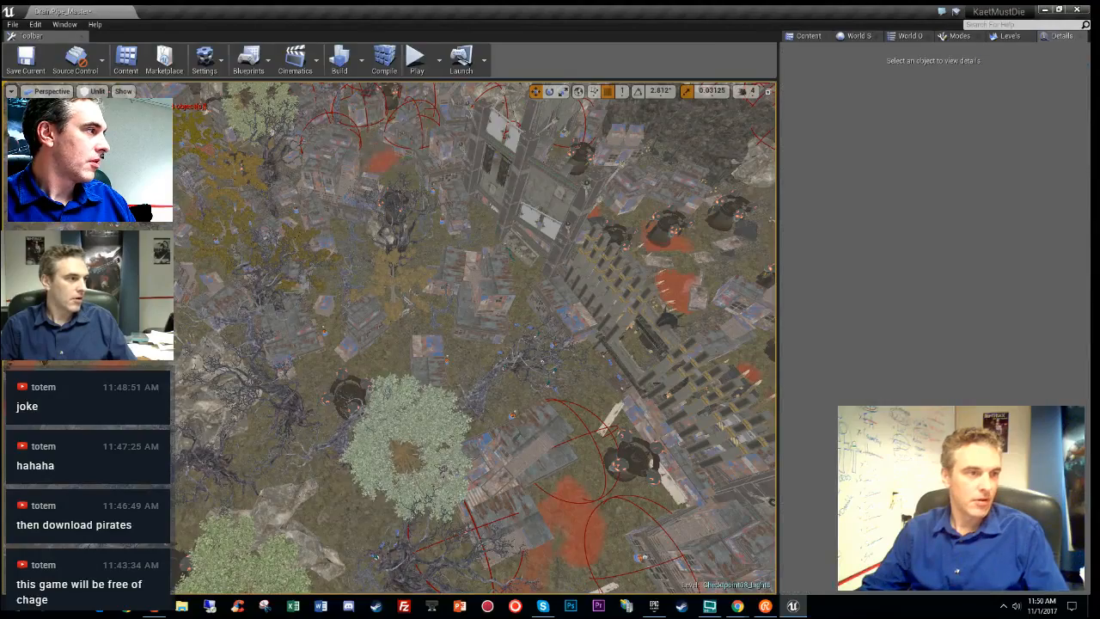
{"action": "left_click", "coordinate": [461, 304]}
{"action": "key", "text": "Delete"}
{"action": "right_click_drag", "start_coordinate": [461, 304], "coordinate": [353, 272]}
{"action": "left_click", "coordinate": [272, 268]}
{"action": "key", "text": "Delete"}
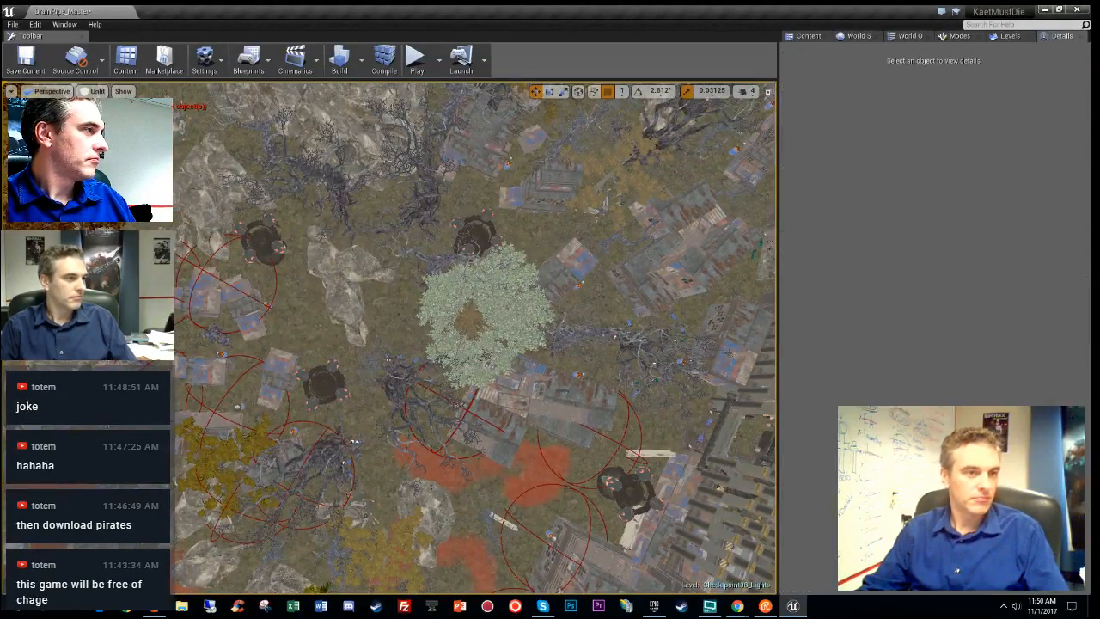
{"action": "left_click", "coordinate": [494, 296]}
{"action": "key", "text": "Delete"}
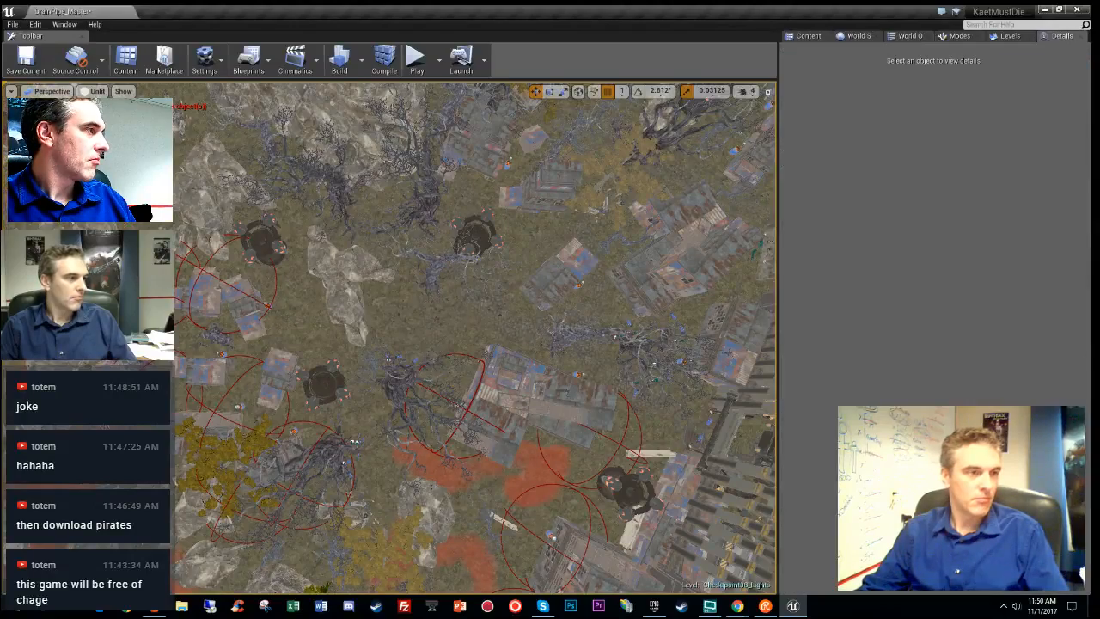
- Delete the yellow trees near the top and left, plus MD_tree_center_13 beside the rock
{"action": "right_click_drag", "start_coordinate": [456, 306], "coordinate": [687, 306]}
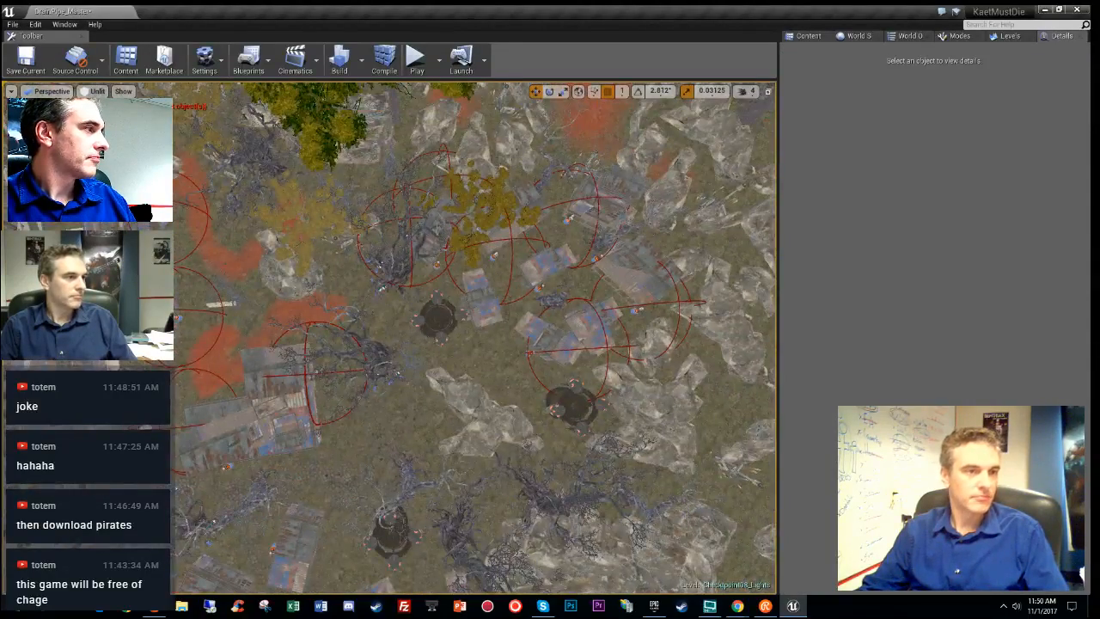
{"action": "left_click", "coordinate": [313, 116]}
{"action": "key", "text": "Delete"}
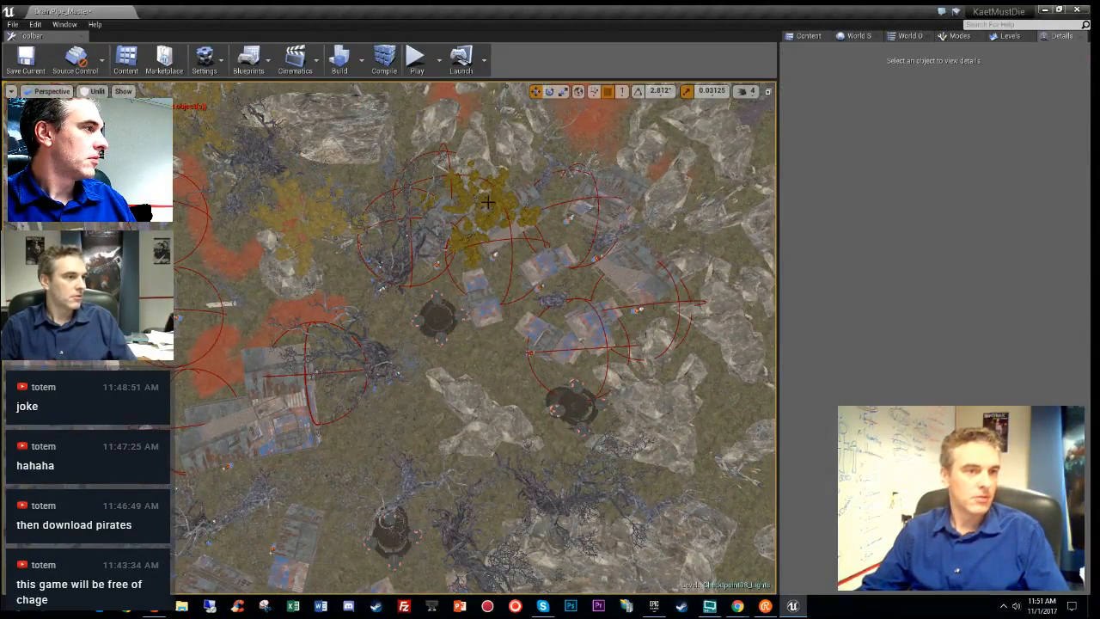
{"action": "left_click", "coordinate": [495, 198]}
{"action": "key", "text": "Delete"}
{"action": "left_click", "coordinate": [319, 214]}
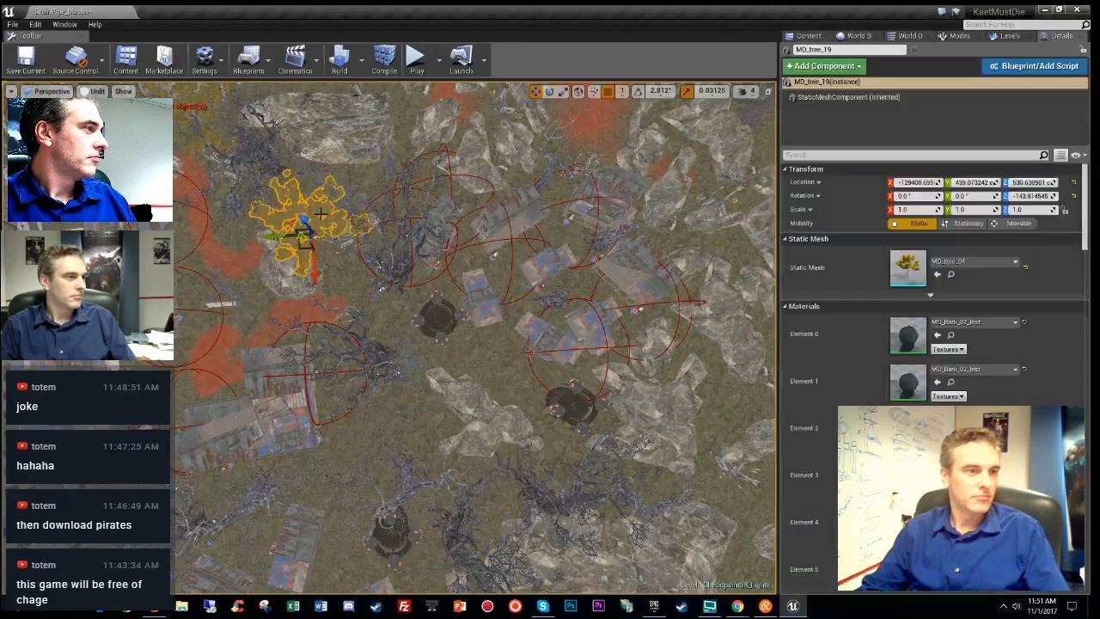
{"action": "key", "text": "Delete"}
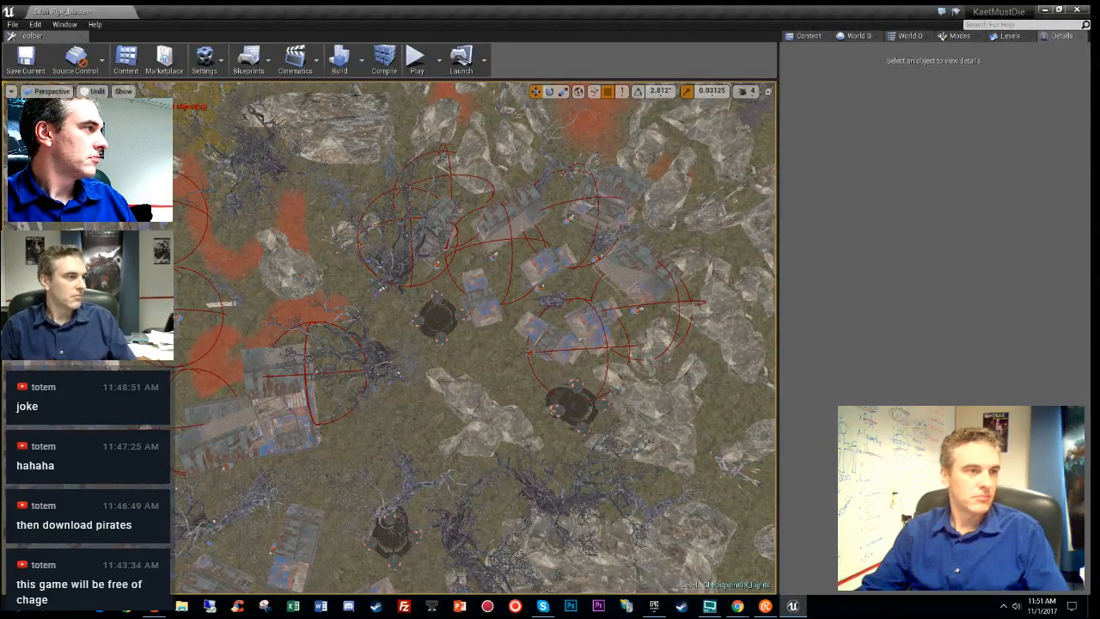
{"action": "left_click", "coordinate": [205, 137]}
{"action": "right_click_drag", "start_coordinate": [474, 339], "coordinate": [446, 306]}
{"action": "left_click", "coordinate": [440, 271]}
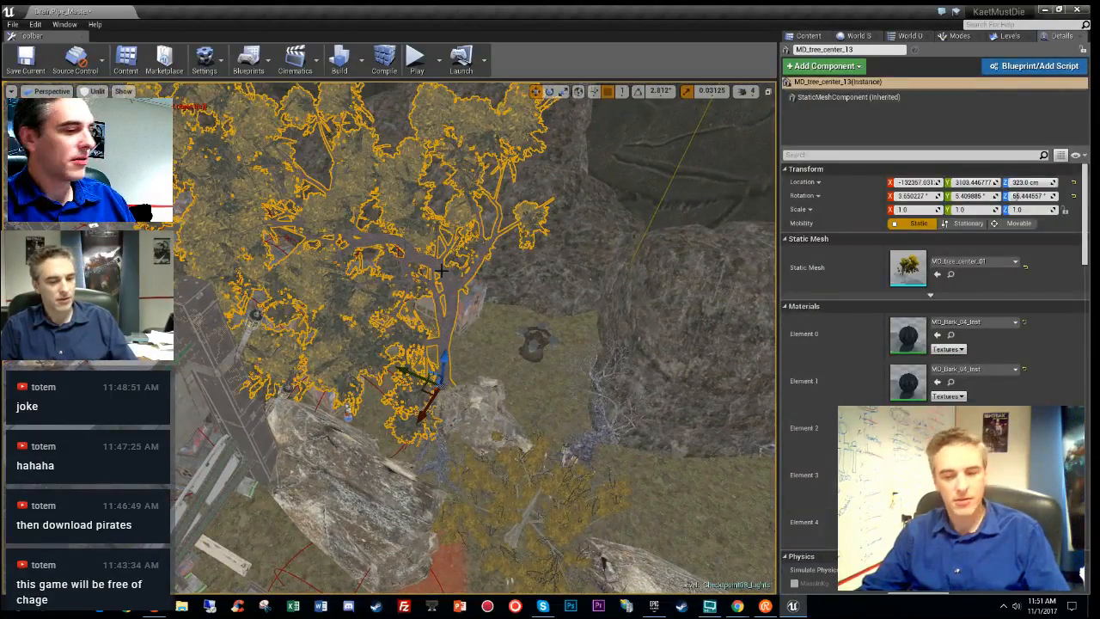
{"action": "key", "text": "Delete"}
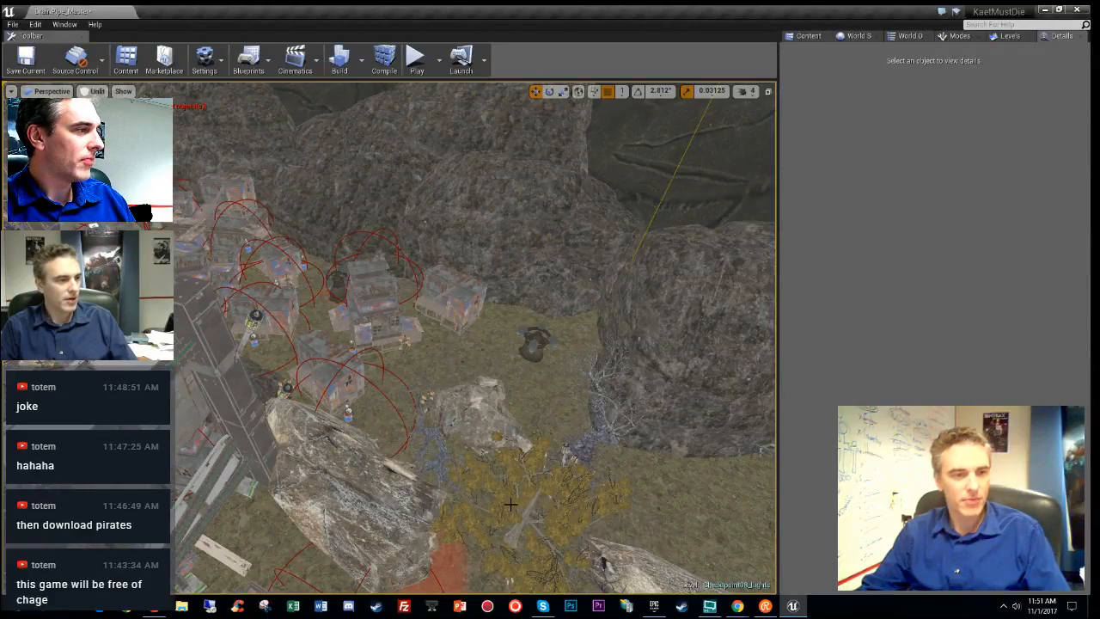
{"action": "left_click", "coordinate": [510, 505]}
{"action": "key", "text": "Delete"}
- Delete the remaining stray trees, including the big yellow tree and lower-left trees
{"action": "mouse_move", "coordinate": [481, 456]}
{"action": "right_mouse_down"}
{"action": "mouse_move", "coordinate": [481, 495]}
{"action": "mouse_move", "coordinate": [481, 447]}
{"action": "mouse_move", "coordinate": [537, 440]}
{"action": "mouse_move", "coordinate": [615, 459]}
{"action": "mouse_move", "coordinate": [550, 434]}
{"action": "mouse_move", "coordinate": [481, 456]}
{"action": "right_mouse_up"}
{"action": "left_click", "coordinate": [314, 453]}
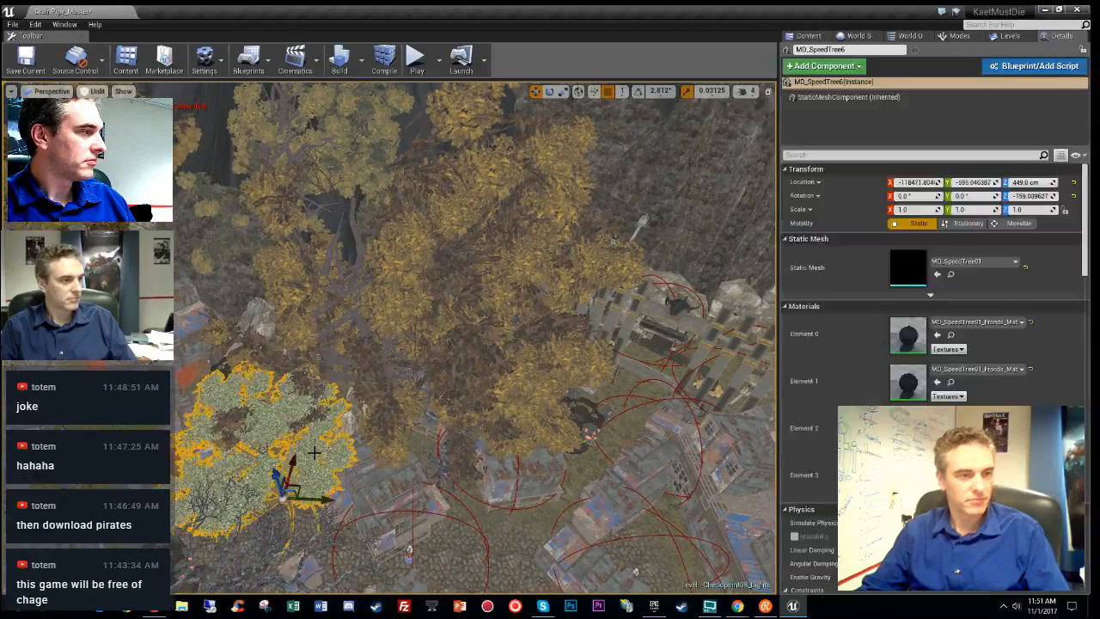
{"action": "key", "text": "Delete"}
{"action": "left_click", "coordinate": [376, 341]}
{"action": "key", "text": "Delete"}
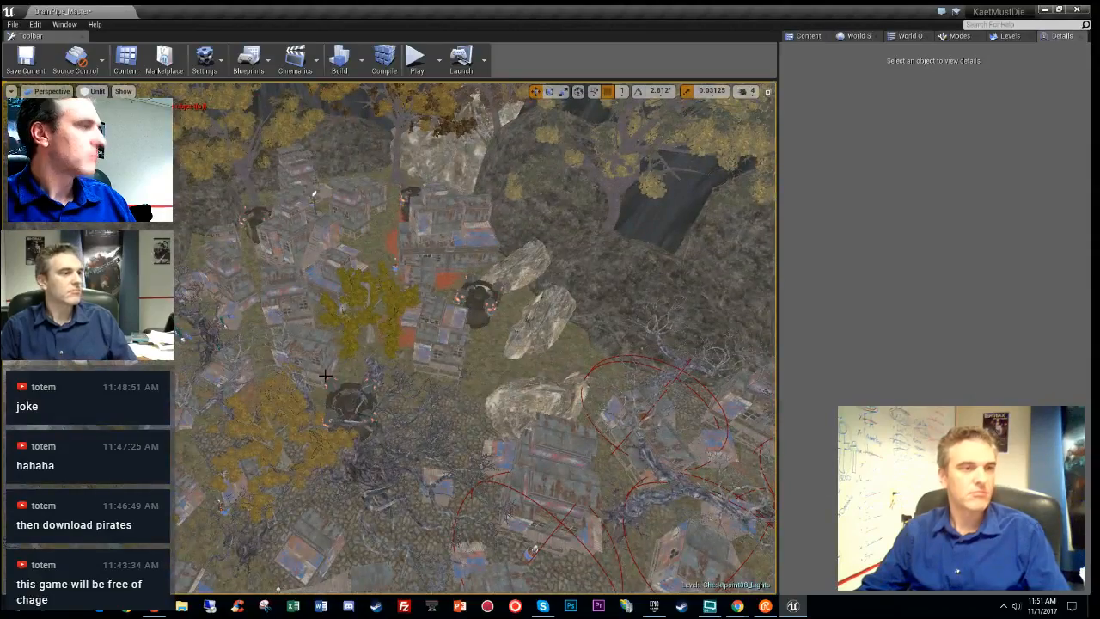
{"action": "left_click", "coordinate": [371, 292]}
{"action": "key", "text": "Delete"}
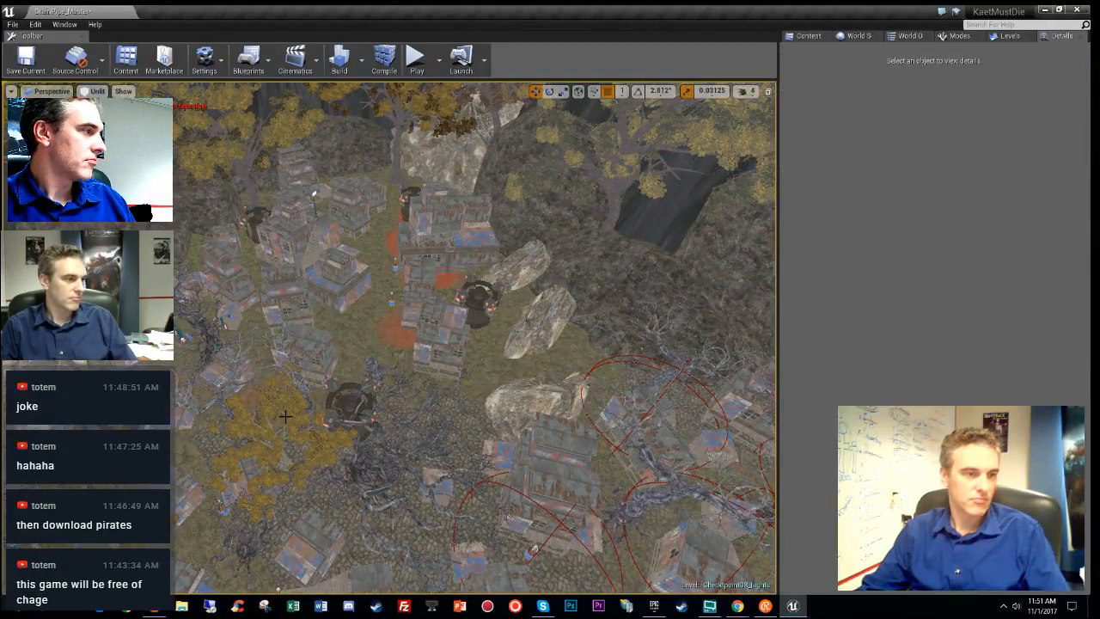
{"action": "left_click", "coordinate": [290, 407]}
{"action": "key", "text": "Delete"}
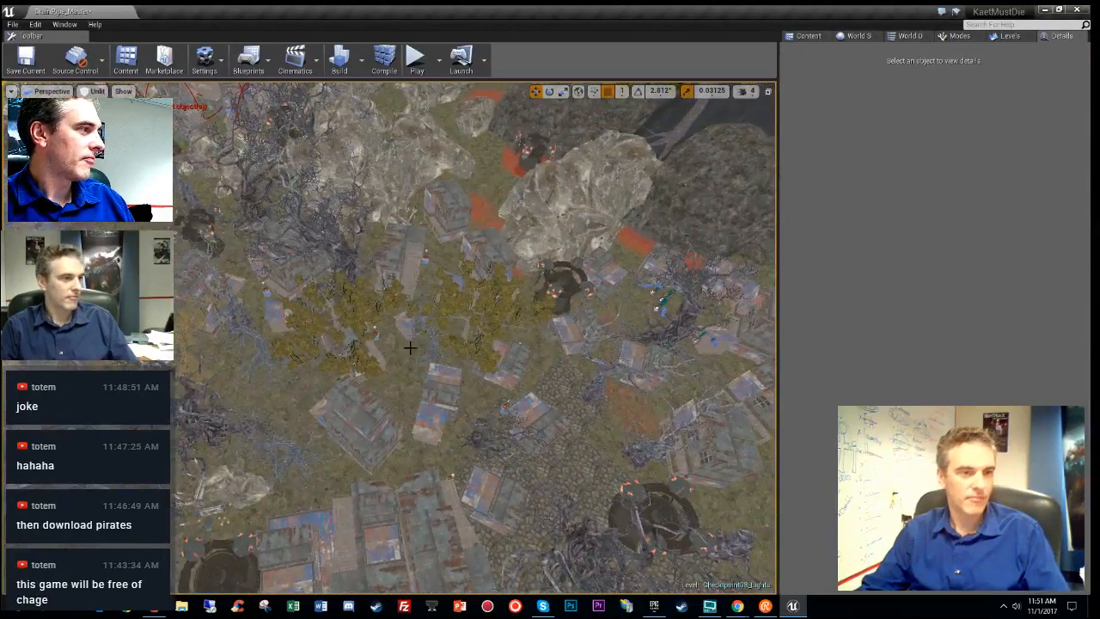
{"action": "left_click", "coordinate": [358, 312]}
{"action": "key", "text": "Delete"}
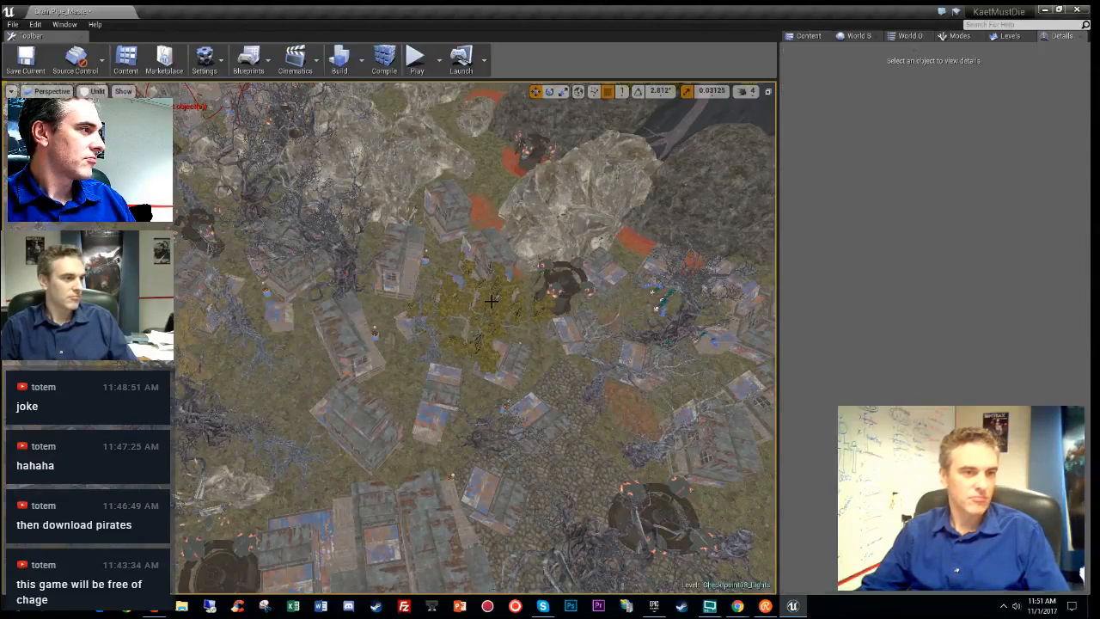
{"action": "left_click", "coordinate": [491, 301]}
{"action": "key", "text": "Delete"}
- Select a fire-barrel point light over the checkpoint area
{"action": "scroll", "coordinate": [491, 301], "scroll_direction": "up", "scroll_amount": 3}
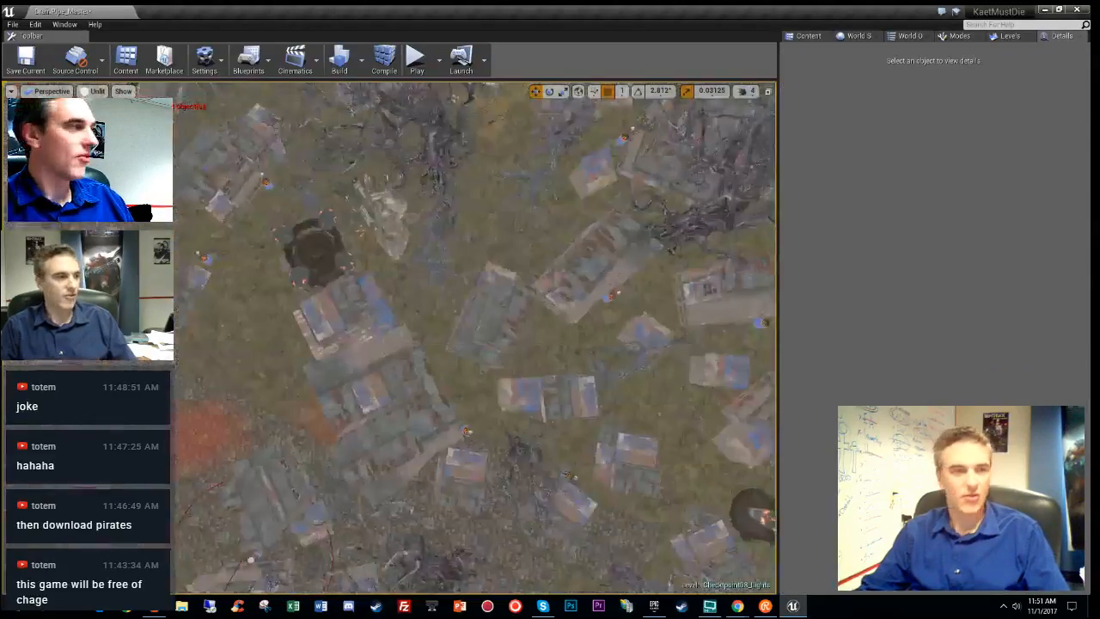
{"action": "scroll", "coordinate": [520, 446], "scroll_direction": "up", "scroll_amount": 5}
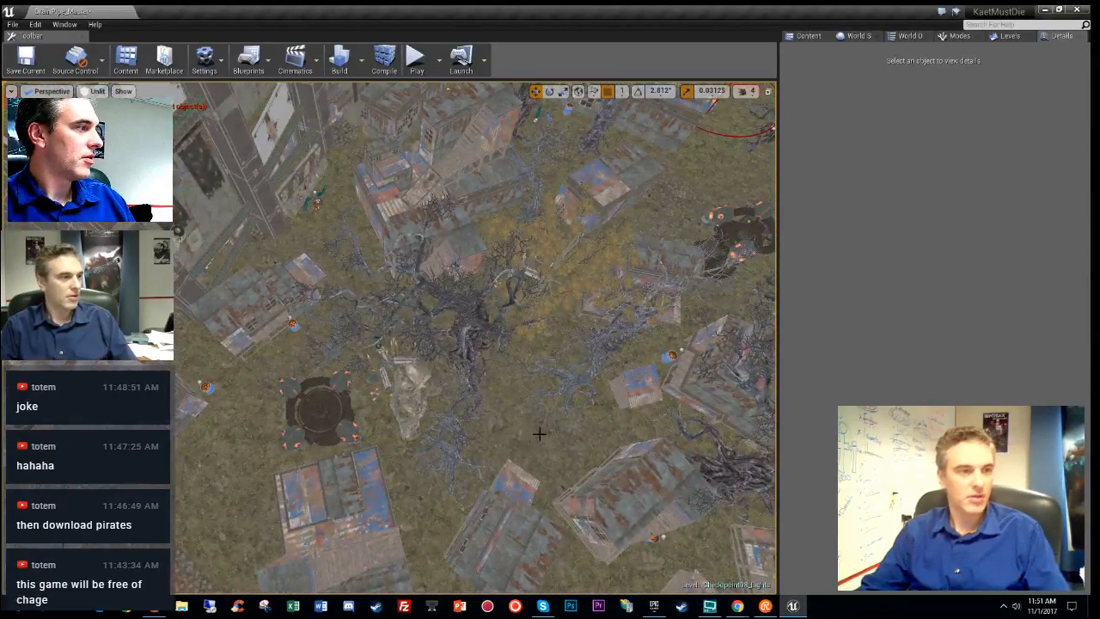
{"action": "right_click_drag", "start_coordinate": [540, 434], "coordinate": [393, 476]}
{"action": "left_click", "coordinate": [419, 410]}
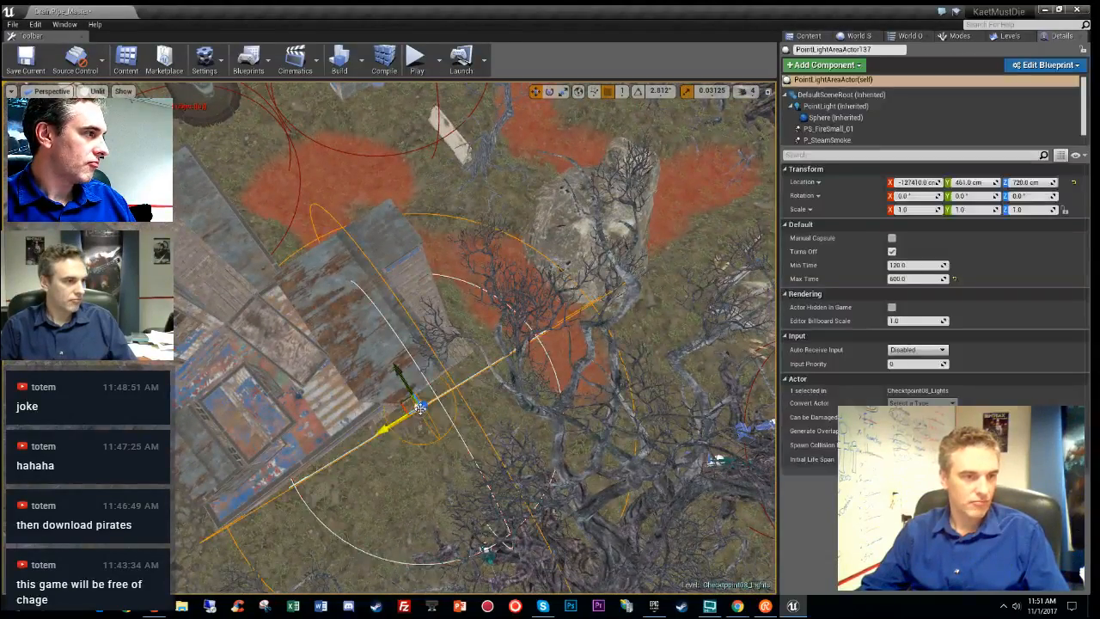
- Nudge the upper-left fire-barrel light into place and check its stationary light overlap
{"action": "key", "text": "f"}
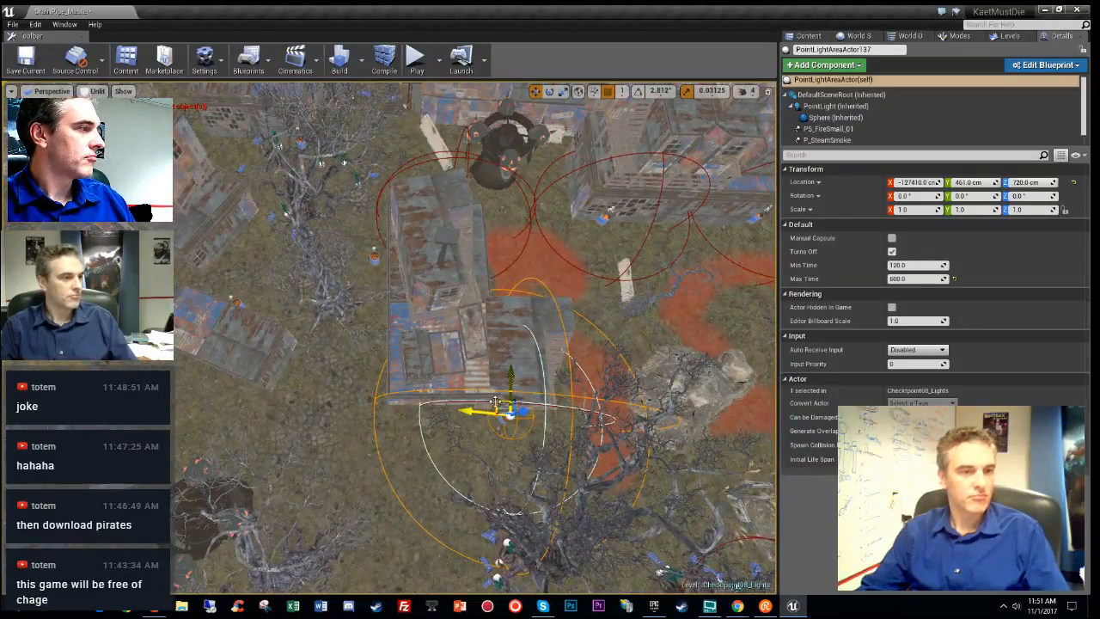
{"action": "left_click", "coordinate": [321, 266]}
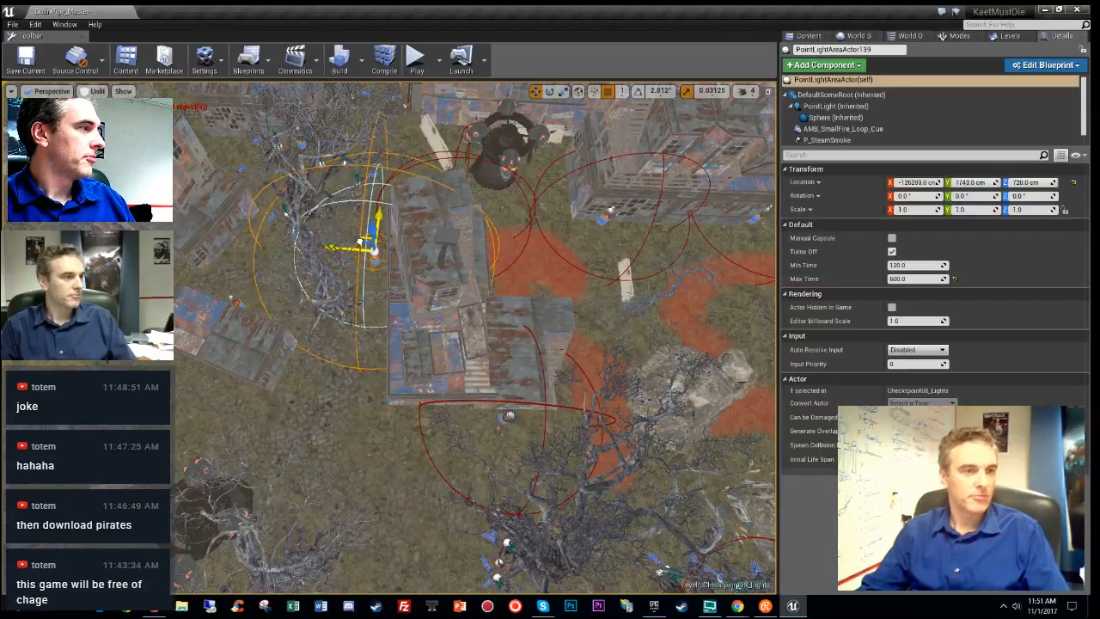
{"action": "left_click_drag", "start_coordinate": [359, 241], "coordinate": [352, 240]}
{"action": "right_click_drag", "start_coordinate": [351, 239], "coordinate": [314, 206]}
{"action": "key", "text": "alt+7"}
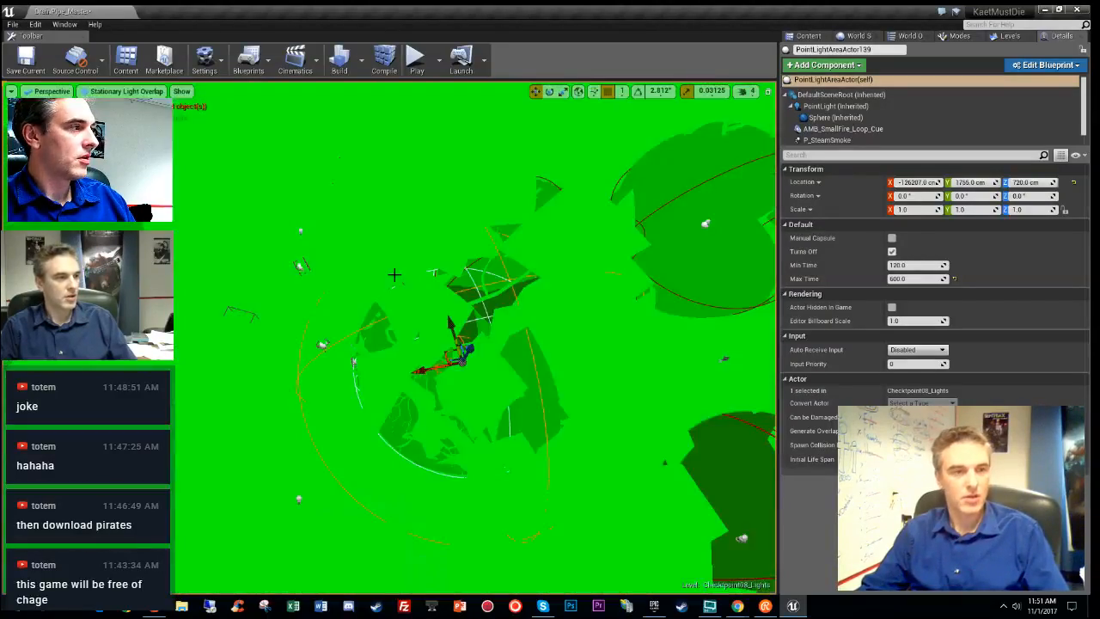
{"action": "key", "text": "alt+3"}
{"action": "right_click_drag", "start_coordinate": [393, 274], "coordinate": [386, 355]}
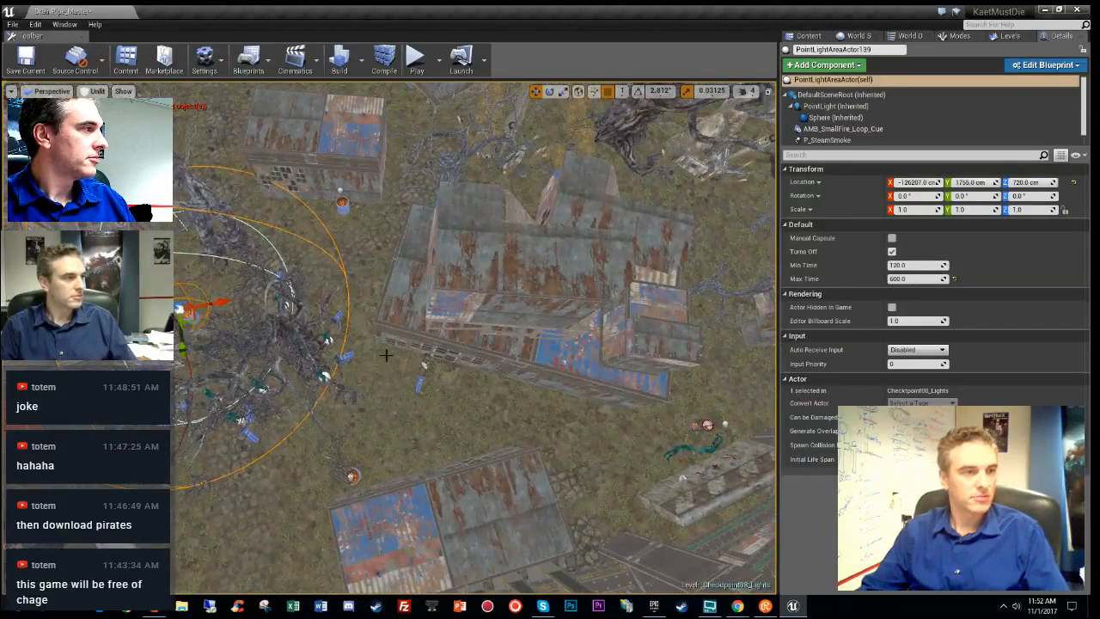
- Frame the next fire-barrel light and check its overlap in lit and unlit views
{"action": "left_click", "coordinate": [343, 459]}
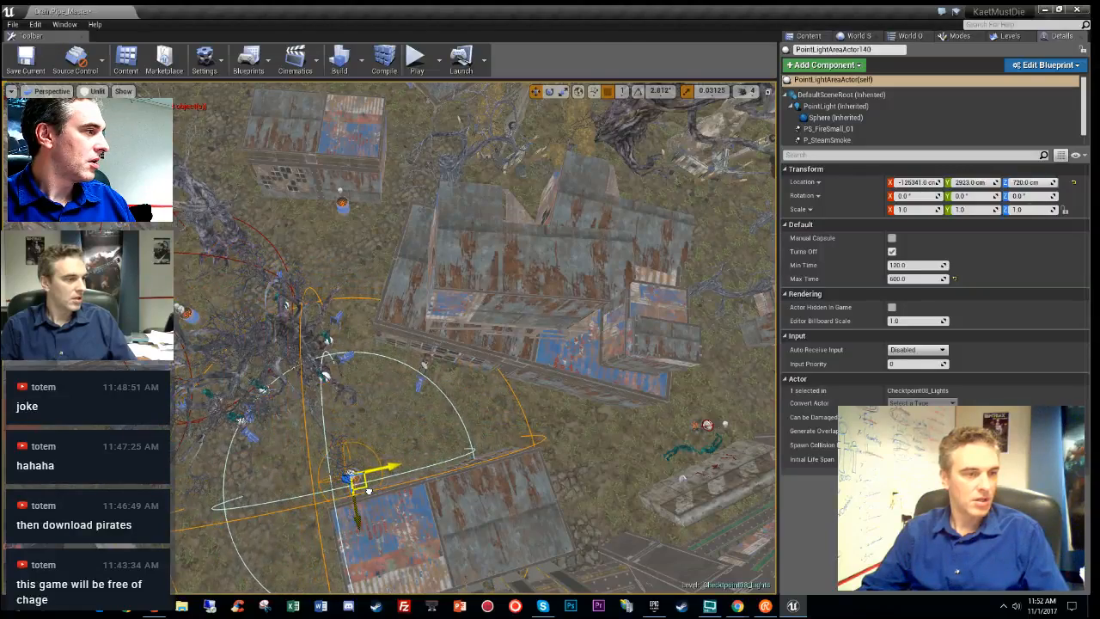
{"action": "key", "text": "f"}
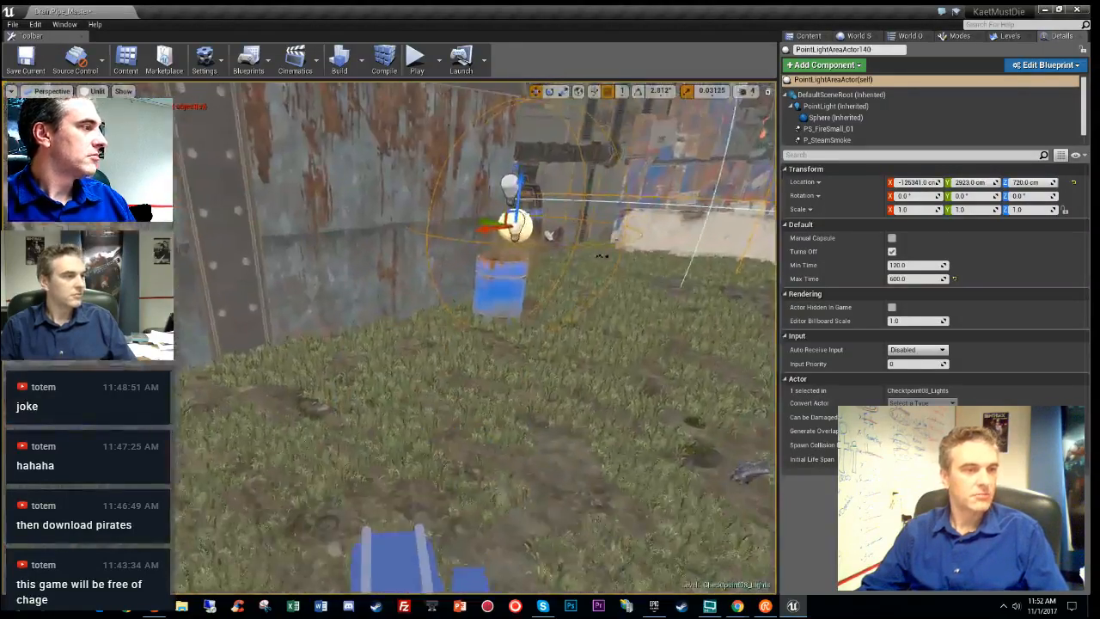
{"action": "right_click_drag", "start_coordinate": [602, 256], "coordinate": [618, 296]}
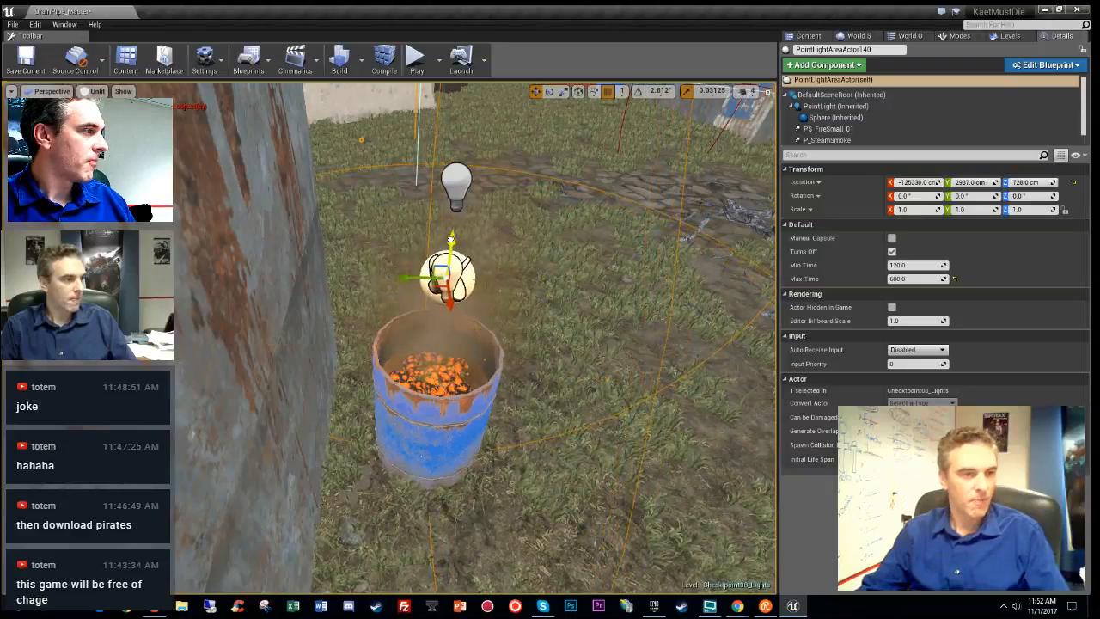
{"action": "right_click_drag", "start_coordinate": [619, 297], "coordinate": [654, 360]}
{"action": "key", "text": "alt+7"}
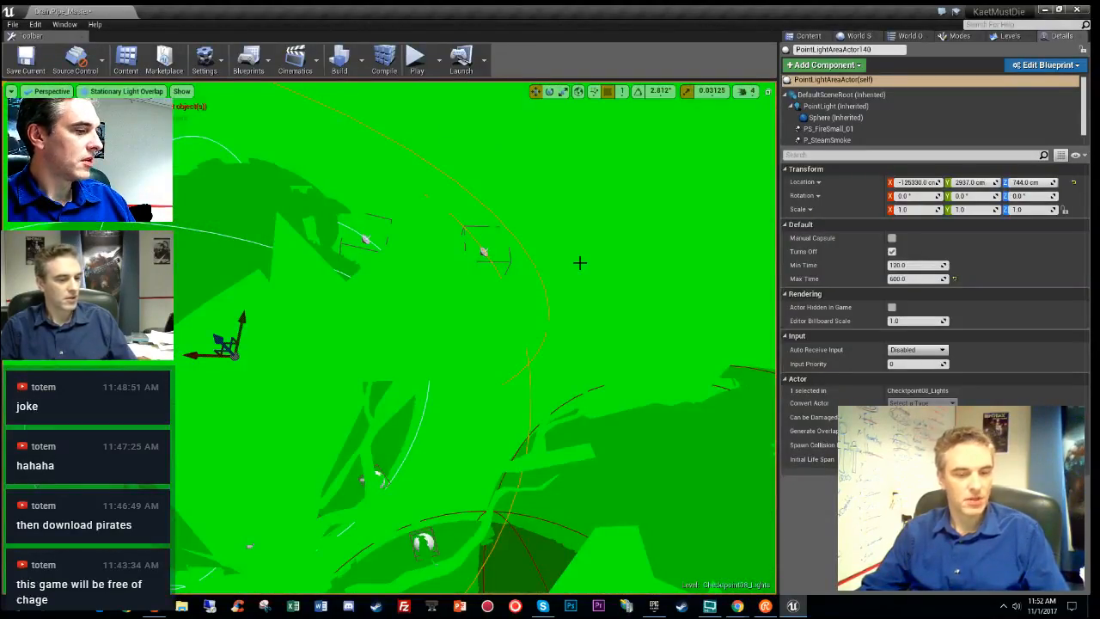
{"action": "key", "text": "alt+4"}
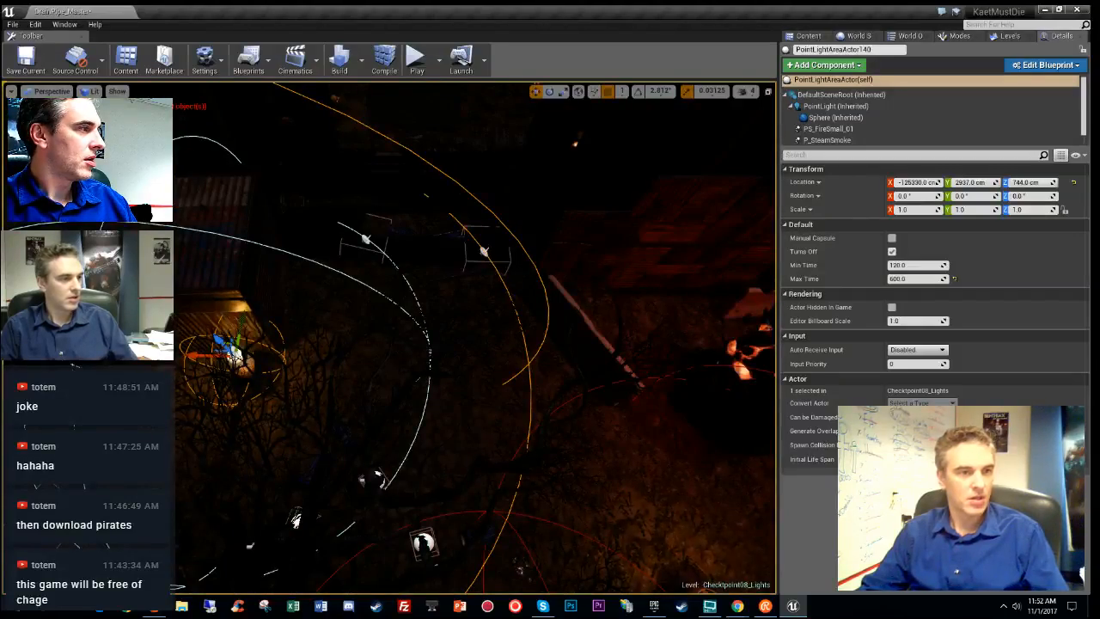
{"action": "key", "text": "alt+7"}
{"action": "key", "text": "alt+3"}
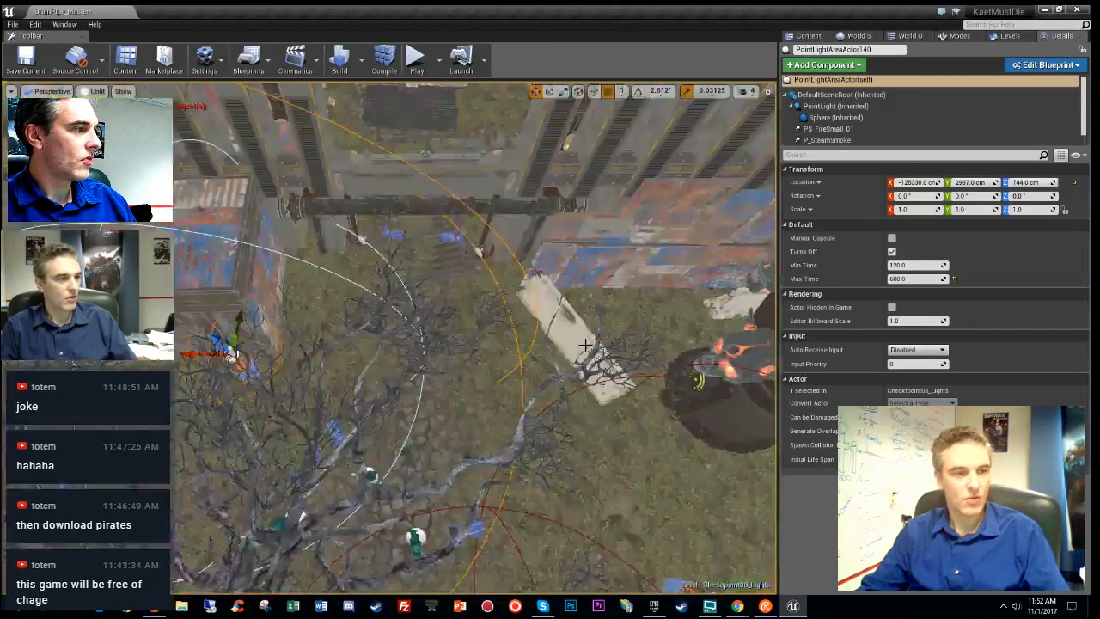
{"action": "key", "text": "f"}
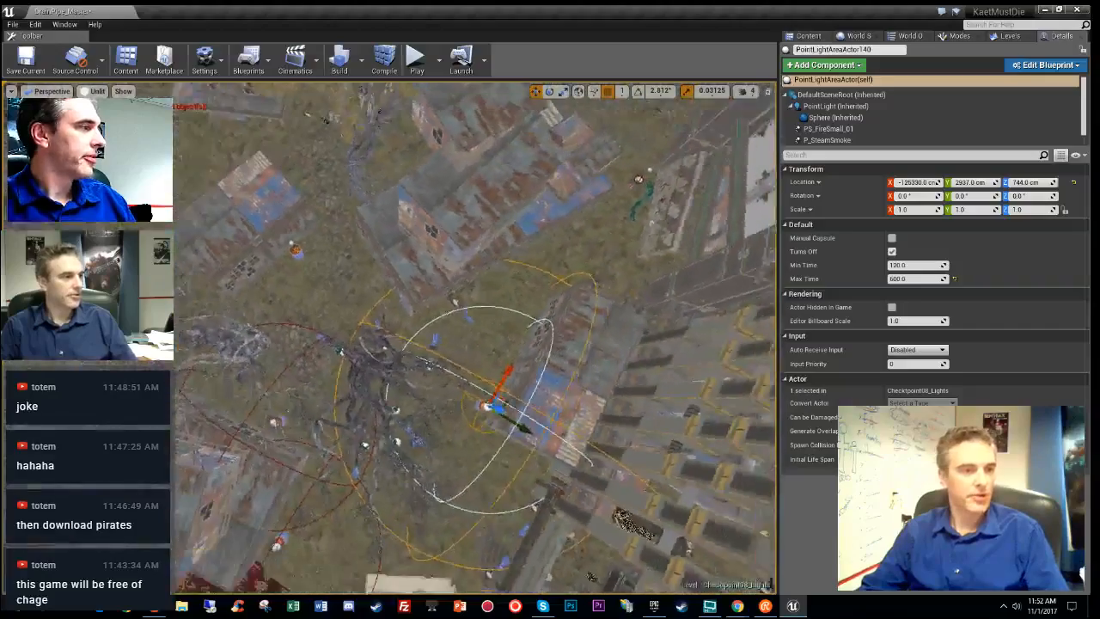
- Alt-drag a copy beside another fire, creating PointLightAreaActor141 at -123135, 3069, 744
{"action": "right_click_drag", "start_coordinate": [574, 367], "coordinate": [601, 354]}
{"action": "left_click_drag", "start_coordinate": [365, 452], "coordinate": [602, 269], "text": "alt"}
{"action": "key", "text": "f"}
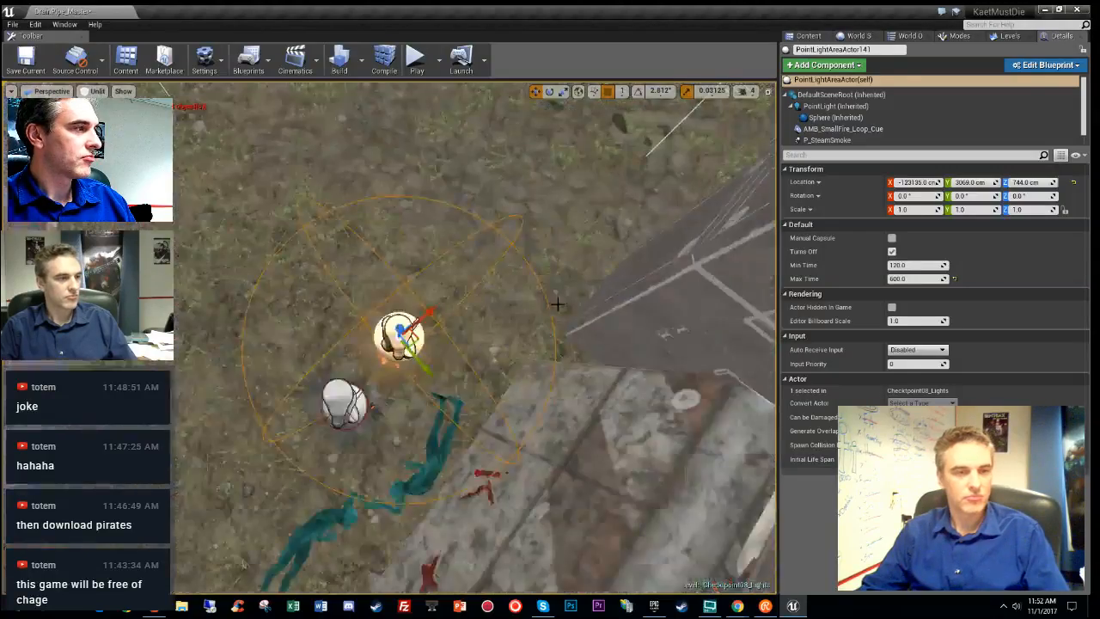
{"action": "right_click_drag", "start_coordinate": [557, 304], "coordinate": [517, 180]}
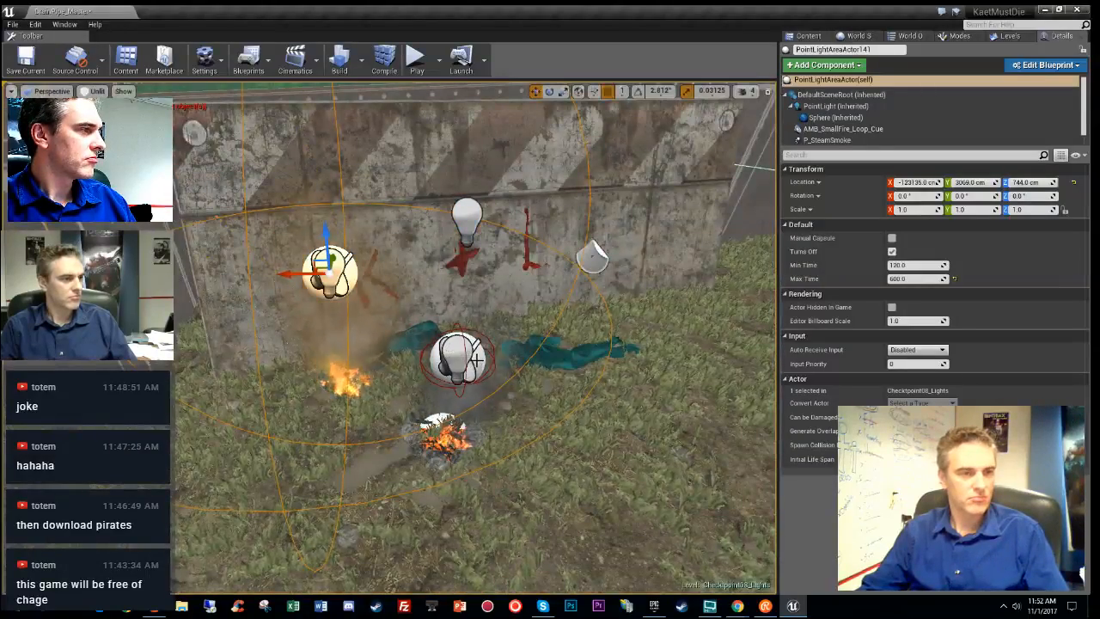
- Set Max Time to 600 on the wall-side light PointLightAreaActor54
{"action": "left_click", "coordinate": [475, 361]}
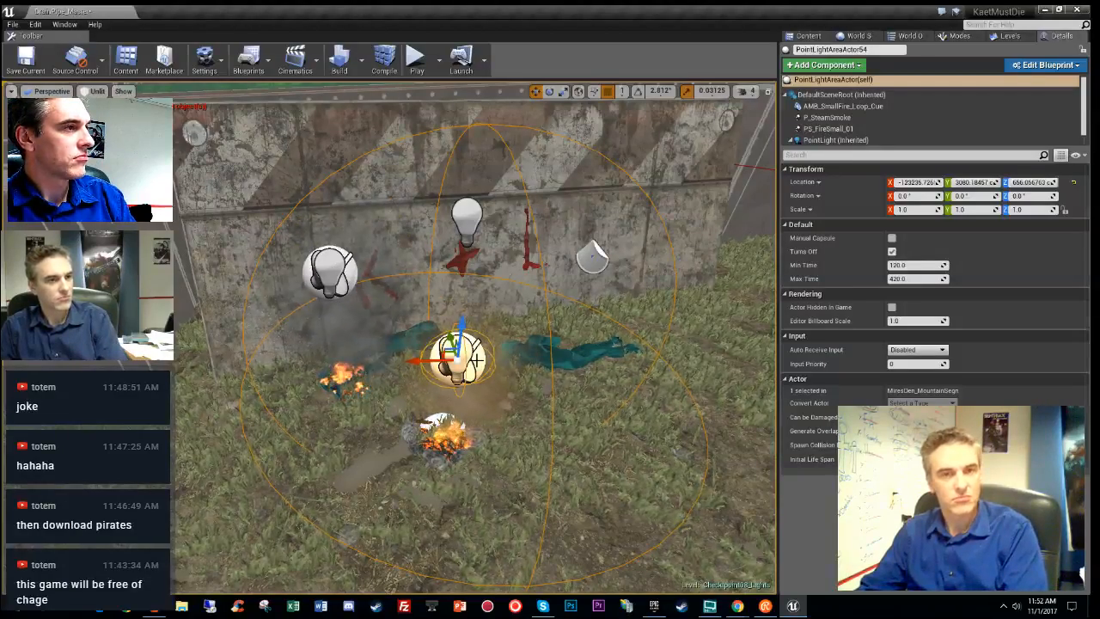
{"action": "left_click", "coordinate": [928, 278]}
{"action": "type", "text": "600"}
{"action": "key", "text": "Return"}
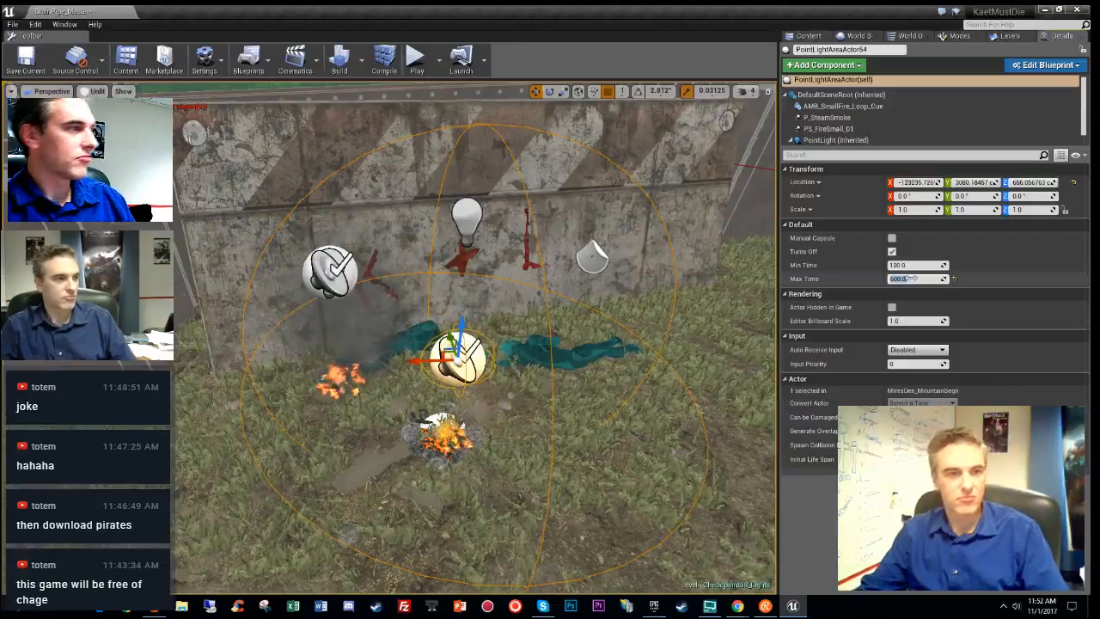
- Move PointLightAreaActor141 over the blue coal barrel, lowering it to Z 672
{"action": "left_click", "coordinate": [347, 293]}
{"action": "right_click_drag", "start_coordinate": [487, 319], "coordinate": [490, 391]}
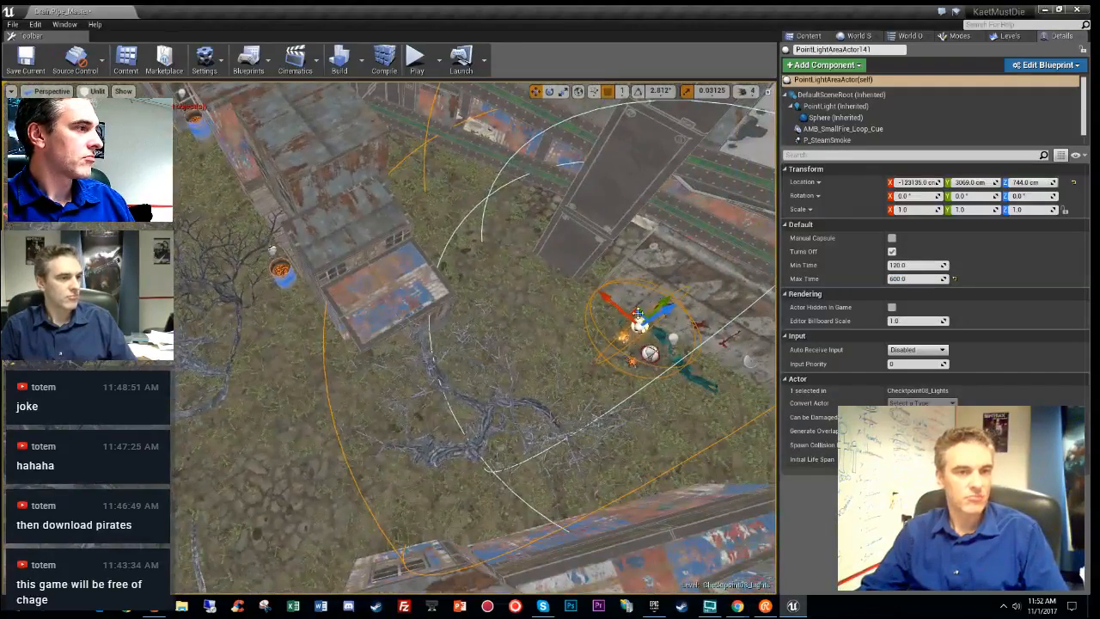
{"action": "right_click_drag", "start_coordinate": [657, 309], "coordinate": [585, 352]}
{"action": "left_click", "coordinate": [1031, 35]}
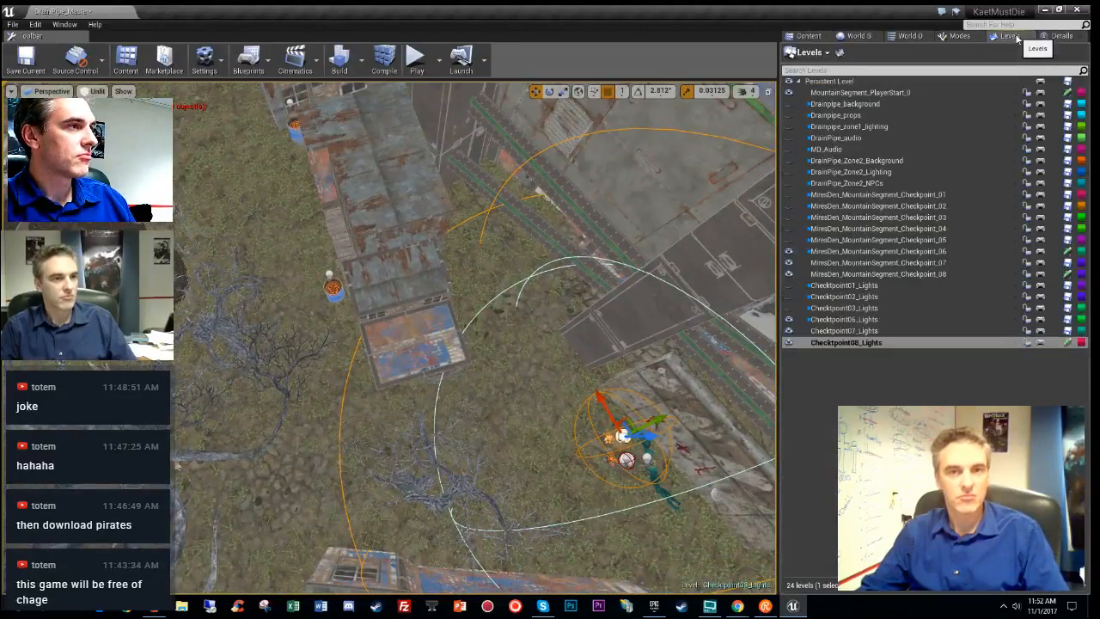
{"action": "left_click", "coordinate": [1061, 35]}
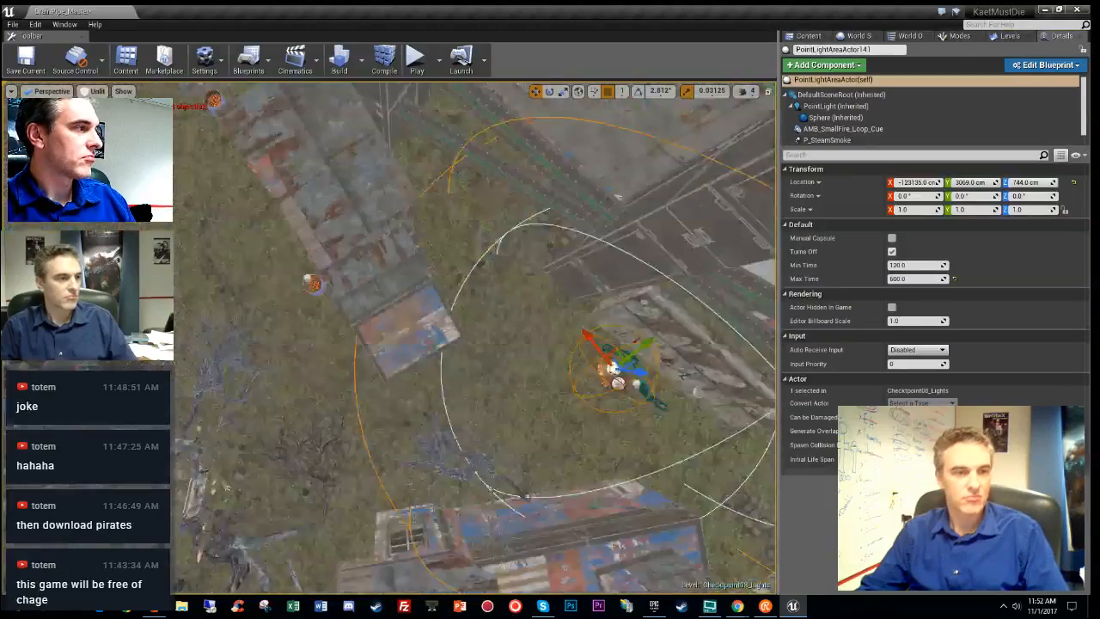
{"action": "right_click_drag", "start_coordinate": [603, 402], "coordinate": [602, 395]}
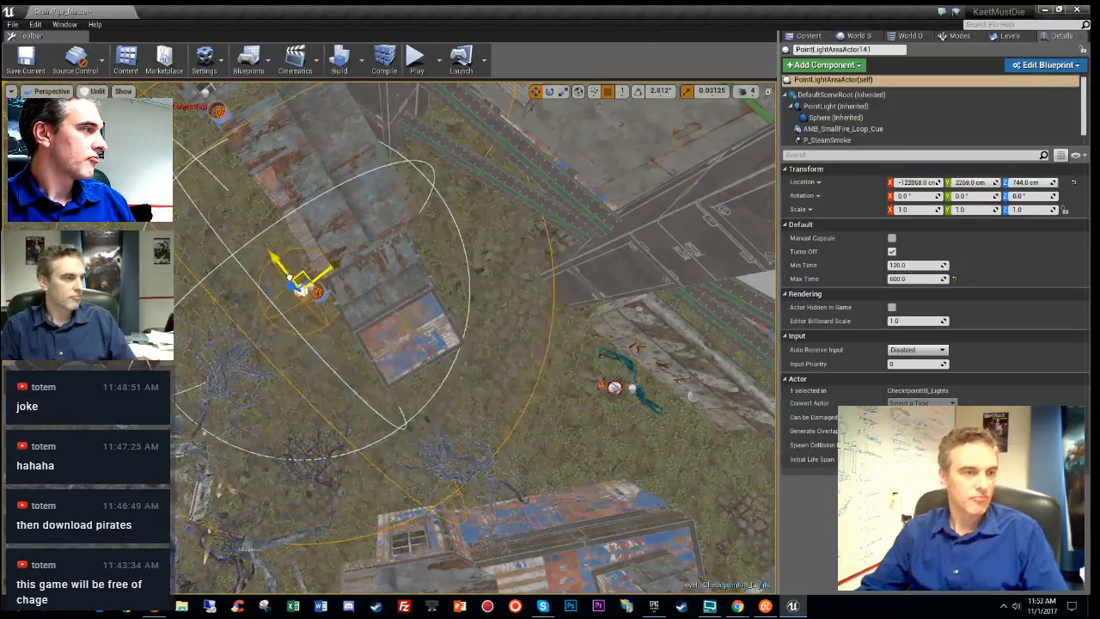
{"action": "key", "text": "f"}
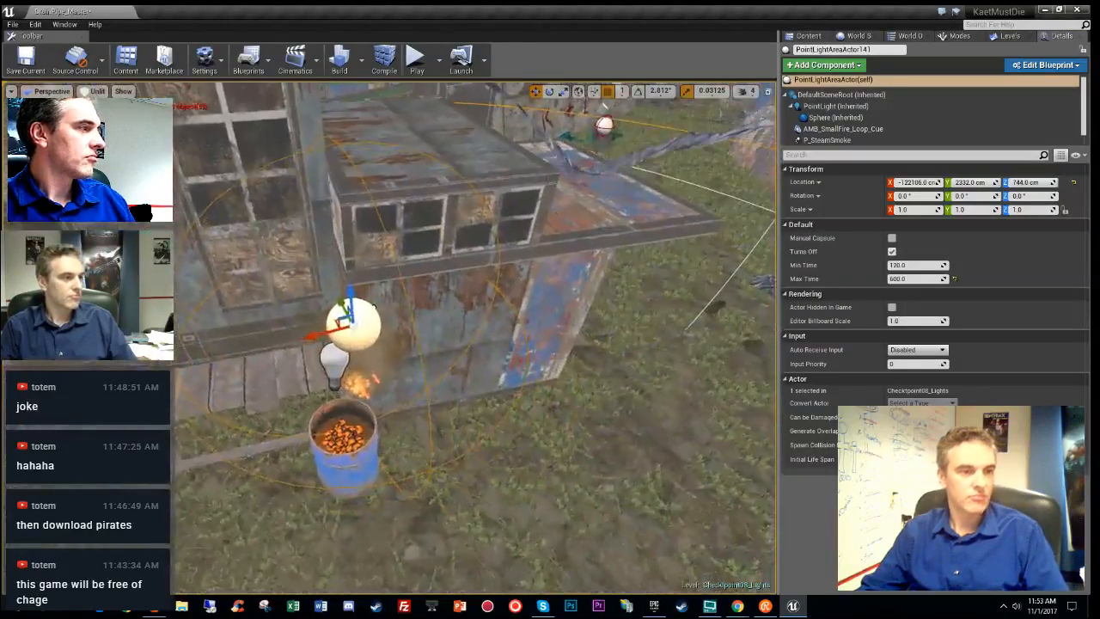
{"action": "mouse_move", "coordinate": [413, 254]}
{"action": "right_mouse_down"}
{"action": "mouse_move", "coordinate": [414, 232]}
{"action": "mouse_move", "coordinate": [413, 254]}
{"action": "right_mouse_up"}
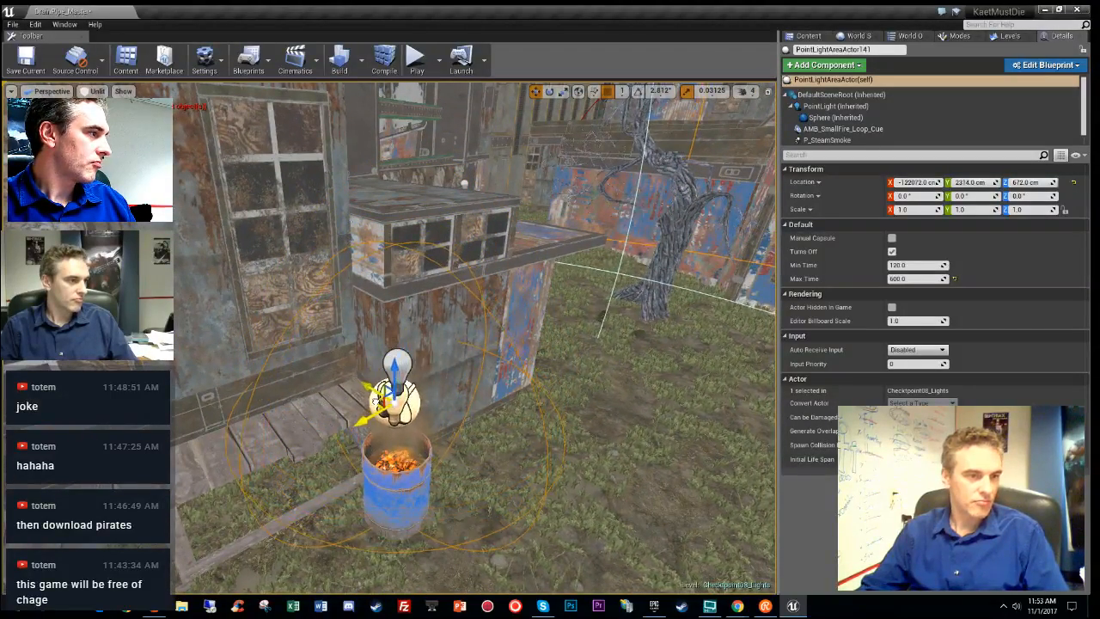
{"action": "right_click_drag", "start_coordinate": [376, 401], "coordinate": [548, 423]}
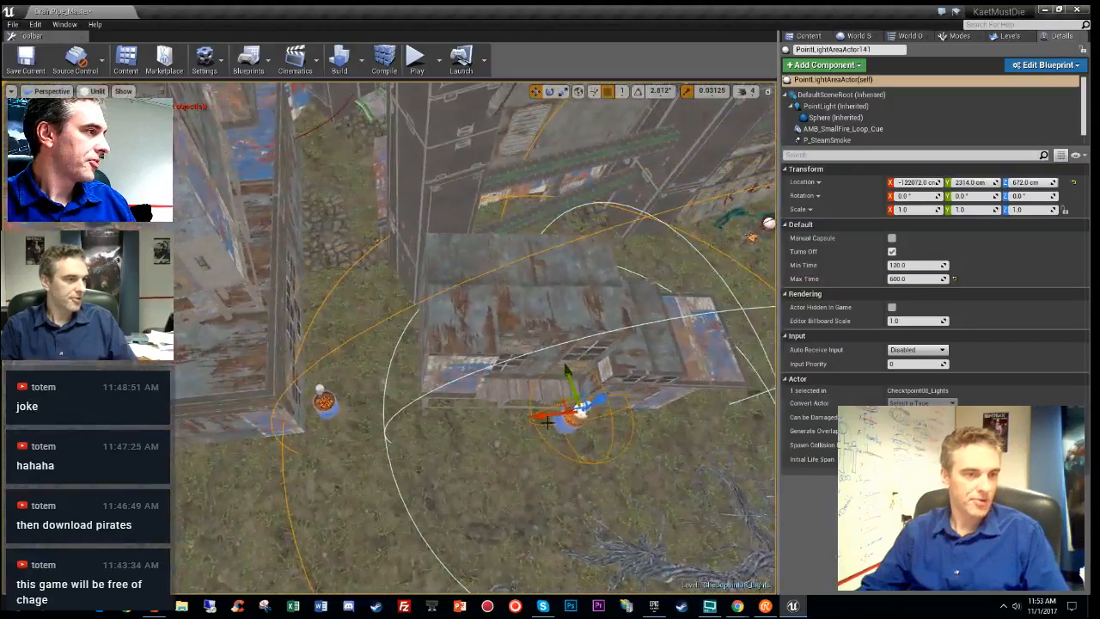
{"action": "right_click_drag", "start_coordinate": [499, 379], "coordinate": [490, 430]}
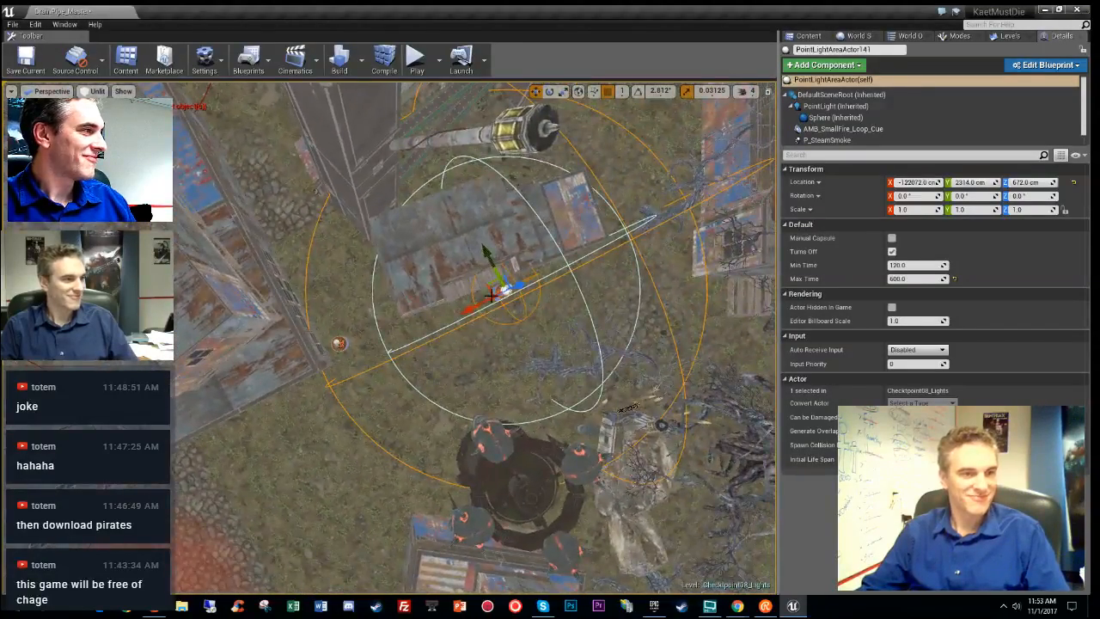
- Inspect the next fire-barrel light over its barrel and preview stationary light overlap
{"action": "left_click", "coordinate": [326, 313]}
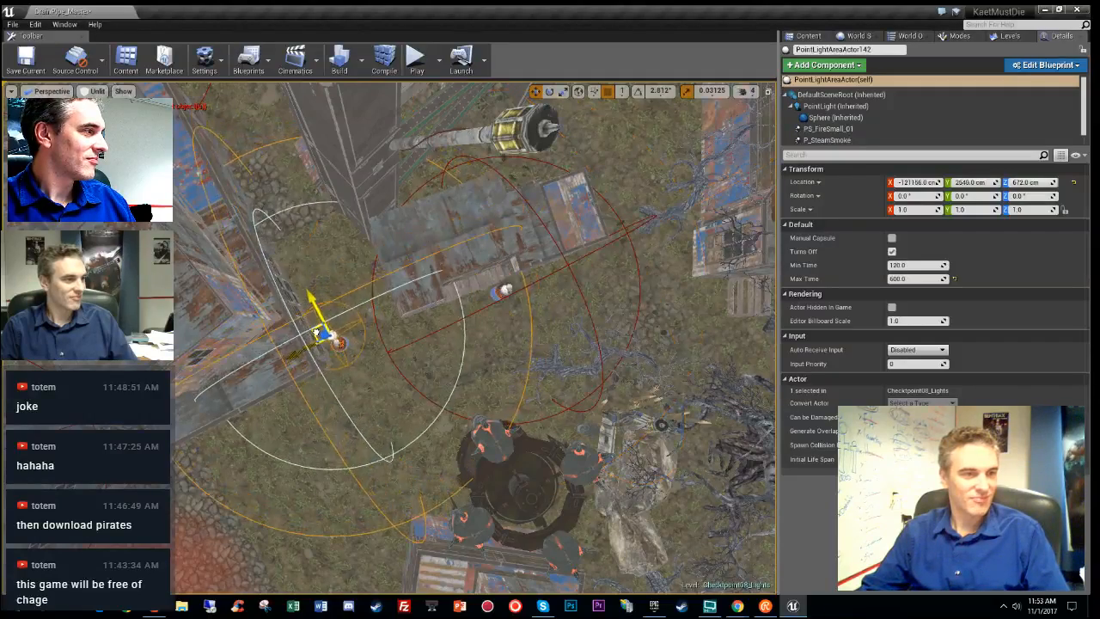
{"action": "key", "text": "w"}
{"action": "right_click_drag", "start_coordinate": [322, 342], "coordinate": [305, 288]}
{"action": "key", "text": "w"}
{"action": "key", "text": "s"}
{"action": "right_click_drag", "start_coordinate": [496, 292], "coordinate": [554, 385]}
{"action": "key", "text": "alt+9"}
{"action": "key", "text": "alt+3"}
{"action": "key", "text": "s"}
{"action": "key", "text": "a"}
{"action": "key", "text": "s"}
{"action": "key", "text": "w"}
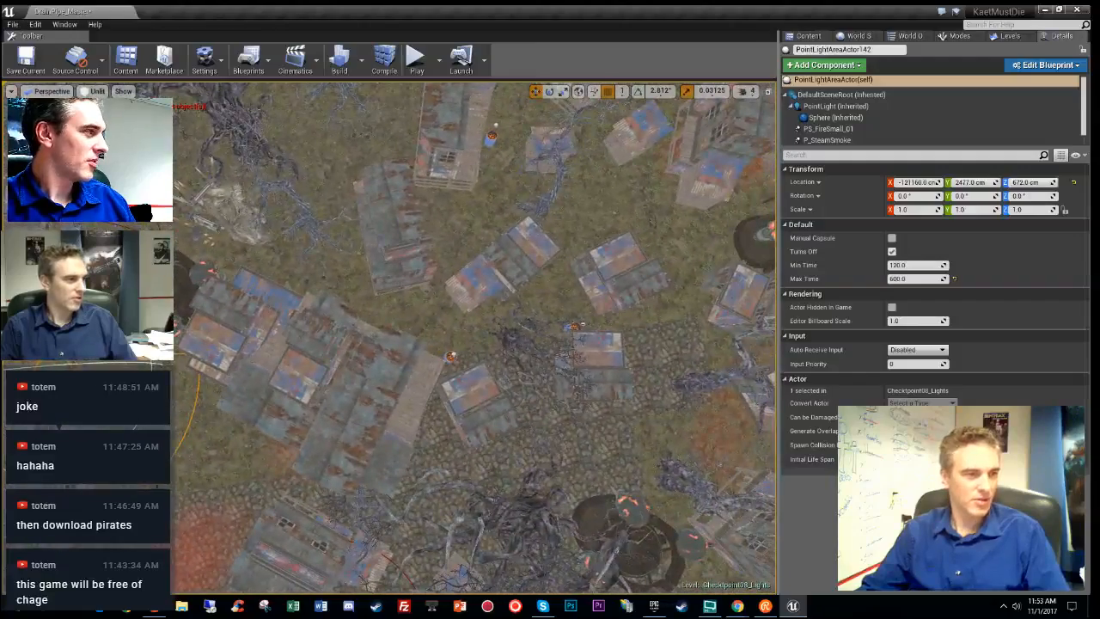
- Nudge another fire-barrel light onto its coal barrel and recheck stationary light overlap
{"action": "left_click", "coordinate": [453, 356]}
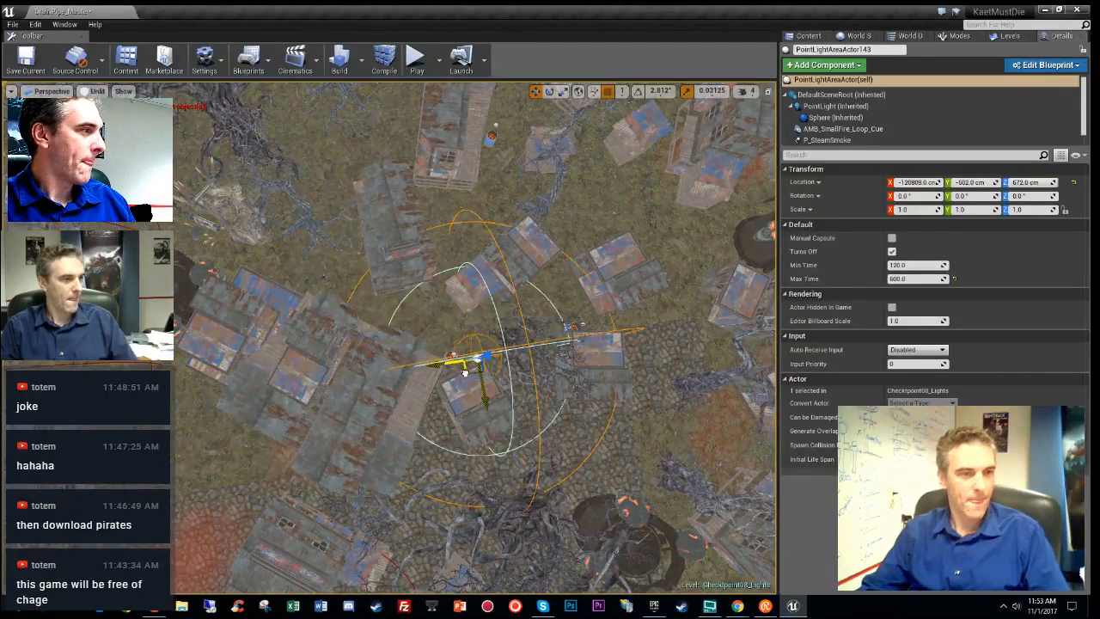
{"action": "right_click_drag", "start_coordinate": [443, 369], "coordinate": [479, 305]}
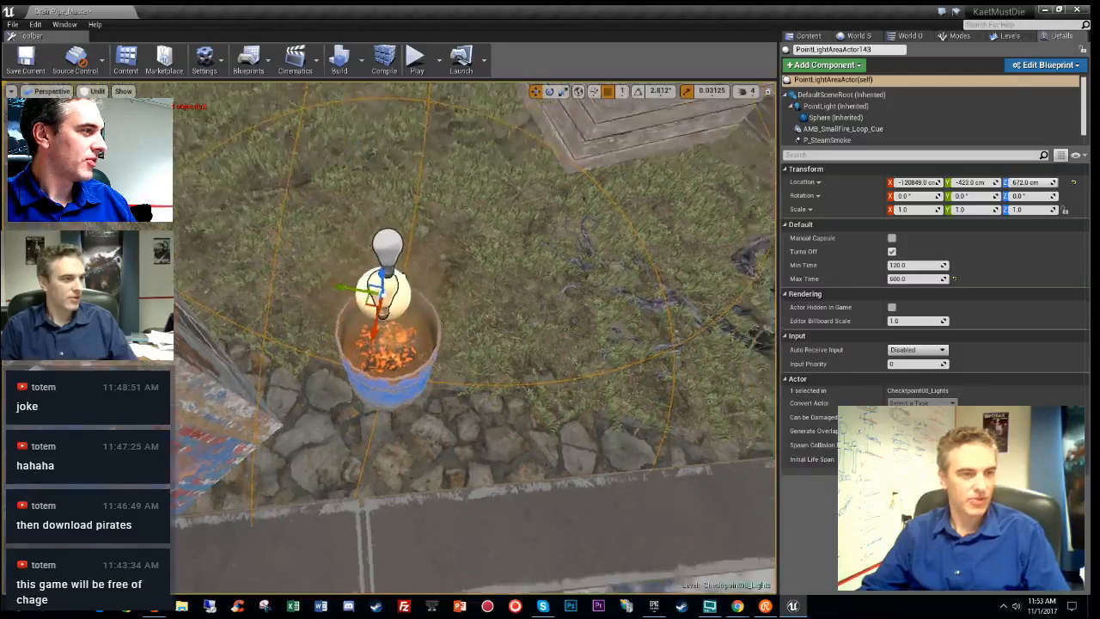
{"action": "mouse_move", "coordinate": [478, 304]}
{"action": "right_mouse_down"}
{"action": "mouse_move", "coordinate": [474, 292]}
{"action": "mouse_move", "coordinate": [473, 320]}
{"action": "mouse_move", "coordinate": [463, 315]}
{"action": "mouse_move", "coordinate": [478, 320]}
{"action": "mouse_move", "coordinate": [468, 316]}
{"action": "right_mouse_up"}
{"action": "right_click_drag", "start_coordinate": [322, 514], "coordinate": [314, 507]}
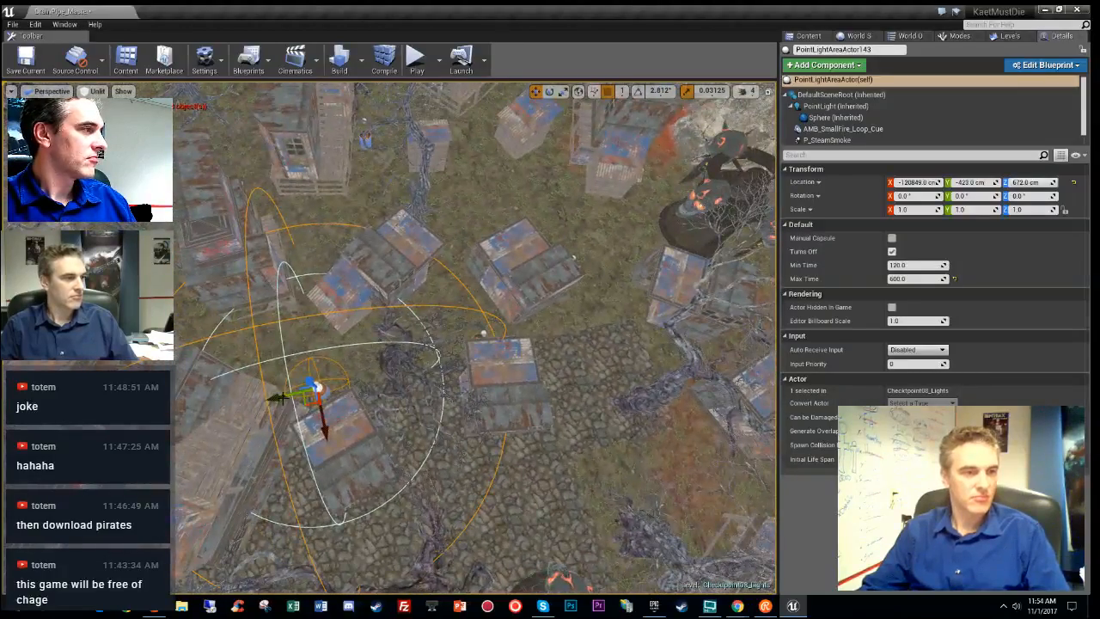
{"action": "left_click", "coordinate": [490, 322]}
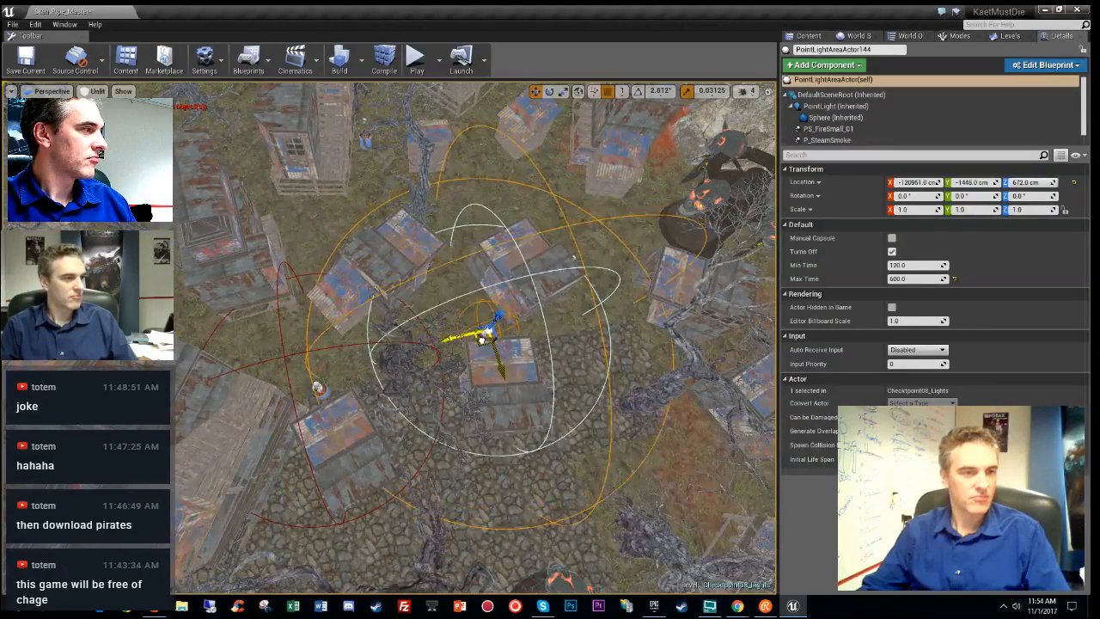
{"action": "left_click_drag", "start_coordinate": [482, 340], "coordinate": [483, 342]}
{"action": "right_click_drag", "start_coordinate": [653, 320], "coordinate": [636, 162]}
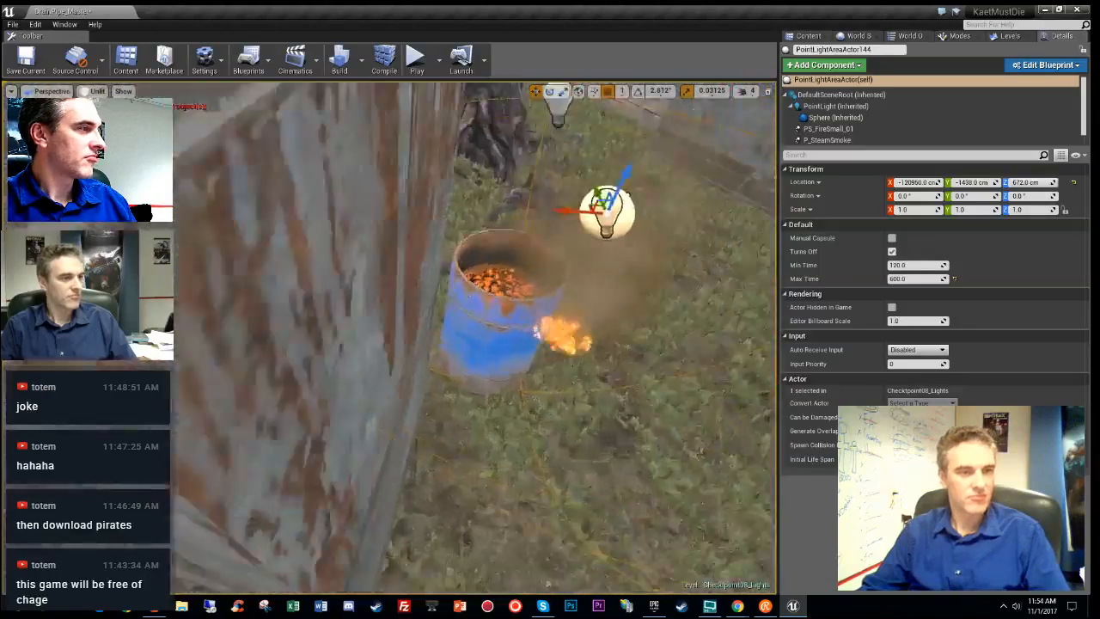
{"action": "right_click_drag", "start_coordinate": [606, 213], "coordinate": [632, 225]}
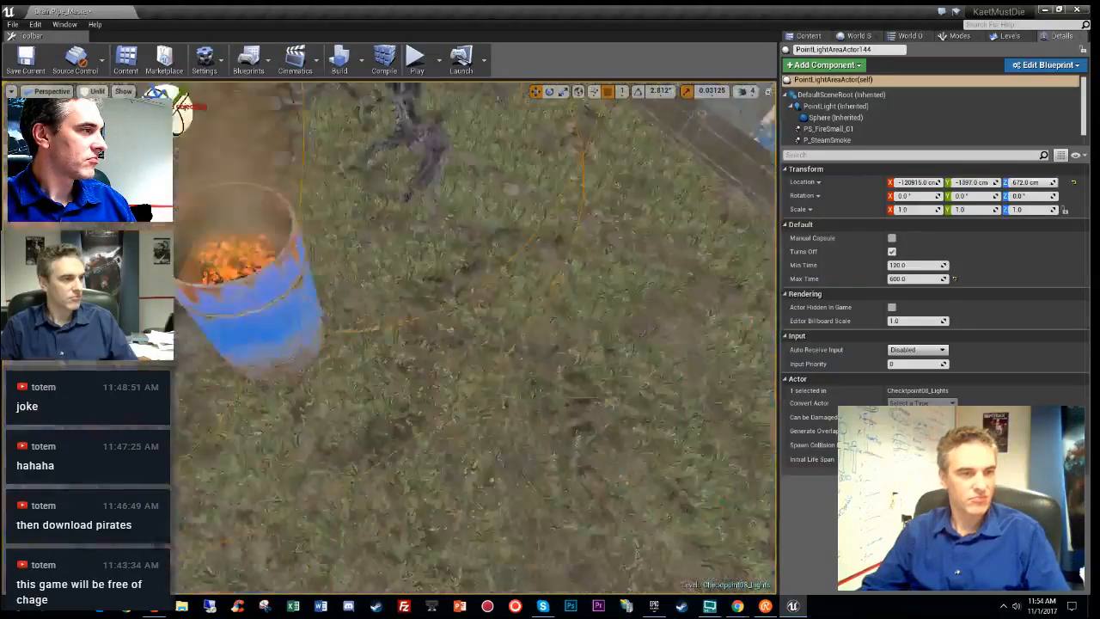
{"action": "right_click_drag", "start_coordinate": [631, 225], "coordinate": [602, 251]}
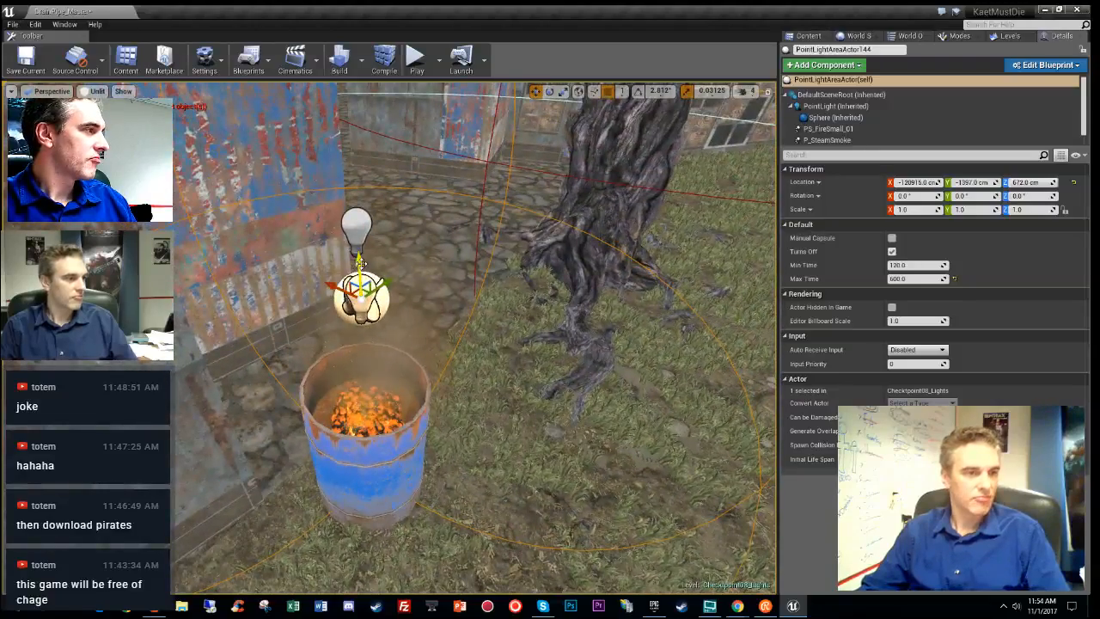
{"action": "right_click_drag", "start_coordinate": [525, 303], "coordinate": [605, 263]}
{"action": "key", "text": "alt+9"}
{"action": "key", "text": "alt+3"}
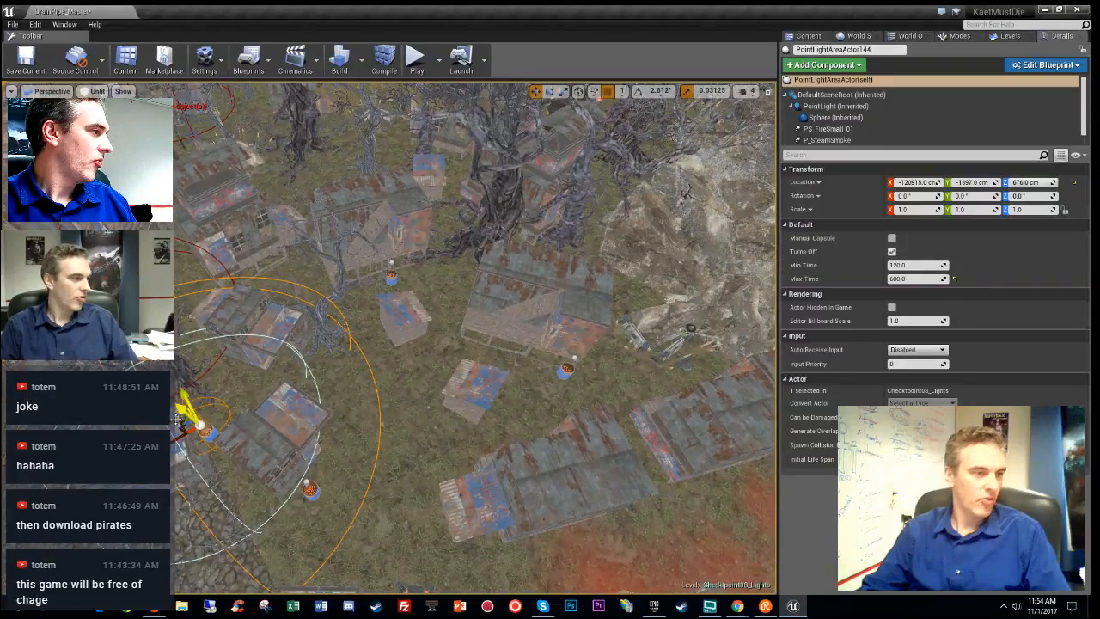
- Inspect the light at the centre house against its fire barrel
{"action": "left_click", "coordinate": [391, 279]}
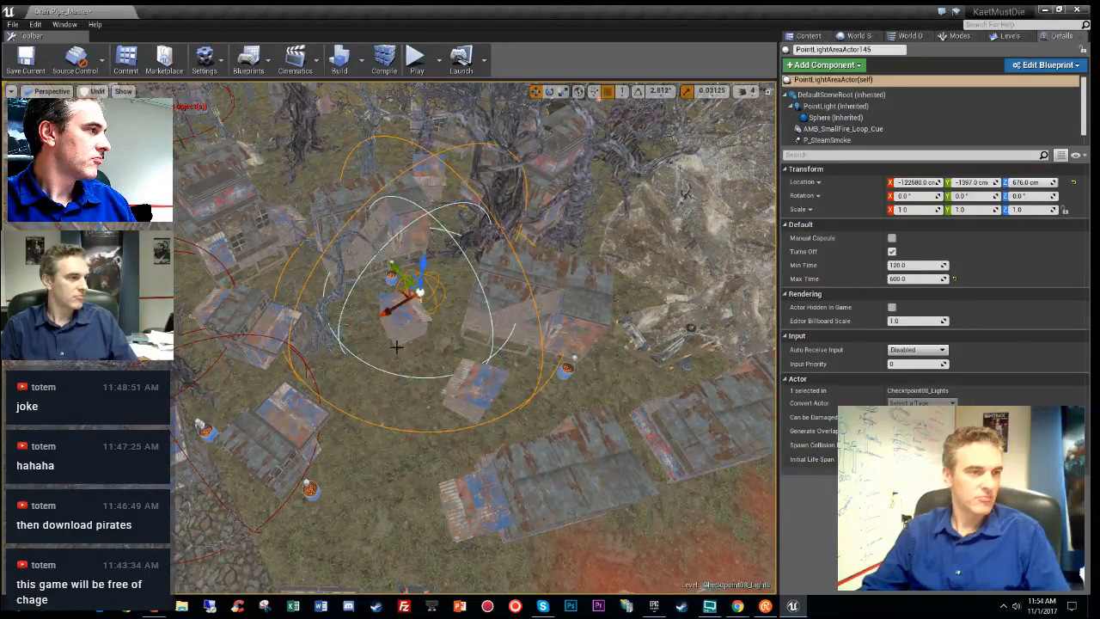
{"action": "right_click_drag", "start_coordinate": [396, 347], "coordinate": [559, 361]}
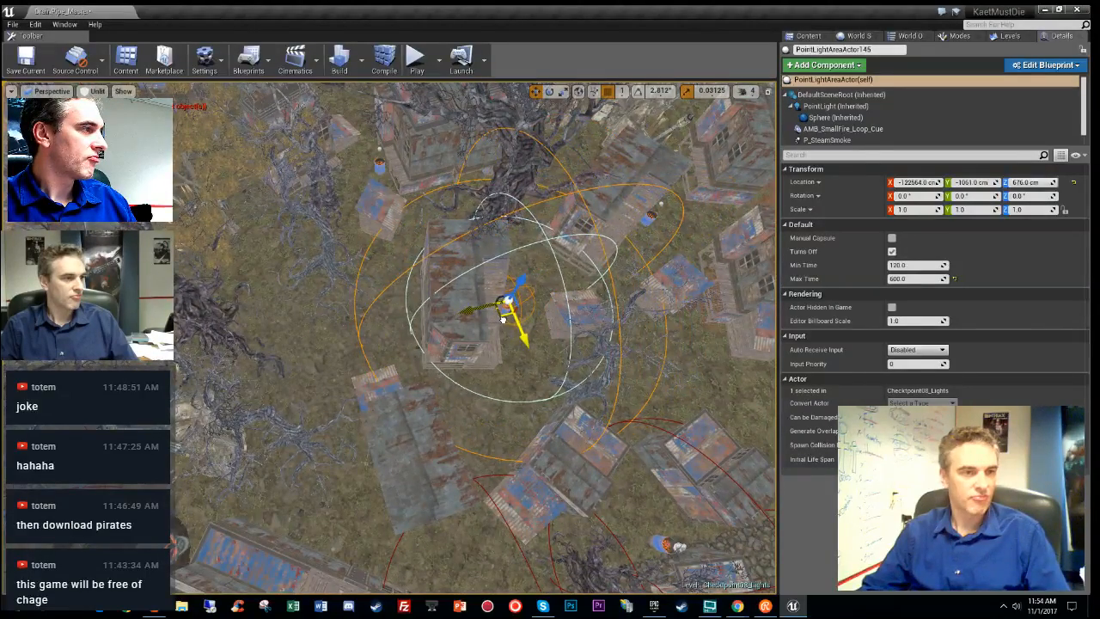
{"action": "key", "text": "w"}
{"action": "right_click_drag", "start_coordinate": [502, 318], "coordinate": [679, 258]}
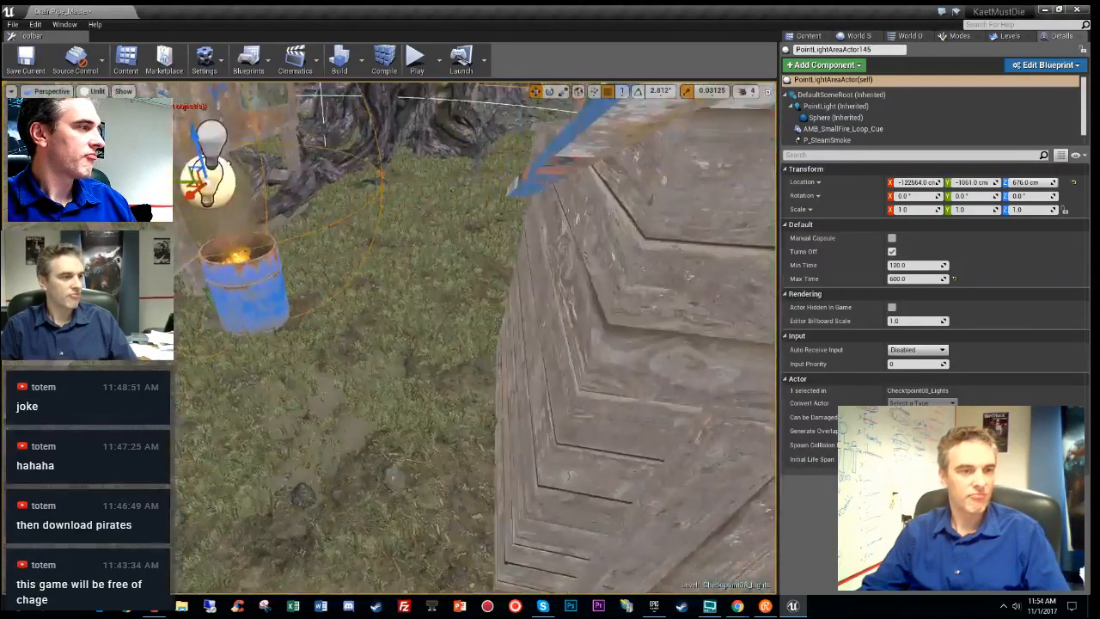
{"action": "right_click_drag", "start_coordinate": [464, 319], "coordinate": [391, 336]}
{"action": "key", "text": "w"}
{"action": "key", "text": "s"}
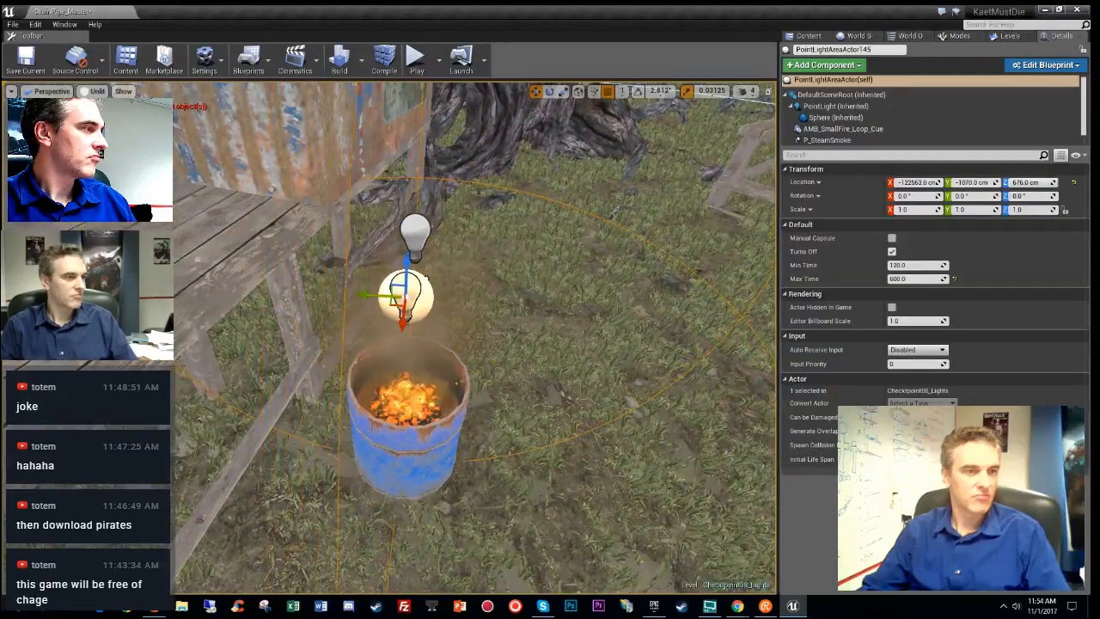
{"action": "right_click_drag", "start_coordinate": [476, 337], "coordinate": [233, 401]}
- Center PointLightAreaActor146 over its barrel, then select coal barrel CoalBarrel47
{"action": "left_click", "coordinate": [505, 298]}
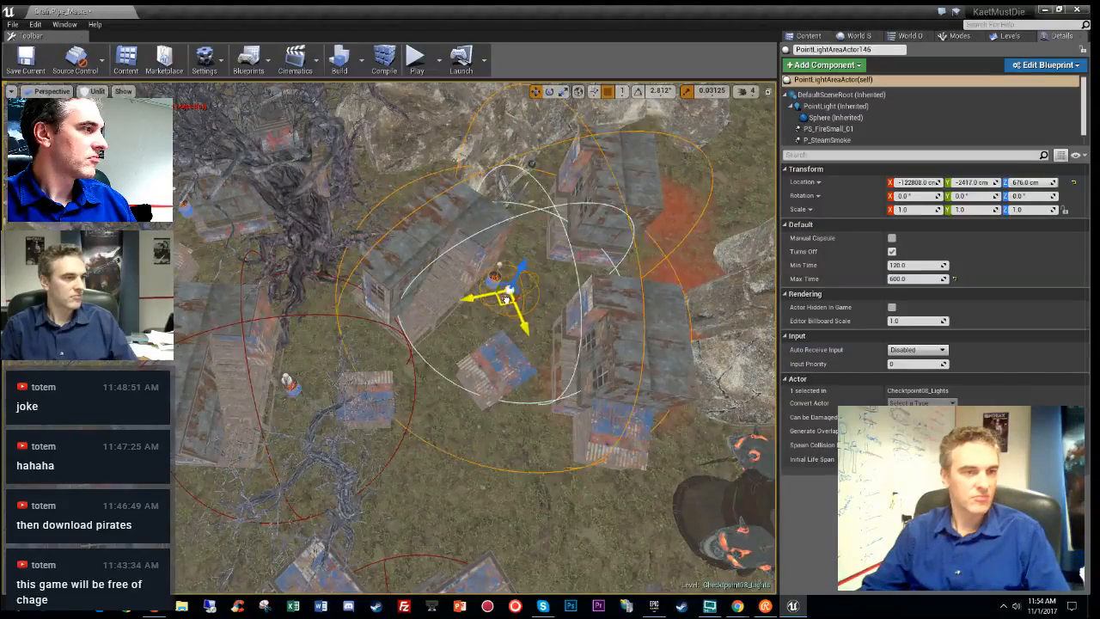
{"action": "key", "text": "f"}
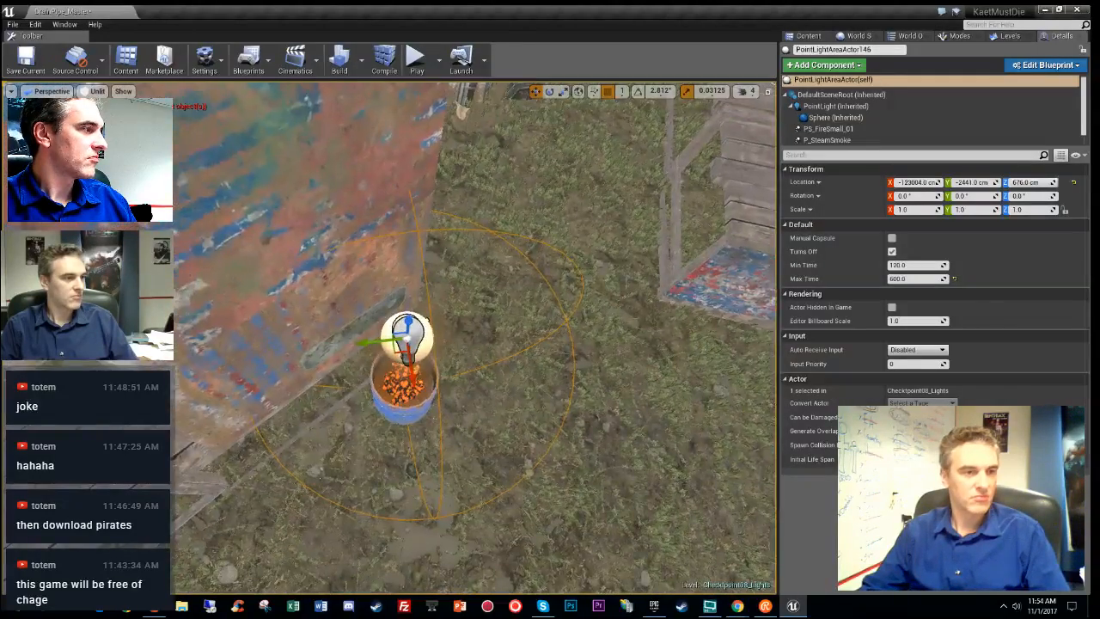
{"action": "right_click_drag", "start_coordinate": [505, 298], "coordinate": [478, 274]}
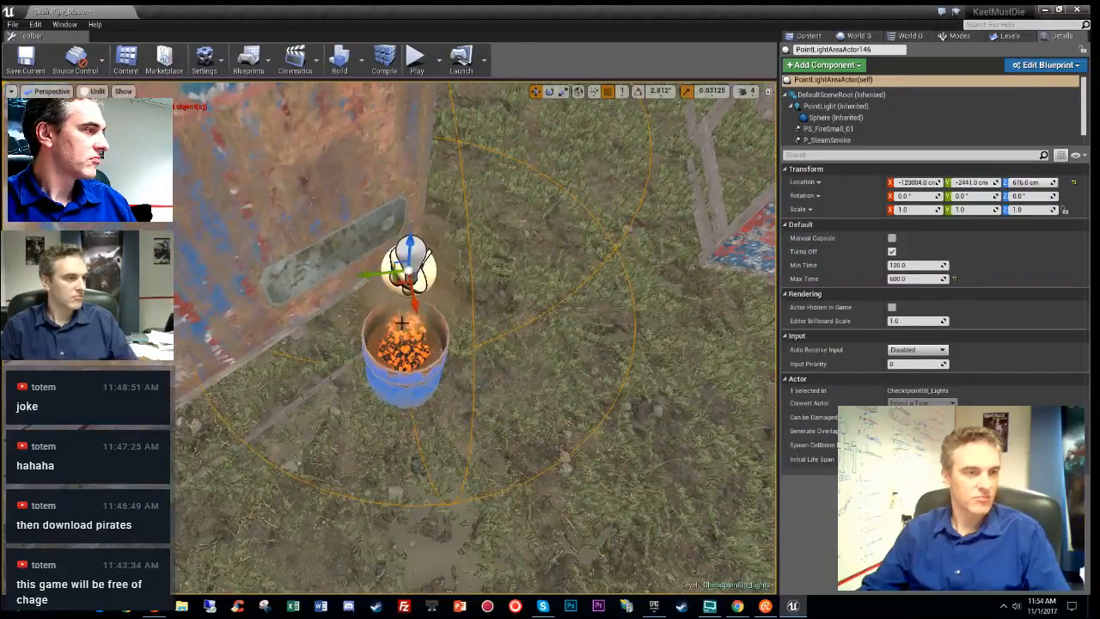
{"action": "left_click_drag", "start_coordinate": [399, 282], "coordinate": [400, 298]}
{"action": "right_click_drag", "start_coordinate": [397, 298], "coordinate": [432, 344]}
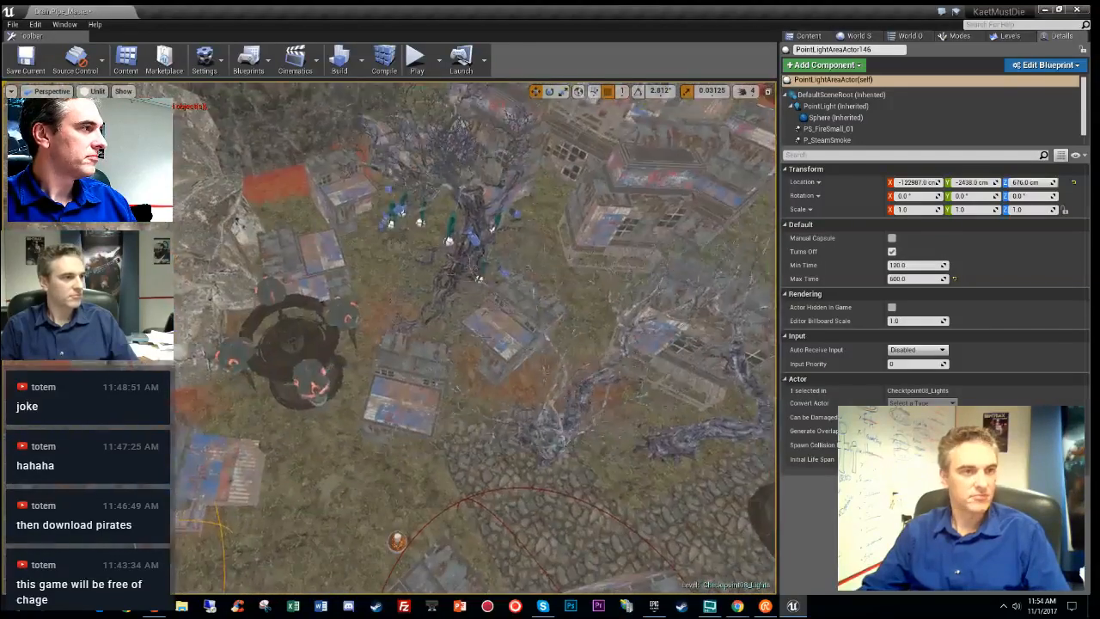
{"action": "key", "text": "f"}
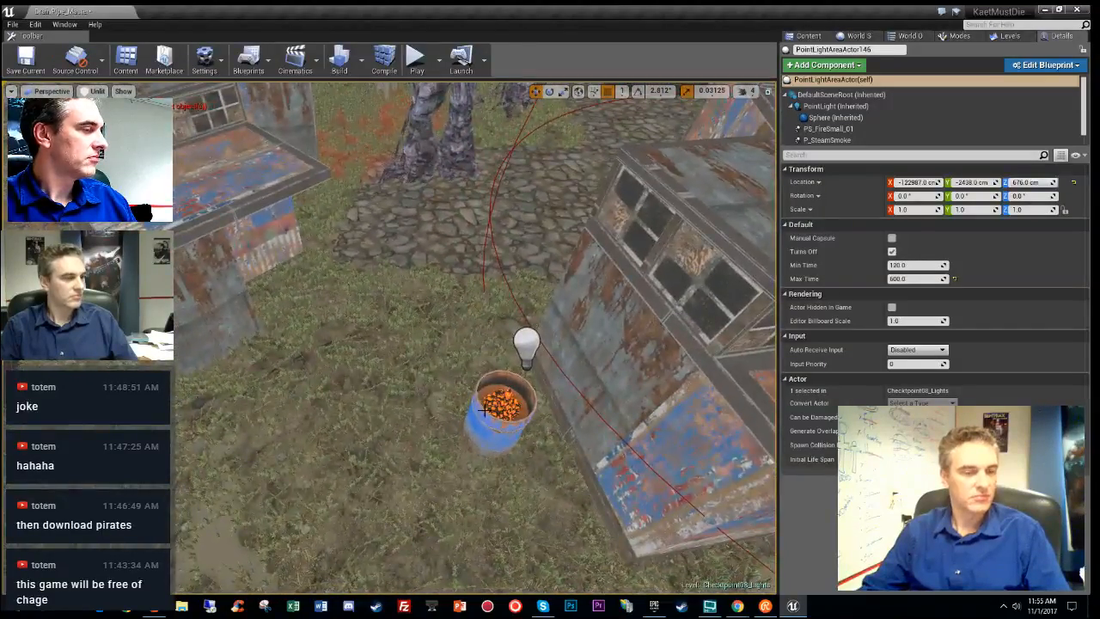
{"action": "left_click", "coordinate": [495, 427]}
- Move coal barrel CoalBarrel47 up-left into its new spot
{"action": "right_click_drag", "start_coordinate": [495, 427], "coordinate": [499, 455]}
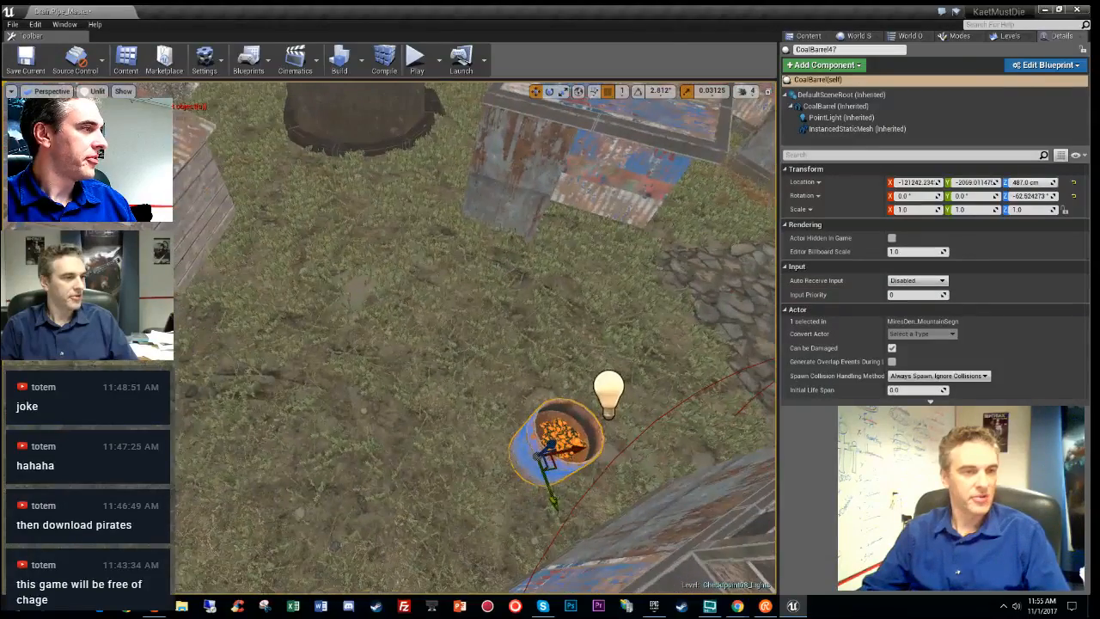
{"action": "left_click_drag", "start_coordinate": [554, 465], "coordinate": [471, 342]}
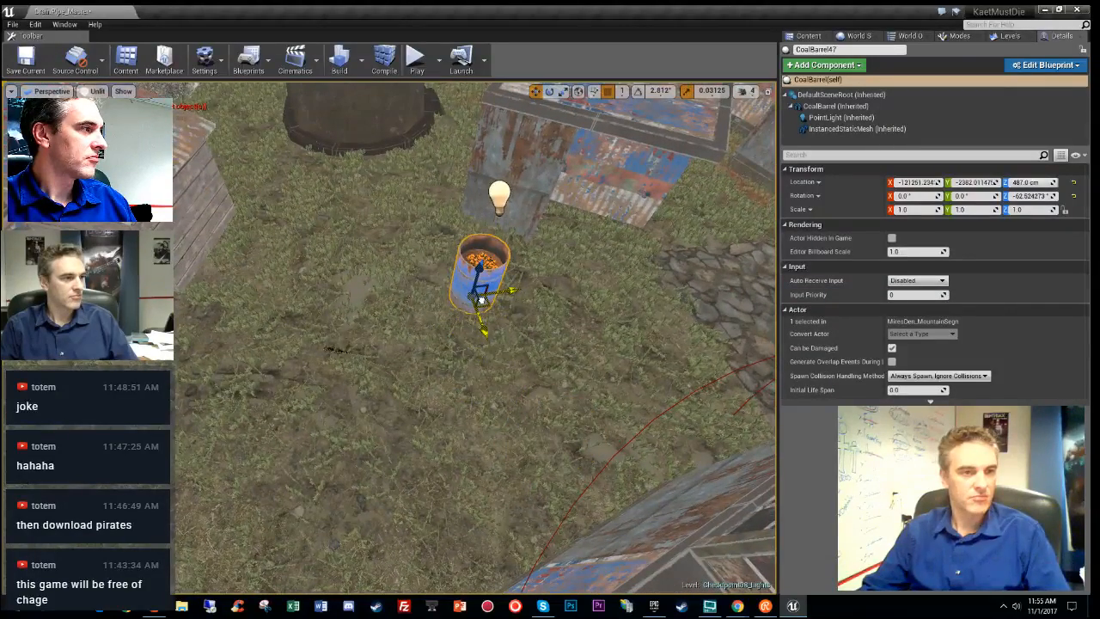
{"action": "left_click_drag", "start_coordinate": [490, 276], "coordinate": [484, 246]}
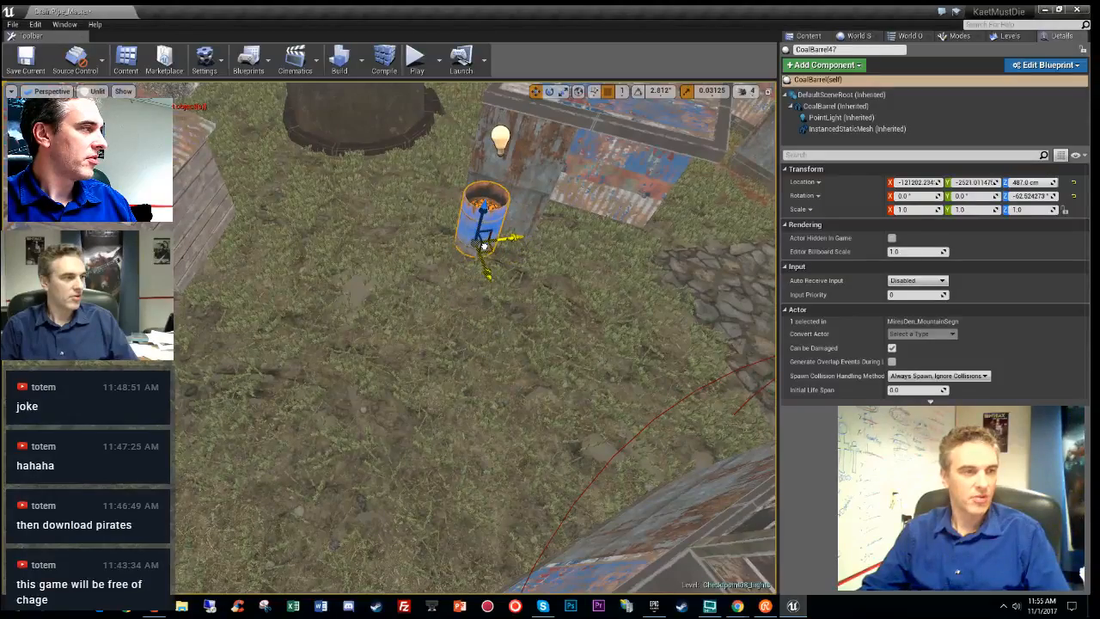
{"action": "key", "text": "w"}
{"action": "right_click_drag", "start_coordinate": [484, 247], "coordinate": [391, 378]}
{"action": "key", "text": "s"}
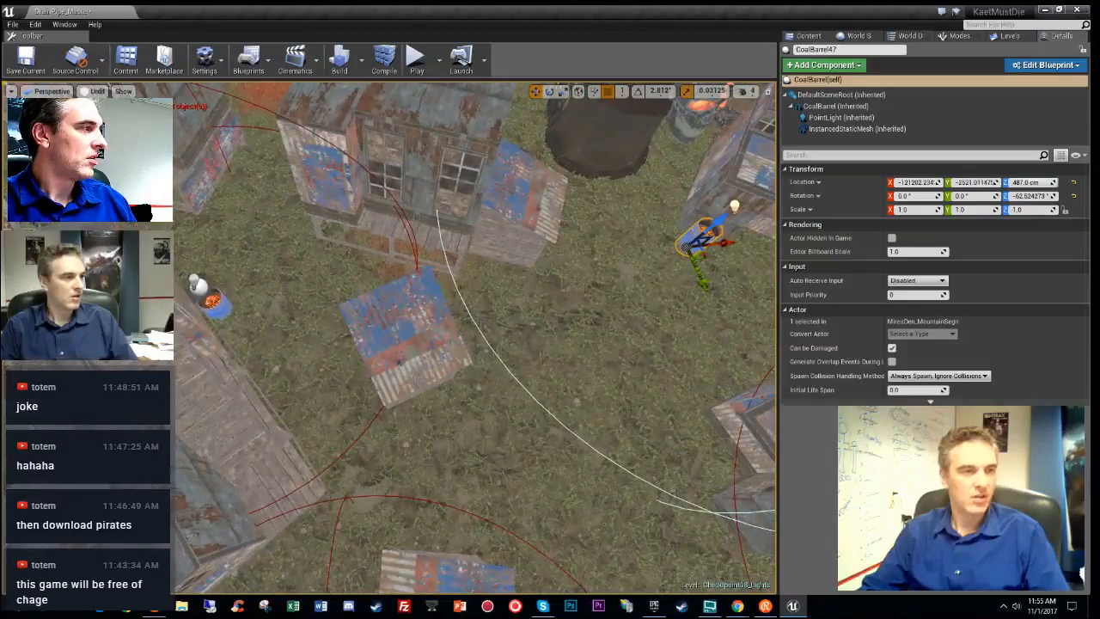
- Alt-drag a copy of PointLightAreaActor146 onto another barrel, creating light 147
{"action": "left_click", "coordinate": [204, 286]}
{"action": "key", "text": "s"}
{"action": "right_click_drag", "start_coordinate": [203, 286], "coordinate": [254, 330]}
{"action": "left_click_drag", "start_coordinate": [213, 345], "coordinate": [221, 342], "text": "alt"}
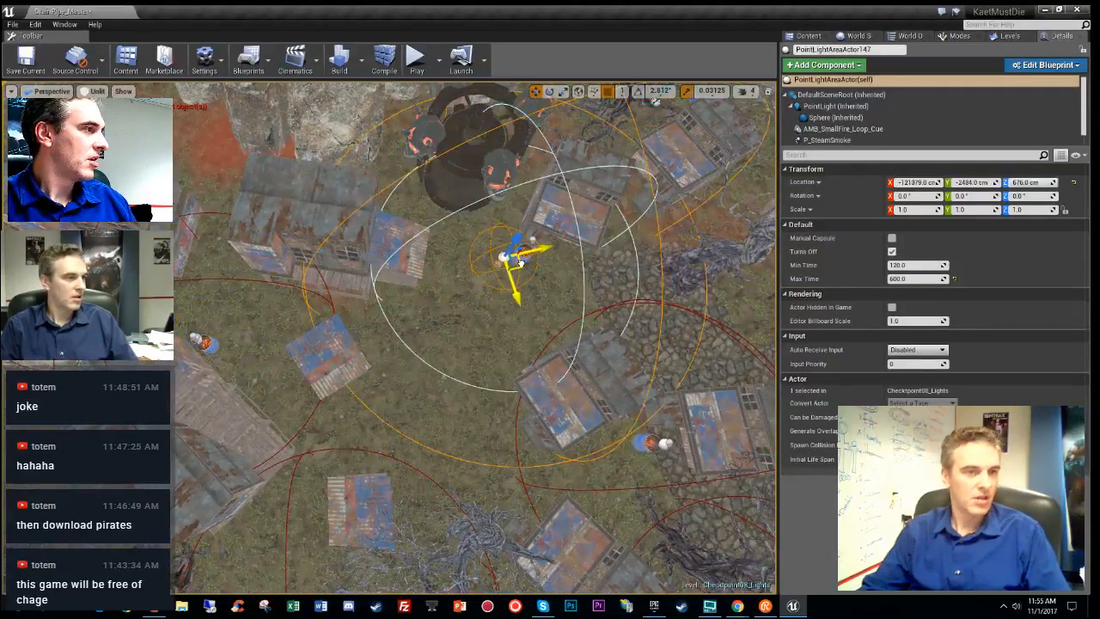
{"action": "left_click_drag", "start_coordinate": [520, 262], "coordinate": [547, 247]}
{"action": "key", "text": "w"}
{"action": "mouse_move", "coordinate": [547, 249]}
{"action": "right_mouse_down"}
{"action": "mouse_move", "coordinate": [578, 219]}
{"action": "mouse_move", "coordinate": [583, 142]}
{"action": "mouse_move", "coordinate": [574, 327]}
{"action": "mouse_move", "coordinate": [608, 259]}
{"action": "right_mouse_up"}
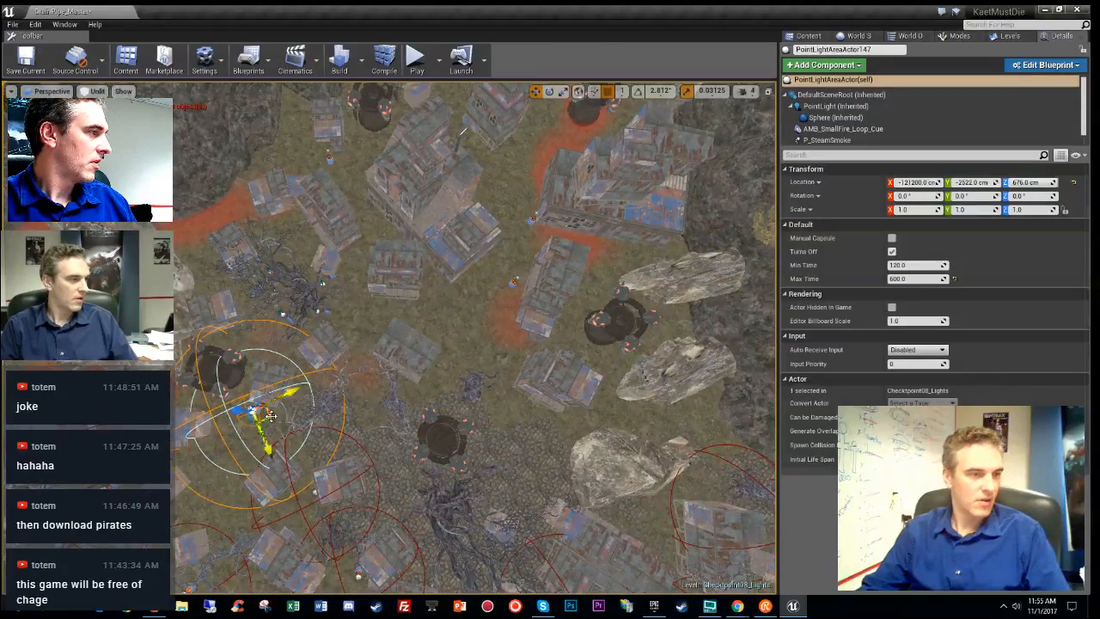
- Copy another light, PointLightAreaActor148, onto a further barrel and check the lit view
{"action": "left_click_drag", "start_coordinate": [269, 415], "coordinate": [534, 290], "text": "alt"}
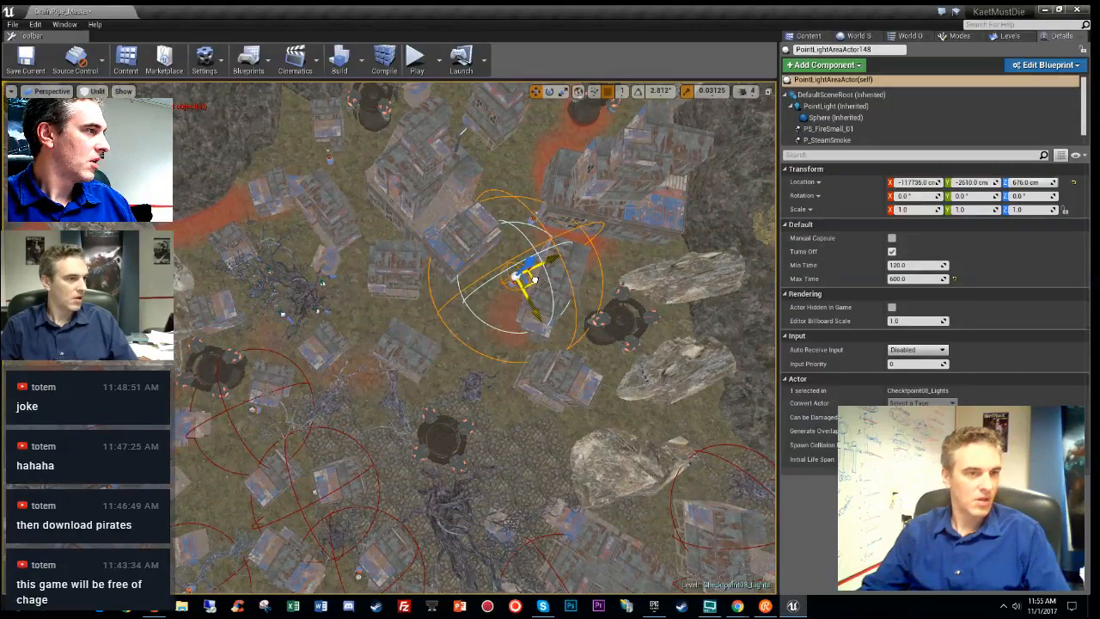
{"action": "key", "text": "f"}
{"action": "left_click_drag", "start_coordinate": [420, 335], "coordinate": [360, 329], "text": "alt"}
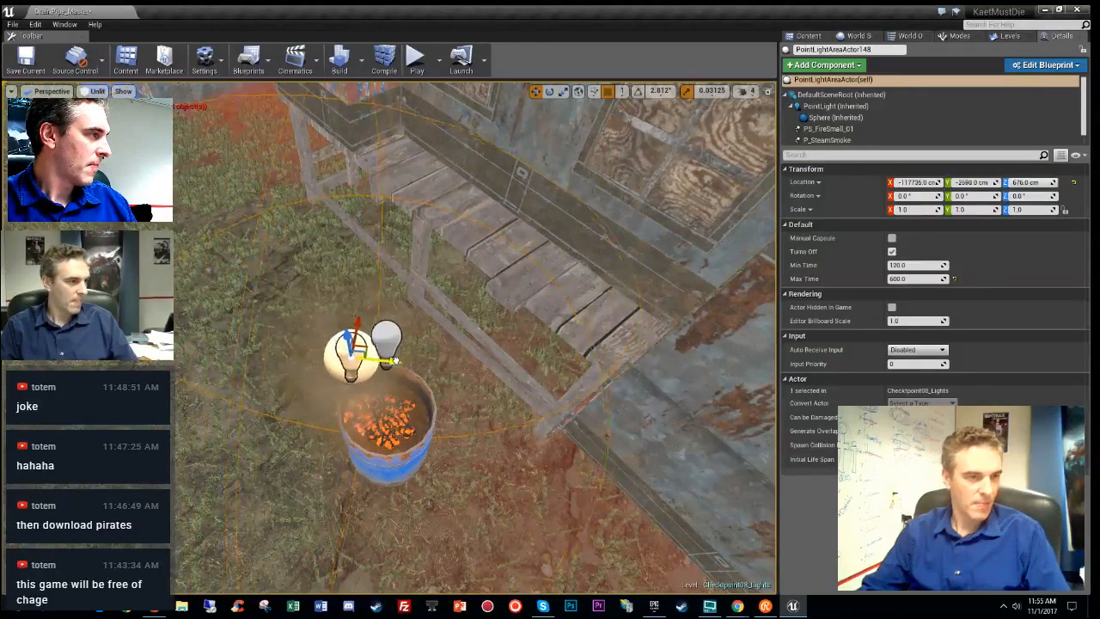
{"action": "right_click_drag", "start_coordinate": [413, 343], "coordinate": [389, 452]}
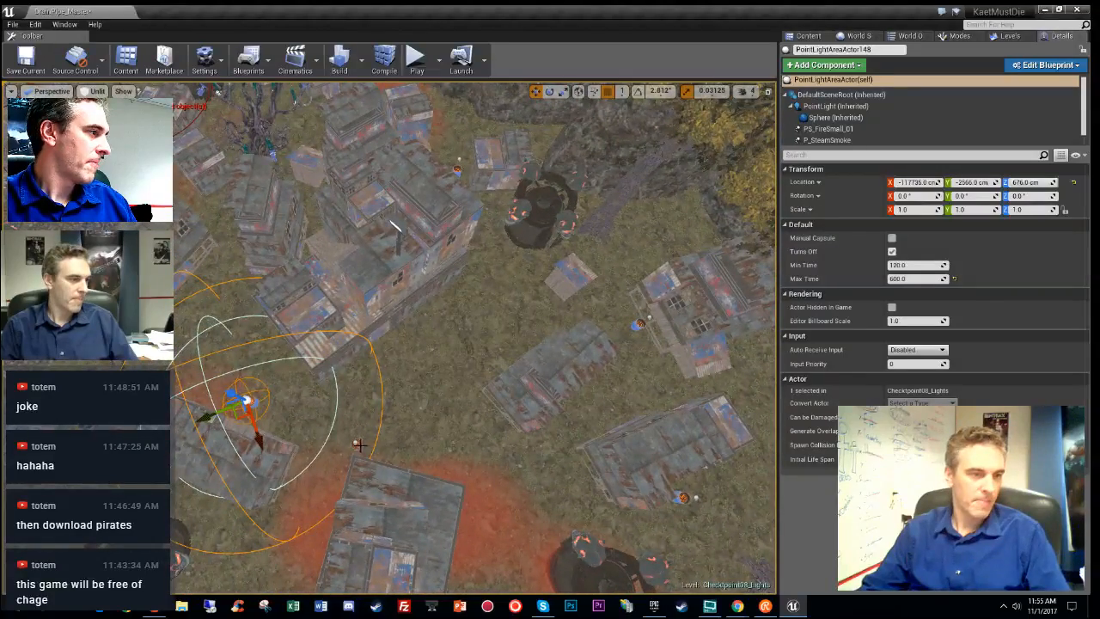
{"action": "key", "text": "alt+4"}
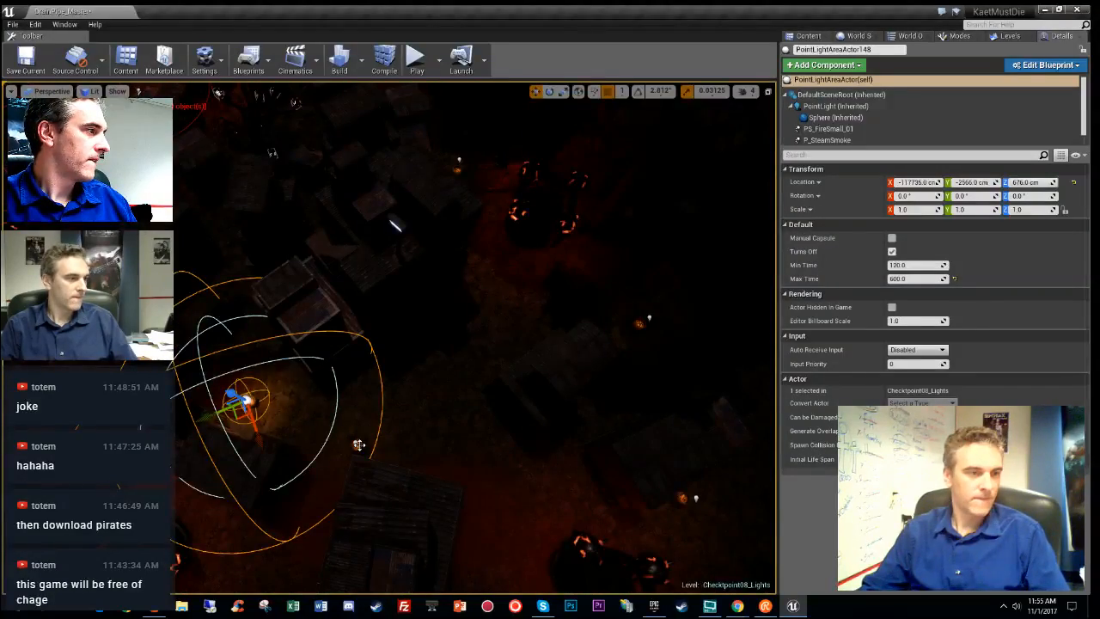
{"action": "key", "text": "alt+3"}
{"action": "left_click", "coordinate": [358, 444]}
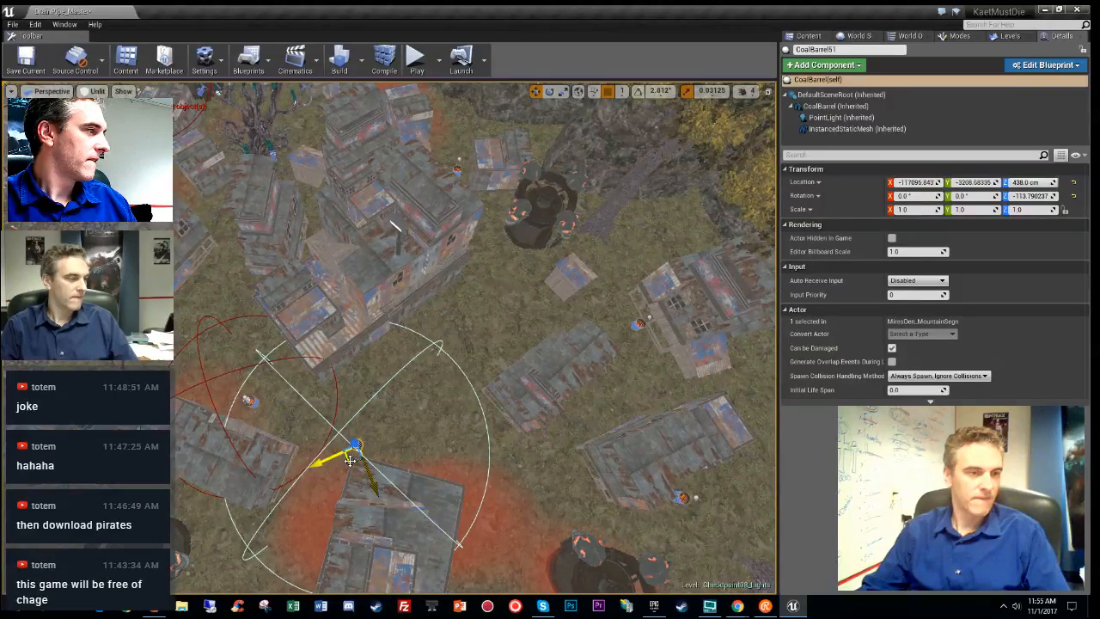
- Move coal barrel CoalBarrel51 to a new spot and raise it off the ground
{"action": "left_click_drag", "start_coordinate": [350, 461], "coordinate": [457, 306]}
{"action": "key", "text": "f"}
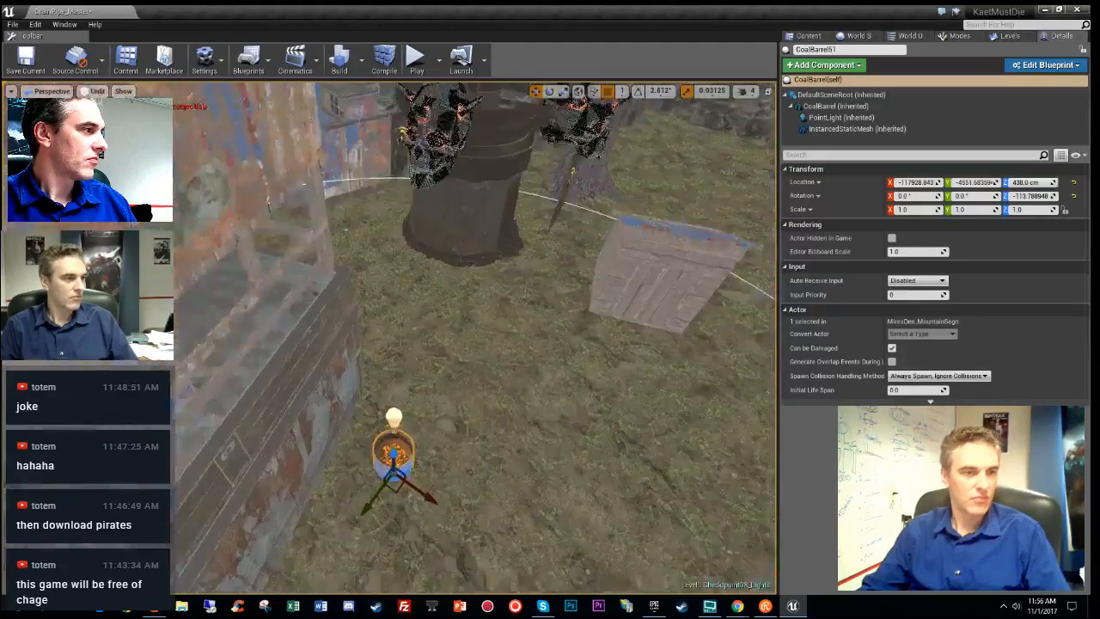
{"action": "right_click_drag", "start_coordinate": [456, 305], "coordinate": [456, 250]}
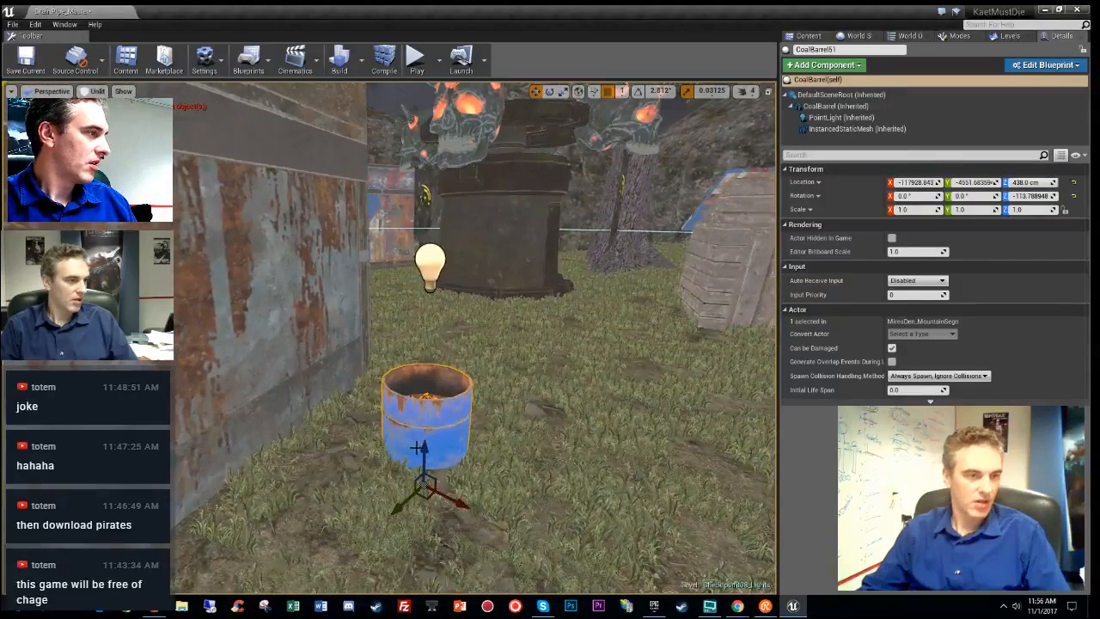
{"action": "left_click_drag", "start_coordinate": [422, 441], "coordinate": [428, 408]}
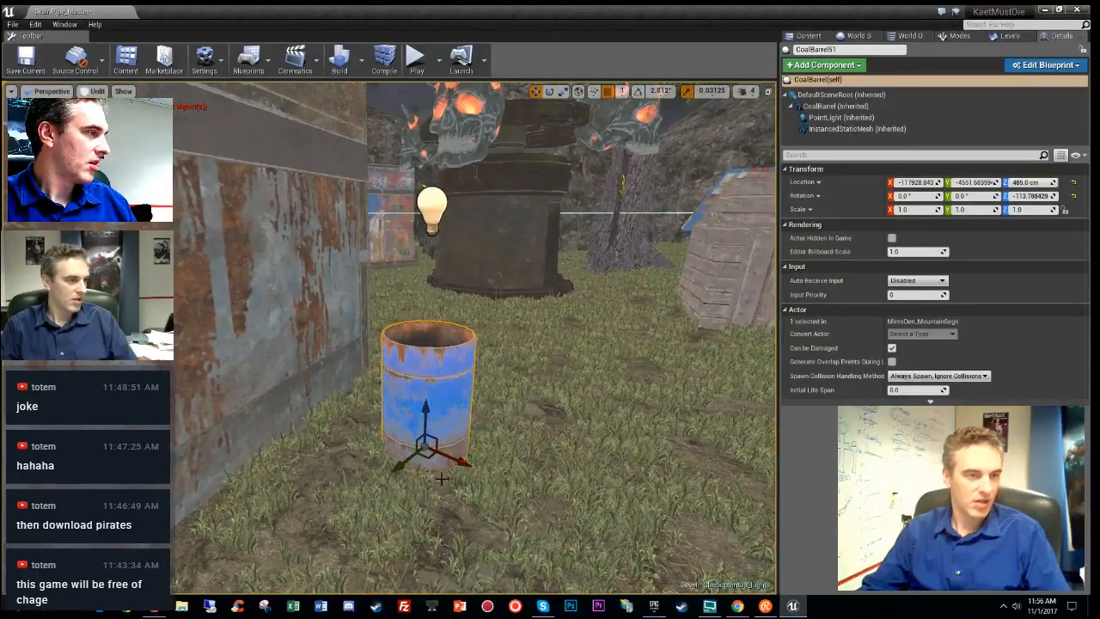
{"action": "right_click_drag", "start_coordinate": [441, 478], "coordinate": [391, 515]}
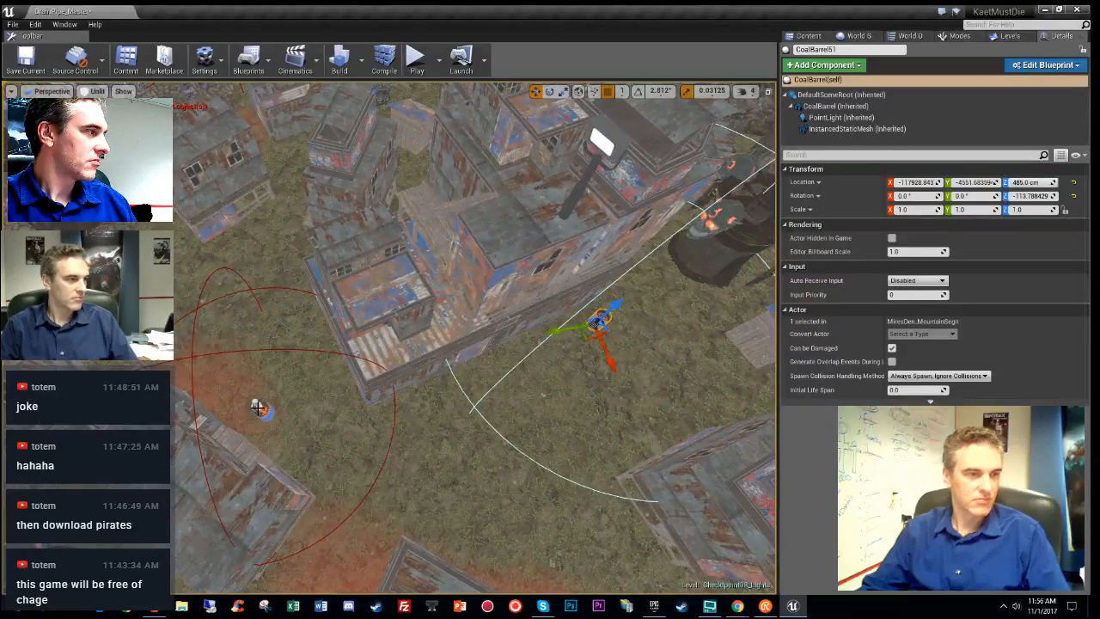
- Move a nearby fire light beside the barrel and raise it slightly above the coals
{"action": "left_click", "coordinate": [258, 408]}
{"action": "left_click_drag", "start_coordinate": [256, 413], "coordinate": [601, 319]}
{"action": "key", "text": "f"}
{"action": "right_click_drag", "start_coordinate": [533, 405], "coordinate": [532, 292]}
{"action": "right_click_drag", "start_coordinate": [418, 361], "coordinate": [419, 432]}
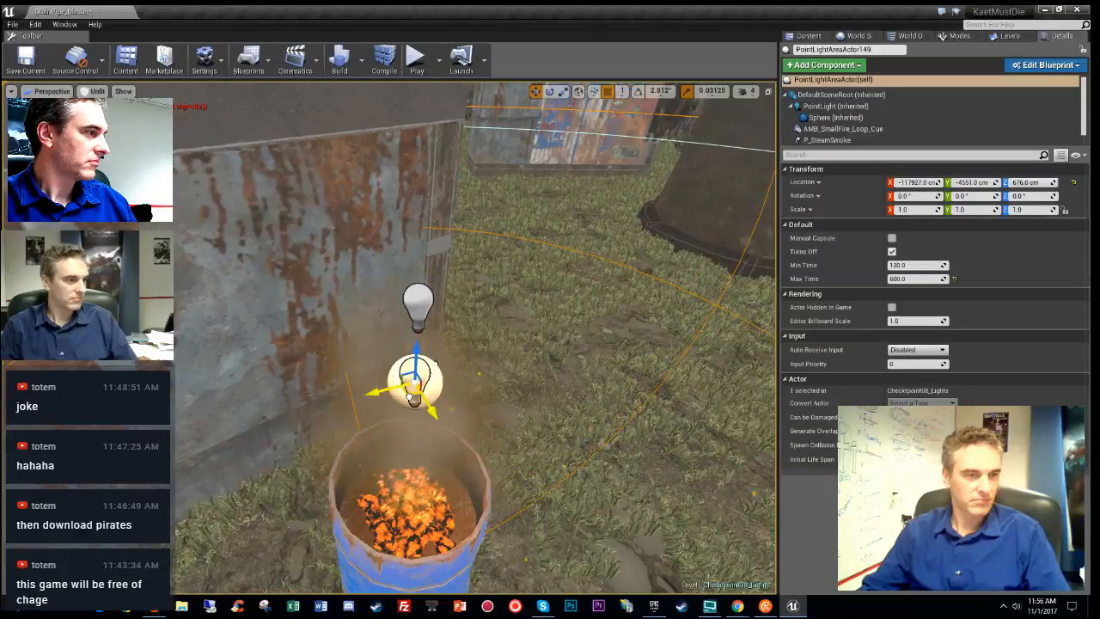
{"action": "left_click_drag", "start_coordinate": [414, 361], "coordinate": [414, 357]}
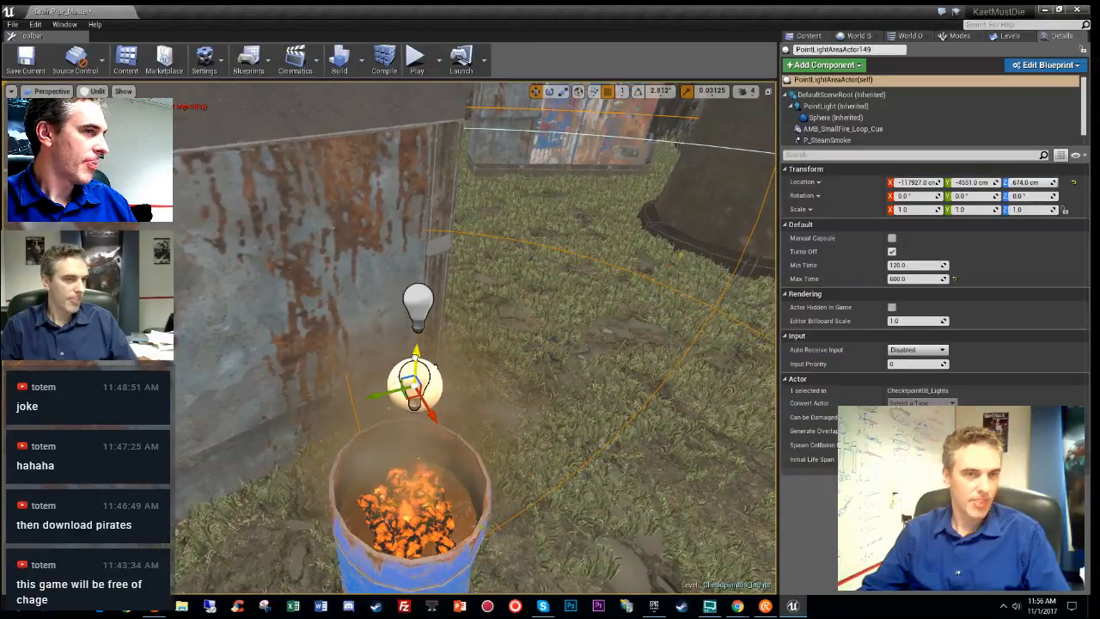
{"action": "right_click_drag", "start_coordinate": [414, 357], "coordinate": [507, 451]}
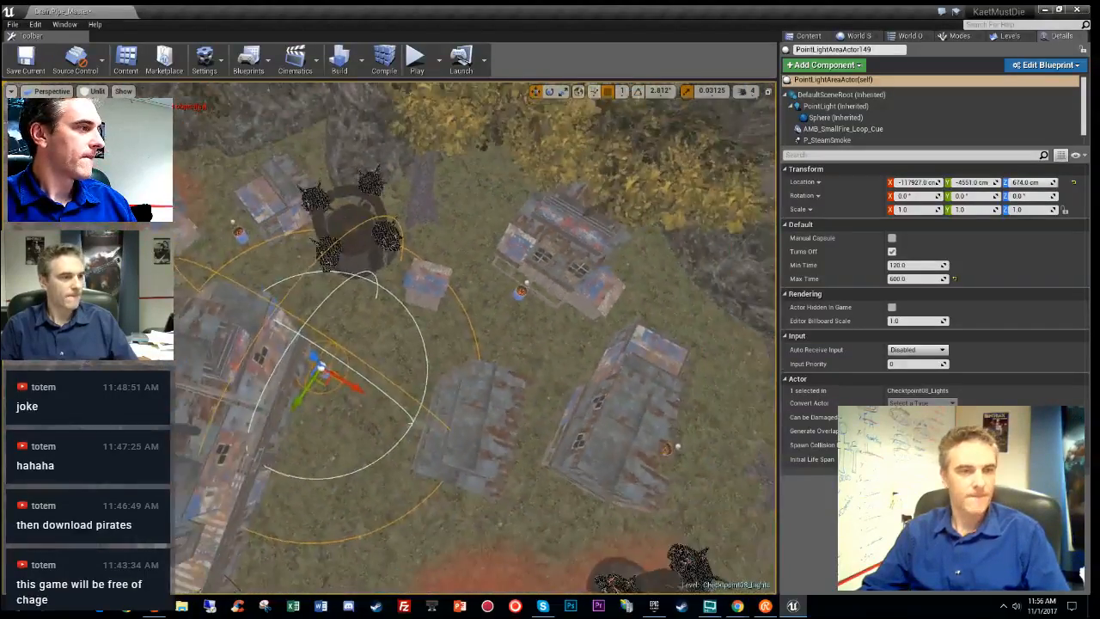
- Copy the fire light from the next barrel toward another coal barrel
{"action": "left_click", "coordinate": [523, 293]}
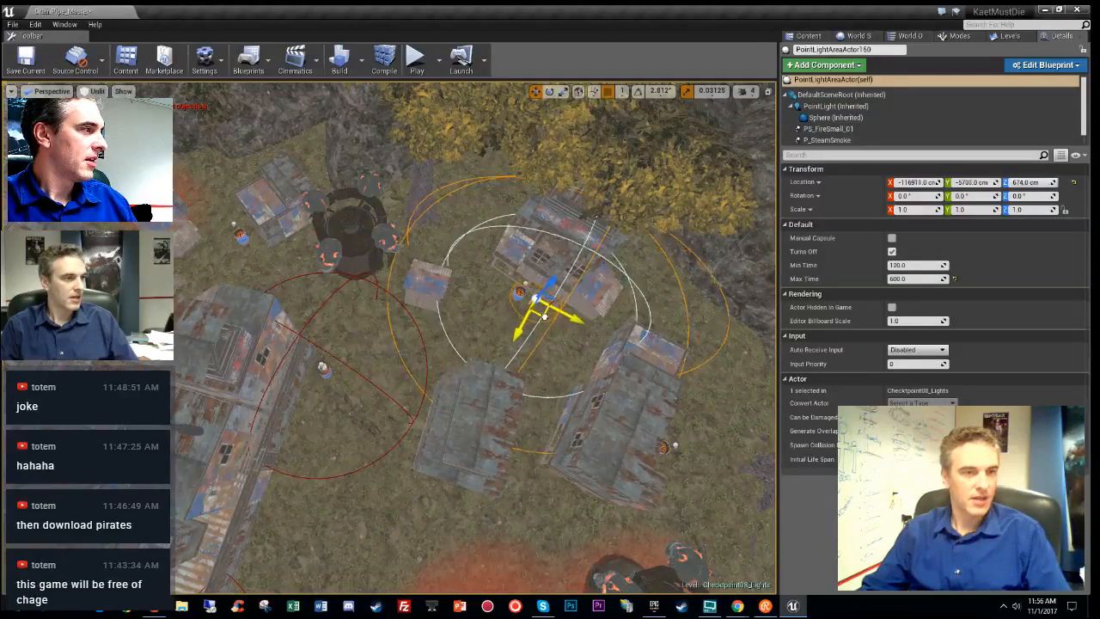
{"action": "key", "text": "f"}
{"action": "mouse_move", "coordinate": [531, 300]}
{"action": "right_mouse_down"}
{"action": "mouse_move", "coordinate": [523, 211]}
{"action": "mouse_move", "coordinate": [517, 320]}
{"action": "right_mouse_up"}
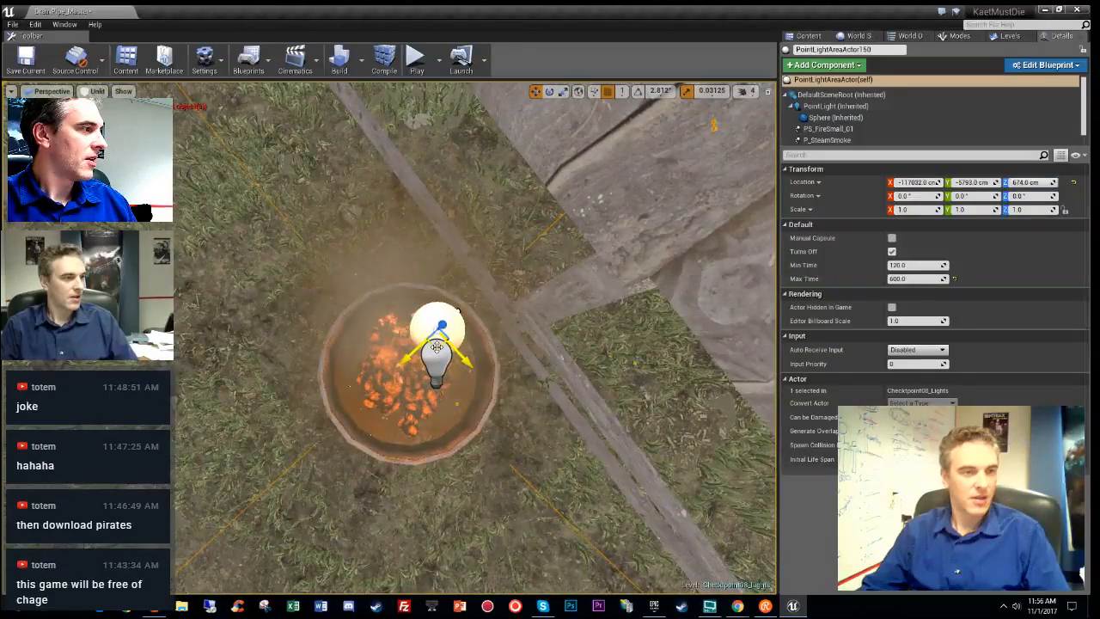
{"action": "right_click_drag", "start_coordinate": [472, 370], "coordinate": [432, 345]}
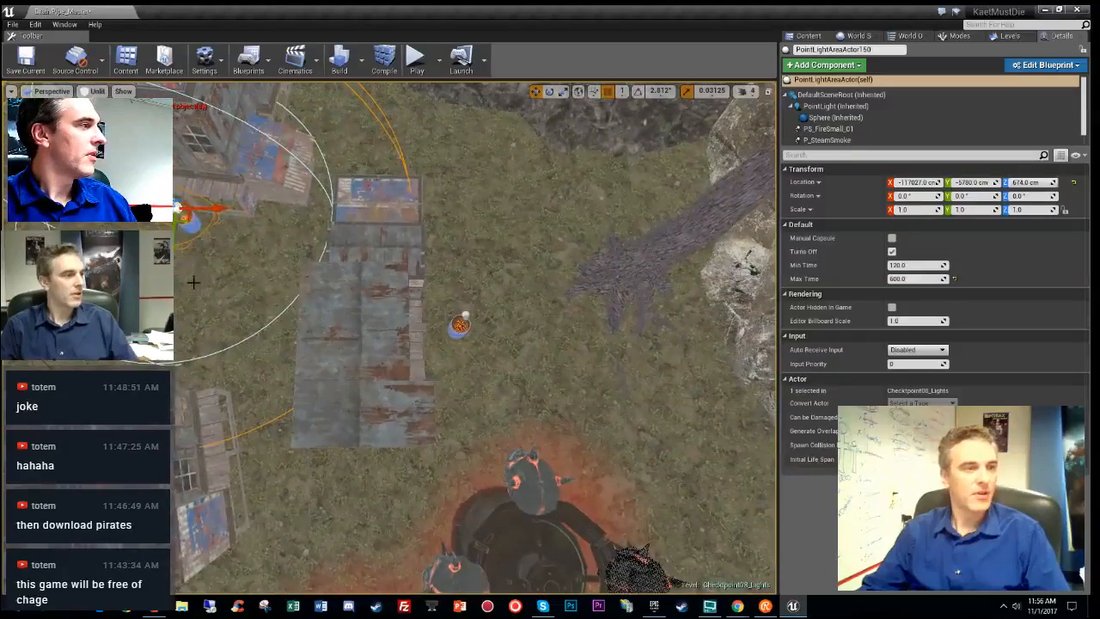
{"action": "left_click_drag", "start_coordinate": [186, 219], "coordinate": [480, 330], "text": "alt"}
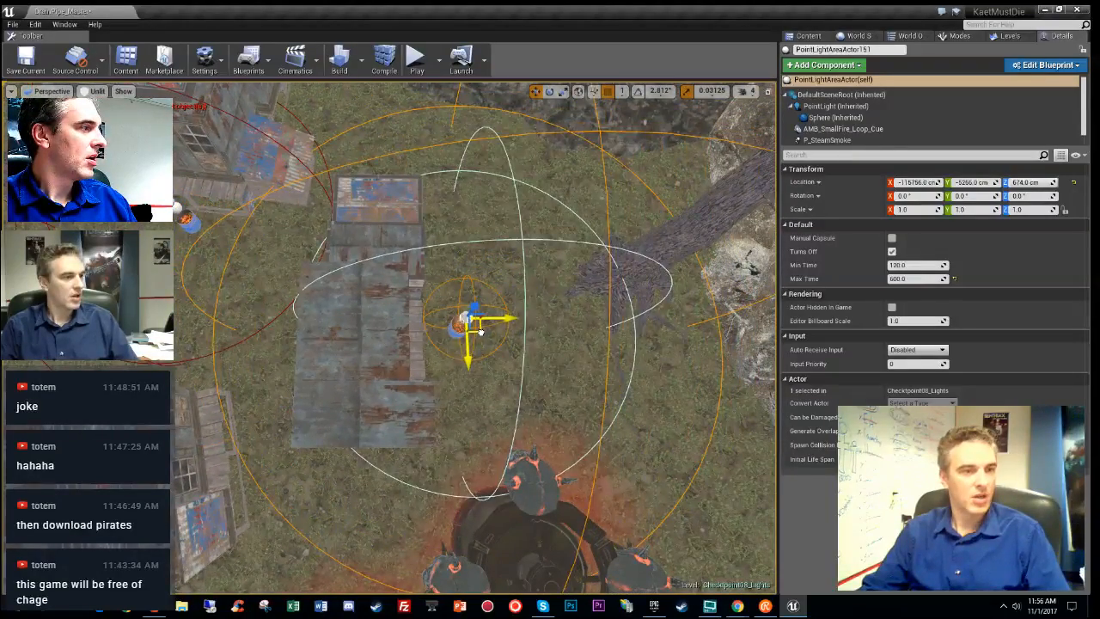
{"action": "key", "text": "f"}
{"action": "right_click_drag", "start_coordinate": [479, 335], "coordinate": [490, 391]}
- Place PointLightAreaActor152 directly above the blue barrel beside the building
{"action": "left_click_drag", "start_coordinate": [557, 384], "coordinate": [239, 321], "text": "alt"}
{"action": "key", "text": "f"}
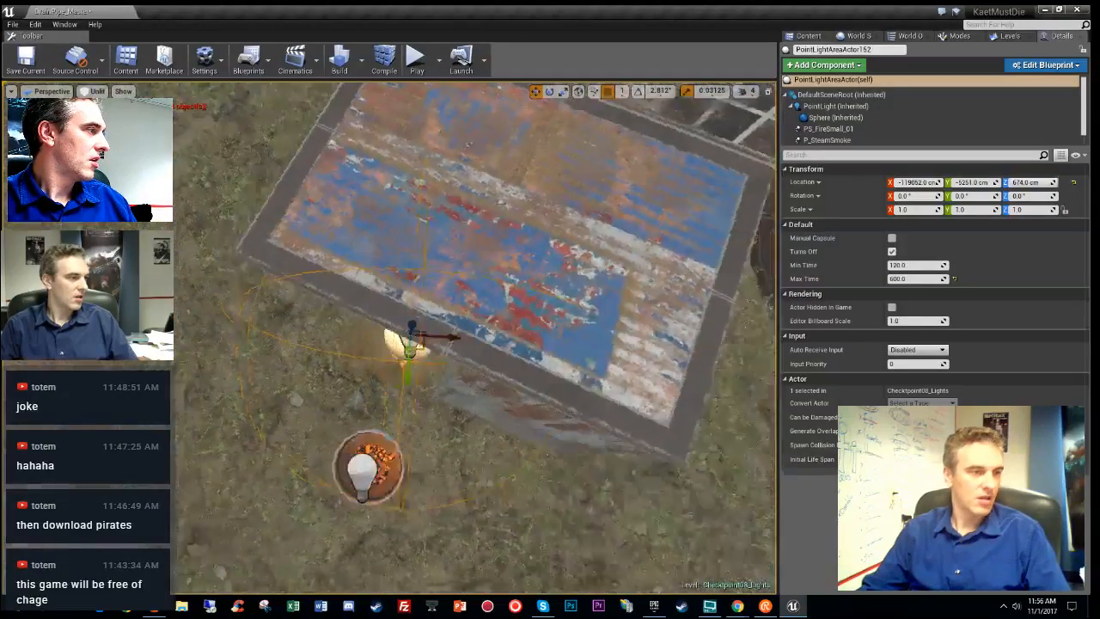
{"action": "right_click_drag", "start_coordinate": [378, 258], "coordinate": [343, 298]}
{"action": "left_click_drag", "start_coordinate": [460, 272], "coordinate": [361, 313]}
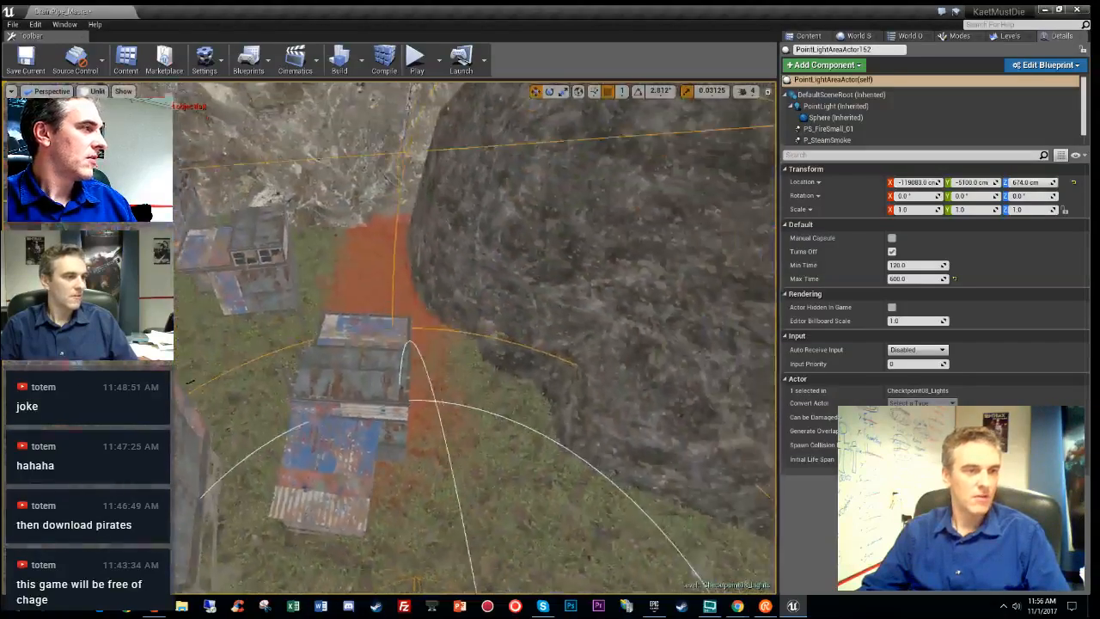
{"action": "right_click_drag", "start_coordinate": [361, 313], "coordinate": [258, 284]}
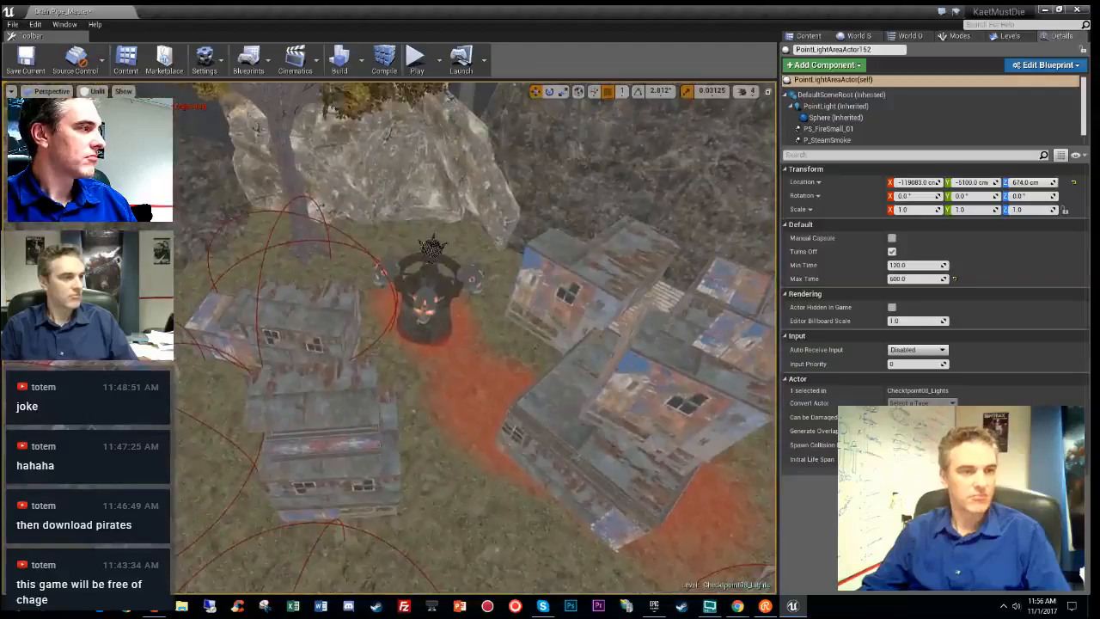
- Alt-drag a fire light copy onto the barrel by the rusty wall and check light overlap
{"action": "right_click_drag", "start_coordinate": [475, 339], "coordinate": [584, 297]}
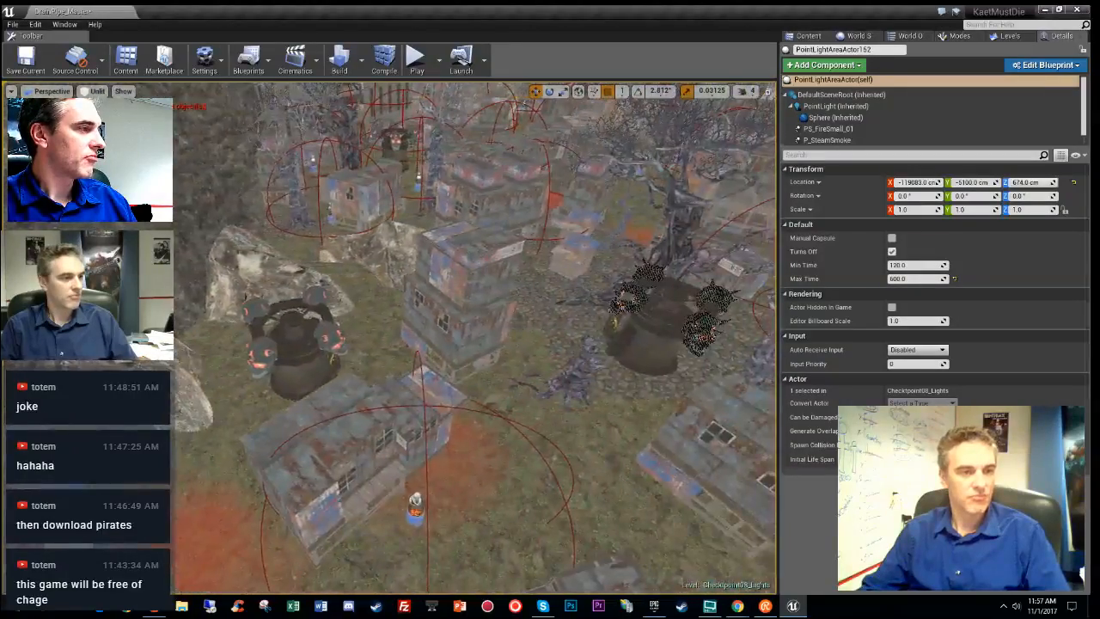
{"action": "right_click_drag", "start_coordinate": [475, 340], "coordinate": [520, 323]}
{"action": "key", "text": "w"}
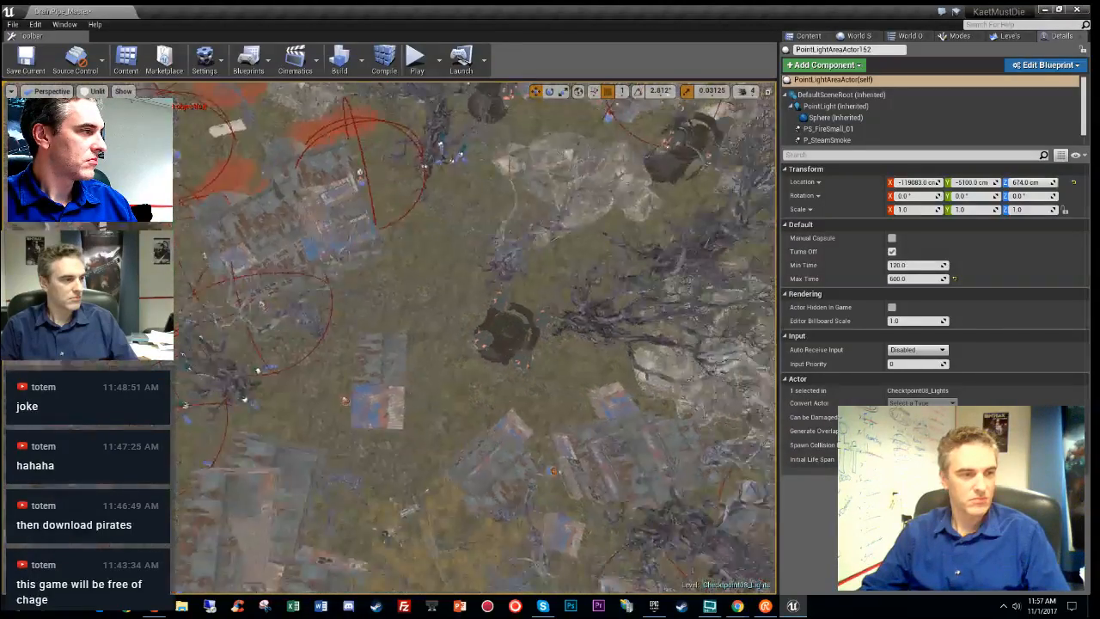
{"action": "right_click_drag", "start_coordinate": [477, 337], "coordinate": [576, 288]}
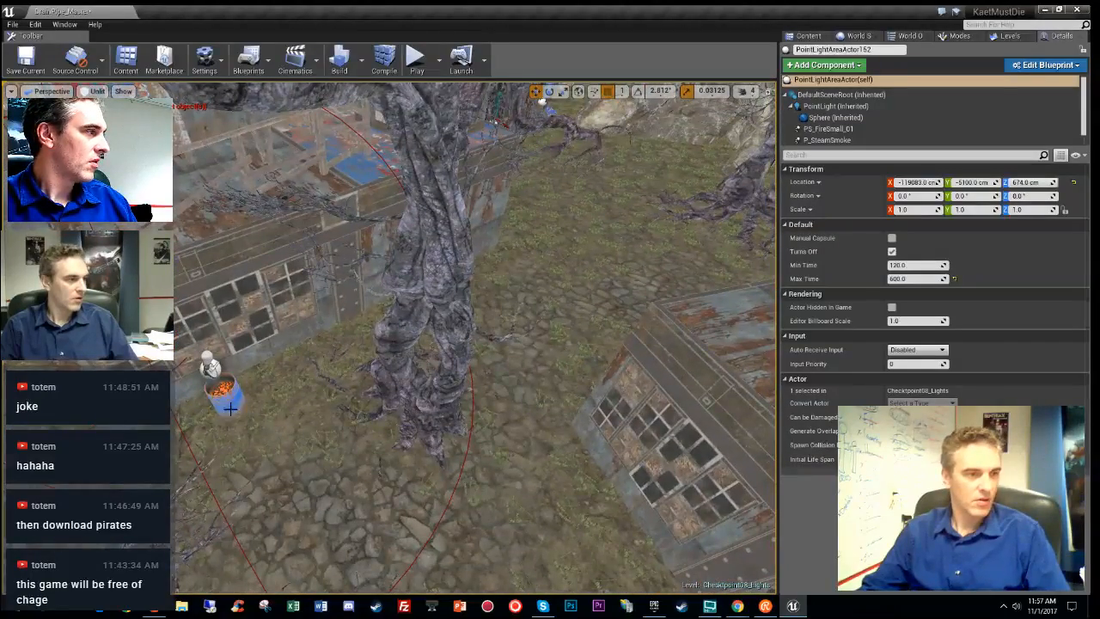
{"action": "left_click", "coordinate": [212, 371]}
{"action": "right_click_drag", "start_coordinate": [212, 370], "coordinate": [384, 372]}
{"action": "left_click_drag", "start_coordinate": [250, 412], "coordinate": [471, 345], "text": "alt"}
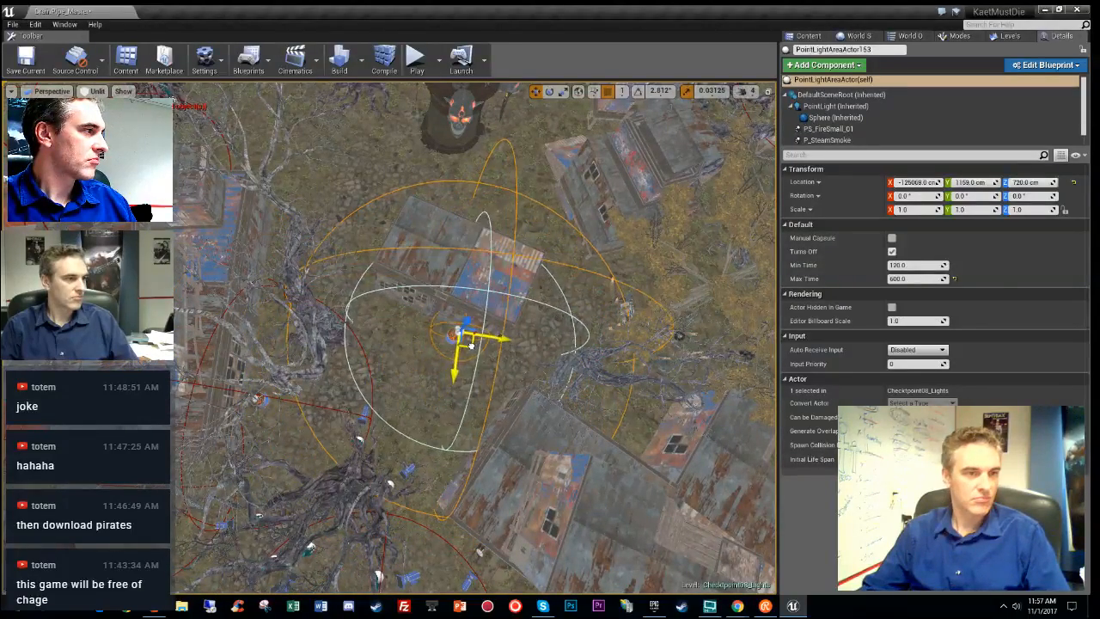
{"action": "key", "text": "f"}
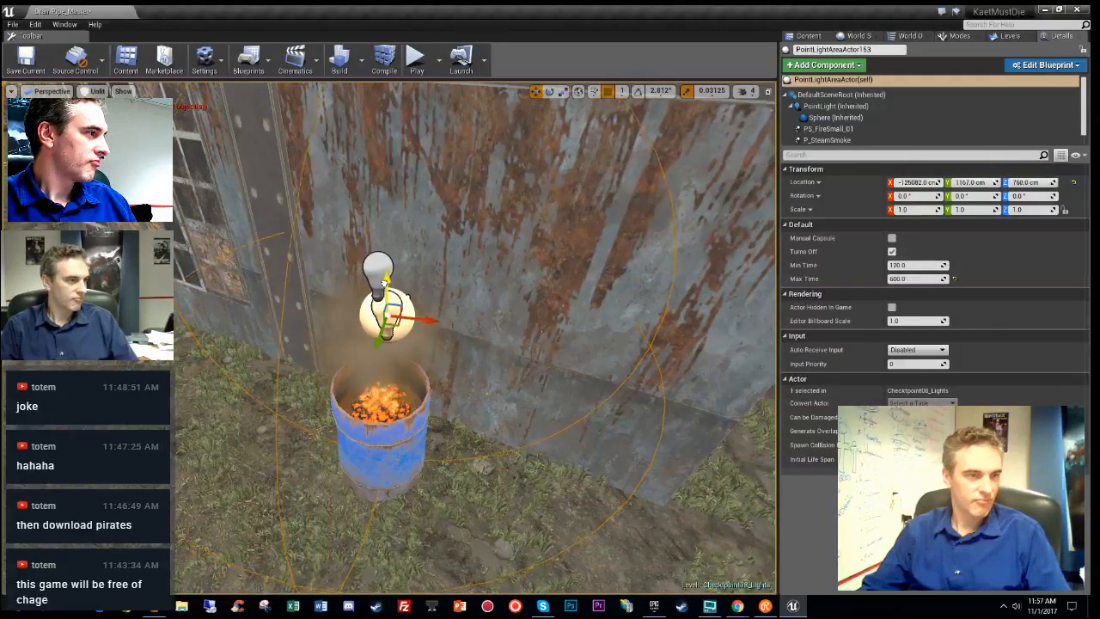
{"action": "key", "text": "s"}
{"action": "right_click_drag", "start_coordinate": [552, 312], "coordinate": [551, 313]}
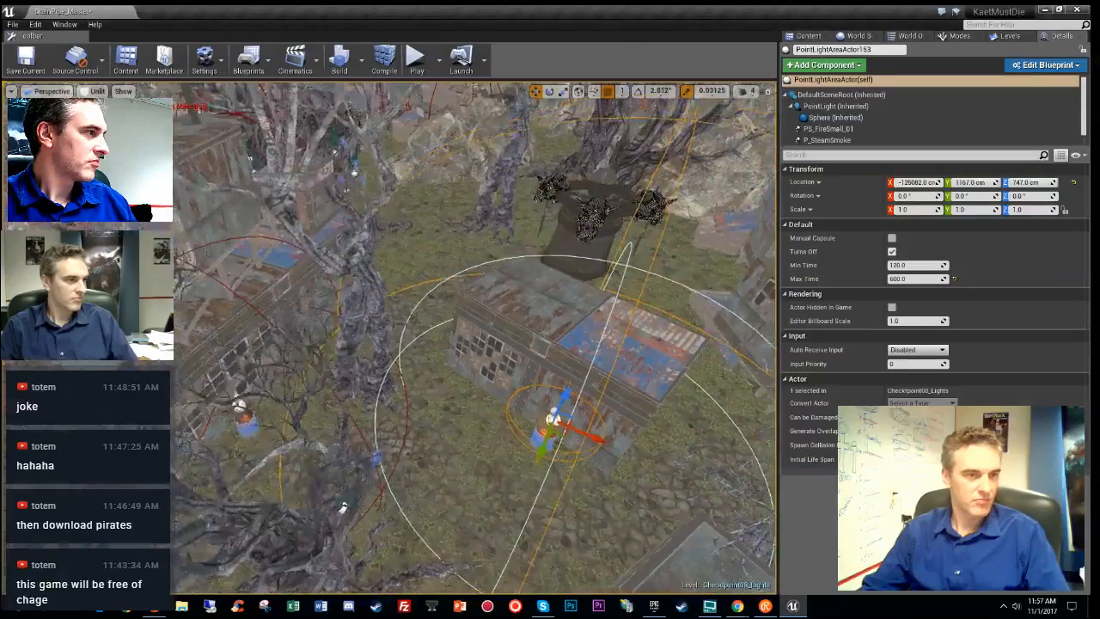
{"action": "key", "text": "alt+9"}
{"action": "key", "text": "alt+3"}
- Move coal barrel CoalBarrel70 up and to the left
{"action": "right_click_drag", "start_coordinate": [470, 351], "coordinate": [470, 350]}
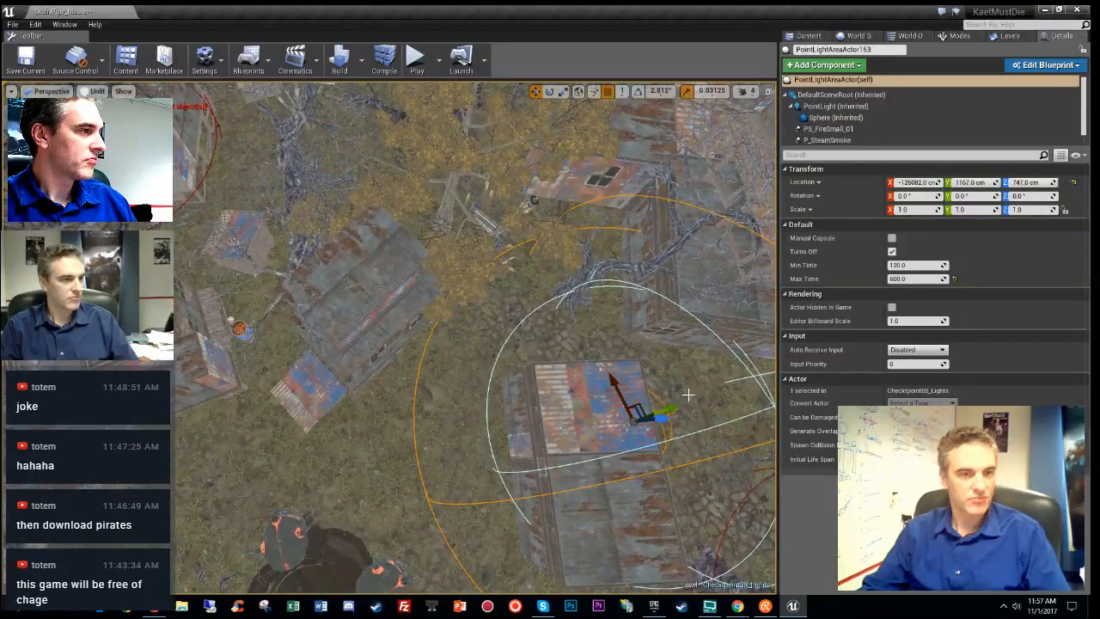
{"action": "right_click_drag", "start_coordinate": [689, 394], "coordinate": [689, 395]}
{"action": "right_click_drag", "start_coordinate": [521, 469], "coordinate": [521, 468]}
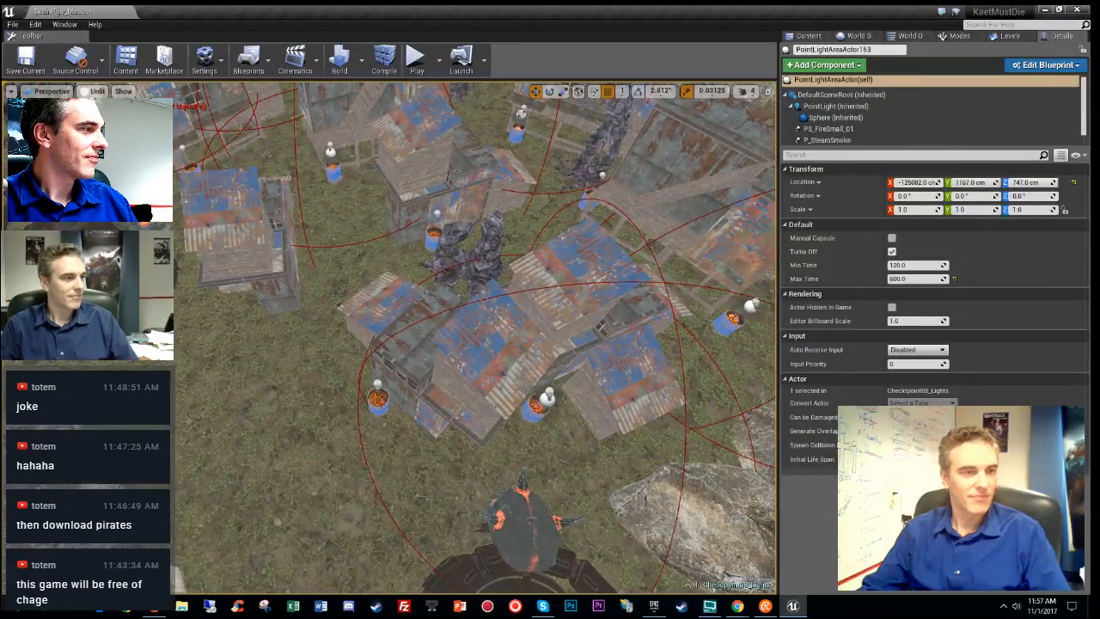
{"action": "left_click", "coordinate": [376, 399]}
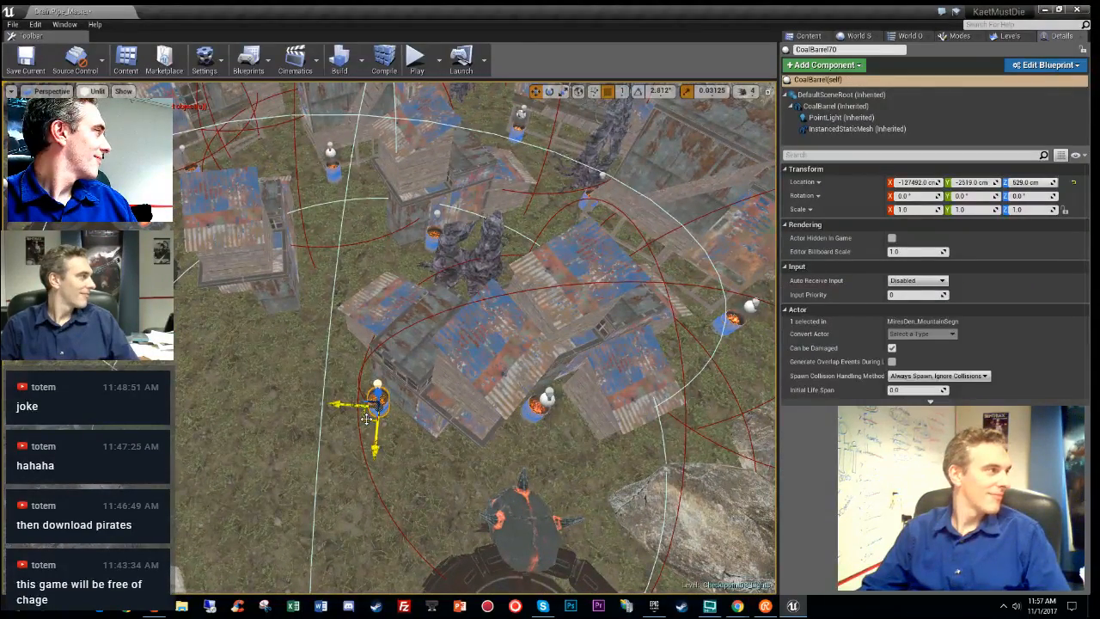
{"action": "left_click_drag", "start_coordinate": [207, 415], "coordinate": [434, 234]}
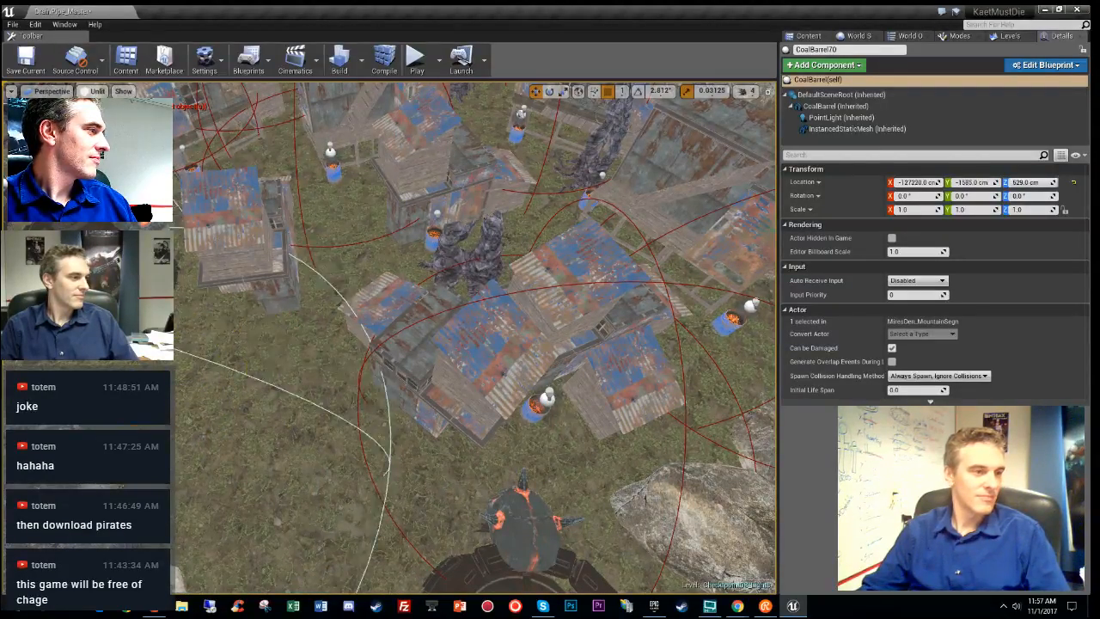
{"action": "key", "text": "f"}
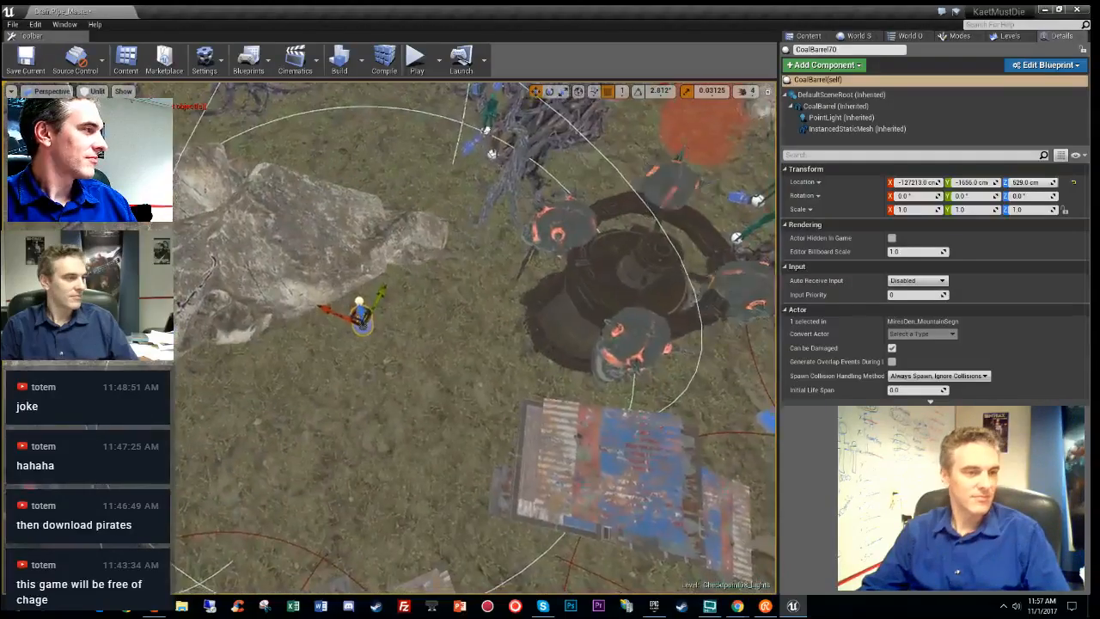
{"action": "right_click_drag", "start_coordinate": [476, 339], "coordinate": [704, 291]}
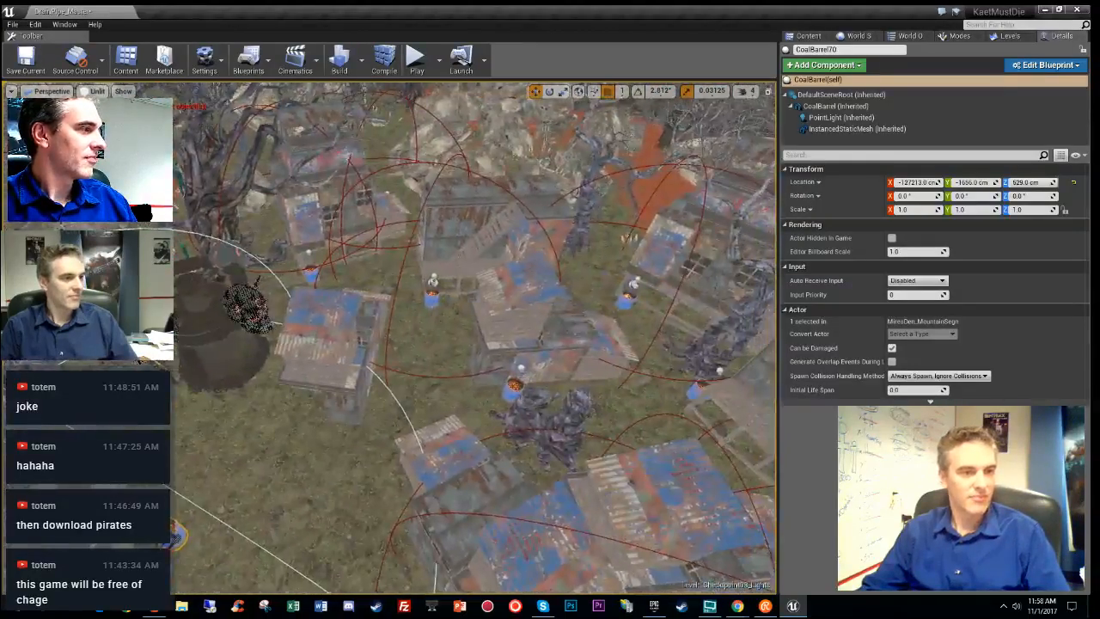
- Lower PointLightAreaActor154 slightly toward its barrel, to Z 718
{"action": "left_click", "coordinate": [430, 284]}
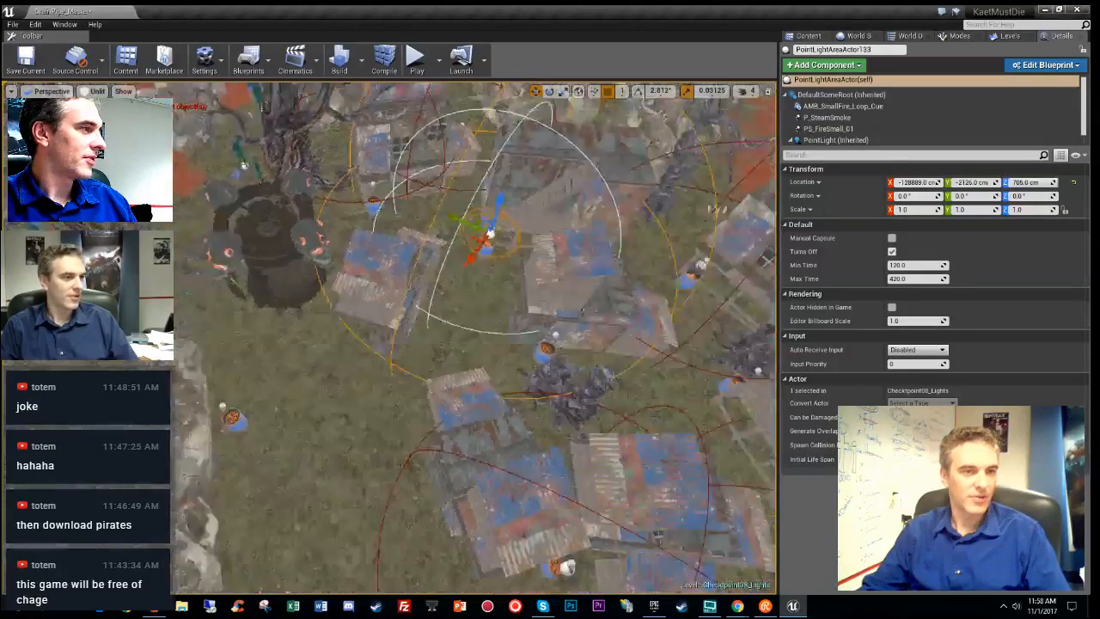
{"action": "left_click", "coordinate": [196, 469]}
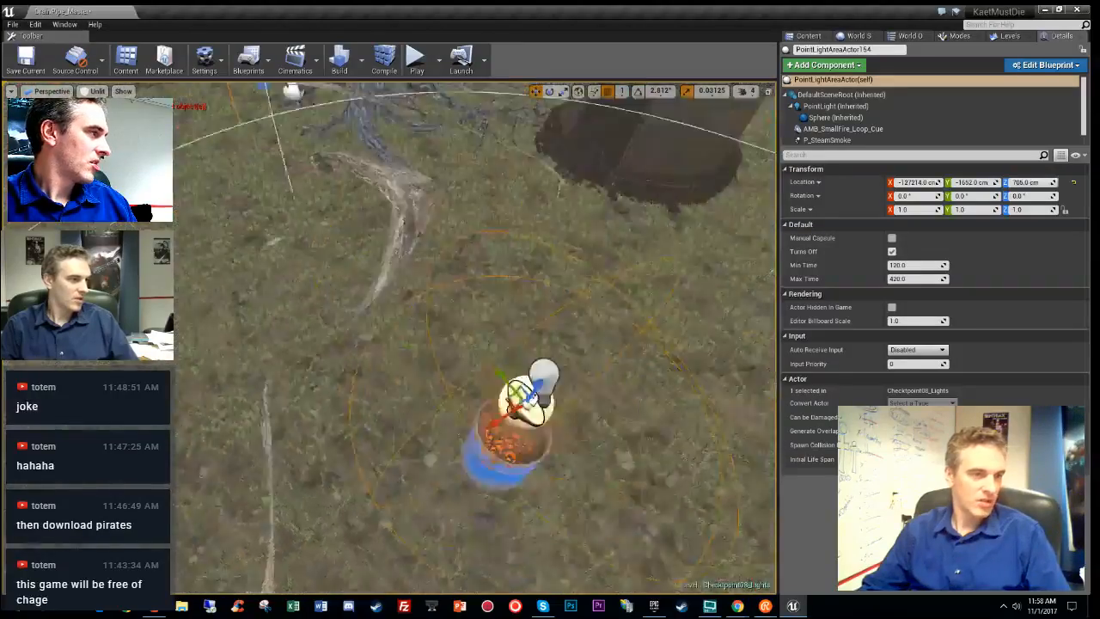
{"action": "right_click_drag", "start_coordinate": [477, 338], "coordinate": [558, 297]}
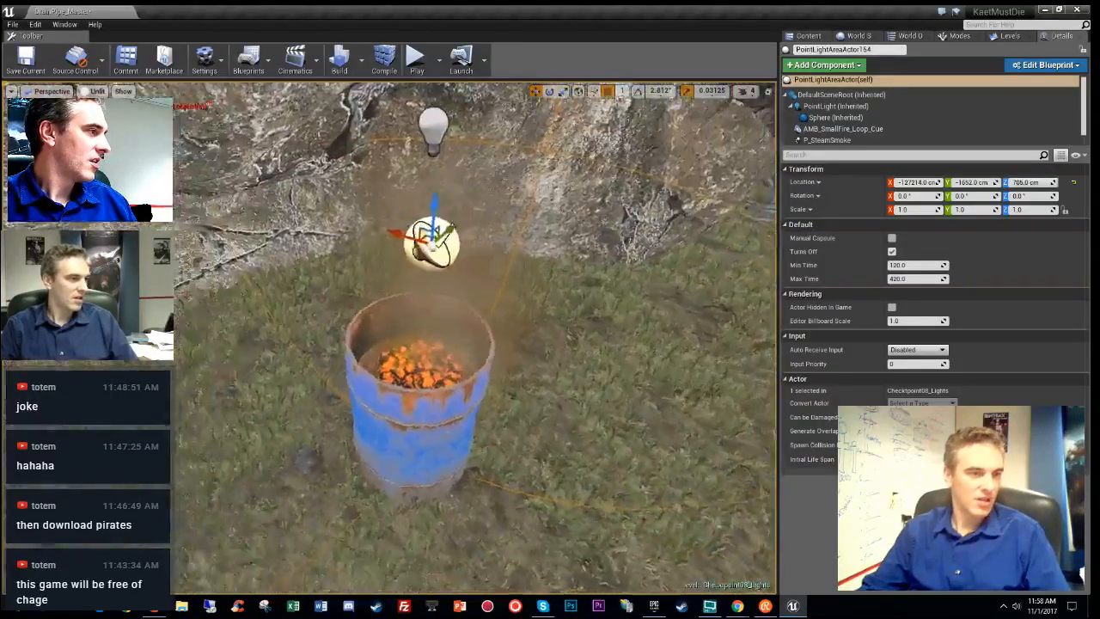
{"action": "right_click_drag", "start_coordinate": [419, 306], "coordinate": [423, 262]}
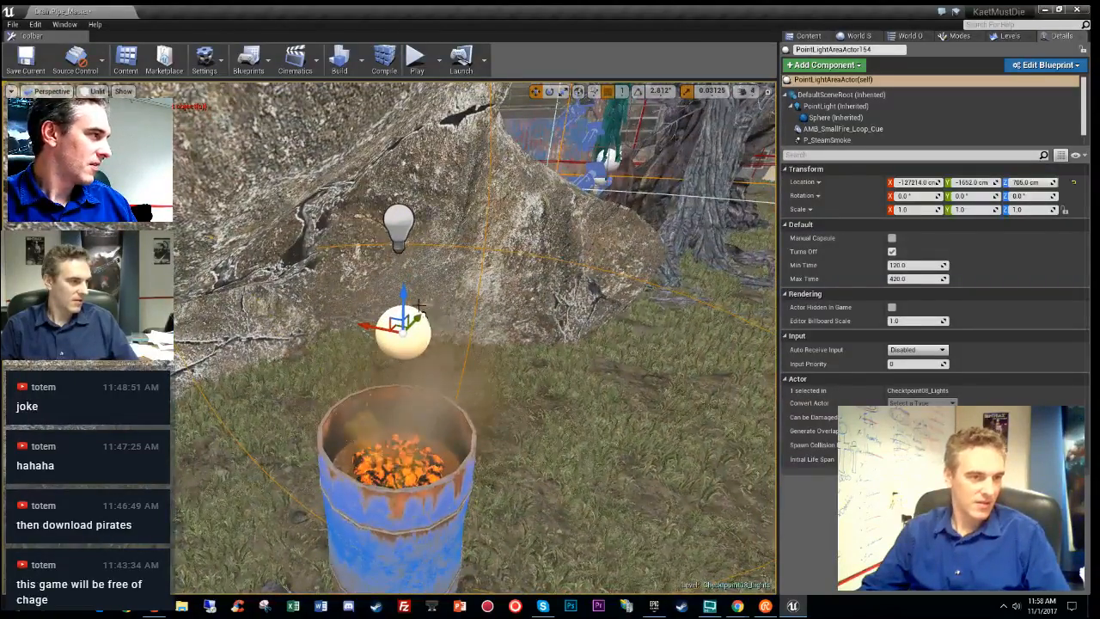
{"action": "left_click_drag", "start_coordinate": [412, 262], "coordinate": [412, 267]}
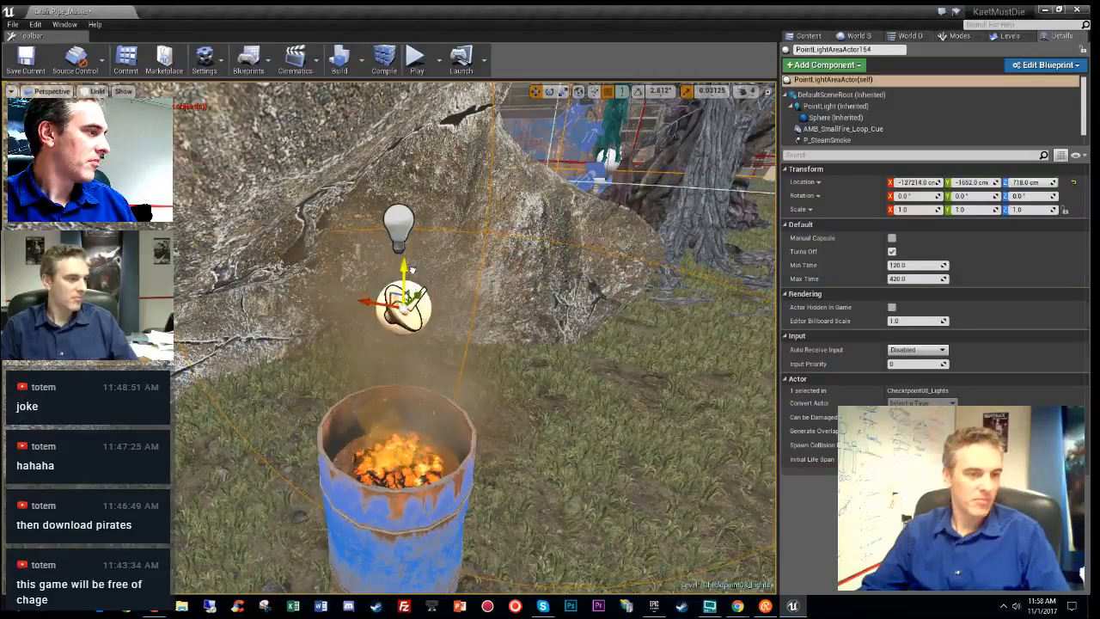
{"action": "right_click_drag", "start_coordinate": [411, 267], "coordinate": [391, 340]}
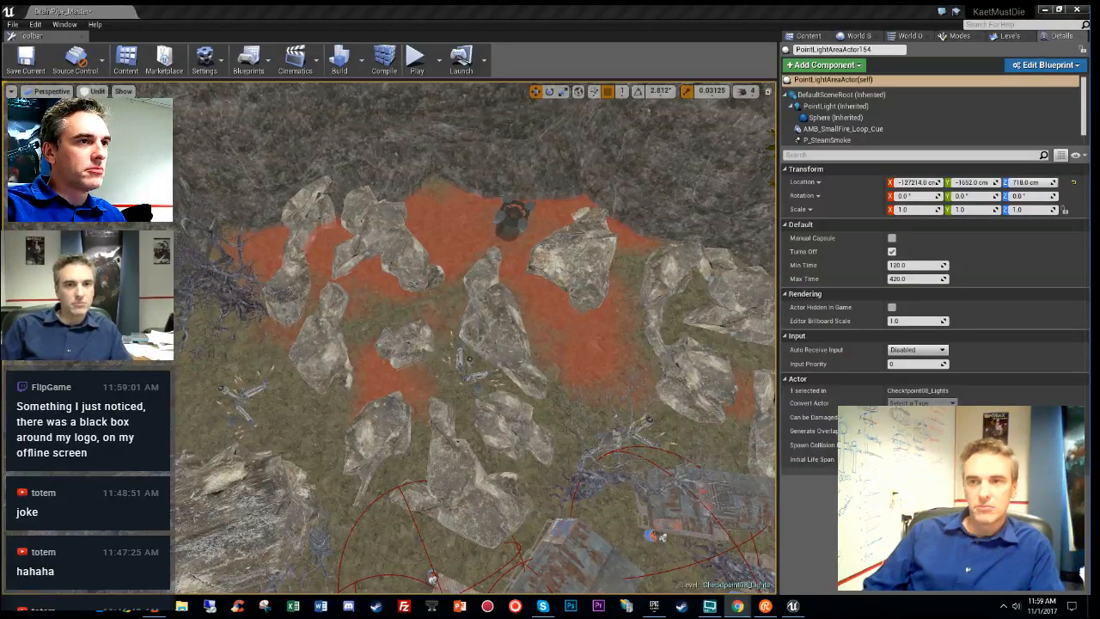
{"action": "right_click_drag", "start_coordinate": [464, 357], "coordinate": [430, 313]}
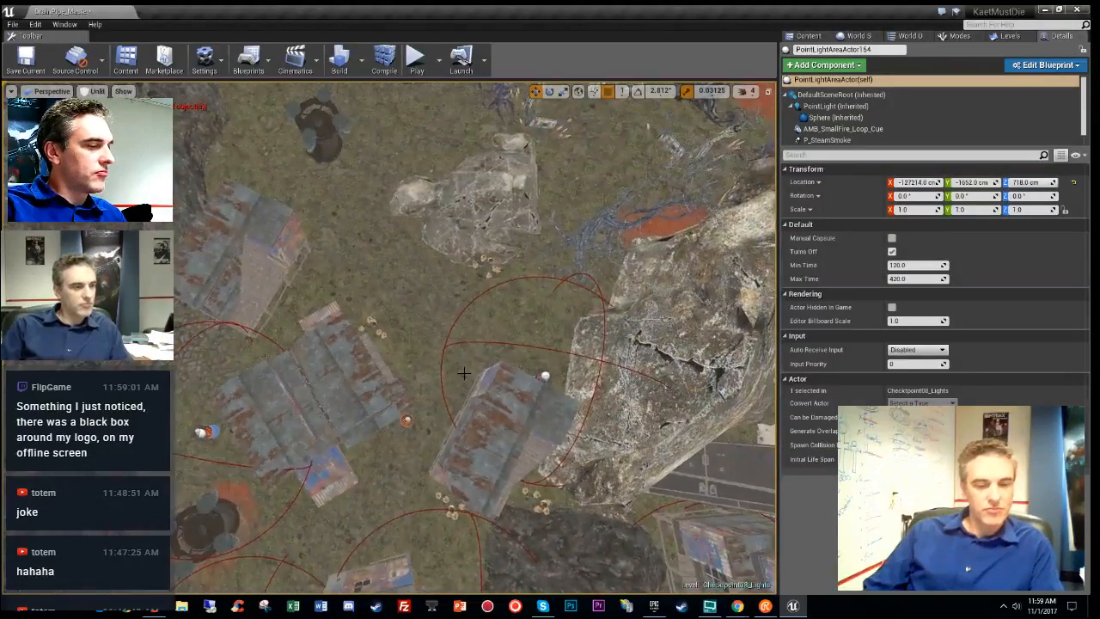
{"action": "key", "text": "alt+4"}
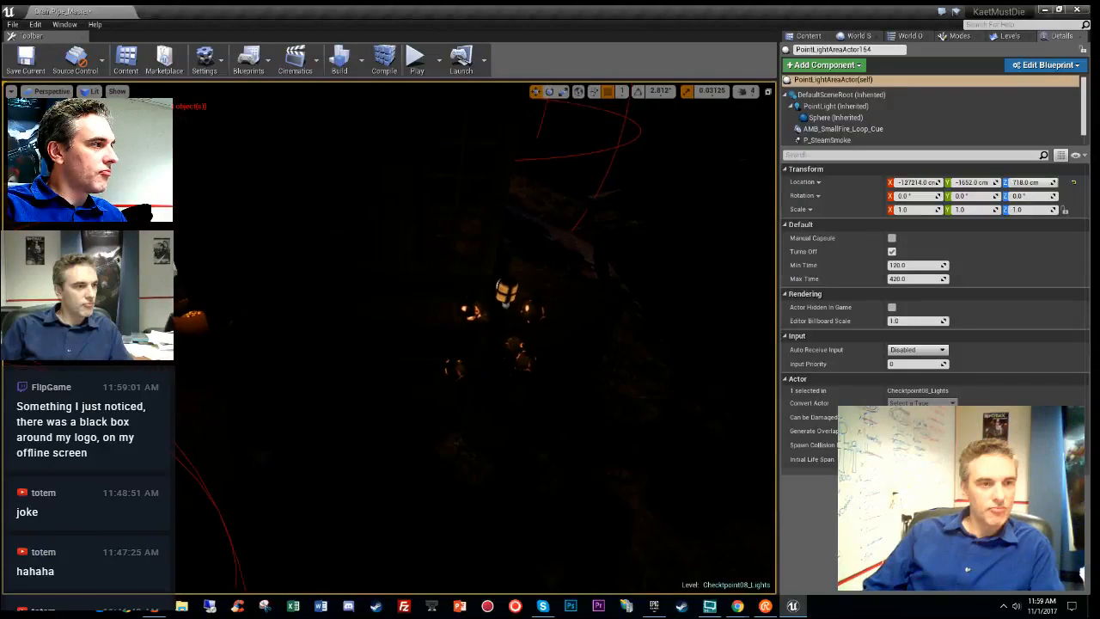
{"action": "mouse_move", "coordinate": [430, 312]}
{"action": "right_mouse_down"}
{"action": "mouse_move", "coordinate": [424, 332]}
{"action": "mouse_move", "coordinate": [451, 317]}
{"action": "right_mouse_up"}
{"action": "key", "text": "alt+3"}
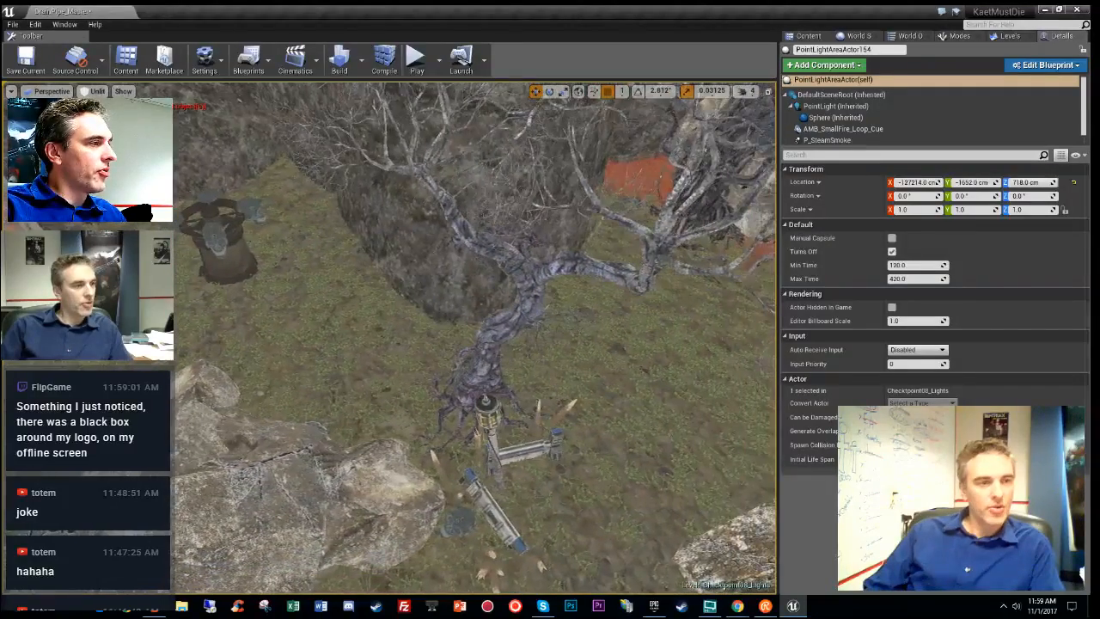
- Fly the view across the level to the pipe pieces and dead trees
{"action": "left_click", "coordinate": [508, 503]}
{"action": "right_click_drag", "start_coordinate": [509, 503], "coordinate": [309, 452]}
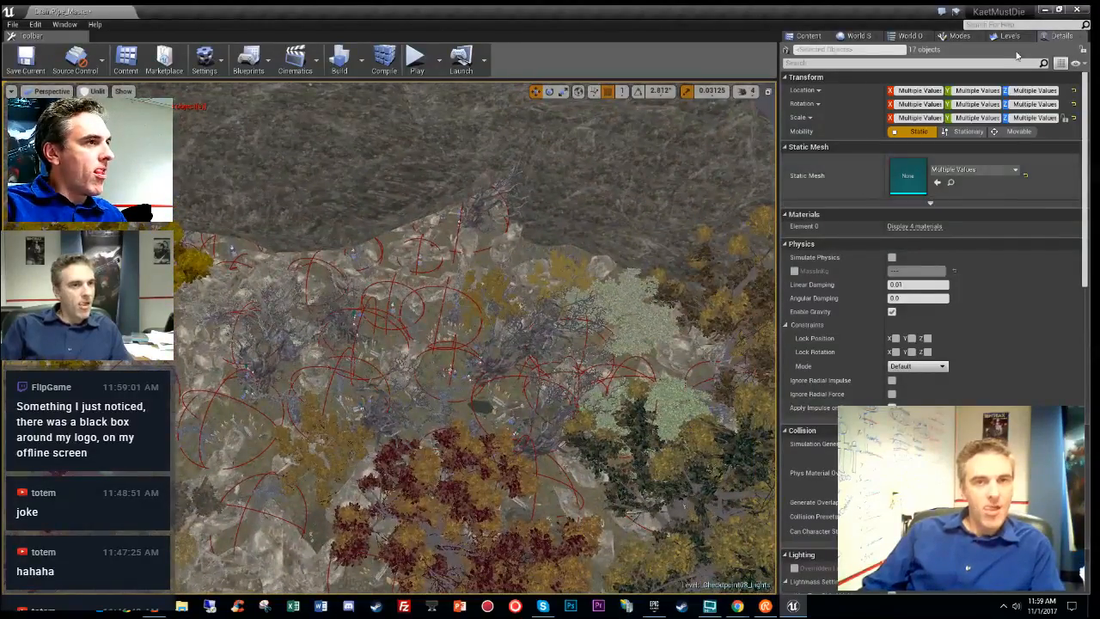
{"action": "right_click_drag", "start_coordinate": [465, 343], "coordinate": [498, 353]}
{"action": "right_click_drag", "start_coordinate": [217, 447], "coordinate": [217, 477]}
{"action": "left_click", "coordinate": [411, 442]}
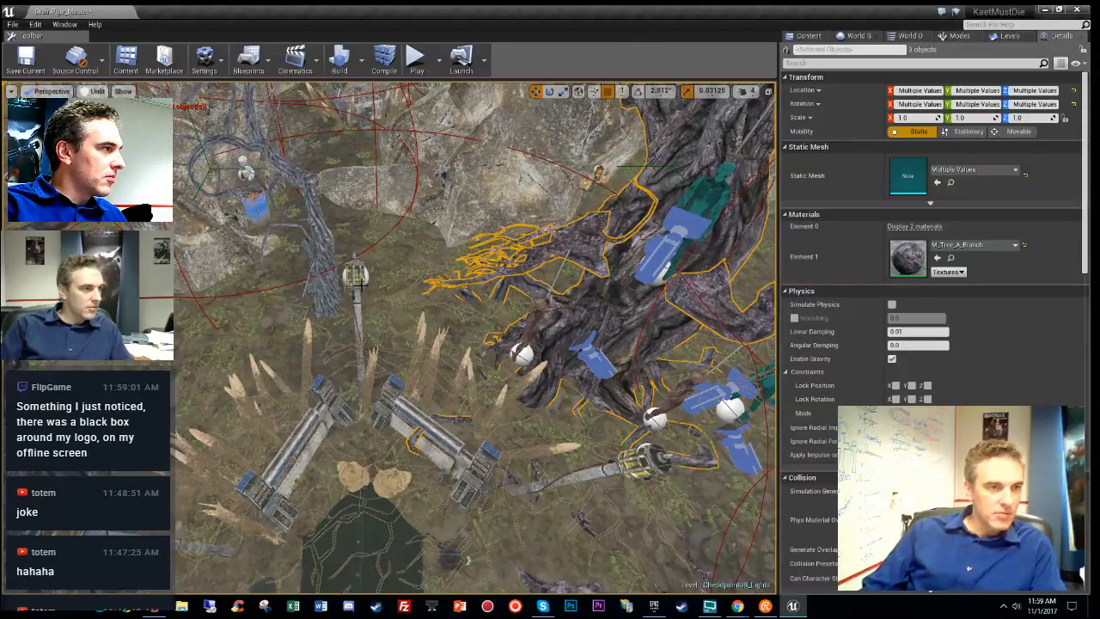
{"action": "left_click", "coordinate": [438, 435]}
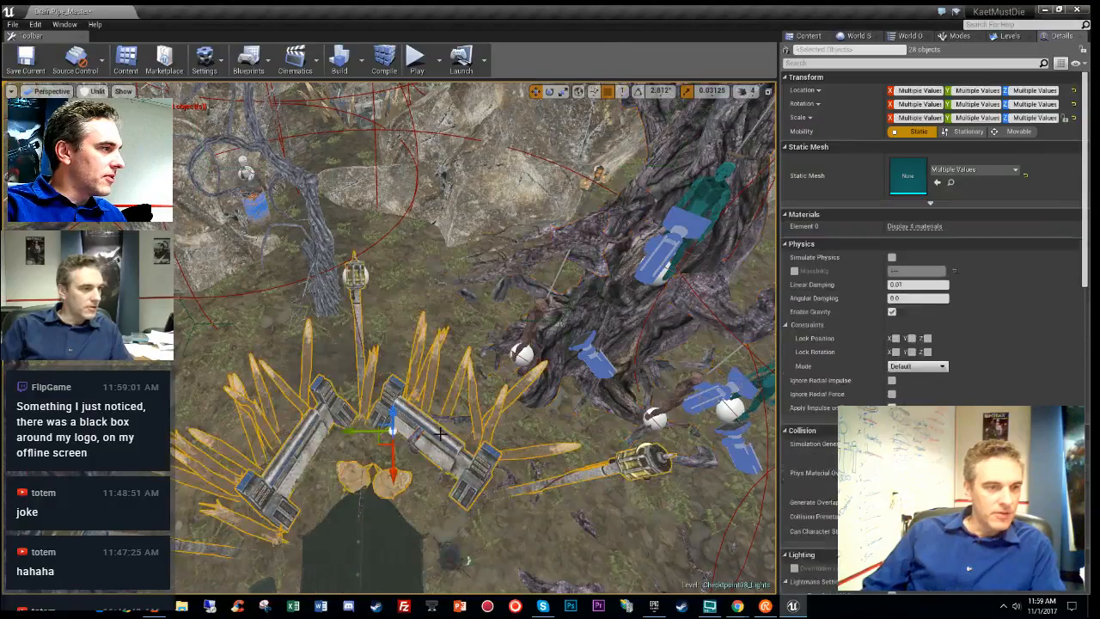
{"action": "key", "text": "Escape"}
- Select the spiked pipe trap group together with its point lights
{"action": "left_click", "coordinate": [357, 274]}
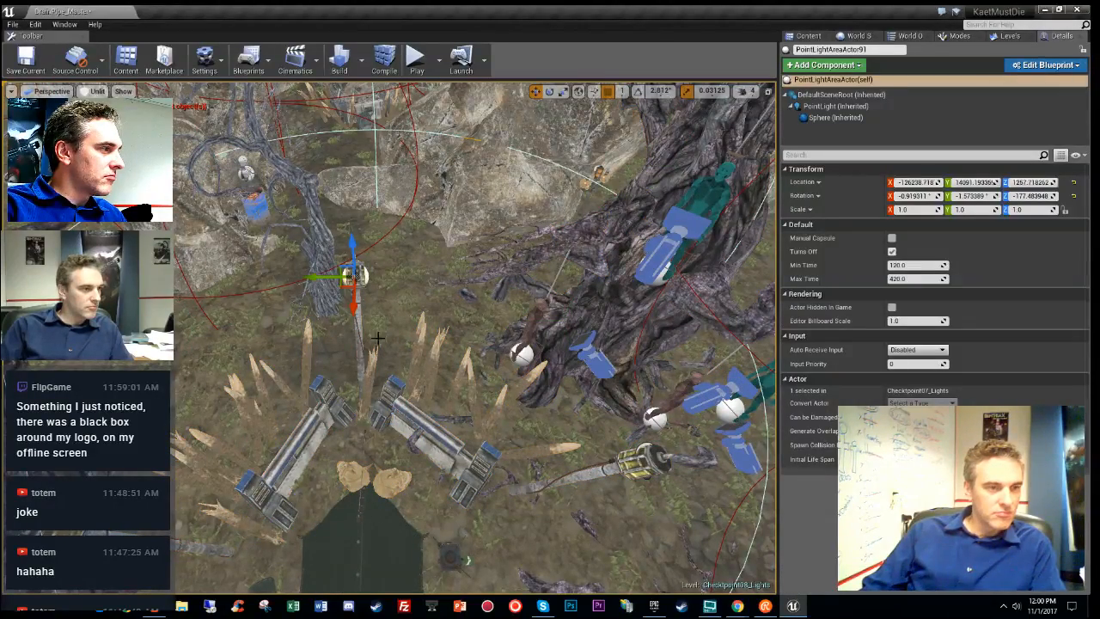
{"action": "left_click", "coordinate": [410, 426]}
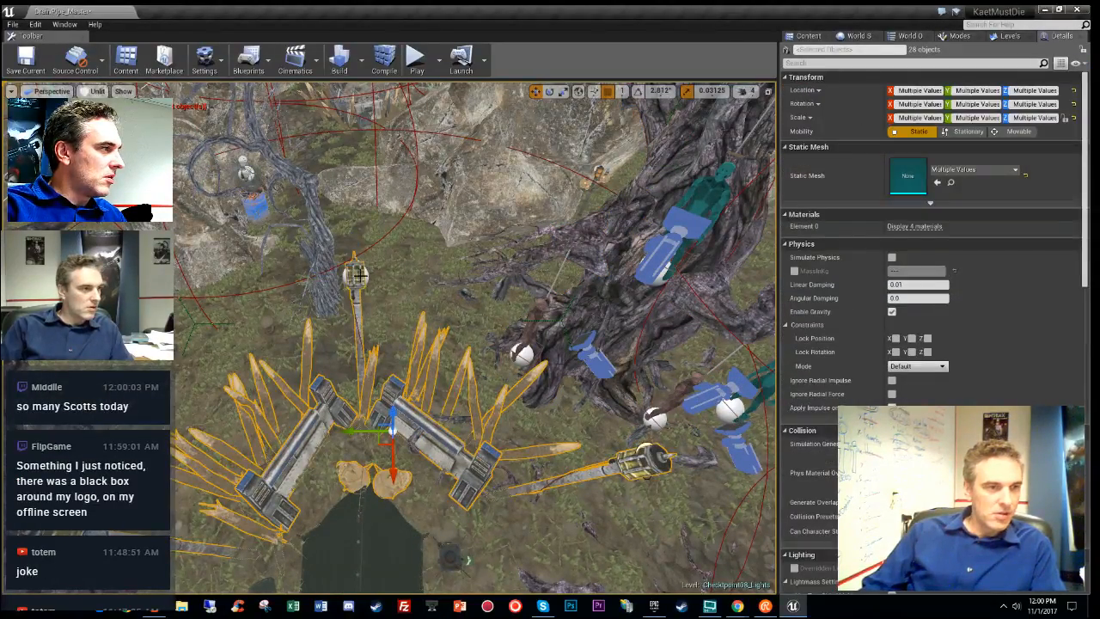
{"action": "left_click", "coordinate": [364, 274], "text": "ctrl"}
{"action": "scroll", "coordinate": [364, 274], "scroll_direction": "down", "scroll_amount": 6}
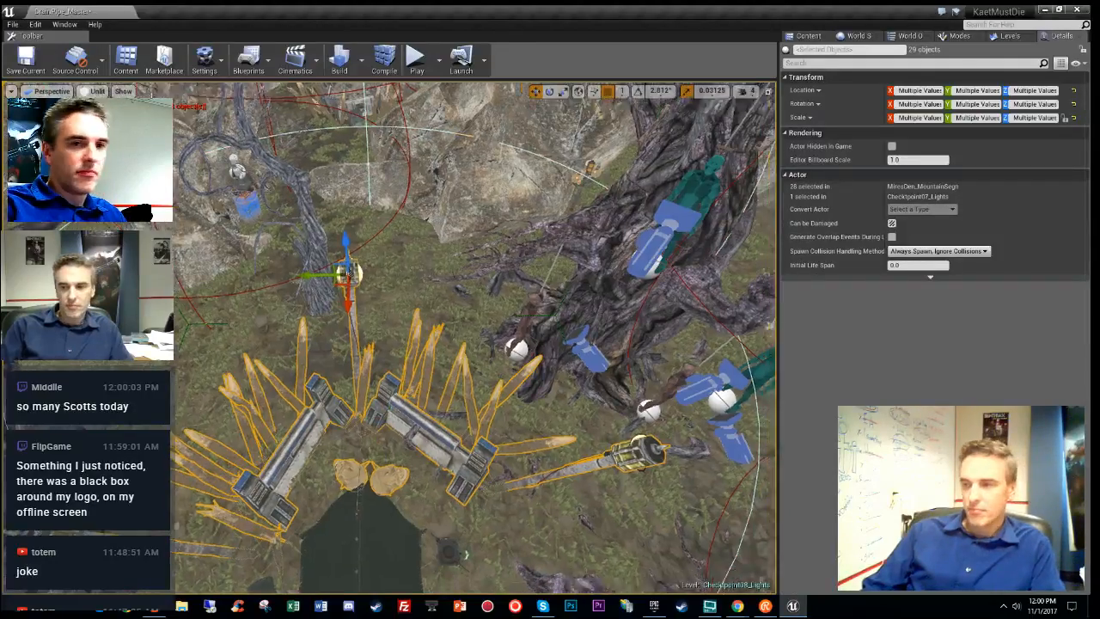
{"action": "right_click_drag", "start_coordinate": [363, 274], "coordinate": [472, 245]}
{"action": "key", "text": "s"}
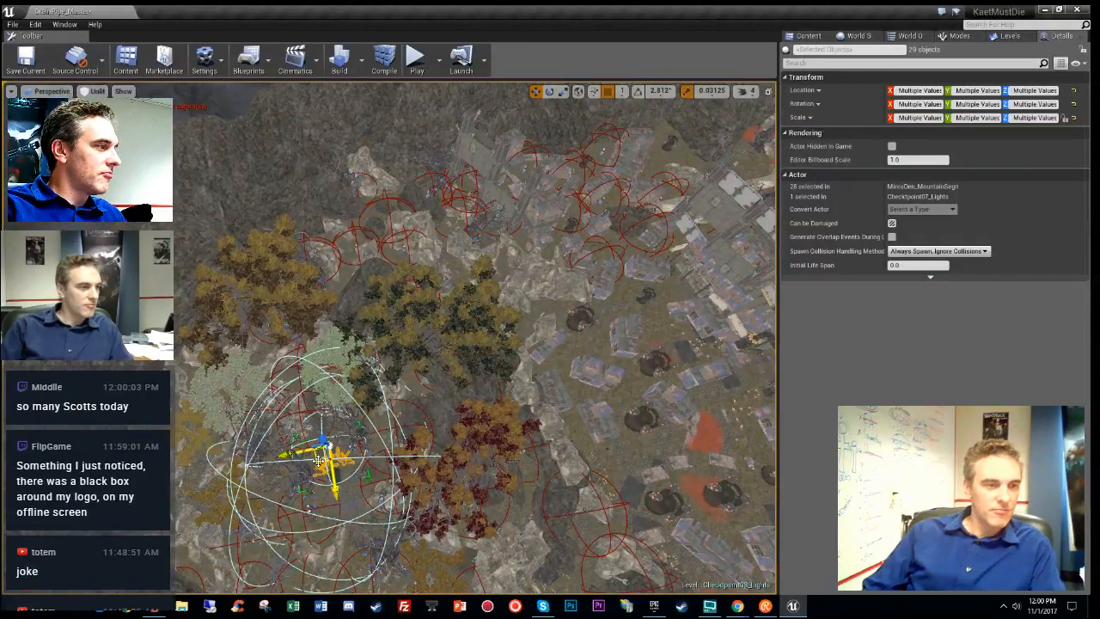
{"action": "left_click", "coordinate": [607, 314], "text": "ctrl"}
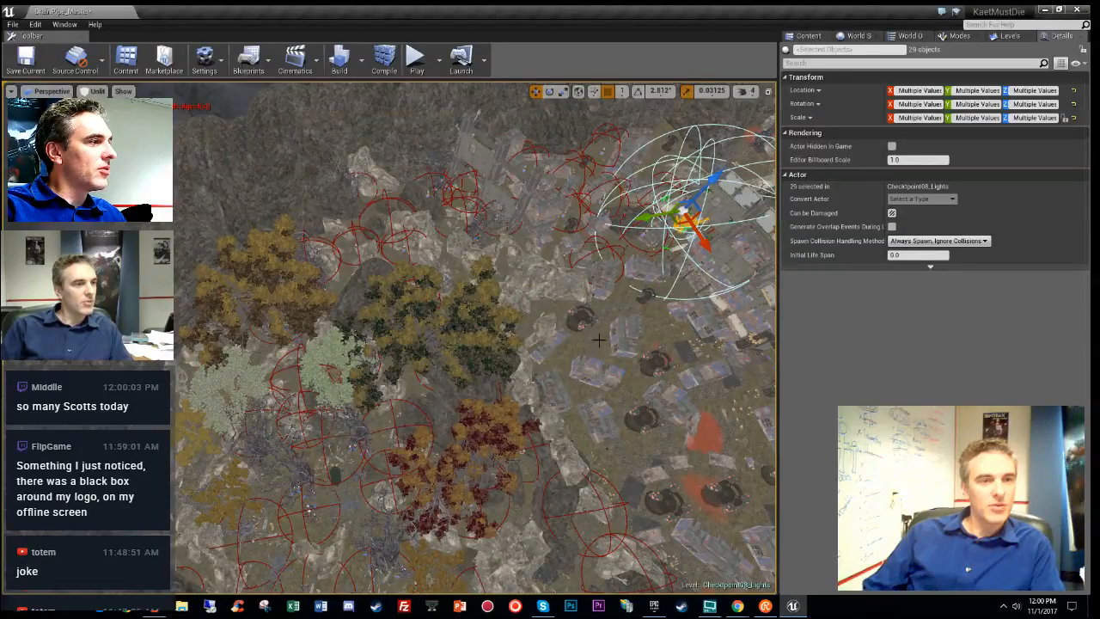
{"action": "right_click_drag", "start_coordinate": [599, 341], "coordinate": [619, 279]}
{"action": "key", "text": "w"}
{"action": "key", "text": "w"}
{"action": "key", "text": "s"}
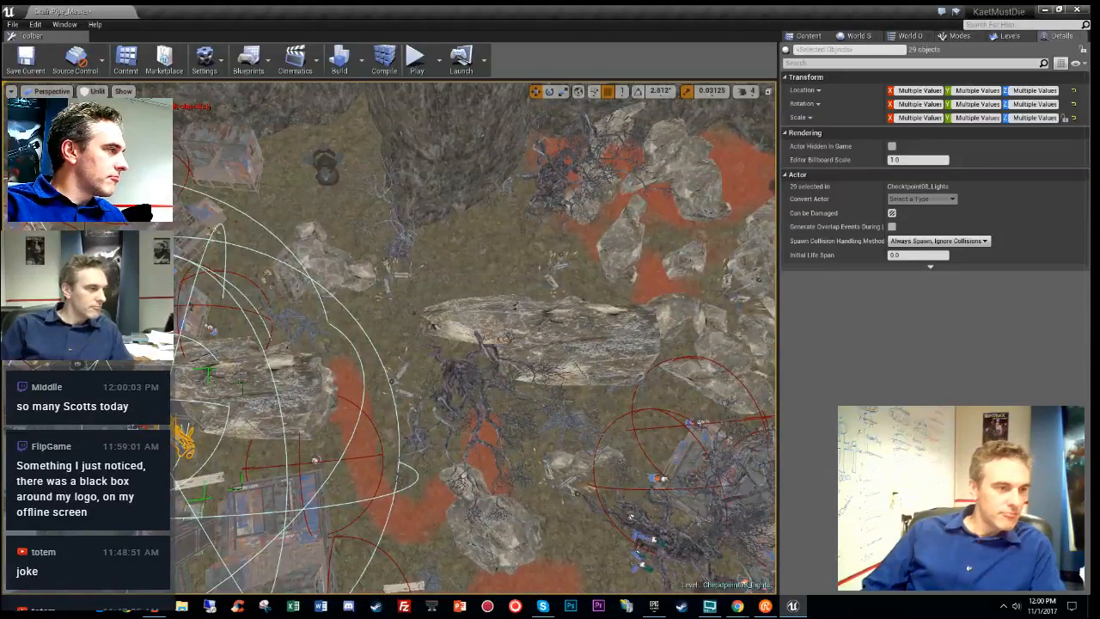
- Move and rotate the trap and light down beside the rock
{"action": "left_click_drag", "start_coordinate": [164, 421], "coordinate": [457, 301]}
{"action": "key", "text": "w"}
{"action": "right_click_drag", "start_coordinate": [457, 301], "coordinate": [632, 352]}
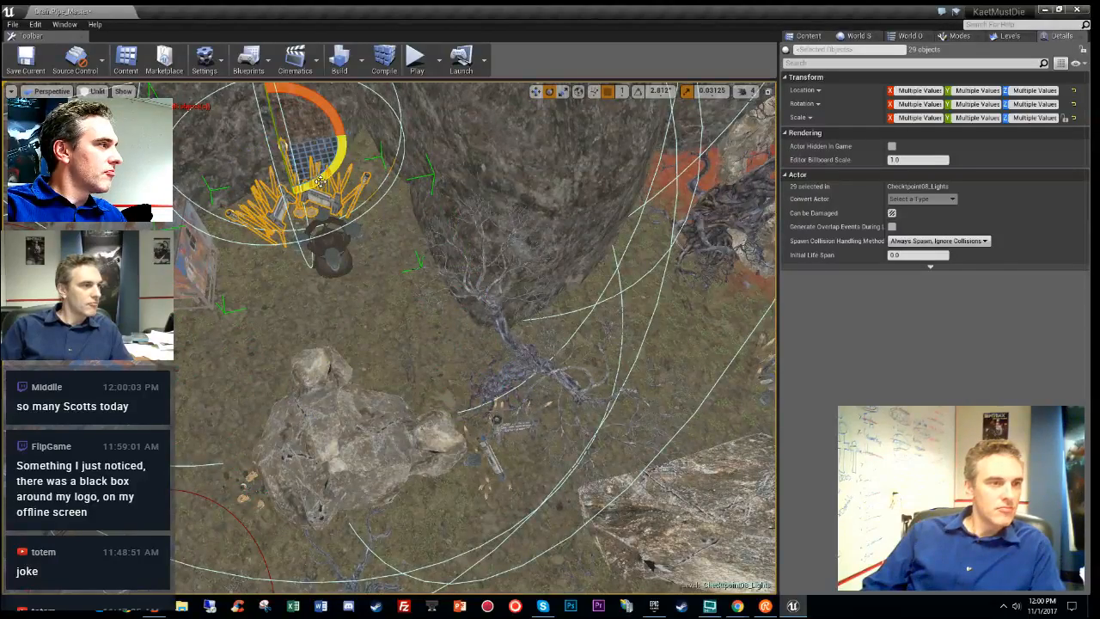
{"action": "left_click_drag", "start_coordinate": [346, 131], "coordinate": [325, 109]}
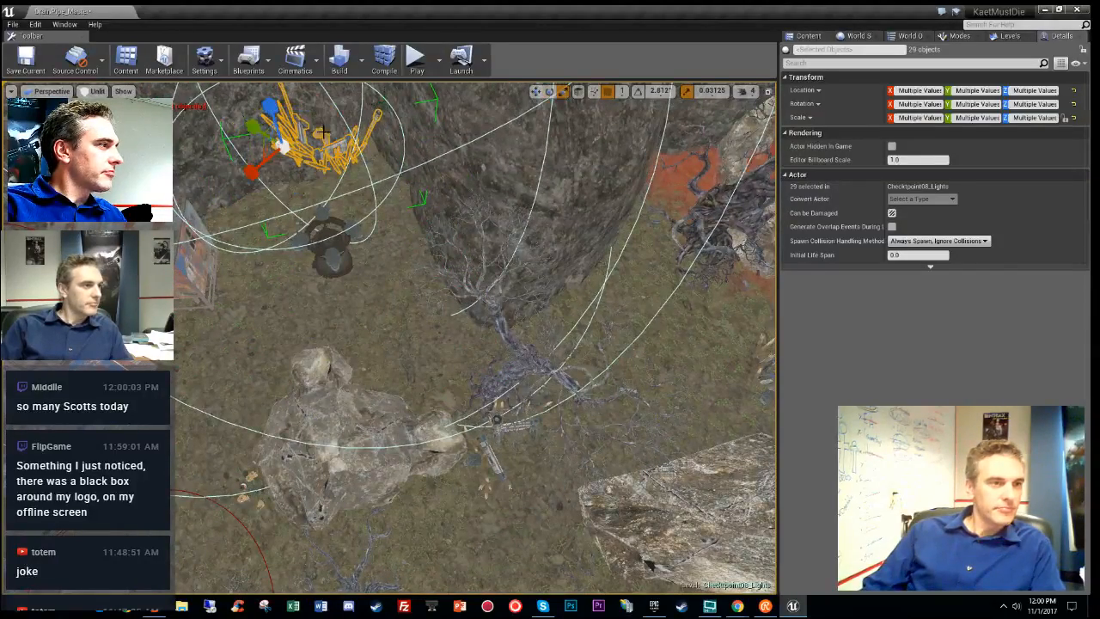
{"action": "left_click_drag", "start_coordinate": [268, 154], "coordinate": [252, 302]}
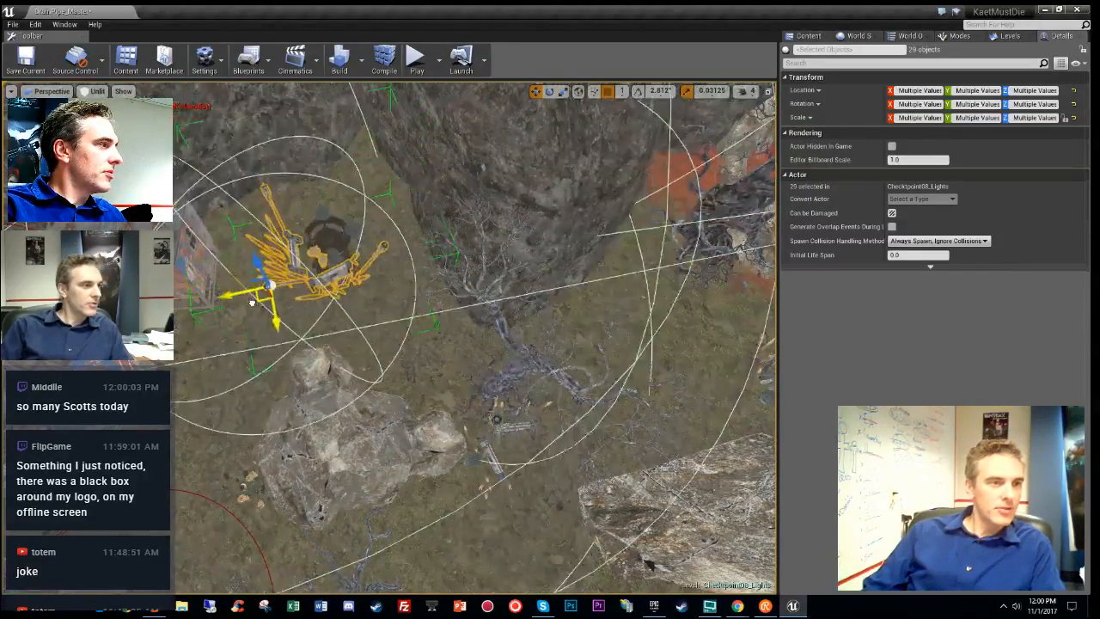
{"action": "left_click_drag", "start_coordinate": [258, 260], "coordinate": [265, 323]}
- Tilt the trap and light group with the rotate gizmo
{"action": "right_click_drag", "start_coordinate": [265, 323], "coordinate": [128, 297]}
{"action": "key", "text": "w"}
{"action": "key", "text": "s"}
{"action": "key", "text": "w"}
{"action": "key", "text": "d"}
{"action": "key", "text": "e"}
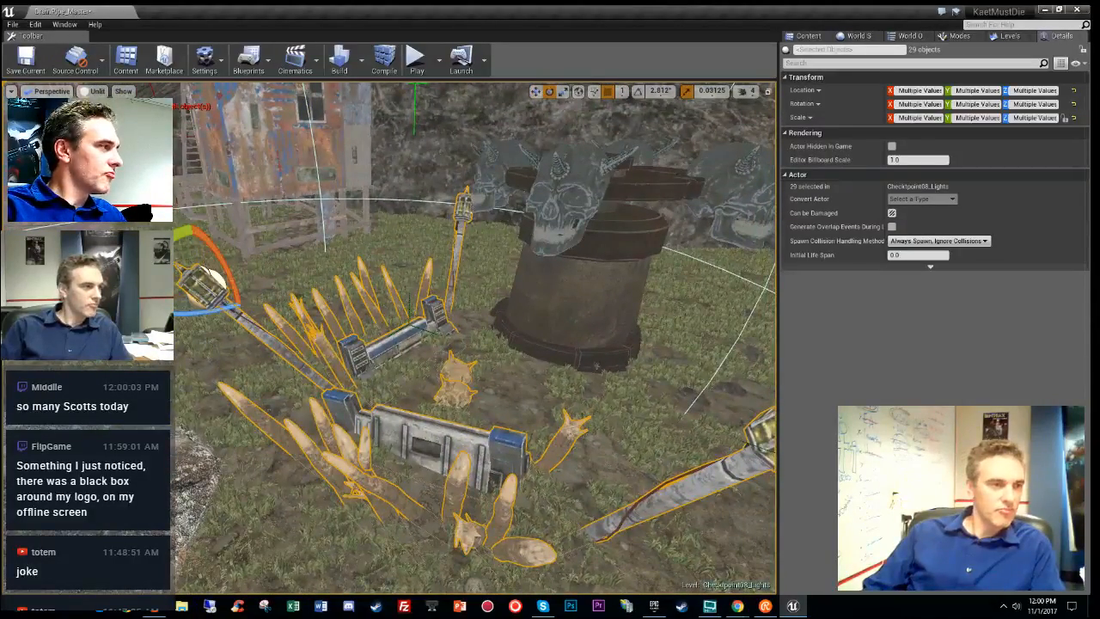
{"action": "left_click_drag", "start_coordinate": [186, 232], "coordinate": [202, 201]}
{"action": "key", "text": "w"}
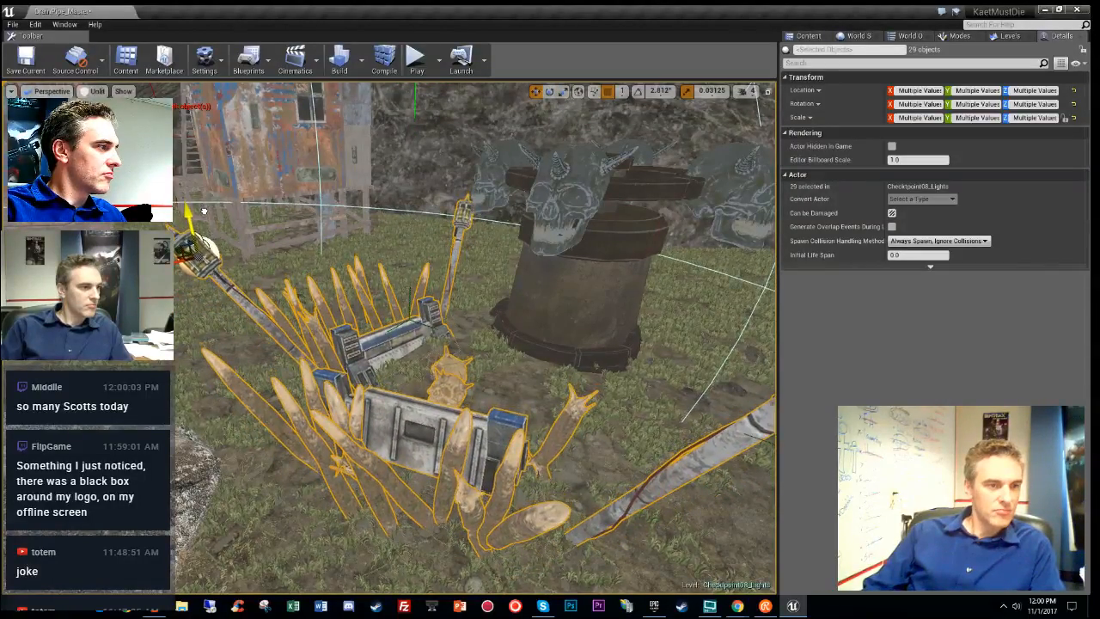
{"action": "right_click_drag", "start_coordinate": [203, 211], "coordinate": [184, 230]}
- View the placed trap in Lit mode and game view
{"action": "key", "text": "alt+4"}
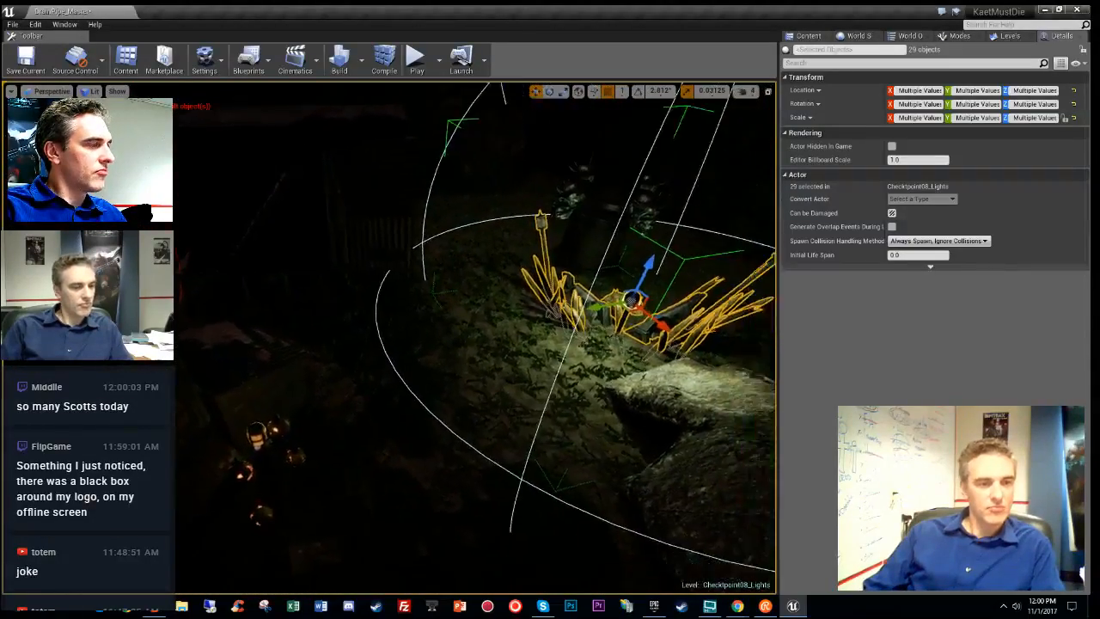
{"action": "key", "text": "g"}
{"action": "right_click_drag", "start_coordinate": [500, 334], "coordinate": [670, 309]}
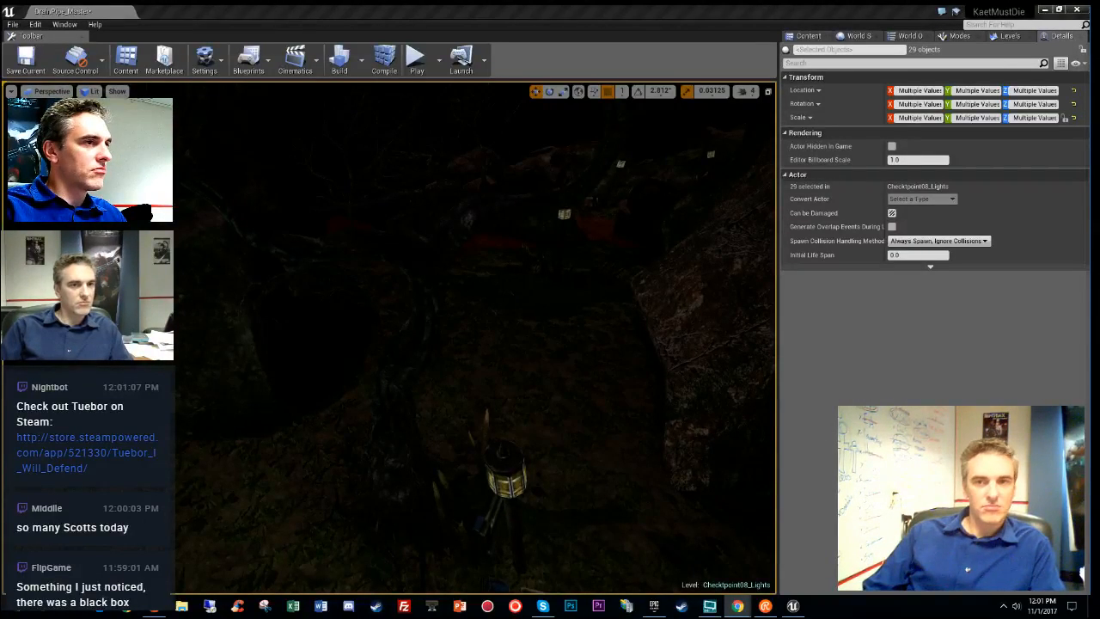
{"action": "right_click_drag", "start_coordinate": [481, 336], "coordinate": [653, 426]}
{"action": "right_click_drag", "start_coordinate": [478, 410], "coordinate": [505, 428]}
{"action": "key", "text": "g"}
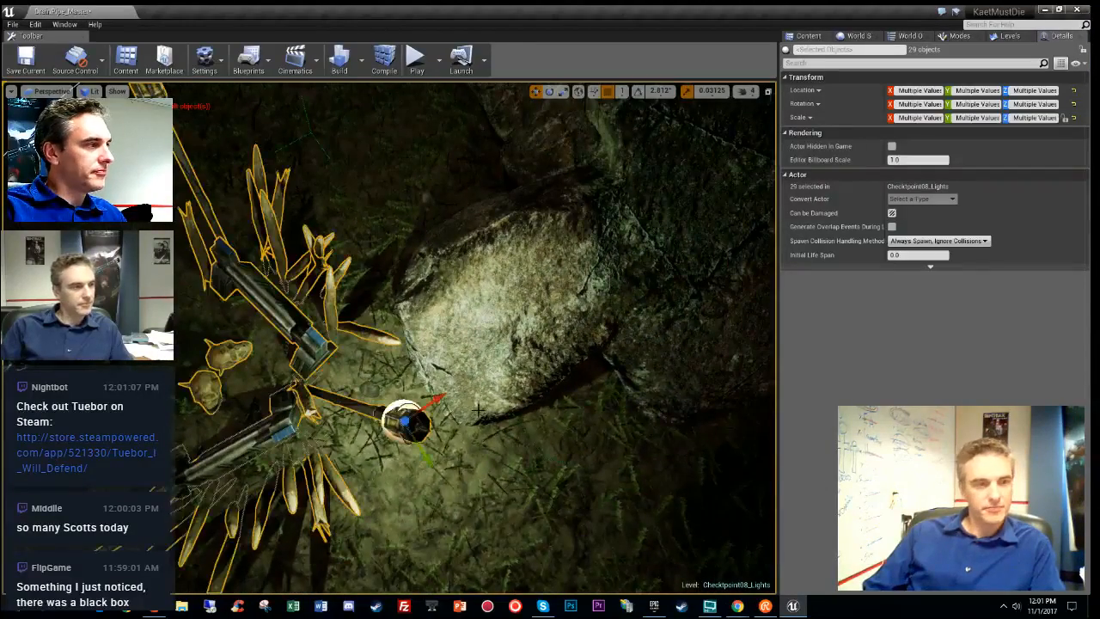
- Move the selected spike props into the MiresDen_MountainSegment_Checkpoint_08 level, without the light
{"action": "left_click", "coordinate": [404, 411], "text": "ctrl"}
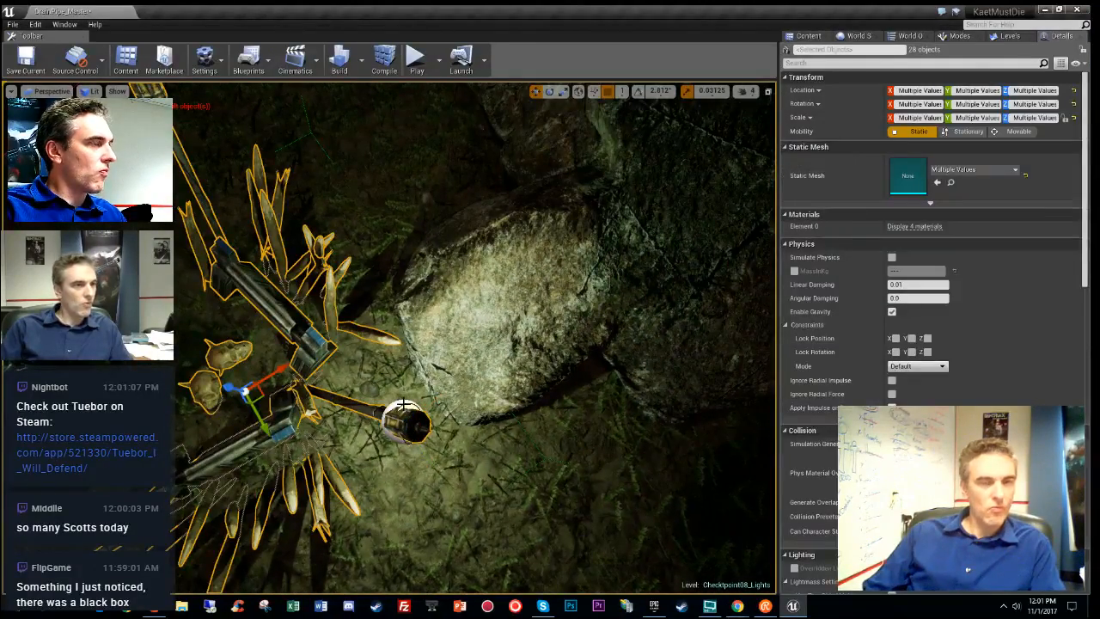
{"action": "left_click", "coordinate": [1018, 37]}
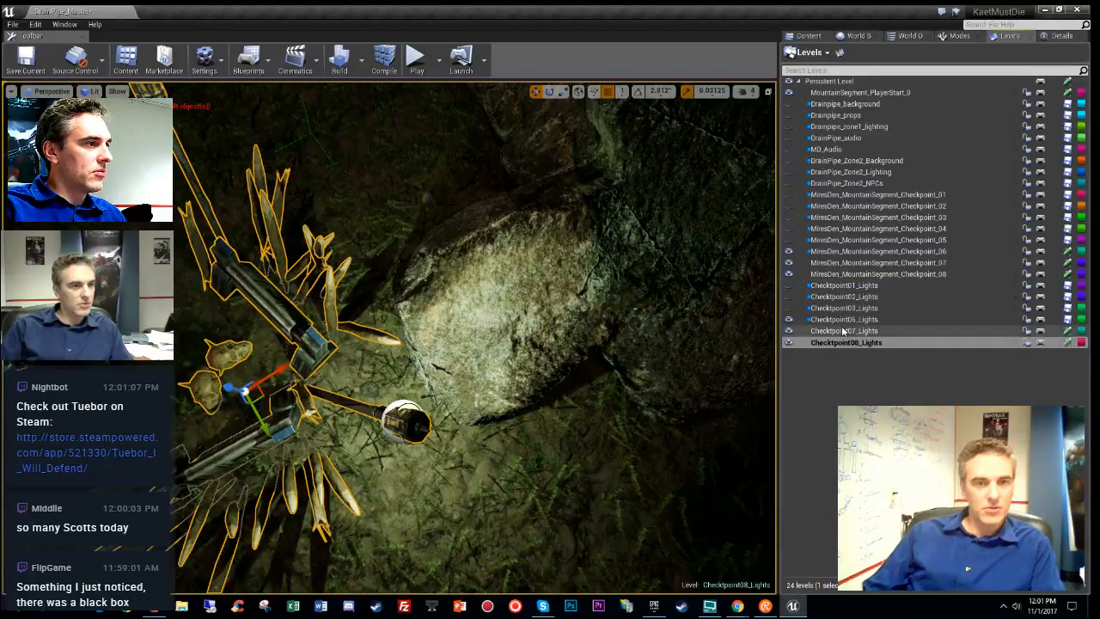
{"action": "double_click", "coordinate": [855, 272]}
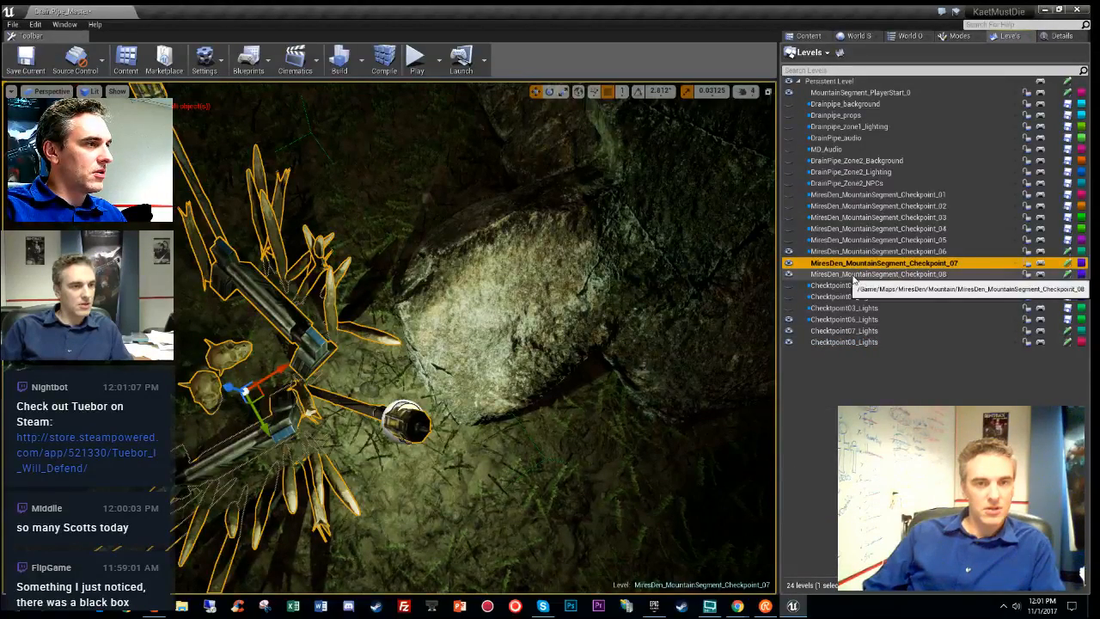
{"action": "right_click", "coordinate": [241, 446]}
{"action": "mouse_move", "coordinate": [312, 286]}
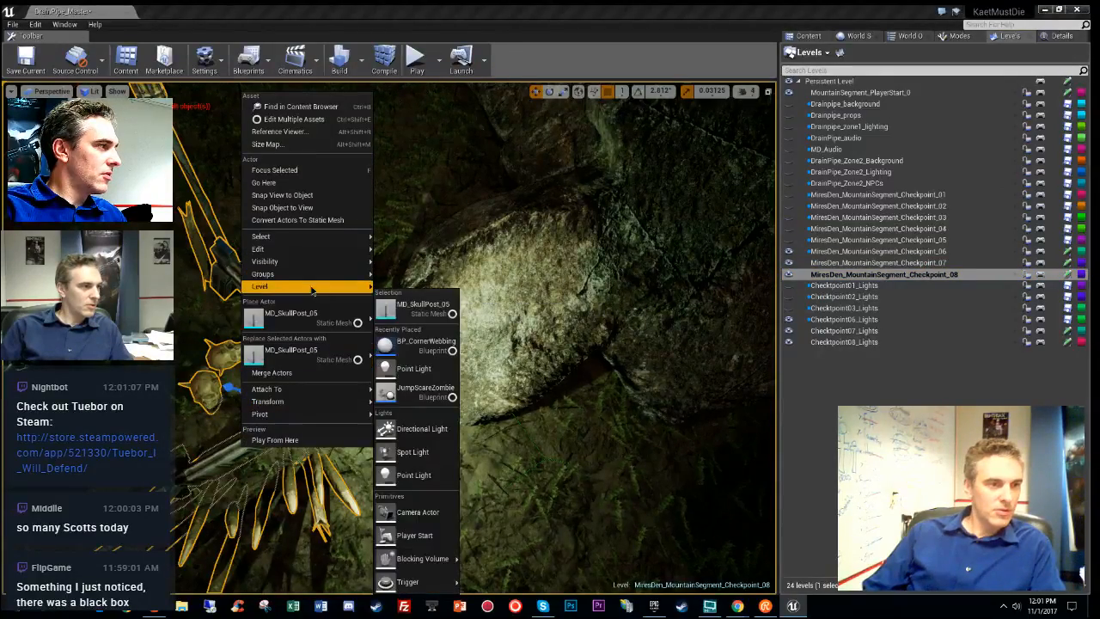
{"action": "left_click", "coordinate": [443, 306]}
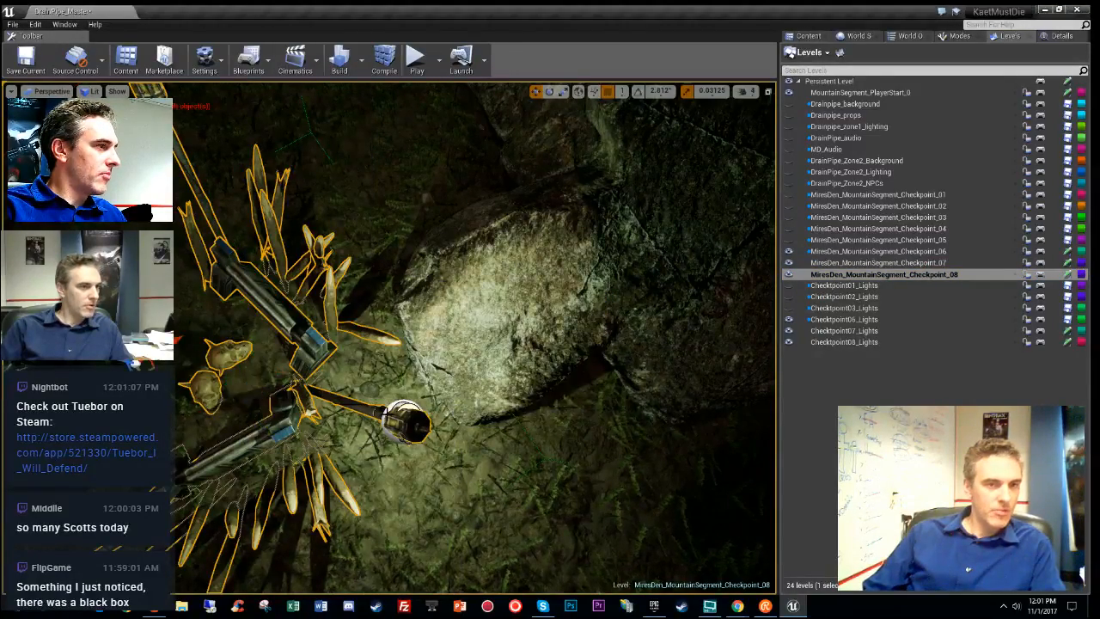
- Make Checkpoint08_Lights the current level again and save the current map
{"action": "left_click", "coordinate": [403, 421]}
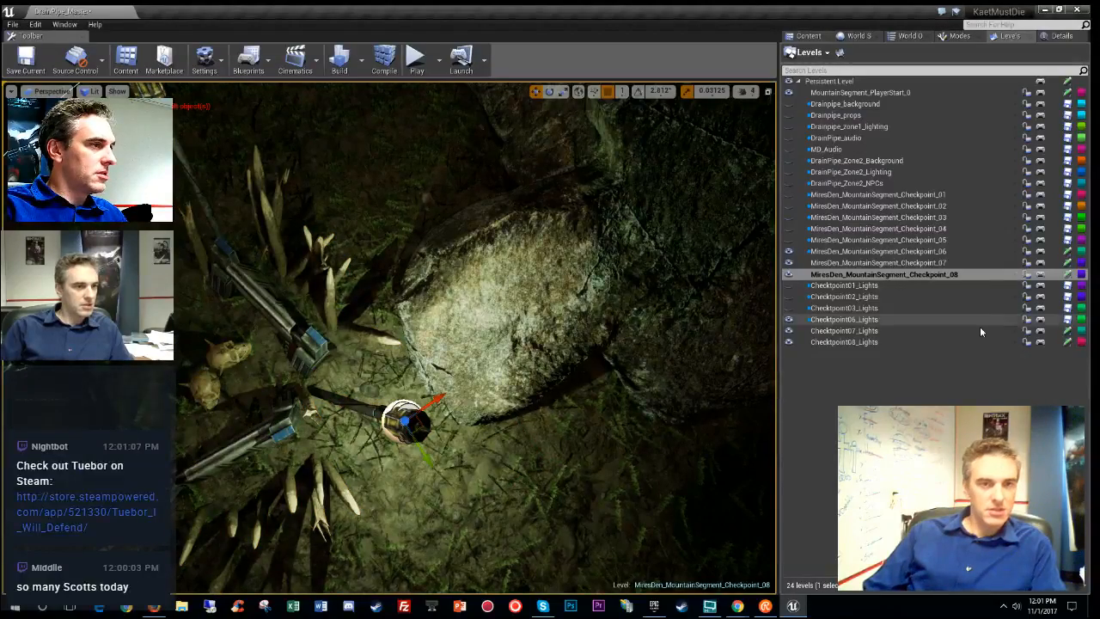
{"action": "double_click", "coordinate": [851, 342]}
{"action": "key", "text": "f"}
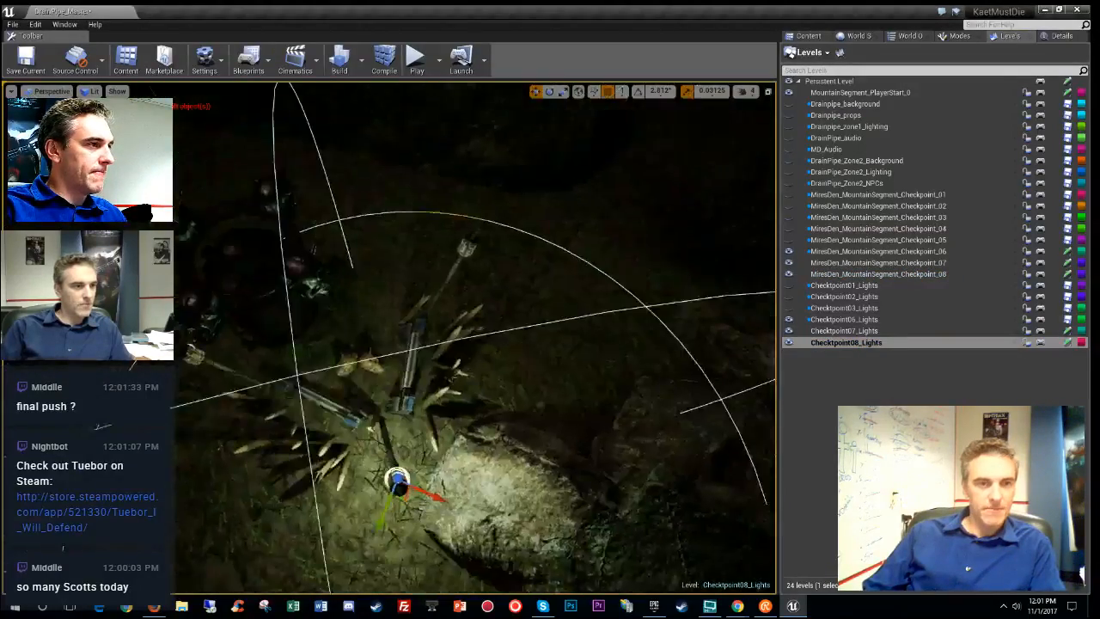
{"action": "left_click", "coordinate": [13, 24]}
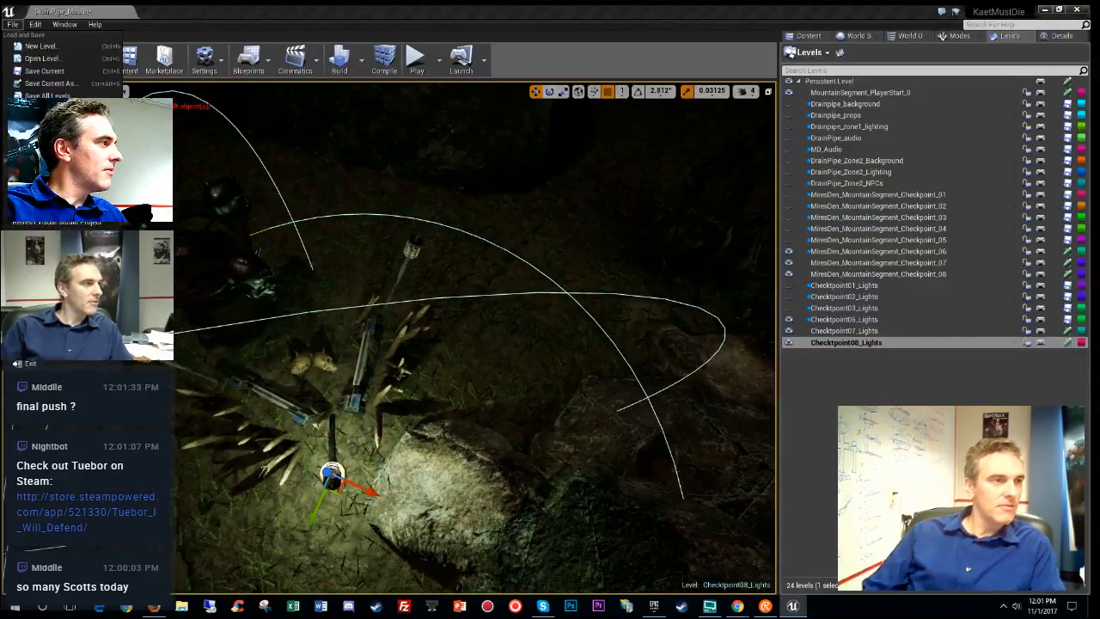
{"action": "left_click", "coordinate": [48, 82]}
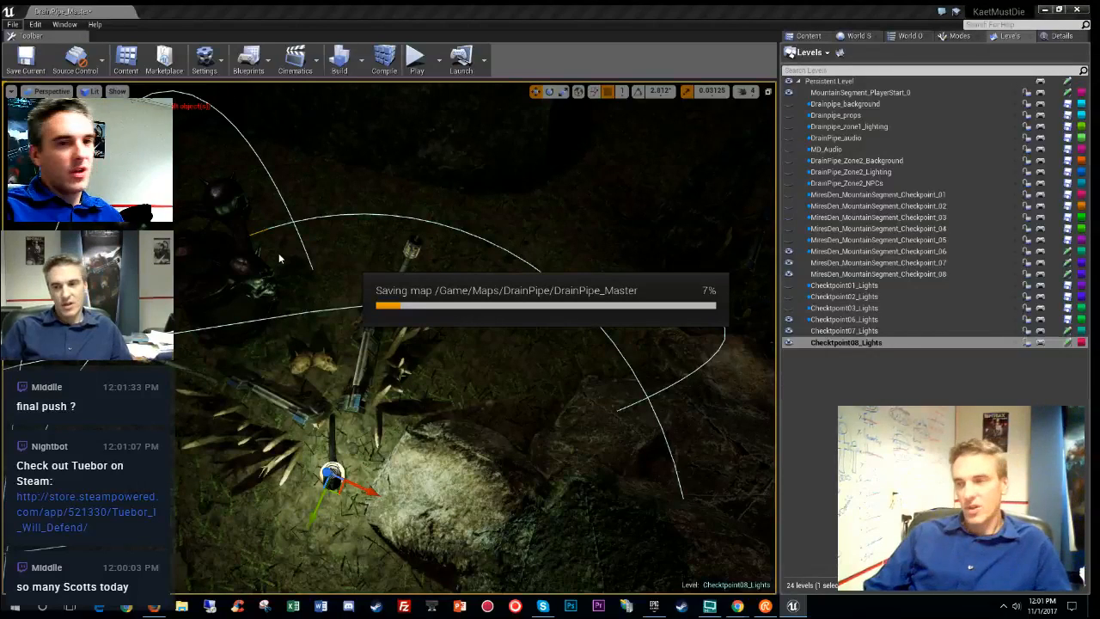
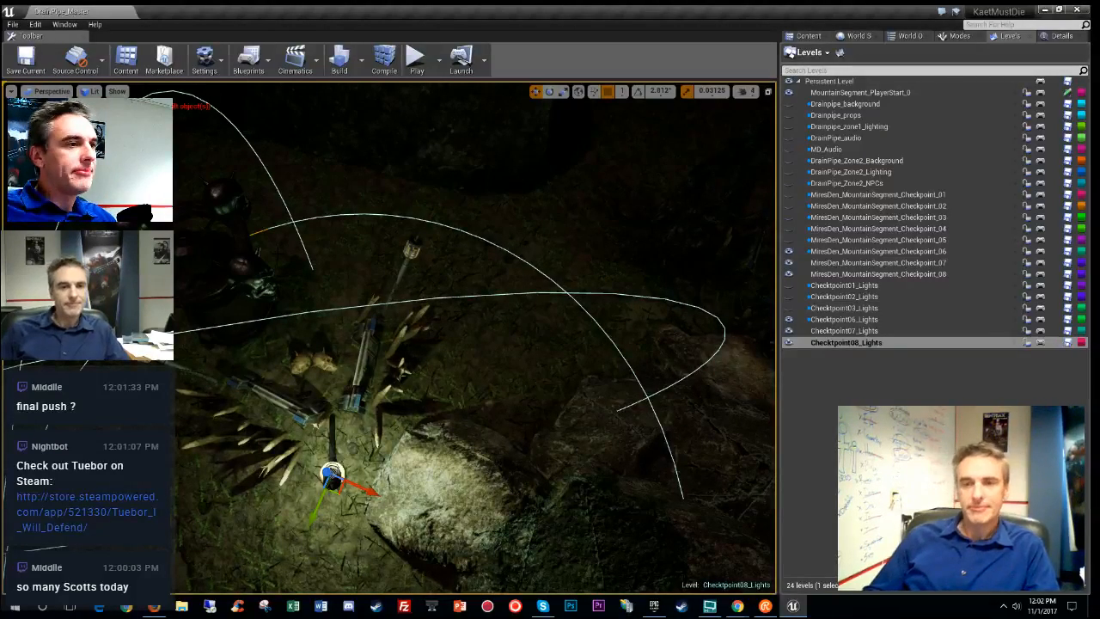
- Move the PointLightAreaActor up so it sits inside the lantern
{"action": "right_click_drag", "start_coordinate": [474, 337], "coordinate": [359, 346]}
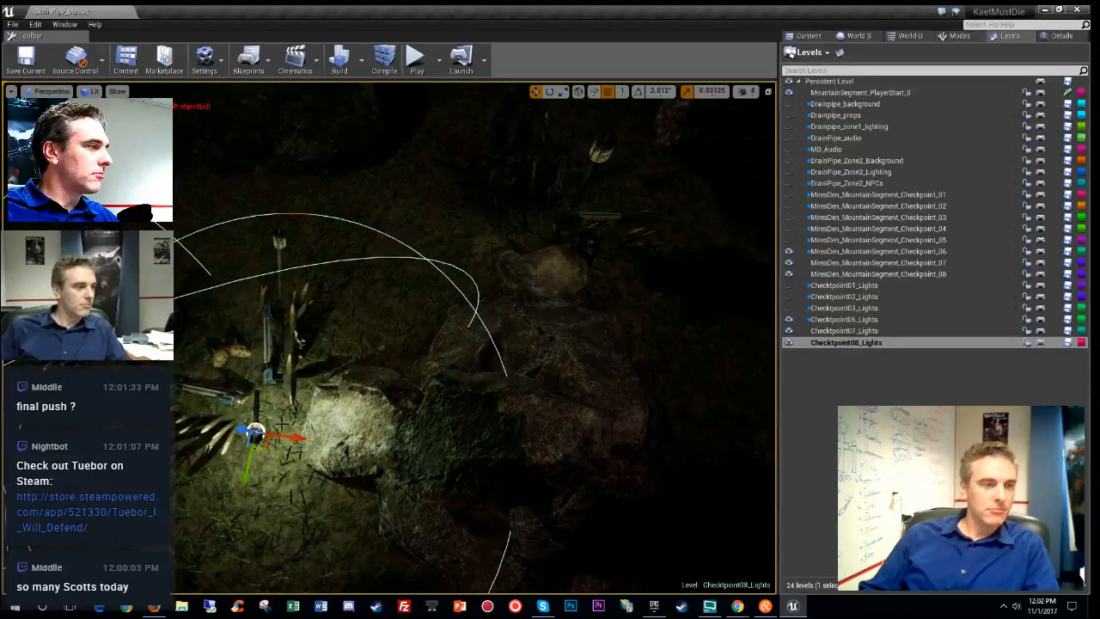
{"action": "right_click_drag", "start_coordinate": [268, 451], "coordinate": [290, 419]}
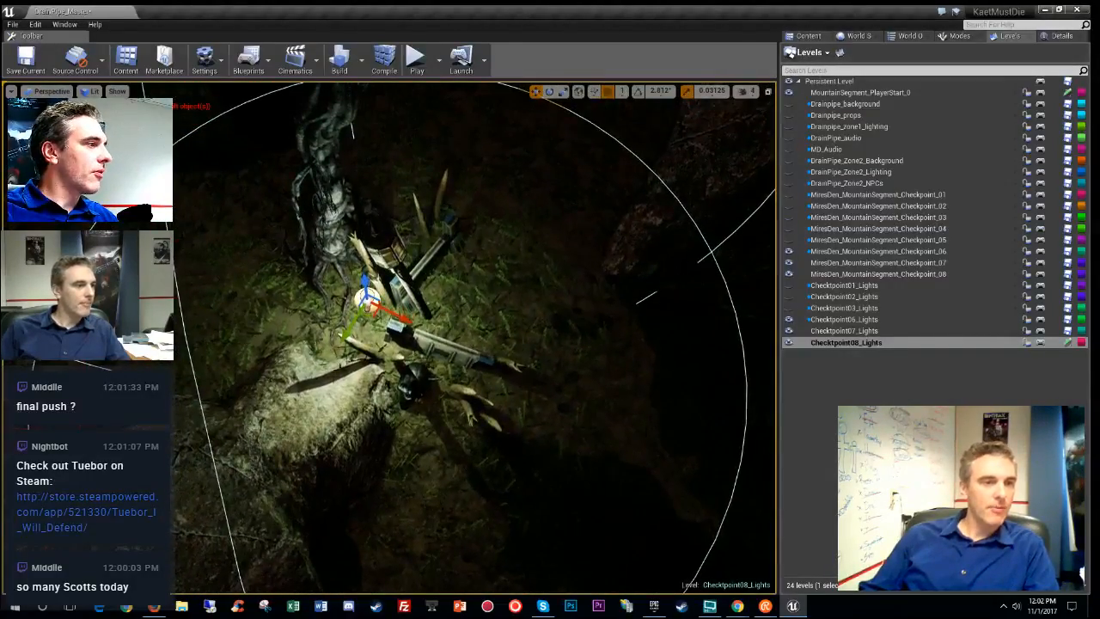
{"action": "left_click_drag", "start_coordinate": [372, 315], "coordinate": [392, 266]}
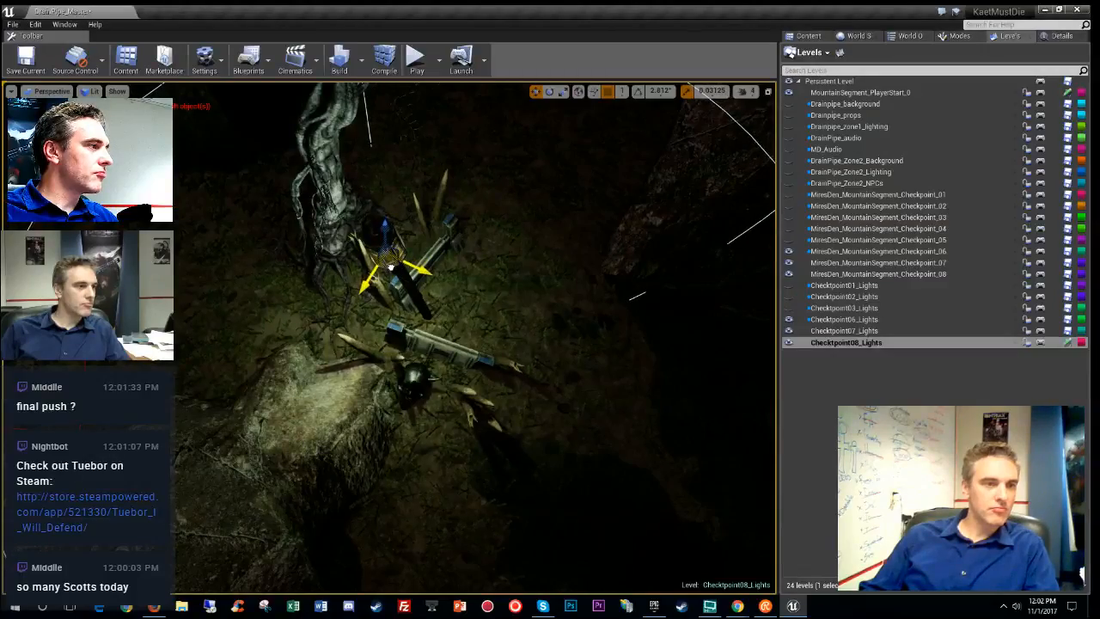
{"action": "key", "text": "w"}
{"action": "right_click_drag", "start_coordinate": [390, 266], "coordinate": [391, 224]}
{"action": "key", "text": "s"}
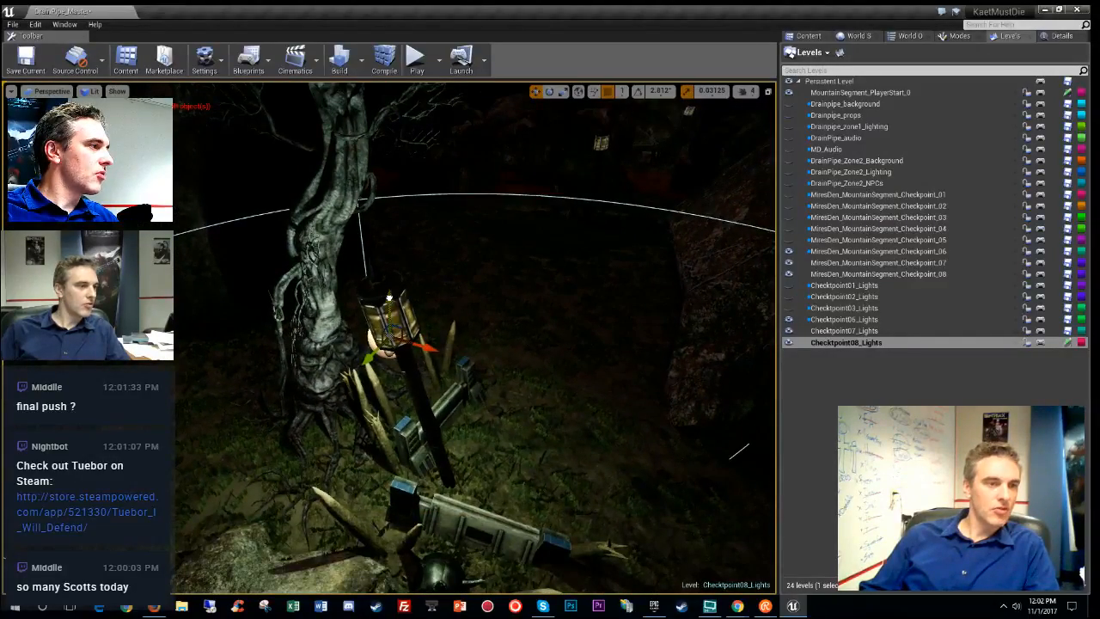
{"action": "left_click_drag", "start_coordinate": [389, 292], "coordinate": [388, 272]}
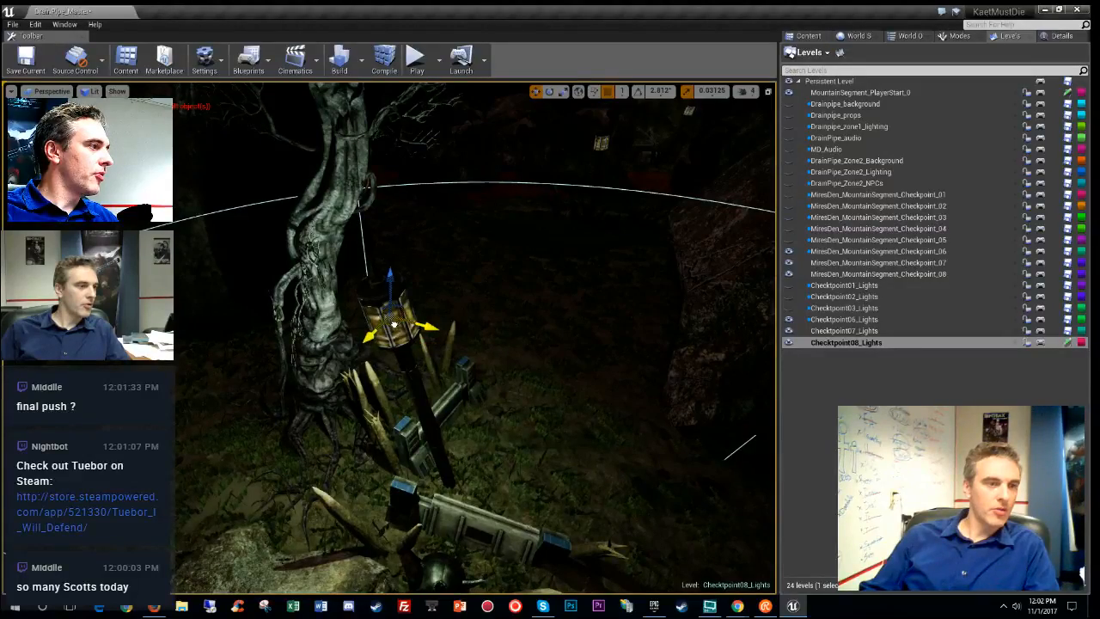
{"action": "right_click_drag", "start_coordinate": [396, 324], "coordinate": [330, 361]}
{"action": "key", "text": "s"}
- Check the light's coverage in Stationary Light Overlap view, then return to unlit view
{"action": "key", "text": "alt+7"}
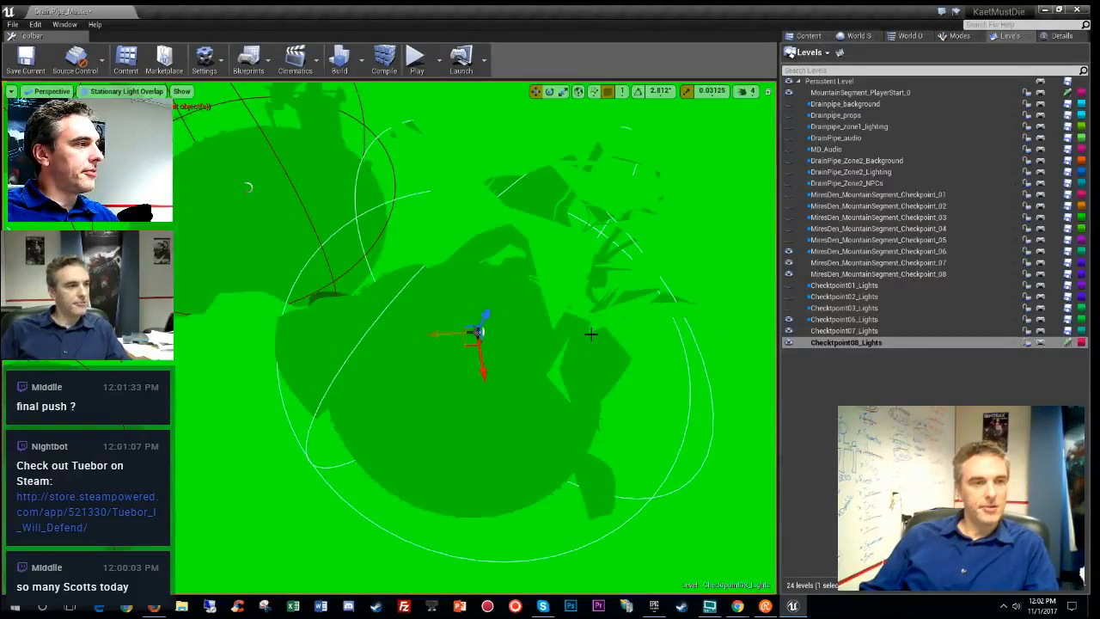
{"action": "key", "text": "alt+3"}
{"action": "key", "text": "s"}
{"action": "right_click_drag", "start_coordinate": [248, 186], "coordinate": [357, 232]}
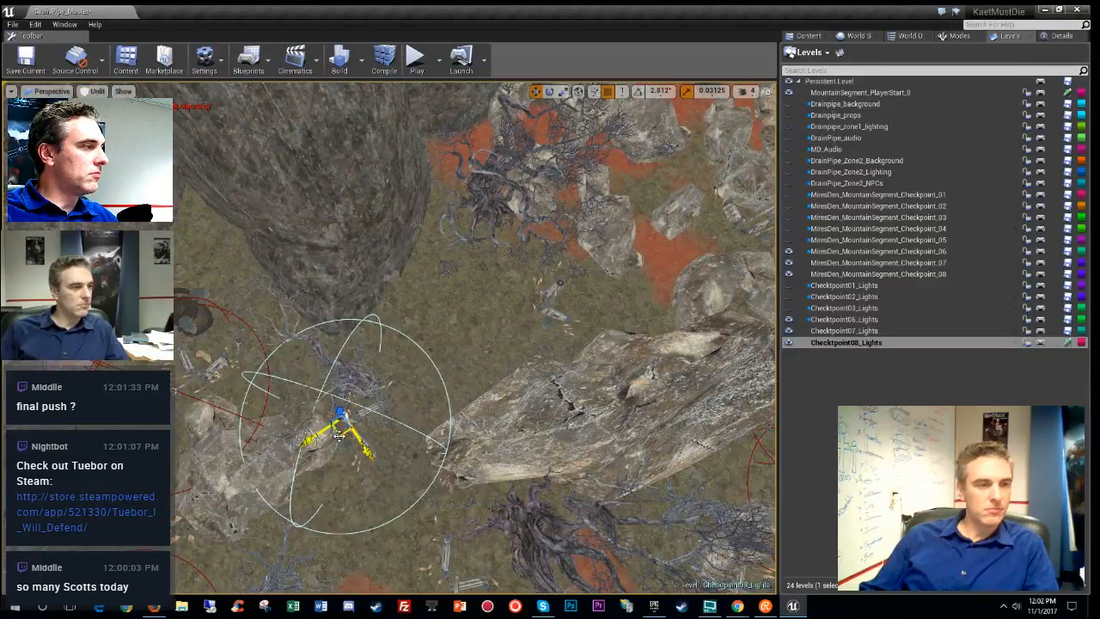
- Alt-drag a copy of the point light onto another nearby lamp
{"action": "left_click_drag", "start_coordinate": [339, 435], "coordinate": [560, 297], "text": "alt"}
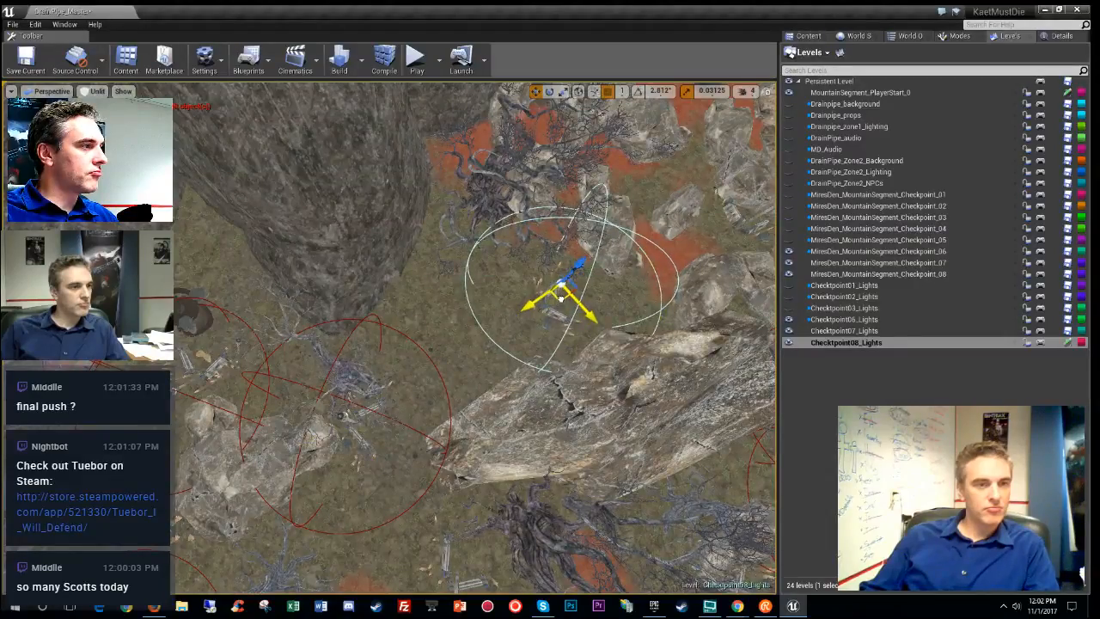
{"action": "right_click_drag", "start_coordinate": [561, 297], "coordinate": [728, 284]}
{"action": "key", "text": "w"}
- Change the selected light's Max Time from 420 to 600 in Details
{"action": "key", "text": "s"}
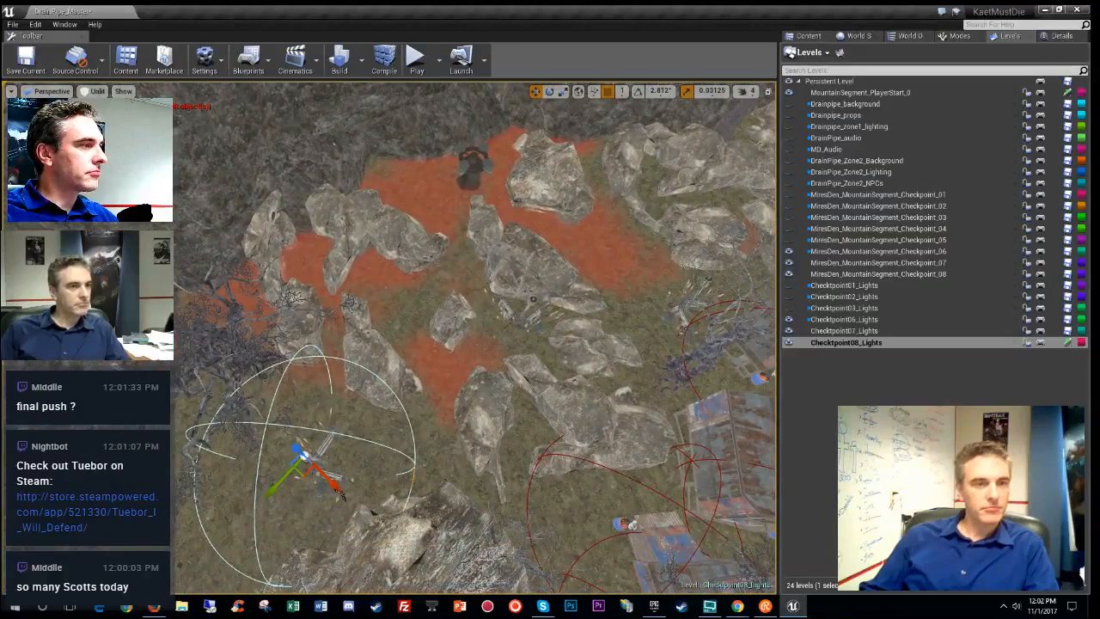
{"action": "left_click", "coordinate": [1063, 35]}
{"action": "left_click", "coordinate": [916, 279]}
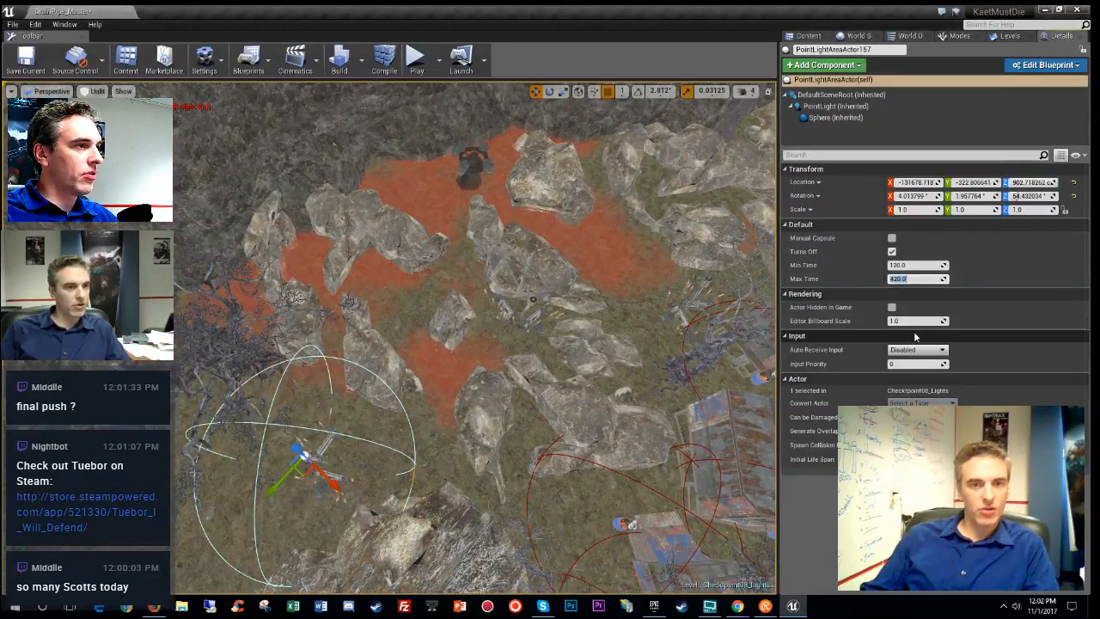
{"action": "type", "text": "600"}
{"action": "key", "text": "Return"}
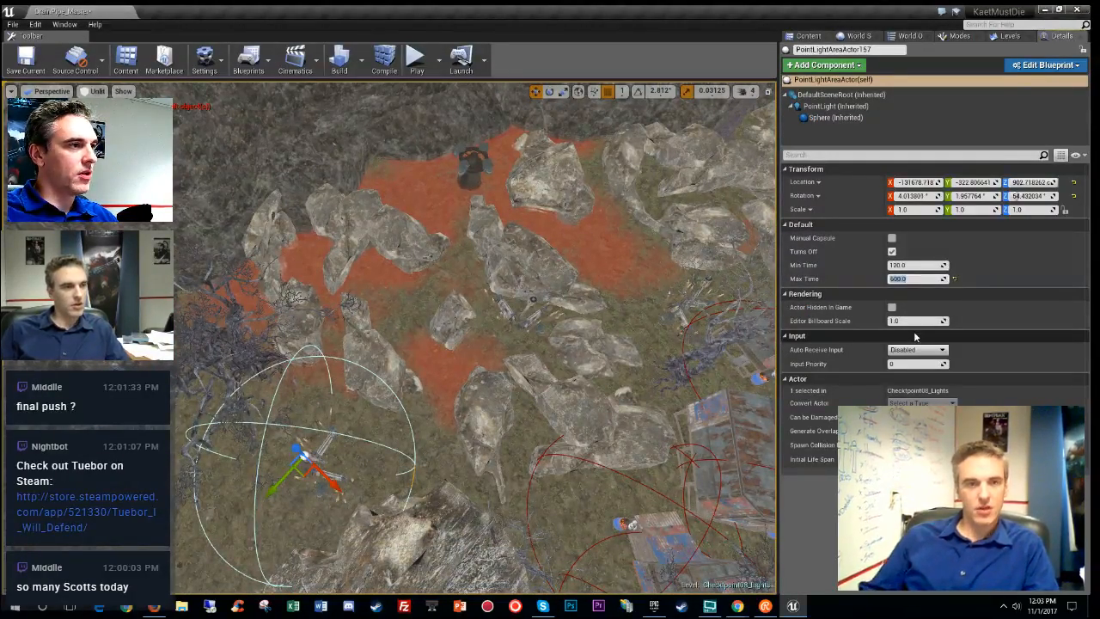
- Duplicate the light onto another lamp and fine-tune its position, previewing it lit
{"action": "right_click_drag", "start_coordinate": [471, 462], "coordinate": [524, 498]}
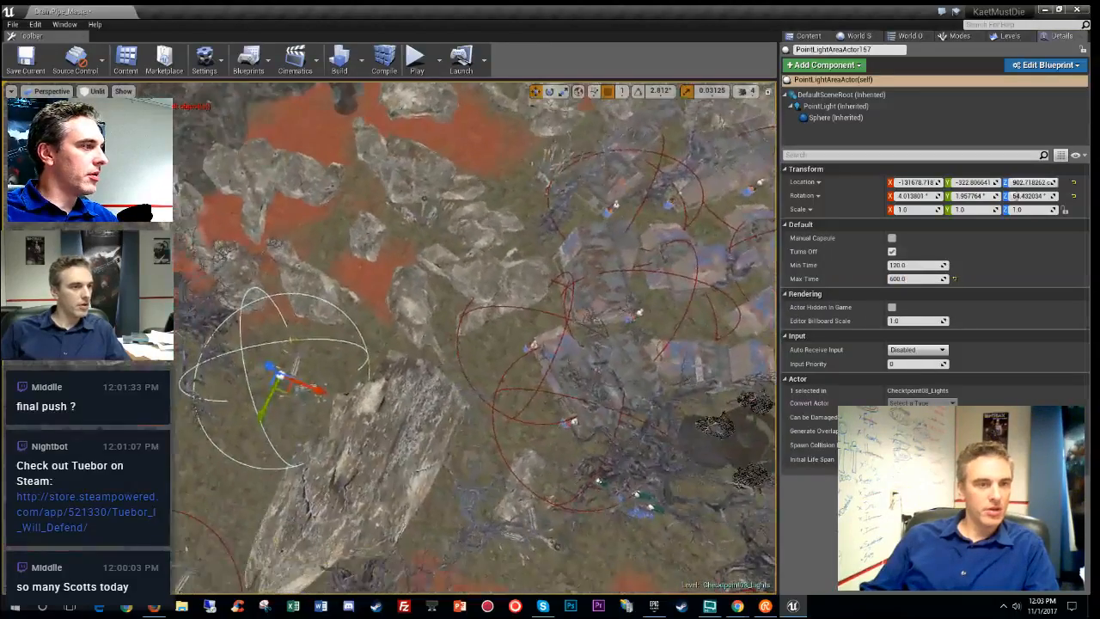
{"action": "left_click_drag", "start_coordinate": [284, 392], "coordinate": [596, 250], "text": "alt"}
{"action": "right_click_drag", "start_coordinate": [596, 250], "coordinate": [593, 322]}
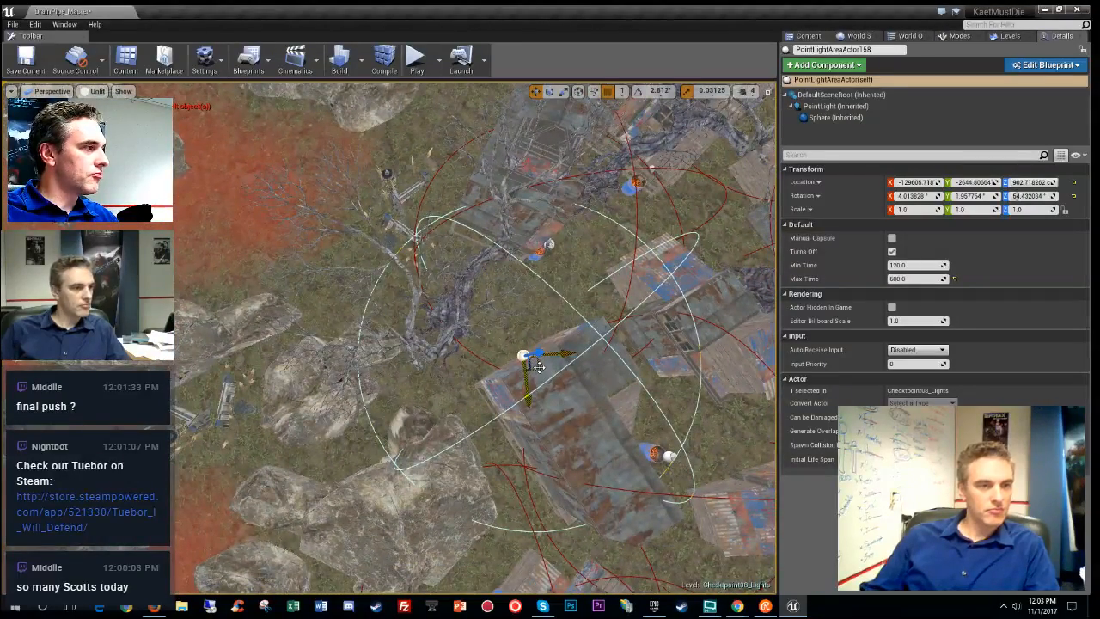
{"action": "left_click_drag", "start_coordinate": [538, 367], "coordinate": [177, 447]}
{"action": "mouse_move", "coordinate": [177, 447]}
{"action": "right_mouse_down"}
{"action": "mouse_move", "coordinate": [128, 430]}
{"action": "mouse_move", "coordinate": [95, 344]}
{"action": "mouse_move", "coordinate": [176, 447]}
{"action": "right_mouse_up"}
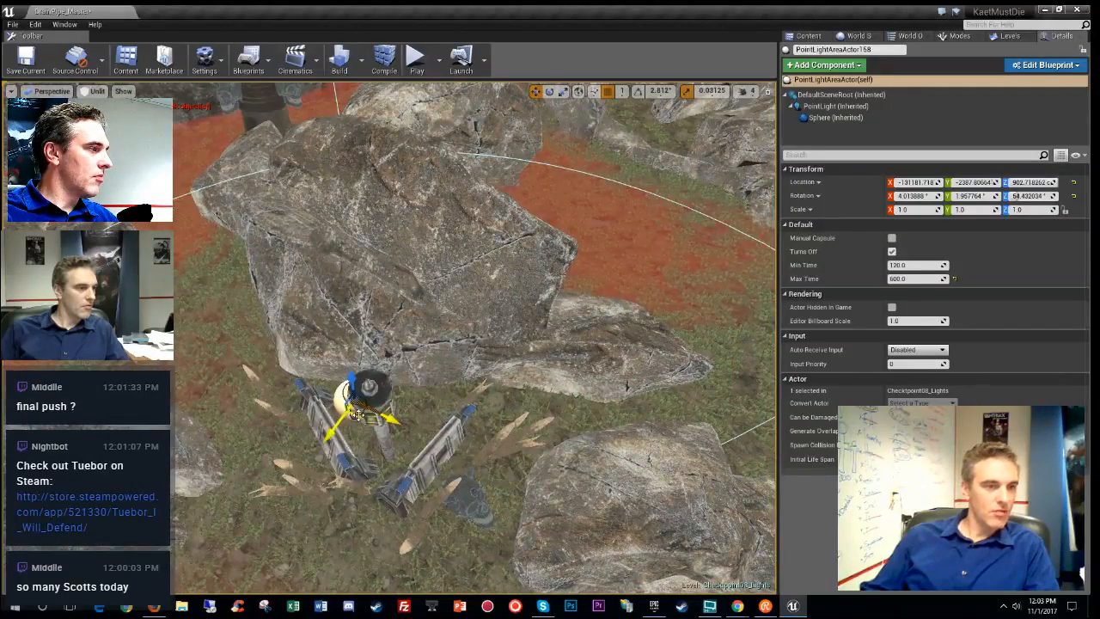
{"action": "left_click_drag", "start_coordinate": [356, 411], "coordinate": [371, 416]}
{"action": "key", "text": "alt+4"}
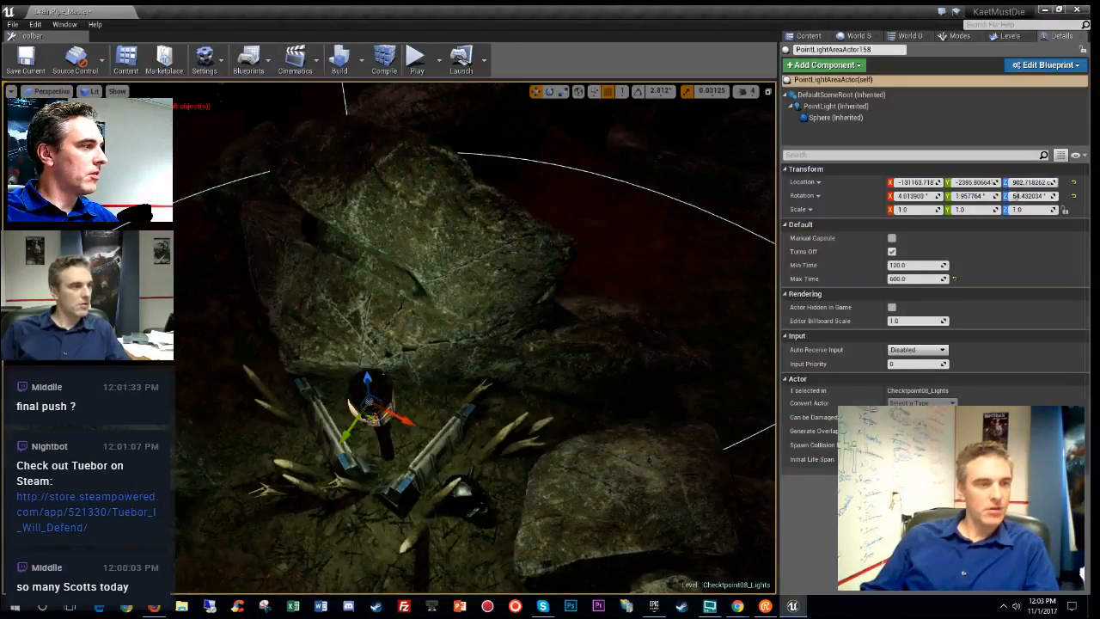
{"action": "key", "text": "alt+3"}
{"action": "mouse_move", "coordinate": [437, 464]}
{"action": "right_mouse_down"}
{"action": "mouse_move", "coordinate": [443, 395]}
{"action": "mouse_move", "coordinate": [436, 482]}
{"action": "mouse_move", "coordinate": [437, 464]}
{"action": "right_mouse_up"}
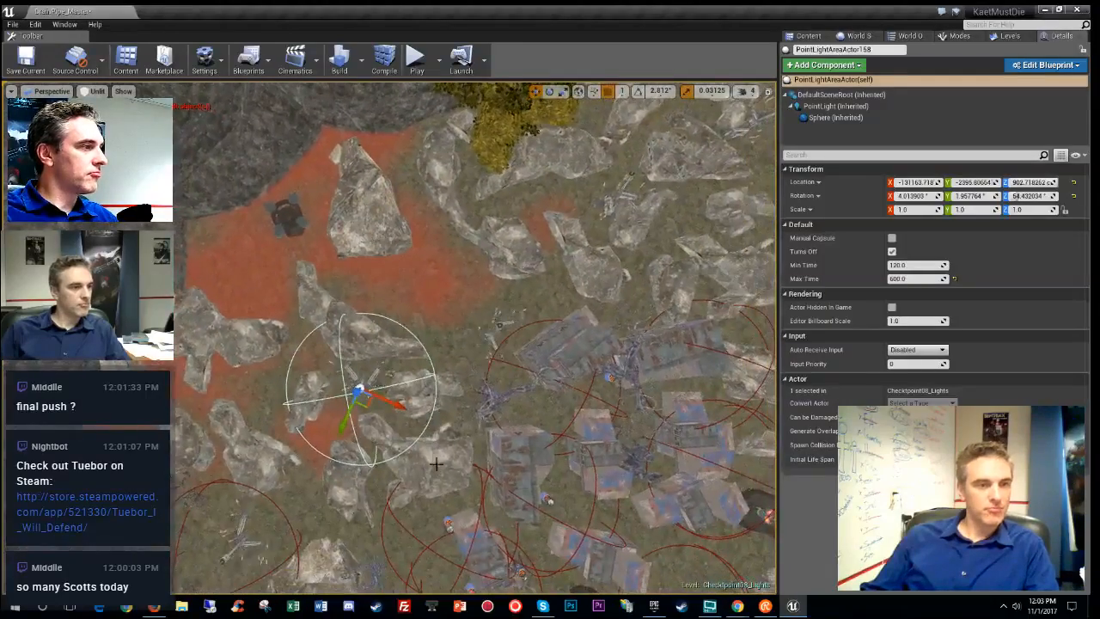
- Place another light copy at the next lamp and check stationary light overlap
{"action": "left_click_drag", "start_coordinate": [505, 345], "coordinate": [515, 334]}
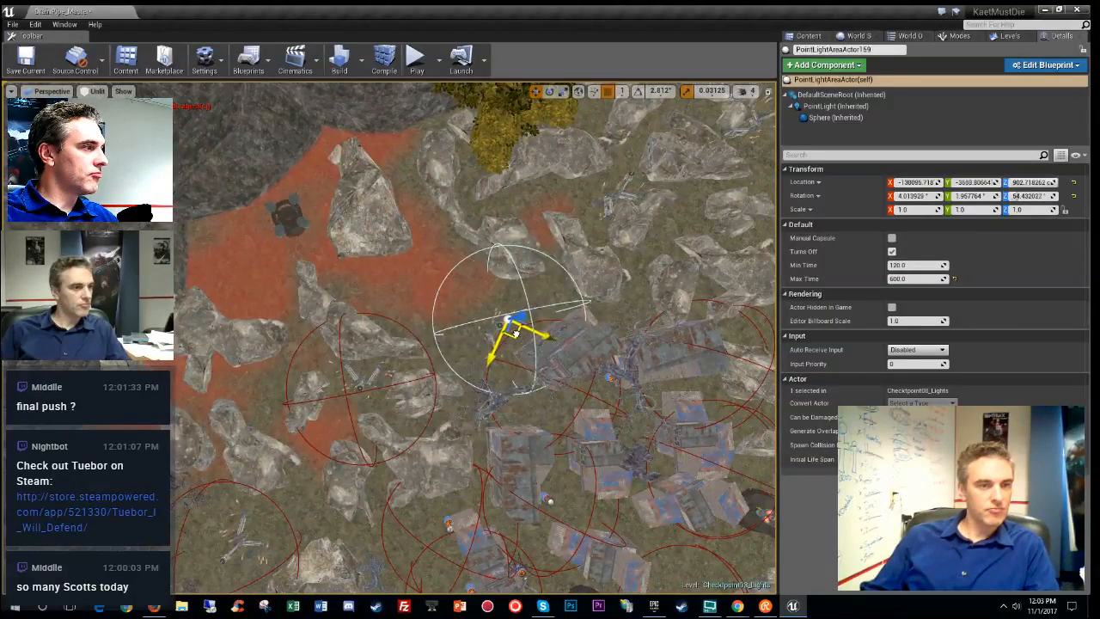
{"action": "right_click_drag", "start_coordinate": [507, 341], "coordinate": [507, 387]}
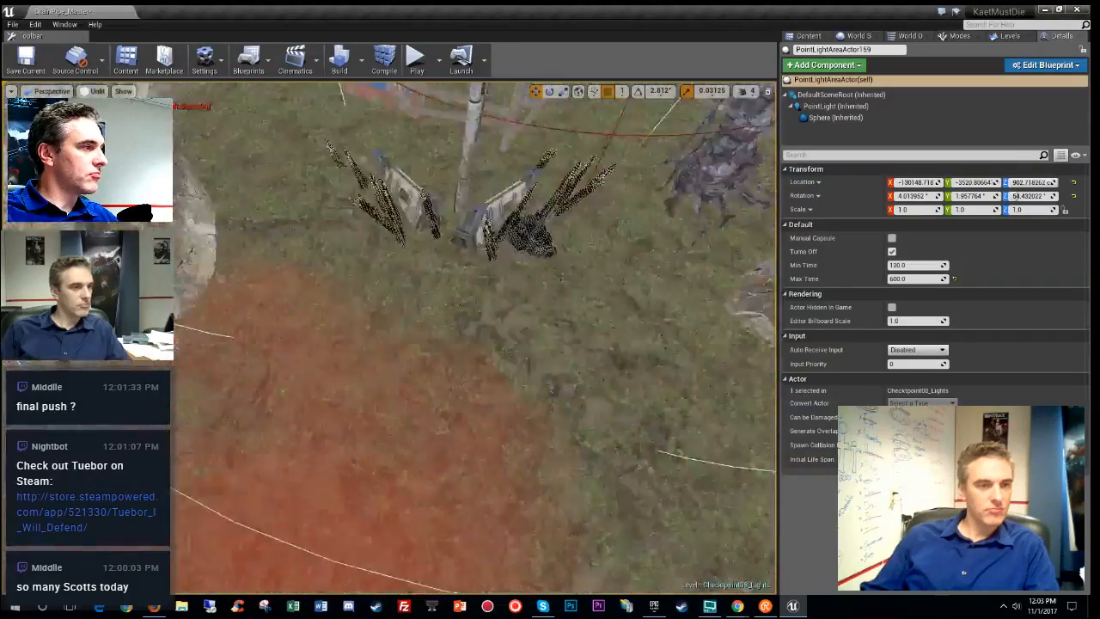
{"action": "right_click_drag", "start_coordinate": [422, 378], "coordinate": [422, 413]}
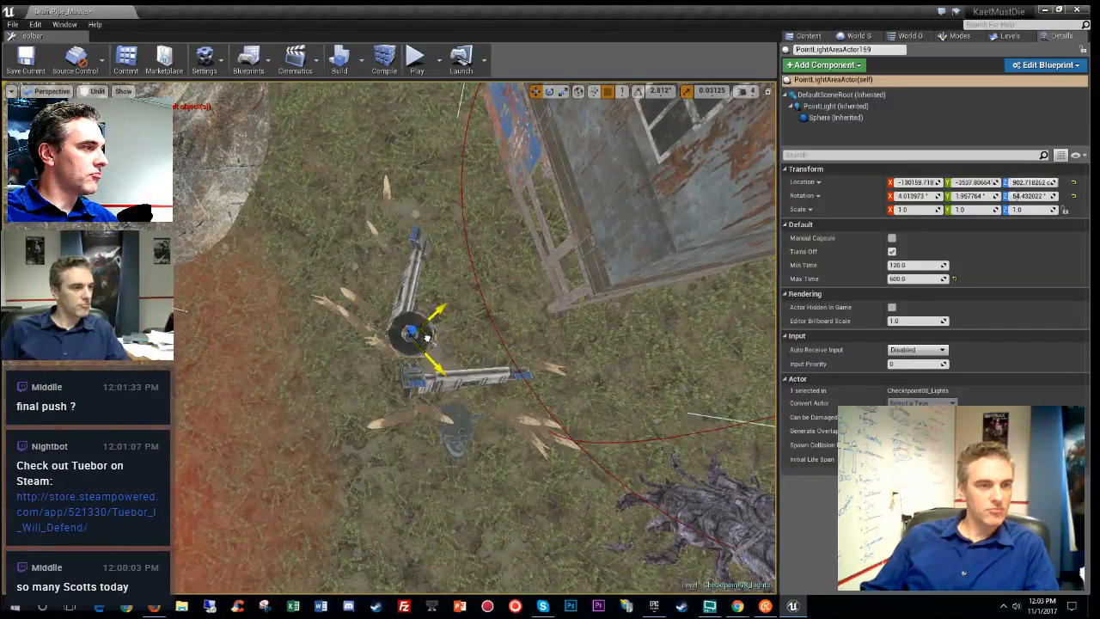
{"action": "key", "text": "alt+9"}
{"action": "key", "text": "alt+3"}
{"action": "right_click_drag", "start_coordinate": [559, 364], "coordinate": [371, 416]}
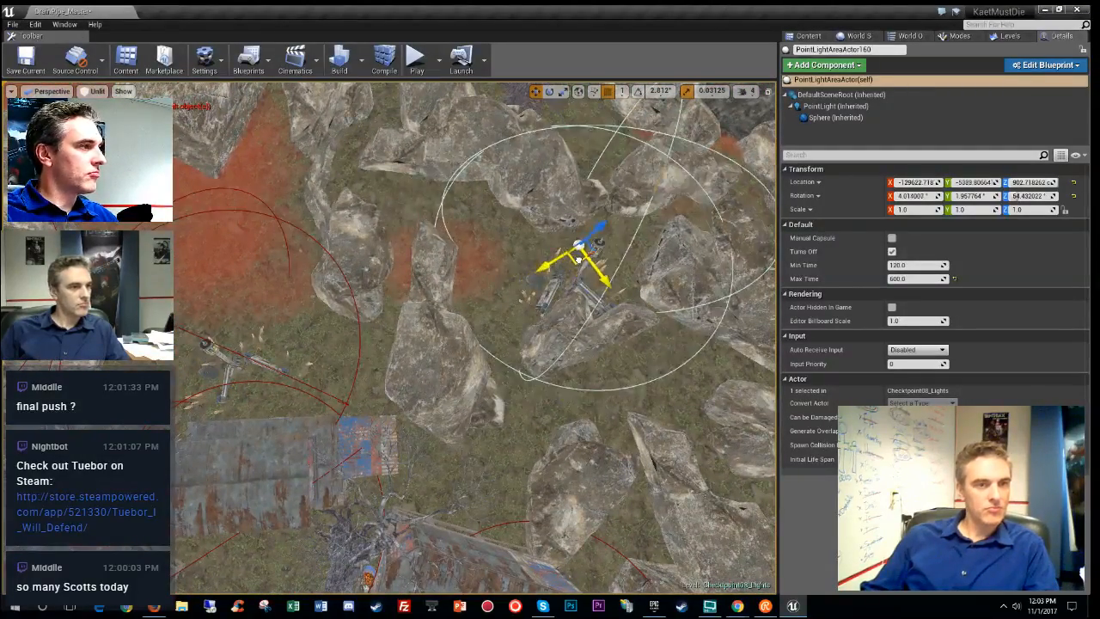
- Place one more light copy over another lamp and preview it with full lighting
{"action": "left_click_drag", "start_coordinate": [602, 259], "coordinate": [600, 257]}
{"action": "right_click_drag", "start_coordinate": [599, 256], "coordinate": [516, 329]}
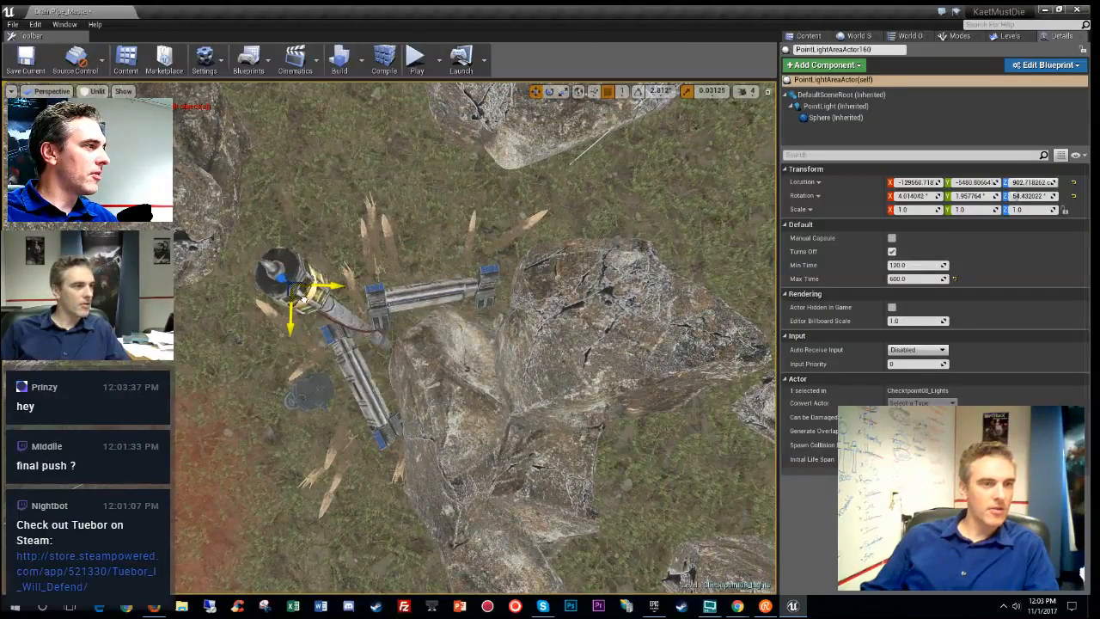
{"action": "right_click_drag", "start_coordinate": [303, 298], "coordinate": [430, 225]}
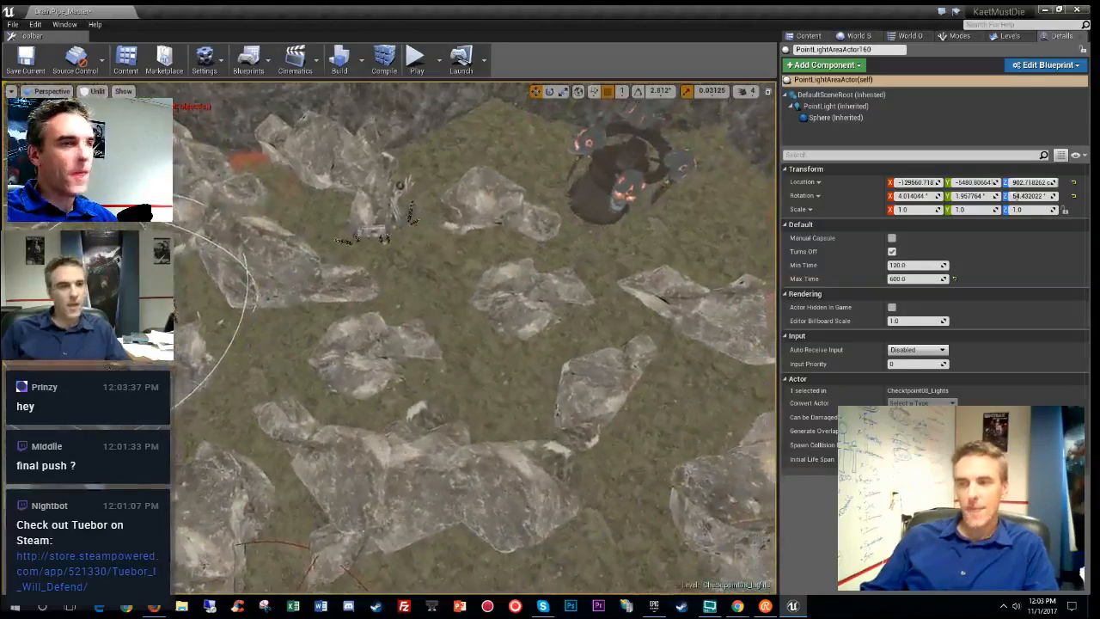
{"action": "mouse_move", "coordinate": [365, 374]}
{"action": "right_mouse_down"}
{"action": "mouse_move", "coordinate": [301, 365]}
{"action": "mouse_move", "coordinate": [365, 374]}
{"action": "right_mouse_up"}
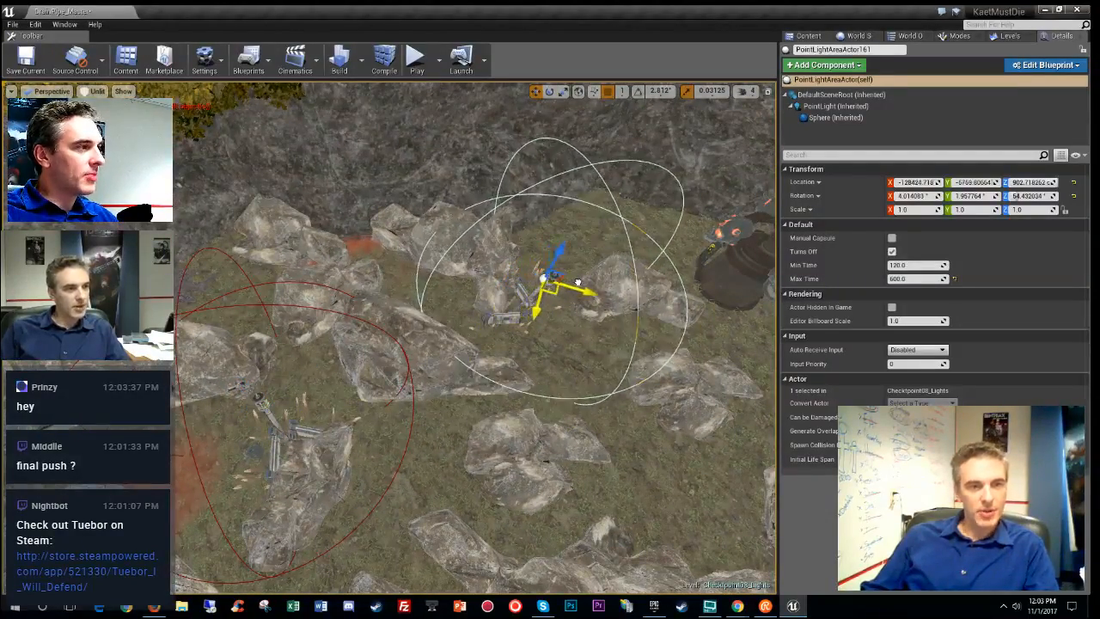
{"action": "right_click_drag", "start_coordinate": [565, 299], "coordinate": [601, 396]}
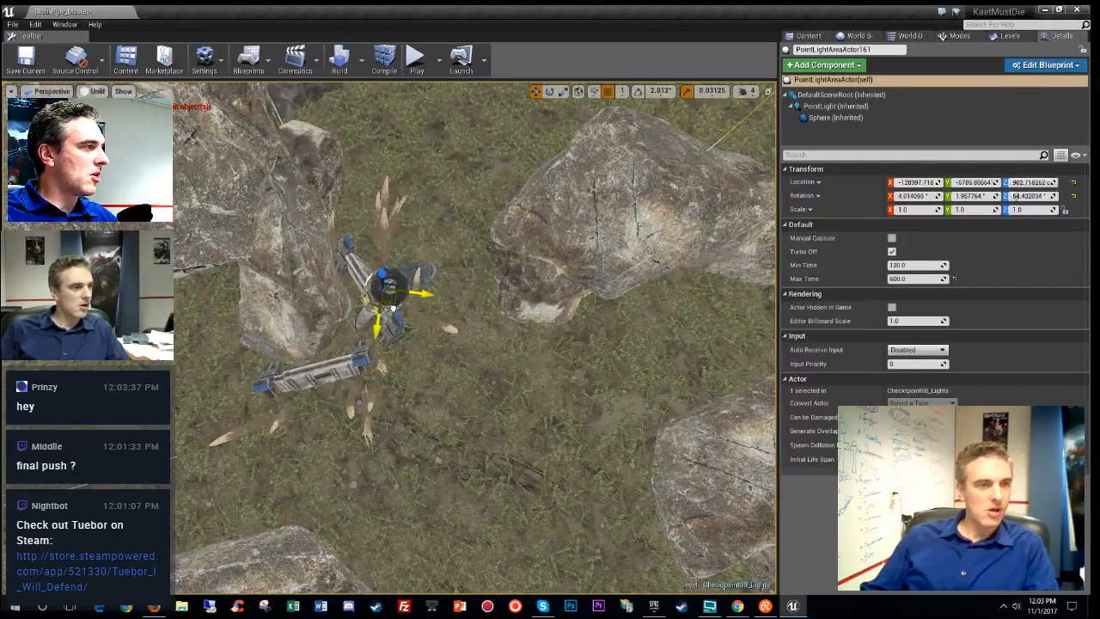
{"action": "key", "text": "alt+4"}
- Survey the lights in overlap, lit and unlit views from above the clearing
{"action": "right_click_drag", "start_coordinate": [481, 344], "coordinate": [344, 318]}
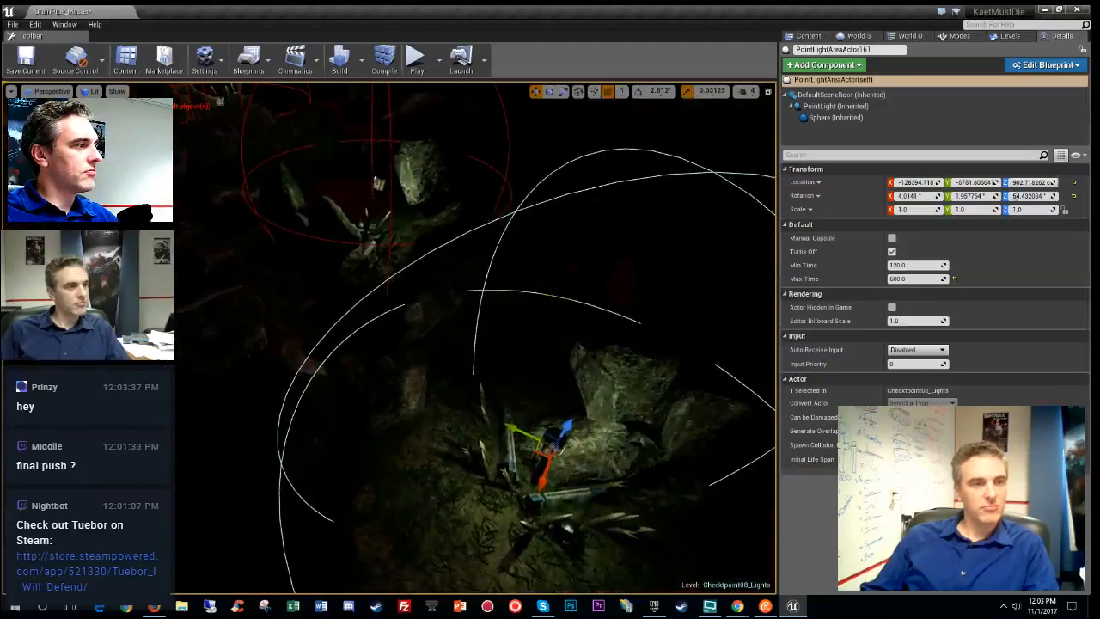
{"action": "right_click_drag", "start_coordinate": [481, 343], "coordinate": [369, 288]}
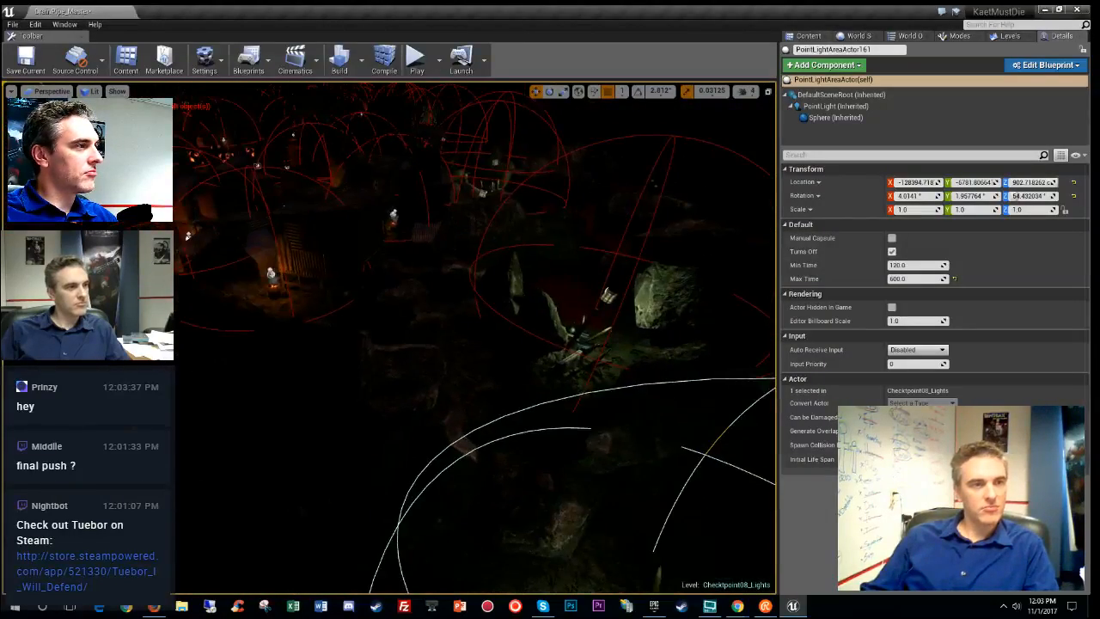
{"action": "right_click_drag", "start_coordinate": [566, 348], "coordinate": [636, 348]}
{"action": "key", "text": "alt+9"}
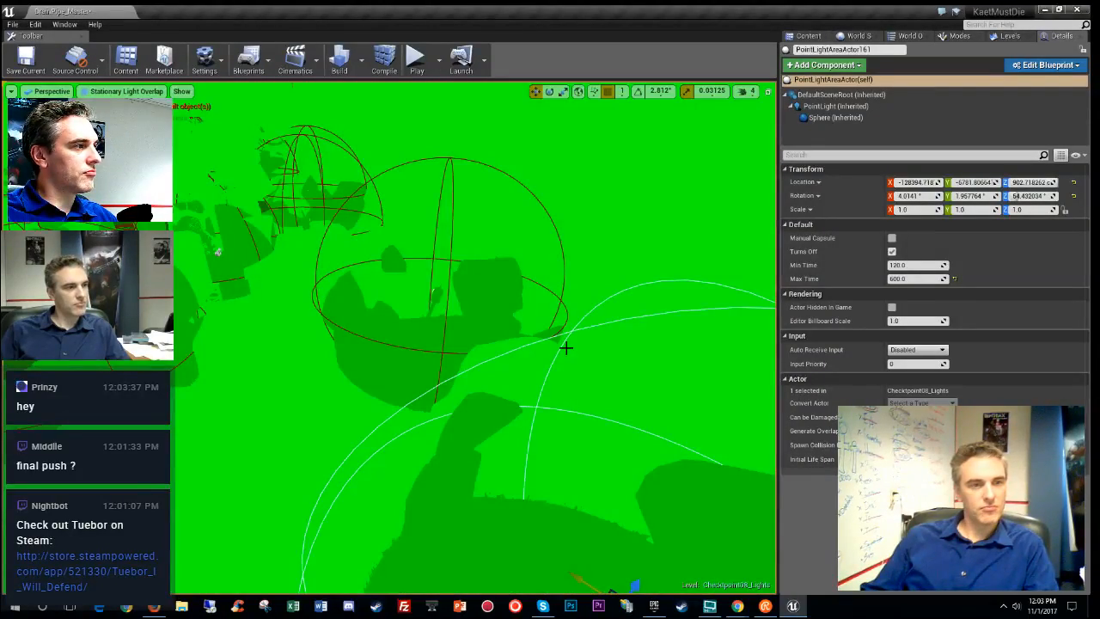
{"action": "key", "text": "alt+3"}
{"action": "key", "text": "alt+4"}
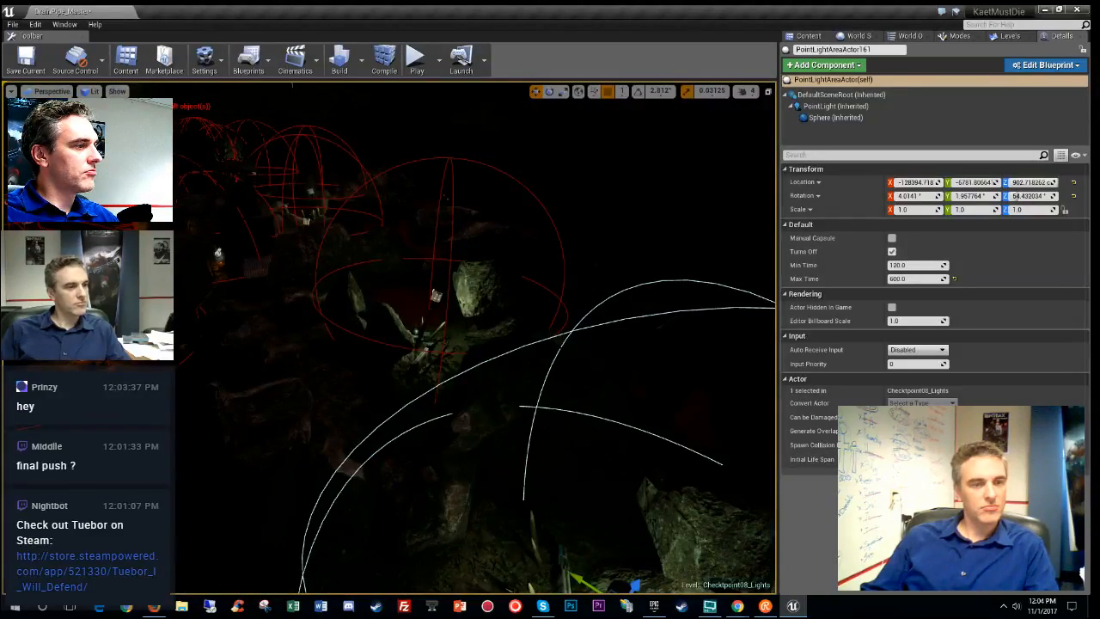
{"action": "key", "text": "alt+3"}
{"action": "right_click_drag", "start_coordinate": [569, 351], "coordinate": [581, 452]}
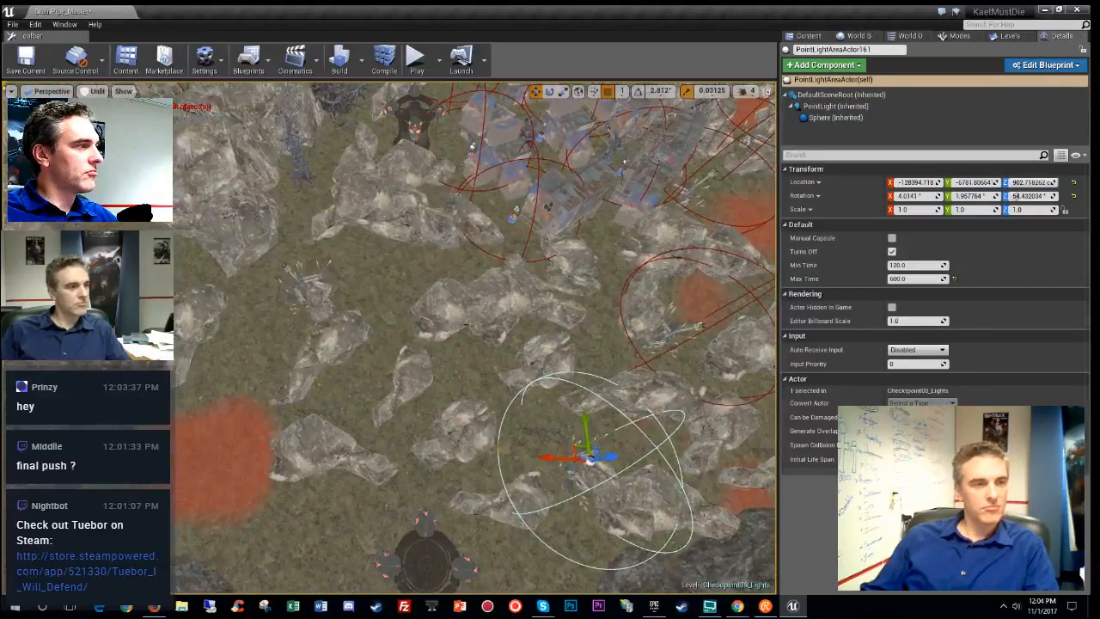
{"action": "right_click_drag", "start_coordinate": [589, 415], "coordinate": [590, 422]}
- Drag PointLightAreaActor162 up-left beside the fallen barrier props and nudge it into place
{"action": "left_click_drag", "start_coordinate": [569, 437], "coordinate": [277, 275]}
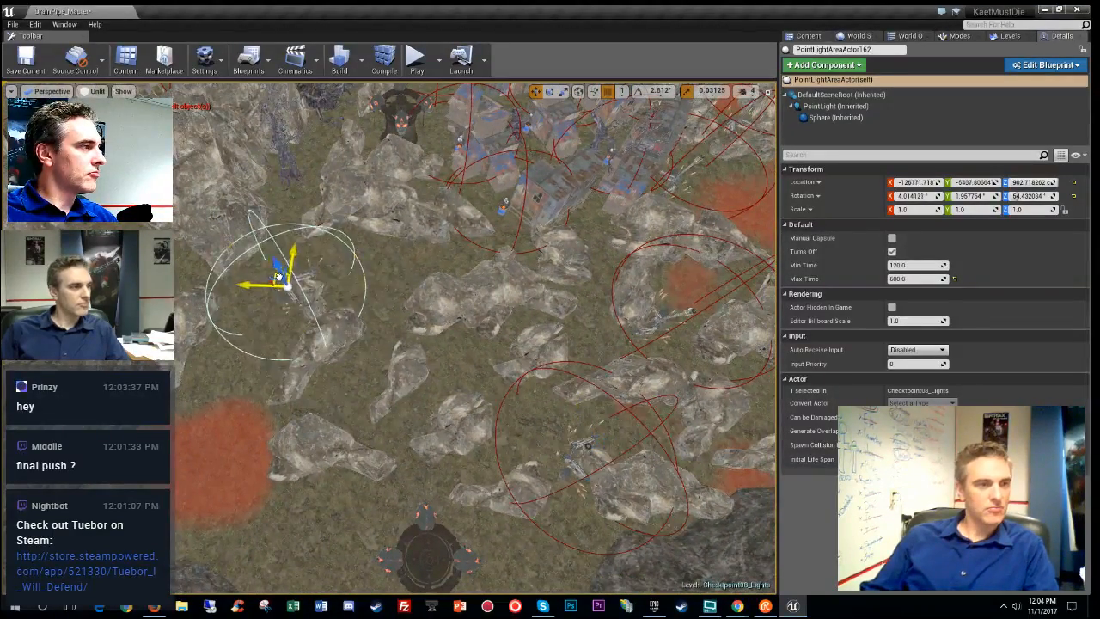
{"action": "right_click_drag", "start_coordinate": [486, 318], "coordinate": [709, 344]}
{"action": "key", "text": "w"}
{"action": "right_click_drag", "start_coordinate": [602, 330], "coordinate": [514, 336]}
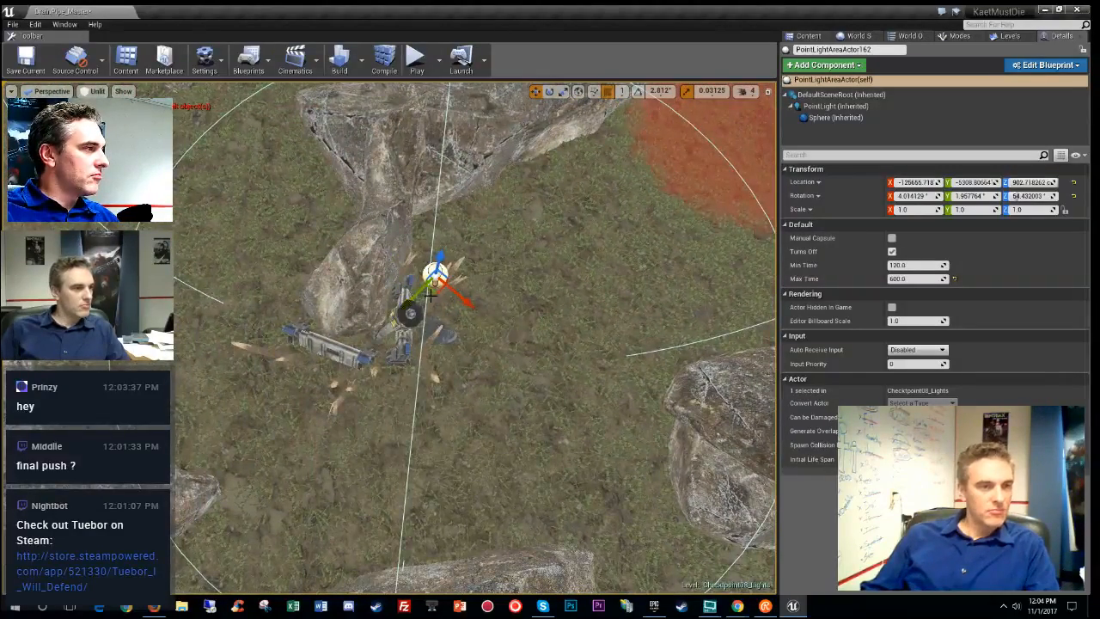
{"action": "left_click_drag", "start_coordinate": [411, 335], "coordinate": [407, 334]}
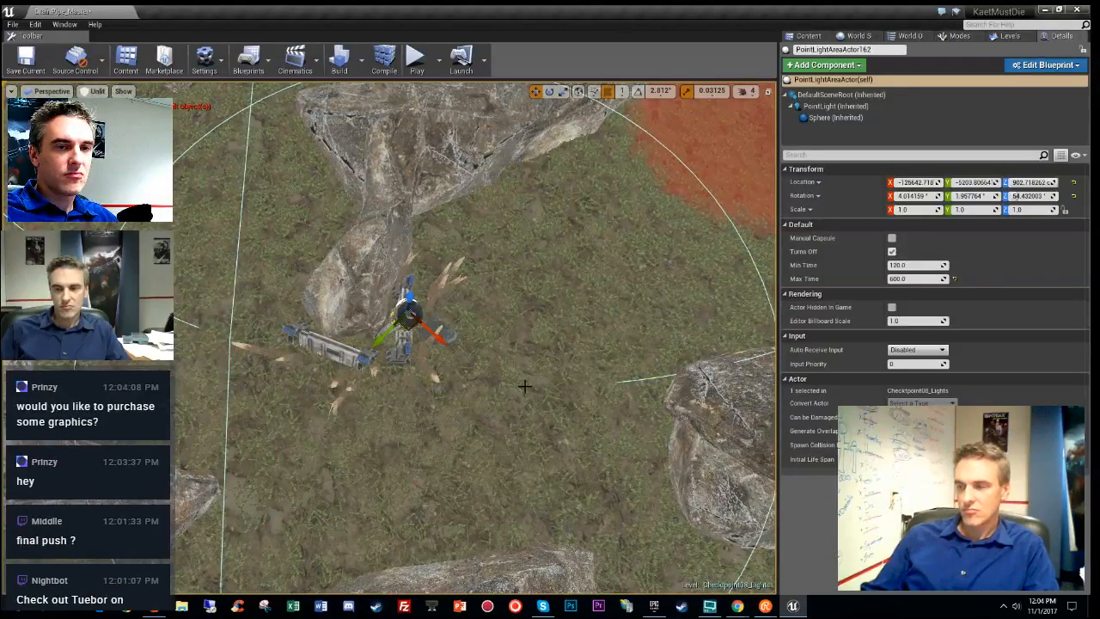
{"action": "right_click_drag", "start_coordinate": [525, 386], "coordinate": [602, 349]}
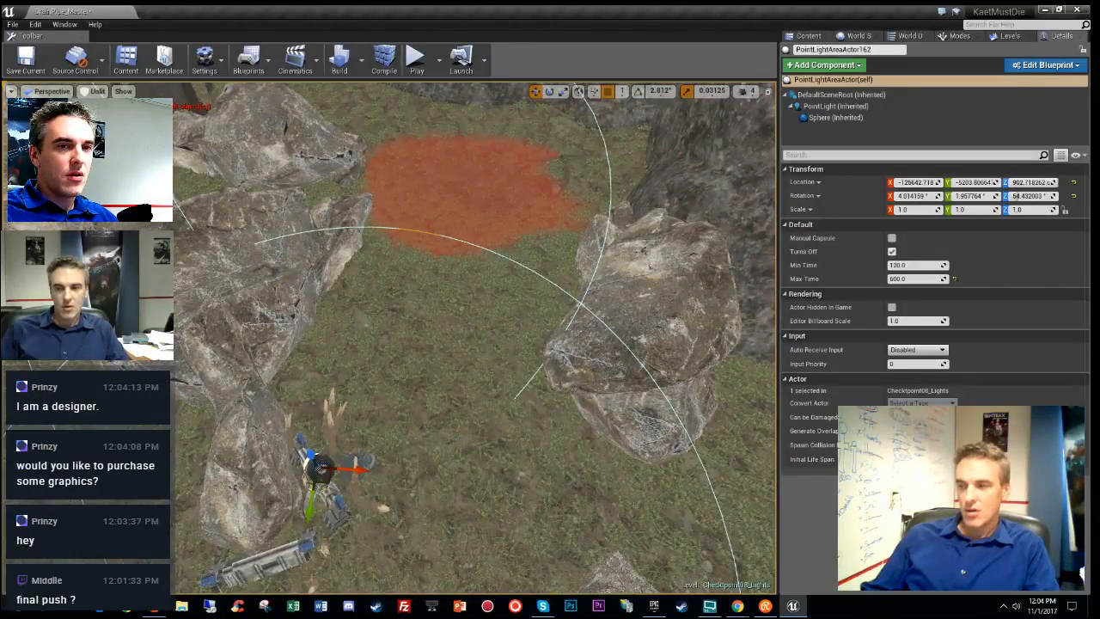
{"action": "right_click_drag", "start_coordinate": [476, 337], "coordinate": [378, 375]}
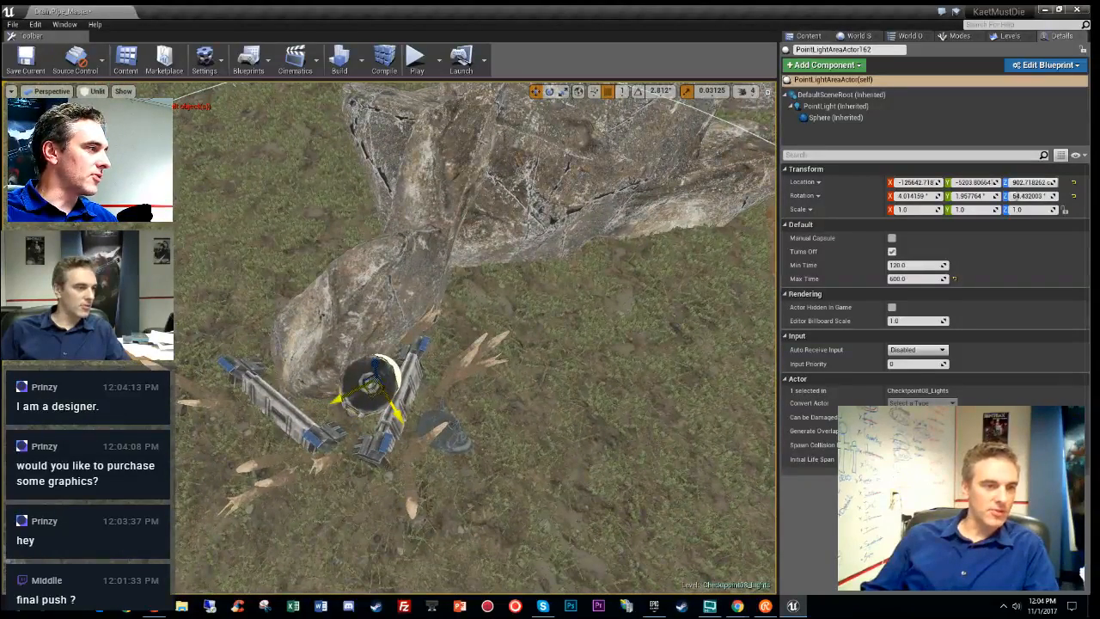
{"action": "right_click_drag", "start_coordinate": [475, 338], "coordinate": [540, 388]}
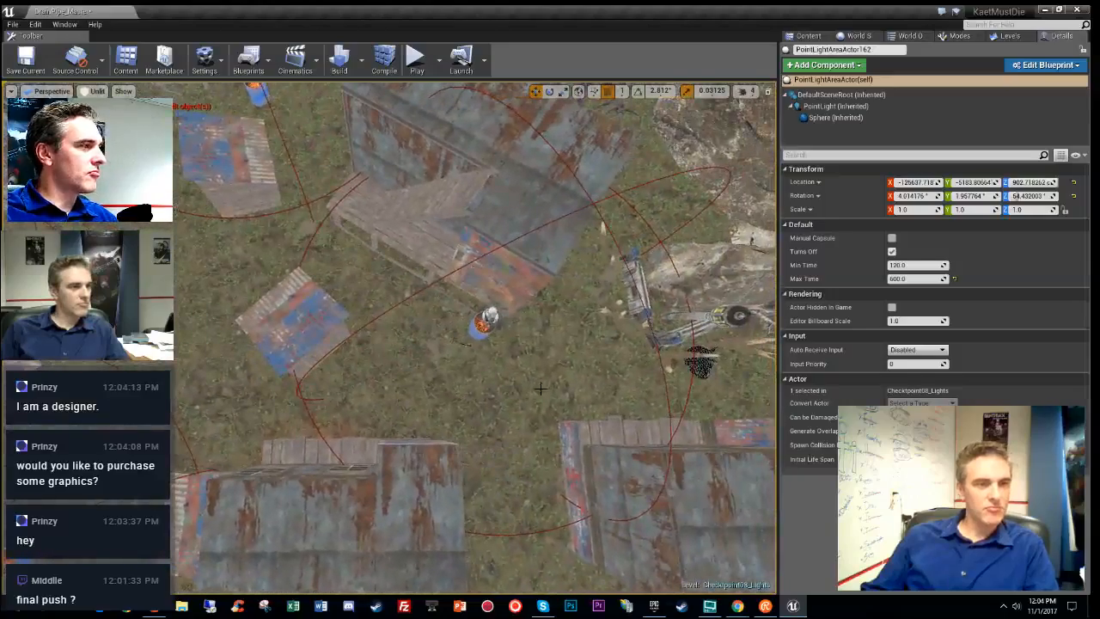
- Select the barrel's light plus the coal barrel and move both beside the shack
{"action": "left_click", "coordinate": [483, 327]}
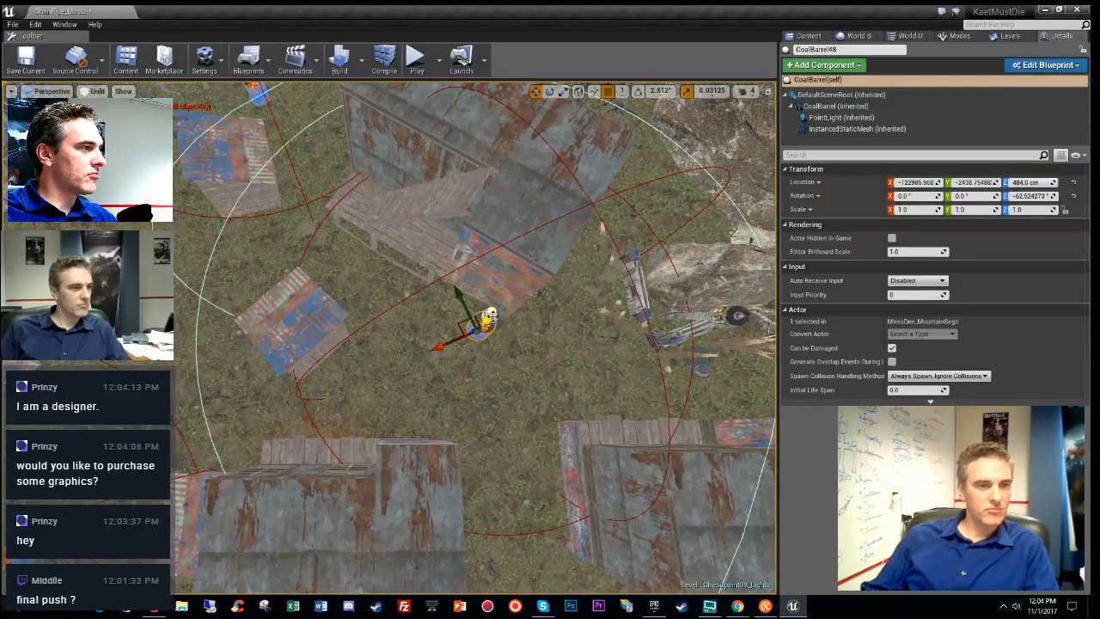
{"action": "left_click", "coordinate": [485, 324]}
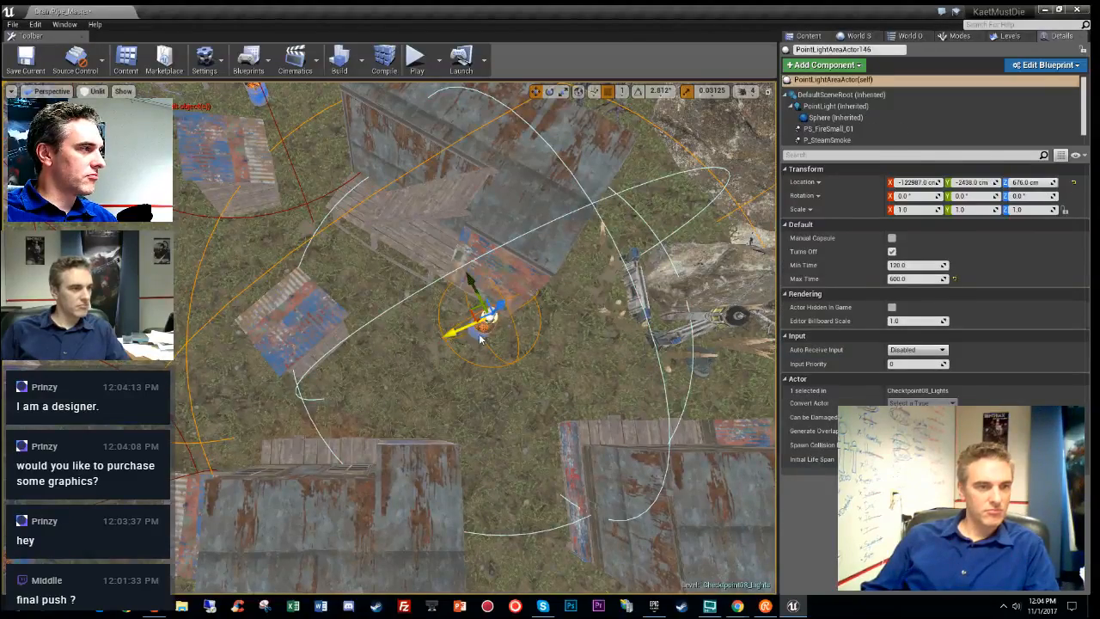
{"action": "left_click", "coordinate": [453, 316], "text": "ctrl"}
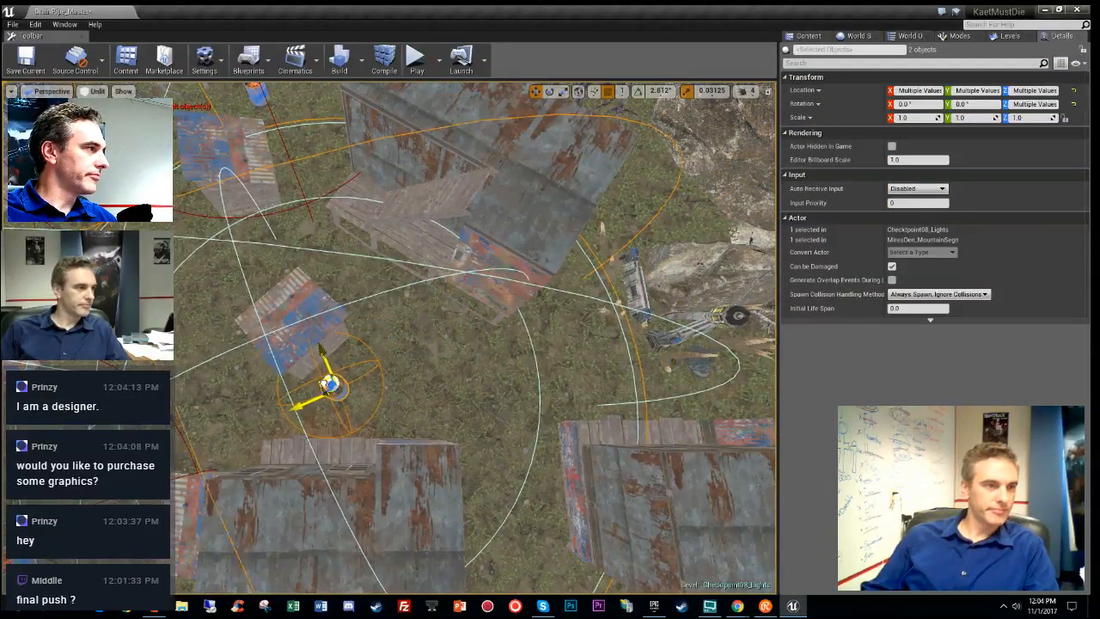
{"action": "left_click_drag", "start_coordinate": [329, 385], "coordinate": [271, 275]}
{"action": "right_click_drag", "start_coordinate": [395, 311], "coordinate": [396, 311]}
- Check the moved barrel in Stationary Light Overlap view, then select the barrier-prop light
{"action": "key", "text": "alt+9"}
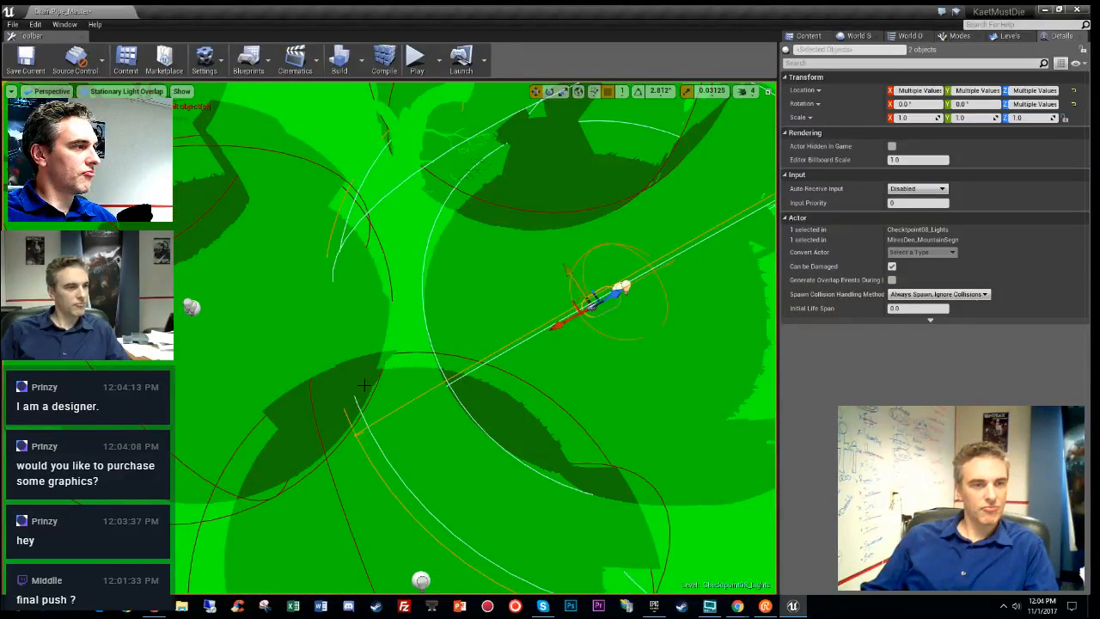
{"action": "key", "text": "alt+3"}
{"action": "right_click_drag", "start_coordinate": [398, 375], "coordinate": [482, 352]}
{"action": "key", "text": "f"}
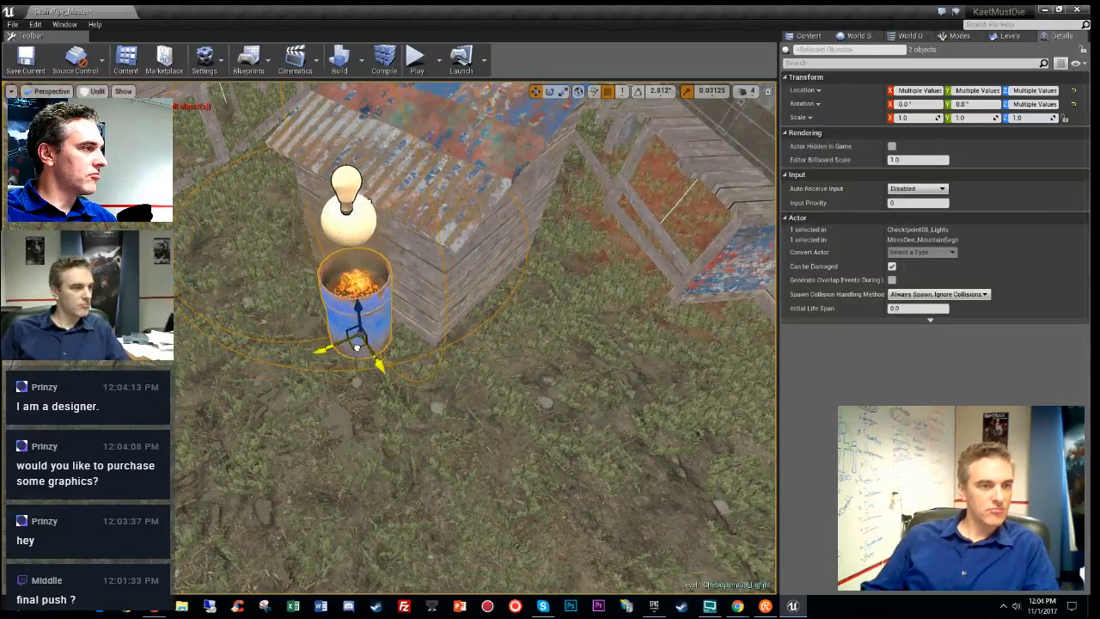
{"action": "right_click_drag", "start_coordinate": [357, 348], "coordinate": [572, 302]}
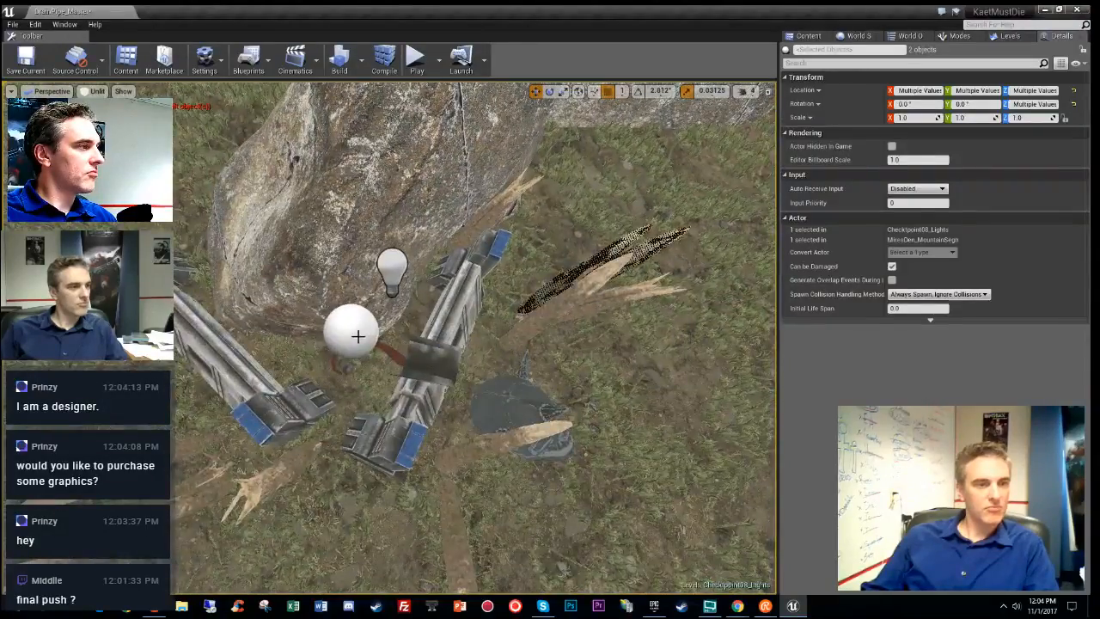
{"action": "left_click", "coordinate": [357, 336]}
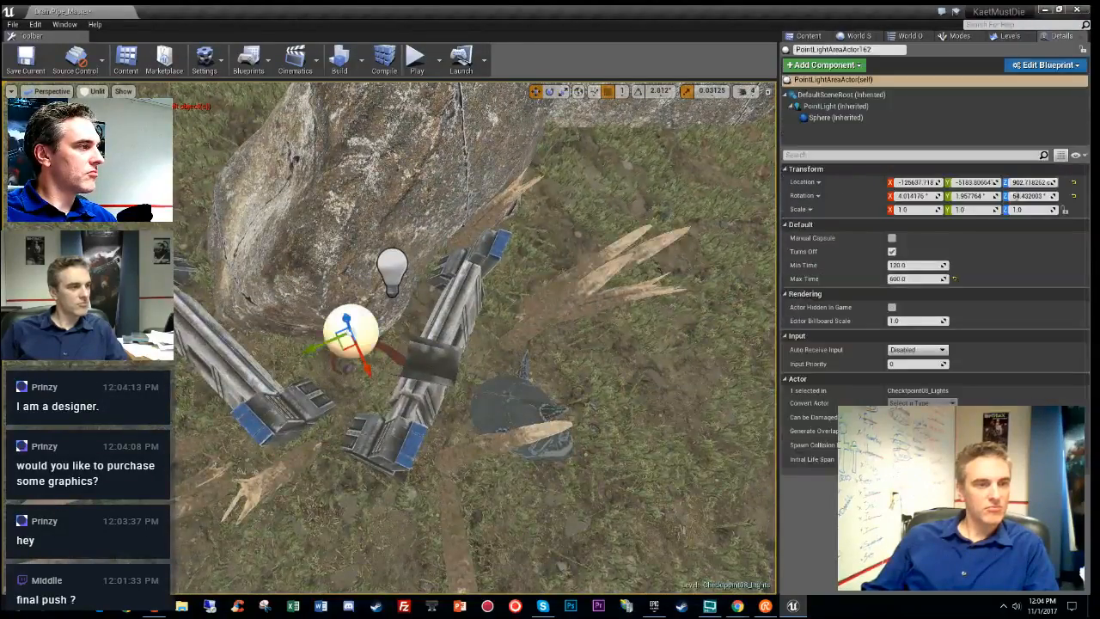
- Duplicate the point light as PointLightAreaActor163 and place it between two shacks
{"action": "scroll", "coordinate": [475, 335], "scroll_direction": "down", "scroll_amount": 3}
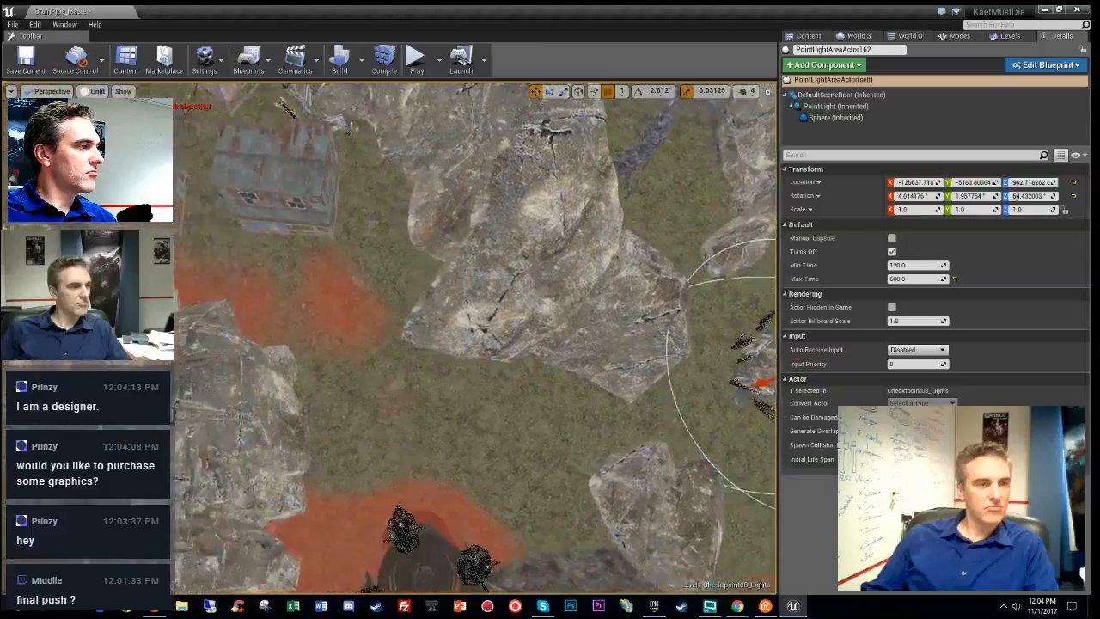
{"action": "right_click_drag", "start_coordinate": [604, 221], "coordinate": [604, 221]}
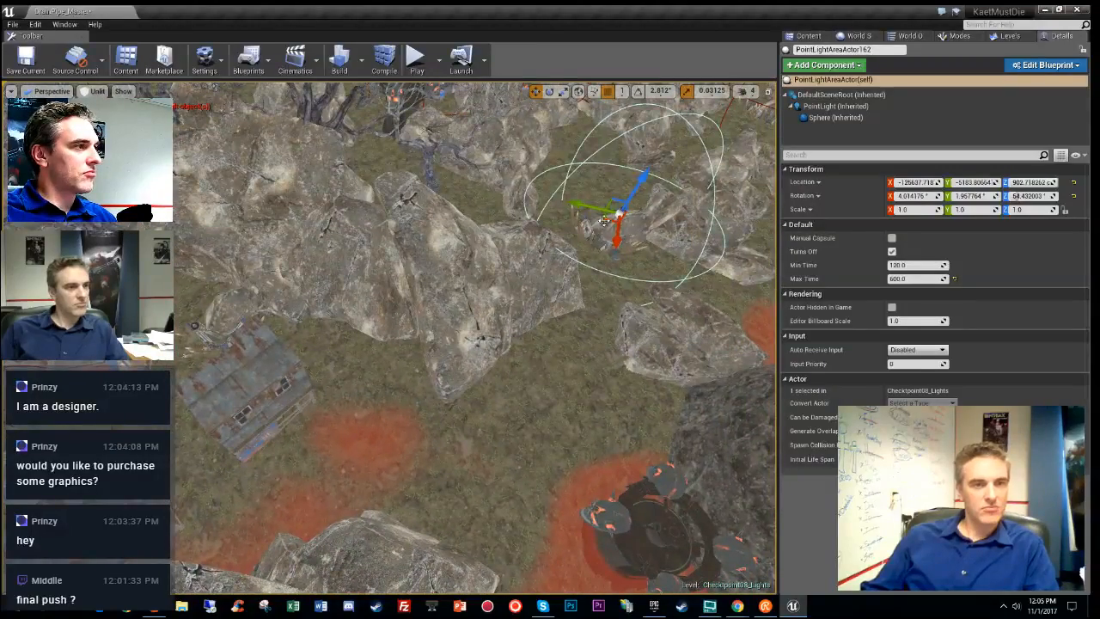
{"action": "left_click_drag", "start_coordinate": [606, 216], "coordinate": [185, 331], "text": "alt"}
{"action": "key", "text": "f"}
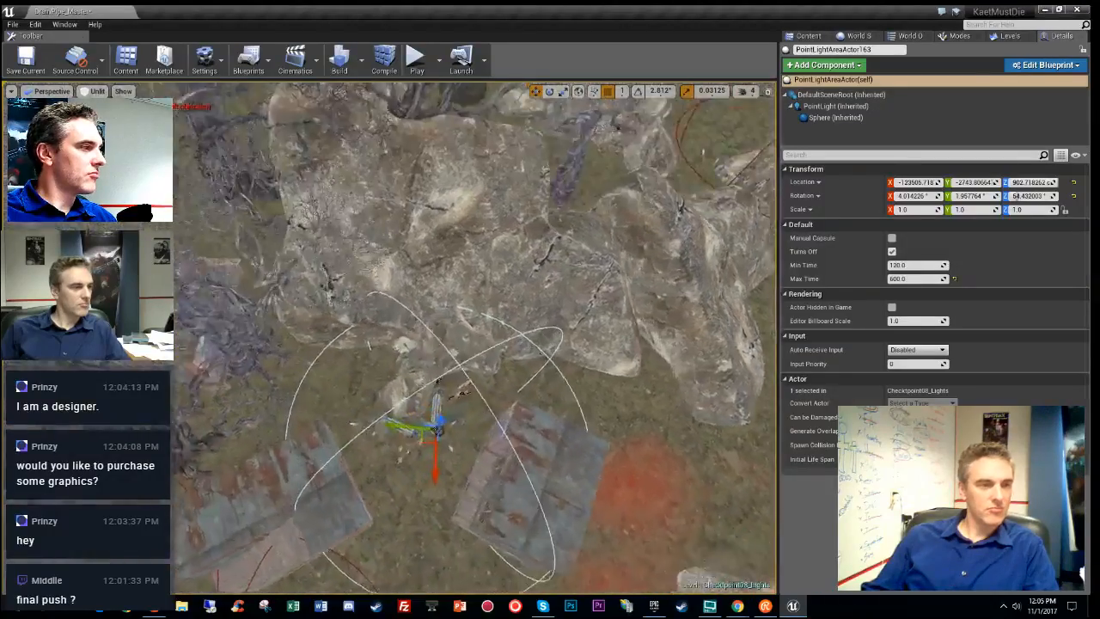
{"action": "right_click_drag", "start_coordinate": [185, 331], "coordinate": [184, 331]}
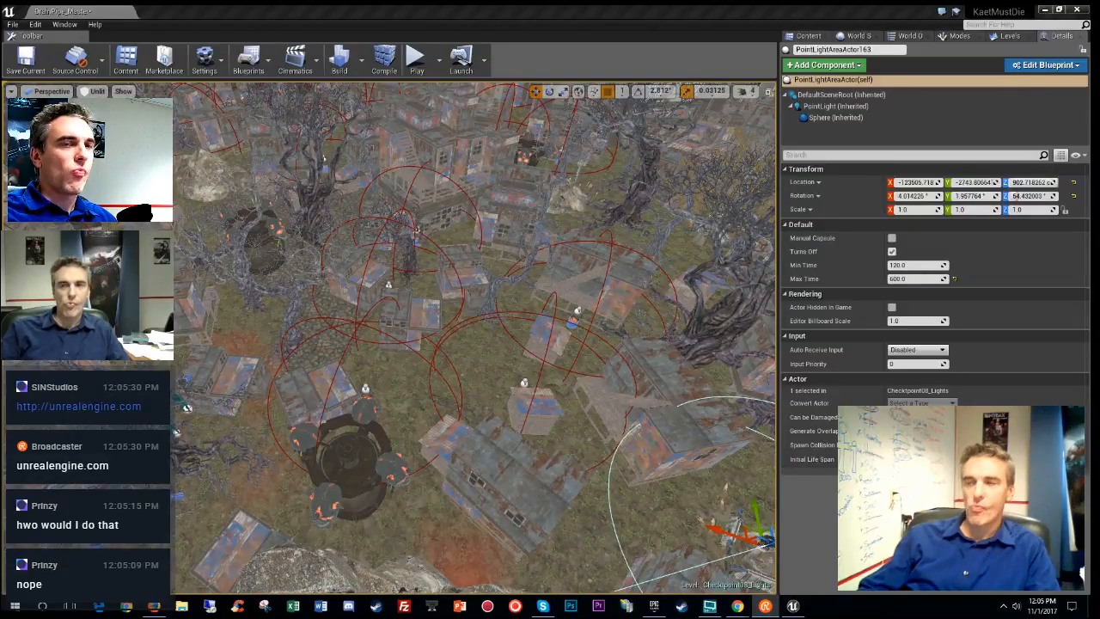
{"action": "right_click_drag", "start_coordinate": [588, 393], "coordinate": [707, 451]}
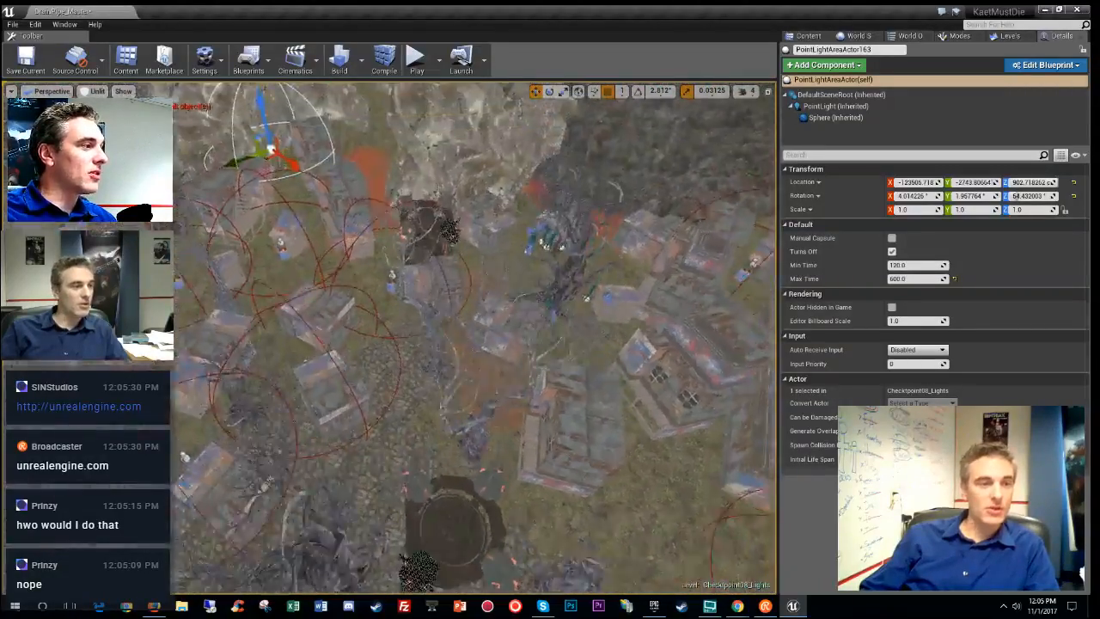
- Duplicate the light as PointLightAreaActor164, sit it on the barrel, and select the barrier props
{"action": "key", "text": "f"}
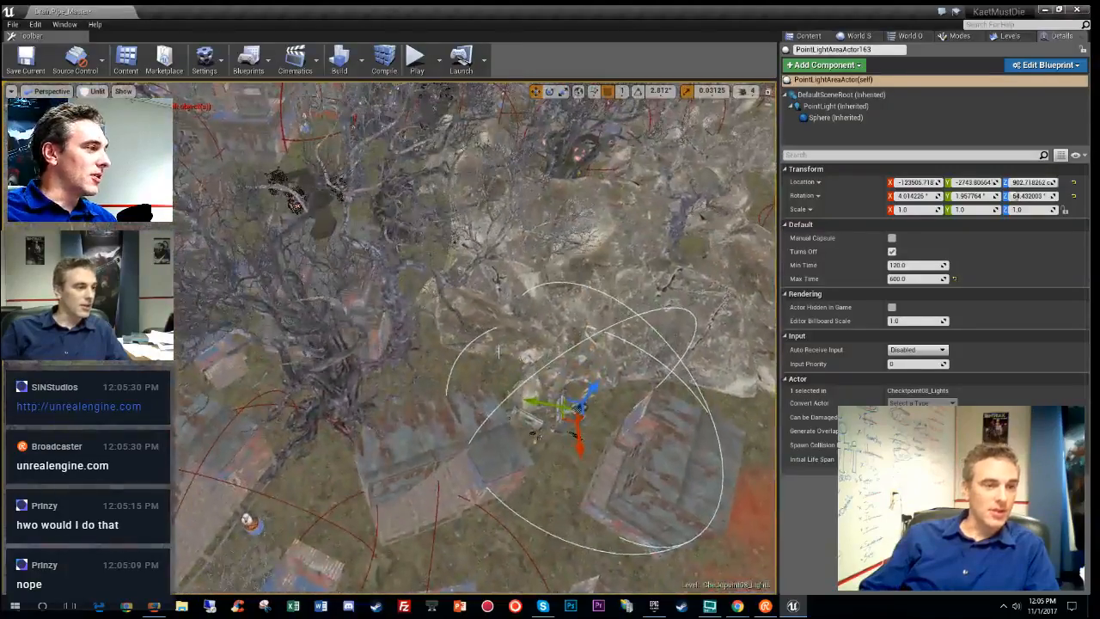
{"action": "key", "text": "w"}
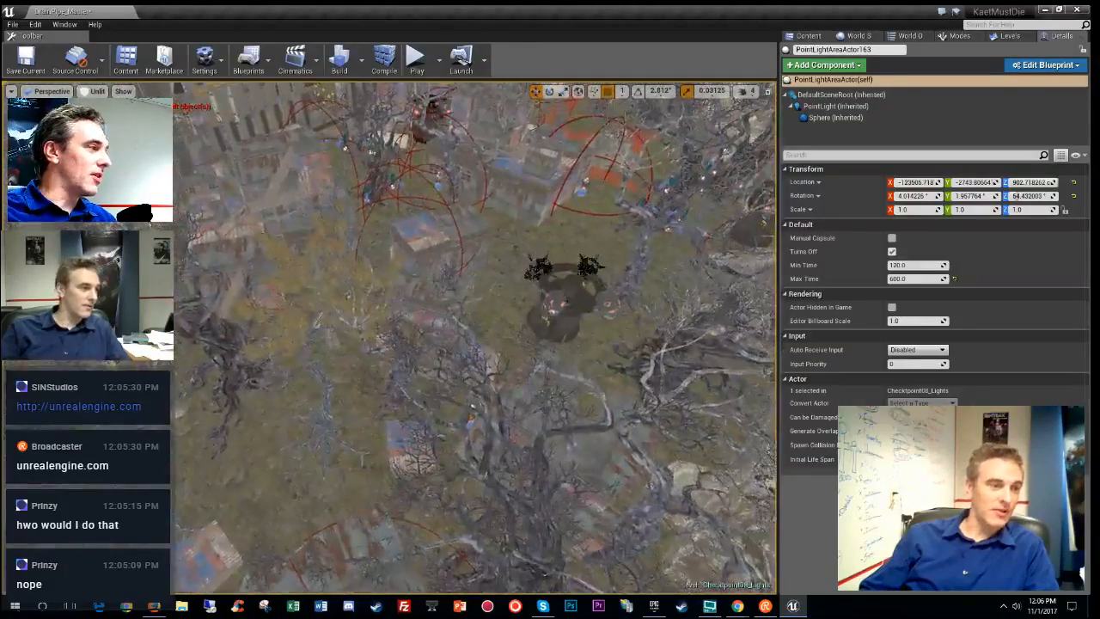
{"action": "right_click_drag", "start_coordinate": [476, 338], "coordinate": [404, 352]}
{"action": "key", "text": "w"}
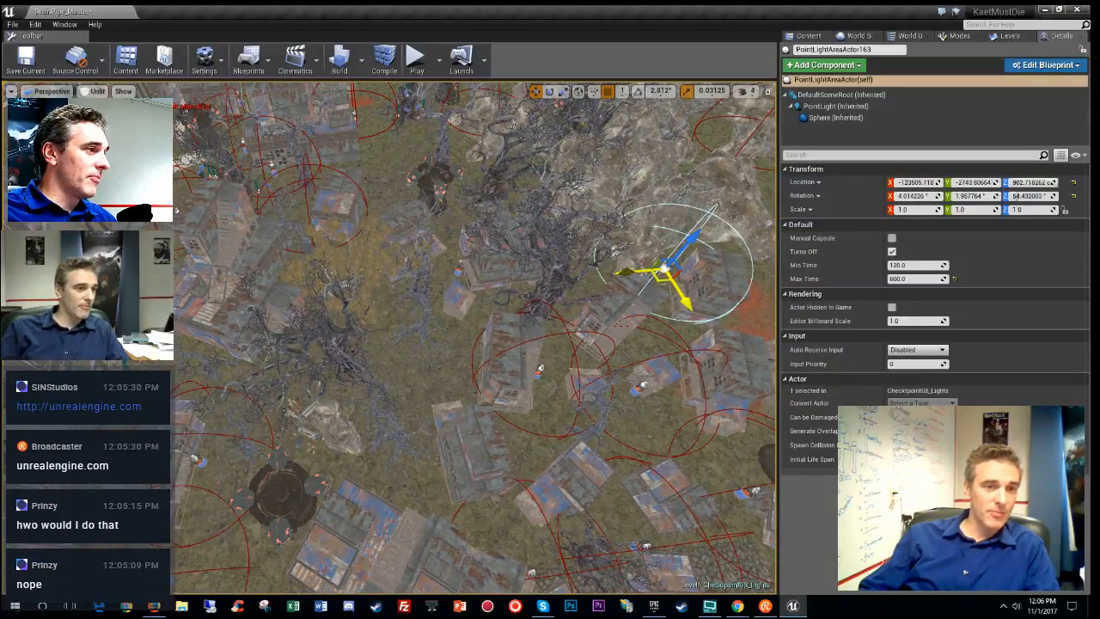
{"action": "left_click_drag", "start_coordinate": [658, 279], "coordinate": [312, 421], "text": "alt"}
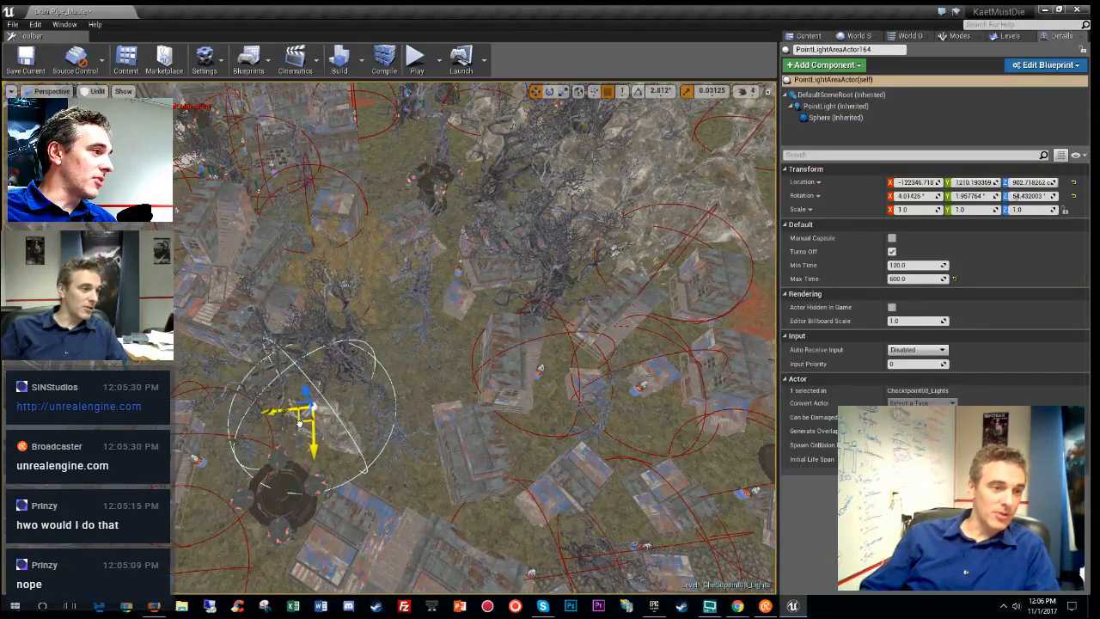
{"action": "right_click_drag", "start_coordinate": [300, 421], "coordinate": [325, 397]}
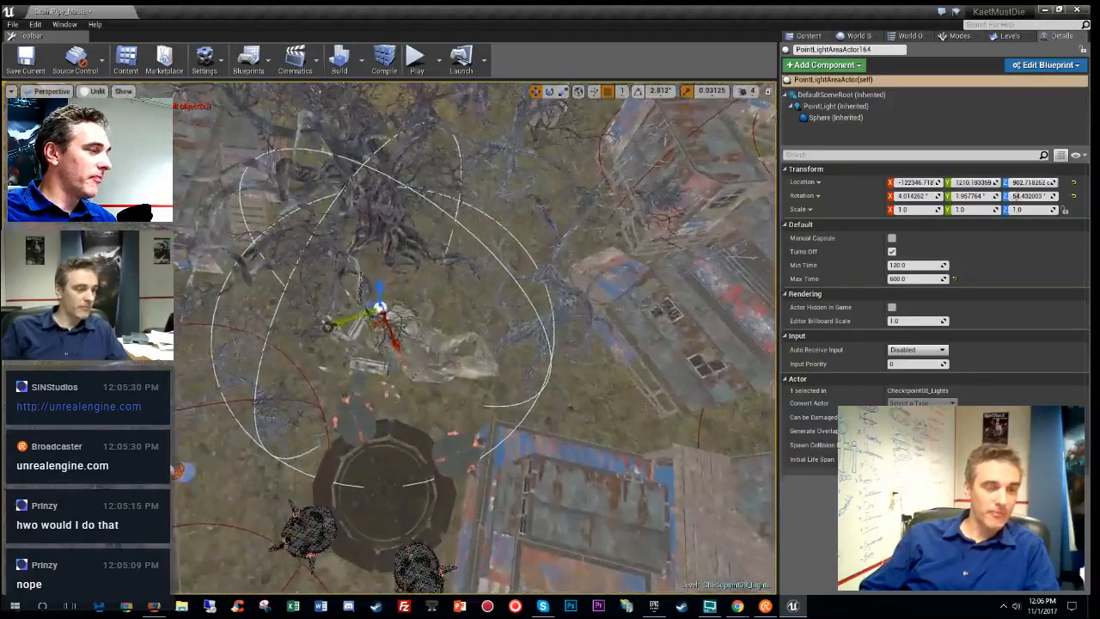
{"action": "key", "text": "alt+0"}
{"action": "key", "text": "alt+3"}
{"action": "right_click_drag", "start_coordinate": [446, 395], "coordinate": [512, 314]}
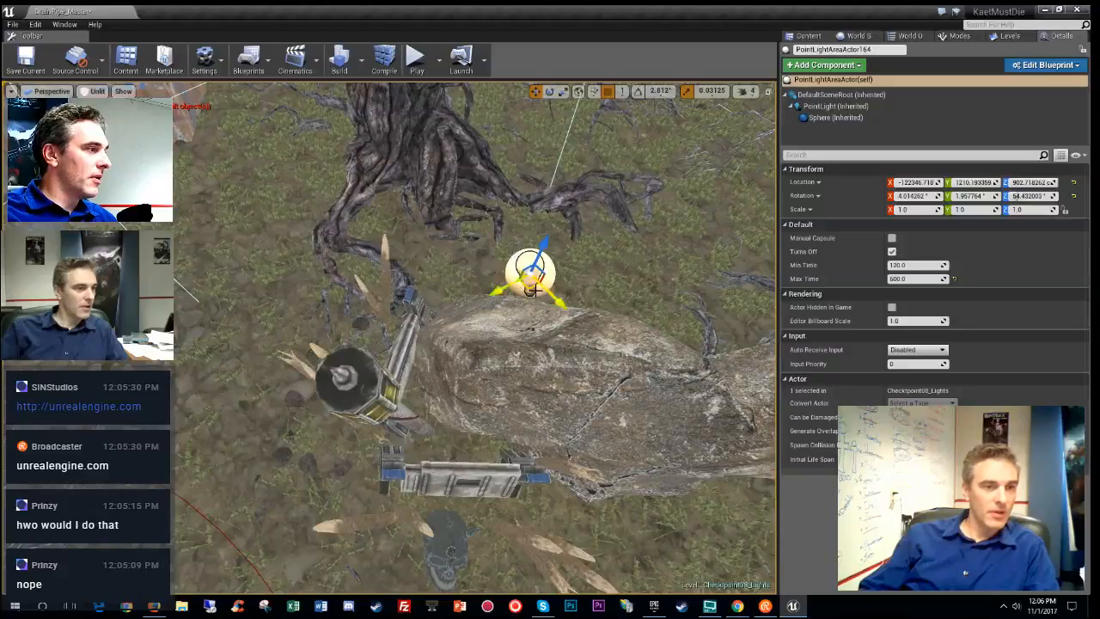
{"action": "left_click_drag", "start_coordinate": [531, 288], "coordinate": [339, 378]}
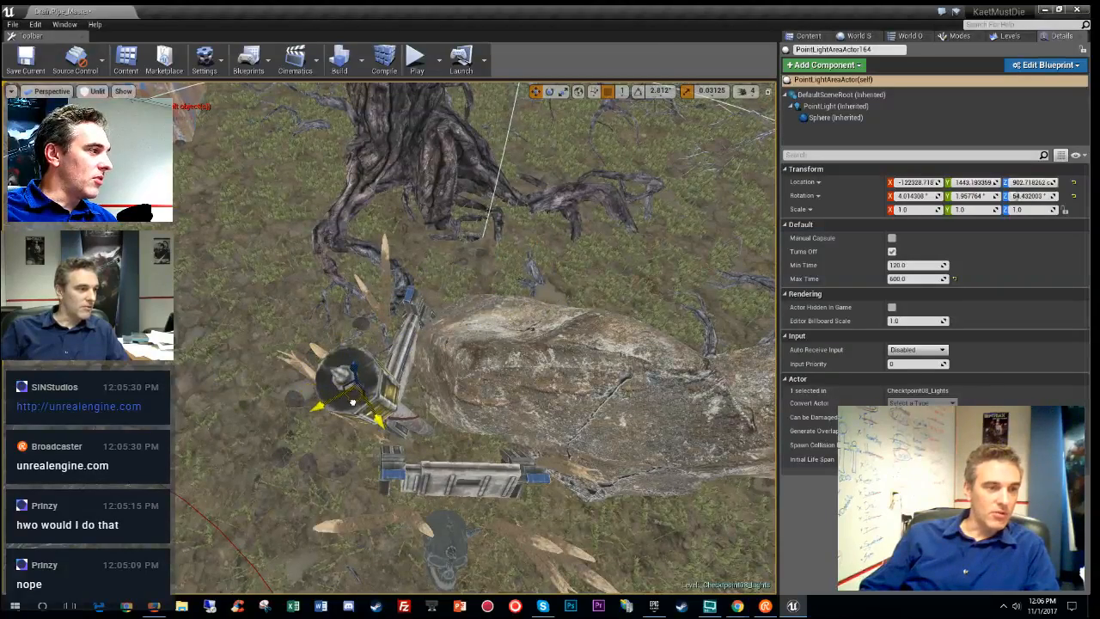
{"action": "left_click", "coordinate": [461, 479], "text": "ctrl"}
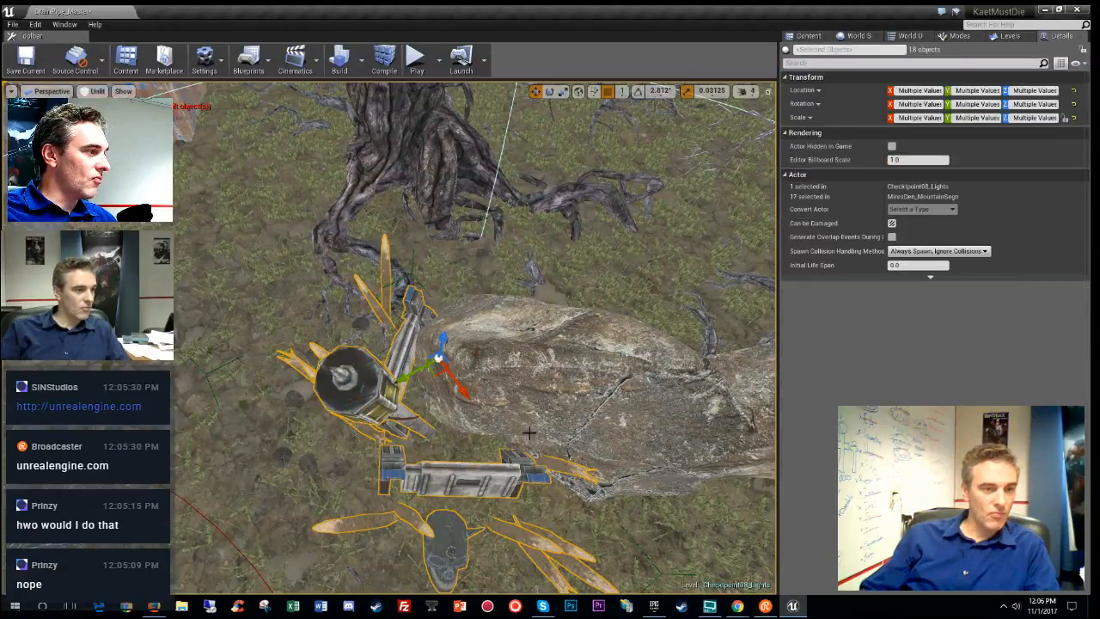
- Rotate the selected prop group and lower it slightly into the ground
{"action": "right_click_drag", "start_coordinate": [595, 351], "coordinate": [676, 361]}
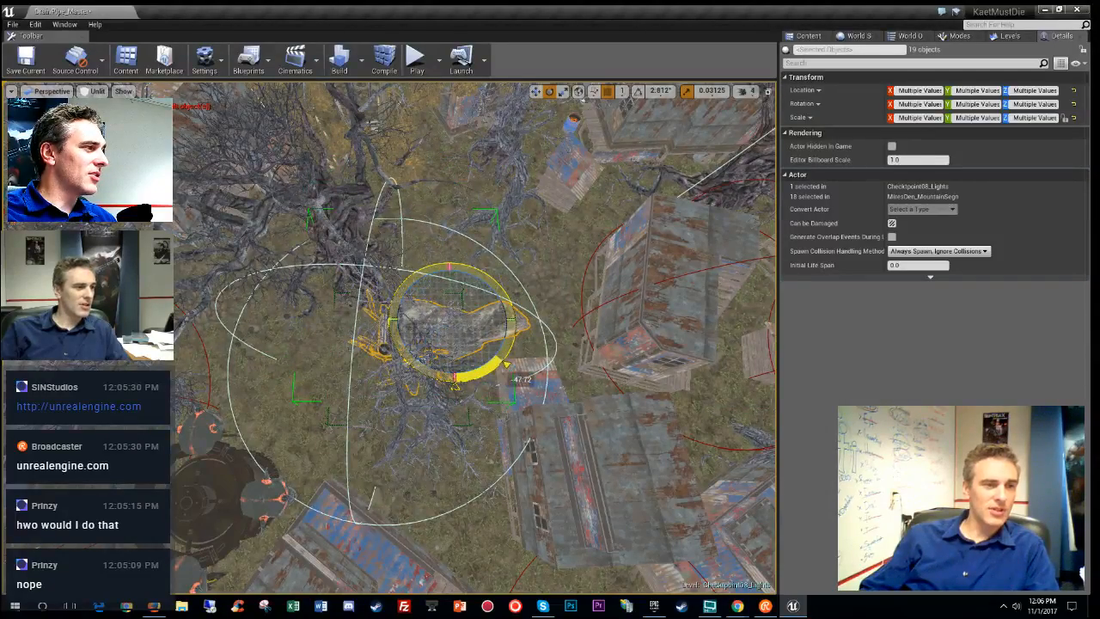
{"action": "left_click_drag", "start_coordinate": [516, 347], "coordinate": [514, 350]}
{"action": "right_click_drag", "start_coordinate": [514, 351], "coordinate": [232, 375]}
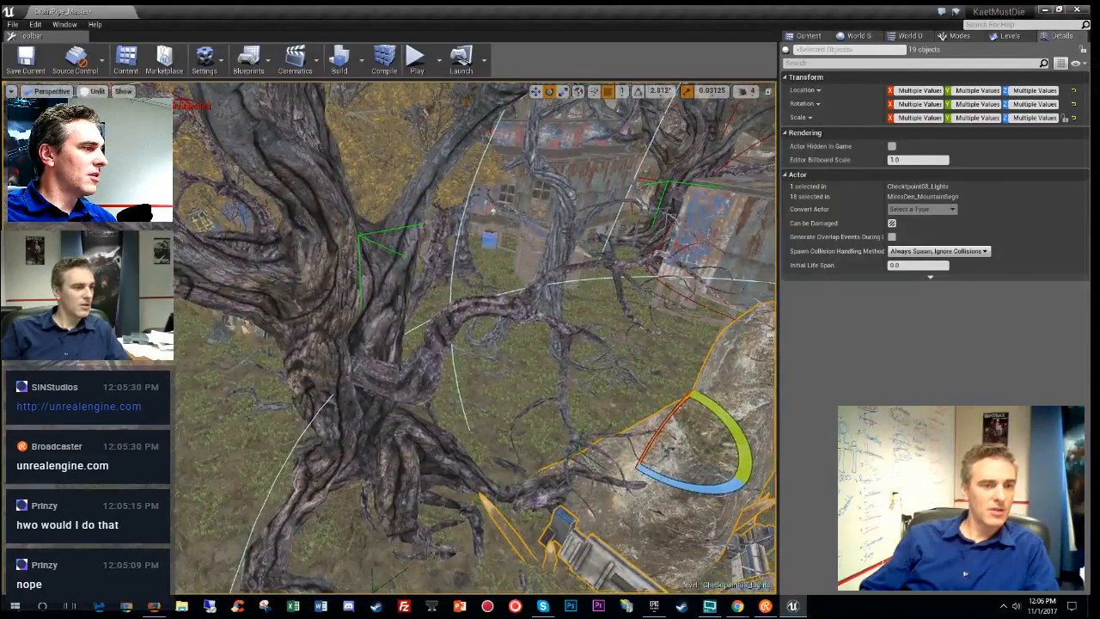
{"action": "right_click_drag", "start_coordinate": [477, 335], "coordinate": [351, 307]}
{"action": "key", "text": "r"}
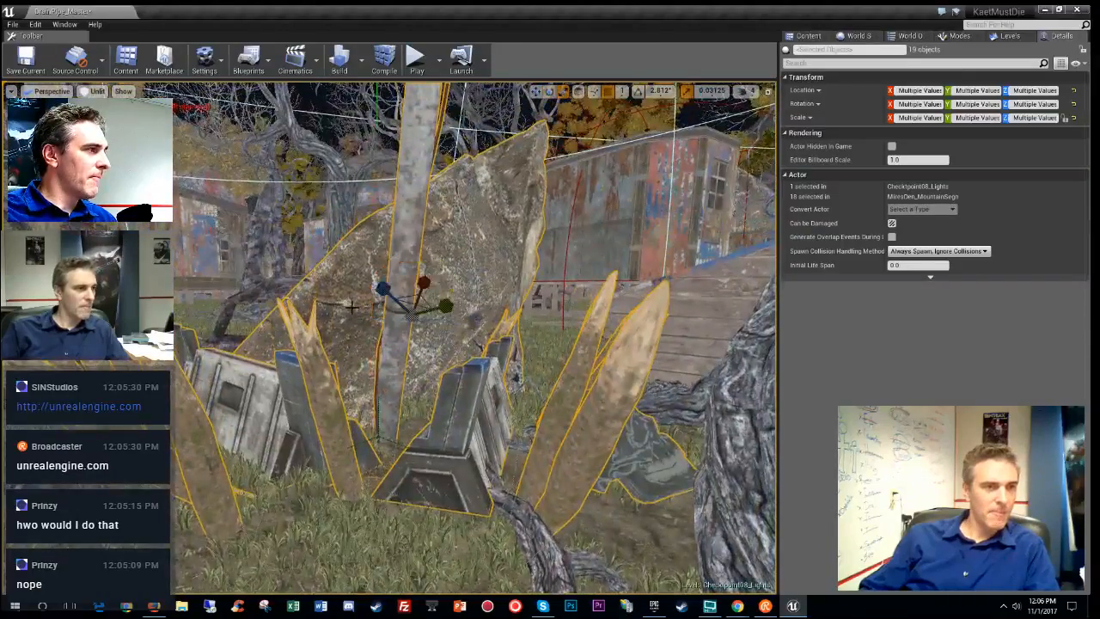
{"action": "left_click_drag", "start_coordinate": [411, 272], "coordinate": [411, 287]}
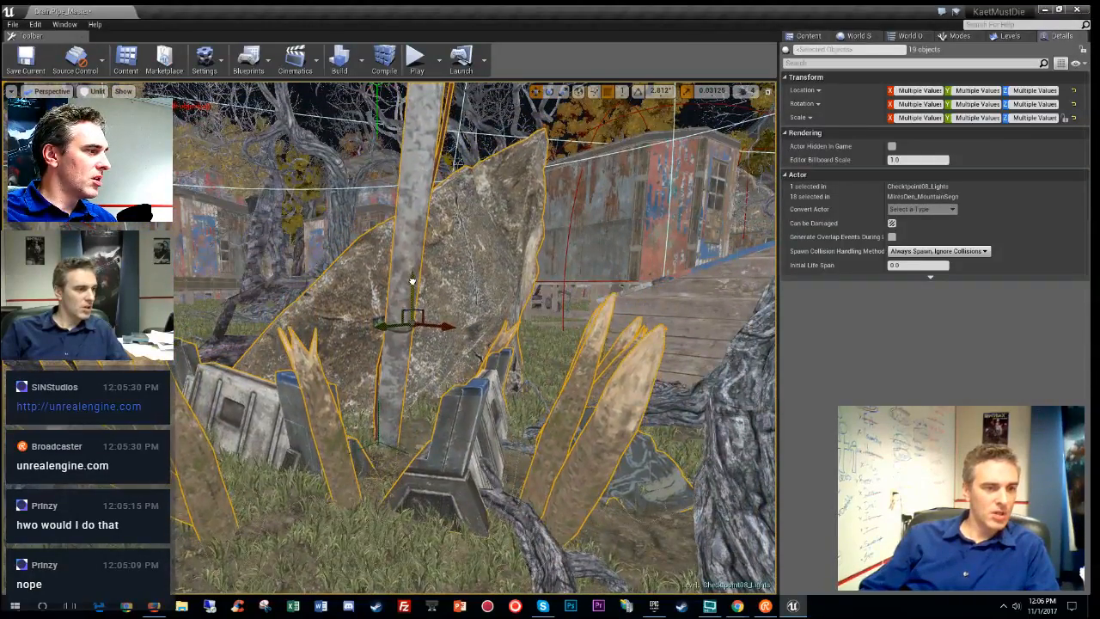
{"action": "right_click_drag", "start_coordinate": [411, 280], "coordinate": [446, 309]}
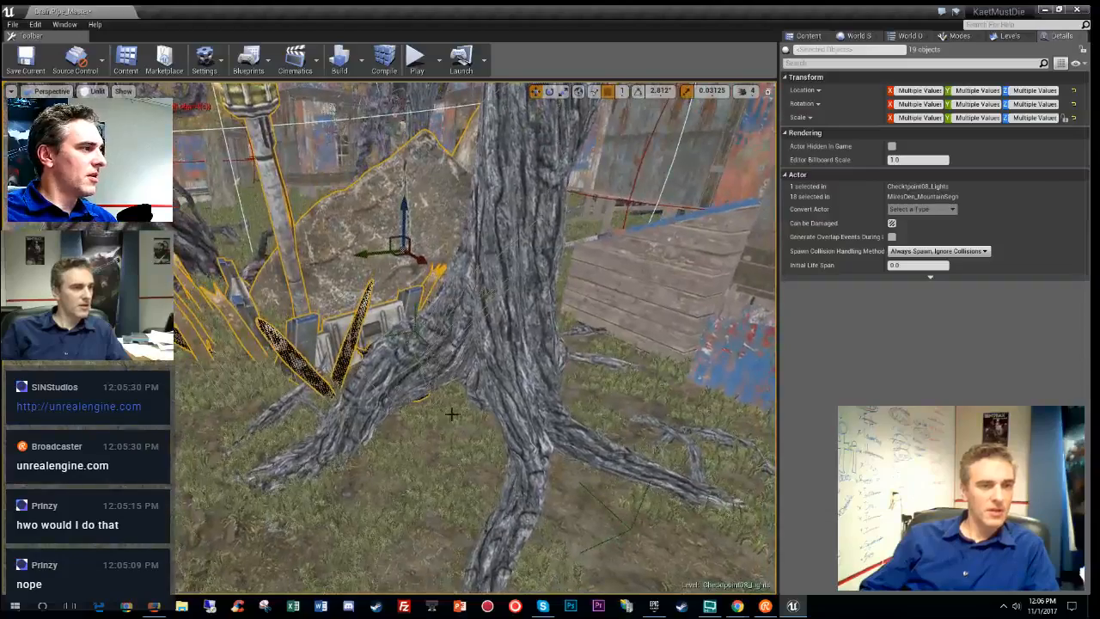
- Move SM_Tree_B16 across the ground, its Y location going from 456 to about 1086
{"action": "left_click", "coordinate": [487, 386]}
{"action": "right_click_drag", "start_coordinate": [487, 385], "coordinate": [507, 481]}
{"action": "left_click_drag", "start_coordinate": [449, 380], "coordinate": [305, 260]}
{"action": "right_click_drag", "start_coordinate": [304, 260], "coordinate": [543, 313]}
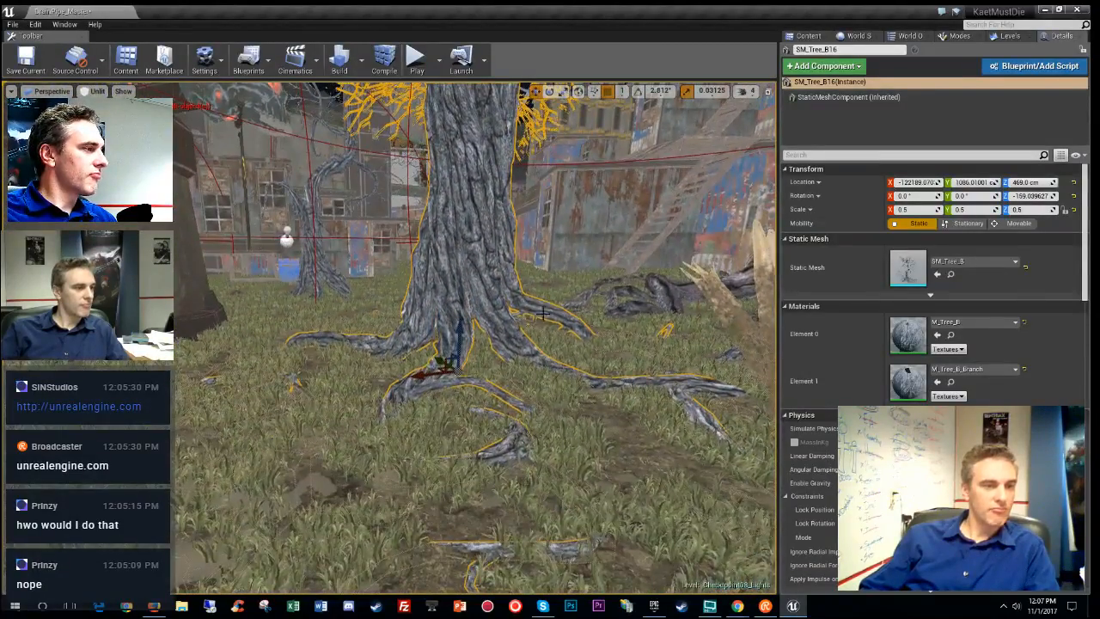
- Sink SM_Tree_B16 into the ground, Location Z from 469 to 461, and inspect its roots
{"action": "left_click_drag", "start_coordinate": [457, 329], "coordinate": [459, 335]}
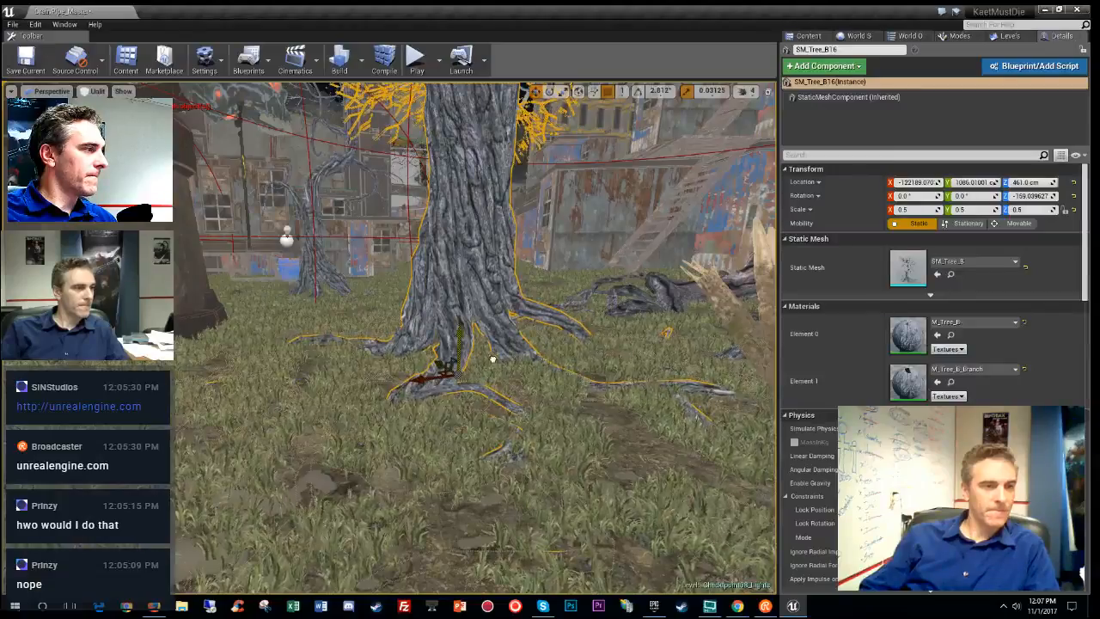
{"action": "right_click_drag", "start_coordinate": [493, 359], "coordinate": [490, 404]}
{"action": "left_click", "coordinate": [472, 344]}
{"action": "right_click_drag", "start_coordinate": [472, 344], "coordinate": [447, 288]}
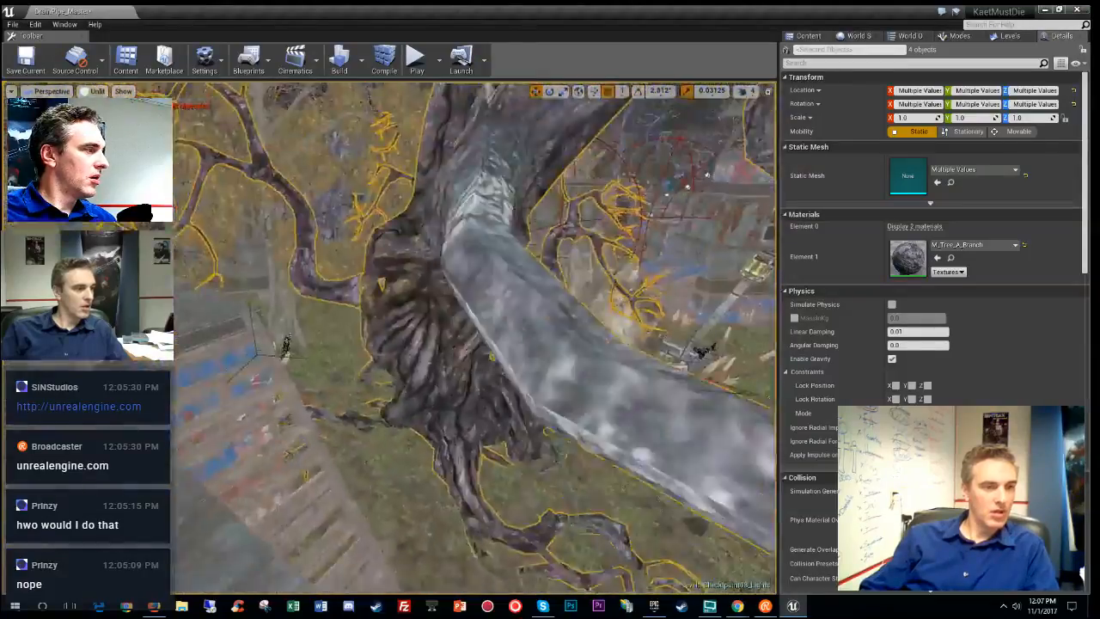
{"action": "right_click_drag", "start_coordinate": [447, 288], "coordinate": [516, 322]}
{"action": "right_click_drag", "start_coordinate": [428, 444], "coordinate": [481, 473]}
- Select the white-sphere point light and slide it along its X axis
{"action": "left_click", "coordinate": [353, 342]}
{"action": "right_click_drag", "start_coordinate": [353, 342], "coordinate": [335, 385]}
{"action": "left_click_drag", "start_coordinate": [244, 363], "coordinate": [563, 361]}
{"action": "right_click_drag", "start_coordinate": [562, 361], "coordinate": [649, 352]}
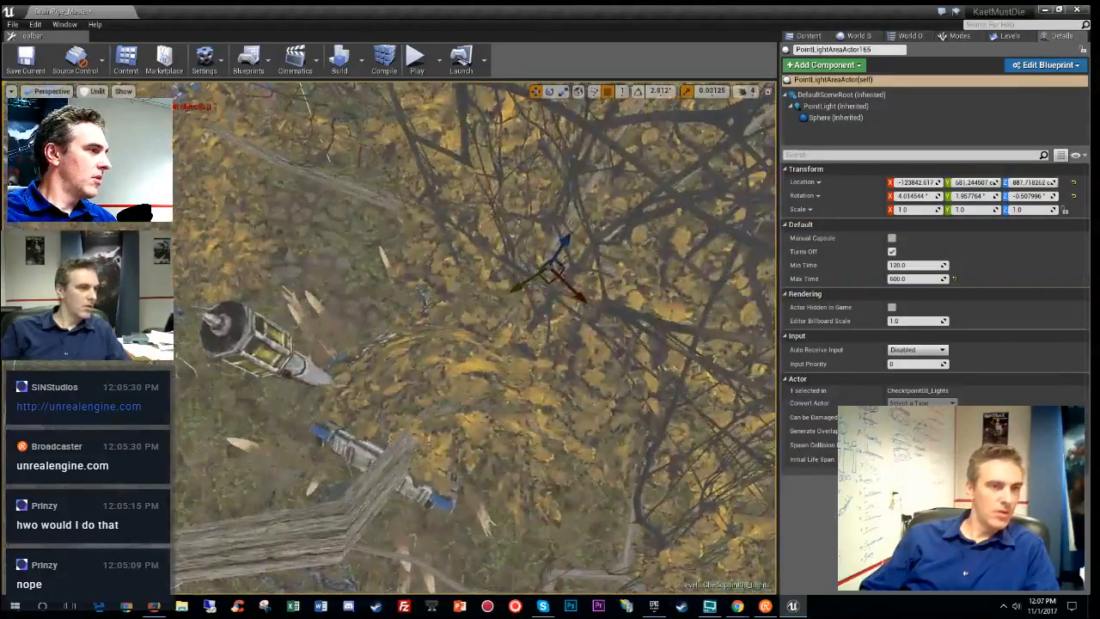
- Reposition the lamp's point light down-left, then up-right into place
{"action": "left_click_drag", "start_coordinate": [550, 281], "coordinate": [255, 374]}
{"action": "right_click_drag", "start_coordinate": [256, 374], "coordinate": [362, 389]}
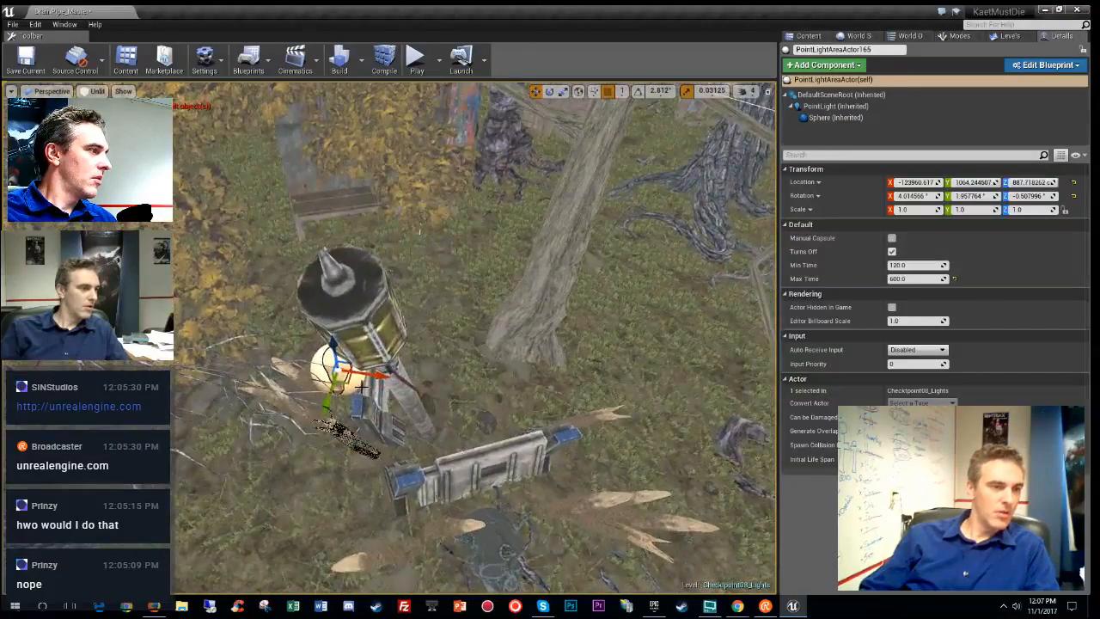
{"action": "left_click_drag", "start_coordinate": [341, 373], "coordinate": [381, 360]}
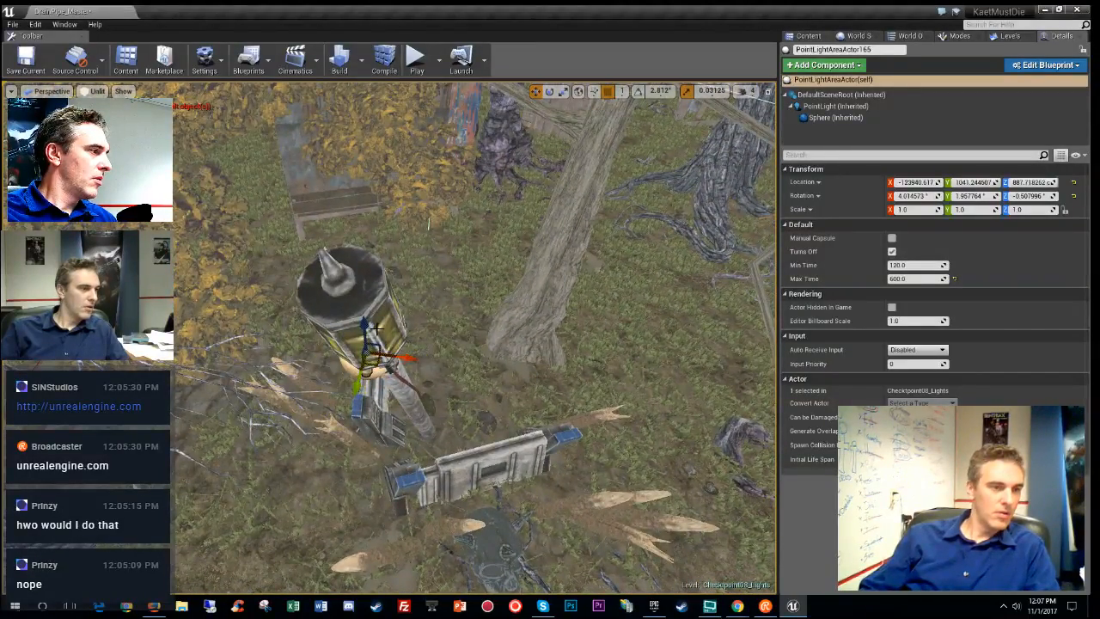
{"action": "right_click_drag", "start_coordinate": [369, 300], "coordinate": [448, 357]}
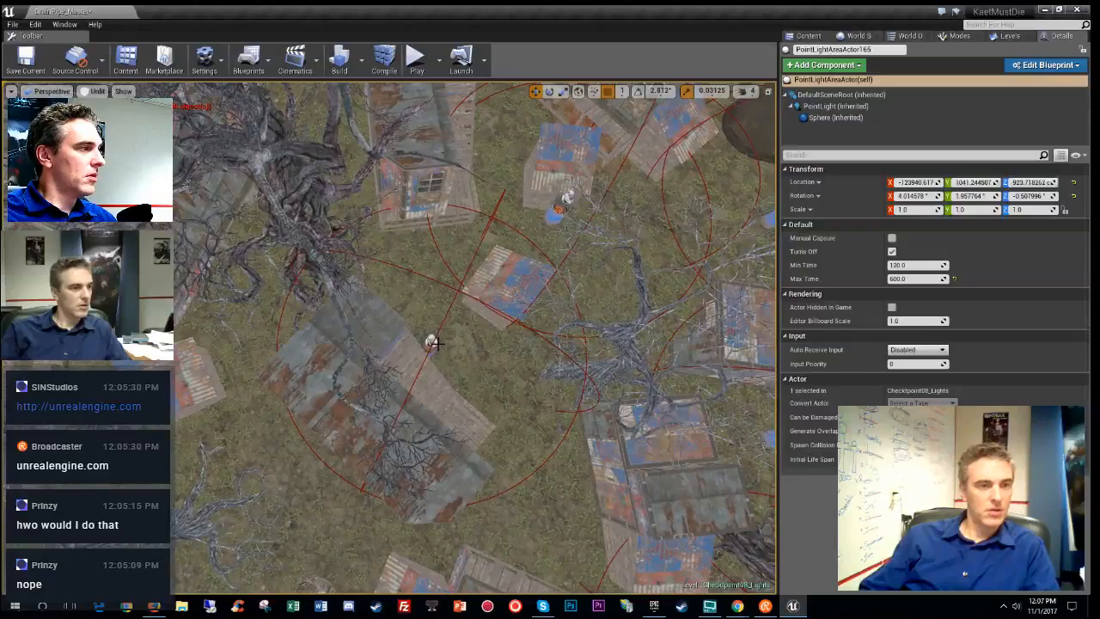
- Centre the fire light inside the coal barrel and raise it to 753 cm
{"action": "left_click", "coordinate": [431, 343]}
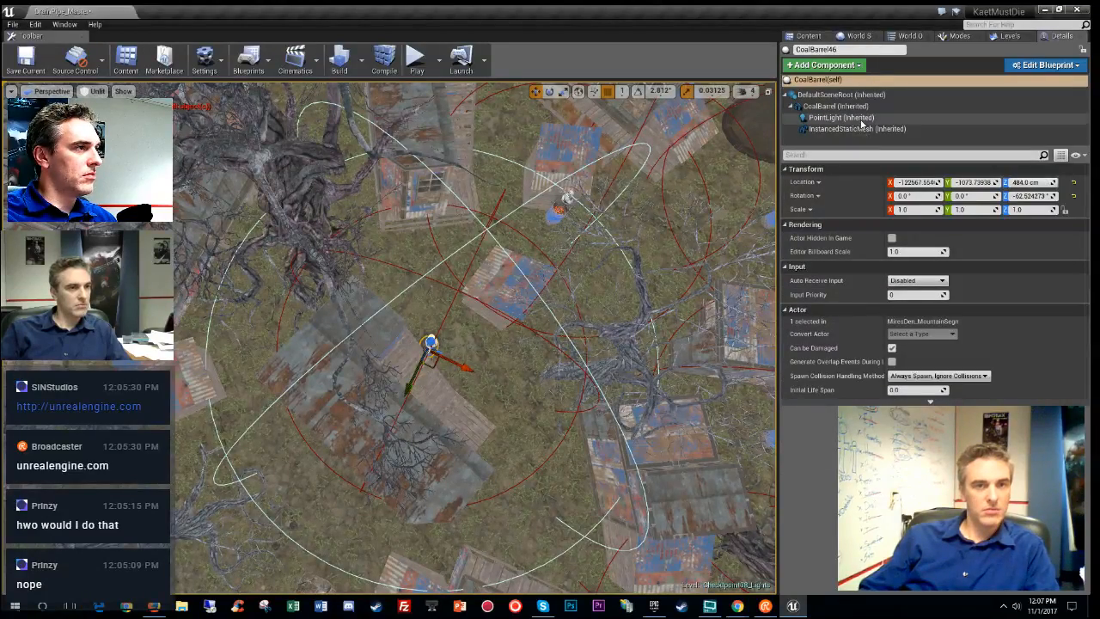
{"action": "right_click_drag", "start_coordinate": [636, 258], "coordinate": [584, 258]}
{"action": "right_click_drag", "start_coordinate": [447, 396], "coordinate": [530, 428]}
{"action": "left_click", "coordinate": [417, 396]}
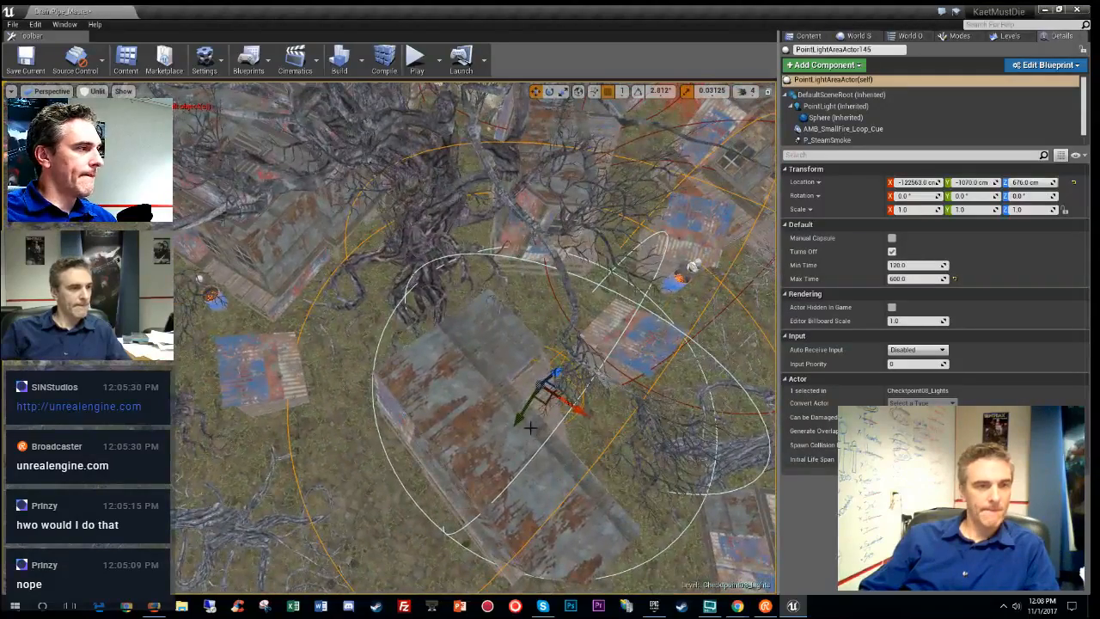
{"action": "left_click", "coordinate": [523, 406]}
{"action": "left_click_drag", "start_coordinate": [220, 320], "coordinate": [202, 298]}
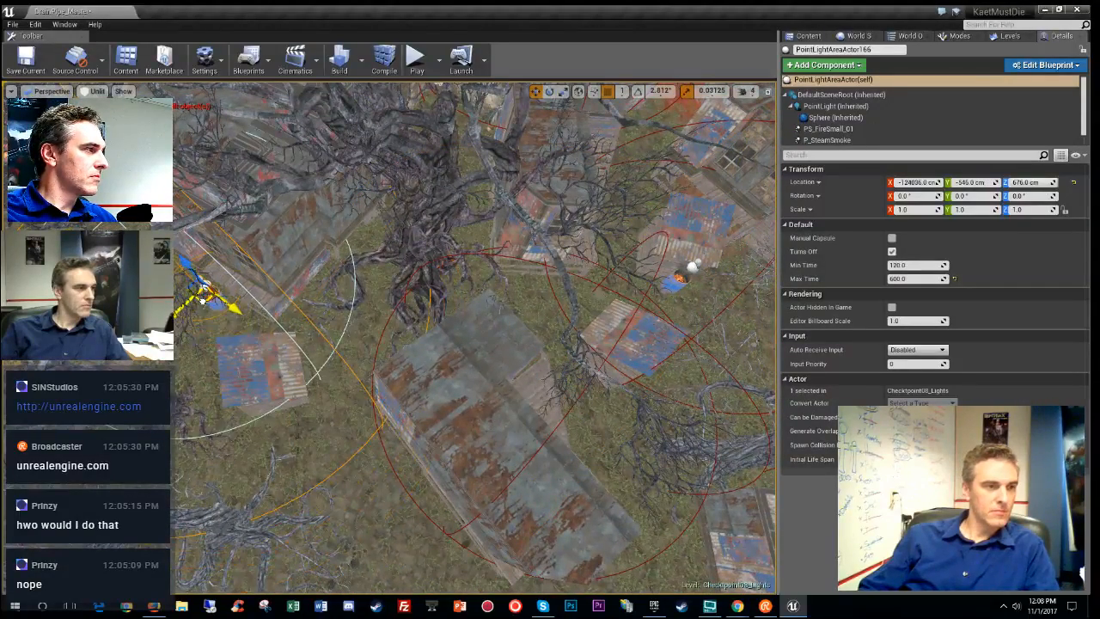
{"action": "key", "text": "f"}
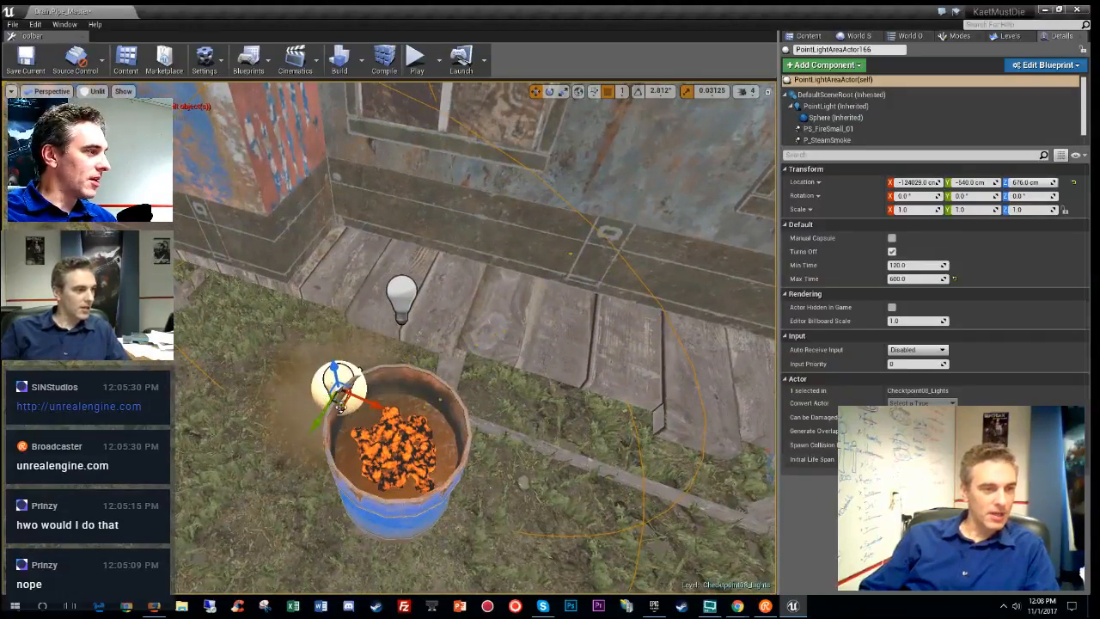
{"action": "left_click_drag", "start_coordinate": [342, 399], "coordinate": [408, 447]}
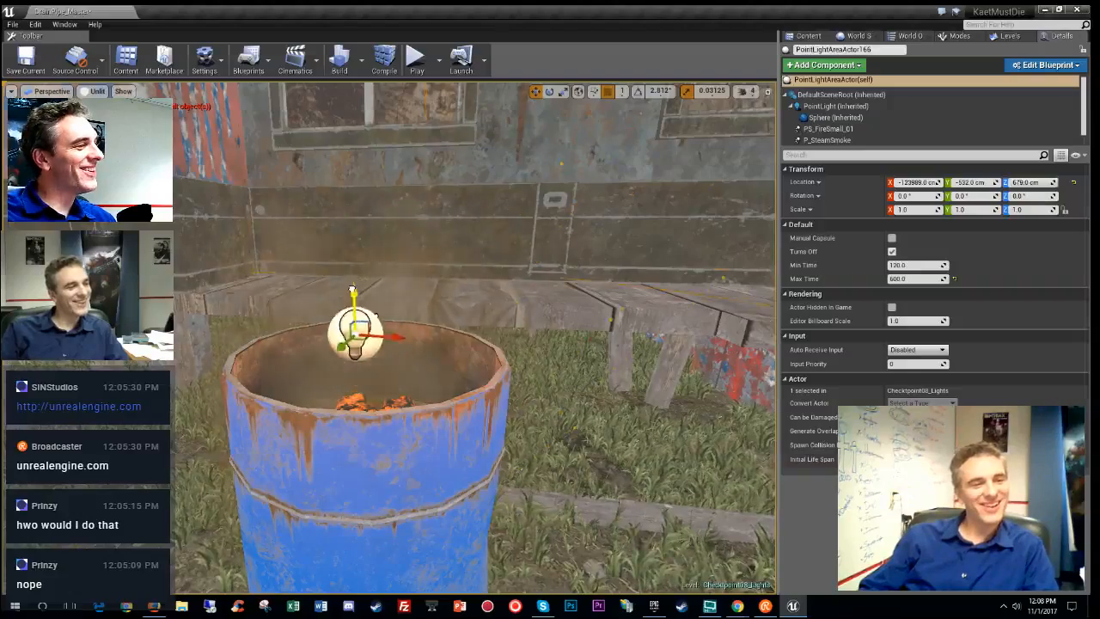
{"action": "left_click_drag", "start_coordinate": [352, 289], "coordinate": [350, 53]}
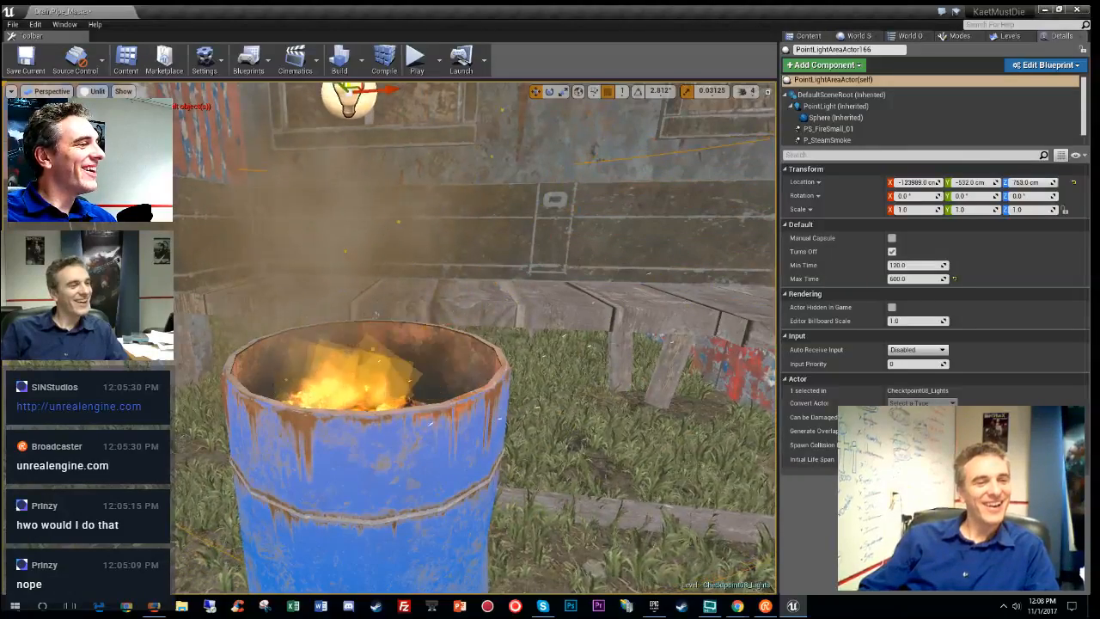
{"action": "left_click_drag", "start_coordinate": [350, 91], "coordinate": [258, 250], "text": "alt"}
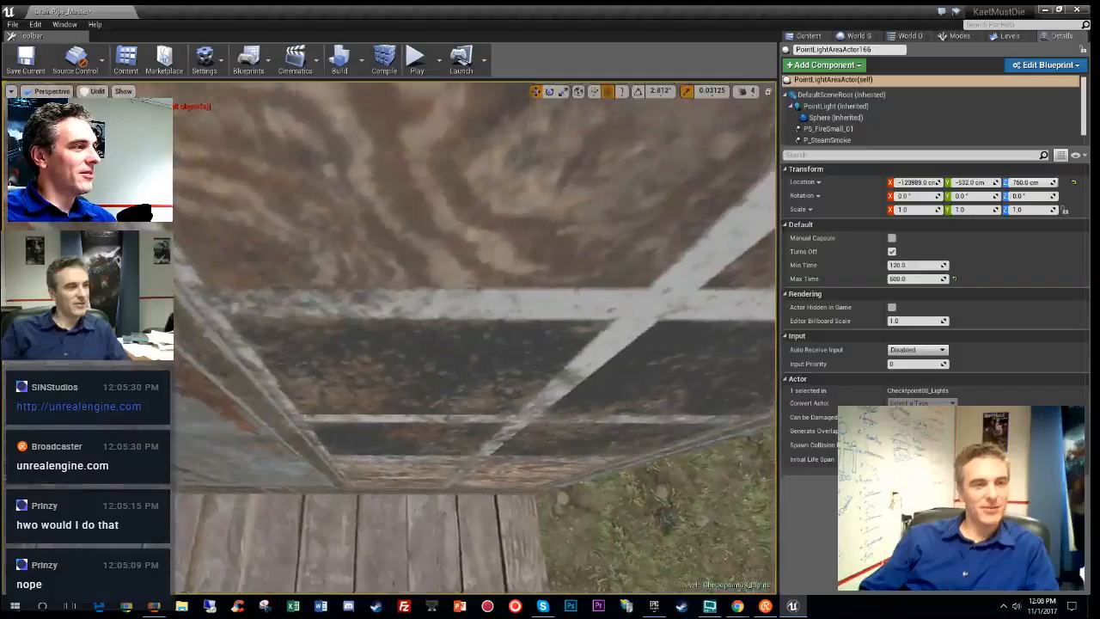
{"action": "mouse_move", "coordinate": [474, 337]}
{"action": "right_mouse_down"}
{"action": "mouse_move", "coordinate": [443, 240]}
{"action": "mouse_move", "coordinate": [430, 275]}
{"action": "mouse_move", "coordinate": [450, 316]}
{"action": "right_mouse_up"}
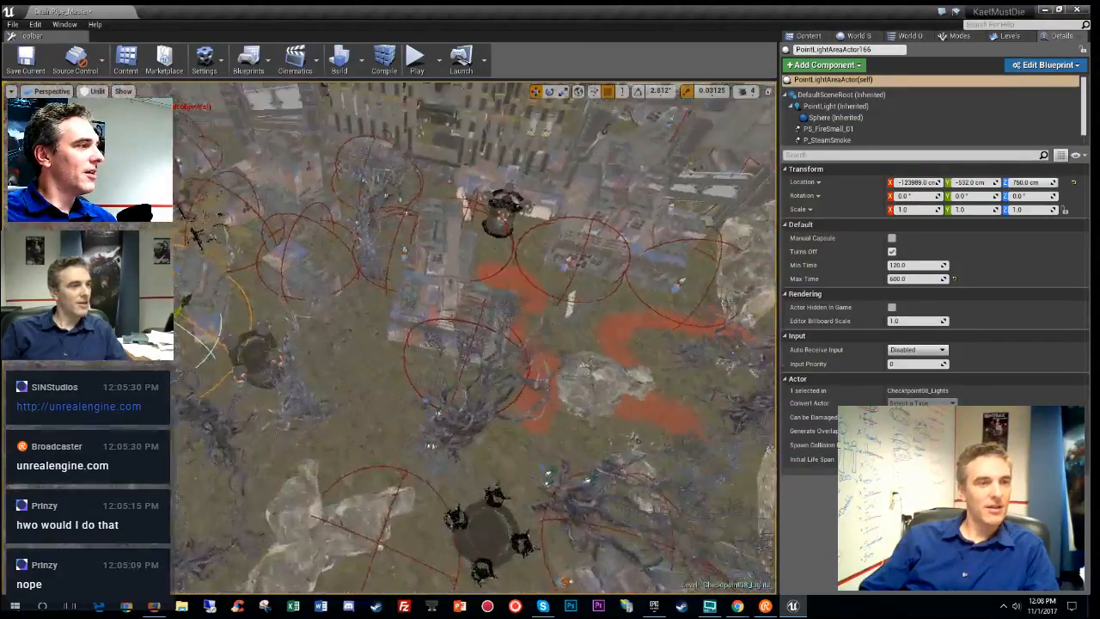
{"action": "right_click_drag", "start_coordinate": [630, 348], "coordinate": [464, 281]}
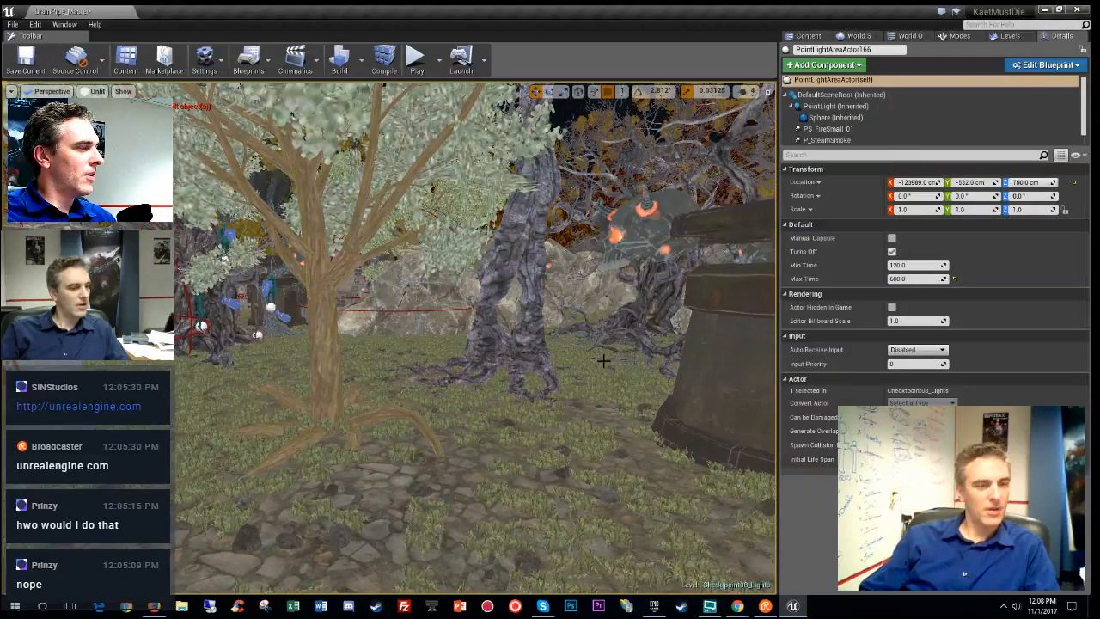
{"action": "key", "text": "grave"}
{"action": "type", "text": "stat rhi"}
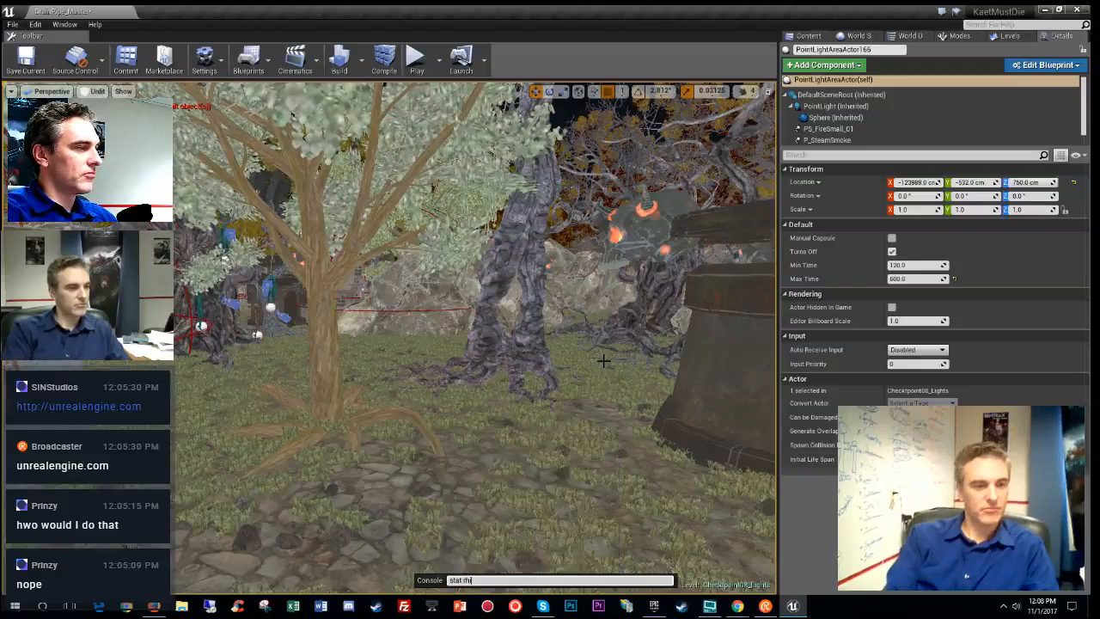
{"action": "key", "text": "Return"}
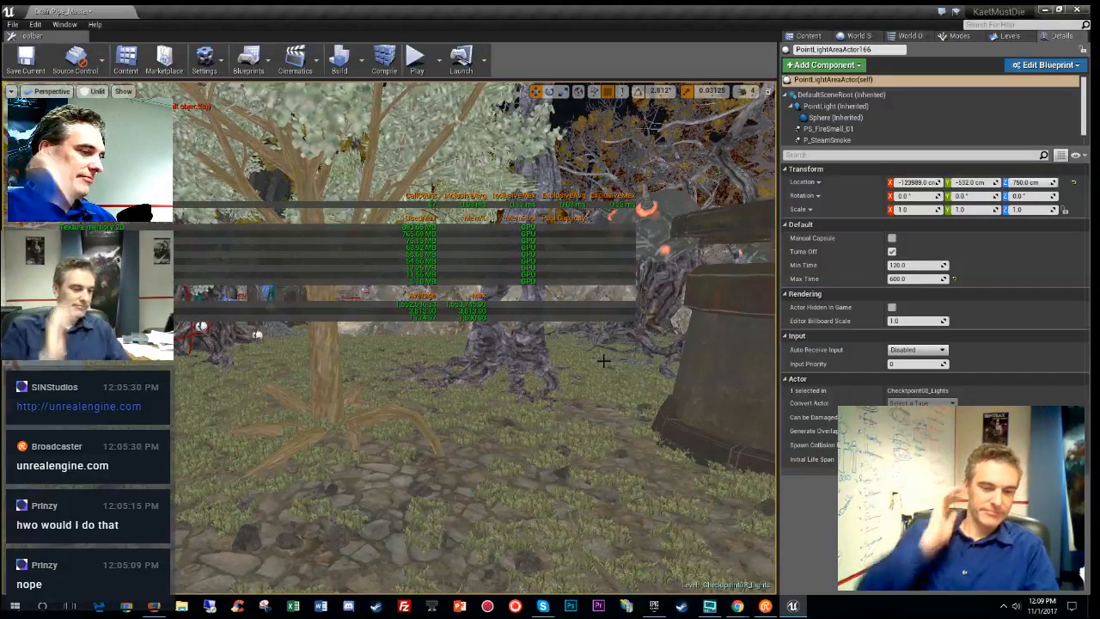
{"action": "key", "text": "grave"}
{"action": "type", "text": "stat rhi"}
{"action": "key", "text": "Return"}
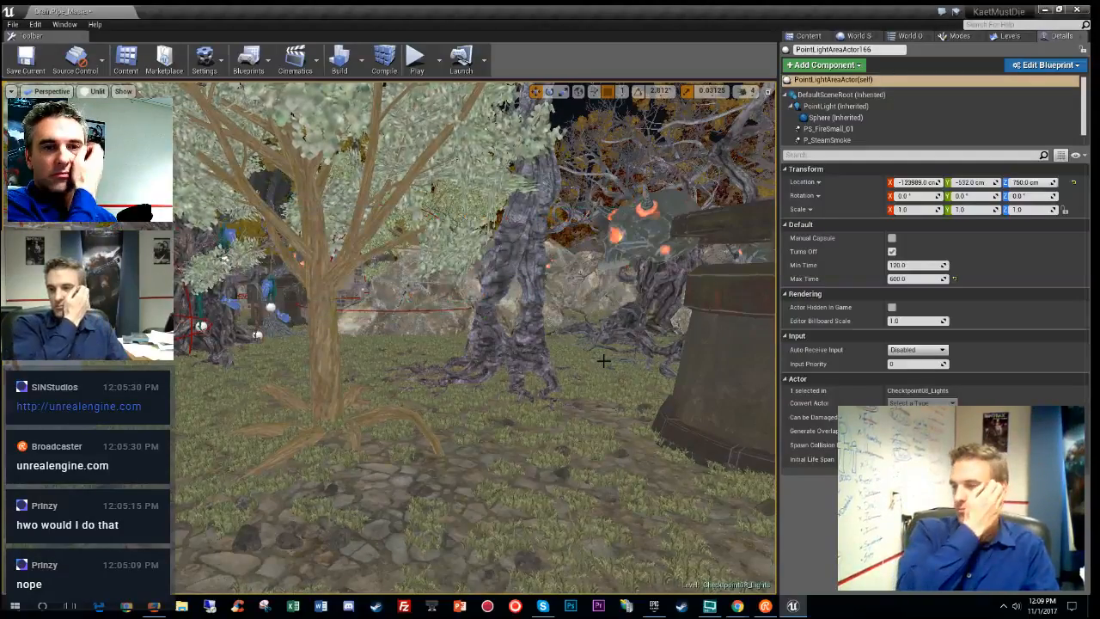
{"action": "right_click_drag", "start_coordinate": [603, 361], "coordinate": [532, 354]}
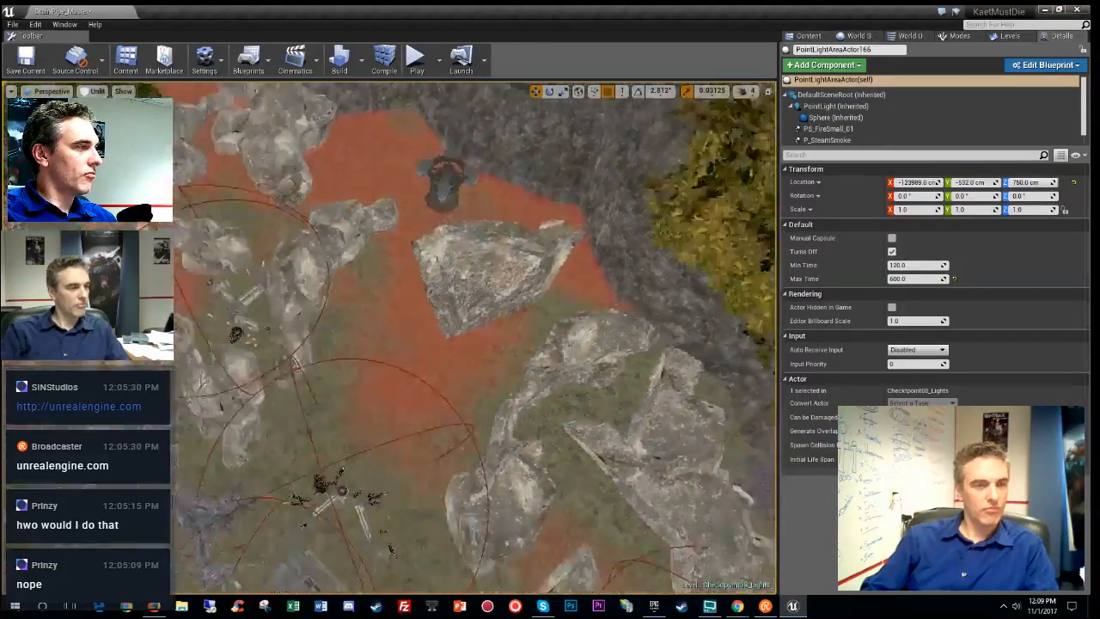
- Move the realrock4 boulder left beside the red path
{"action": "right_click_drag", "start_coordinate": [532, 354], "coordinate": [534, 356]}
{"action": "left_click", "coordinate": [418, 420]}
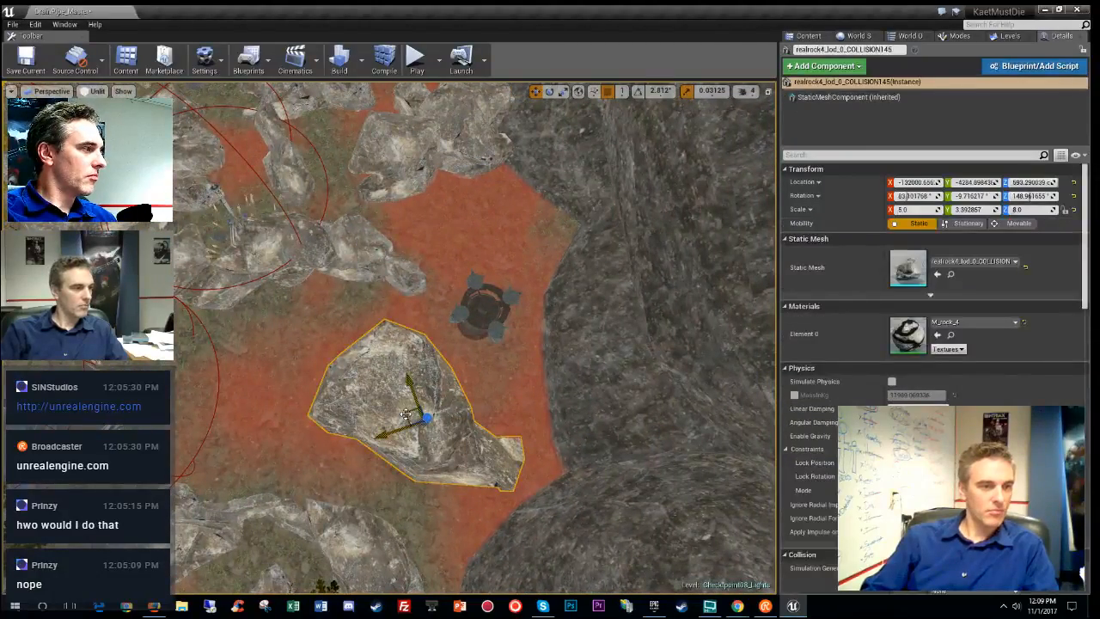
{"action": "left_click_drag", "start_coordinate": [417, 419], "coordinate": [262, 401]}
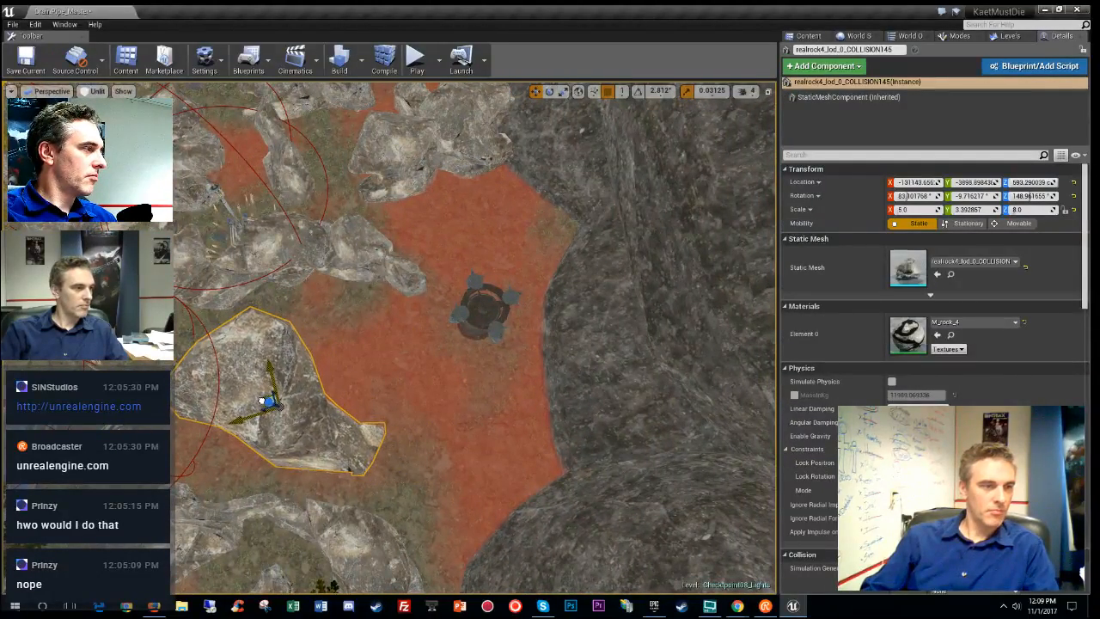
- Inspect the realrock10 rock, select the crashed-object group, then clear the selection
{"action": "left_click", "coordinate": [396, 263]}
{"action": "right_click_drag", "start_coordinate": [395, 263], "coordinate": [401, 327]}
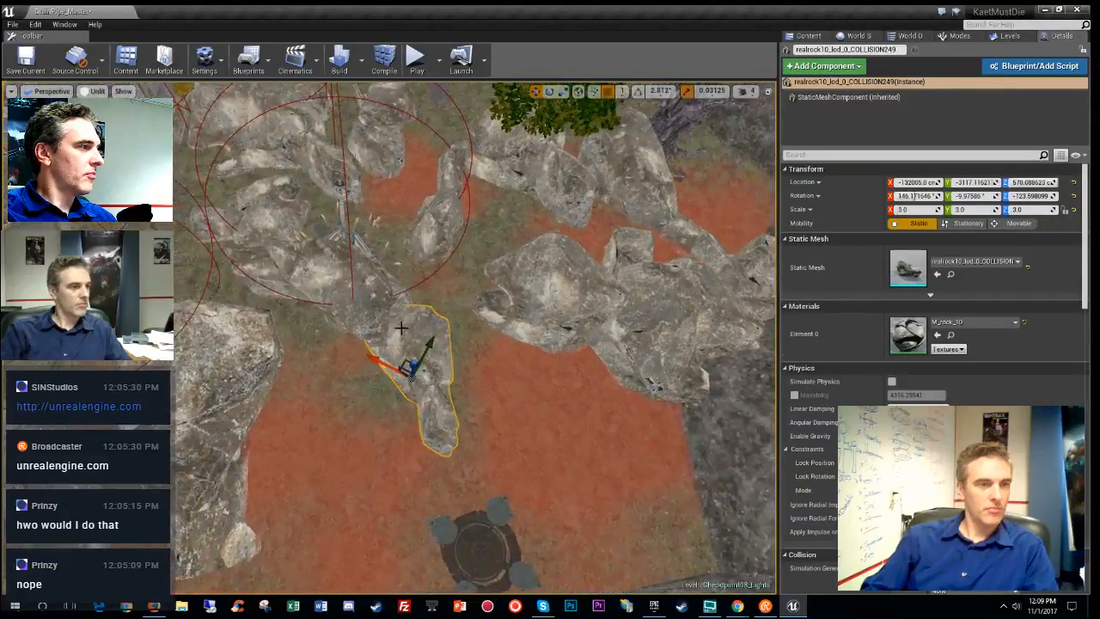
{"action": "right_click_drag", "start_coordinate": [488, 399], "coordinate": [423, 365]}
{"action": "left_click", "coordinate": [496, 325]}
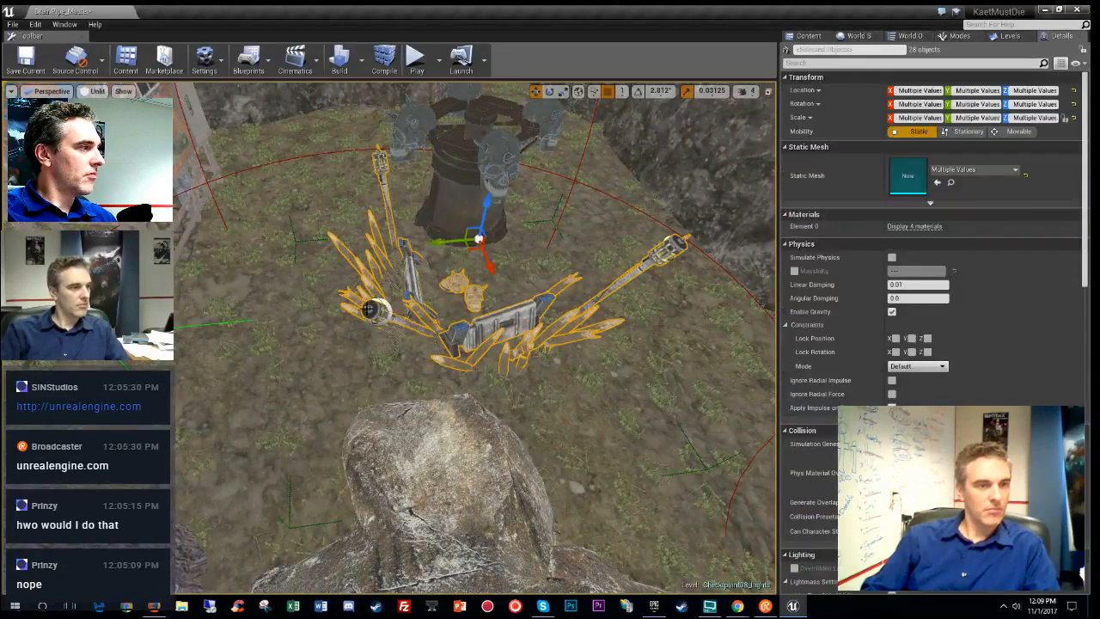
{"action": "key", "text": "Escape"}
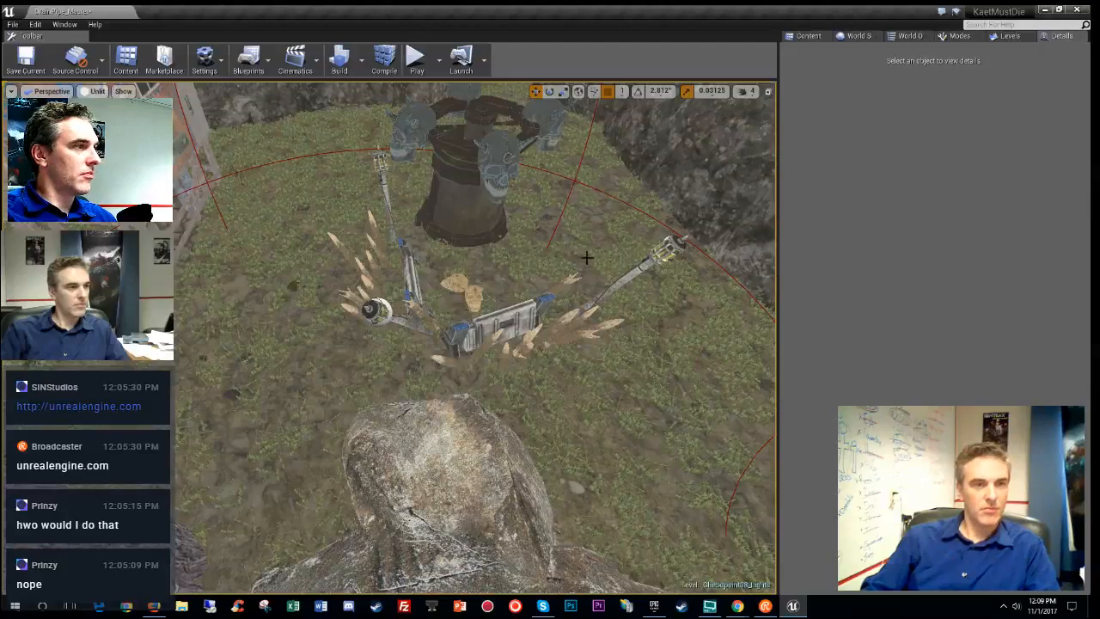
- Select the PointLightAreaActor155 lamp with the crashed-object group and duplicate them to the right
{"action": "left_click", "coordinate": [378, 308]}
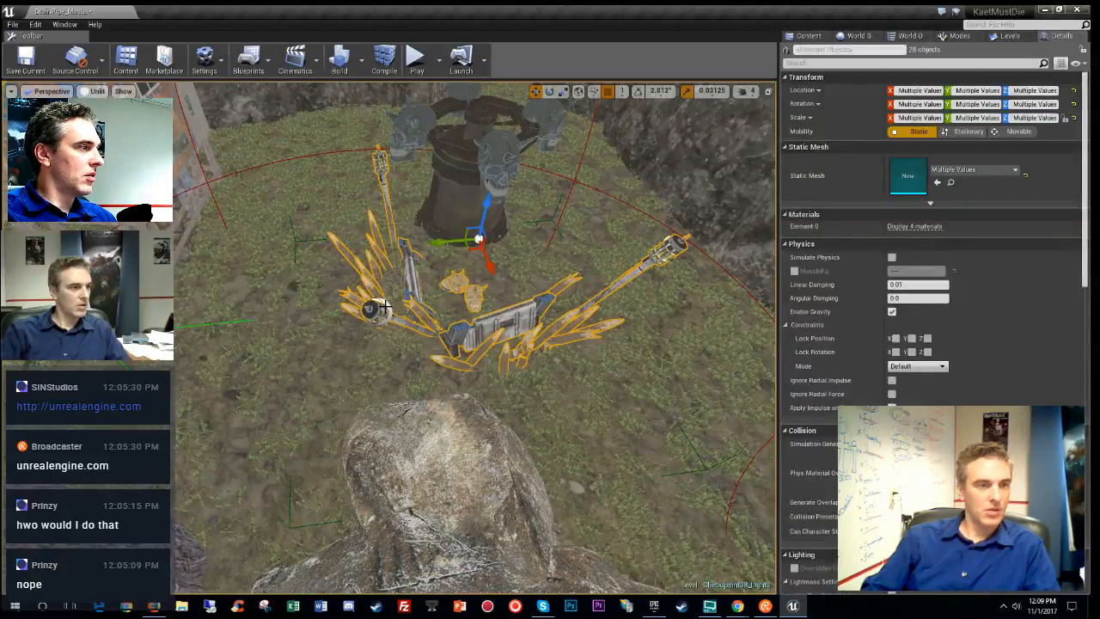
{"action": "left_click", "coordinate": [378, 308]}
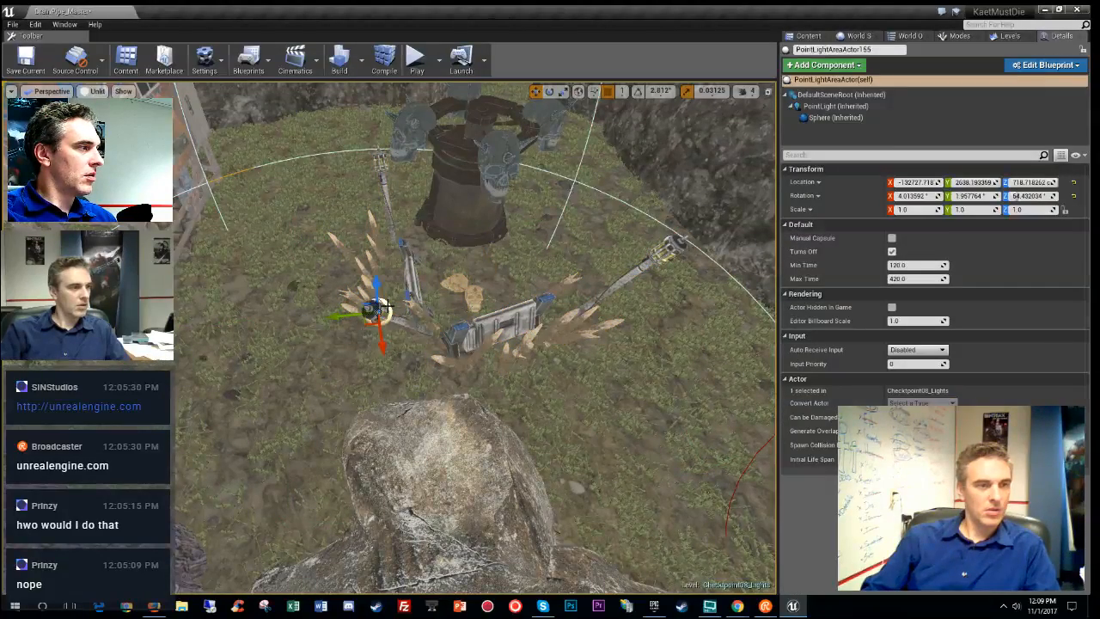
{"action": "left_click", "coordinate": [505, 323], "text": "ctrl"}
{"action": "key", "text": "f"}
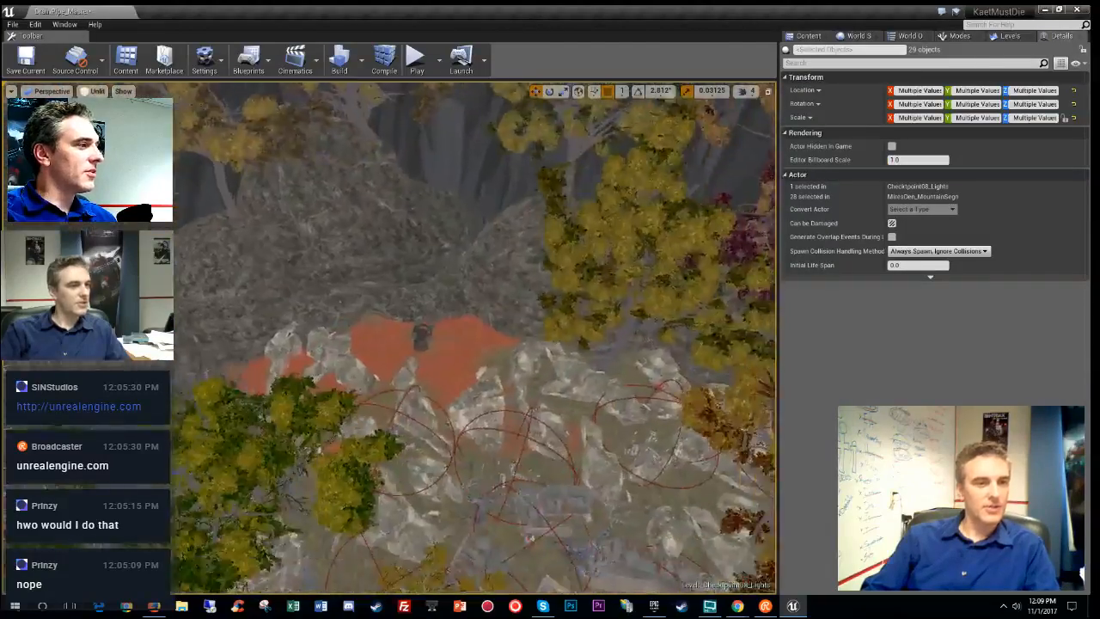
{"action": "right_click_drag", "start_coordinate": [505, 323], "coordinate": [283, 399]}
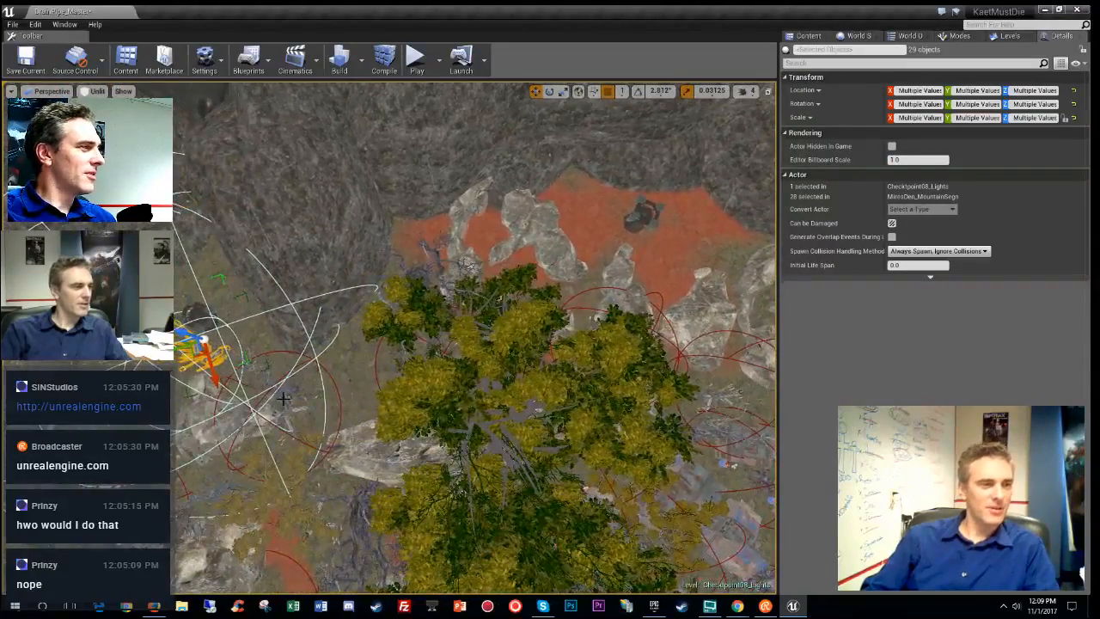
{"action": "left_click_drag", "start_coordinate": [198, 352], "coordinate": [660, 264], "text": "alt"}
{"action": "right_click_drag", "start_coordinate": [519, 326], "coordinate": [593, 344]}
{"action": "right_click_drag", "start_coordinate": [481, 284], "coordinate": [467, 347]}
- Rotate the checkpoint group -74.71° in yaw and shift it up-right
{"action": "key", "text": "e"}
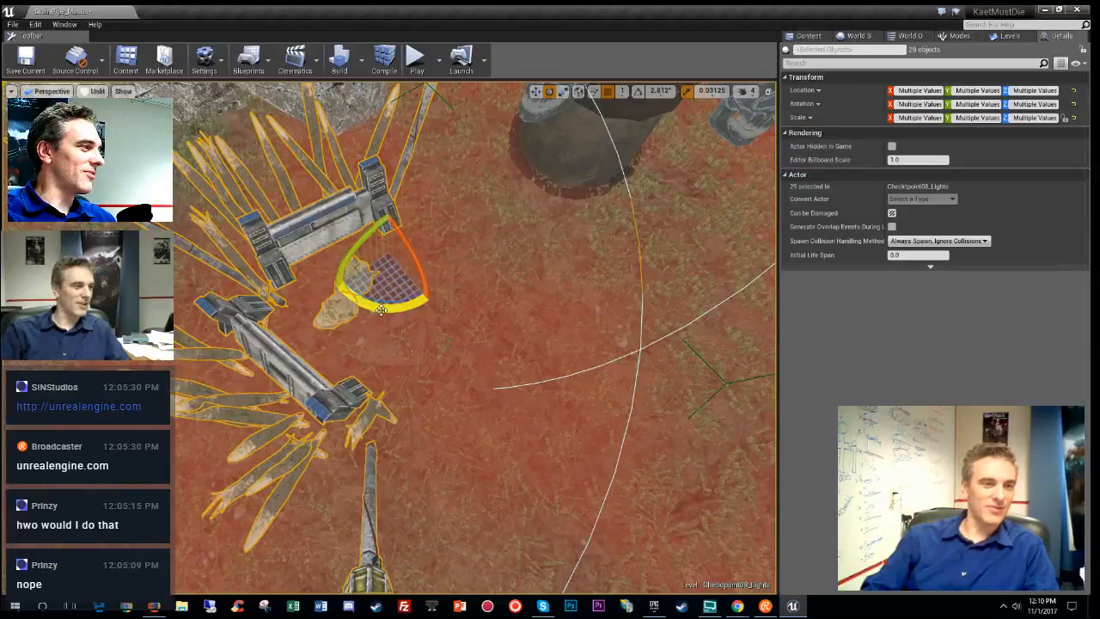
{"action": "left_click_drag", "start_coordinate": [381, 310], "coordinate": [414, 313]}
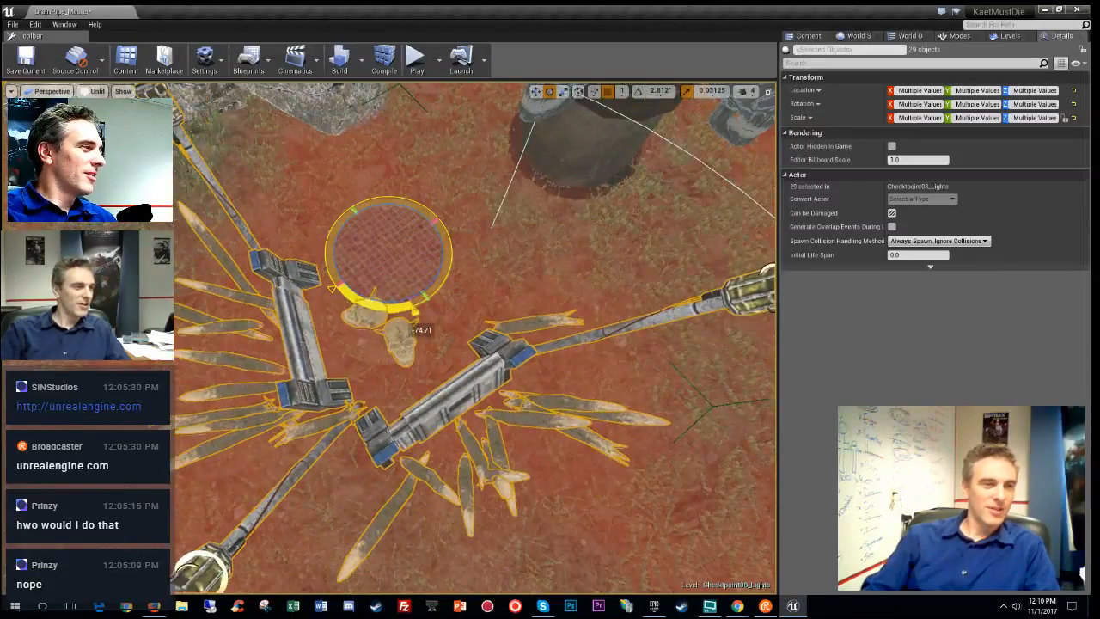
{"action": "key", "text": "w"}
{"action": "left_click_drag", "start_coordinate": [371, 245], "coordinate": [533, 230]}
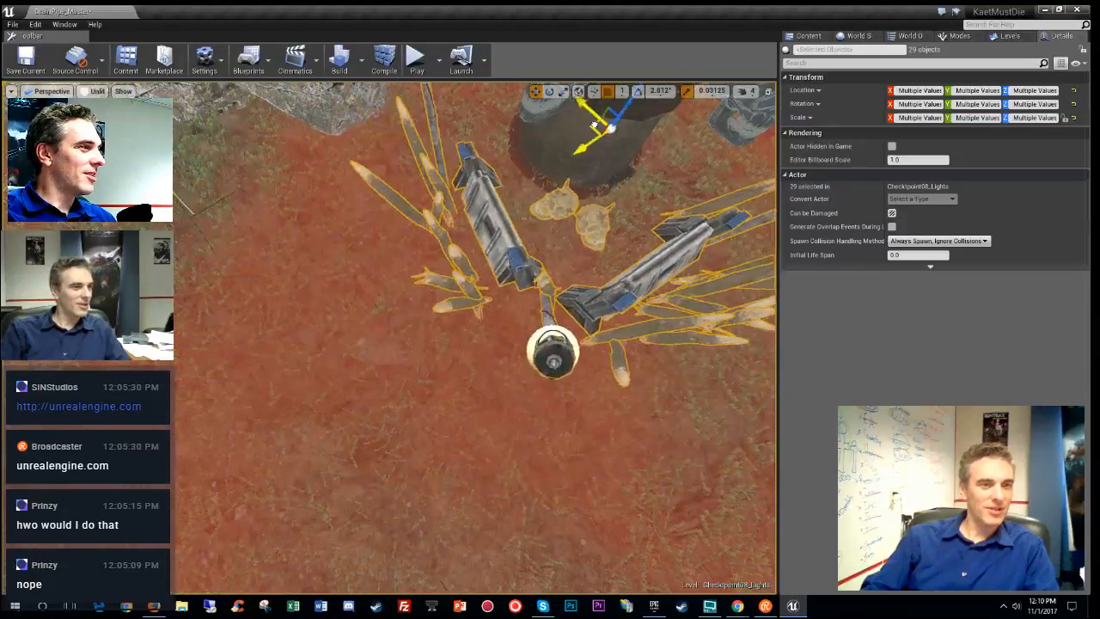
{"action": "right_click_drag", "start_coordinate": [592, 125], "coordinate": [499, 215]}
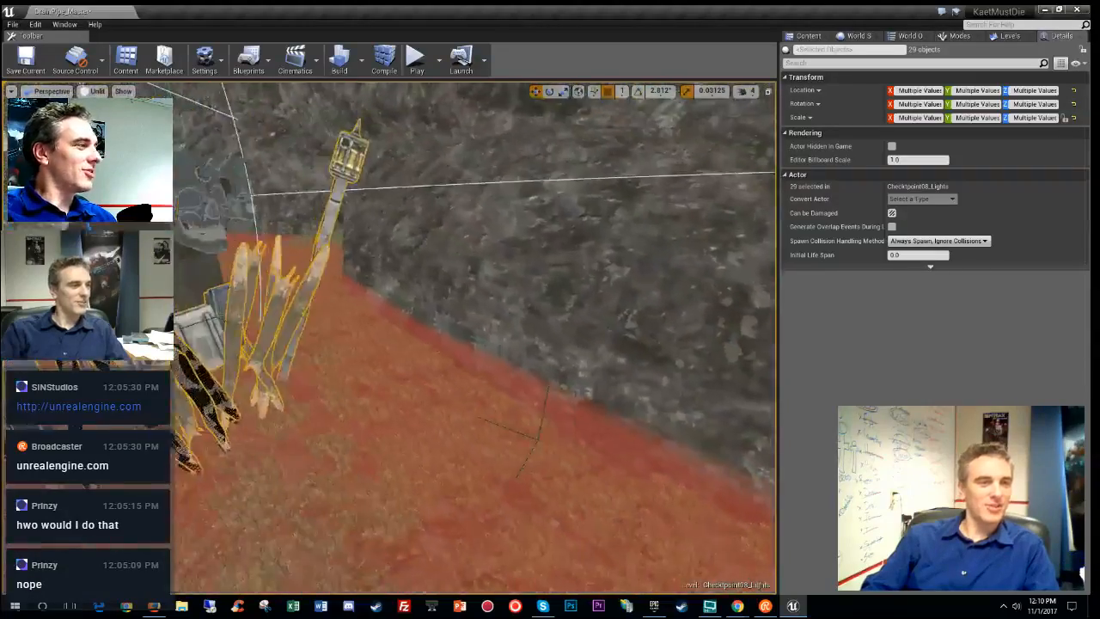
{"action": "key", "text": "f"}
{"action": "right_click_drag", "start_coordinate": [430, 223], "coordinate": [524, 185]}
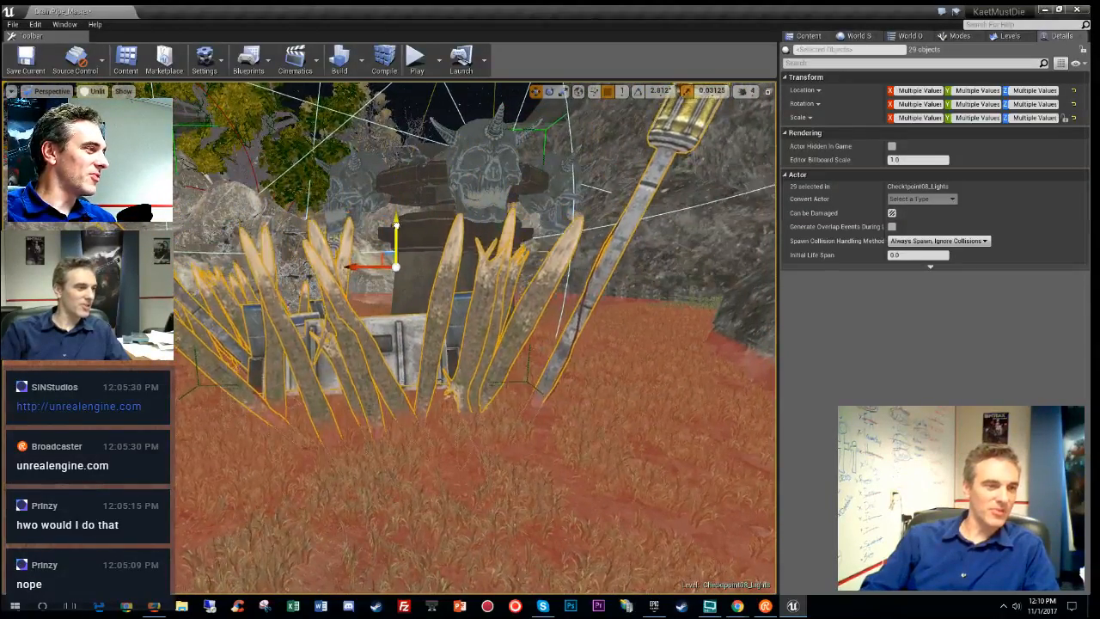
- Tilt the group slightly and lower the spikes and props into the ground
{"action": "key", "text": "e"}
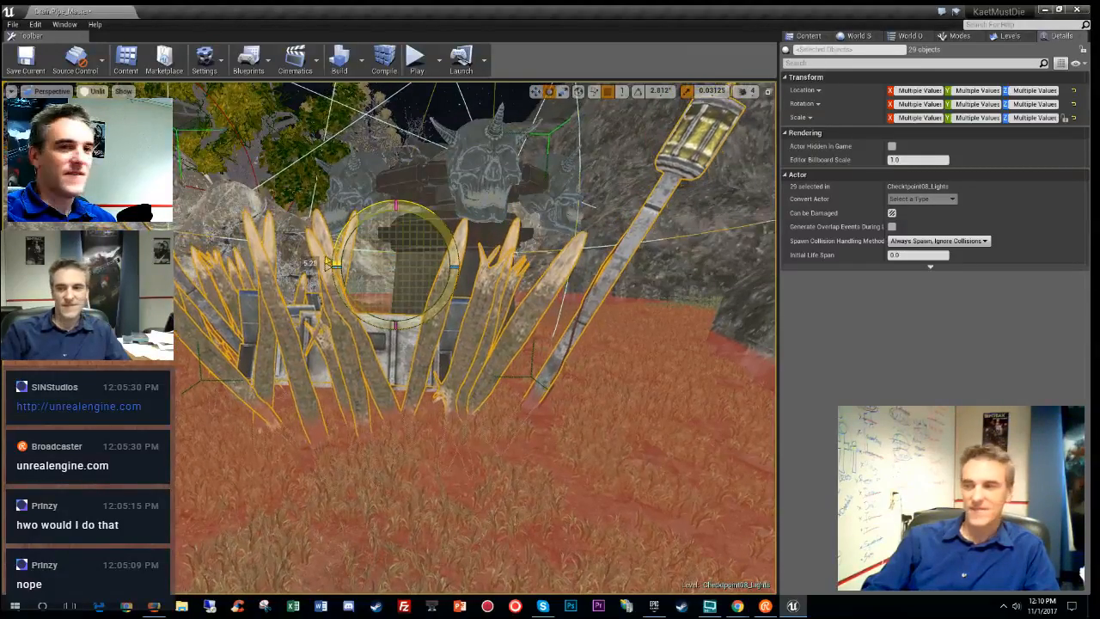
{"action": "mouse_move", "coordinate": [463, 302]}
{"action": "right_mouse_down"}
{"action": "mouse_move", "coordinate": [404, 344]}
{"action": "mouse_move", "coordinate": [399, 369]}
{"action": "mouse_move", "coordinate": [537, 361]}
{"action": "mouse_move", "coordinate": [515, 365]}
{"action": "mouse_move", "coordinate": [494, 344]}
{"action": "mouse_move", "coordinate": [490, 352]}
{"action": "mouse_move", "coordinate": [486, 314]}
{"action": "mouse_move", "coordinate": [473, 308]}
{"action": "right_mouse_up"}
{"action": "left_click_drag", "start_coordinate": [310, 254], "coordinate": [315, 297]}
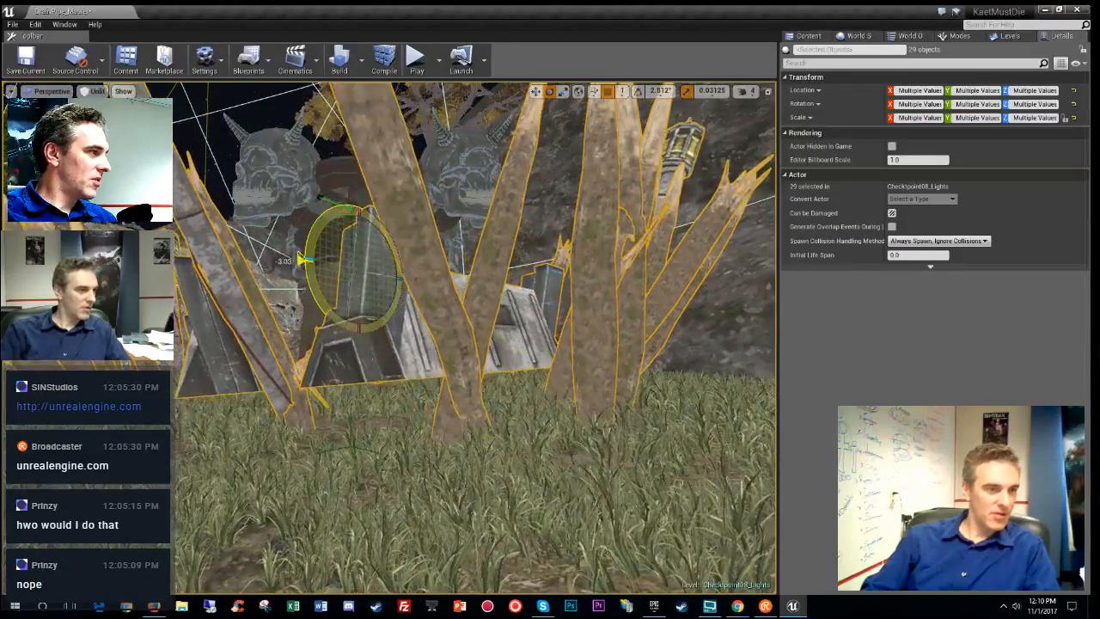
{"action": "left_click_drag", "start_coordinate": [303, 258], "coordinate": [344, 318]}
{"action": "left_click_drag", "start_coordinate": [399, 283], "coordinate": [393, 301]}
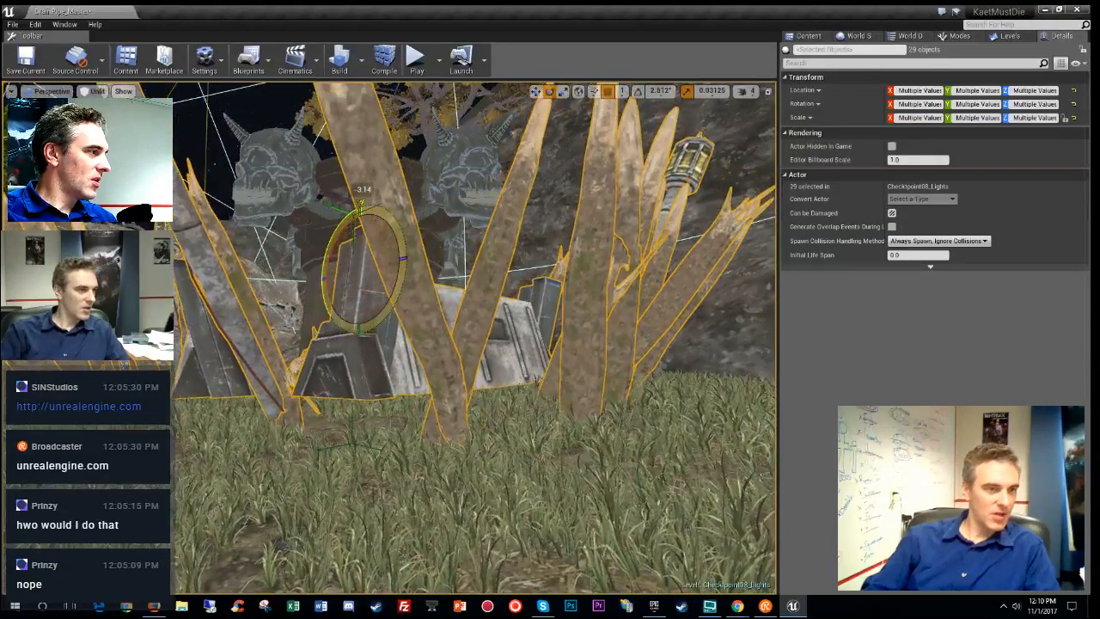
{"action": "left_click_drag", "start_coordinate": [359, 230], "coordinate": [360, 245]}
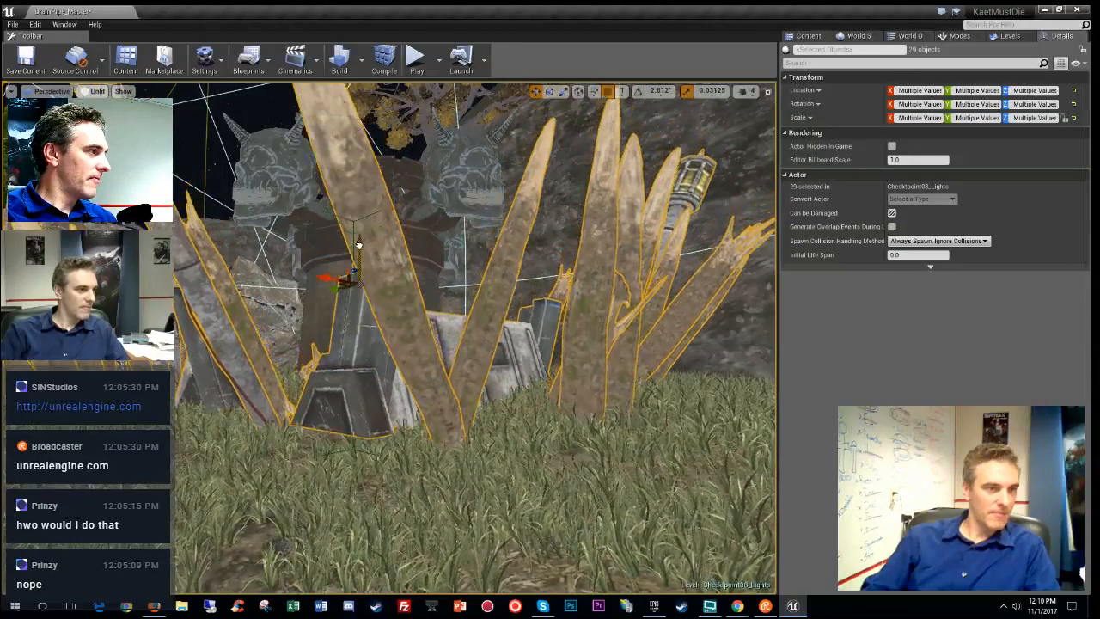
{"action": "mouse_move", "coordinate": [359, 251]}
{"action": "right_mouse_down"}
{"action": "mouse_move", "coordinate": [349, 263]}
{"action": "mouse_move", "coordinate": [351, 249]}
{"action": "mouse_move", "coordinate": [455, 249]}
{"action": "mouse_move", "coordinate": [524, 292]}
{"action": "mouse_move", "coordinate": [348, 266]}
{"action": "right_mouse_up"}
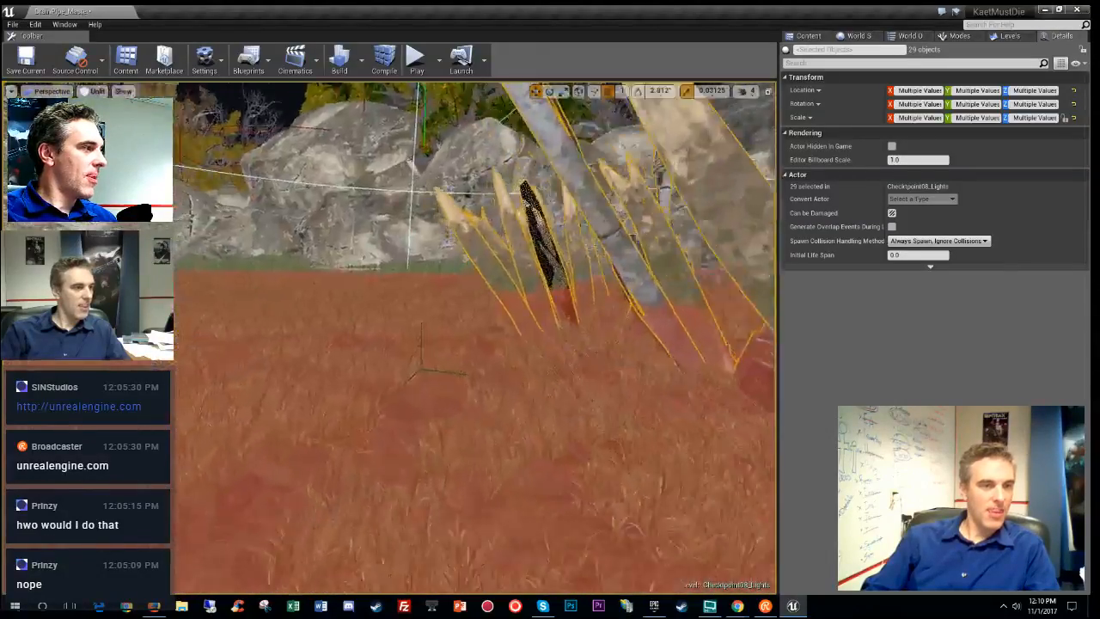
{"action": "right_click_drag", "start_coordinate": [348, 267], "coordinate": [524, 330]}
- Restore editor outlines and light radii, then compare lit and unlit shading
{"action": "key", "text": "g"}
{"action": "key", "text": "alt+4"}
{"action": "key", "text": "alt+3"}
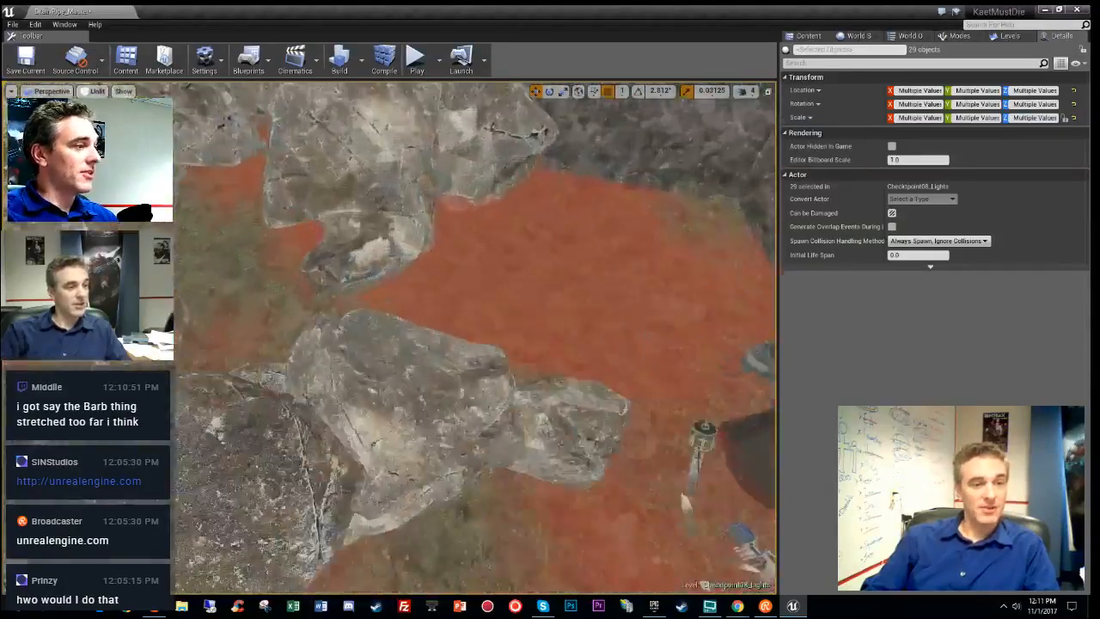
{"action": "right_click_drag", "start_coordinate": [524, 330], "coordinate": [602, 326]}
{"action": "right_click_drag", "start_coordinate": [515, 330], "coordinate": [515, 387]}
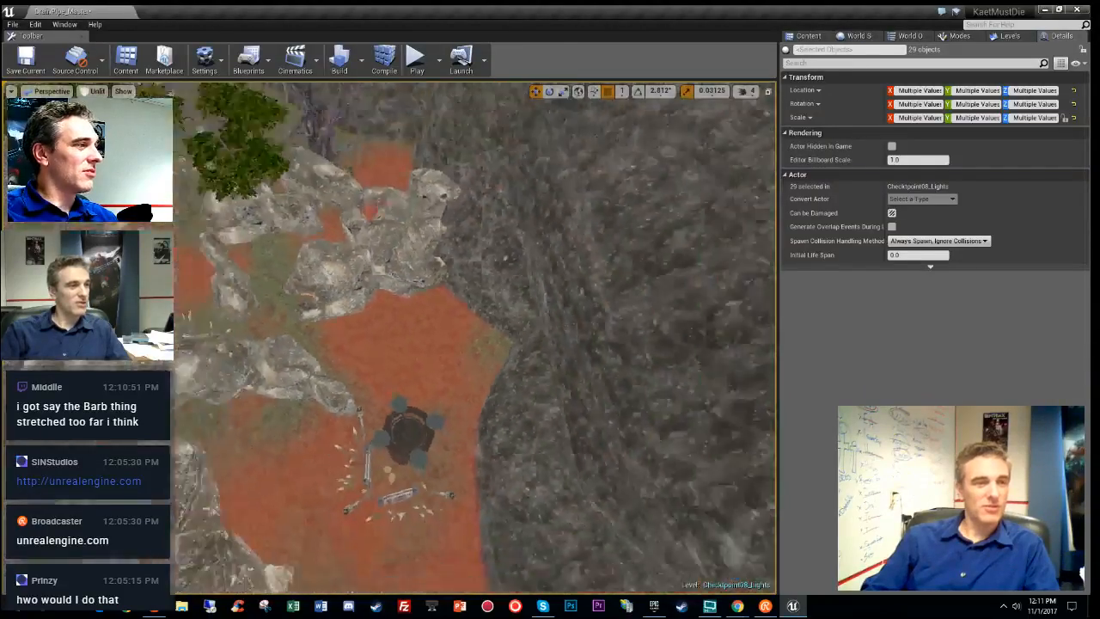
{"action": "right_click_drag", "start_coordinate": [516, 344], "coordinate": [477, 267]}
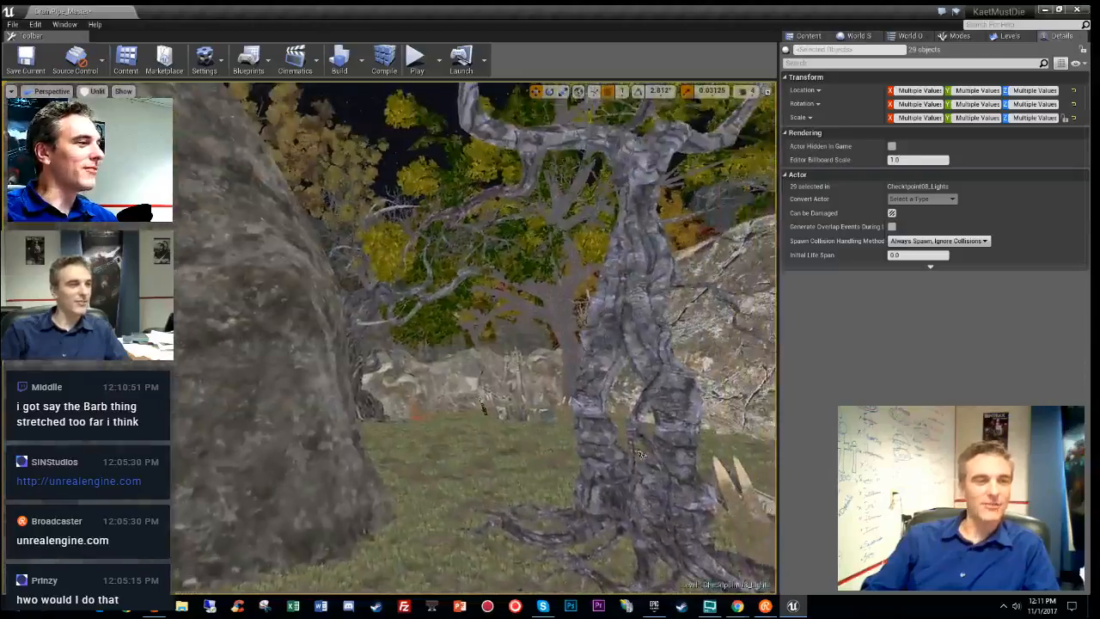
{"action": "right_click_drag", "start_coordinate": [640, 453], "coordinate": [632, 453]}
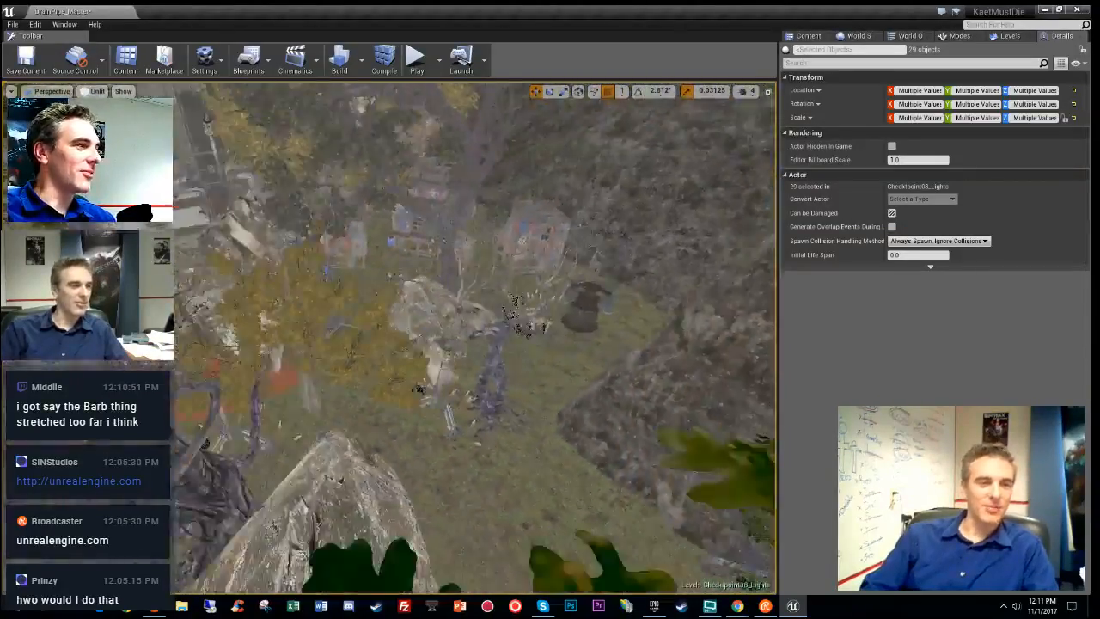
{"action": "right_click_drag", "start_coordinate": [632, 453], "coordinate": [610, 430]}
- Set the large rock's X and Z scale to 5 in Details
{"action": "left_click", "coordinate": [501, 370]}
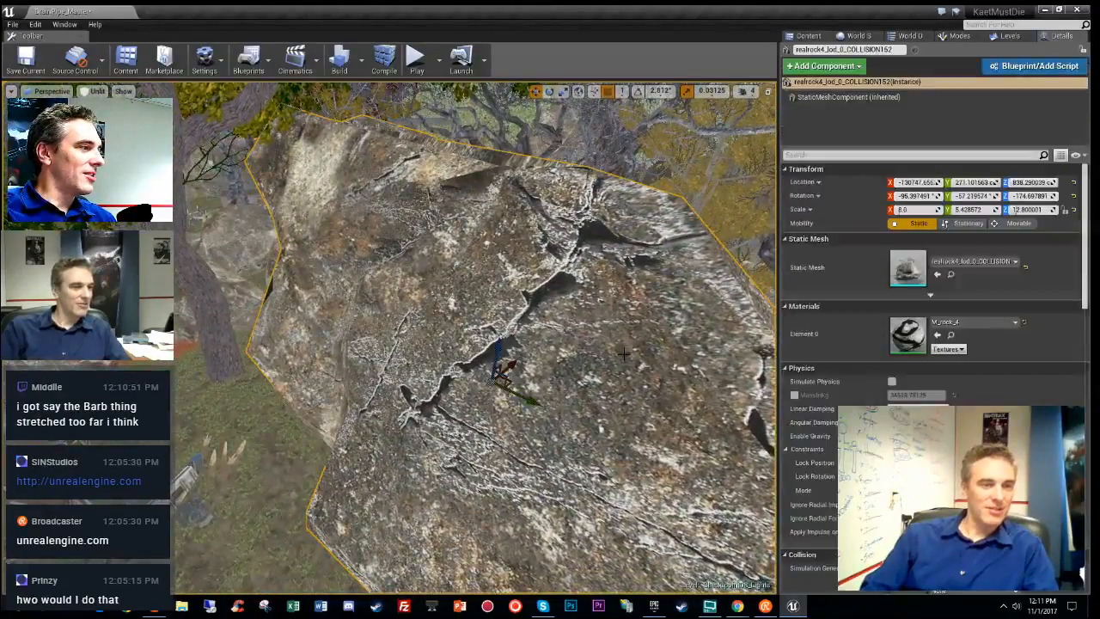
{"action": "left_click", "coordinate": [914, 210]}
{"action": "type", "text": "5"}
{"action": "key", "text": "Return"}
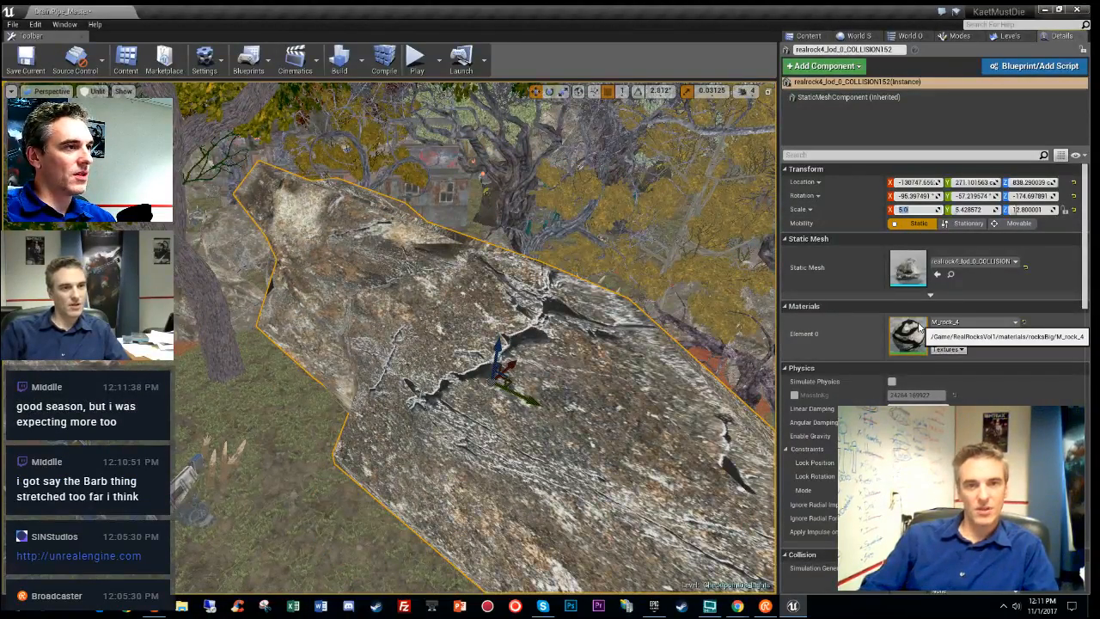
{"action": "key", "text": "Tab"}
{"action": "key", "text": "Tab"}
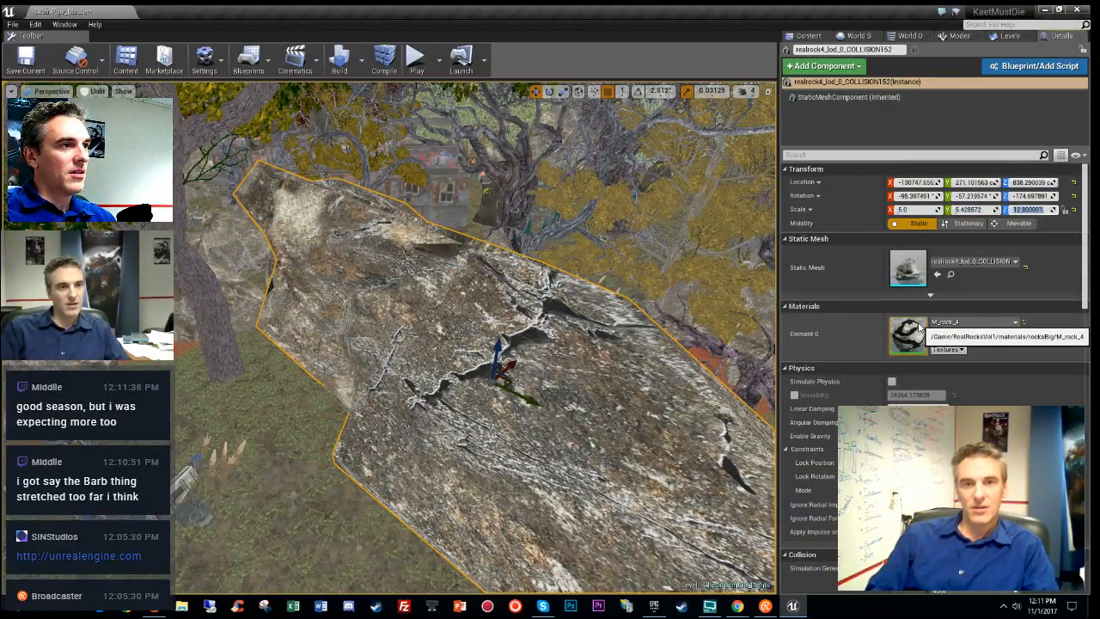
{"action": "type", "text": "5"}
{"action": "key", "text": "Return"}
{"action": "key", "text": "f"}
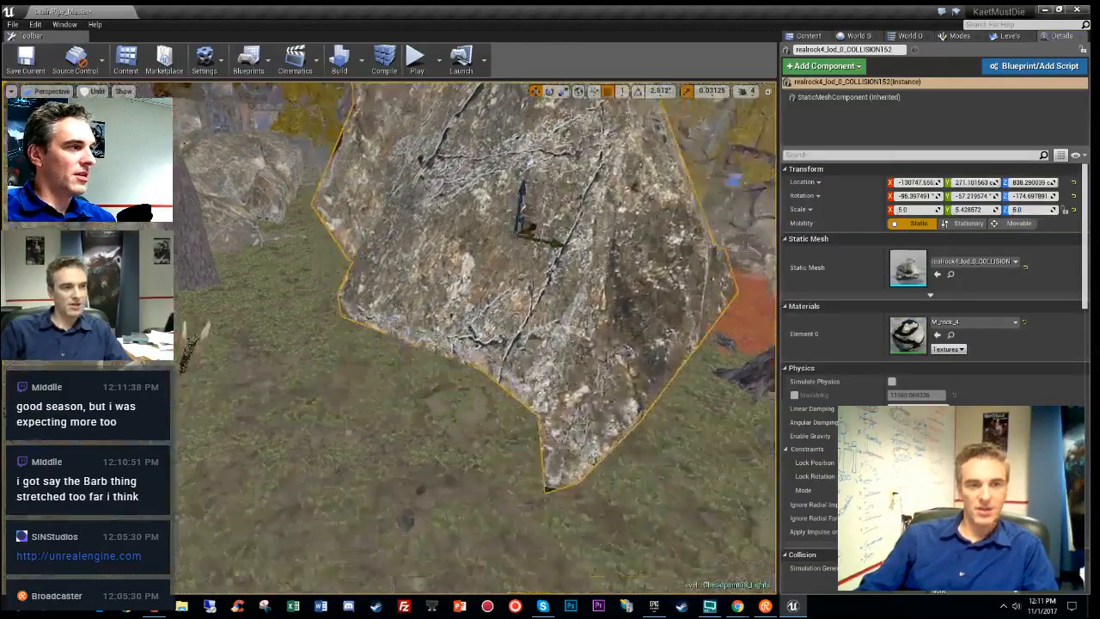
- Sink the rock lower, slide it across the ground, and prepare a rotated copy to the left
{"action": "right_click_drag", "start_coordinate": [659, 304], "coordinate": [659, 258]}
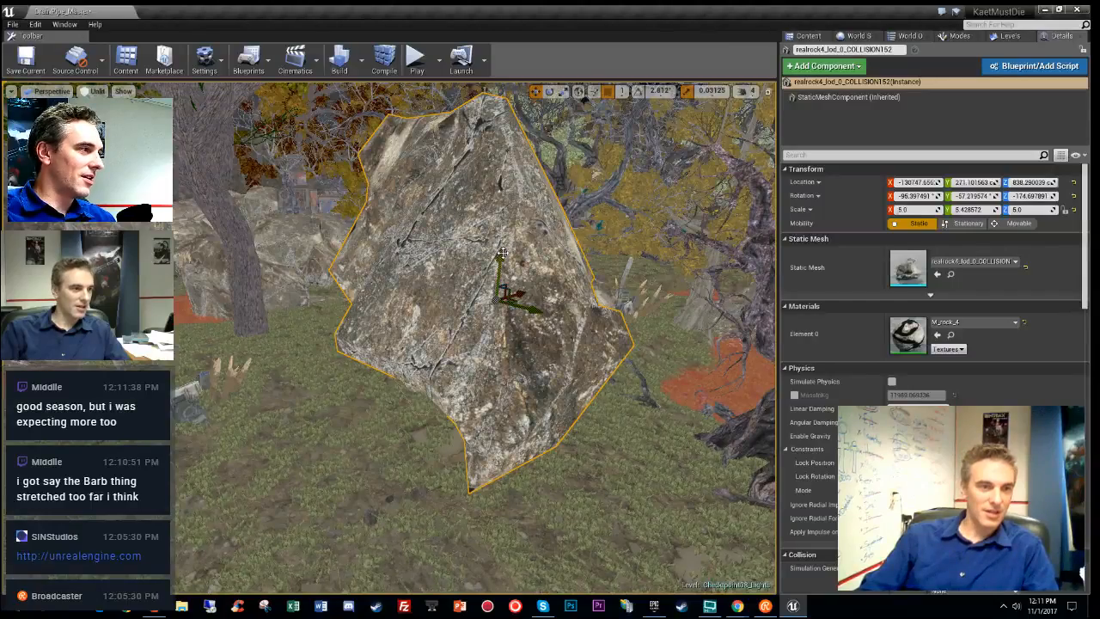
{"action": "left_click_drag", "start_coordinate": [501, 254], "coordinate": [498, 356]}
{"action": "key", "text": "f"}
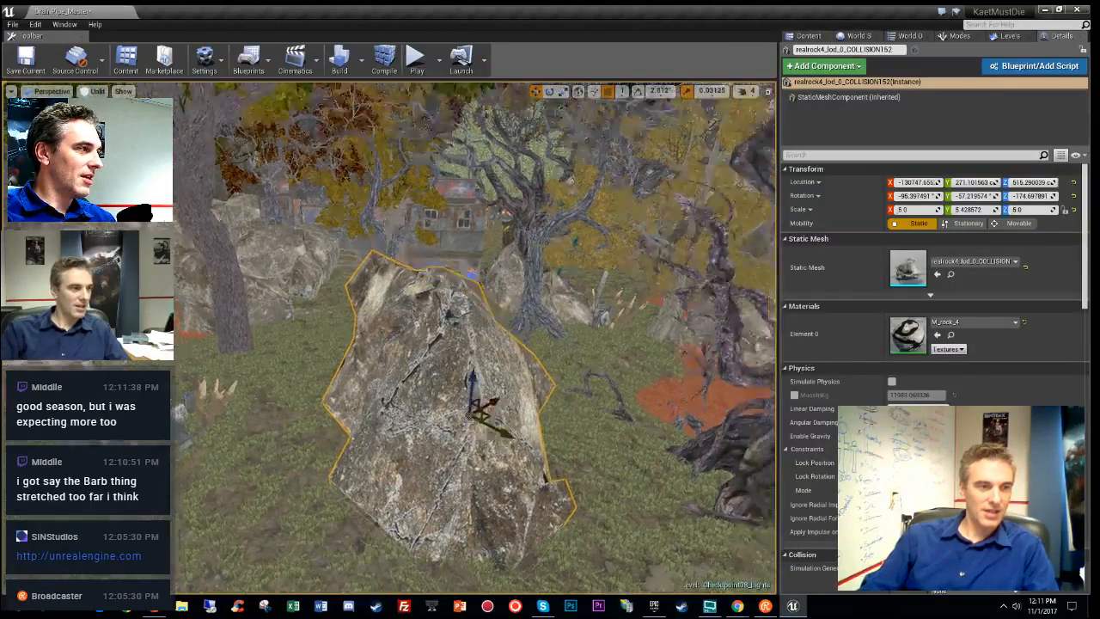
{"action": "right_click_drag", "start_coordinate": [499, 356], "coordinate": [541, 477]}
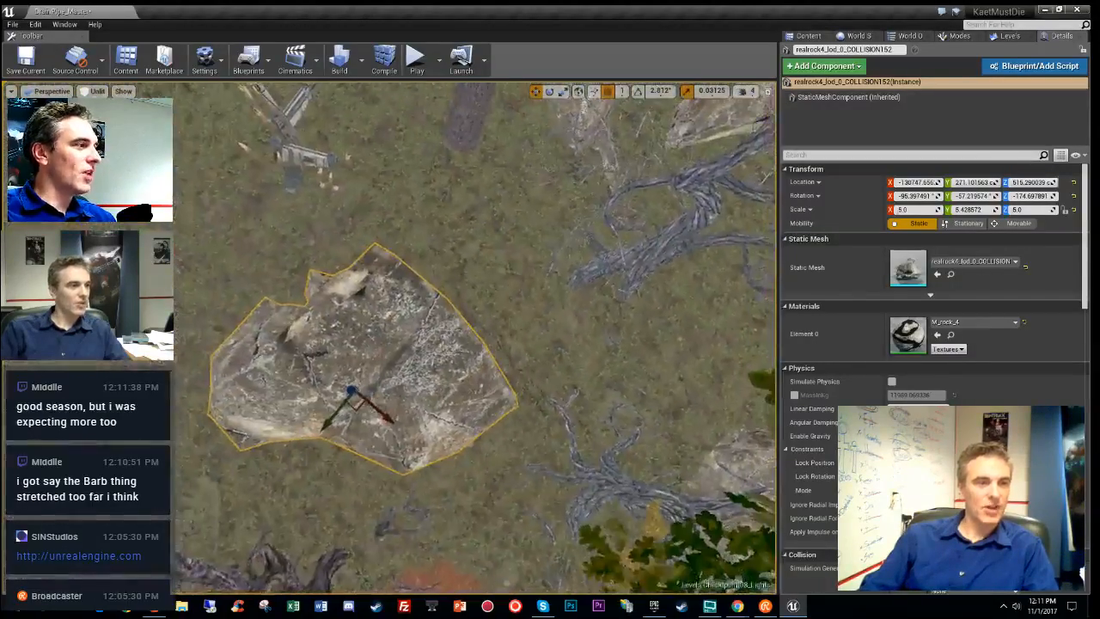
{"action": "left_click_drag", "start_coordinate": [352, 413], "coordinate": [258, 417]}
{"action": "key", "text": "e"}
{"action": "key", "text": "w"}
{"action": "key", "text": "w"}
{"action": "key", "text": "e"}
- Slide the copied rock up and to the right, nudging it into place
{"action": "key", "text": "f"}
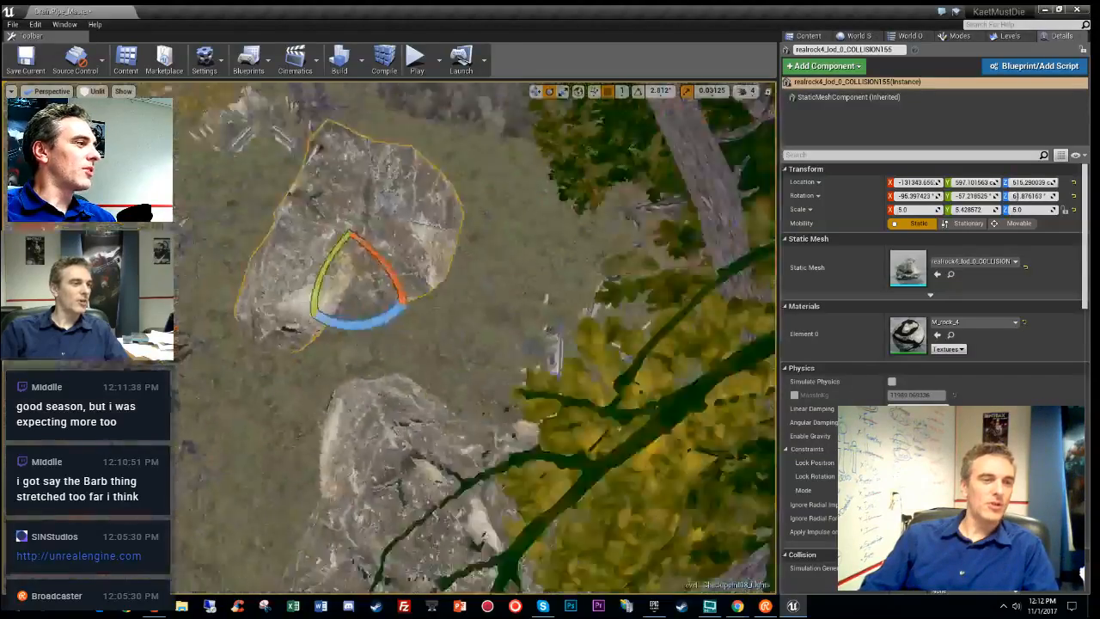
{"action": "mouse_move", "coordinate": [384, 398]}
{"action": "right_mouse_down"}
{"action": "mouse_move", "coordinate": [385, 344]}
{"action": "mouse_move", "coordinate": [371, 330]}
{"action": "mouse_move", "coordinate": [366, 378]}
{"action": "mouse_move", "coordinate": [385, 398]}
{"action": "right_mouse_up"}
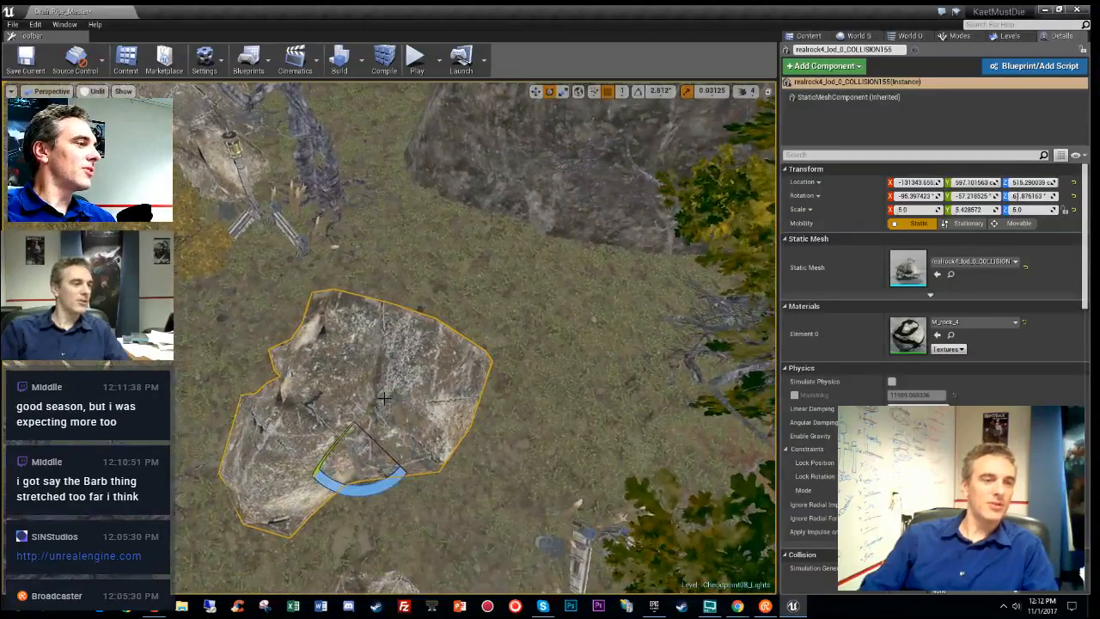
{"action": "key", "text": "w"}
{"action": "left_click_drag", "start_coordinate": [346, 430], "coordinate": [465, 261]}
{"action": "right_click_drag", "start_coordinate": [465, 261], "coordinate": [495, 293]}
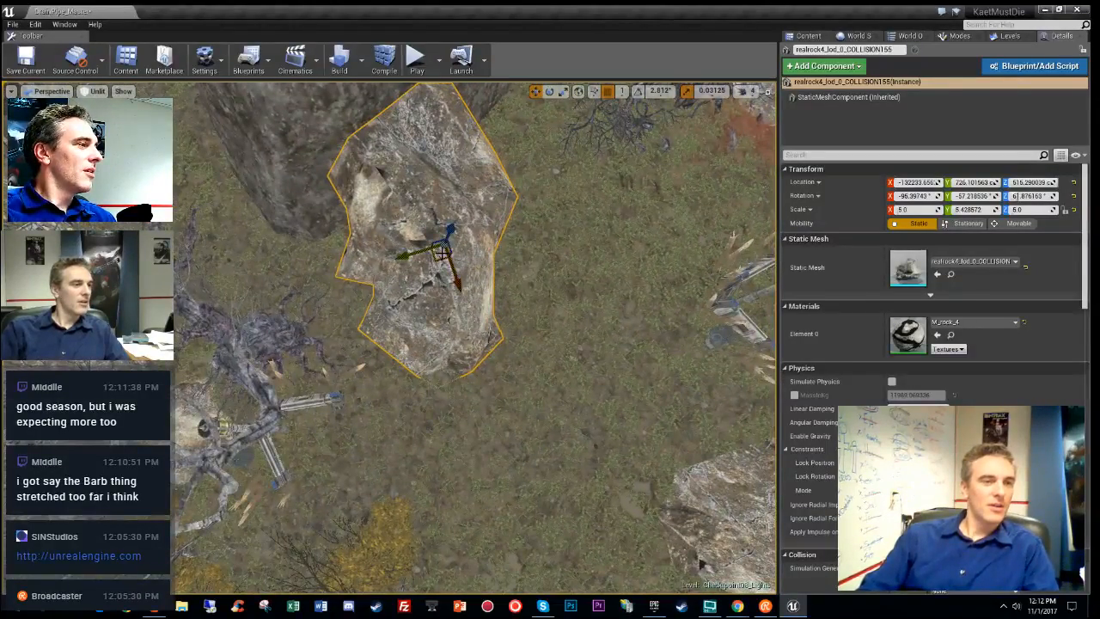
{"action": "key", "text": "e"}
{"action": "left_click_drag", "start_coordinate": [496, 225], "coordinate": [564, 243]}
{"action": "right_click_drag", "start_coordinate": [565, 242], "coordinate": [463, 415]}
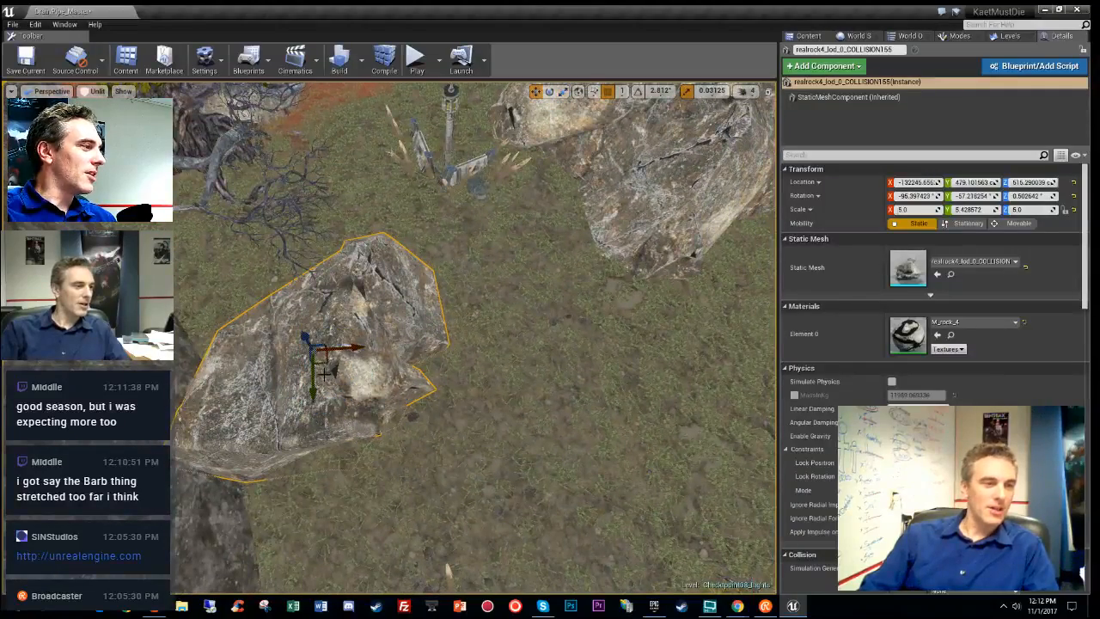
- Make another rock copy to the right, turned to about 58 degrees
{"action": "left_click_drag", "start_coordinate": [327, 363], "coordinate": [581, 437], "text": "alt"}
{"action": "right_click_drag", "start_coordinate": [581, 436], "coordinate": [617, 424]}
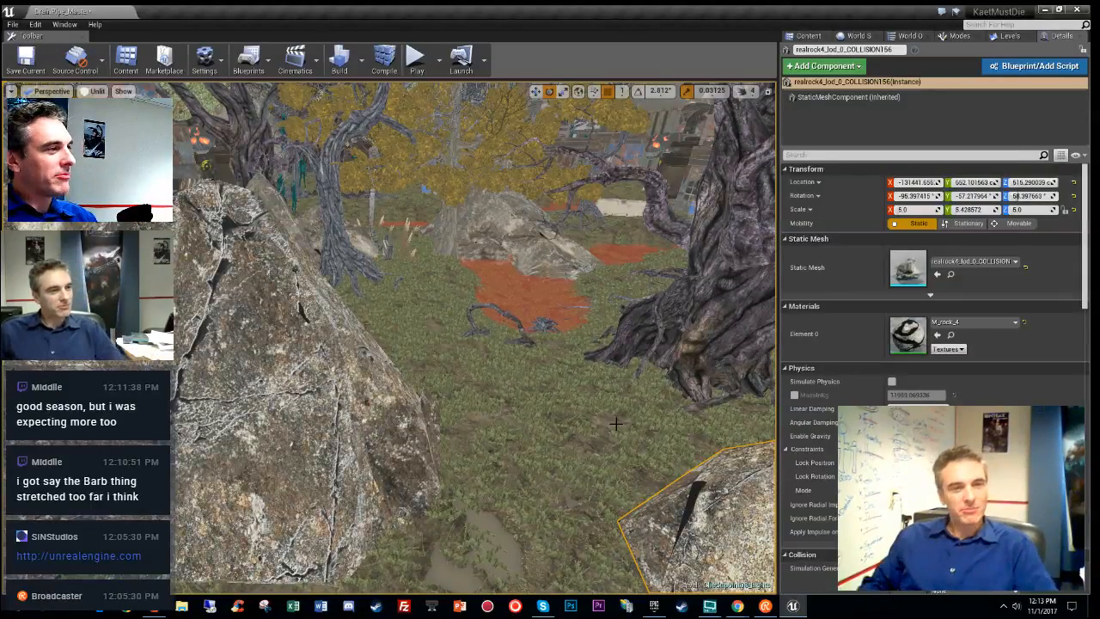
{"action": "key", "text": "w"}
{"action": "right_click_drag", "start_coordinate": [570, 407], "coordinate": [519, 461]}
{"action": "key", "text": "s"}
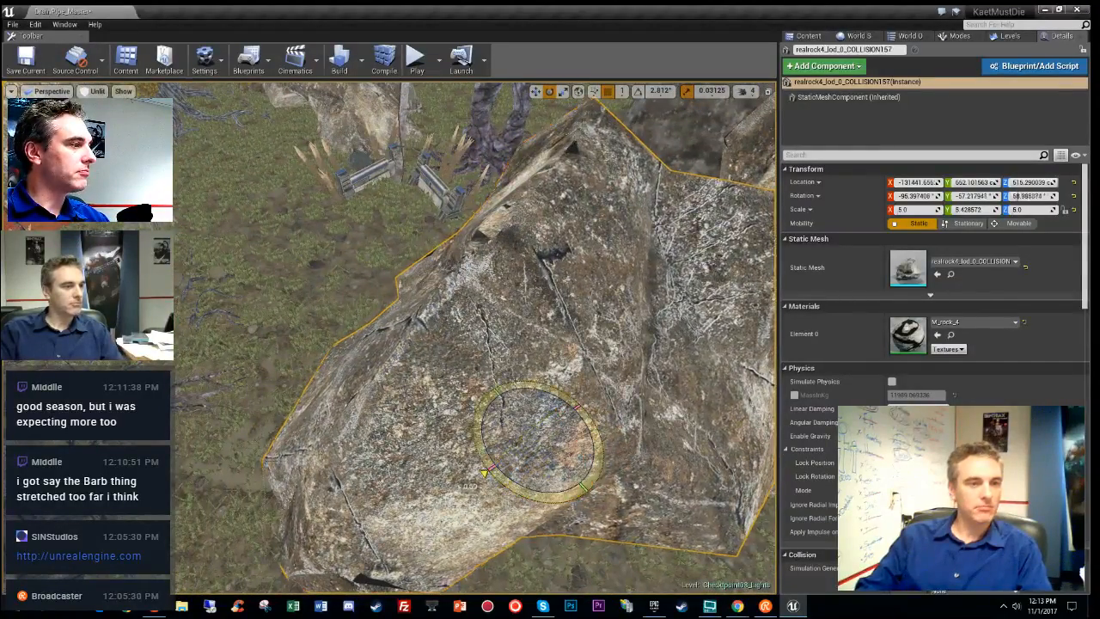
- Spin the rock to about 124 degrees, slide it left, and select the gnarled tree
{"action": "left_click_drag", "start_coordinate": [484, 472], "coordinate": [544, 494]}
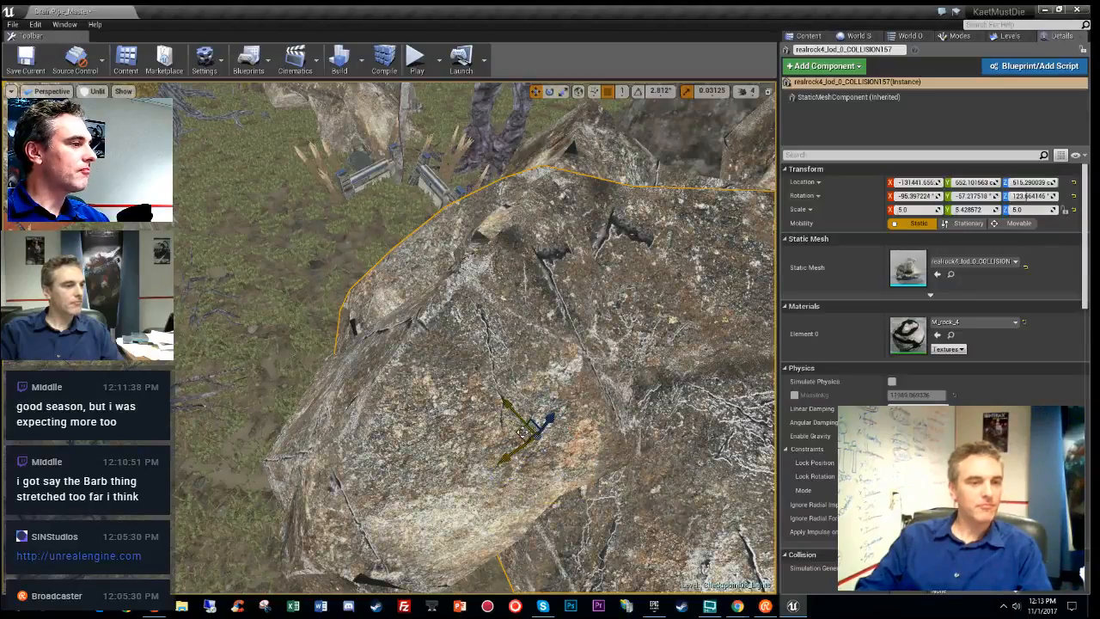
{"action": "left_click_drag", "start_coordinate": [365, 351], "coordinate": [290, 348]}
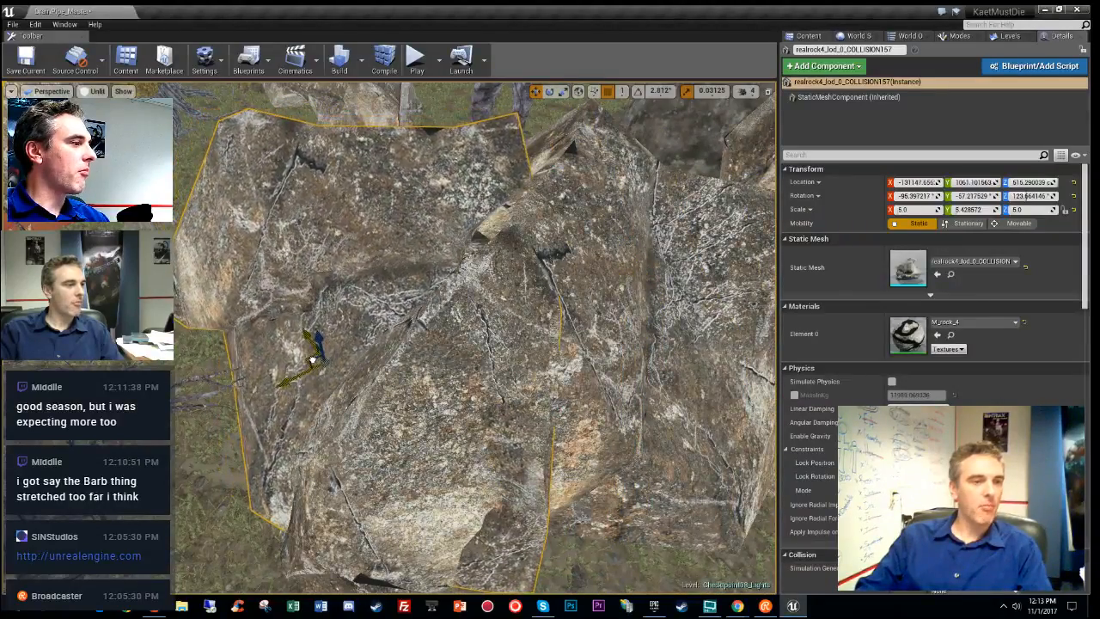
{"action": "right_click_drag", "start_coordinate": [314, 362], "coordinate": [297, 301]}
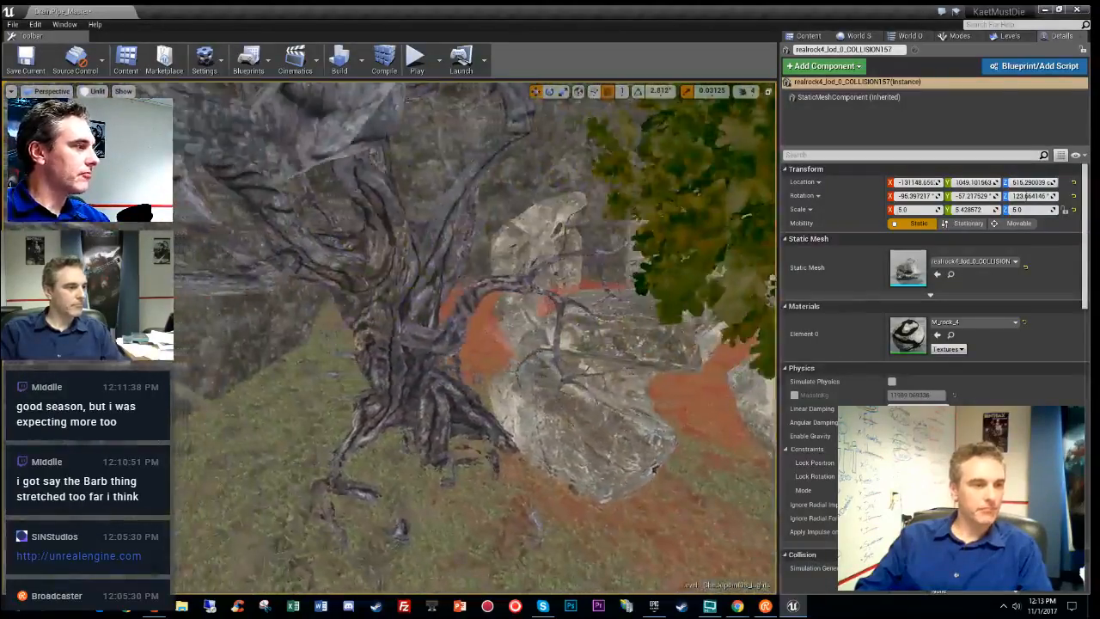
{"action": "left_click", "coordinate": [403, 386]}
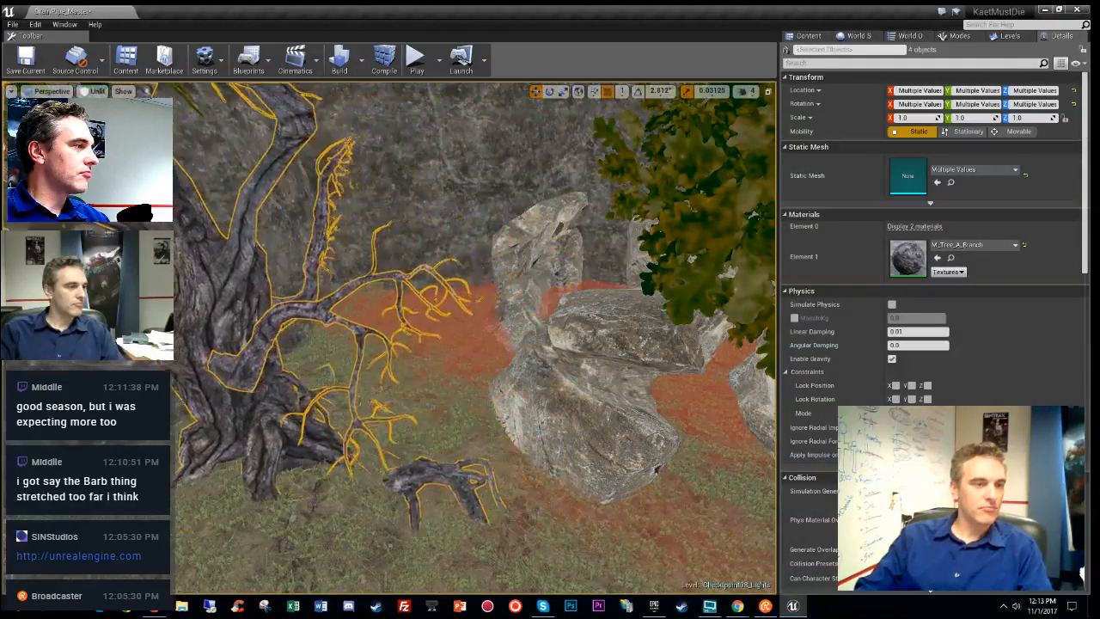
- Fly to the pit, select the spike barricade group, and show the Levels list
{"action": "right_click_drag", "start_coordinate": [592, 363], "coordinate": [507, 357]}
{"action": "mouse_move", "coordinate": [679, 391]}
{"action": "right_mouse_down"}
{"action": "mouse_move", "coordinate": [653, 395]}
{"action": "mouse_move", "coordinate": [671, 391]}
{"action": "right_mouse_up"}
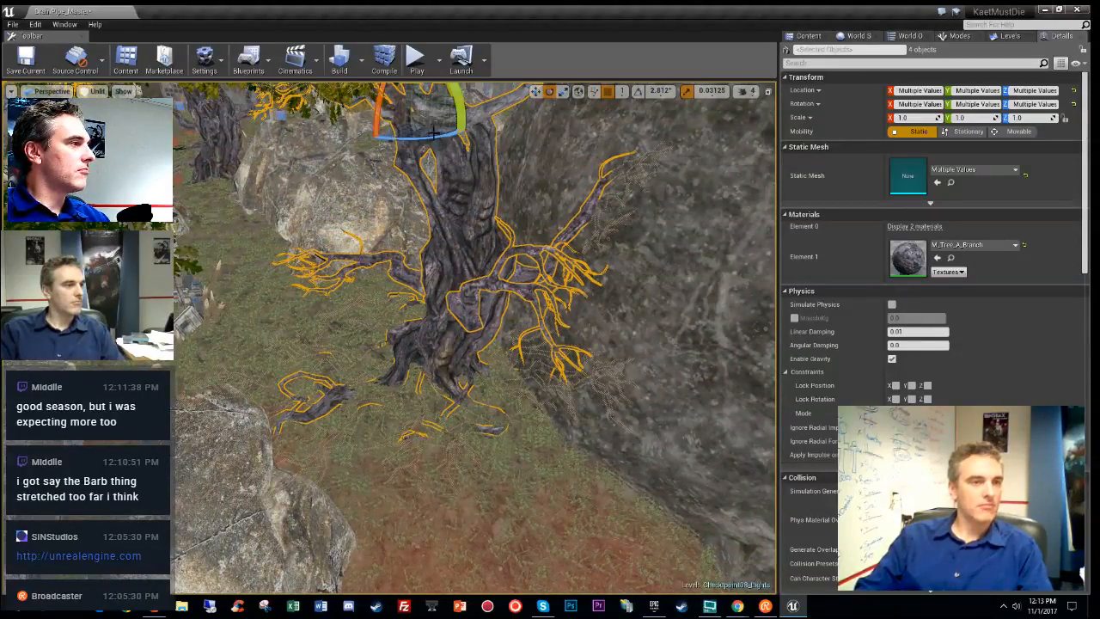
{"action": "right_click_drag", "start_coordinate": [430, 146], "coordinate": [357, 155]}
{"action": "mouse_move", "coordinate": [572, 455]}
{"action": "right_mouse_down"}
{"action": "mouse_move", "coordinate": [532, 455]}
{"action": "mouse_move", "coordinate": [571, 455]}
{"action": "right_mouse_up"}
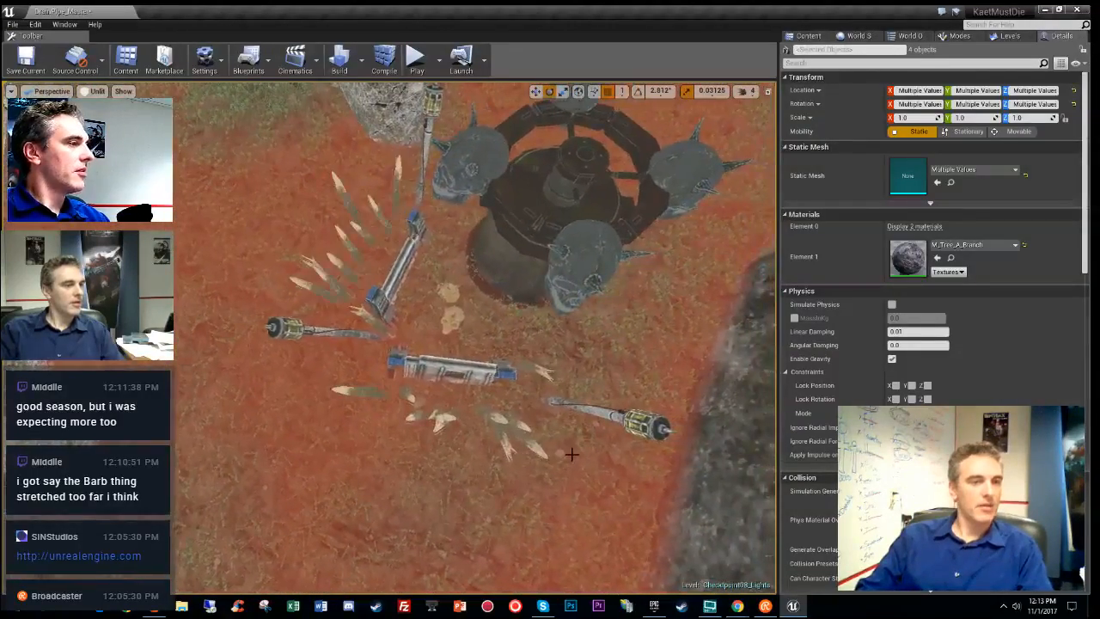
{"action": "left_click", "coordinate": [456, 370]}
{"action": "right_click_drag", "start_coordinate": [456, 370], "coordinate": [318, 416]}
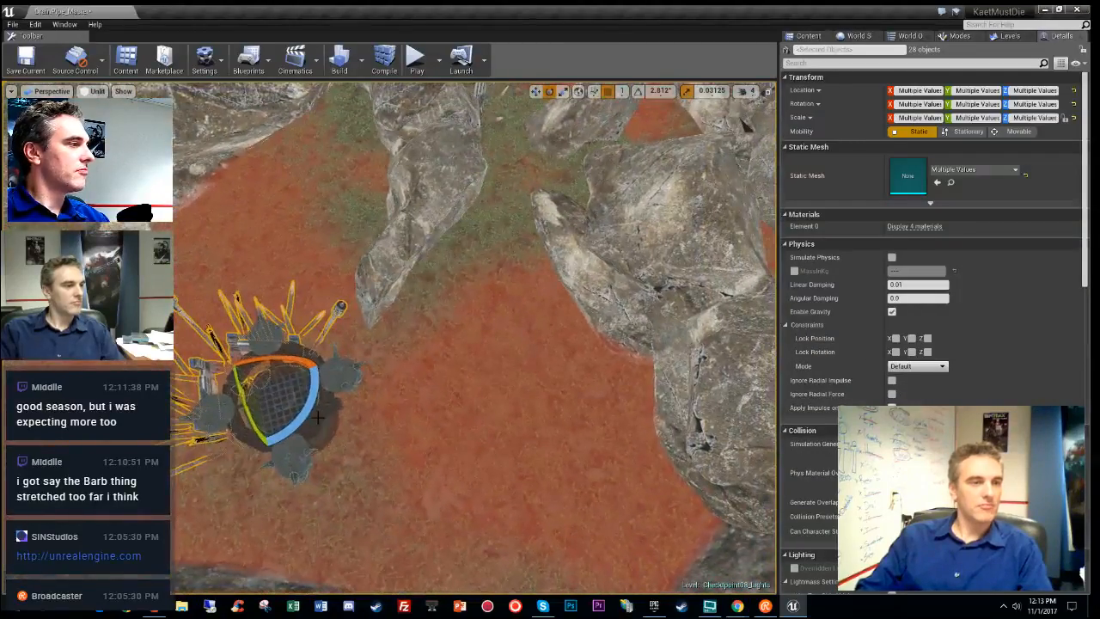
{"action": "left_click", "coordinate": [1005, 35]}
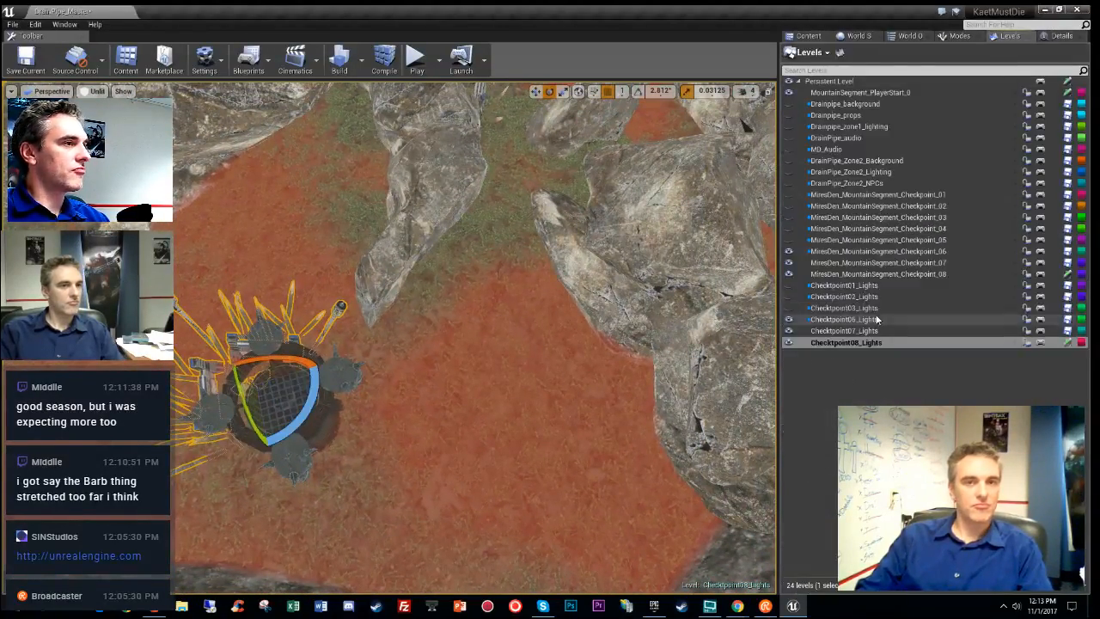
- Make MiresDen_MountainSegment_Checkpoint_08 current and move the selected spike pieces into it
{"action": "double_click", "coordinate": [853, 273]}
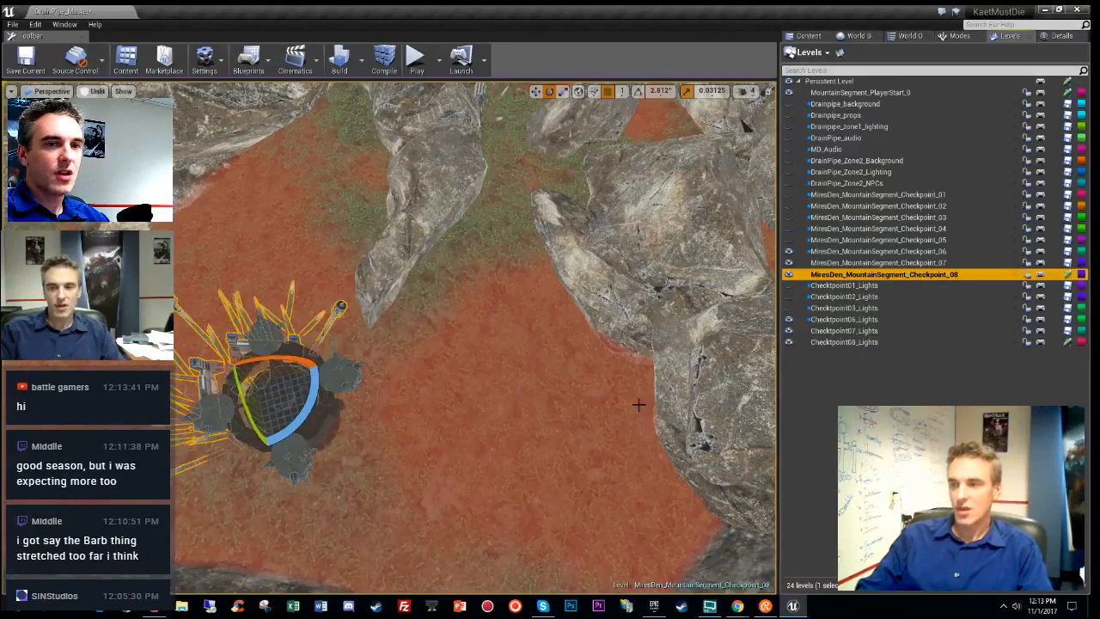
{"action": "right_click_drag", "start_coordinate": [240, 426], "coordinate": [342, 392]}
{"action": "key", "text": "w"}
{"action": "right_click", "coordinate": [342, 391]}
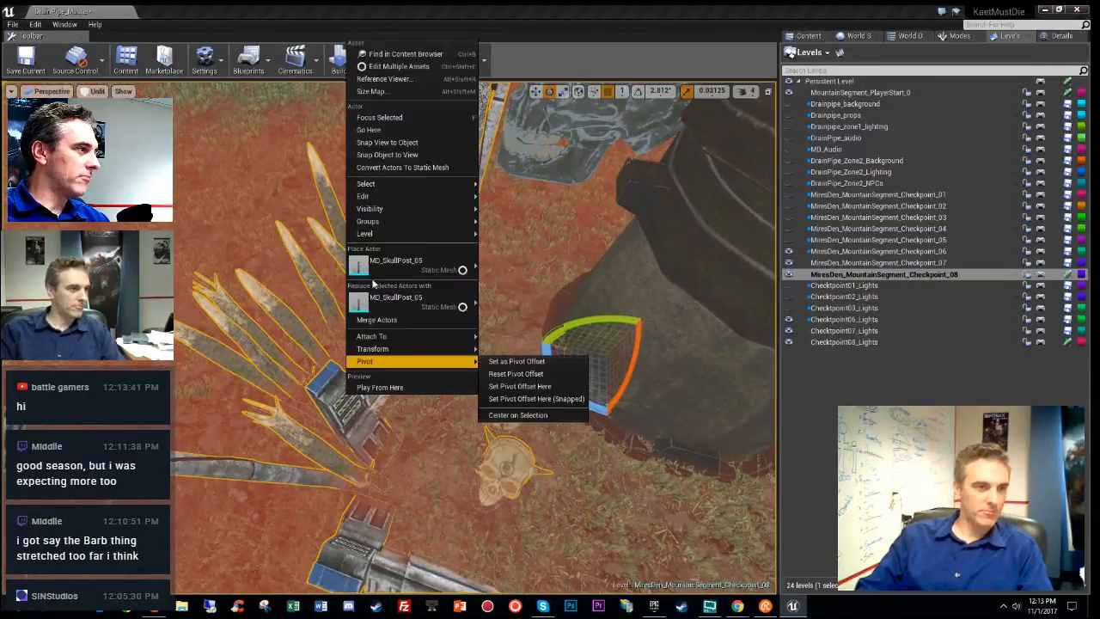
{"action": "mouse_move", "coordinate": [391, 239]}
{"action": "left_click", "coordinate": [550, 255]}
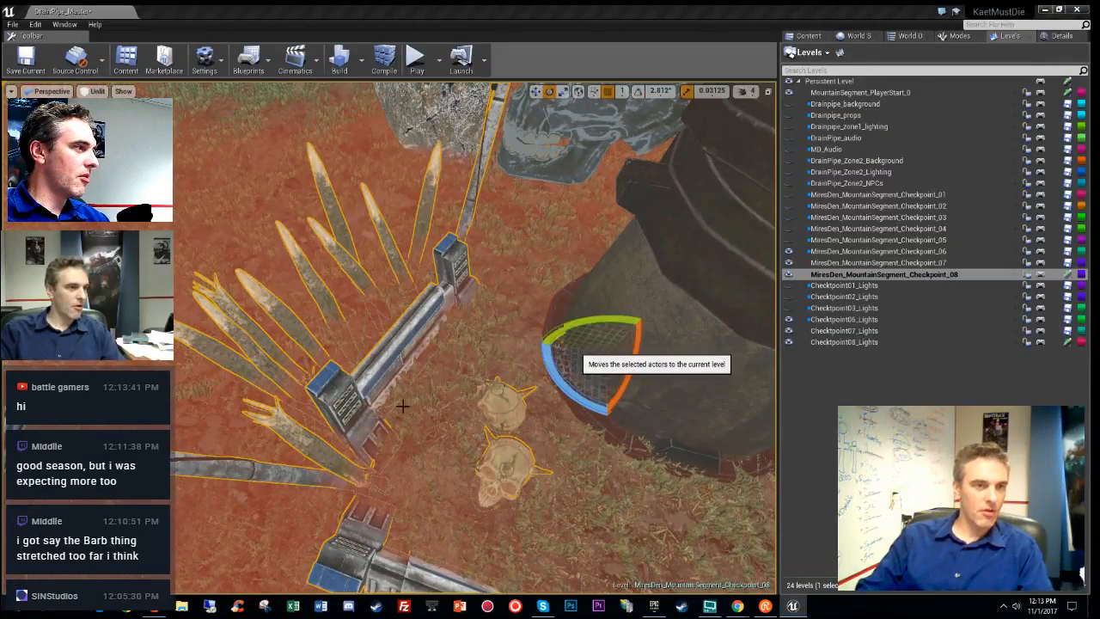
- Rotate a copy of the spike group around the pit
{"action": "right_click_drag", "start_coordinate": [473, 451], "coordinate": [477, 387]}
{"action": "key", "text": "s"}
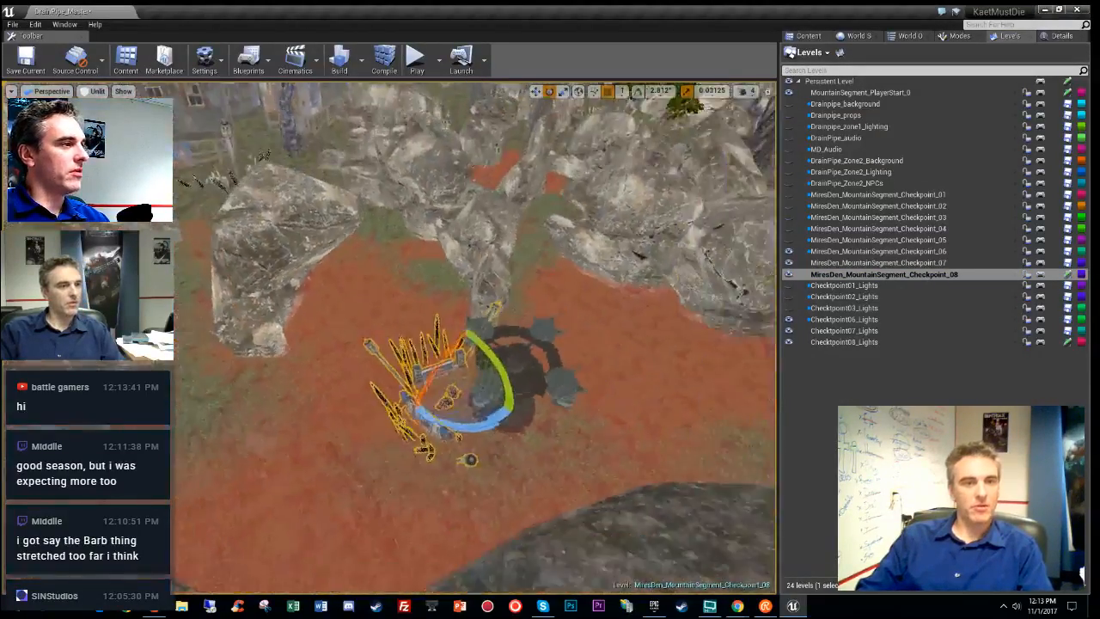
{"action": "left_click_drag", "start_coordinate": [396, 351], "coordinate": [464, 328], "text": "alt"}
- Raise the copied spikes and lanterns beside the turret and shift them up-right
{"action": "key", "text": "space"}
{"action": "key", "text": "space"}
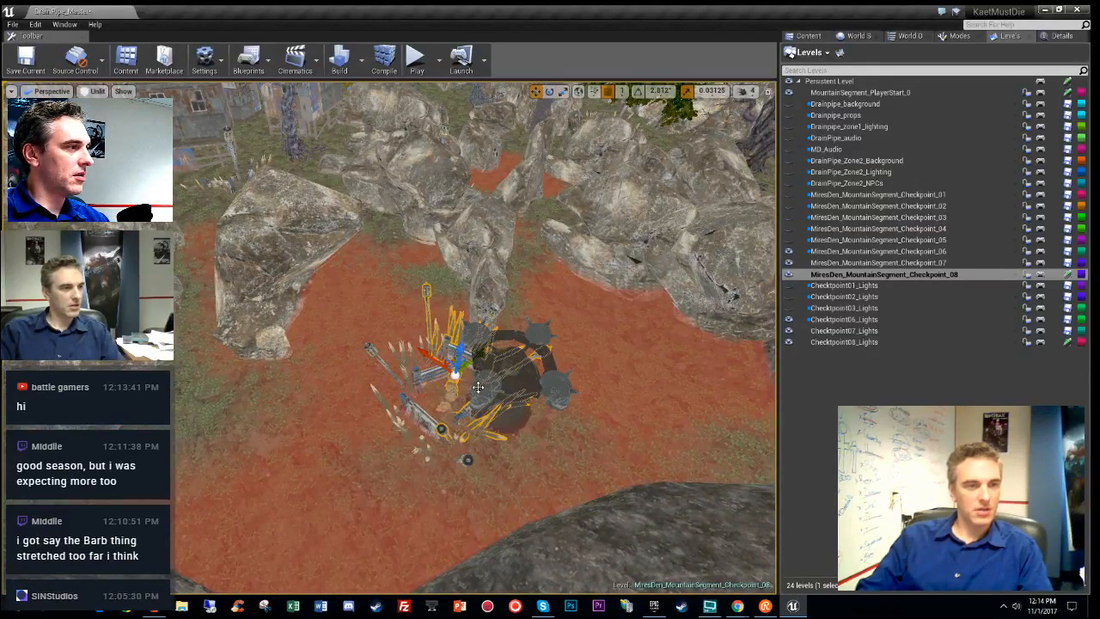
{"action": "key", "text": "w"}
{"action": "mouse_move", "coordinate": [416, 440]}
{"action": "right_mouse_down"}
{"action": "mouse_move", "coordinate": [507, 453]}
{"action": "mouse_move", "coordinate": [413, 446]}
{"action": "right_mouse_up"}
{"action": "key", "text": "a"}
{"action": "left_click_drag", "start_coordinate": [409, 486], "coordinate": [458, 299]}
{"action": "right_click_drag", "start_coordinate": [452, 314], "coordinate": [528, 399]}
{"action": "key", "text": "w"}
{"action": "key", "text": "a"}
{"action": "key", "text": "s"}
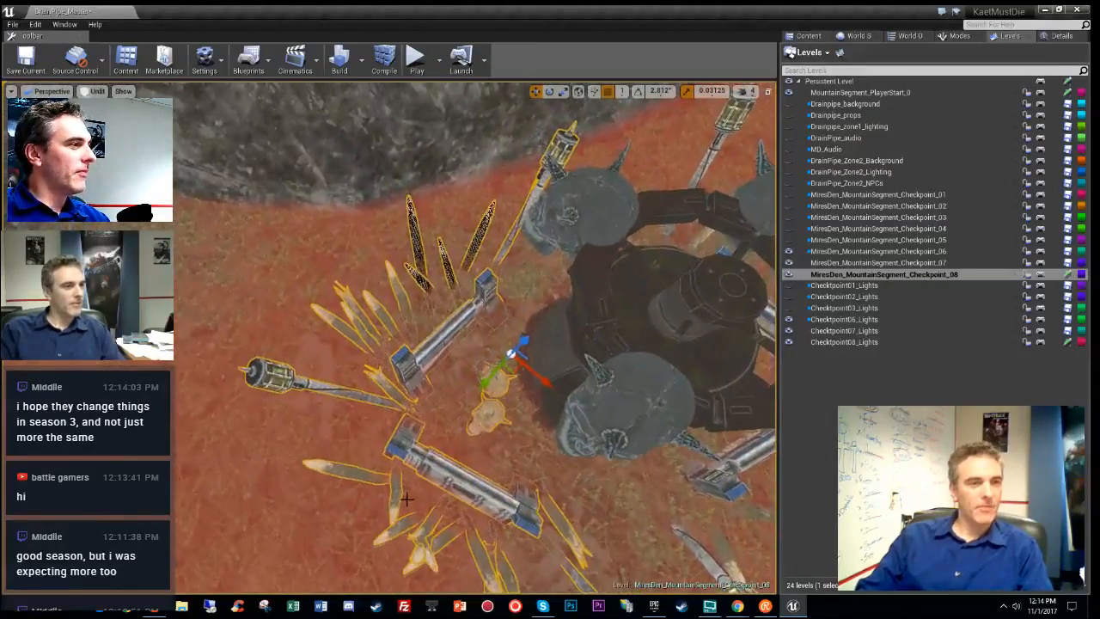
{"action": "left_click_drag", "start_coordinate": [406, 365], "coordinate": [441, 341]}
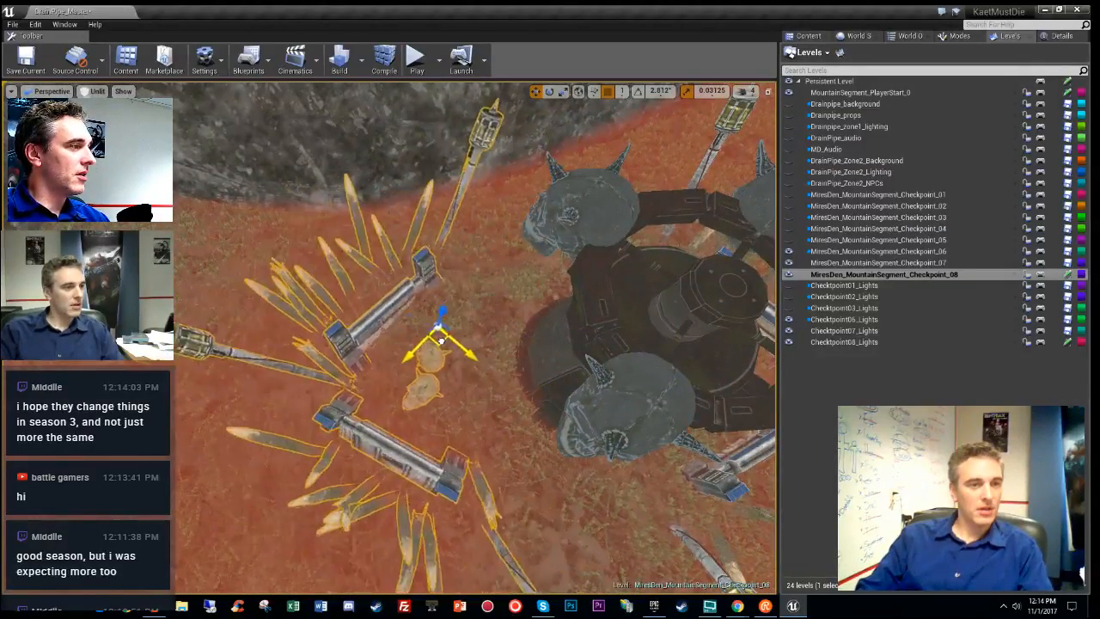
- Shift the spike group to the left and undo a trial rotation
{"action": "key", "text": "w"}
{"action": "right_click_drag", "start_coordinate": [441, 341], "coordinate": [537, 314]}
{"action": "key", "text": "s"}
{"action": "key", "text": "s"}
{"action": "key", "text": "w"}
{"action": "key", "text": "s"}
{"action": "key", "text": "a"}
{"action": "key", "text": "d"}
{"action": "key", "text": "s"}
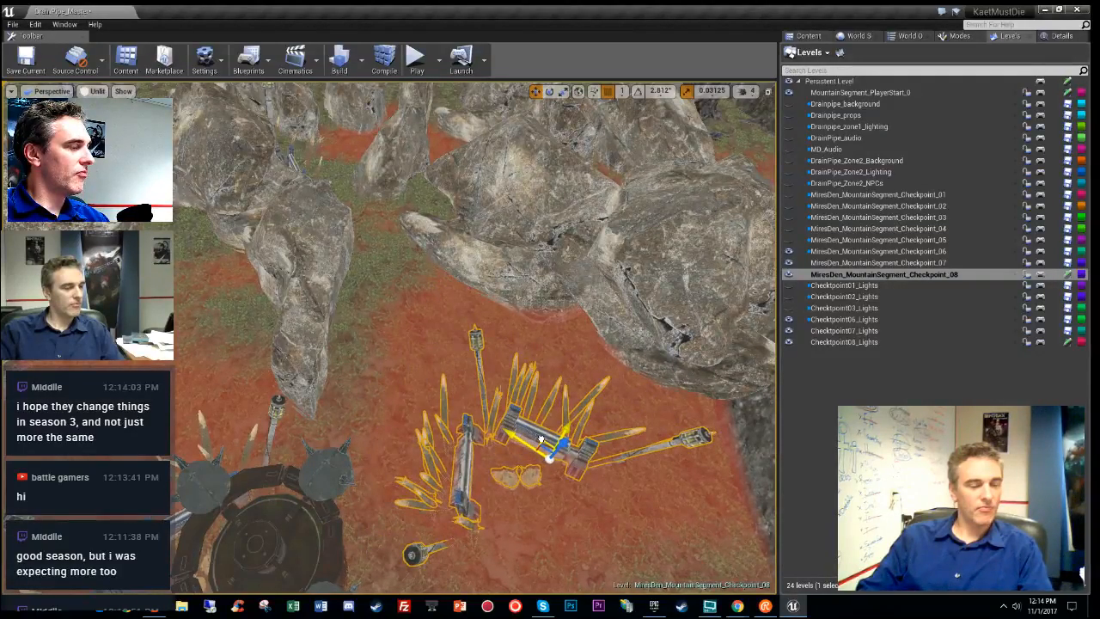
{"action": "left_click_drag", "start_coordinate": [540, 439], "coordinate": [455, 478]}
{"action": "key", "text": "e"}
{"action": "key", "text": "ctrl+z"}
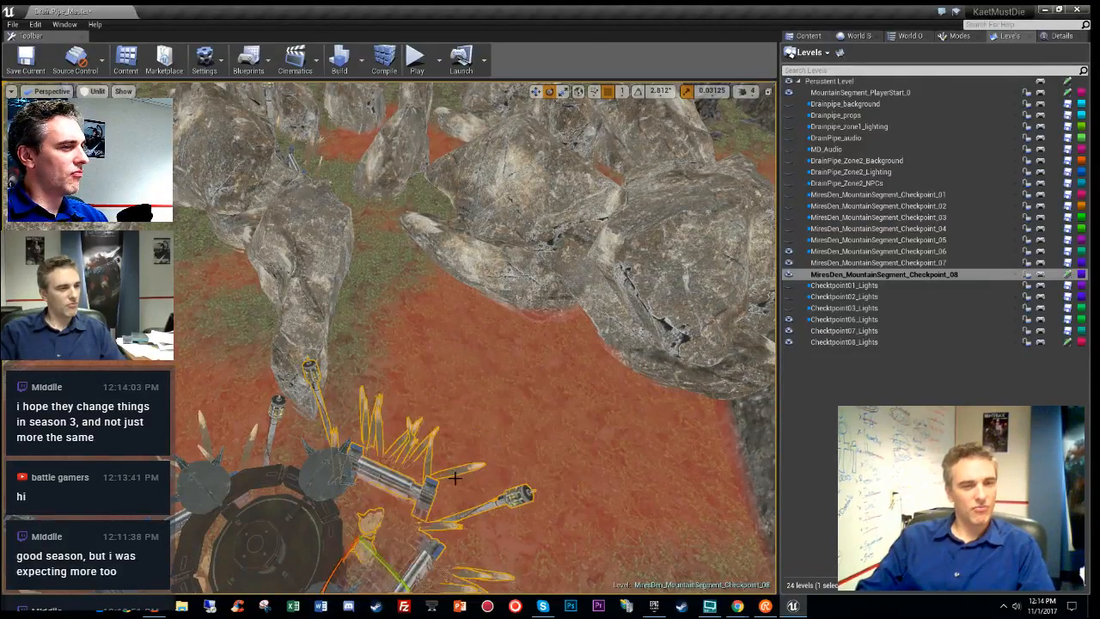
- Nudge the spike group into its spot and preview the checkpoint in Lit mode
{"action": "right_click_drag", "start_coordinate": [524, 403], "coordinate": [569, 361]}
{"action": "key", "text": "space"}
{"action": "key", "text": "space"}
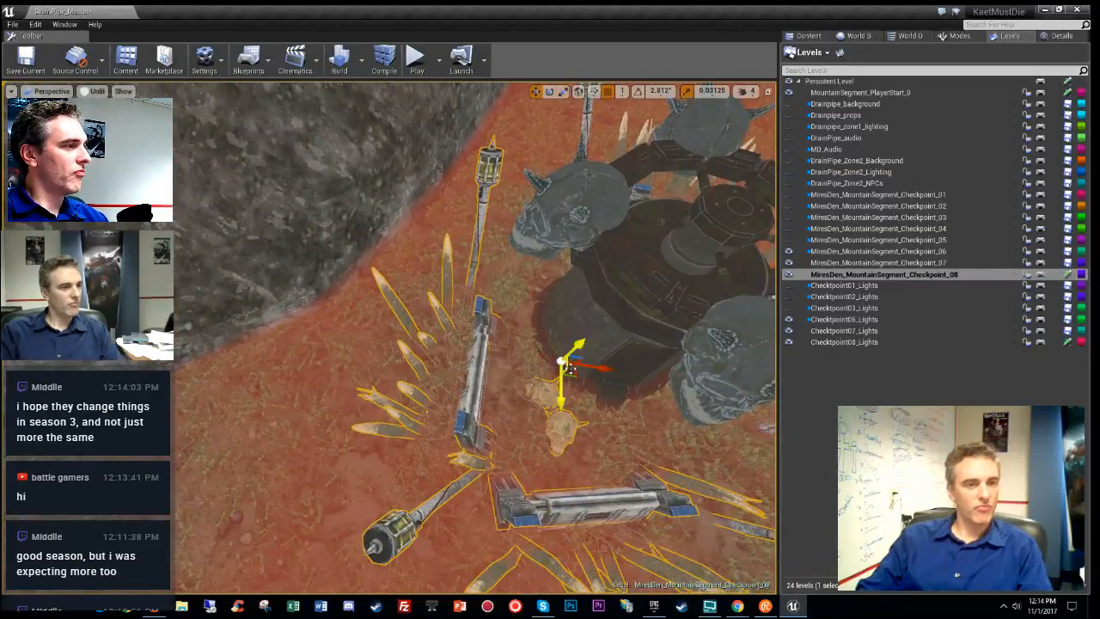
{"action": "left_click_drag", "start_coordinate": [571, 375], "coordinate": [516, 397]}
{"action": "right_click_drag", "start_coordinate": [504, 406], "coordinate": [455, 373]}
{"action": "key", "text": "s"}
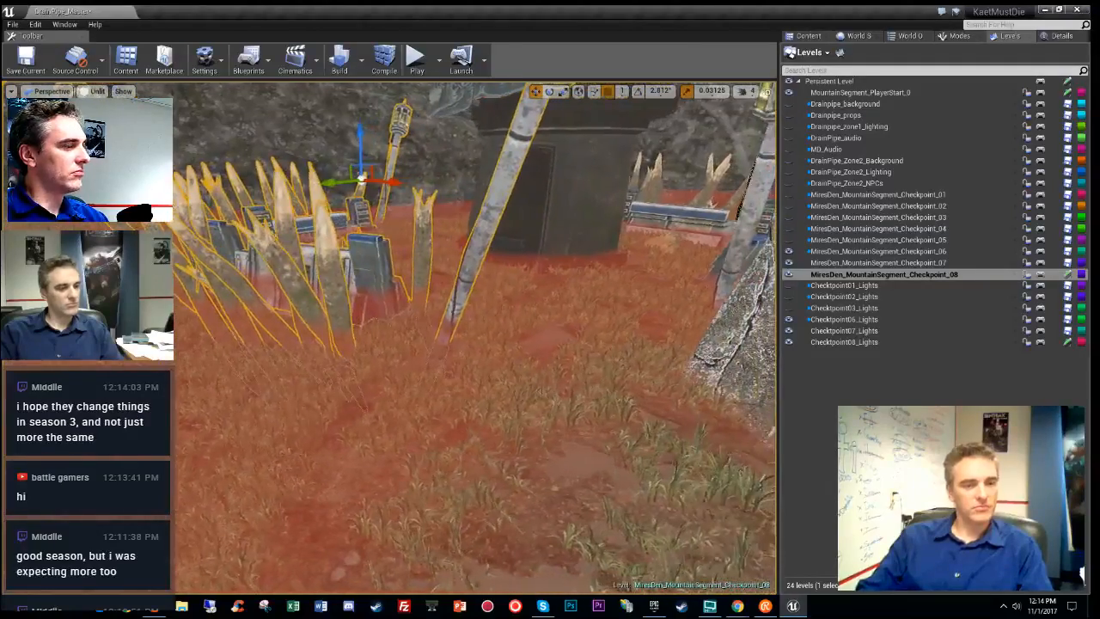
{"action": "key", "text": "alt+4"}
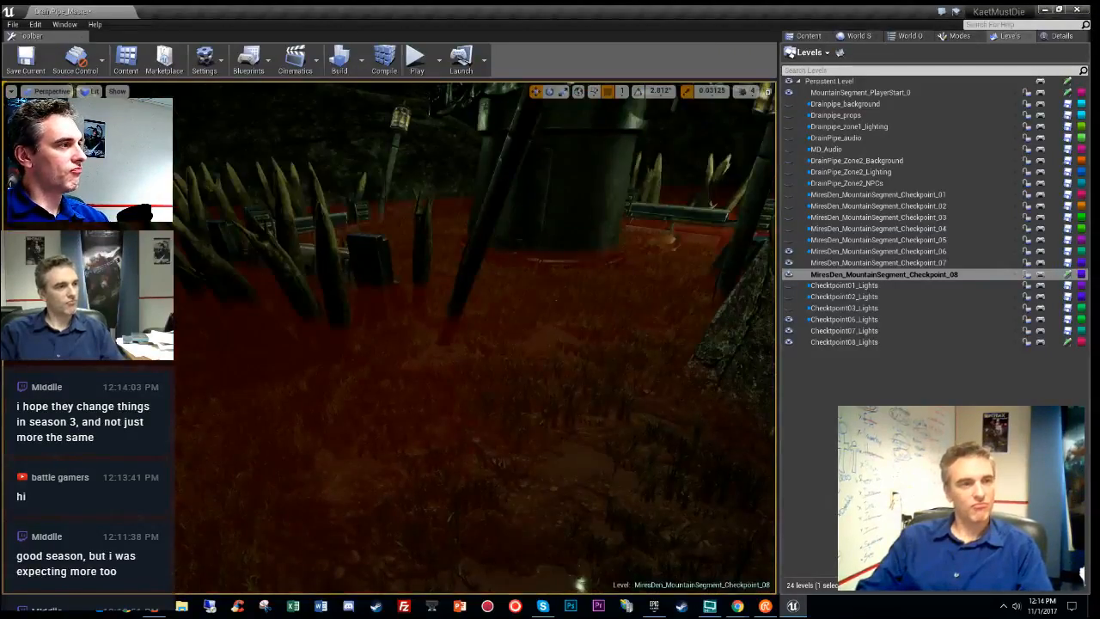
- Check stationary light overlap, return to Unlit, and move the barricade group left
{"action": "right_click_drag", "start_coordinate": [455, 373], "coordinate": [591, 413]}
{"action": "key", "text": "alt+7"}
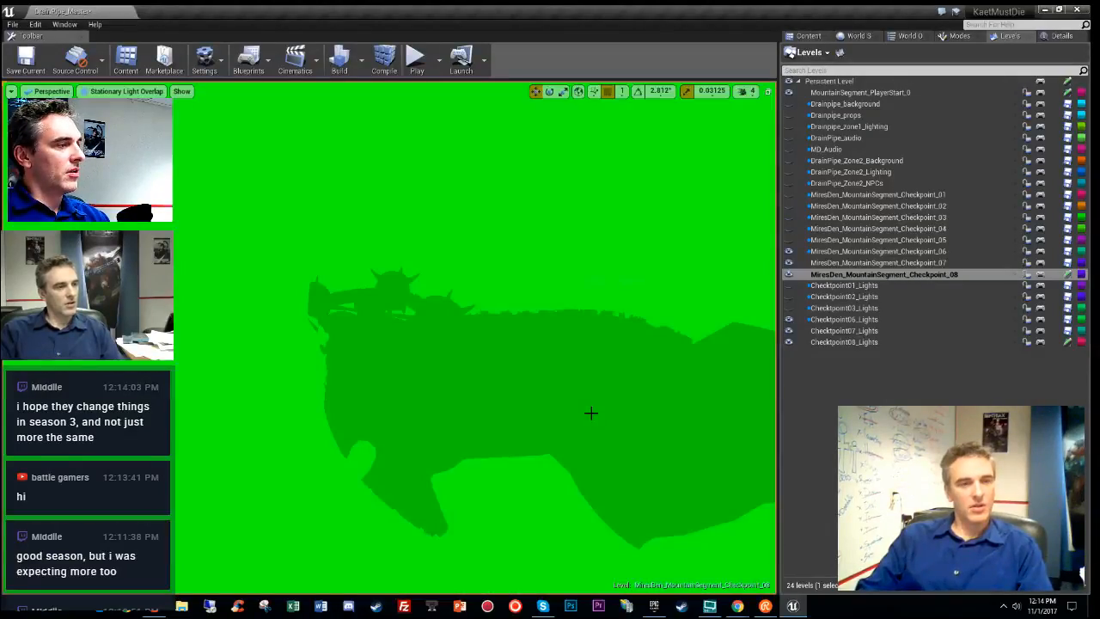
{"action": "key", "text": "alt+3"}
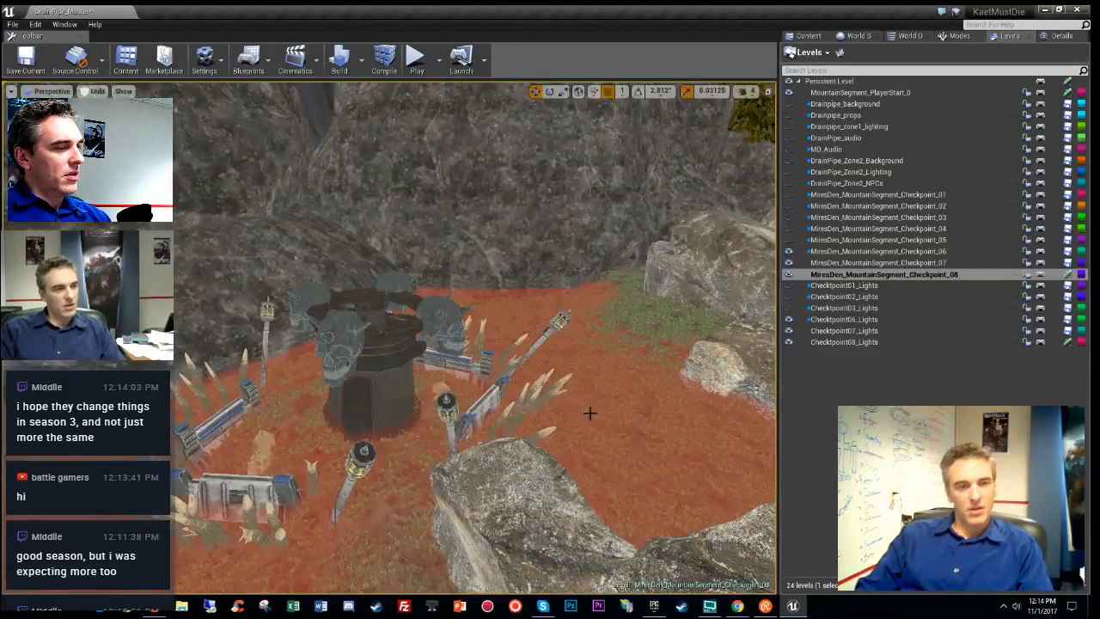
{"action": "right_click_drag", "start_coordinate": [590, 413], "coordinate": [623, 434]}
{"action": "mouse_move", "coordinate": [420, 377]}
{"action": "right_mouse_down"}
{"action": "mouse_move", "coordinate": [365, 375]}
{"action": "mouse_move", "coordinate": [421, 376]}
{"action": "right_mouse_up"}
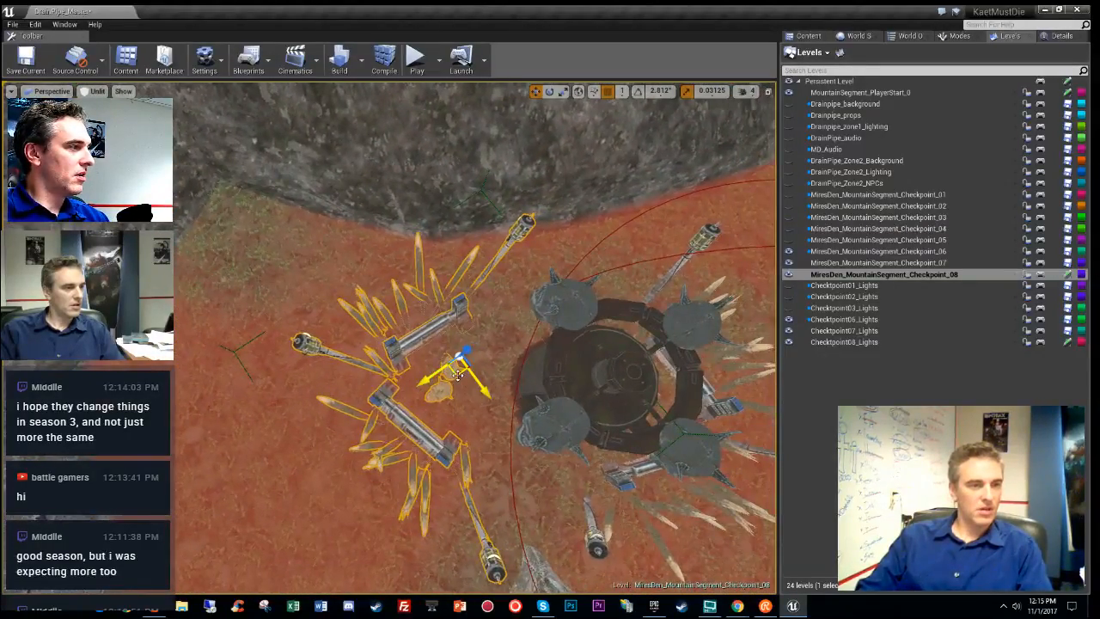
{"action": "left_click_drag", "start_coordinate": [457, 374], "coordinate": [409, 382]}
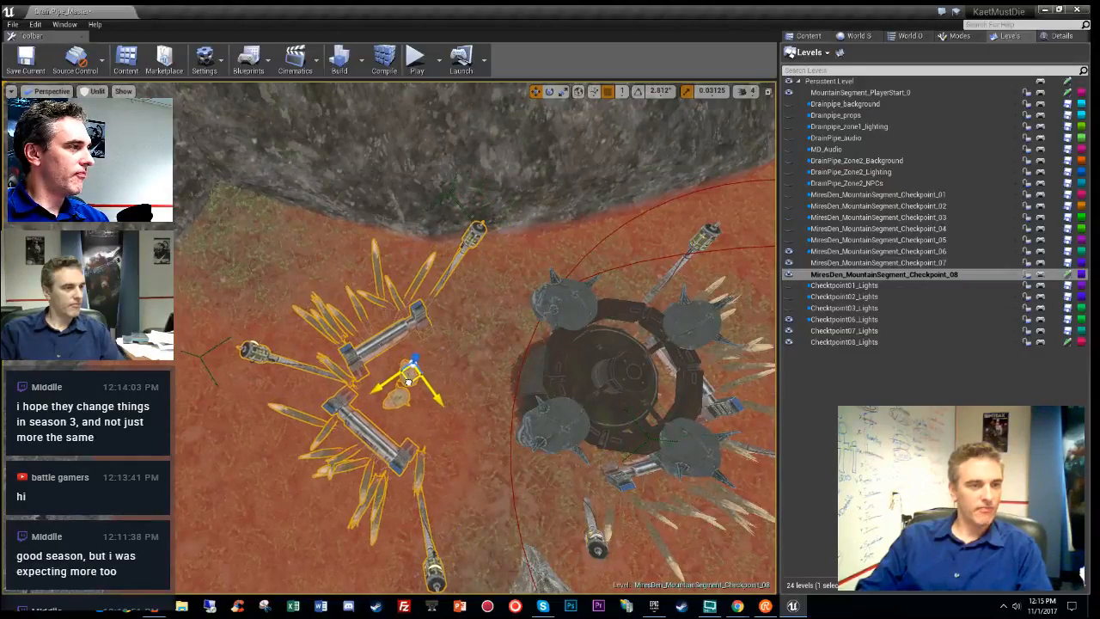
- Slide and rotate the barricade slightly, select its point light, and make Checkpoint08_Lights current
{"action": "right_click_drag", "start_coordinate": [458, 390], "coordinate": [382, 470]}
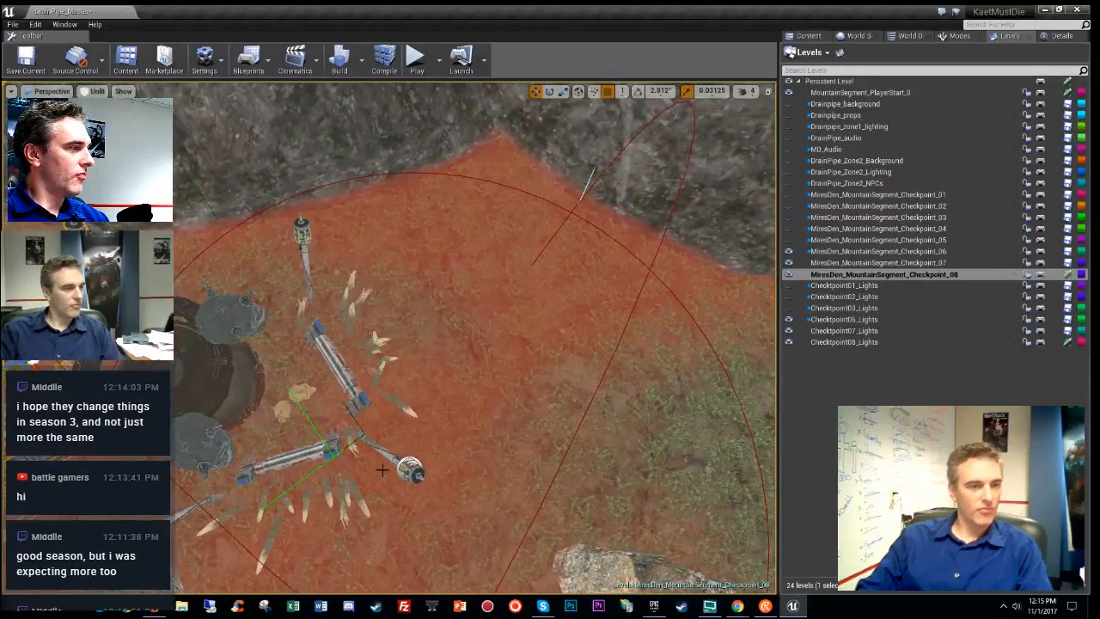
{"action": "left_click", "coordinate": [412, 462]}
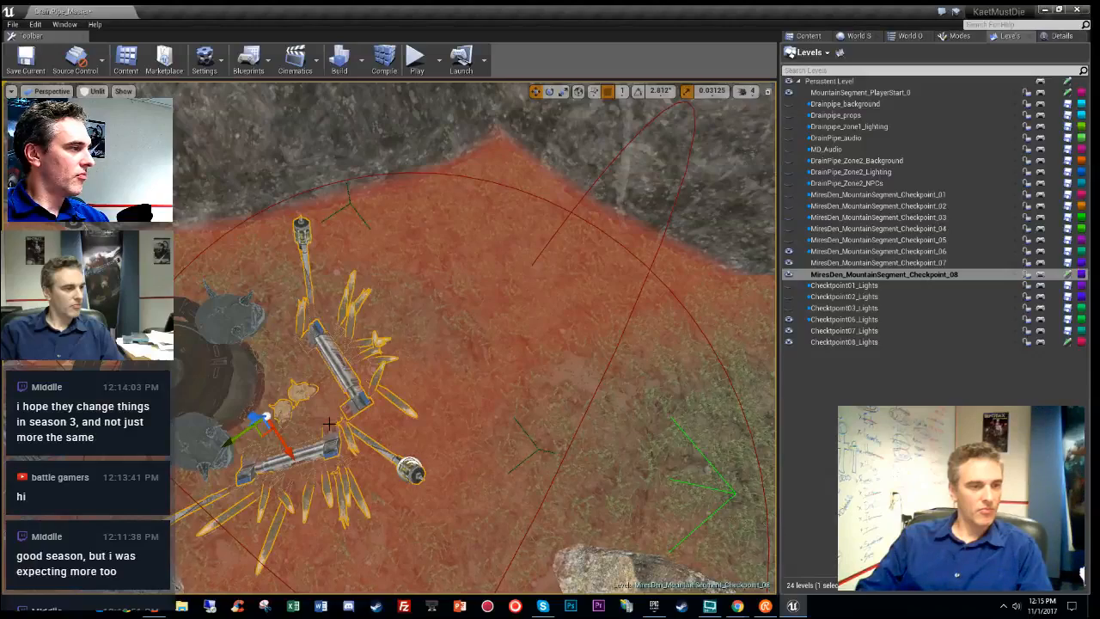
{"action": "left_click_drag", "start_coordinate": [263, 427], "coordinate": [355, 428]}
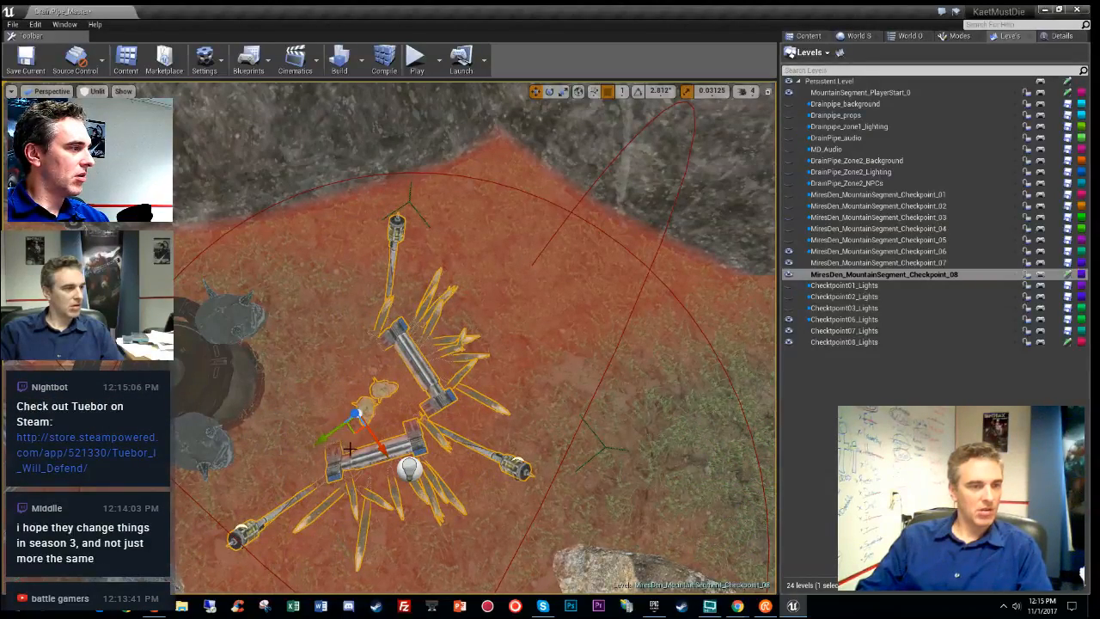
{"action": "key", "text": "e"}
{"action": "left_click_drag", "start_coordinate": [404, 453], "coordinate": [516, 465]}
{"action": "left_click", "coordinate": [409, 470]}
{"action": "key", "text": "w"}
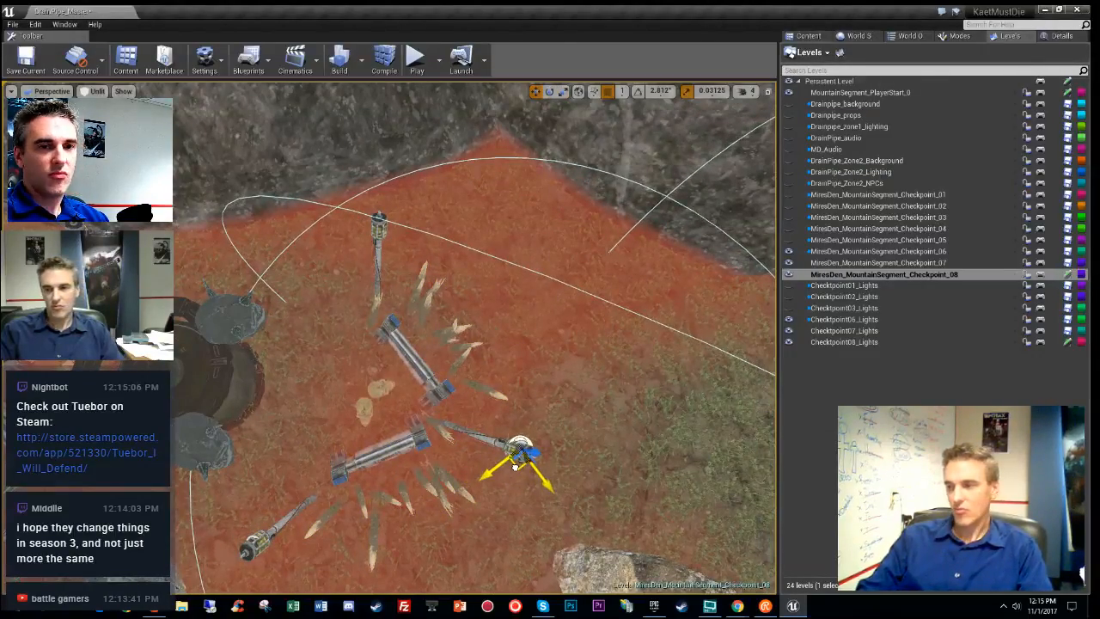
{"action": "double_click", "coordinate": [847, 342]}
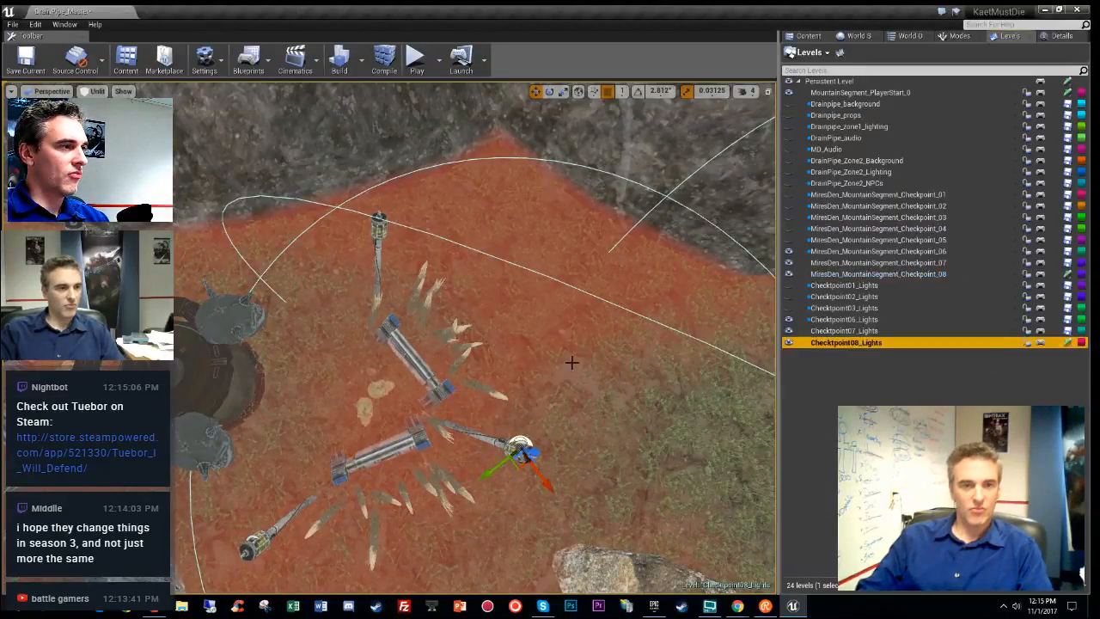
- Duplicate the point light to the left and compare lit and unlit previews
{"action": "key", "text": "s"}
{"action": "right_click_drag", "start_coordinate": [572, 363], "coordinate": [550, 369]}
{"action": "left_click_drag", "start_coordinate": [554, 393], "coordinate": [191, 287], "text": "alt"}
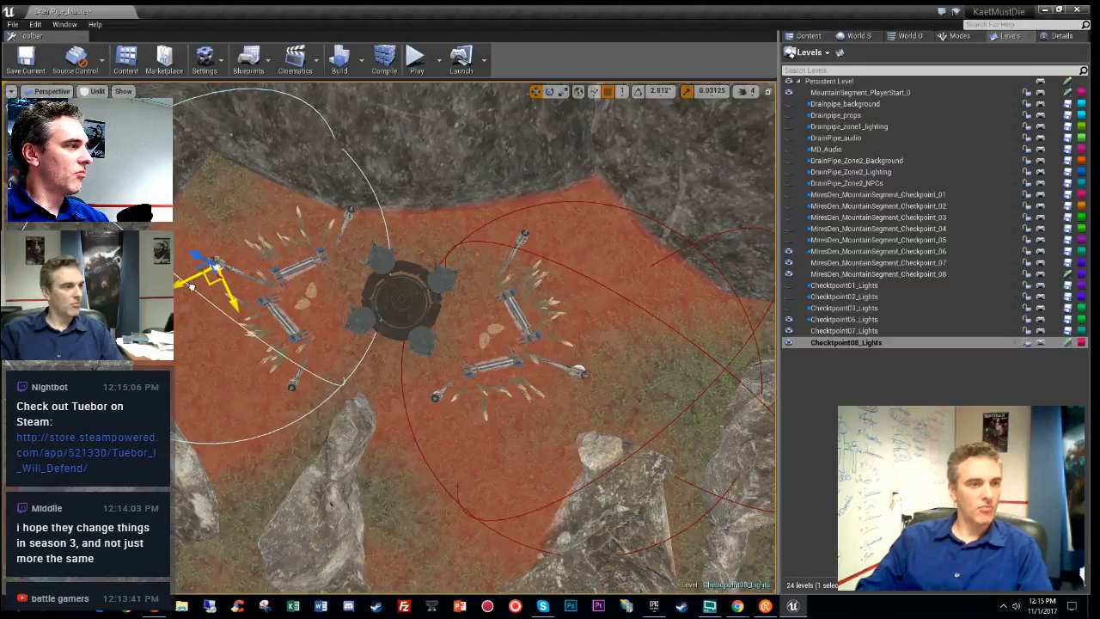
{"action": "key", "text": "w"}
{"action": "right_click_drag", "start_coordinate": [192, 287], "coordinate": [342, 348]}
{"action": "key", "text": "alt+4"}
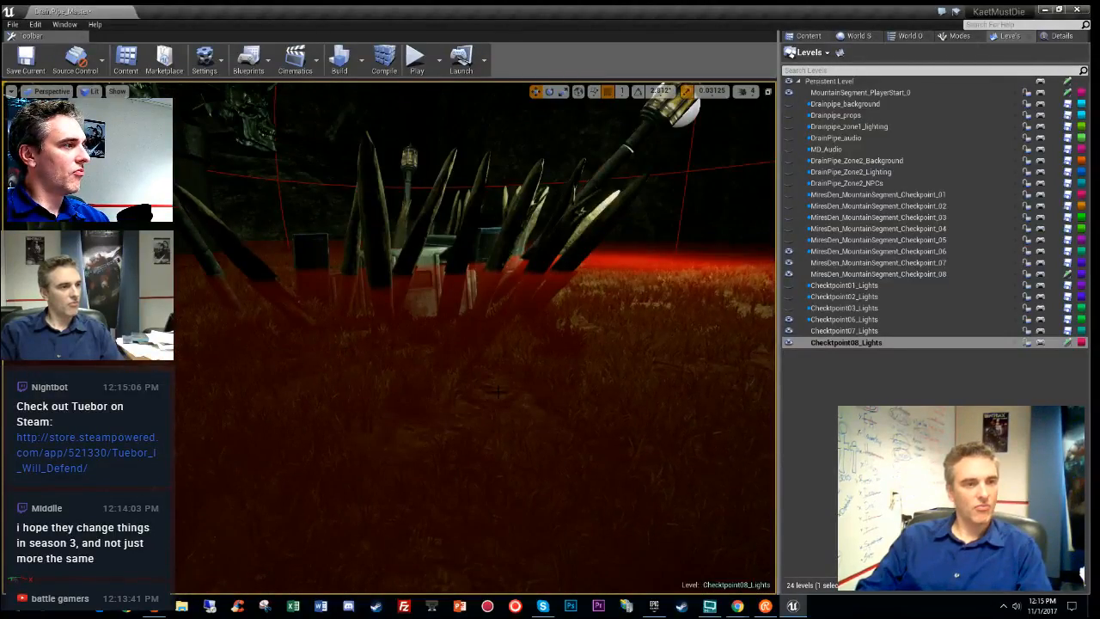
{"action": "key", "text": "alt+3"}
- Rotate the spike barricade about 6.91 degrees and a bit more, deselect, and switch to Lit
{"action": "right_click_drag", "start_coordinate": [530, 395], "coordinate": [481, 411]}
{"action": "left_click", "coordinate": [390, 356]}
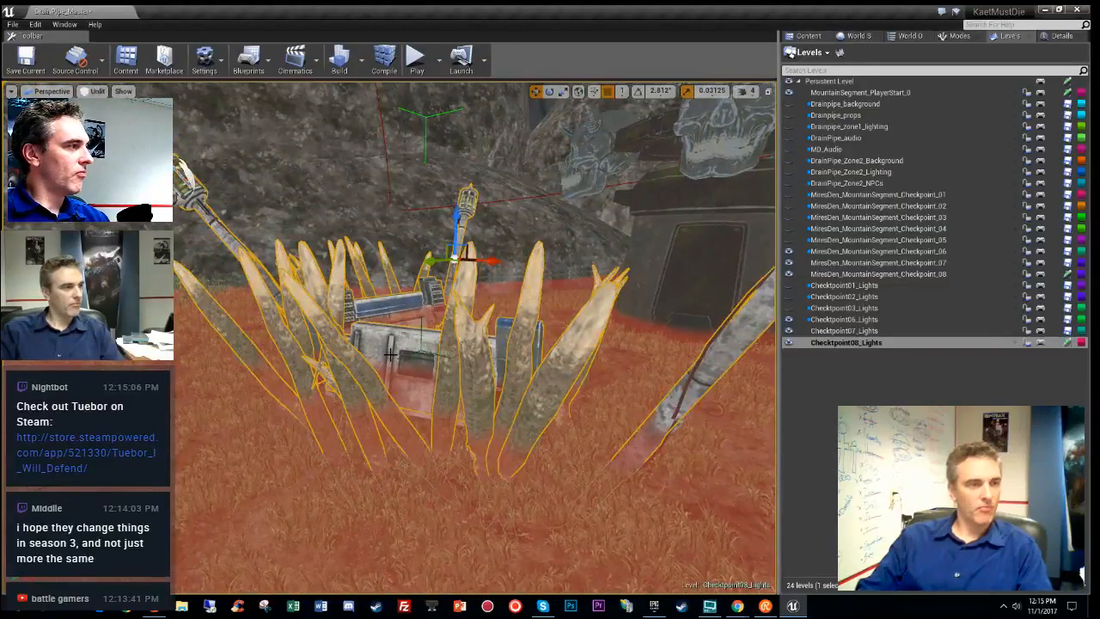
{"action": "key", "text": "e"}
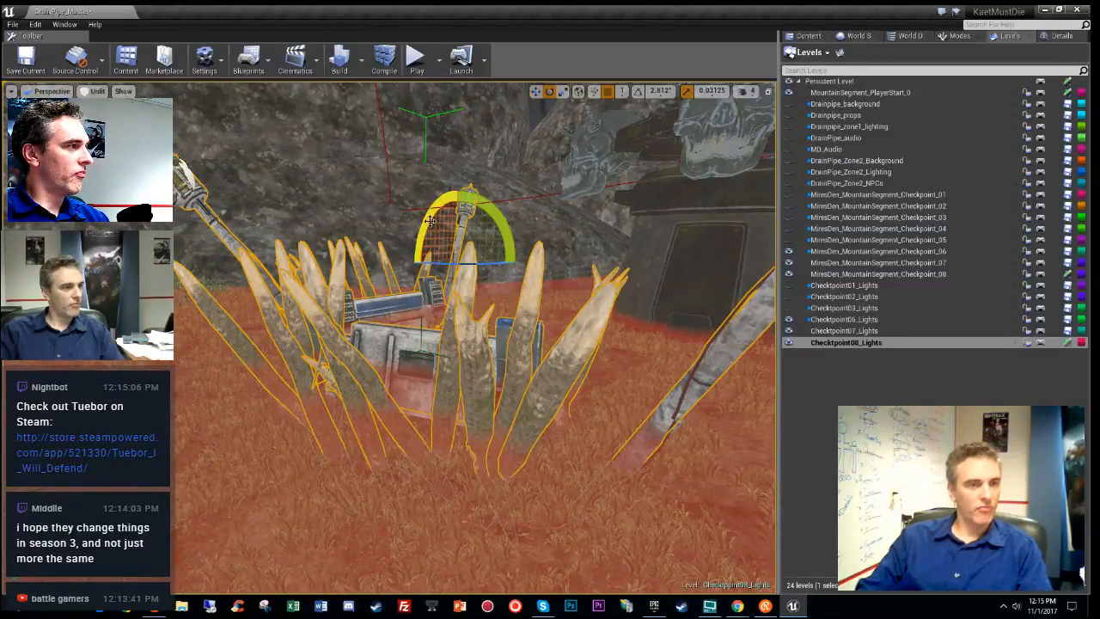
{"action": "left_click_drag", "start_coordinate": [430, 221], "coordinate": [452, 185]}
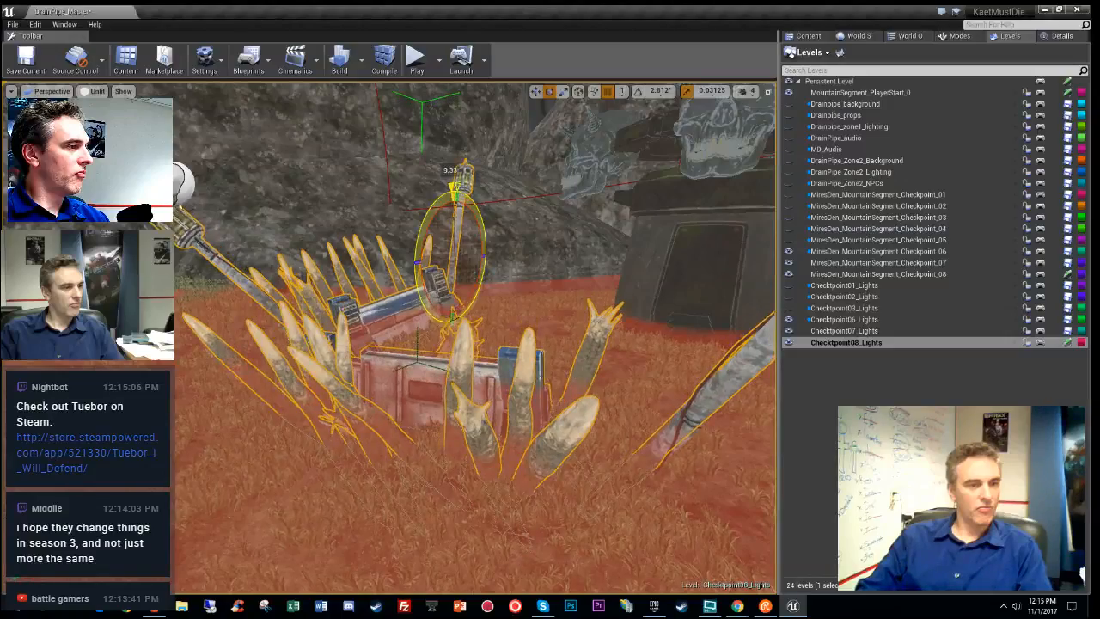
{"action": "left_click_drag", "start_coordinate": [506, 237], "coordinate": [516, 249]}
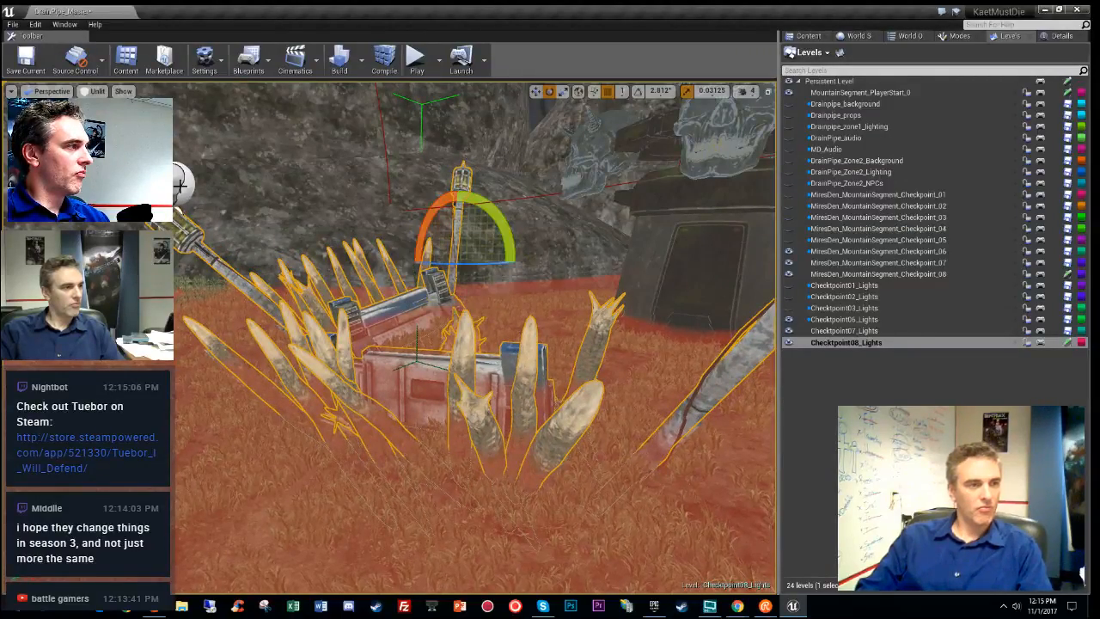
{"action": "key", "text": "Escape"}
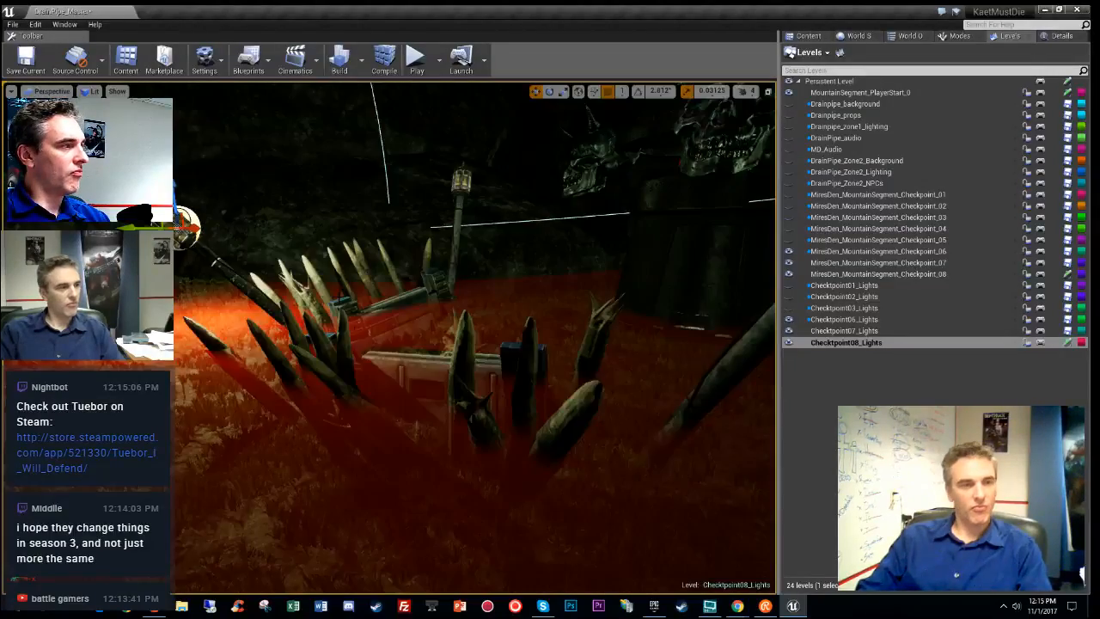
{"action": "key", "text": "alt+4"}
{"action": "right_click_drag", "start_coordinate": [475, 337], "coordinate": [605, 374]}
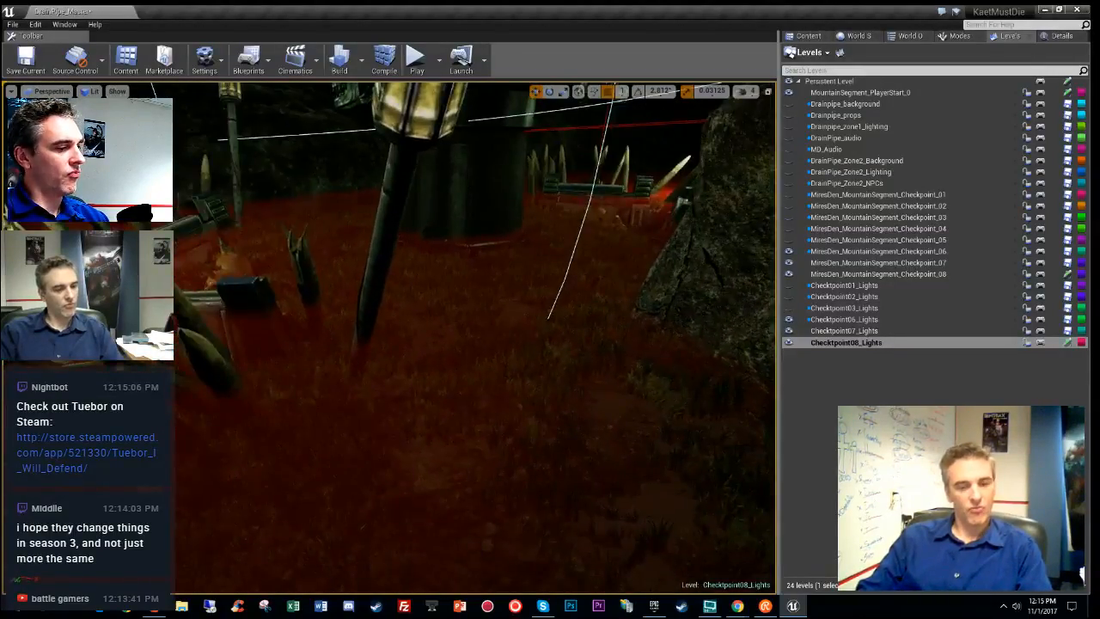
- Hide editor helpers and fly around the lit checkpoint past the spikes, creature and campfire rocks
{"action": "key", "text": "g"}
{"action": "right_click_drag", "start_coordinate": [475, 337], "coordinate": [488, 289]}
{"action": "right_click_drag", "start_coordinate": [570, 253], "coordinate": [522, 289]}
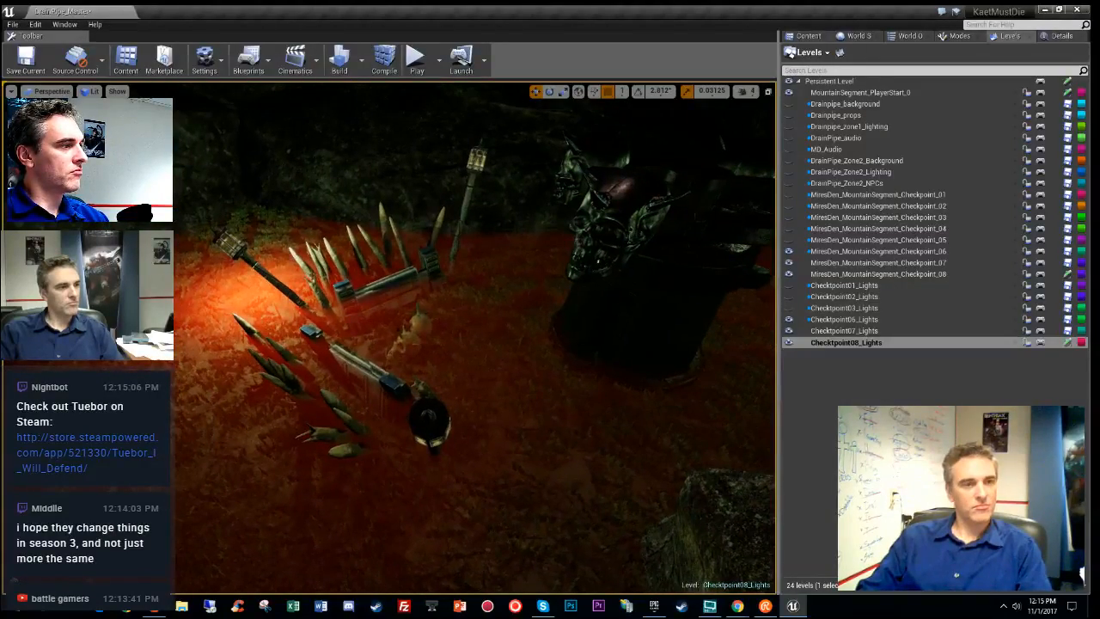
{"action": "right_click_drag", "start_coordinate": [475, 337], "coordinate": [335, 302]}
{"action": "right_click_drag", "start_coordinate": [475, 337], "coordinate": [369, 343]}
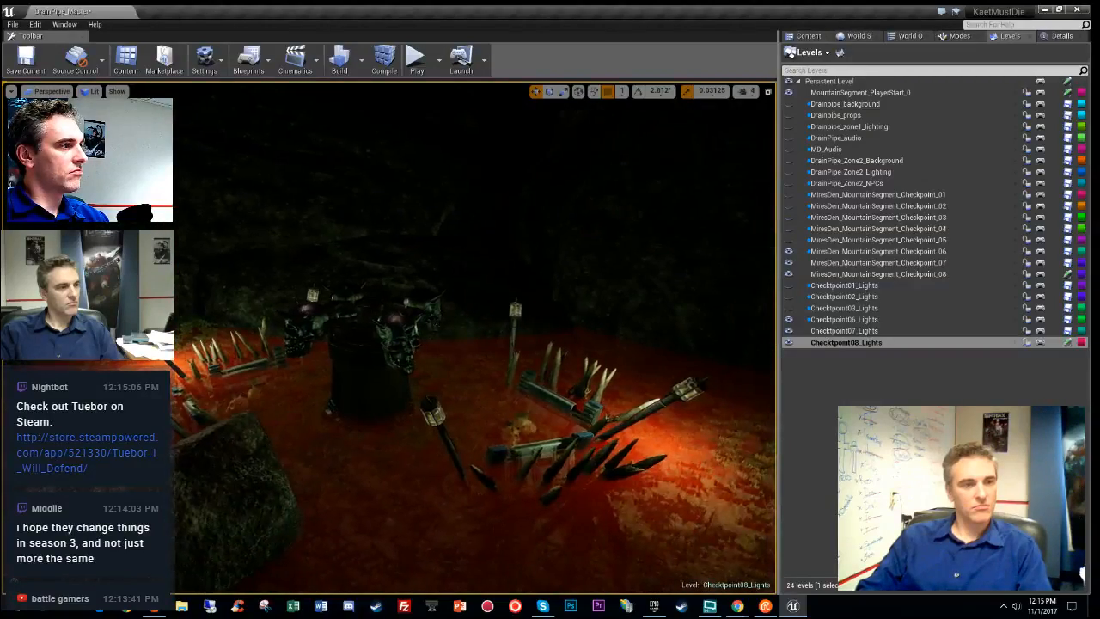
{"action": "right_click_drag", "start_coordinate": [475, 337], "coordinate": [370, 335]}
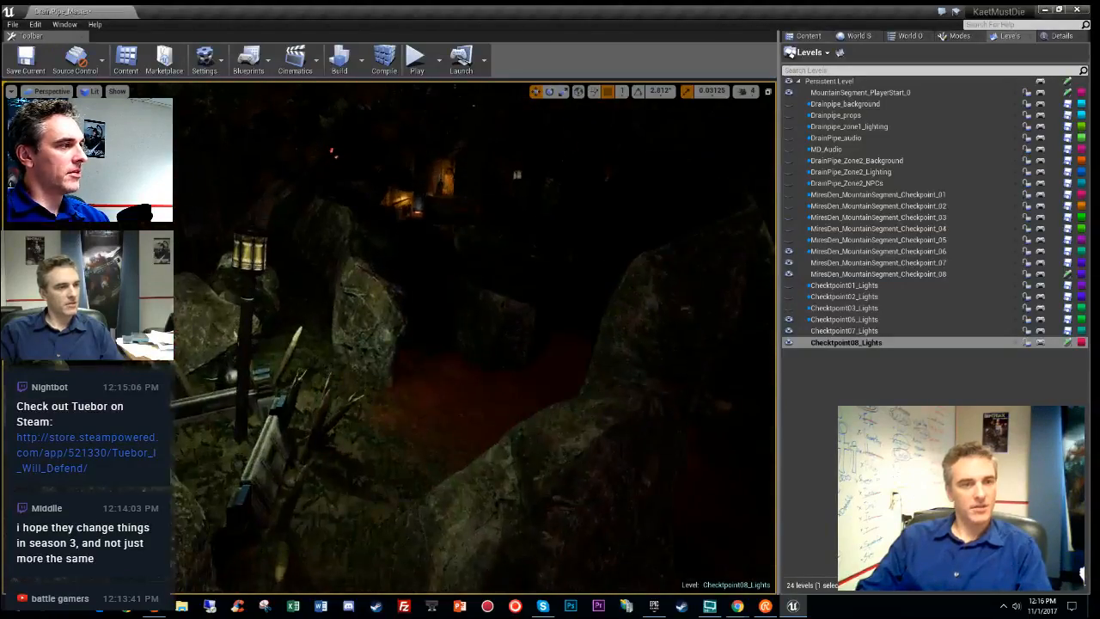
{"action": "right_click_drag", "start_coordinate": [476, 337], "coordinate": [364, 342]}
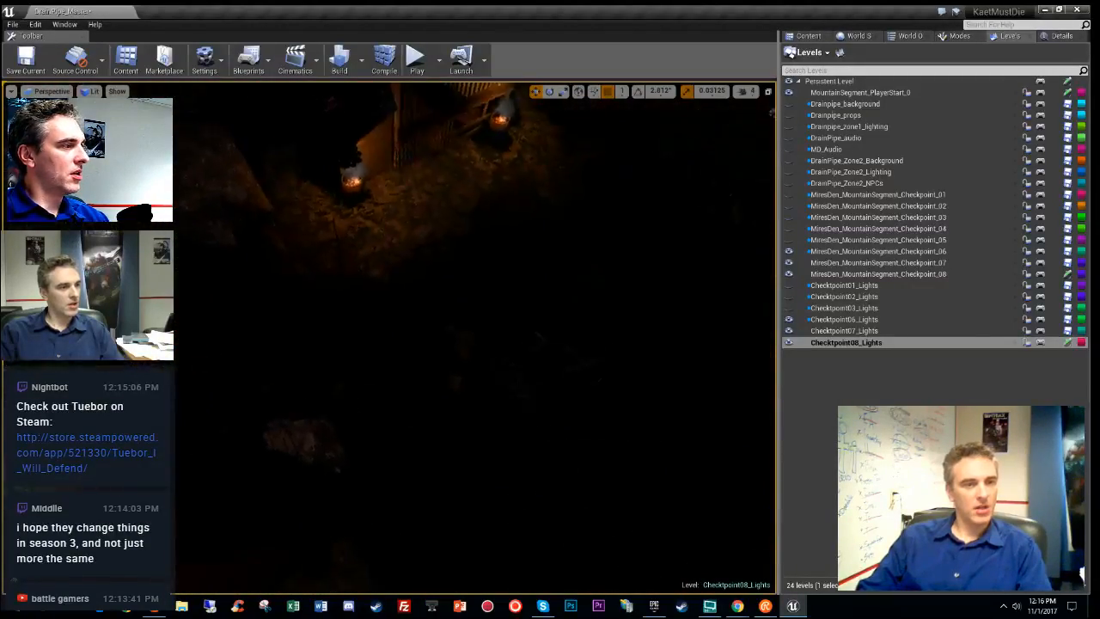
- Switch back to unlit shading (Alt+3) and fly down to the lantern post beside the figure
{"action": "key", "text": "alt+3"}
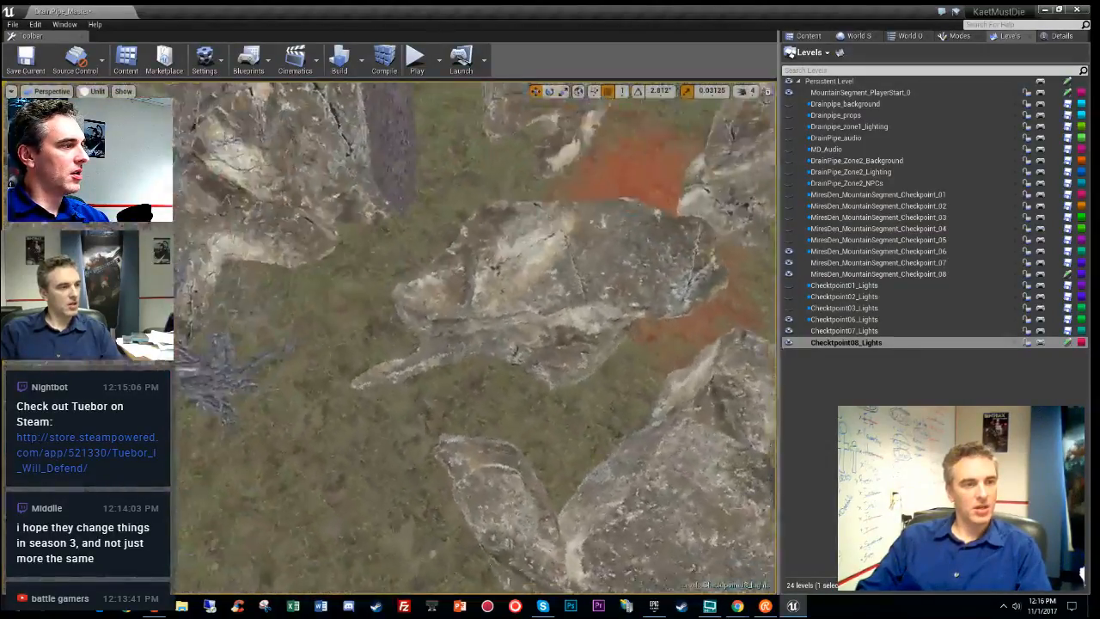
{"action": "right_click_drag", "start_coordinate": [476, 337], "coordinate": [533, 327]}
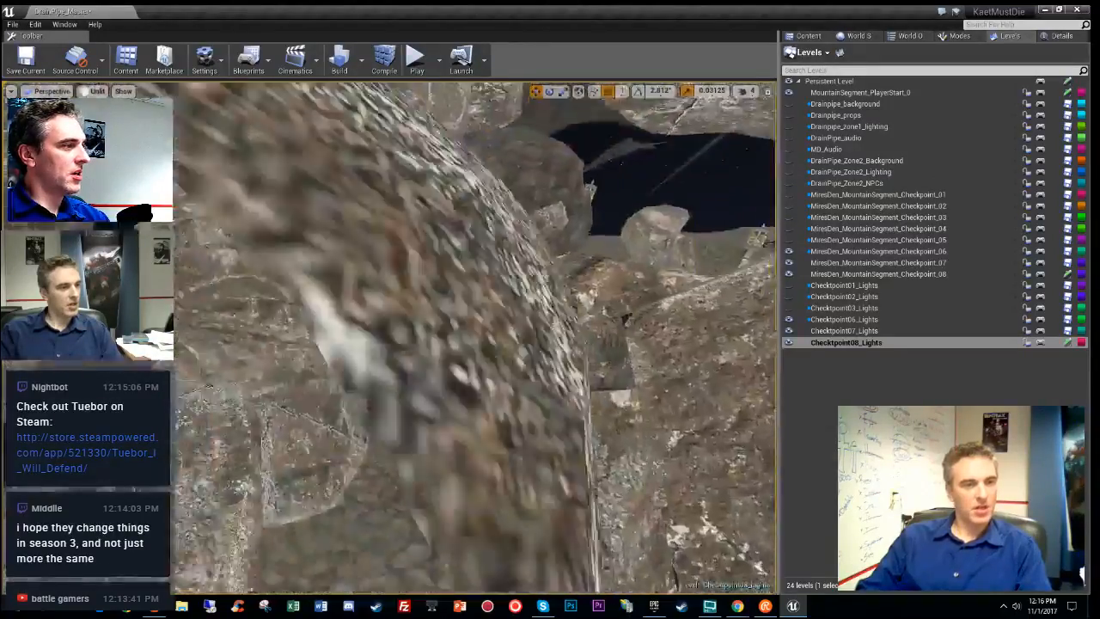
{"action": "key", "text": "w"}
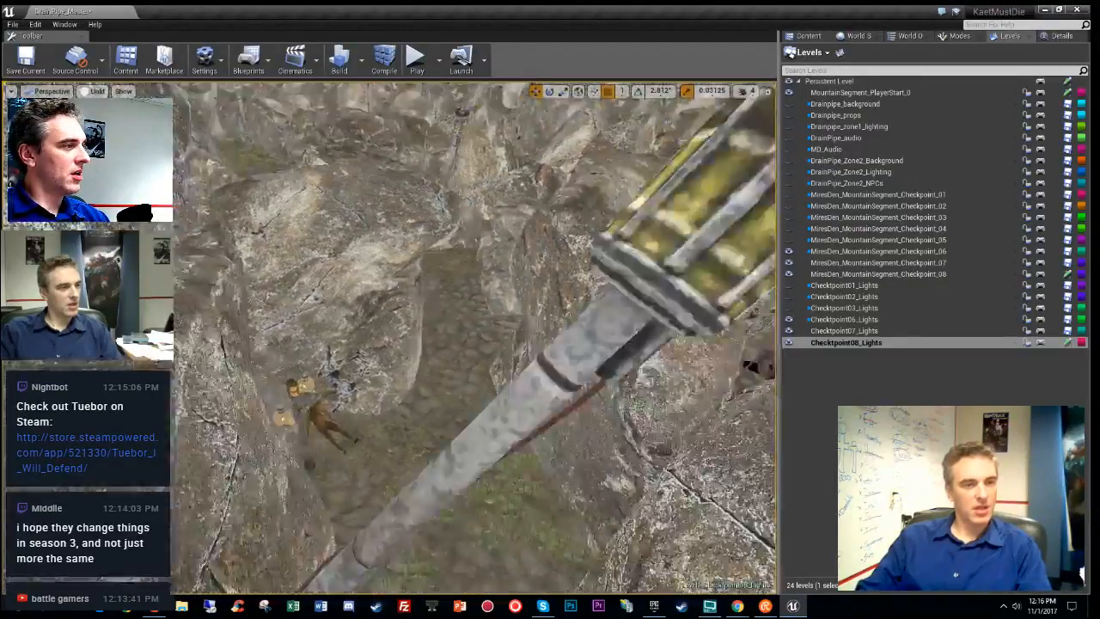
{"action": "key", "text": "w"}
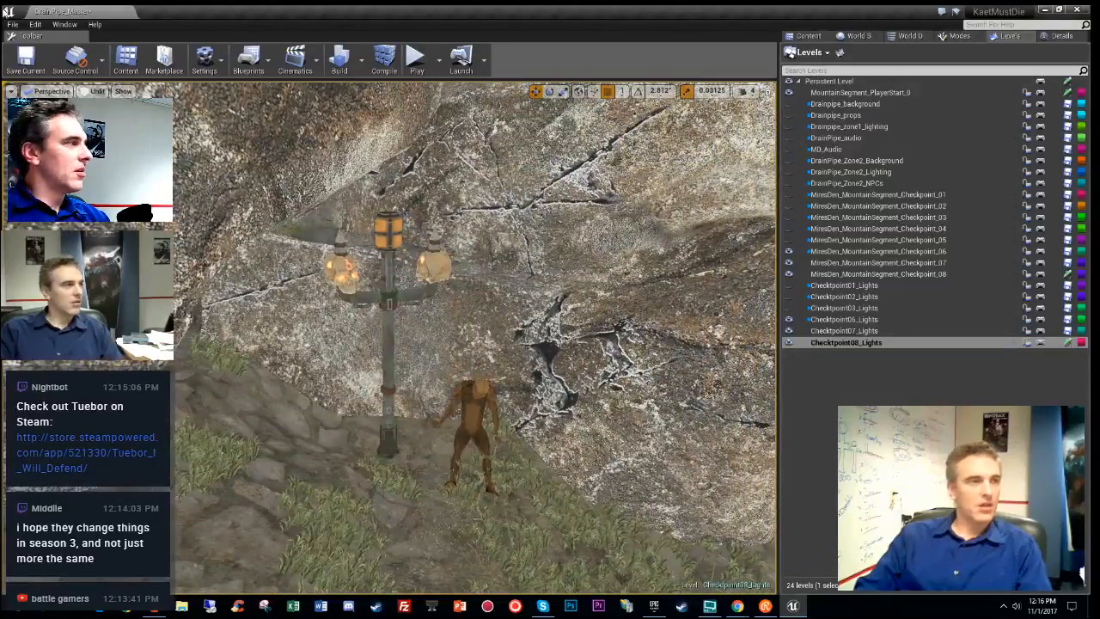
{"action": "left_click", "coordinate": [13, 24]}
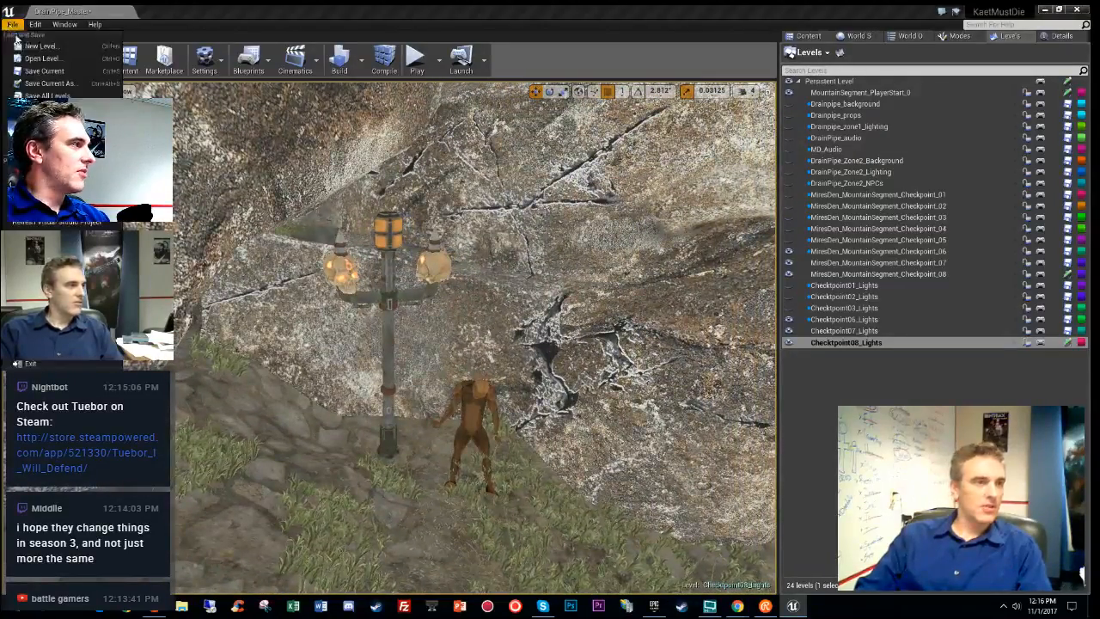
- Save MiresDen_MountainSegment_Checkpoint_08 and bring up the Content Browser showing the 6_Props assets
{"action": "left_click", "coordinate": [48, 96]}
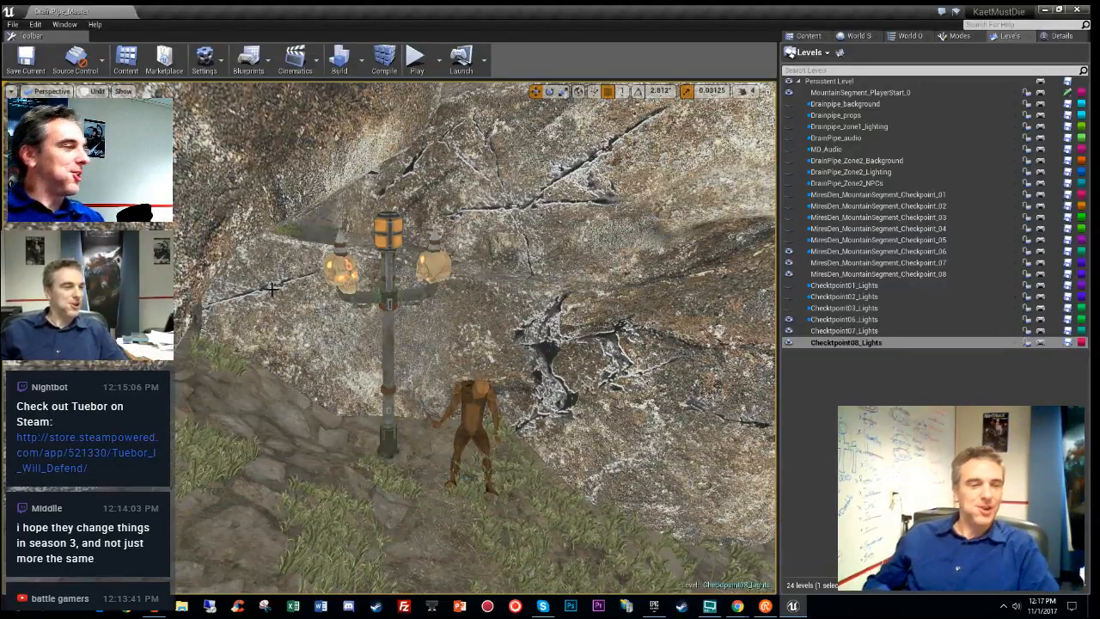
{"action": "left_click", "coordinate": [809, 36]}
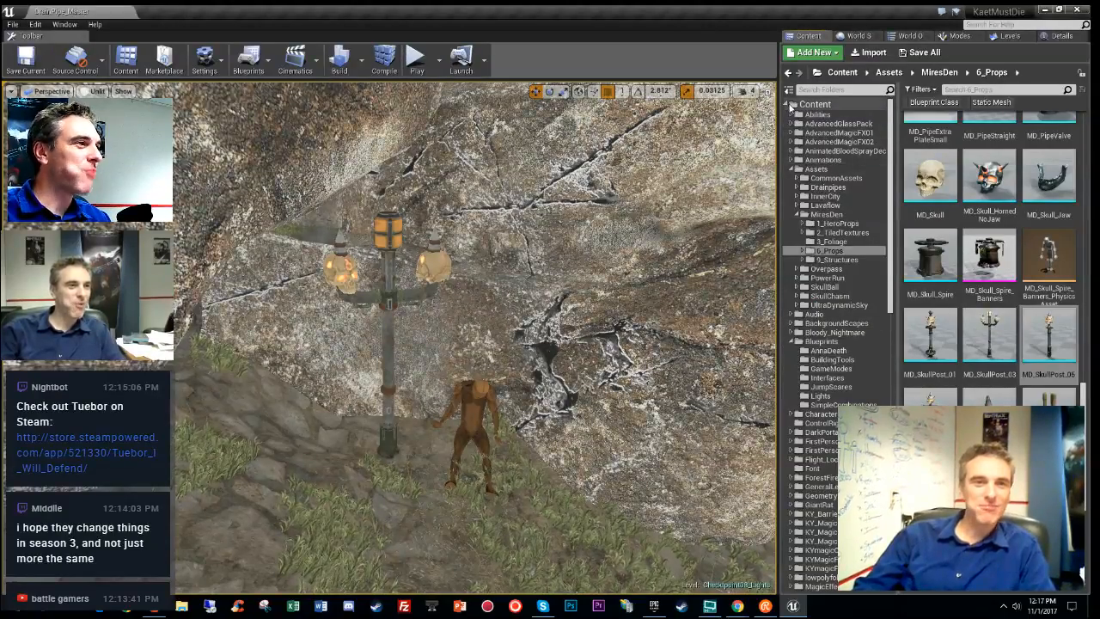
- Place a BP_CornerWebbing from WebEZ Content Blueprints into the level beside the creature
{"action": "left_click", "coordinate": [787, 104]}
{"action": "left_click", "coordinate": [786, 104]}
{"action": "left_click", "coordinate": [786, 104]}
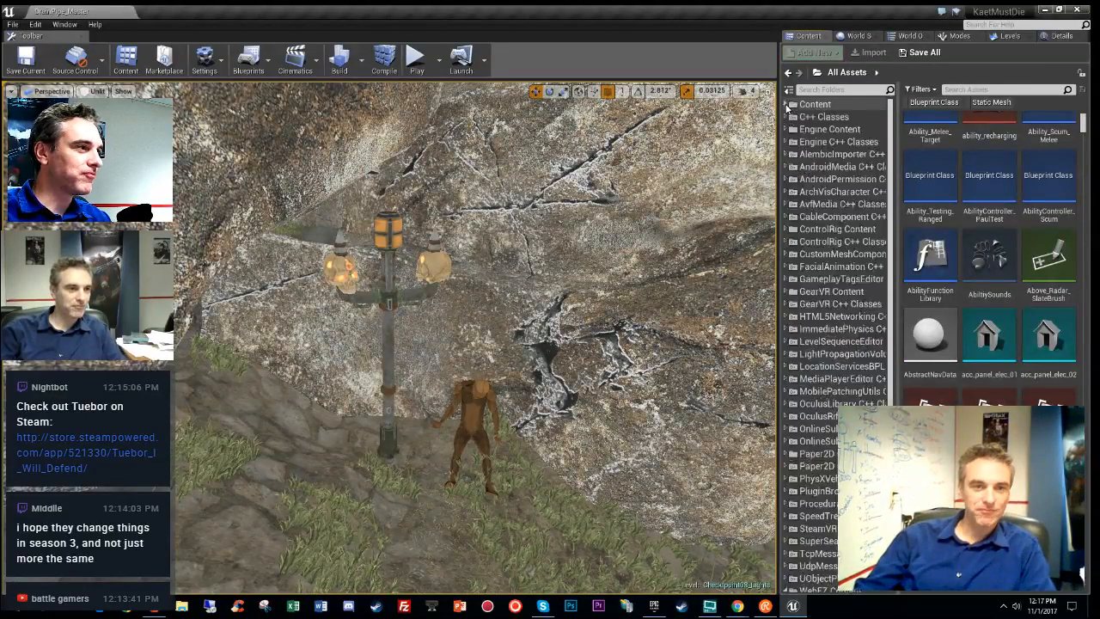
{"action": "left_click", "coordinate": [786, 104]}
{"action": "left_click", "coordinate": [786, 105]}
{"action": "scroll", "coordinate": [820, 443], "scroll_direction": "down", "scroll_amount": 4}
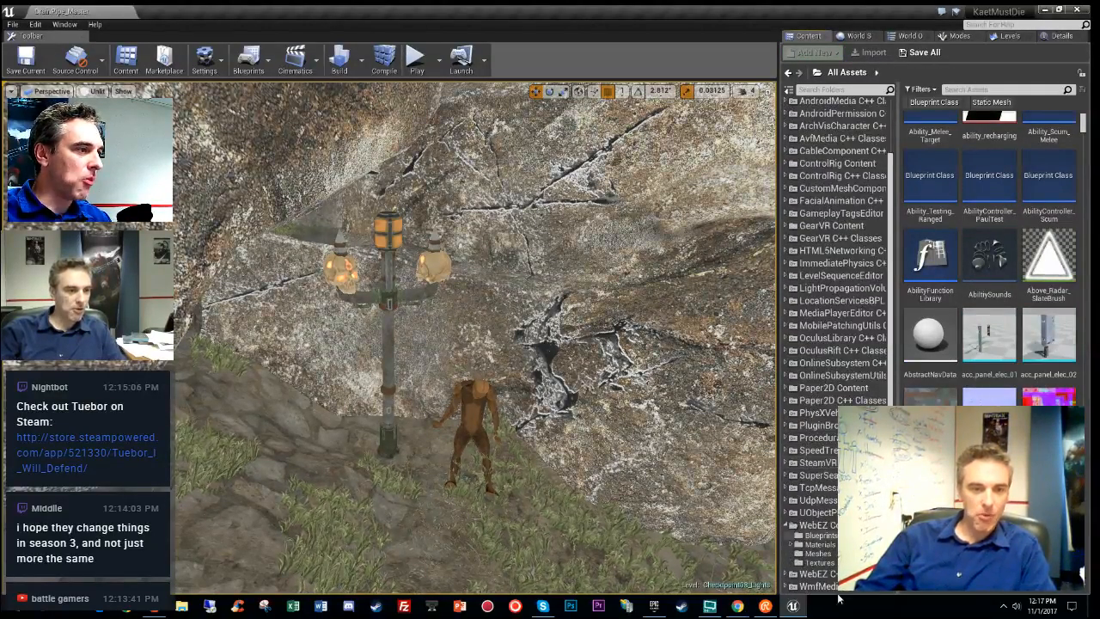
{"action": "left_click", "coordinate": [820, 535]}
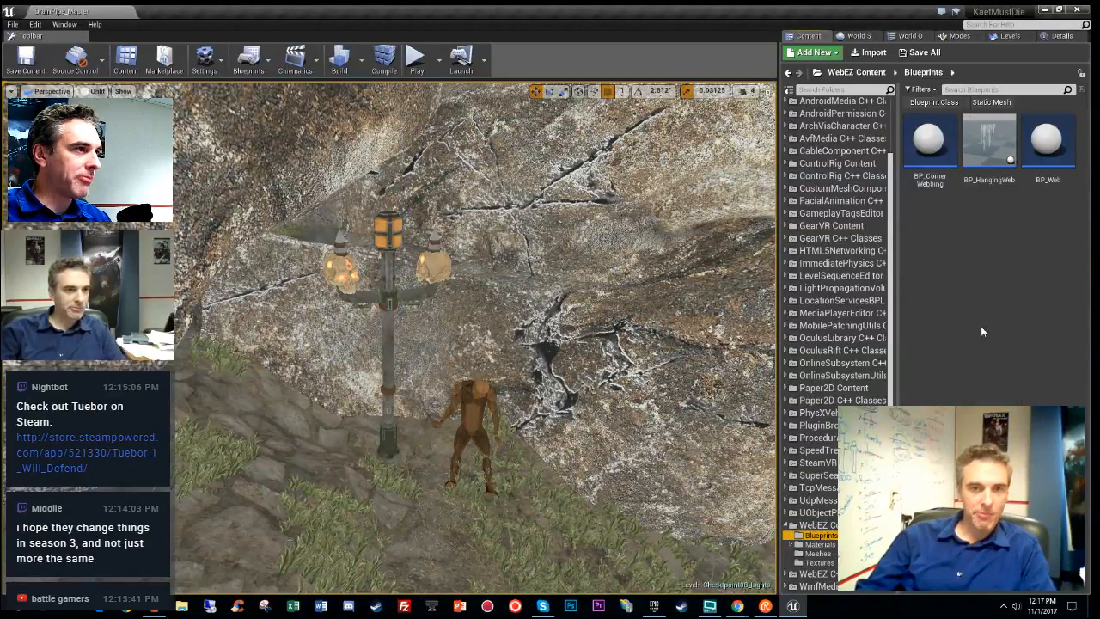
{"action": "left_click_drag", "start_coordinate": [928, 149], "coordinate": [550, 423]}
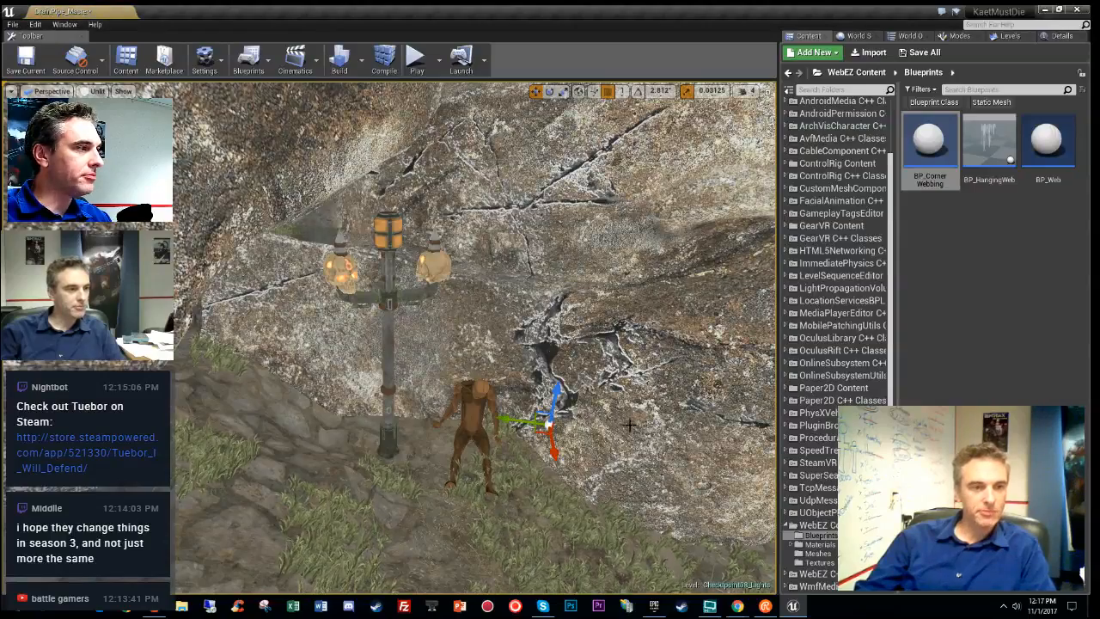
- Rotate the web to face outward and slide it down-left along the rock face by the lamp post
{"action": "key", "text": "g"}
{"action": "right_click_drag", "start_coordinate": [646, 420], "coordinate": [700, 474]}
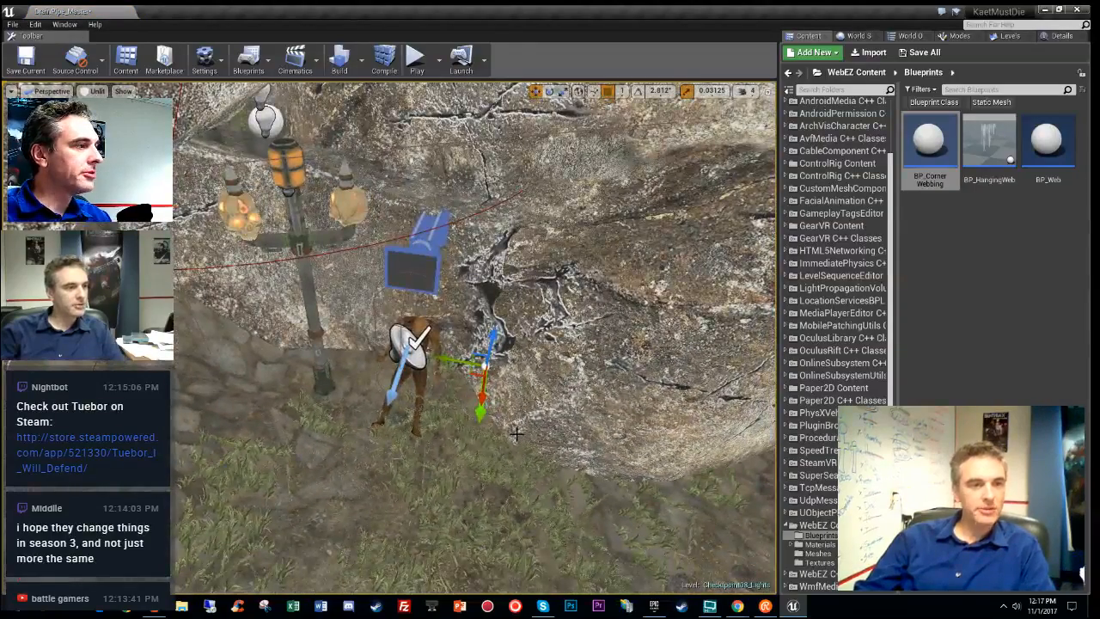
{"action": "key", "text": "e"}
{"action": "left_click_drag", "start_coordinate": [449, 400], "coordinate": [543, 412]}
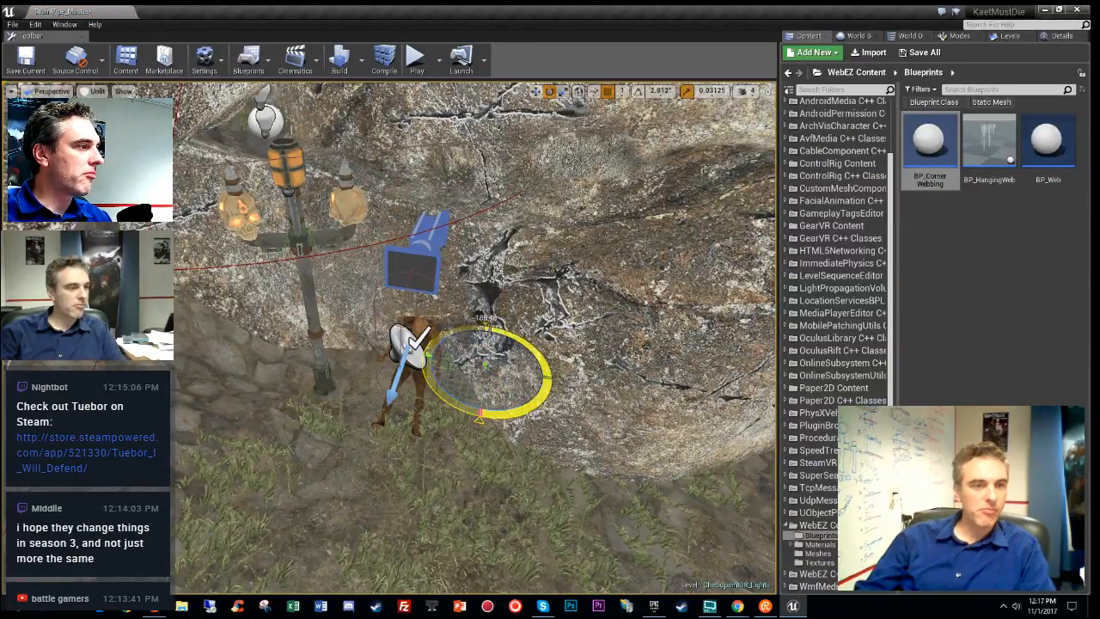
{"action": "key", "text": "w"}
{"action": "left_click_drag", "start_coordinate": [472, 369], "coordinate": [421, 449]}
{"action": "mouse_move", "coordinate": [421, 449]}
{"action": "right_mouse_down"}
{"action": "mouse_move", "coordinate": [387, 438]}
{"action": "mouse_move", "coordinate": [412, 430]}
{"action": "right_mouse_up"}
{"action": "mouse_move", "coordinate": [381, 380]}
{"action": "right_mouse_down"}
{"action": "mouse_move", "coordinate": [339, 398]}
{"action": "mouse_move", "coordinate": [381, 380]}
{"action": "right_mouse_up"}
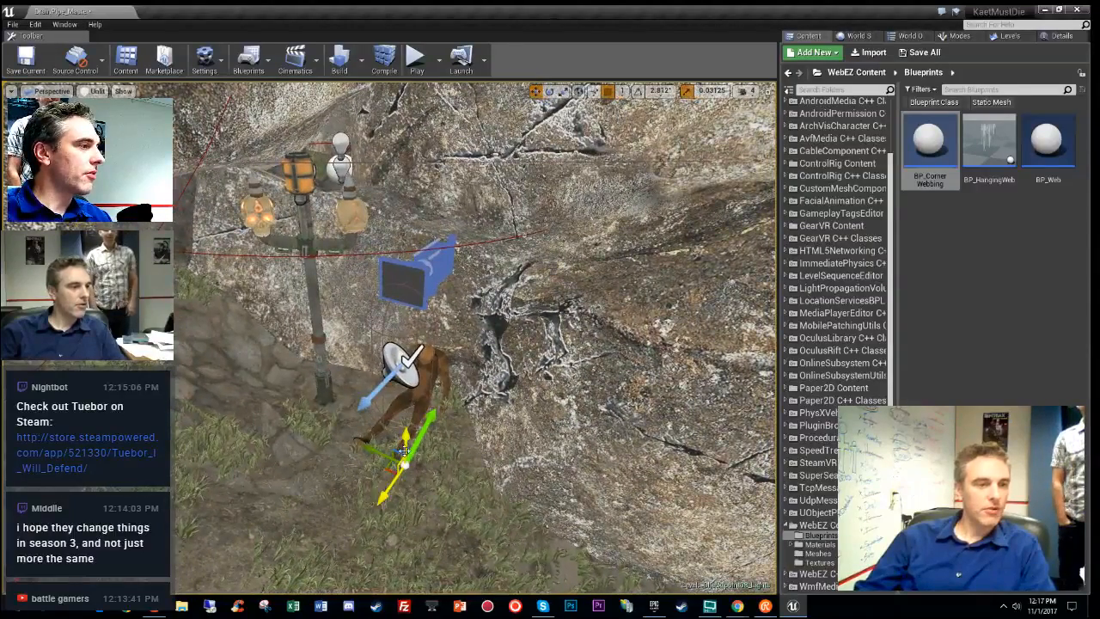
{"action": "left_click_drag", "start_coordinate": [384, 496], "coordinate": [336, 442]}
{"action": "left_click", "coordinate": [1061, 35]}
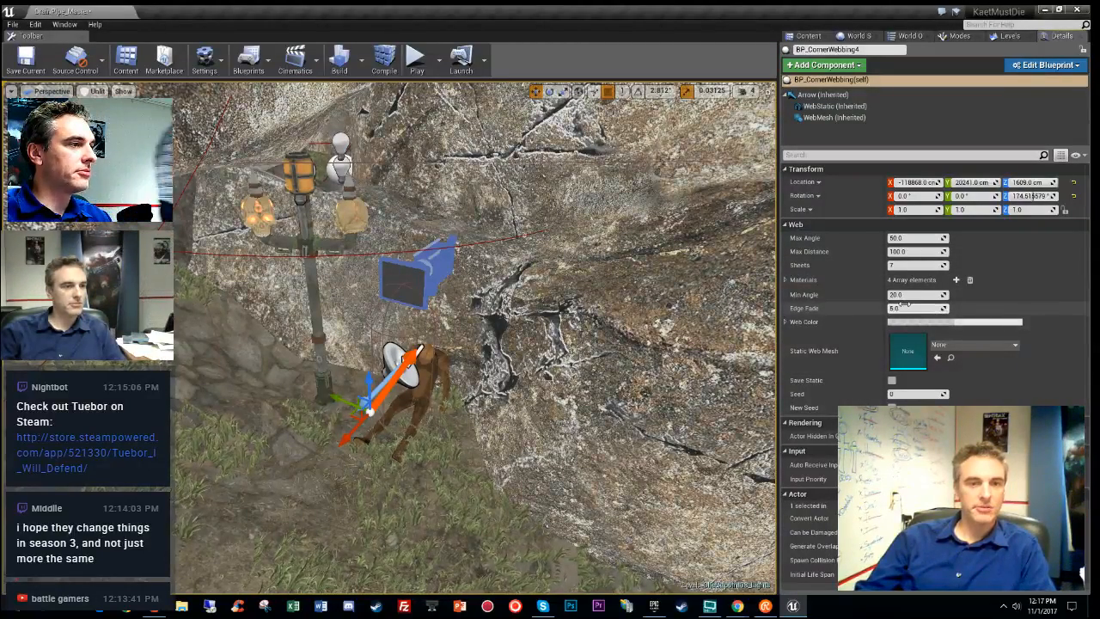
- Set the cobweb to 15 Sheets, Max Angle 360 and Max Distance 500
{"action": "left_click", "coordinate": [909, 265]}
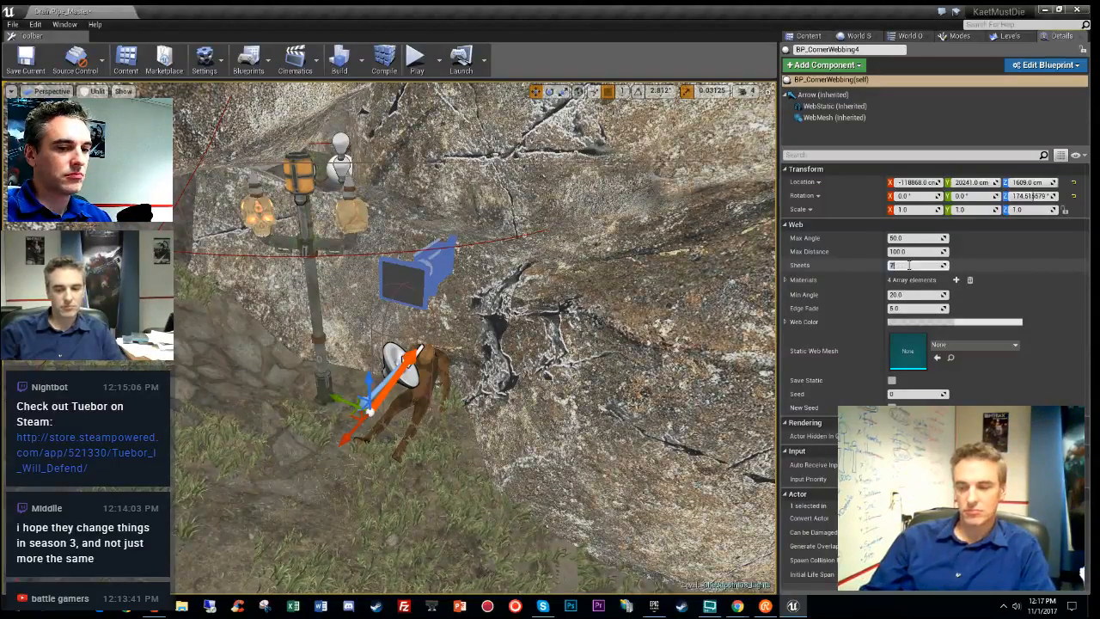
{"action": "type", "text": "15"}
{"action": "key", "text": "Return"}
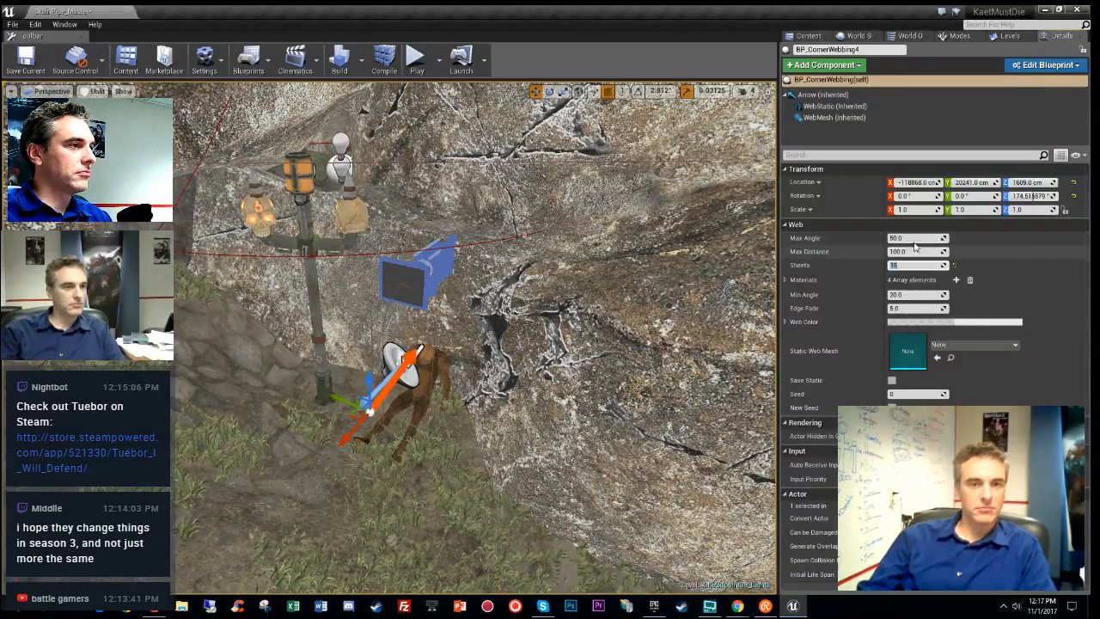
{"action": "left_click", "coordinate": [916, 237]}
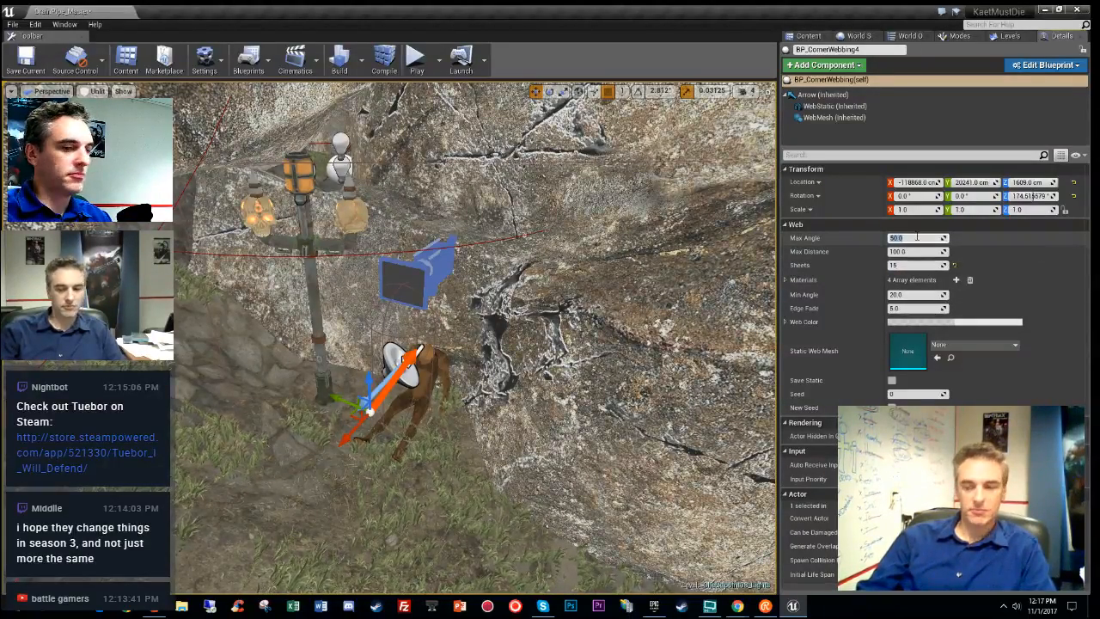
{"action": "type", "text": "2"}
{"action": "key", "text": "BackSpace"}
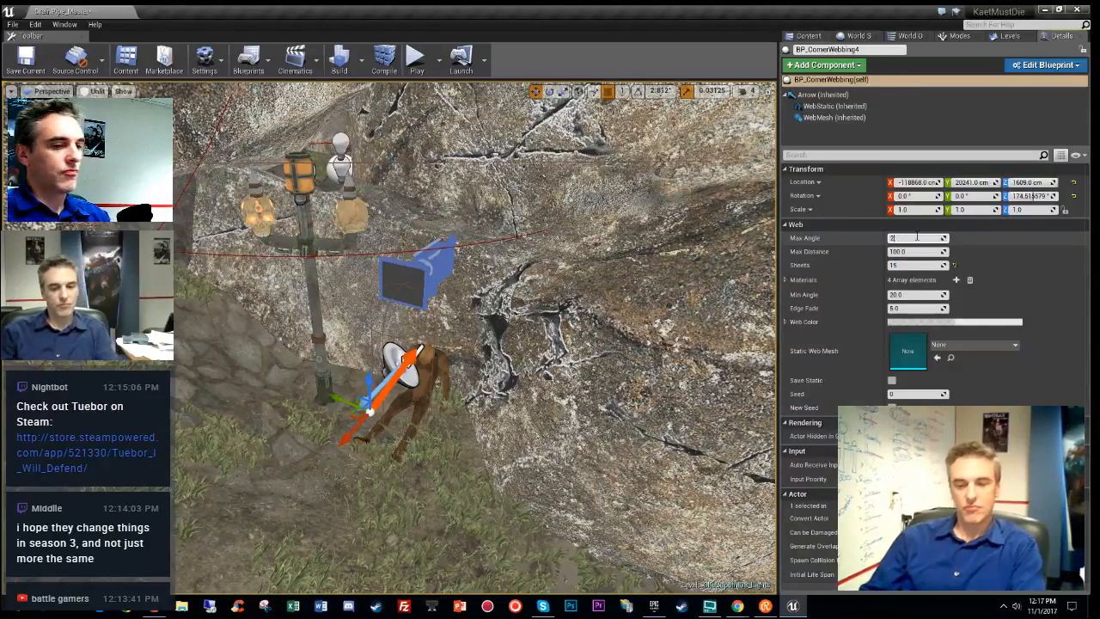
{"action": "type", "text": "360"}
{"action": "key", "text": "Return"}
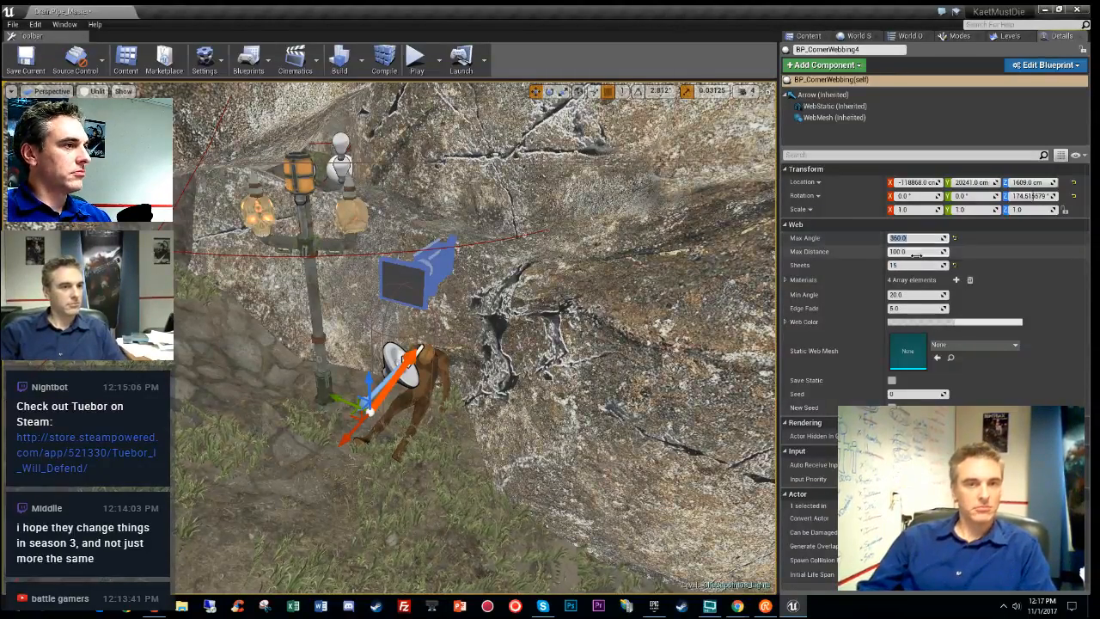
{"action": "left_click", "coordinate": [916, 252]}
{"action": "type", "text": "50"}
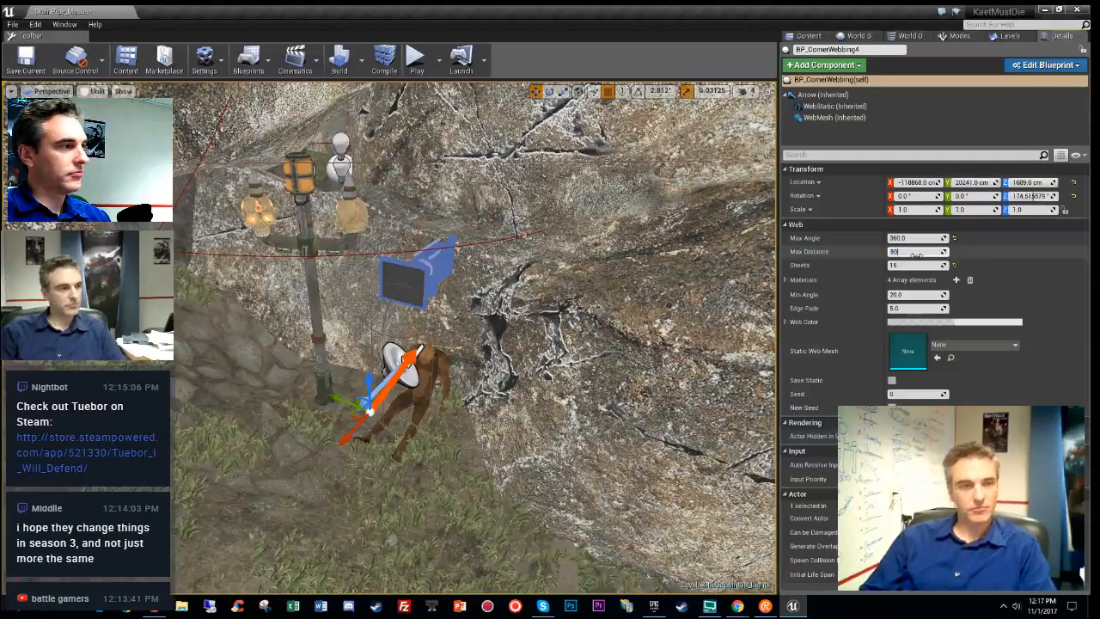
{"action": "type", "text": "0"}
{"action": "key", "text": "Return"}
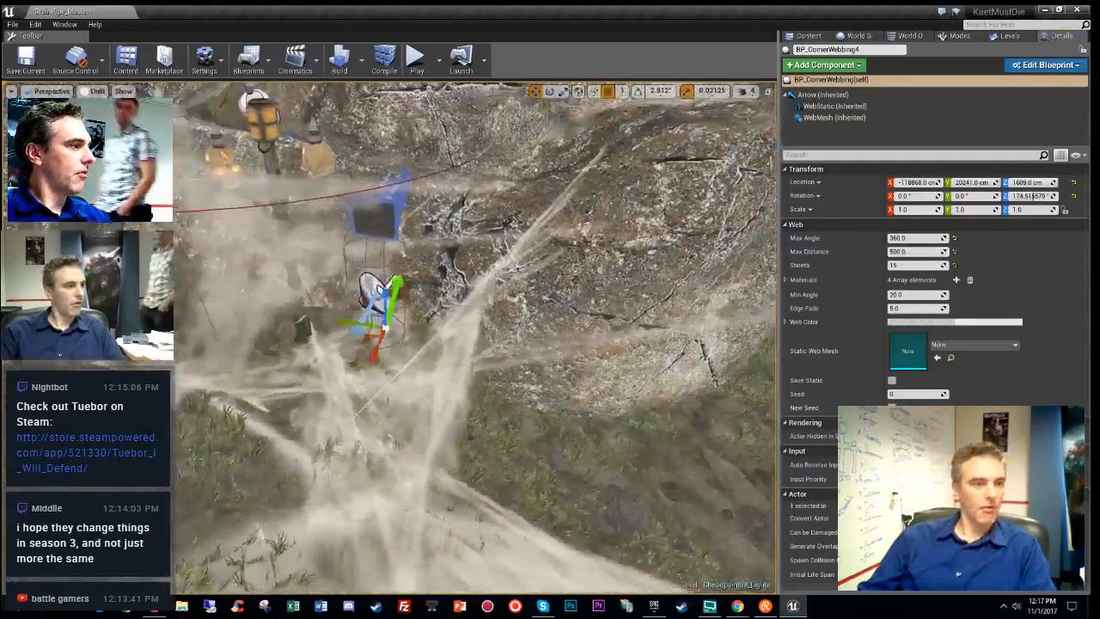
- Move the cobweb actor up and left, then compare it in lit and unlit views
{"action": "left_click_drag", "start_coordinate": [476, 338], "coordinate": [481, 370], "text": "alt"}
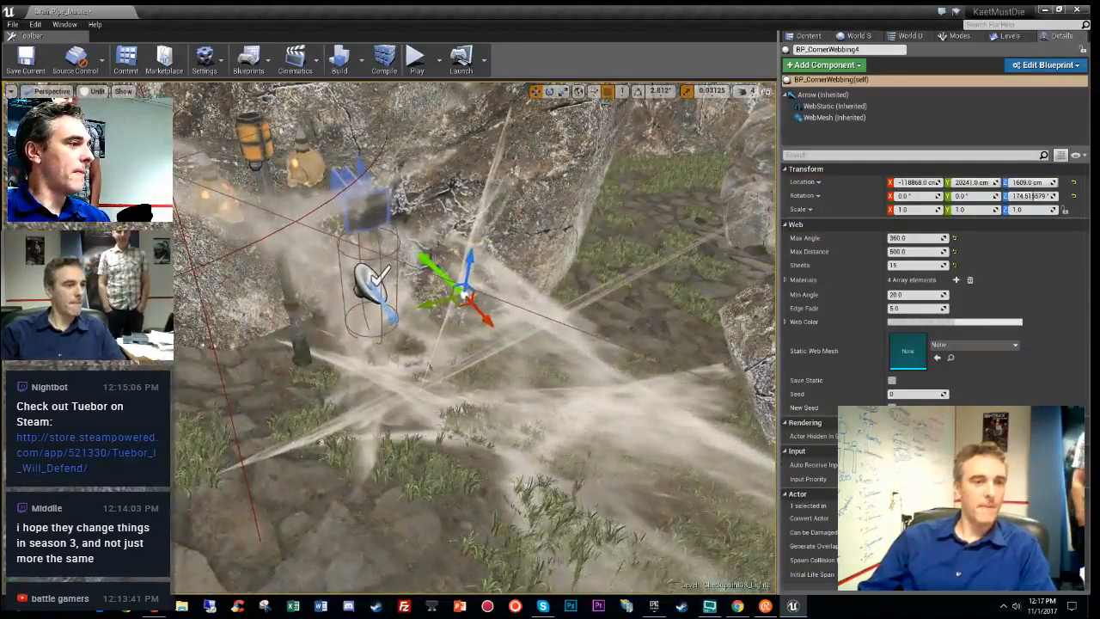
{"action": "right_click_drag", "start_coordinate": [481, 369], "coordinate": [507, 320]}
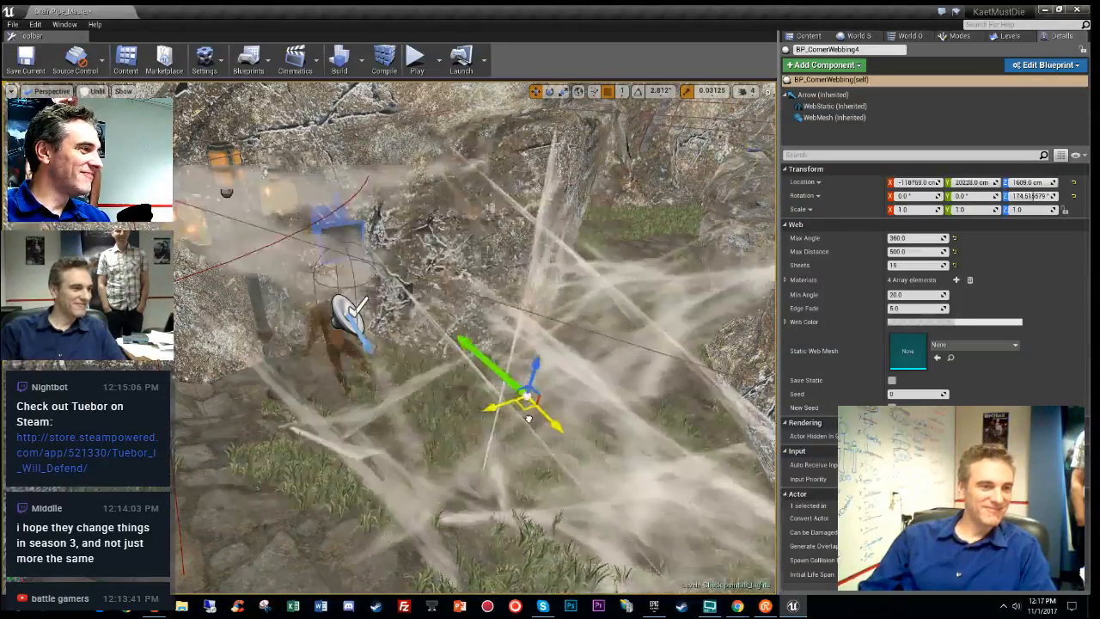
{"action": "left_click_drag", "start_coordinate": [405, 454], "coordinate": [332, 333]}
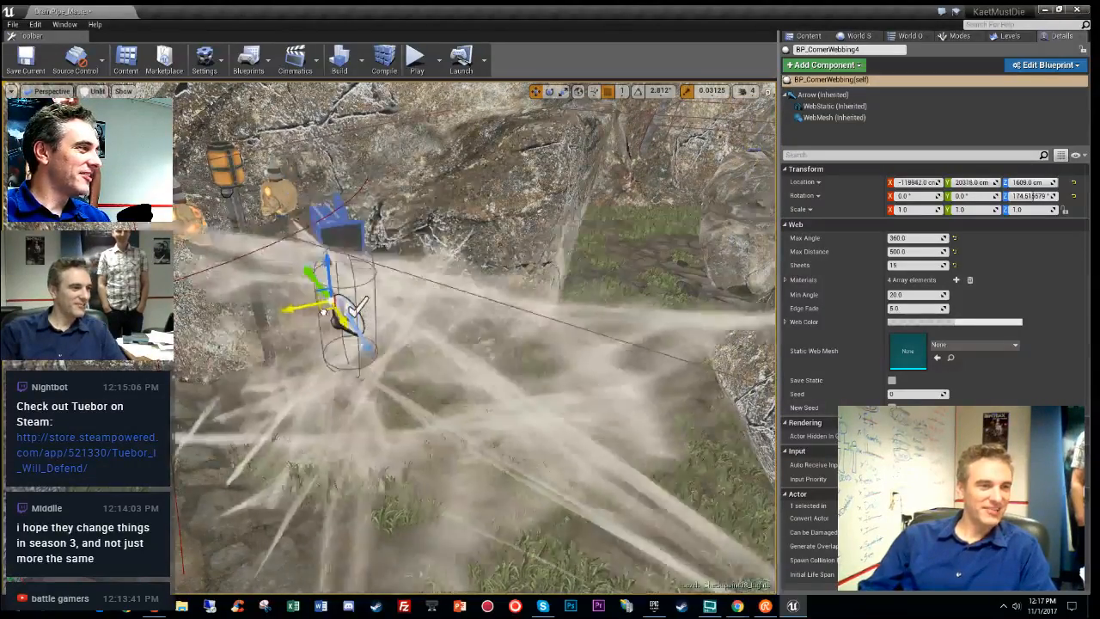
{"action": "right_click_drag", "start_coordinate": [341, 324], "coordinate": [356, 358]}
{"action": "key", "text": "alt+4"}
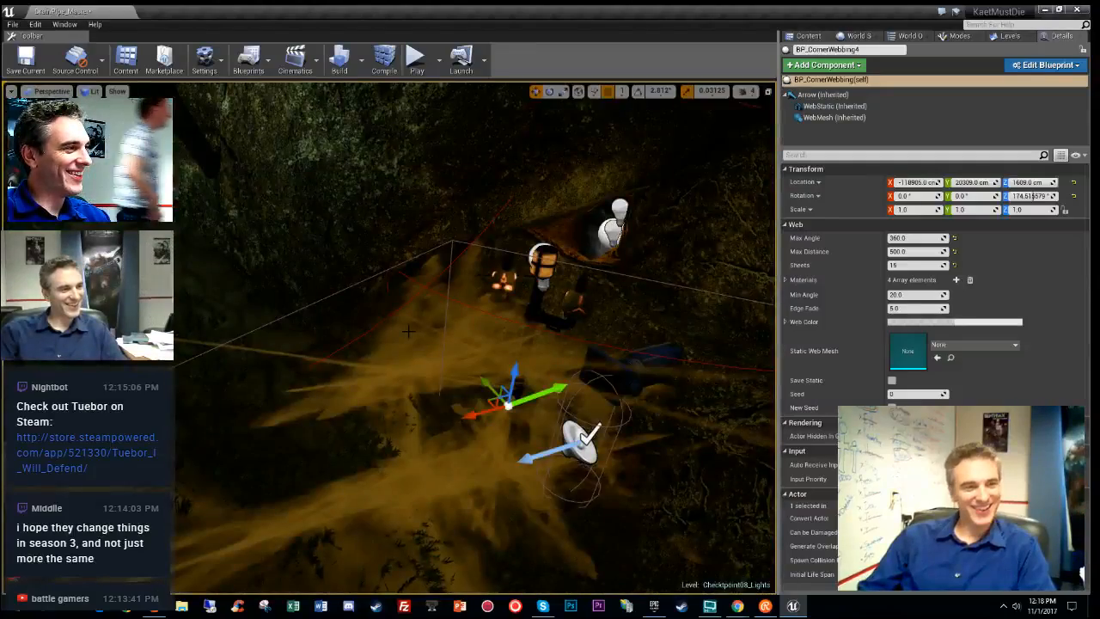
{"action": "key", "text": "alt+3"}
{"action": "right_click_drag", "start_coordinate": [408, 332], "coordinate": [593, 323]}
- Tighten the web to Max Distance 300 and Max Angle 180
{"action": "key", "text": "shift+Tab"}
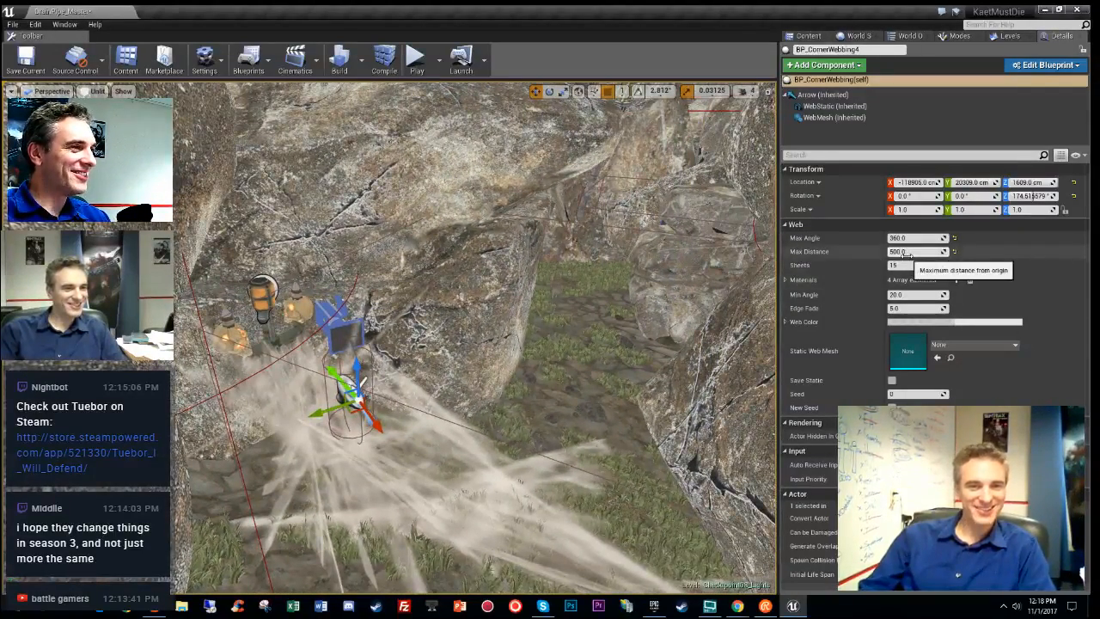
{"action": "type", "text": "300"}
{"action": "key", "text": "Return"}
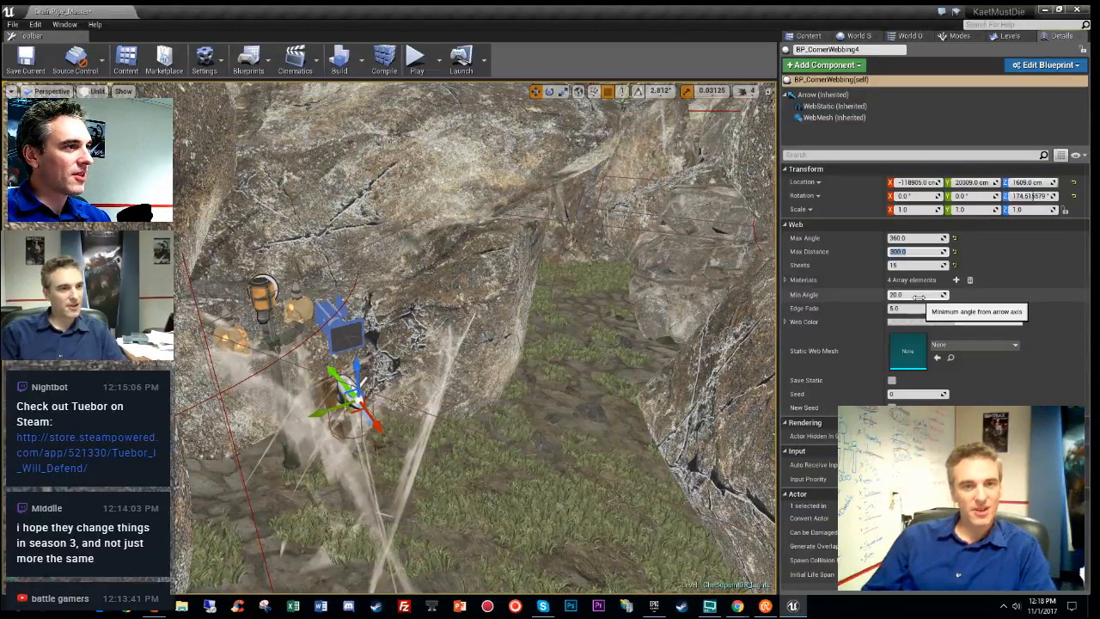
{"action": "key", "text": "shift+Tab"}
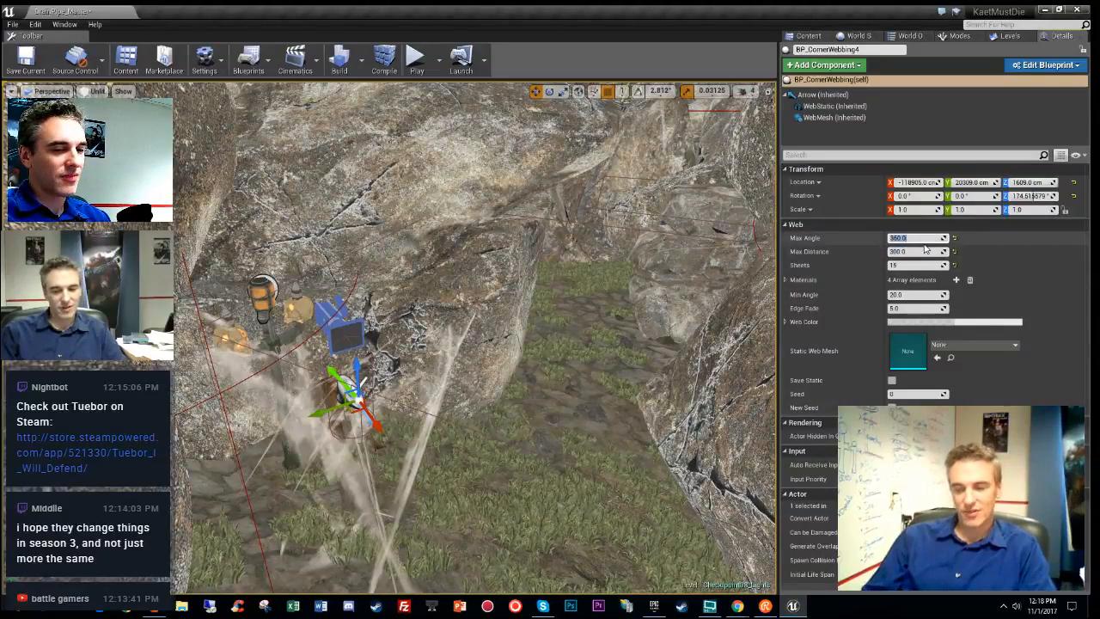
{"action": "type", "text": "180"}
{"action": "key", "text": "Return"}
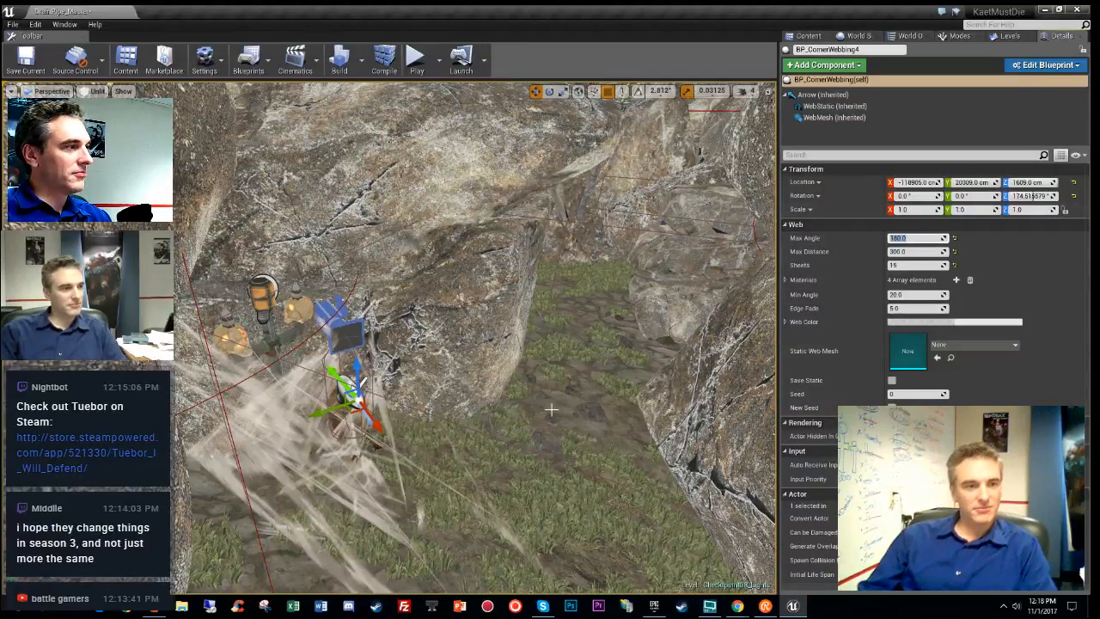
- Preview the webbing in lit, unlit and game views, ending with the lamp post in frame
{"action": "right_click_drag", "start_coordinate": [601, 326], "coordinate": [330, 305]}
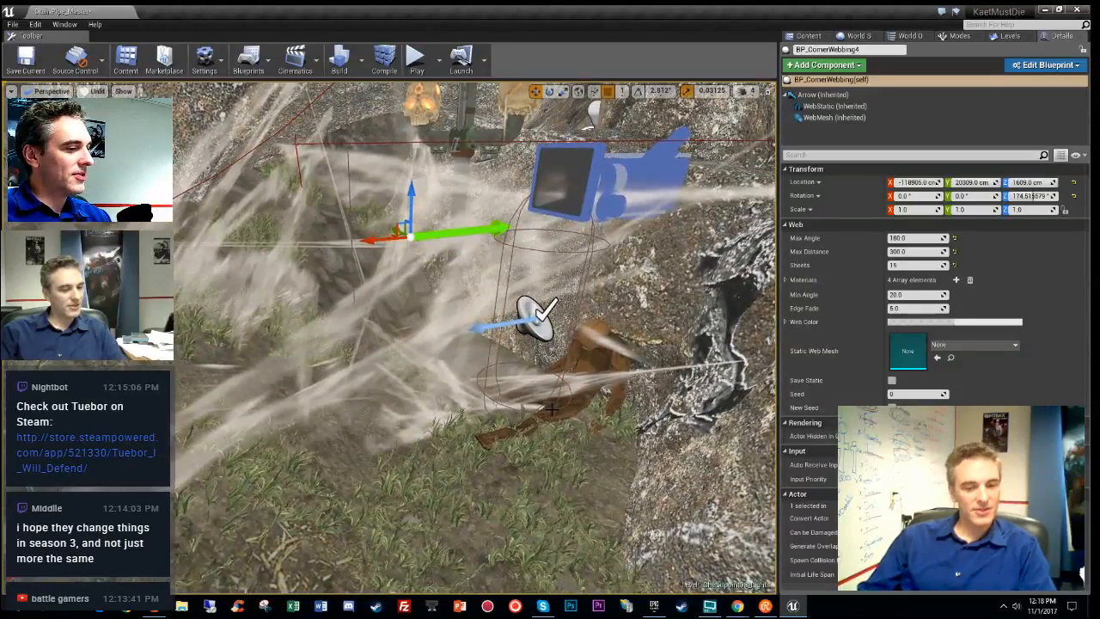
{"action": "key", "text": "alt+4"}
{"action": "key", "text": "alt+3"}
{"action": "key", "text": "g"}
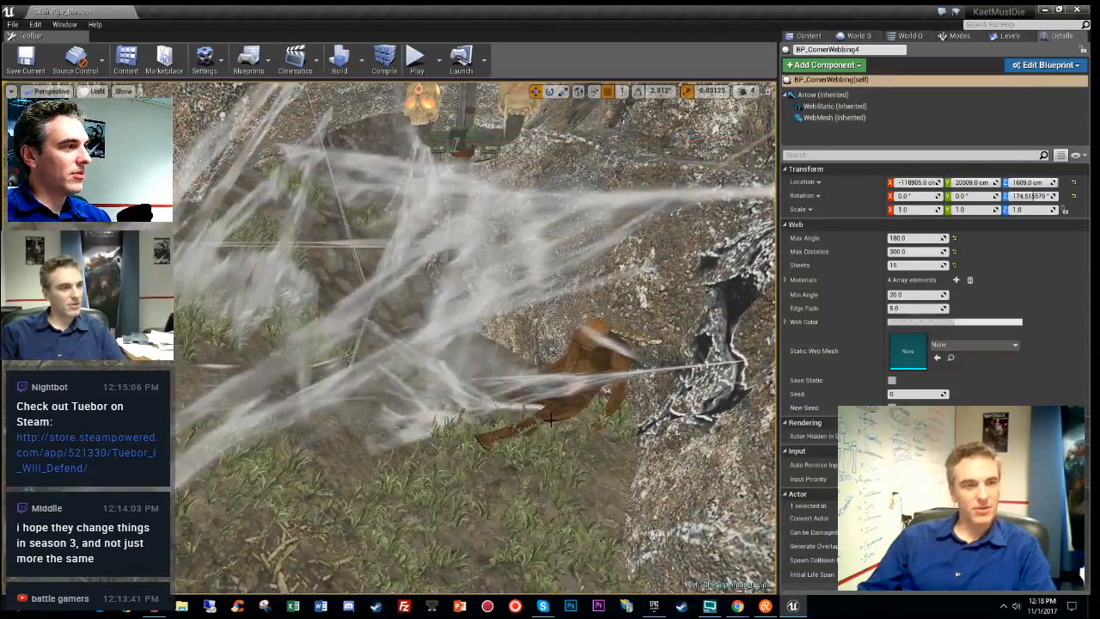
{"action": "key", "text": "alt+4"}
{"action": "right_click_drag", "start_coordinate": [387, 335], "coordinate": [378, 314]}
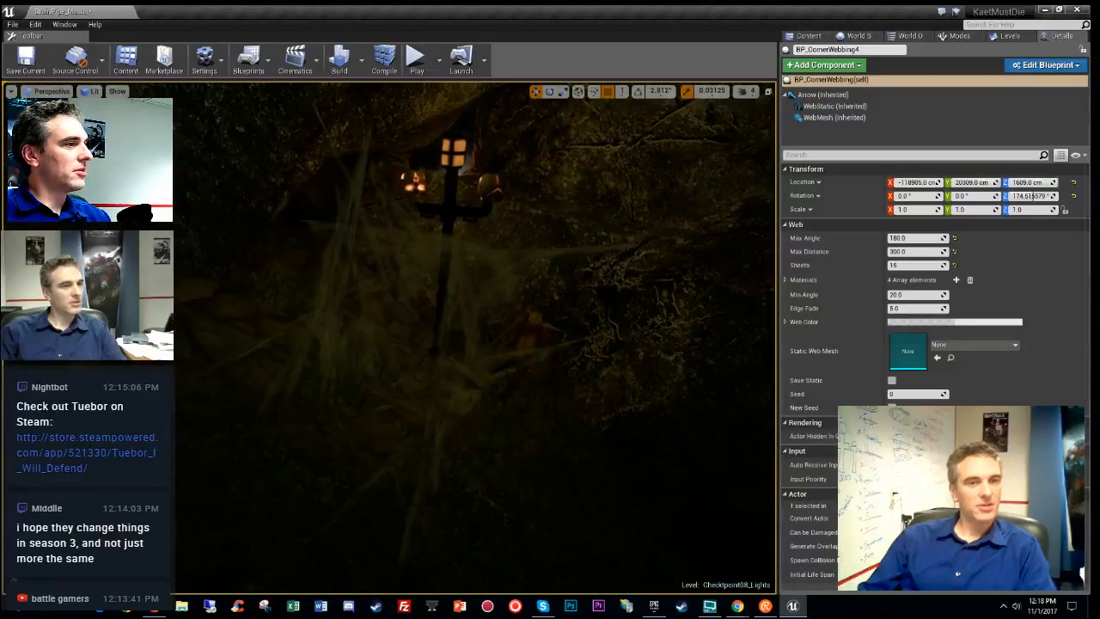
- Set Max Distance to 200 and raise the cobweb slightly beside the lamp post
{"action": "left_click", "coordinate": [911, 253]}
{"action": "type", "text": "200"}
{"action": "key", "text": "Return"}
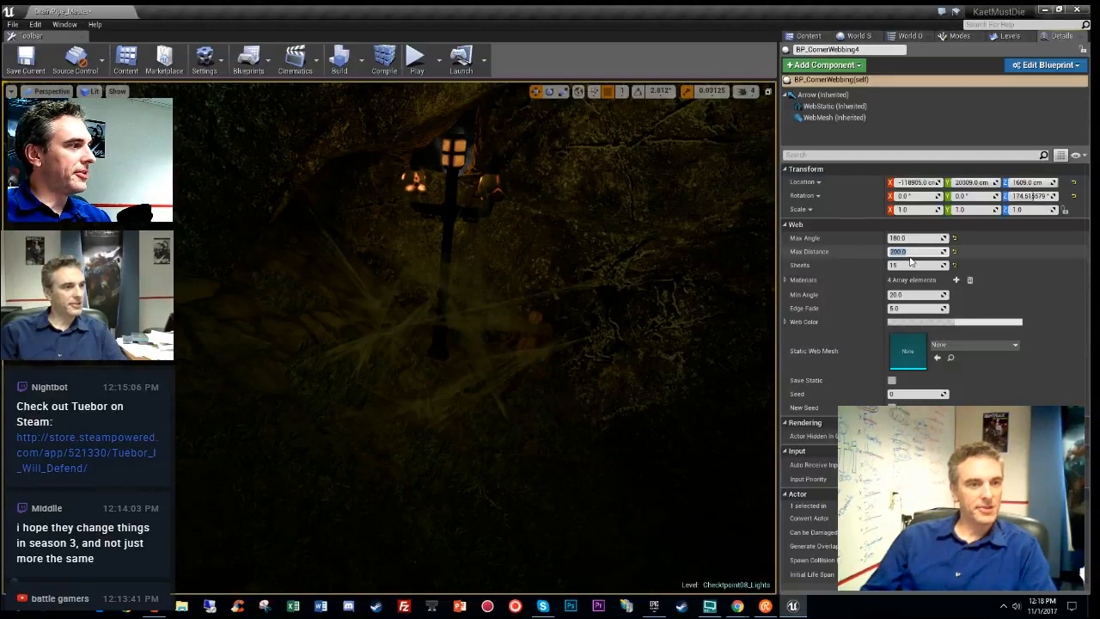
{"action": "right_click_drag", "start_coordinate": [473, 301], "coordinate": [580, 296]}
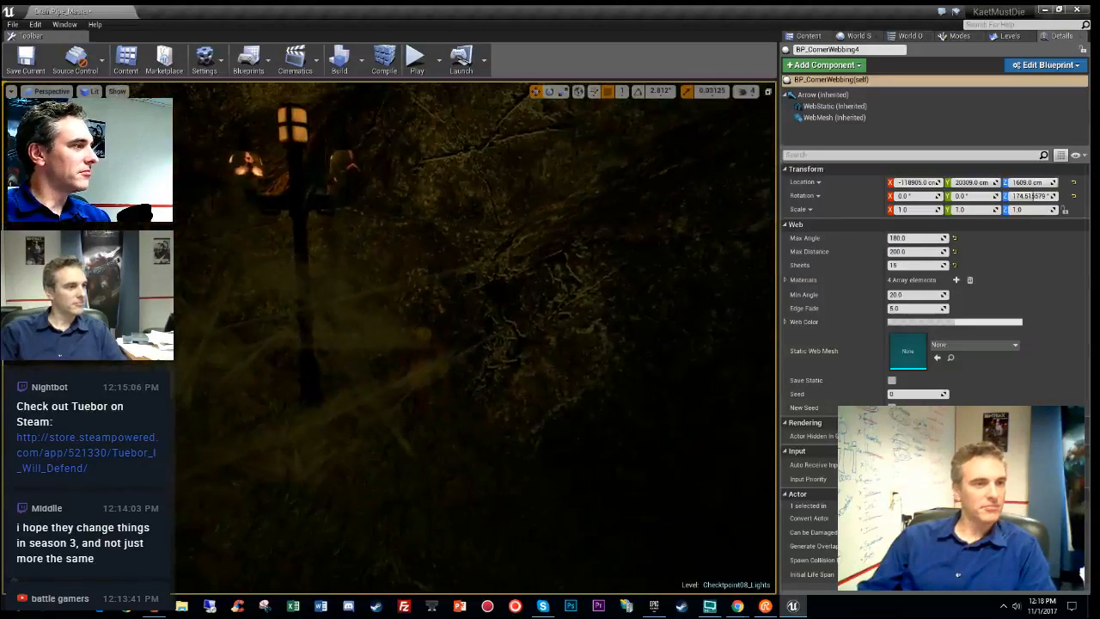
{"action": "right_click_drag", "start_coordinate": [348, 298], "coordinate": [339, 298]}
{"action": "key", "text": "g"}
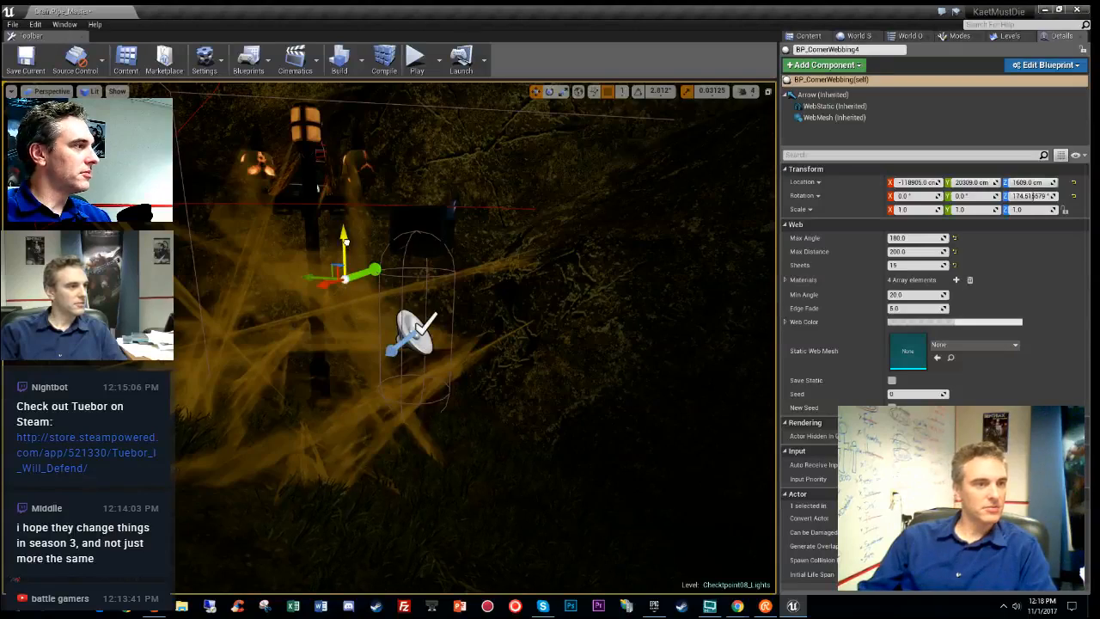
{"action": "left_click_drag", "start_coordinate": [344, 243], "coordinate": [341, 183]}
- Try 10 and 12 web sheets, then return to 15 Sheets
{"action": "left_click", "coordinate": [932, 266]}
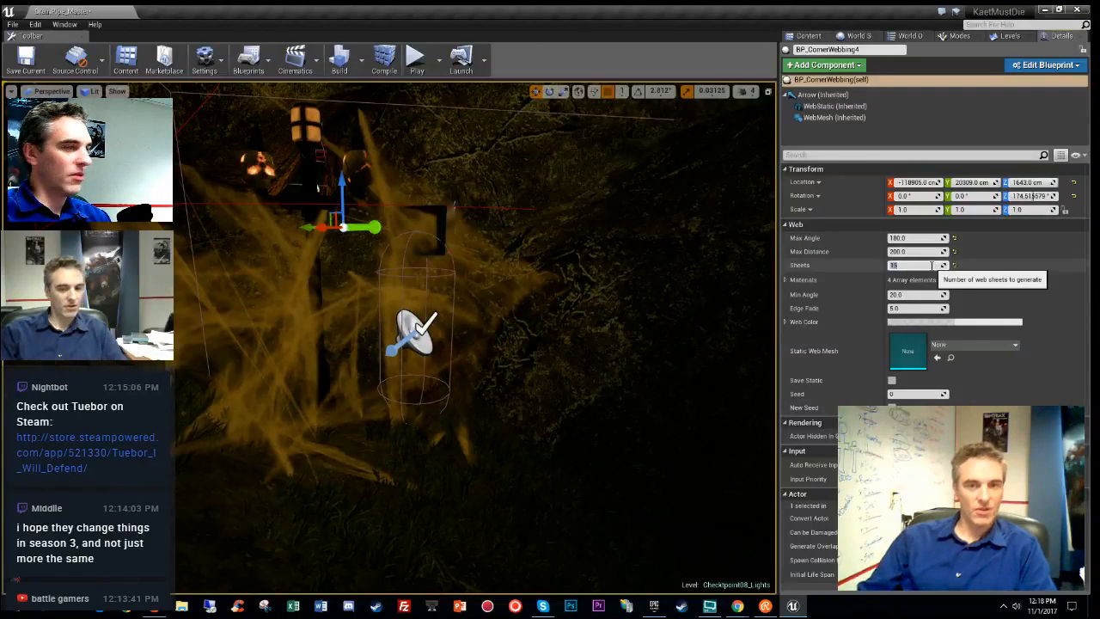
{"action": "type", "text": "10"}
{"action": "key", "text": "Return"}
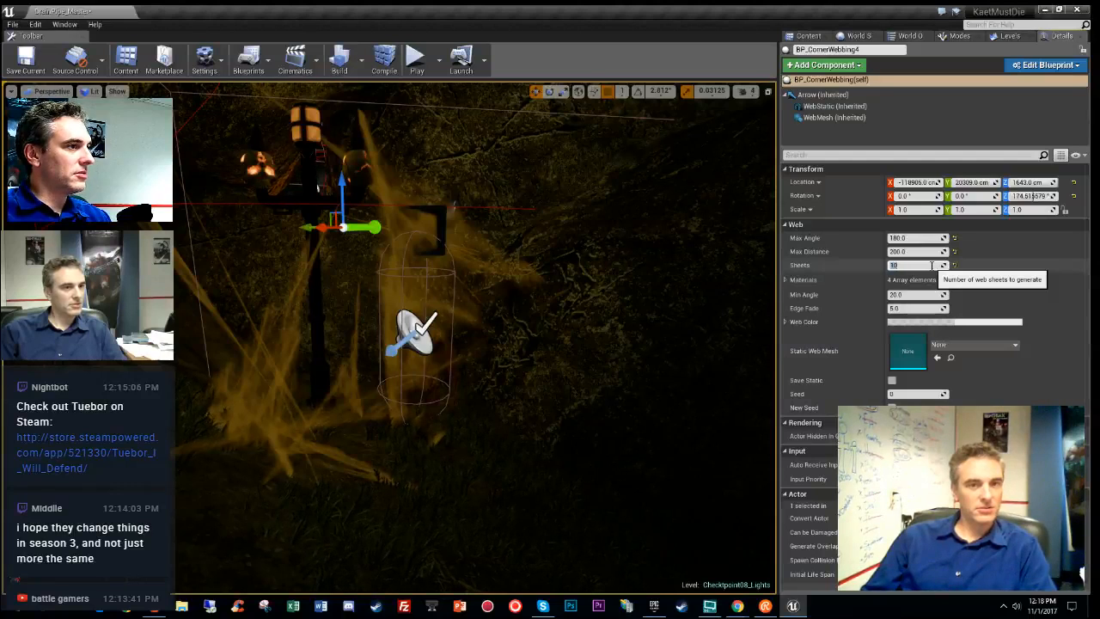
{"action": "type", "text": "12"}
{"action": "key", "text": "Return"}
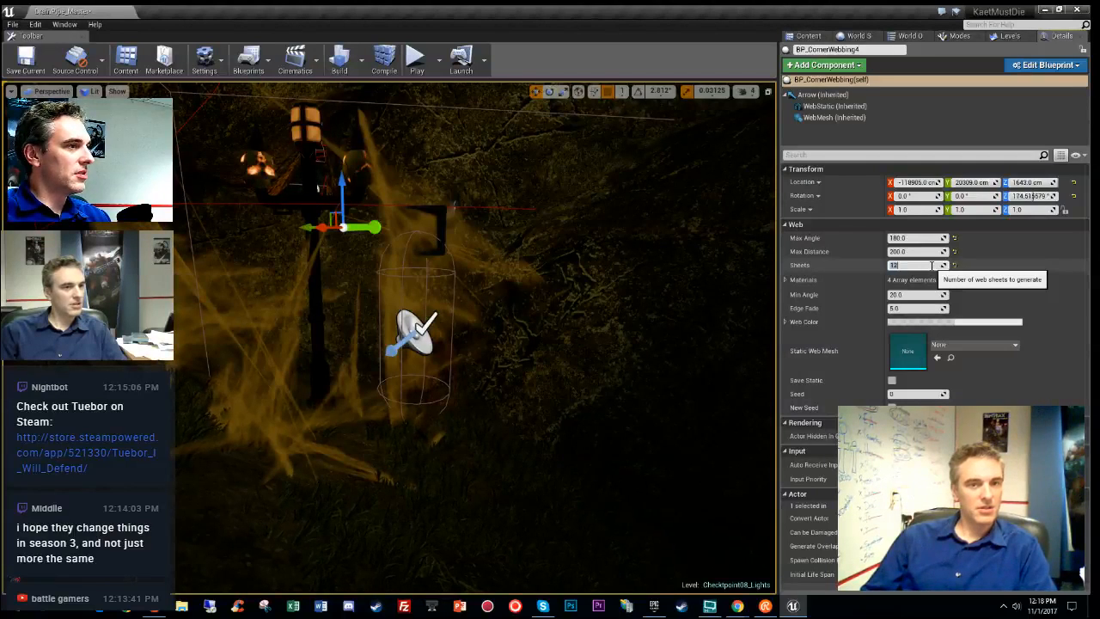
{"action": "type", "text": "15"}
{"action": "key", "text": "Return"}
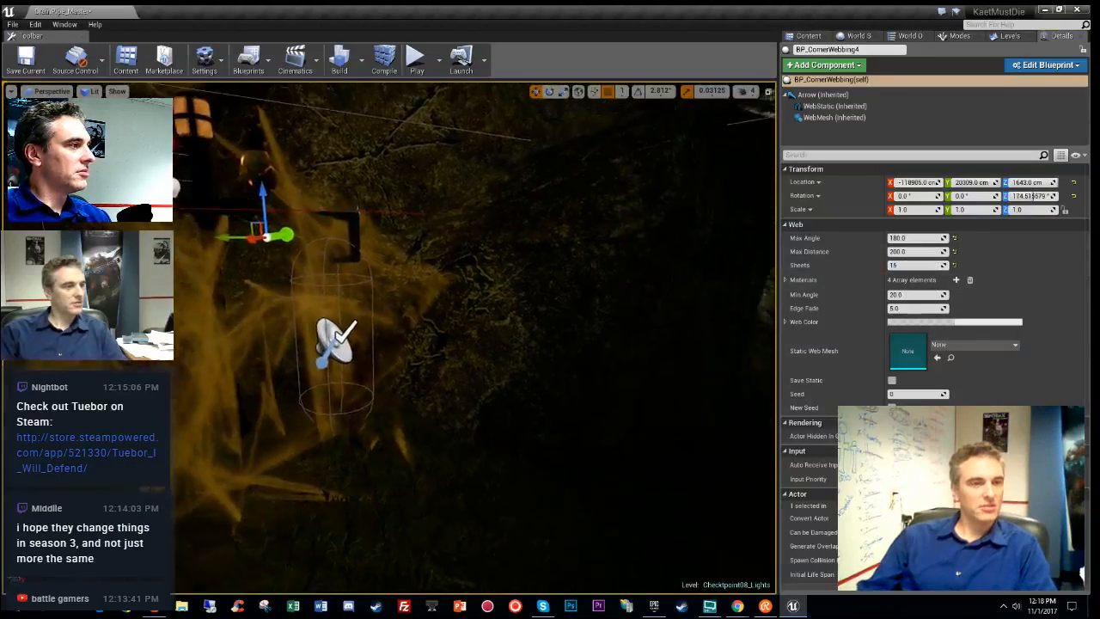
- Test a Max Distance of 100 and shift the cobweb down and to the right
{"action": "key", "text": "w"}
{"action": "right_click_drag", "start_coordinate": [475, 337], "coordinate": [382, 377]}
{"action": "key", "text": "w"}
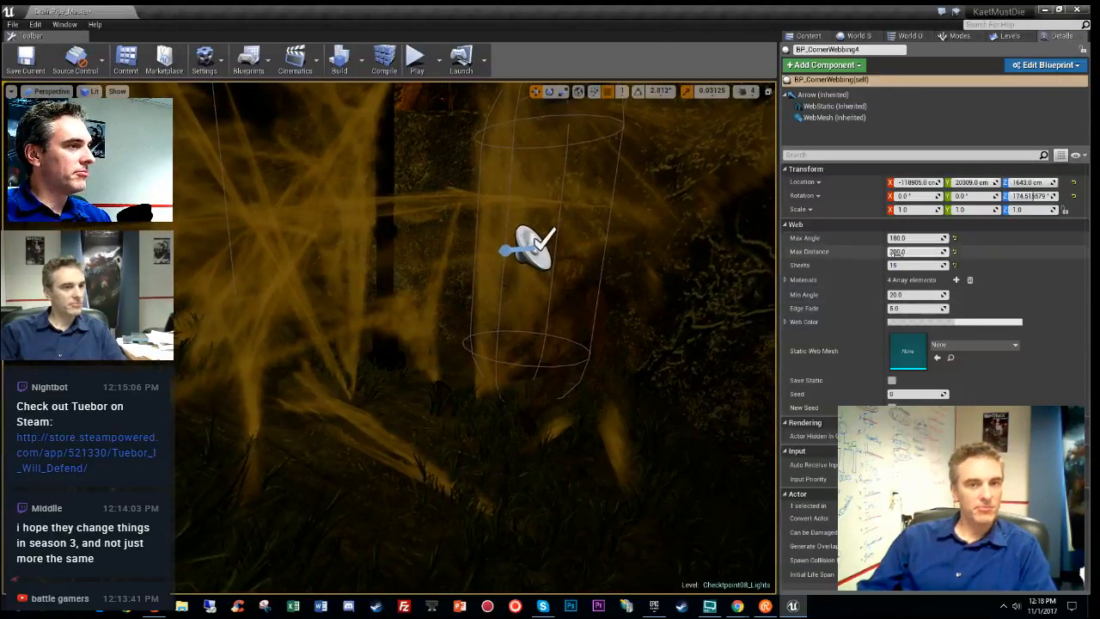
{"action": "type", "text": "100"}
{"action": "key", "text": "Return"}
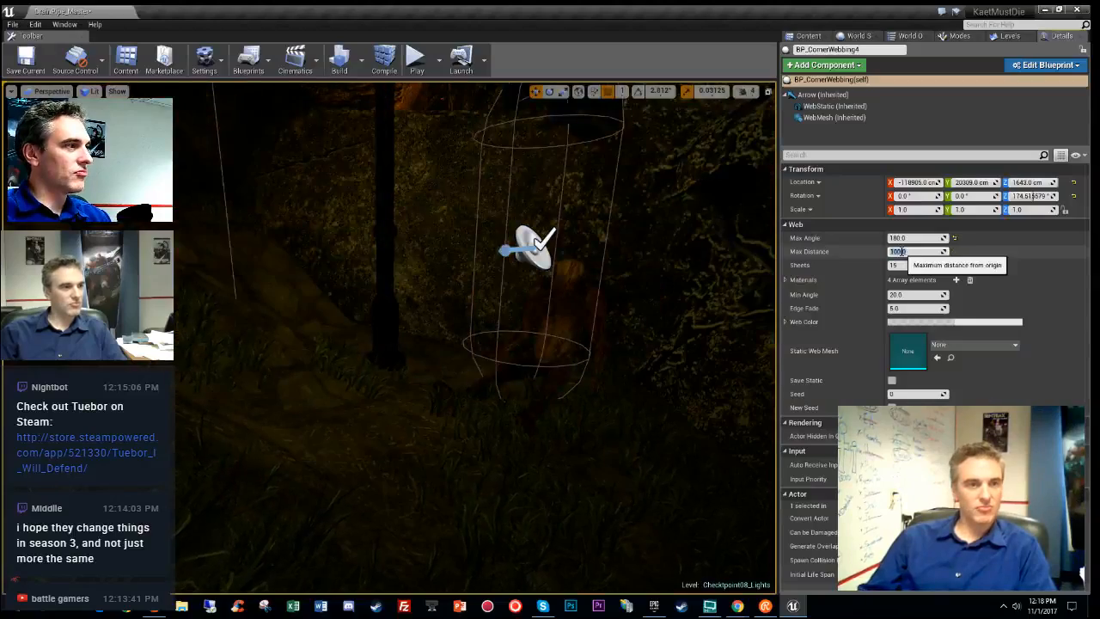
{"action": "key", "text": "s"}
{"action": "right_click_drag", "start_coordinate": [533, 284], "coordinate": [554, 387]}
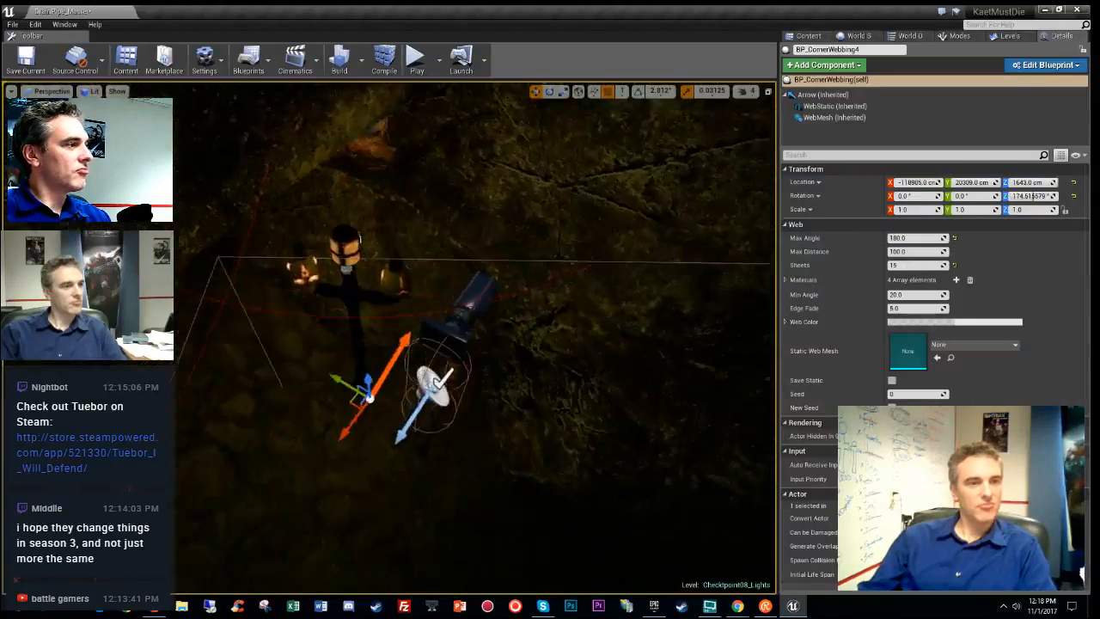
{"action": "right_click_drag", "start_coordinate": [432, 318], "coordinate": [432, 318]}
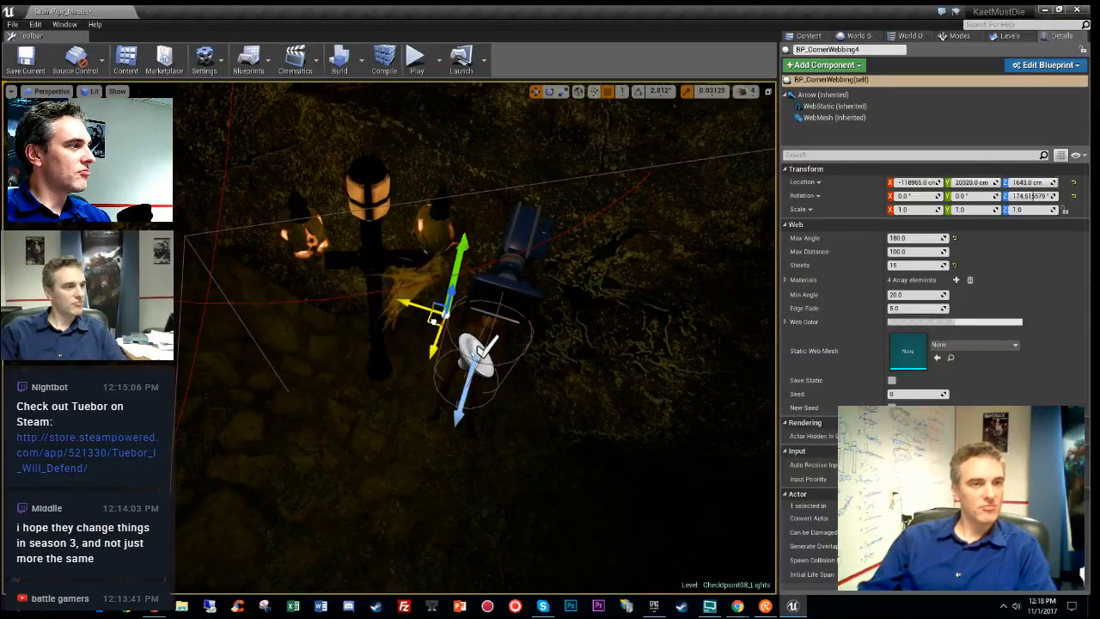
{"action": "left_click_drag", "start_coordinate": [433, 321], "coordinate": [438, 367]}
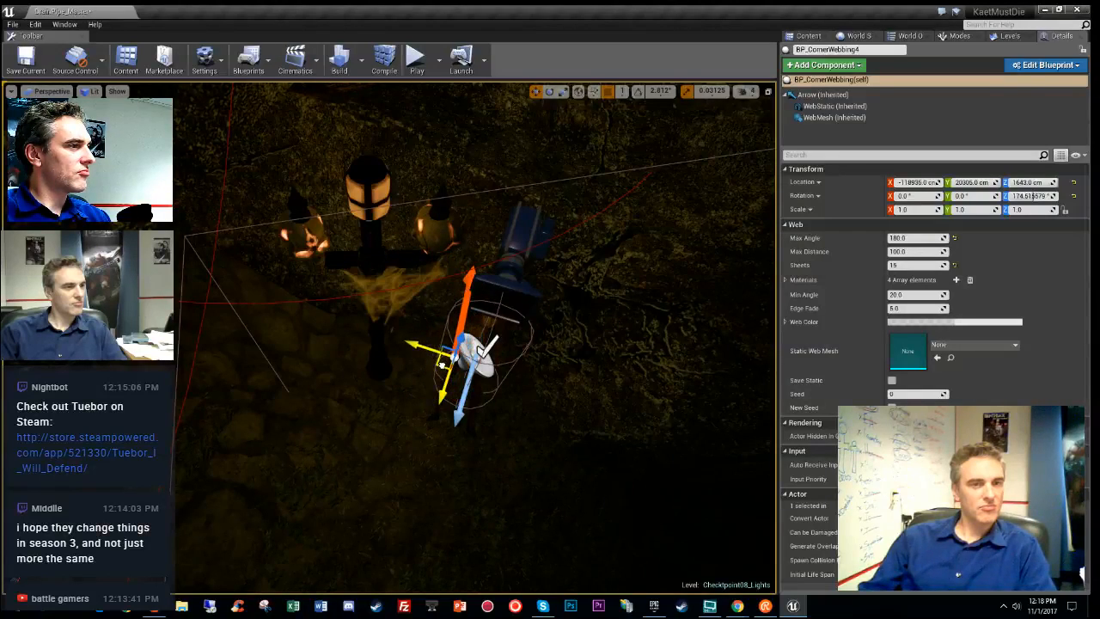
{"action": "right_click_drag", "start_coordinate": [441, 365], "coordinate": [404, 312]}
{"action": "key", "text": "f"}
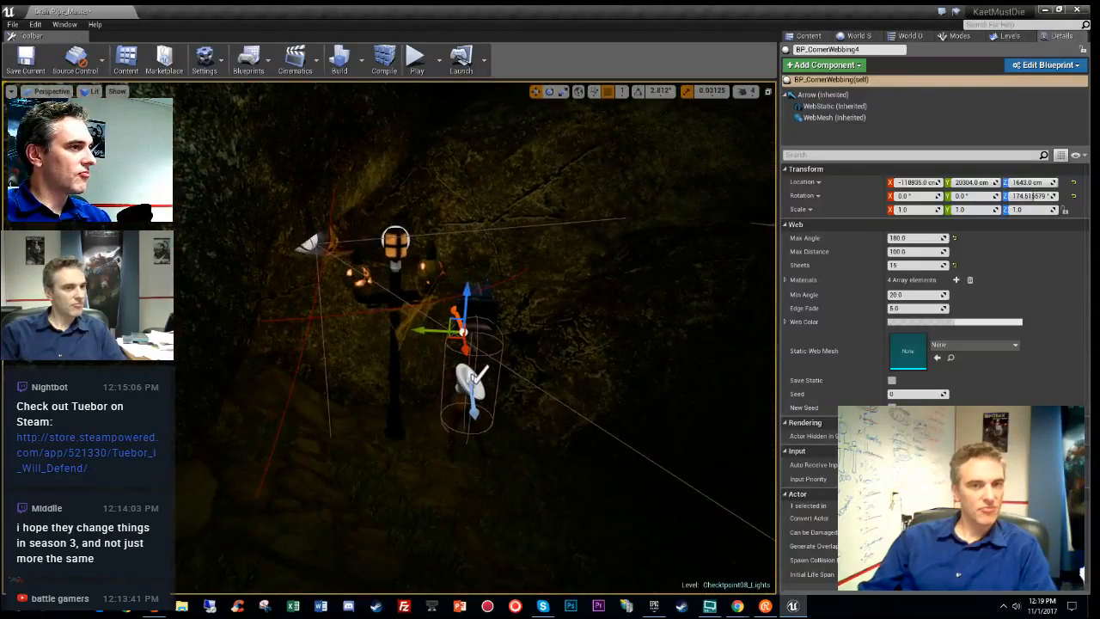
- Try Max Distance 145, settle on 200, and turn the cobweb about 15 degrees
{"action": "left_click", "coordinate": [911, 251]}
{"action": "type", "text": "145"}
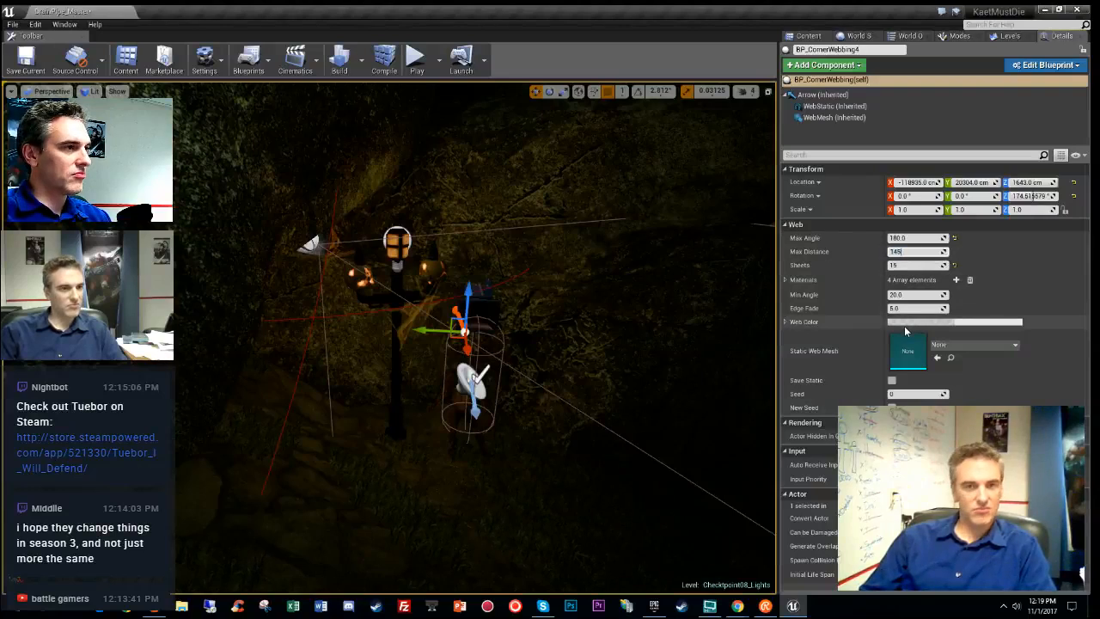
{"action": "key", "text": "Return"}
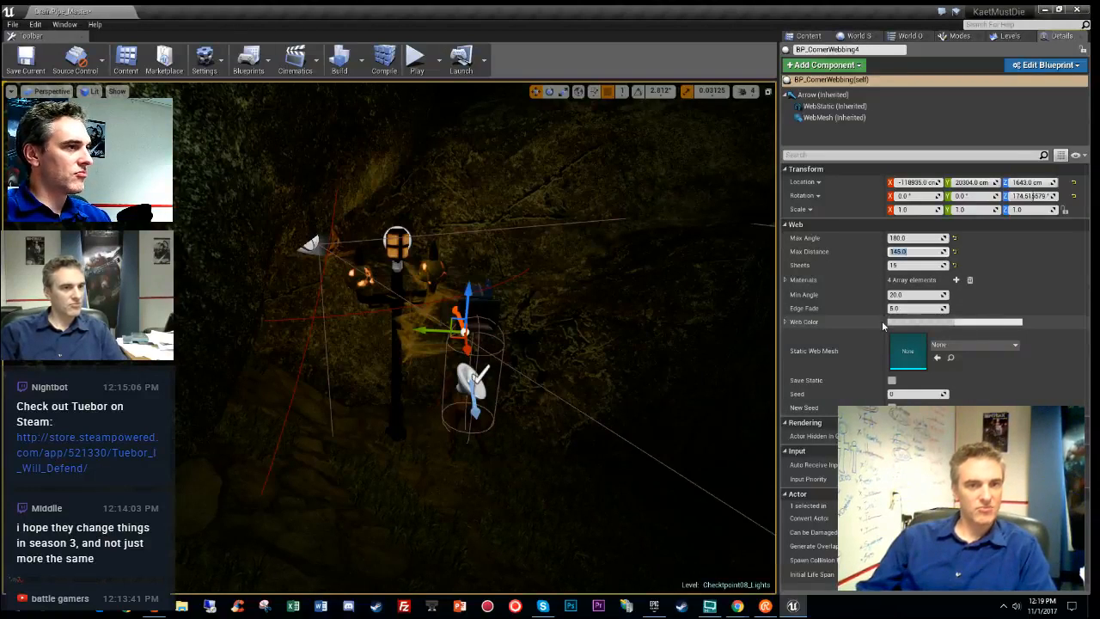
{"action": "type", "text": "200"}
{"action": "key", "text": "Return"}
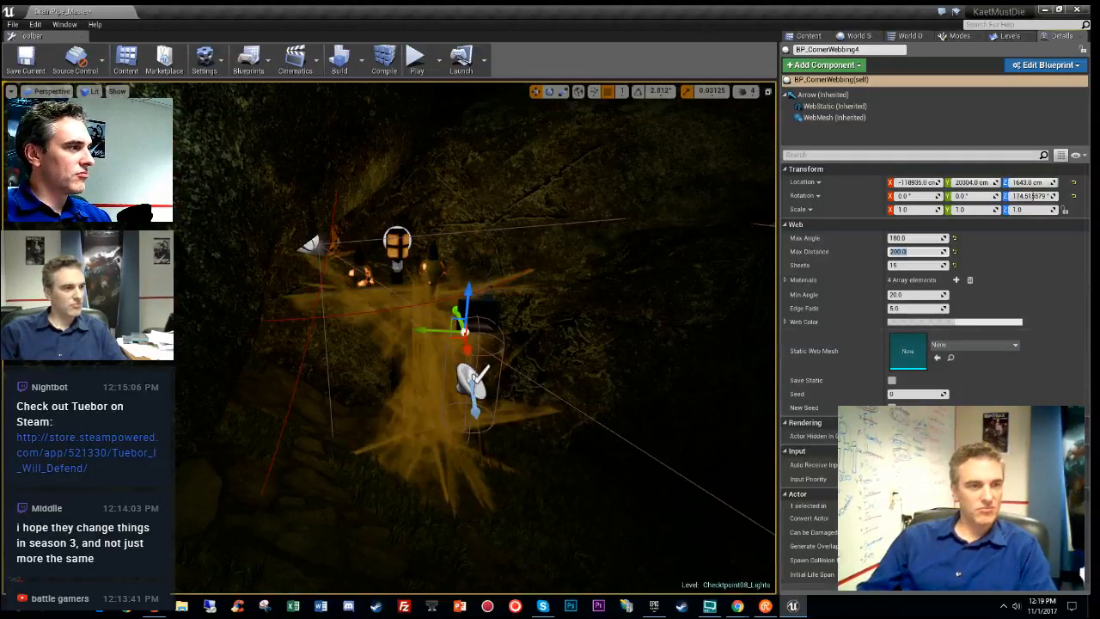
{"action": "right_click_drag", "start_coordinate": [602, 344], "coordinate": [679, 430]}
{"action": "key", "text": "e"}
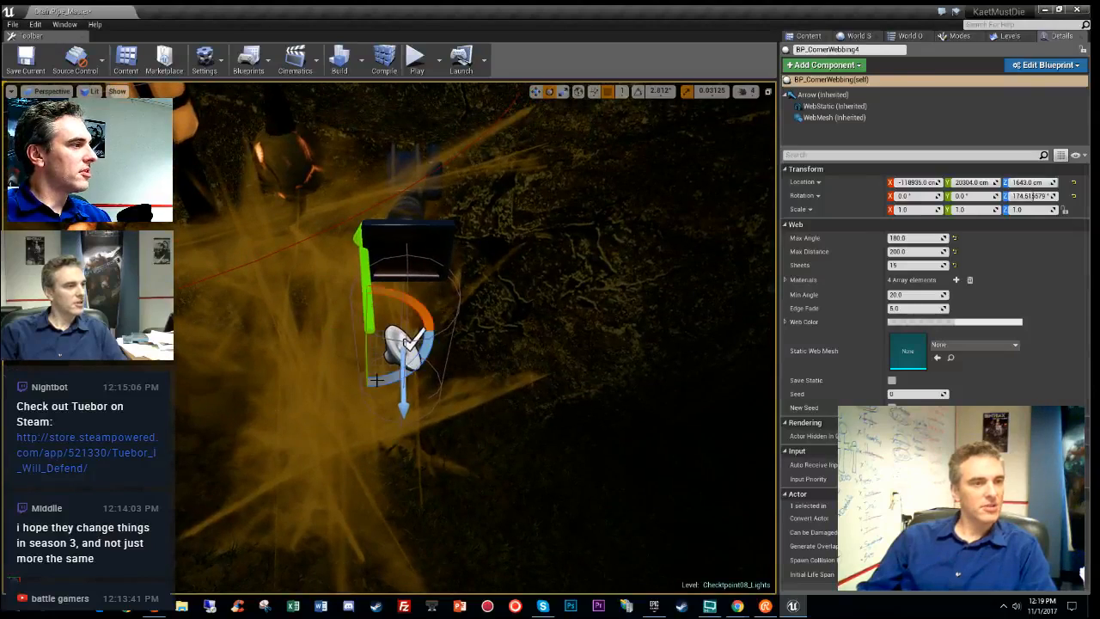
{"action": "left_click_drag", "start_coordinate": [416, 372], "coordinate": [385, 380]}
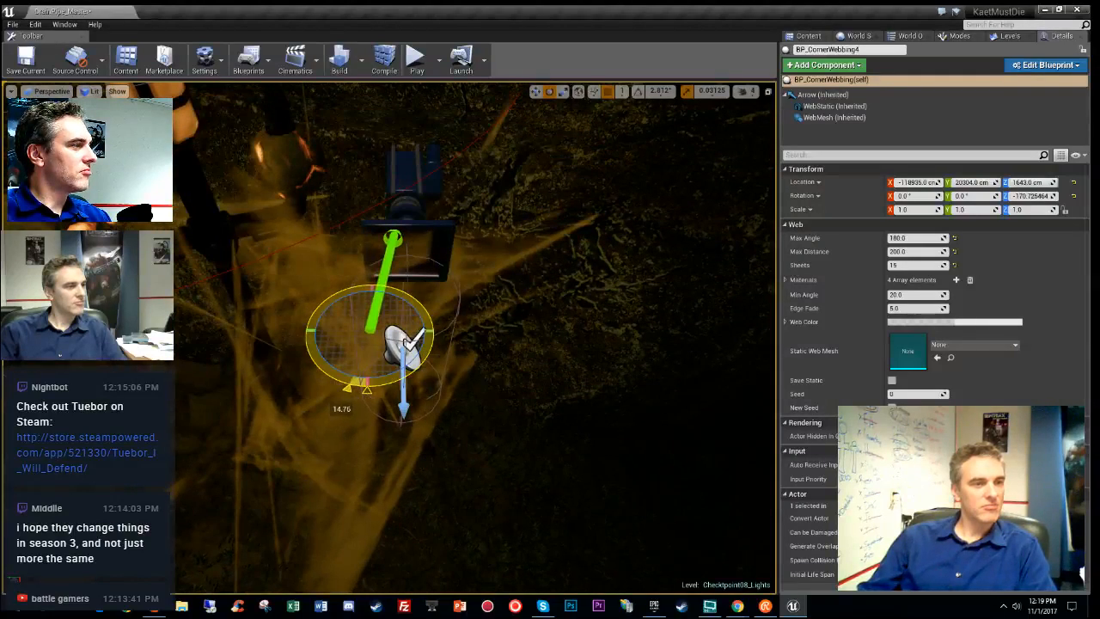
- Slide the cobweb across the ground and preview it without editor helpers
{"action": "key", "text": "w"}
{"action": "left_click_drag", "start_coordinate": [358, 343], "coordinate": [365, 312]}
{"action": "right_click_drag", "start_coordinate": [365, 312], "coordinate": [464, 282]}
{"action": "key", "text": "g"}
- Set the web's Max Angle to 120 and save the level with Ctrl+S
{"action": "left_click", "coordinate": [915, 238]}
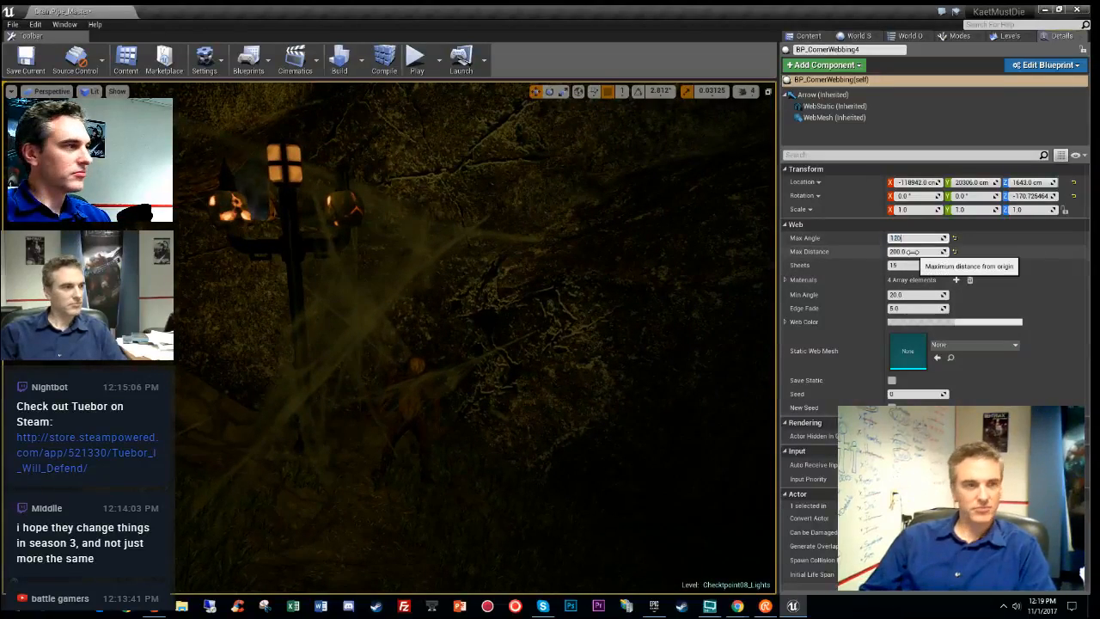
{"action": "key", "text": "Return"}
{"action": "mouse_move", "coordinate": [447, 456]}
{"action": "right_mouse_down"}
{"action": "mouse_move", "coordinate": [481, 459]}
{"action": "mouse_move", "coordinate": [483, 528]}
{"action": "mouse_move", "coordinate": [425, 517]}
{"action": "mouse_move", "coordinate": [417, 499]}
{"action": "mouse_move", "coordinate": [473, 494]}
{"action": "mouse_move", "coordinate": [391, 460]}
{"action": "mouse_move", "coordinate": [445, 480]}
{"action": "mouse_move", "coordinate": [528, 473]}
{"action": "mouse_move", "coordinate": [434, 473]}
{"action": "mouse_move", "coordinate": [469, 478]}
{"action": "mouse_move", "coordinate": [443, 477]}
{"action": "right_mouse_up"}
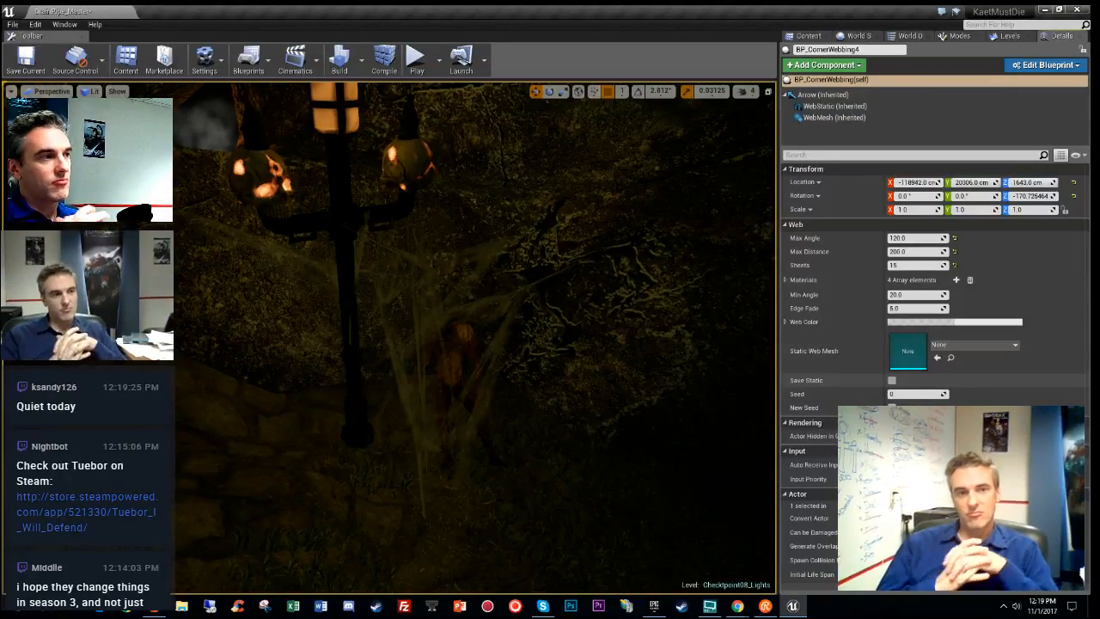
{"action": "key", "text": "ctrl+s"}
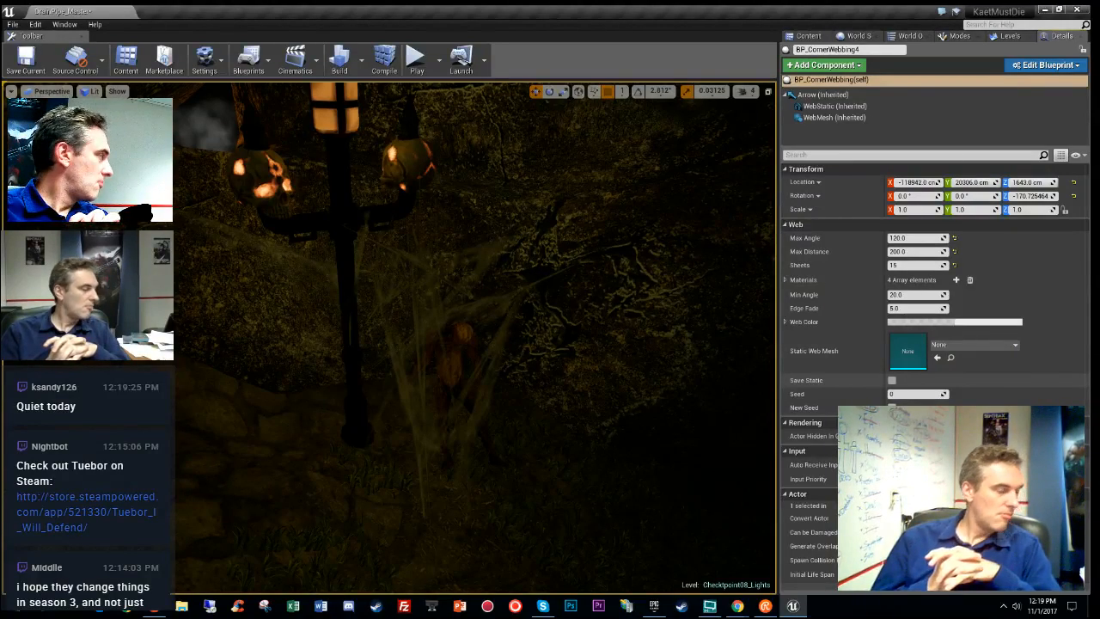
- Save the baked BP_CornerWebbing4 mesh and fly toward the lit rocks and grass
{"action": "key", "text": "ctrl+s"}
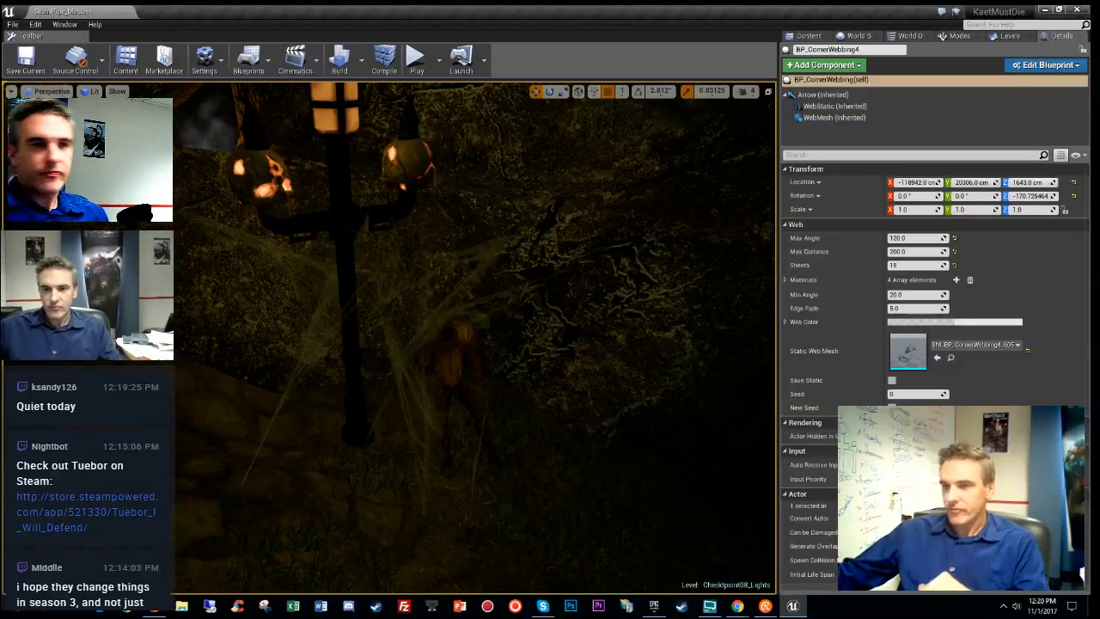
{"action": "right_click_drag", "start_coordinate": [477, 335], "coordinate": [546, 337]}
{"action": "key", "text": "w"}
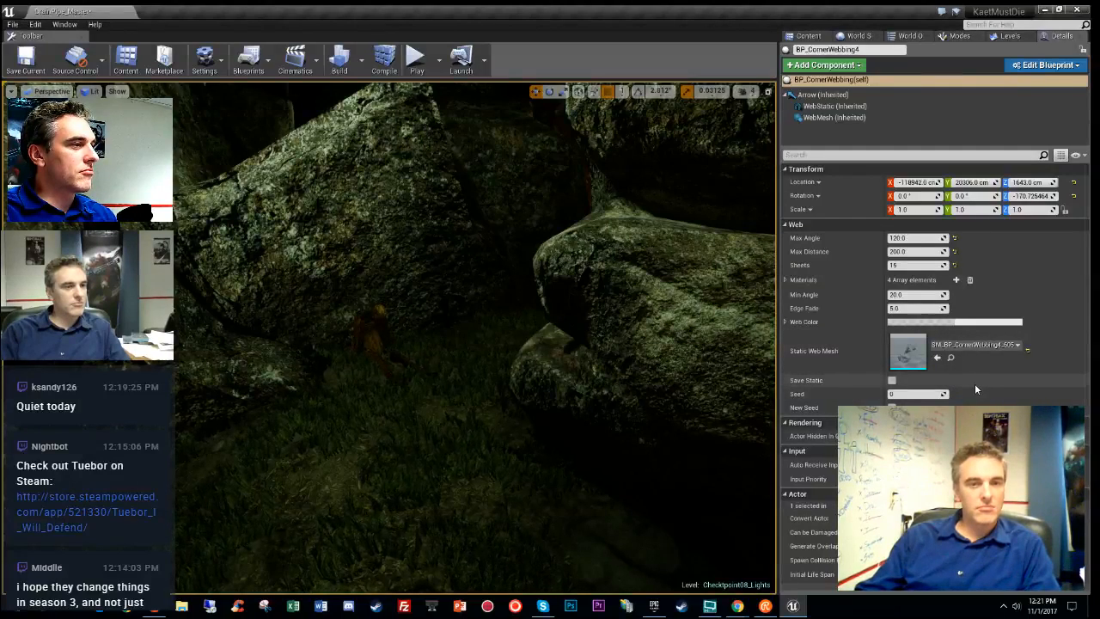
- Drop a new BP_CornerWebbing among the rocks by the orange figure and raise it slightly
{"action": "left_click", "coordinate": [807, 36]}
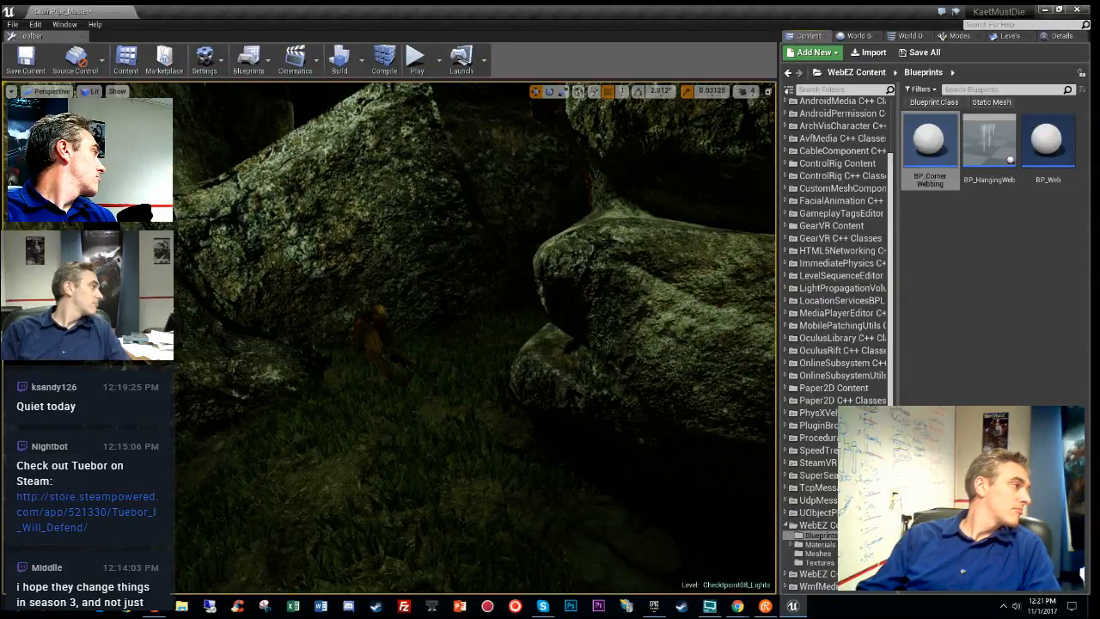
{"action": "key", "text": "w"}
{"action": "right_click_drag", "start_coordinate": [475, 337], "coordinate": [412, 344]}
{"action": "right_click_drag", "start_coordinate": [475, 338], "coordinate": [528, 289]}
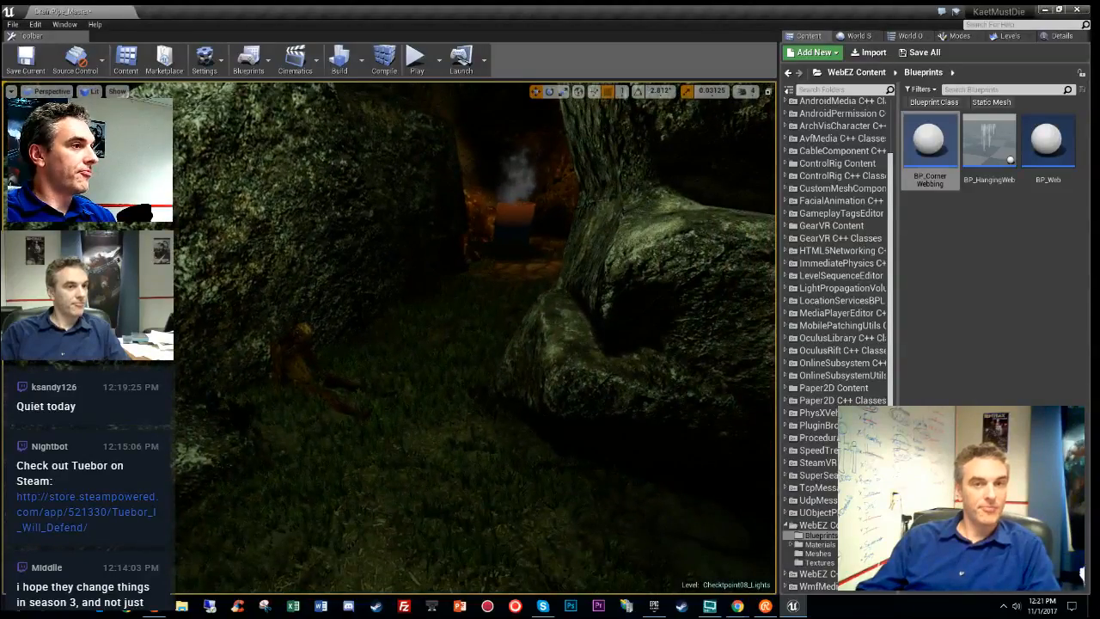
{"action": "left_click_drag", "start_coordinate": [916, 165], "coordinate": [330, 419]}
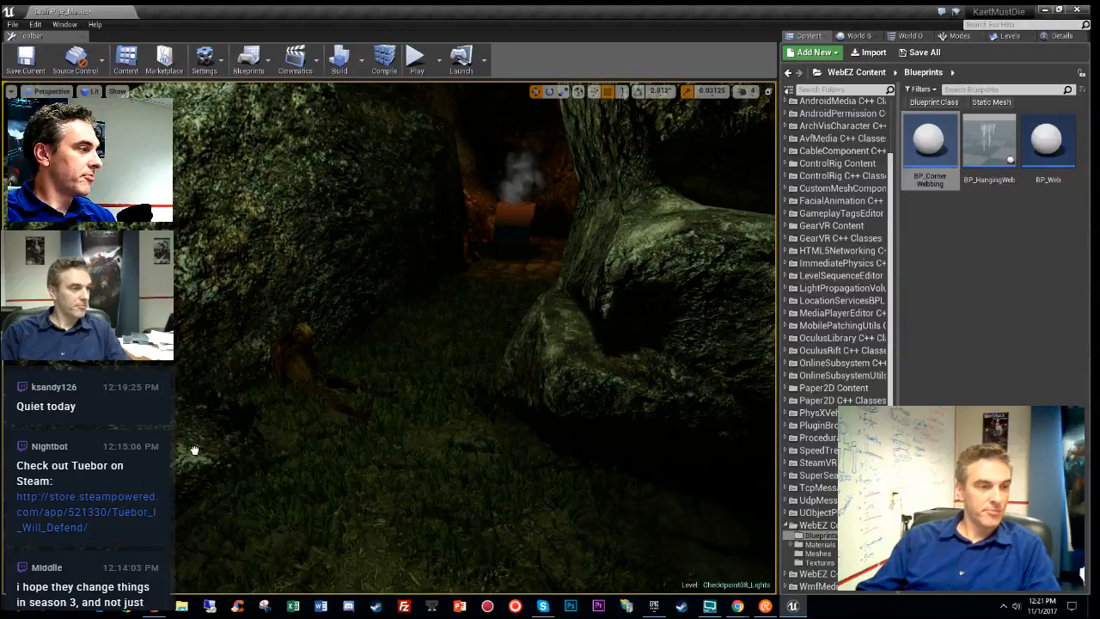
{"action": "key", "text": "g"}
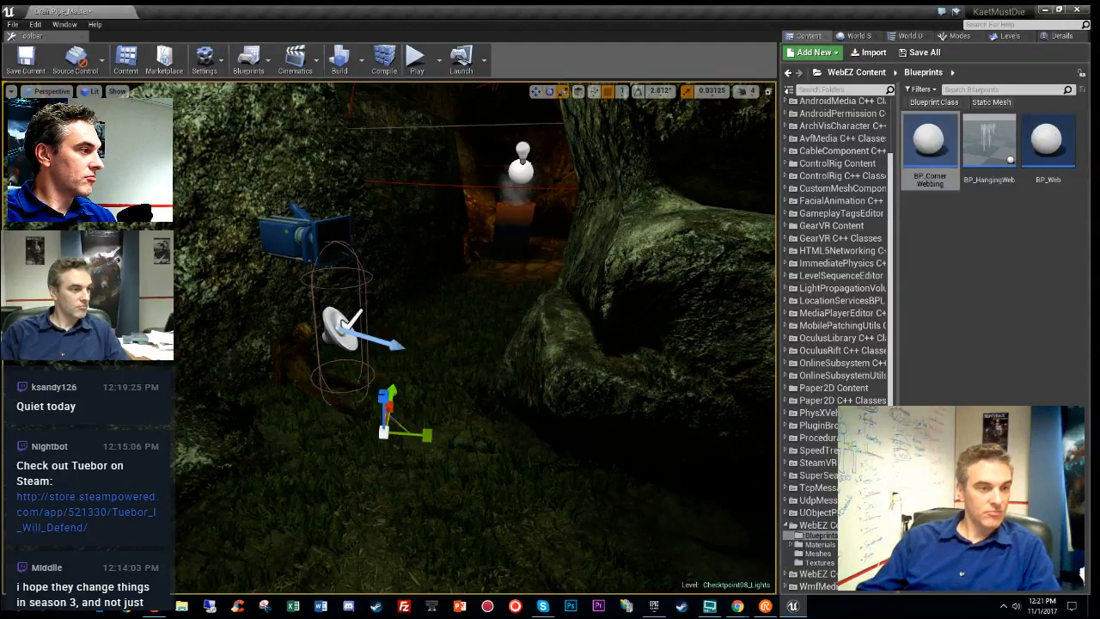
{"action": "left_click_drag", "start_coordinate": [370, 324], "coordinate": [380, 274]}
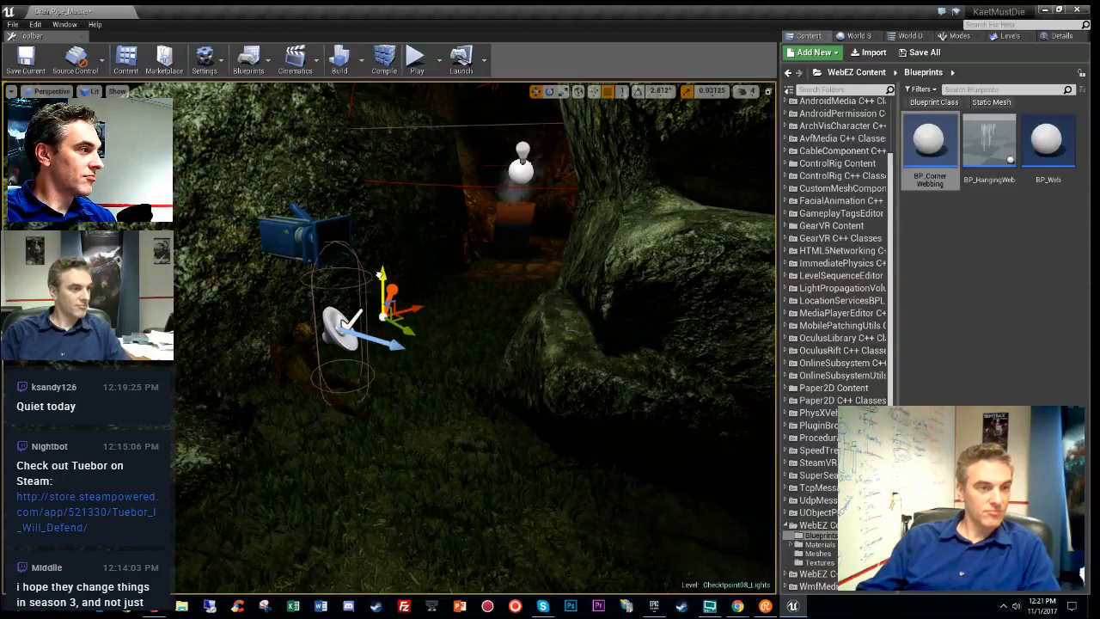
- Set the new web to Max Angle 180 and Max Distance 300, and lower it toward the ground
{"action": "left_click", "coordinate": [1053, 37]}
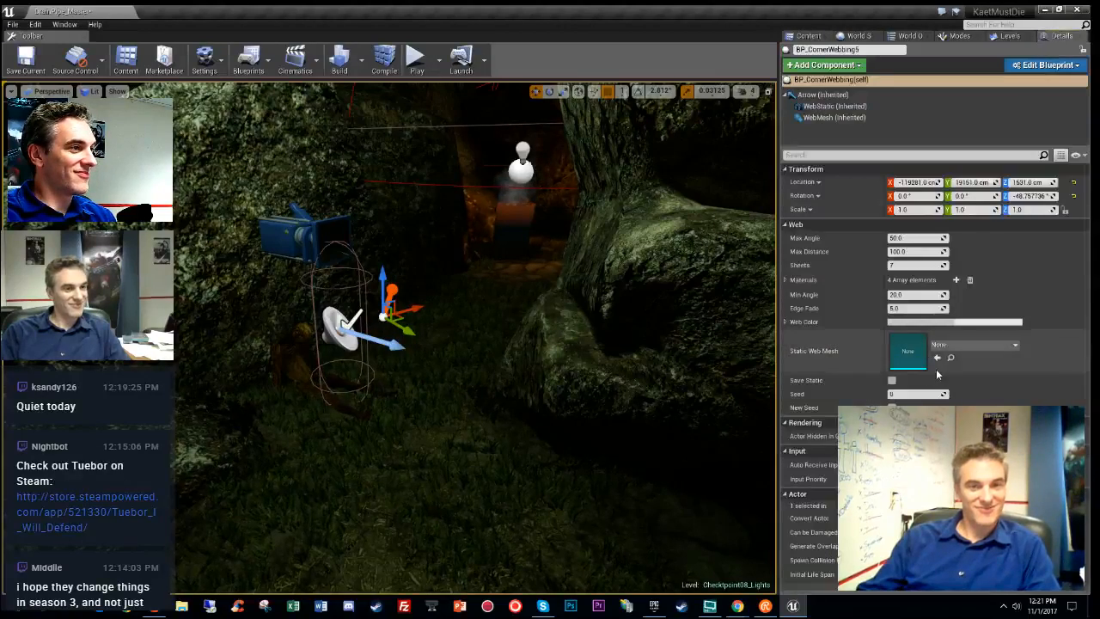
{"action": "left_click", "coordinate": [905, 238]}
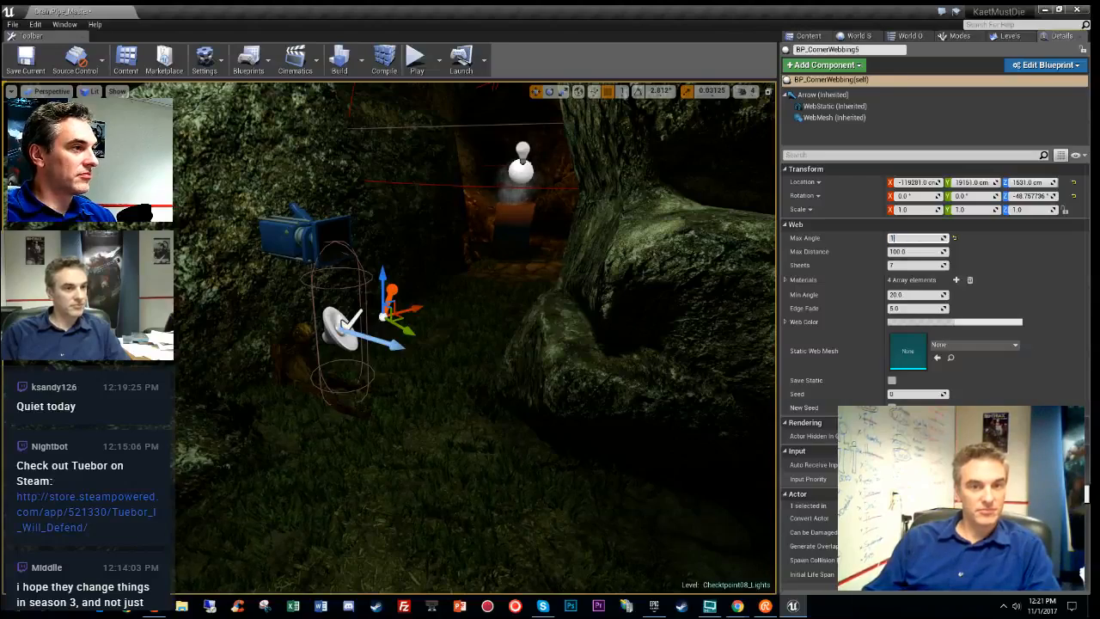
{"action": "key", "text": "Tab"}
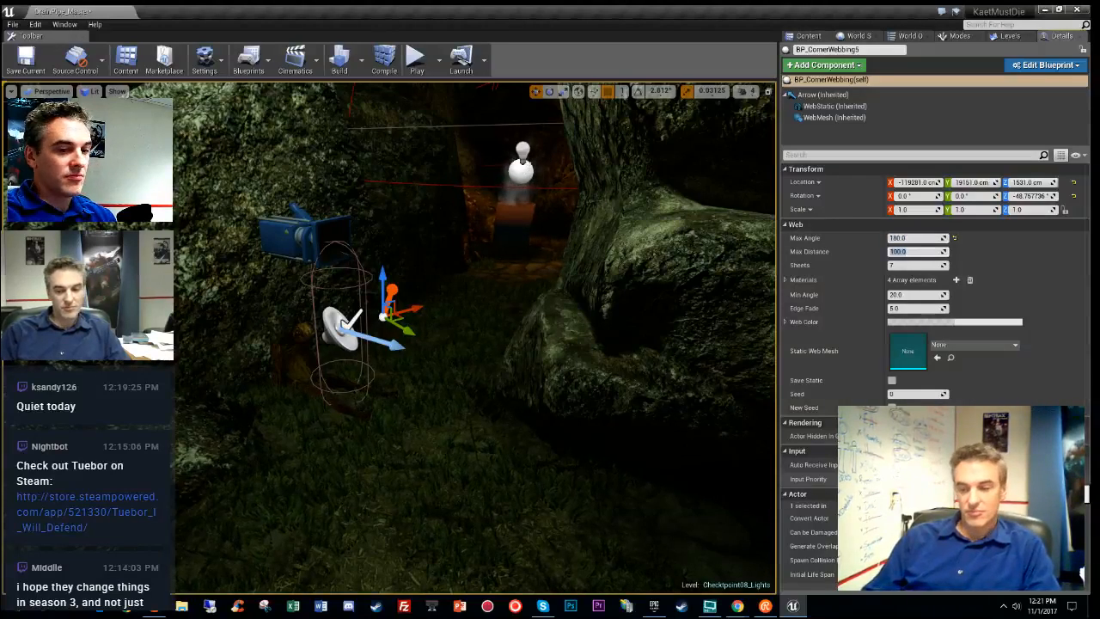
{"action": "type", "text": "300"}
{"action": "key", "text": "Return"}
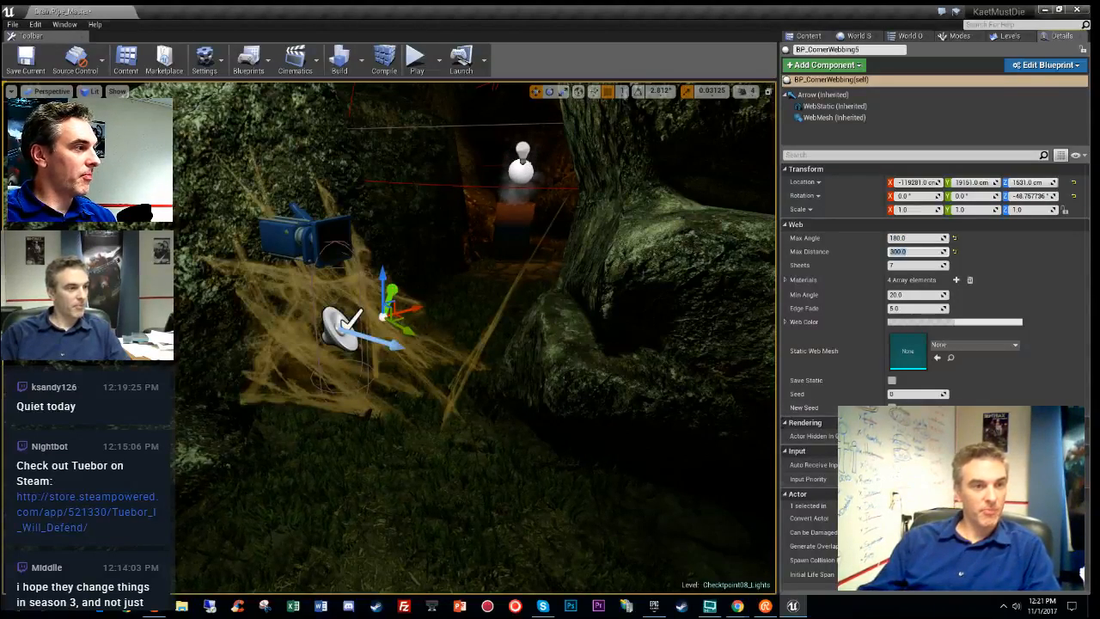
{"action": "right_click_drag", "start_coordinate": [477, 339], "coordinate": [490, 361]}
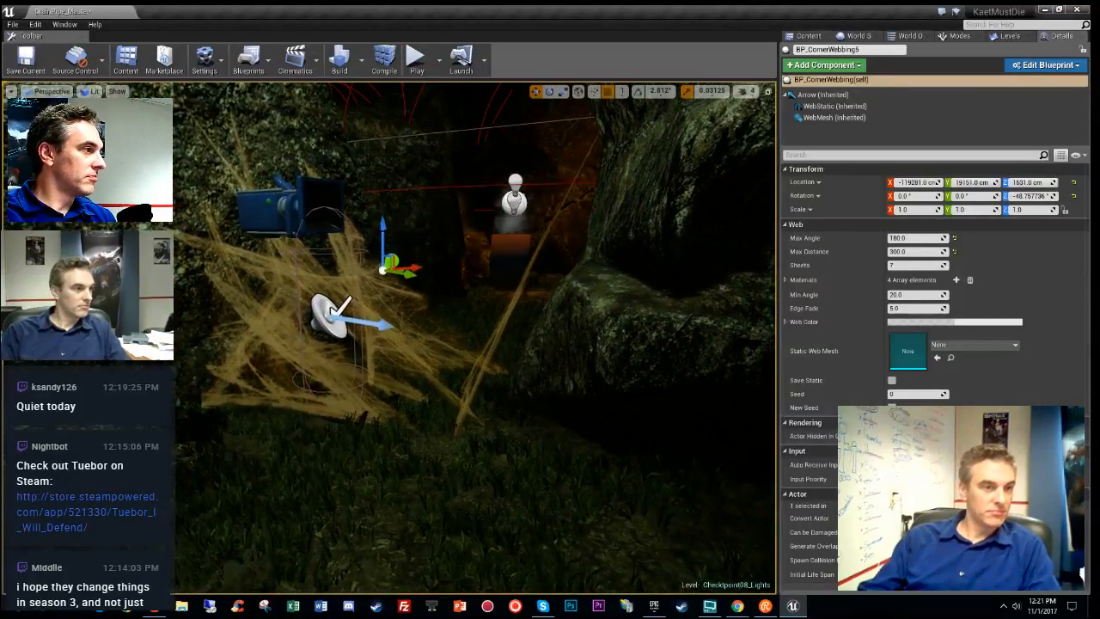
{"action": "left_click_drag", "start_coordinate": [385, 227], "coordinate": [345, 442]}
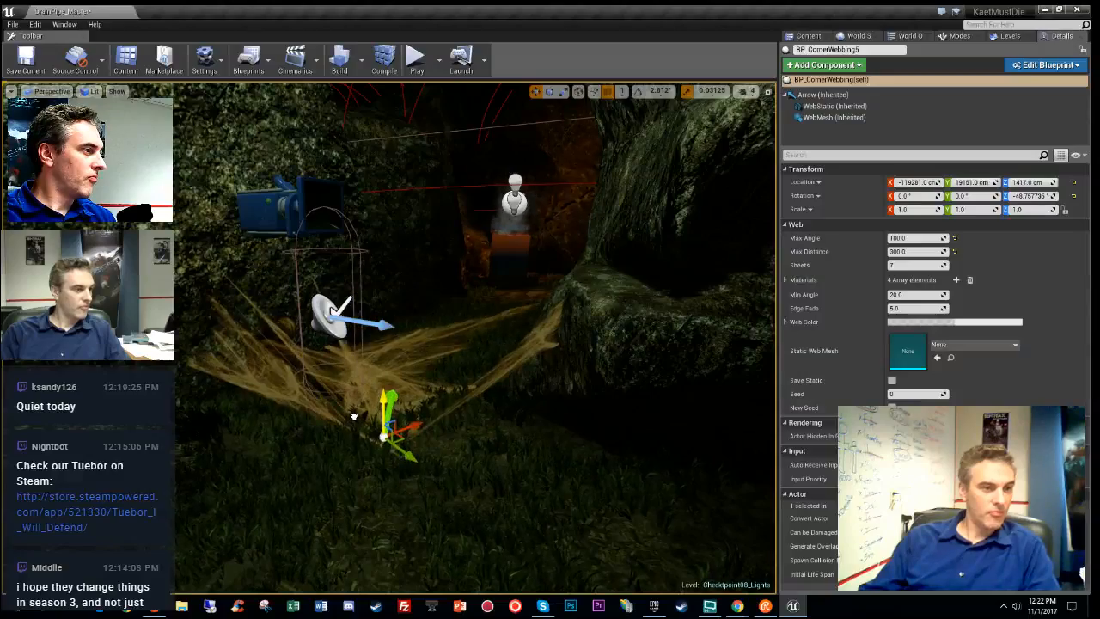
- Reduce the web to 5 Sheets and preview it in game view
{"action": "key", "text": "w"}
{"action": "right_click_drag", "start_coordinate": [354, 416], "coordinate": [328, 423]}
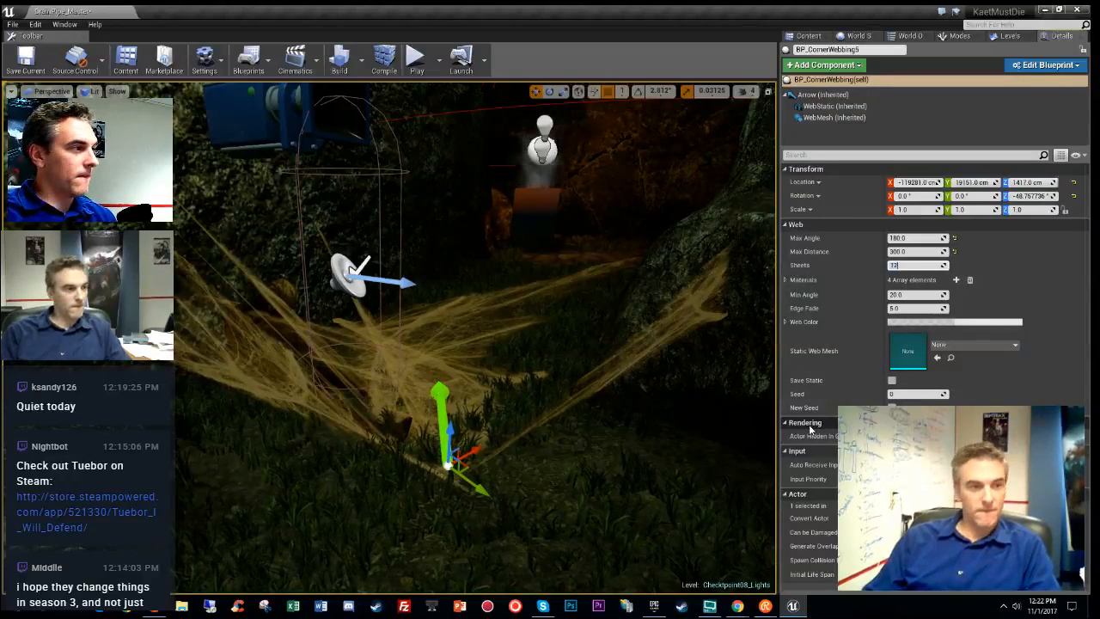
{"action": "key", "text": "Return"}
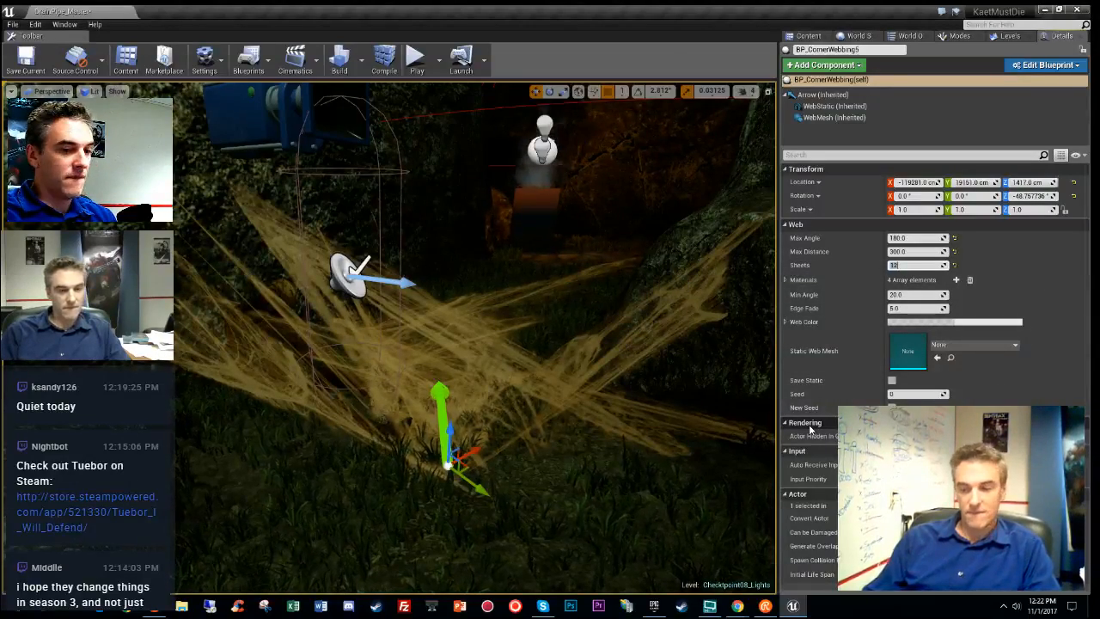
{"action": "type", "text": "5"}
{"action": "key", "text": "Return"}
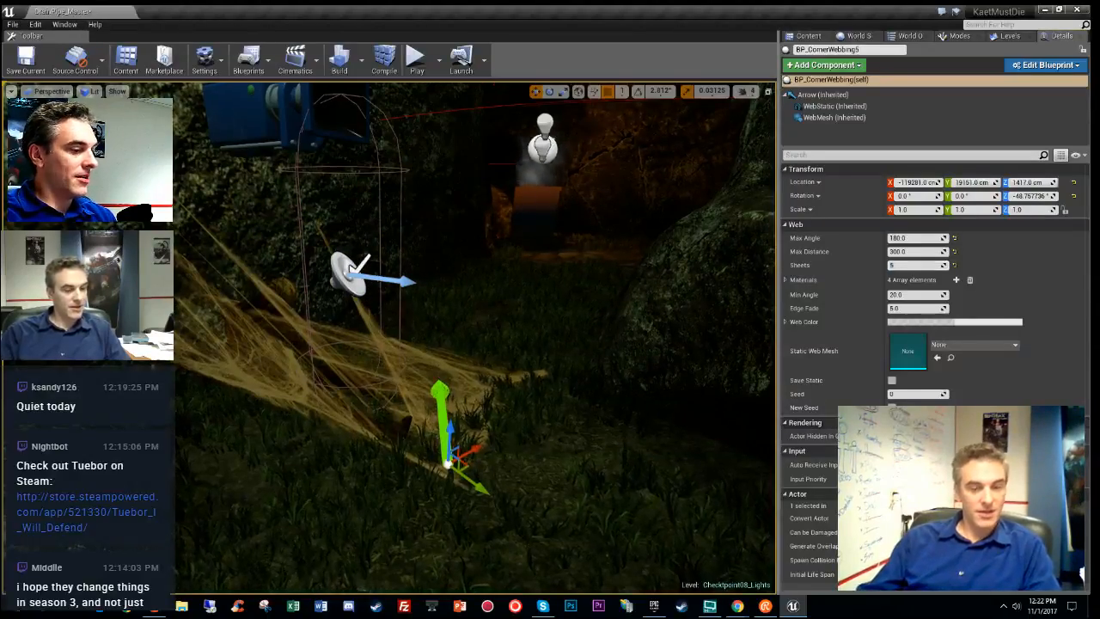
{"action": "right_click_drag", "start_coordinate": [772, 376], "coordinate": [749, 371]}
{"action": "key", "text": "g"}
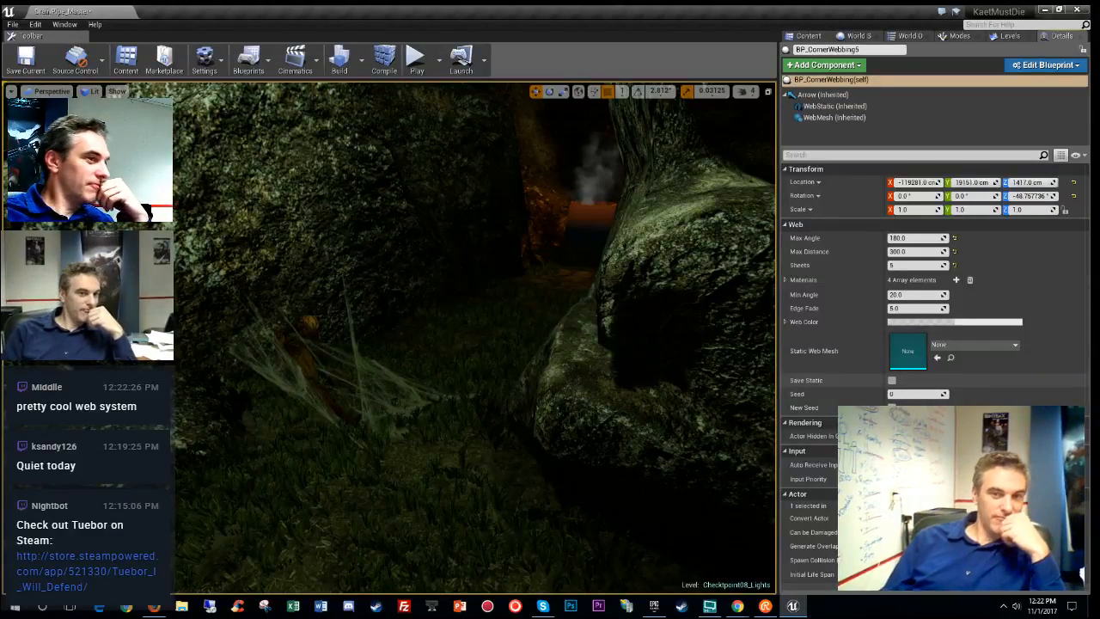
- Enable Save Static to bake BP_CornerWebbing5, inspect it, and bring back the WebEZ Blueprints content
{"action": "left_click", "coordinate": [892, 380]}
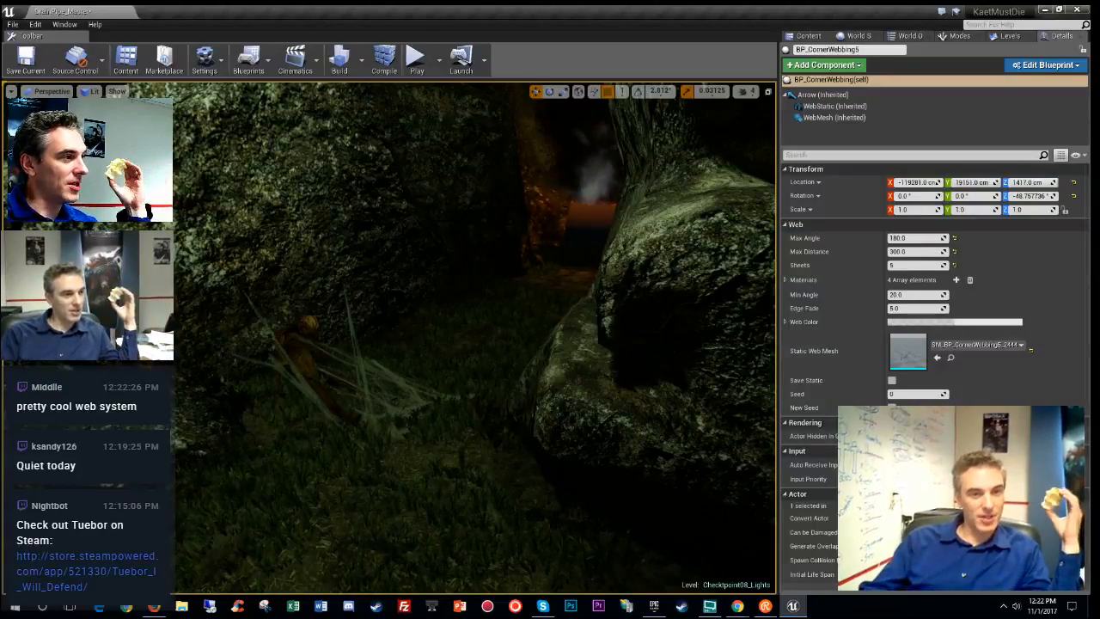
{"action": "right_click_drag", "start_coordinate": [476, 338], "coordinate": [434, 340]}
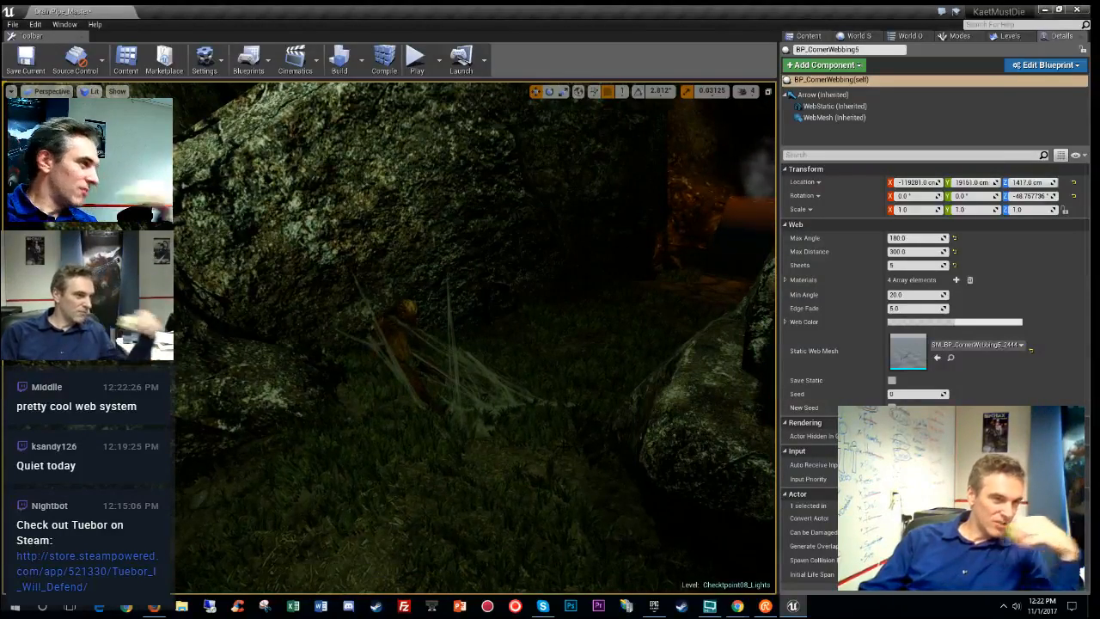
{"action": "mouse_move", "coordinate": [434, 339]}
{"action": "right_mouse_down"}
{"action": "mouse_move", "coordinate": [292, 348]}
{"action": "mouse_move", "coordinate": [413, 342]}
{"action": "right_mouse_up"}
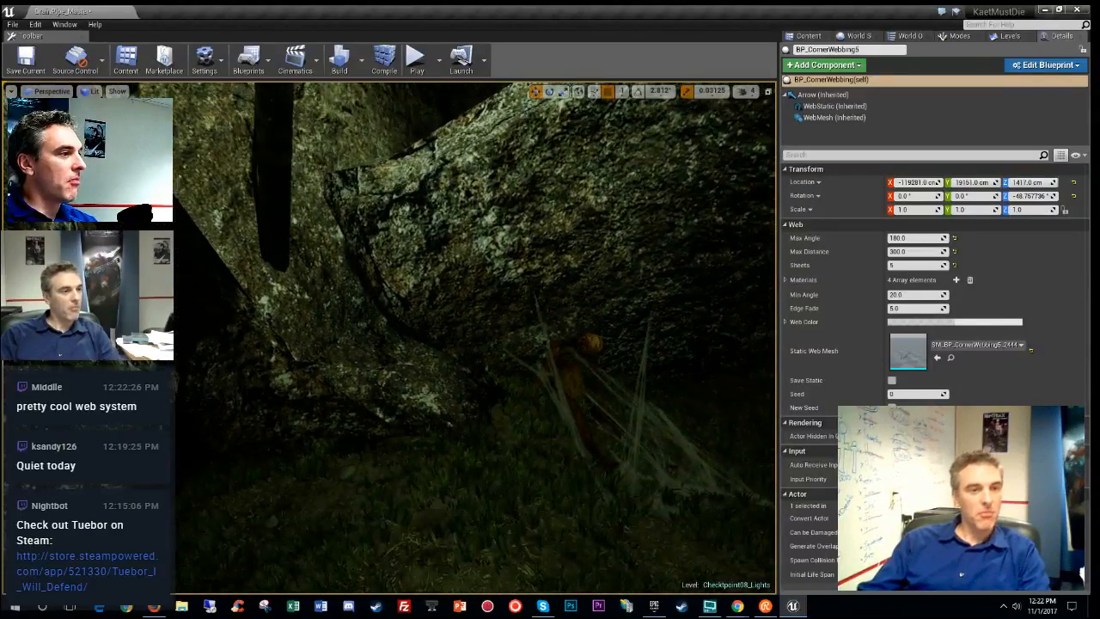
{"action": "left_click", "coordinate": [946, 33]}
{"action": "left_click", "coordinate": [806, 36]}
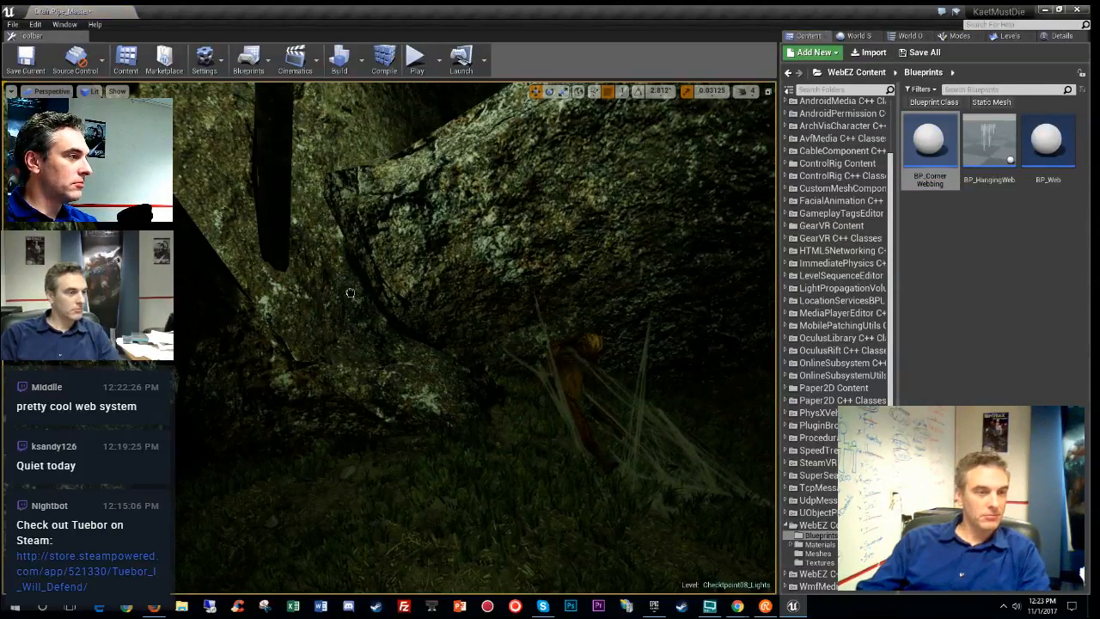
- Rotate the new cobweb by -135 degrees and move it down into the rock corner
{"action": "key", "text": "g"}
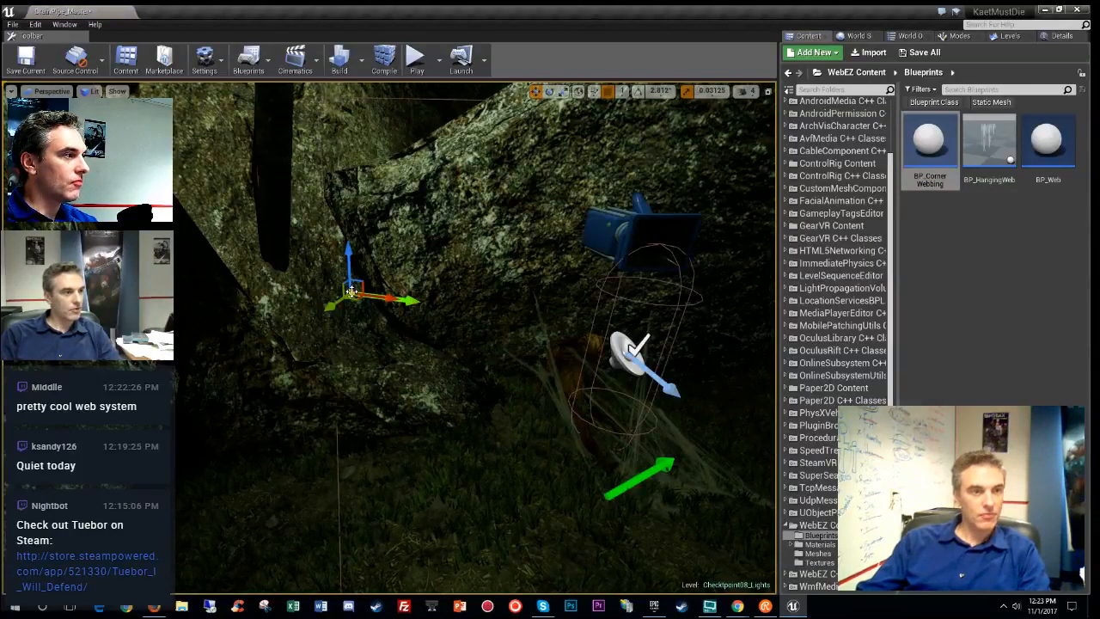
{"action": "key", "text": "e"}
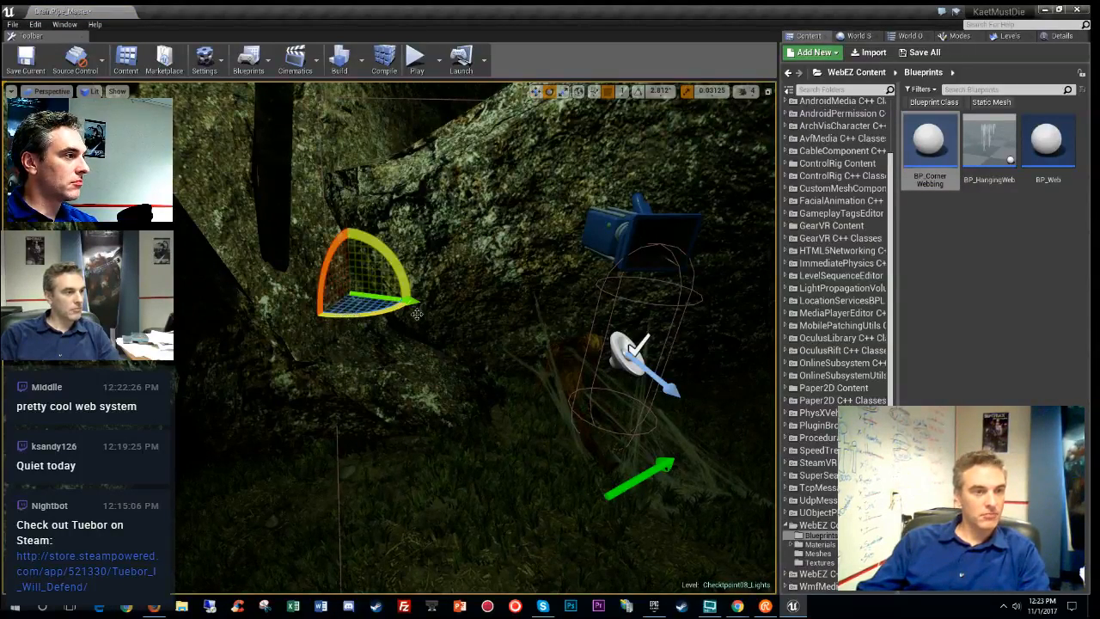
{"action": "mouse_move", "coordinate": [416, 314]}
{"action": "left_mouse_down"}
{"action": "mouse_move", "coordinate": [404, 310]}
{"action": "mouse_move", "coordinate": [416, 301]}
{"action": "left_mouse_up"}
{"action": "right_click_drag", "start_coordinate": [415, 301], "coordinate": [387, 371]}
{"action": "key", "text": "w"}
{"action": "left_click_drag", "start_coordinate": [405, 208], "coordinate": [420, 436]}
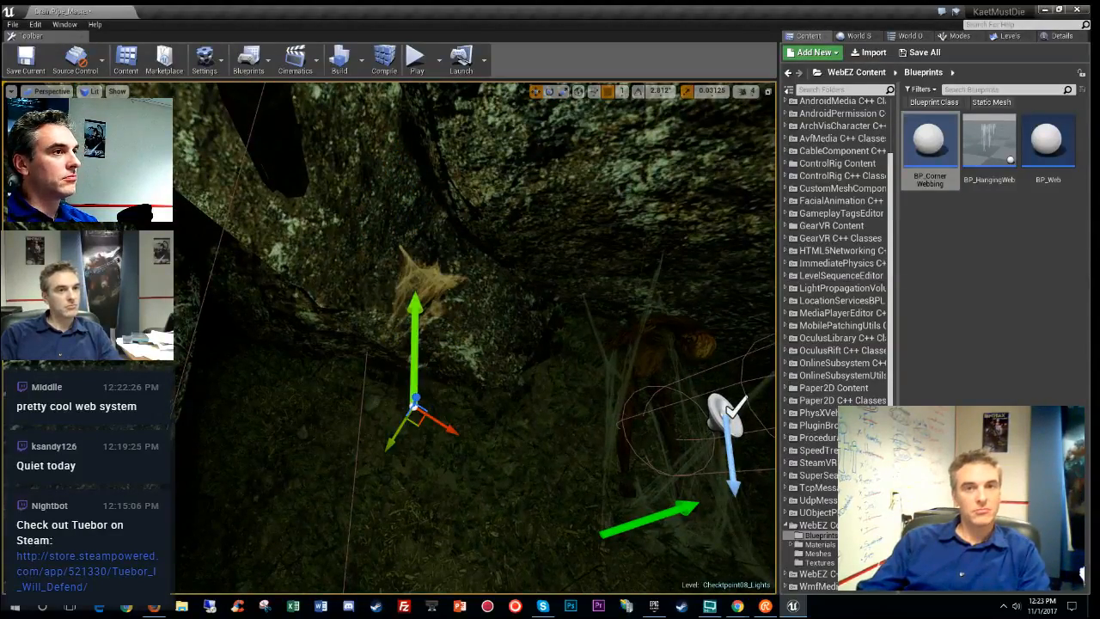
- Select BP_CornerWebbing6 and raise the web slightly
{"action": "left_click", "coordinate": [1055, 37]}
{"action": "mouse_move", "coordinate": [670, 258]}
{"action": "right_mouse_down"}
{"action": "mouse_move", "coordinate": [670, 167]}
{"action": "mouse_move", "coordinate": [658, 258]}
{"action": "right_mouse_up"}
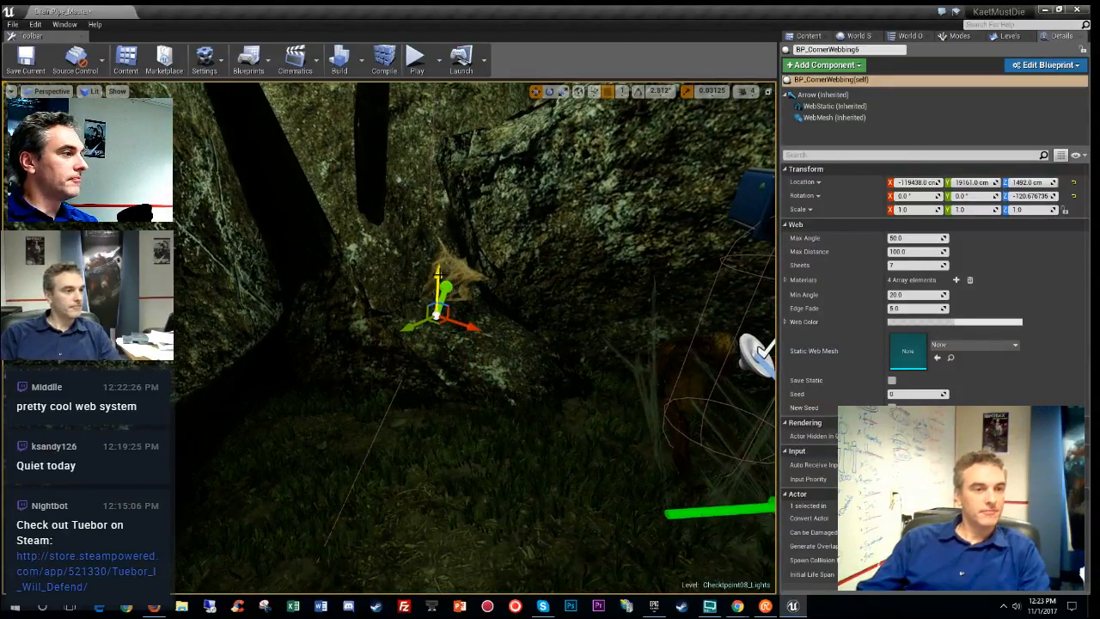
{"action": "left_click_drag", "start_coordinate": [439, 221], "coordinate": [445, 126]}
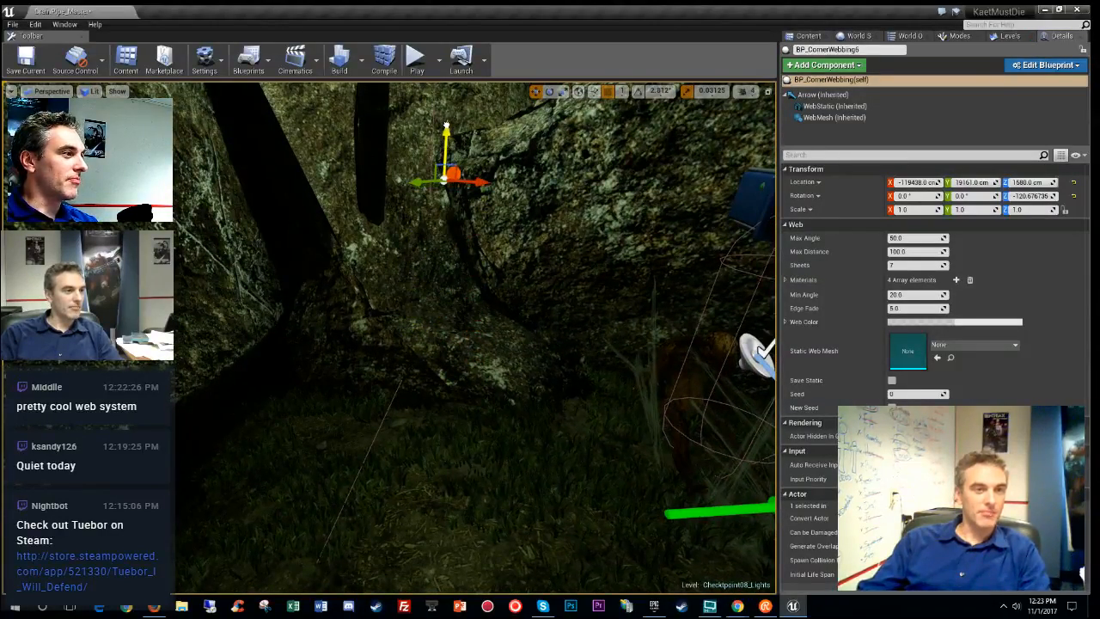
{"action": "right_click_drag", "start_coordinate": [446, 126], "coordinate": [490, 164]}
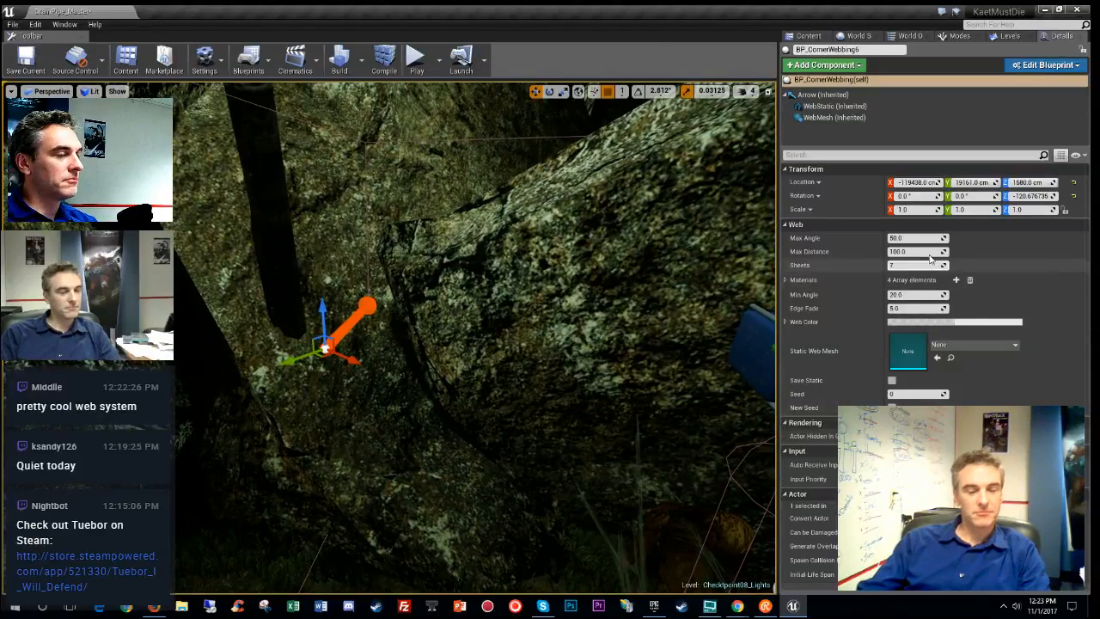
- Set Max Angle to 180 and Max Distance to 200, then lower the cobweb toward the rock
{"action": "left_click", "coordinate": [910, 238]}
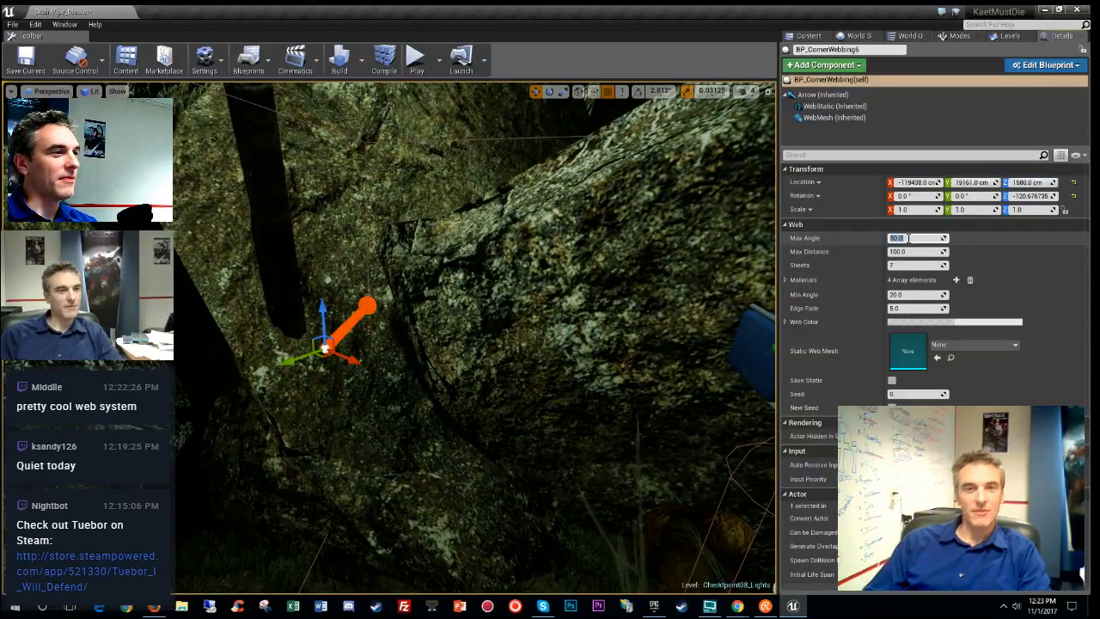
{"action": "type", "text": "12"}
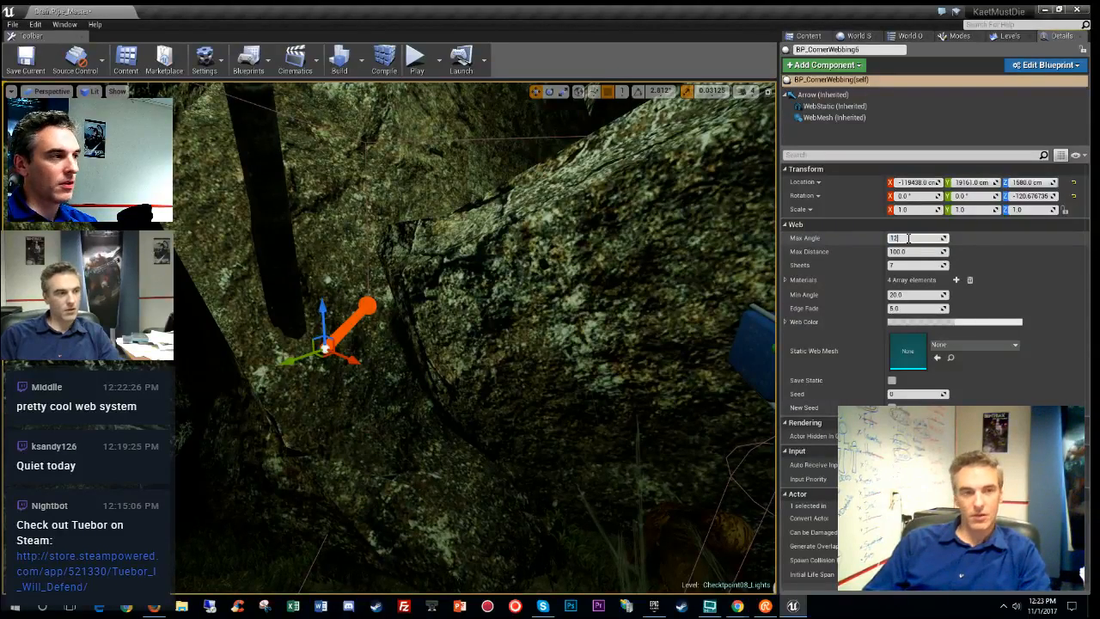
{"action": "type", "text": "0"}
{"action": "key", "text": "Return"}
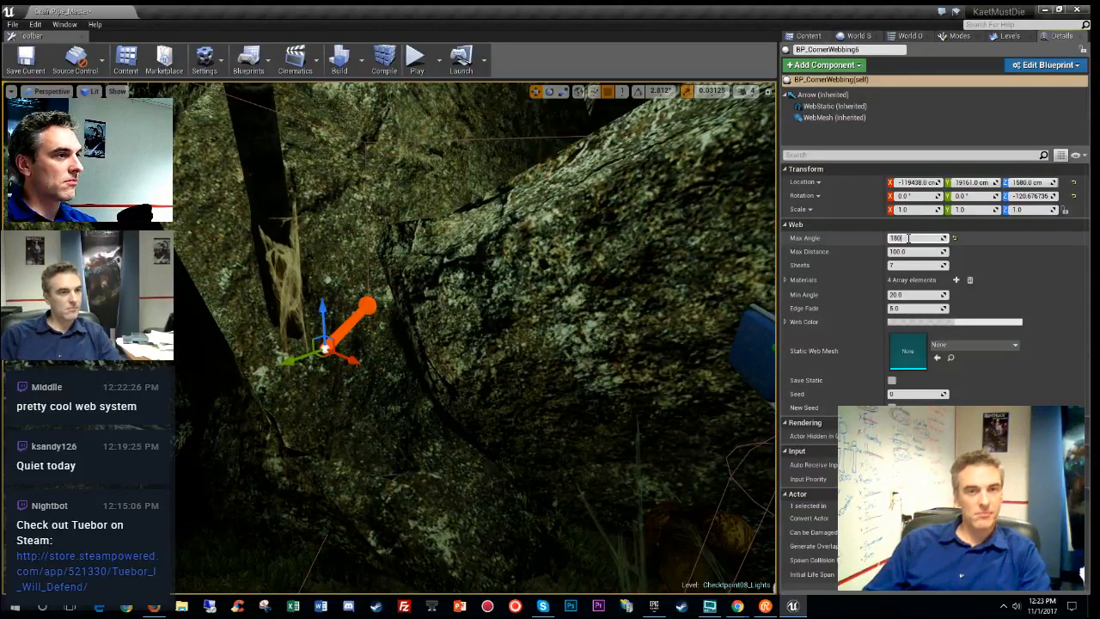
{"action": "key", "text": "Return"}
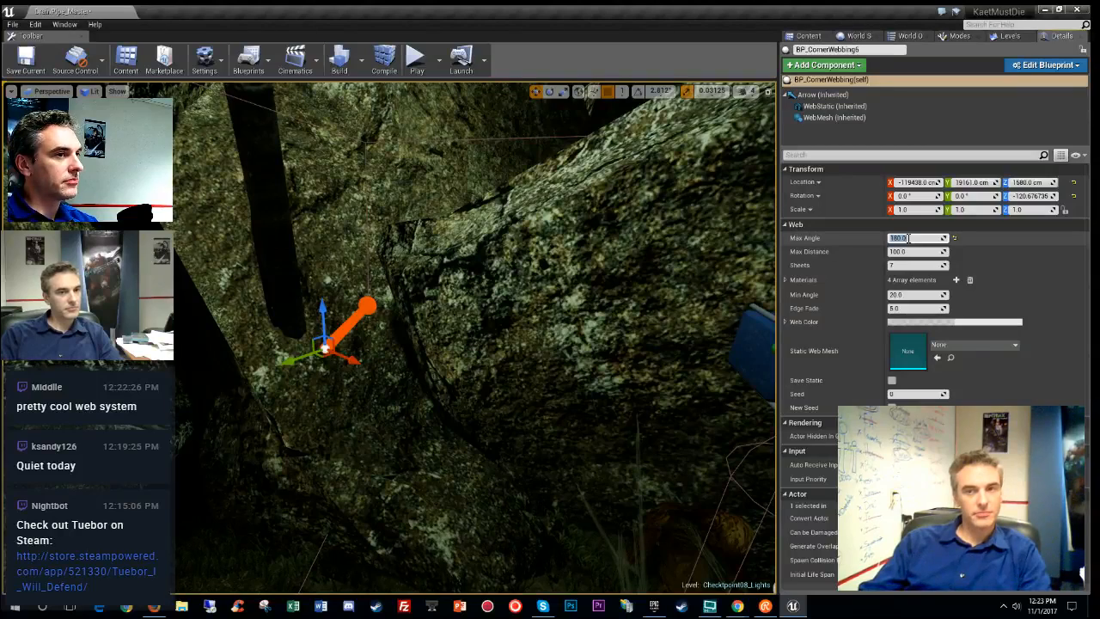
{"action": "left_click", "coordinate": [909, 251]}
{"action": "type", "text": "3"}
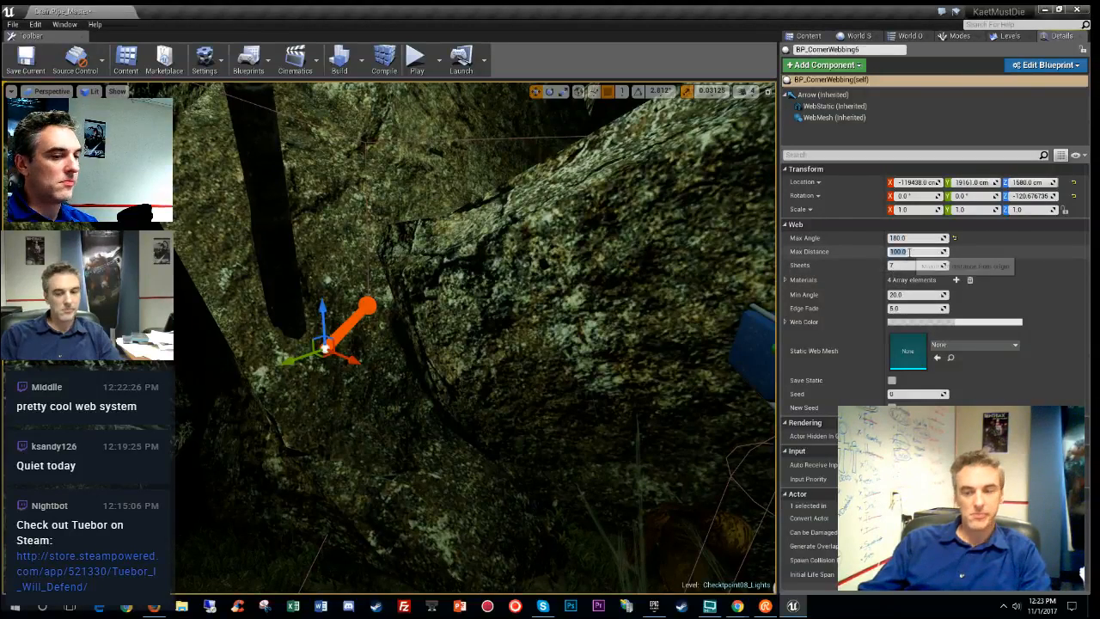
{"action": "type", "text": "00"}
{"action": "key", "text": "Return"}
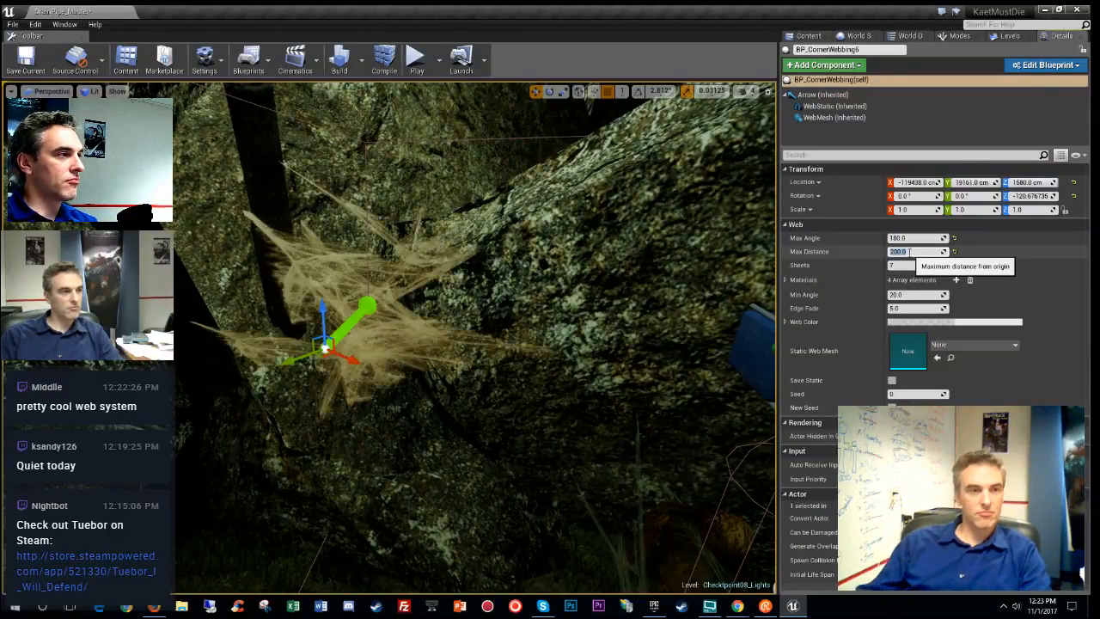
{"action": "right_click_drag", "start_coordinate": [476, 338], "coordinate": [454, 327]}
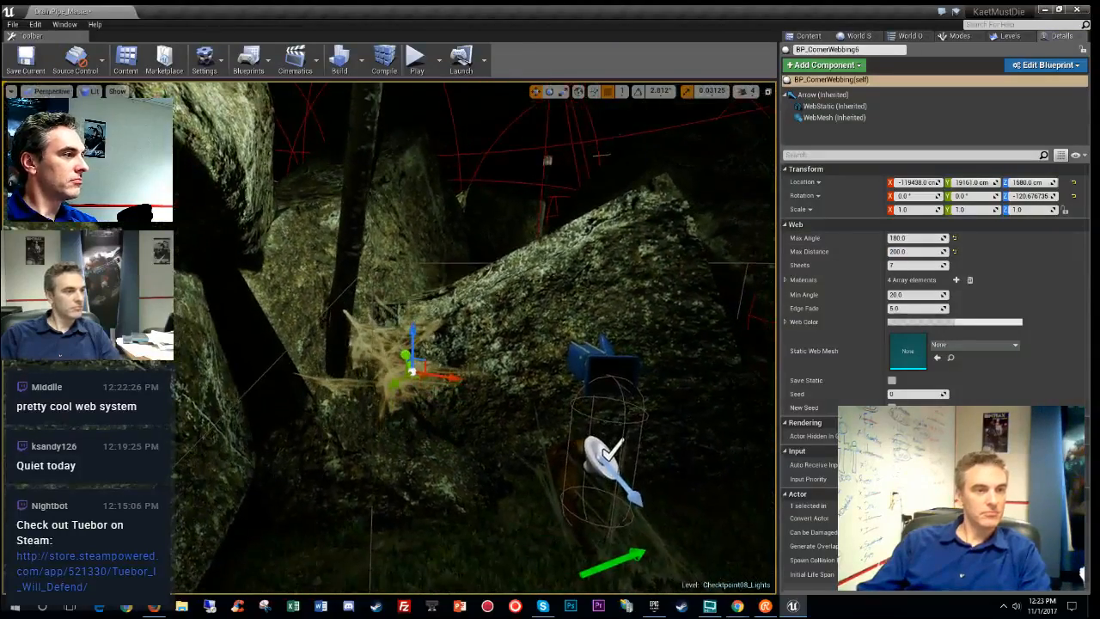
{"action": "left_click_drag", "start_coordinate": [413, 328], "coordinate": [415, 353]}
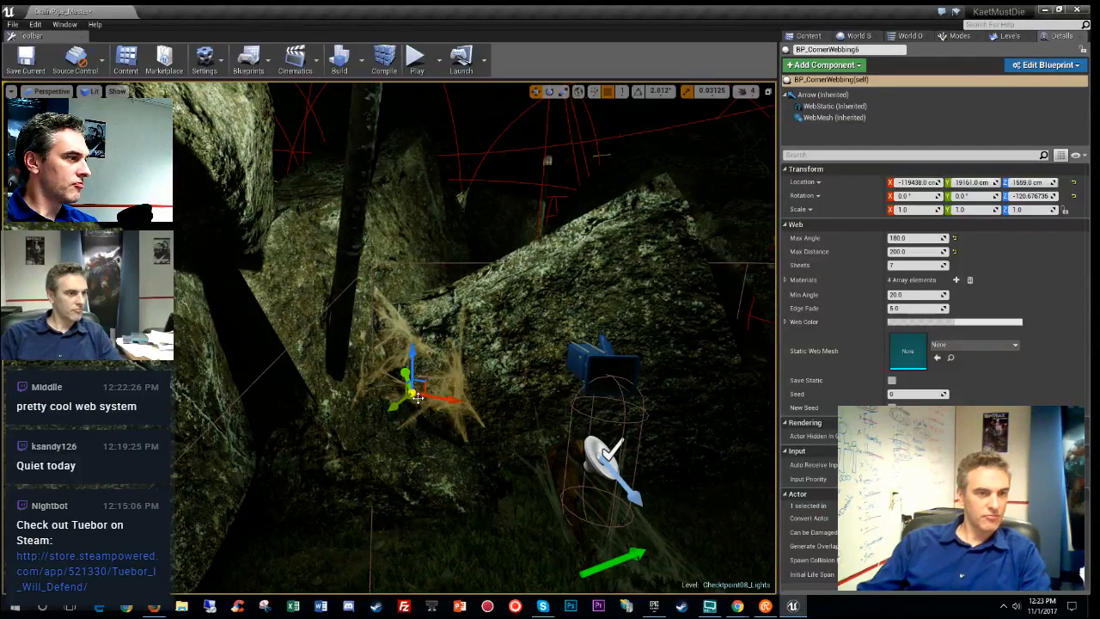
- Make MiresDen_MountainSegment_Checkpoint_06 the current level and slide the cobweb along the rock
{"action": "left_click", "coordinate": [1009, 36]}
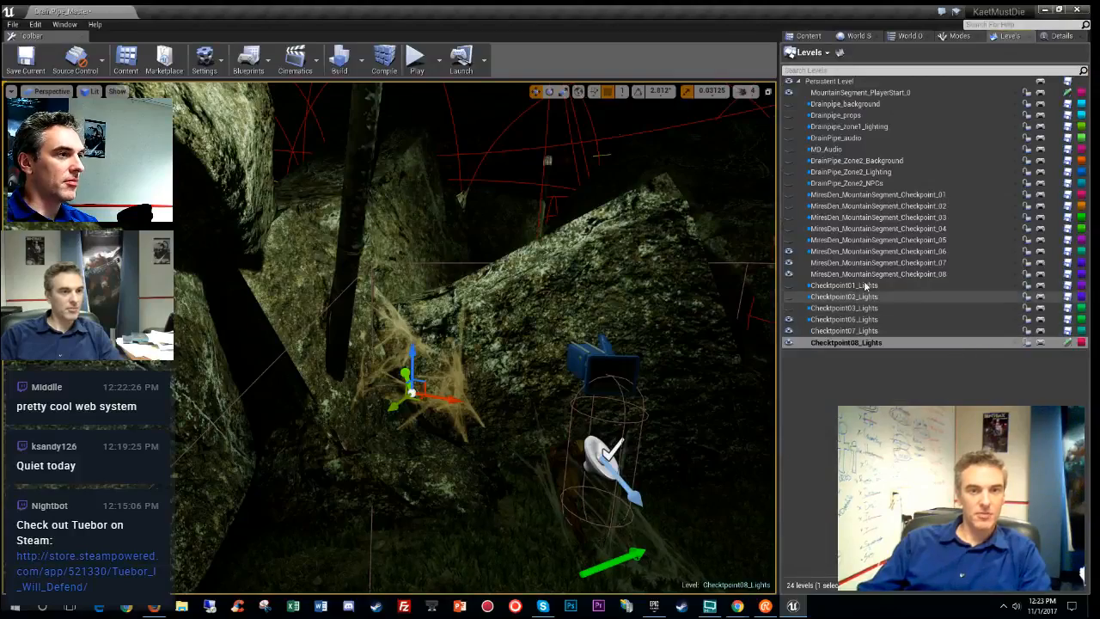
{"action": "double_click", "coordinate": [880, 251]}
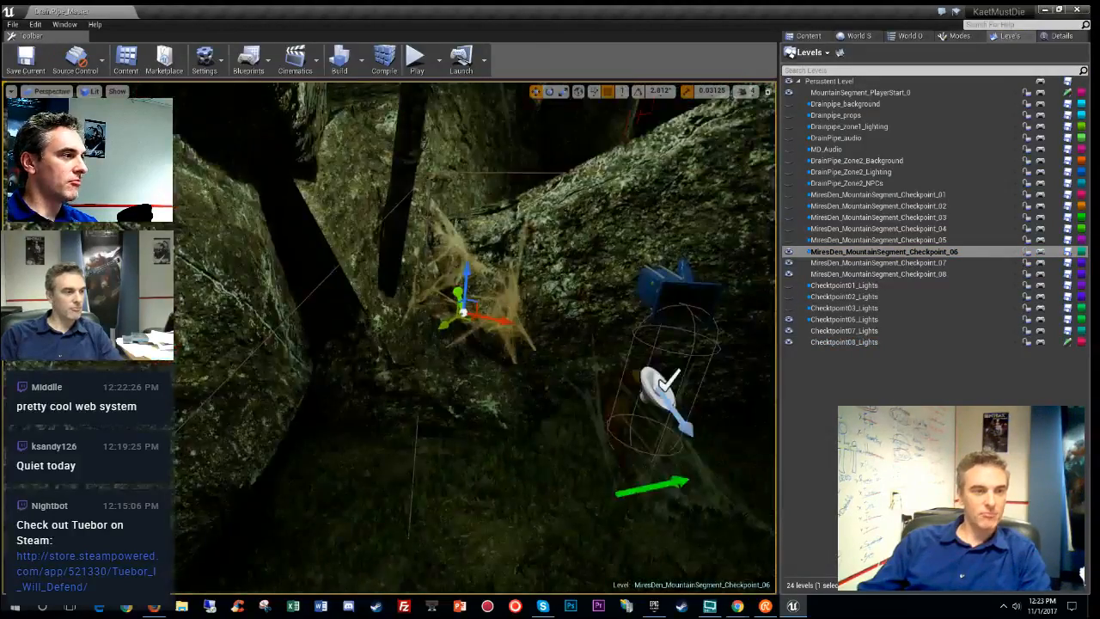
{"action": "right_click_drag", "start_coordinate": [474, 337], "coordinate": [469, 367]}
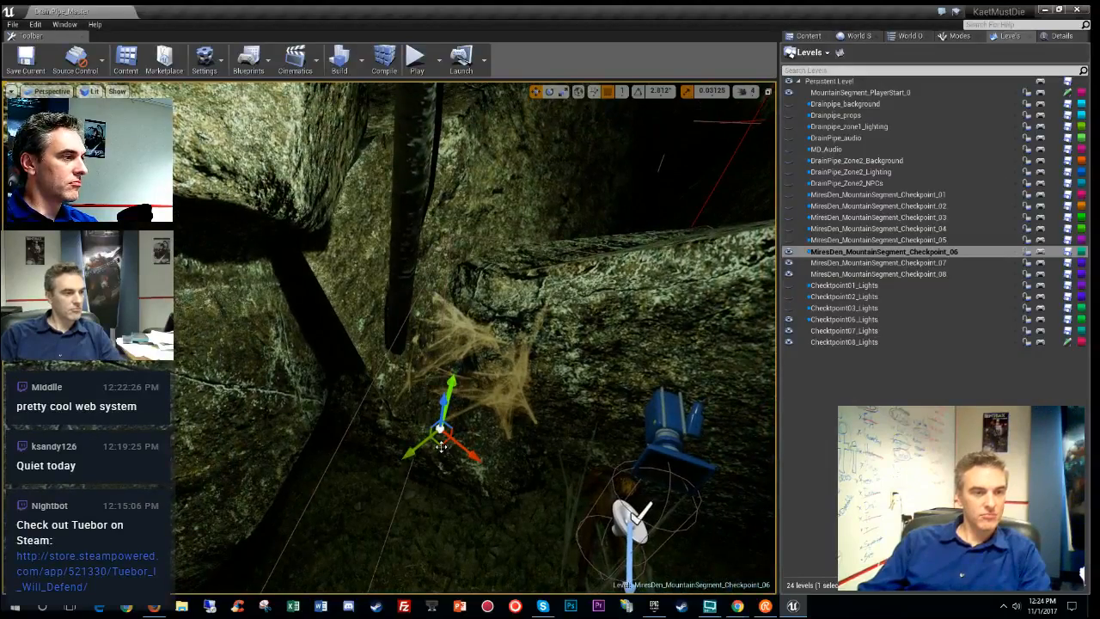
{"action": "left_click_drag", "start_coordinate": [441, 445], "coordinate": [434, 461]}
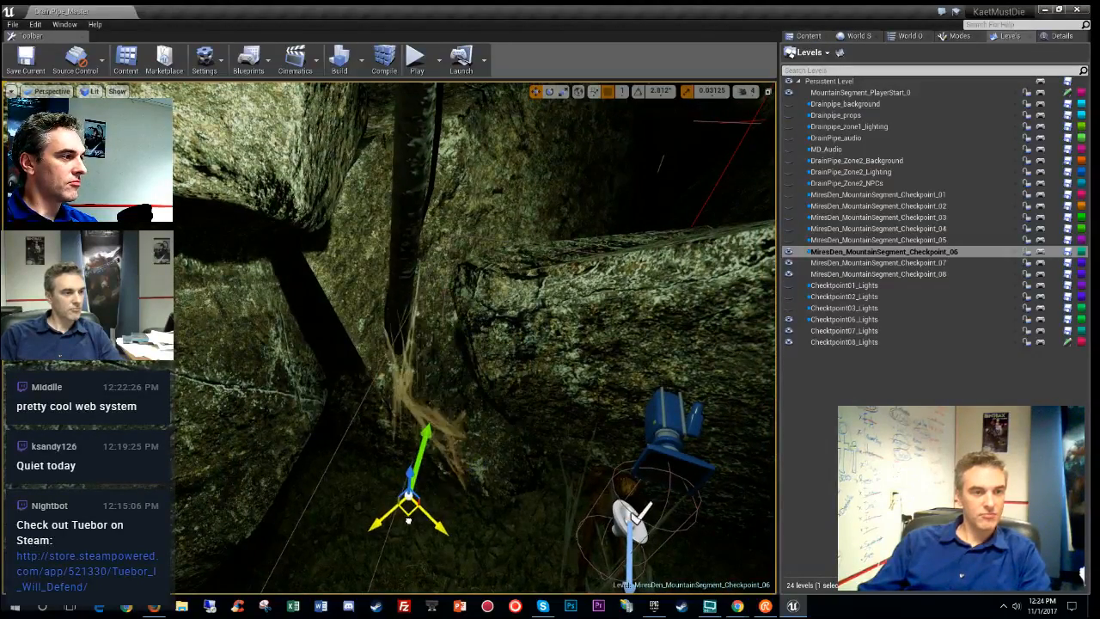
{"action": "left_click_drag", "start_coordinate": [384, 559], "coordinate": [486, 488]}
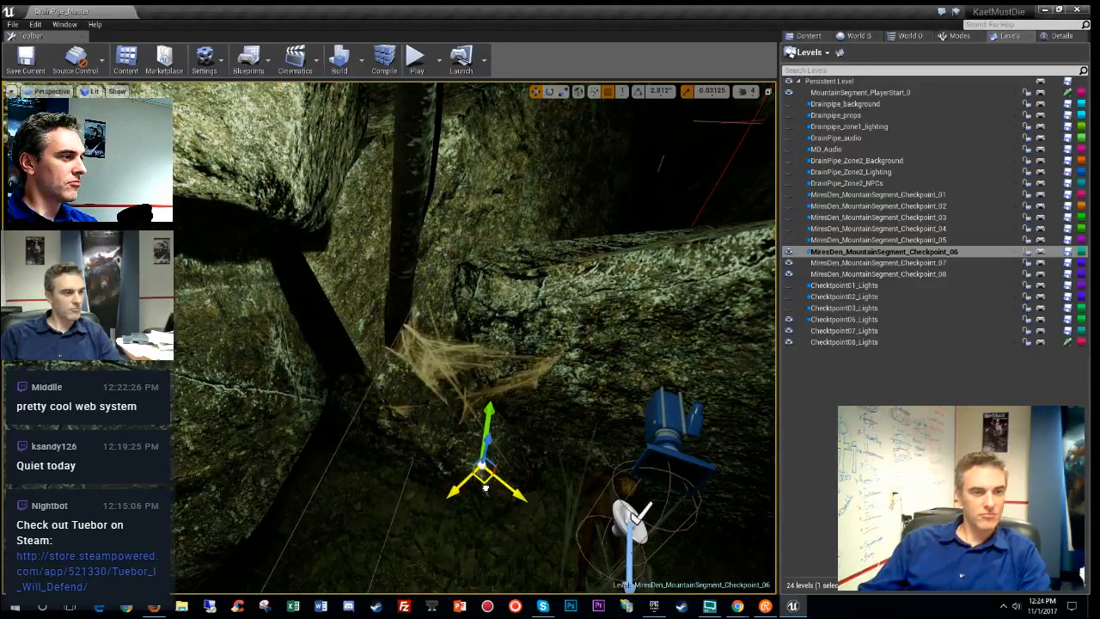
{"action": "right_click_drag", "start_coordinate": [486, 488], "coordinate": [534, 543]}
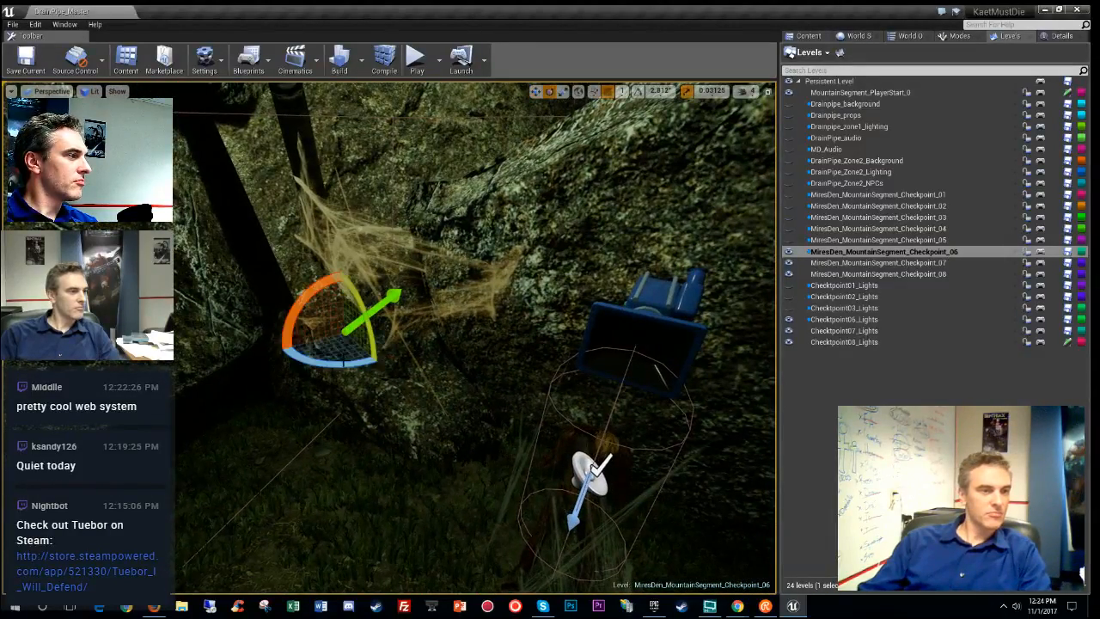
- Rotate the cobweb to fit the corner and lower it into the rock
{"action": "key", "text": "e"}
{"action": "left_click_drag", "start_coordinate": [341, 366], "coordinate": [379, 362]}
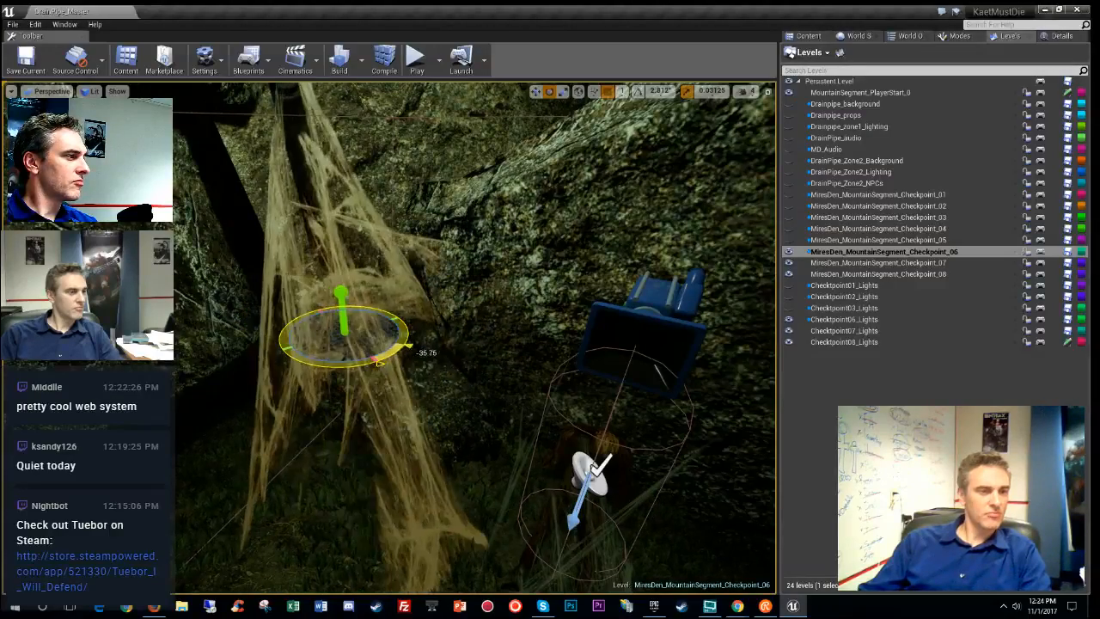
{"action": "right_click_drag", "start_coordinate": [369, 355], "coordinate": [370, 355]}
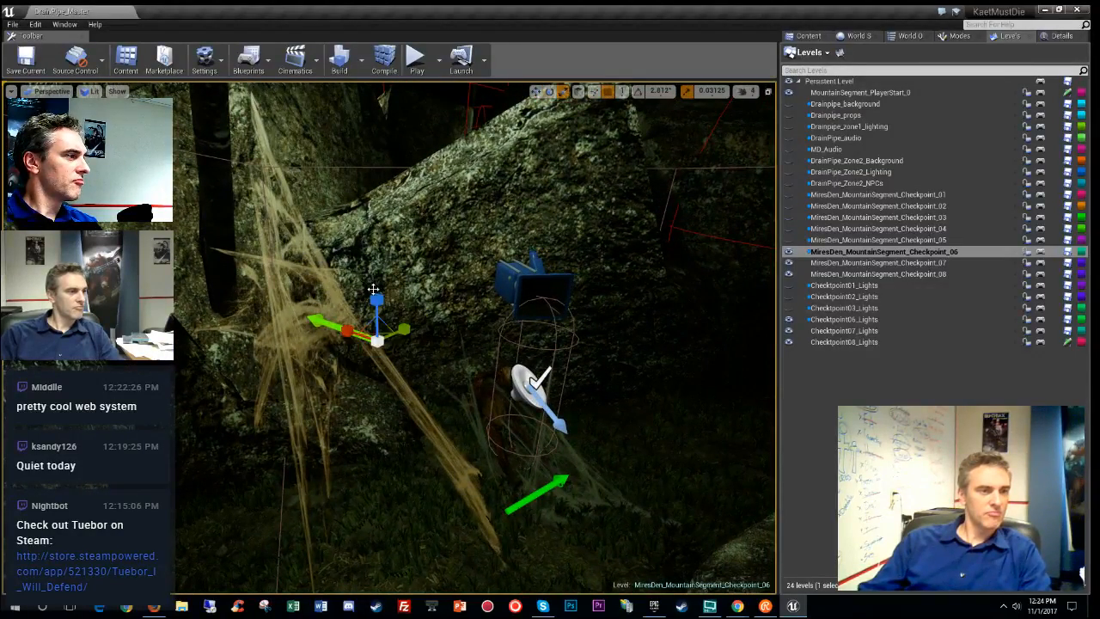
{"action": "left_click_drag", "start_coordinate": [376, 314], "coordinate": [301, 376]}
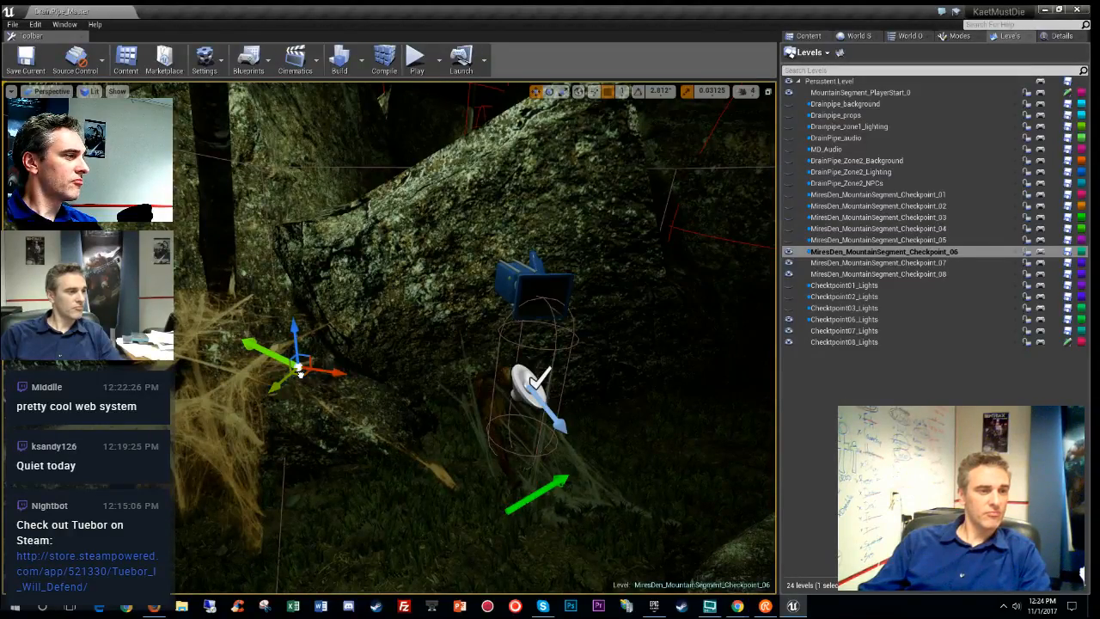
{"action": "right_click_drag", "start_coordinate": [300, 373], "coordinate": [288, 416]}
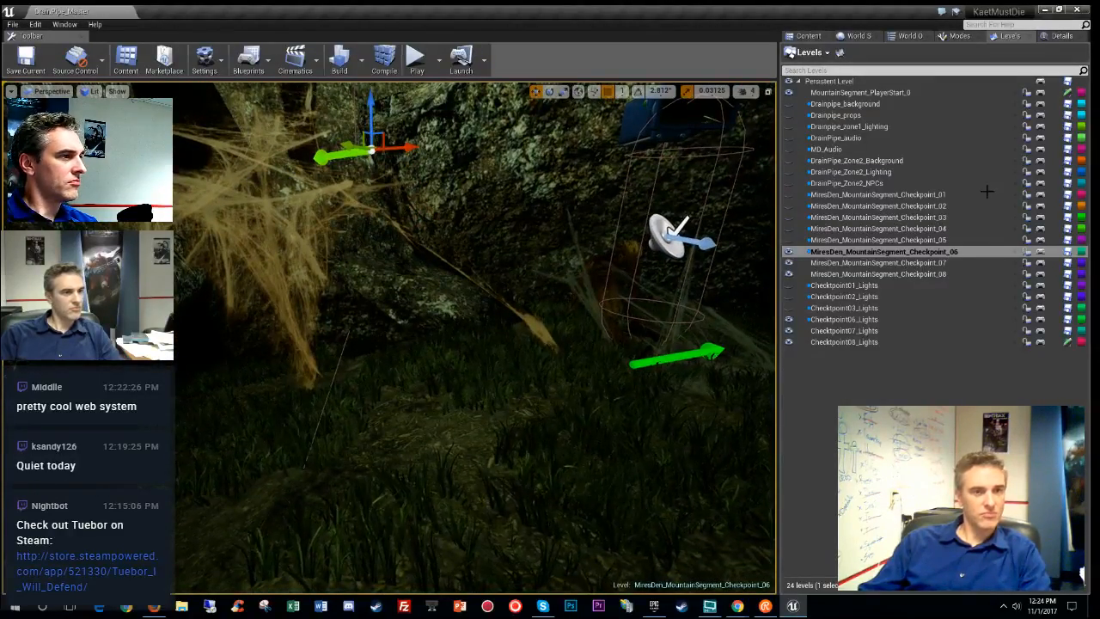
- Set the cobweb's Sheets to 5 and fly around to check the result
{"action": "left_click", "coordinate": [1056, 36]}
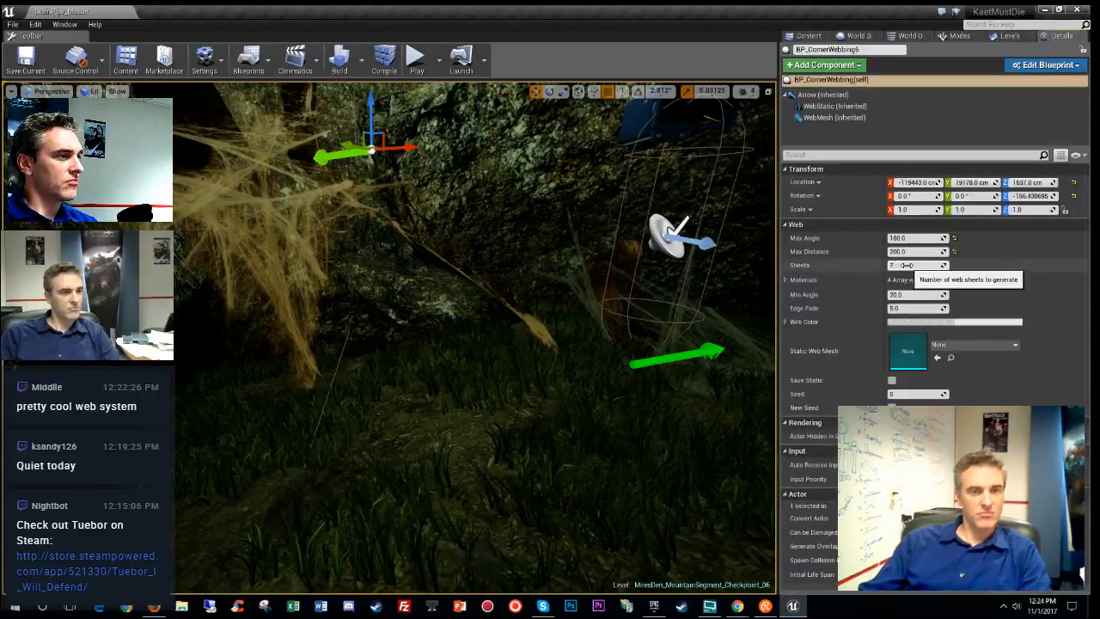
{"action": "type", "text": "5"}
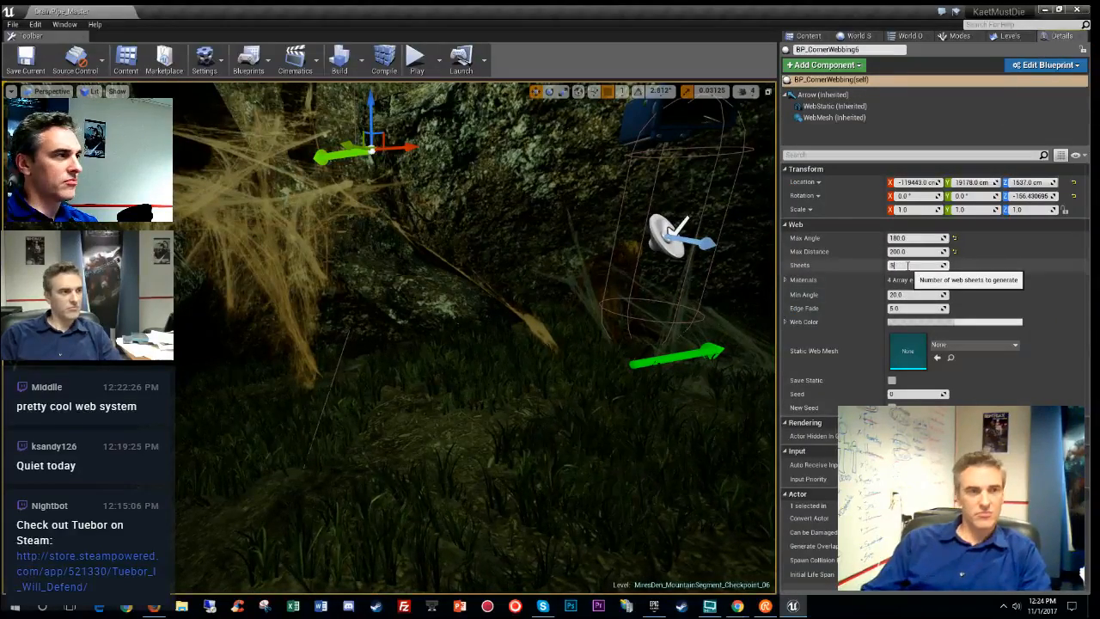
{"action": "key", "text": "Return"}
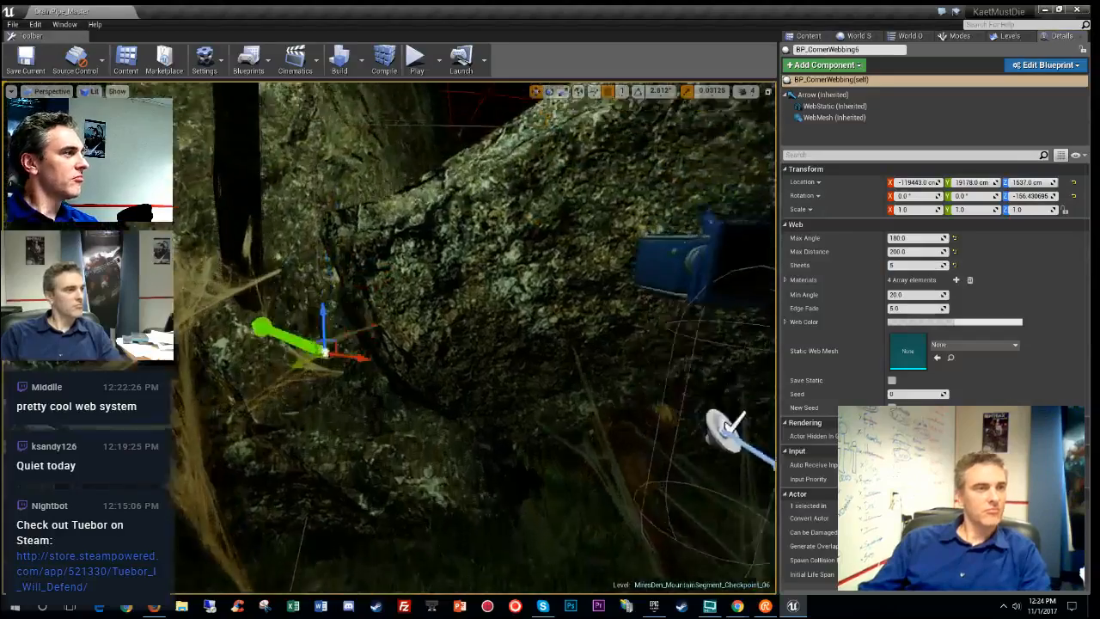
{"action": "key", "text": "w"}
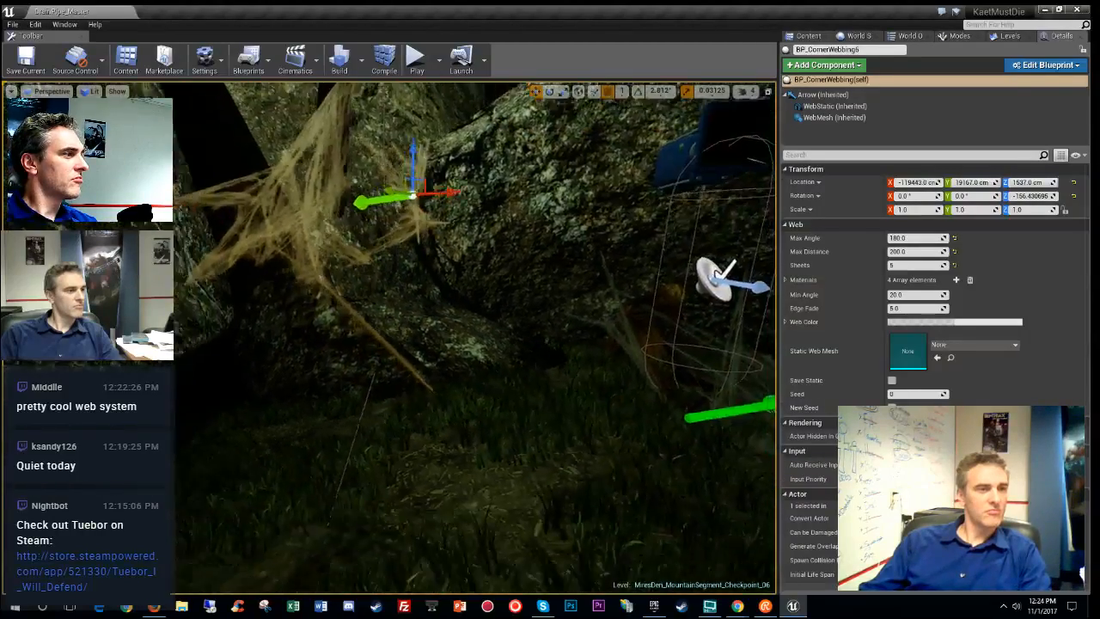
{"action": "key", "text": "w"}
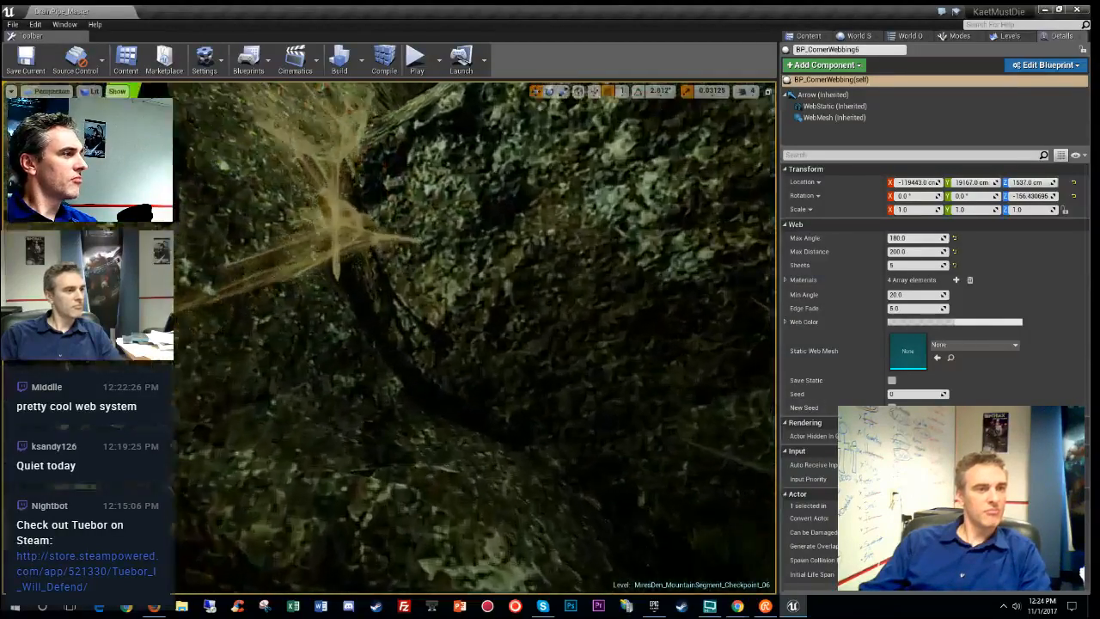
{"action": "key", "text": "s"}
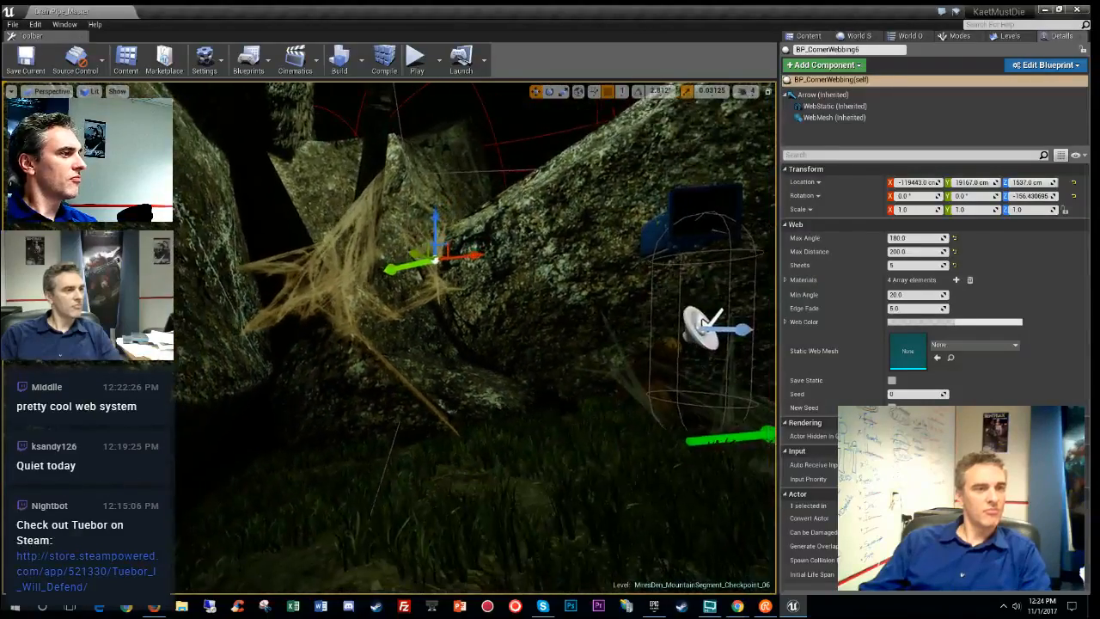
{"action": "right_click_drag", "start_coordinate": [501, 365], "coordinate": [372, 296]}
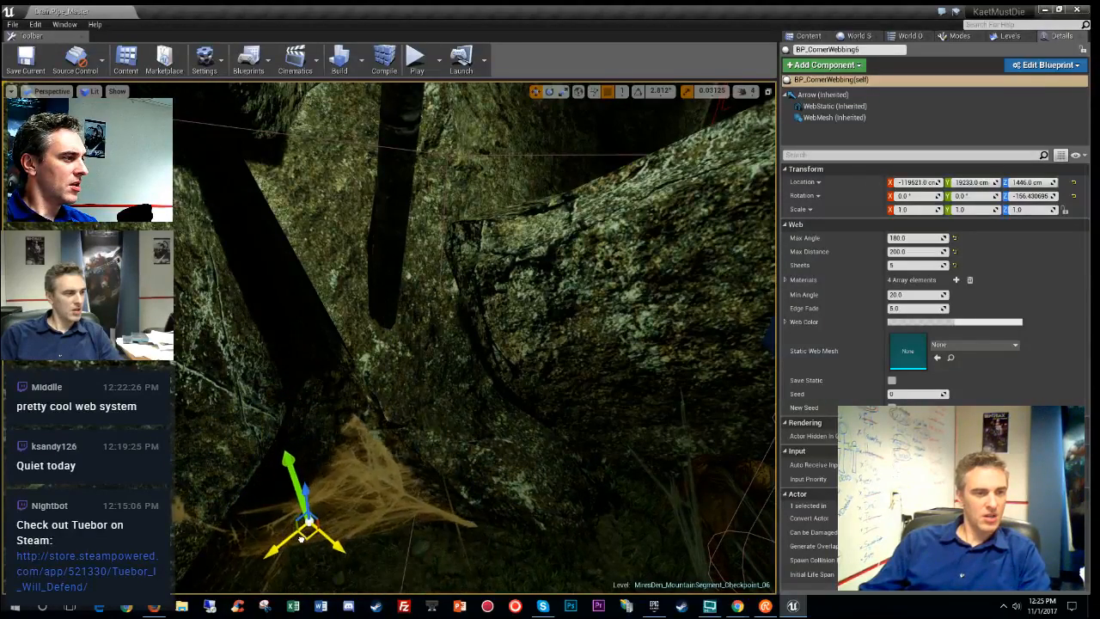
- Move the cobweb down-left into the corner and lower its Max Distance to 150
{"action": "right_click_drag", "start_coordinate": [329, 556], "coordinate": [395, 466]}
{"action": "left_click_drag", "start_coordinate": [353, 337], "coordinate": [323, 385]}
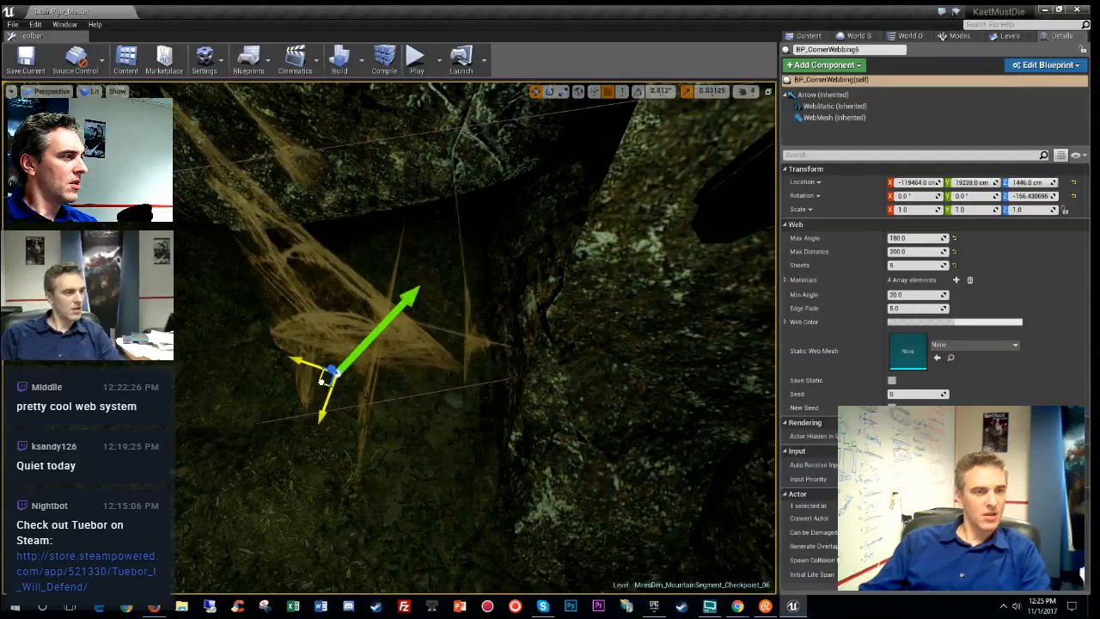
{"action": "left_click", "coordinate": [909, 251]}
{"action": "type", "text": "100"}
{"action": "key", "text": "Return"}
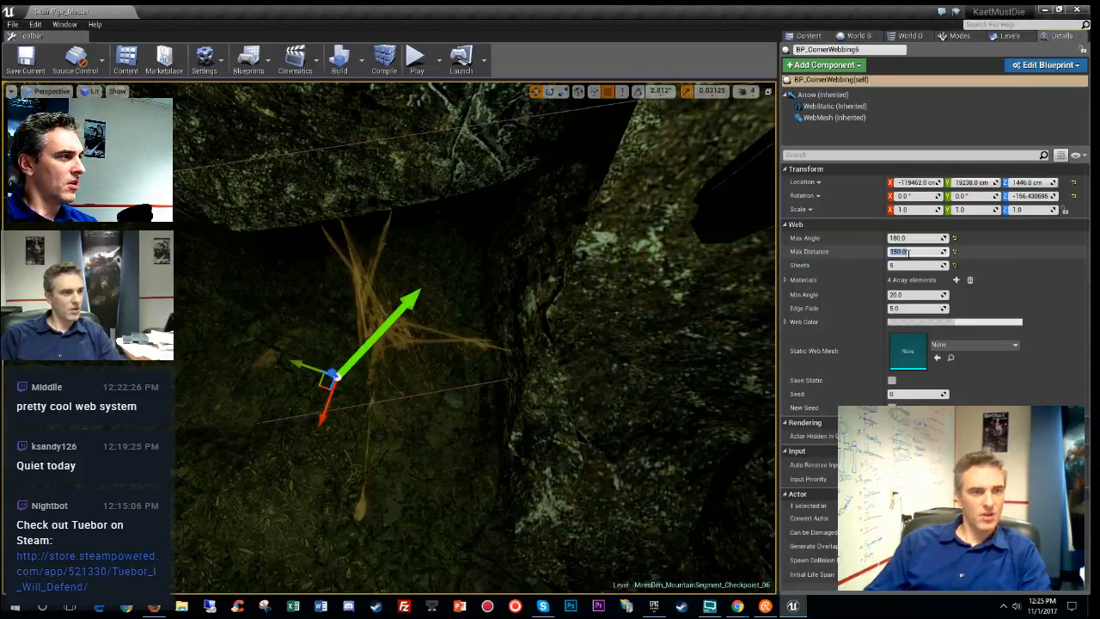
- Raise the cobweb slightly, shift it left, and bake it into a static web mesh
{"action": "right_click_drag", "start_coordinate": [533, 309], "coordinate": [524, 342]}
{"action": "left_click_drag", "start_coordinate": [524, 341], "coordinate": [525, 269]}
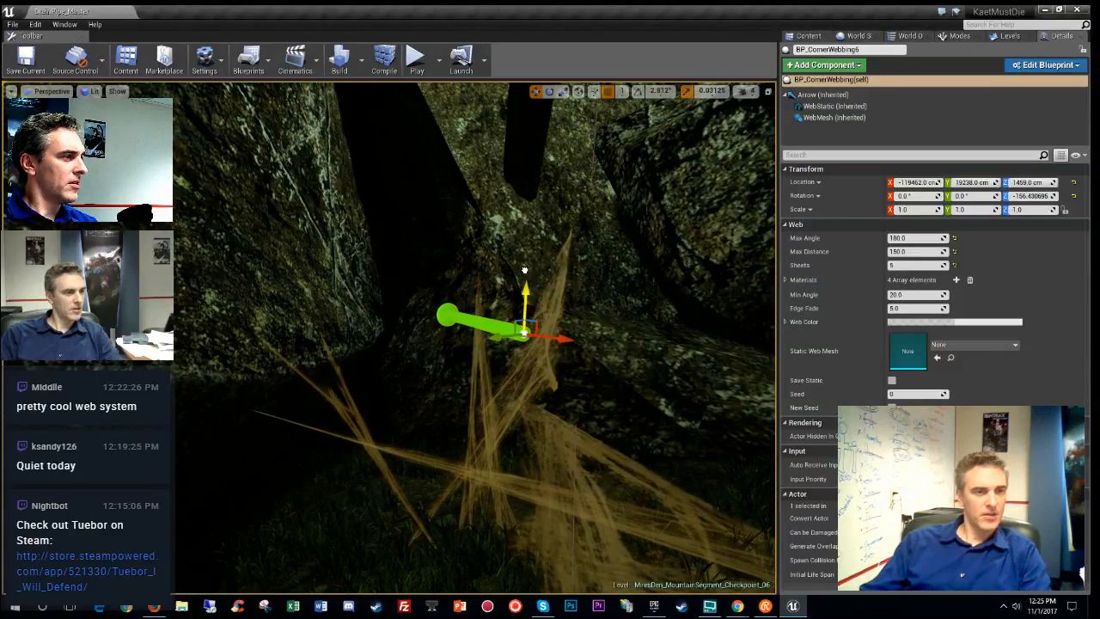
{"action": "left_click_drag", "start_coordinate": [555, 339], "coordinate": [399, 306]}
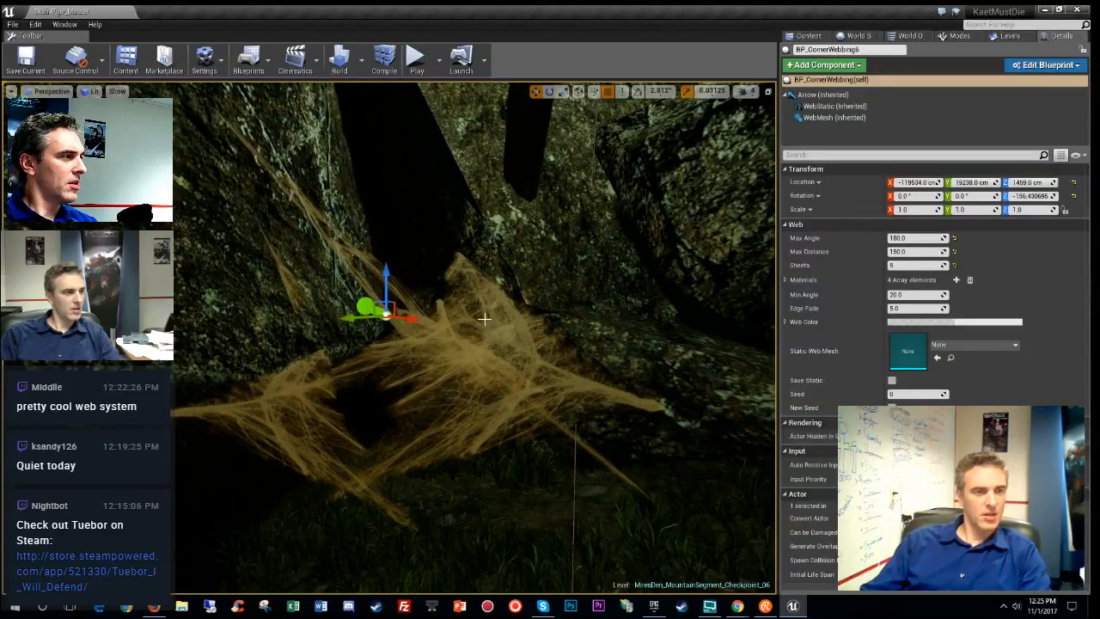
{"action": "right_click_drag", "start_coordinate": [484, 319], "coordinate": [585, 370]}
{"action": "key", "text": "g"}
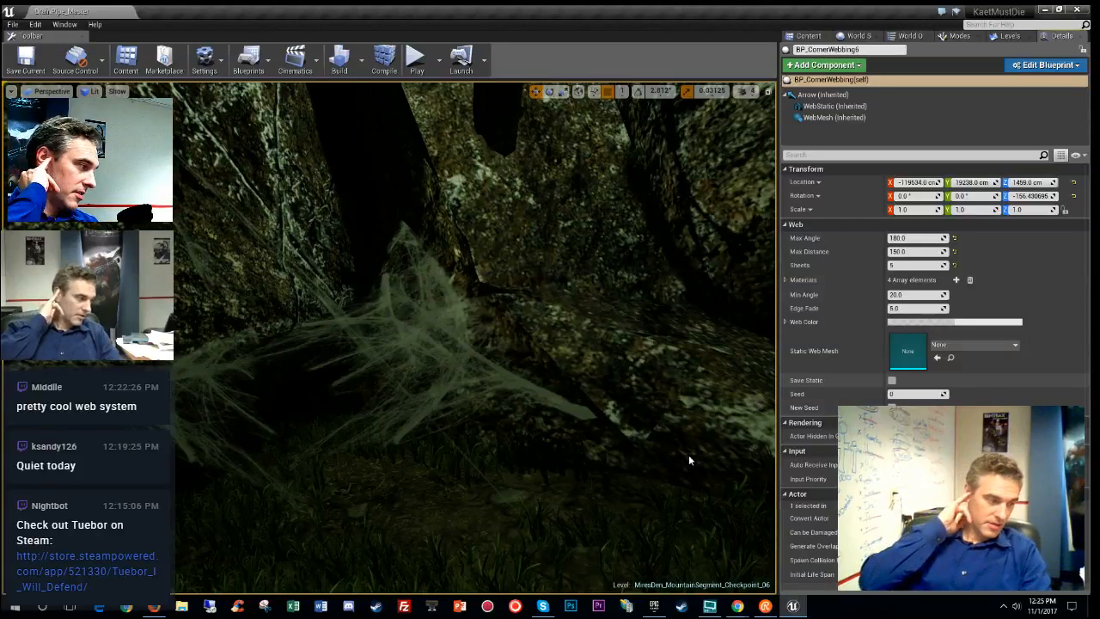
{"action": "left_click", "coordinate": [891, 380]}
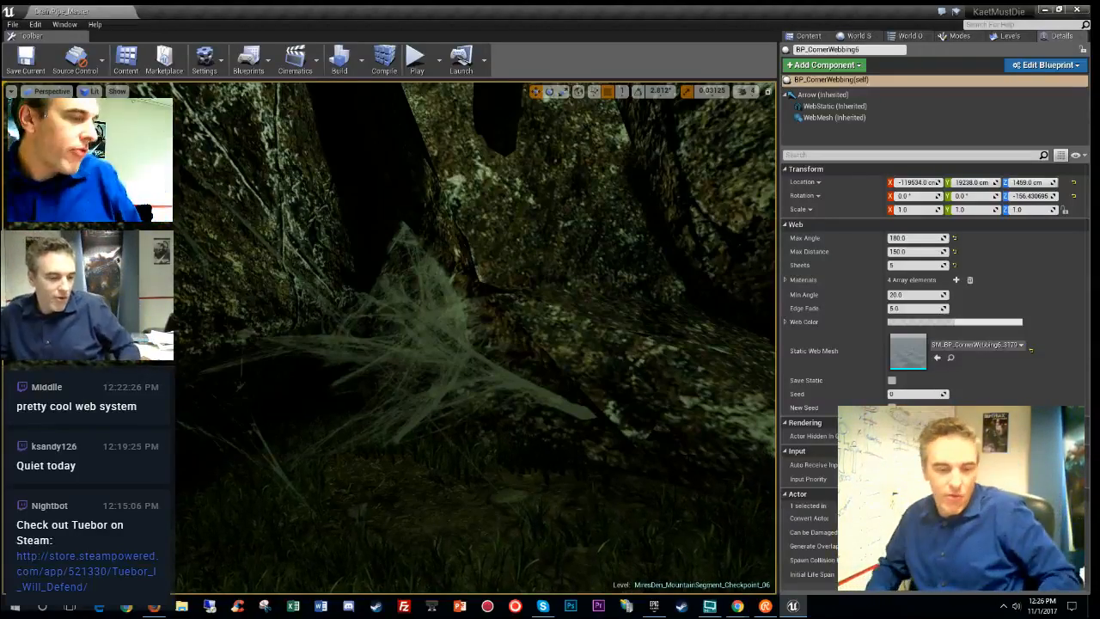
{"action": "right_click_drag", "start_coordinate": [475, 338], "coordinate": [660, 215]}
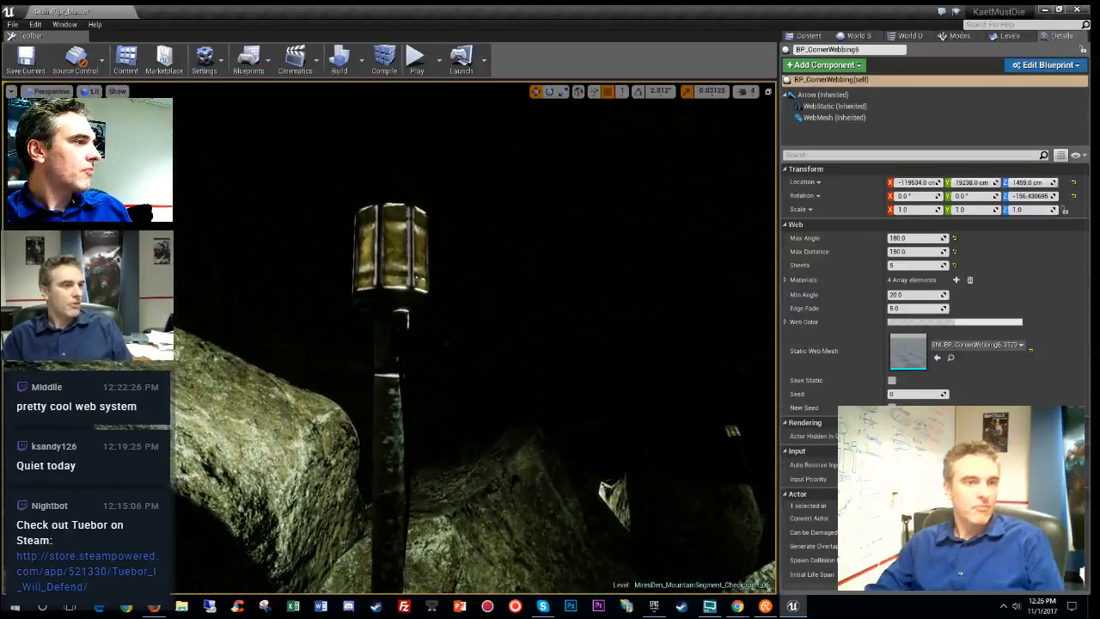
- Select Checkpoint_06 in Levels and move the cobweb between the roots into that sublevel
{"action": "left_click", "coordinate": [807, 37]}
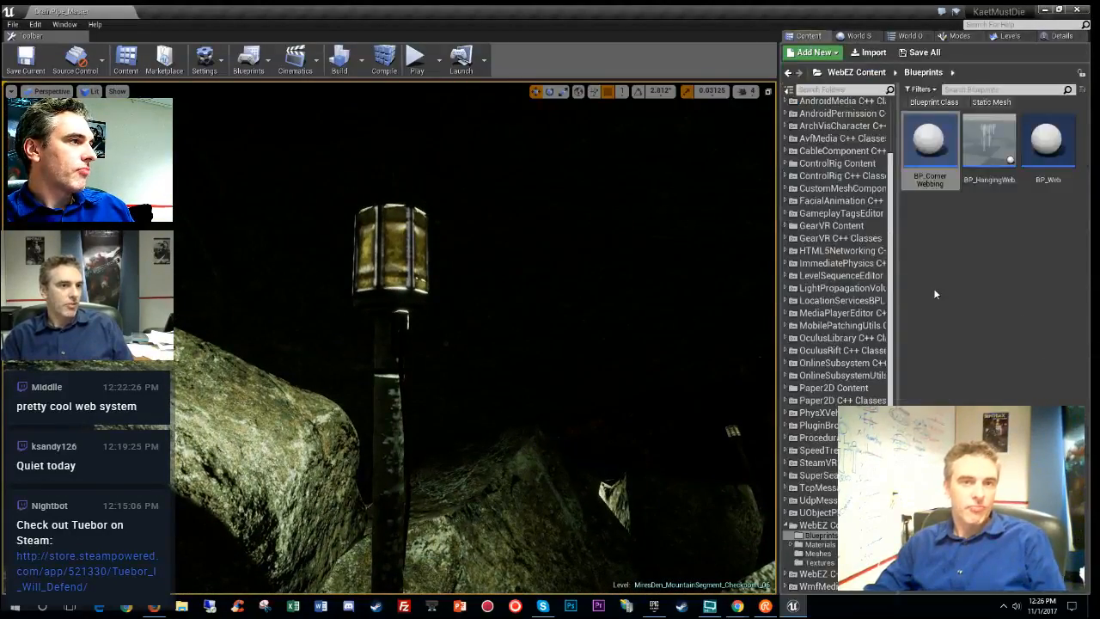
{"action": "left_click", "coordinate": [1008, 36]}
{"action": "left_click", "coordinate": [894, 251]}
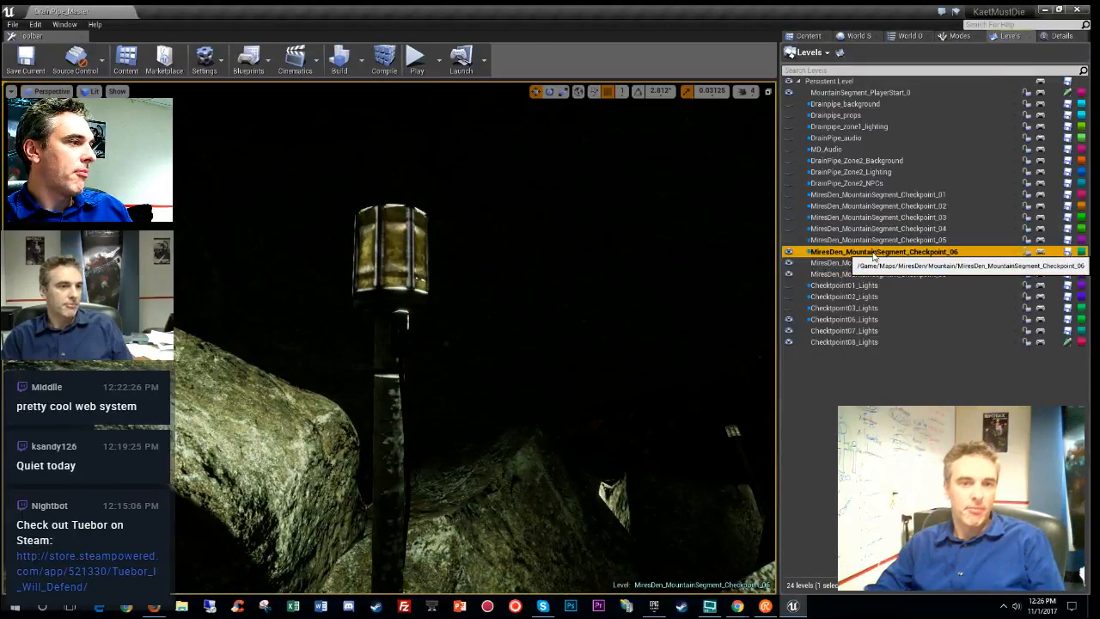
{"action": "right_click_drag", "start_coordinate": [553, 304], "coordinate": [460, 368]}
{"action": "left_click", "coordinate": [461, 368]}
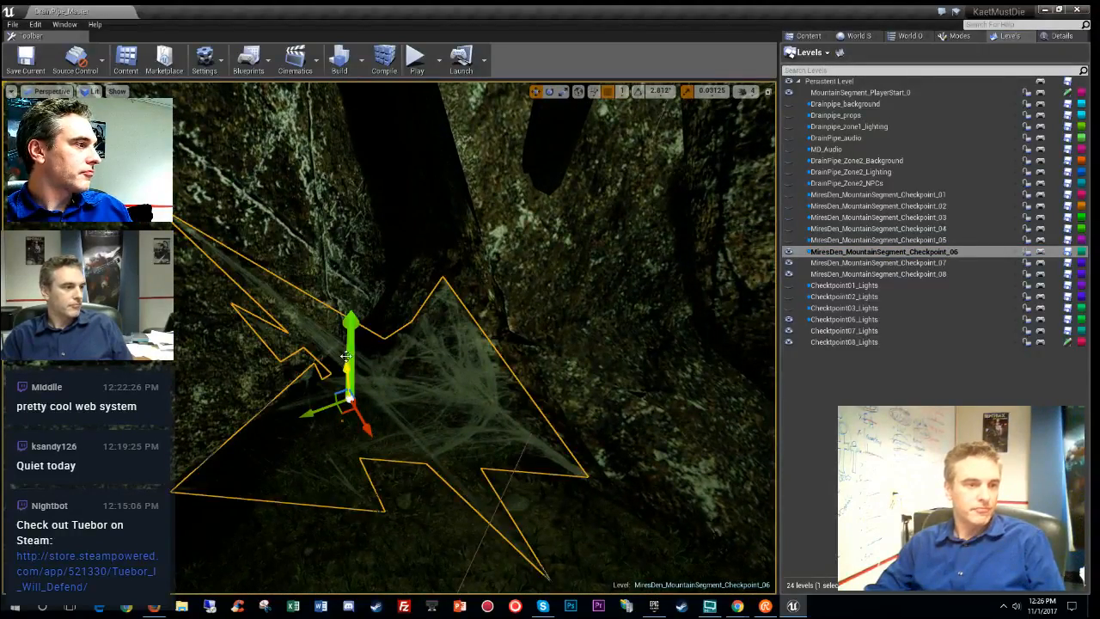
{"action": "left_click", "coordinate": [1059, 36]}
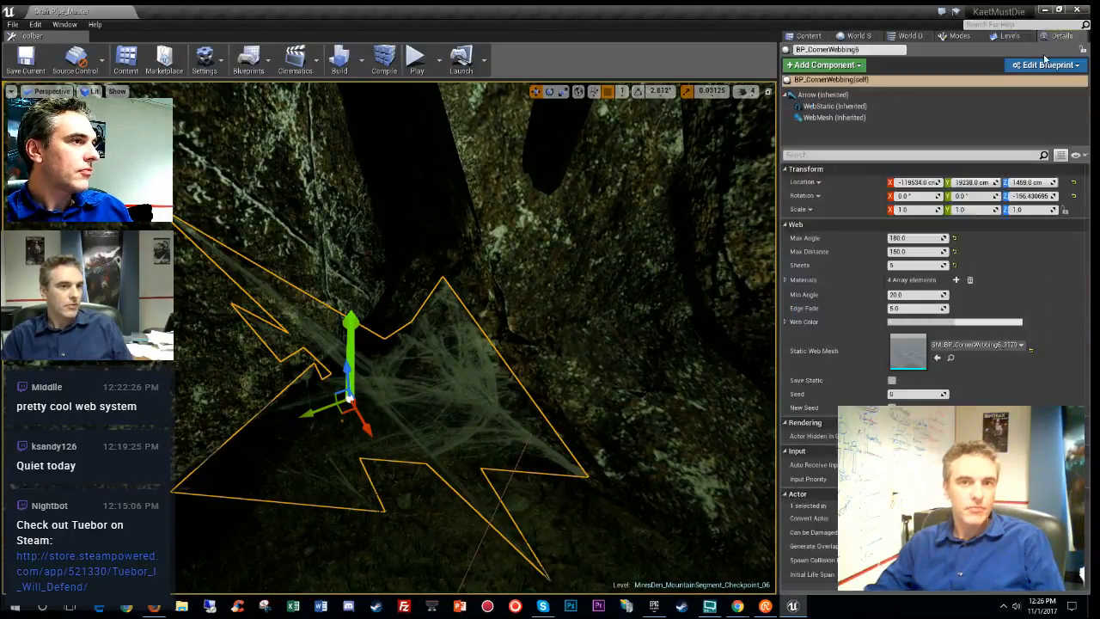
{"action": "right_click", "coordinate": [350, 355]}
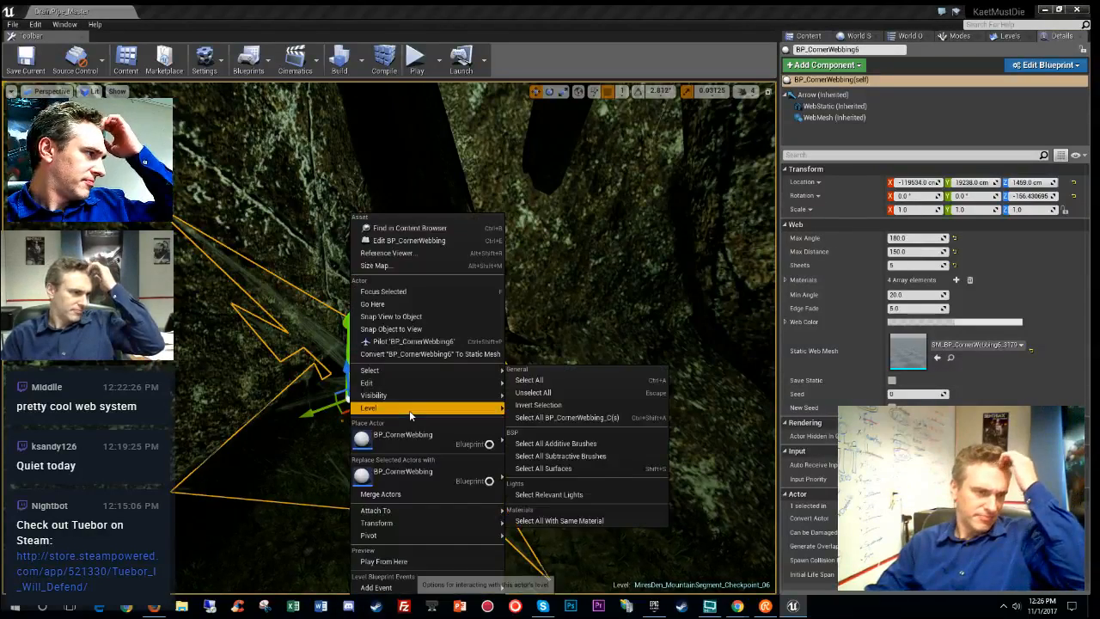
{"action": "mouse_move", "coordinate": [409, 409]}
{"action": "left_click", "coordinate": [567, 434]}
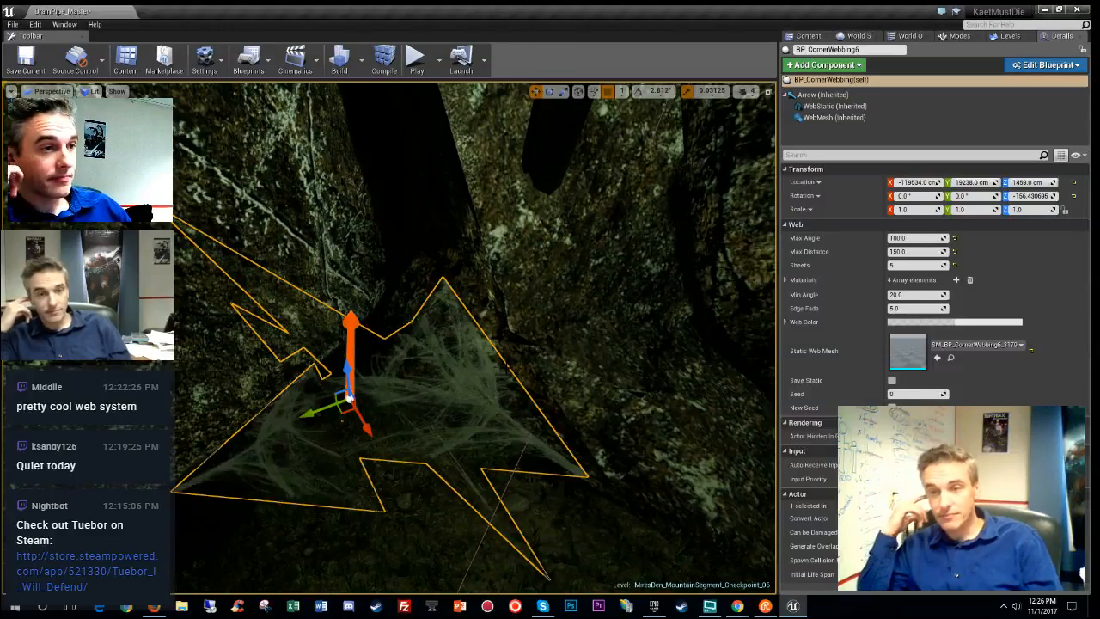
{"action": "right_click_drag", "start_coordinate": [508, 367], "coordinate": [739, 359]}
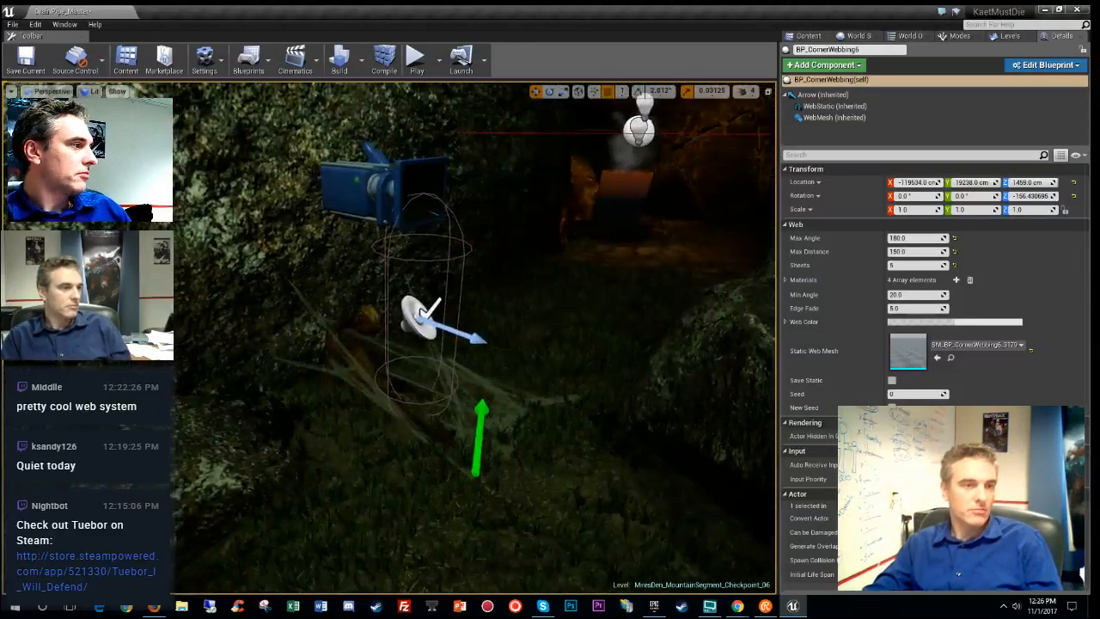
- Move BP_CornerWebbing5 into the current Checkpoint_06 sublevel
{"action": "left_click", "coordinate": [481, 431]}
{"action": "right_click", "coordinate": [481, 430]}
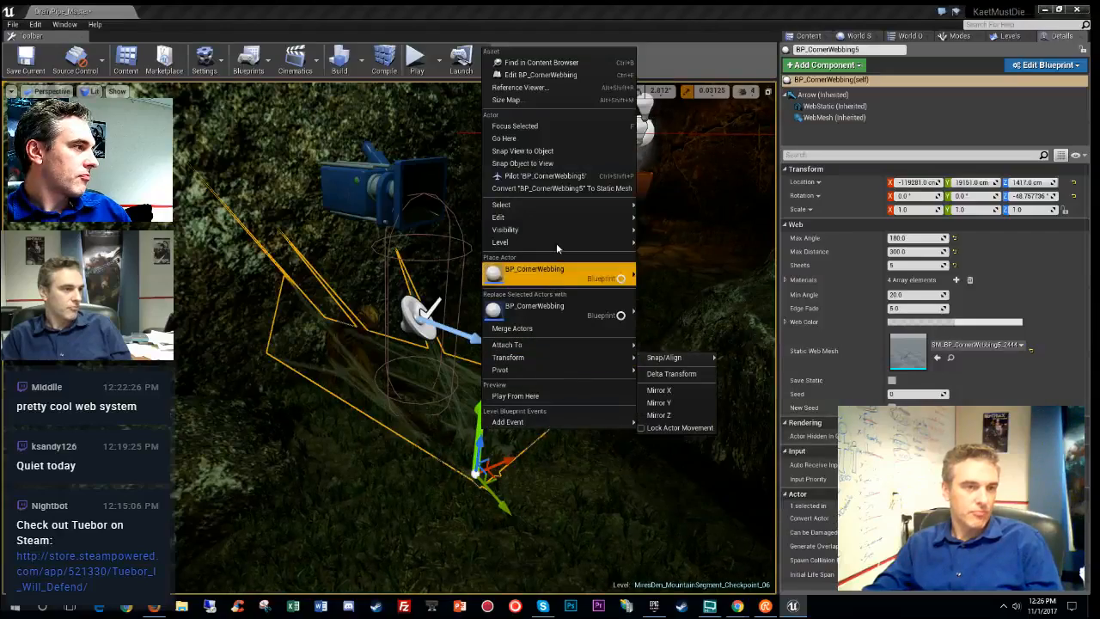
{"action": "mouse_move", "coordinate": [557, 243]}
{"action": "left_click", "coordinate": [715, 270]}
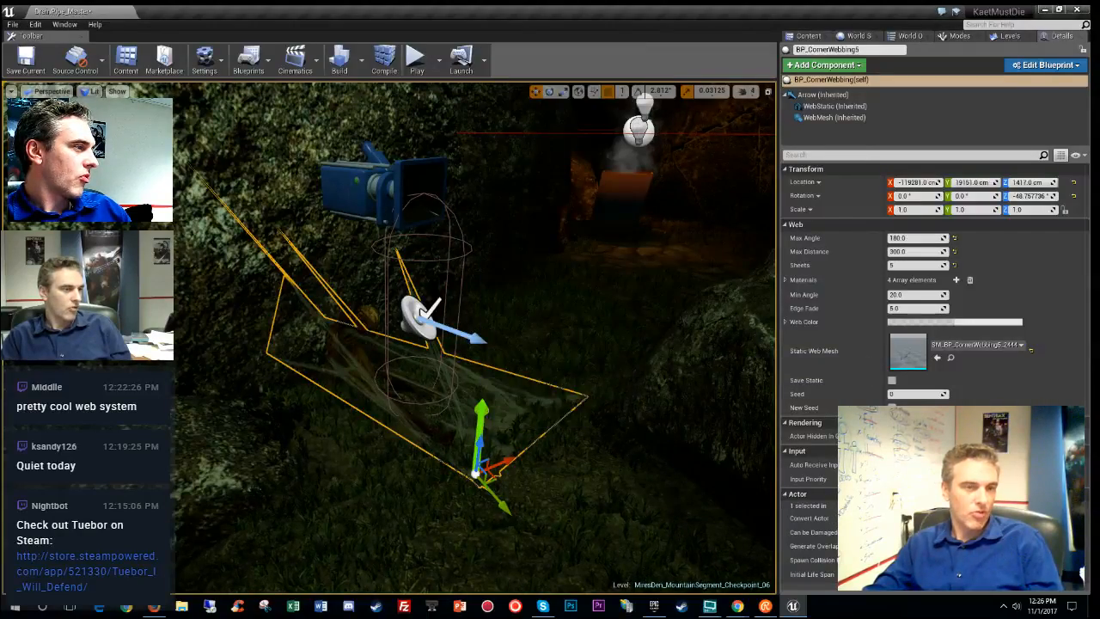
- Inspect the web and hanging body from several angles, then reselect BP_CornerWebbing5
{"action": "key", "text": "w"}
{"action": "right_click_drag", "start_coordinate": [481, 421], "coordinate": [437, 446]}
{"action": "key", "text": "s"}
{"action": "key", "text": "g"}
{"action": "key", "text": "d"}
{"action": "right_click_drag", "start_coordinate": [439, 198], "coordinate": [225, 203]}
{"action": "key", "text": "w"}
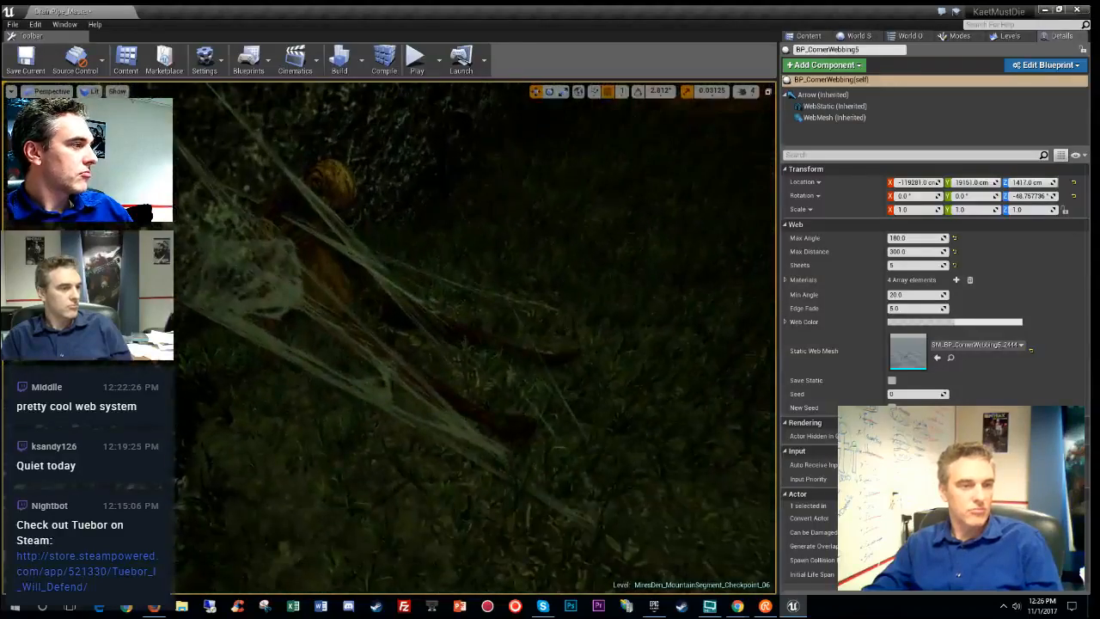
{"action": "left_click", "coordinate": [458, 434]}
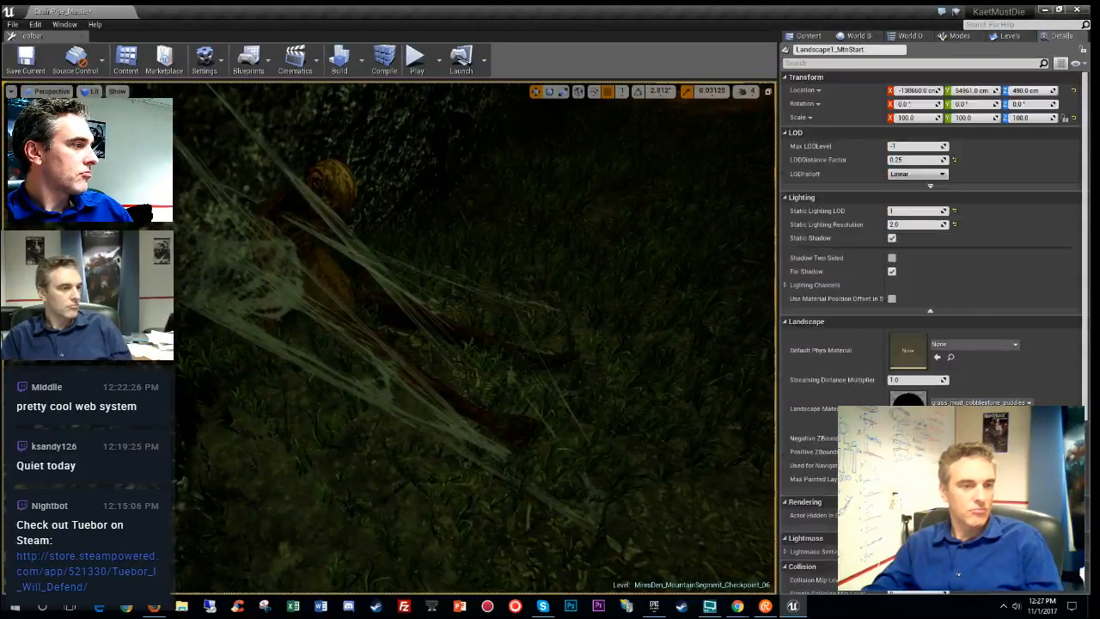
{"action": "key", "text": "g"}
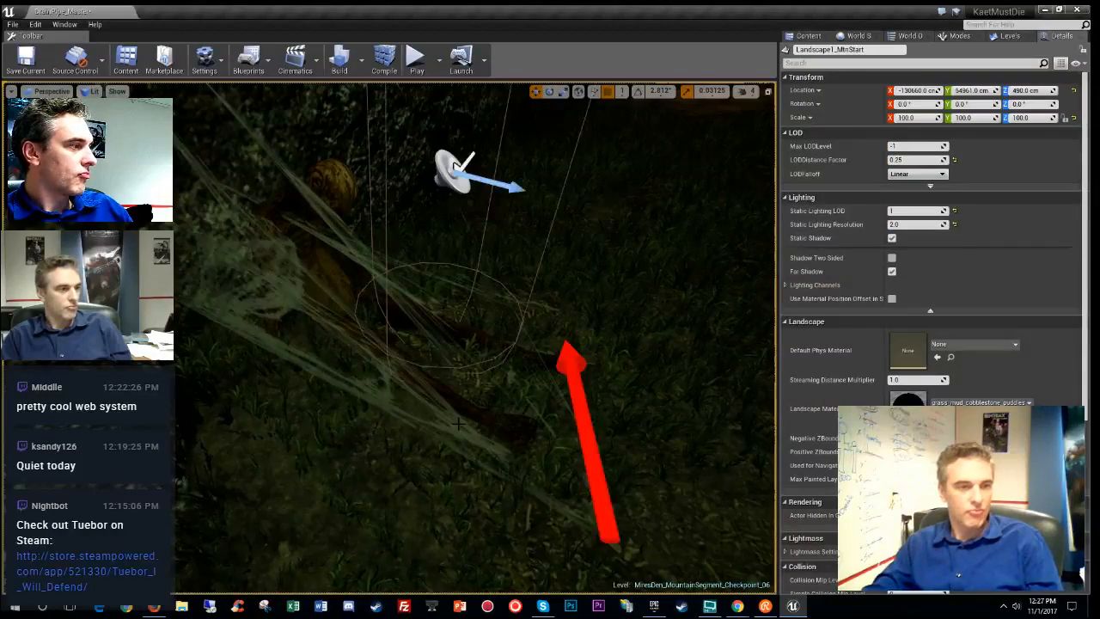
{"action": "left_click", "coordinate": [583, 436]}
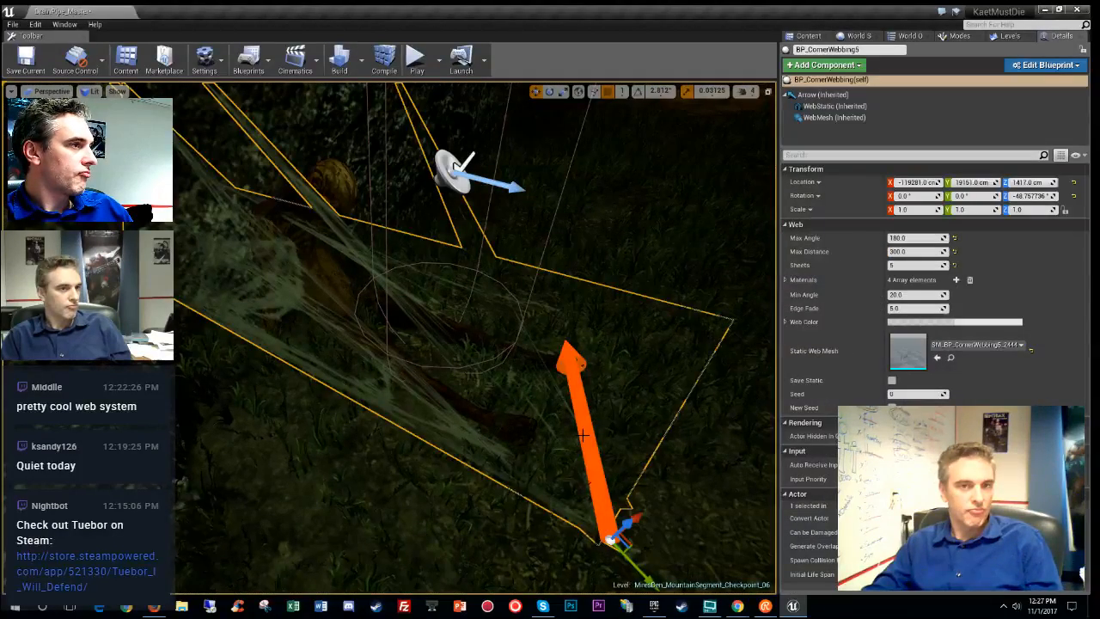
- Scale BP_CornerWebbing5 to 0.5 and reposition it, undoing the last move
{"action": "left_click", "coordinate": [909, 211]}
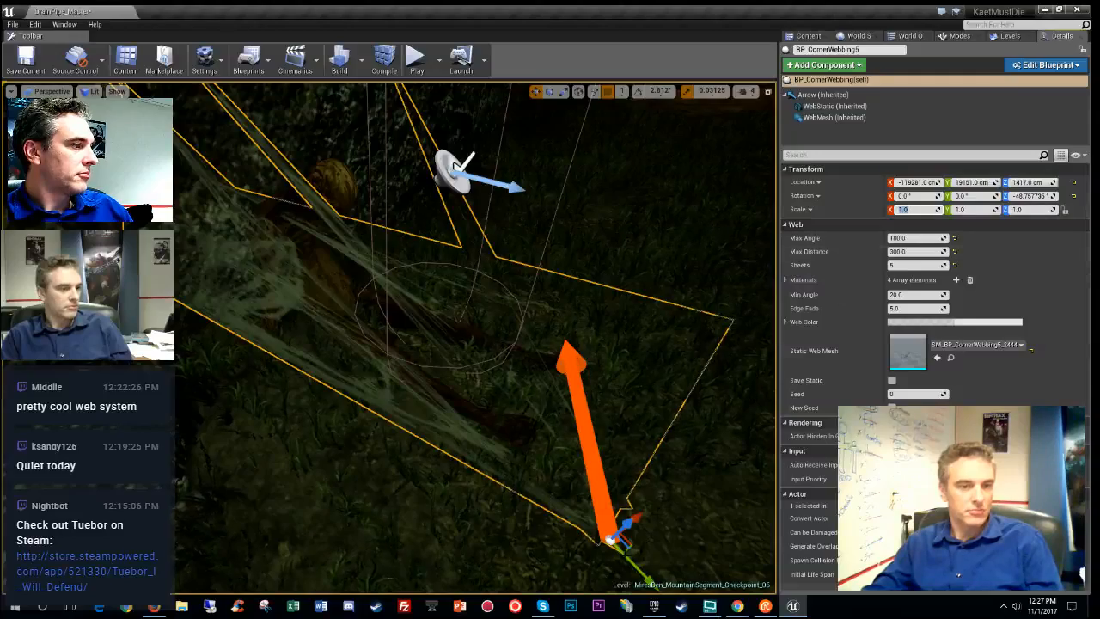
{"action": "left_click_drag", "start_coordinate": [632, 544], "coordinate": [726, 515]}
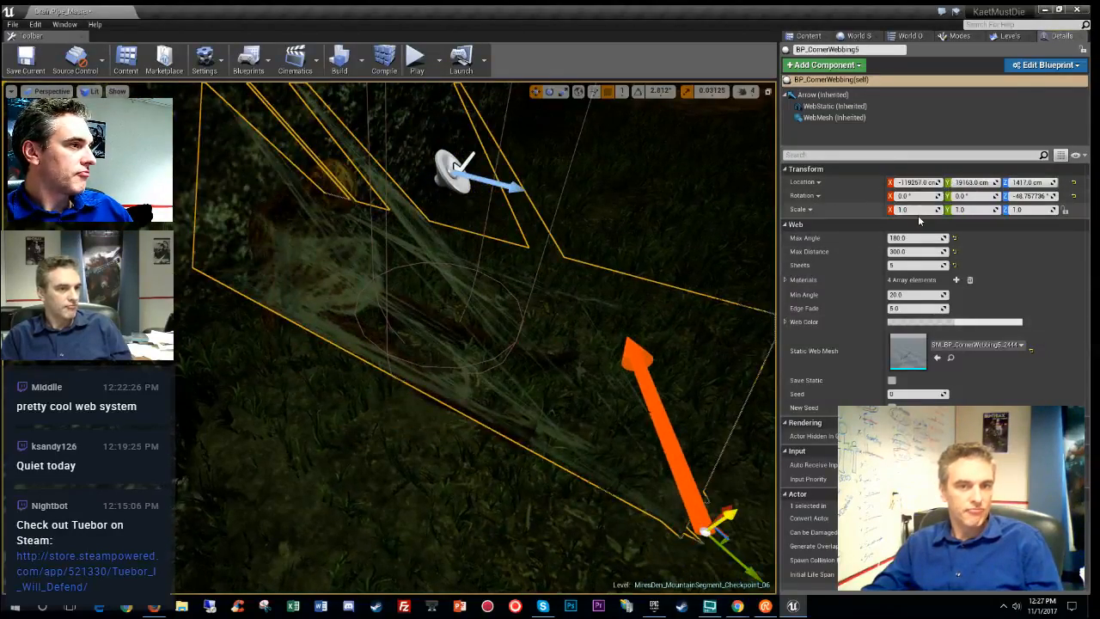
{"action": "type", "text": "0.5"}
{"action": "key", "text": "Return"}
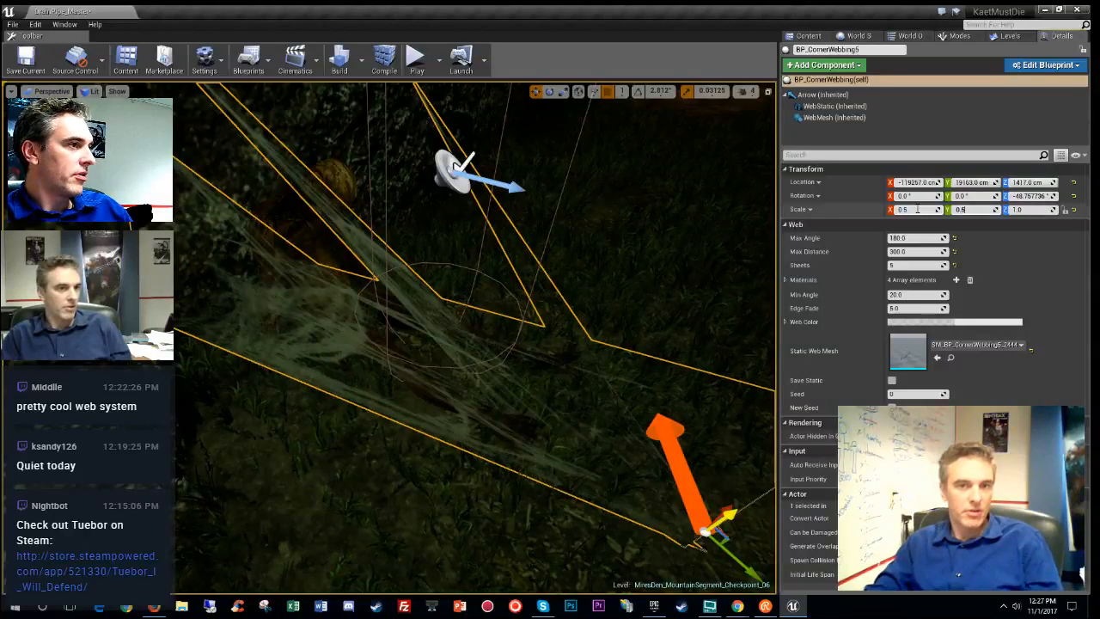
{"action": "key", "text": "Tab"}
{"action": "type", "text": "0.5"}
{"action": "key", "text": "Return"}
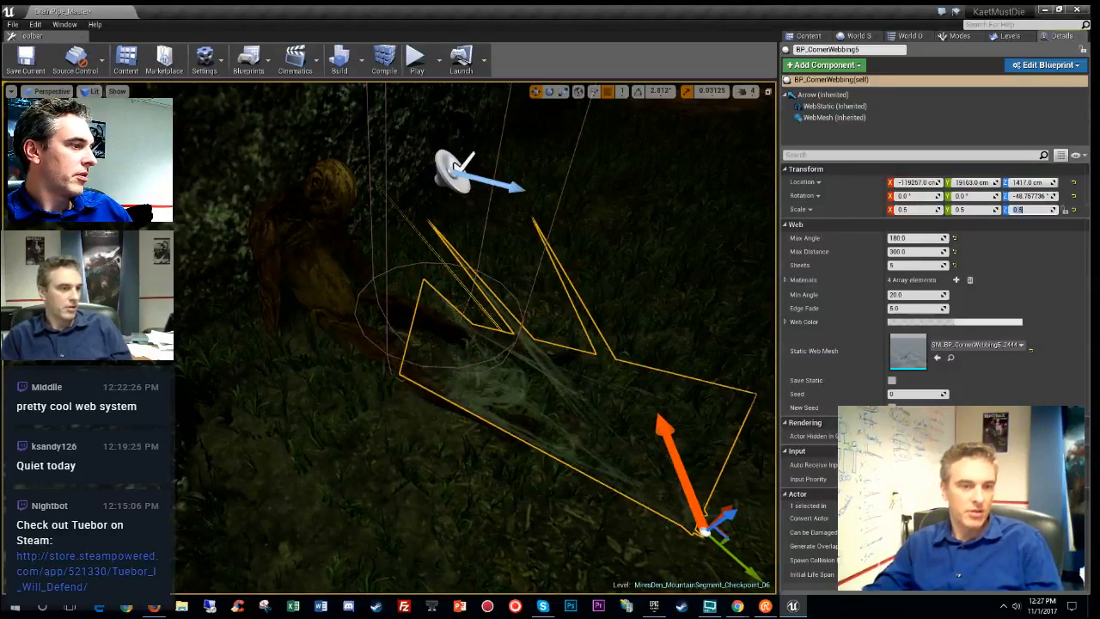
{"action": "left_click_drag", "start_coordinate": [744, 567], "coordinate": [461, 409]}
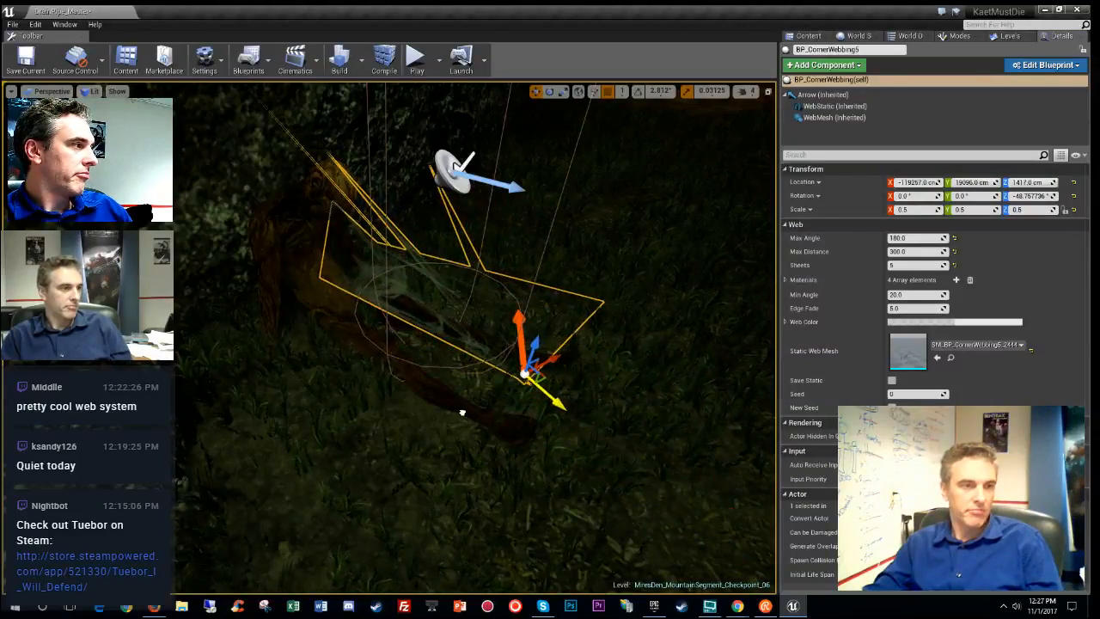
{"action": "right_click_drag", "start_coordinate": [462, 410], "coordinate": [731, 387]}
{"action": "right_click_drag", "start_coordinate": [475, 386], "coordinate": [528, 406]}
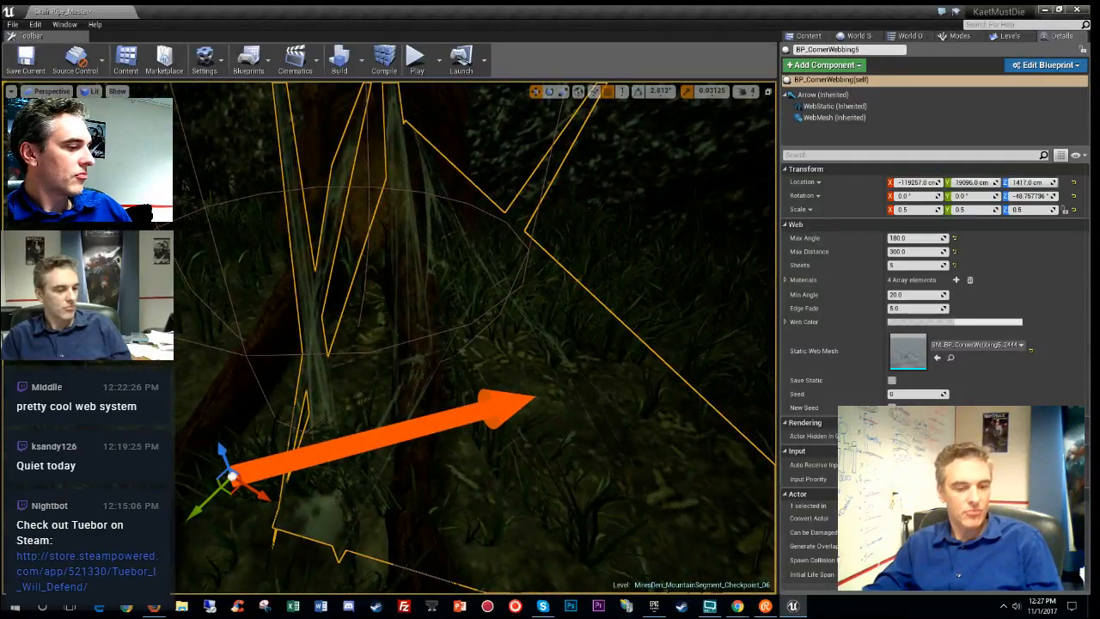
{"action": "key", "text": "ctrl+z"}
{"action": "key", "text": "ctrl+z"}
{"action": "mouse_move", "coordinate": [475, 344]}
{"action": "right_mouse_down"}
{"action": "mouse_move", "coordinate": [507, 322]}
{"action": "mouse_move", "coordinate": [554, 309]}
{"action": "mouse_move", "coordinate": [558, 319]}
{"action": "mouse_move", "coordinate": [516, 320]}
{"action": "mouse_move", "coordinate": [550, 326]}
{"action": "mouse_move", "coordinate": [520, 348]}
{"action": "mouse_move", "coordinate": [468, 337]}
{"action": "right_mouse_up"}
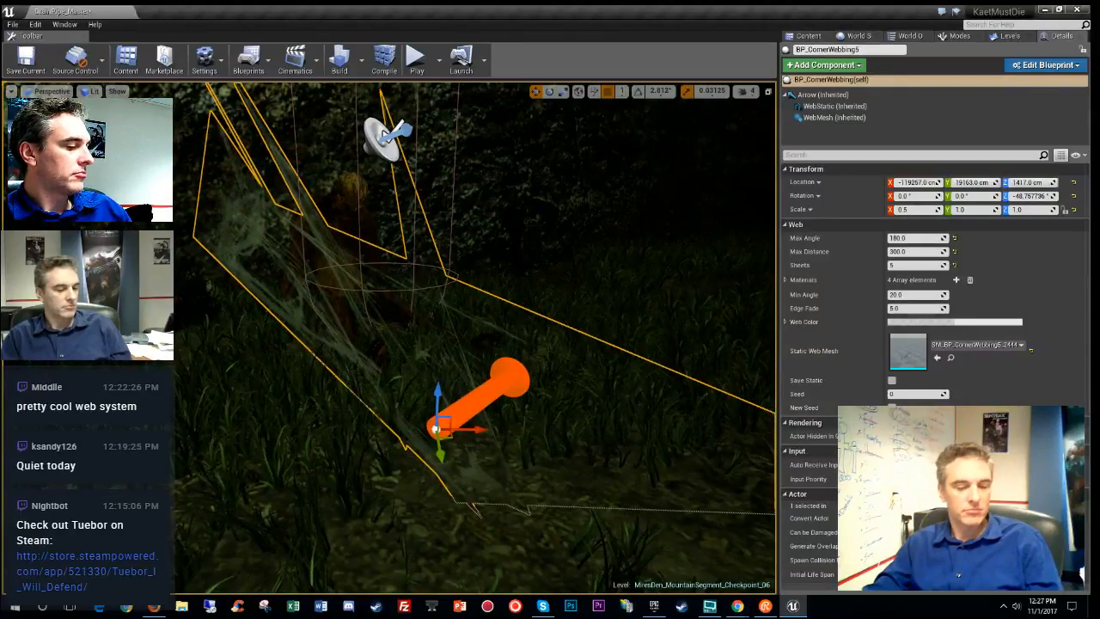
- Review the webs, clear the selection, and save the current map
{"action": "key", "text": "g"}
{"action": "right_click_drag", "start_coordinate": [468, 337], "coordinate": [439, 313]}
{"action": "key", "text": "g"}
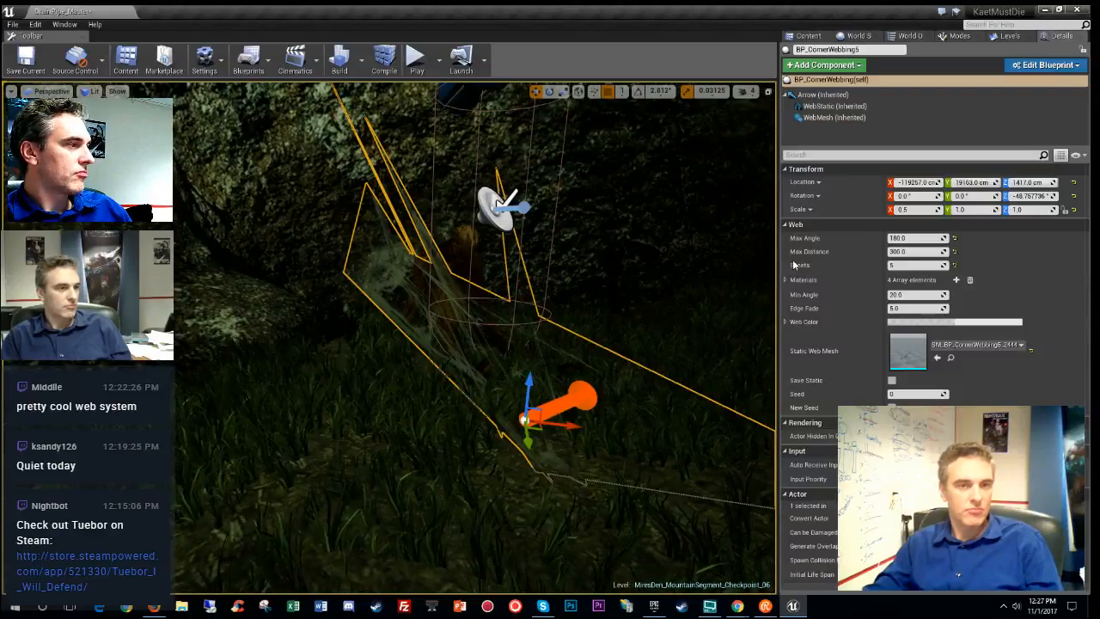
{"action": "right_click", "coordinate": [584, 394]}
{"action": "mouse_move", "coordinate": [641, 213]}
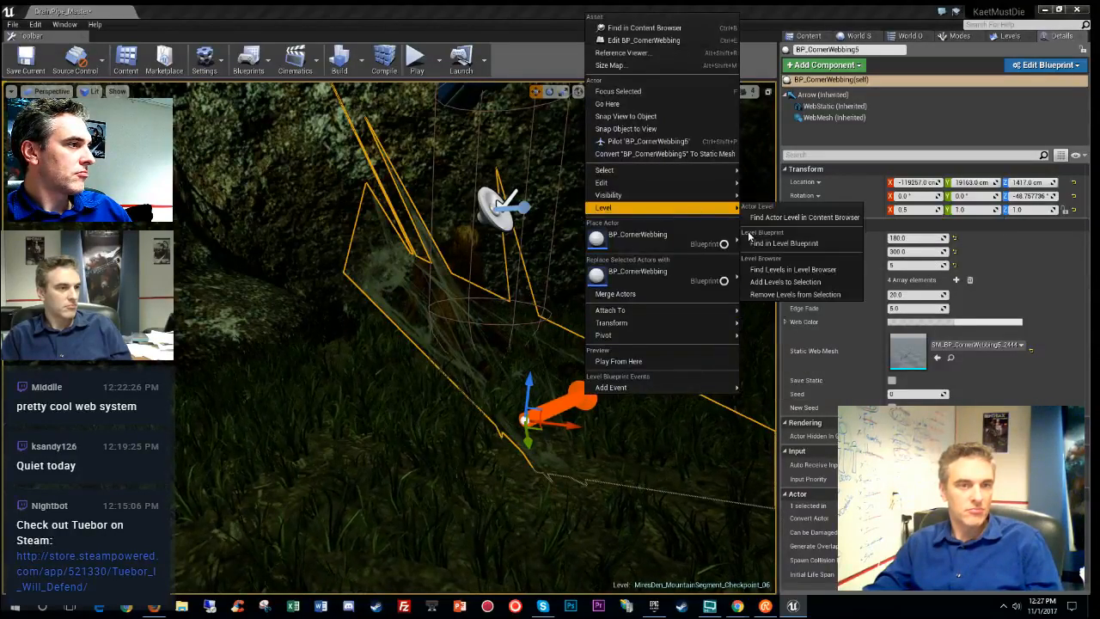
{"action": "right_click_drag", "start_coordinate": [515, 326], "coordinate": [482, 318]}
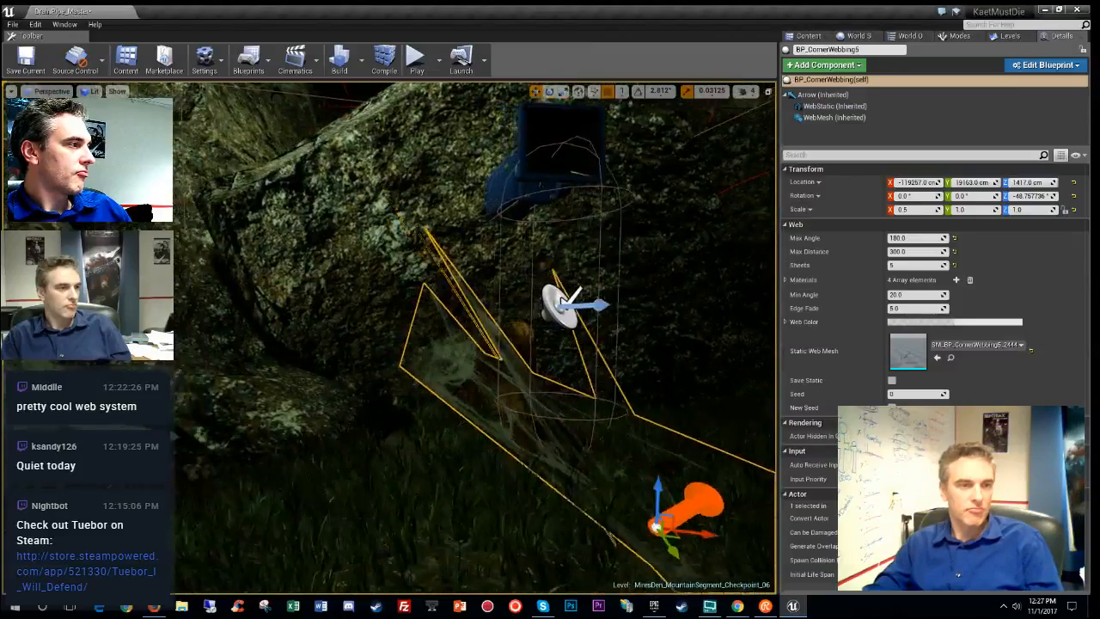
{"action": "key", "text": "Escape"}
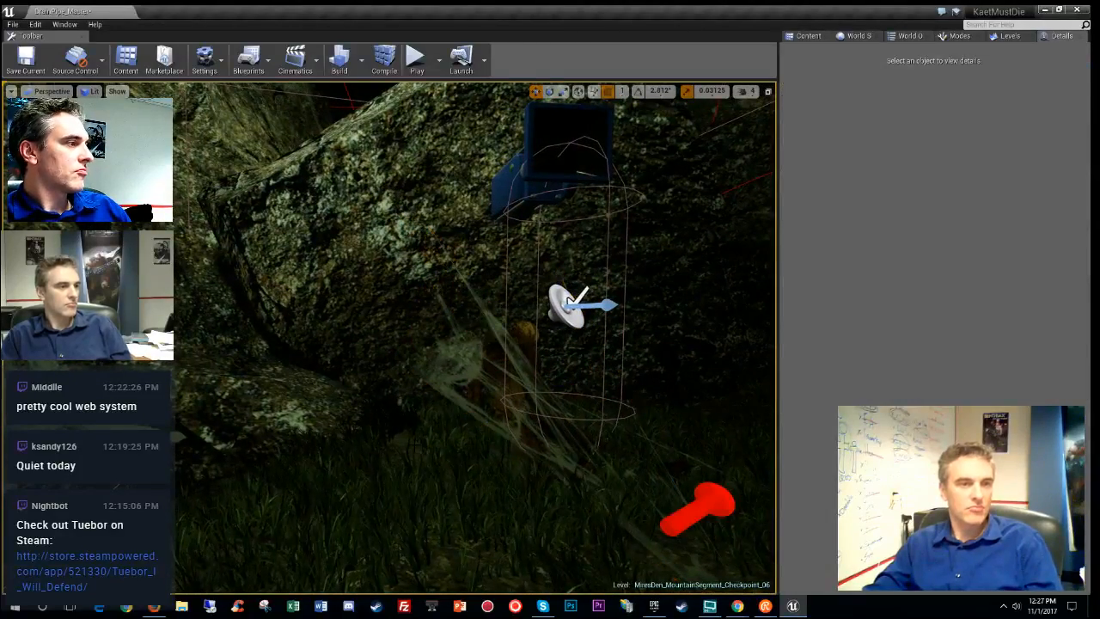
{"action": "left_click", "coordinate": [12, 26]}
{"action": "left_click", "coordinate": [47, 91]}
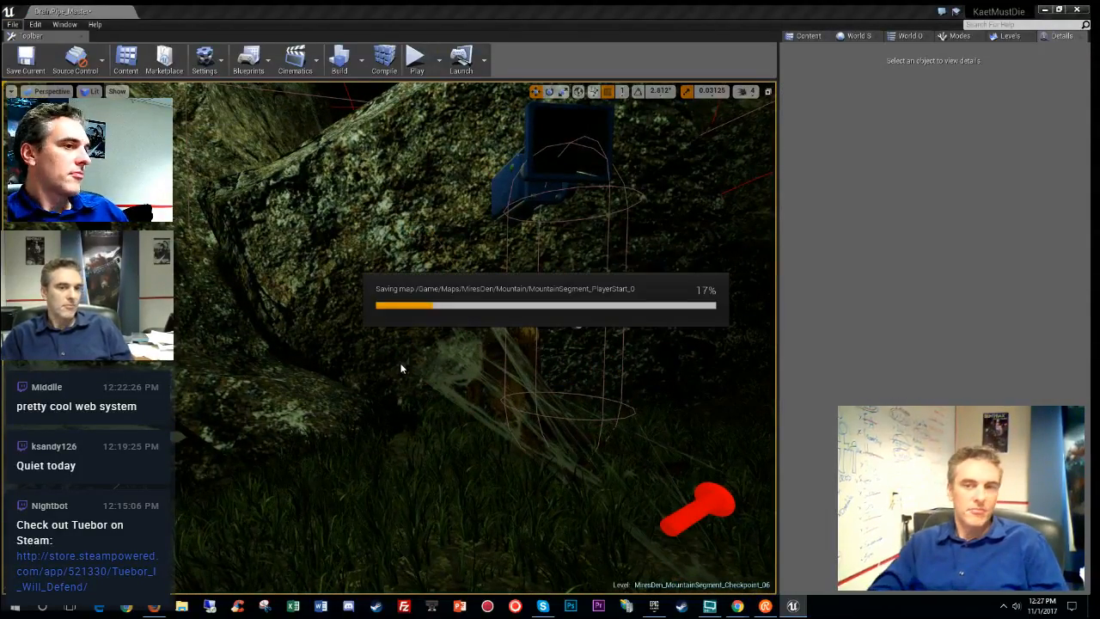
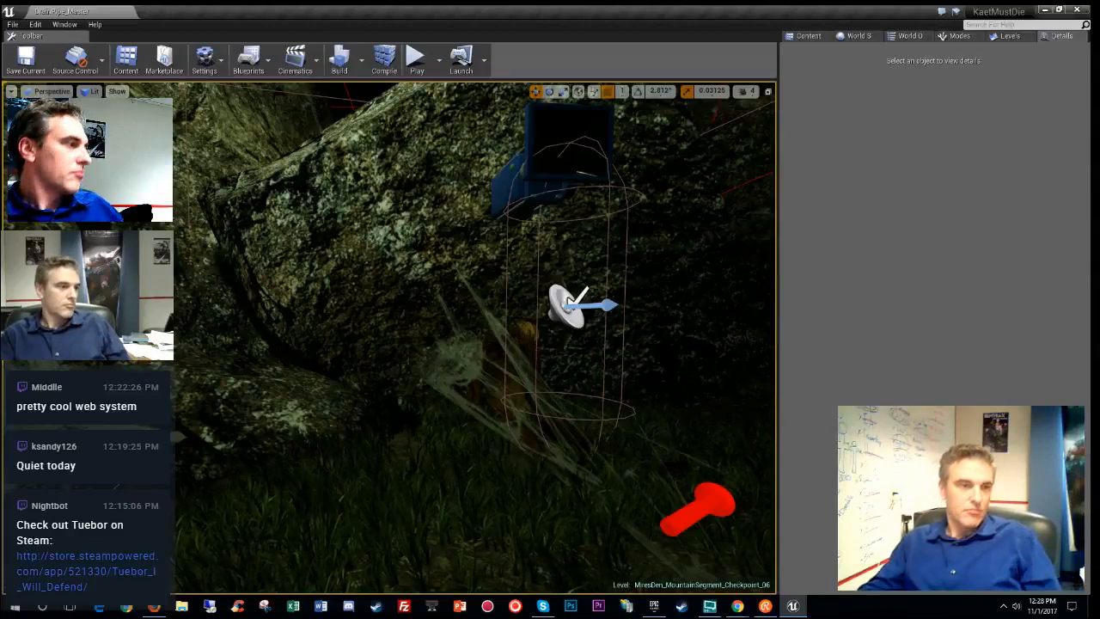
- Drag BP_HangingWeb from the Content Browser into the level near the rocks
{"action": "right_click_drag", "start_coordinate": [569, 301], "coordinate": [541, 215]}
{"action": "left_click", "coordinate": [807, 36]}
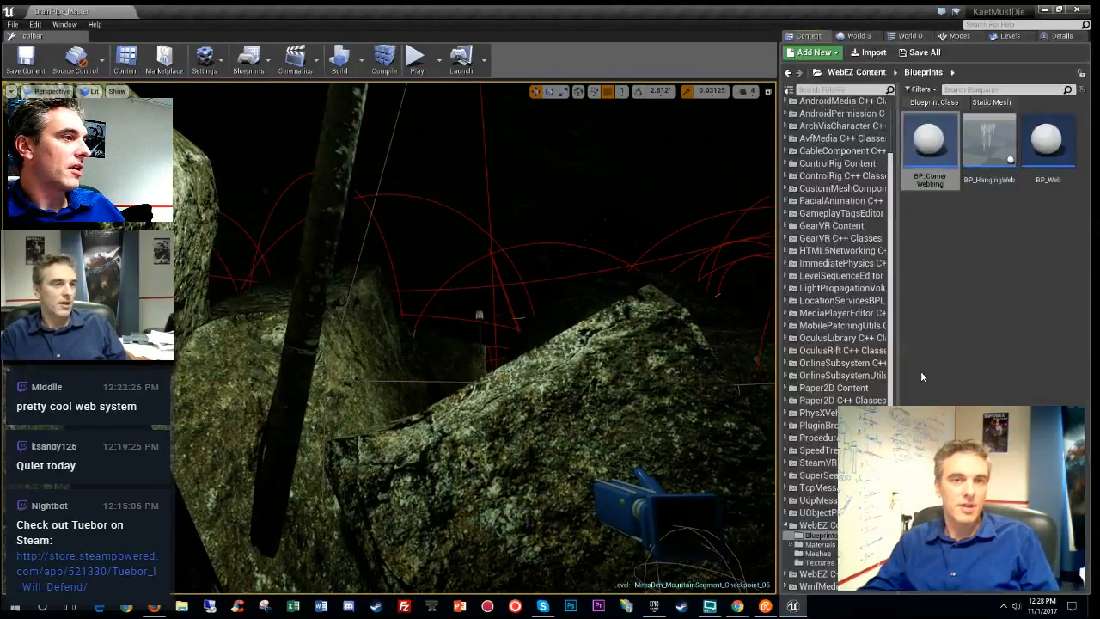
{"action": "left_click", "coordinate": [988, 145]}
{"action": "right_click_drag", "start_coordinate": [481, 300], "coordinate": [461, 290]}
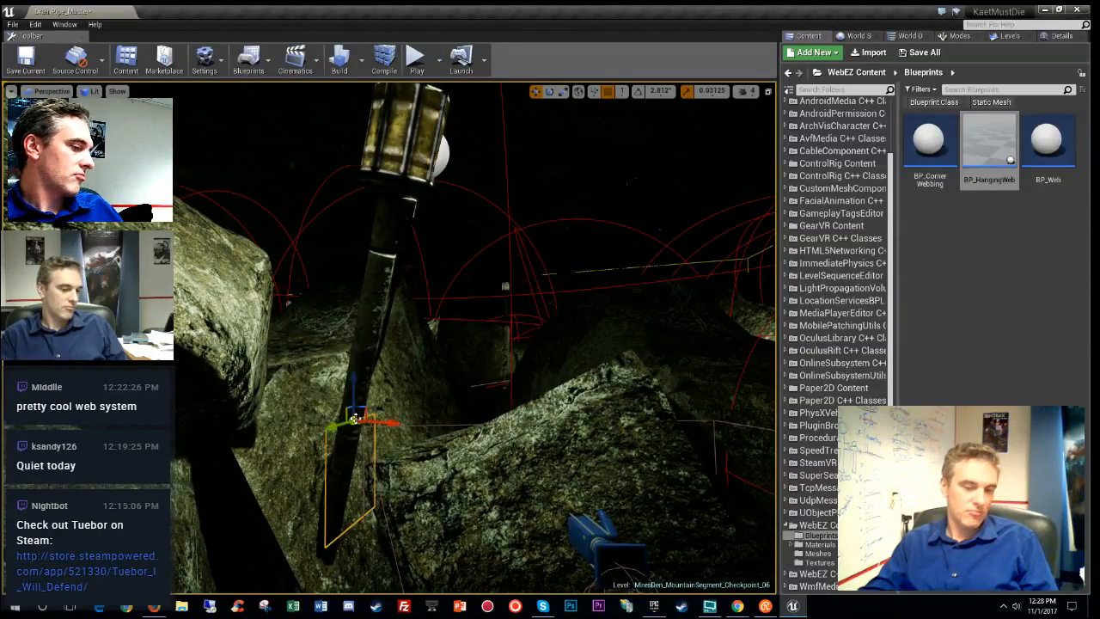
- Raise the hanging web up the rock face and show its Details (Force Amt 100, Force Time 2)
{"action": "key", "text": "g"}
{"action": "key", "text": "g"}
{"action": "right_click_drag", "start_coordinate": [460, 290], "coordinate": [465, 316]}
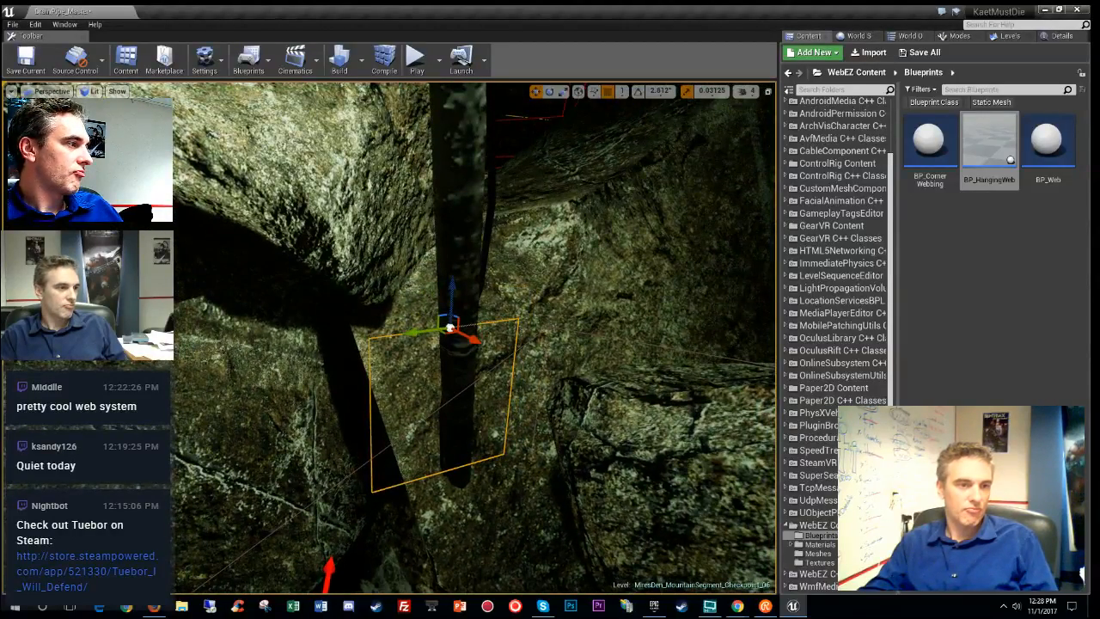
{"action": "left_click_drag", "start_coordinate": [449, 337], "coordinate": [247, 384]}
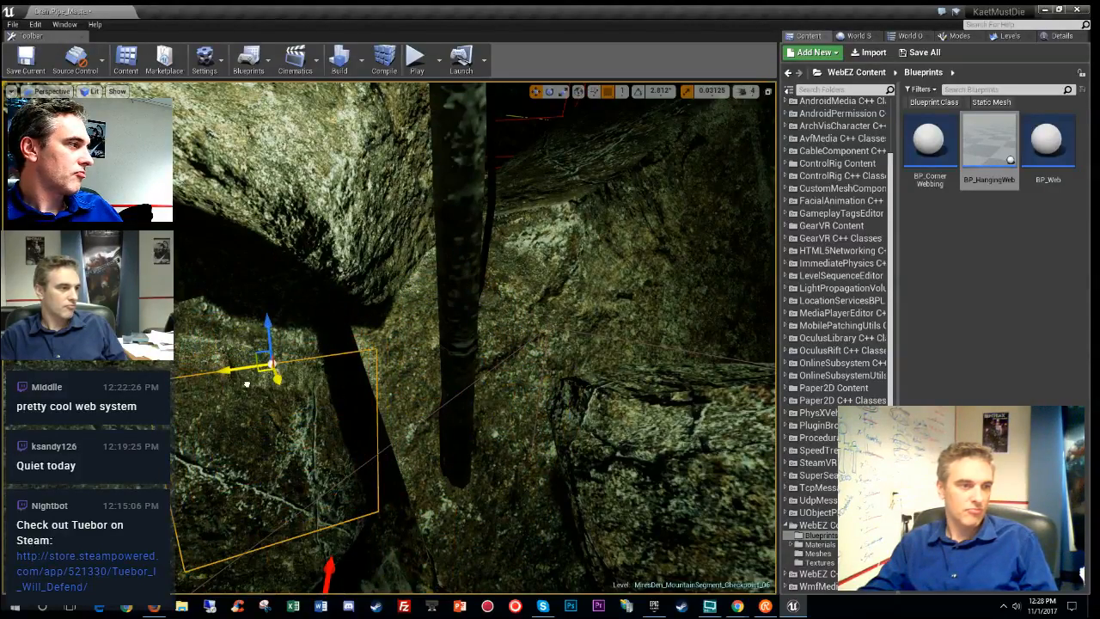
{"action": "left_click_drag", "start_coordinate": [267, 325], "coordinate": [249, 142]}
{"action": "right_click_drag", "start_coordinate": [257, 190], "coordinate": [344, 194]}
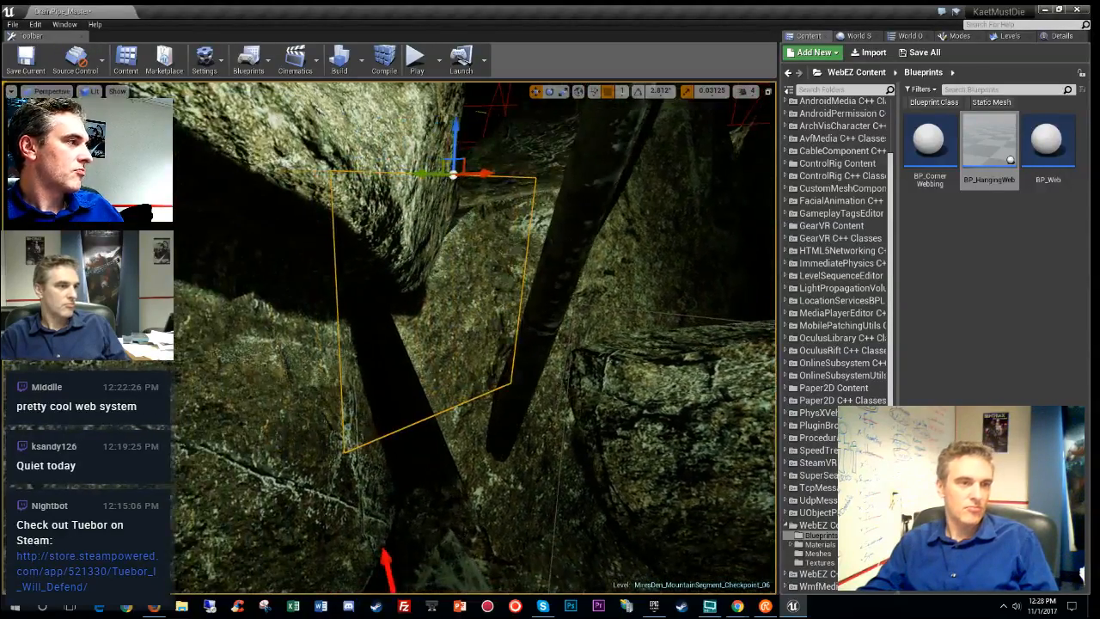
{"action": "left_click", "coordinate": [1062, 35]}
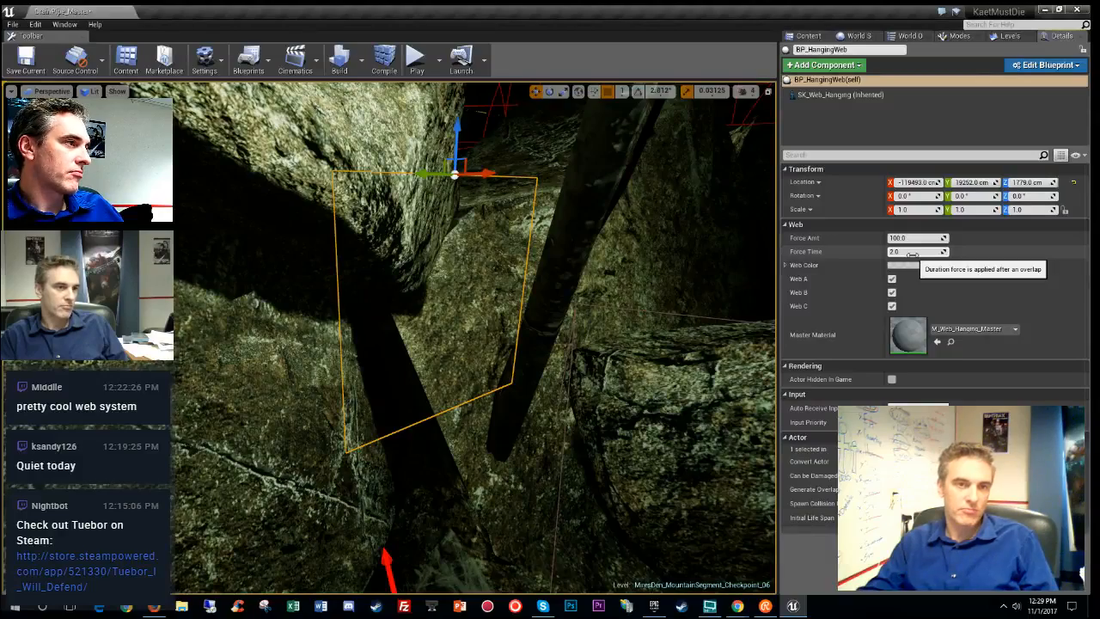
- Move the hanging web up onto the rock
{"action": "right_click_drag", "start_coordinate": [550, 317], "coordinate": [593, 318]}
{"action": "left_click_drag", "start_coordinate": [498, 382], "coordinate": [380, 348]}
{"action": "right_click_drag", "start_coordinate": [503, 357], "coordinate": [554, 387]}
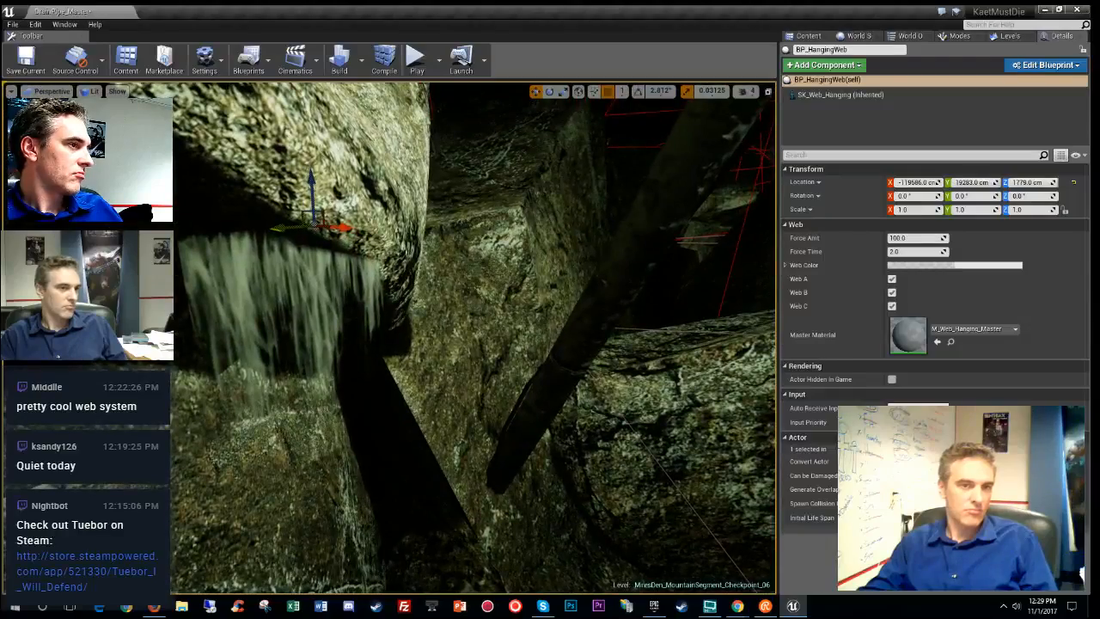
- Rotate the hanging web to about -132.75° and shift it right against the rock
{"action": "key", "text": "e"}
{"action": "mouse_move", "coordinate": [319, 233]}
{"action": "right_mouse_down"}
{"action": "mouse_move", "coordinate": [275, 232]}
{"action": "mouse_move", "coordinate": [319, 234]}
{"action": "right_mouse_up"}
{"action": "mouse_move", "coordinate": [385, 226]}
{"action": "left_mouse_down"}
{"action": "mouse_move", "coordinate": [430, 226]}
{"action": "mouse_move", "coordinate": [378, 226]}
{"action": "left_mouse_up"}
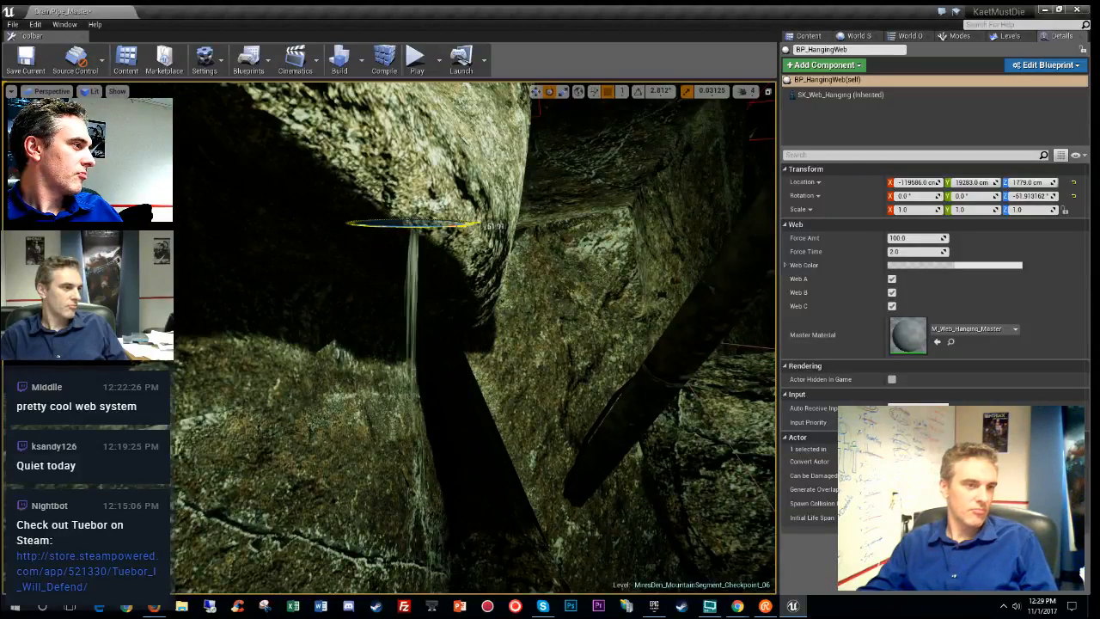
{"action": "left_click_drag", "start_coordinate": [485, 226], "coordinate": [413, 223]}
{"action": "right_click_drag", "start_coordinate": [413, 224], "coordinate": [510, 272]}
{"action": "key", "text": "space"}
{"action": "key", "text": "space"}
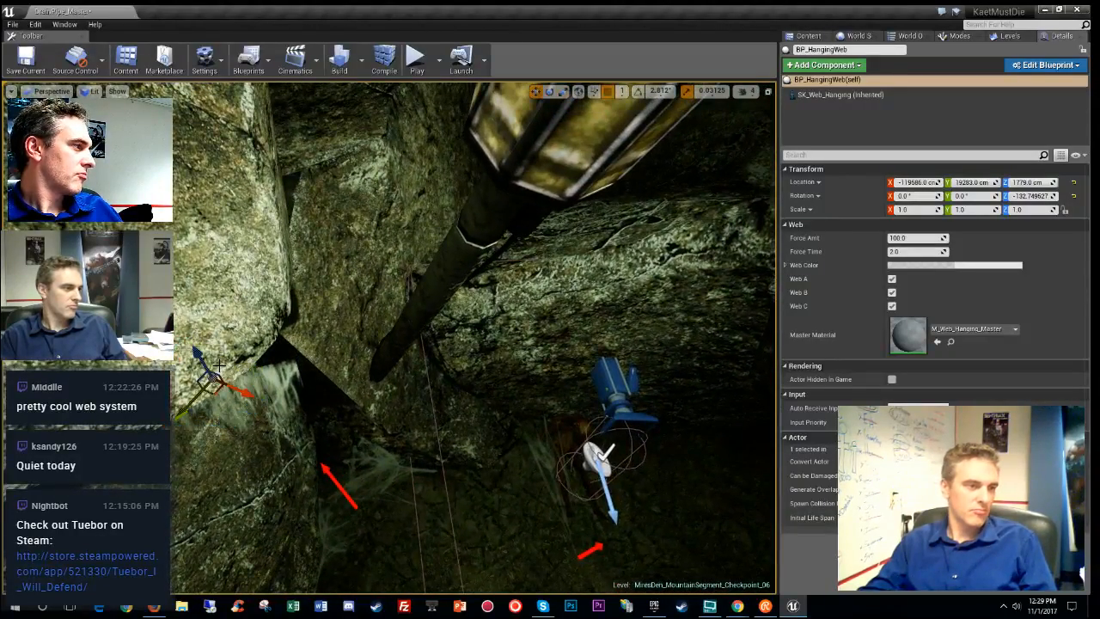
{"action": "left_click_drag", "start_coordinate": [214, 390], "coordinate": [447, 308]}
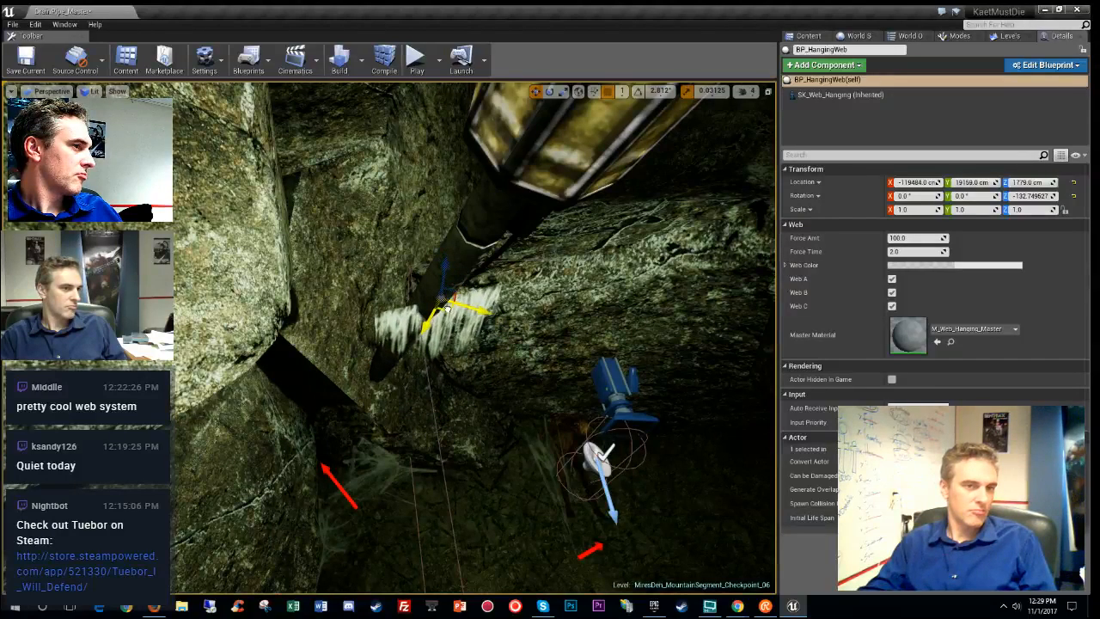
- Try a Force Amt of 200 on the hanging web and edit its Force Time
{"action": "left_click", "coordinate": [917, 251]}
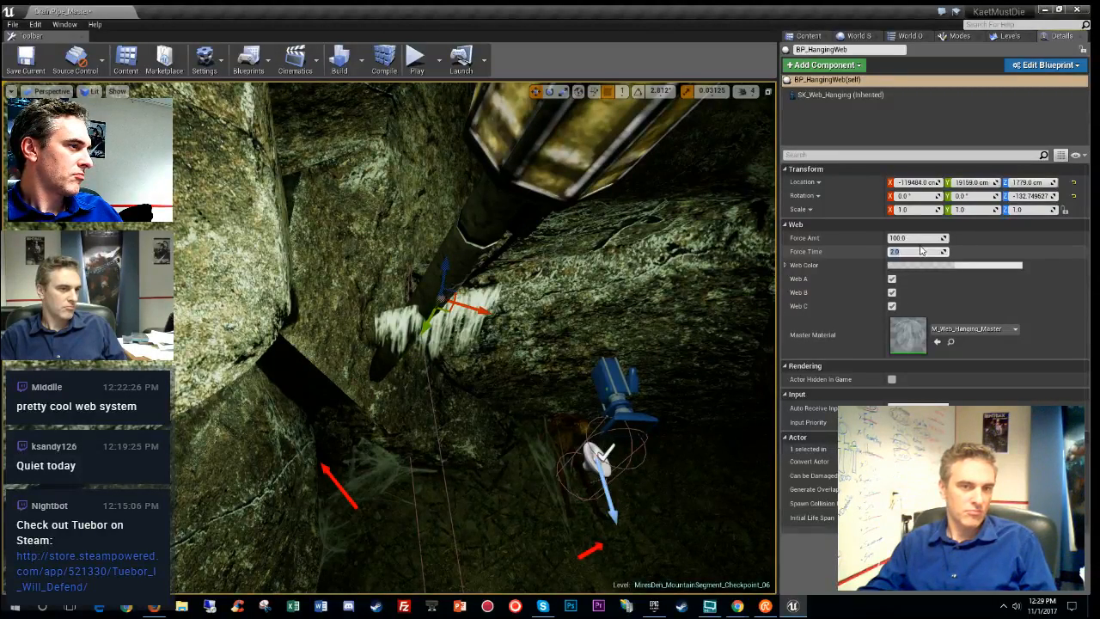
{"action": "left_click", "coordinate": [923, 238]}
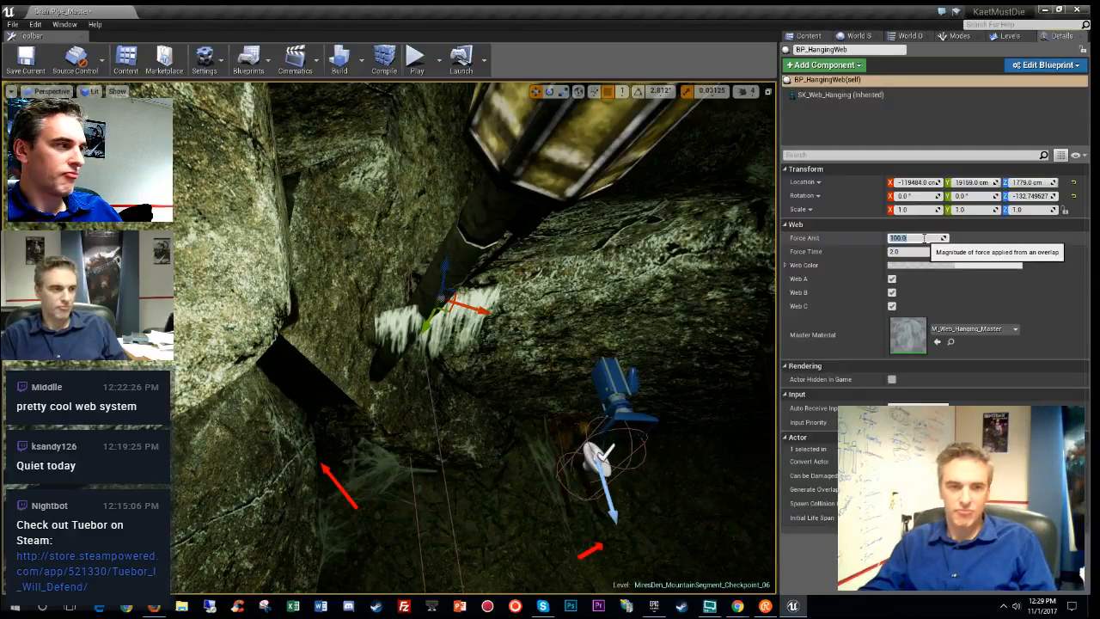
{"action": "type", "text": "200"}
{"action": "key", "text": "Return"}
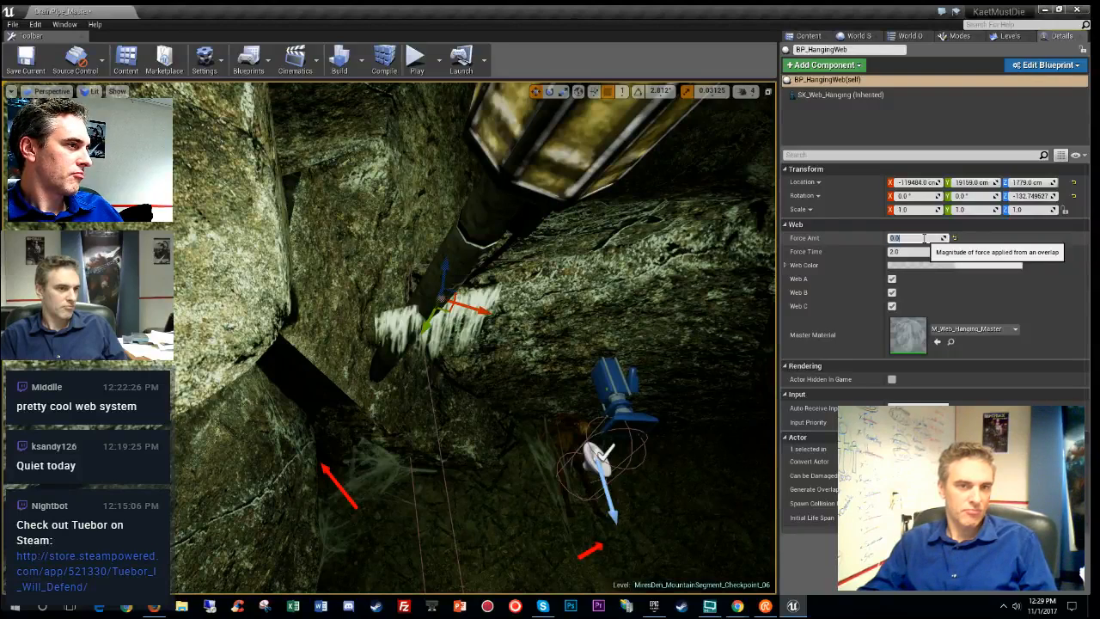
{"action": "key", "text": "Tab"}
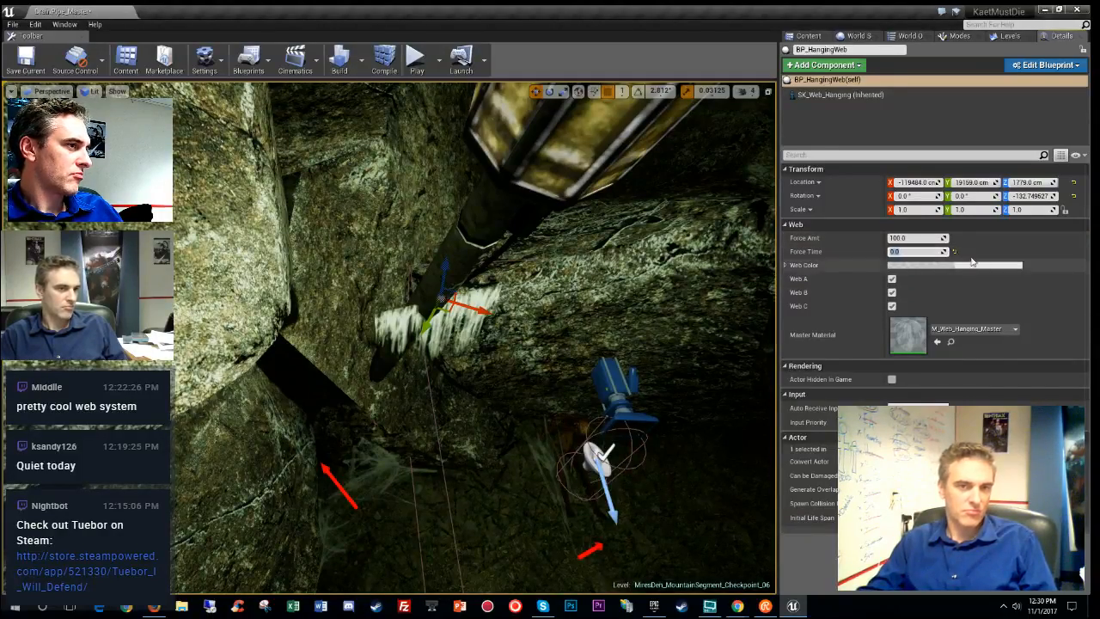
{"action": "left_click", "coordinate": [954, 256]}
- Delete the hanging web and switch the viewport to Unlit shading
{"action": "right_click_drag", "start_coordinate": [482, 361], "coordinate": [235, 249]}
{"action": "key", "text": "Delete"}
{"action": "key", "text": "alt+3"}
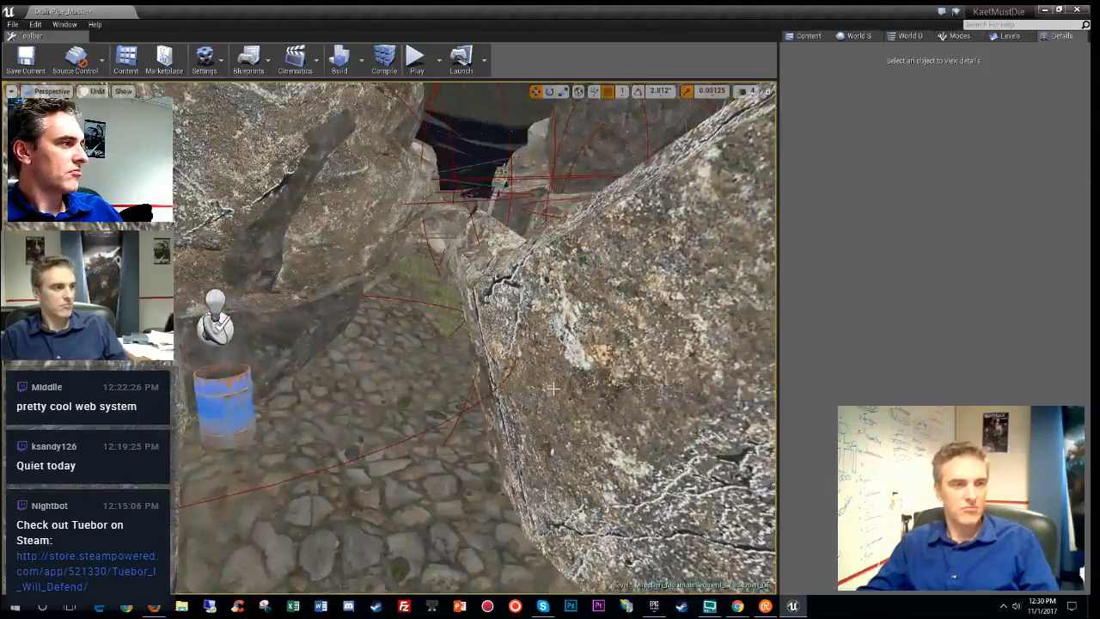
{"action": "mouse_move", "coordinate": [472, 344]}
{"action": "right_mouse_down"}
{"action": "mouse_move", "coordinate": [687, 404]}
{"action": "mouse_move", "coordinate": [654, 370]}
{"action": "mouse_move", "coordinate": [602, 404]}
{"action": "mouse_move", "coordinate": [567, 353]}
{"action": "mouse_move", "coordinate": [481, 335]}
{"action": "right_mouse_up"}
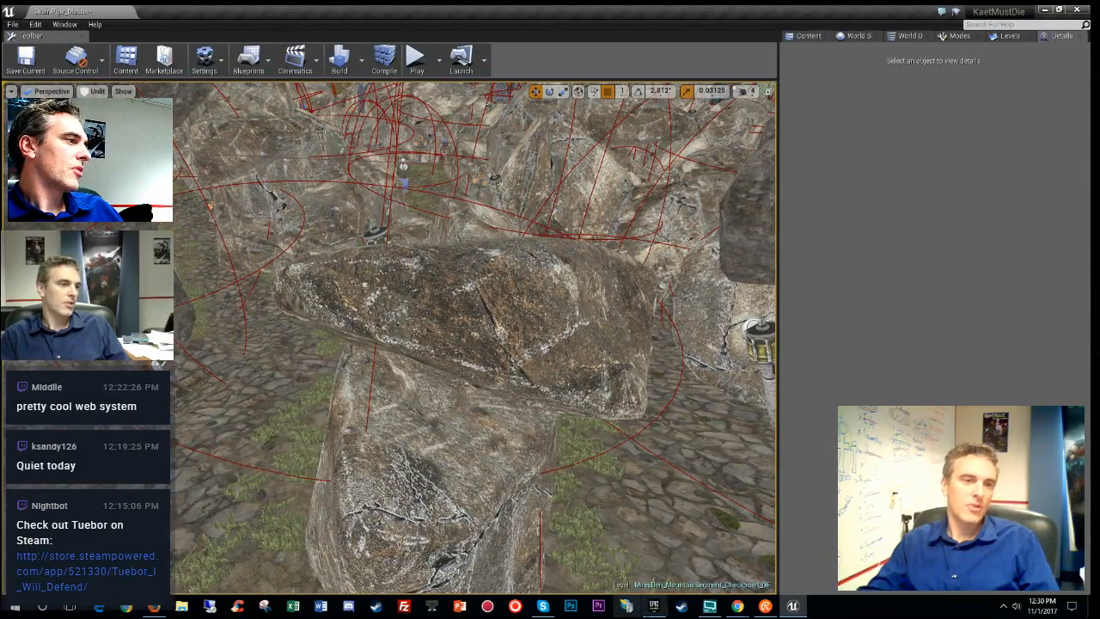
{"action": "right_click_drag", "start_coordinate": [481, 335], "coordinate": [556, 386]}
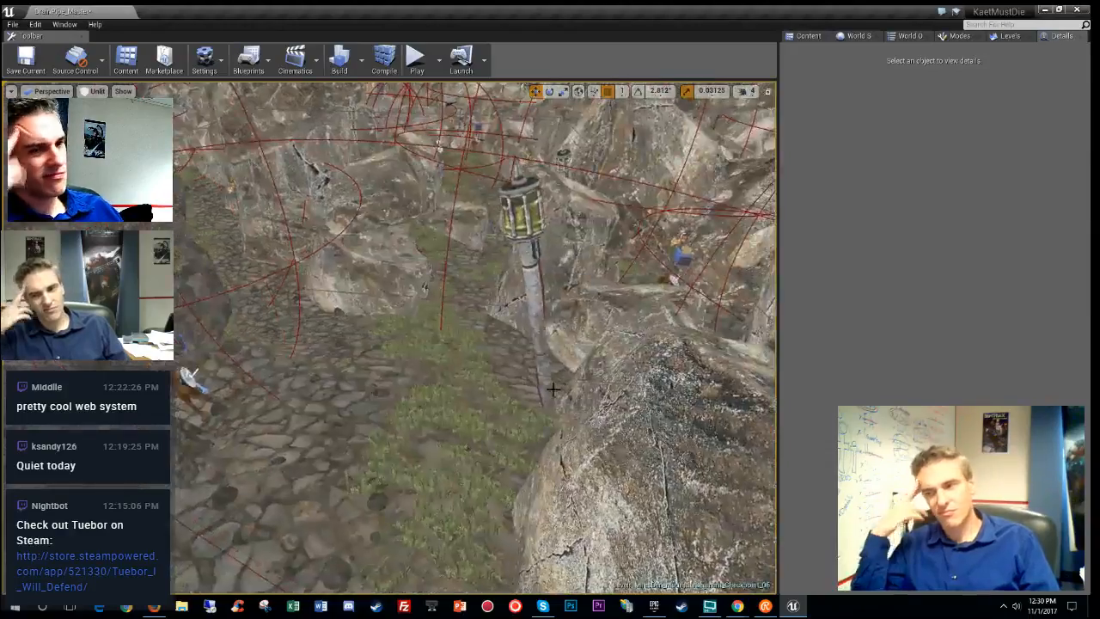
{"action": "right_click_drag", "start_coordinate": [425, 361], "coordinate": [414, 333]}
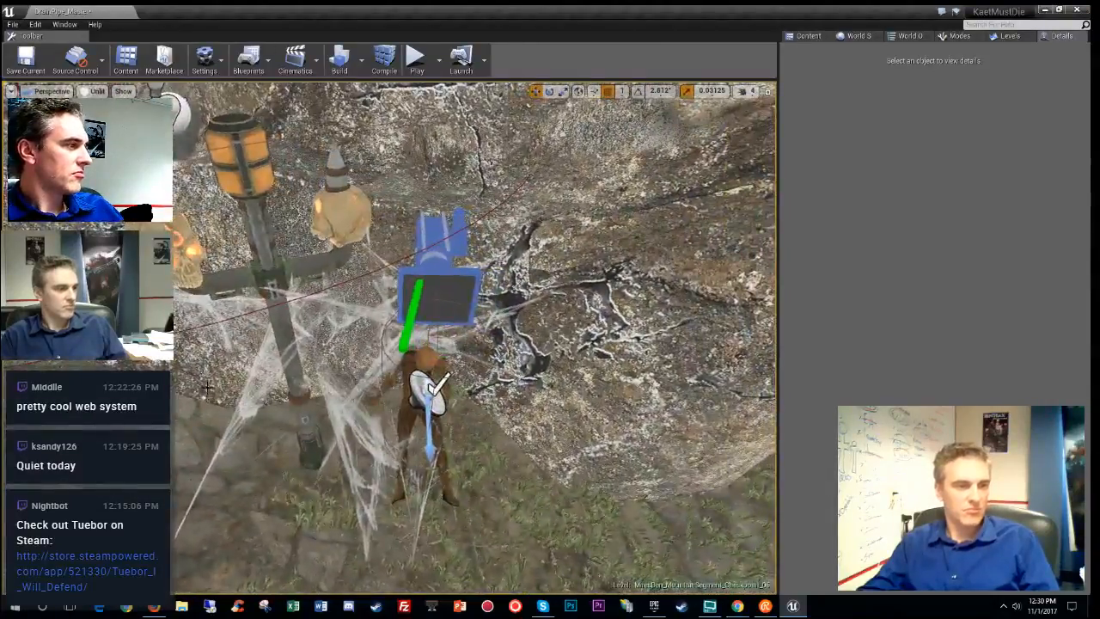
- Select BP_CornerWebbing4 by the skull lamp post and focus the view on it
{"action": "left_click", "coordinate": [405, 332]}
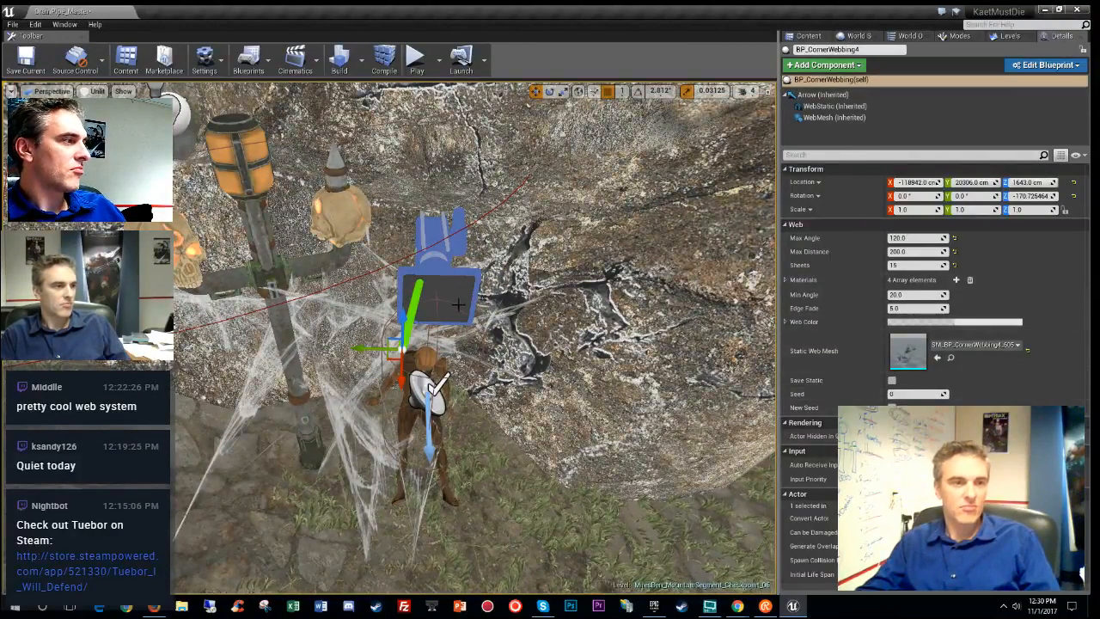
{"action": "left_click", "coordinate": [1007, 36]}
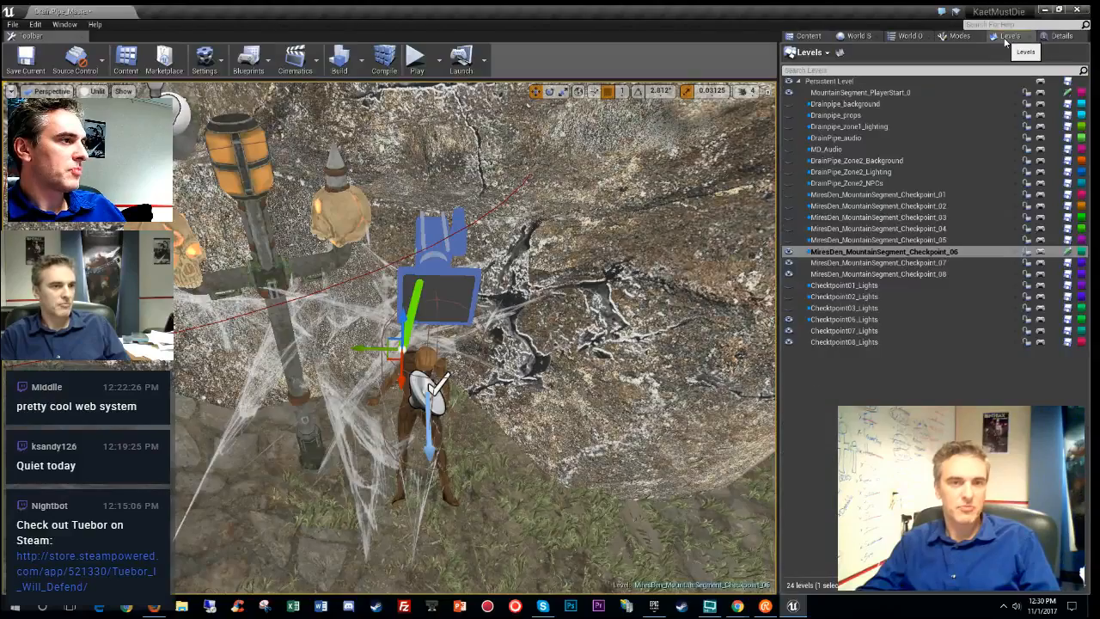
{"action": "left_click", "coordinate": [1059, 36]}
{"action": "right_click", "coordinate": [408, 328]}
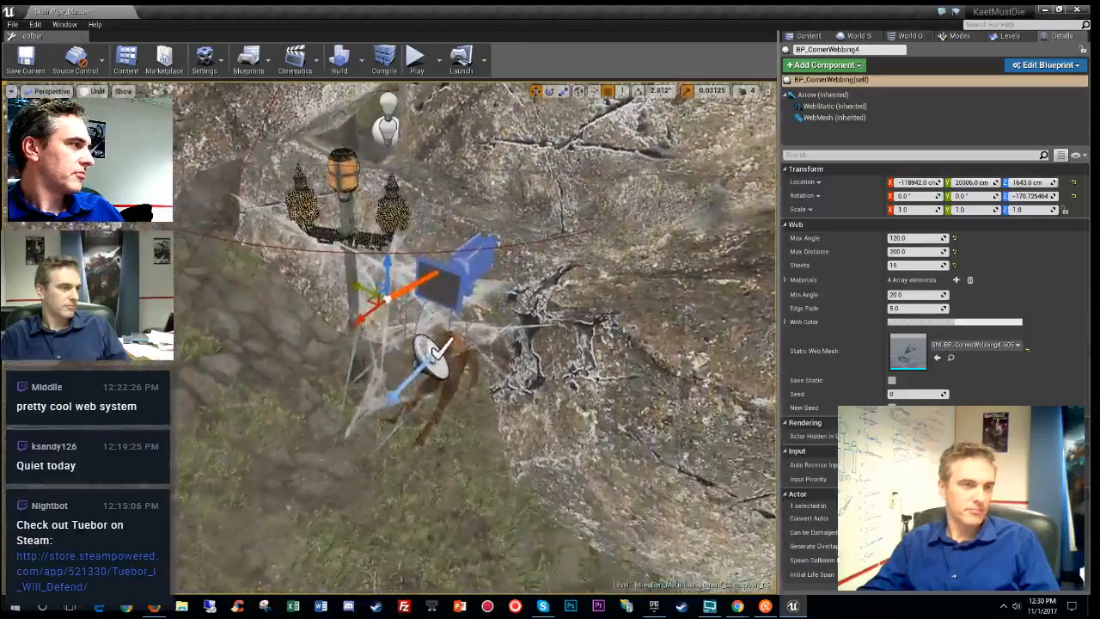
{"action": "key", "text": "f"}
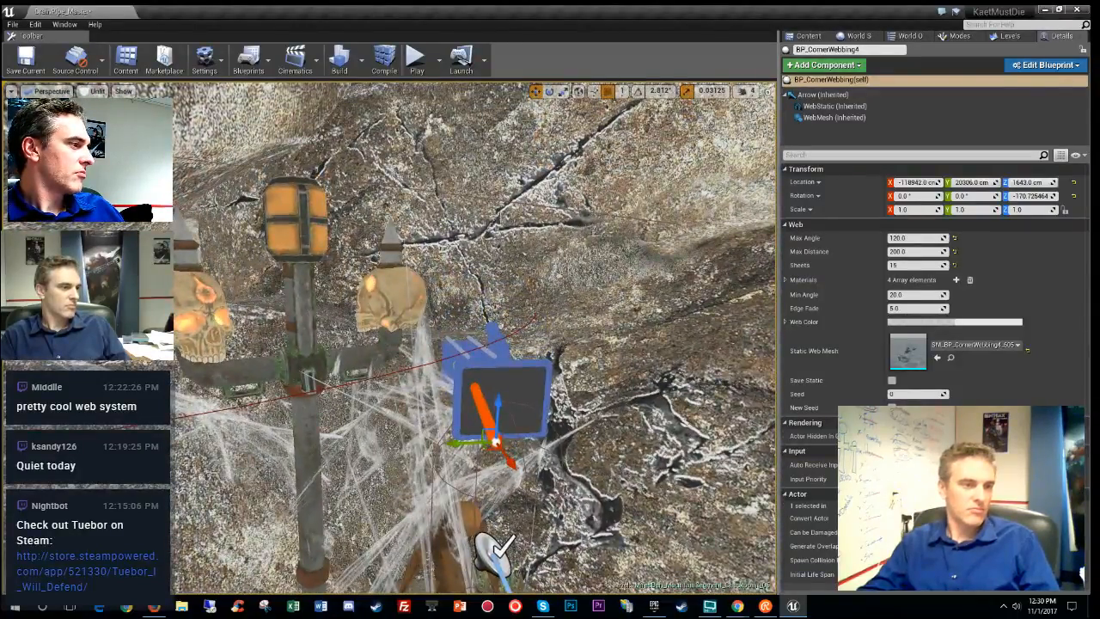
- Fly over the rocks toward the mannequins and webbed lantern, then show the WebEZ Blueprints
{"action": "right_click_drag", "start_coordinate": [475, 337], "coordinate": [541, 378]}
{"action": "key", "text": "d"}
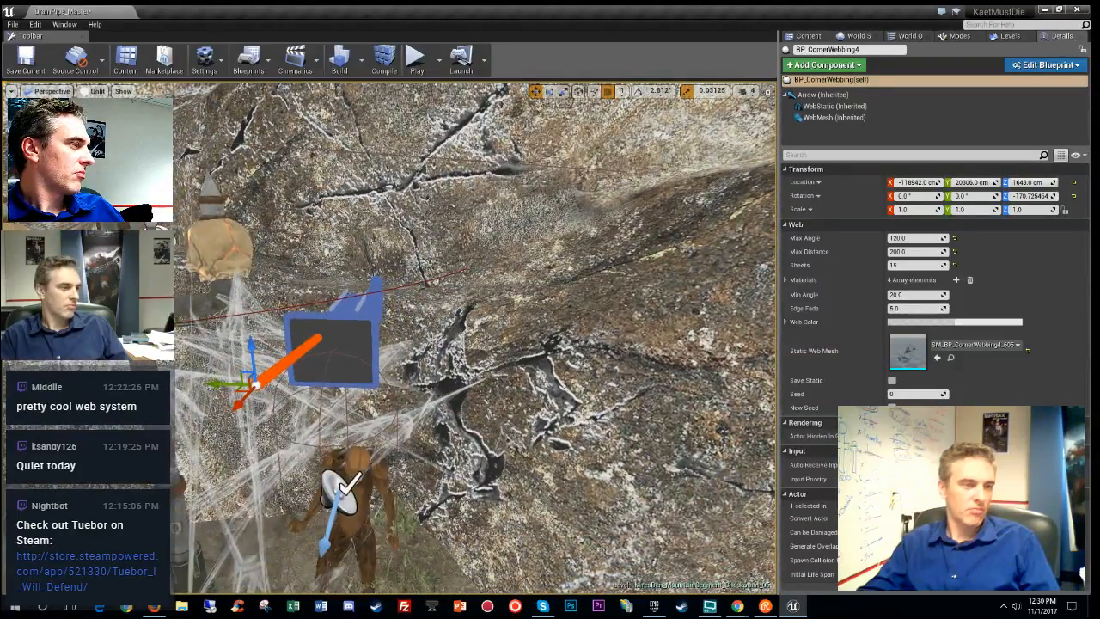
{"action": "right_click_drag", "start_coordinate": [474, 337], "coordinate": [421, 430]}
{"action": "key", "text": "s"}
{"action": "key", "text": "w"}
{"action": "key", "text": "w"}
{"action": "right_click_drag", "start_coordinate": [474, 337], "coordinate": [406, 329]}
{"action": "key", "text": "w"}
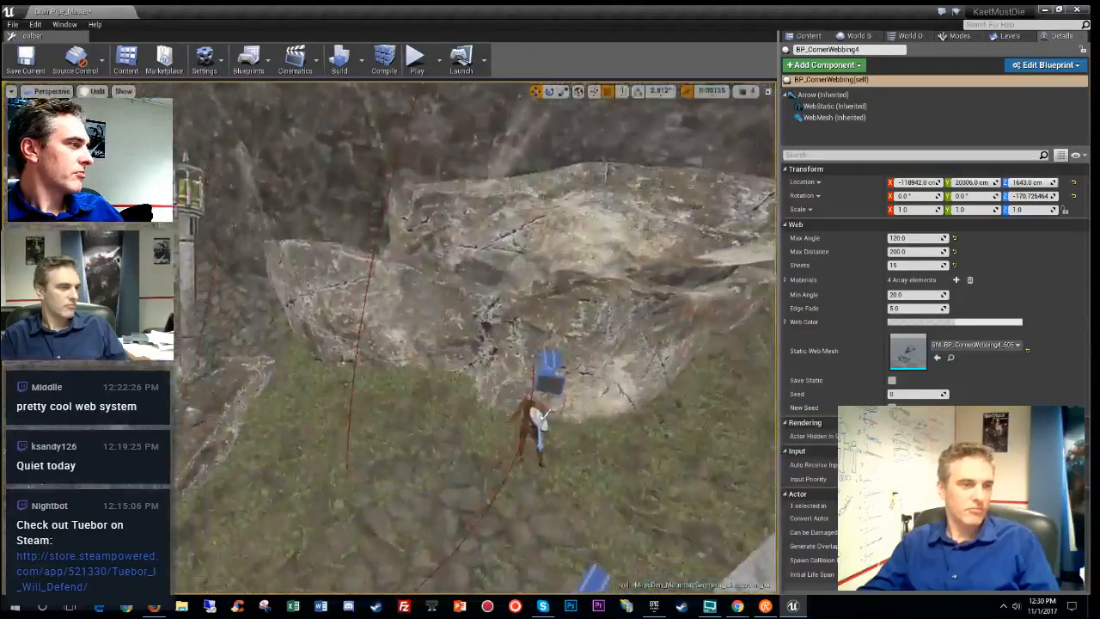
{"action": "key", "text": "w"}
{"action": "mouse_move", "coordinate": [475, 337]}
{"action": "right_mouse_down"}
{"action": "mouse_move", "coordinate": [432, 285]}
{"action": "mouse_move", "coordinate": [406, 276]}
{"action": "mouse_move", "coordinate": [418, 264]}
{"action": "mouse_move", "coordinate": [410, 251]}
{"action": "mouse_move", "coordinate": [440, 389]}
{"action": "mouse_move", "coordinate": [414, 328]}
{"action": "mouse_move", "coordinate": [466, 333]}
{"action": "mouse_move", "coordinate": [461, 341]}
{"action": "right_mouse_up"}
{"action": "key", "text": "w"}
{"action": "left_click", "coordinate": [806, 35]}
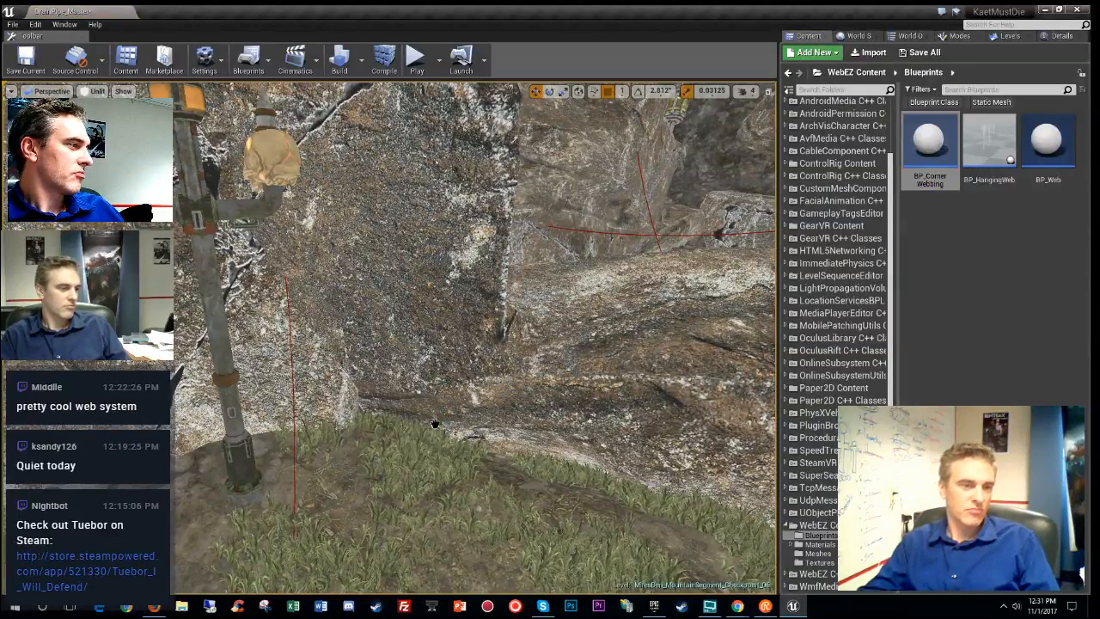
- Select the corner webbing at the rock base and show its Details
{"action": "left_click", "coordinate": [434, 424]}
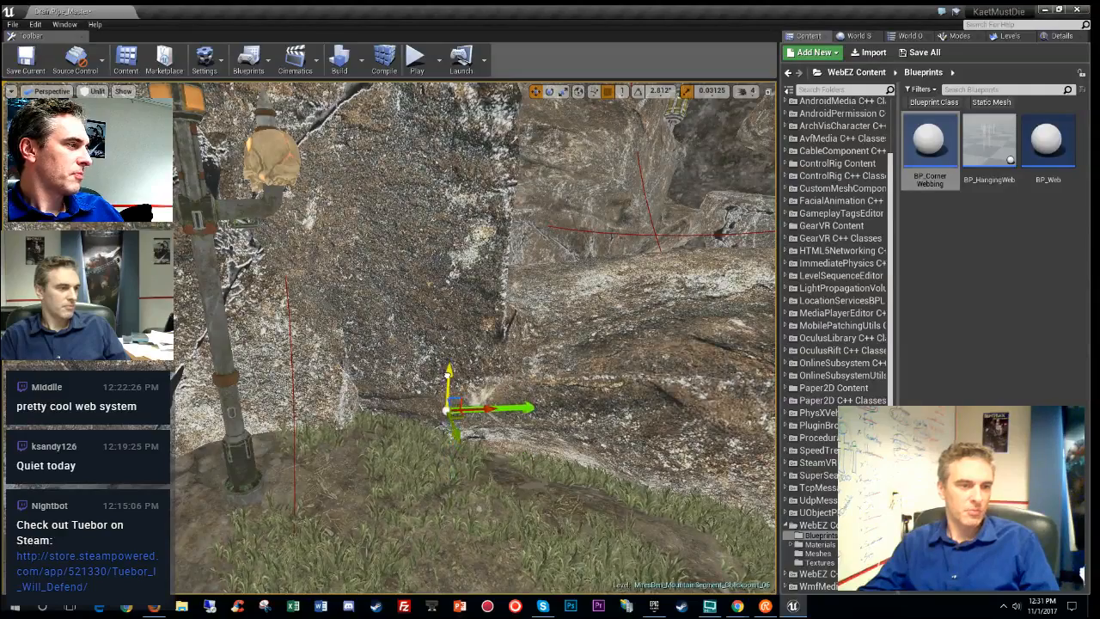
{"action": "key", "text": "e"}
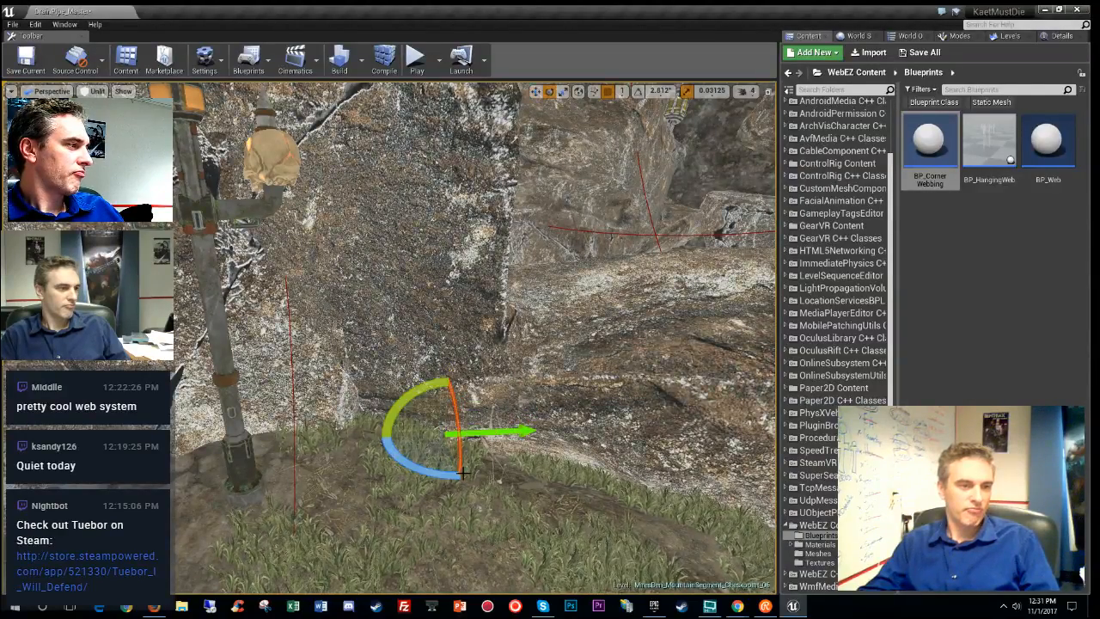
{"action": "key", "text": "w"}
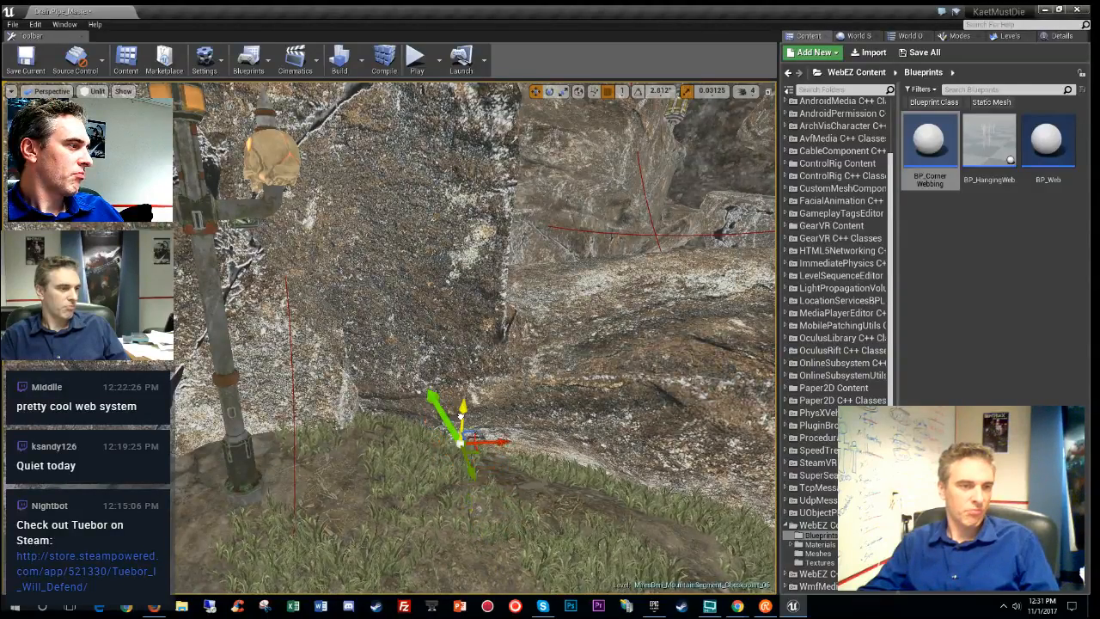
{"action": "left_click", "coordinate": [1059, 35]}
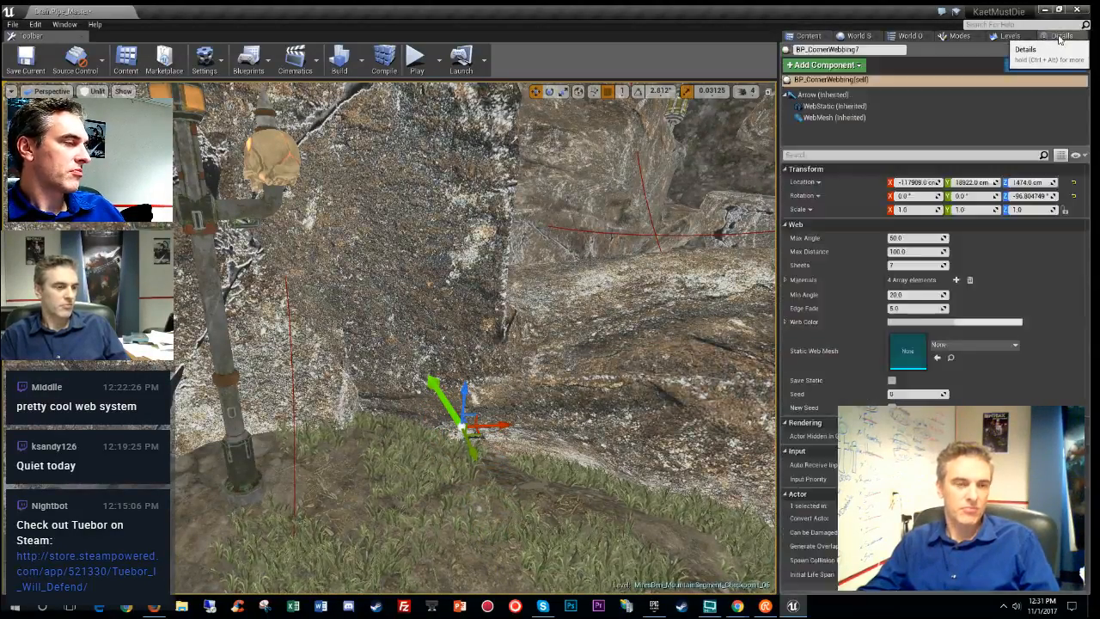
- Set the web's Max Angle to 180, Max Distance to 200 and Sheets to 12
{"action": "left_click", "coordinate": [910, 239]}
{"action": "type", "text": "180"}
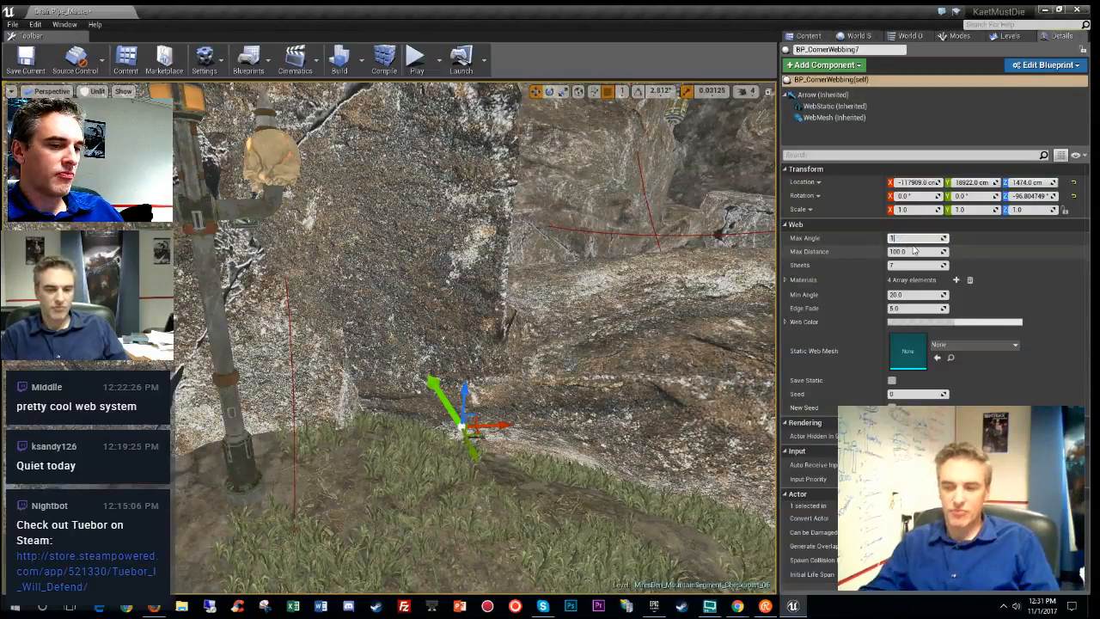
{"action": "key", "text": "Return"}
{"action": "left_click", "coordinate": [915, 250]}
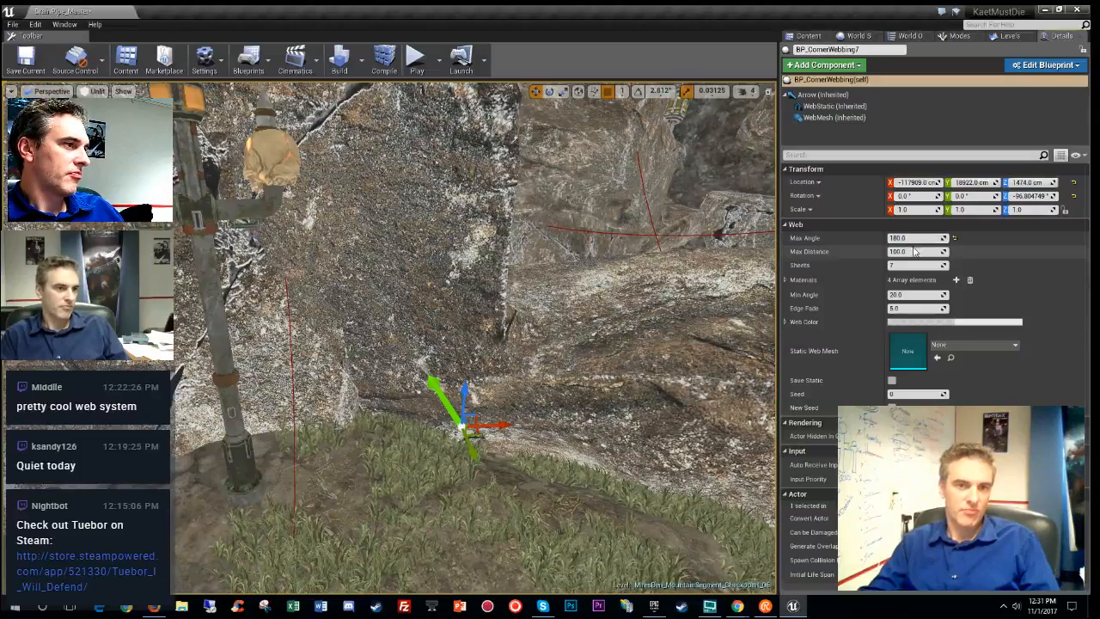
{"action": "type", "text": "3"}
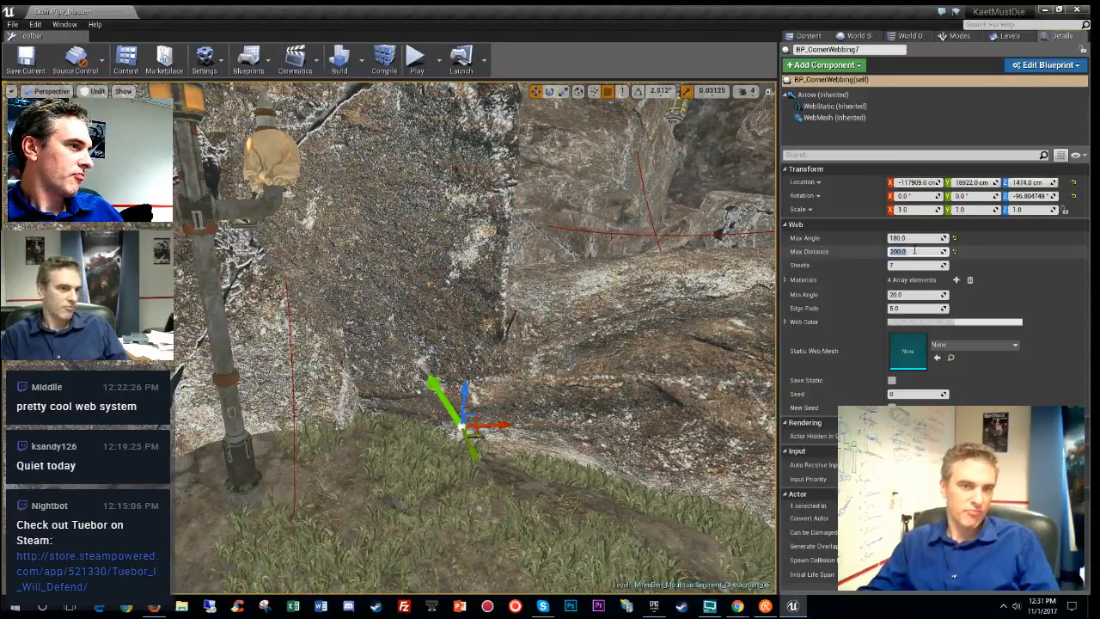
{"action": "left_click", "coordinate": [916, 265]}
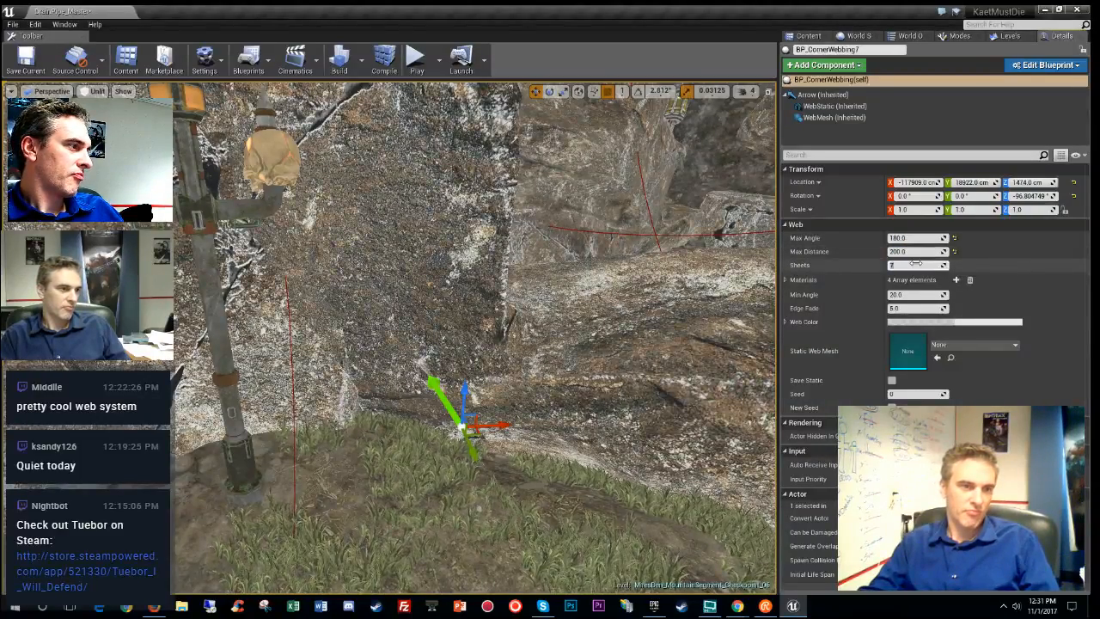
{"action": "type", "text": "12"}
{"action": "key", "text": "Return"}
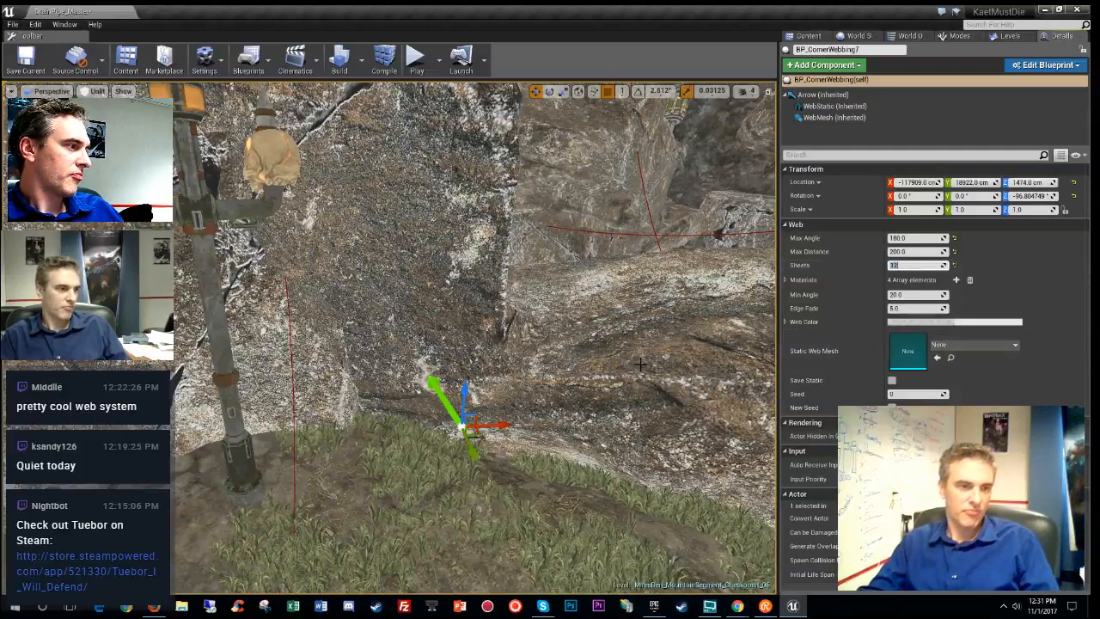
{"action": "right_click_drag", "start_coordinate": [640, 364], "coordinate": [587, 377]}
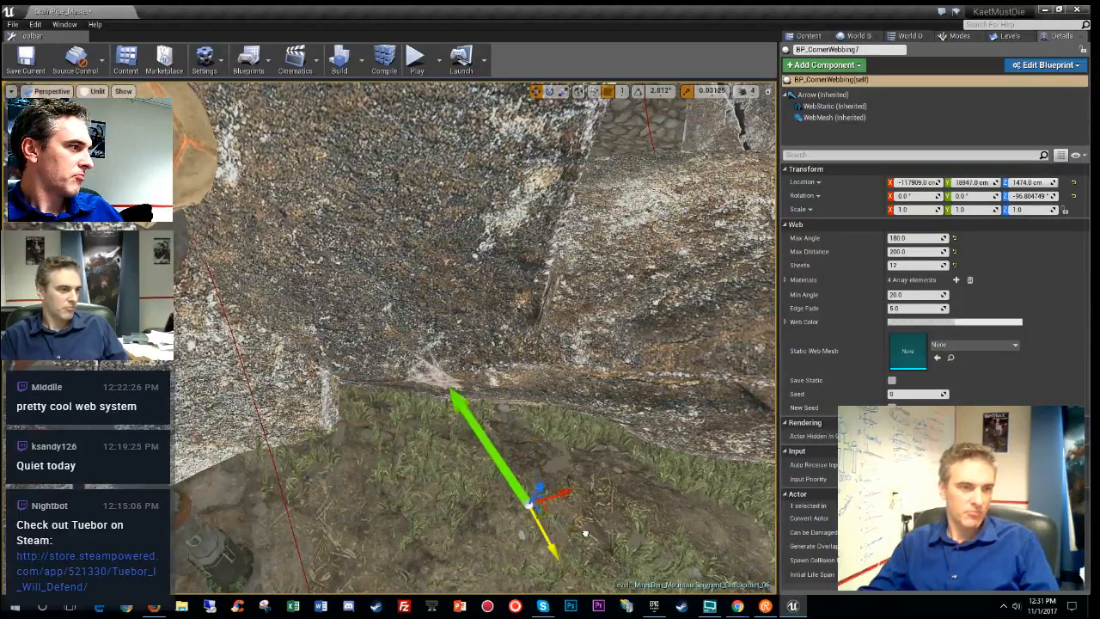
- Set Max Distance to 500, then move and rotate the web to face the lamp post
{"action": "left_click", "coordinate": [908, 251]}
{"action": "right_click_drag", "start_coordinate": [560, 416], "coordinate": [550, 412]}
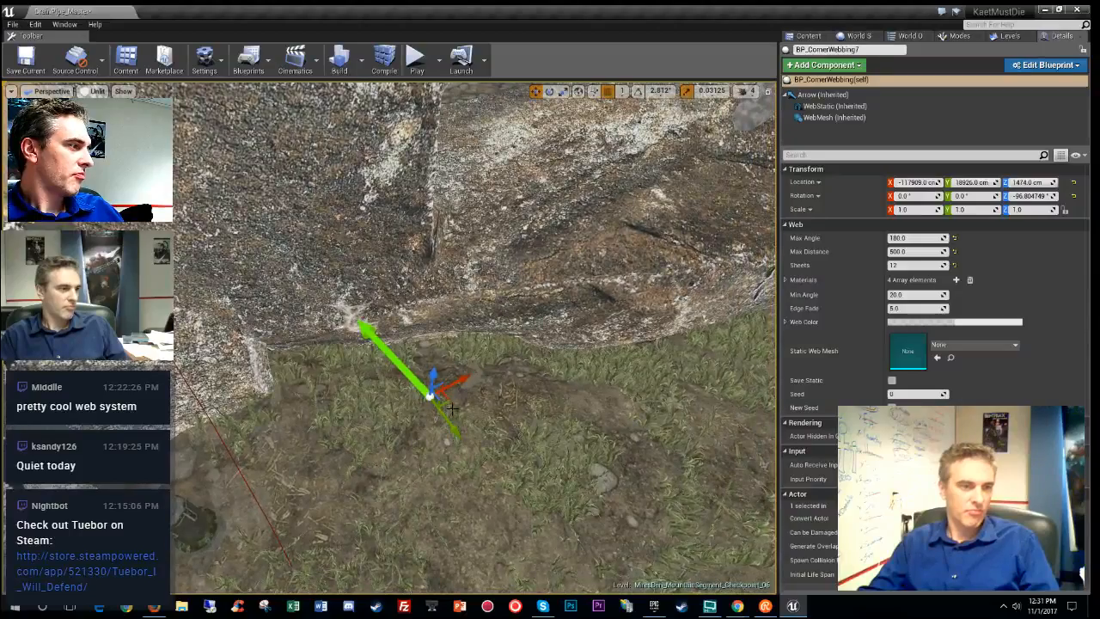
{"action": "left_click_drag", "start_coordinate": [451, 407], "coordinate": [483, 548]}
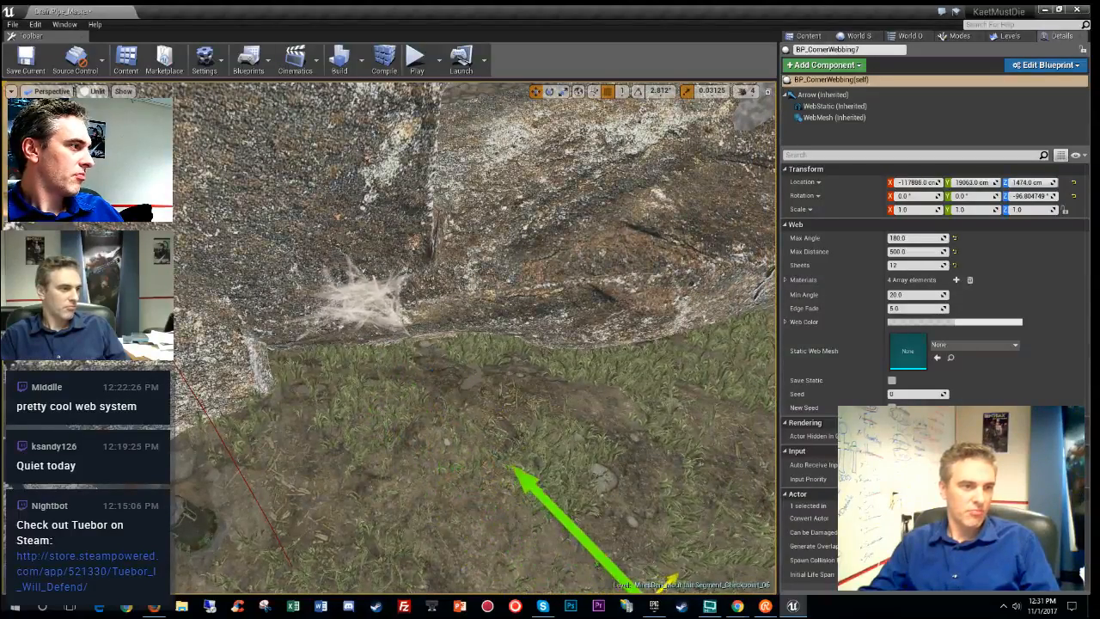
{"action": "right_click_drag", "start_coordinate": [483, 548], "coordinate": [395, 387]}
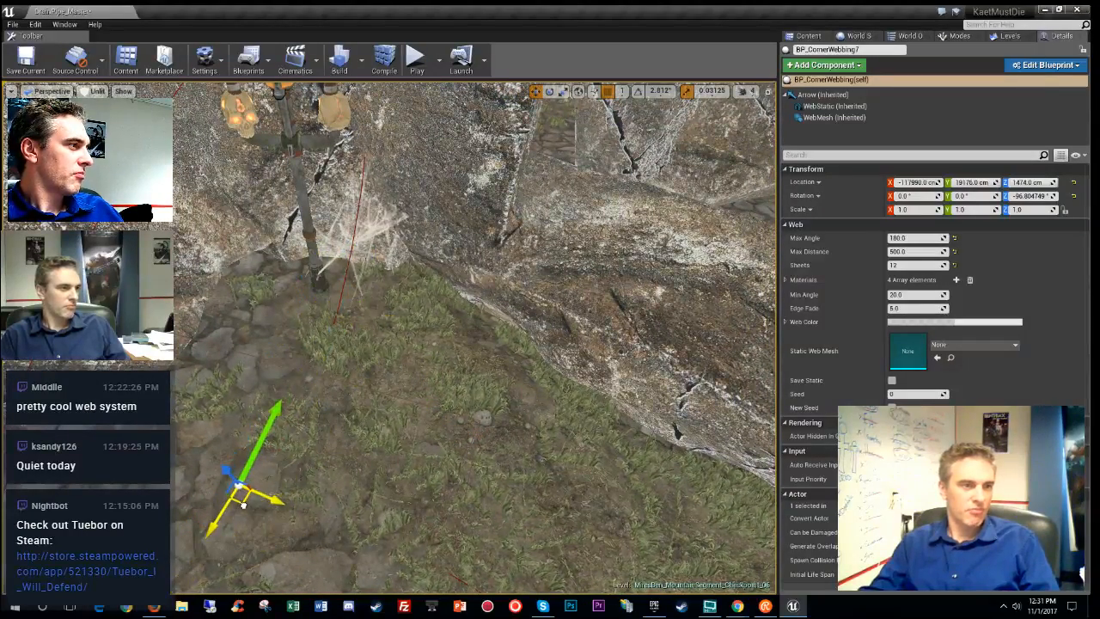
{"action": "right_click_drag", "start_coordinate": [244, 505], "coordinate": [379, 394]}
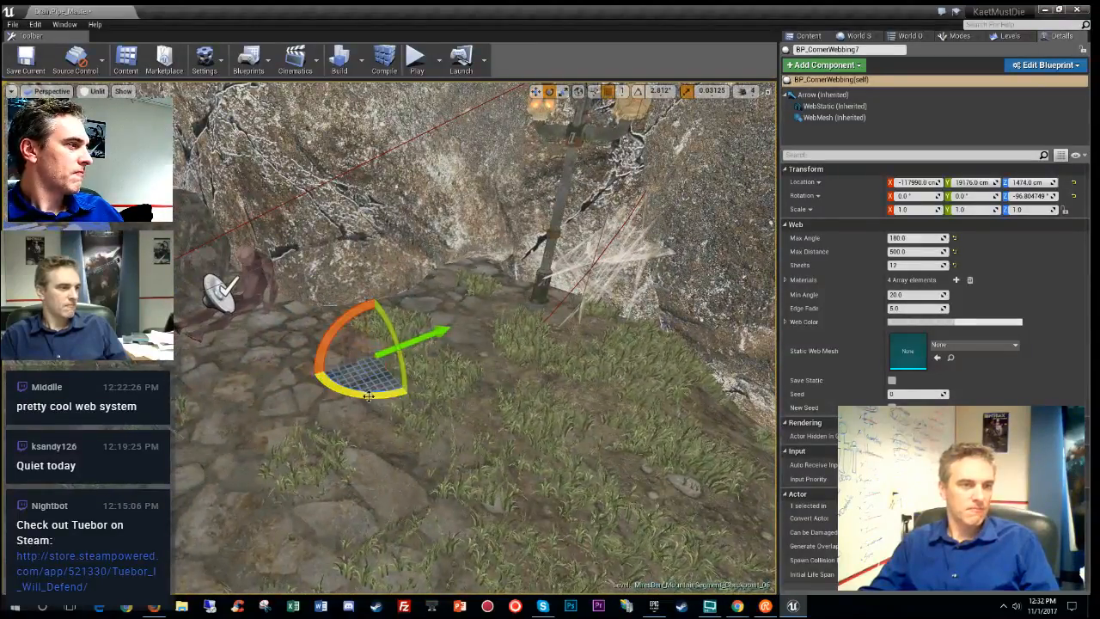
{"action": "left_click_drag", "start_coordinate": [368, 396], "coordinate": [412, 396]}
{"action": "right_click_drag", "start_coordinate": [412, 395], "coordinate": [447, 357]}
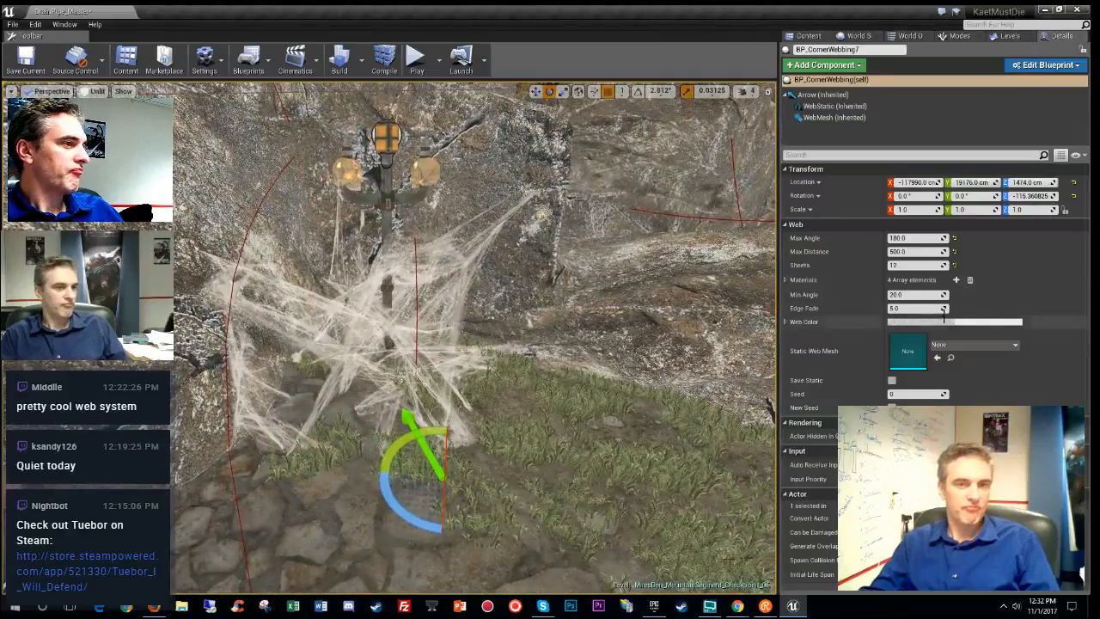
- Compare 20 and 1 web sheets, settle on 12, and preview in Lit game view
{"action": "left_click", "coordinate": [906, 267]}
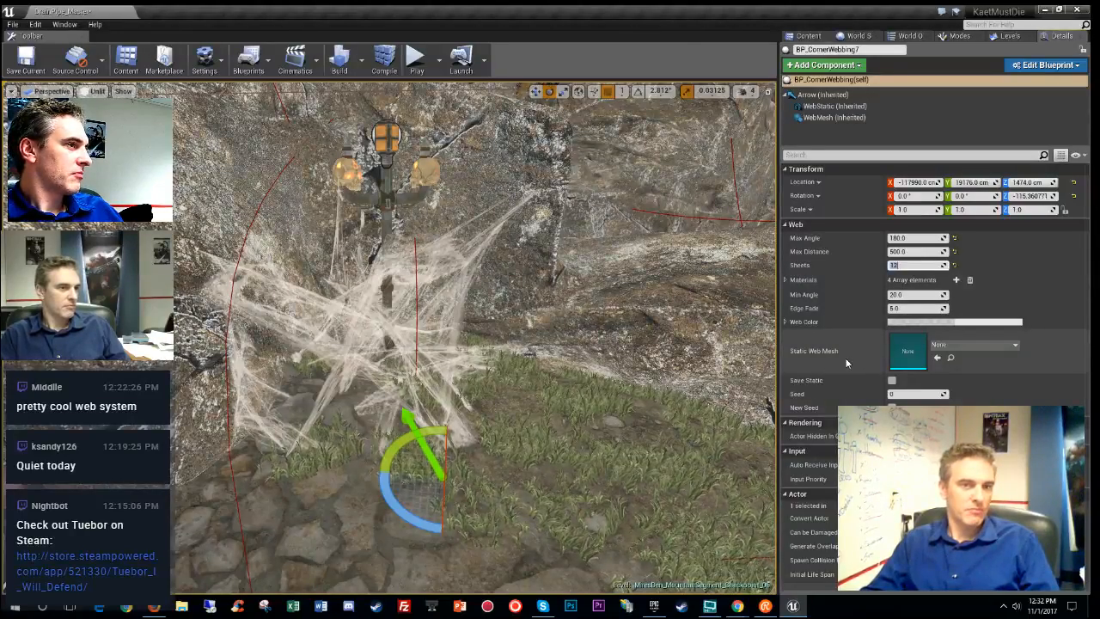
{"action": "type", "text": "20"}
{"action": "key", "text": "Return"}
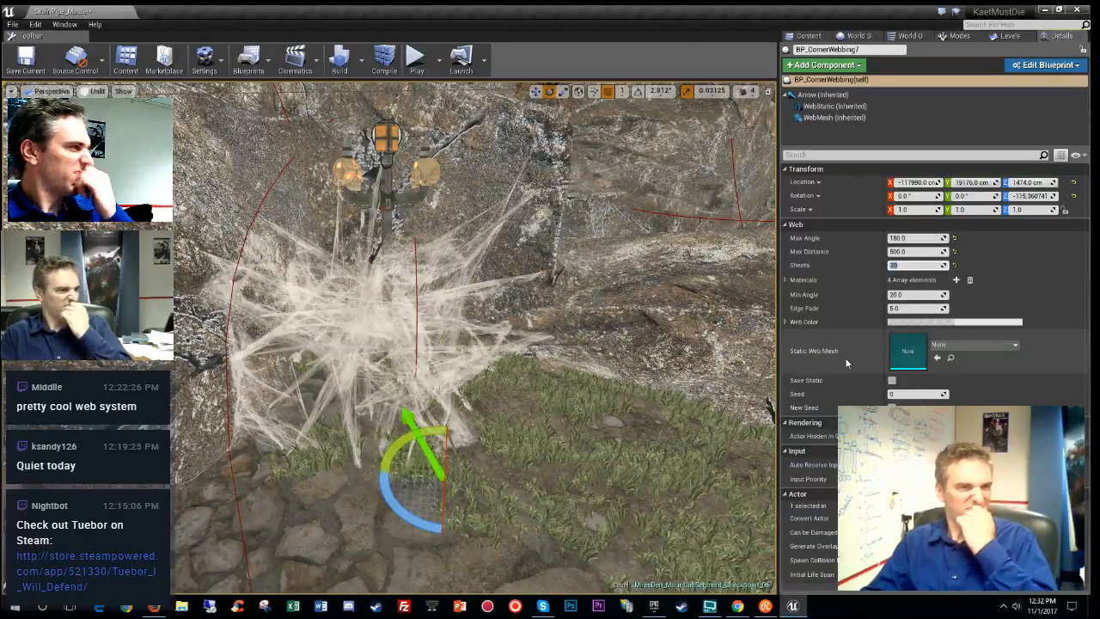
{"action": "type", "text": "1"}
{"action": "key", "text": "Return"}
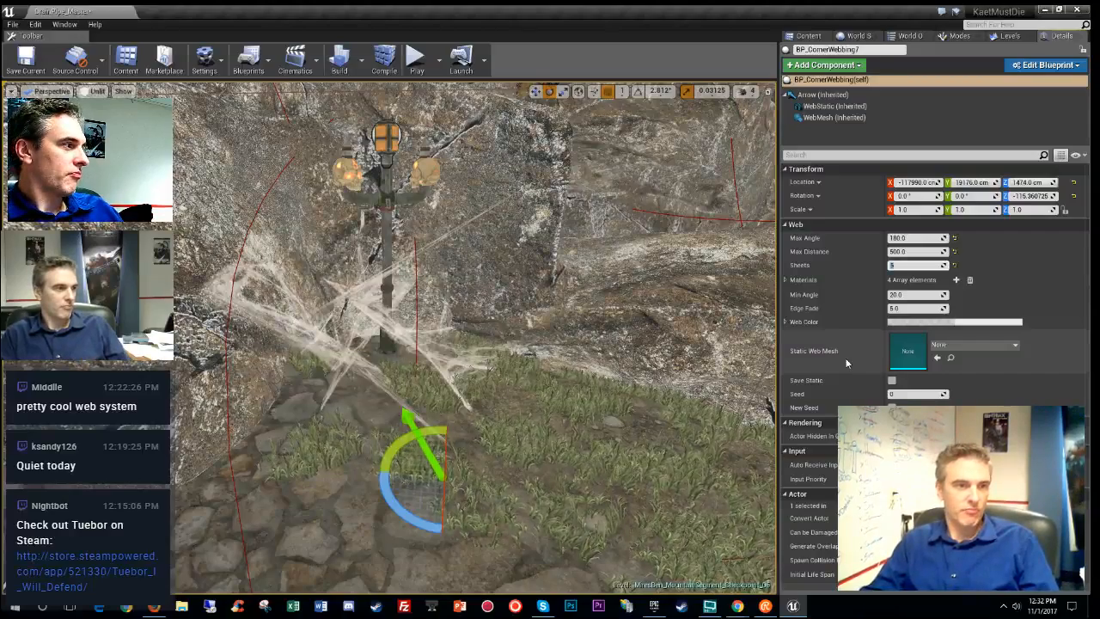
{"action": "type", "text": "12"}
{"action": "key", "text": "Return"}
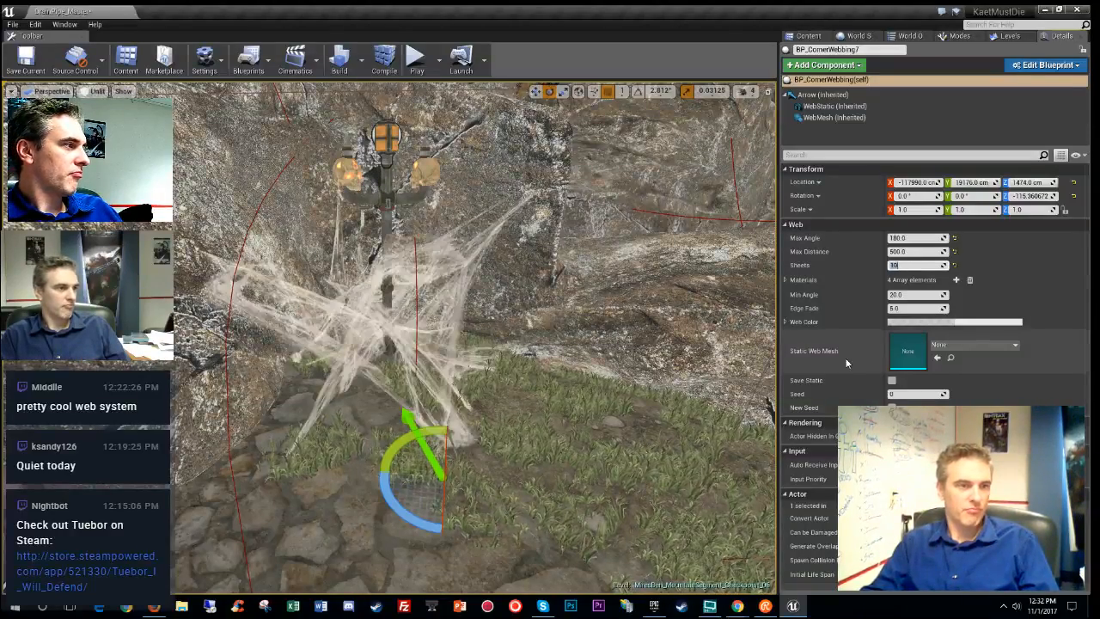
{"action": "key", "text": "Return"}
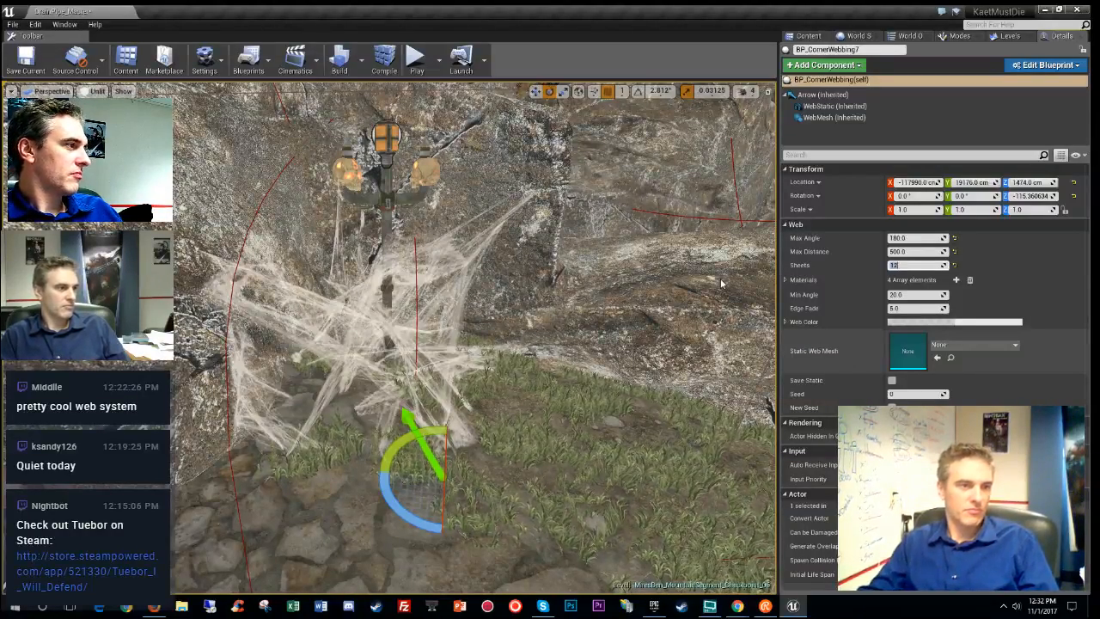
{"action": "mouse_move", "coordinate": [584, 370]}
{"action": "right_mouse_down"}
{"action": "mouse_move", "coordinate": [558, 396]}
{"action": "mouse_move", "coordinate": [584, 361]}
{"action": "right_mouse_up"}
{"action": "key", "text": "alt+4"}
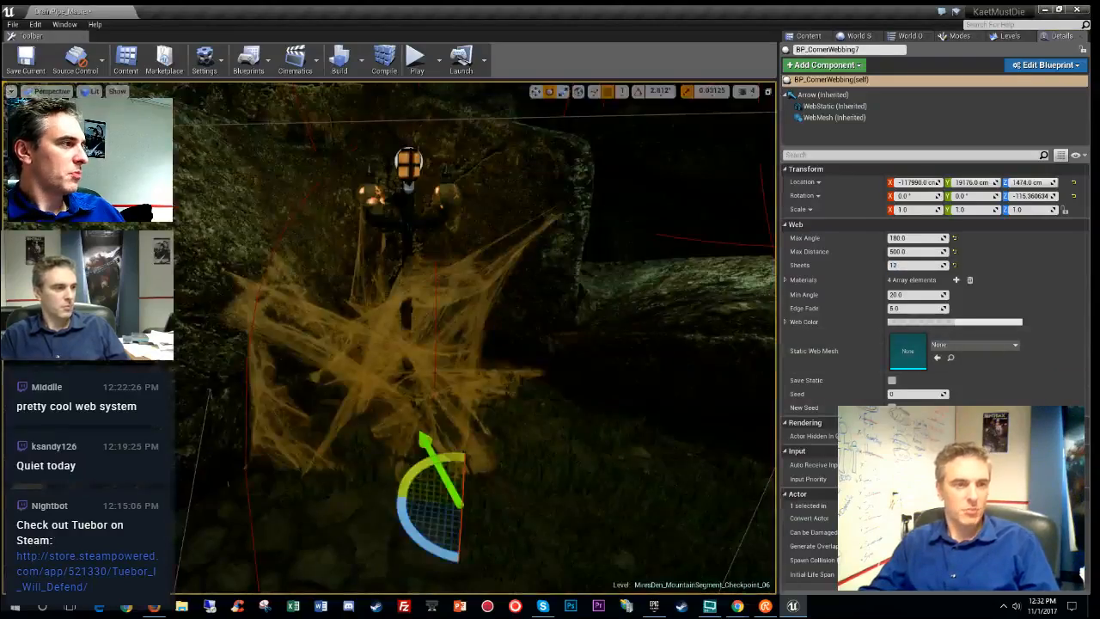
{"action": "key", "text": "g"}
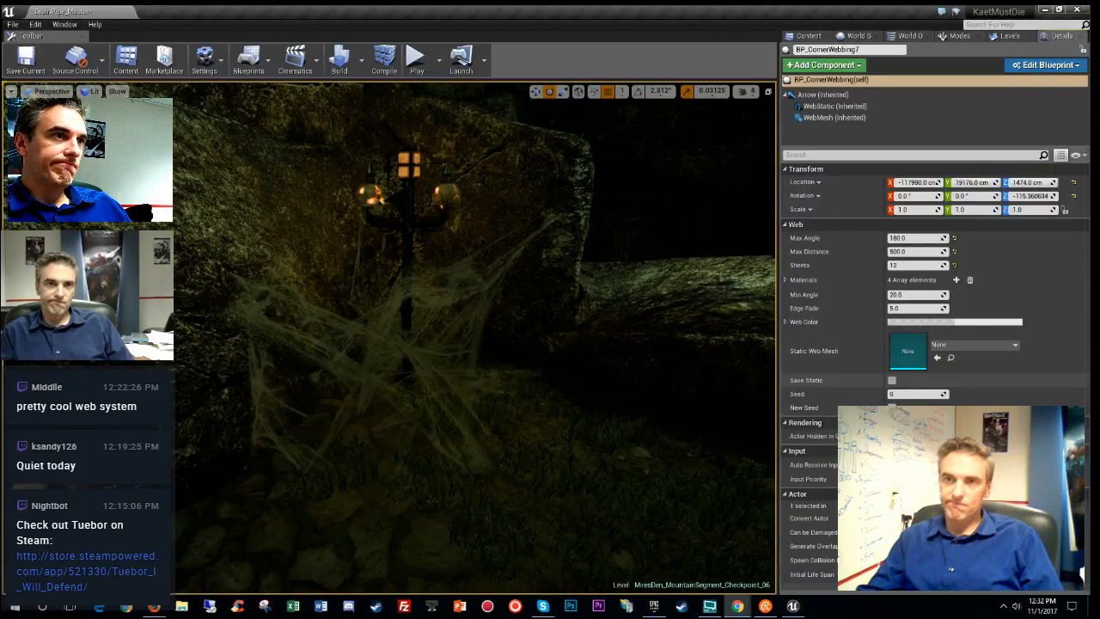
- Bake BP_CornerWebbing7 into a static mesh with Save Static and check the Levels list
{"action": "left_click", "coordinate": [892, 381]}
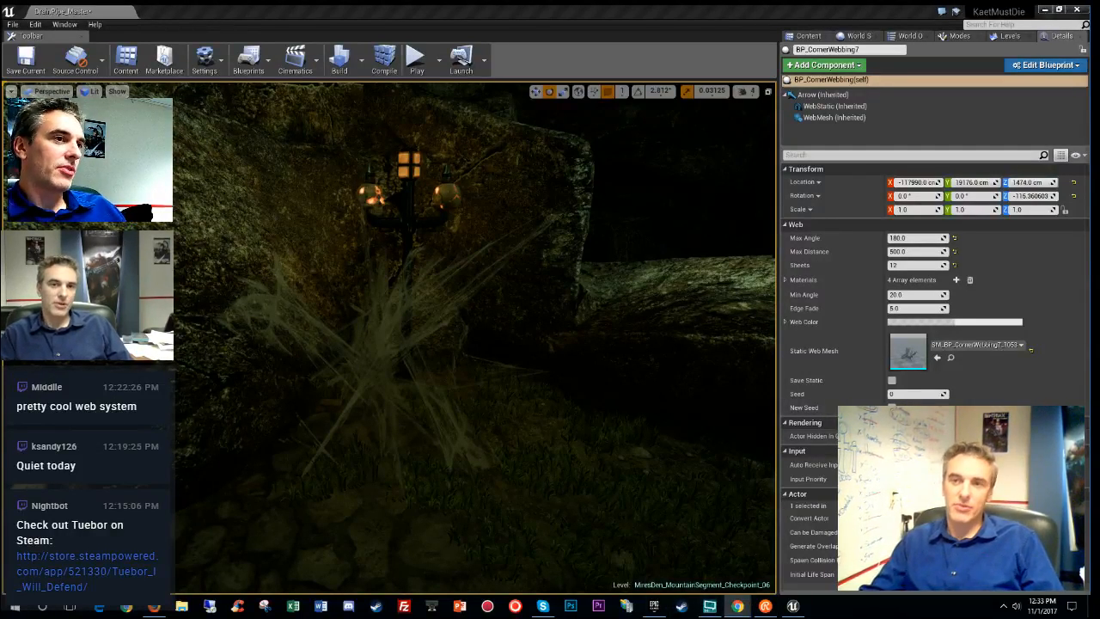
{"action": "right_click_drag", "start_coordinate": [501, 336], "coordinate": [474, 340]}
{"action": "left_click", "coordinate": [1007, 35]}
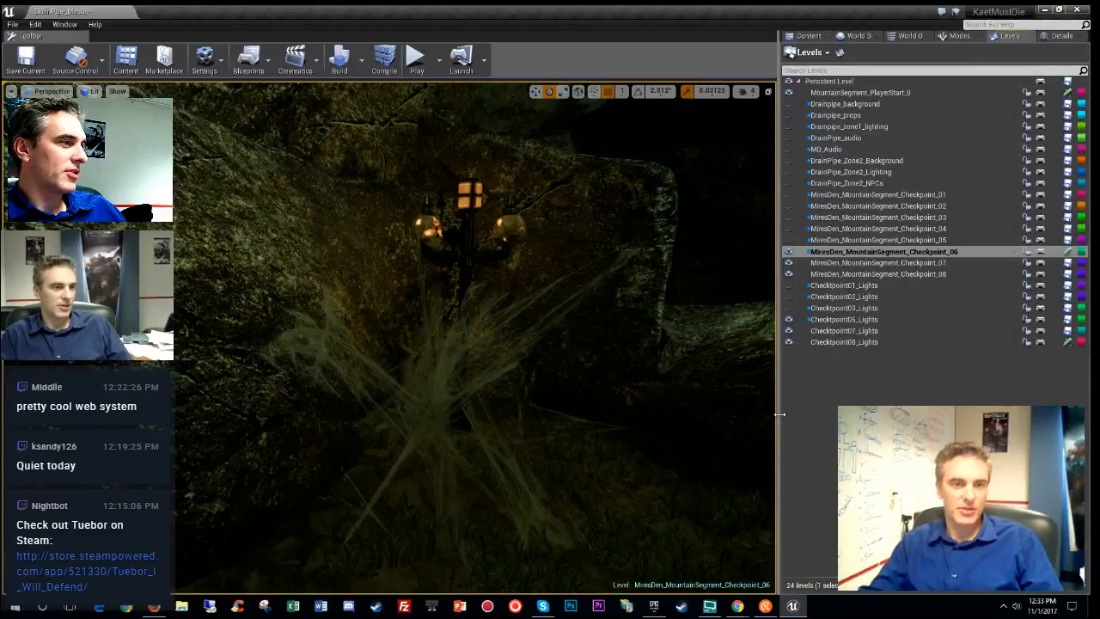
{"action": "left_click_drag", "start_coordinate": [779, 413], "coordinate": [818, 390]}
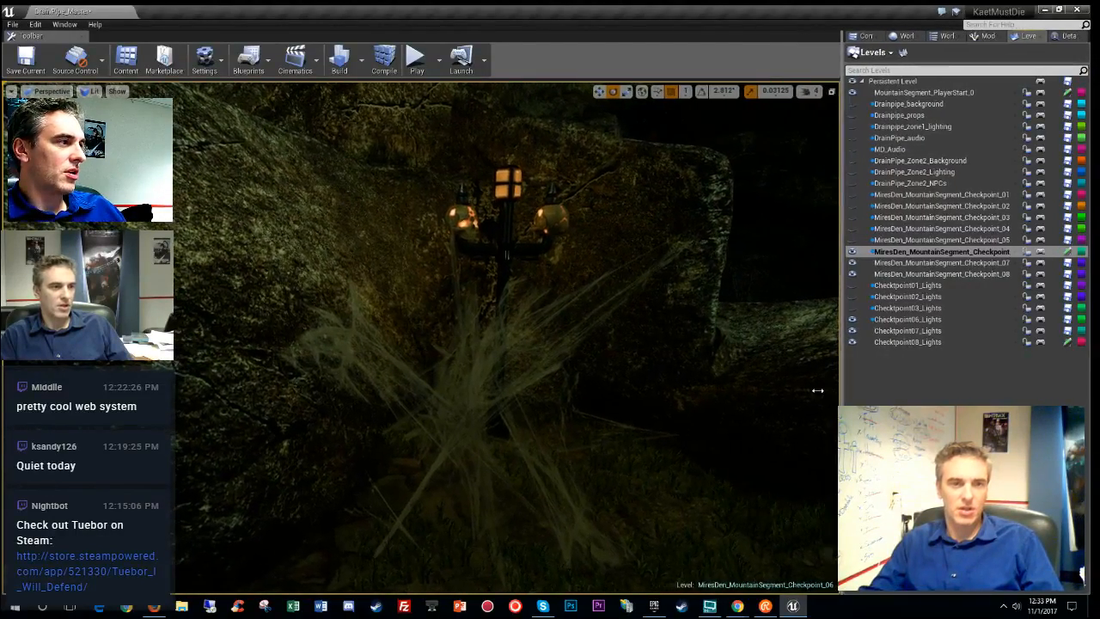
{"action": "left_click", "coordinate": [1069, 36]}
{"action": "mouse_move", "coordinate": [519, 362]}
{"action": "right_mouse_down"}
{"action": "mouse_move", "coordinate": [593, 366]}
{"action": "mouse_move", "coordinate": [525, 365]}
{"action": "right_mouse_up"}
- Toggle viewport stats, return to Unlit, inspect the cobweb, then show the WebEZ Blueprints folder
{"action": "left_click", "coordinate": [10, 92]}
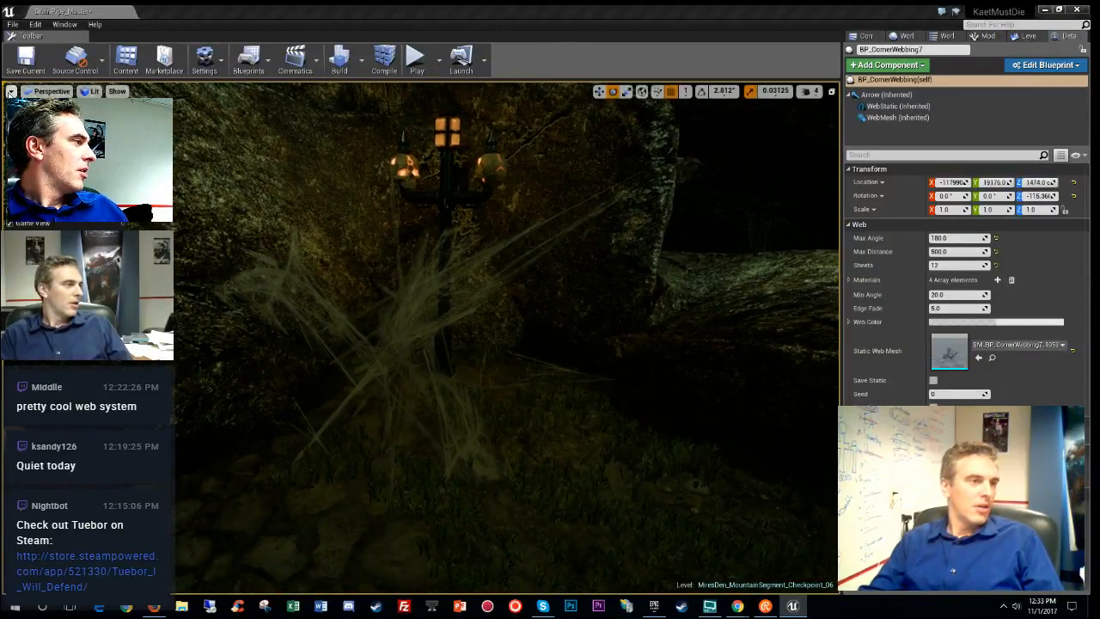
{"action": "key", "text": "shift+l"}
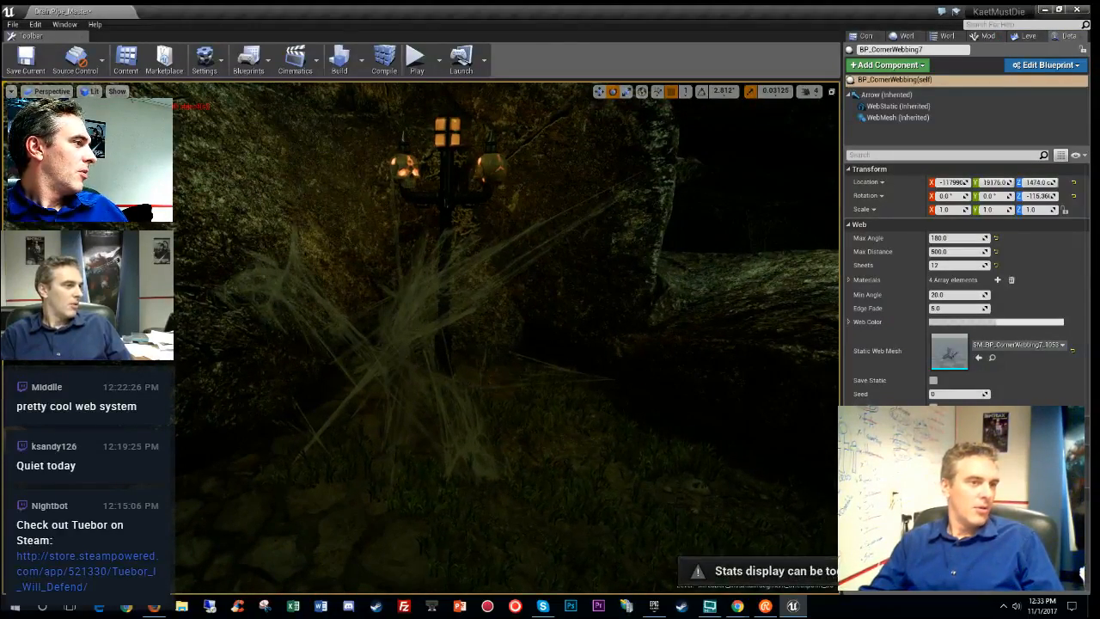
{"action": "mouse_move", "coordinate": [507, 344]}
{"action": "right_mouse_down"}
{"action": "mouse_move", "coordinate": [275, 340]}
{"action": "mouse_move", "coordinate": [245, 327]}
{"action": "mouse_move", "coordinate": [284, 314]}
{"action": "mouse_move", "coordinate": [258, 322]}
{"action": "mouse_move", "coordinate": [275, 326]}
{"action": "right_mouse_up"}
{"action": "key", "text": "alt+3"}
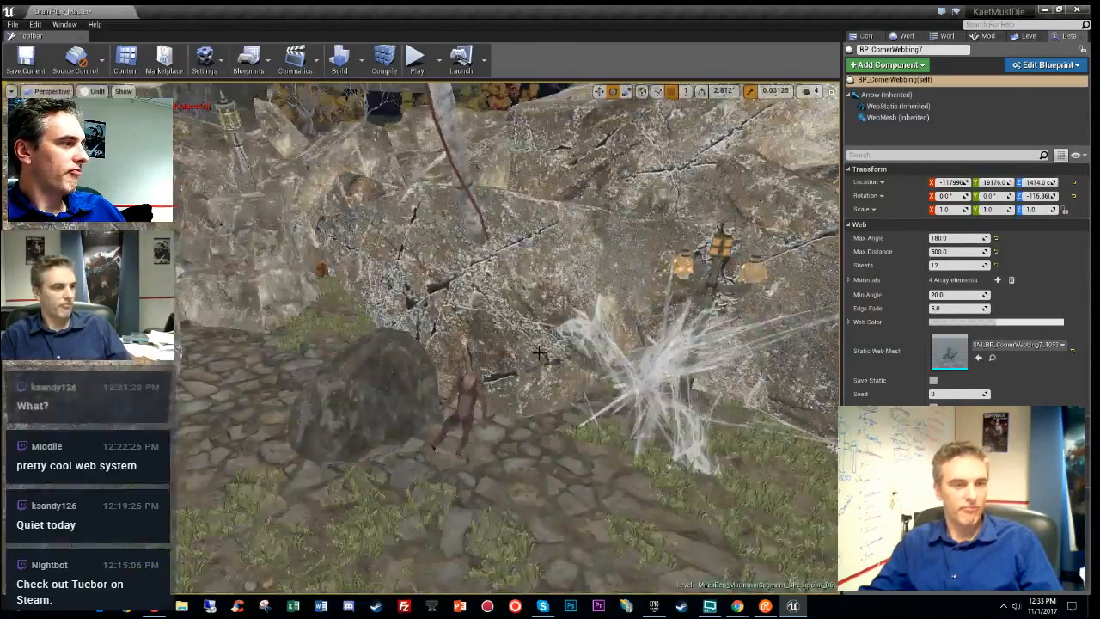
{"action": "right_click_drag", "start_coordinate": [539, 353], "coordinate": [406, 388]}
{"action": "left_click", "coordinate": [864, 36]}
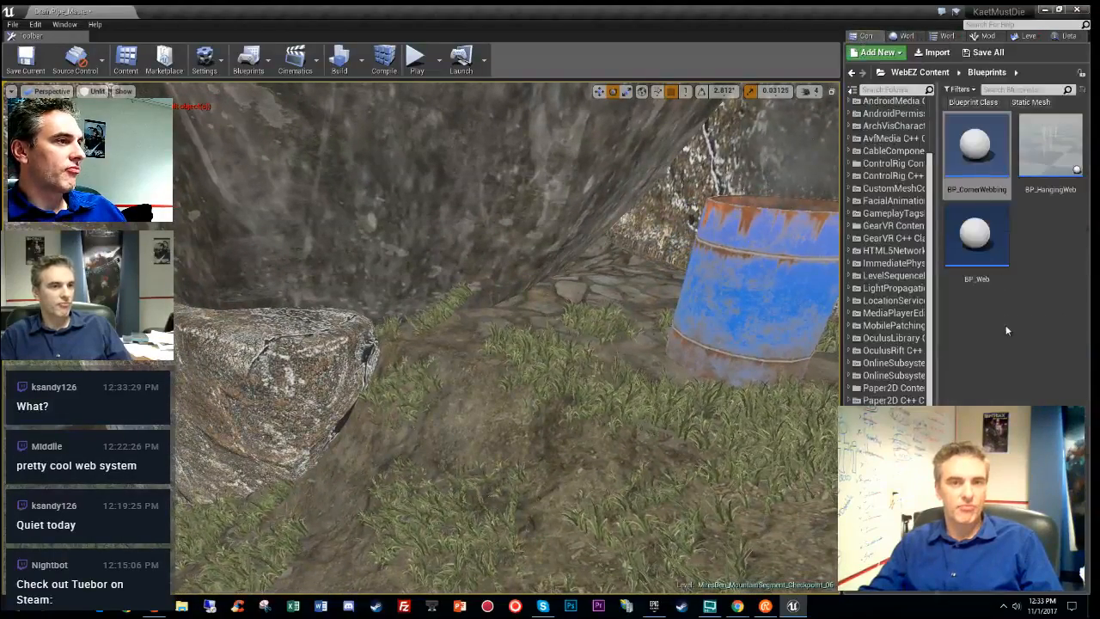
- Move BP_CornerWebbing8 beside the fire barrel against the rock base and show its web settings
{"action": "left_click", "coordinate": [571, 410]}
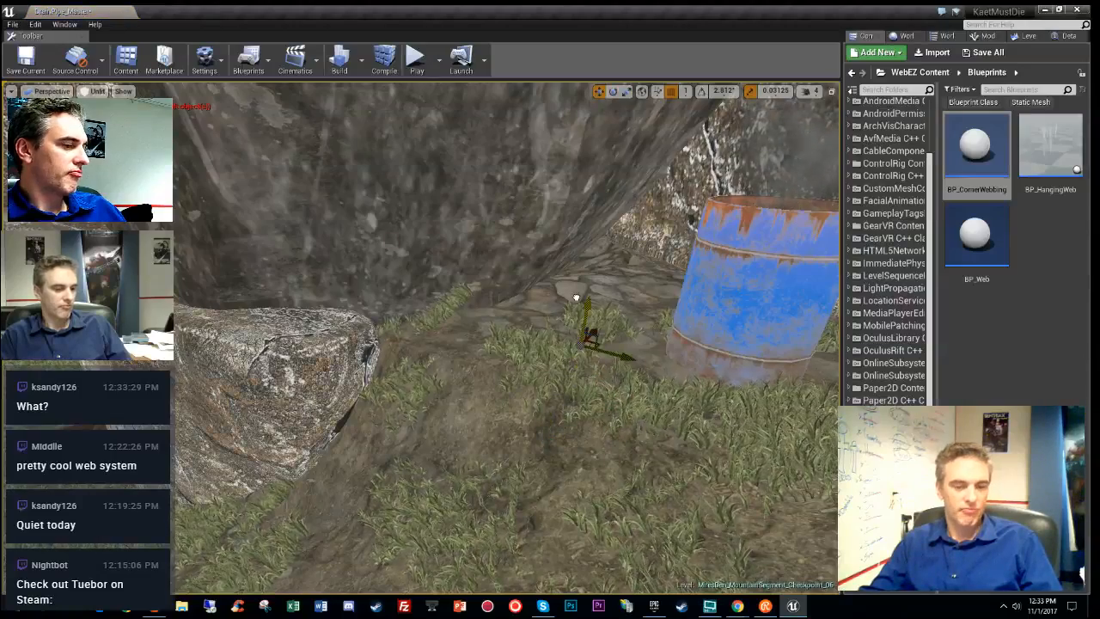
{"action": "right_click_drag", "start_coordinate": [636, 336], "coordinate": [636, 336]}
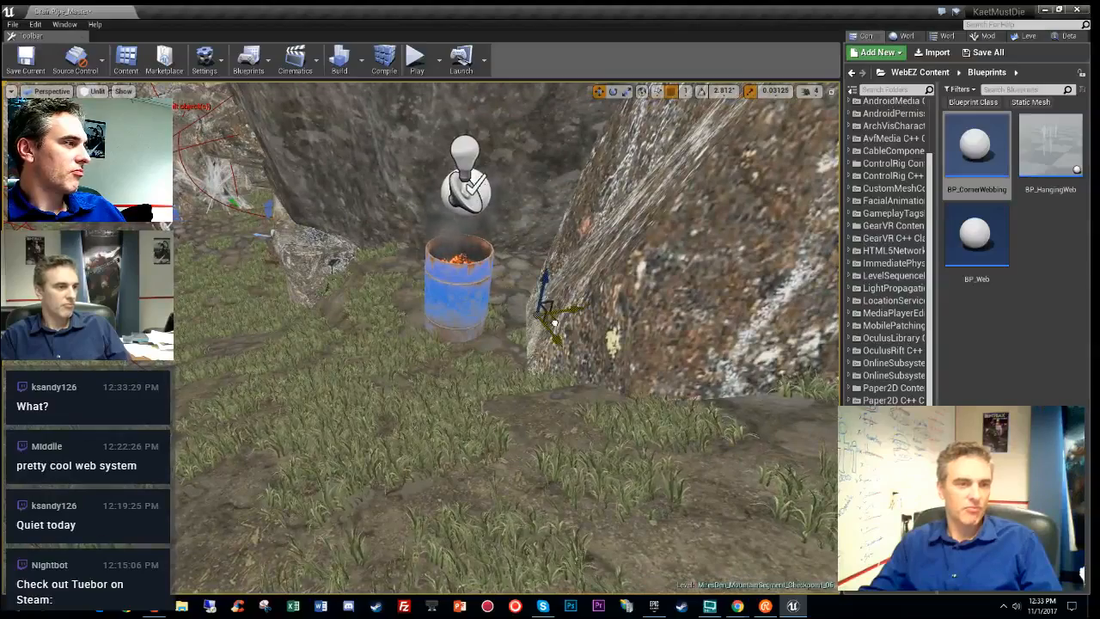
{"action": "left_click_drag", "start_coordinate": [554, 322], "coordinate": [253, 209]}
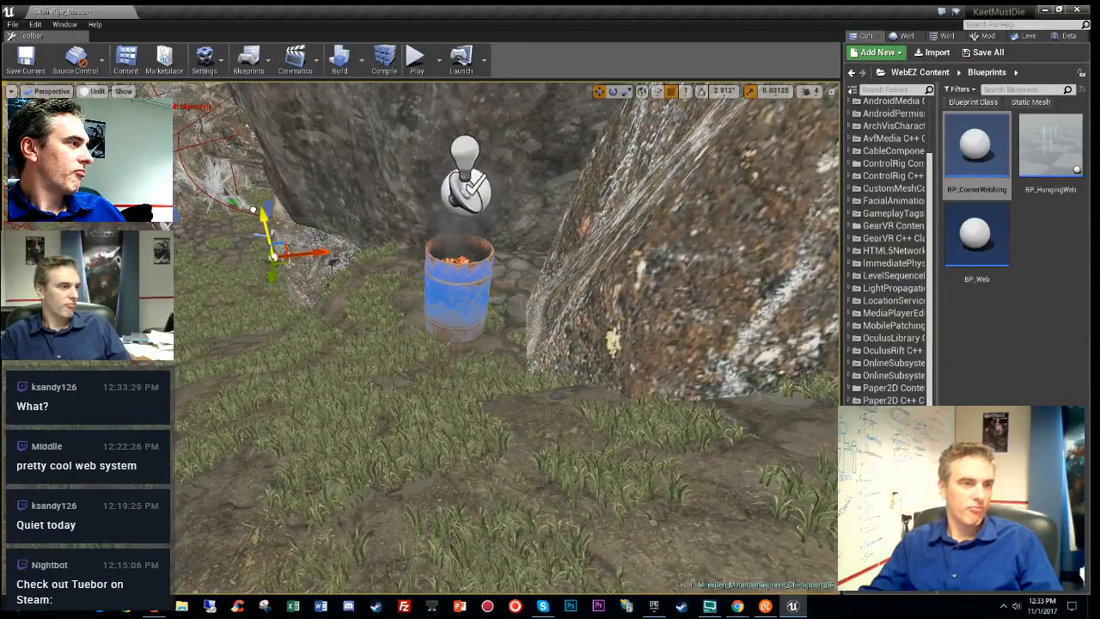
{"action": "right_click_drag", "start_coordinate": [252, 209], "coordinate": [452, 369]}
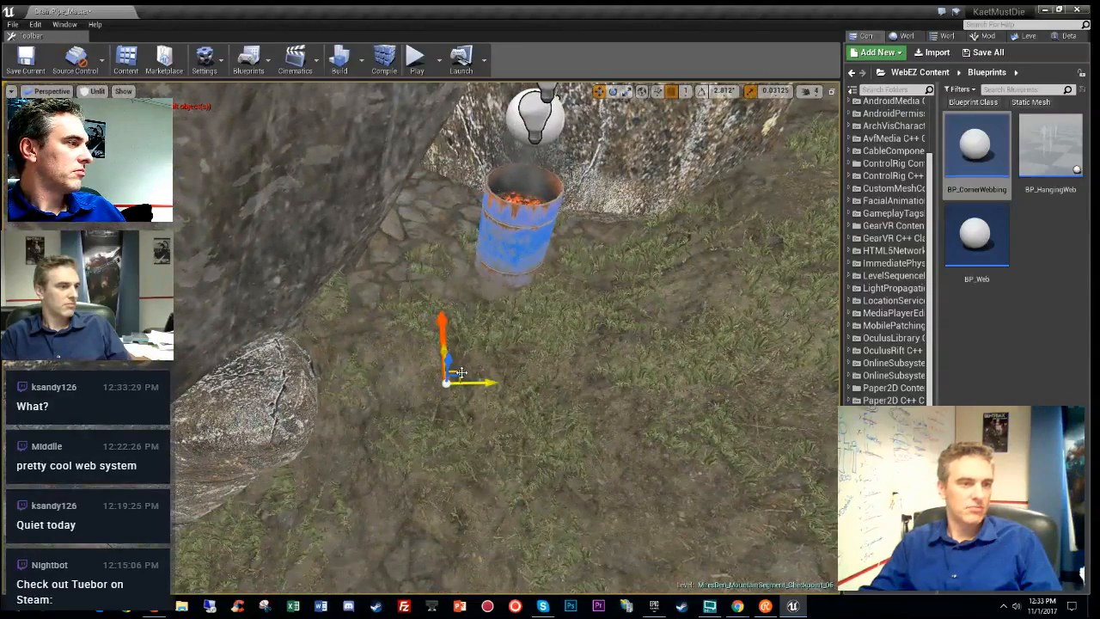
{"action": "left_click_drag", "start_coordinate": [462, 372], "coordinate": [562, 474]}
{"action": "right_click_drag", "start_coordinate": [562, 474], "coordinate": [373, 393]}
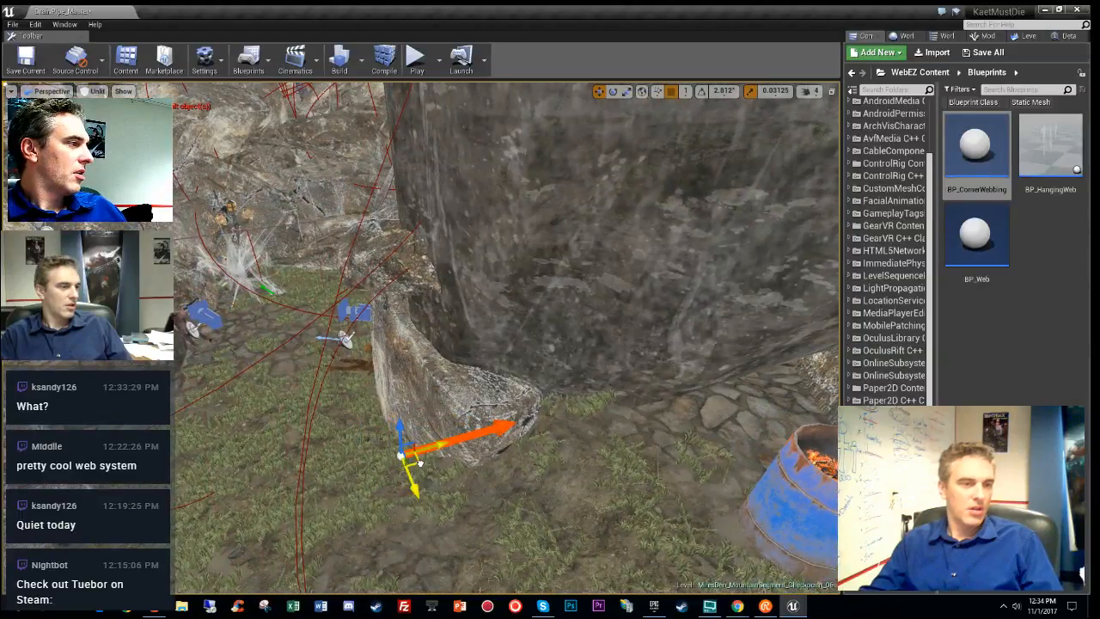
{"action": "key", "text": "e"}
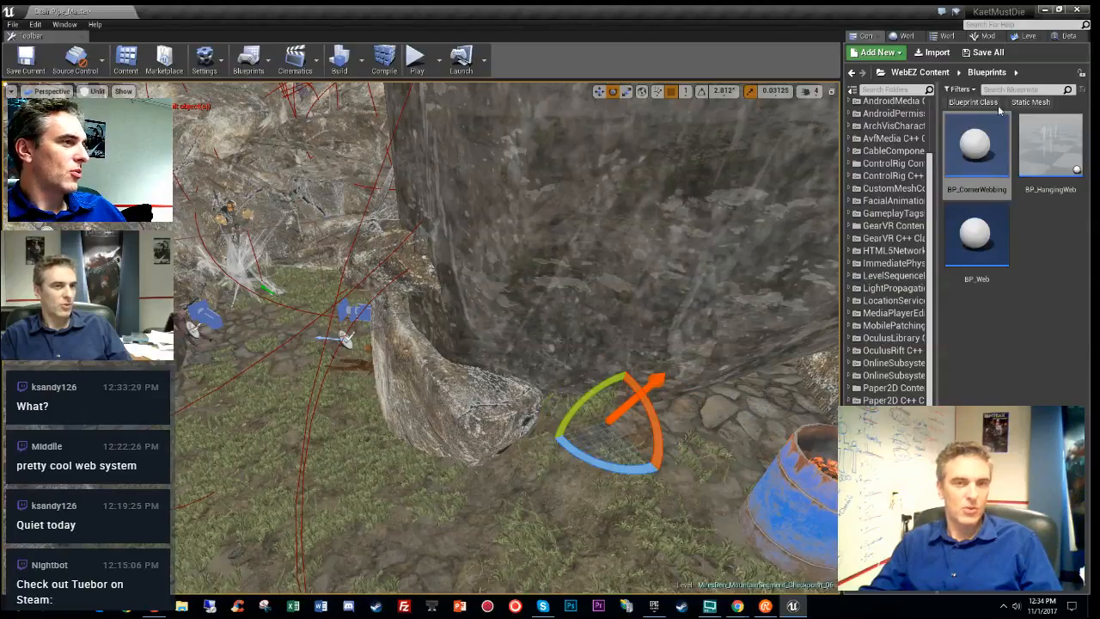
{"action": "left_click", "coordinate": [1066, 36]}
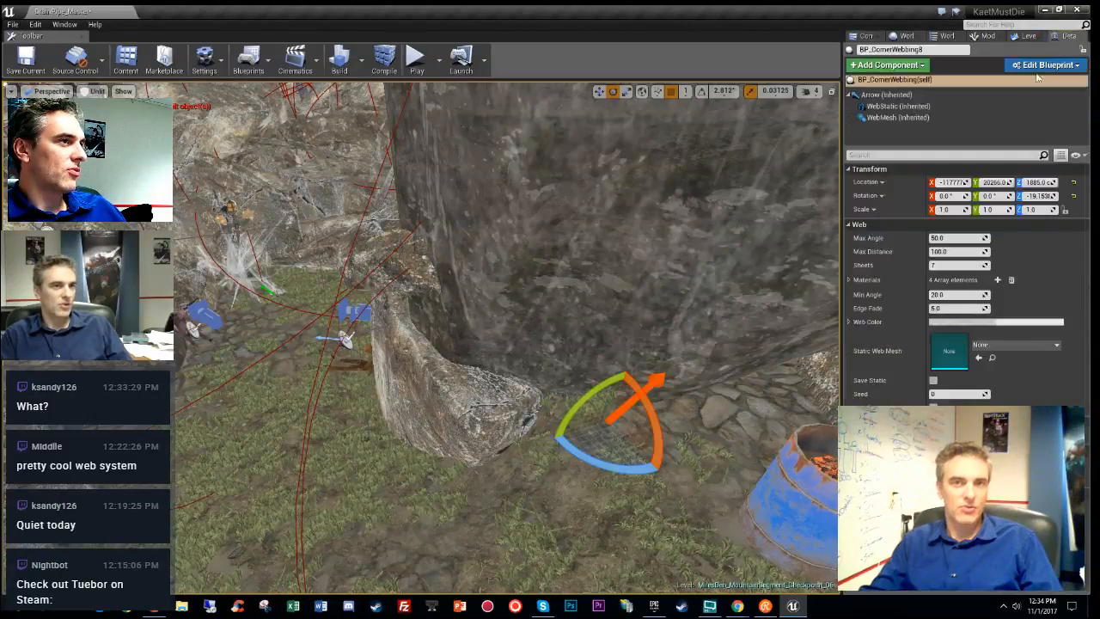
- Try Max Angle 180 then 120 and Max Distance 500 on BP_CornerWebbing8
{"action": "left_click", "coordinate": [969, 239]}
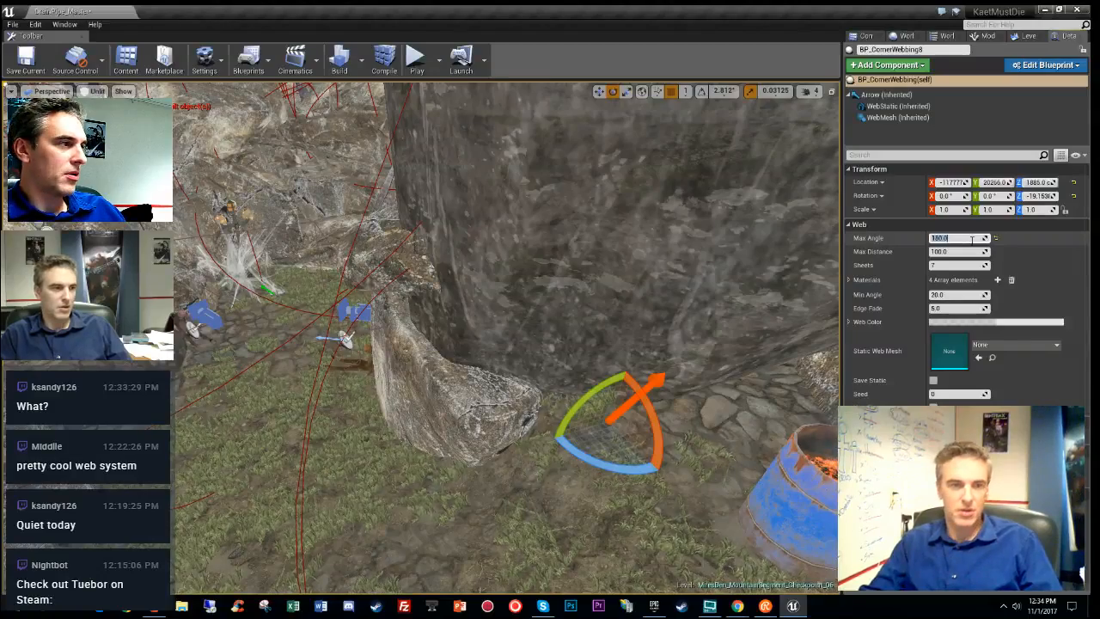
{"action": "key", "text": "Tab"}
{"action": "type", "text": "500"}
{"action": "key", "text": "Return"}
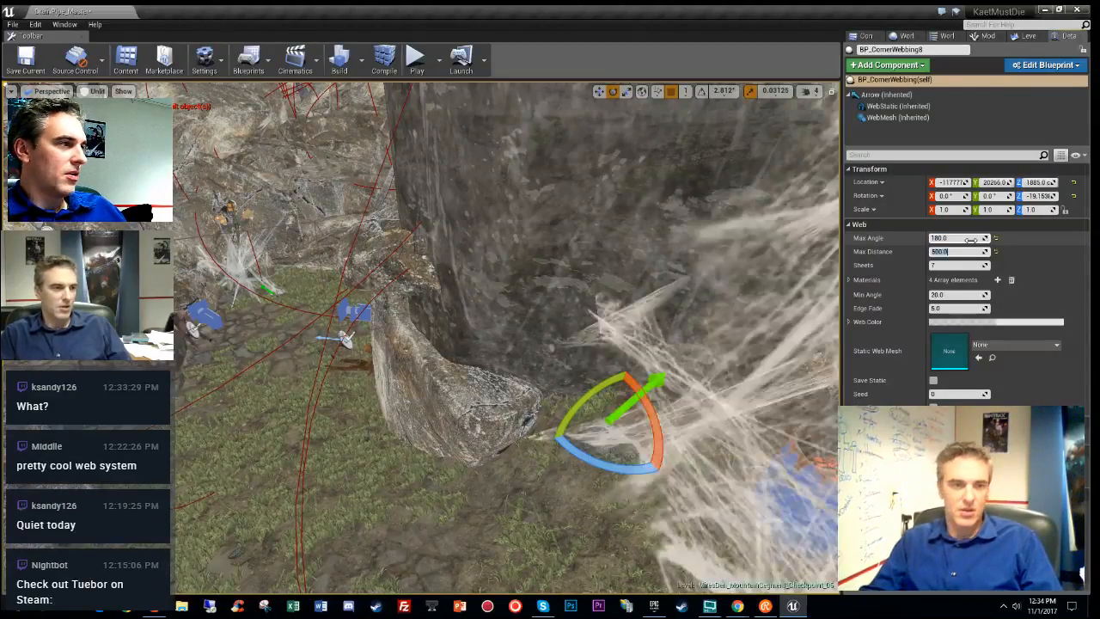
{"action": "right_click_drag", "start_coordinate": [661, 273], "coordinate": [641, 295]}
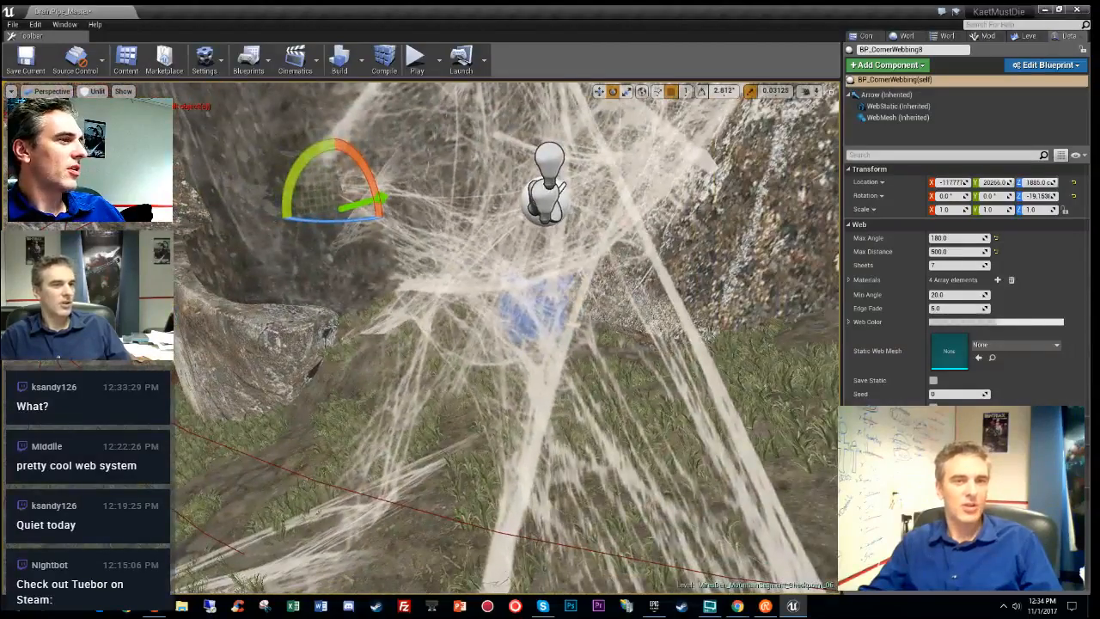
{"action": "left_click", "coordinate": [960, 238]}
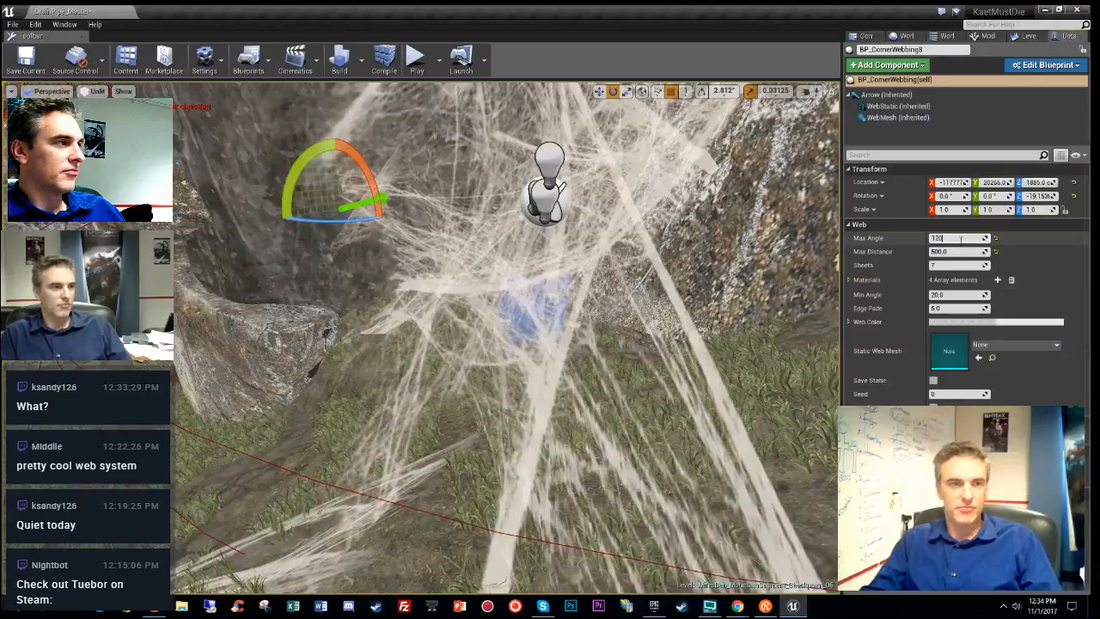
{"action": "key", "text": "Return"}
{"action": "right_click_drag", "start_coordinate": [722, 275], "coordinate": [339, 307]}
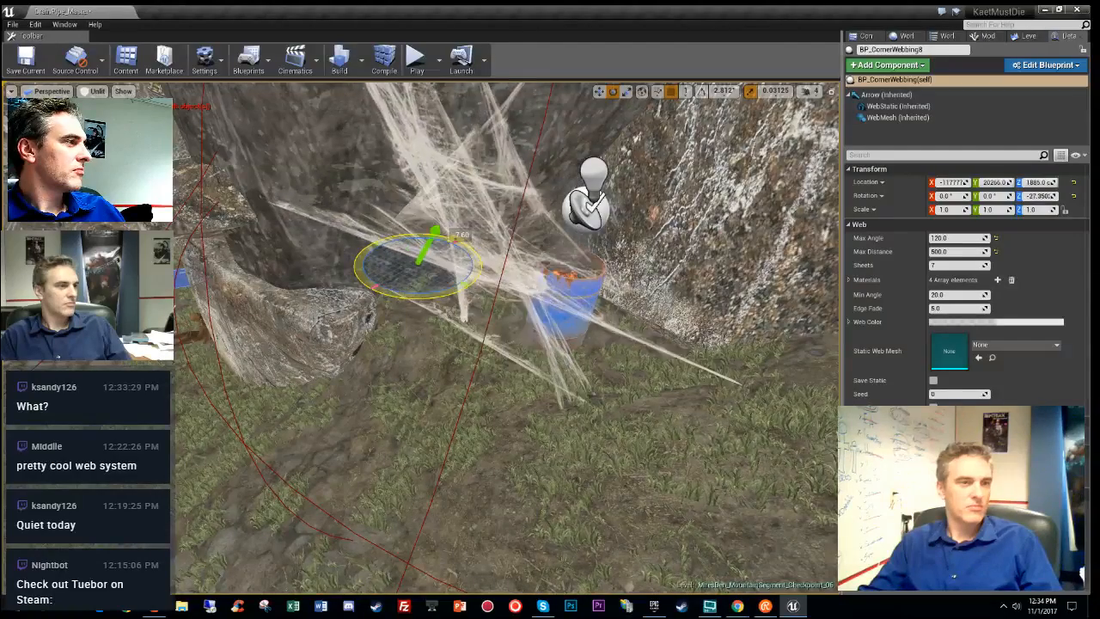
- Rotate the web actor slightly and reduce Max Distance to 300, then 250
{"action": "left_click_drag", "start_coordinate": [434, 233], "coordinate": [457, 239]}
{"action": "left_click", "coordinate": [975, 250]}
{"action": "type", "text": "300"}
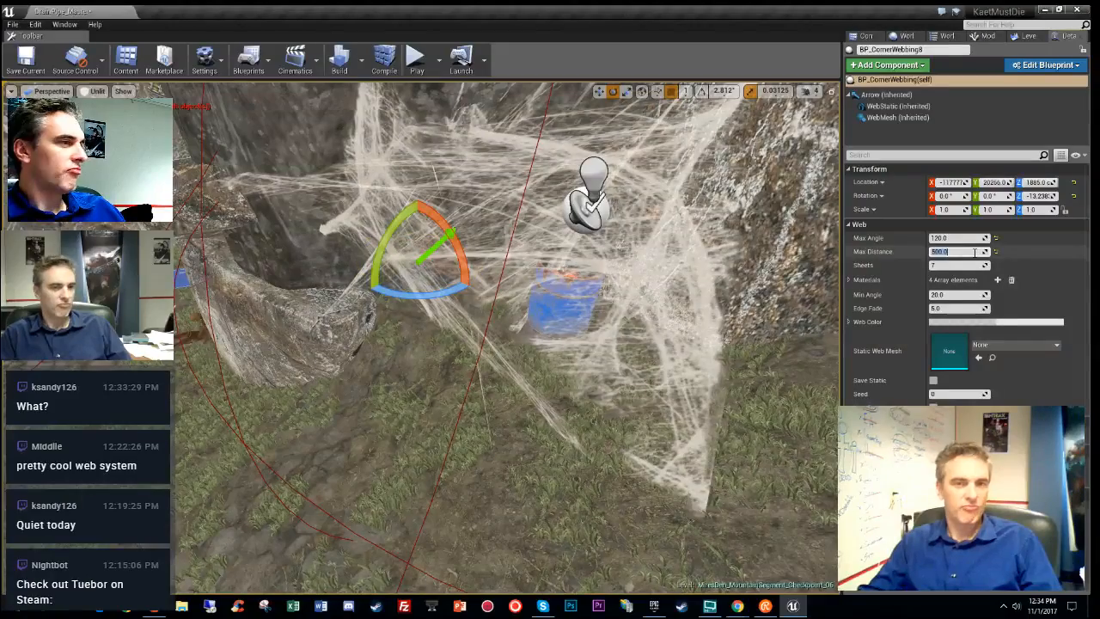
{"action": "key", "text": "Return"}
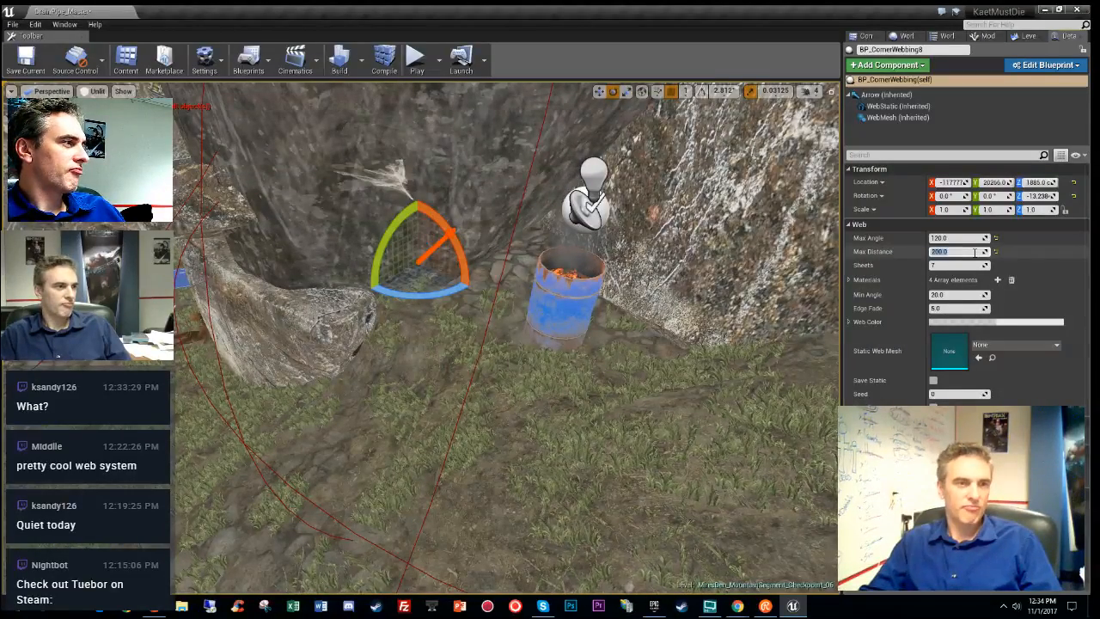
{"action": "type", "text": "250"}
{"action": "key", "text": "Return"}
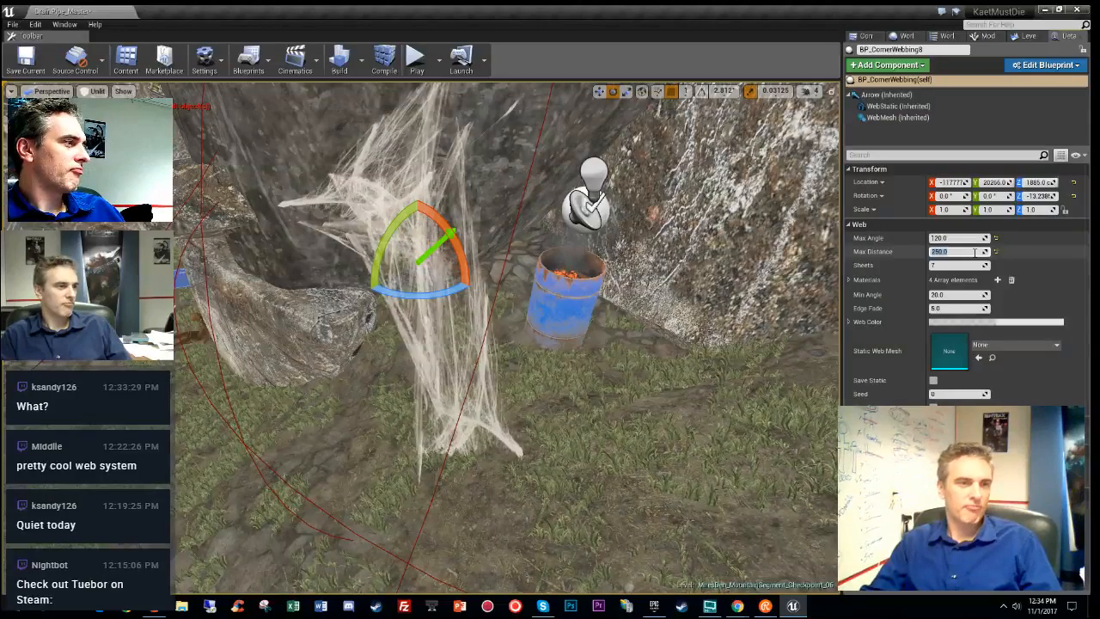
- Rotate the web to about -28 degrees and move it up toward the barrel
{"action": "right_click_drag", "start_coordinate": [507, 338], "coordinate": [341, 257]}
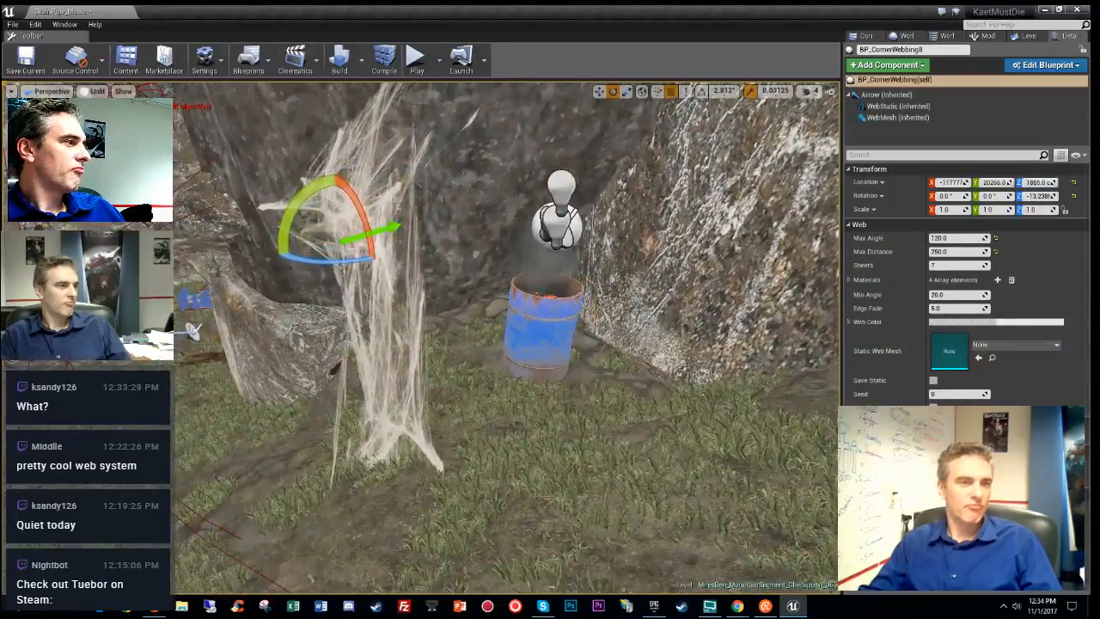
{"action": "mouse_move", "coordinate": [370, 226]}
{"action": "left_mouse_down"}
{"action": "mouse_move", "coordinate": [404, 233]}
{"action": "mouse_move", "coordinate": [387, 229]}
{"action": "left_mouse_up"}
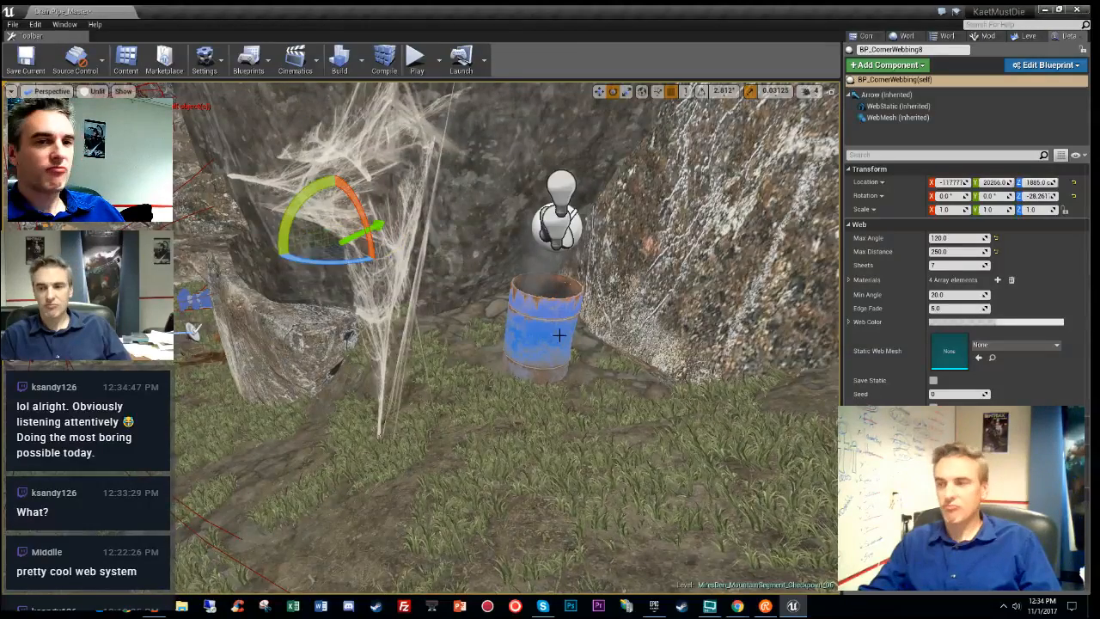
{"action": "right_click_drag", "start_coordinate": [387, 229], "coordinate": [339, 251]}
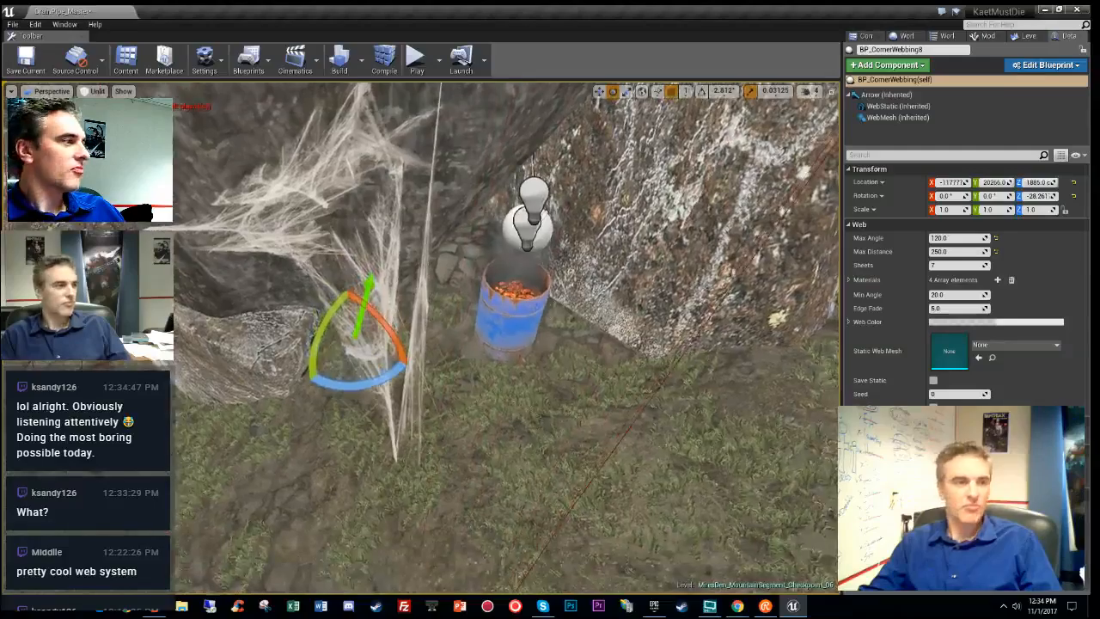
{"action": "key", "text": "w"}
{"action": "left_click_drag", "start_coordinate": [378, 316], "coordinate": [421, 282]}
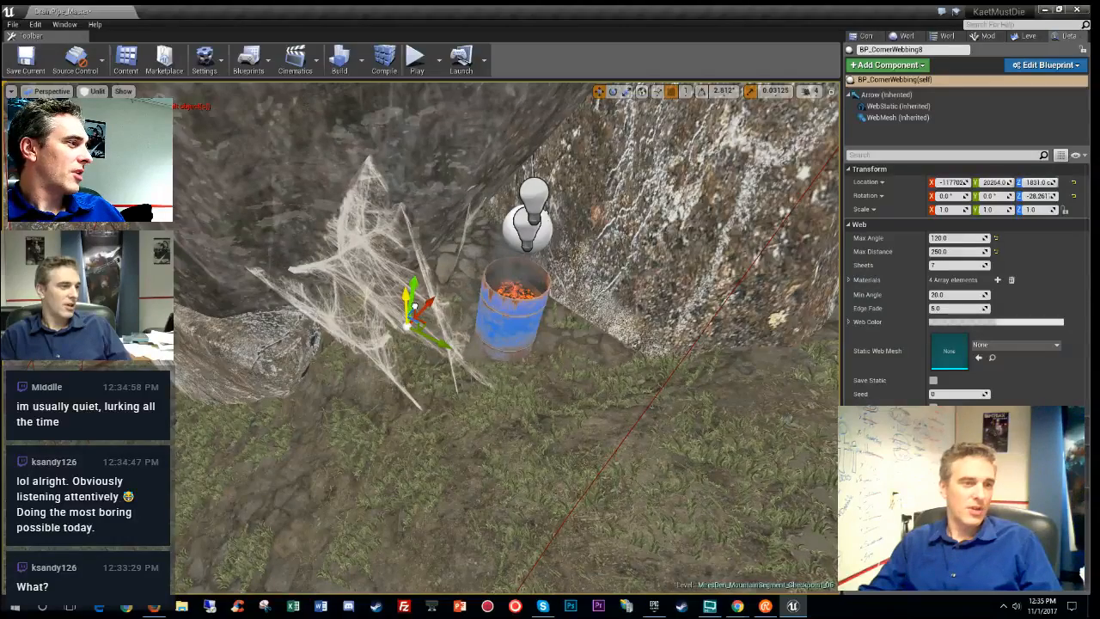
- Narrow the web's Max Angle with 50 and enter 124 for the sheet count
{"action": "right_click_drag", "start_coordinate": [524, 351], "coordinate": [808, 265]}
{"action": "left_click", "coordinate": [950, 238]}
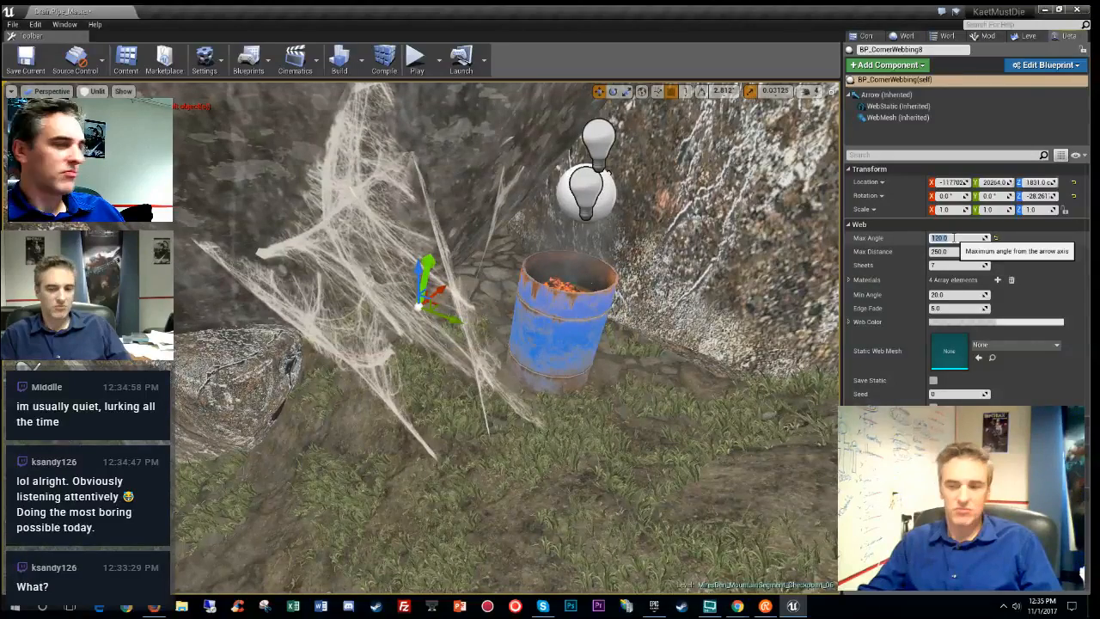
{"action": "type", "text": "50"}
{"action": "key", "text": "Return"}
{"action": "mouse_move", "coordinate": [558, 301]}
{"action": "right_mouse_down"}
{"action": "mouse_move", "coordinate": [610, 293]}
{"action": "mouse_move", "coordinate": [572, 301]}
{"action": "right_mouse_up"}
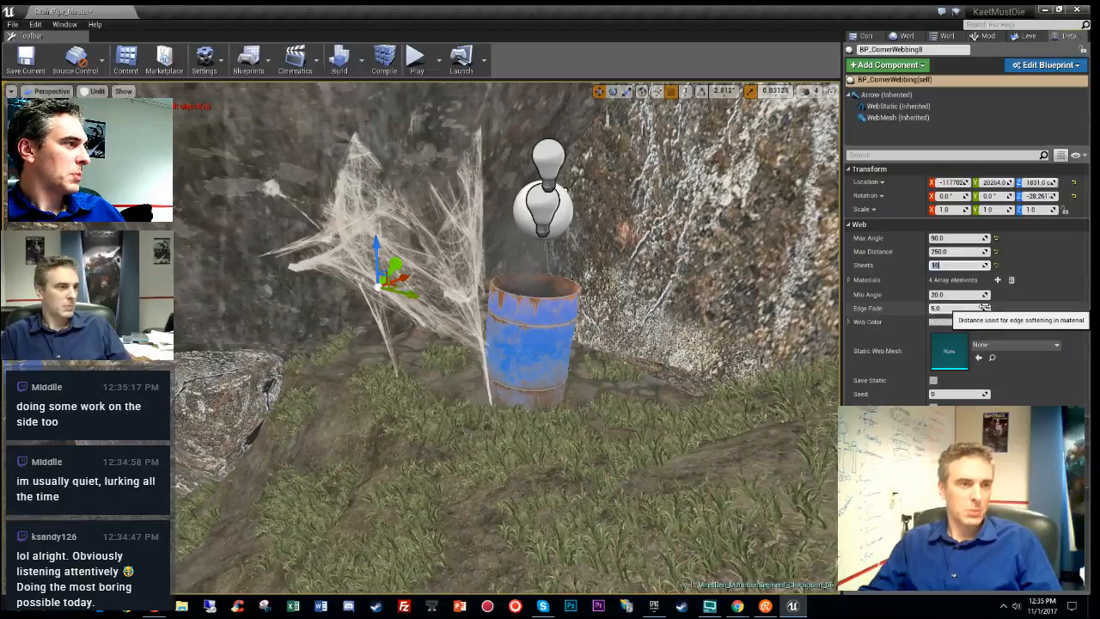
{"action": "type", "text": "12"}
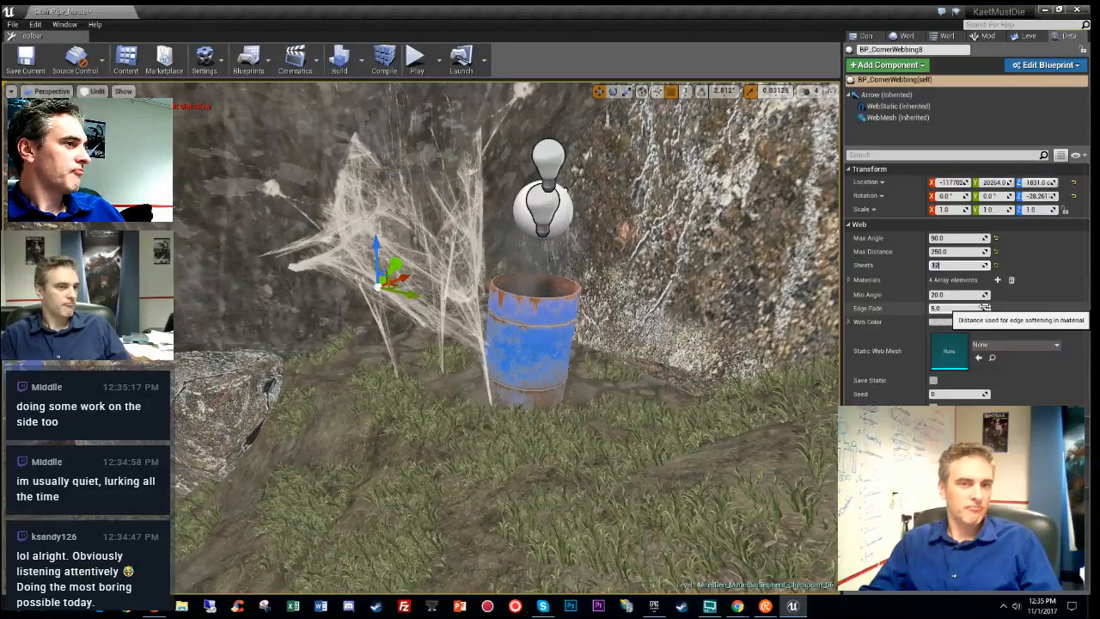
{"action": "type", "text": "4"}
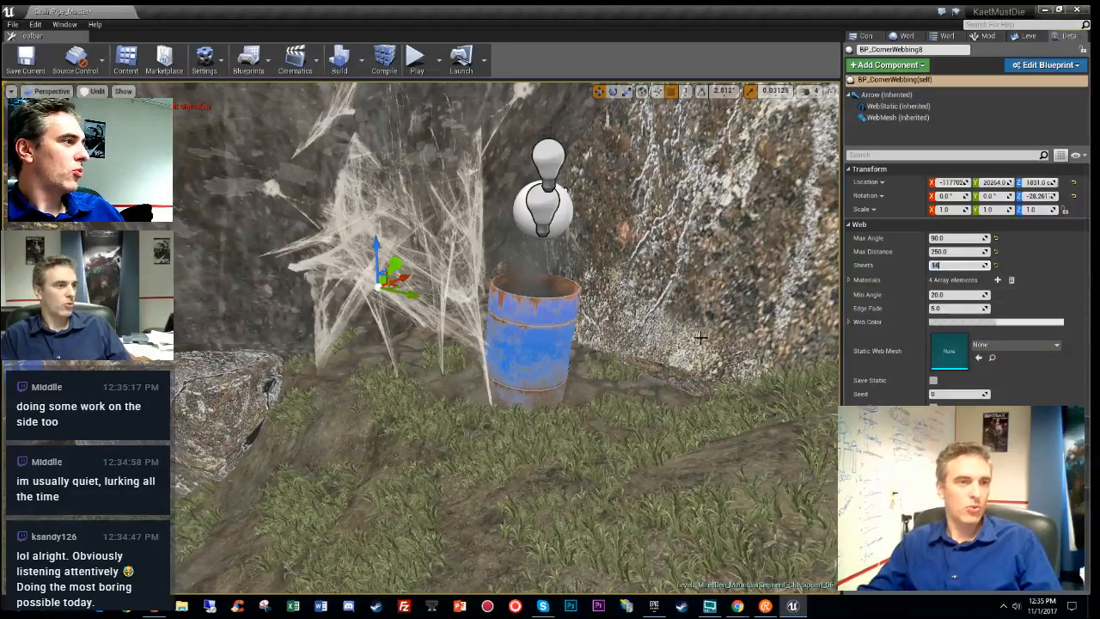
{"action": "right_click_drag", "start_coordinate": [593, 318], "coordinate": [680, 348]}
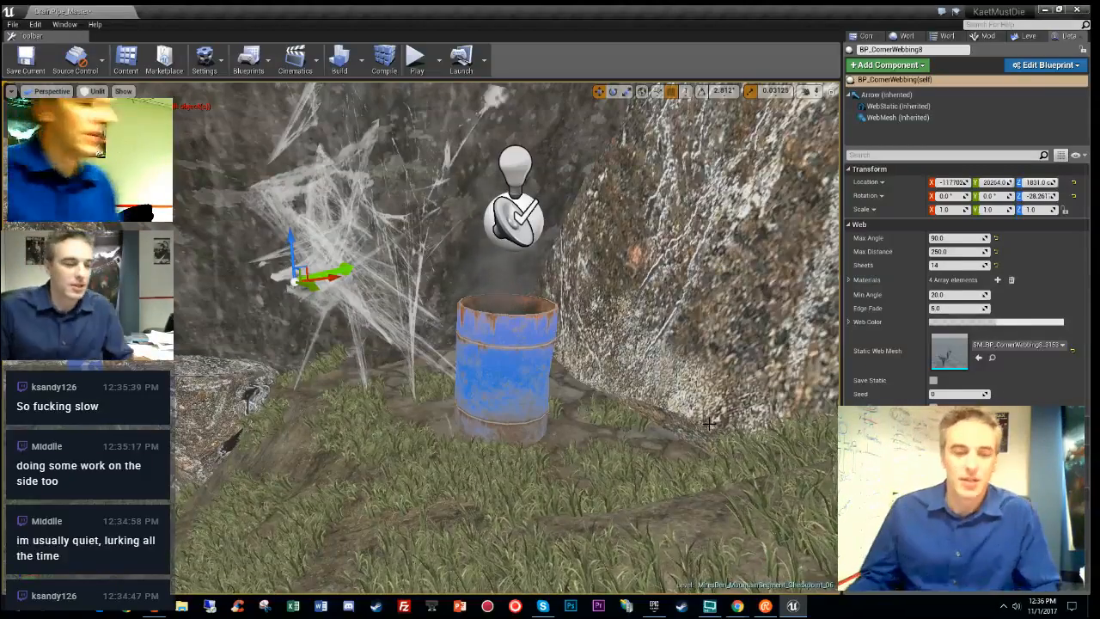
- Fly along the stone passage to review the barrel web, then show the WebEZ Blueprints again
{"action": "right_click_drag", "start_coordinate": [543, 398], "coordinate": [543, 455]}
{"action": "key", "text": "s"}
{"action": "key", "text": "w"}
{"action": "key", "text": "w"}
{"action": "key", "text": "s"}
{"action": "left_click", "coordinate": [866, 36]}
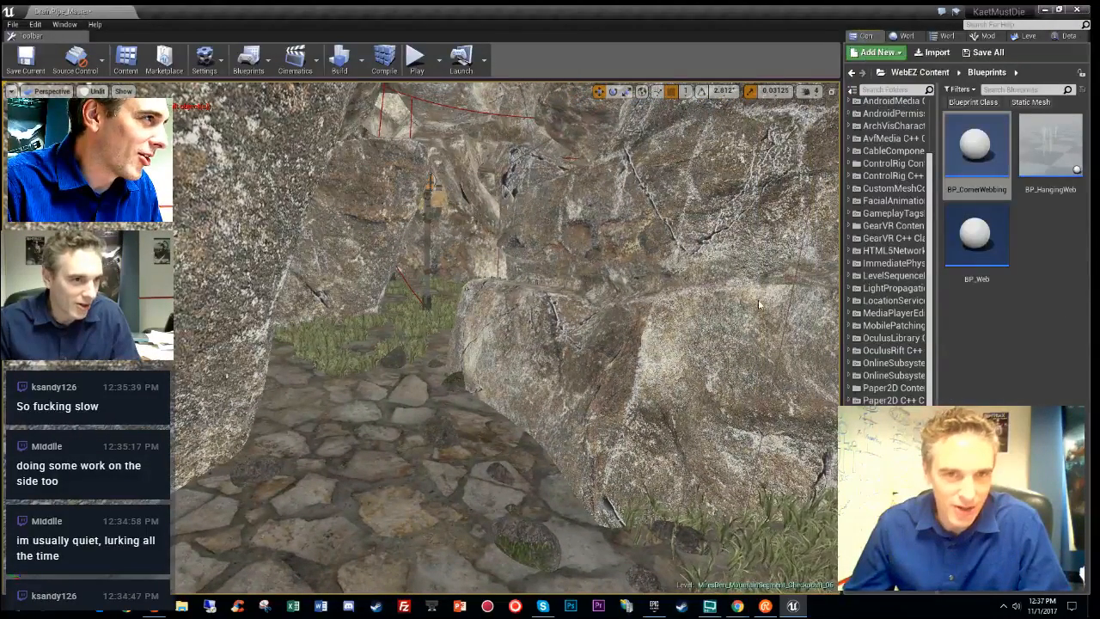
- Place a new BP_CornerWebbing across the stone path, turned to about 145 degrees
{"action": "left_click_drag", "start_coordinate": [976, 175], "coordinate": [600, 432]}
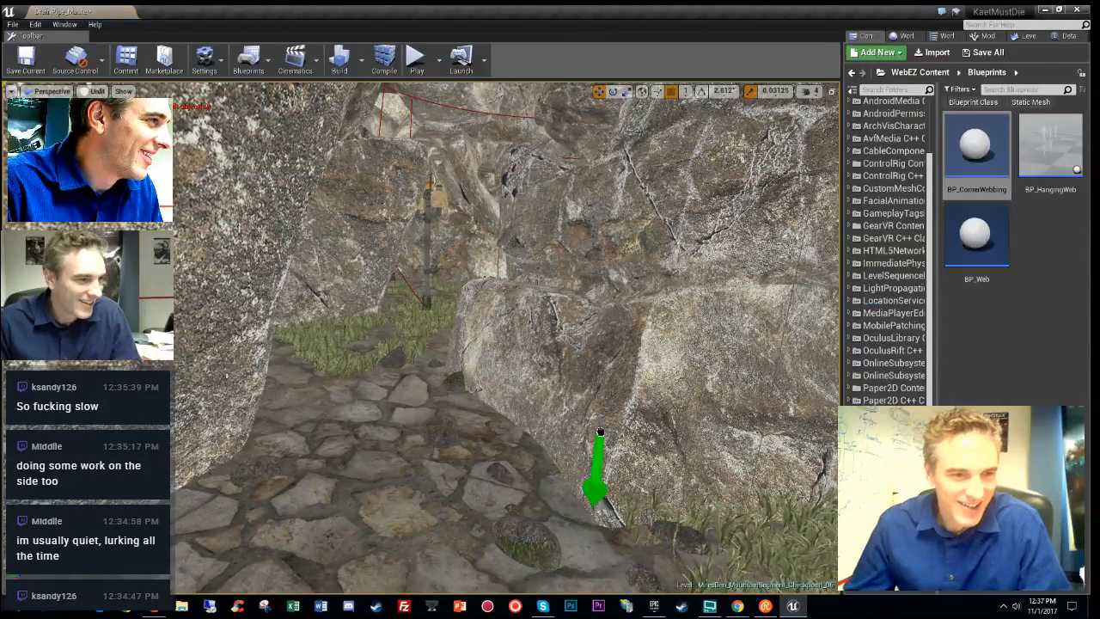
{"action": "right_click_drag", "start_coordinate": [559, 350], "coordinate": [559, 400]}
{"action": "left_click_drag", "start_coordinate": [559, 351], "coordinate": [402, 389]}
{"action": "key", "text": "e"}
{"action": "left_click_drag", "start_coordinate": [468, 397], "coordinate": [359, 401]}
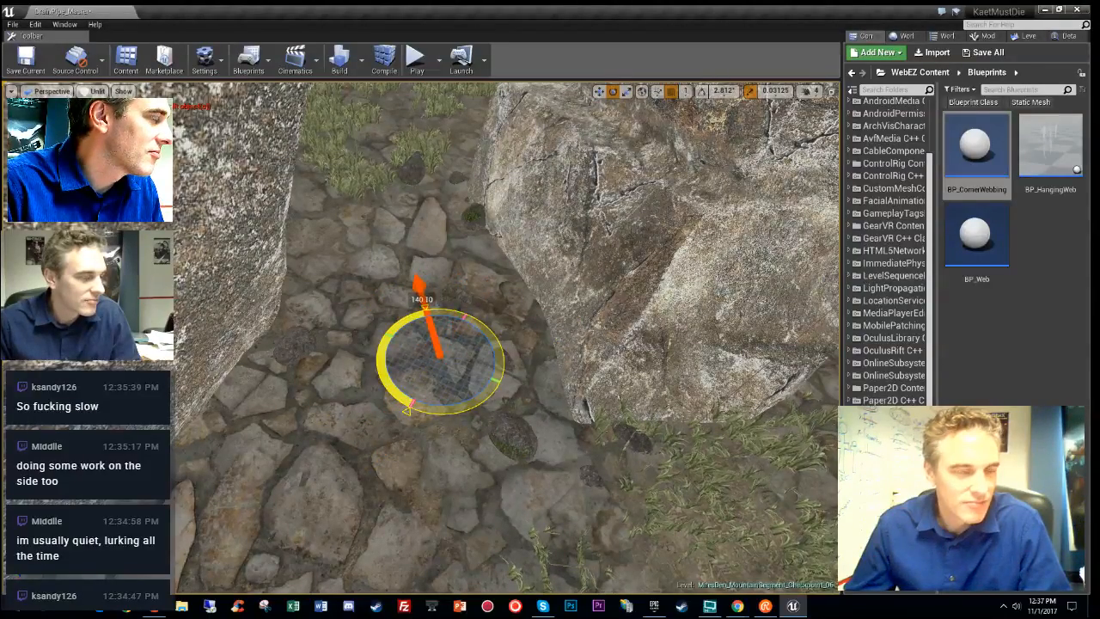
{"action": "key", "text": "w"}
{"action": "mouse_move", "coordinate": [449, 349]}
{"action": "left_mouse_down"}
{"action": "mouse_move", "coordinate": [434, 355]}
{"action": "mouse_move", "coordinate": [450, 413]}
{"action": "mouse_move", "coordinate": [452, 368]}
{"action": "left_mouse_up"}
- Give the new web Max Angle 180, Max Distance 200 and 12 Sheets
{"action": "left_click", "coordinate": [1068, 35]}
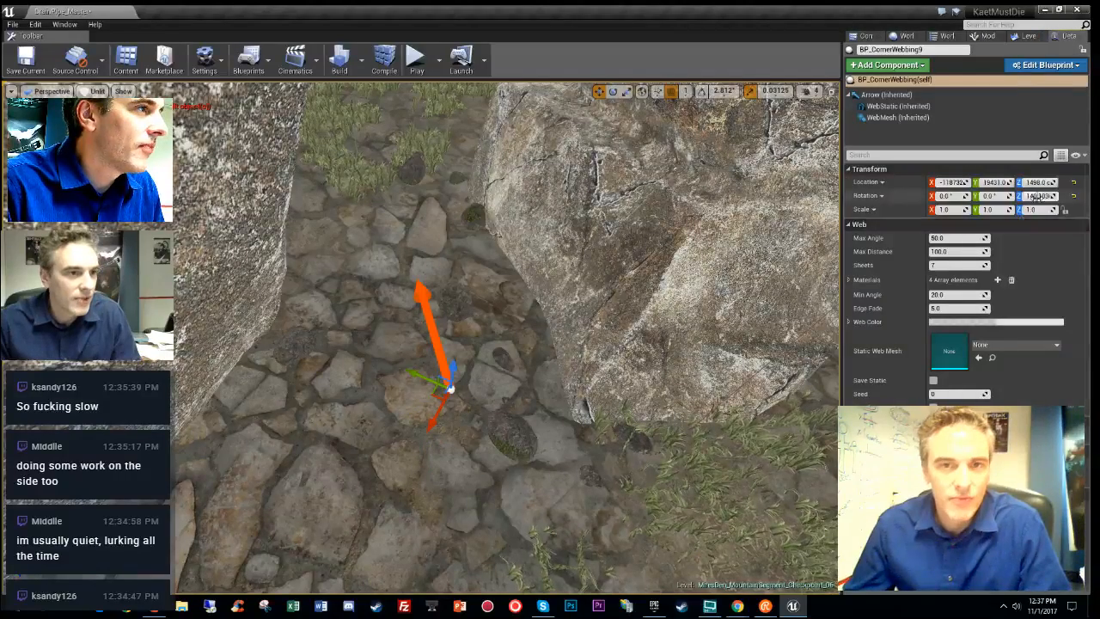
{"action": "left_click", "coordinate": [954, 238]}
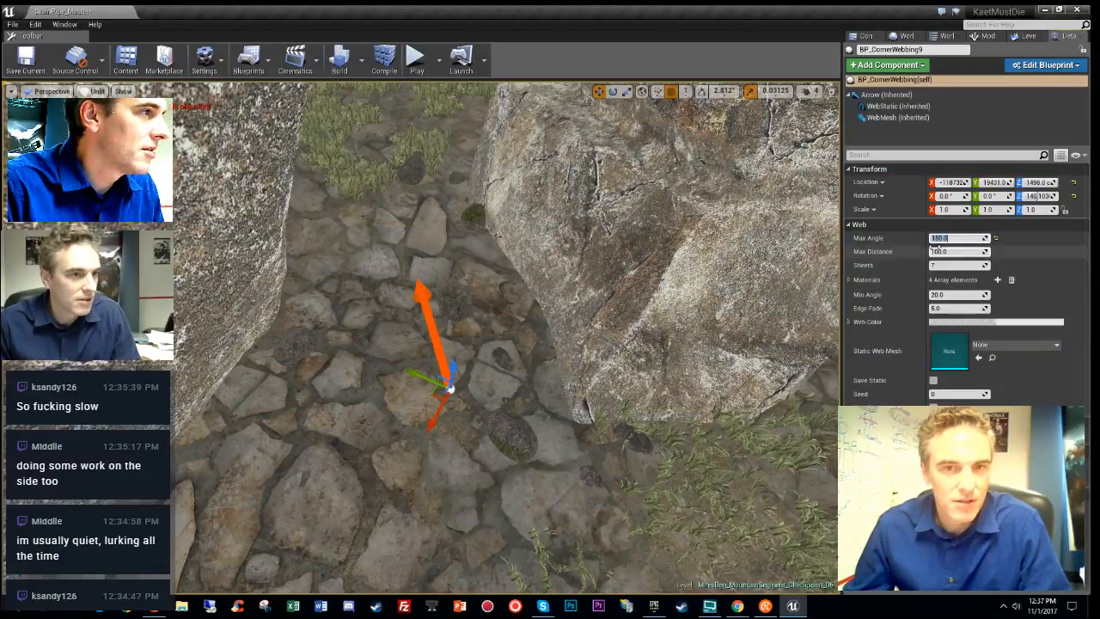
{"action": "left_click", "coordinate": [948, 251]}
{"action": "type", "text": "2"}
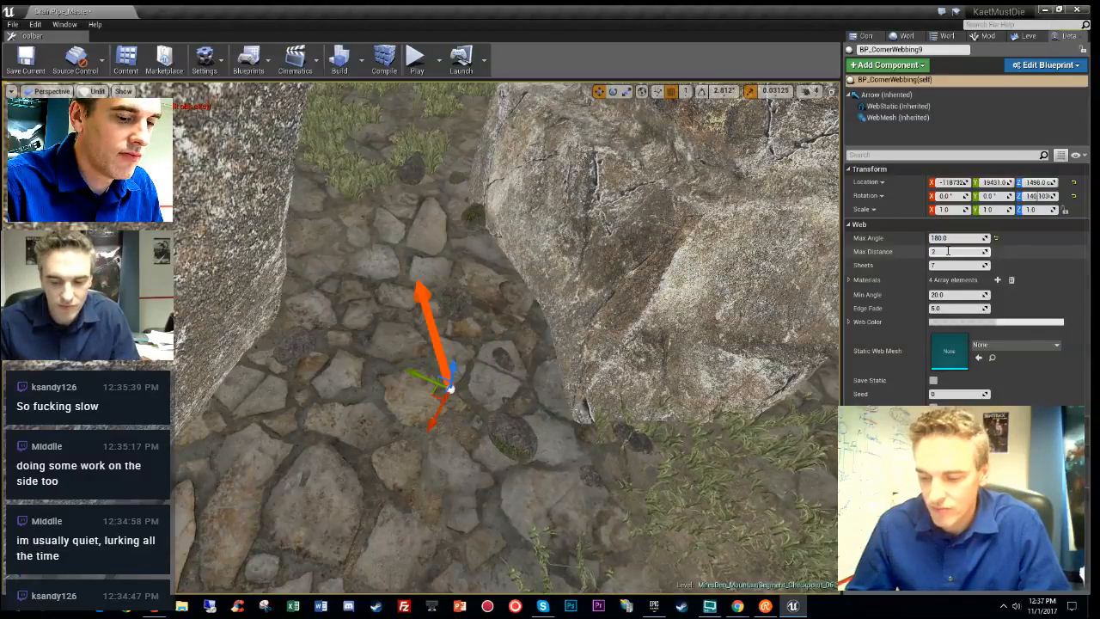
{"action": "type", "text": "00"}
{"action": "key", "text": "Return"}
{"action": "right_click_drag", "start_coordinate": [670, 318], "coordinate": [634, 243]}
{"action": "left_click", "coordinate": [958, 265]}
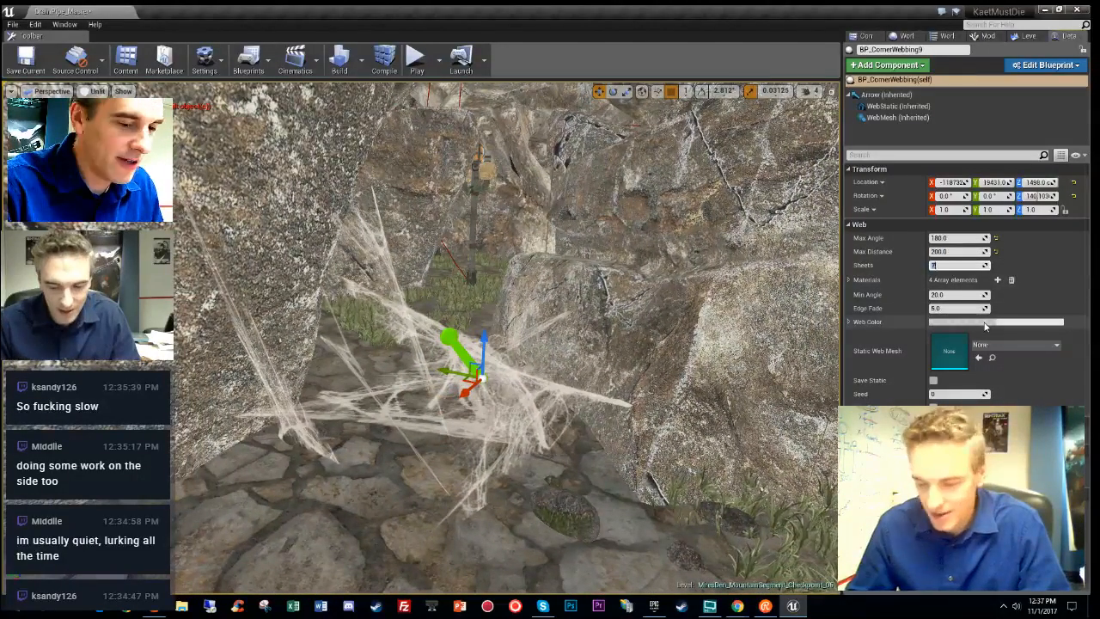
{"action": "type", "text": "12"}
{"action": "key", "text": "Return"}
{"action": "right_click_drag", "start_coordinate": [731, 314], "coordinate": [679, 387]}
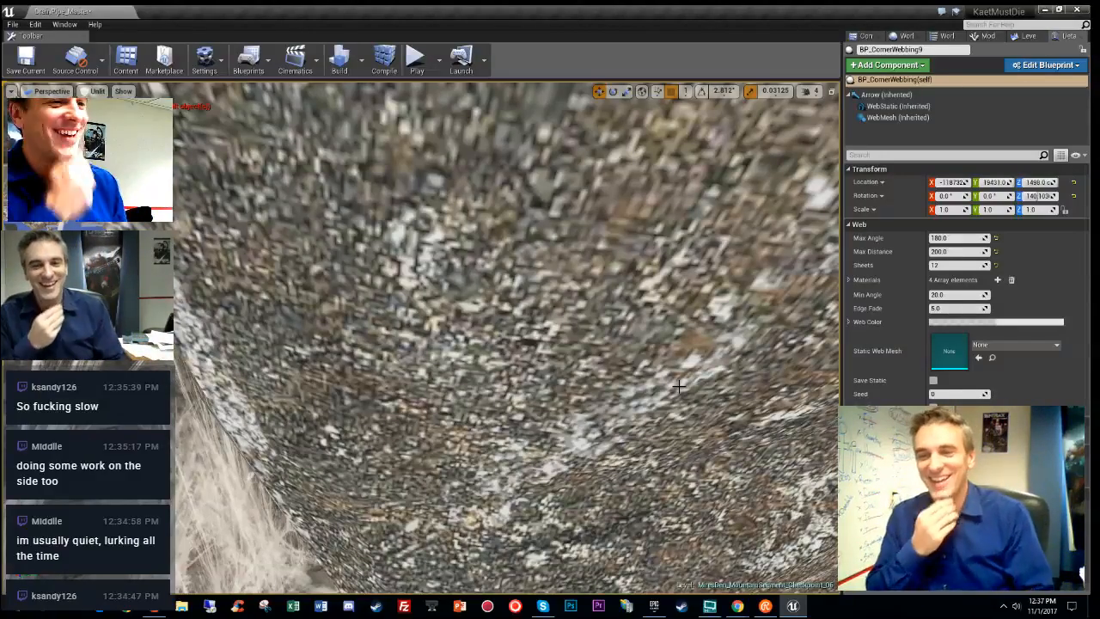
- Switch the viewport to Lit mode (Alt+4) and fly forward past BP_CornerWebbing9
{"action": "right_click_drag", "start_coordinate": [517, 412], "coordinate": [603, 456]}
{"action": "key", "text": "g"}
{"action": "key", "text": "alt+4"}
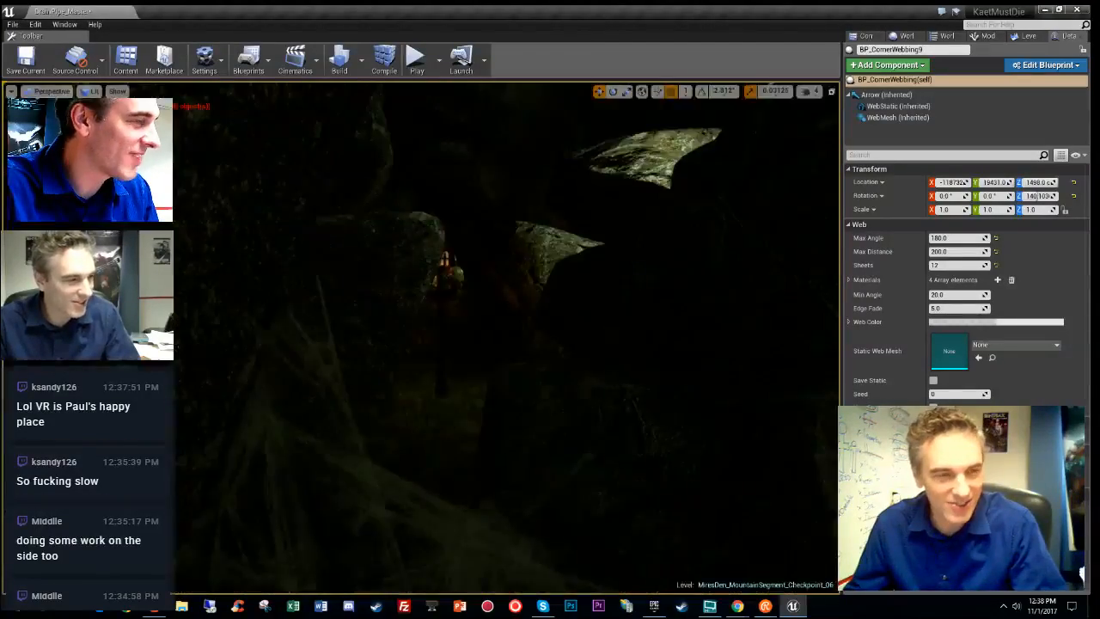
{"action": "key", "text": "w"}
{"action": "right_click_drag", "start_coordinate": [507, 335], "coordinate": [714, 361]}
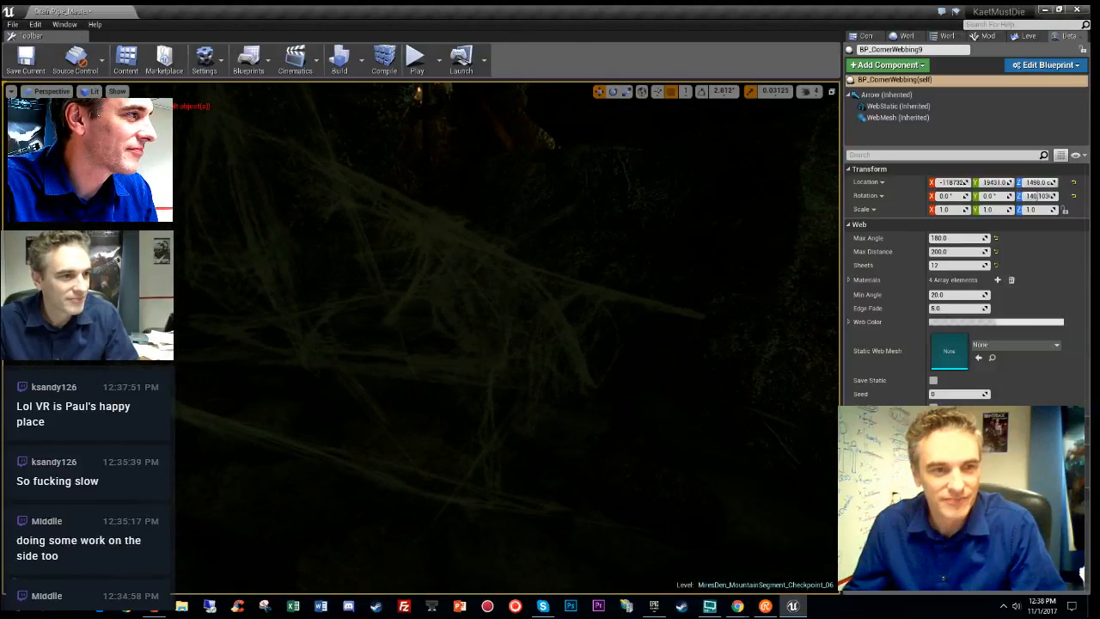
- Try a Max Distance of 300 on the webbing, then revert it to 200
{"action": "left_click", "coordinate": [954, 250]}
{"action": "type", "text": "300"}
{"action": "key", "text": "Return"}
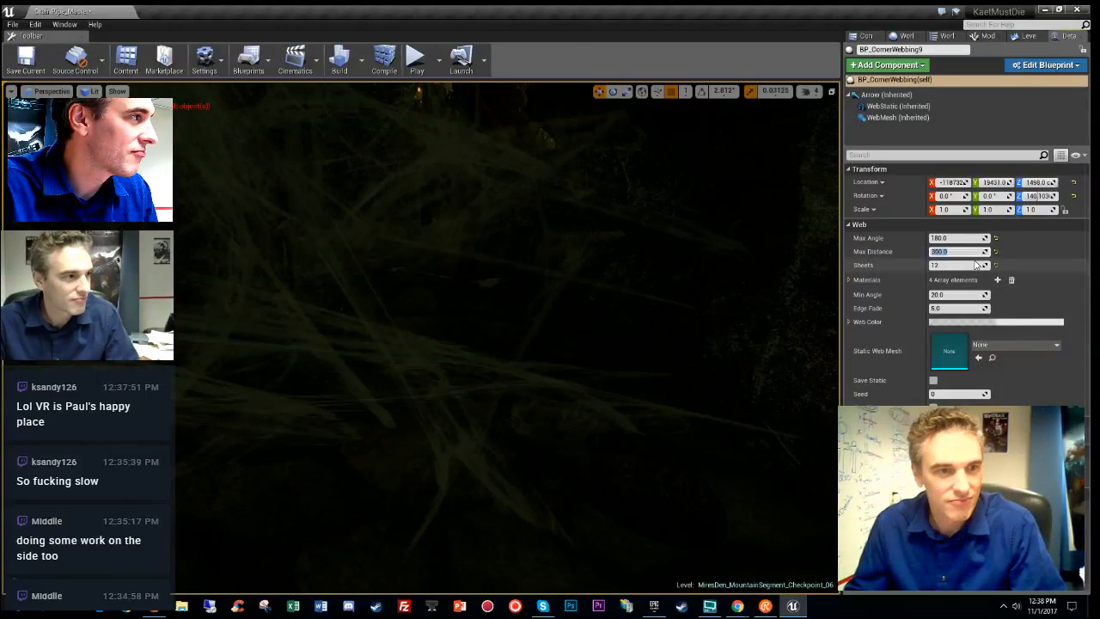
{"action": "type", "text": "200"}
{"action": "key", "text": "Return"}
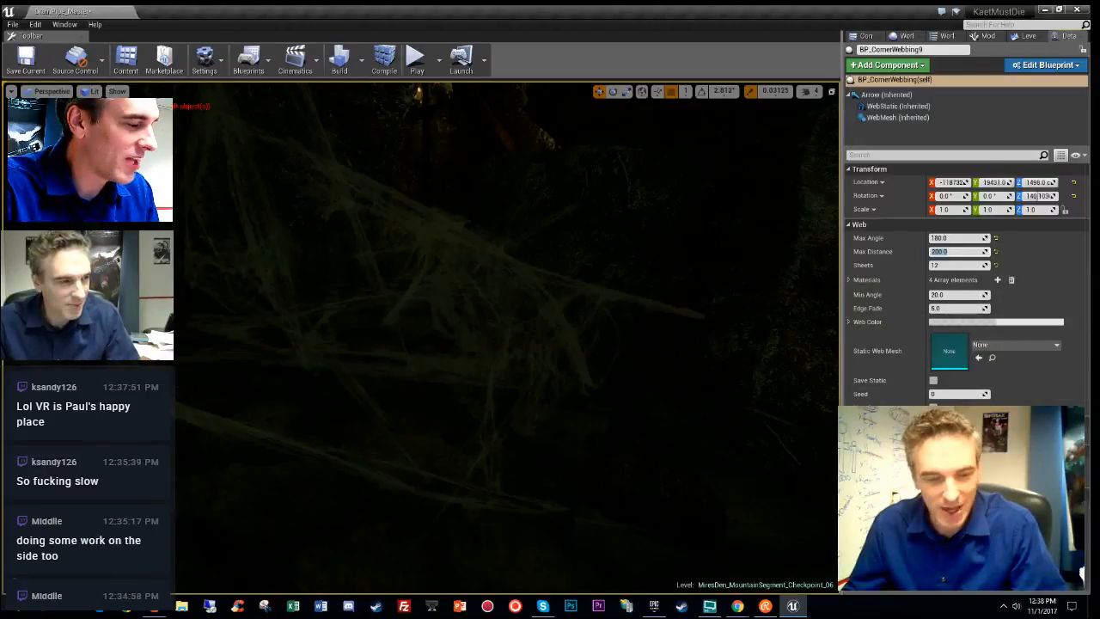
- Switch to Unlit view (Alt+3) and fly past the webbing toward the rock face
{"action": "key", "text": "alt+3"}
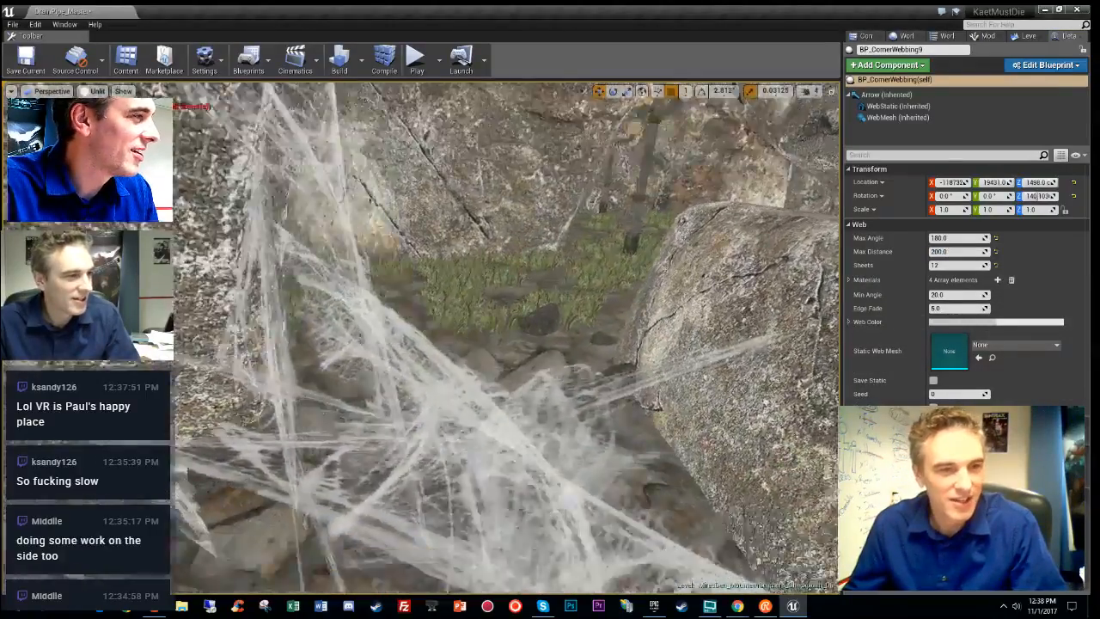
{"action": "right_click_drag", "start_coordinate": [507, 337], "coordinate": [498, 361]}
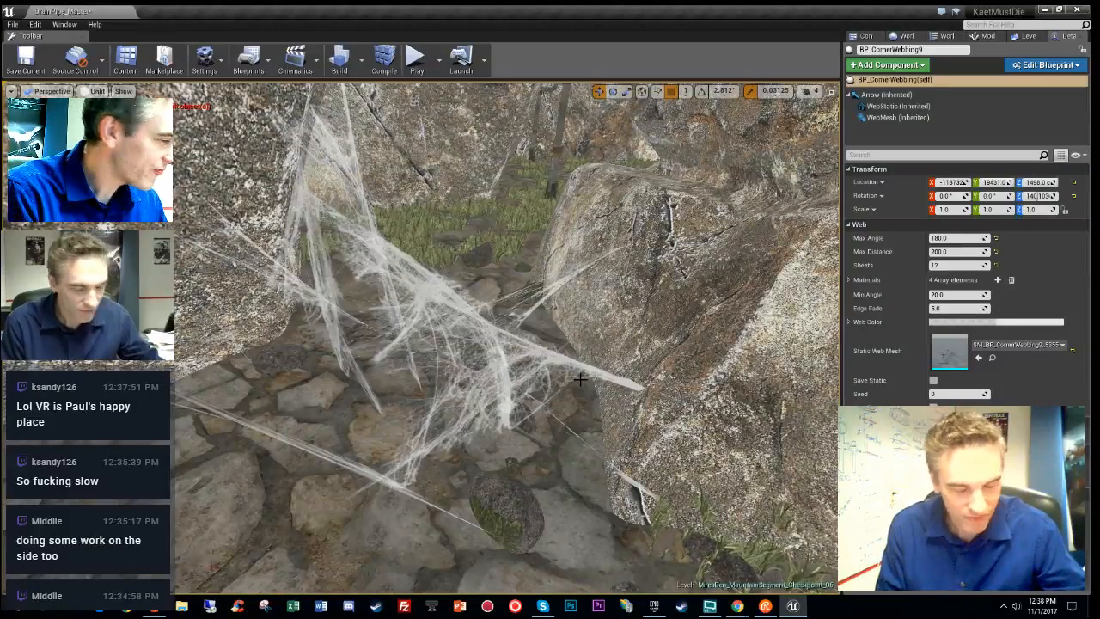
{"action": "right_click_drag", "start_coordinate": [488, 388], "coordinate": [591, 173]}
- Place a new BP_CornerWebbing at the rock's base with Max Distance 300
{"action": "left_click", "coordinate": [866, 36]}
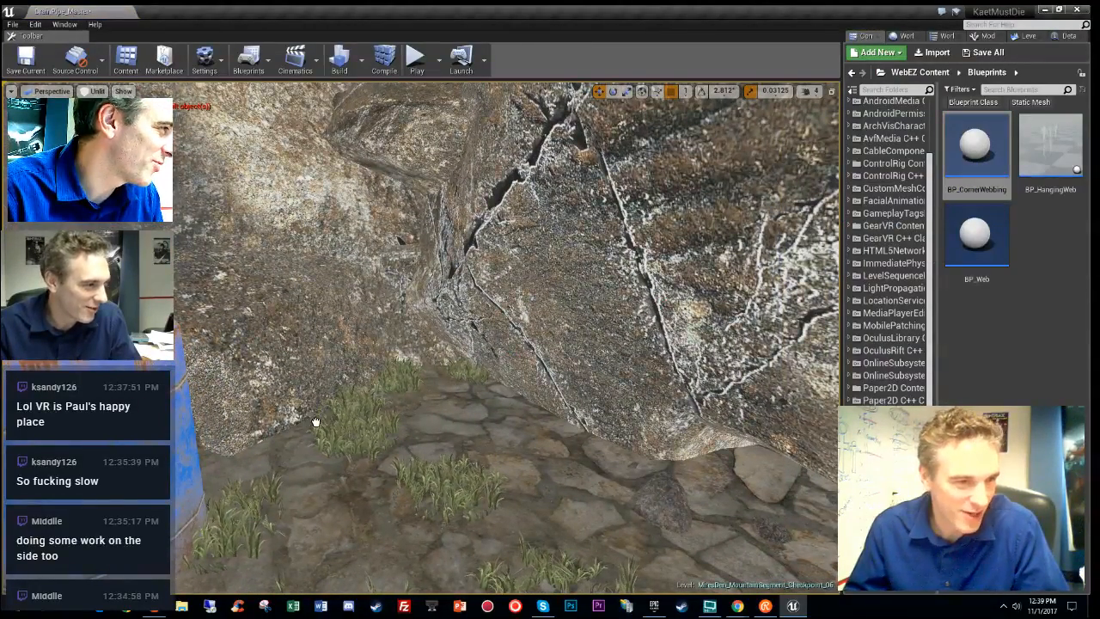
{"action": "left_click_drag", "start_coordinate": [316, 421], "coordinate": [331, 384]}
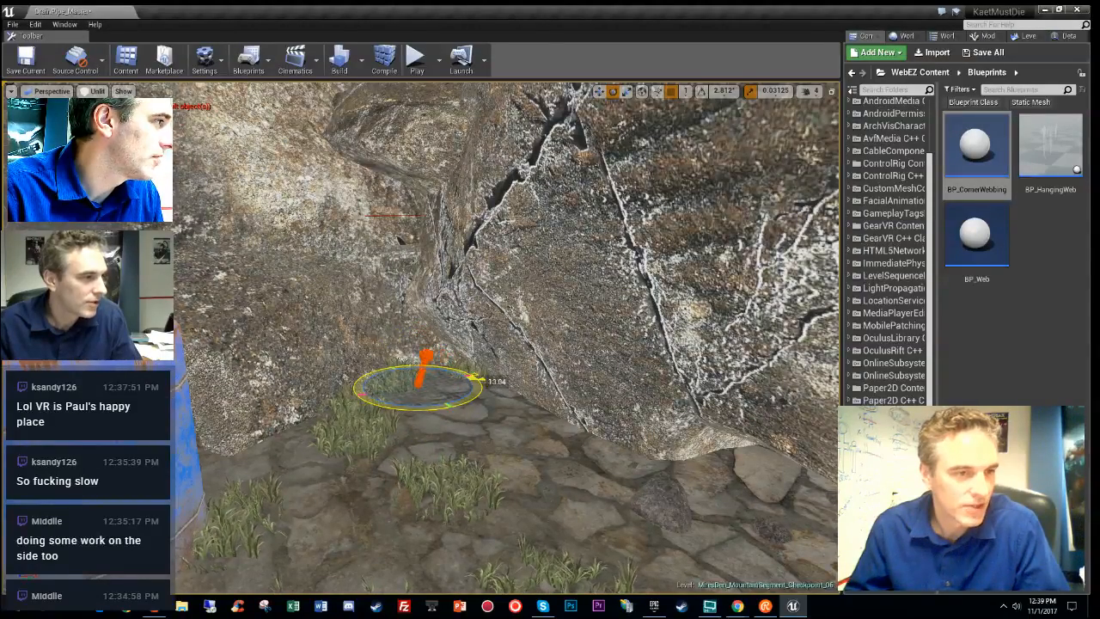
{"action": "left_click", "coordinate": [1062, 36]}
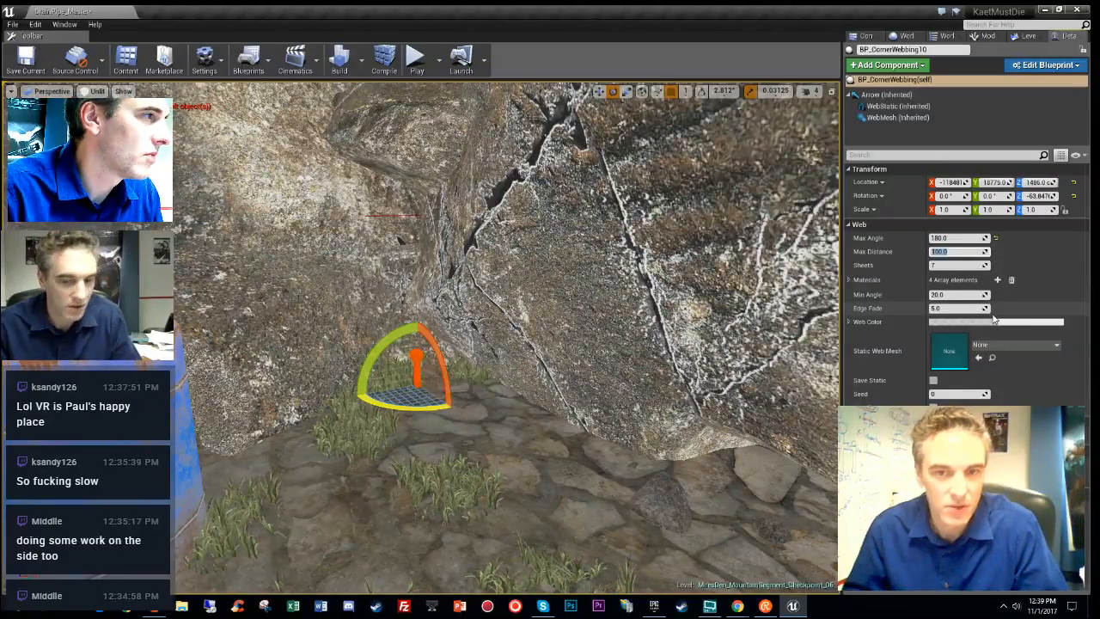
{"action": "type", "text": "300"}
{"action": "key", "text": "Return"}
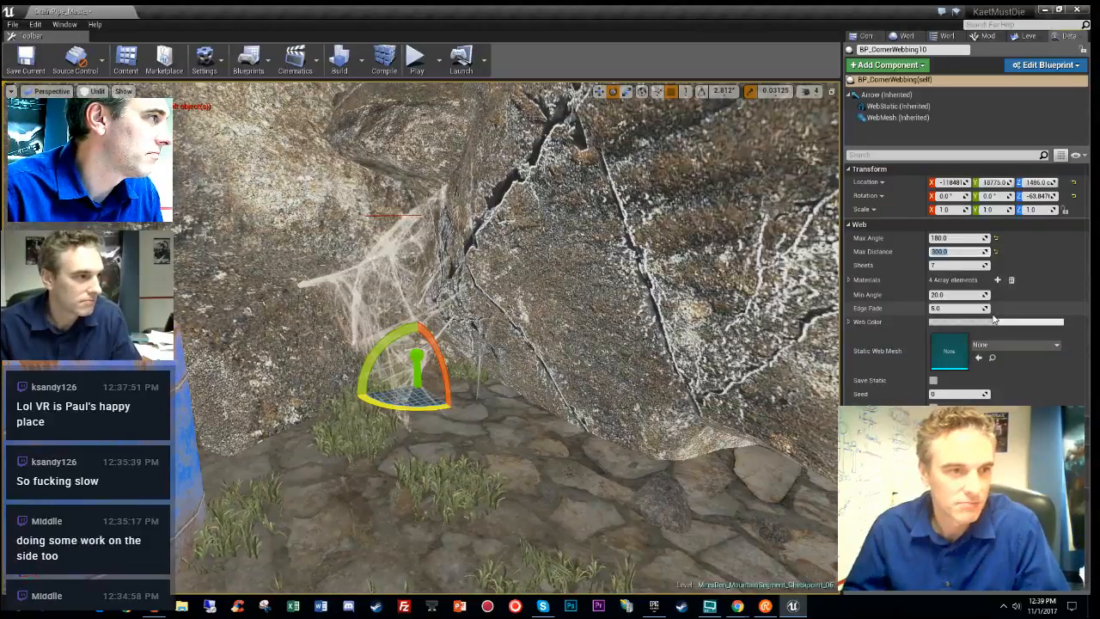
- Move the cobweb down along the rock by the fire barrel and preview it lit in game view
{"action": "right_click_drag", "start_coordinate": [692, 308], "coordinate": [679, 361]}
{"action": "key", "text": "w"}
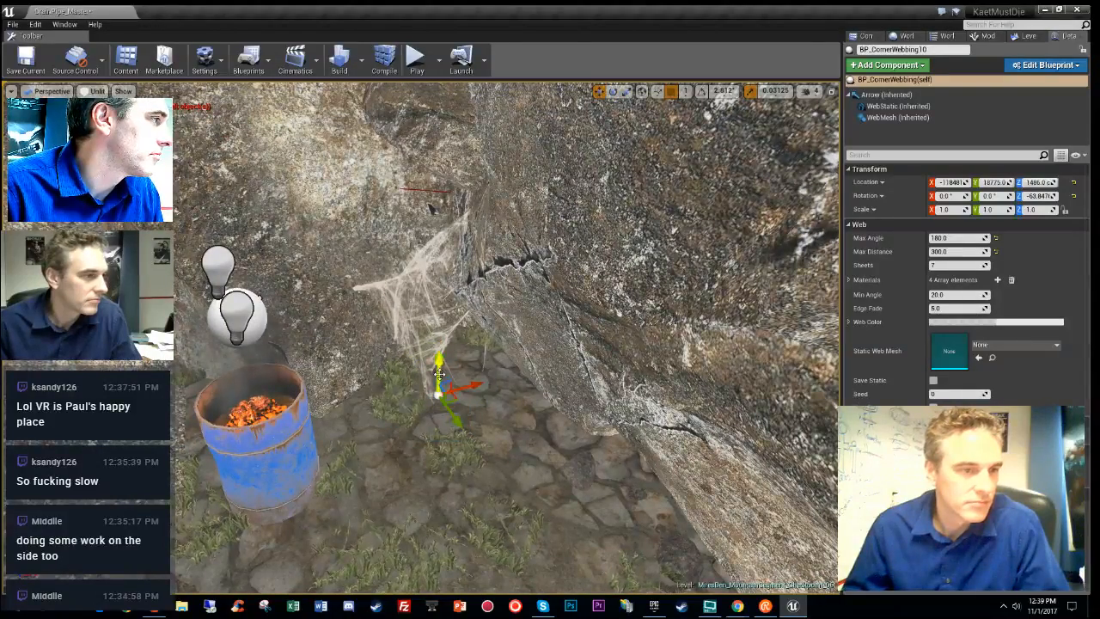
{"action": "left_click_drag", "start_coordinate": [454, 400], "coordinate": [433, 475]}
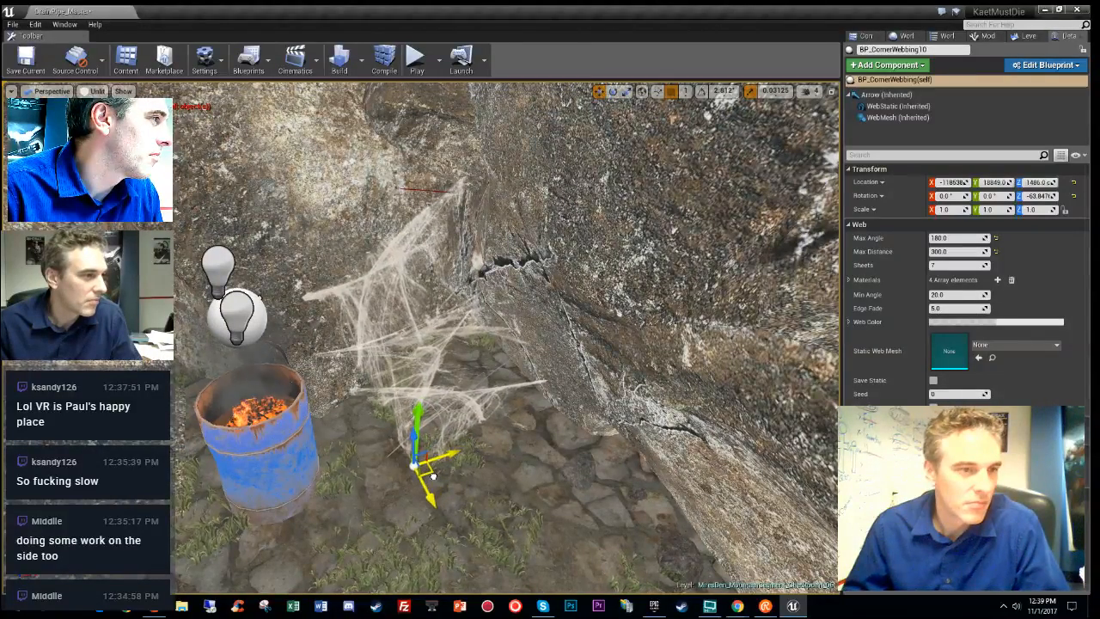
{"action": "right_click_drag", "start_coordinate": [563, 421], "coordinate": [439, 353]}
{"action": "key", "text": "alt+4"}
{"action": "key", "text": "g"}
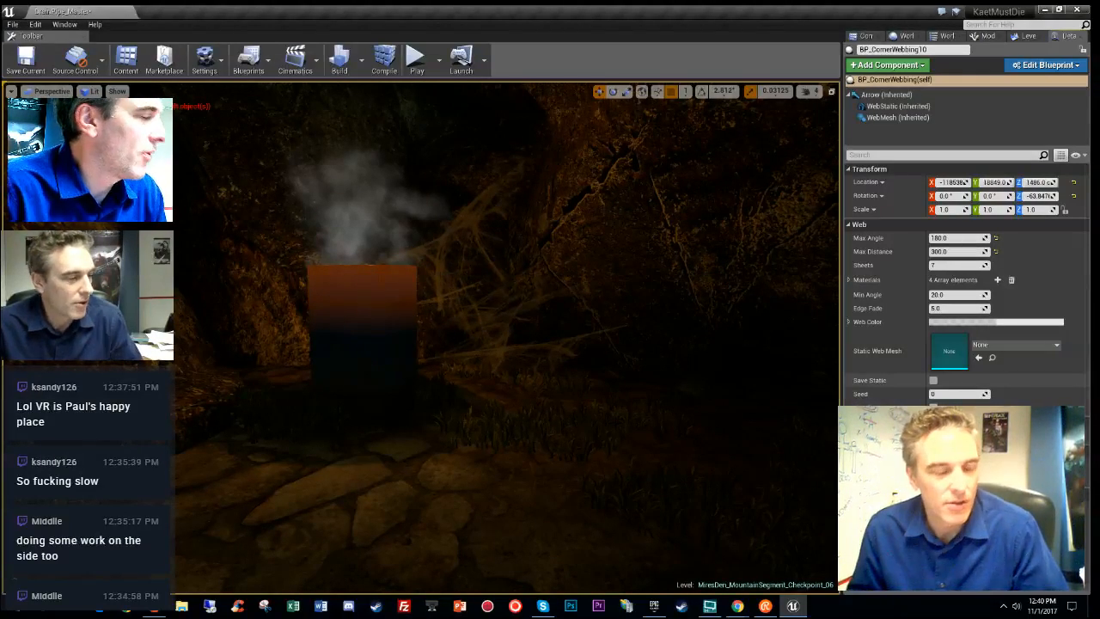
- Bake the webbing via Save Static into SM_BP_CornerWebbing10_6303 and locate it in the Content Browser
{"action": "left_click", "coordinate": [933, 381]}
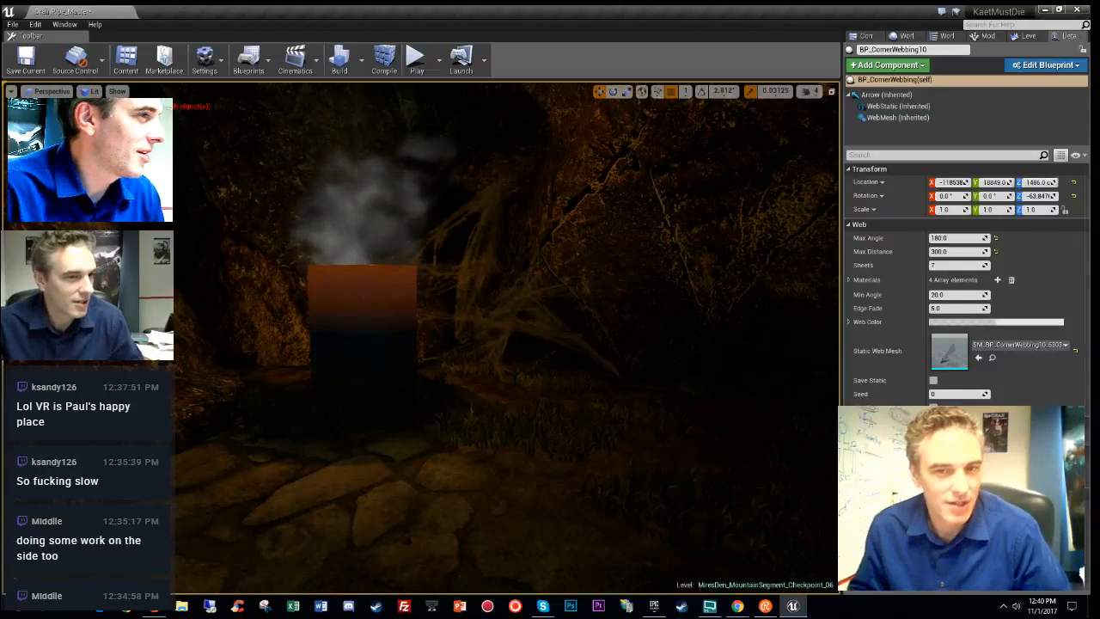
{"action": "left_click", "coordinate": [993, 358]}
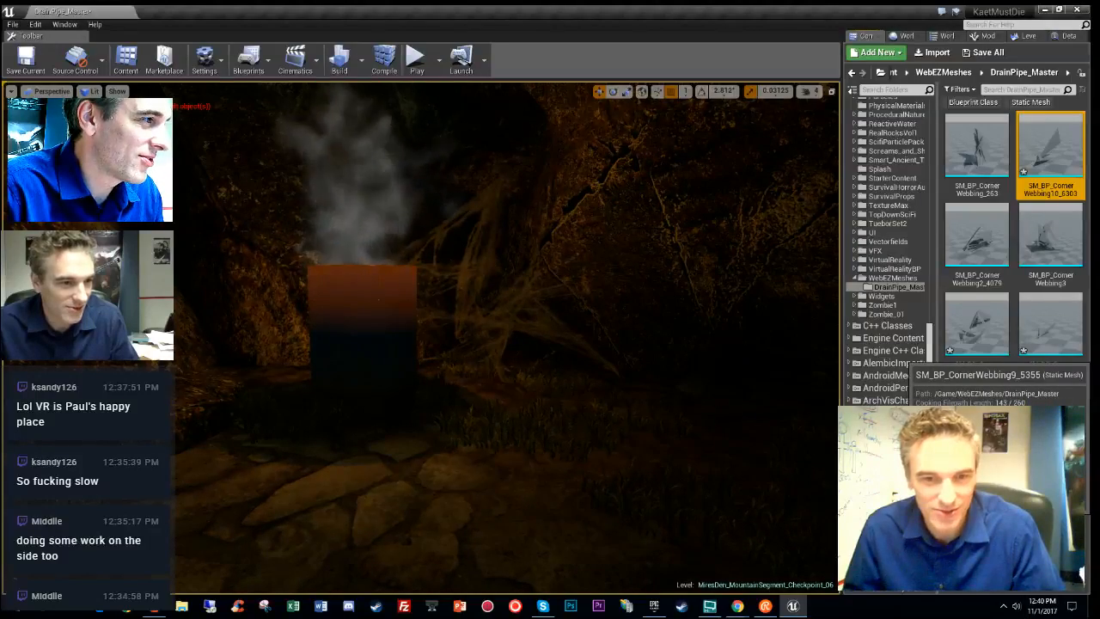
{"action": "right_click_drag", "start_coordinate": [507, 344], "coordinate": [283, 369]}
{"action": "key", "text": "w"}
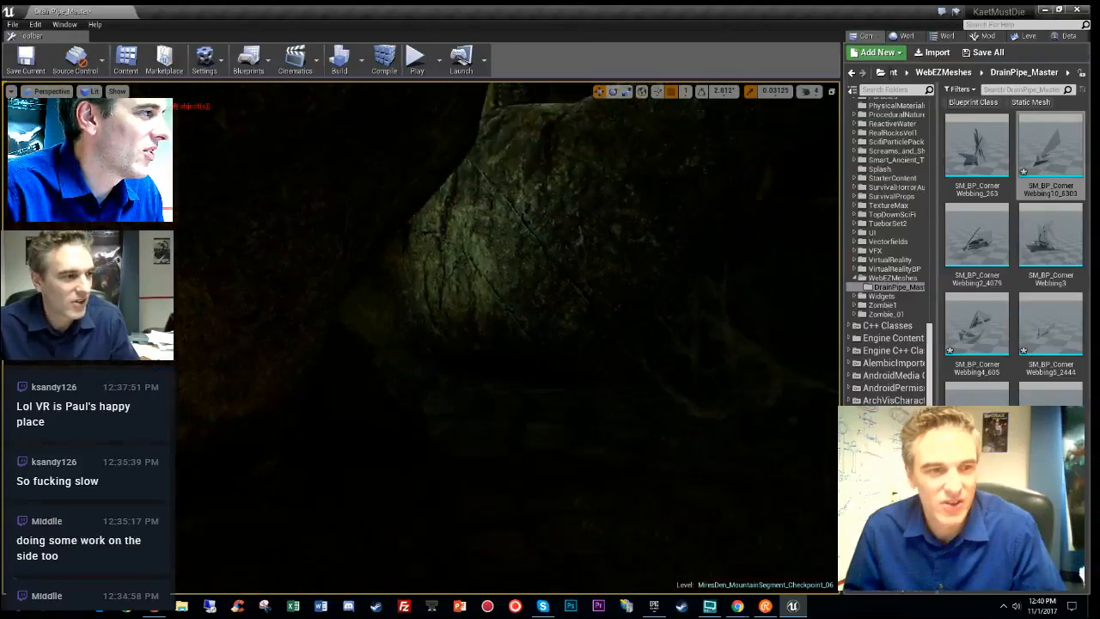
{"action": "right_click_drag", "start_coordinate": [344, 361], "coordinate": [512, 349]}
- Search the Epic Games Launcher Marketplace for spider assets
{"action": "left_click", "coordinate": [654, 606]}
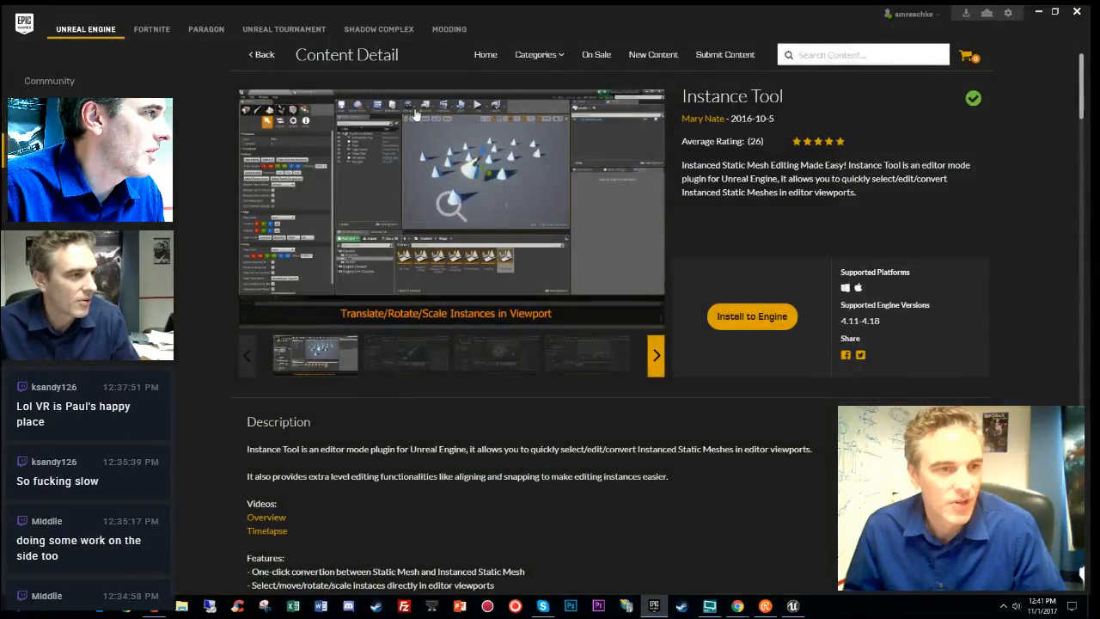
{"action": "left_click", "coordinate": [258, 55]}
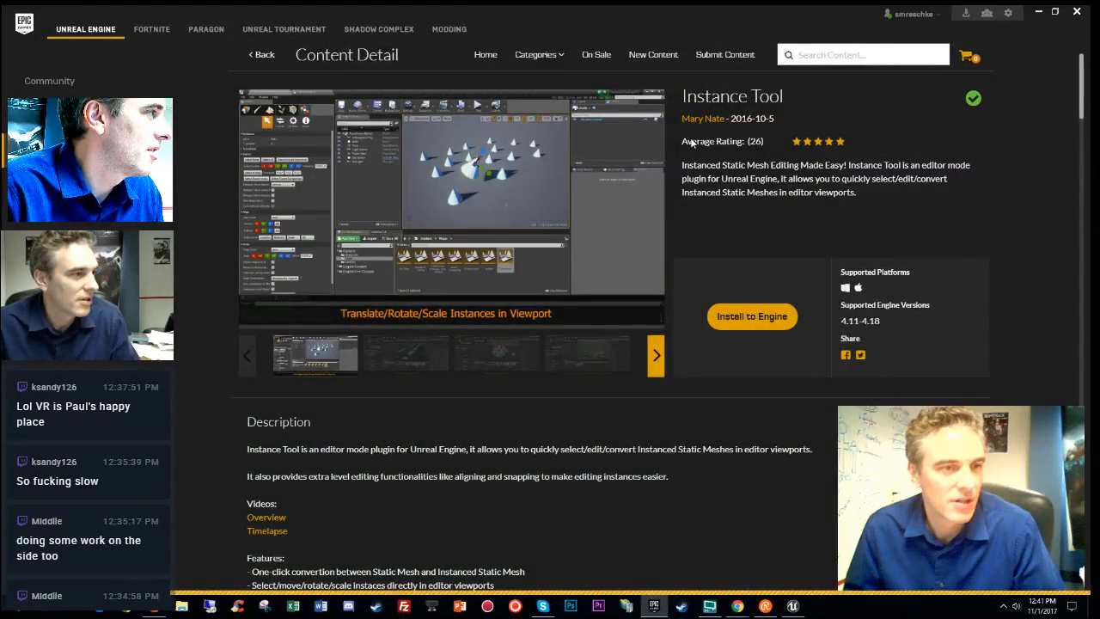
{"action": "left_click", "coordinate": [810, 54]}
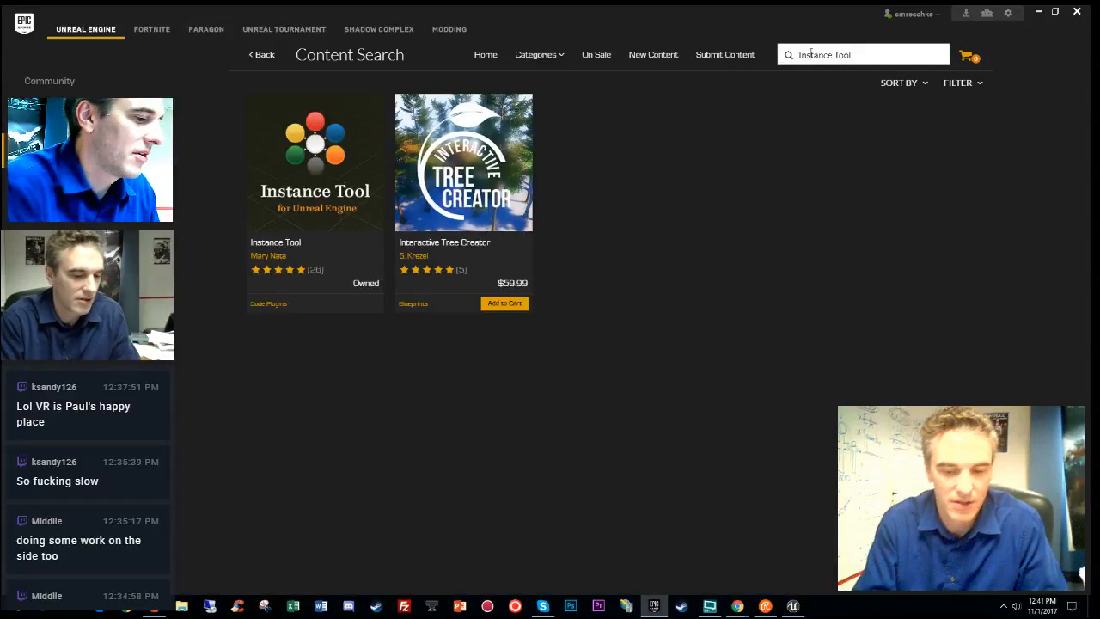
{"action": "type", "text": "spid"}
{"action": "key", "text": "shift+Home"}
{"action": "key", "text": "BackSpace"}
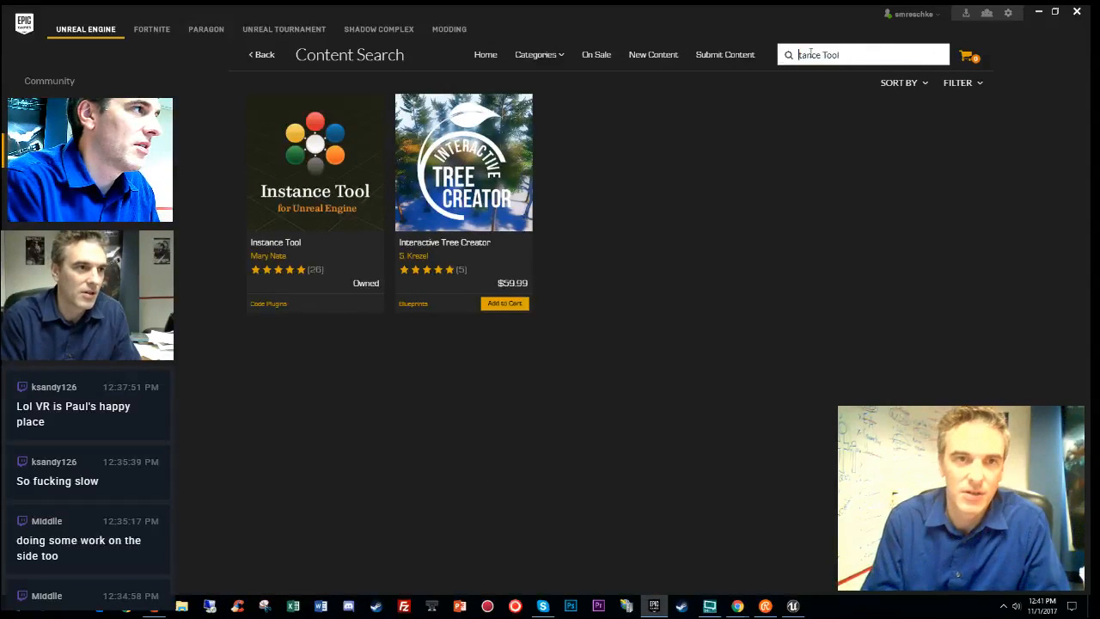
{"action": "key", "text": "shift+End"}
{"action": "key", "text": "Delete"}
{"action": "type", "text": "sp"}
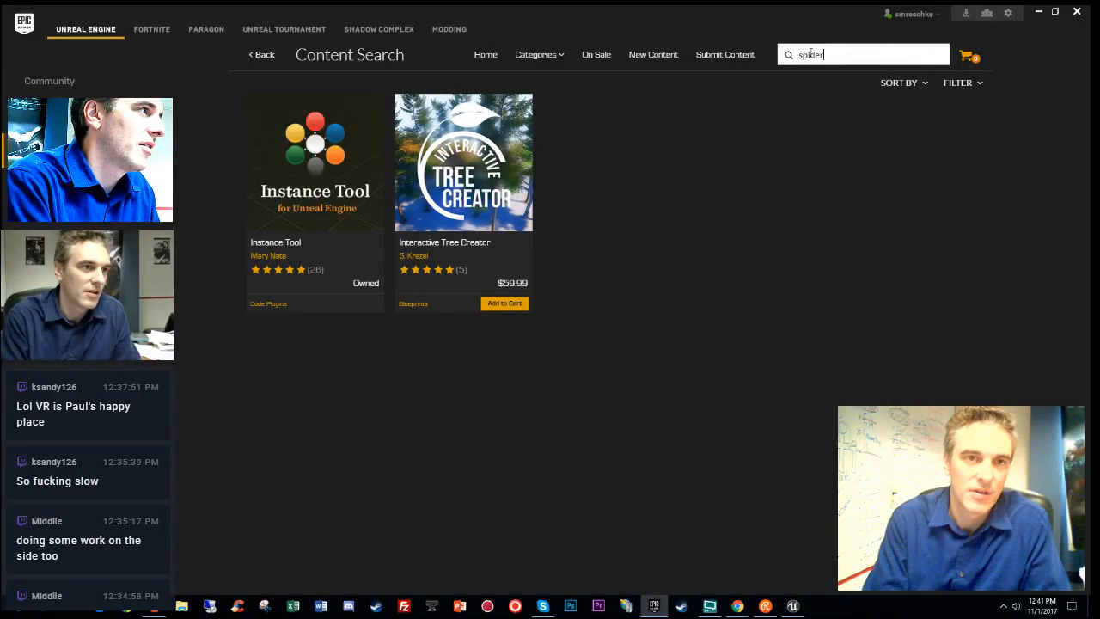
{"action": "key", "text": "Return"}
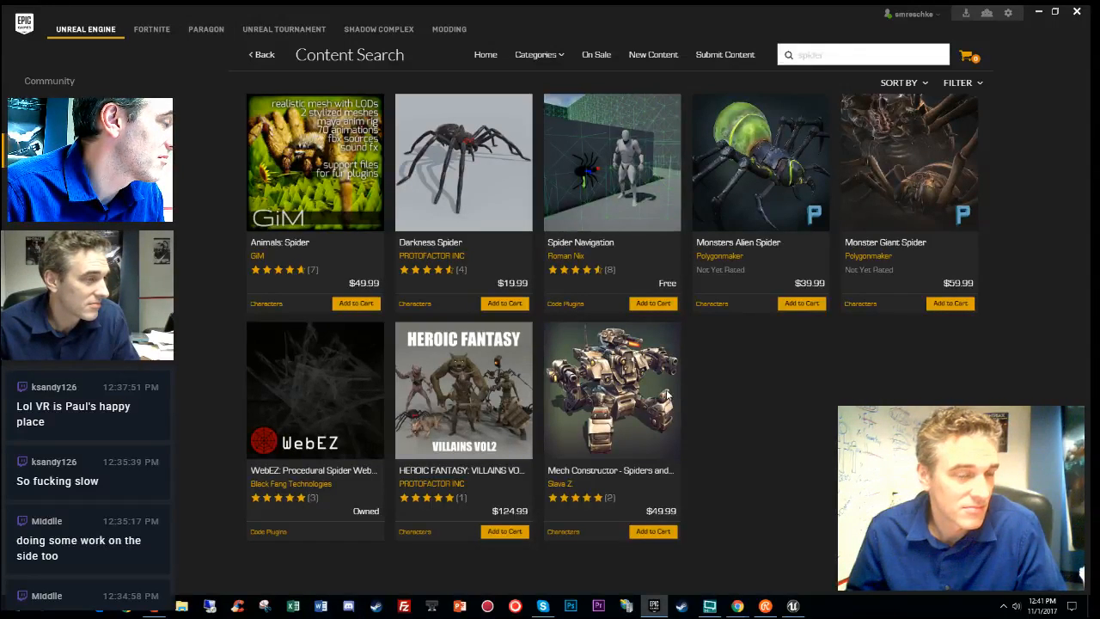
- Open the Darkness Spider asset page and its Sketchfab preview link
{"action": "left_click", "coordinate": [440, 246]}
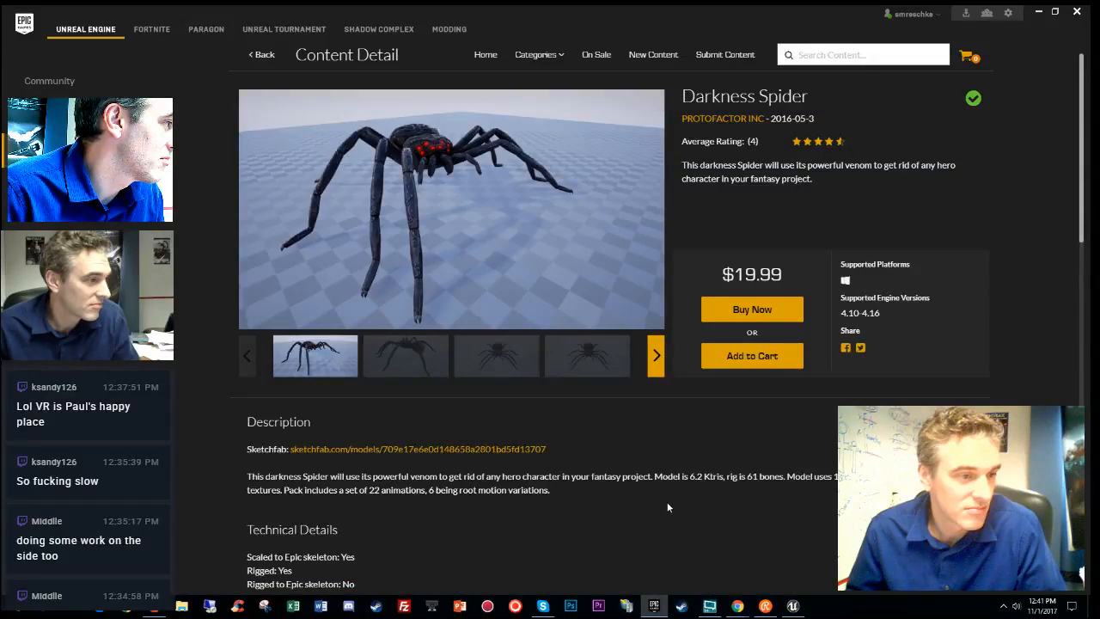
{"action": "scroll", "coordinate": [667, 503], "scroll_direction": "down", "scroll_amount": 1}
{"action": "scroll", "coordinate": [667, 506], "scroll_direction": "down", "scroll_amount": 3}
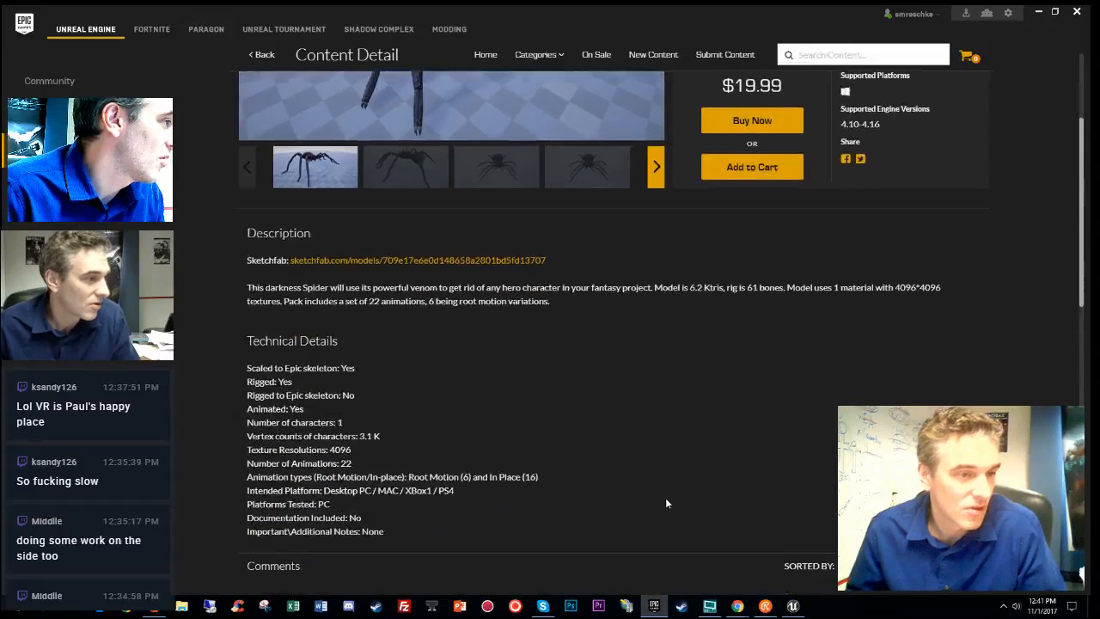
{"action": "scroll", "coordinate": [665, 498], "scroll_direction": "down", "scroll_amount": 7}
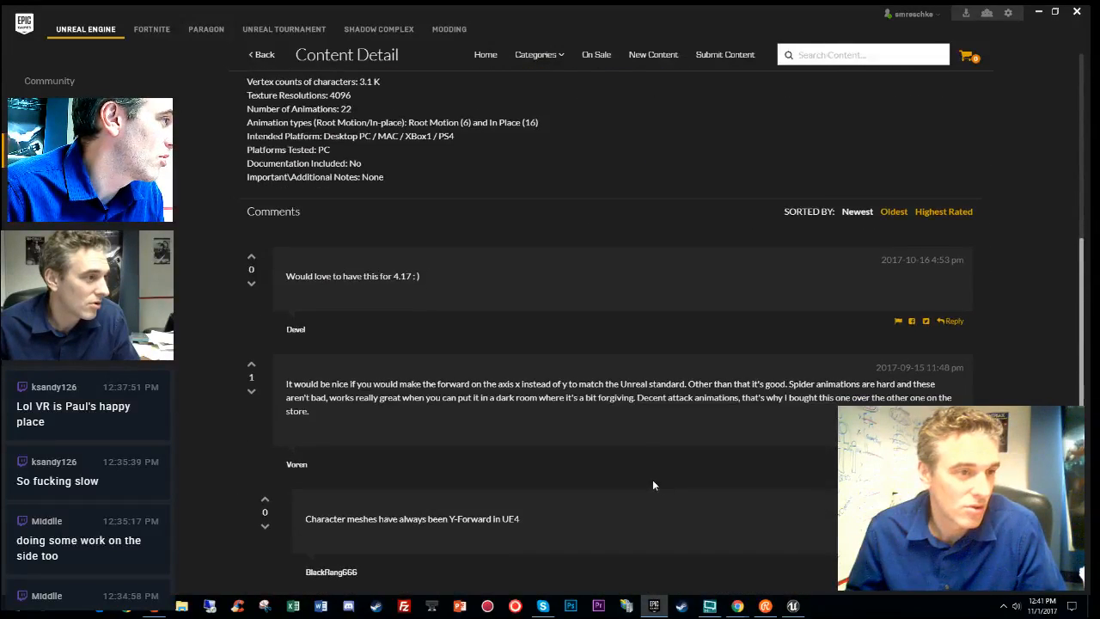
{"action": "scroll", "coordinate": [693, 478], "scroll_direction": "up", "scroll_amount": 9}
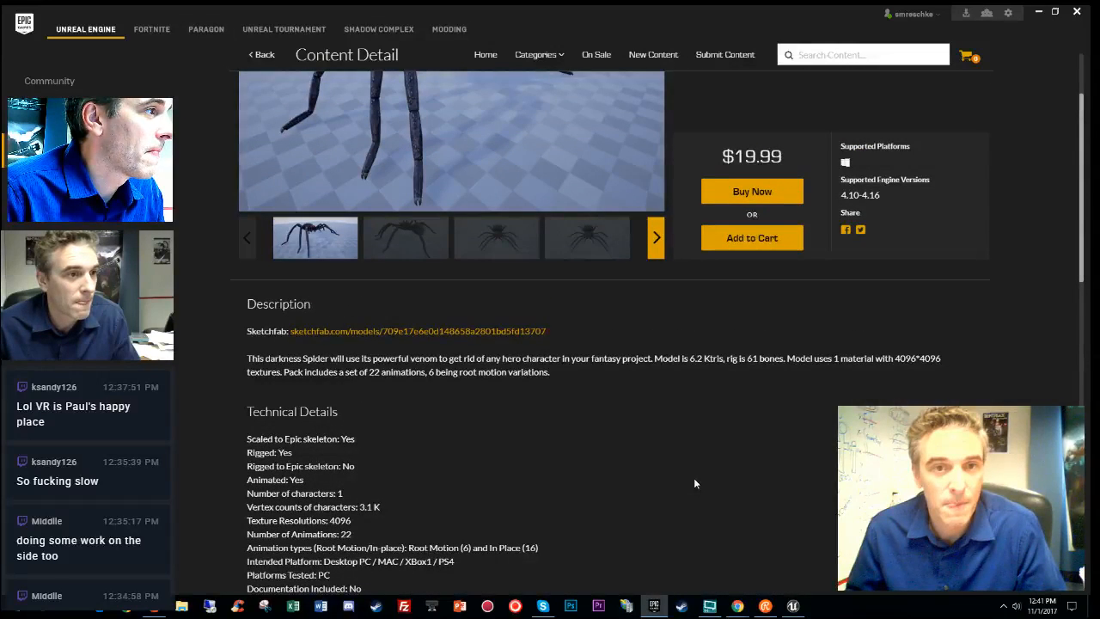
{"action": "left_click", "coordinate": [504, 334]}
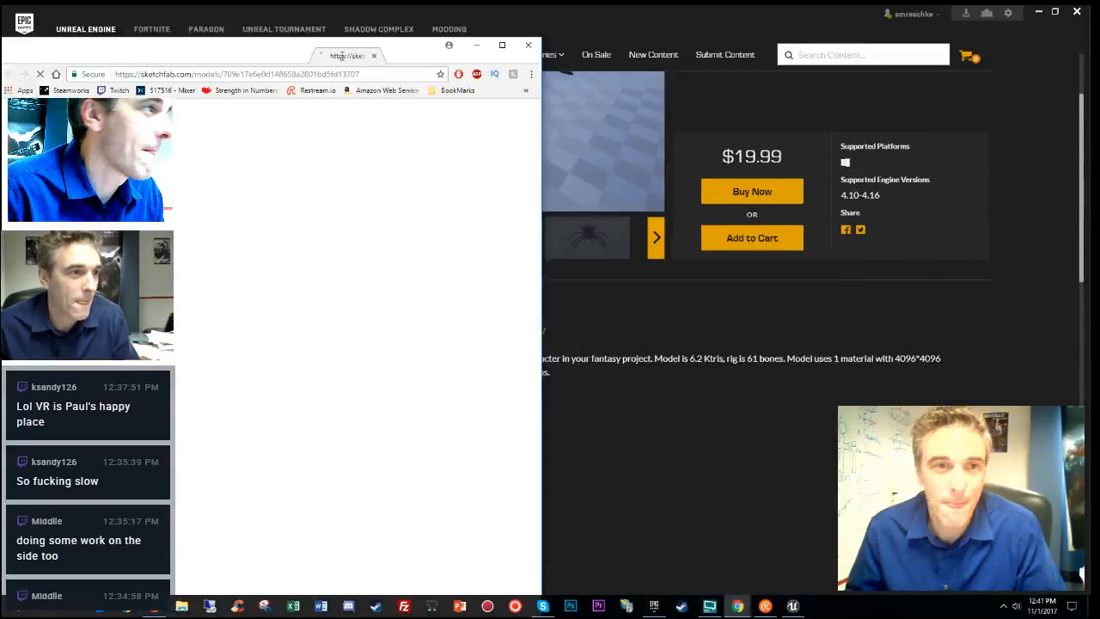
- Maximize the Sketchfab window, rewind the Darkness Spider animation, then close the page
{"action": "left_click", "coordinate": [636, 30]}
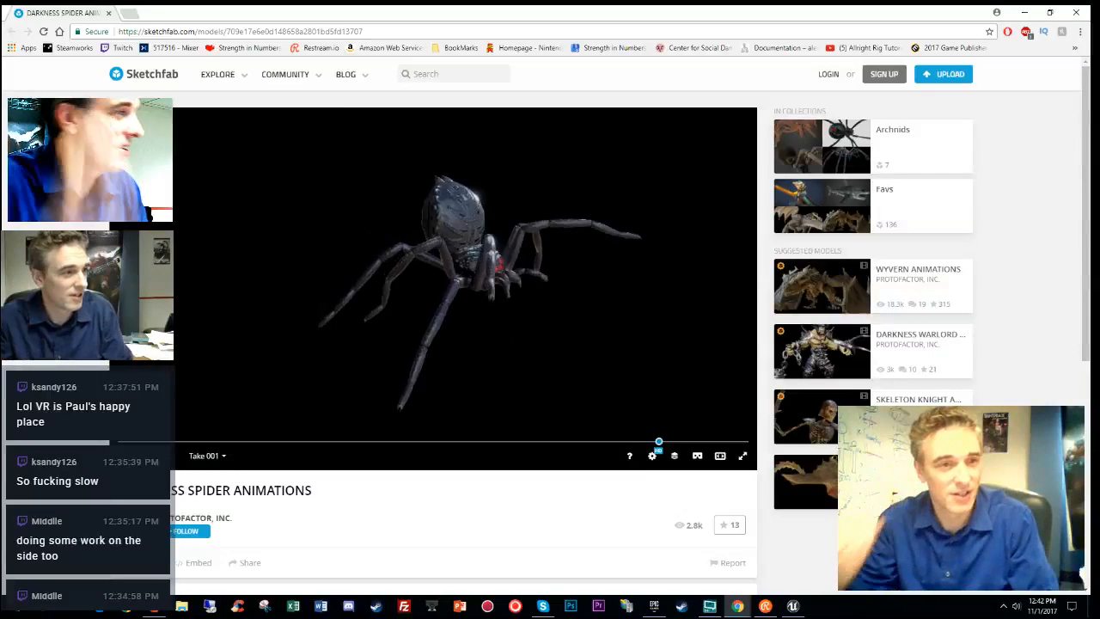
{"action": "left_click", "coordinate": [234, 442]}
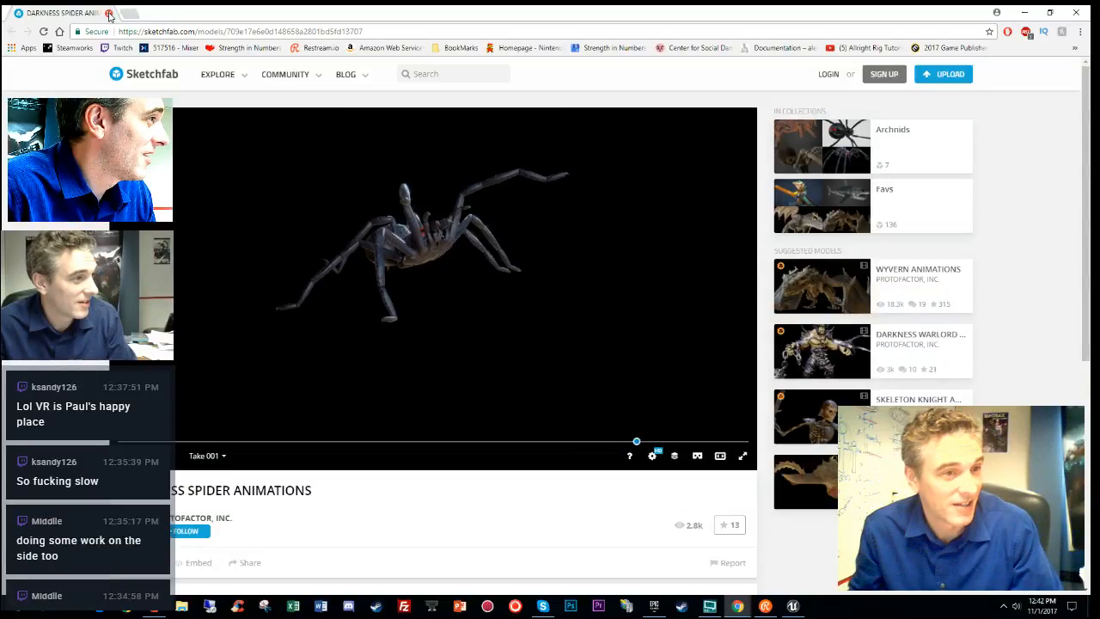
{"action": "left_click", "coordinate": [109, 14]}
{"action": "scroll", "coordinate": [687, 433], "scroll_direction": "down", "scroll_amount": 2}
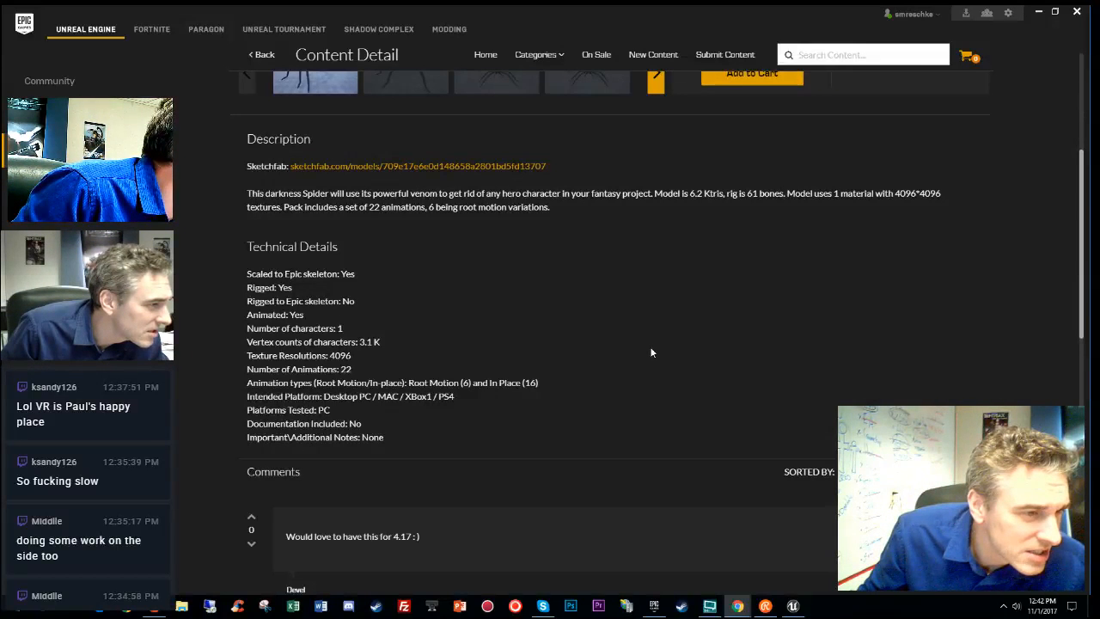
- Buy the Darkness Spider pack, place the order, and return to the Unreal level's lamp post
{"action": "scroll", "coordinate": [649, 350], "scroll_direction": "down", "scroll_amount": 2}
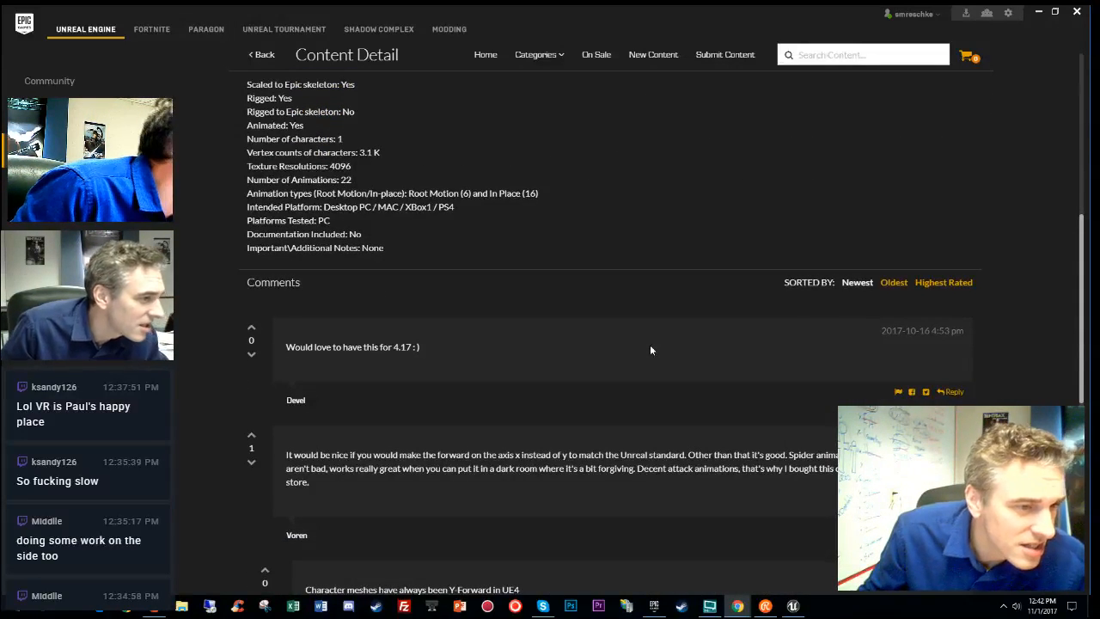
{"action": "scroll", "coordinate": [636, 415], "scroll_direction": "down", "scroll_amount": 2}
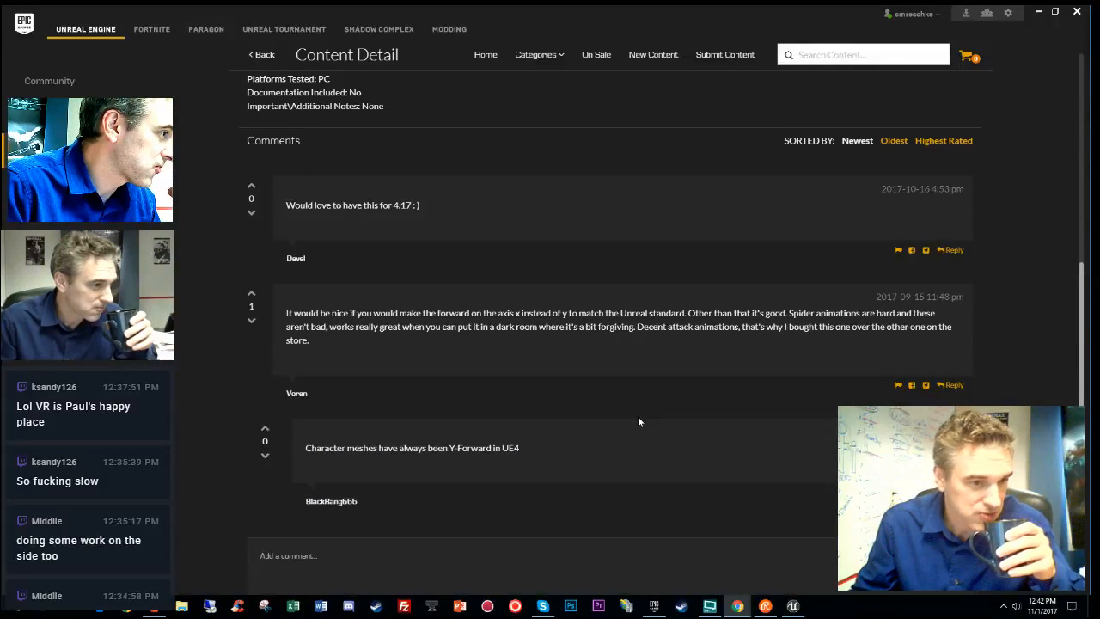
{"action": "scroll", "coordinate": [638, 421], "scroll_direction": "down", "scroll_amount": 2}
{"action": "scroll", "coordinate": [637, 421], "scroll_direction": "up", "scroll_amount": 2}
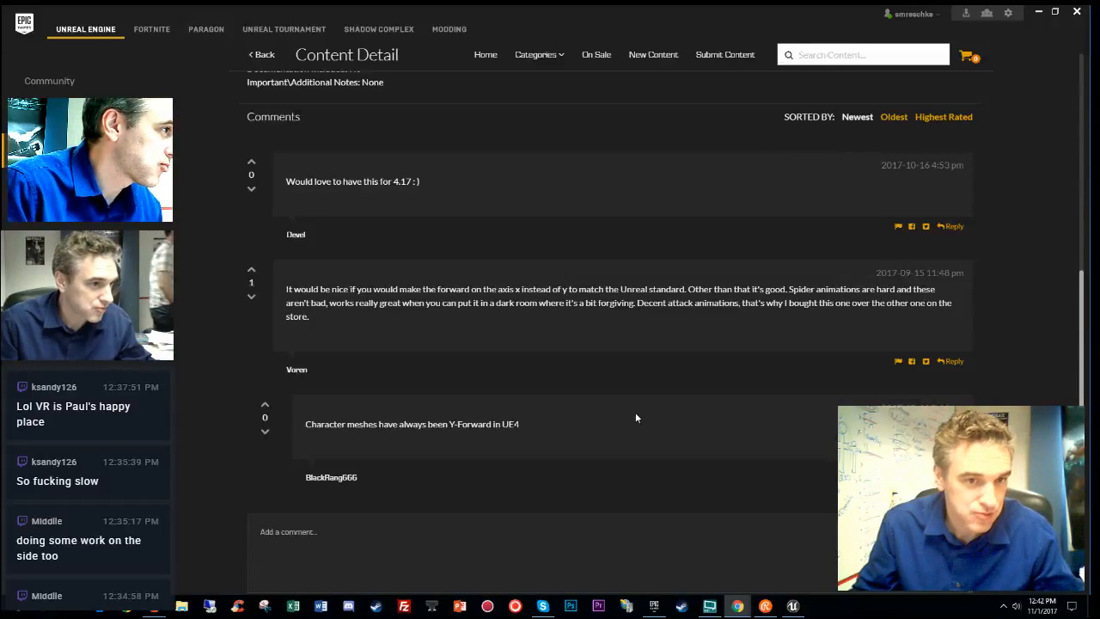
{"action": "scroll", "coordinate": [633, 409], "scroll_direction": "up", "scroll_amount": 7}
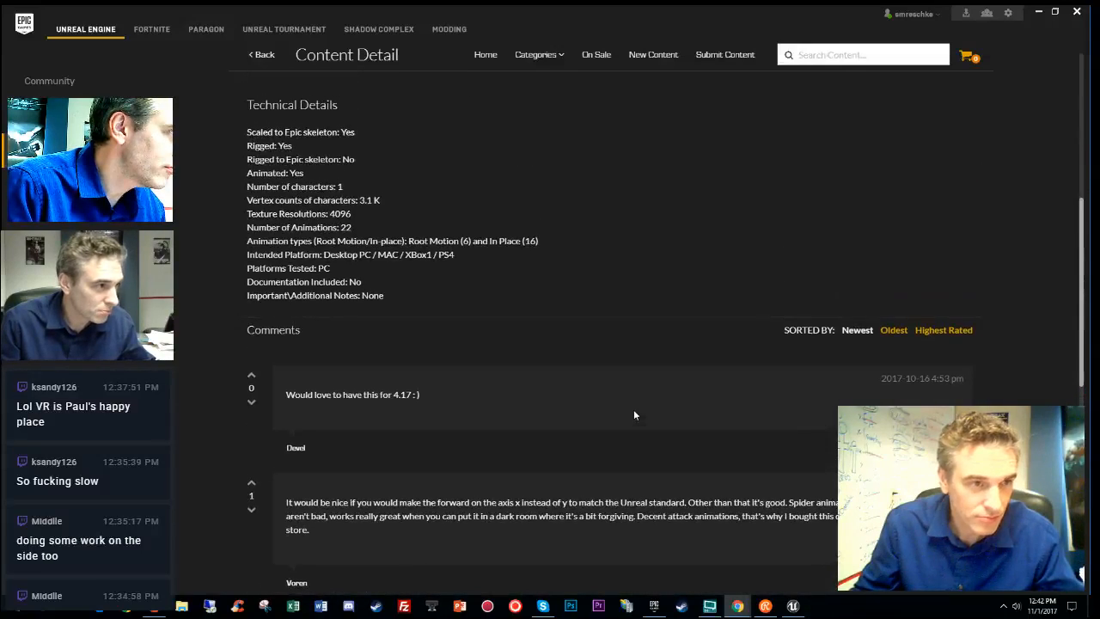
{"action": "scroll", "coordinate": [632, 409], "scroll_direction": "up", "scroll_amount": 1}
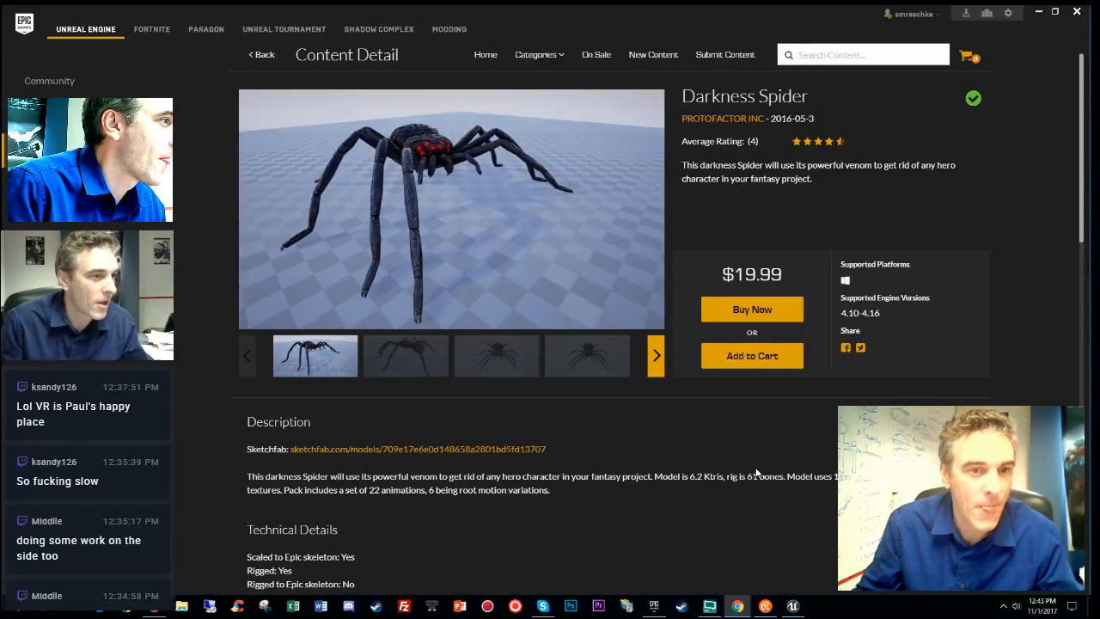
{"action": "left_click", "coordinate": [739, 311]}
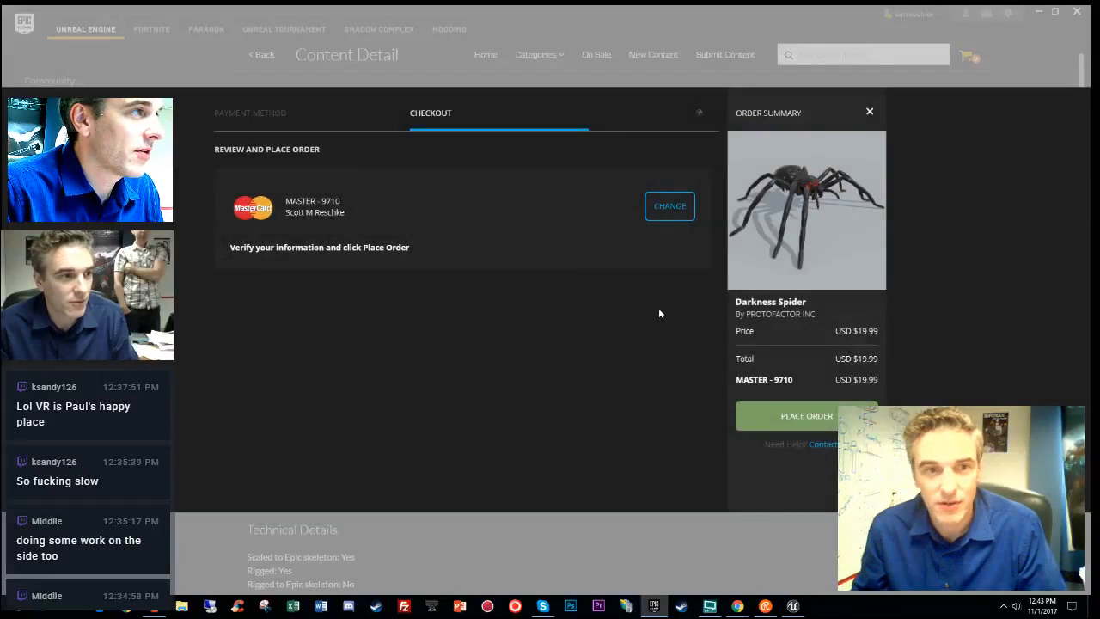
{"action": "left_click", "coordinate": [806, 416]}
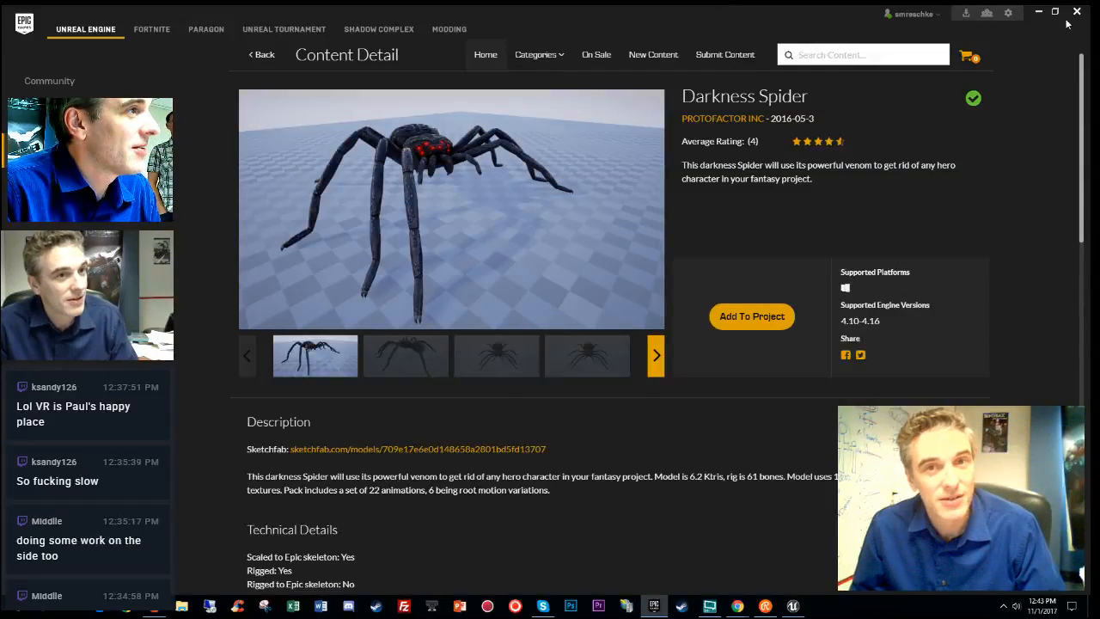
{"action": "left_click", "coordinate": [792, 606]}
{"action": "right_click_drag", "start_coordinate": [507, 338], "coordinate": [612, 373]}
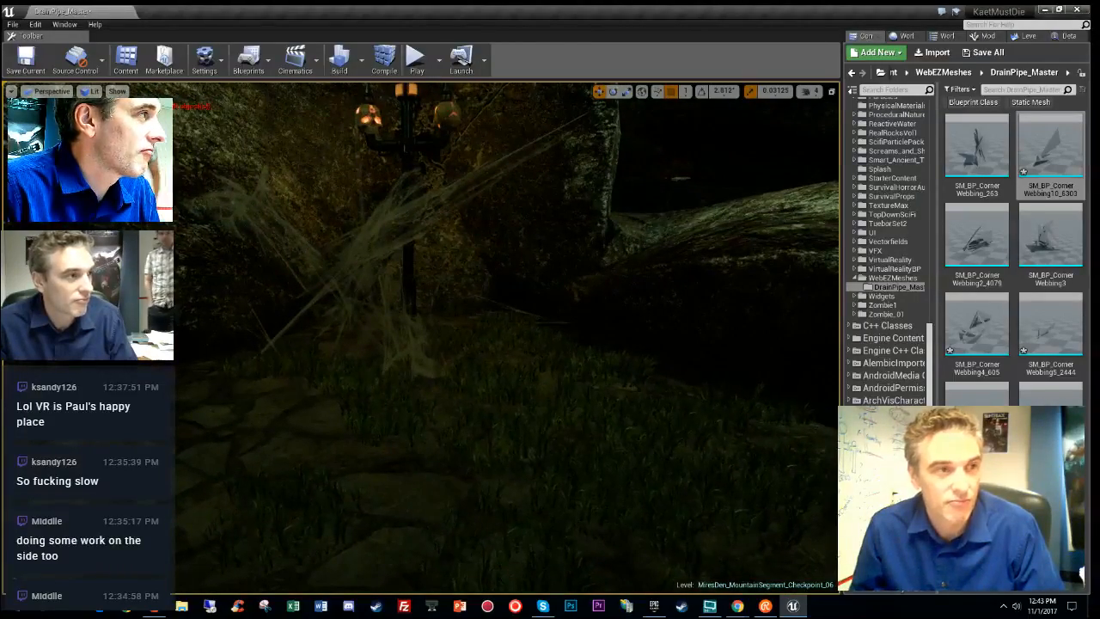
- Save all levels of the drain pipe map with File > Save All Levels
{"action": "left_click", "coordinate": [13, 25]}
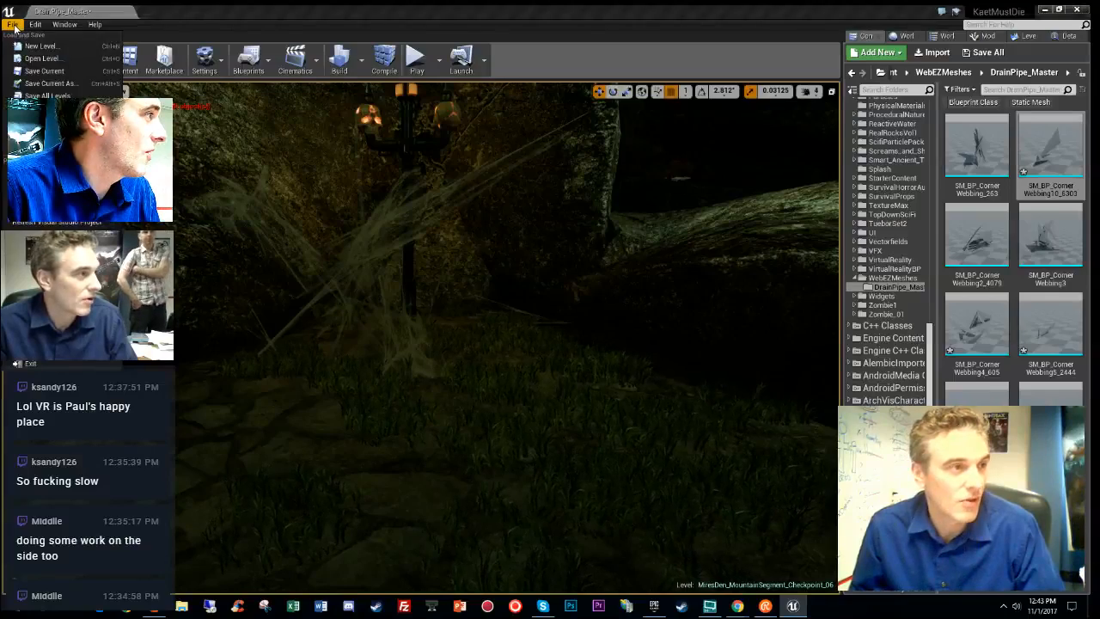
{"action": "left_click", "coordinate": [47, 96]}
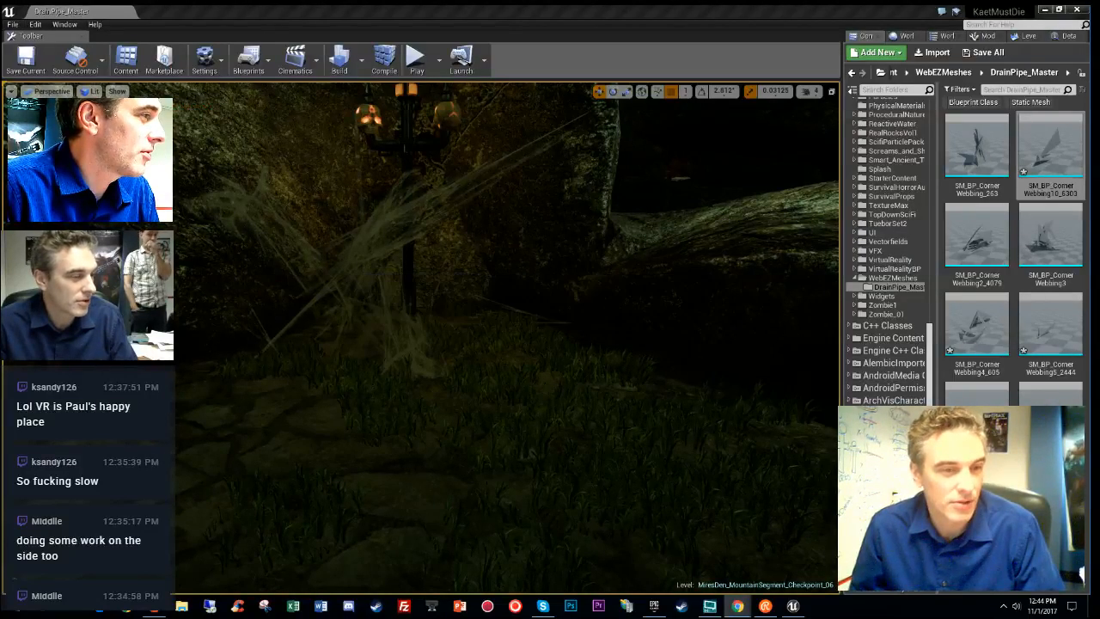
{"action": "right_click_drag", "start_coordinate": [421, 340], "coordinate": [637, 311]}
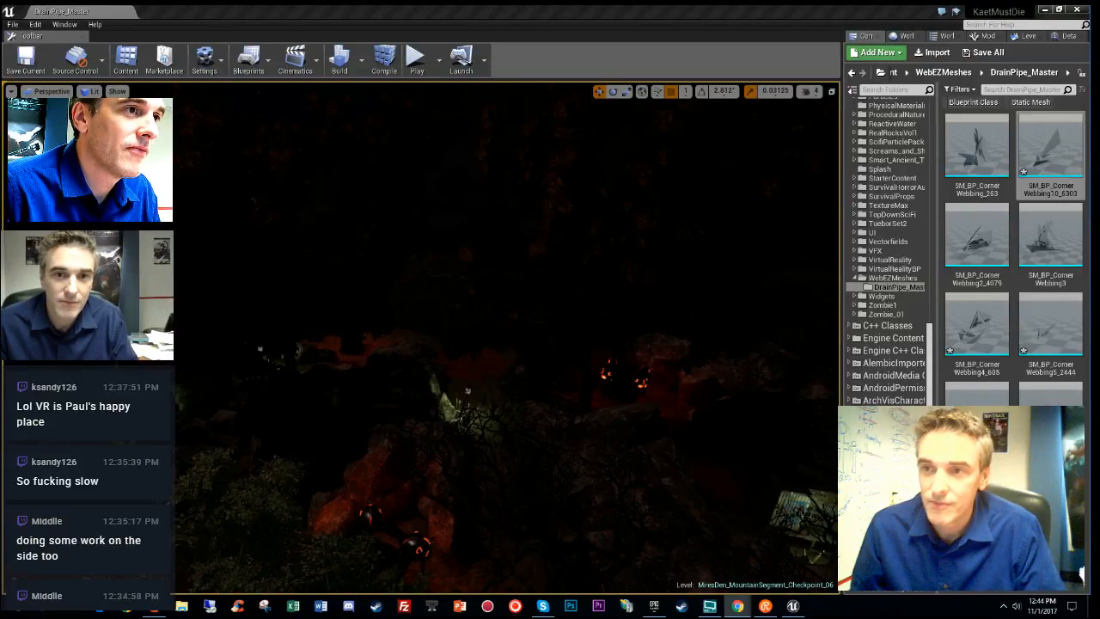
- Fly over the checkpoint's fire platforms and rocky terrain in Unlit view (Alt+3)
{"action": "right_click_drag", "start_coordinate": [724, 382], "coordinate": [546, 387]}
{"action": "key", "text": "alt+3"}
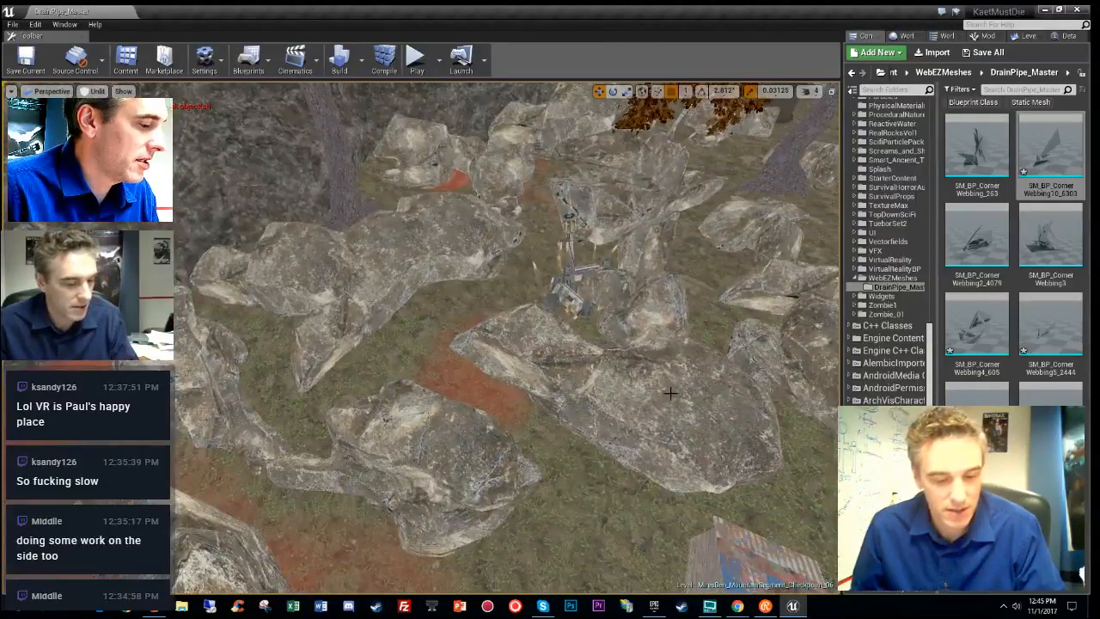
{"action": "right_click_drag", "start_coordinate": [669, 393], "coordinate": [631, 379]}
- Make MiresDen_MountainSegment_Checkpoint_08 the current level from the Levels list
{"action": "left_click", "coordinate": [1024, 35]}
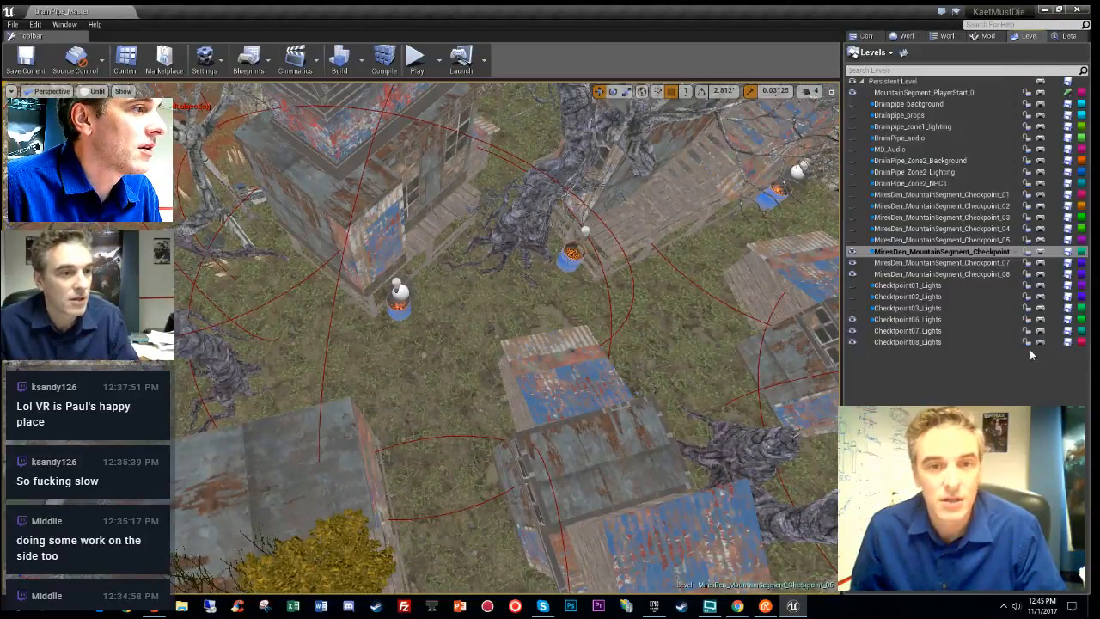
{"action": "right_click_drag", "start_coordinate": [653, 327], "coordinate": [636, 283]}
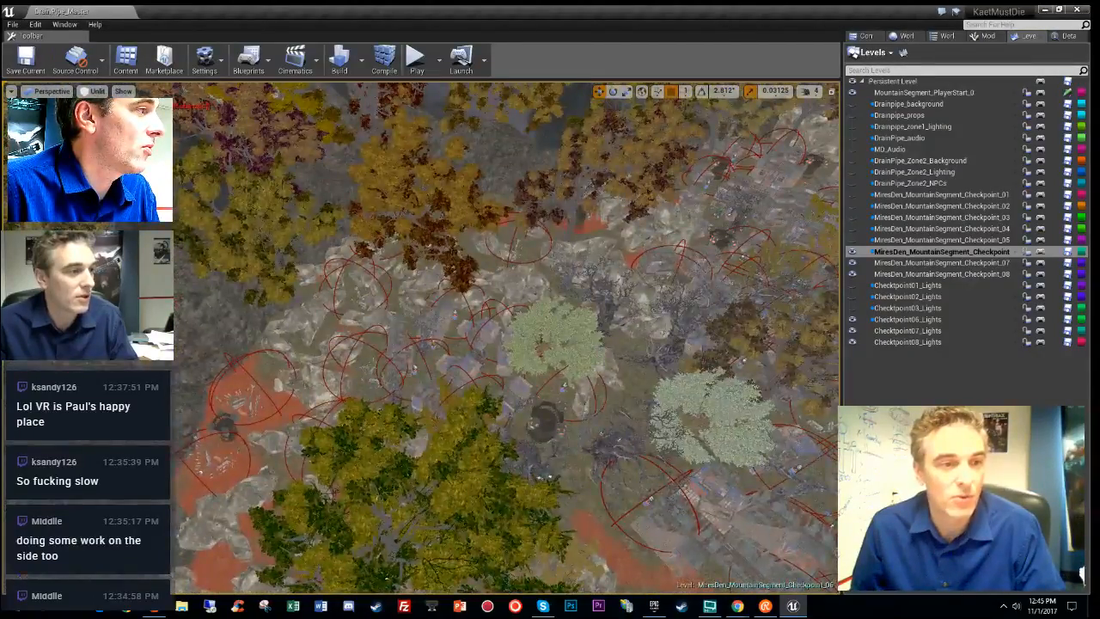
{"action": "right_click_drag", "start_coordinate": [507, 336], "coordinate": [481, 325]}
{"action": "double_click", "coordinate": [954, 274]}
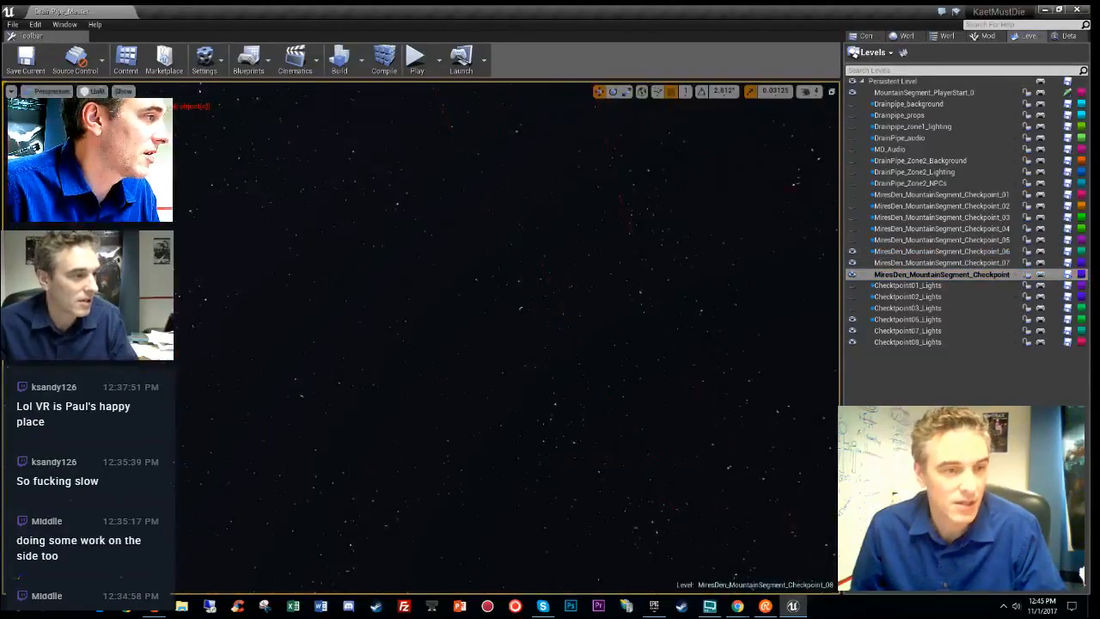
{"action": "right_click_drag", "start_coordinate": [481, 325], "coordinate": [367, 384]}
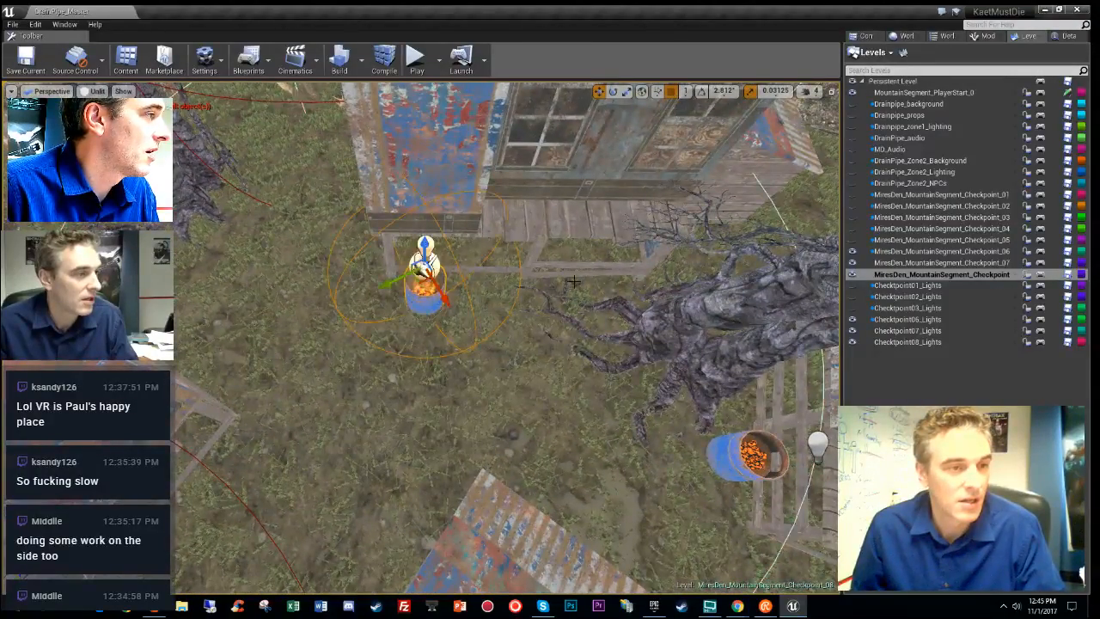
- Move the blue fire barrel onto the rocks and nudge it and its light sideways
{"action": "right_click_drag", "start_coordinate": [573, 281], "coordinate": [517, 371]}
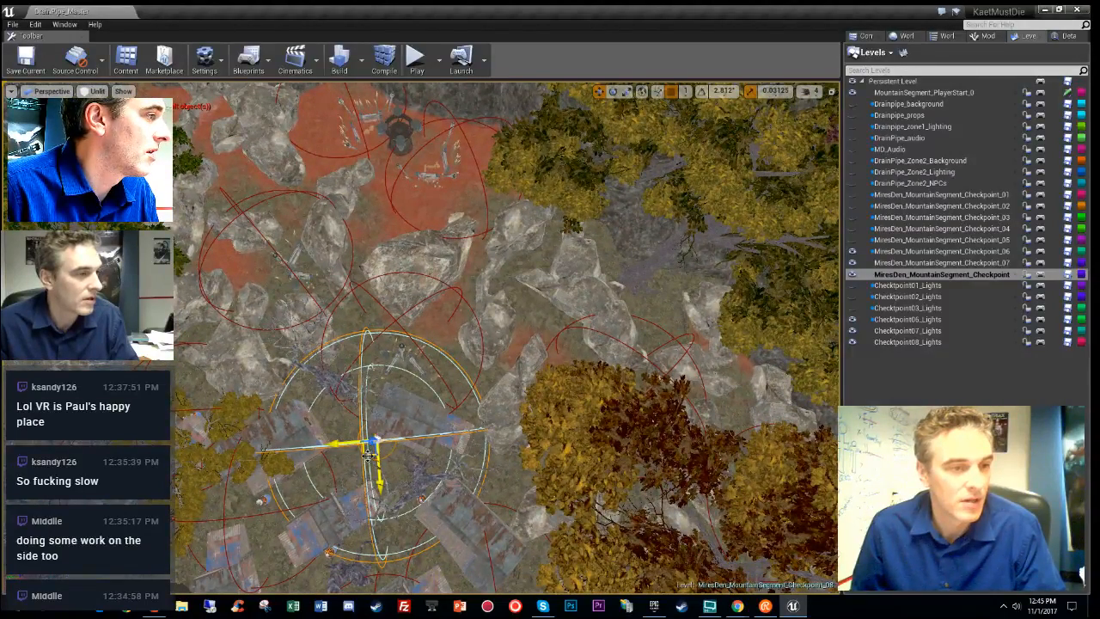
{"action": "left_click_drag", "start_coordinate": [368, 455], "coordinate": [483, 341]}
{"action": "scroll", "coordinate": [498, 288], "scroll_direction": "up", "scroll_amount": 10}
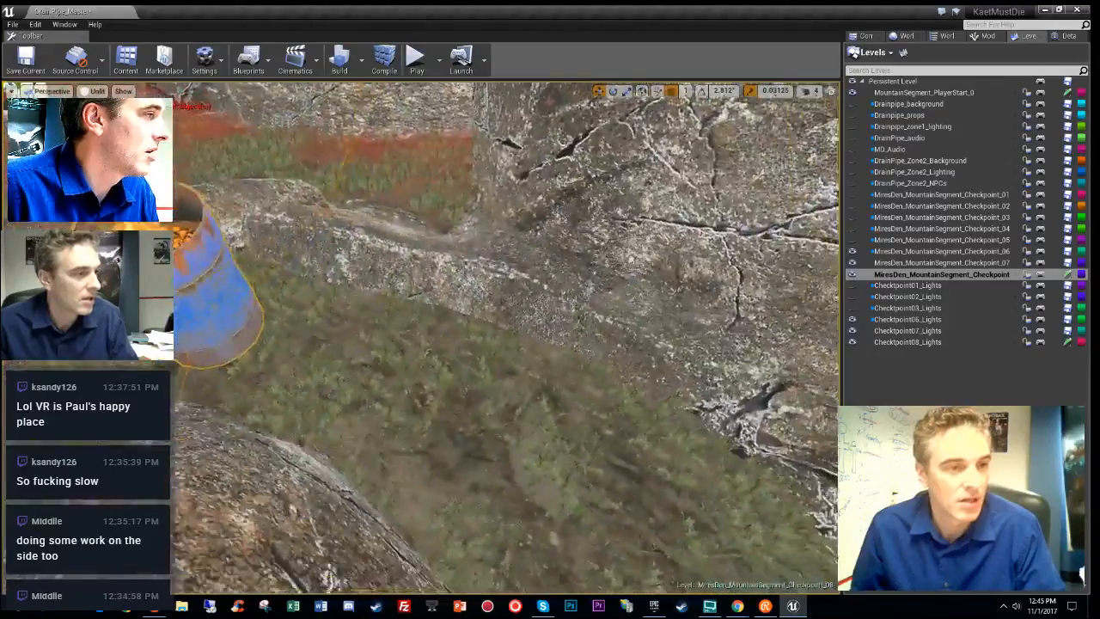
{"action": "right_click_drag", "start_coordinate": [498, 288], "coordinate": [533, 331]}
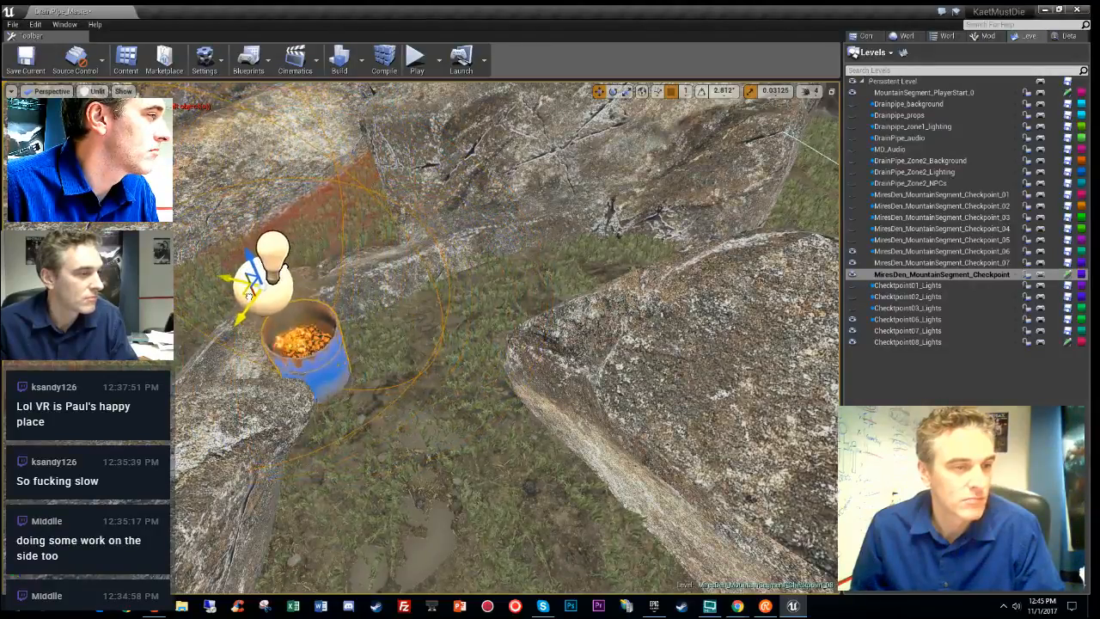
{"action": "mouse_move", "coordinate": [249, 295]}
{"action": "right_mouse_down"}
{"action": "mouse_move", "coordinate": [189, 301]}
{"action": "mouse_move", "coordinate": [266, 275]}
{"action": "mouse_move", "coordinate": [274, 288]}
{"action": "mouse_move", "coordinate": [241, 275]}
{"action": "right_mouse_up"}
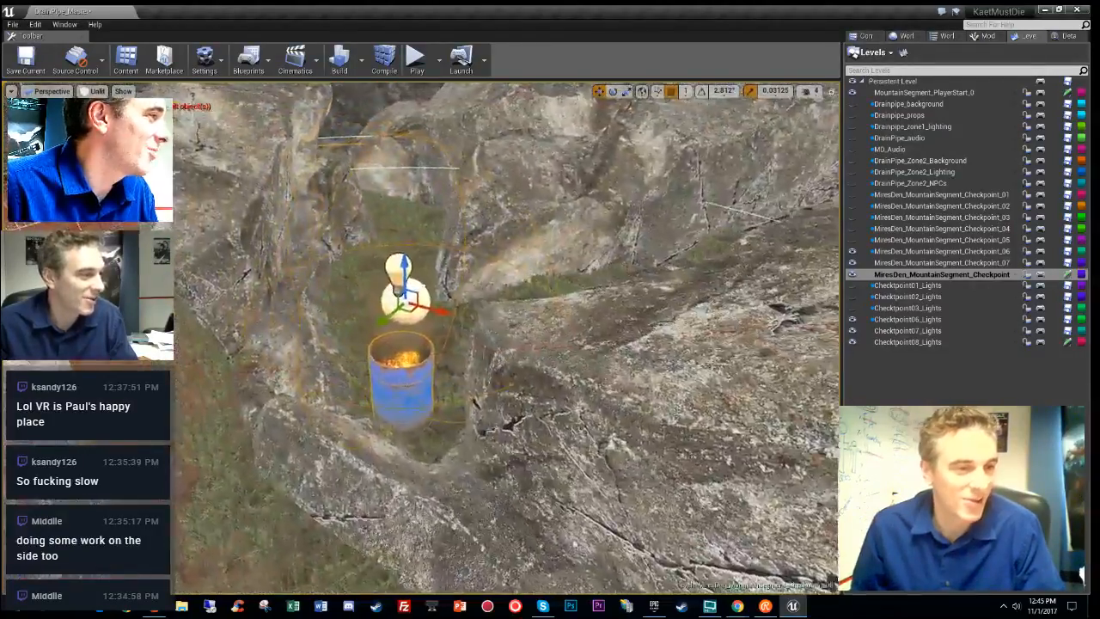
{"action": "right_click_drag", "start_coordinate": [475, 297], "coordinate": [476, 326]}
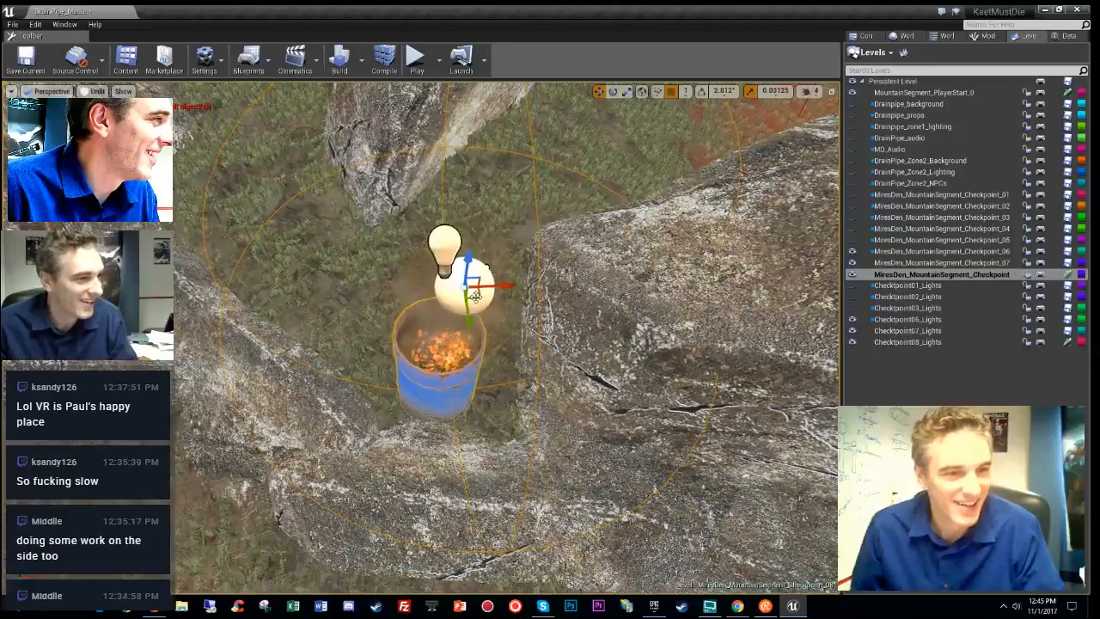
{"action": "left_click_drag", "start_coordinate": [475, 297], "coordinate": [490, 307]}
- Shift the barrel's light slightly up and right, checking the glow in Lit view
{"action": "right_click_drag", "start_coordinate": [615, 314], "coordinate": [638, 432]}
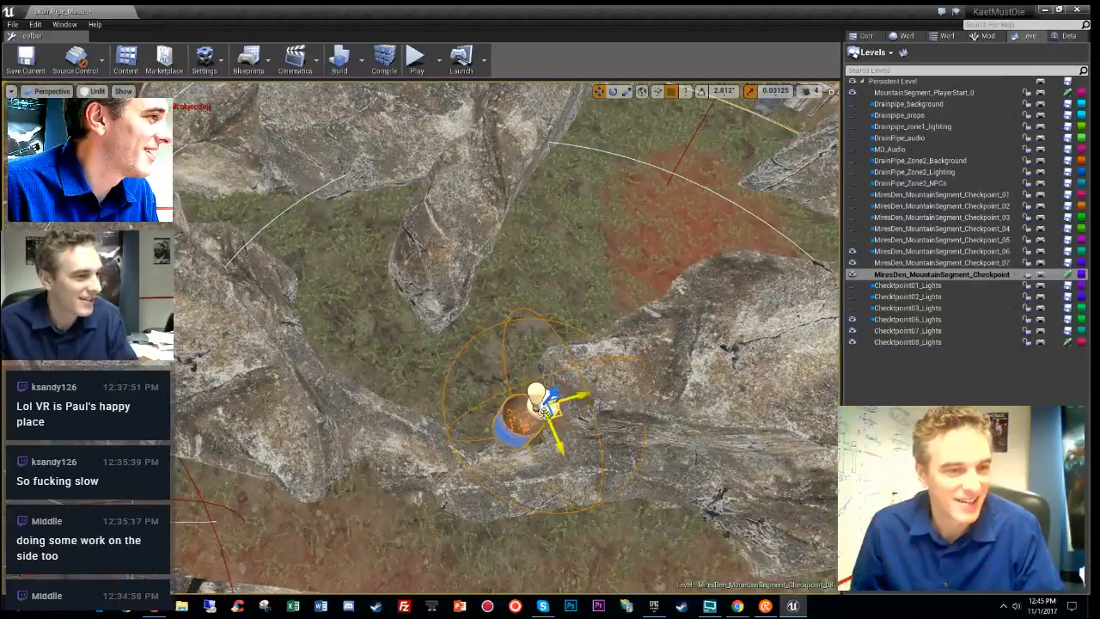
{"action": "right_click_drag", "start_coordinate": [520, 414], "coordinate": [550, 361]}
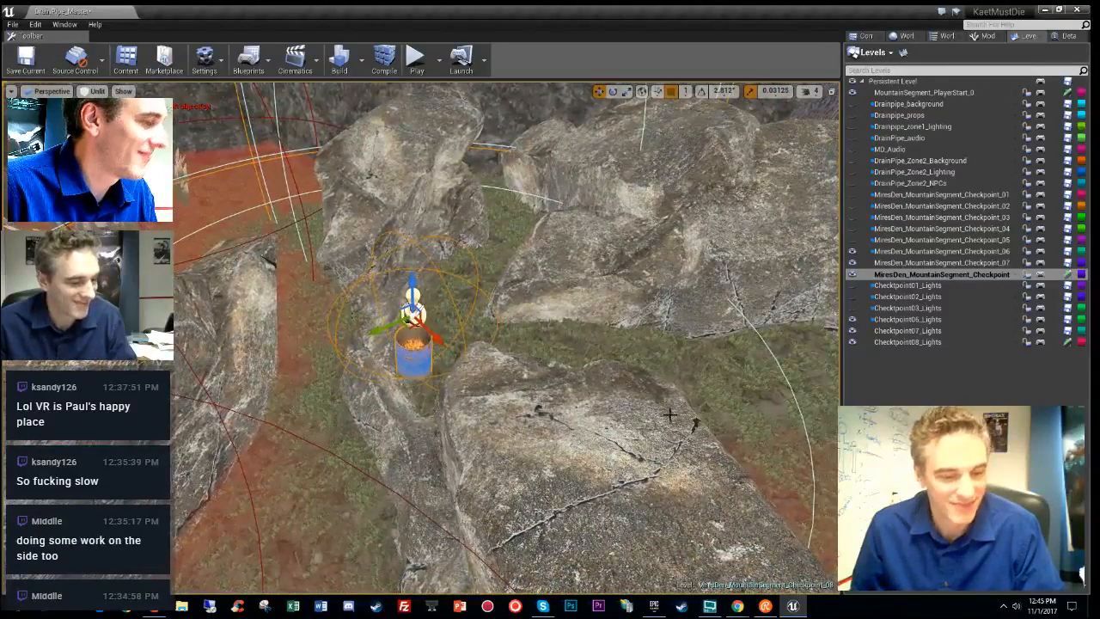
{"action": "key", "text": "alt+4"}
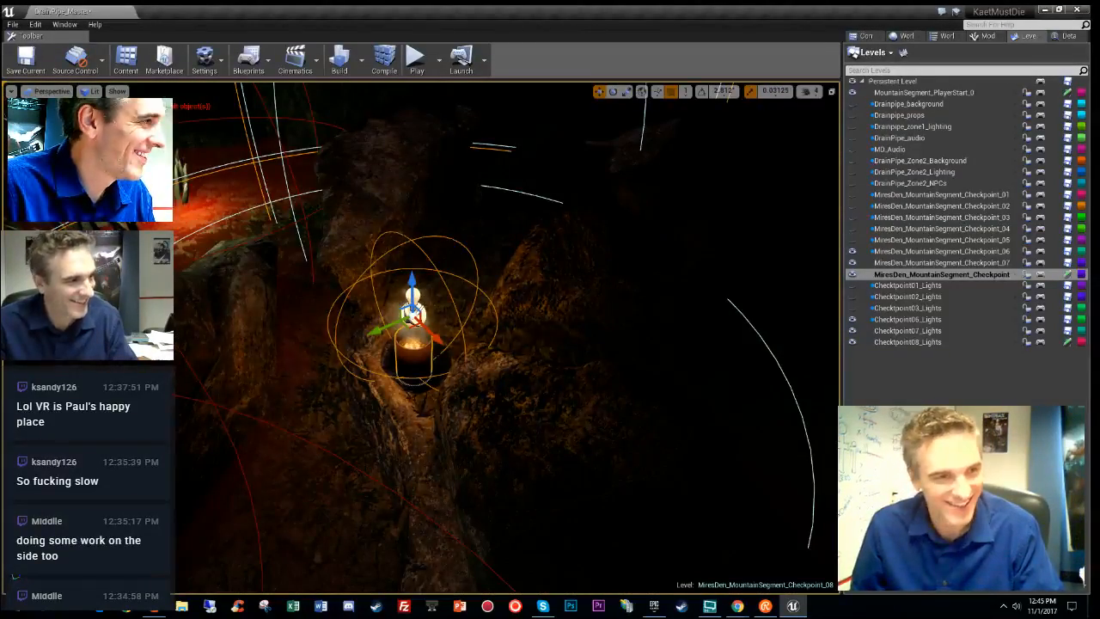
{"action": "key", "text": "alt+7"}
{"action": "key", "text": "alt+3"}
{"action": "right_click_drag", "start_coordinate": [669, 415], "coordinate": [765, 482]}
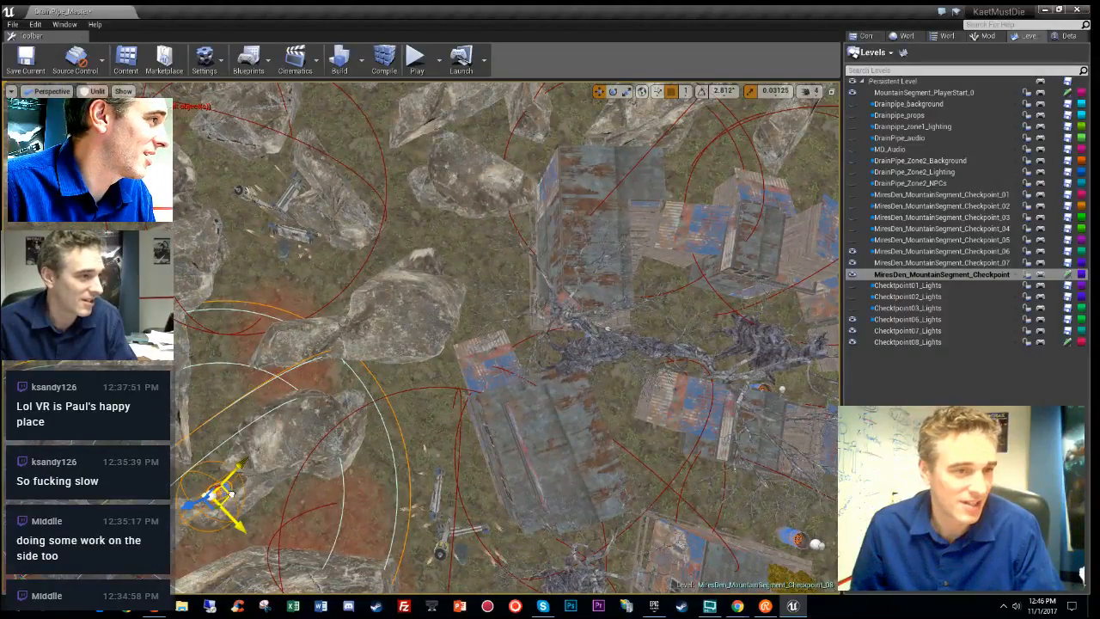
{"action": "left_click_drag", "start_coordinate": [475, 261], "coordinate": [479, 253]}
{"action": "mouse_move", "coordinate": [499, 290]}
{"action": "right_mouse_down"}
{"action": "mouse_move", "coordinate": [507, 257]}
{"action": "mouse_move", "coordinate": [516, 283]}
{"action": "mouse_move", "coordinate": [490, 232]}
{"action": "mouse_move", "coordinate": [495, 271]}
{"action": "right_mouse_up"}
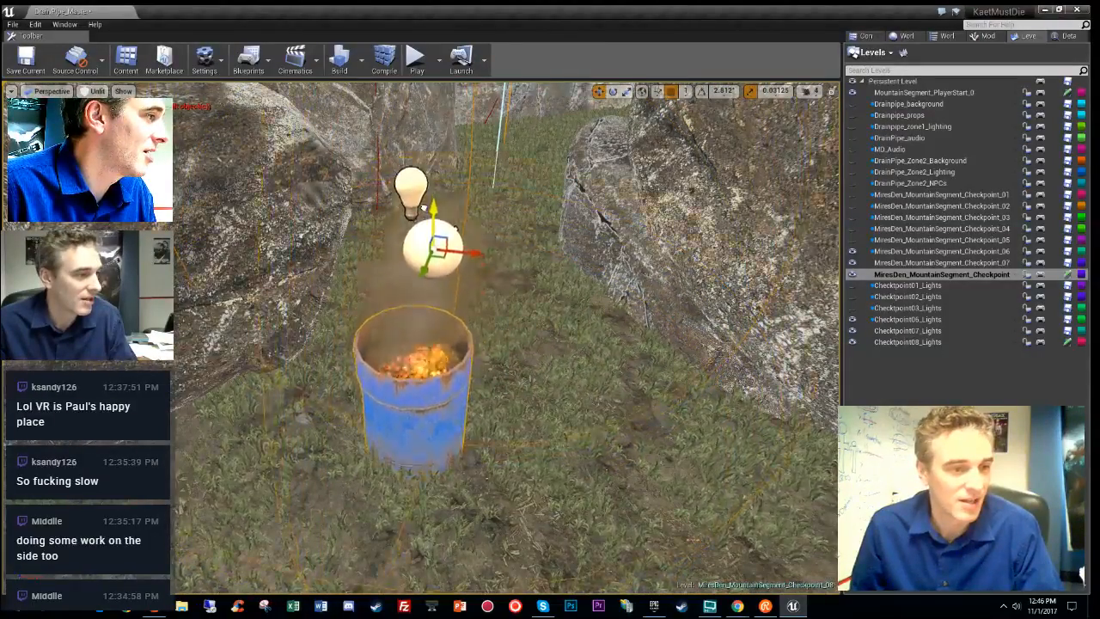
{"action": "right_click_drag", "start_coordinate": [478, 269], "coordinate": [494, 357]}
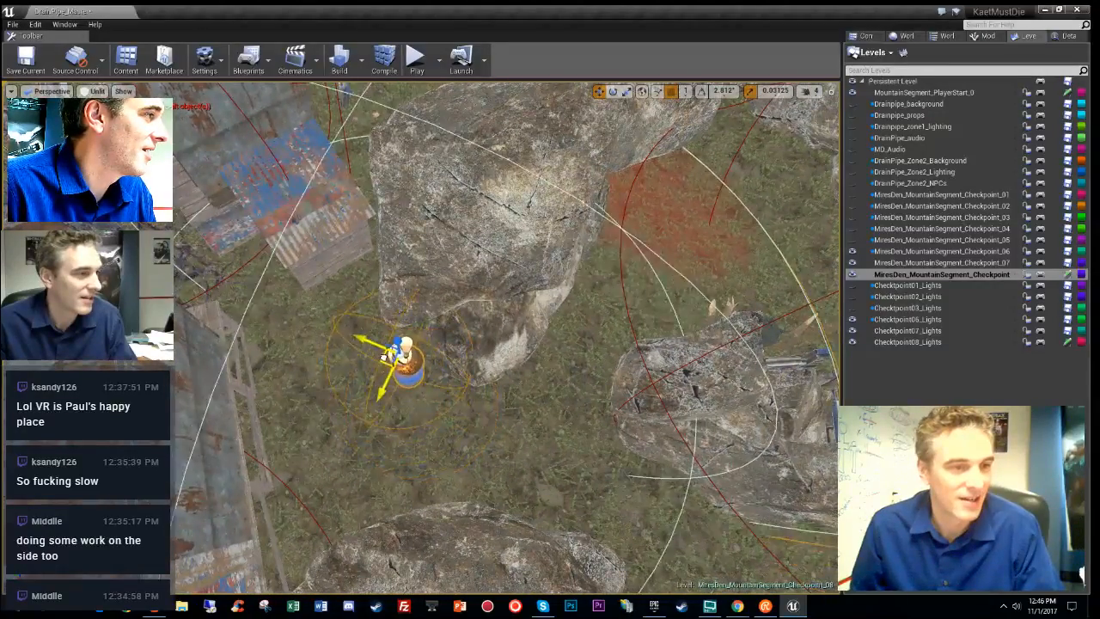
{"action": "right_click_drag", "start_coordinate": [384, 352], "coordinate": [383, 241]}
{"action": "right_click_drag", "start_coordinate": [613, 370], "coordinate": [774, 426]}
{"action": "key", "text": "alt+4"}
- Return to Unlit view and move the barrel light up and to the right
{"action": "key", "text": "alt+3"}
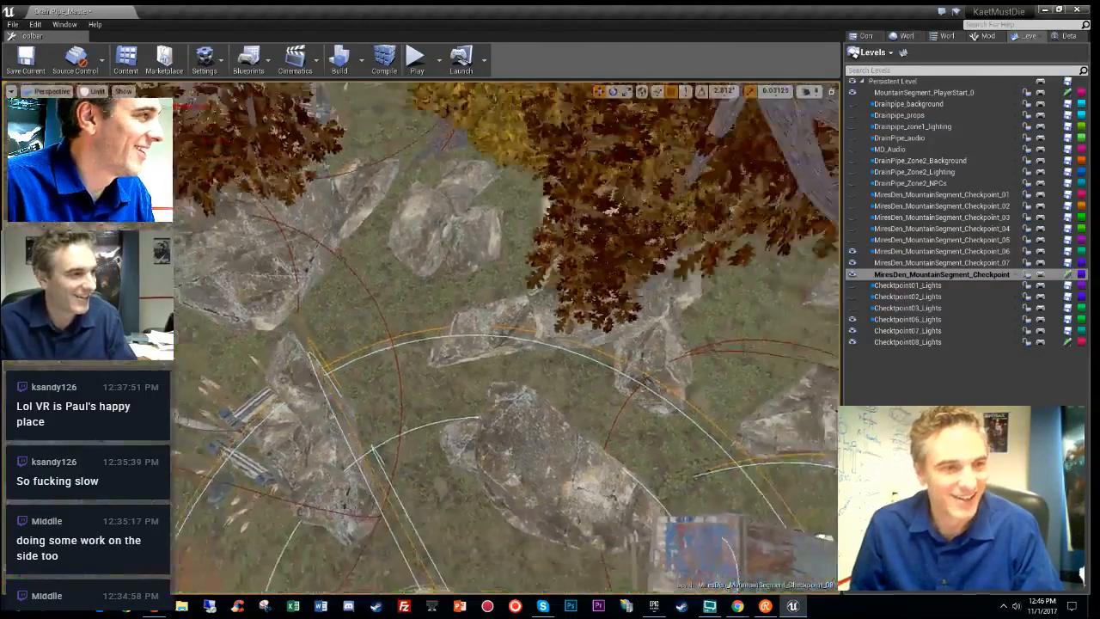
{"action": "right_click_drag", "start_coordinate": [507, 343], "coordinate": [558, 371]}
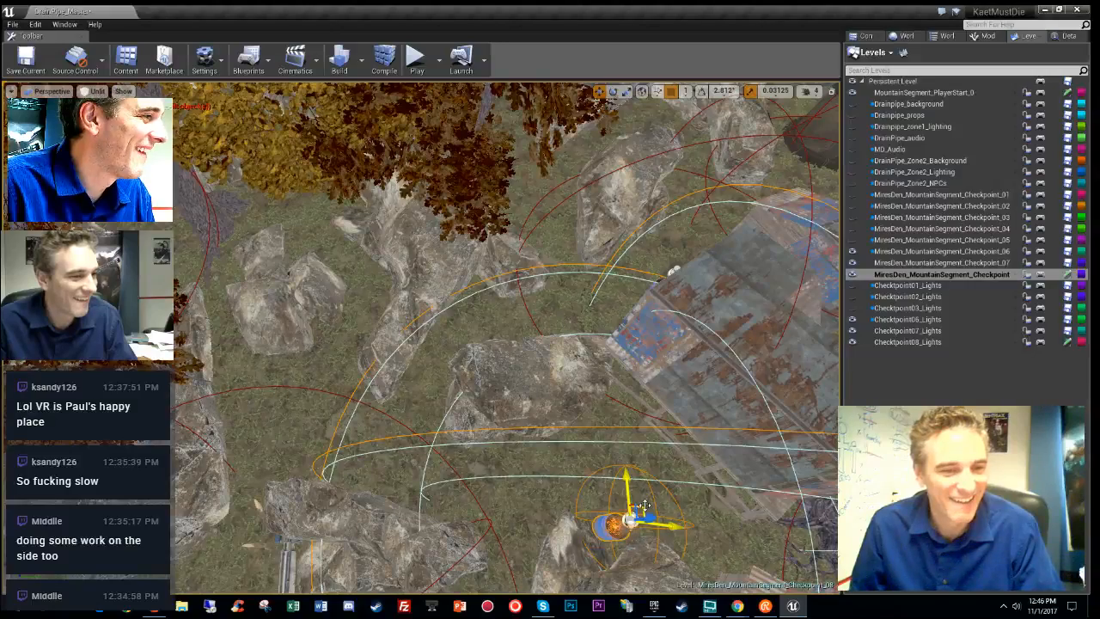
{"action": "left_click_drag", "start_coordinate": [343, 351], "coordinate": [370, 282]}
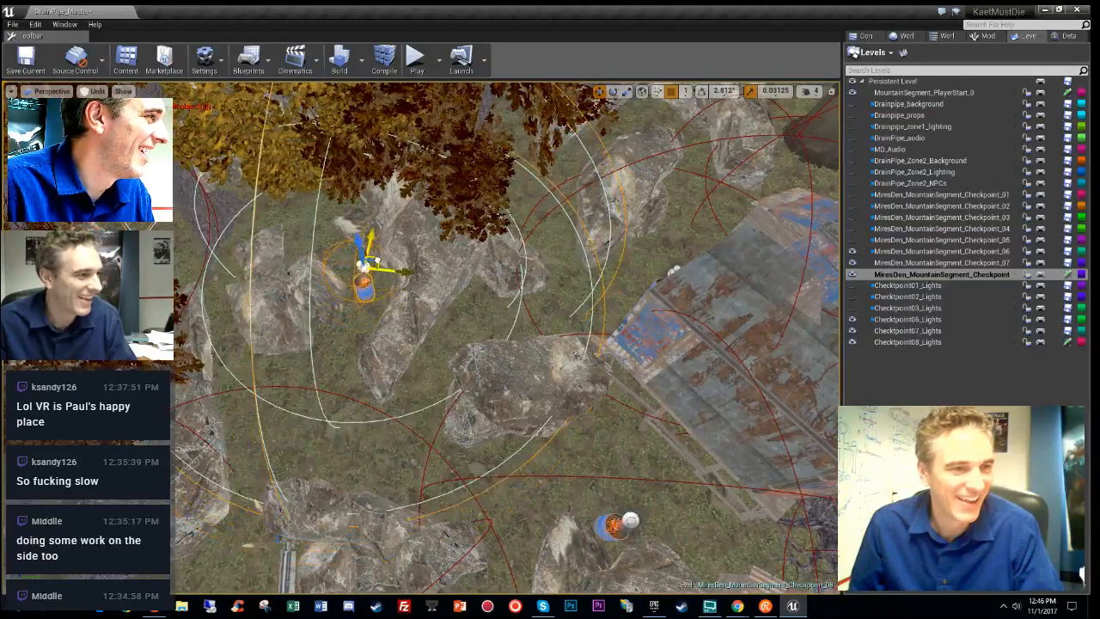
{"action": "right_click_drag", "start_coordinate": [377, 250], "coordinate": [771, 275]}
- Nudge the burning barrel slightly left beside the rock, briefly checking light complexity
{"action": "right_click_drag", "start_coordinate": [508, 335], "coordinate": [636, 343]}
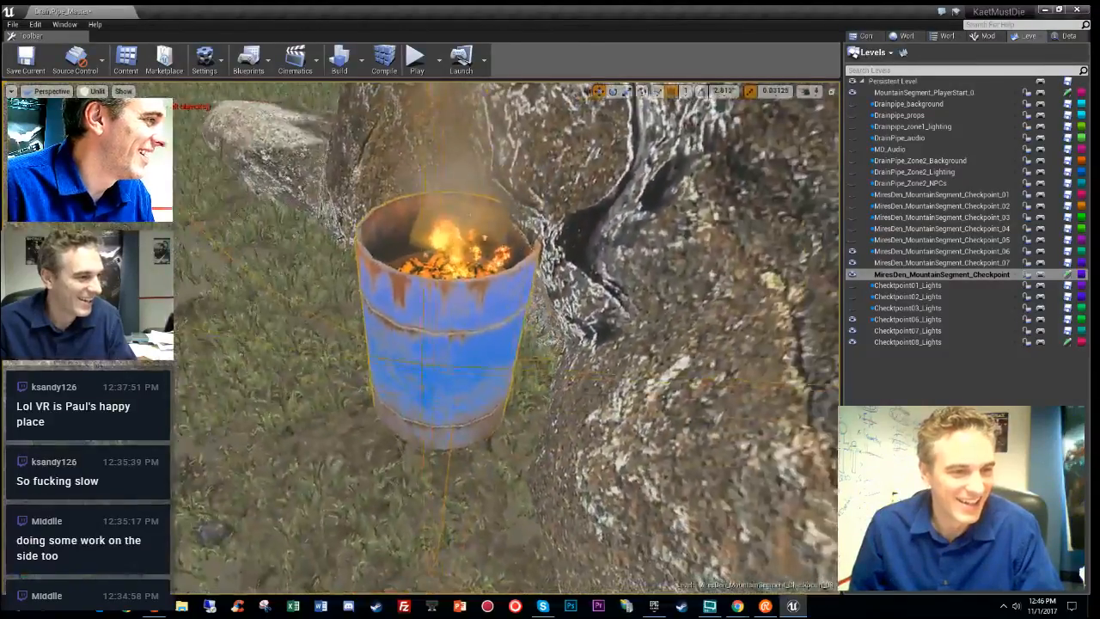
{"action": "right_click_drag", "start_coordinate": [507, 335], "coordinate": [498, 266]}
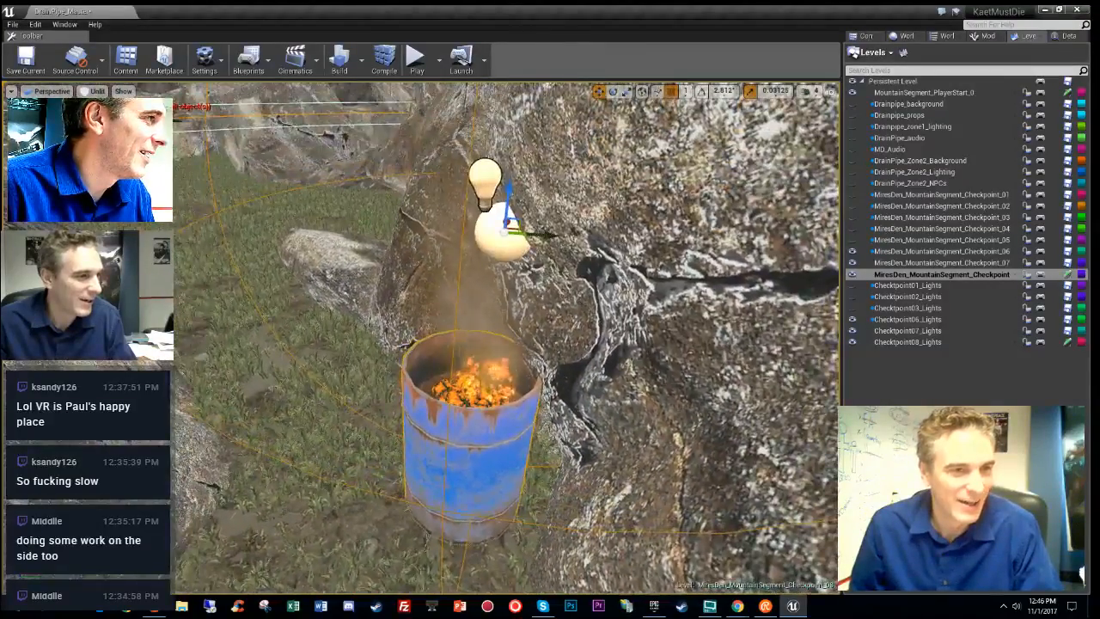
{"action": "left_click_drag", "start_coordinate": [542, 233], "coordinate": [537, 235]}
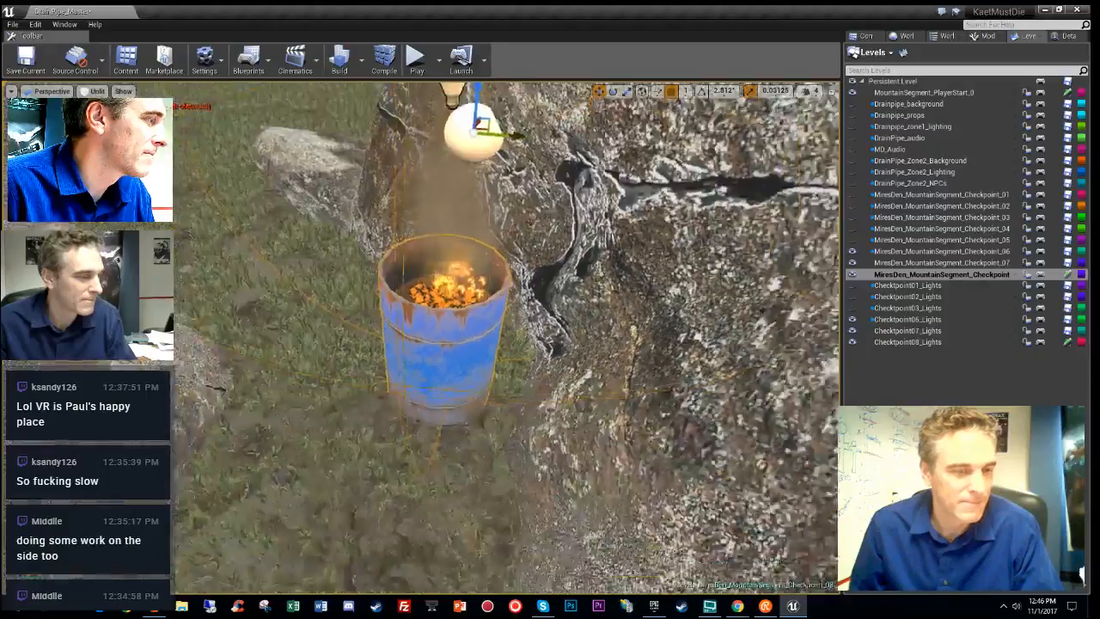
{"action": "right_click_drag", "start_coordinate": [621, 346], "coordinate": [591, 355]}
{"action": "key", "text": "alt+7"}
{"action": "key", "text": "alt+3"}
{"action": "key", "text": "s"}
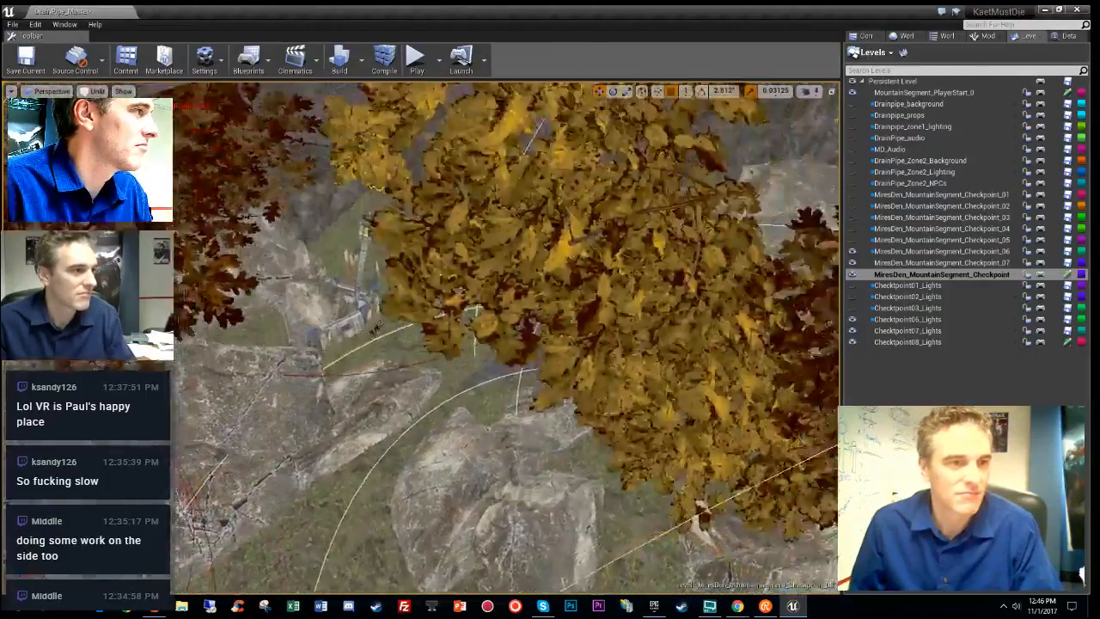
{"action": "key", "text": "w"}
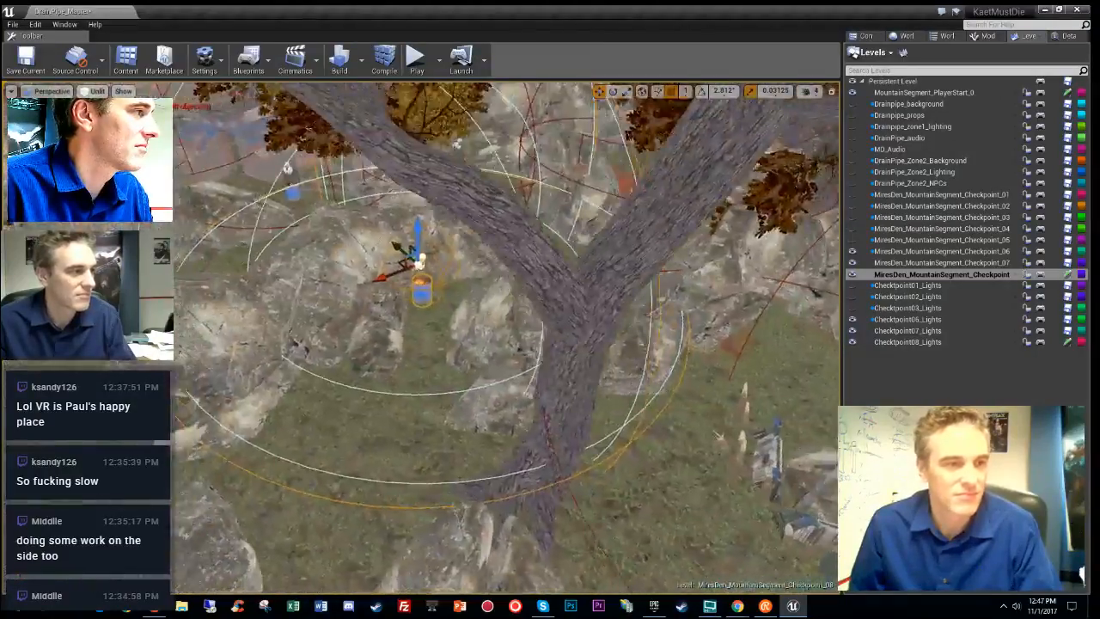
{"action": "key", "text": "s"}
{"action": "right_click_drag", "start_coordinate": [507, 339], "coordinate": [309, 344]}
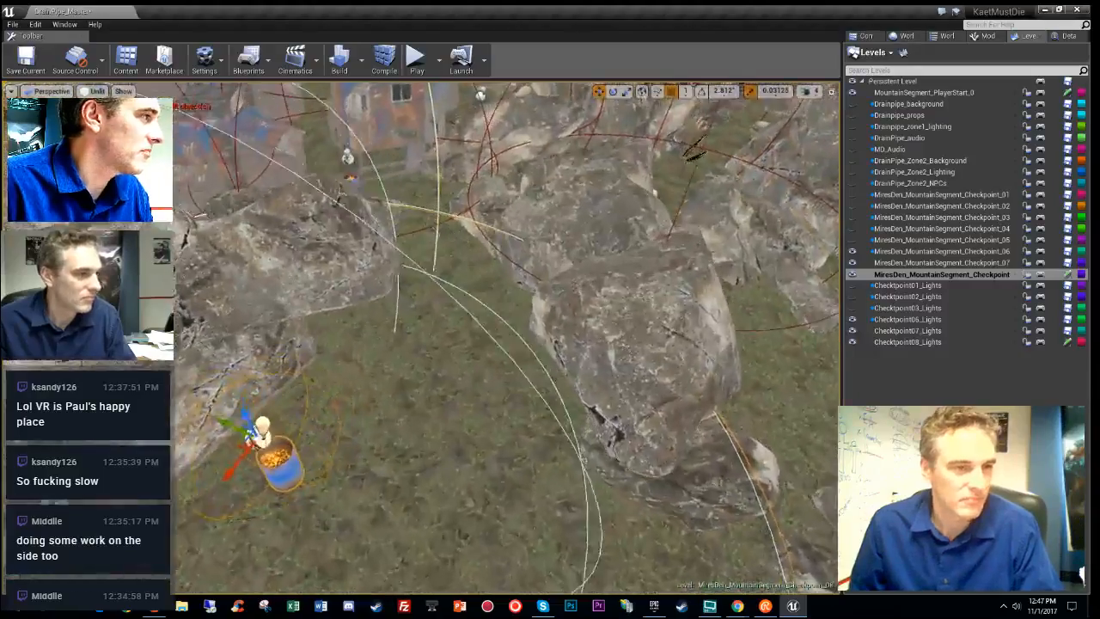
{"action": "right_click_drag", "start_coordinate": [235, 483], "coordinate": [222, 507]}
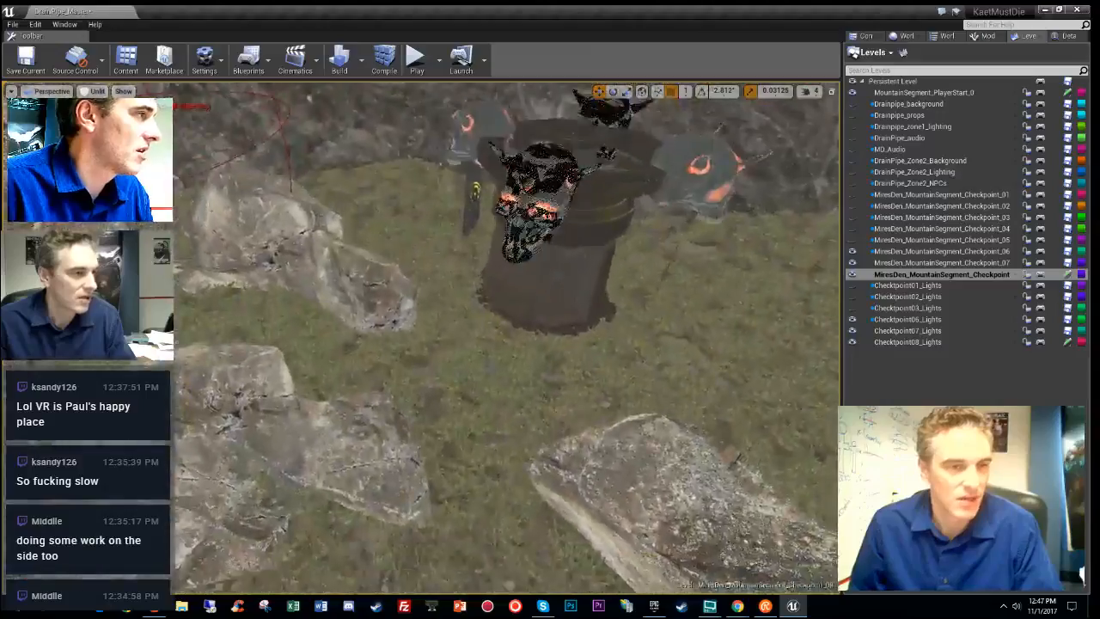
{"action": "right_click_drag", "start_coordinate": [507, 337], "coordinate": [459, 343]}
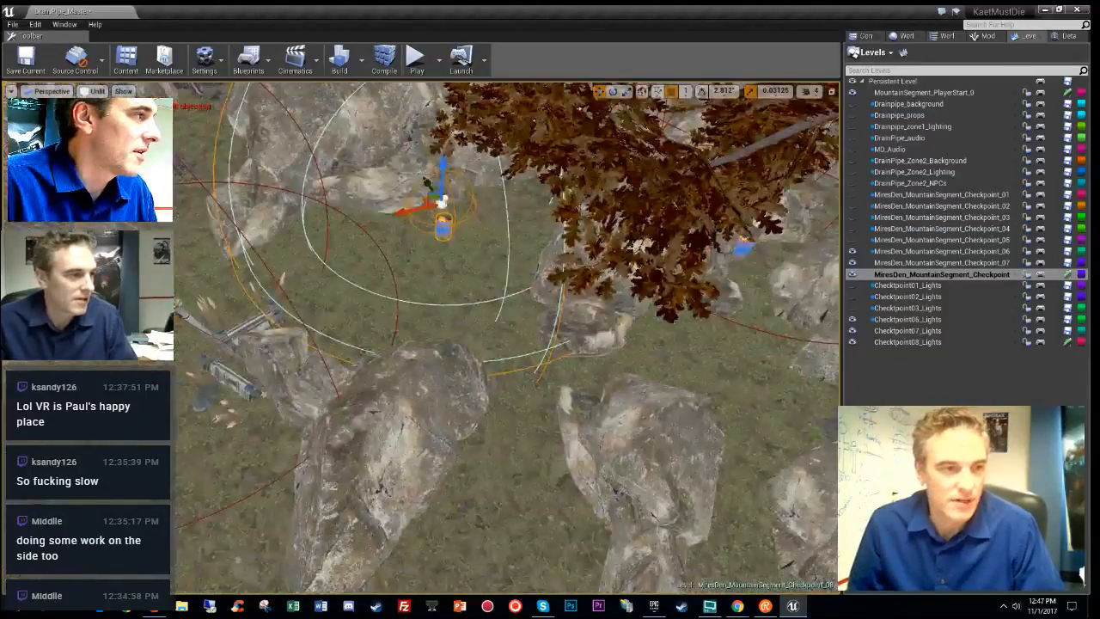
{"action": "key", "text": "f"}
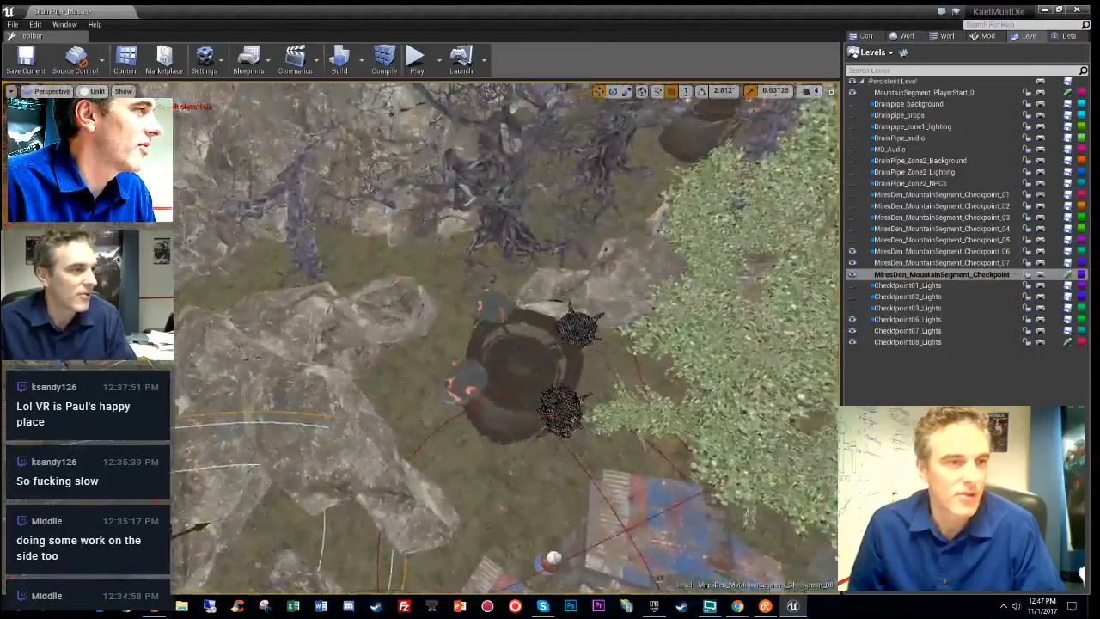
{"action": "right_click_drag", "start_coordinate": [507, 337], "coordinate": [491, 271]}
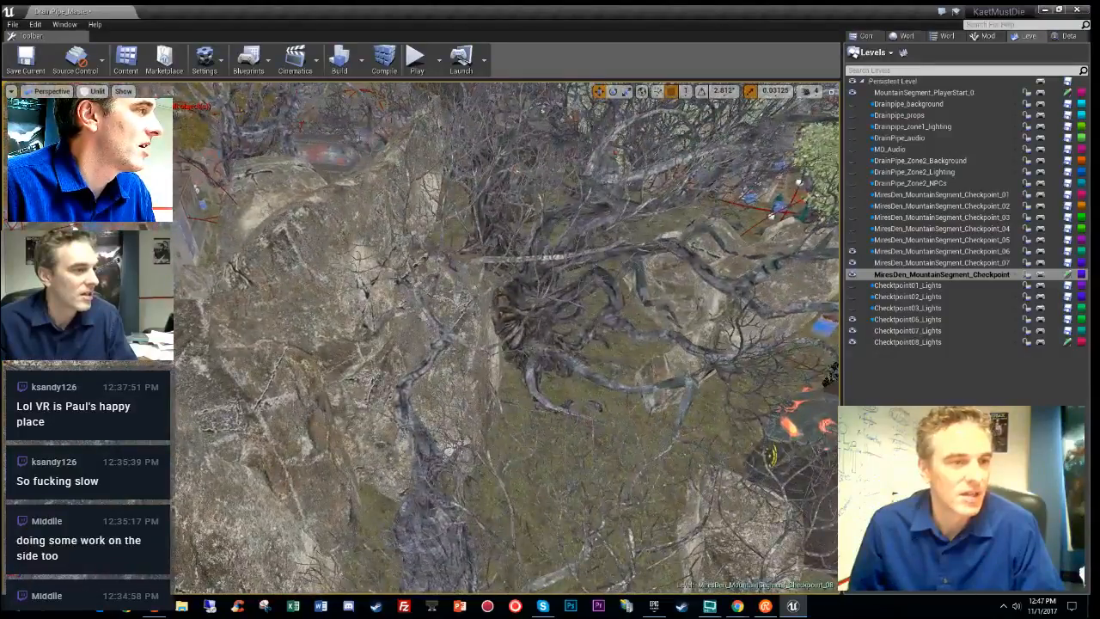
{"action": "right_click_drag", "start_coordinate": [560, 418], "coordinate": [623, 327]}
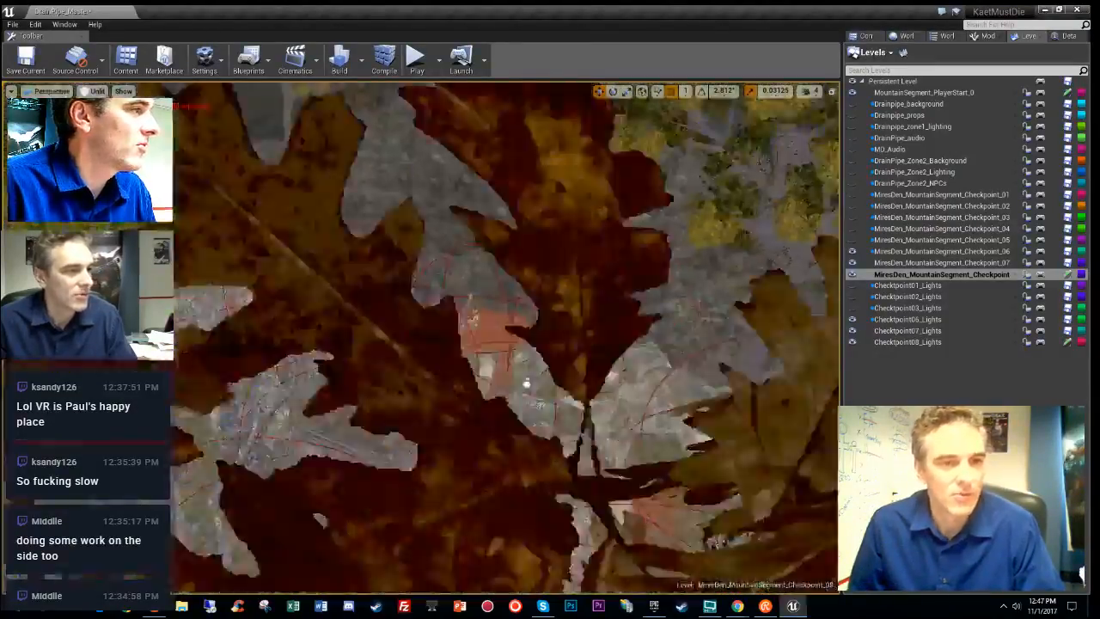
{"action": "key", "text": "w"}
{"action": "key", "text": "w"}
{"action": "right_click_drag", "start_coordinate": [507, 337], "coordinate": [501, 370]}
{"action": "right_click_drag", "start_coordinate": [574, 410], "coordinate": [572, 369]}
{"action": "key", "text": "s"}
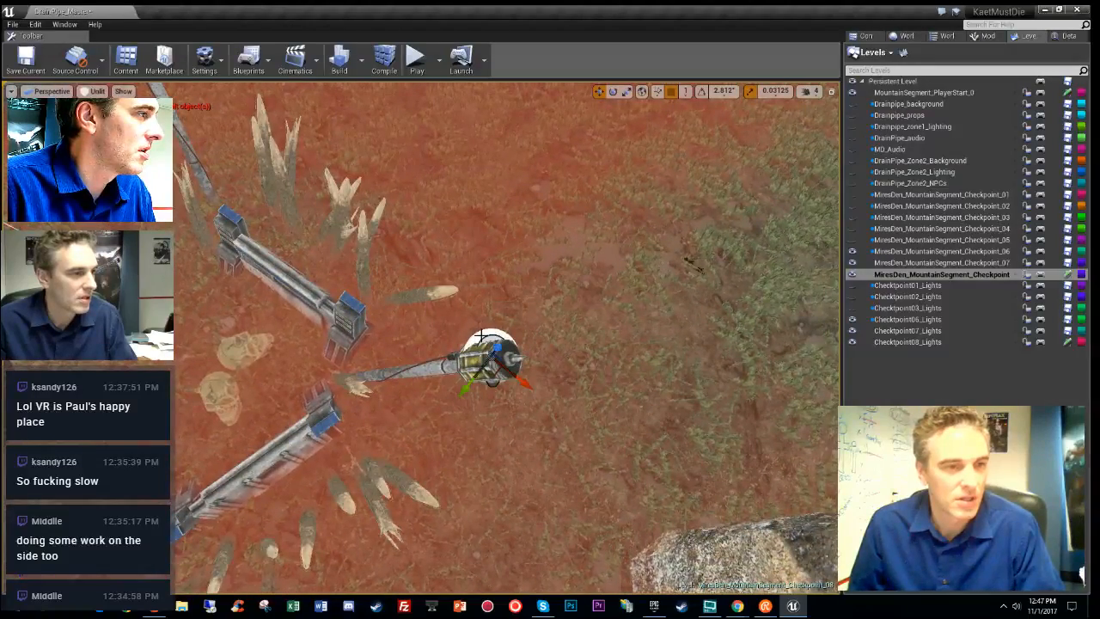
- Move the spiked barricade group and torches to the upper clearing
{"action": "key", "text": "s"}
{"action": "right_click_drag", "start_coordinate": [441, 366], "coordinate": [465, 449]}
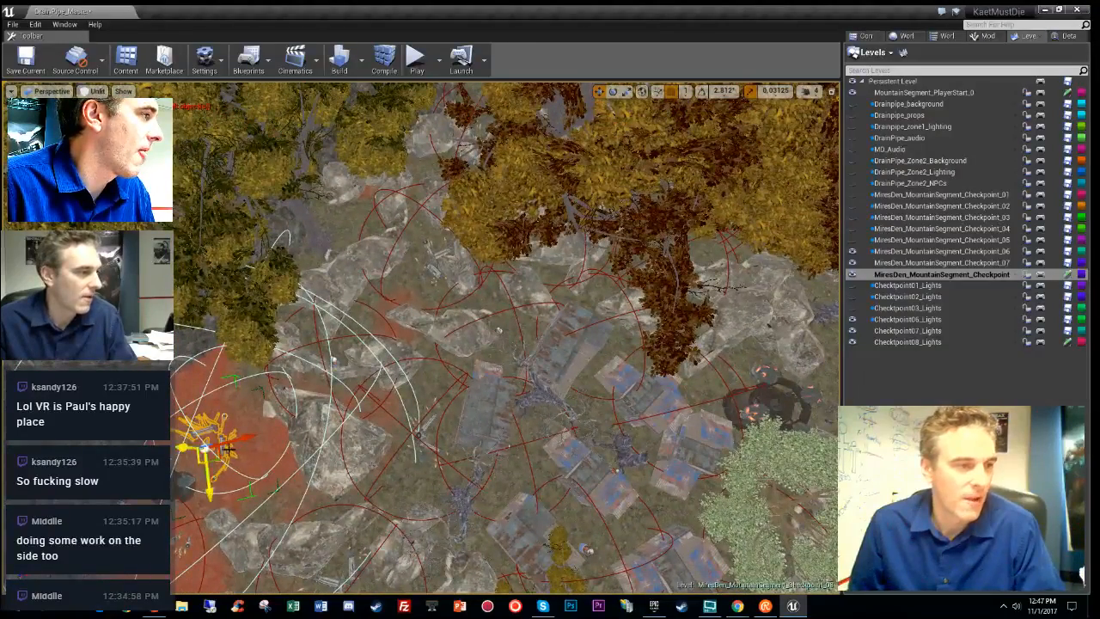
{"action": "left_click_drag", "start_coordinate": [221, 458], "coordinate": [616, 297]}
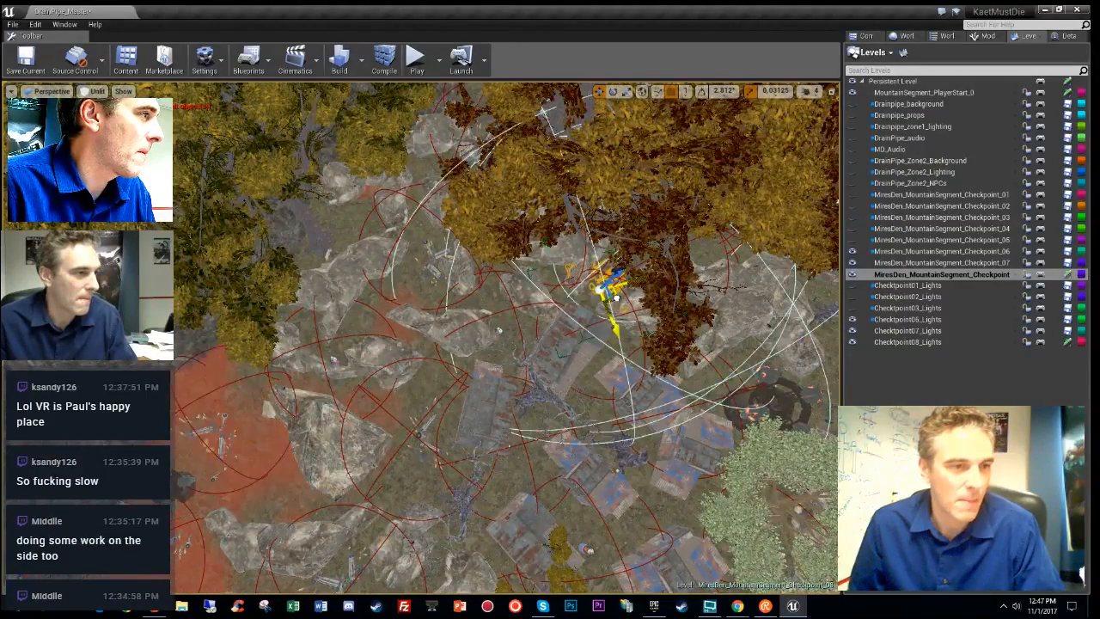
{"action": "key", "text": "w"}
{"action": "right_click_drag", "start_coordinate": [621, 312], "coordinate": [698, 230]}
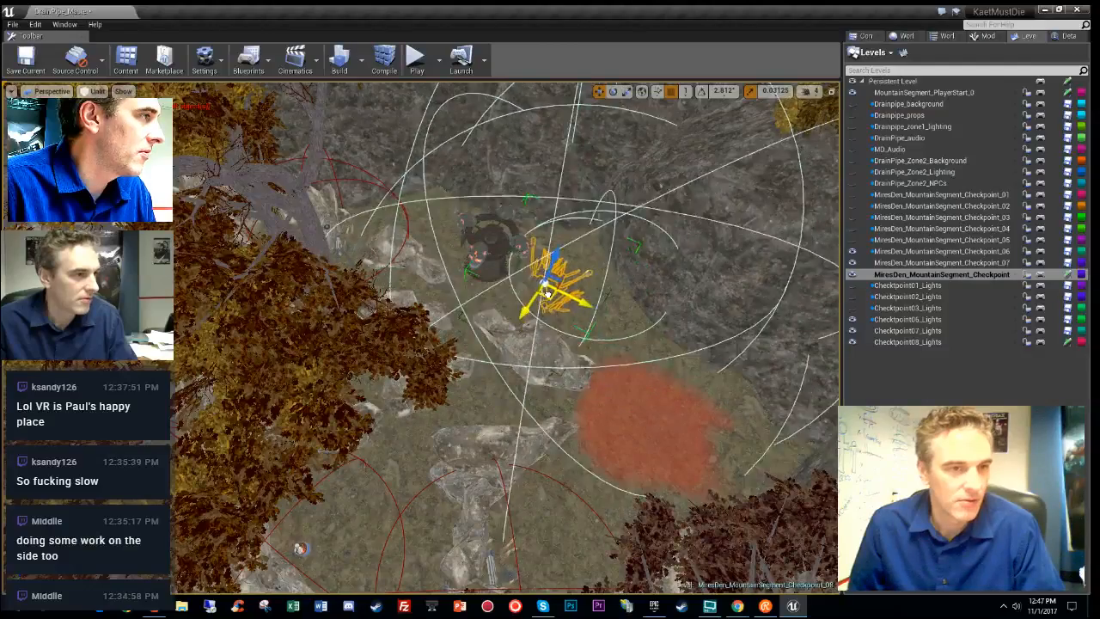
{"action": "key", "text": "w"}
{"action": "right_click_drag", "start_coordinate": [554, 284], "coordinate": [743, 251]}
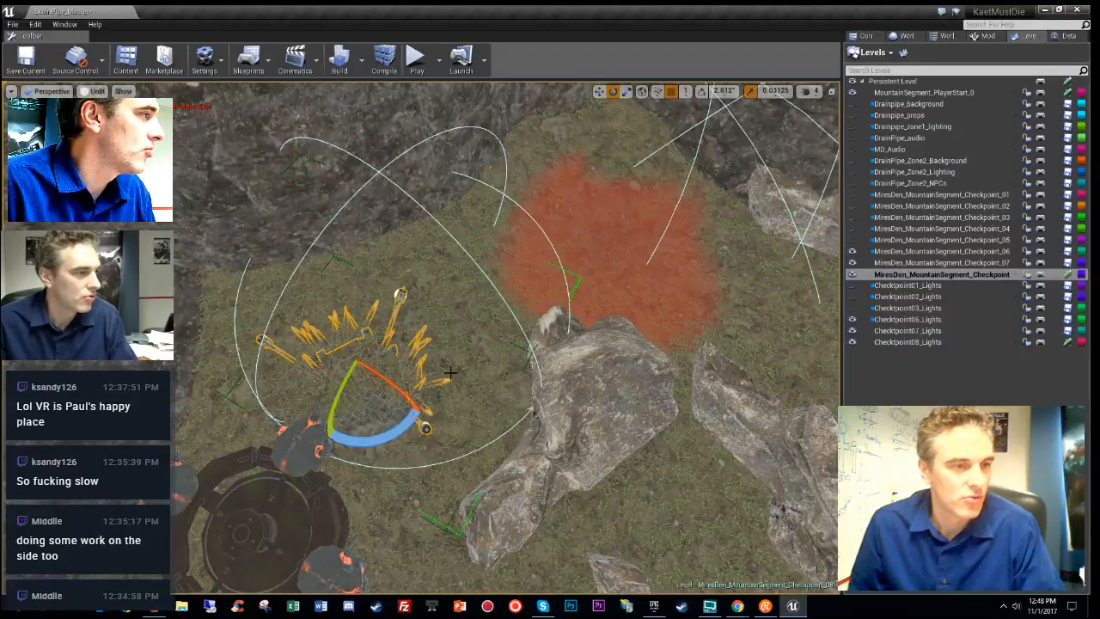
- Raise the spikes and barricades up out of the ground along Z
{"action": "right_click_drag", "start_coordinate": [450, 373], "coordinate": [305, 296]}
{"action": "key", "text": "r"}
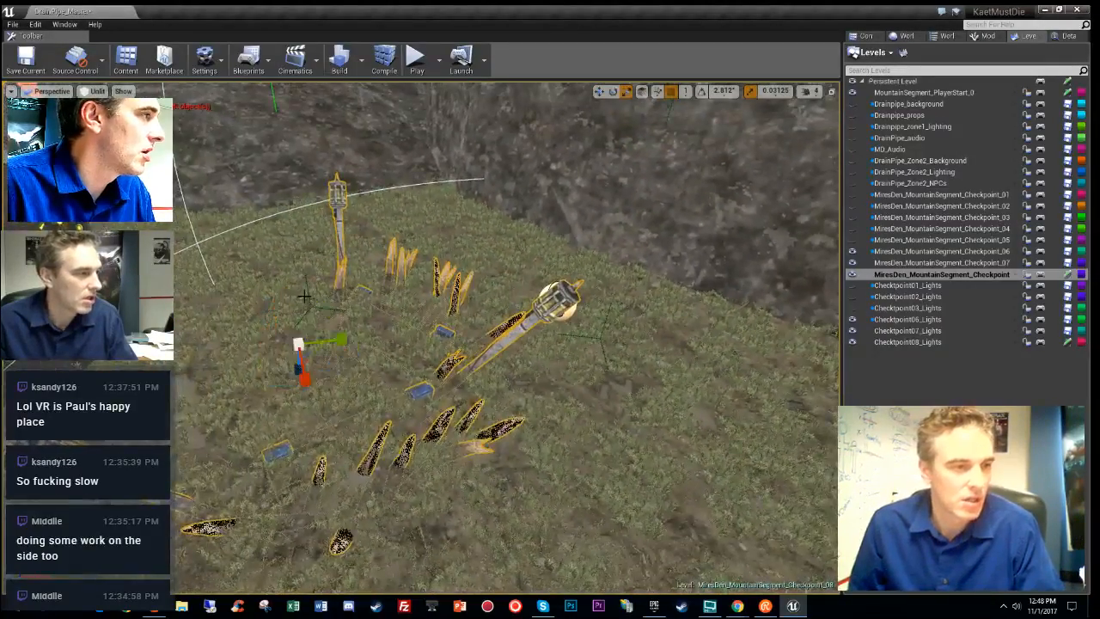
{"action": "key", "text": "w"}
{"action": "left_click_drag", "start_coordinate": [294, 307], "coordinate": [289, 242]}
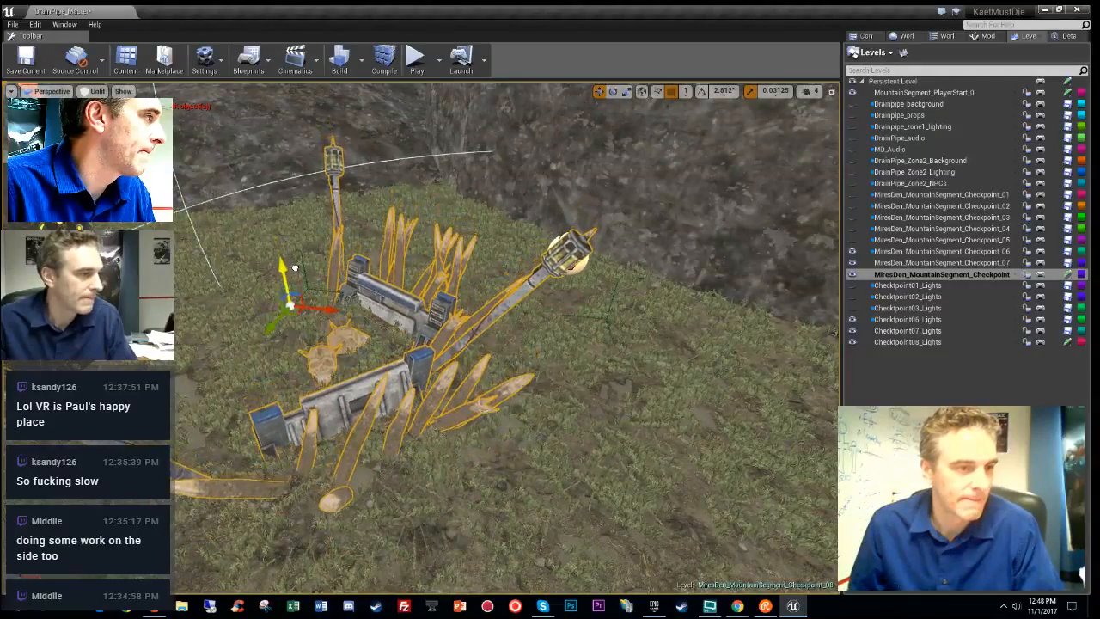
{"action": "right_click_drag", "start_coordinate": [341, 427], "coordinate": [369, 490]}
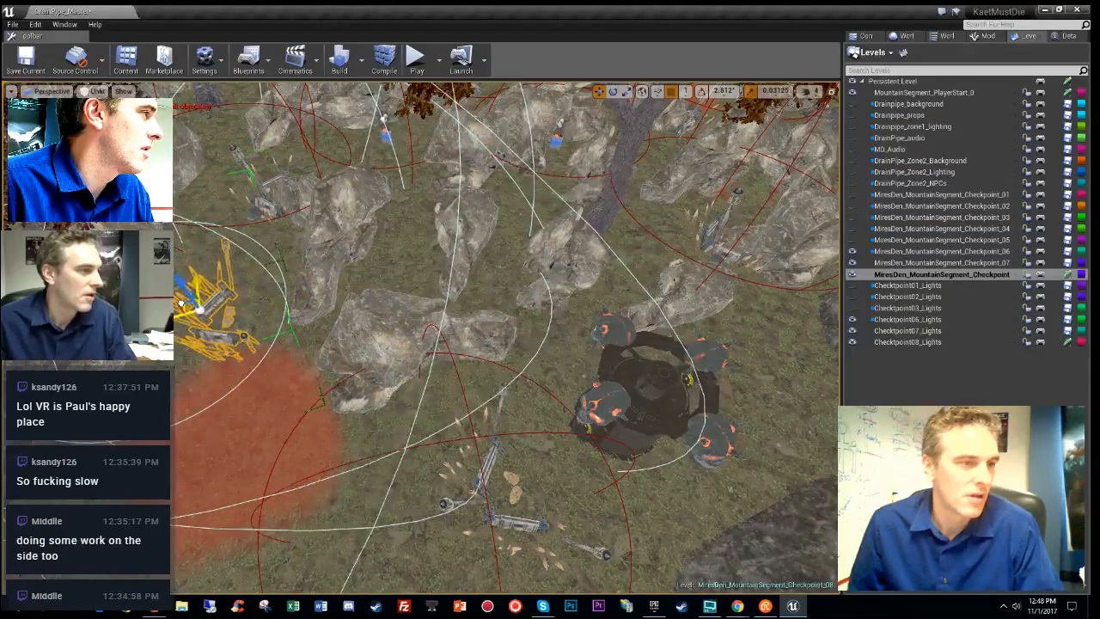
- Shift the barricade group down and left, then move its light beside it
{"action": "left_click_drag", "start_coordinate": [200, 277], "coordinate": [189, 331]}
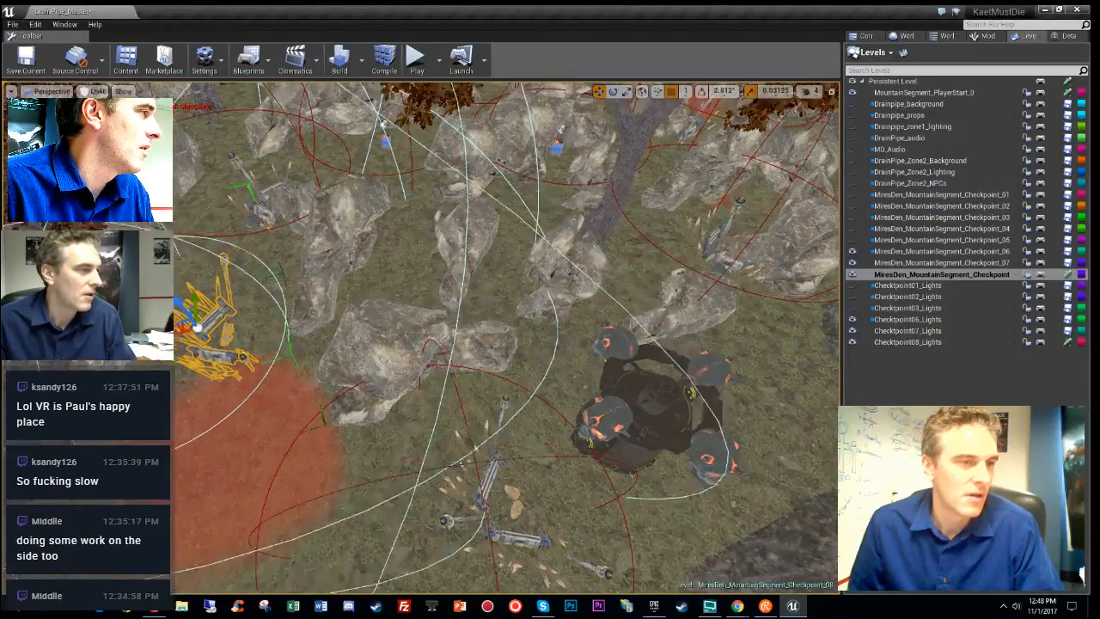
{"action": "right_click_drag", "start_coordinate": [197, 330], "coordinate": [245, 305]}
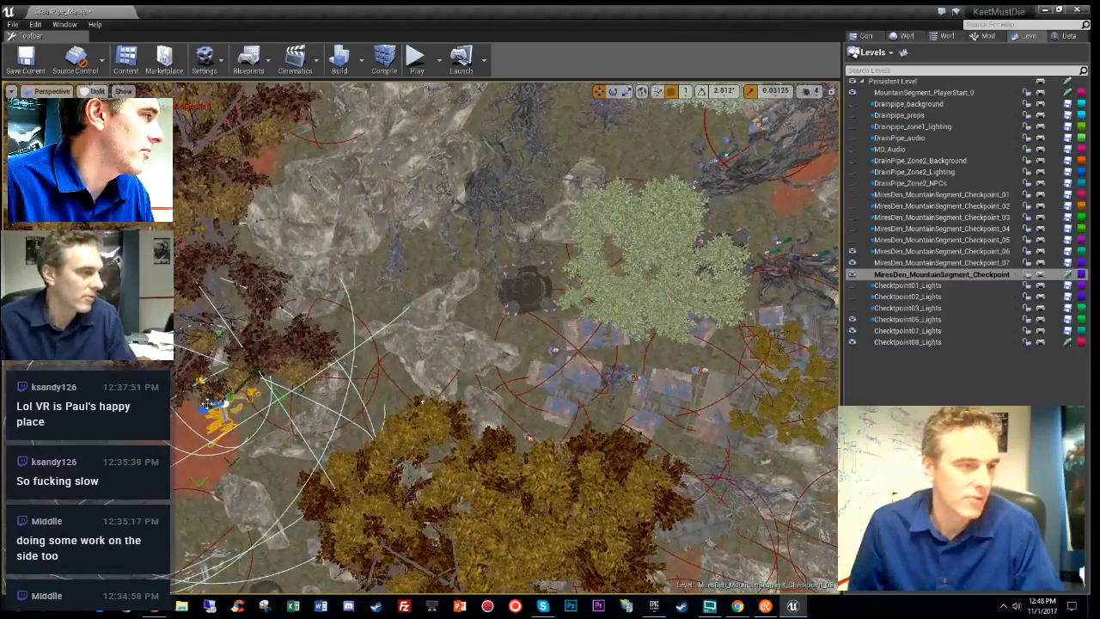
{"action": "left_click_drag", "start_coordinate": [224, 397], "coordinate": [380, 256]}
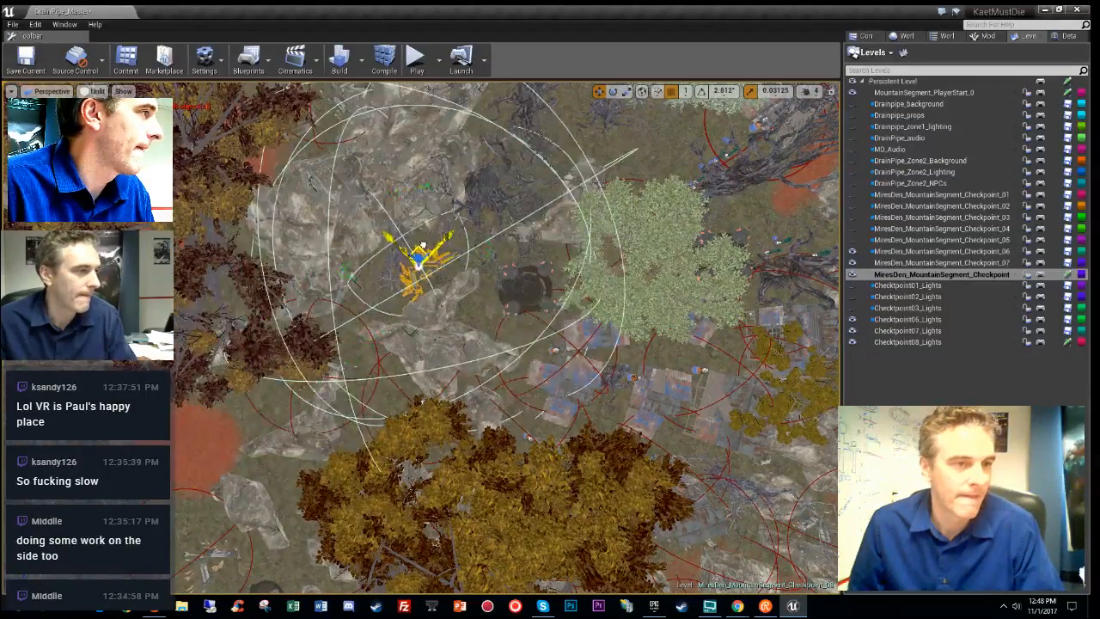
{"action": "scroll", "coordinate": [428, 240], "scroll_direction": "up", "scroll_amount": 8}
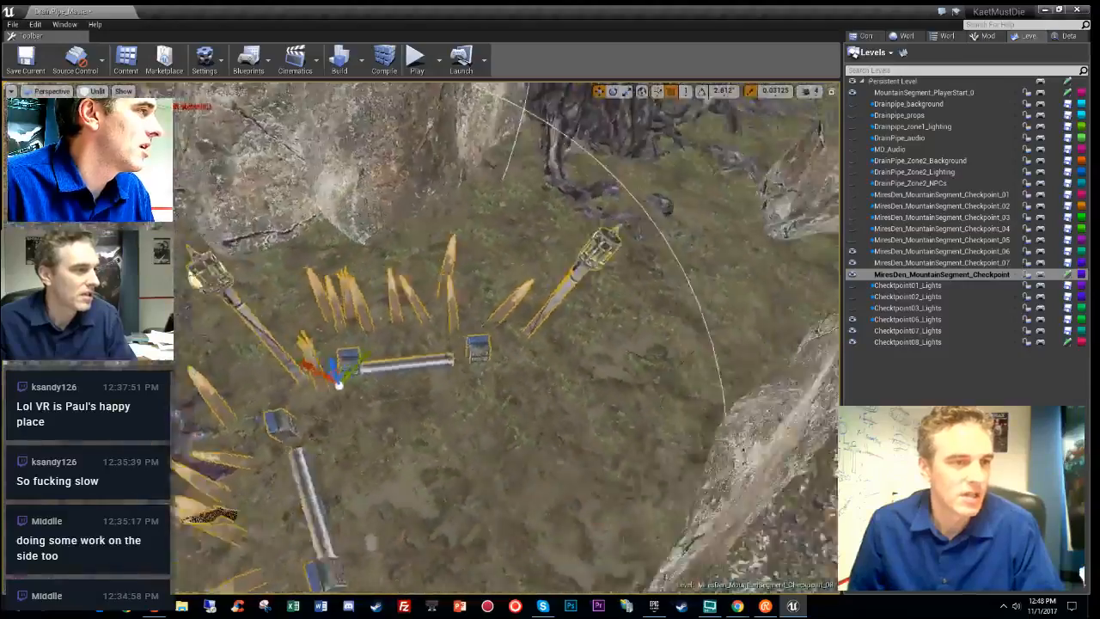
{"action": "right_click_drag", "start_coordinate": [343, 378], "coordinate": [637, 356]}
- Frame the gate barricades and check stationary light overlap around them
{"action": "key", "text": "e"}
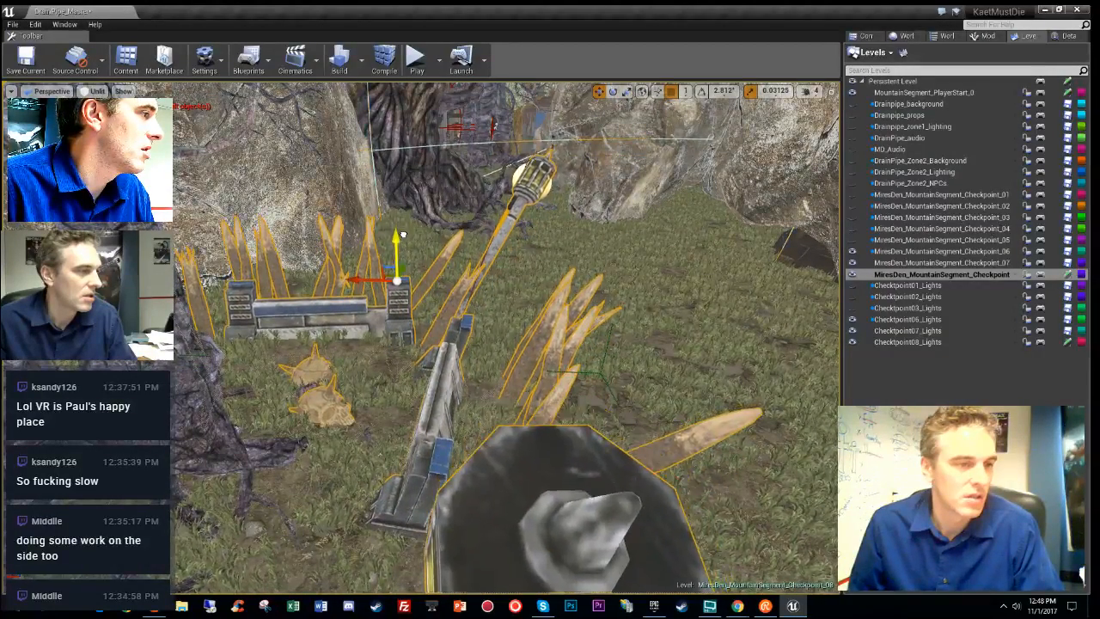
{"action": "key", "text": "e"}
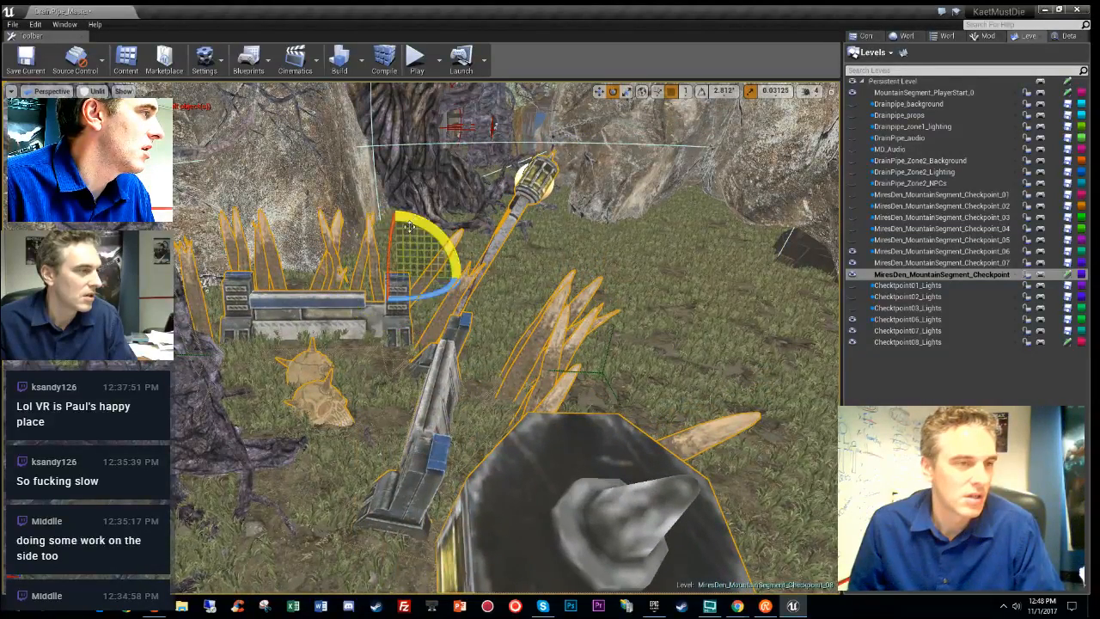
{"action": "key", "text": "f"}
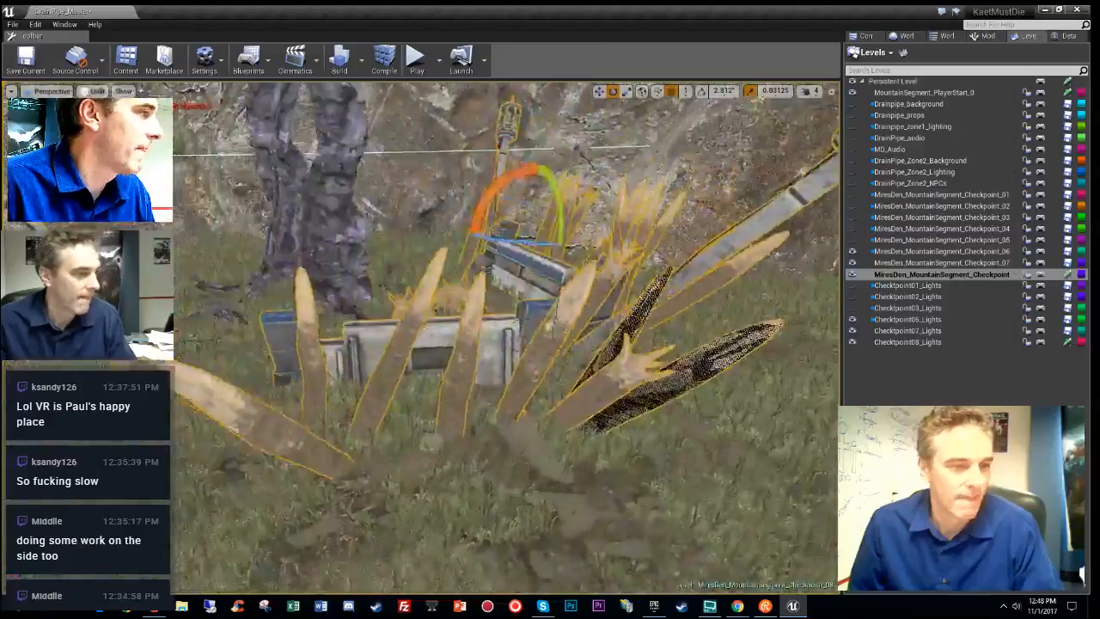
{"action": "right_click_drag", "start_coordinate": [507, 337], "coordinate": [451, 339]}
{"action": "right_click_drag", "start_coordinate": [527, 245], "coordinate": [515, 301]}
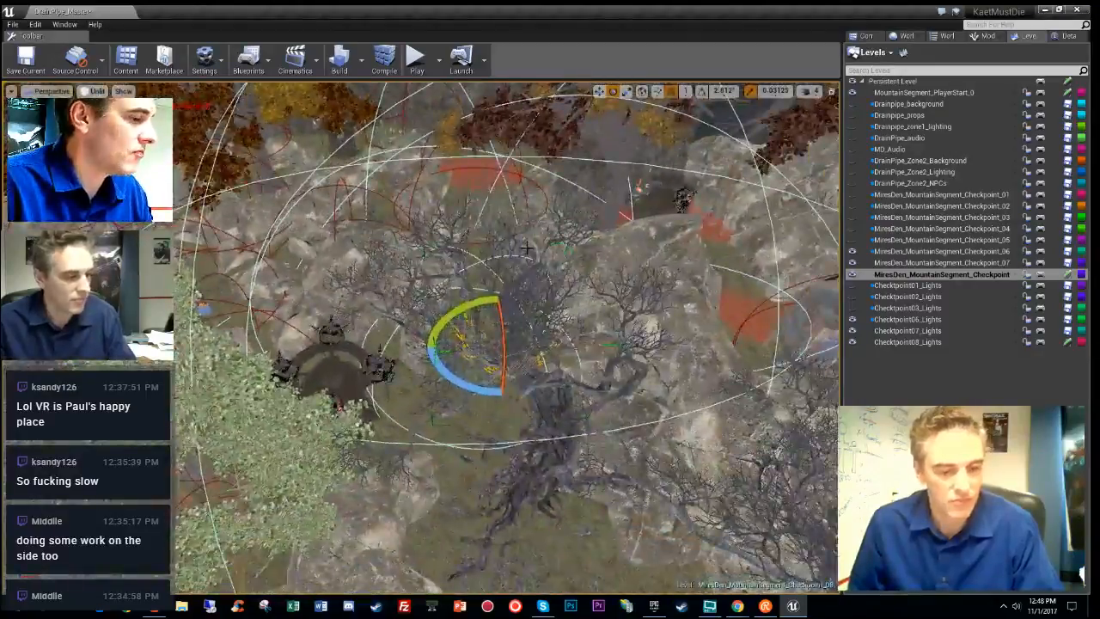
{"action": "key", "text": "alt+9"}
{"action": "key", "text": "alt+3"}
{"action": "right_click_drag", "start_coordinate": [527, 245], "coordinate": [481, 292]}
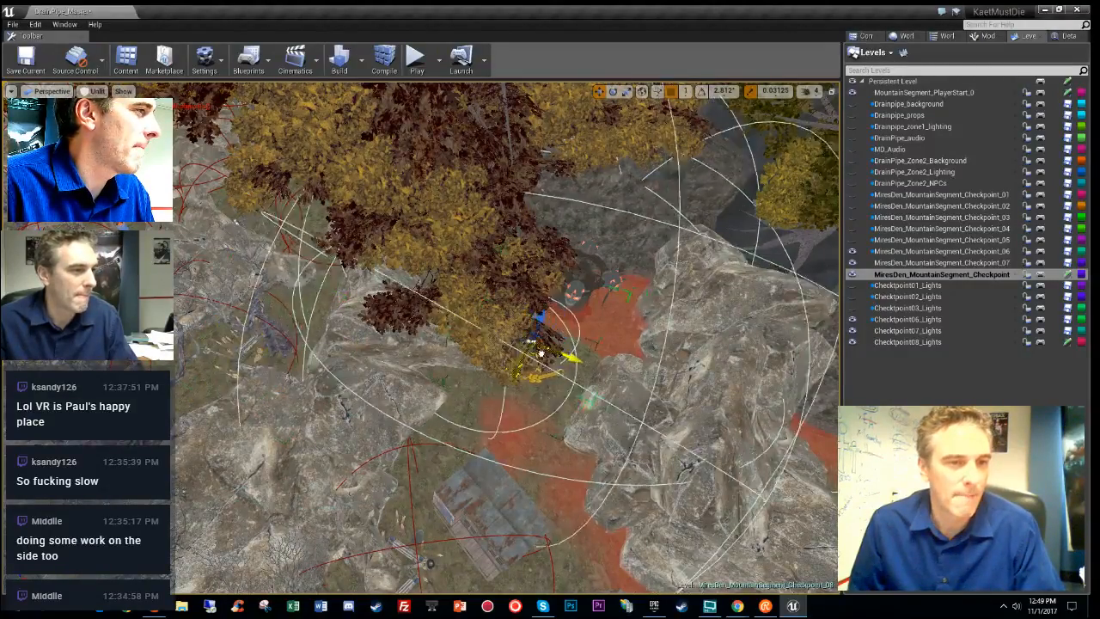
{"action": "right_click_drag", "start_coordinate": [584, 354], "coordinate": [445, 392]}
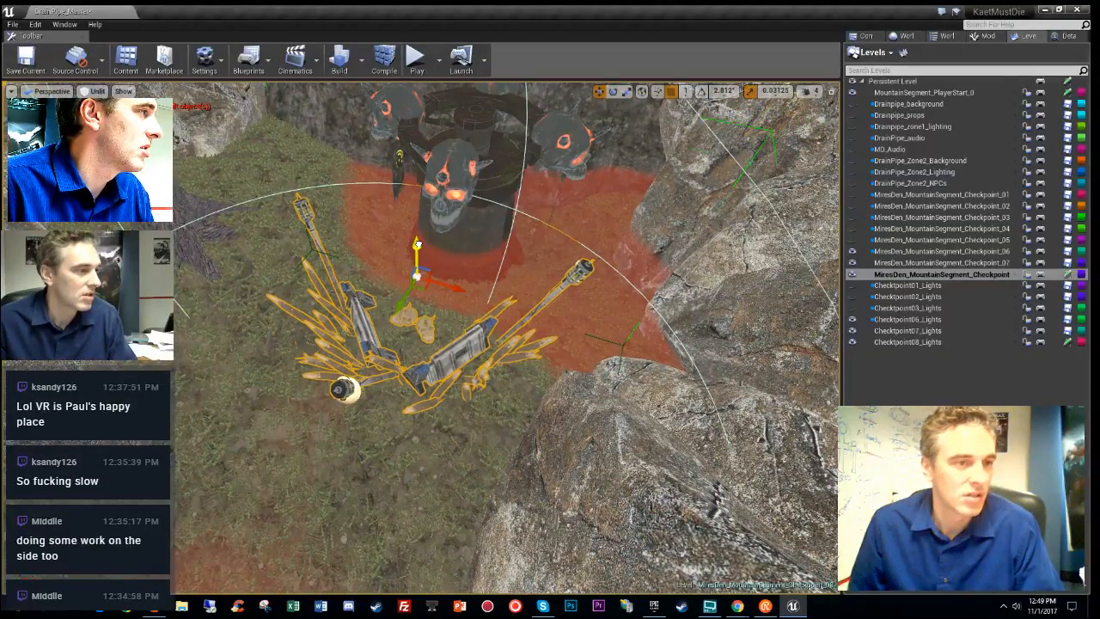
- Lower the barricade group down into the grass
{"action": "left_click_drag", "start_coordinate": [417, 244], "coordinate": [420, 273]}
{"action": "right_click_drag", "start_coordinate": [420, 265], "coordinate": [451, 199]}
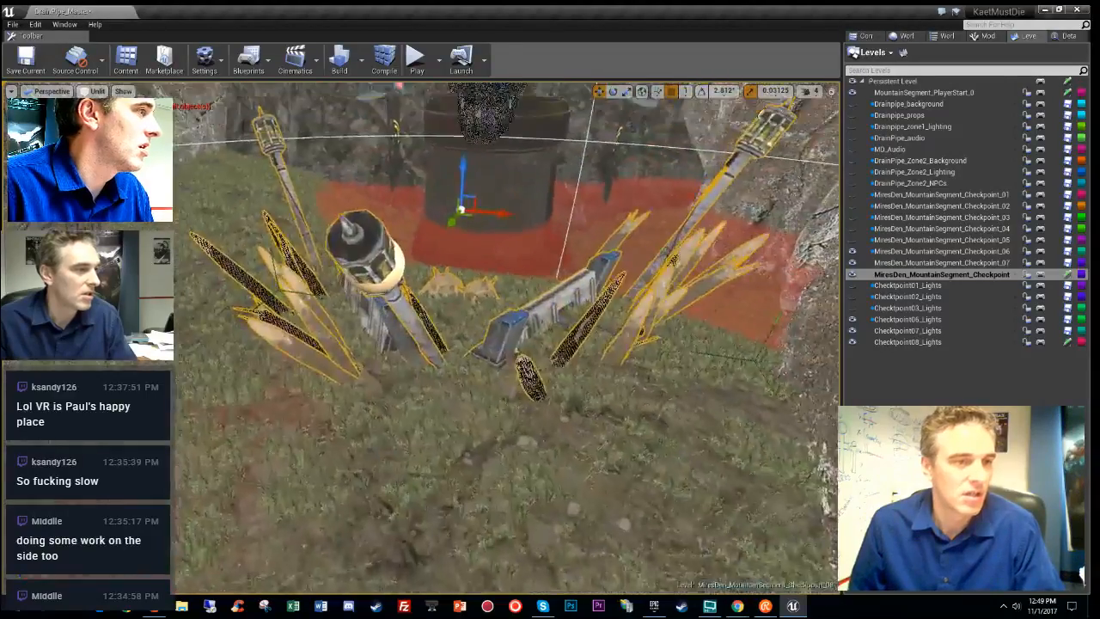
{"action": "key", "text": "e"}
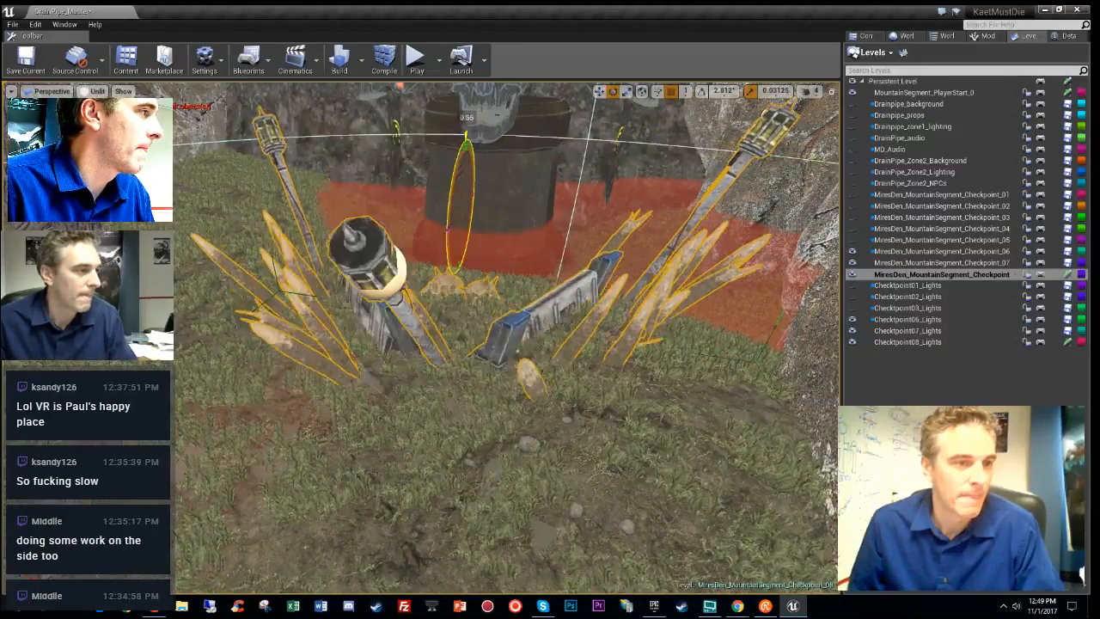
{"action": "right_click_drag", "start_coordinate": [542, 249], "coordinate": [460, 292]}
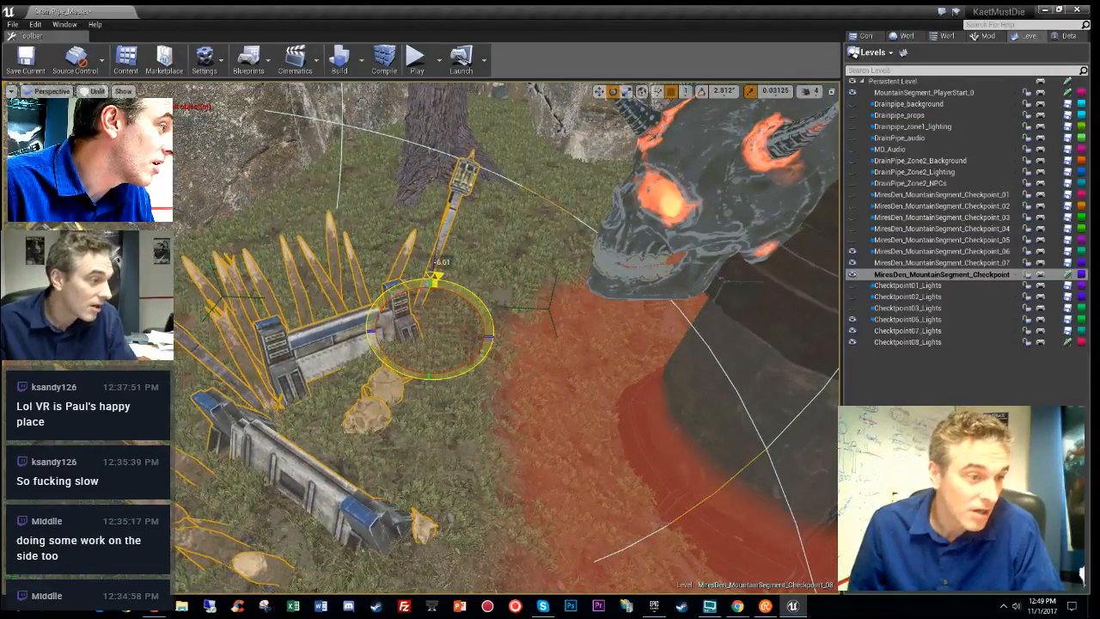
- Turn the barricade group about 3.5° and raise it slightly, previewing full lighting
{"action": "key", "text": "w"}
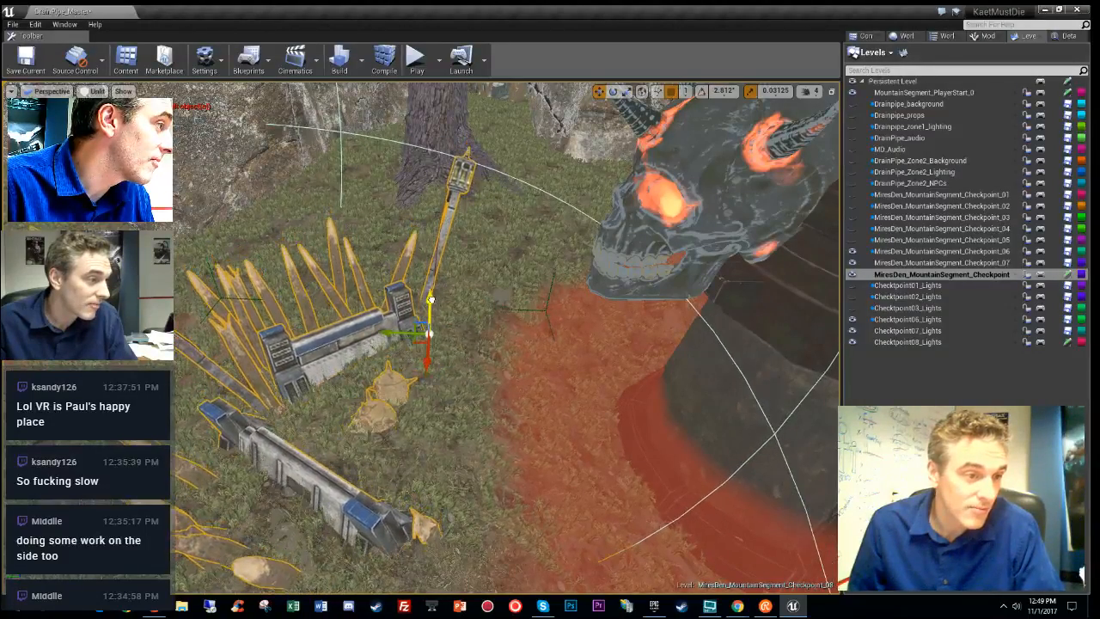
{"action": "key", "text": "e"}
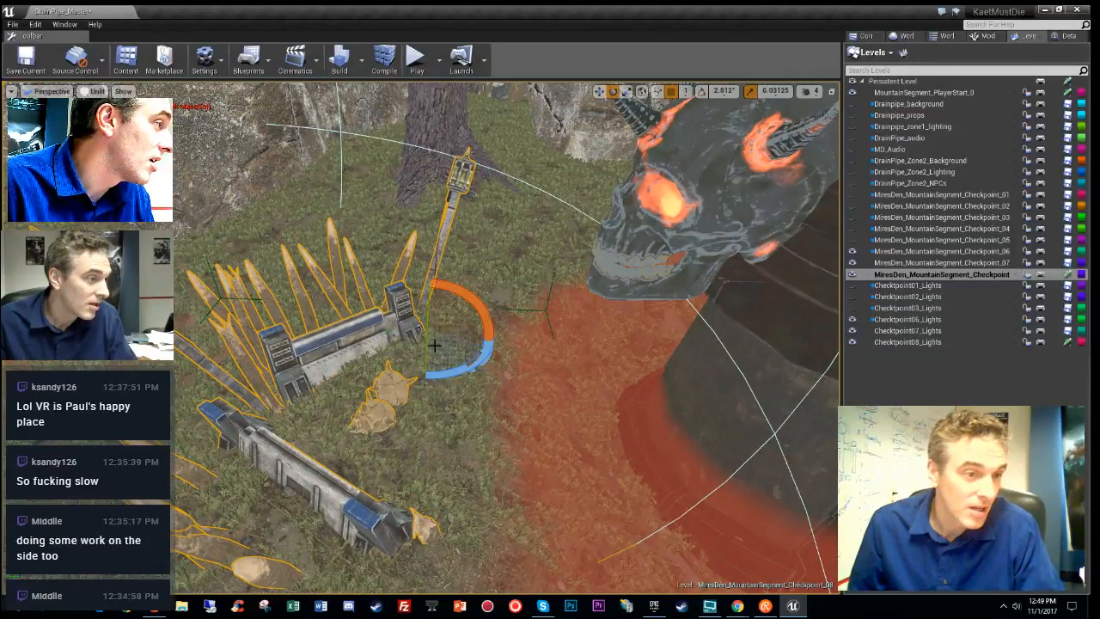
{"action": "left_click_drag", "start_coordinate": [425, 347], "coordinate": [426, 378]}
{"action": "key", "text": "w"}
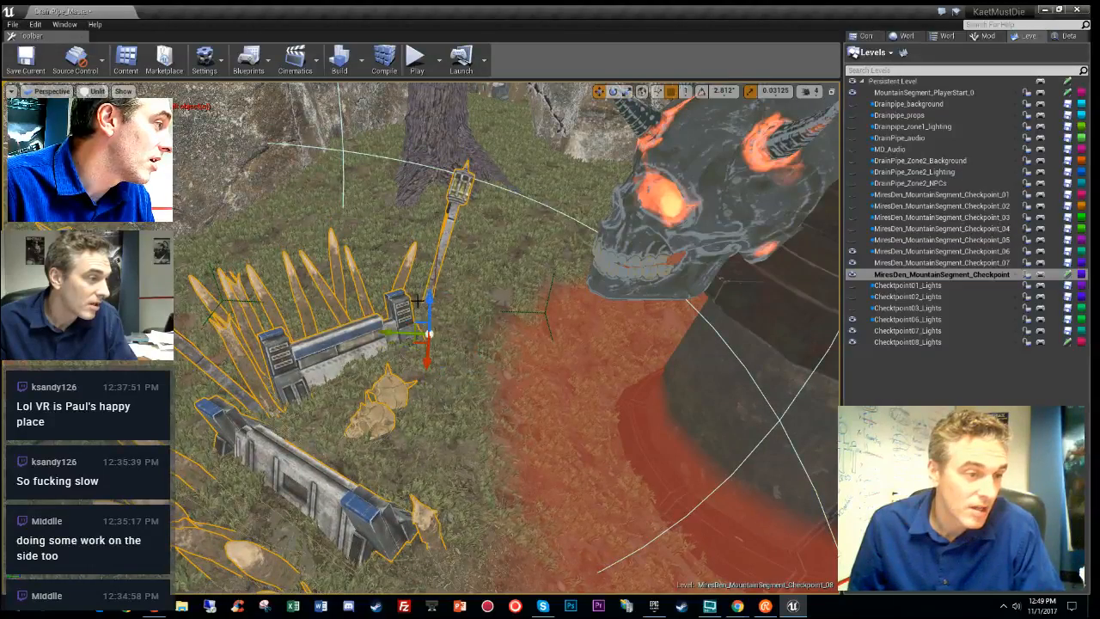
{"action": "left_click_drag", "start_coordinate": [429, 300], "coordinate": [429, 295]}
{"action": "right_click_drag", "start_coordinate": [429, 297], "coordinate": [688, 361]}
{"action": "key", "text": "alt+4"}
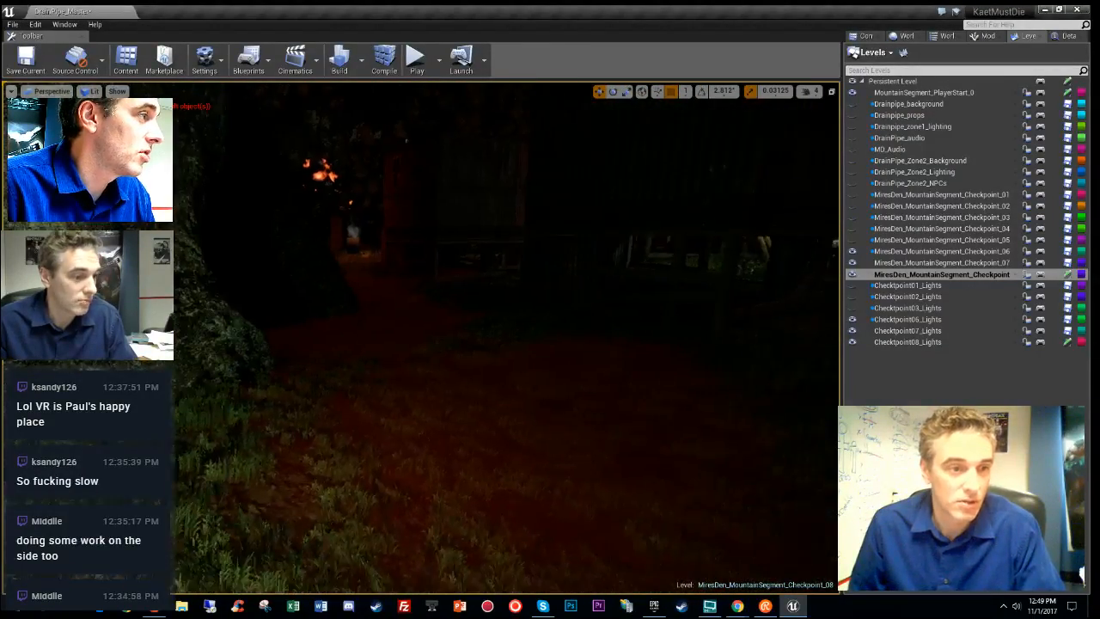
{"action": "key", "text": "alt+3"}
- Select the fire barrel's point light and shift it left toward the shack corner
{"action": "mouse_move", "coordinate": [541, 409]}
{"action": "right_mouse_down"}
{"action": "mouse_move", "coordinate": [585, 410]}
{"action": "mouse_move", "coordinate": [529, 401]}
{"action": "mouse_move", "coordinate": [515, 413]}
{"action": "mouse_move", "coordinate": [537, 392]}
{"action": "mouse_move", "coordinate": [519, 375]}
{"action": "mouse_move", "coordinate": [533, 375]}
{"action": "mouse_move", "coordinate": [500, 374]}
{"action": "right_mouse_up"}
{"action": "key", "text": "alt+7"}
{"action": "key", "text": "alt+3"}
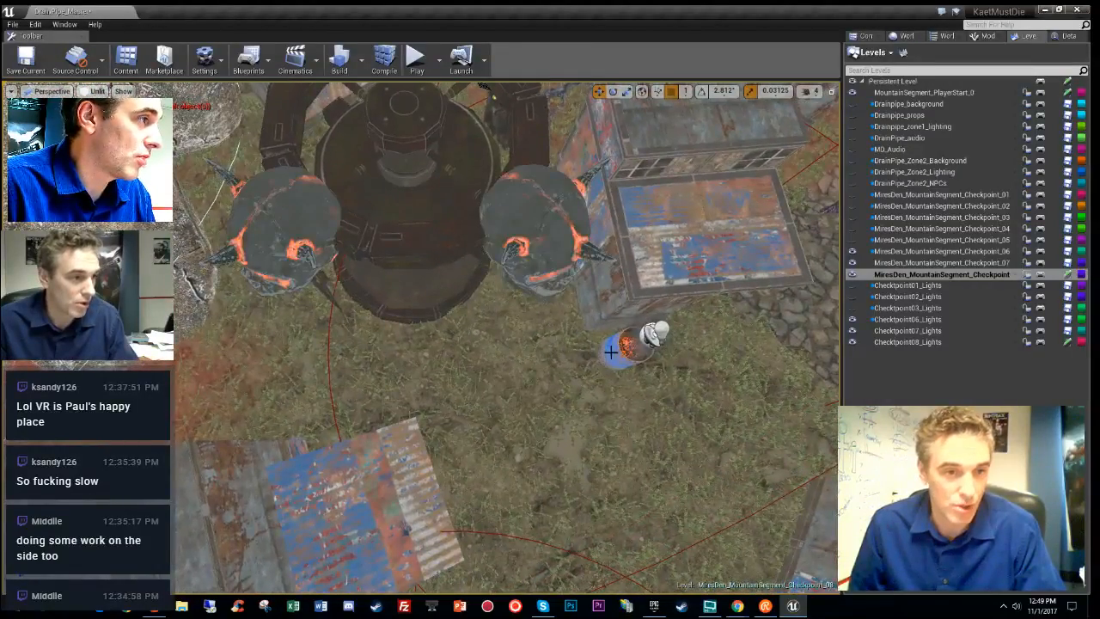
{"action": "left_click", "coordinate": [653, 338]}
{"action": "right_click_drag", "start_coordinate": [653, 338], "coordinate": [655, 338]}
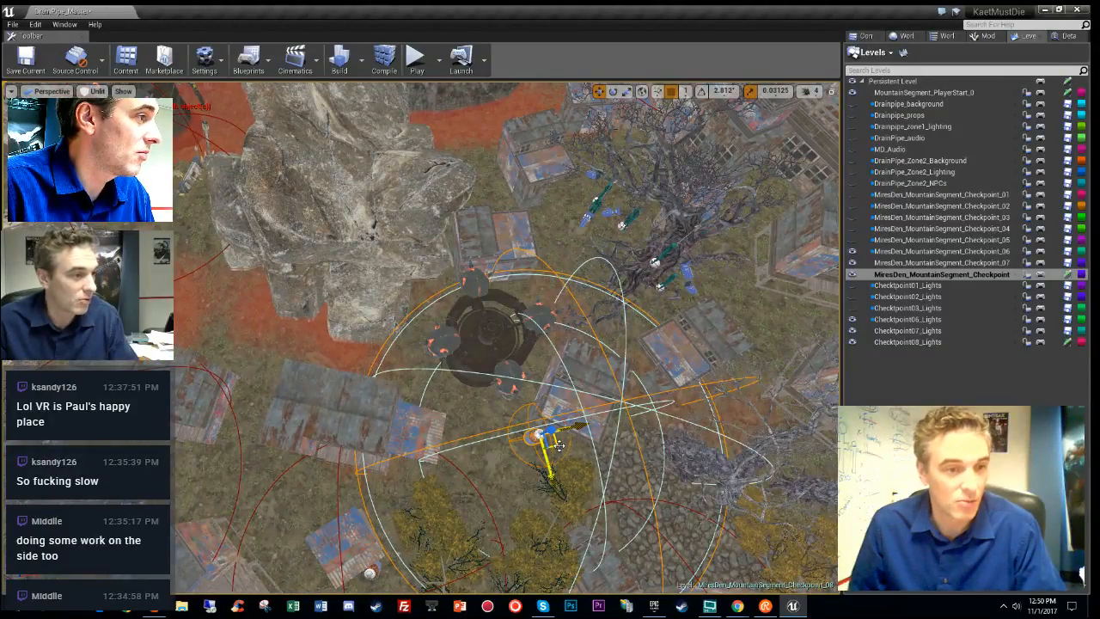
{"action": "left_click_drag", "start_coordinate": [256, 363], "coordinate": [239, 353]}
{"action": "right_click_drag", "start_coordinate": [389, 342], "coordinate": [414, 346]}
{"action": "key", "text": "alt+8"}
{"action": "key", "text": "alt+3"}
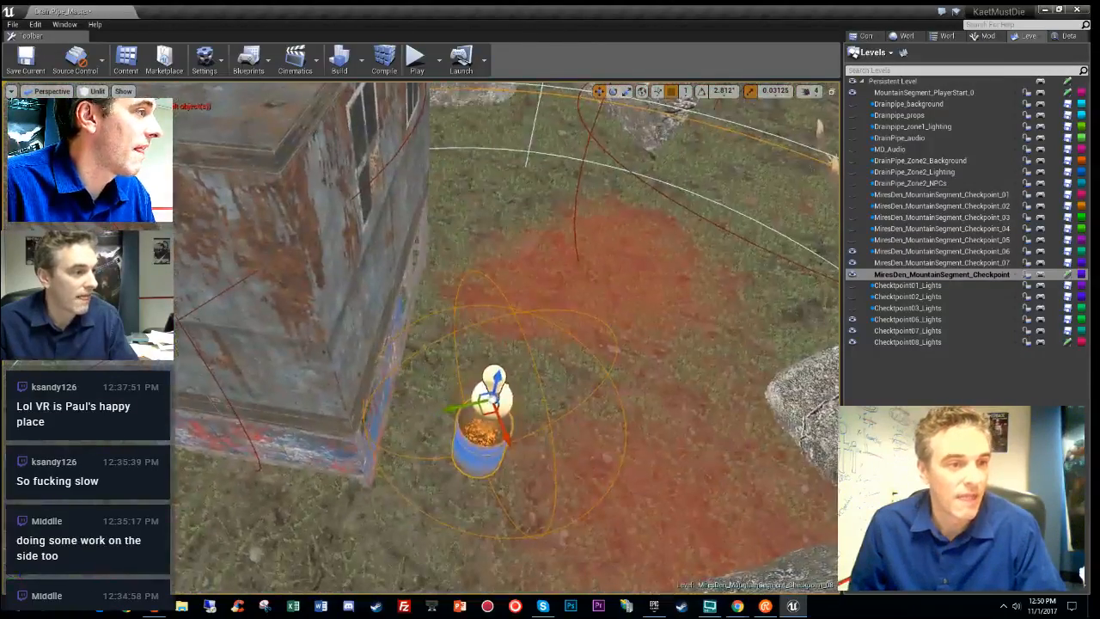
{"action": "left_click_drag", "start_coordinate": [485, 415], "coordinate": [461, 415]}
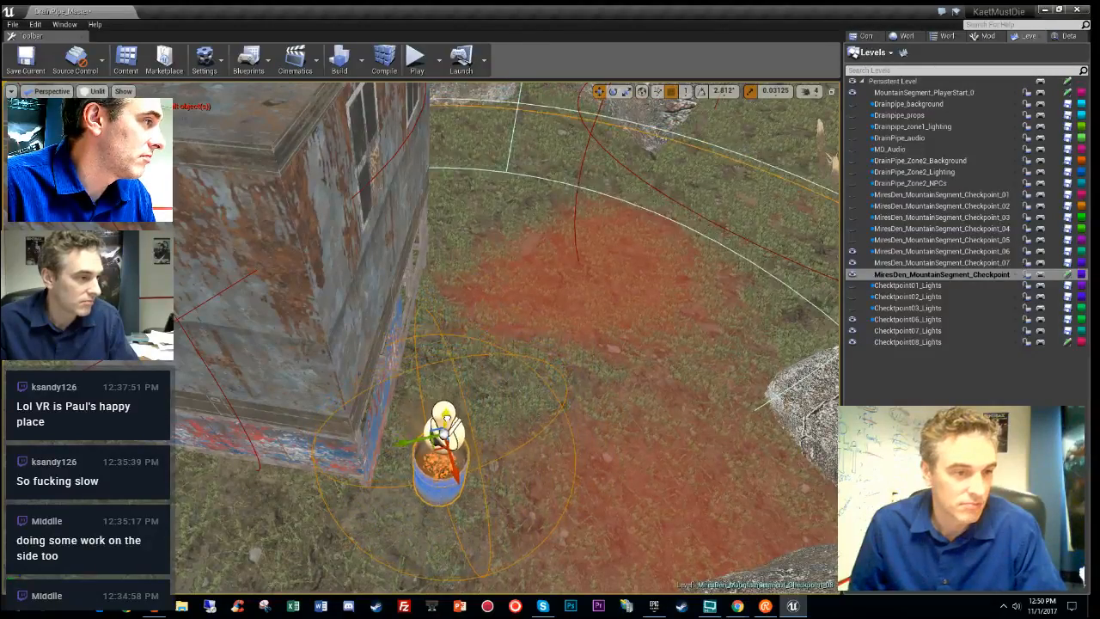
- Inspect the moved barrel light from overhead, checking light overlap and Lit preview
{"action": "right_click_drag", "start_coordinate": [554, 396], "coordinate": [555, 397]}
{"action": "right_click_drag", "start_coordinate": [332, 466], "coordinate": [333, 466]}
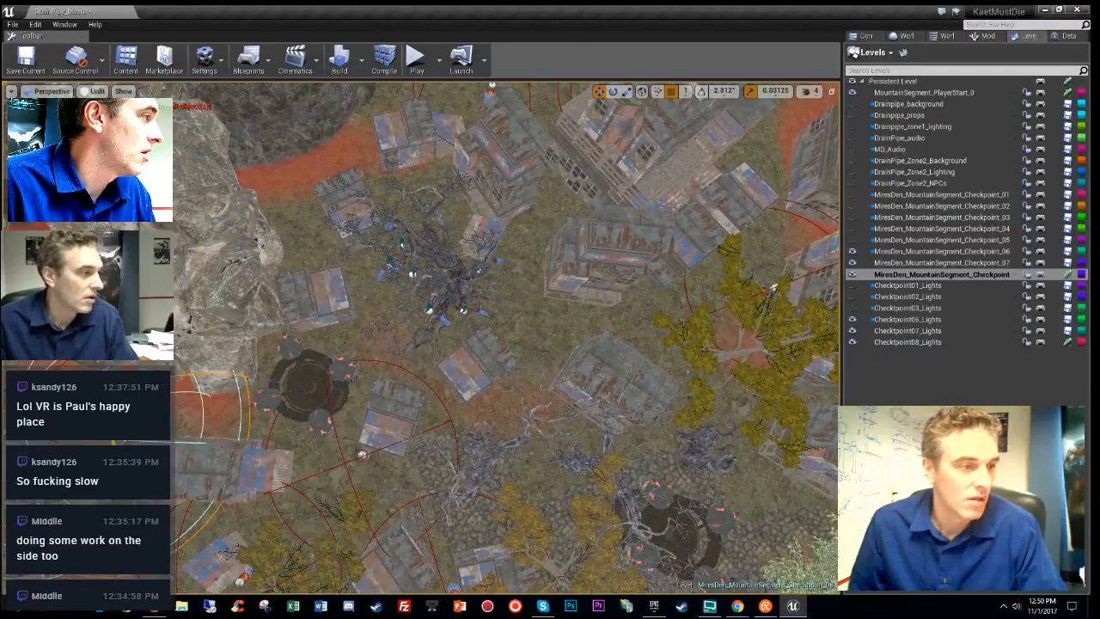
{"action": "right_click_drag", "start_coordinate": [384, 276], "coordinate": [384, 276]}
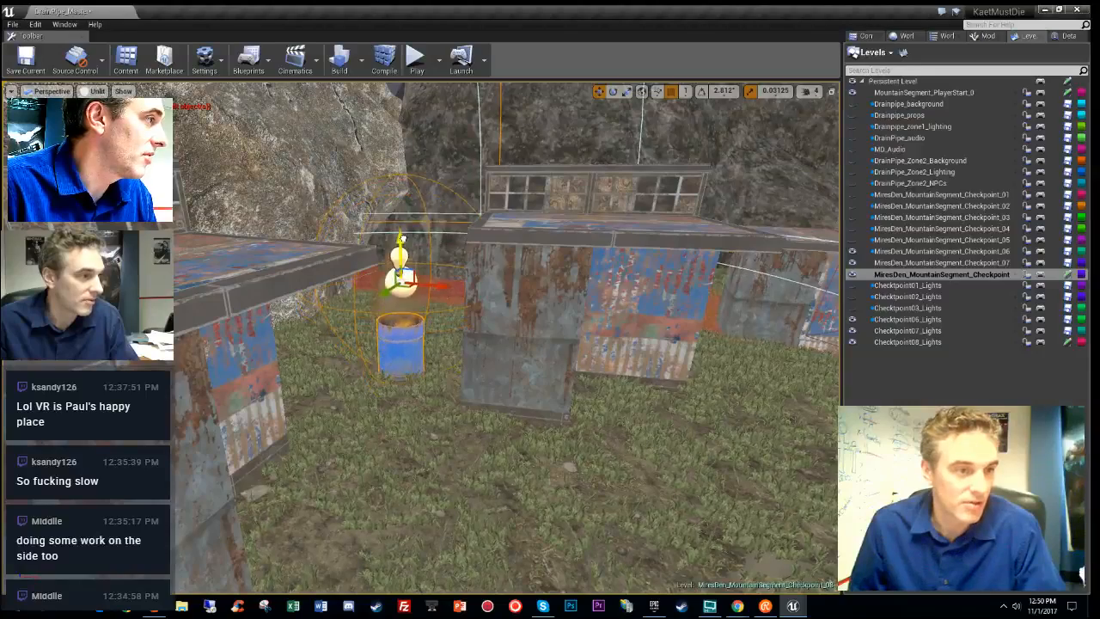
{"action": "right_click_drag", "start_coordinate": [558, 250], "coordinate": [416, 294]}
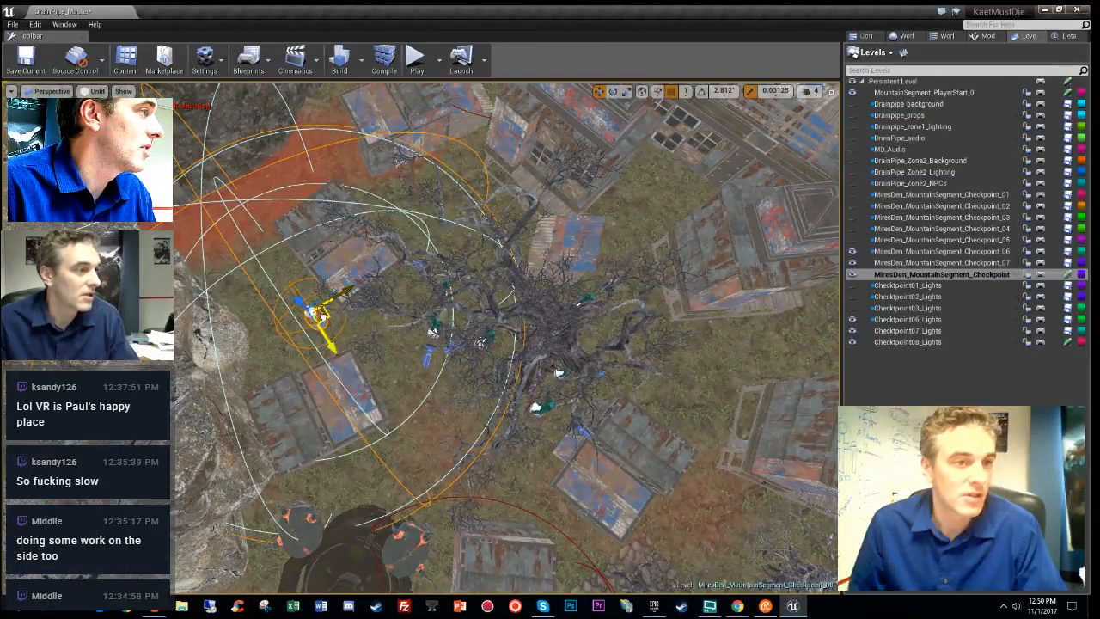
{"action": "right_click_drag", "start_coordinate": [473, 162], "coordinate": [472, 162]}
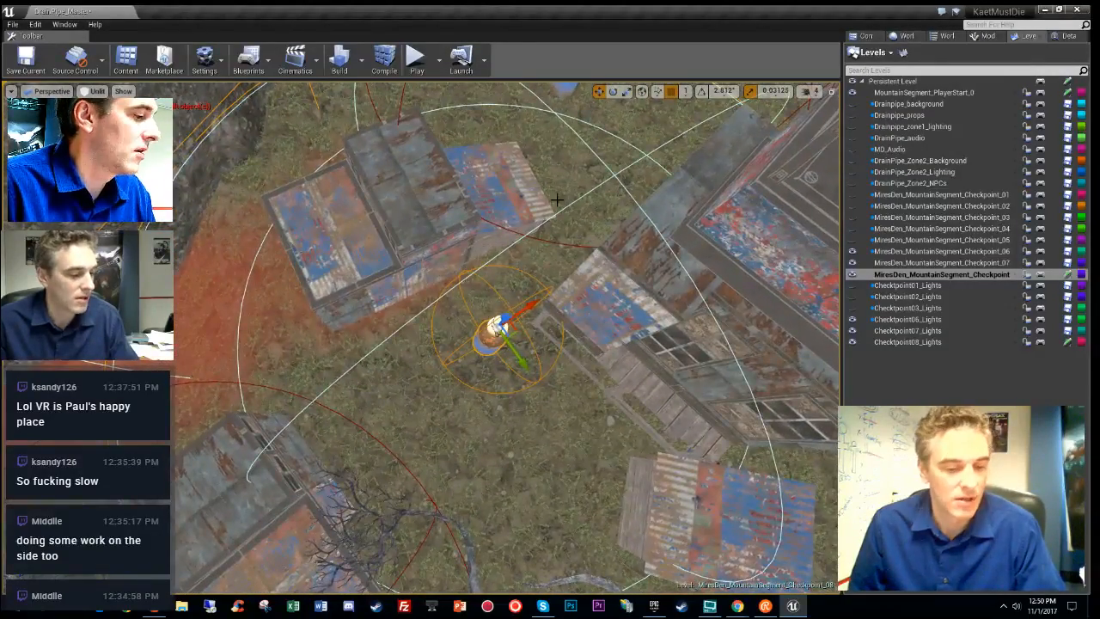
{"action": "key", "text": "alt+7"}
{"action": "key", "text": "alt+3"}
{"action": "right_click_drag", "start_coordinate": [559, 206], "coordinate": [559, 206]}
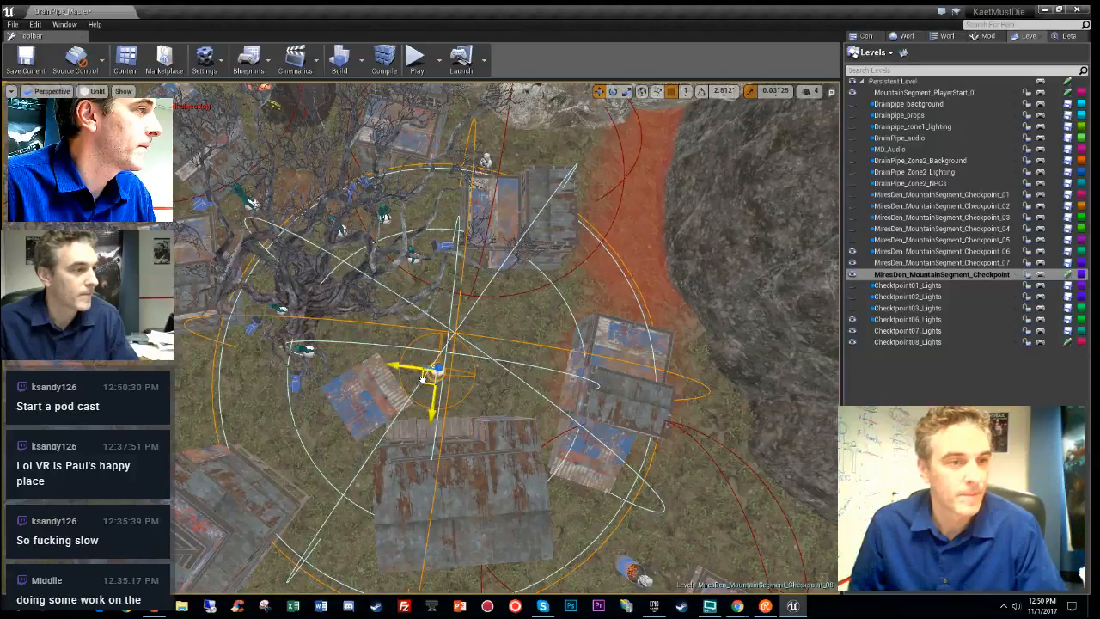
{"action": "right_click_drag", "start_coordinate": [404, 368], "coordinate": [404, 367]}
{"action": "right_click_drag", "start_coordinate": [576, 329], "coordinate": [576, 329]}
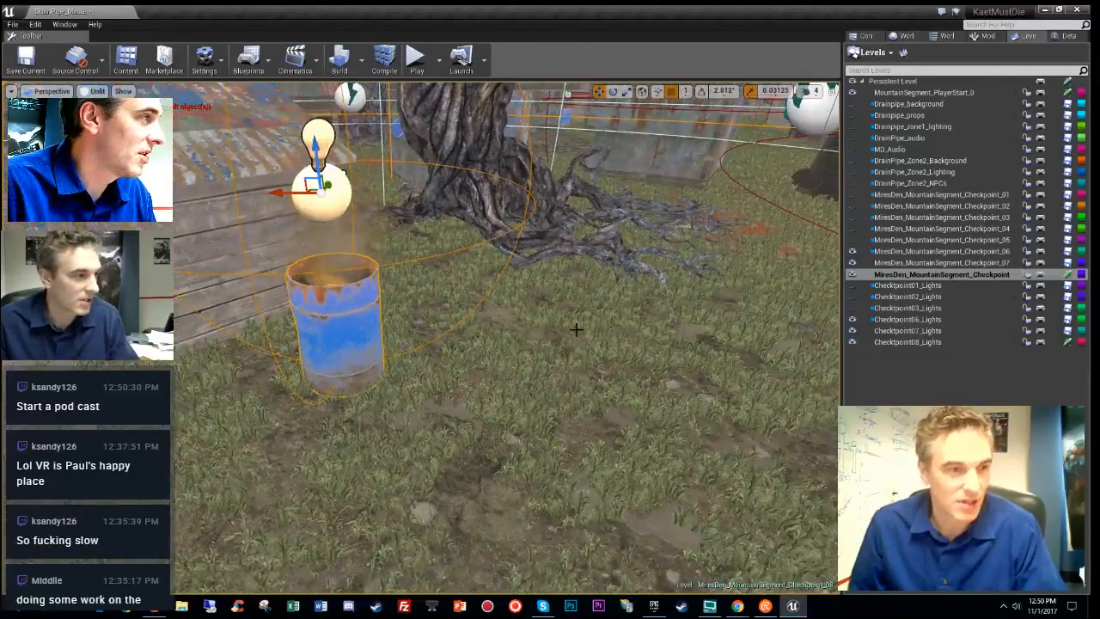
{"action": "key", "text": "alt+4"}
- Fly to the fire barrel near the central tower and nudge its light slightly right
{"action": "key", "text": "alt+9"}
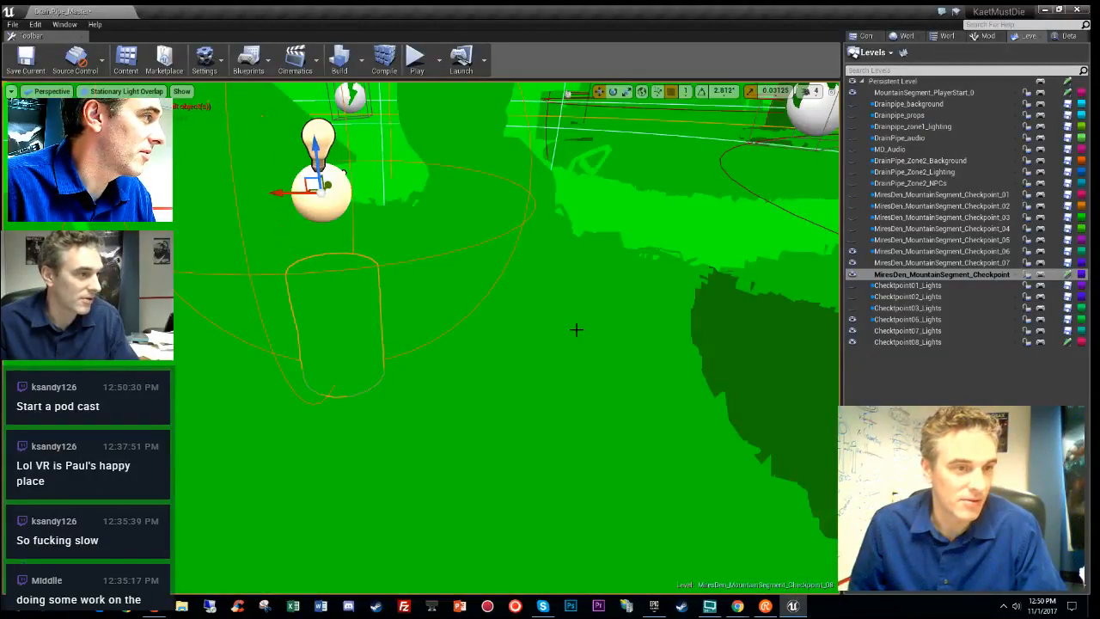
{"action": "key", "text": "alt+3"}
{"action": "right_click_drag", "start_coordinate": [576, 329], "coordinate": [576, 329]}
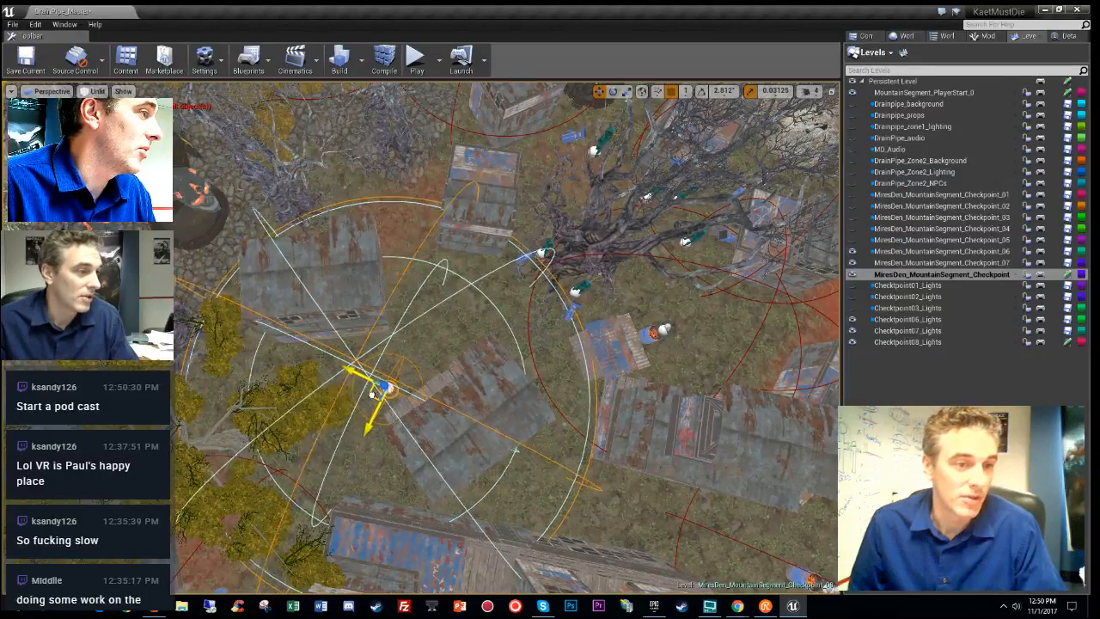
{"action": "right_click_drag", "start_coordinate": [378, 391], "coordinate": [378, 391]}
{"action": "right_click_drag", "start_coordinate": [483, 434], "coordinate": [483, 434]}
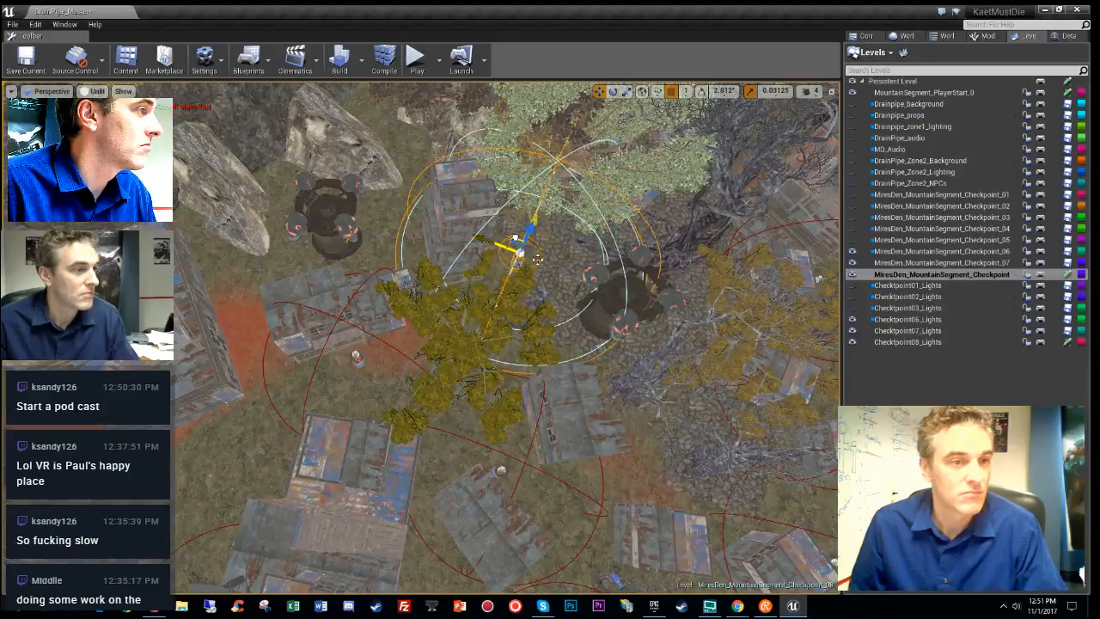
{"action": "right_click_drag", "start_coordinate": [537, 260], "coordinate": [537, 260]}
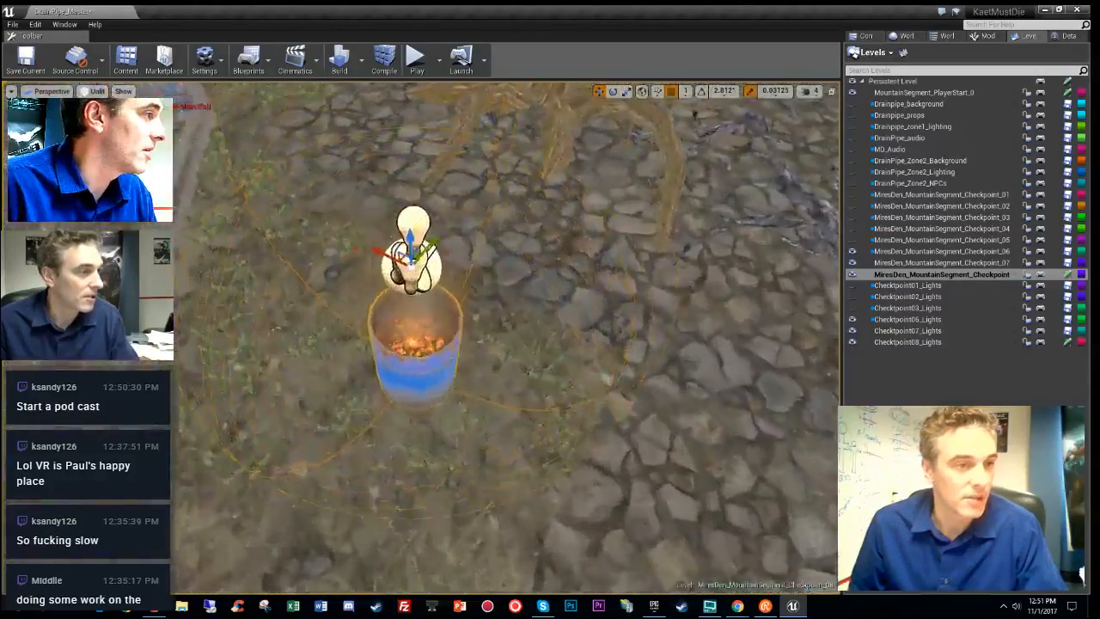
{"action": "right_click_drag", "start_coordinate": [521, 220], "coordinate": [521, 220]}
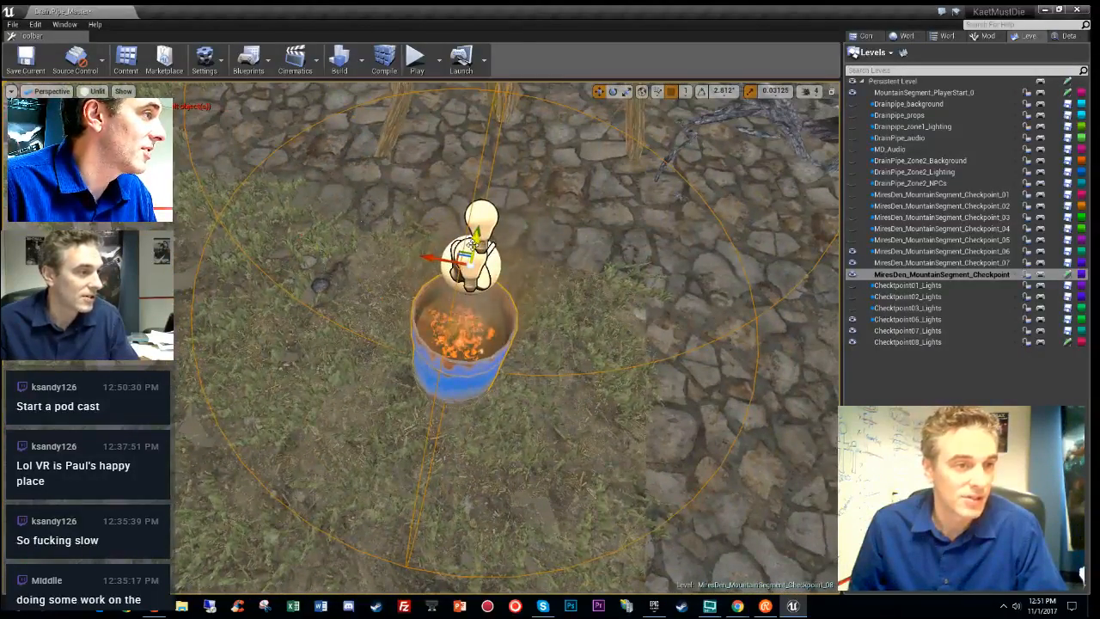
{"action": "right_click_drag", "start_coordinate": [550, 253], "coordinate": [549, 254]}
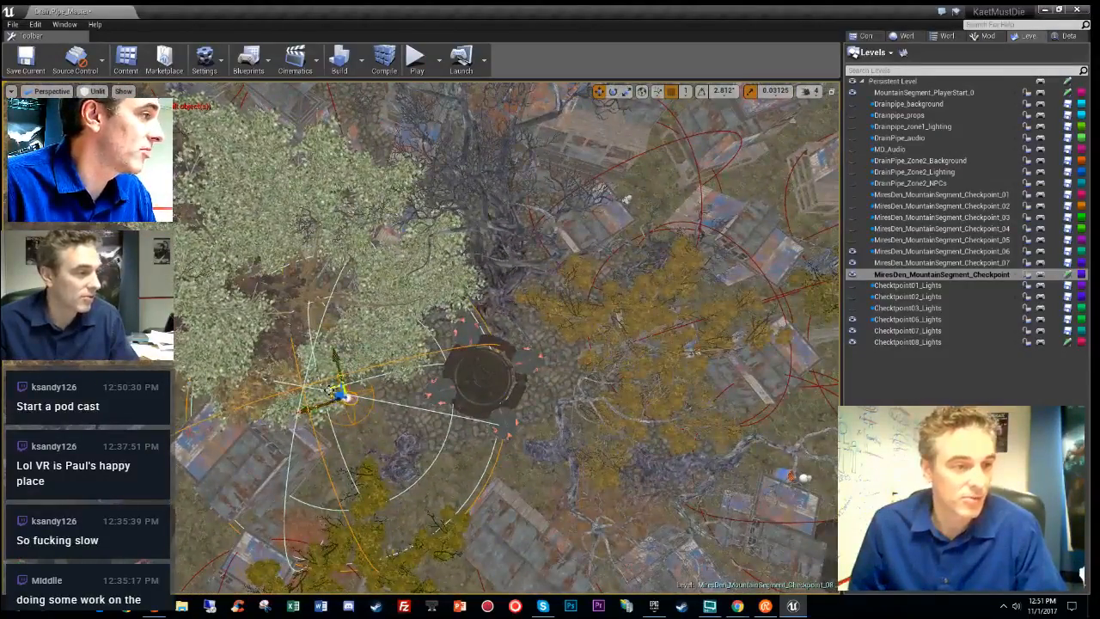
{"action": "left_click_drag", "start_coordinate": [355, 380], "coordinate": [361, 381]}
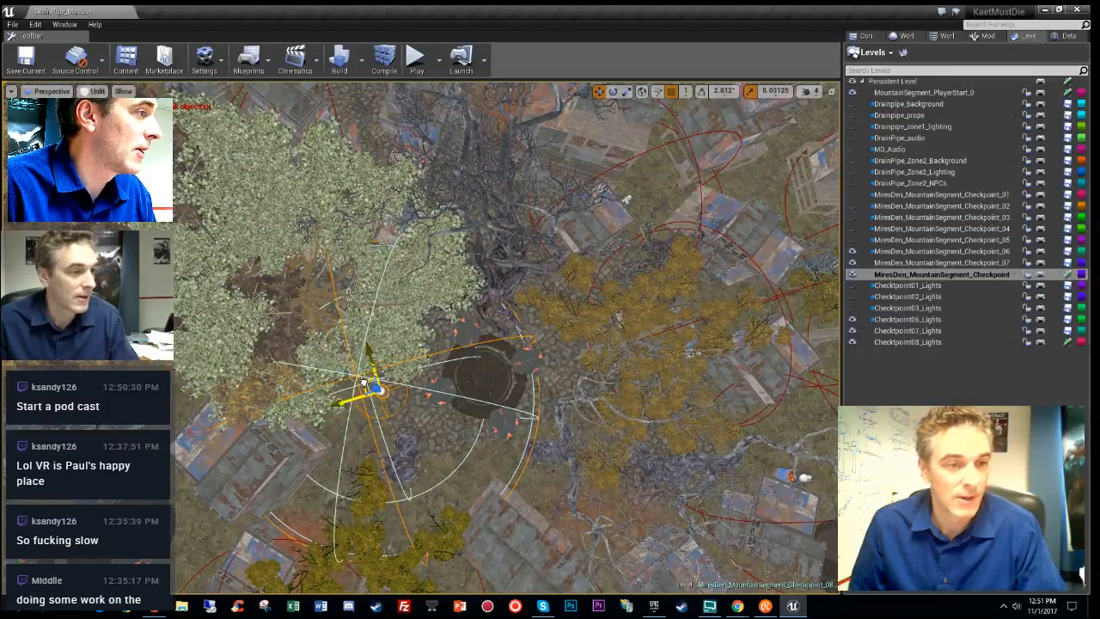
{"action": "right_click_drag", "start_coordinate": [374, 390], "coordinate": [374, 390]}
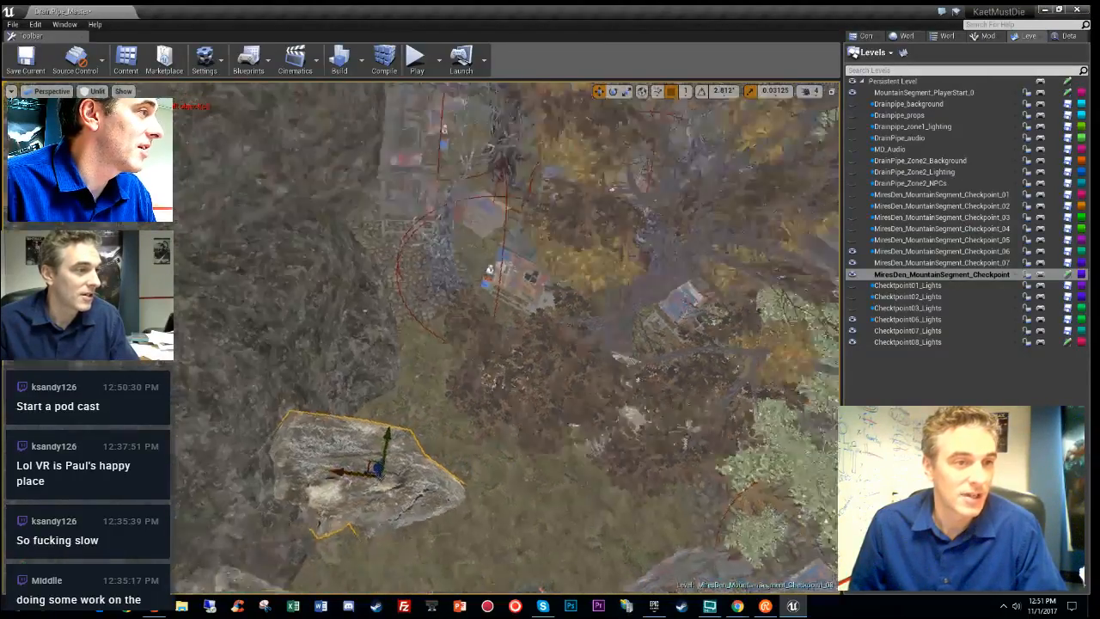
{"action": "right_click_drag", "start_coordinate": [507, 338], "coordinate": [507, 206]}
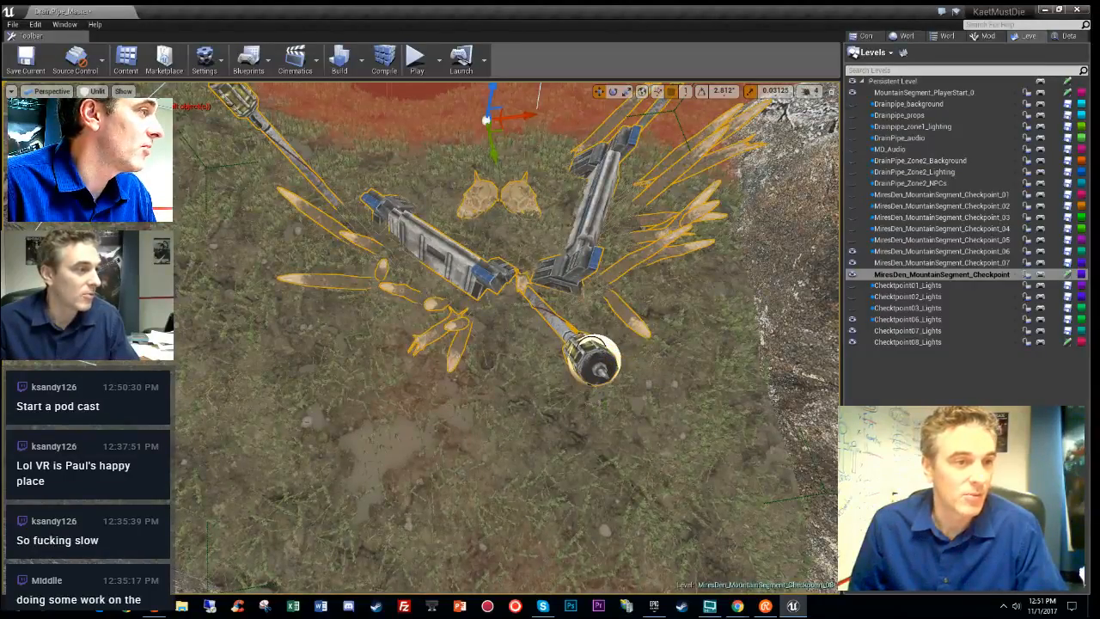
{"action": "right_click_drag", "start_coordinate": [507, 207], "coordinate": [507, 163]}
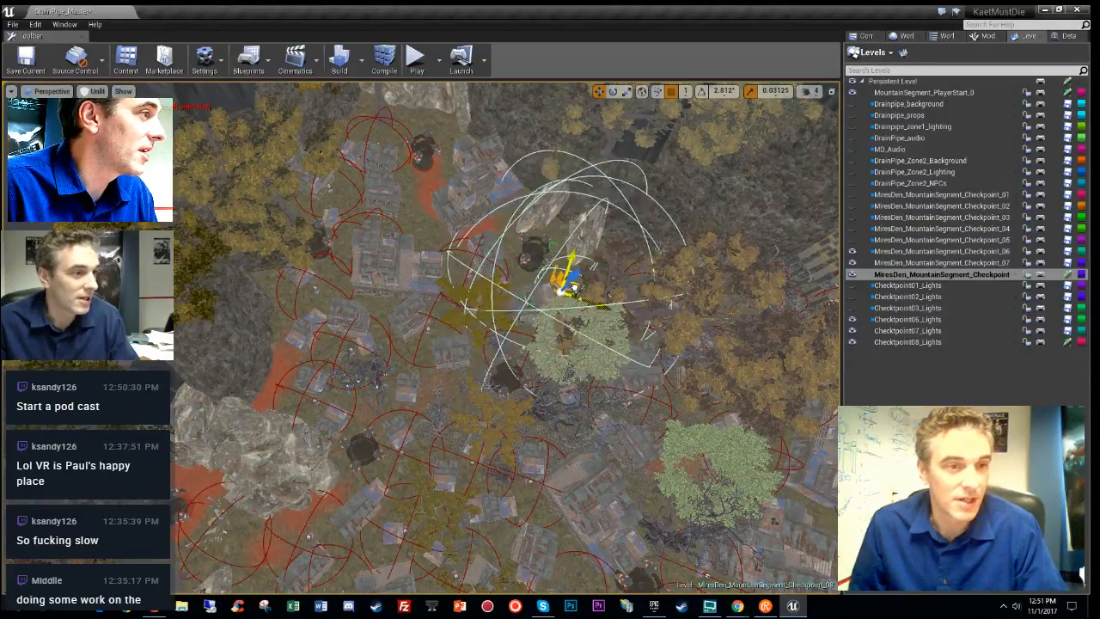
{"action": "right_click_drag", "start_coordinate": [507, 164], "coordinate": [507, 129]}
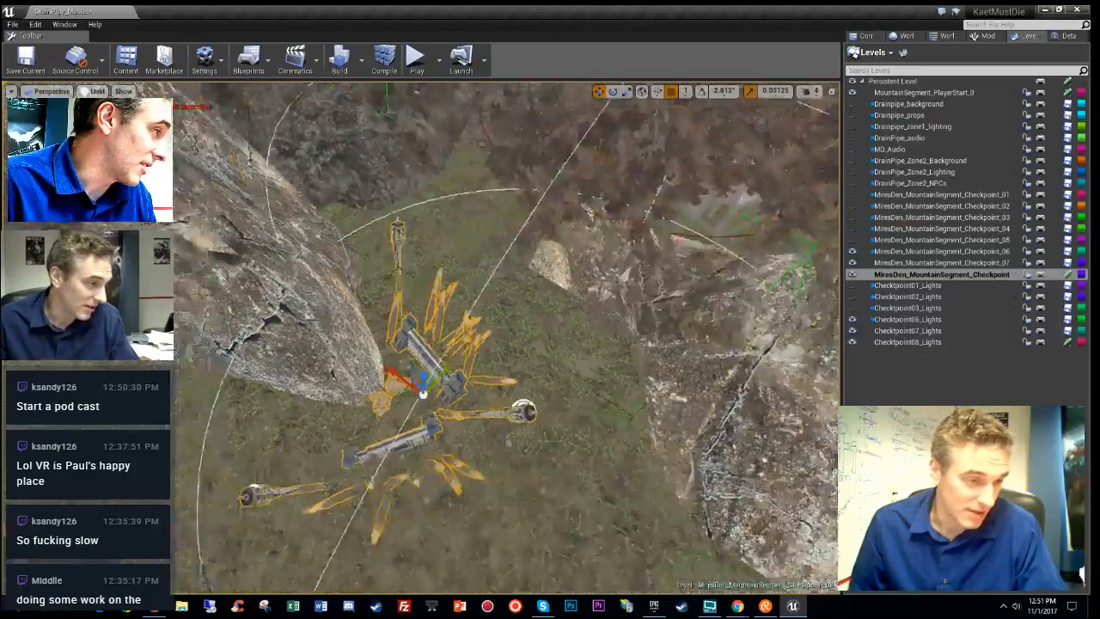
{"action": "right_click_drag", "start_coordinate": [507, 129], "coordinate": [507, 111]}
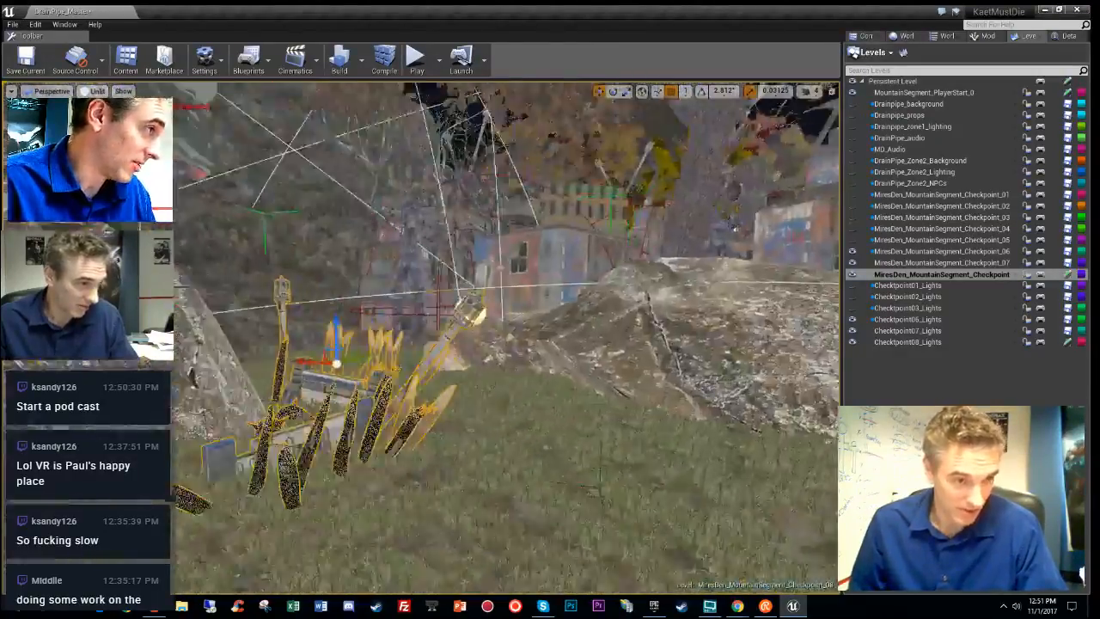
{"action": "right_click_drag", "start_coordinate": [507, 344], "coordinate": [361, 353]}
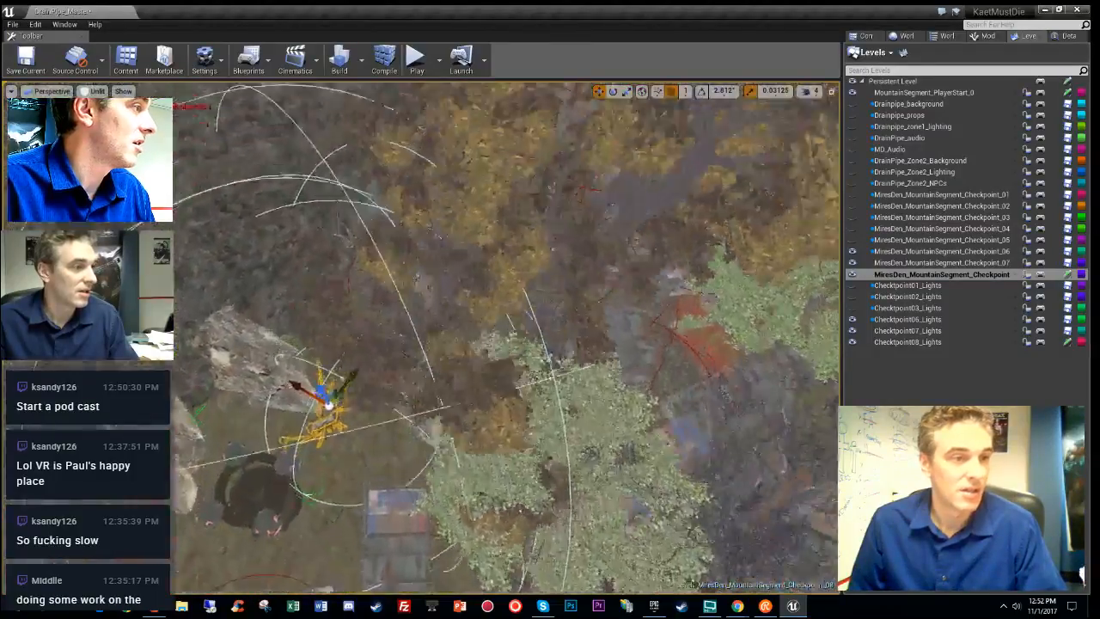
{"action": "right_click_drag", "start_coordinate": [507, 344], "coordinate": [412, 232]}
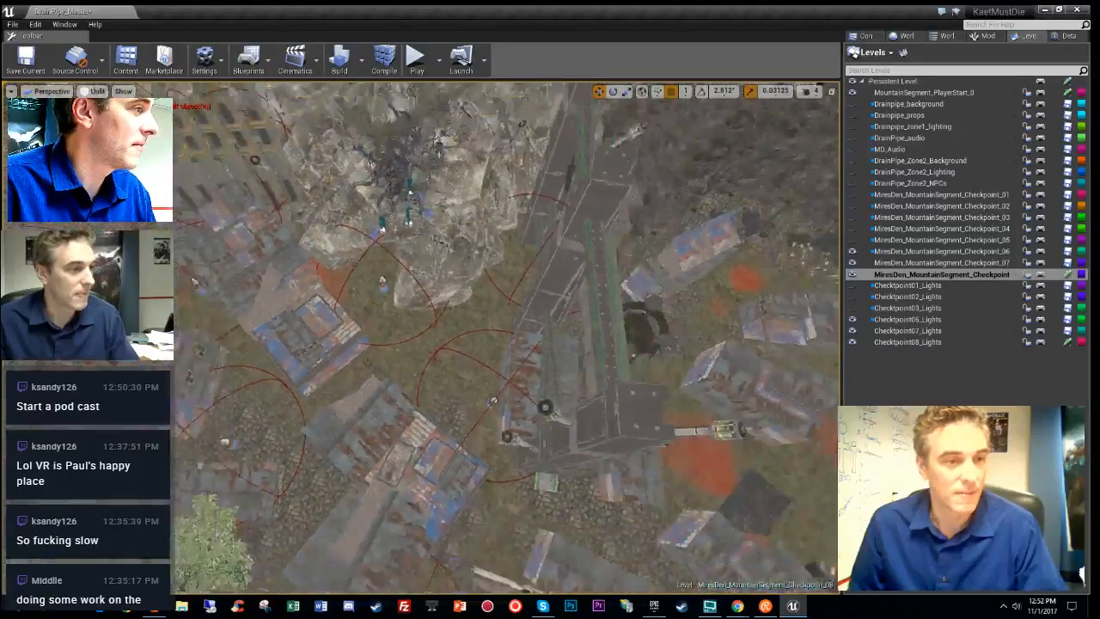
- Frame the selected fire barrel and the light above it
{"action": "right_click_drag", "start_coordinate": [413, 232], "coordinate": [377, 286]}
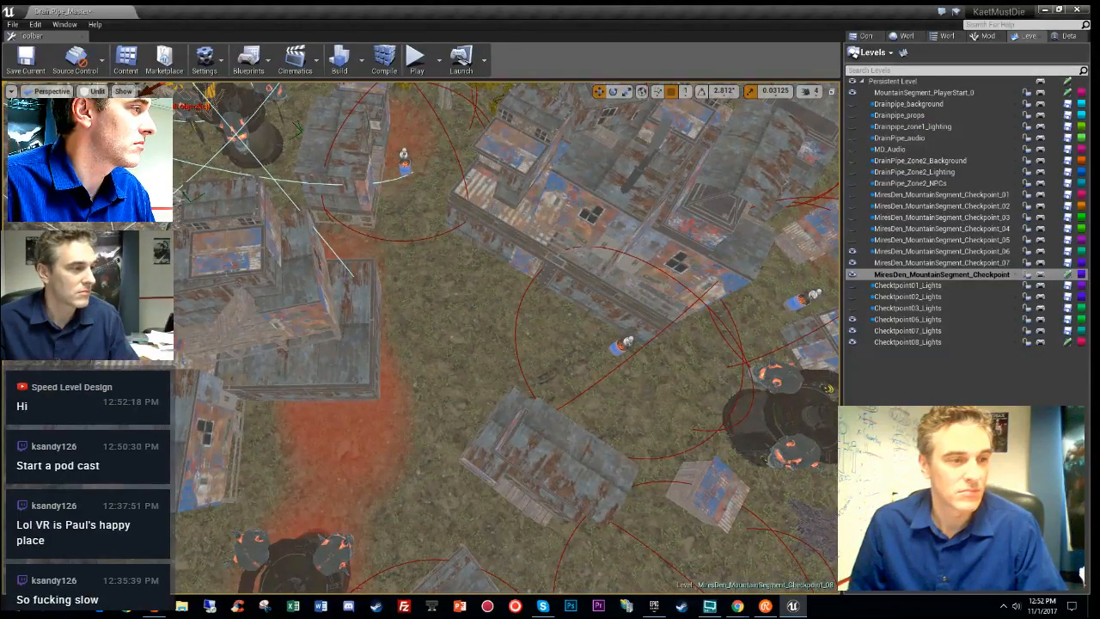
{"action": "right_click_drag", "start_coordinate": [376, 286], "coordinate": [373, 291]}
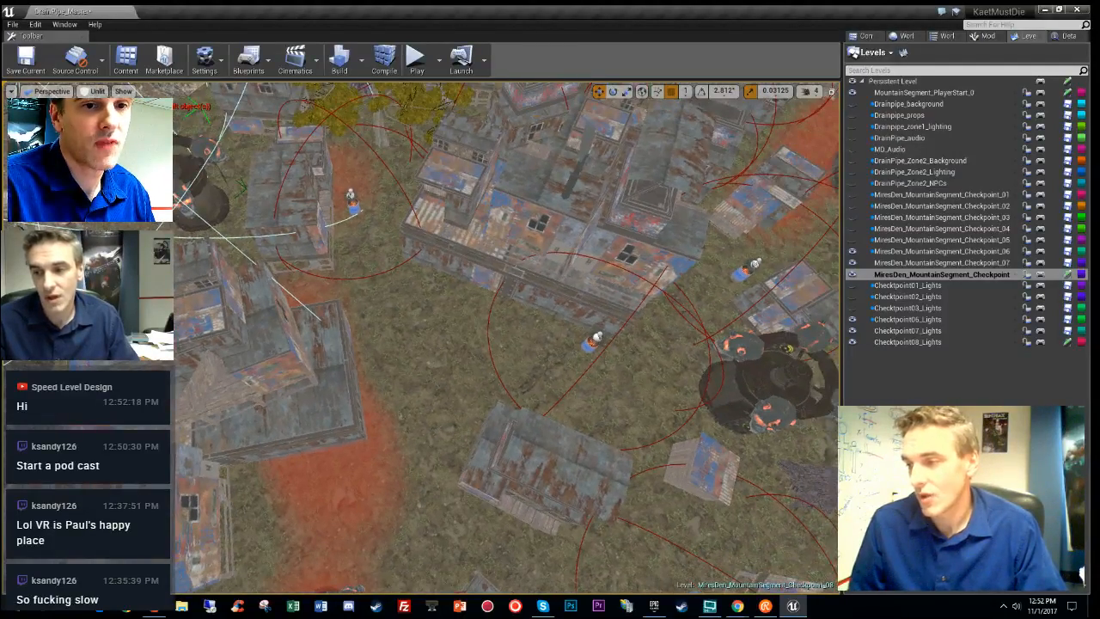
{"action": "key", "text": "f"}
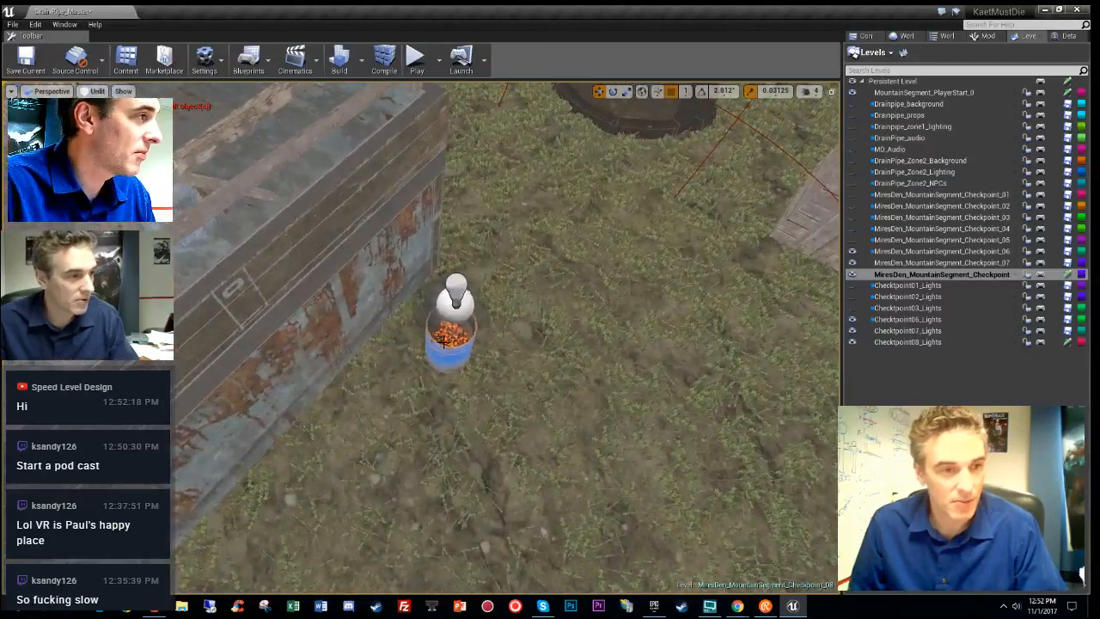
{"action": "scroll", "coordinate": [560, 312], "scroll_direction": "down", "scroll_amount": 5}
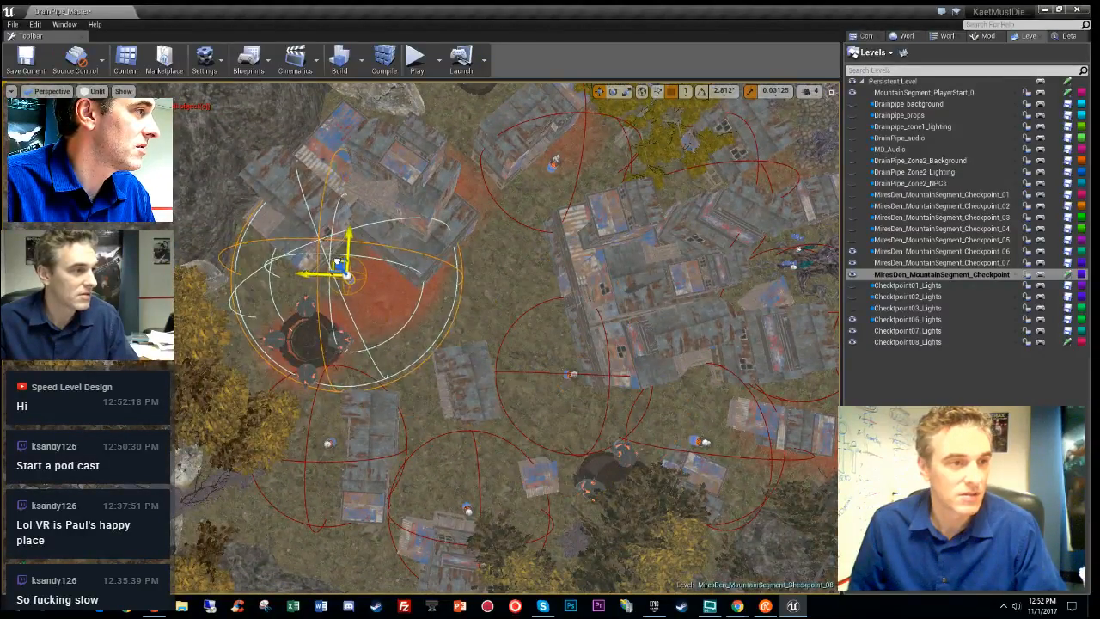
{"action": "key", "text": "f"}
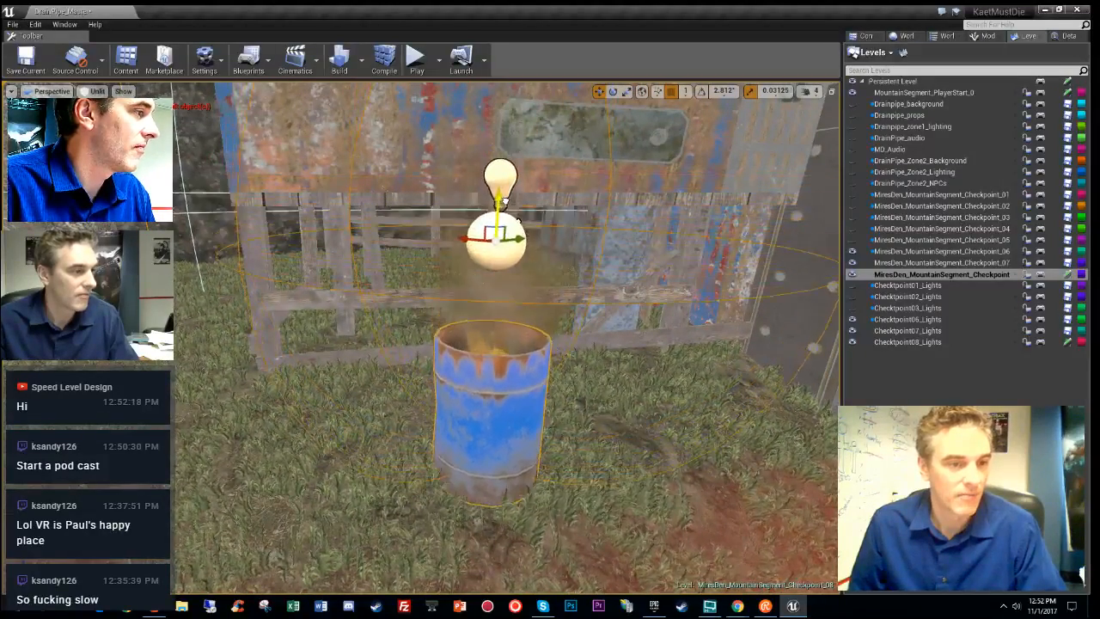
- Preview light overlap and full Lit shading across the village, then return to Unlit
{"action": "right_click_drag", "start_coordinate": [509, 220], "coordinate": [456, 275]}
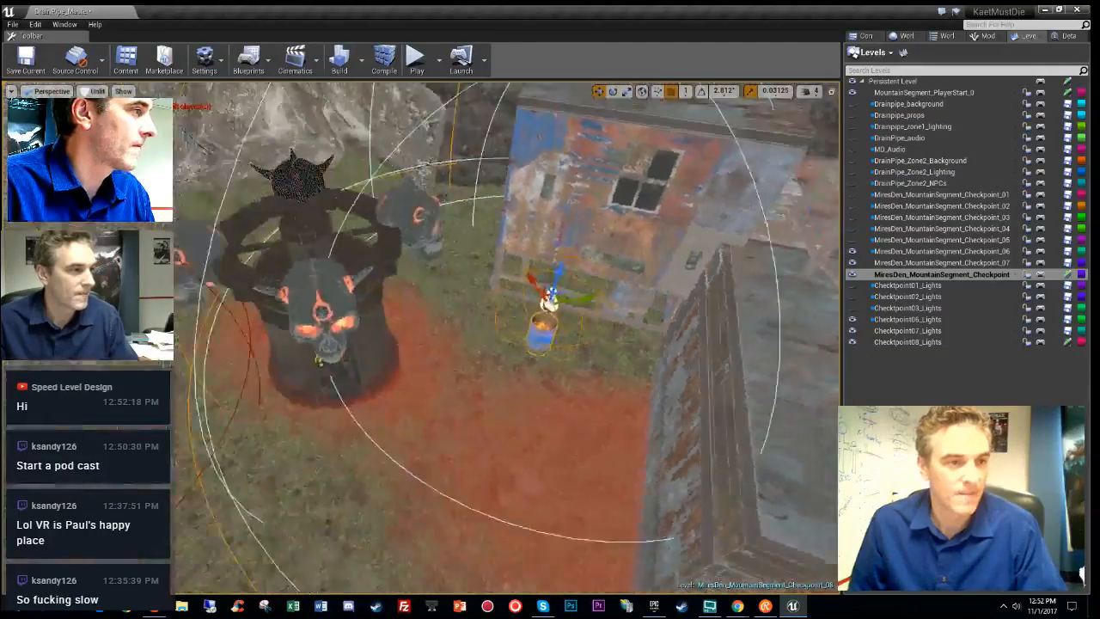
{"action": "key", "text": "alt+9"}
{"action": "key", "text": "alt+3"}
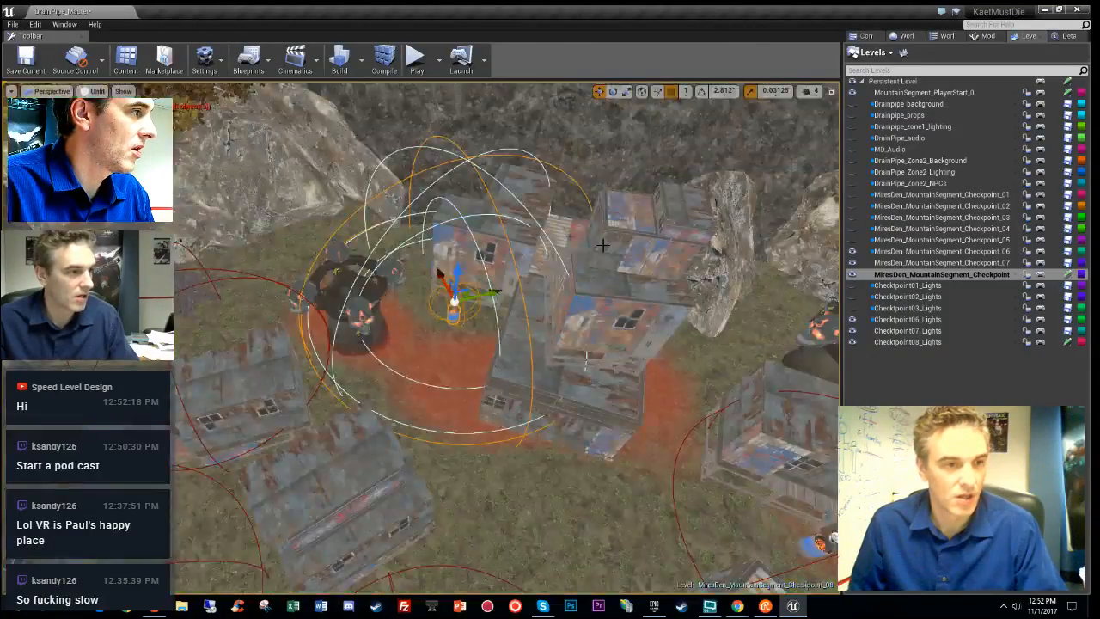
{"action": "right_click_drag", "start_coordinate": [602, 244], "coordinate": [670, 288]}
{"action": "right_click_drag", "start_coordinate": [601, 288], "coordinate": [636, 293]}
{"action": "key", "text": "alt+4"}
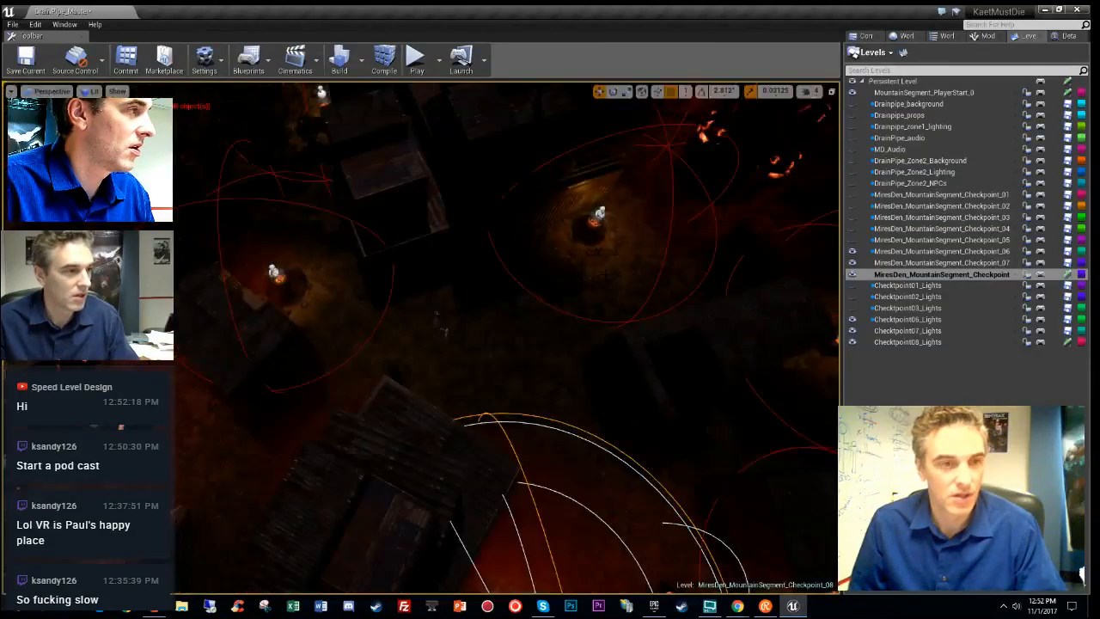
{"action": "key", "text": "alt+3"}
- Select the tube-and-spike barricade group and move it between the upper-right shacks
{"action": "right_click_drag", "start_coordinate": [604, 272], "coordinate": [524, 273]}
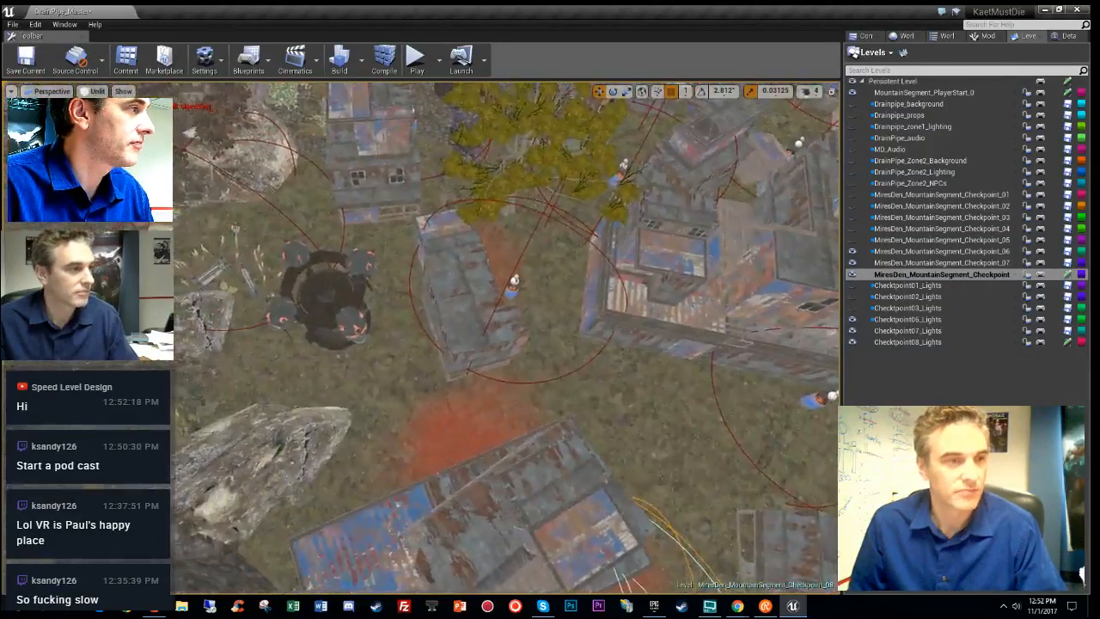
{"action": "right_click_drag", "start_coordinate": [232, 237], "coordinate": [337, 359]}
{"action": "left_click", "coordinate": [405, 378]}
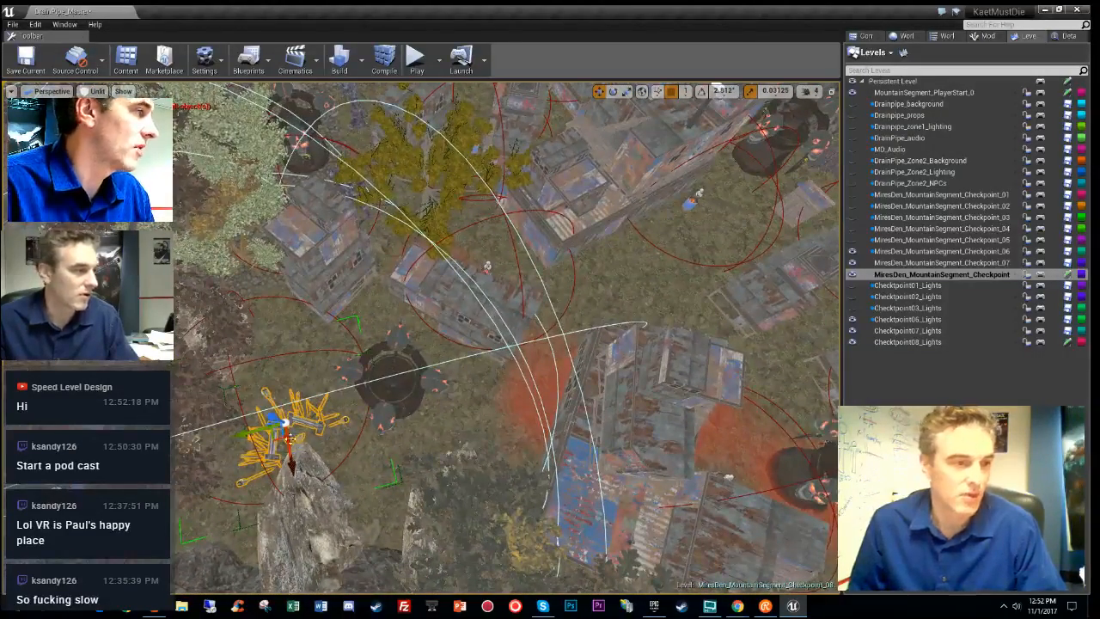
{"action": "left_click_drag", "start_coordinate": [279, 438], "coordinate": [666, 279]}
- Unlock the barricade group so its pieces can be edited, and delete one selected piece
{"action": "right_click_drag", "start_coordinate": [666, 280], "coordinate": [554, 314]}
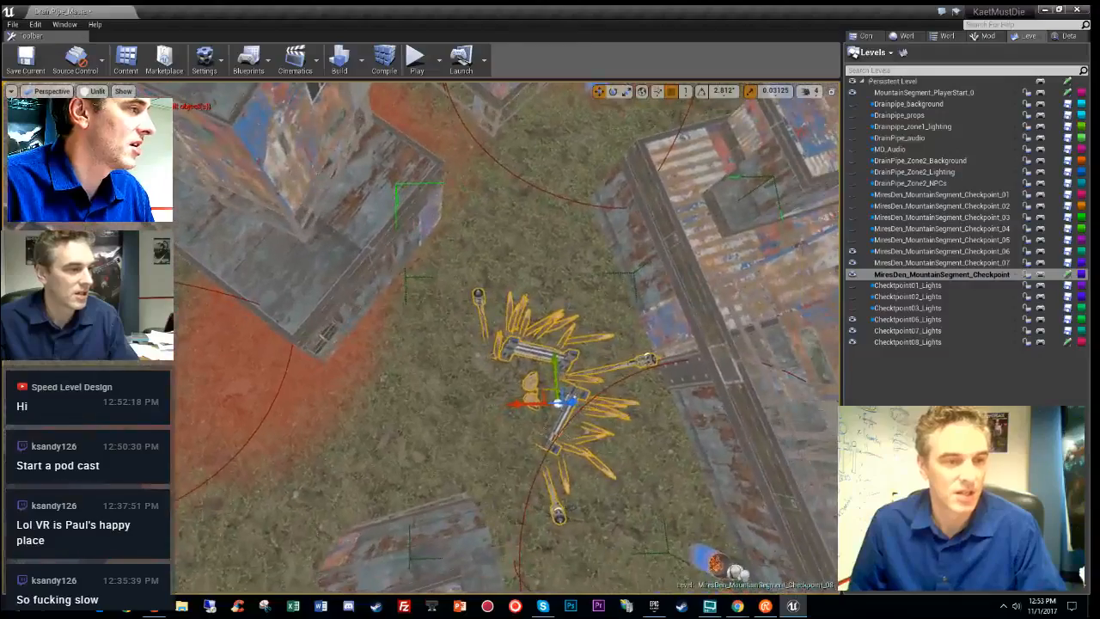
{"action": "key", "text": "e"}
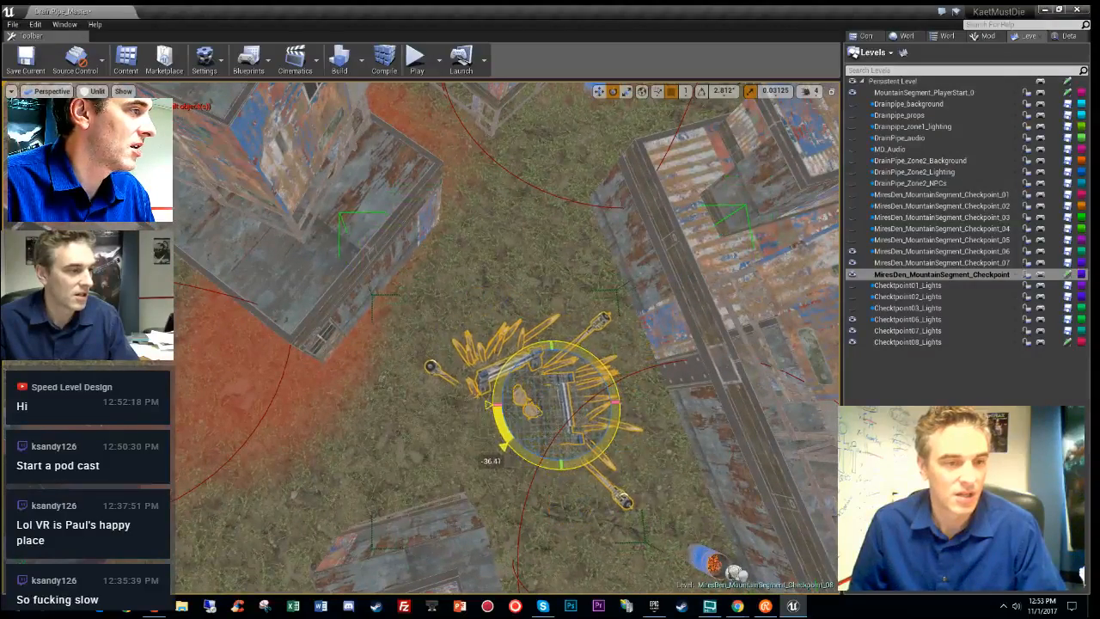
{"action": "right_click", "coordinate": [523, 396]}
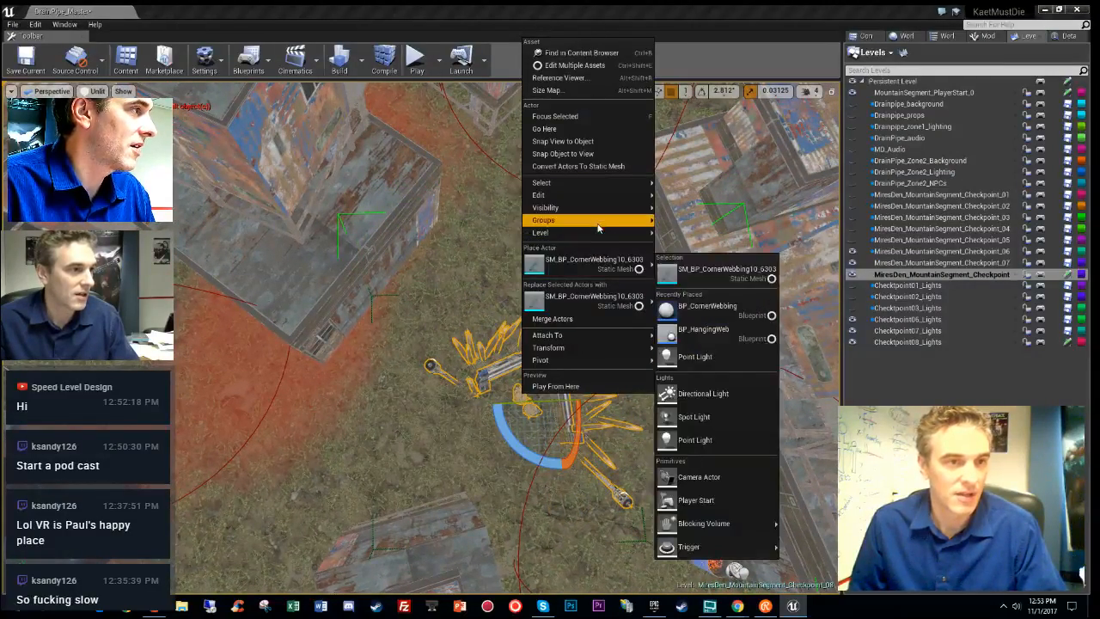
{"action": "mouse_move", "coordinate": [598, 221]}
{"action": "left_click", "coordinate": [672, 233]}
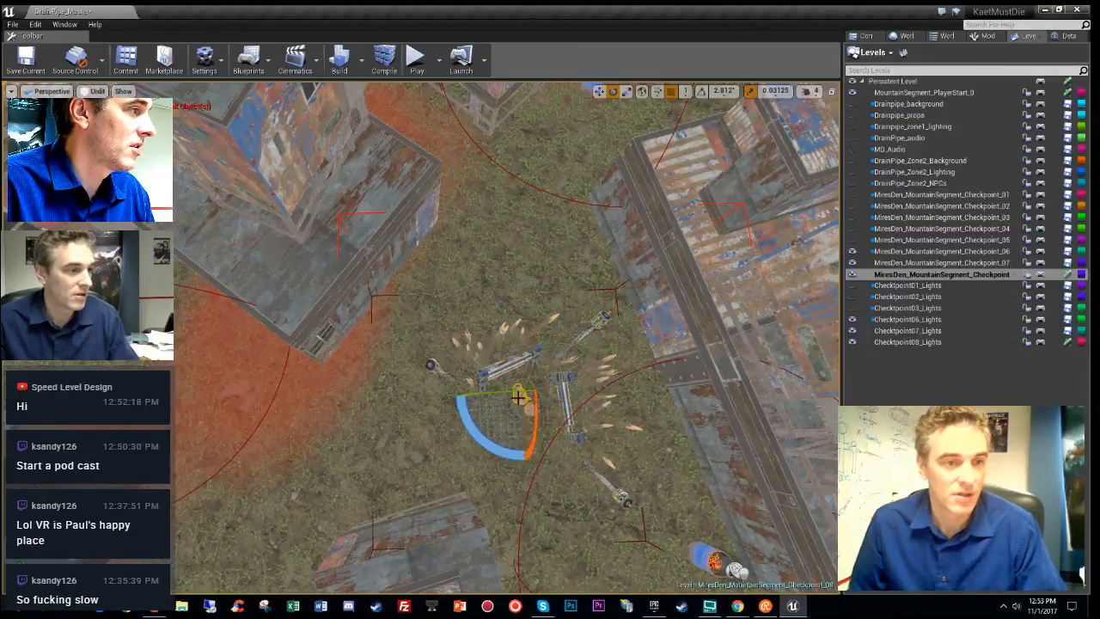
{"action": "key", "text": "Delete"}
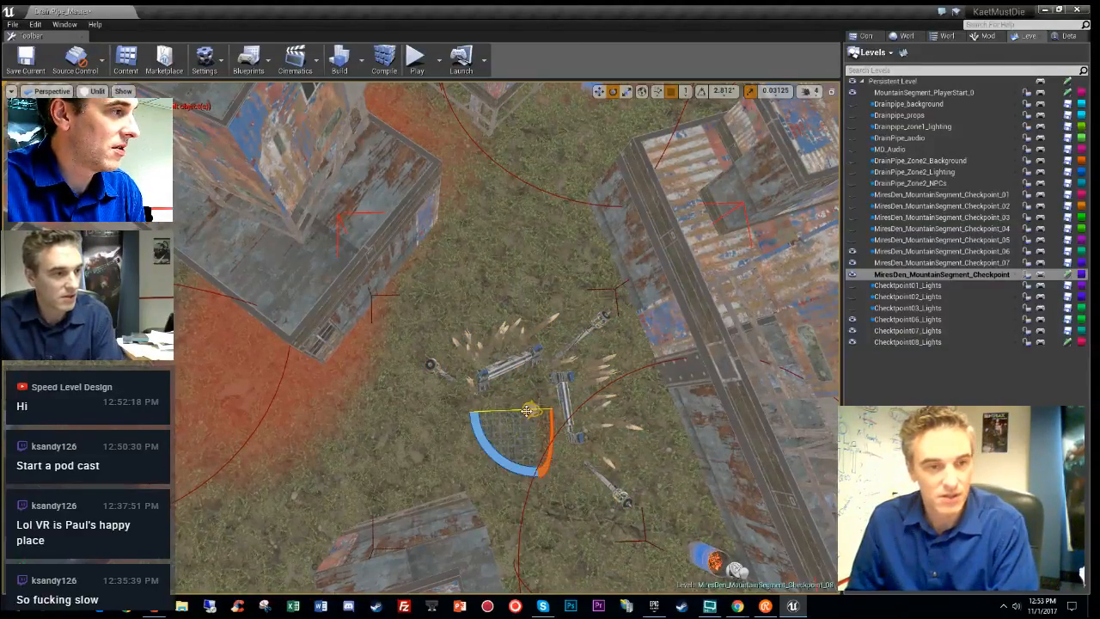
- Delete the centre barrier from the group, then select the right barrier
{"action": "right_click_drag", "start_coordinate": [501, 398], "coordinate": [412, 416]}
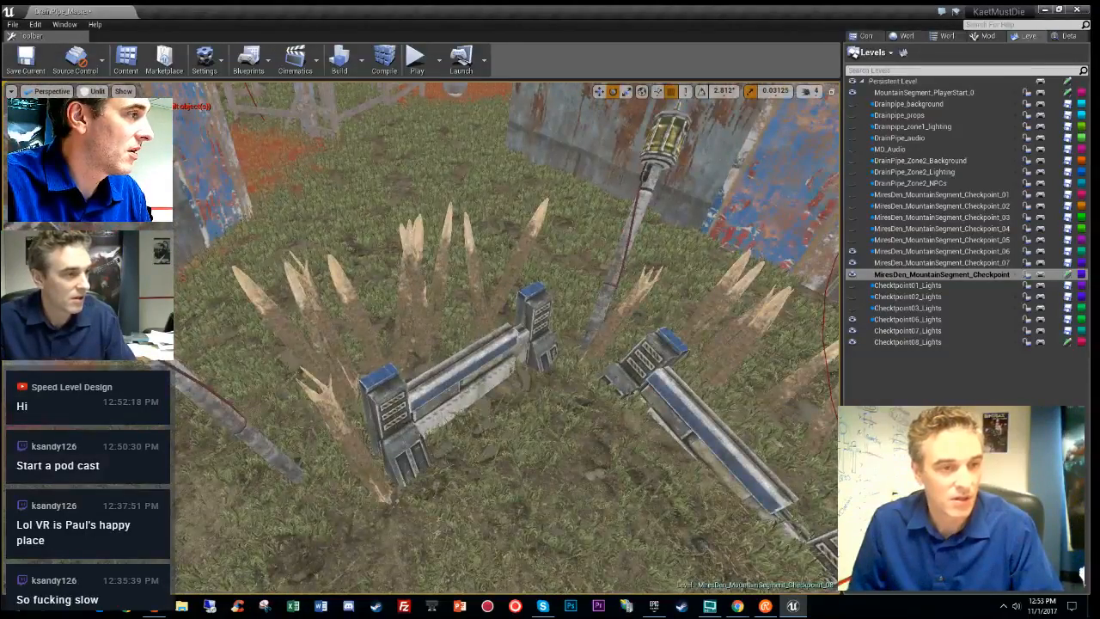
{"action": "left_click", "coordinate": [412, 416]}
{"action": "key", "text": "Delete"}
{"action": "left_click", "coordinate": [670, 404]}
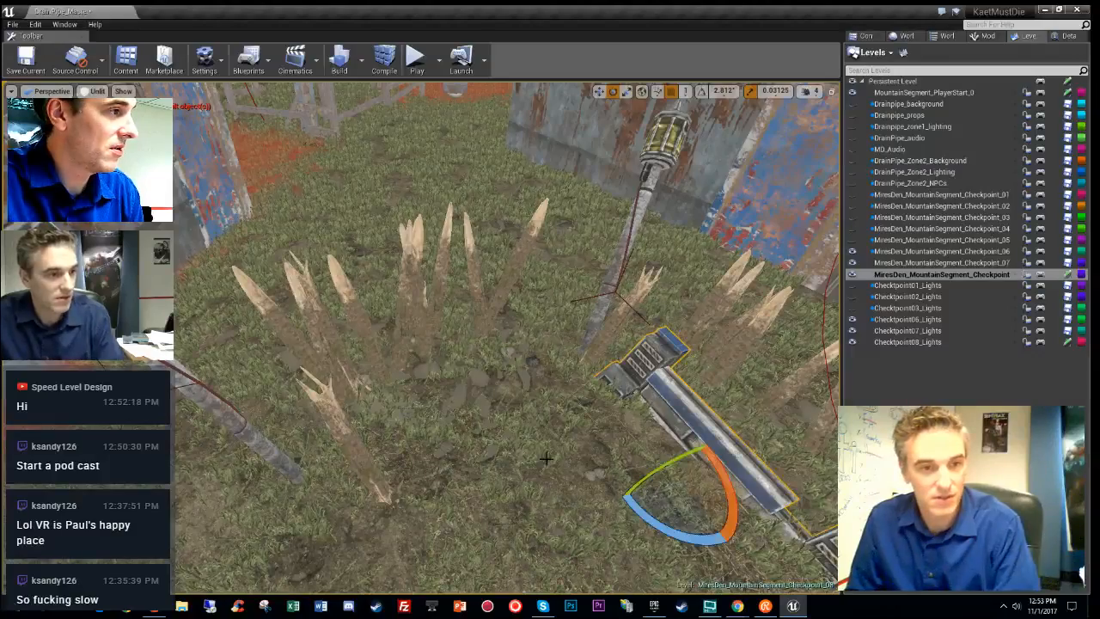
{"action": "right_click_drag", "start_coordinate": [546, 460], "coordinate": [493, 456]}
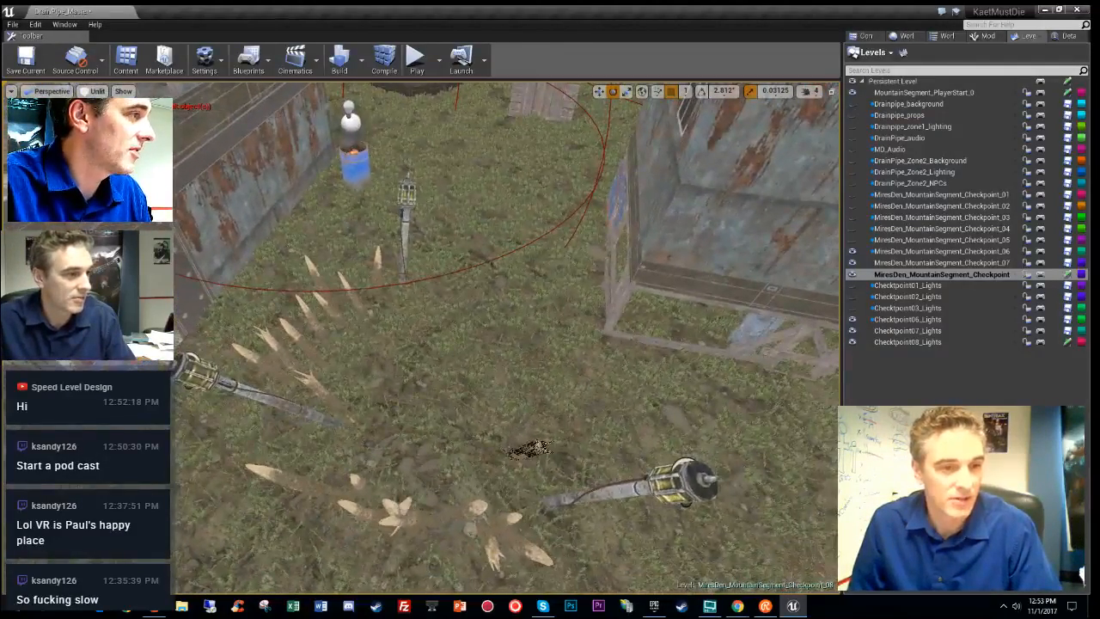
{"action": "right_click_drag", "start_coordinate": [684, 490], "coordinate": [679, 486]}
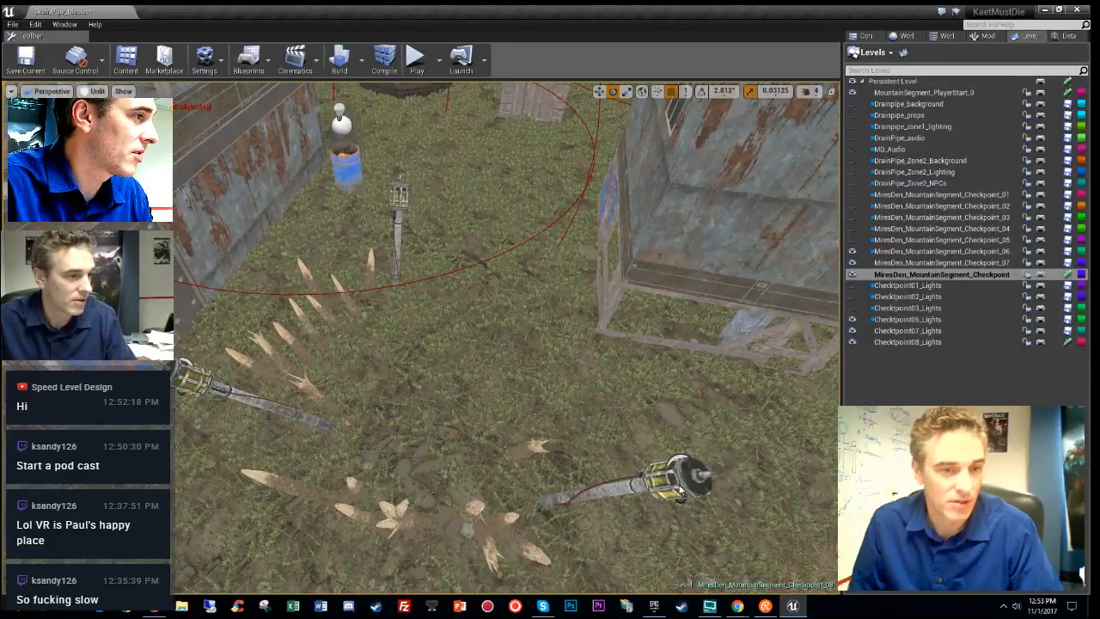
- Relock the barricade pieces as one group and view the stakes and lanterns with full lighting
{"action": "right_click", "coordinate": [679, 490]}
{"action": "mouse_move", "coordinate": [812, 299]}
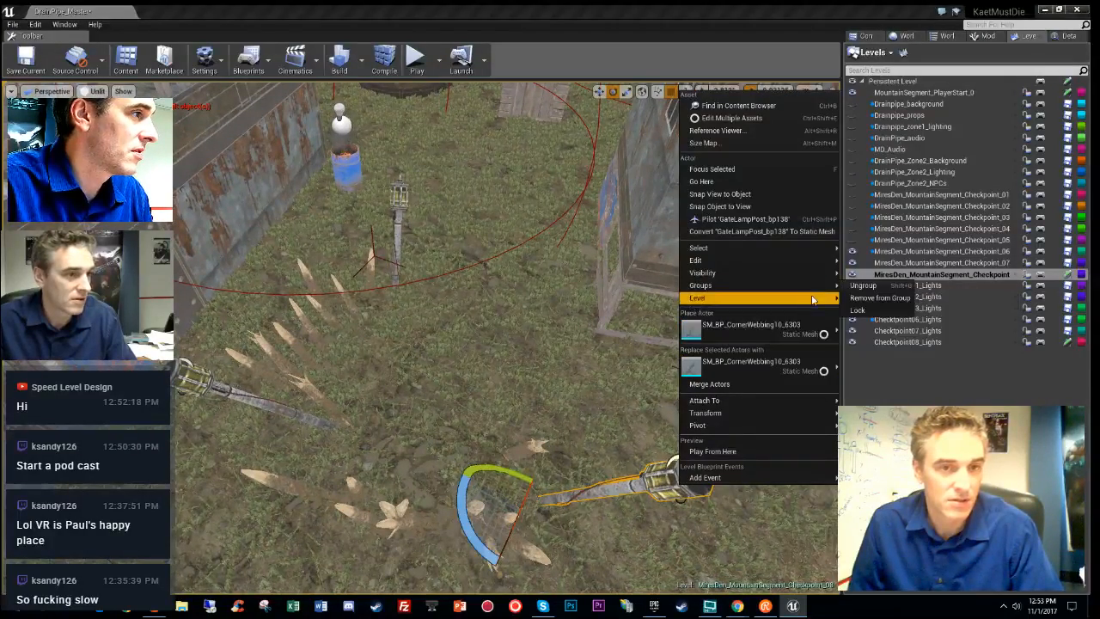
{"action": "left_click", "coordinate": [862, 311]}
{"action": "right_click_drag", "start_coordinate": [602, 326], "coordinate": [619, 348]}
{"action": "key", "text": "w"}
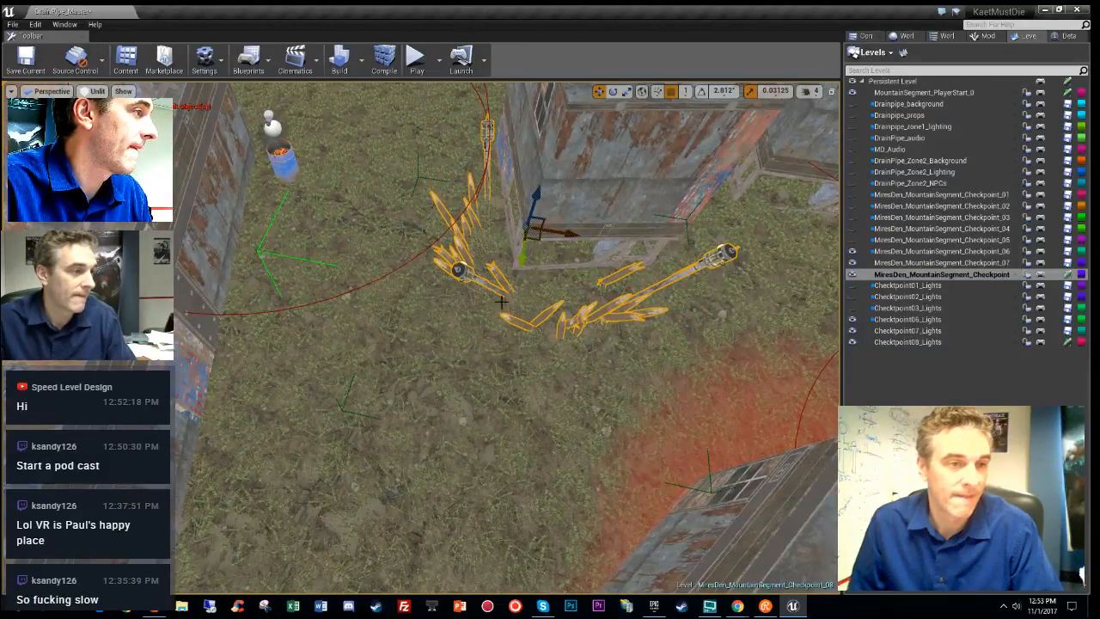
{"action": "right_click_drag", "start_coordinate": [502, 302], "coordinate": [489, 216]}
{"action": "key", "text": "alt+4"}
{"action": "key", "text": "g"}
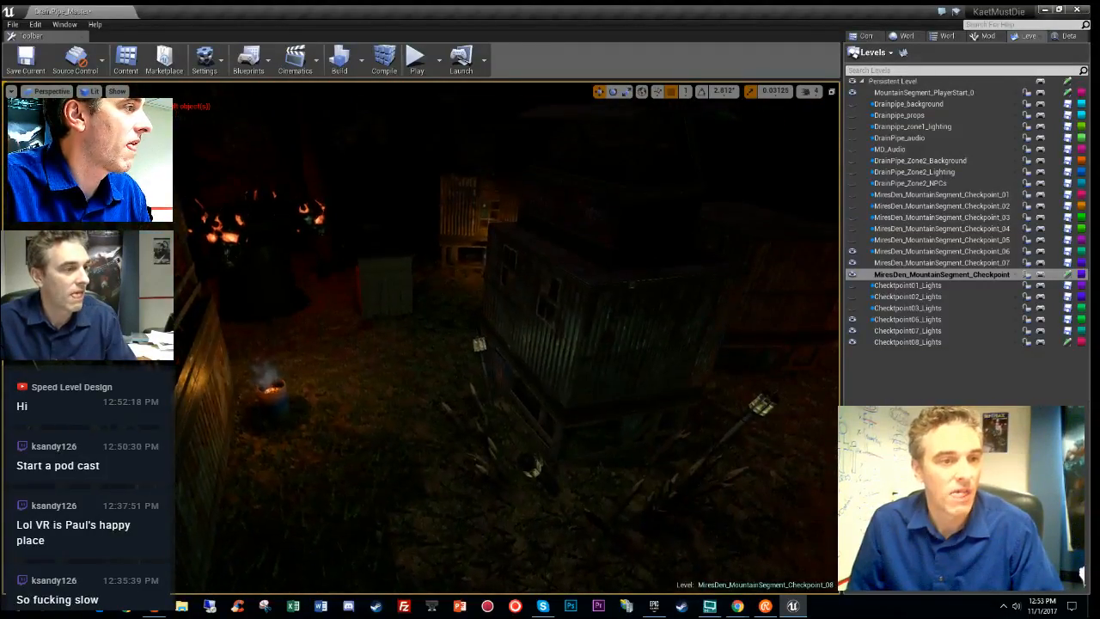
- Select another spiked barricade group, move it left, and rotate it to a new angle
{"action": "right_click_drag", "start_coordinate": [539, 387], "coordinate": [210, 385]}
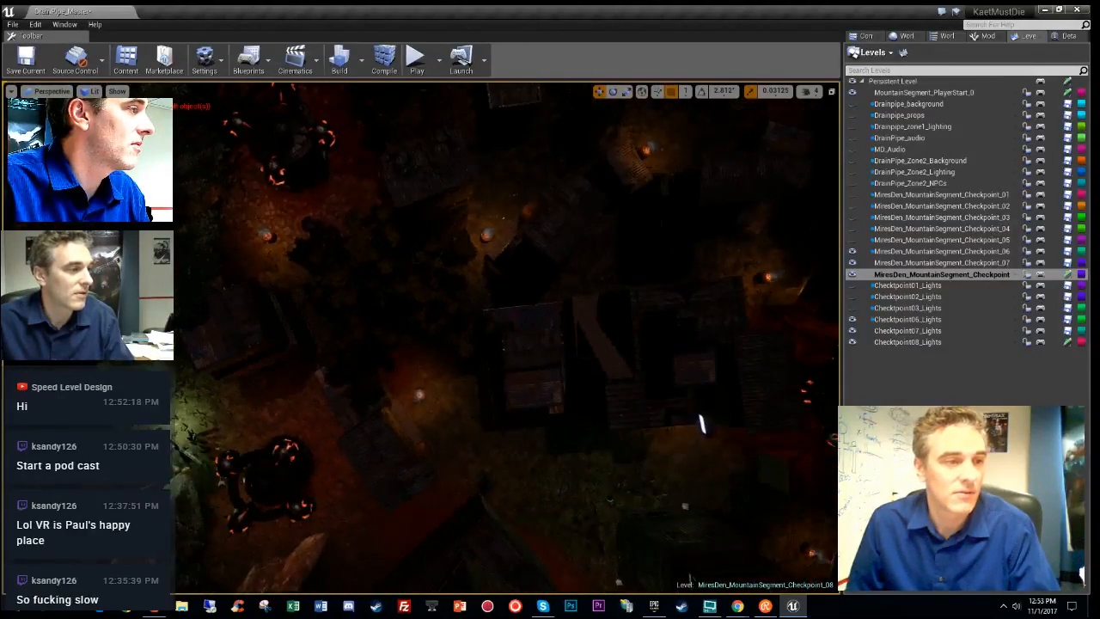
{"action": "right_click_drag", "start_coordinate": [440, 398], "coordinate": [549, 395]}
{"action": "left_click", "coordinate": [664, 260]}
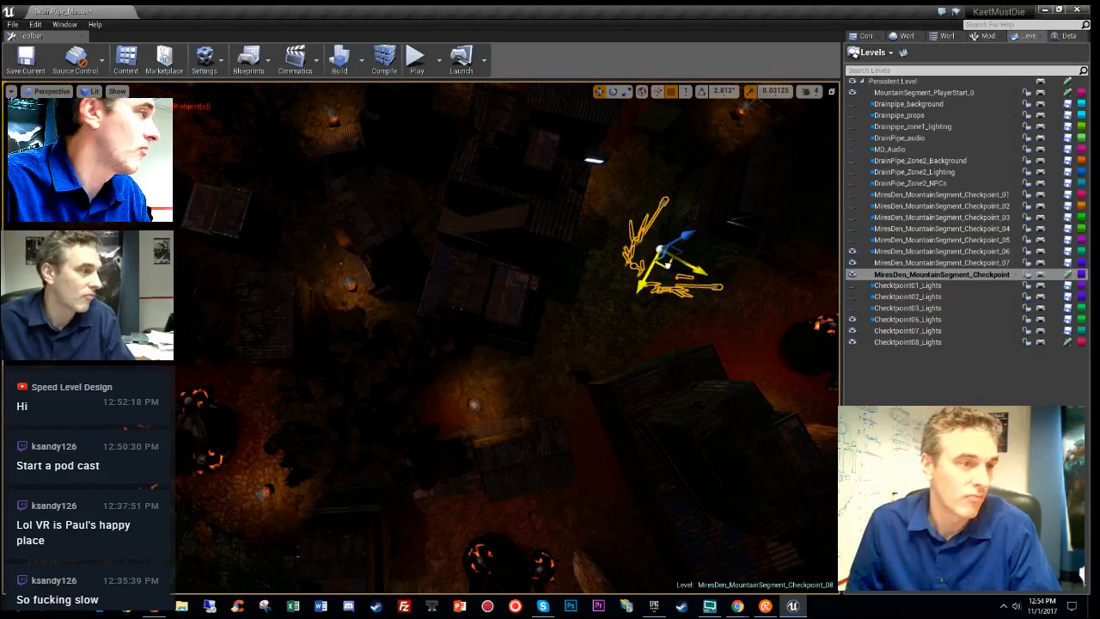
{"action": "left_click_drag", "start_coordinate": [662, 268], "coordinate": [249, 307]}
{"action": "right_click_drag", "start_coordinate": [249, 307], "coordinate": [331, 300]}
{"action": "key", "text": "e"}
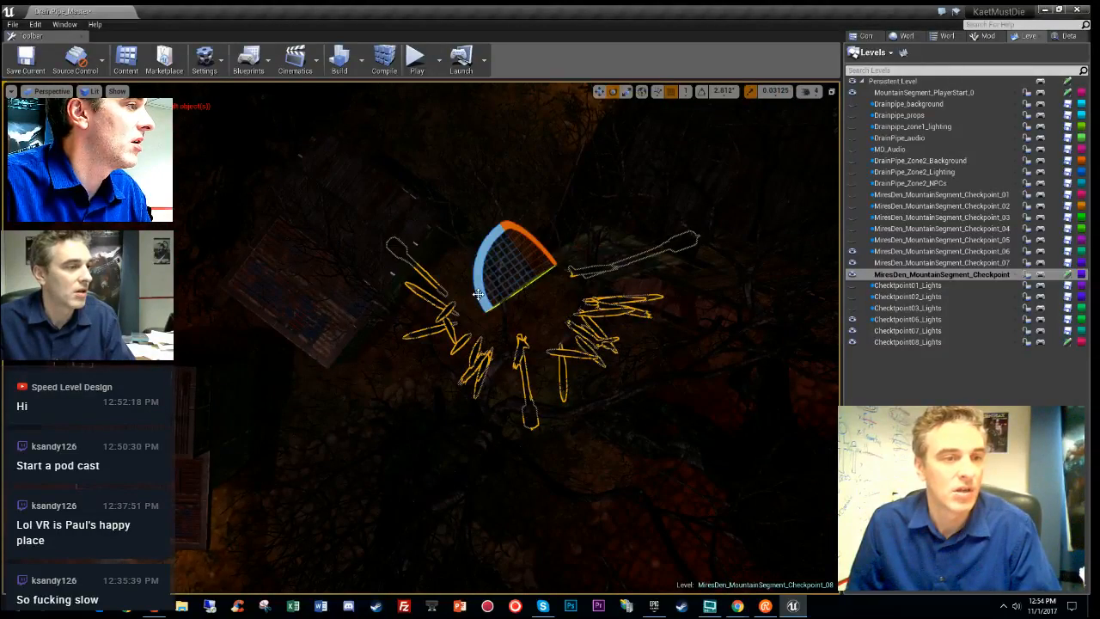
{"action": "left_click_drag", "start_coordinate": [478, 293], "coordinate": [558, 339]}
{"action": "key", "text": "w"}
{"action": "left_click_drag", "start_coordinate": [550, 276], "coordinate": [625, 250]}
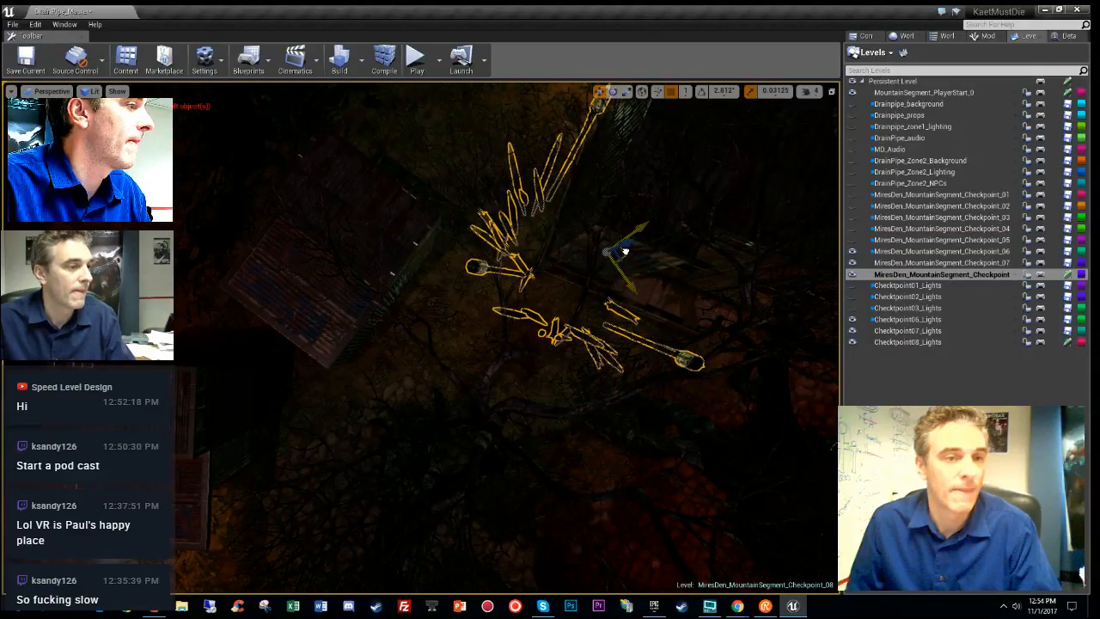
- Move the spike-and-lantern group down beside the shack and switch the viewport to Unlit
{"action": "right_click_drag", "start_coordinate": [621, 242], "coordinate": [600, 159]}
{"action": "key", "text": "w"}
{"action": "key", "text": "d"}
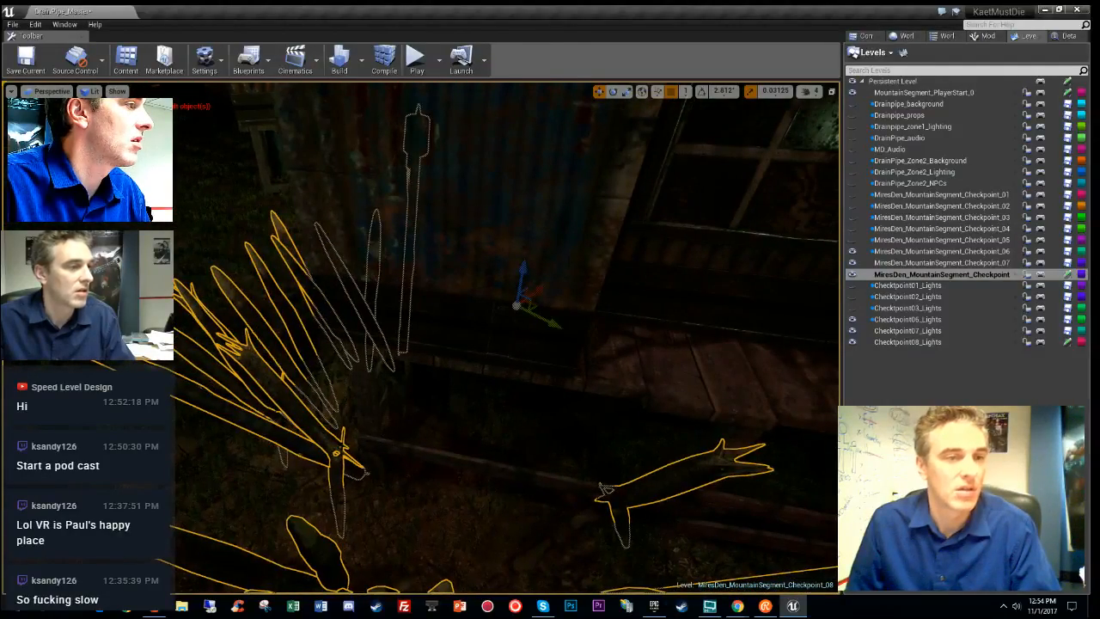
{"action": "left_click_drag", "start_coordinate": [525, 268], "coordinate": [516, 330]}
{"action": "right_click_drag", "start_coordinate": [515, 330], "coordinate": [427, 332]}
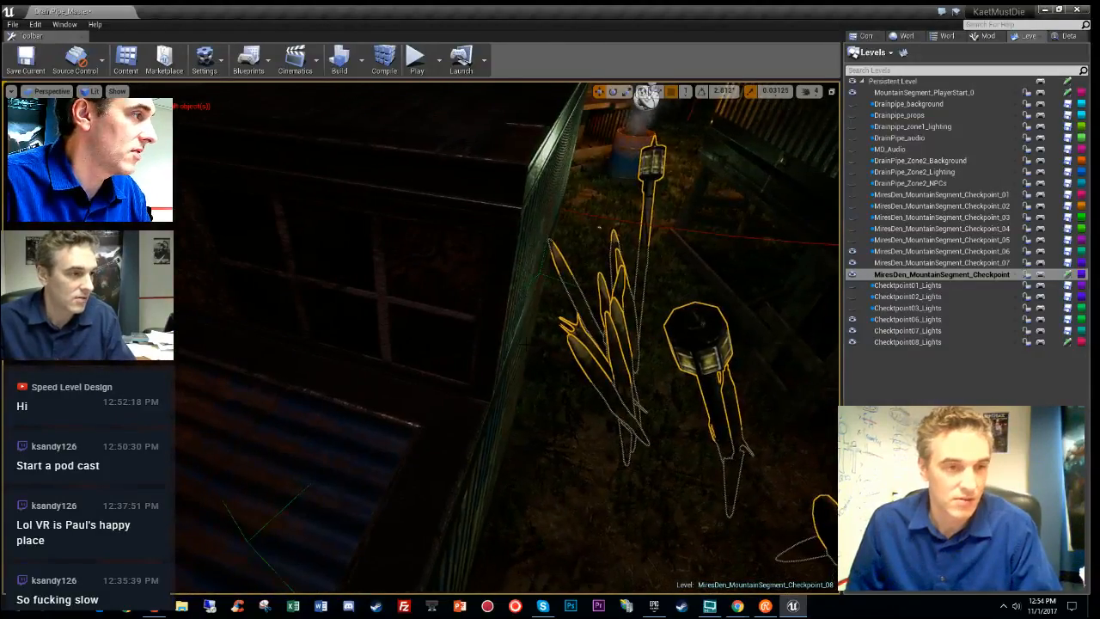
{"action": "key", "text": "alt+3"}
{"action": "right_click_drag", "start_coordinate": [537, 354], "coordinate": [394, 559]}
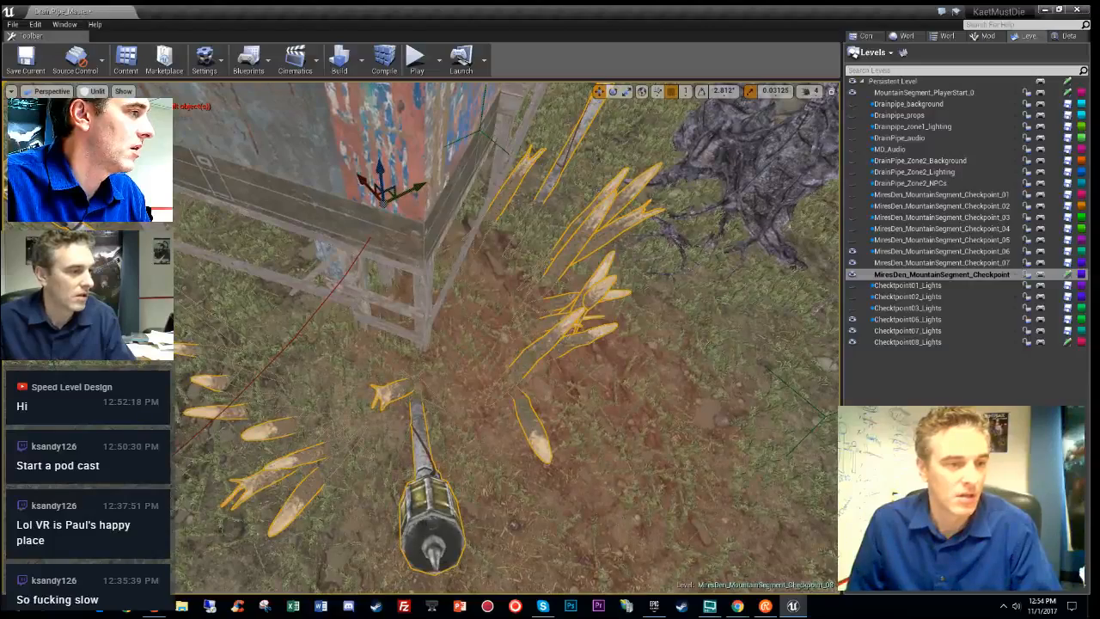
- Unlock the group and tilt the lantern post upright using local-space rotation
{"action": "right_click", "coordinate": [428, 164]}
{"action": "mouse_move", "coordinate": [466, 357]}
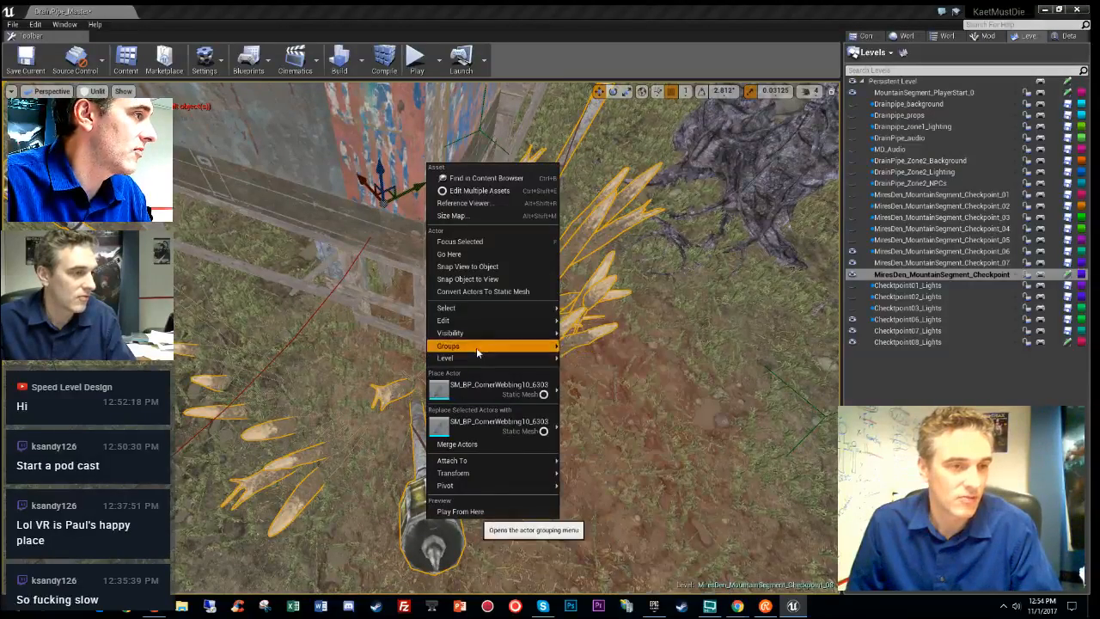
{"action": "left_click", "coordinate": [591, 345]}
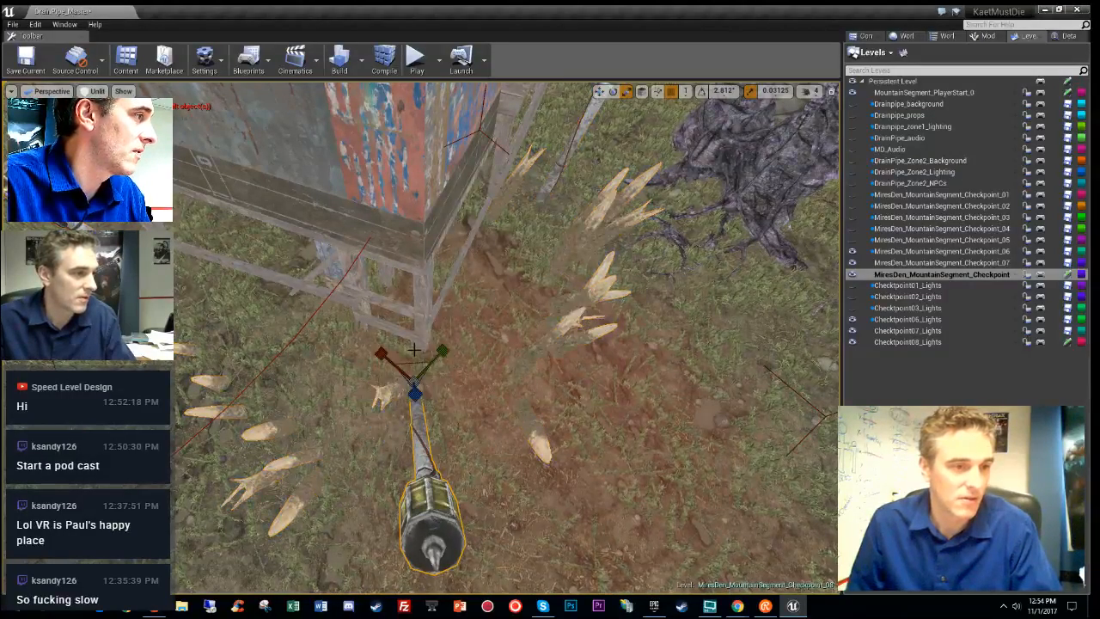
{"action": "key", "text": "e"}
{"action": "left_click", "coordinate": [643, 95]}
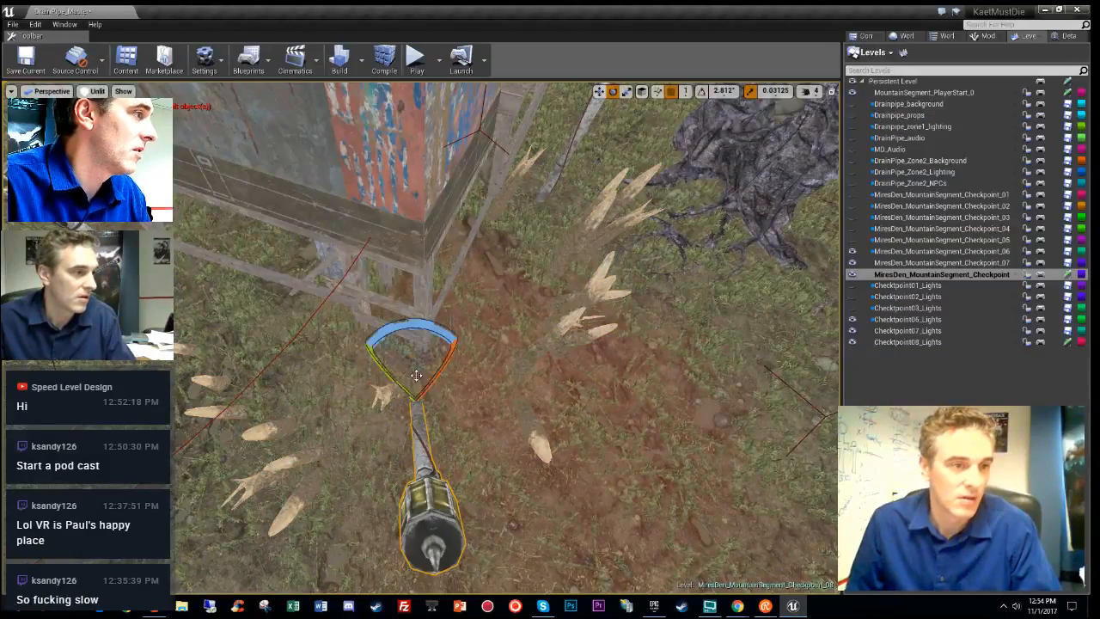
{"action": "left_click_drag", "start_coordinate": [394, 386], "coordinate": [376, 377]}
{"action": "left_click_drag", "start_coordinate": [354, 328], "coordinate": [419, 380]}
{"action": "right_click_drag", "start_coordinate": [419, 381], "coordinate": [361, 400]}
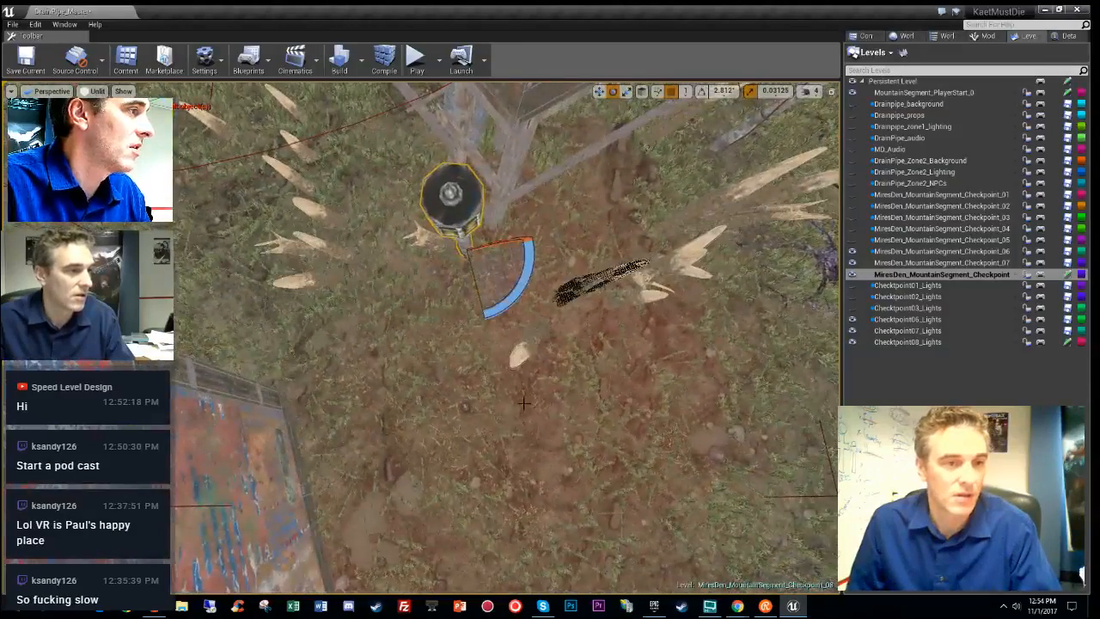
- Reposition the small spike across the ground near the shack
{"action": "left_click", "coordinate": [520, 336]}
{"action": "key", "text": "w"}
{"action": "left_click_drag", "start_coordinate": [515, 323], "coordinate": [366, 267]}
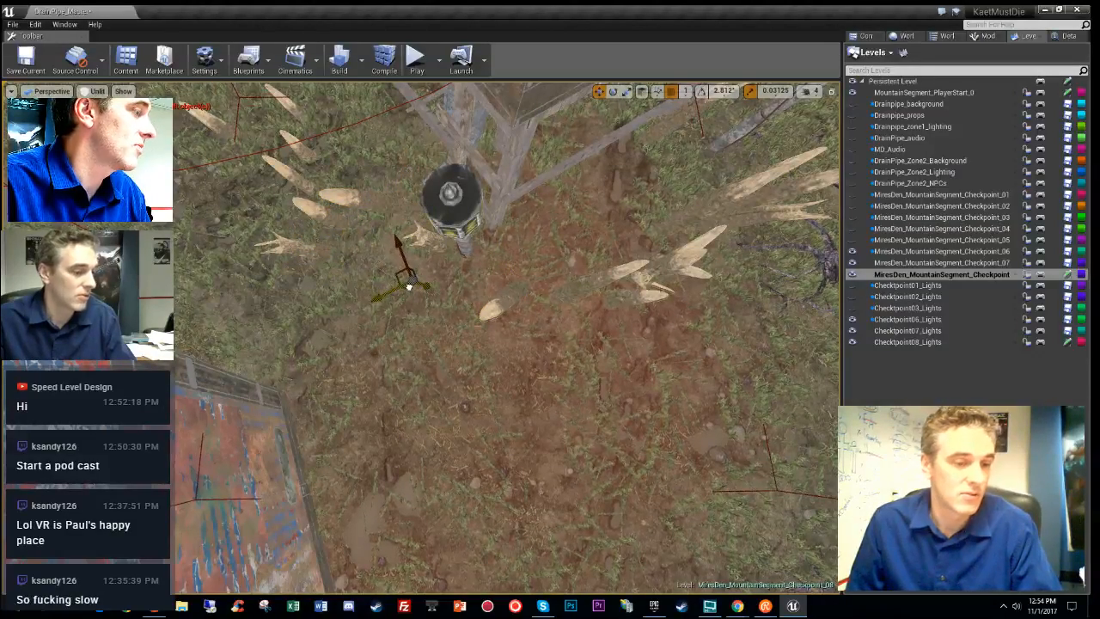
{"action": "right_click_drag", "start_coordinate": [343, 305], "coordinate": [607, 33]}
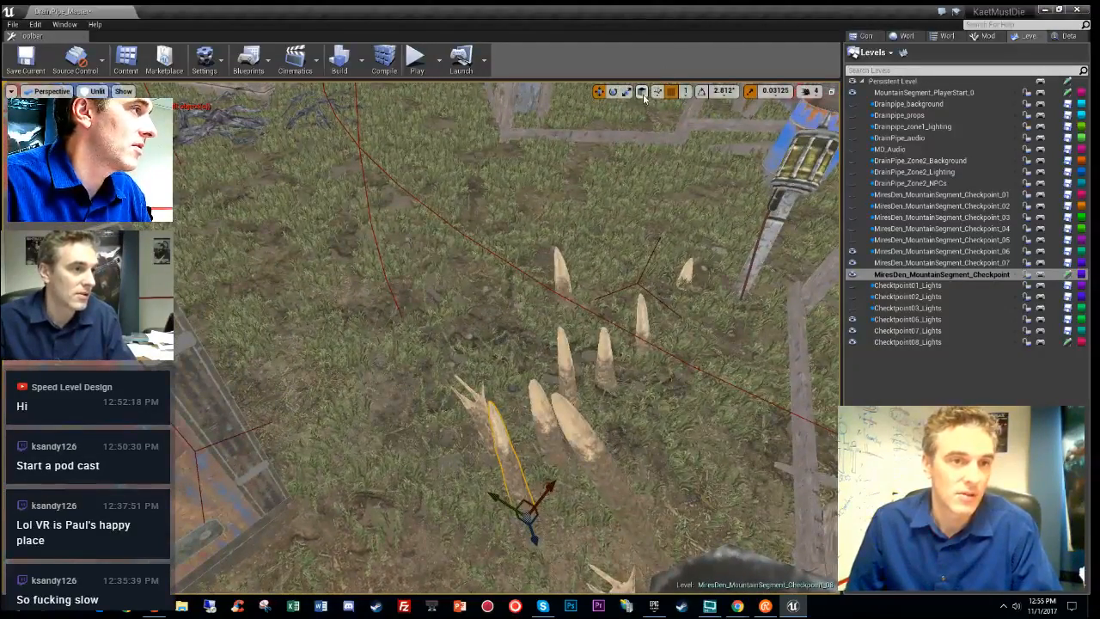
{"action": "left_click_drag", "start_coordinate": [545, 526], "coordinate": [571, 571]}
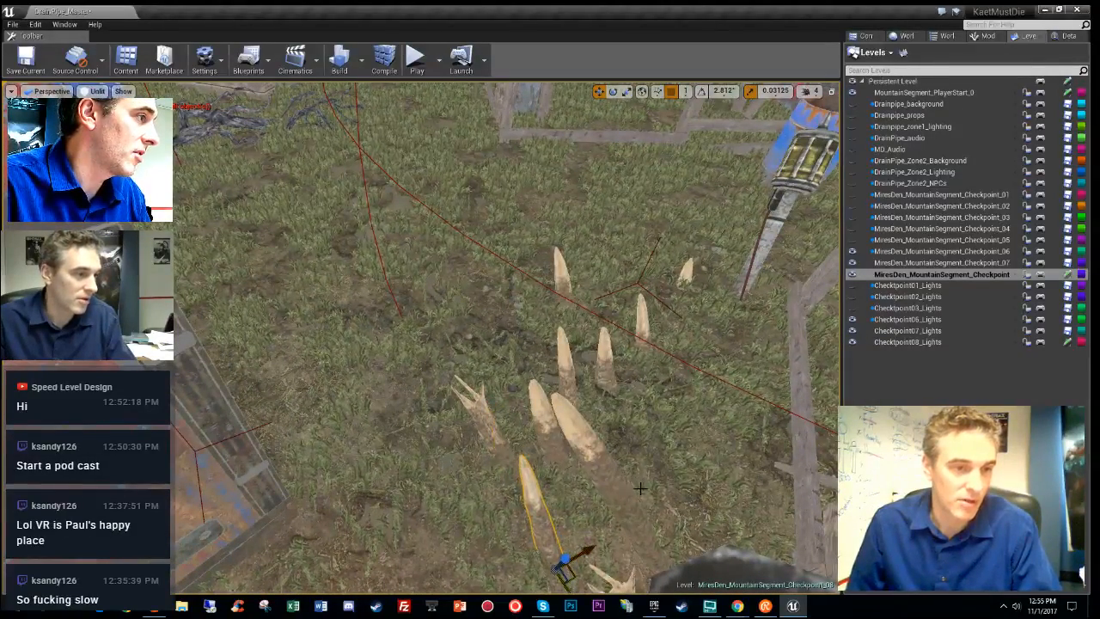
{"action": "left_click_drag", "start_coordinate": [655, 532], "coordinate": [691, 498]}
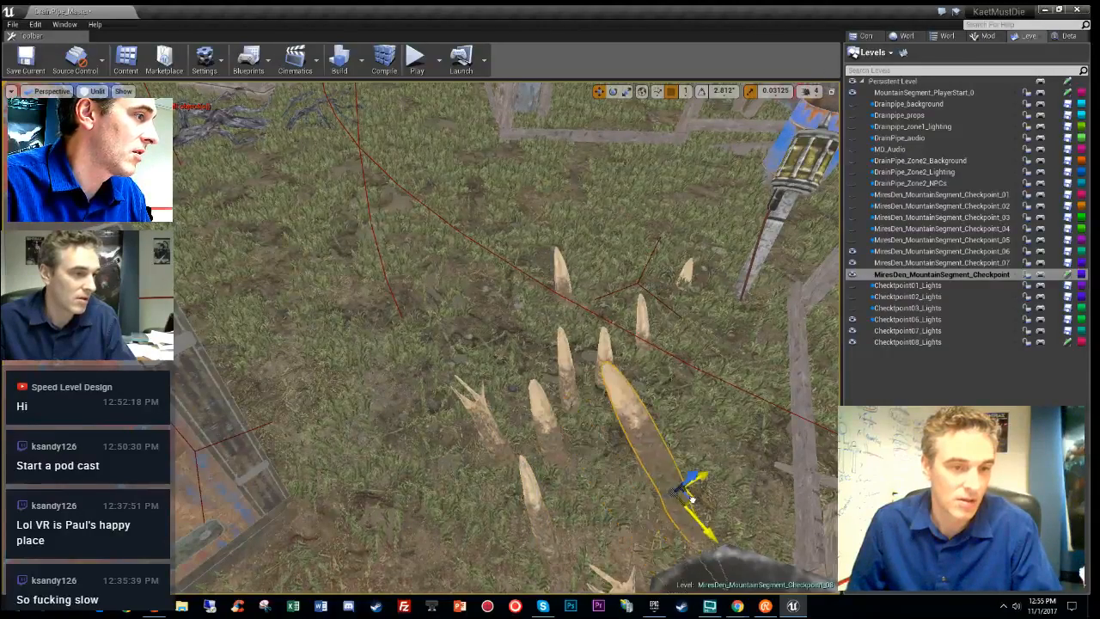
- Place the smaller spike beside the large right spike, raise the left spike, and check it lit
{"action": "left_click", "coordinate": [538, 508]}
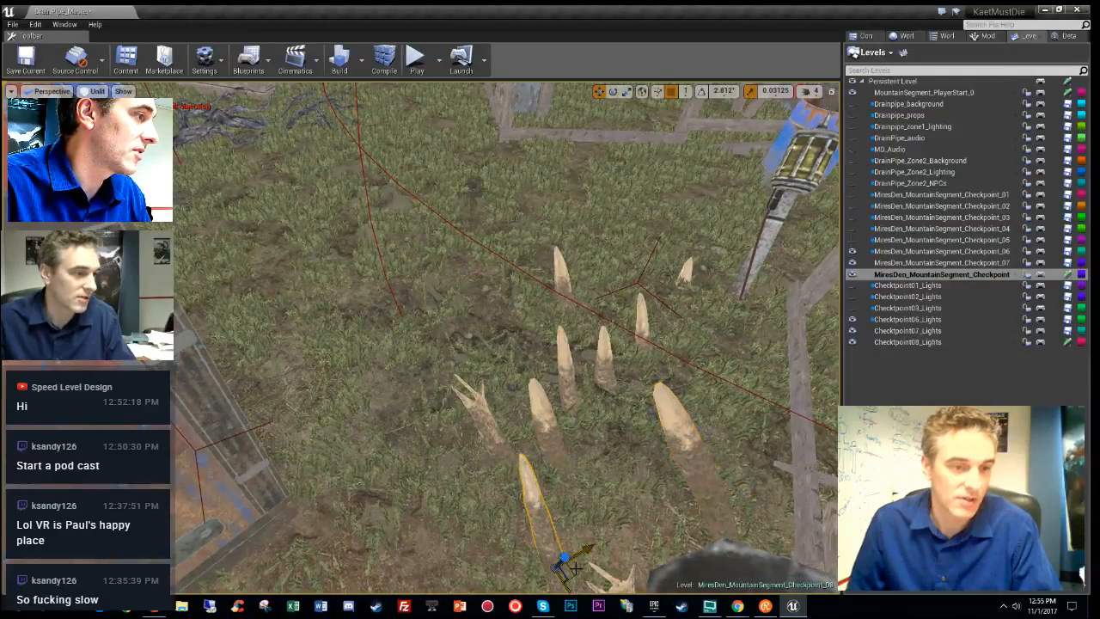
{"action": "left_click_drag", "start_coordinate": [578, 569], "coordinate": [650, 525]}
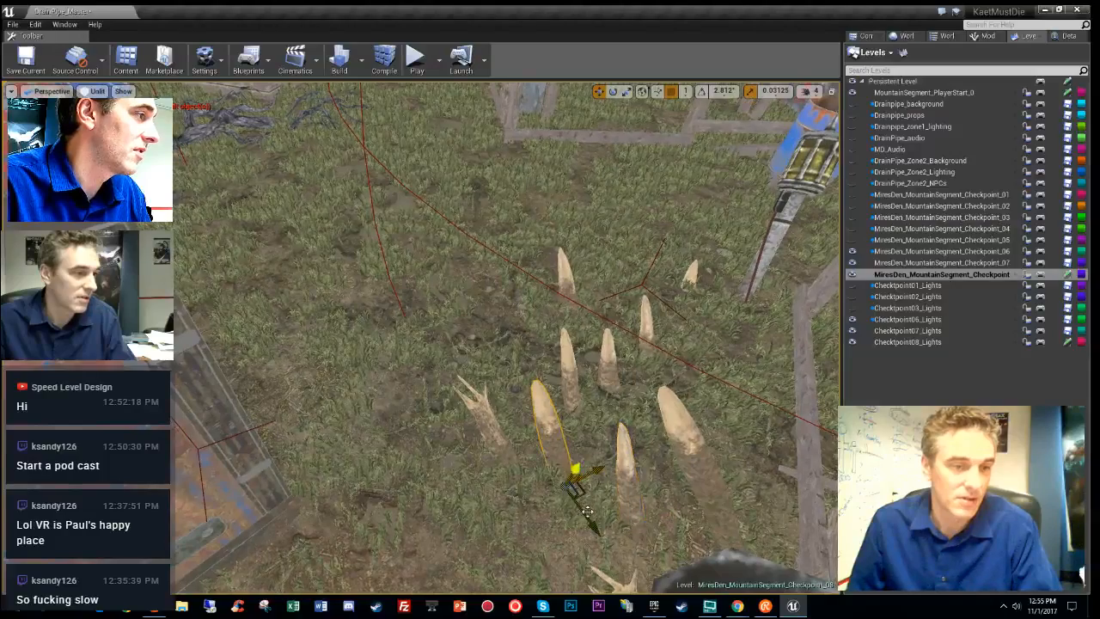
{"action": "left_click_drag", "start_coordinate": [582, 494], "coordinate": [724, 456]}
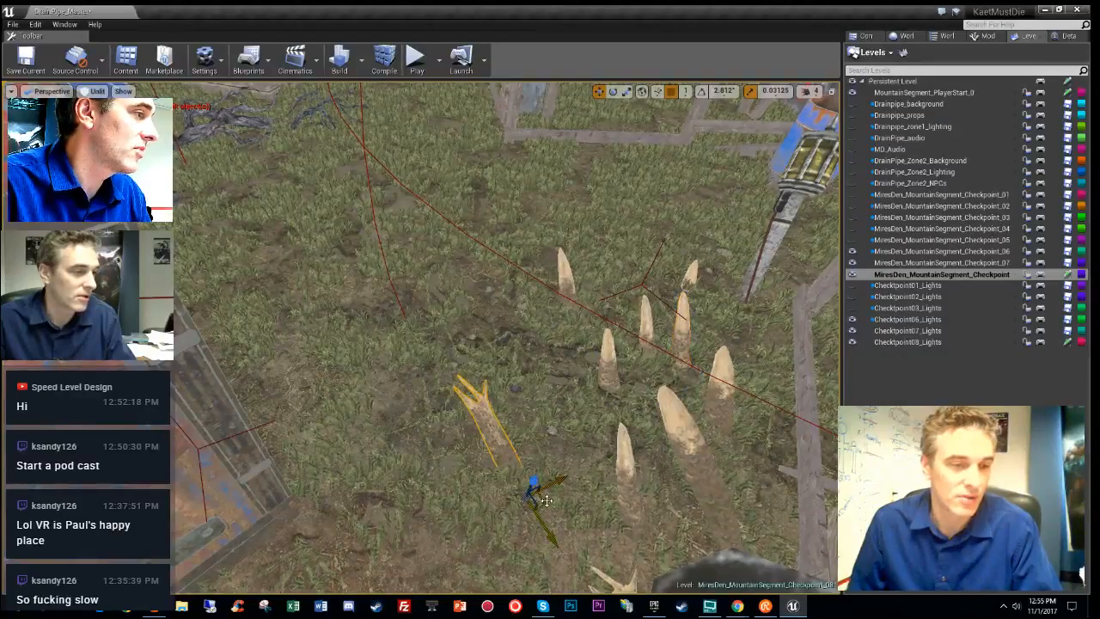
{"action": "right_click_drag", "start_coordinate": [636, 467], "coordinate": [636, 467]}
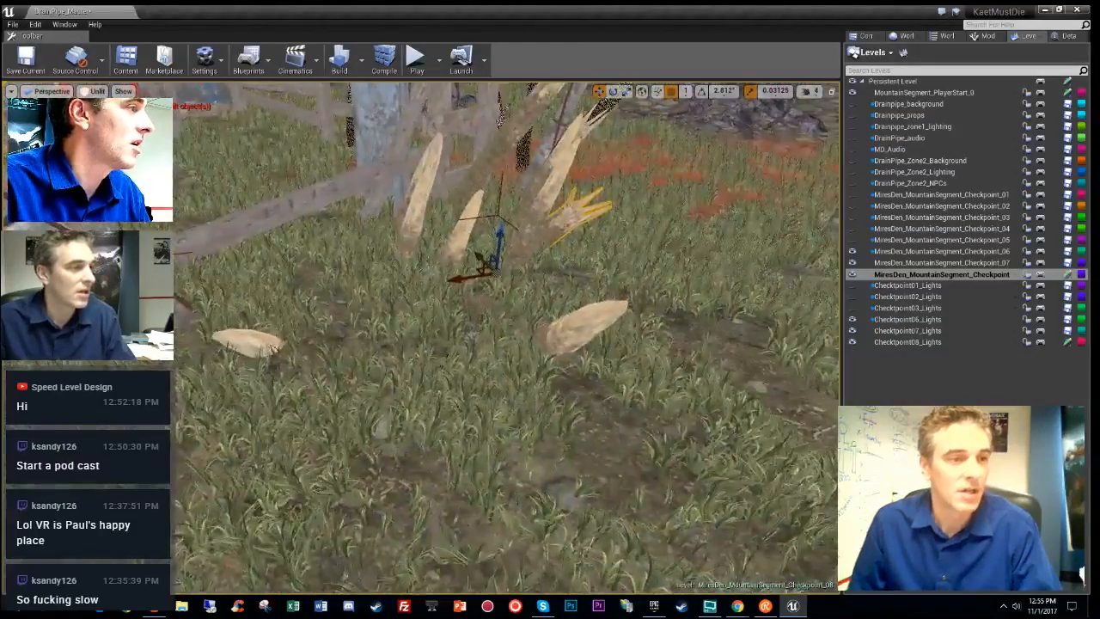
{"action": "left_click", "coordinate": [278, 348]}
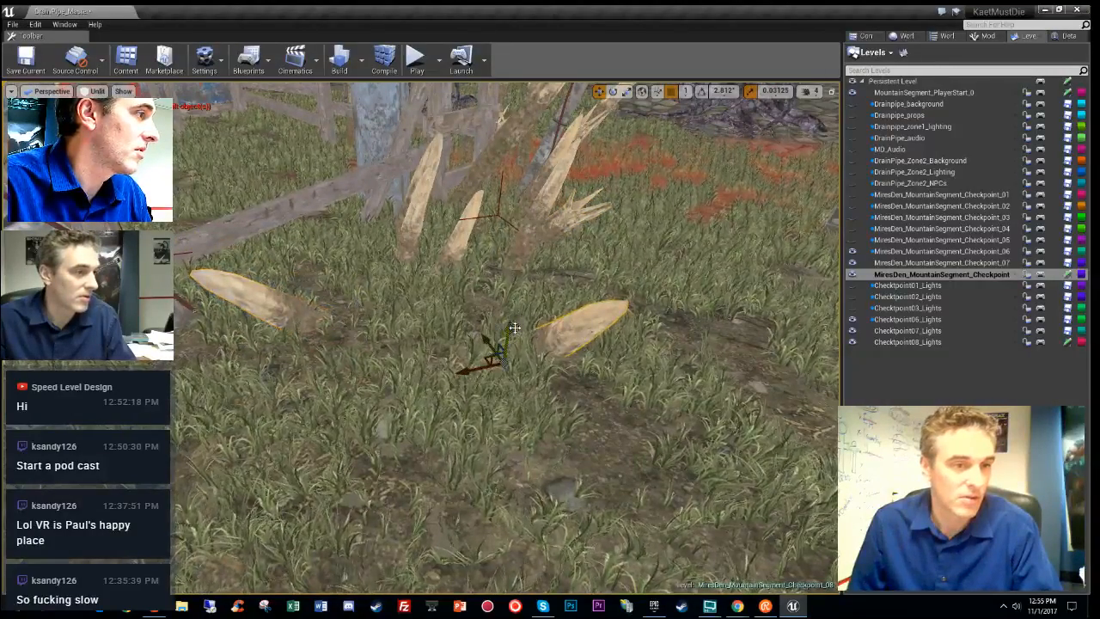
{"action": "left_click_drag", "start_coordinate": [509, 306], "coordinate": [511, 267]}
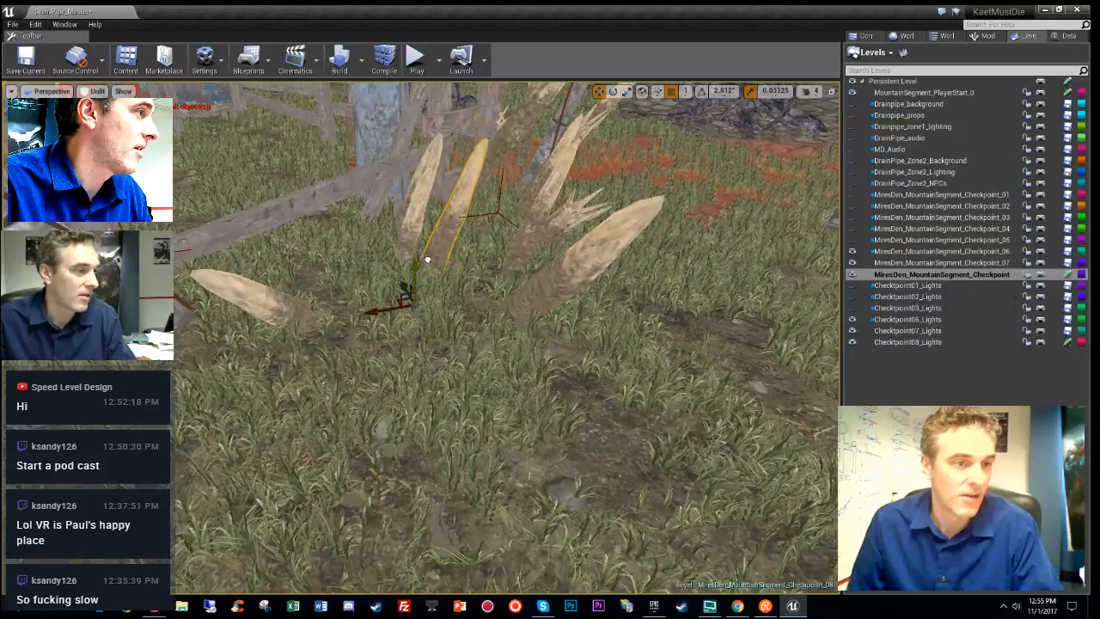
{"action": "key", "text": "alt+4"}
{"action": "right_click_drag", "start_coordinate": [513, 371], "coordinate": [579, 229]}
{"action": "key", "text": "g"}
{"action": "key", "text": "alt+3"}
- Lock the stakes and lamp posts back into one group, then view it lit by the huts
{"action": "right_click", "coordinate": [607, 204]}
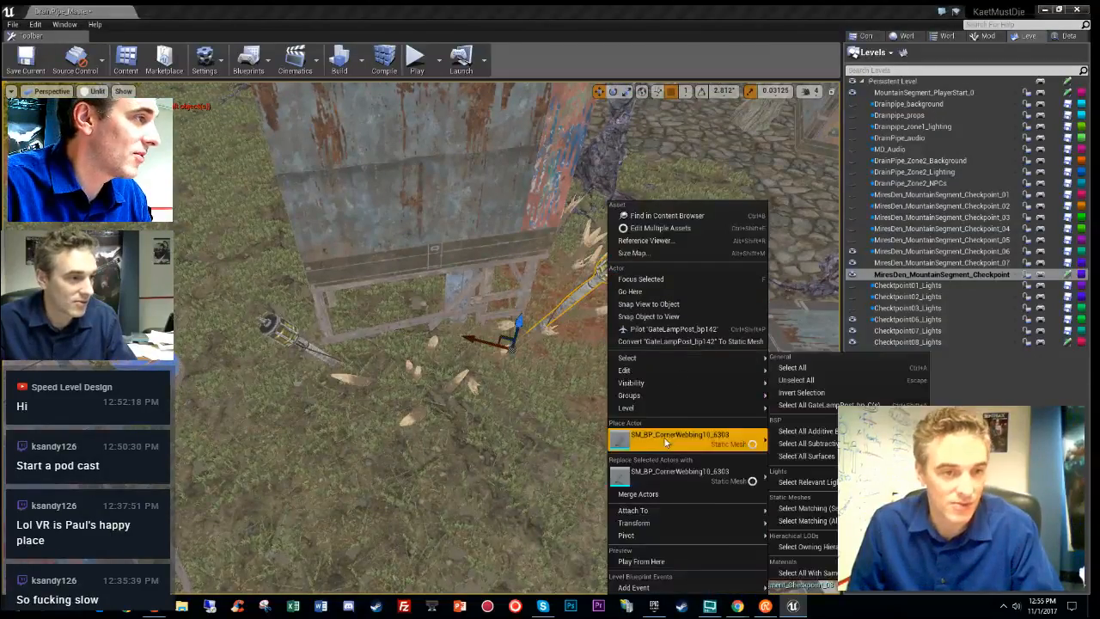
{"action": "mouse_move", "coordinate": [673, 398]}
{"action": "left_click", "coordinate": [810, 420]}
{"action": "right_click_drag", "start_coordinate": [601, 361], "coordinate": [553, 451]}
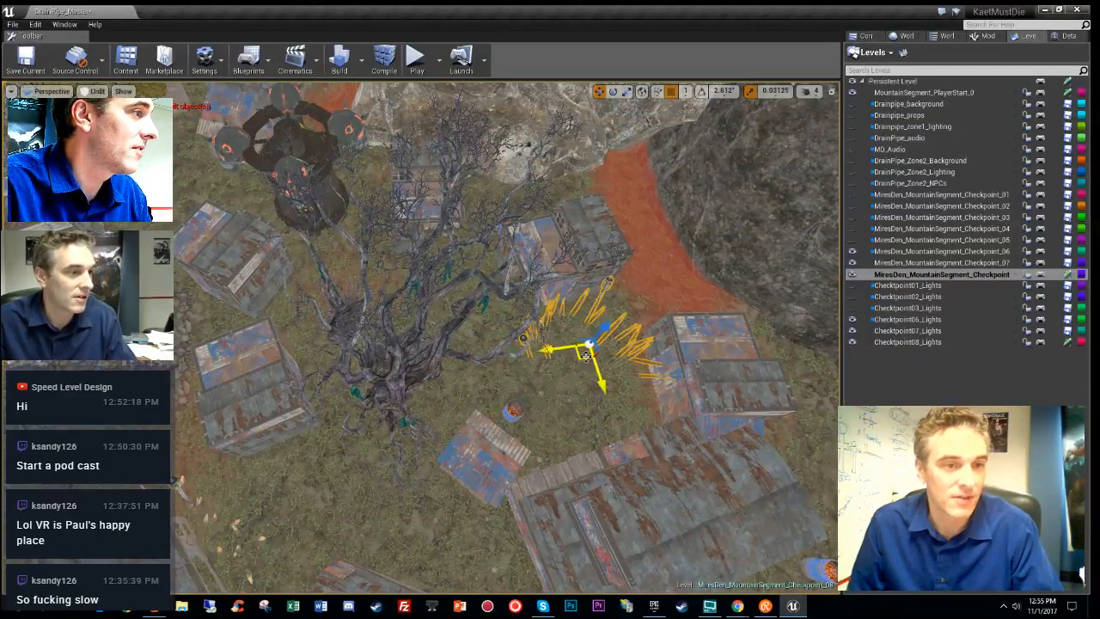
{"action": "right_click_drag", "start_coordinate": [554, 451], "coordinate": [540, 275]}
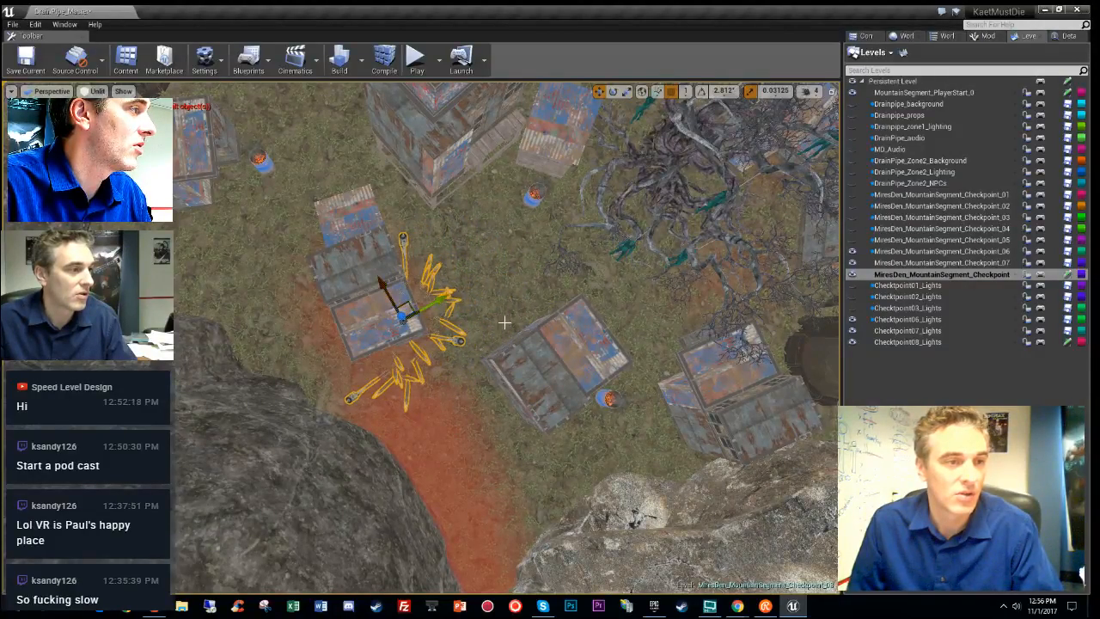
{"action": "right_click_drag", "start_coordinate": [504, 322], "coordinate": [504, 240]}
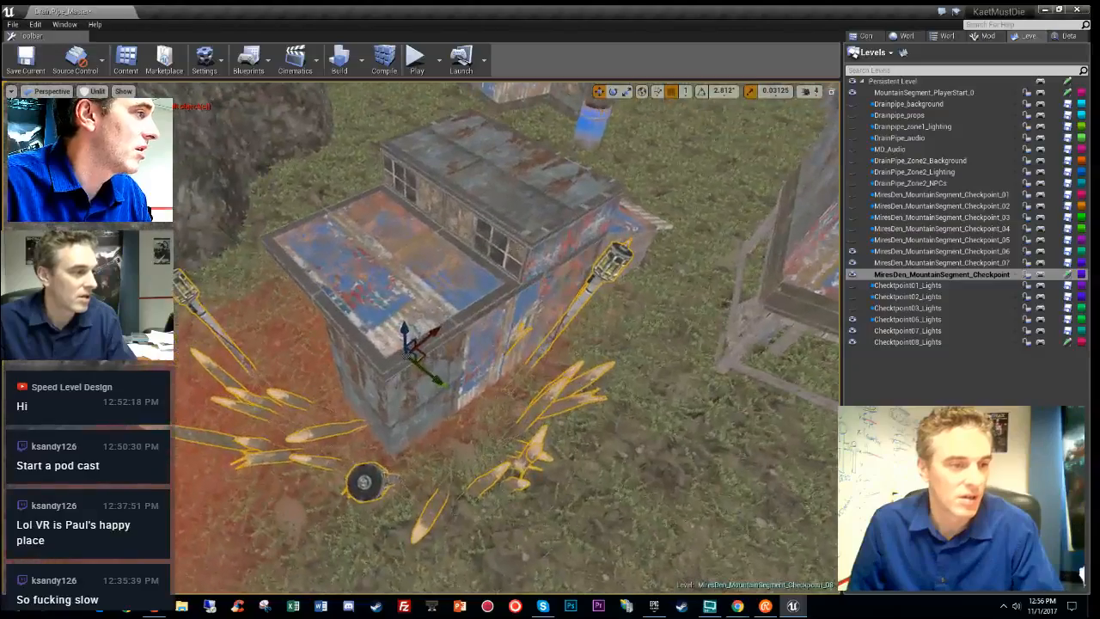
{"action": "key", "text": "alt+4"}
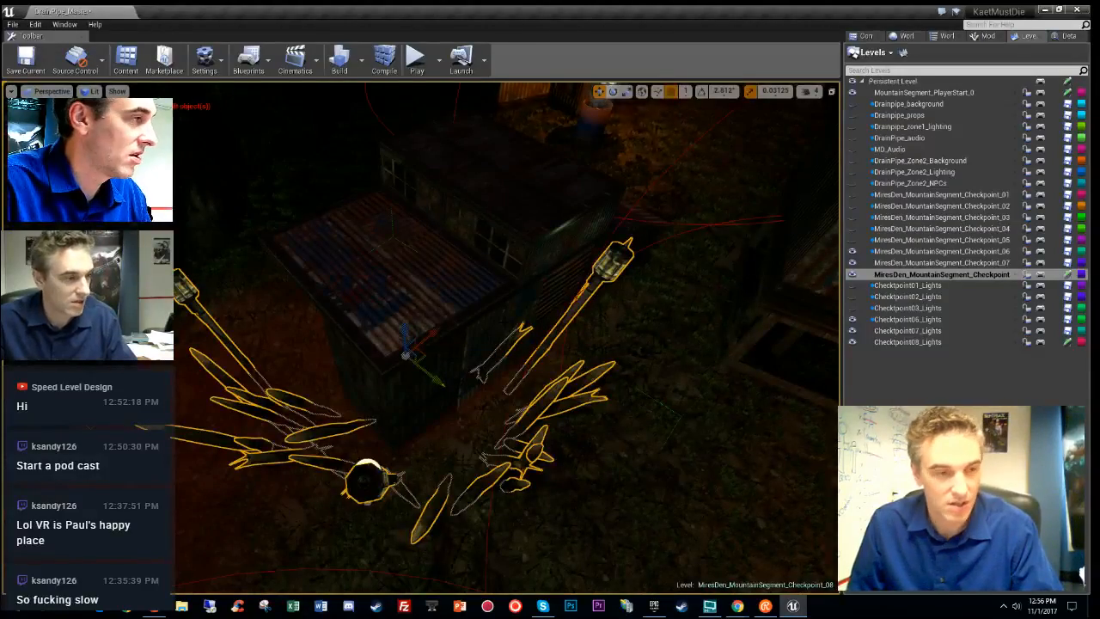
- Rotate the bone-and-lantern group about 7 degrees and nudge it slightly right and down
{"action": "key", "text": "g"}
{"action": "right_click_drag", "start_coordinate": [505, 323], "coordinate": [550, 333]}
{"action": "left_click", "coordinate": [437, 438]}
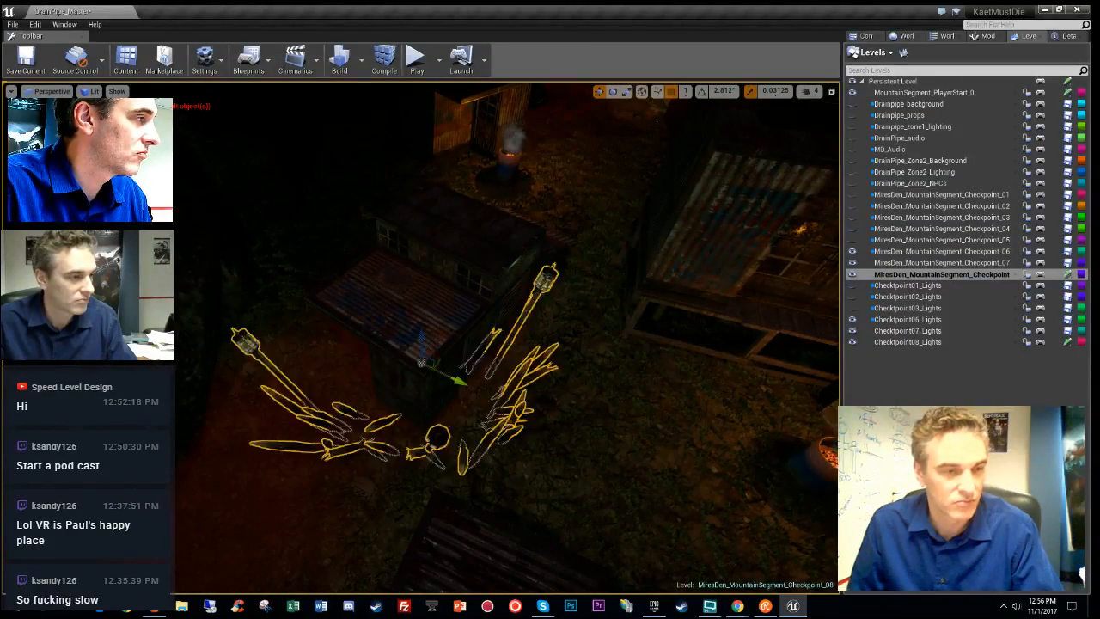
{"action": "key", "text": "e"}
{"action": "left_click_drag", "start_coordinate": [438, 414], "coordinate": [412, 415]}
{"action": "key", "text": "w"}
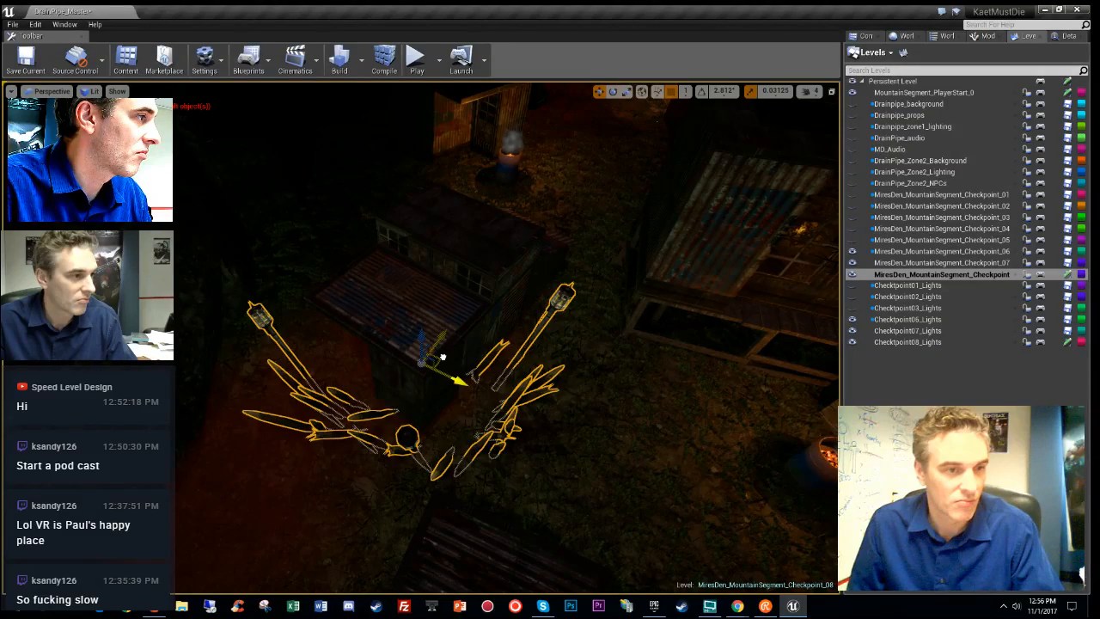
{"action": "left_click_drag", "start_coordinate": [443, 357], "coordinate": [413, 324]}
{"action": "key", "text": "e"}
{"action": "key", "text": "w"}
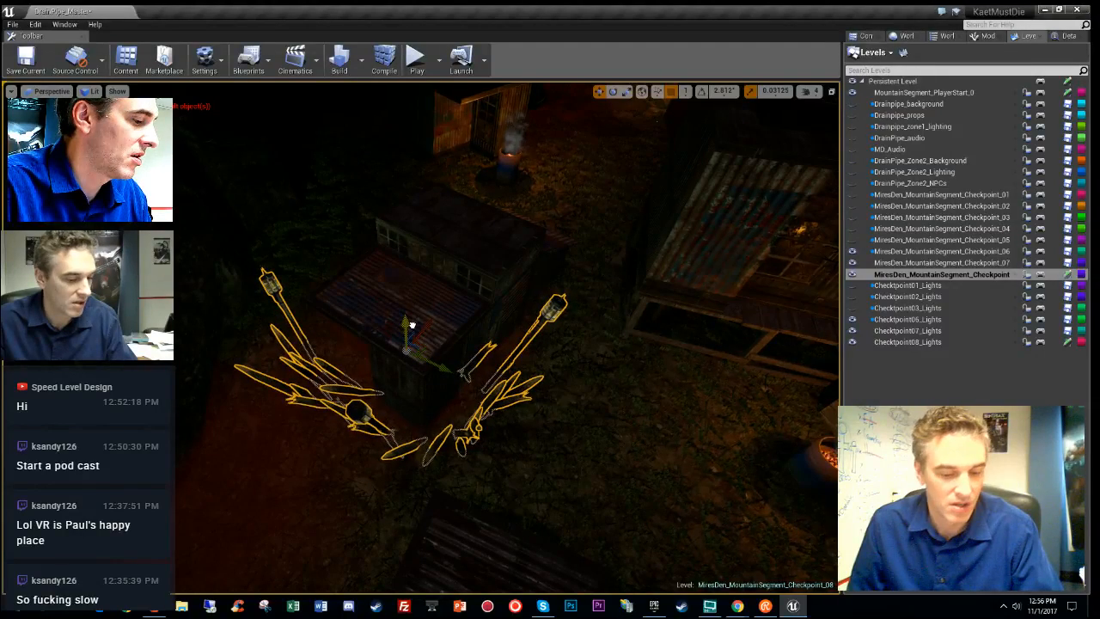
{"action": "key", "text": "g"}
{"action": "key", "text": "g"}
{"action": "key", "text": "w"}
{"action": "right_click_drag", "start_coordinate": [645, 393], "coordinate": [610, 351]}
- Fly over the lanterns and fires for a final look, then use File > Save All Levels
{"action": "key", "text": "s"}
{"action": "key", "text": "a"}
{"action": "key", "text": "d"}
{"action": "key", "text": "w"}
{"action": "key", "text": "s"}
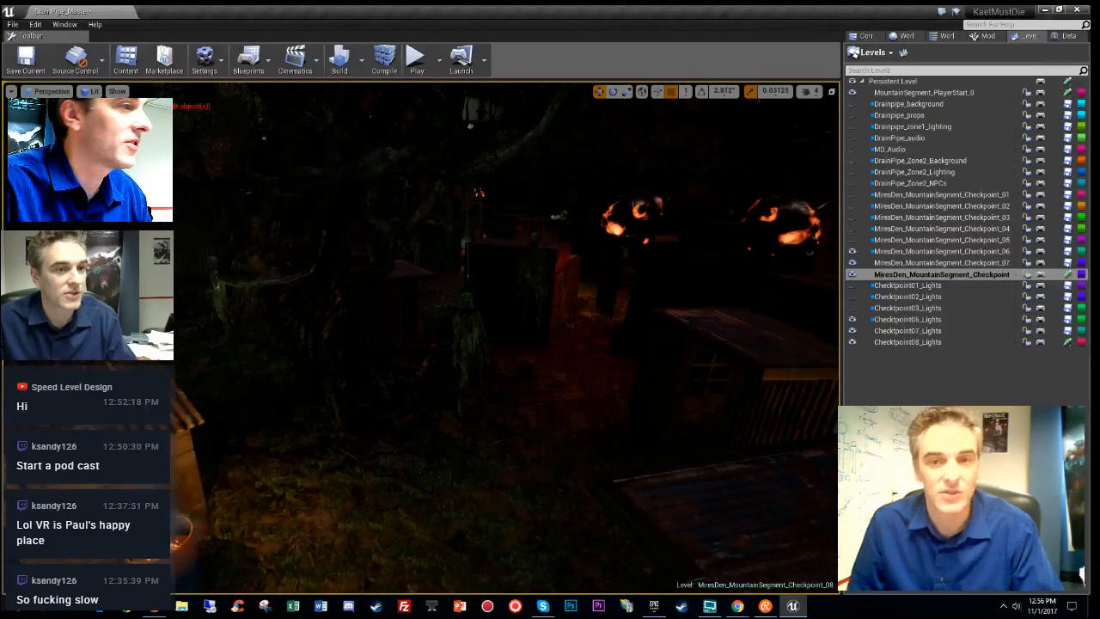
{"action": "left_click", "coordinate": [12, 25]}
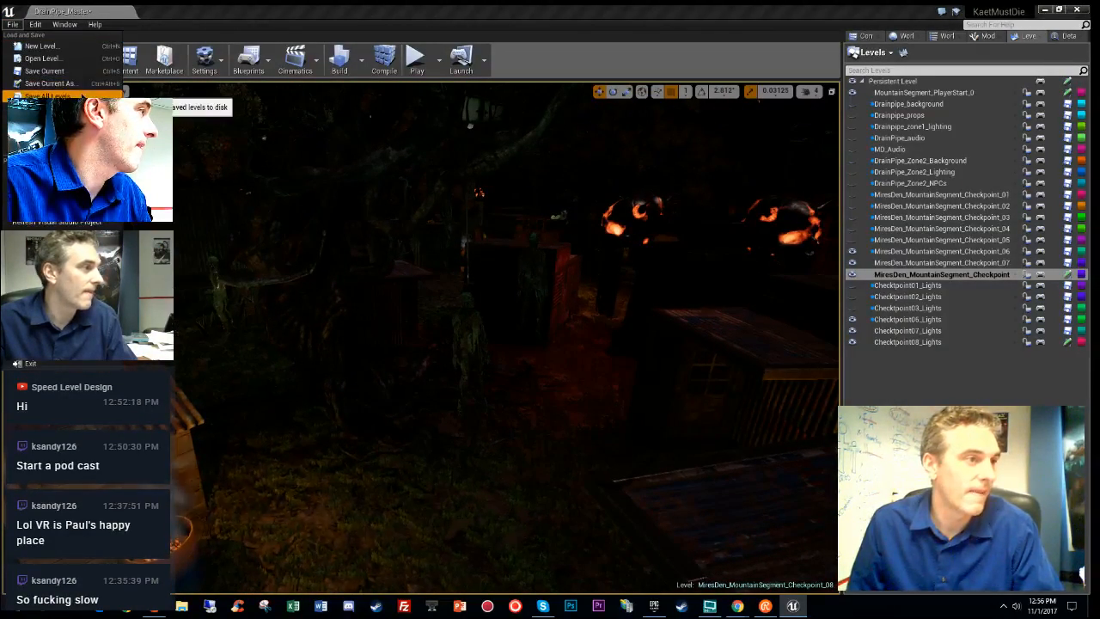
{"action": "left_click", "coordinate": [52, 96]}
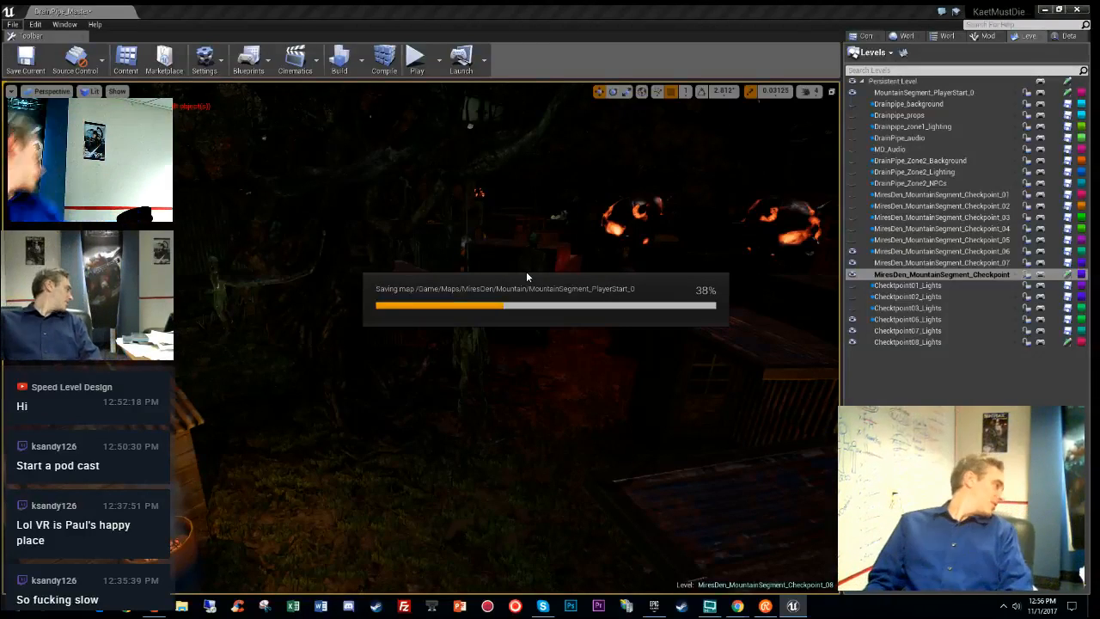
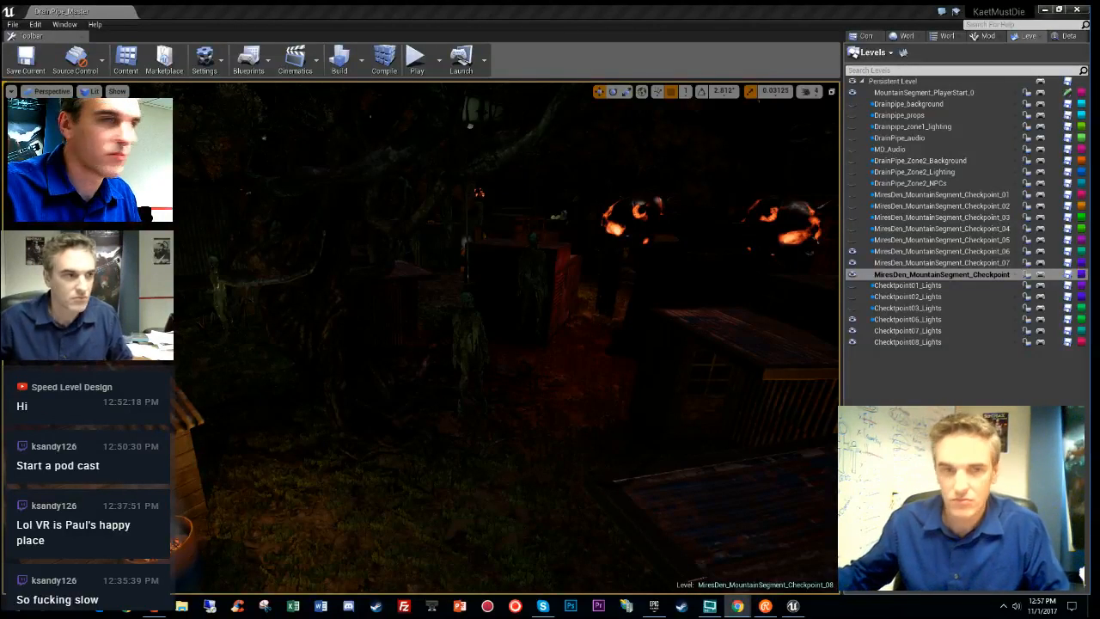
- Save MountainSegment_PlayerStart_0, switch to Unlit view, and fly up over the treetops for a top-down view
{"action": "left_click", "coordinate": [1067, 92]}
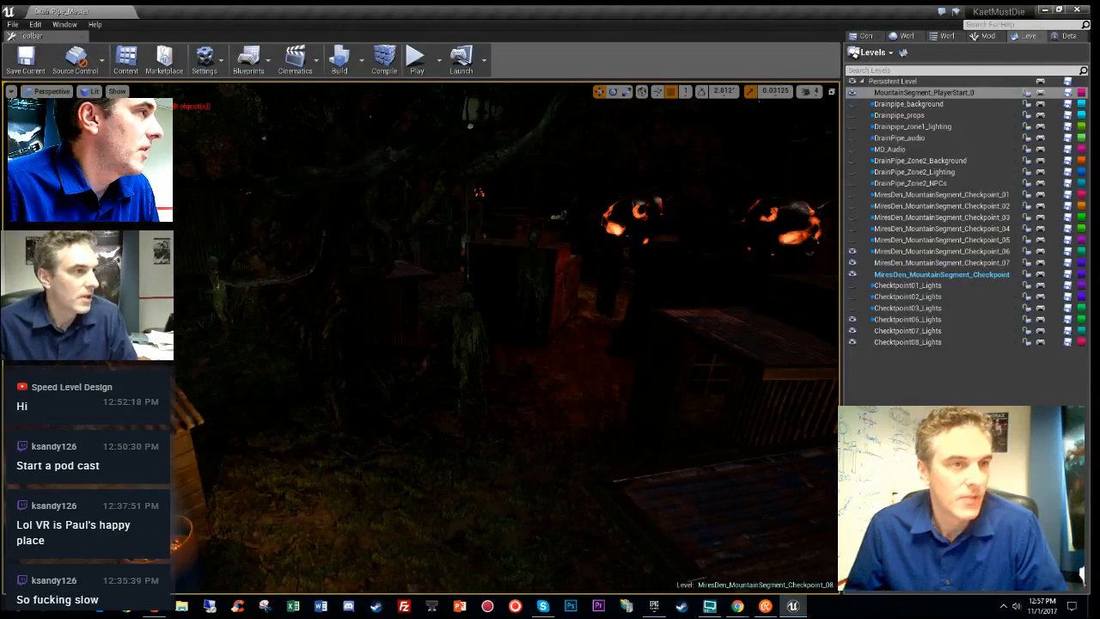
{"action": "key", "text": "alt+3"}
{"action": "right_click_drag", "start_coordinate": [577, 366], "coordinate": [597, 388]}
{"action": "right_click_drag", "start_coordinate": [599, 343], "coordinate": [625, 348]}
{"action": "key", "text": "alt+9"}
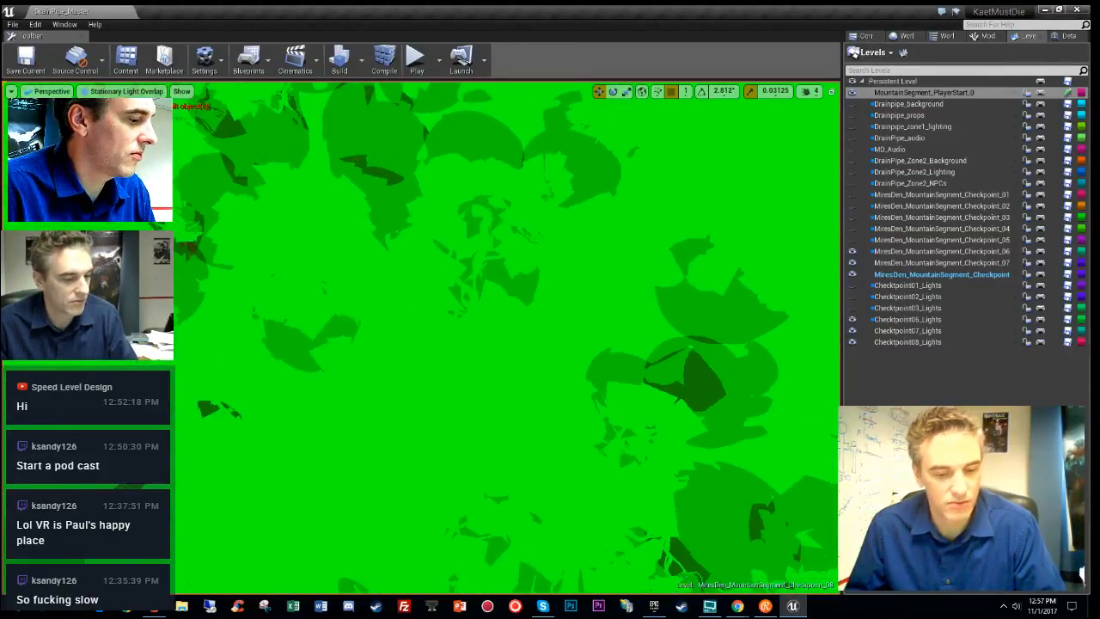
{"action": "key", "text": "alt+3"}
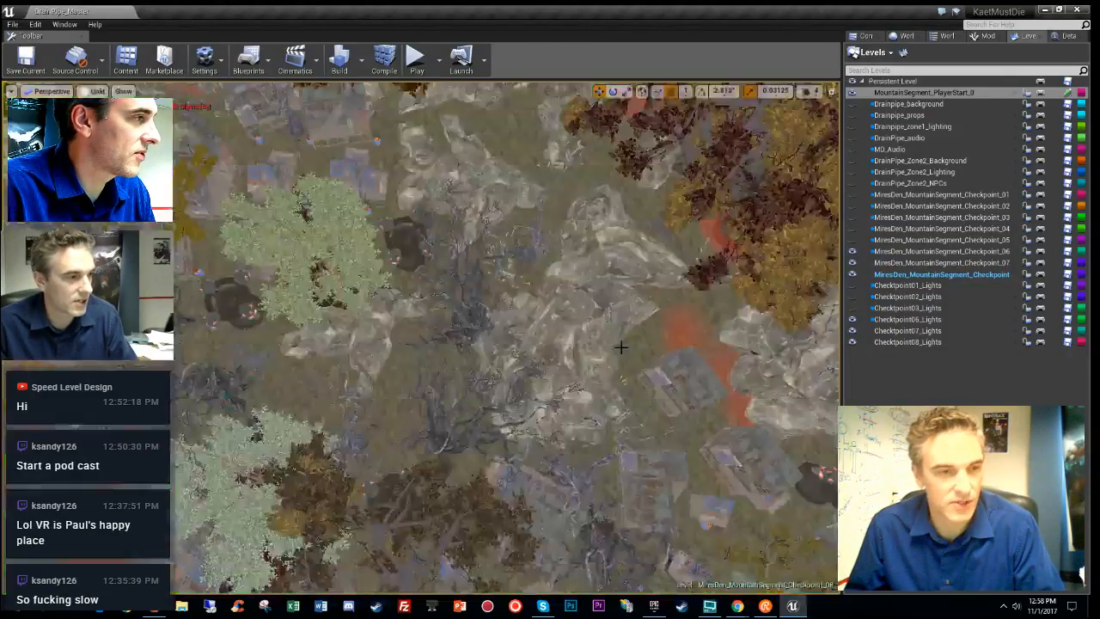
{"action": "right_click_drag", "start_coordinate": [626, 347], "coordinate": [611, 355]}
{"action": "key", "text": "w"}
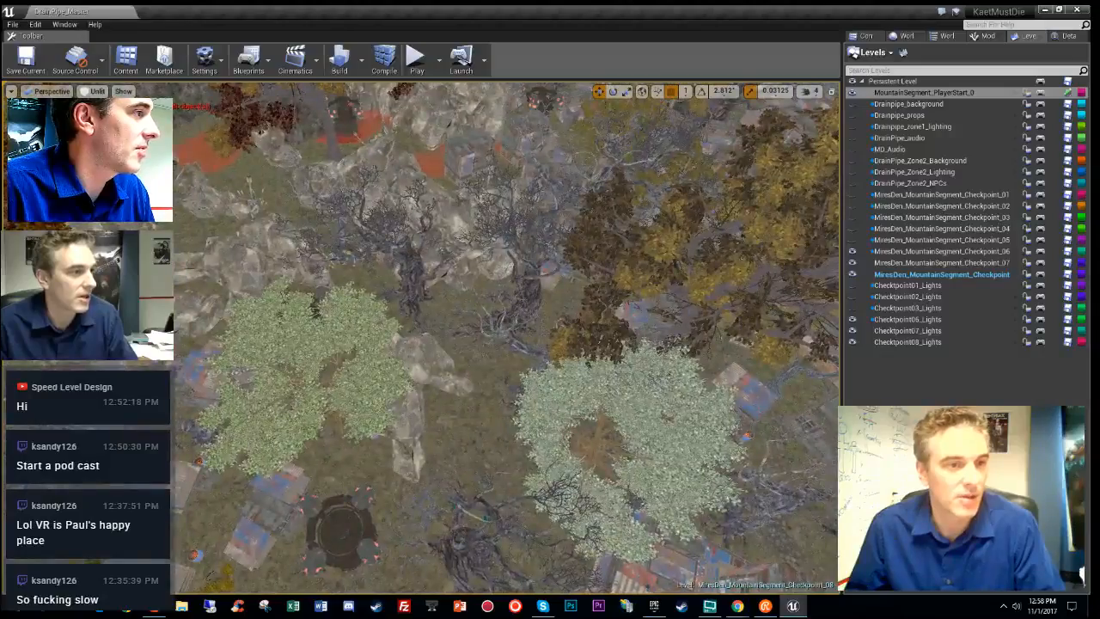
{"action": "key", "text": "s"}
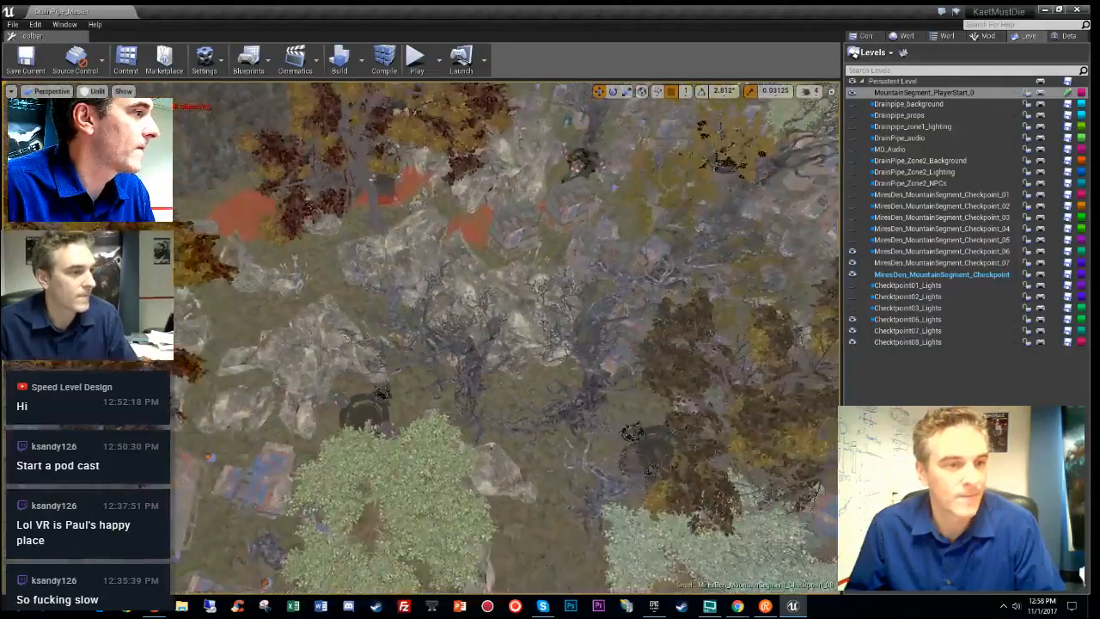
{"action": "key", "text": "w"}
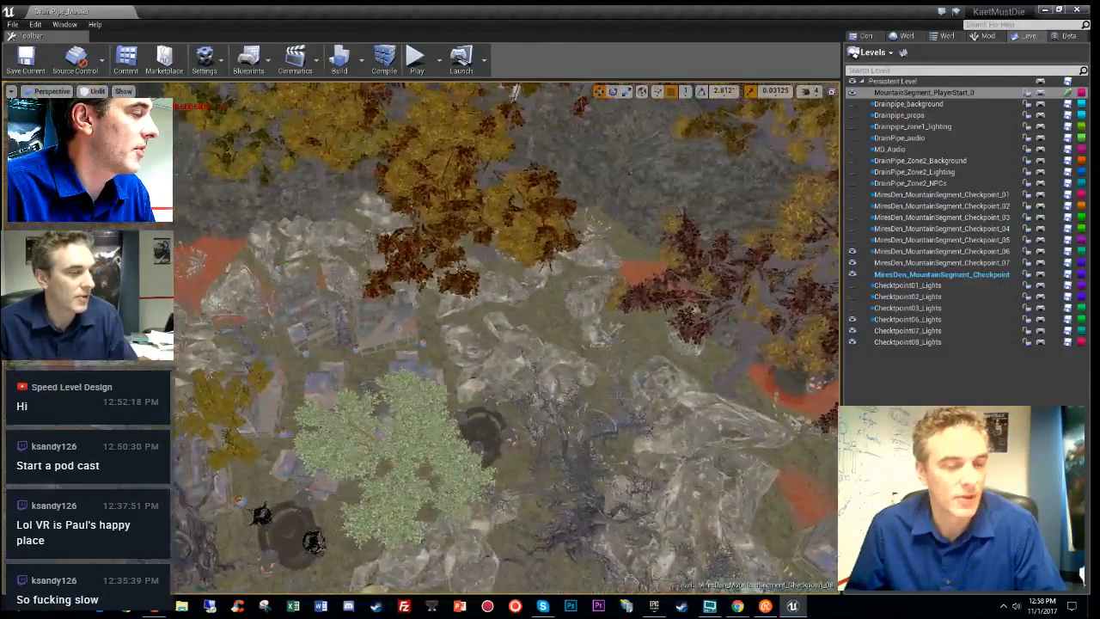
{"action": "key", "text": "s"}
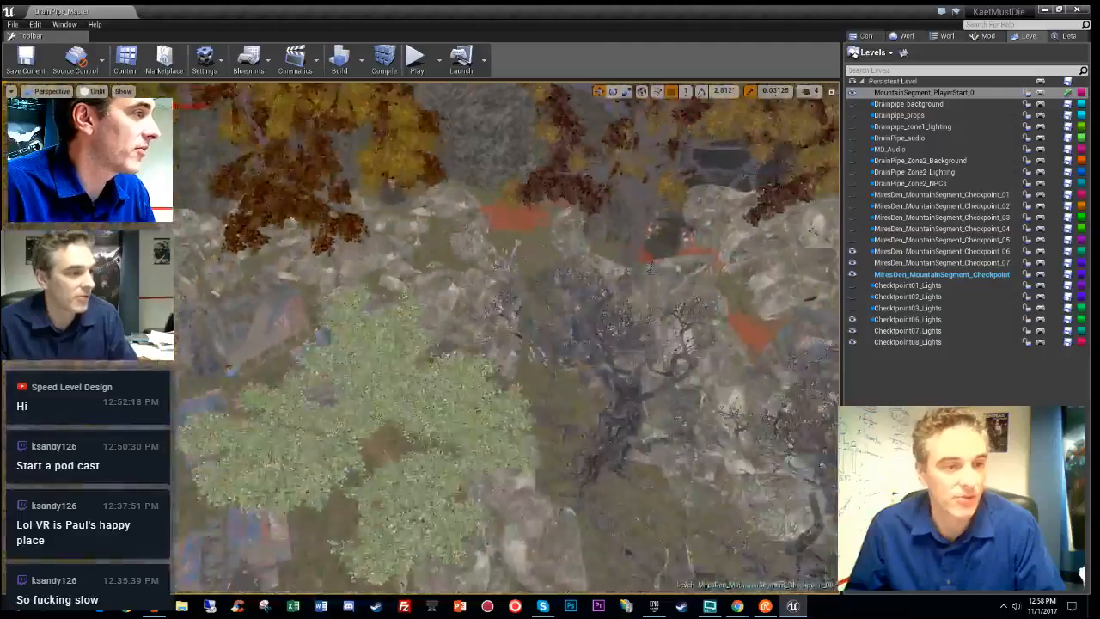
{"action": "key", "text": "w"}
{"action": "key", "text": "d"}
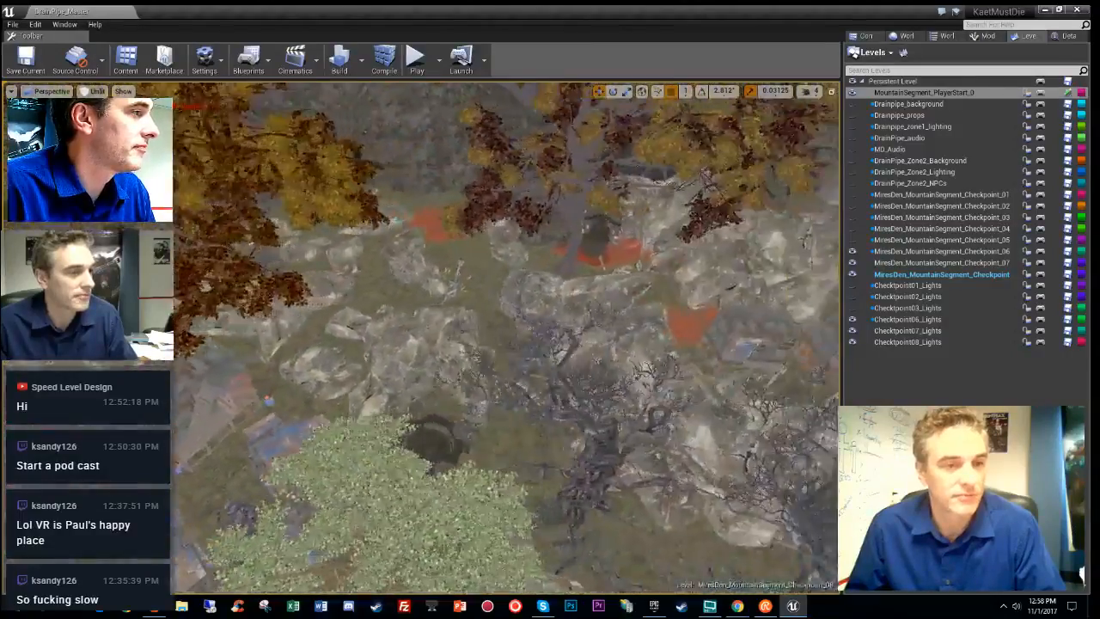
{"action": "key", "text": "a"}
{"action": "key", "text": "a"}
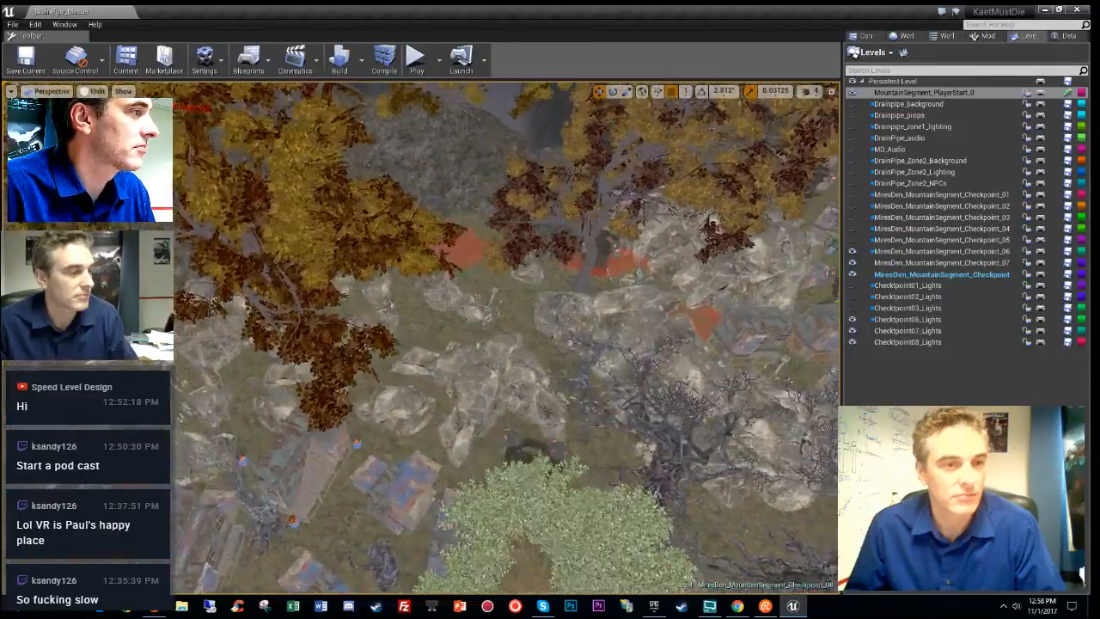
{"action": "key", "text": "d"}
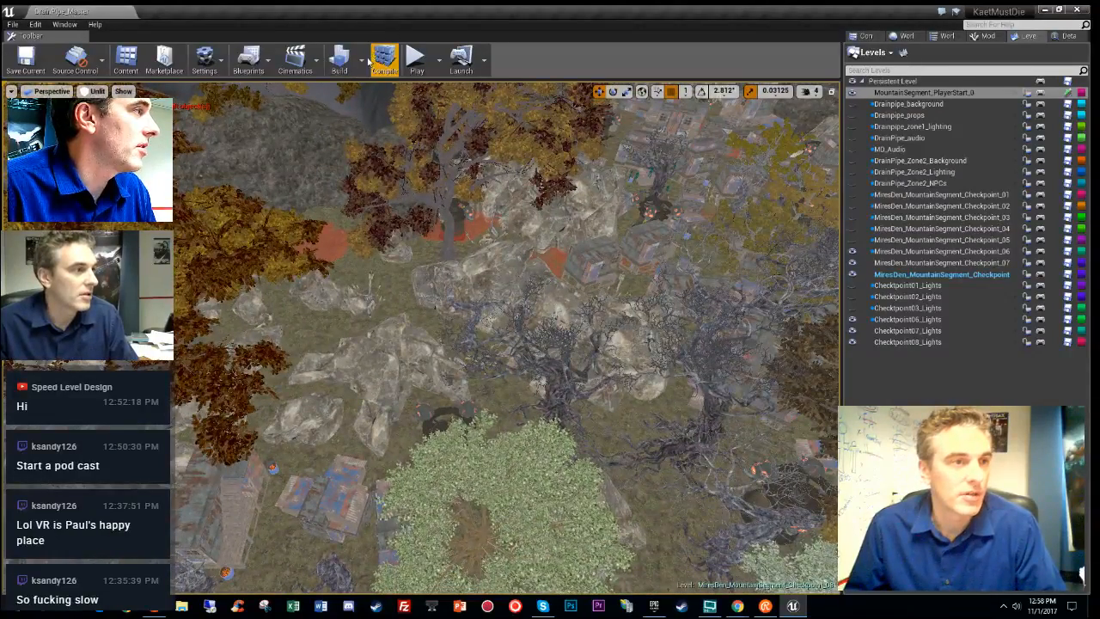
- Run Build Lighting Only from the Build menu, then switch to the Epic Games Launcher
{"action": "left_click", "coordinate": [361, 60]}
{"action": "mouse_move", "coordinate": [398, 107]}
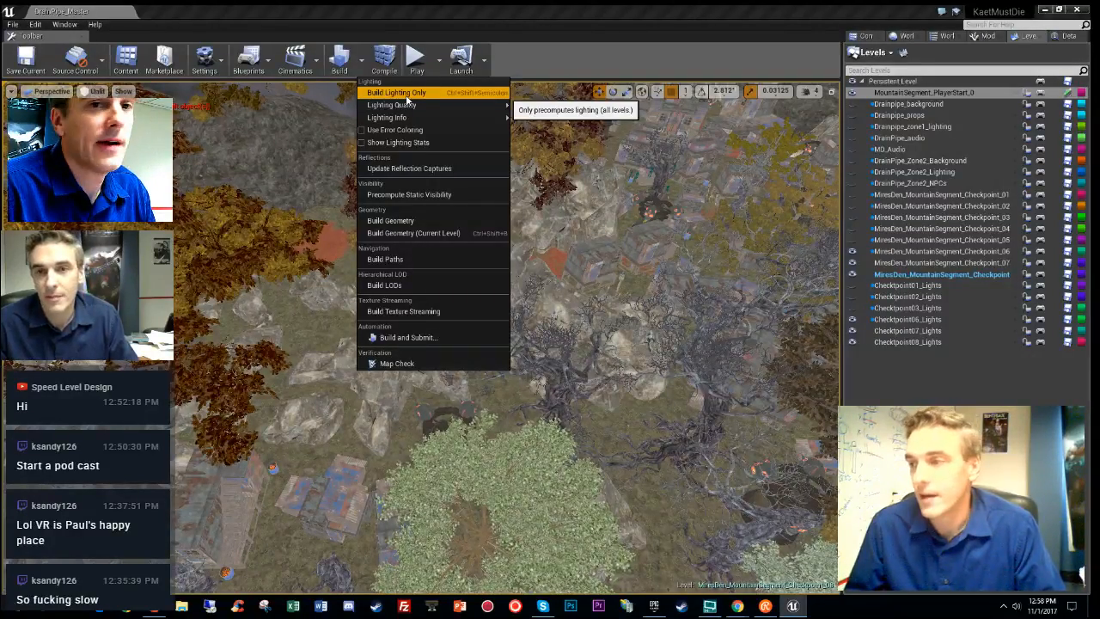
{"action": "left_click", "coordinate": [406, 95]}
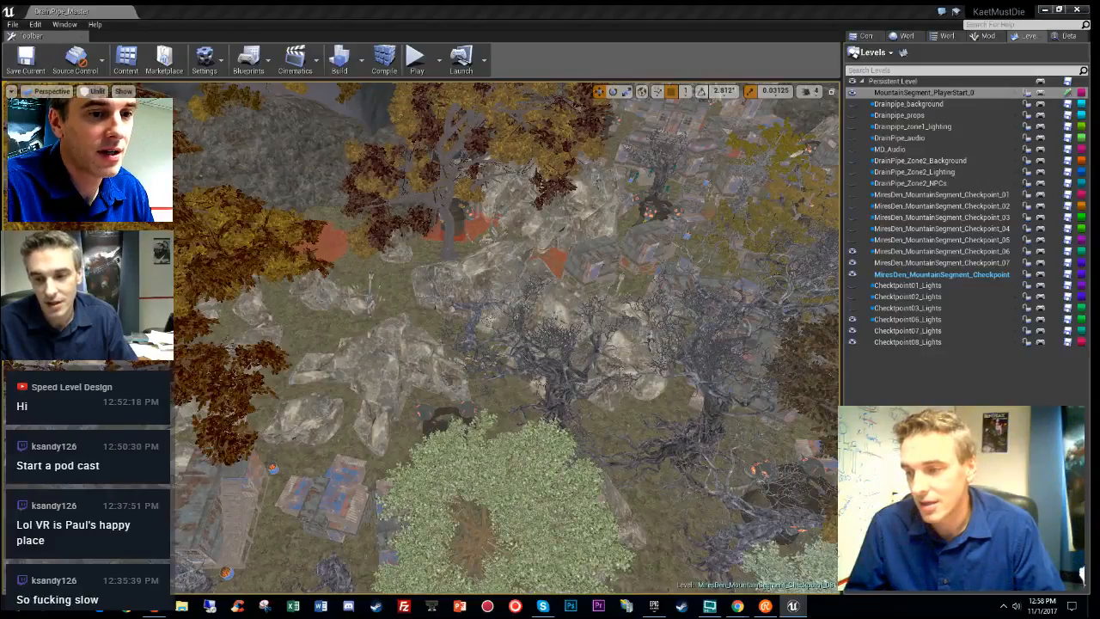
{"action": "key", "text": "alt+Tab"}
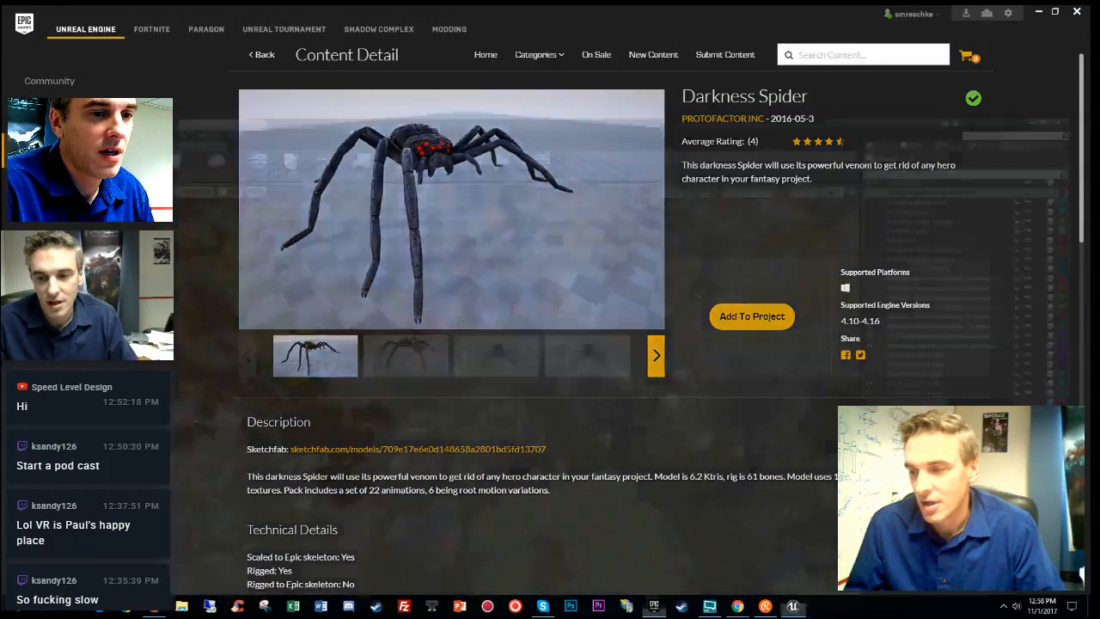
- Switch from the Epic Games Launcher back to the Unreal Editor window
{"action": "key", "text": "alt+Tab"}
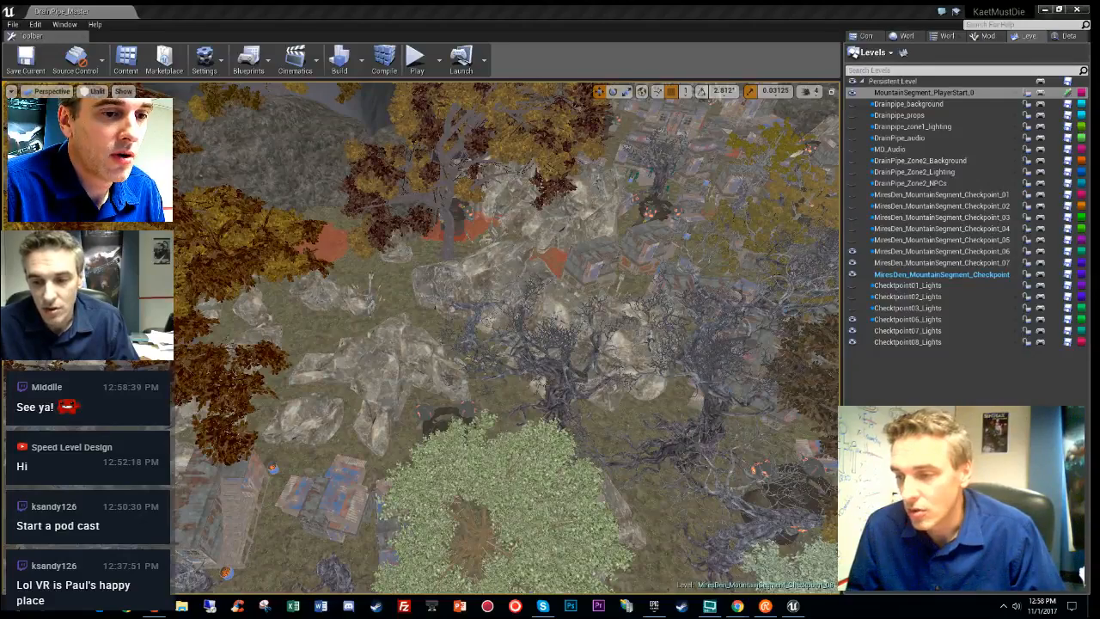
- Bring up Task Manager, select the Avast Service (32 bit) process, and sort the list by name
{"action": "left_click", "coordinate": [709, 606]}
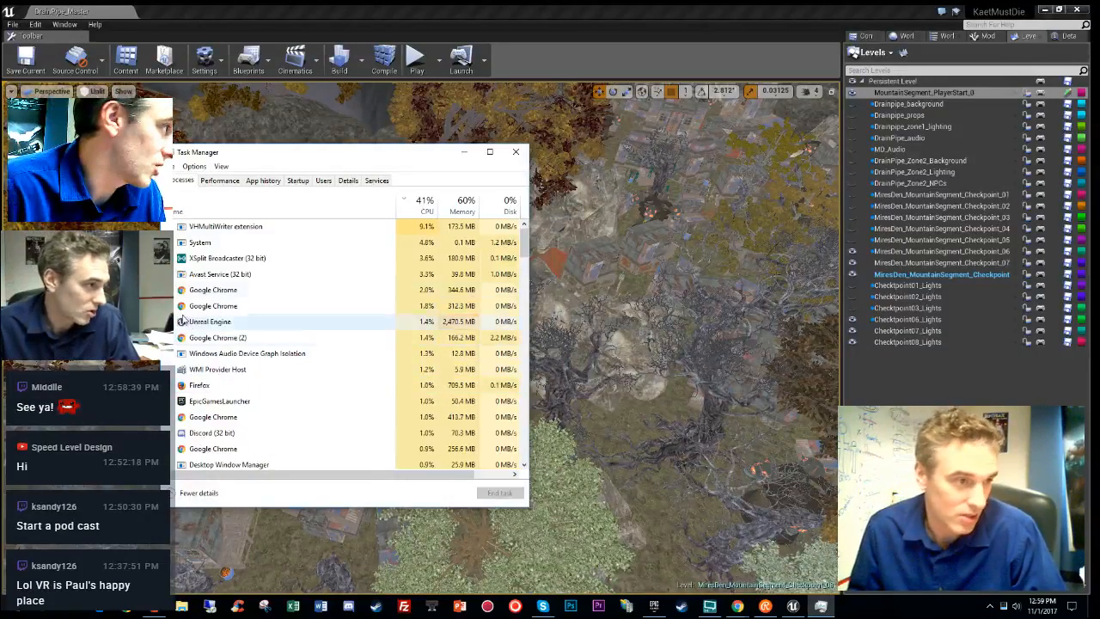
{"action": "left_click", "coordinate": [245, 273]}
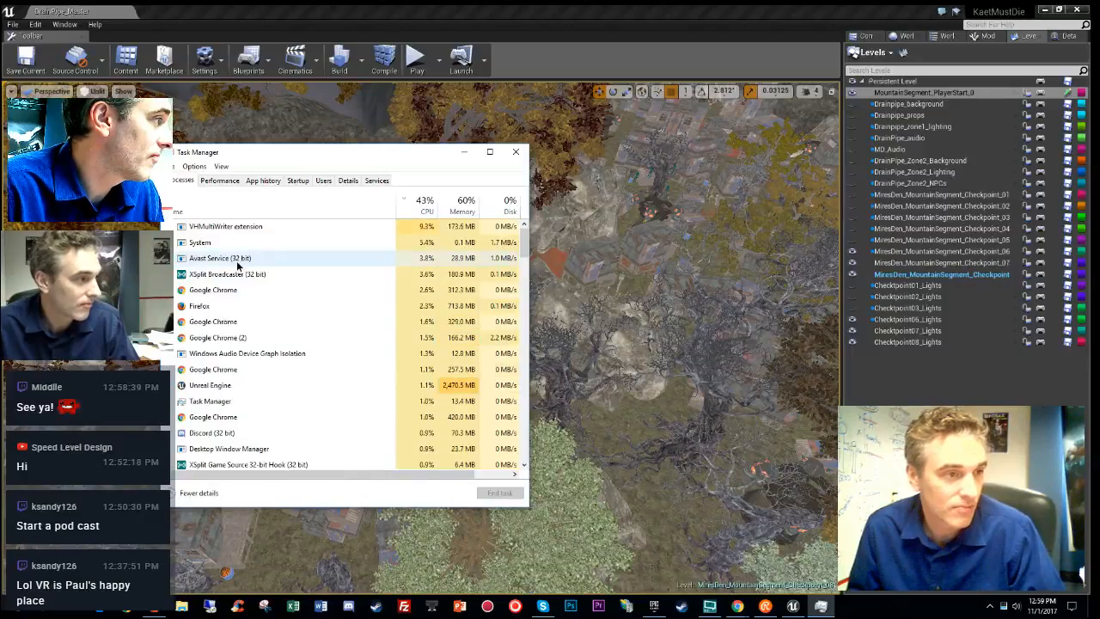
{"action": "left_click", "coordinate": [246, 212]}
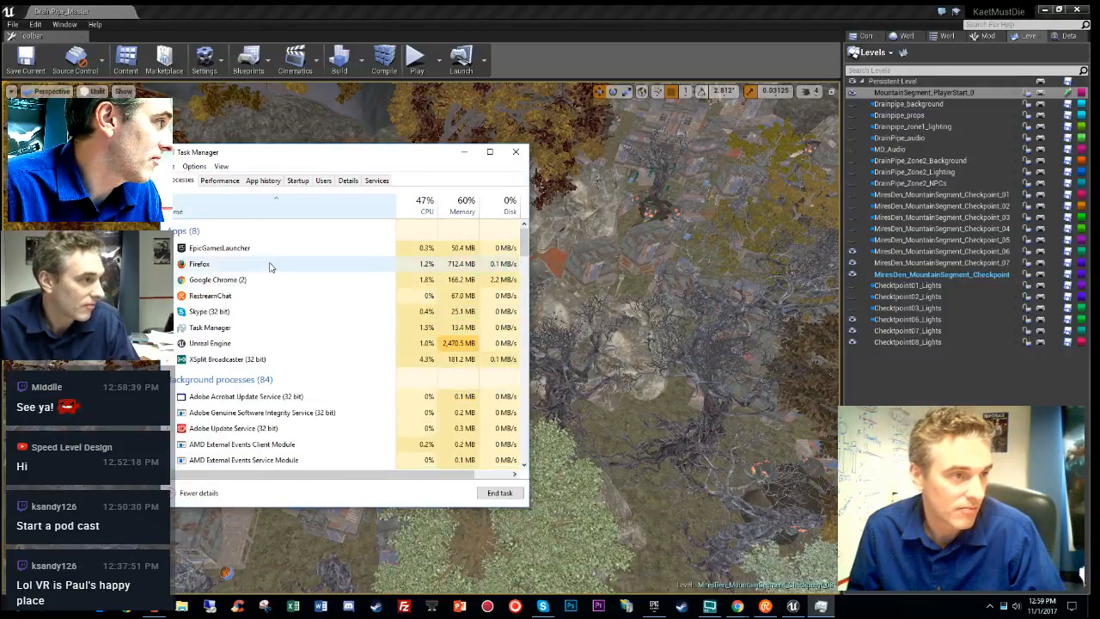